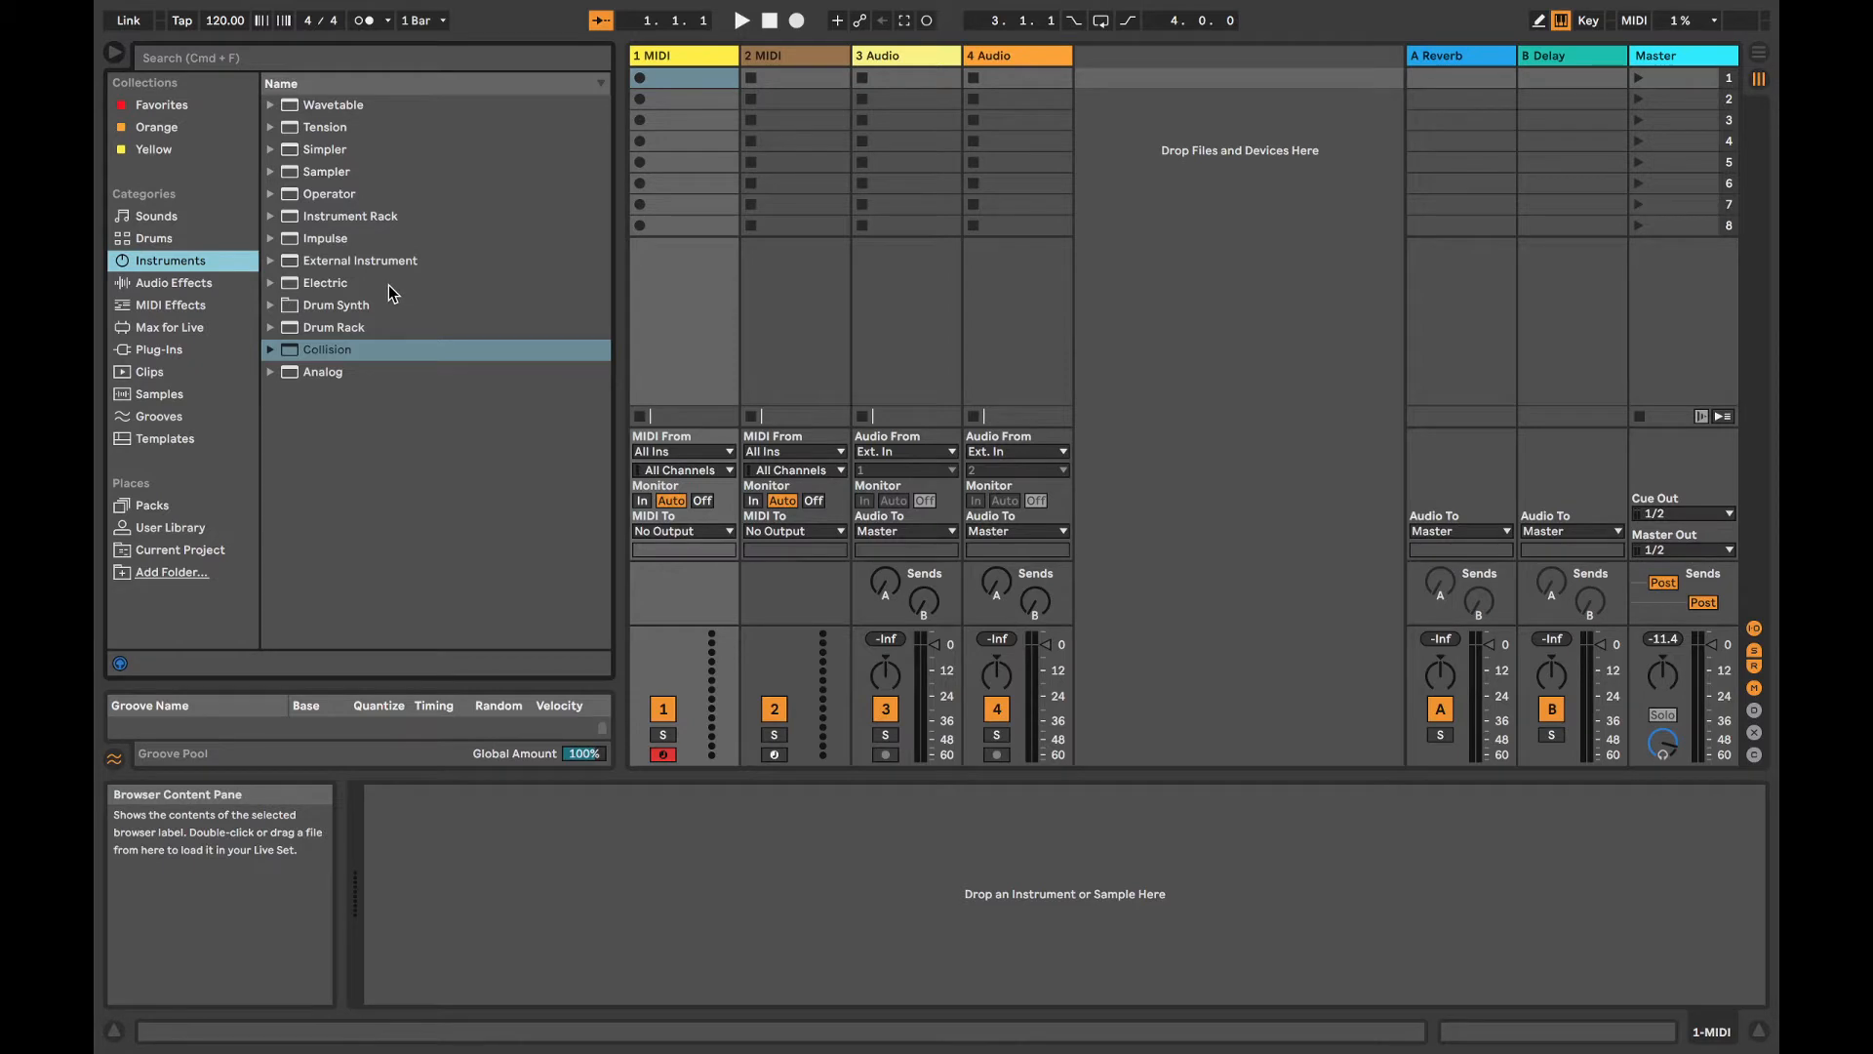
Step: Load the Operator instrument onto the first MIDI track and group it into an Instrument Rack
click(328, 194)
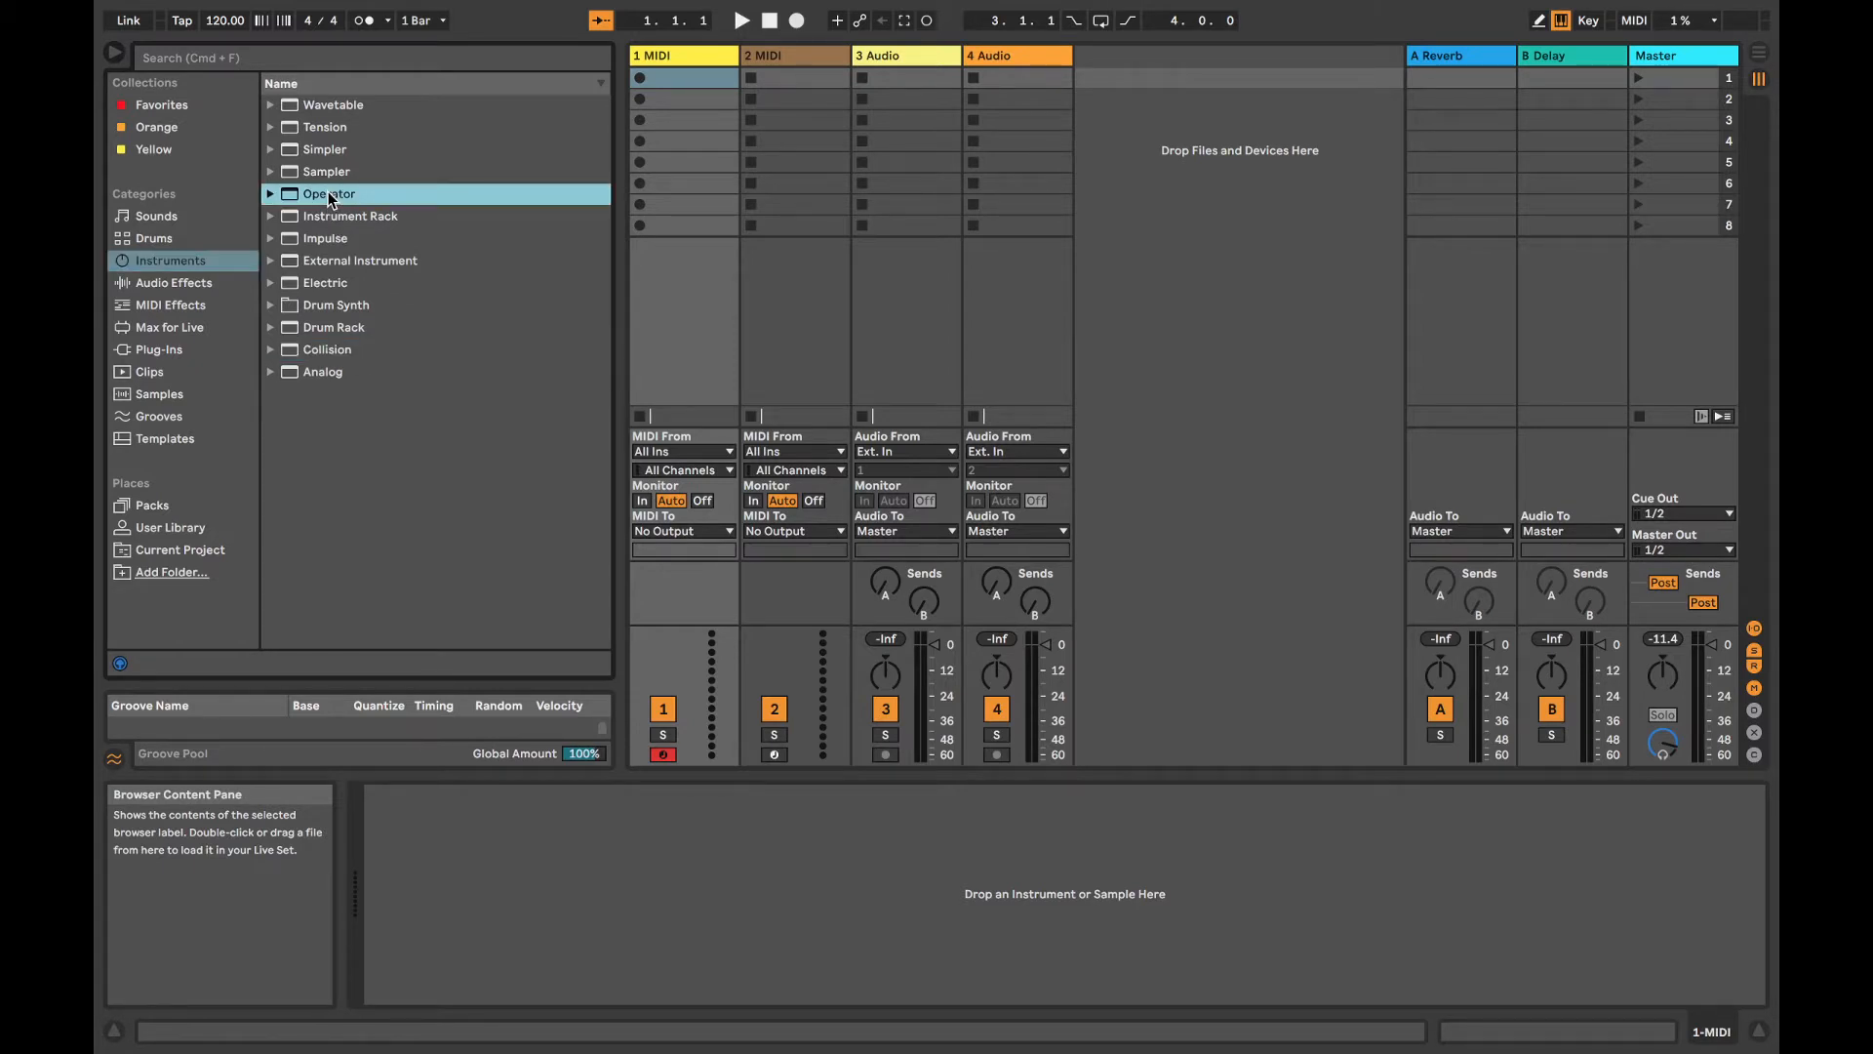
double_click(328, 193)
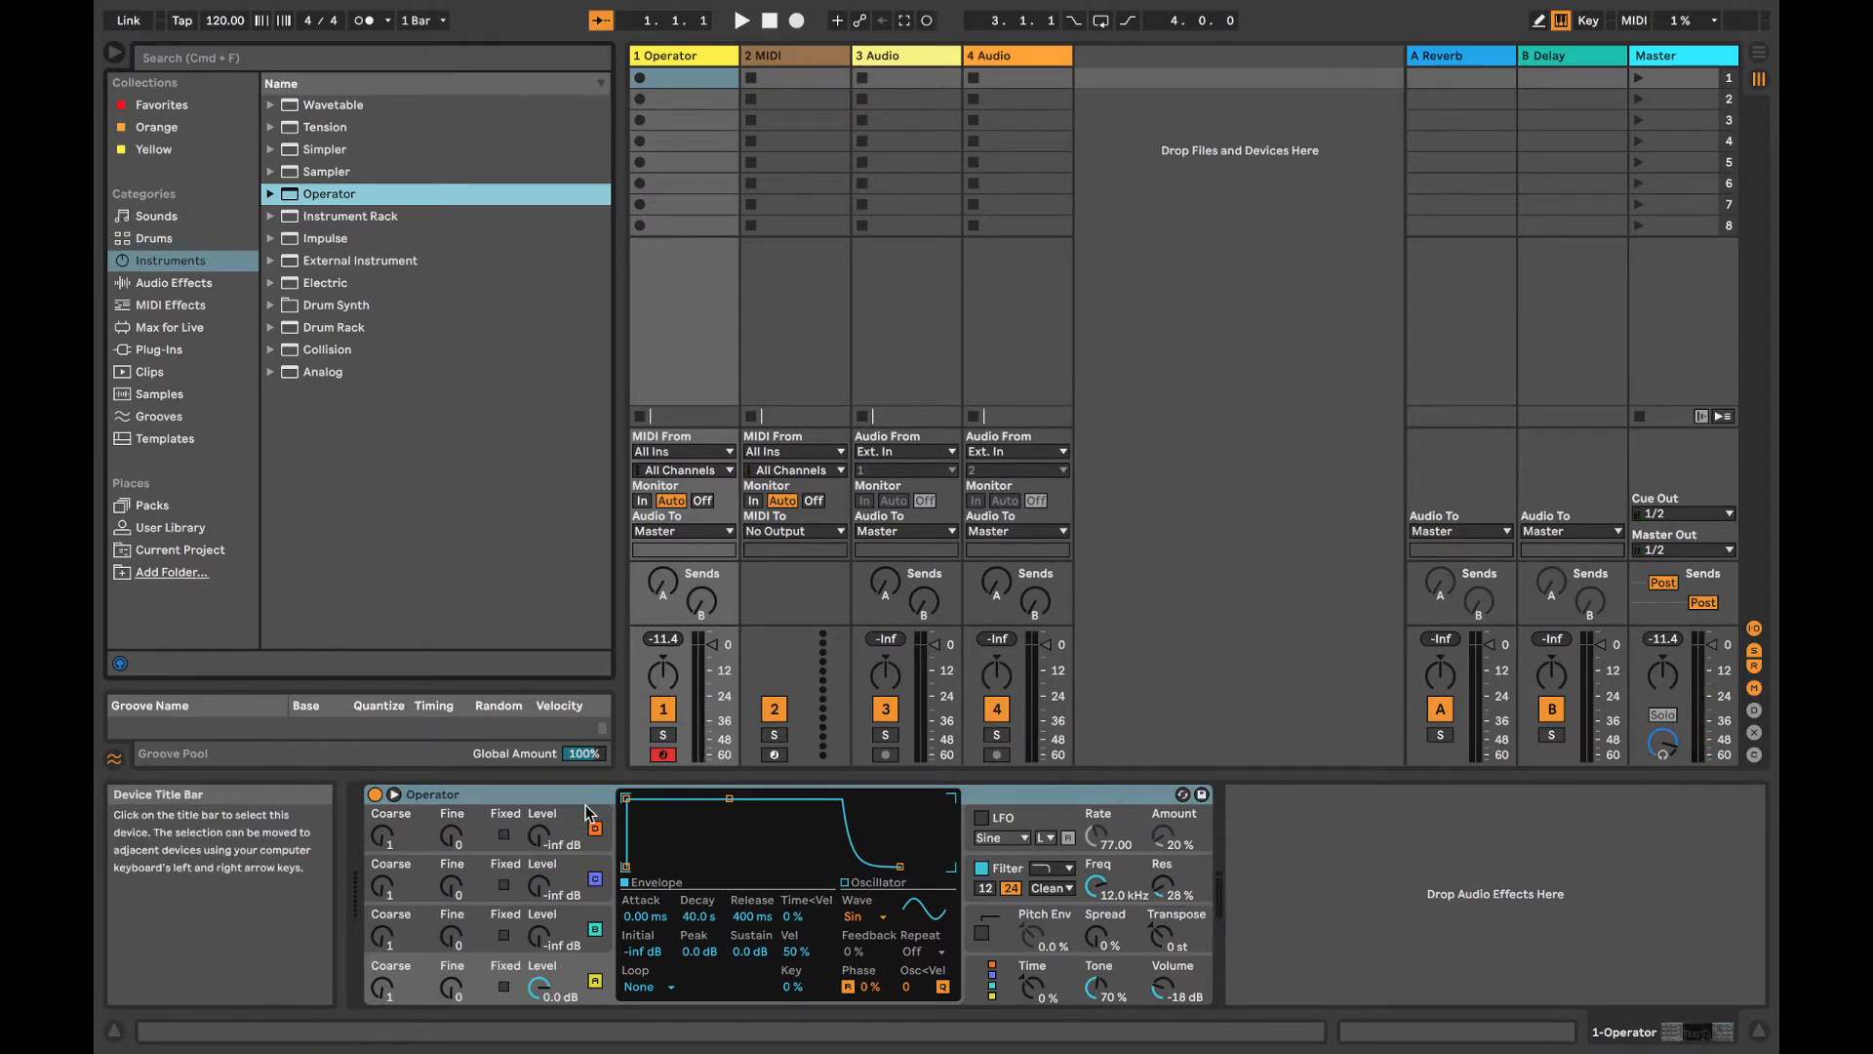
click(554, 794)
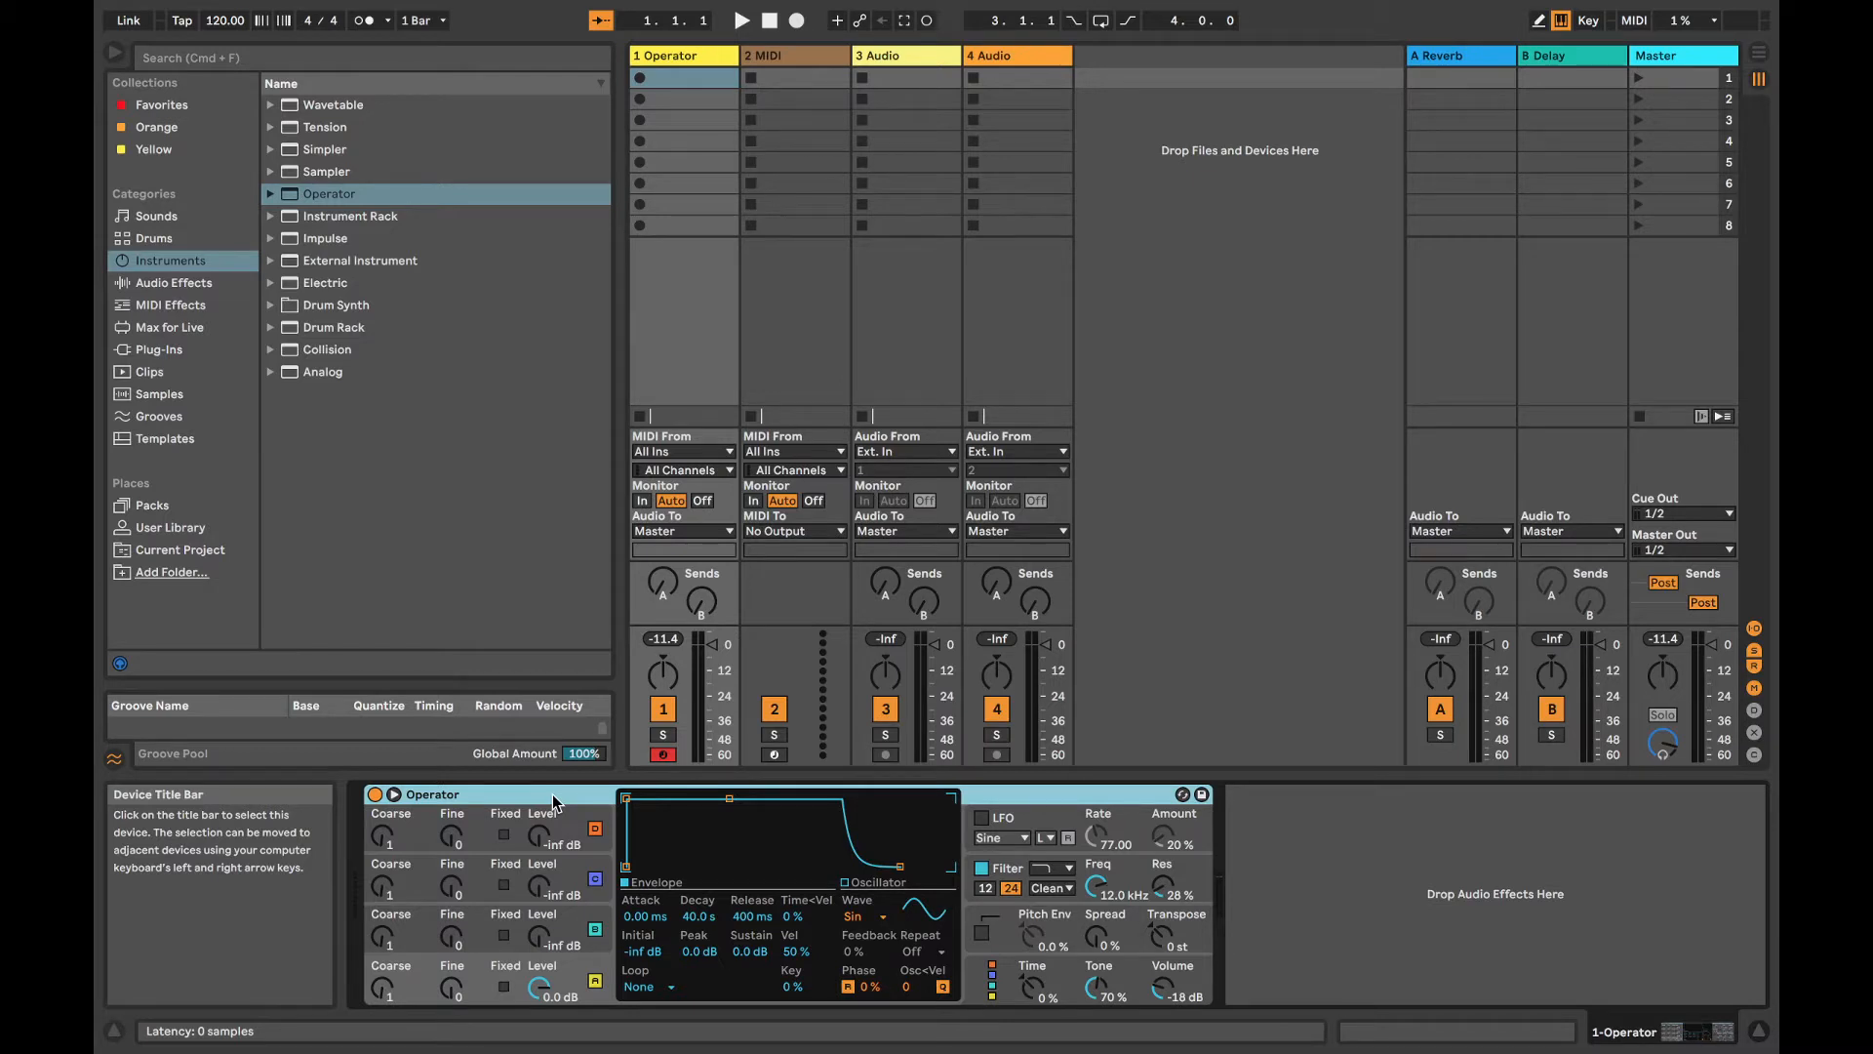
key(super+g)
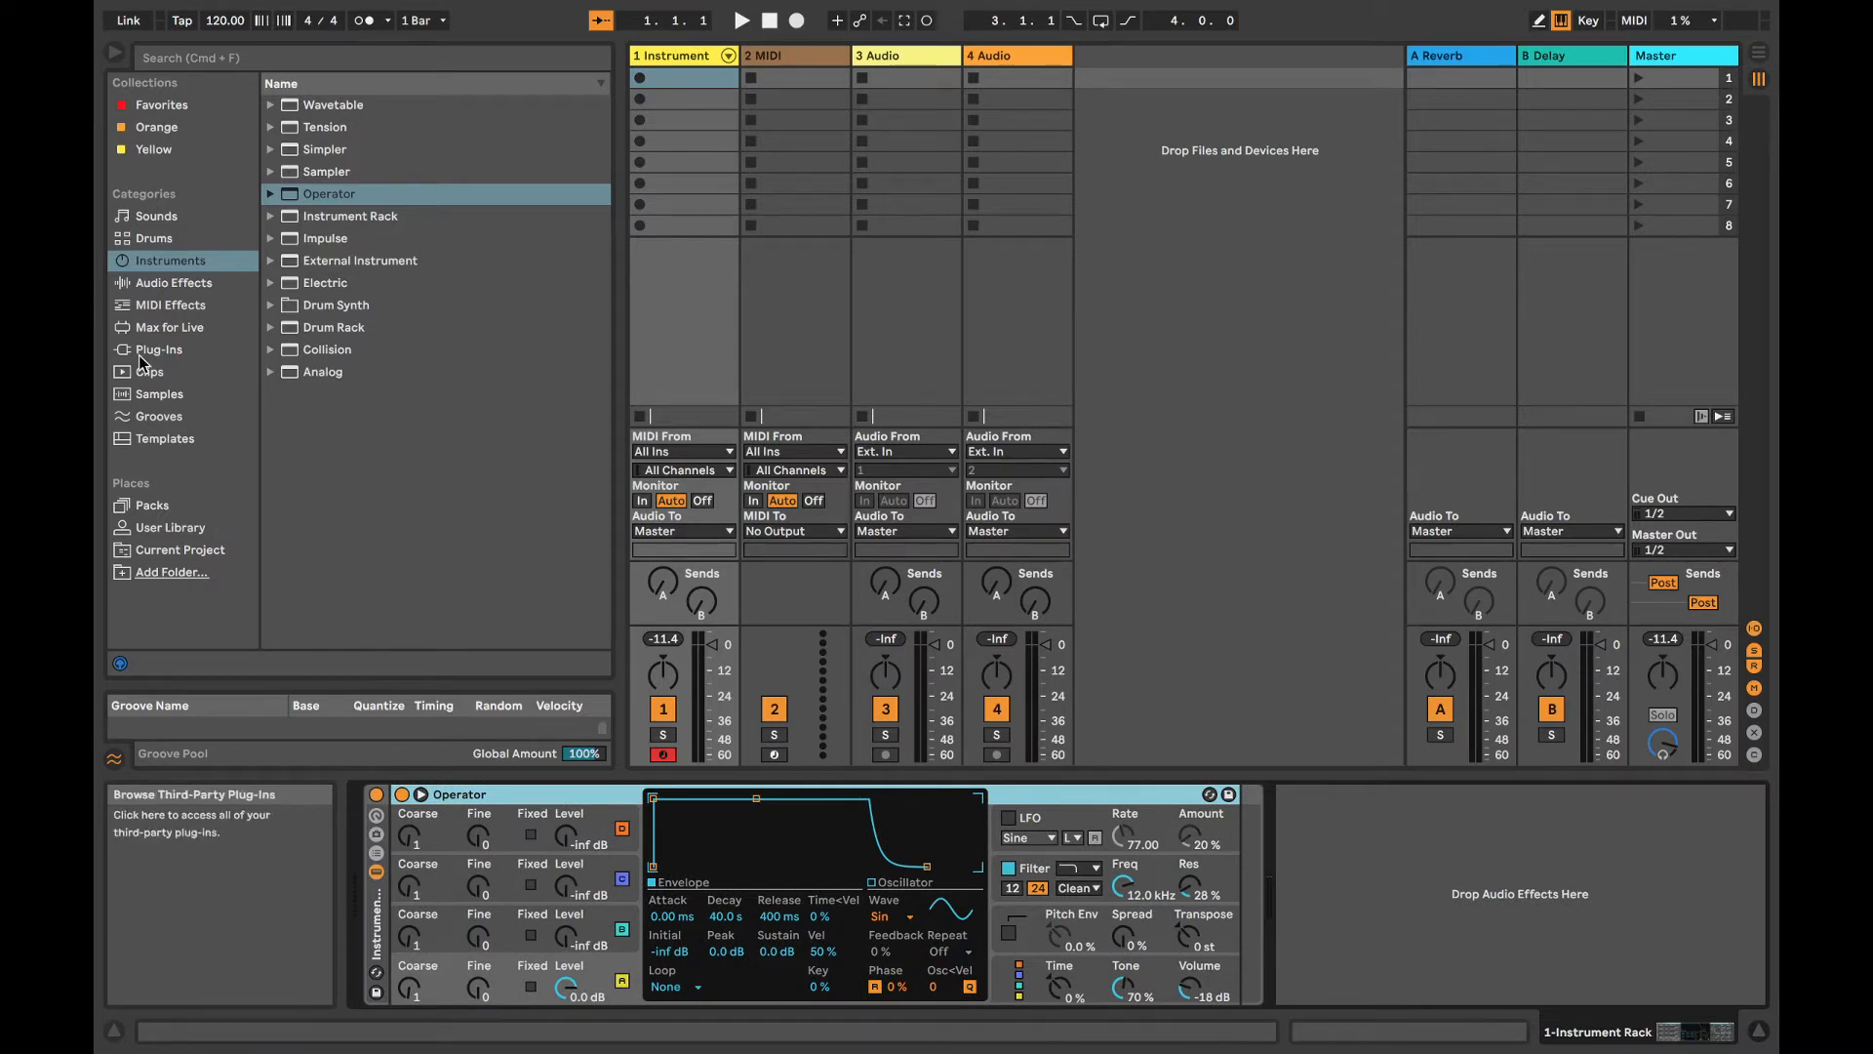
Step: Set Operator's oscillator B to a -32 dB level, 66% velocity sensitivity and an envelope release of about 395 ms
click(566, 934)
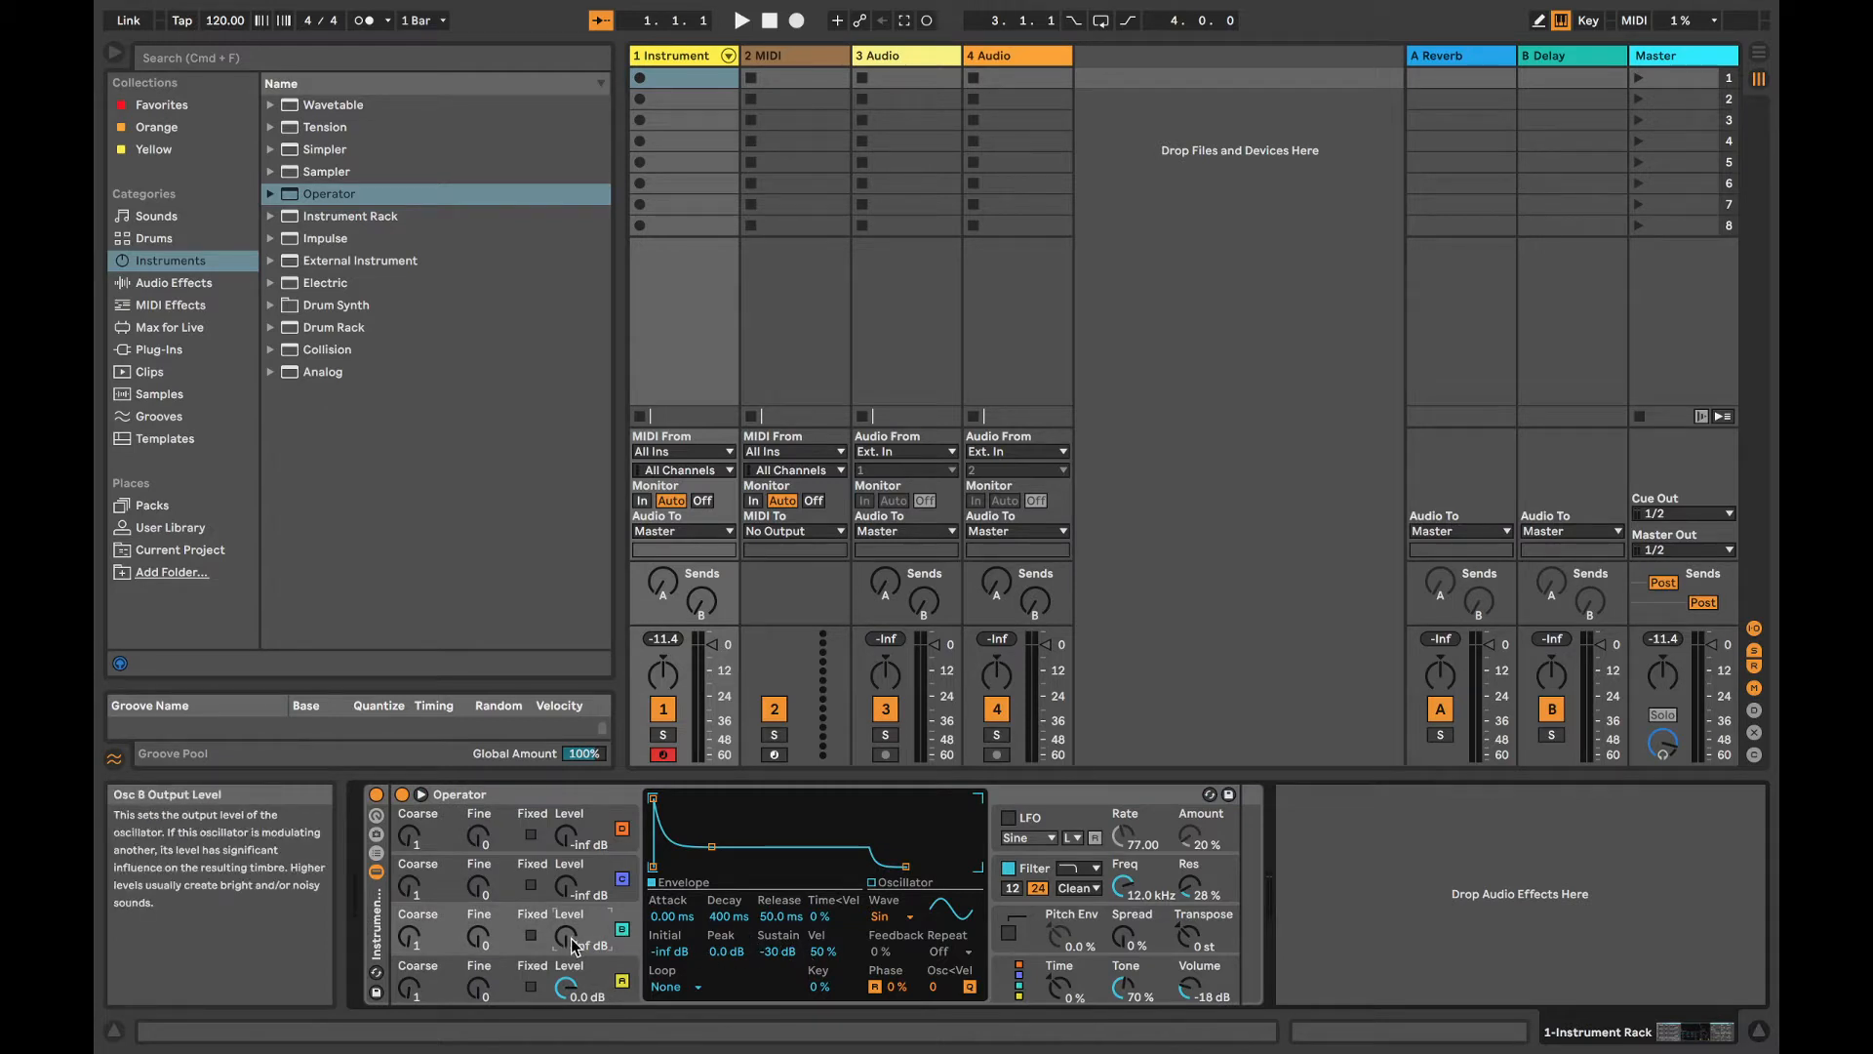
drag(565, 937, 566, 927)
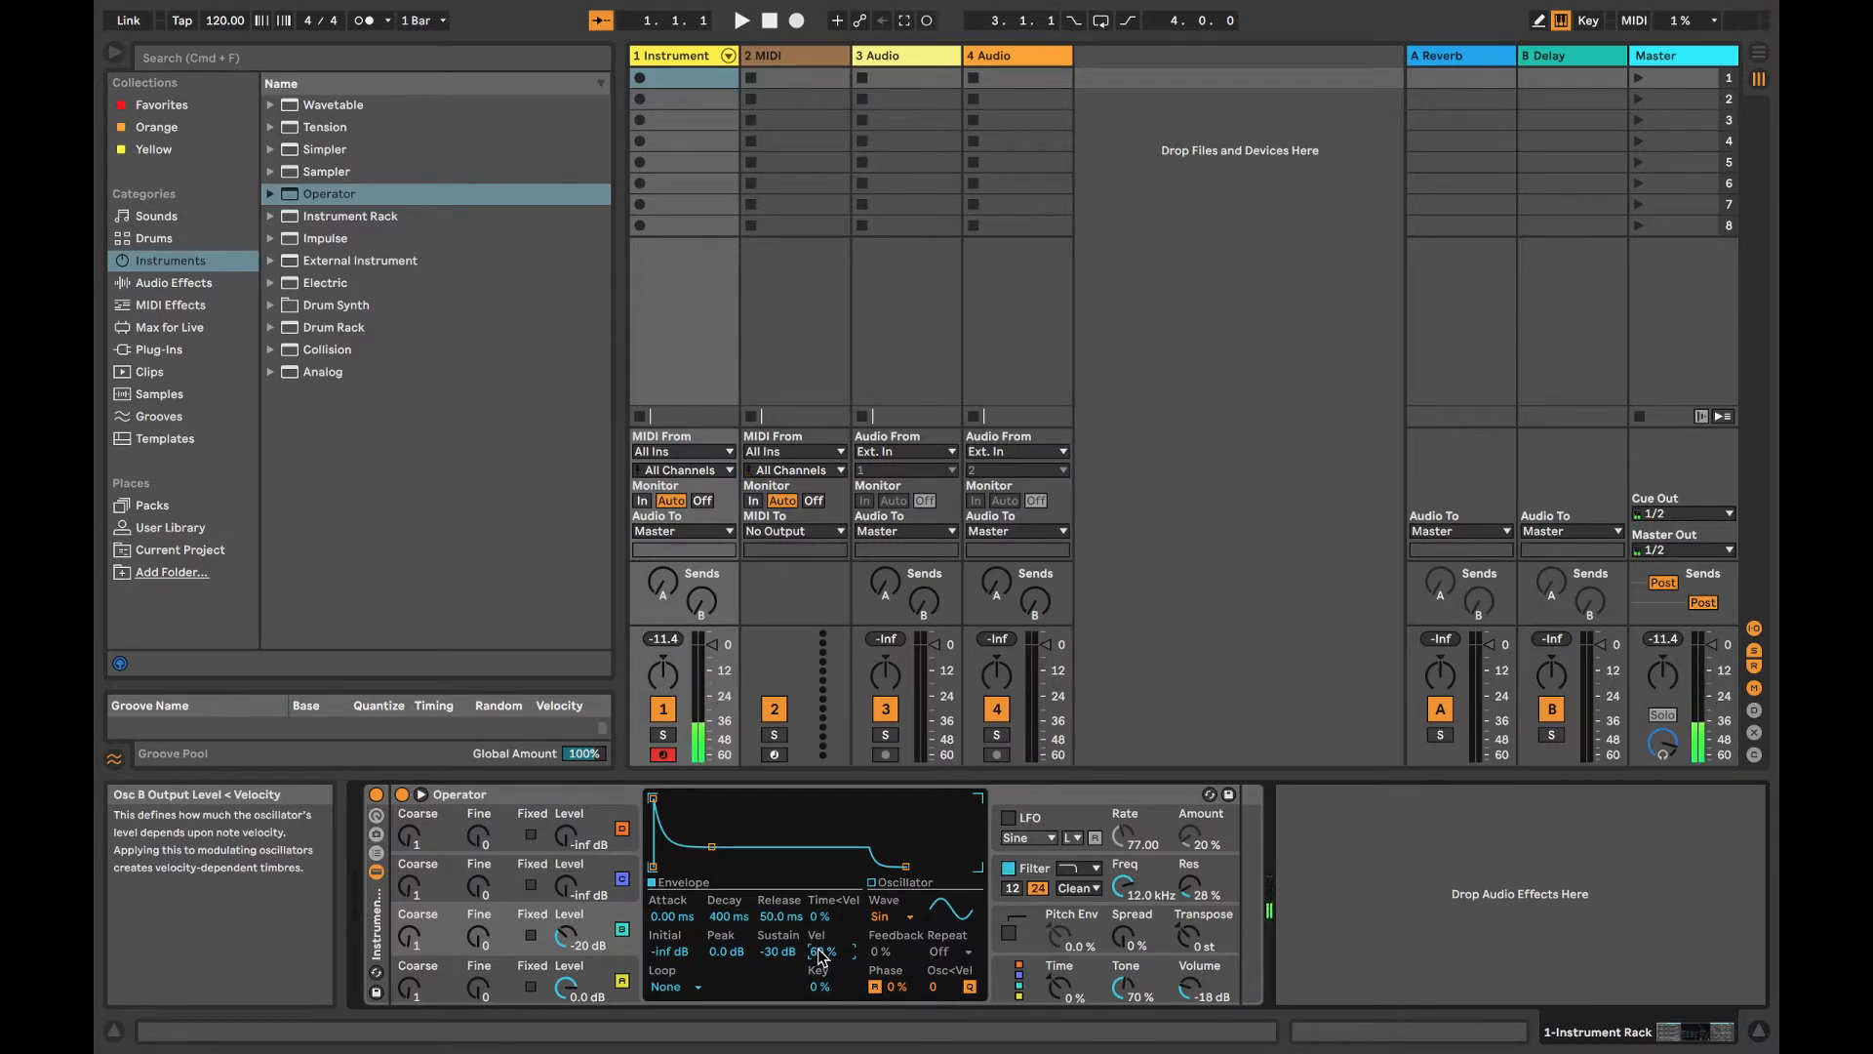
drag(819, 950, 818, 953)
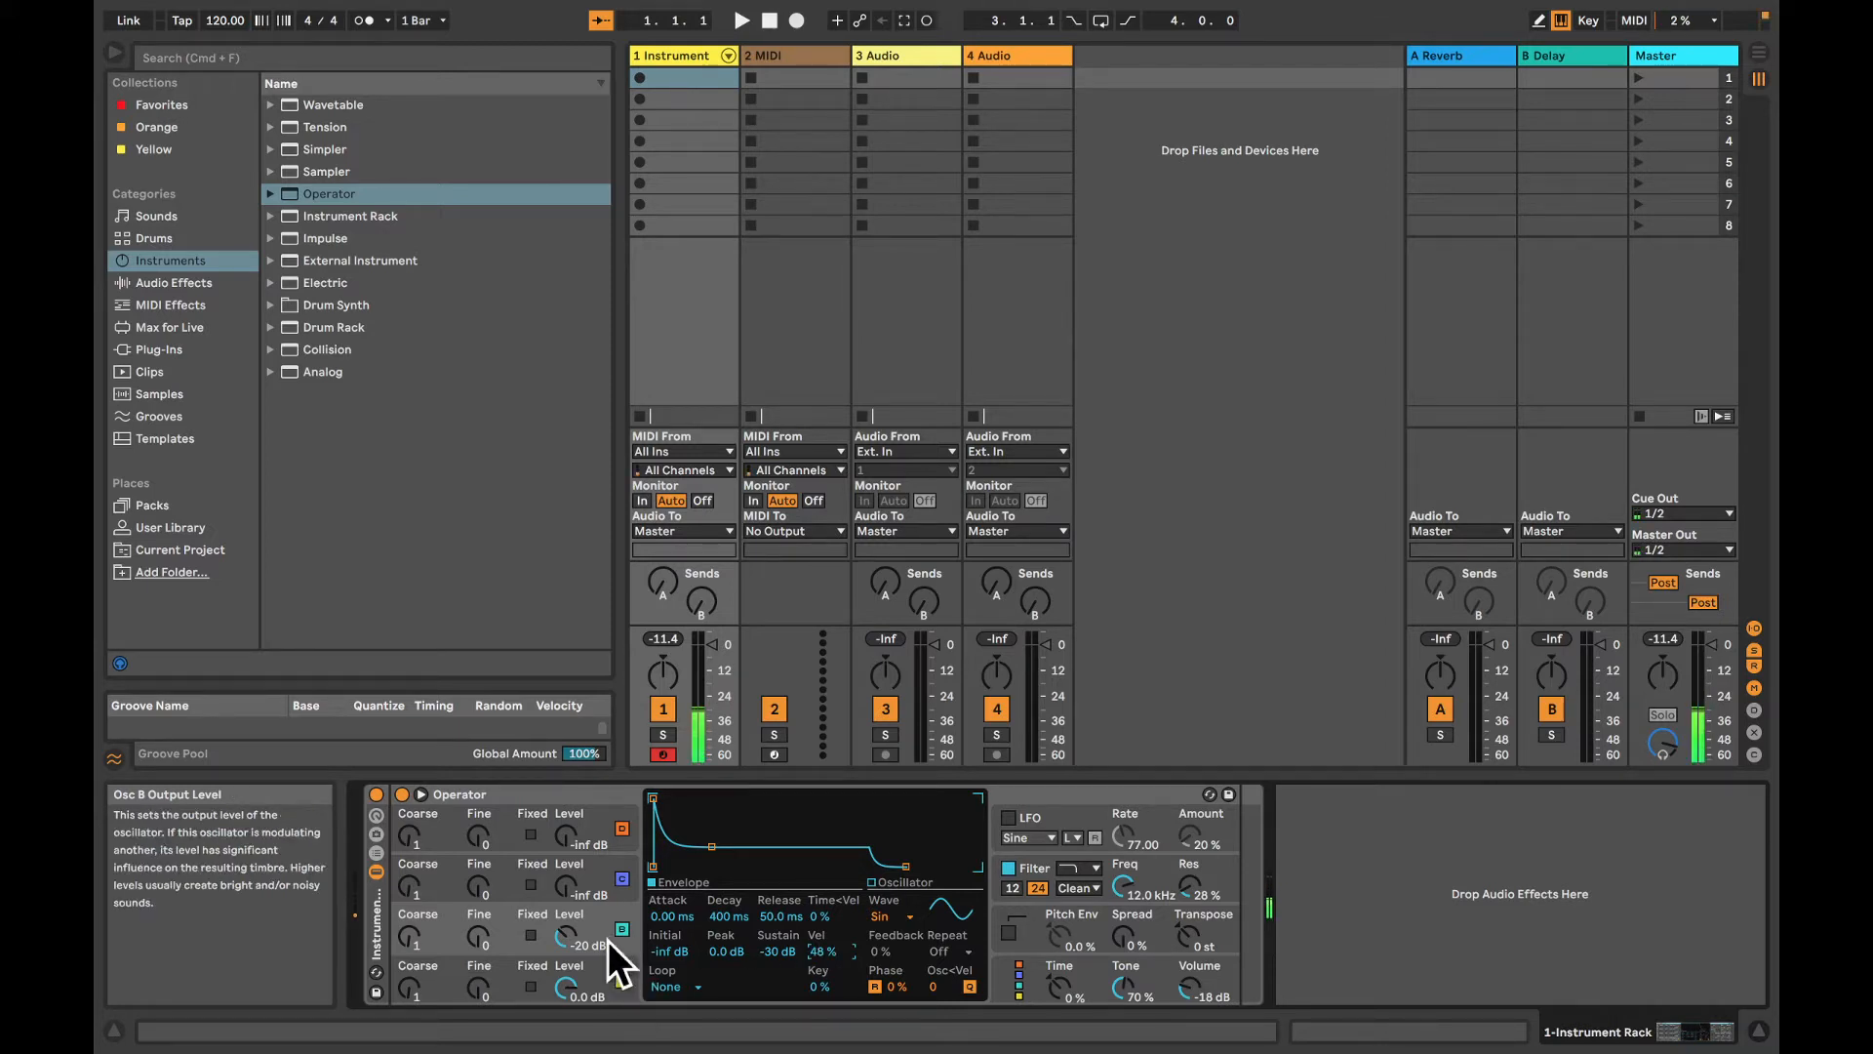
drag(906, 866, 927, 866)
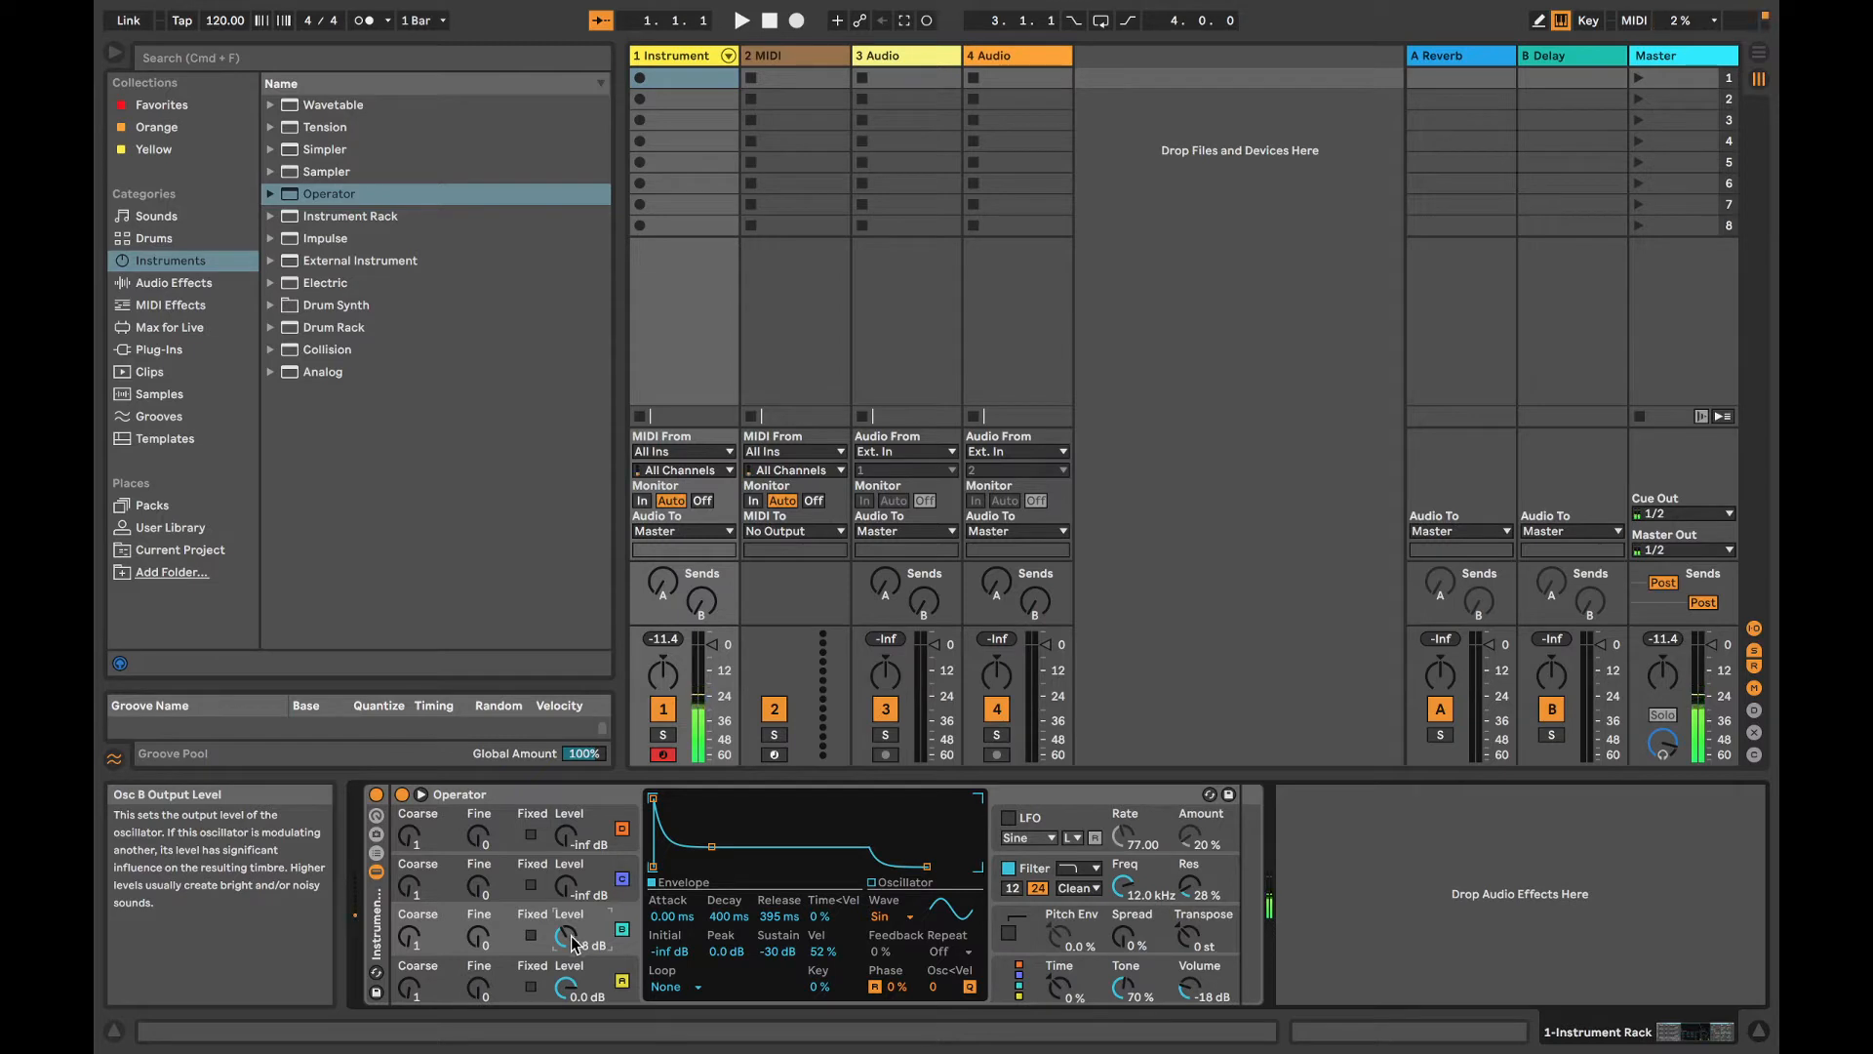
drag(572, 942, 570, 943)
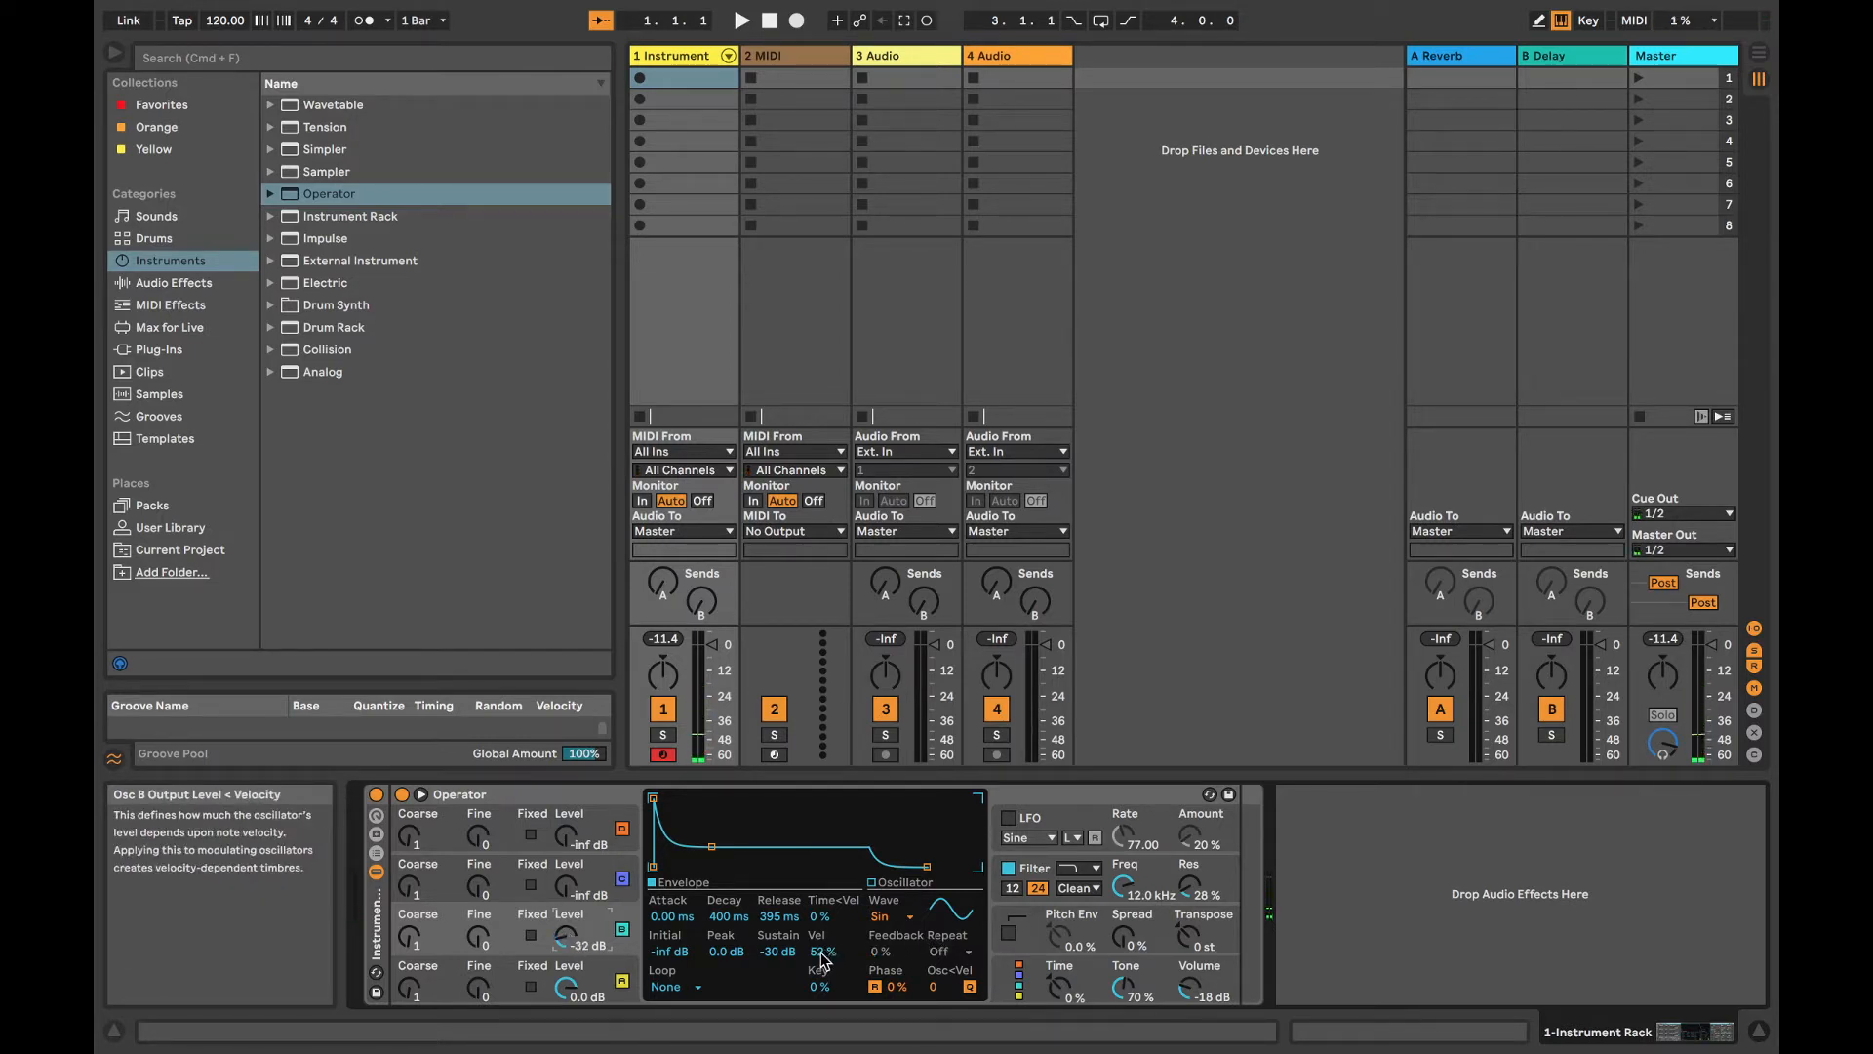
drag(821, 954, 821, 946)
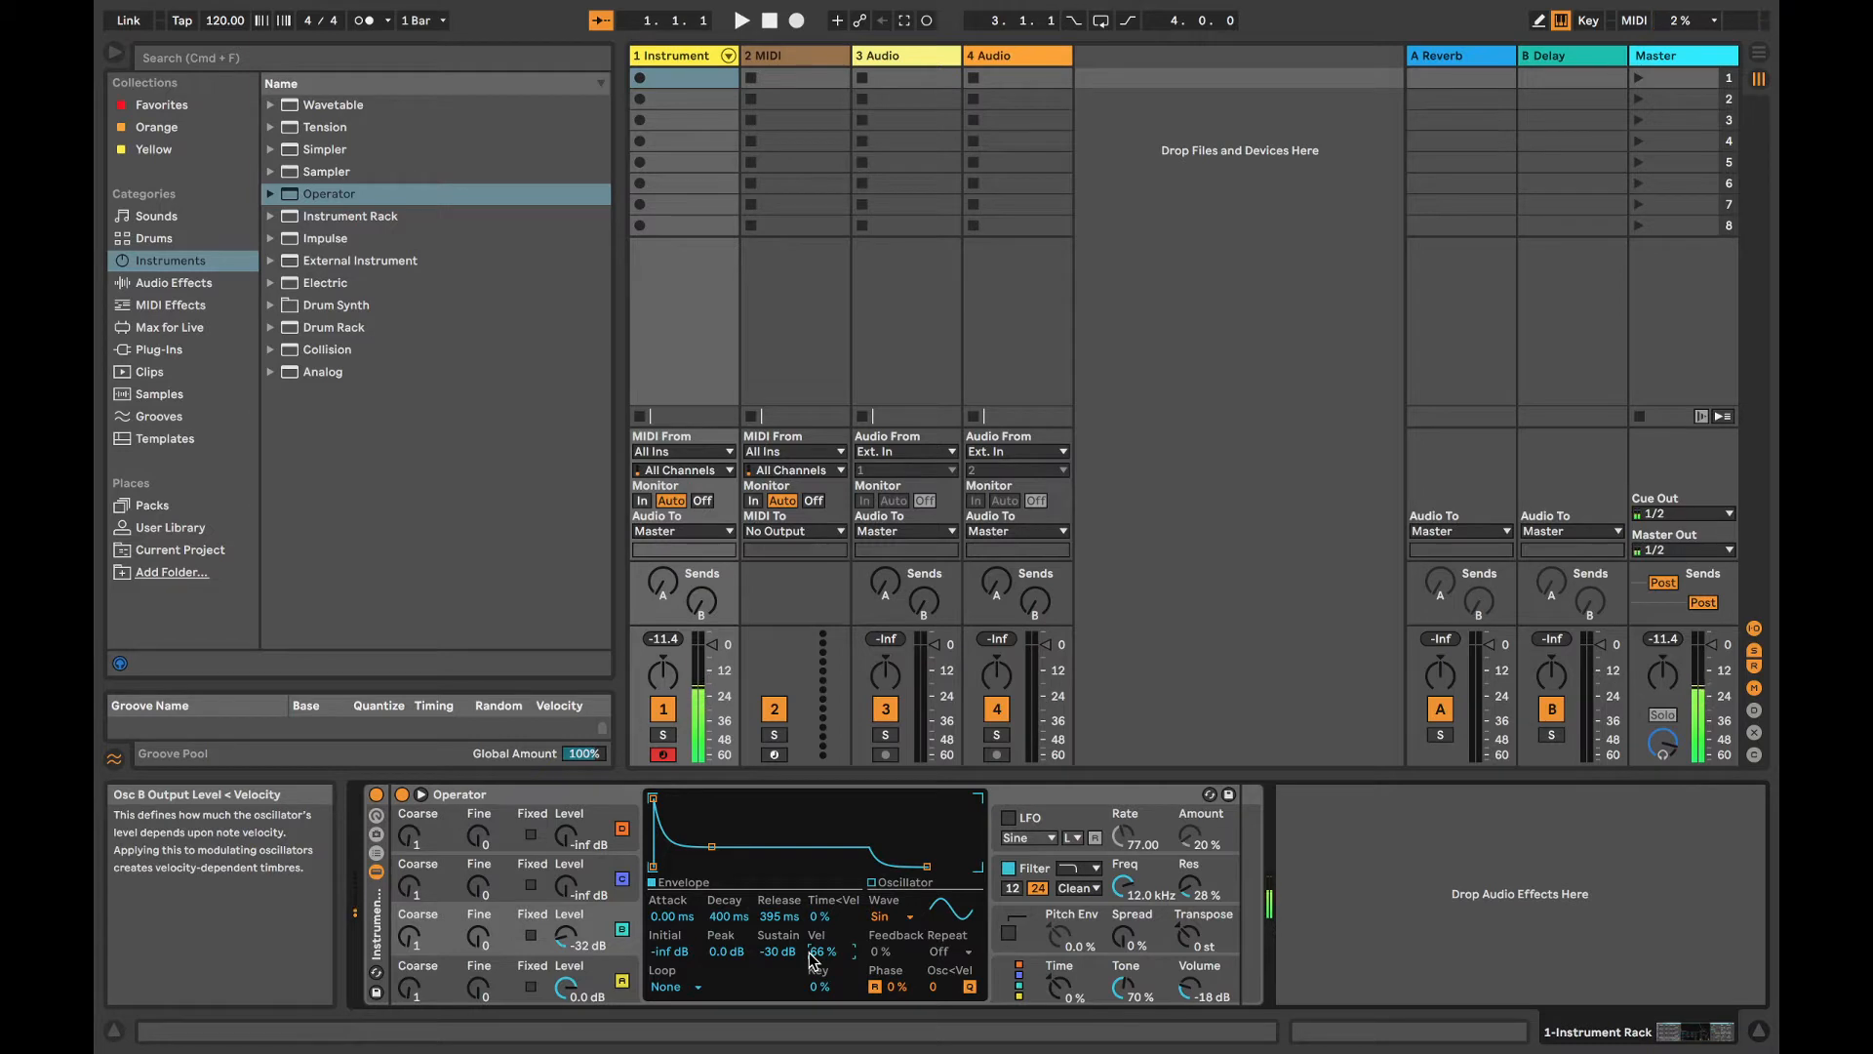
Step: Set the coarse frequency of Operator's oscillator B to 2
click(412, 938)
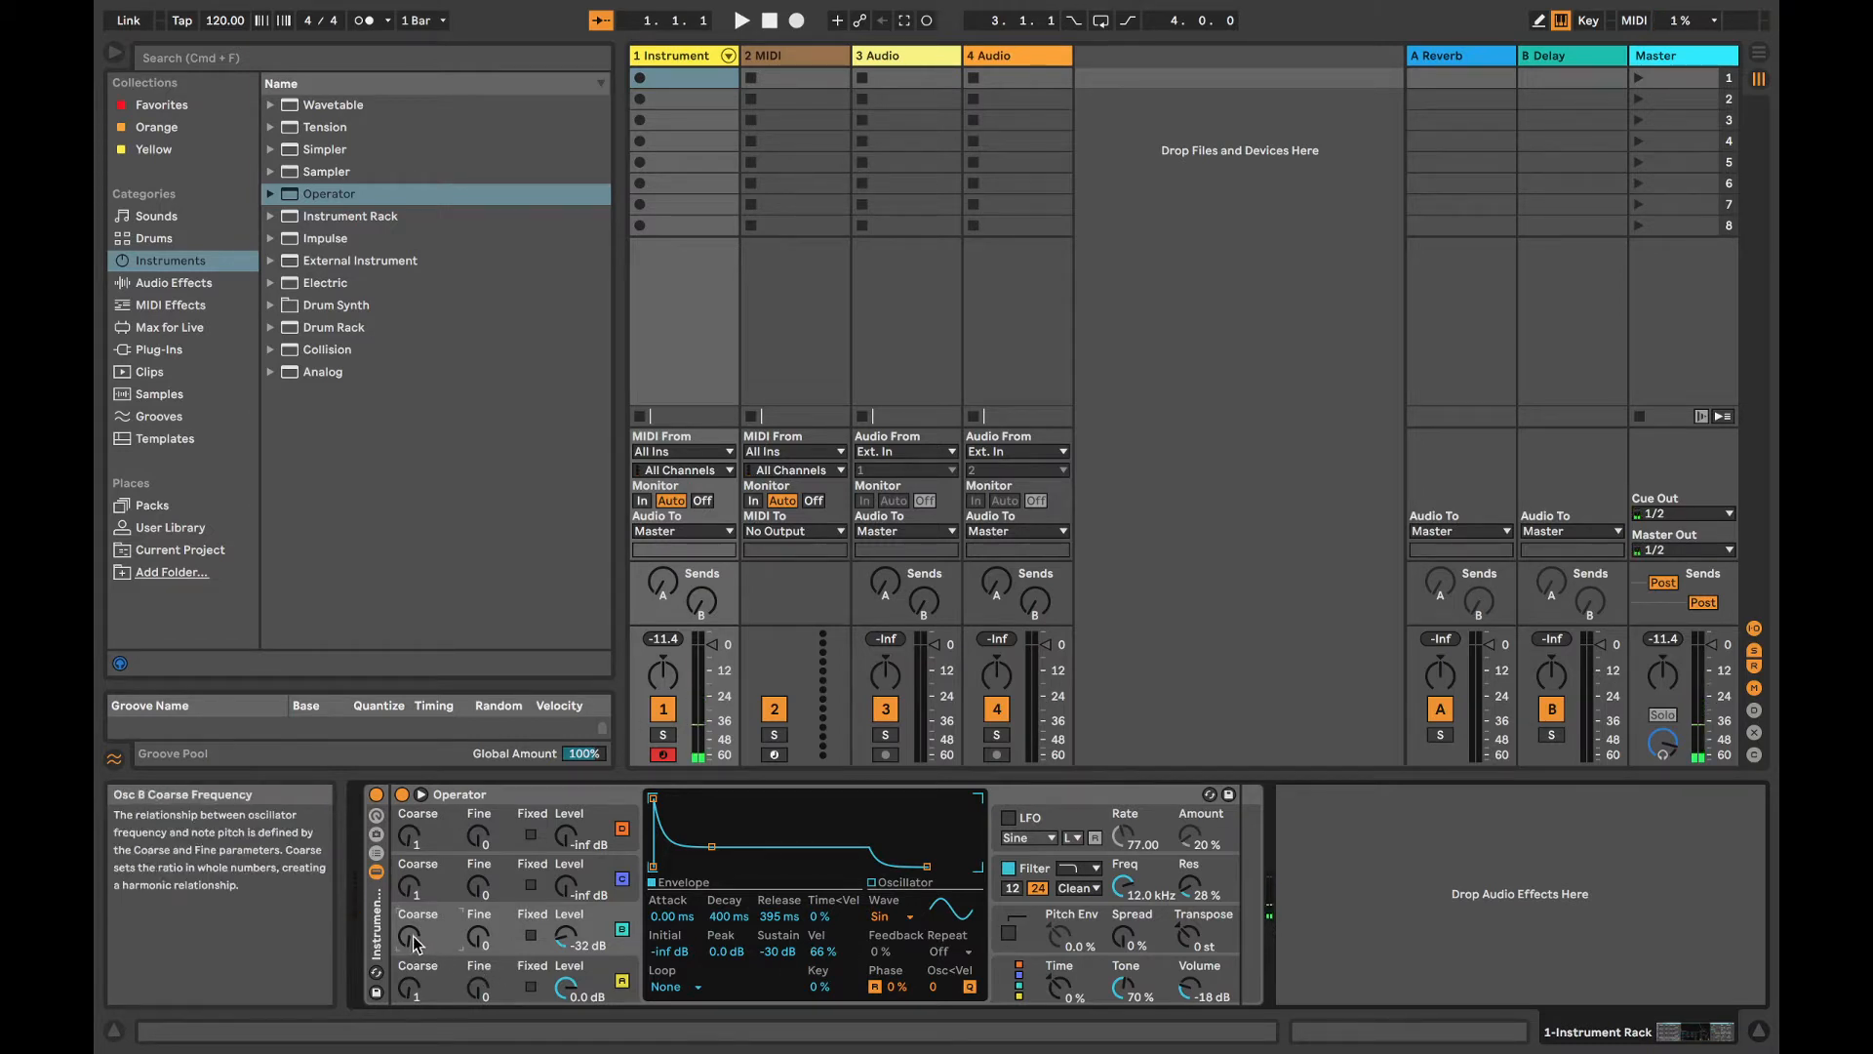
drag(413, 938, 412, 927)
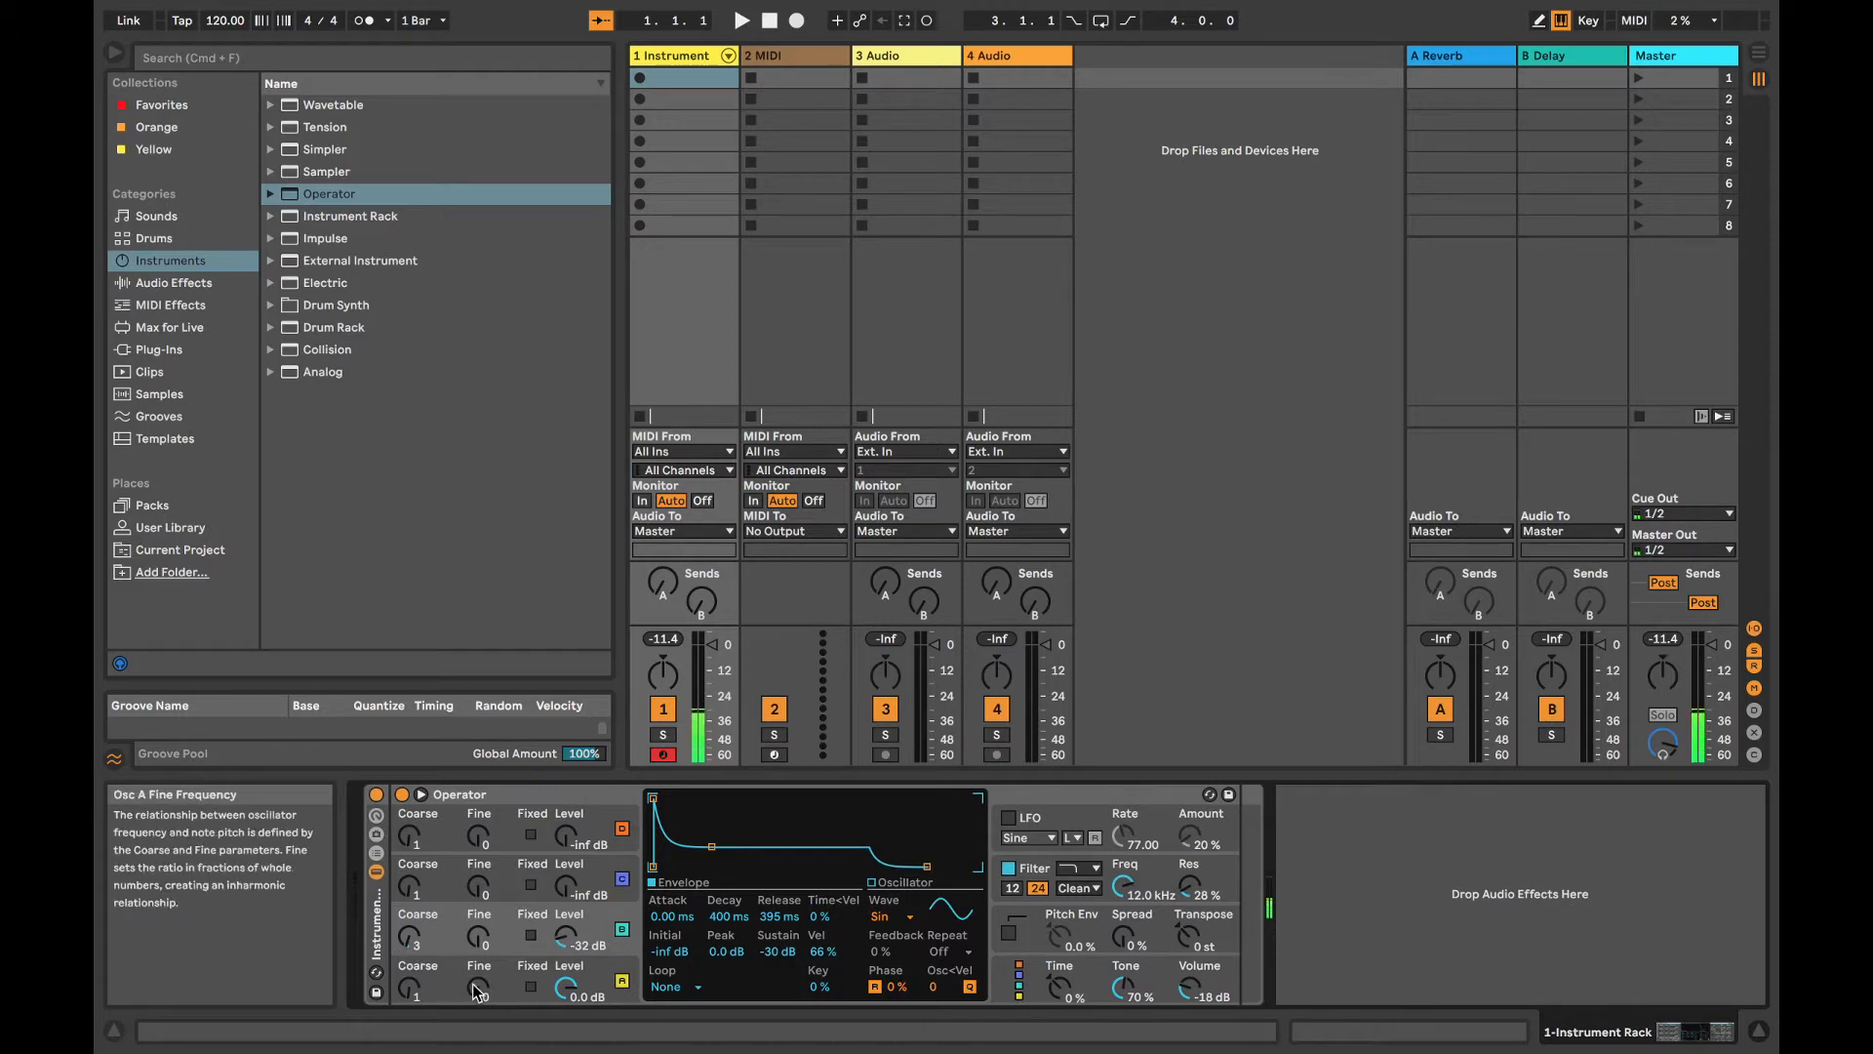
click(410, 938)
drag(410, 939, 455, 944)
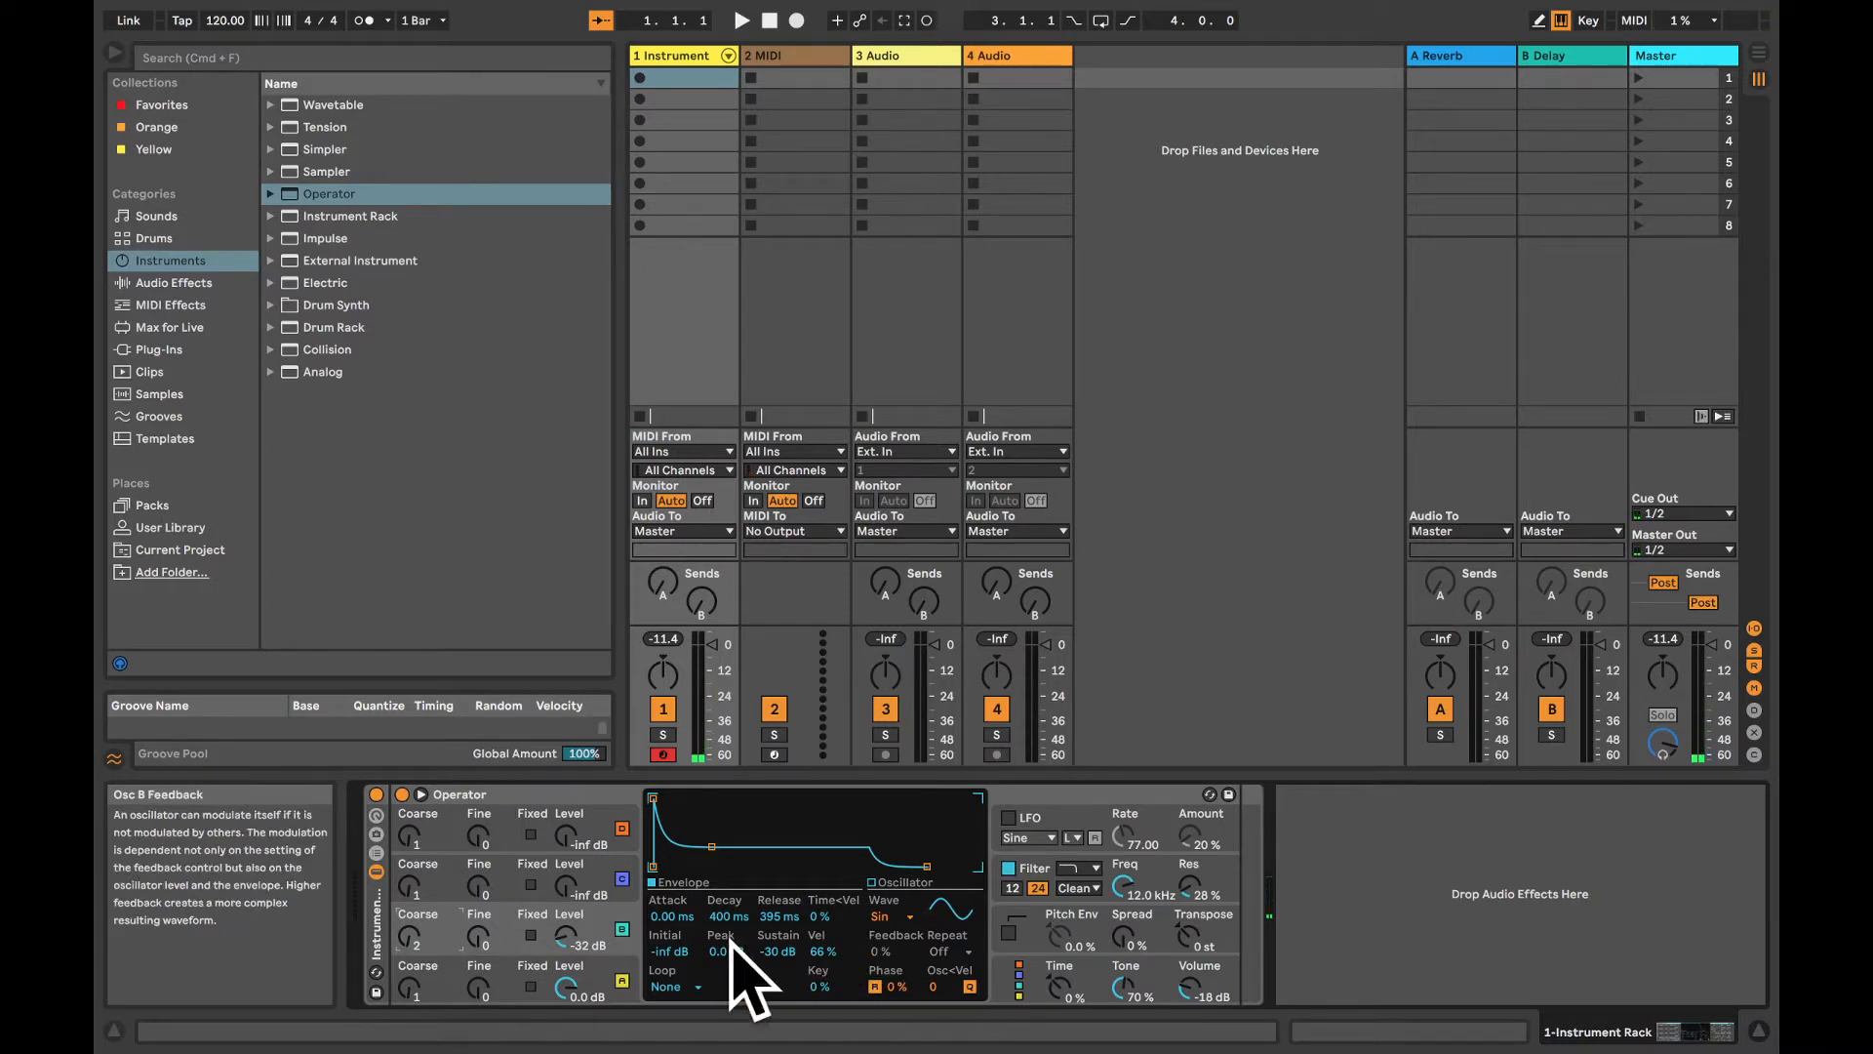
Step: Shape oscillator A's envelope with about 47.2 s decay, -20 dB sustain and 4.87 s release
click(616, 979)
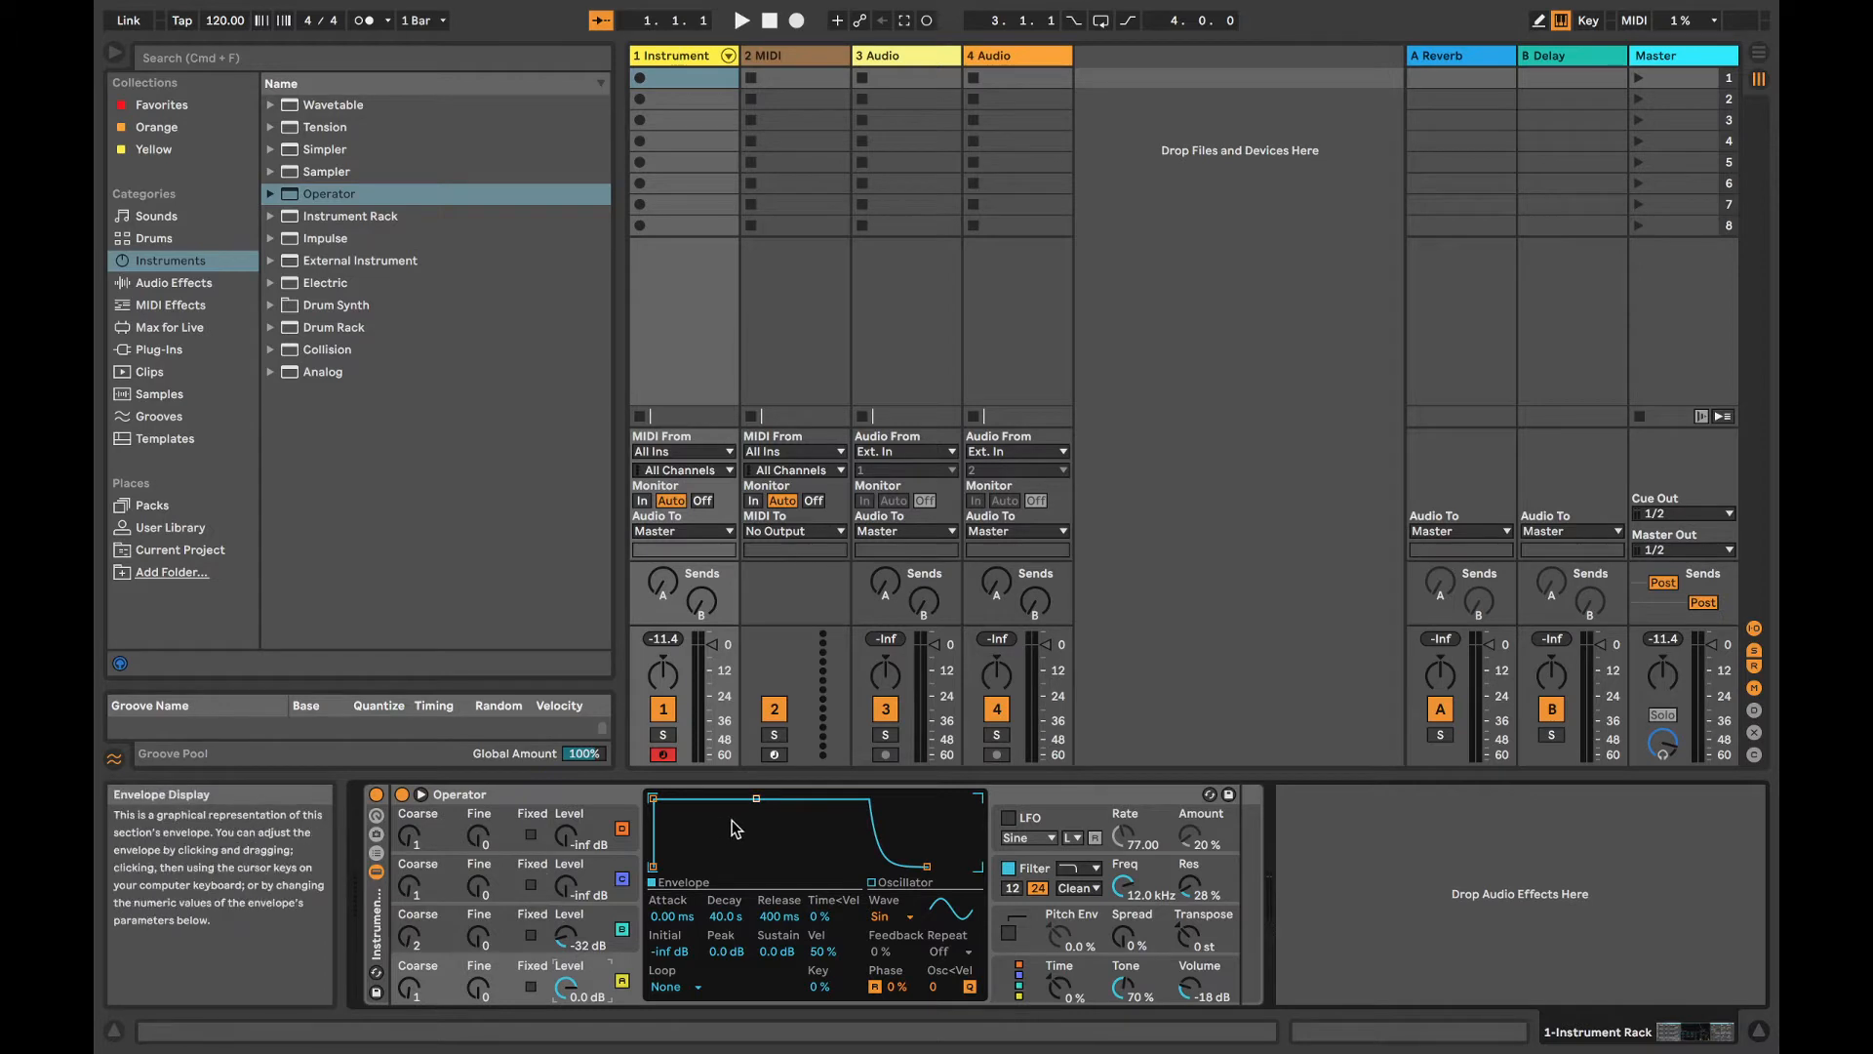
drag(759, 799, 766, 836)
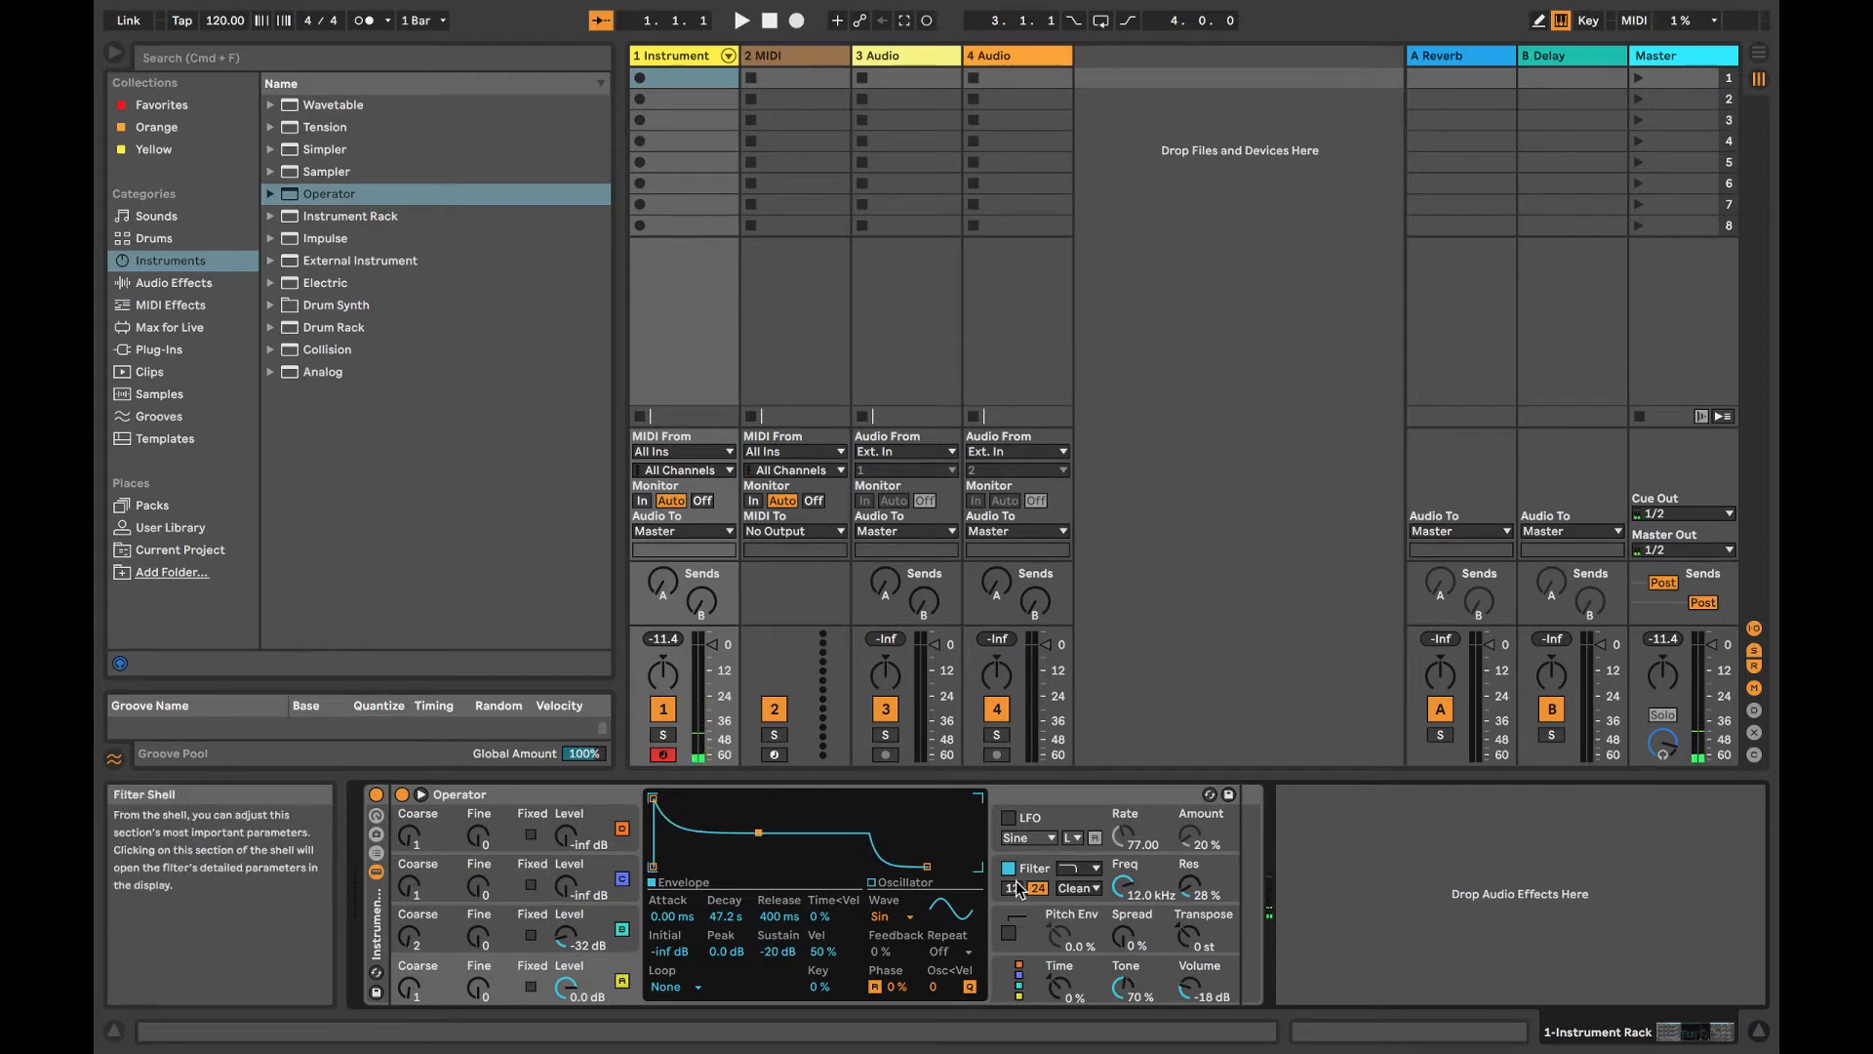
drag(927, 866, 953, 867)
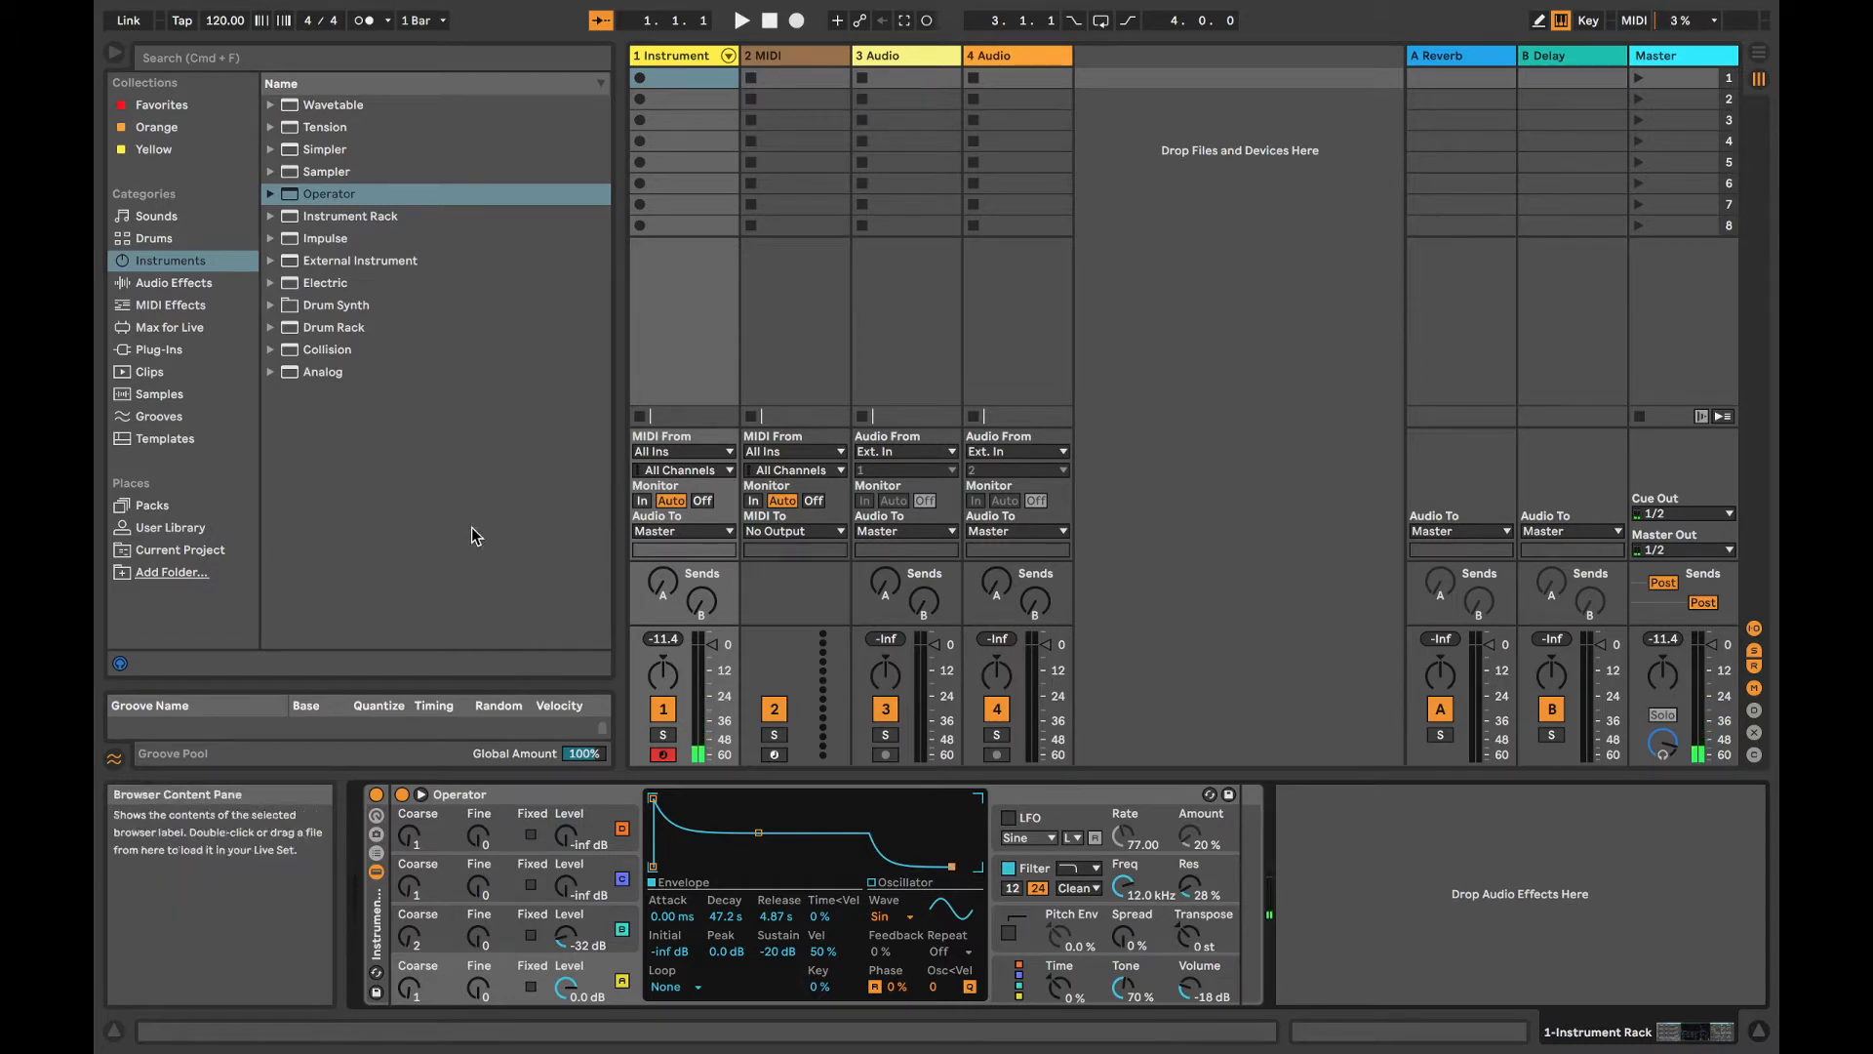
Step: Add the Echo audio effect from the Delay & Loop category directly after Operator
click(162, 293)
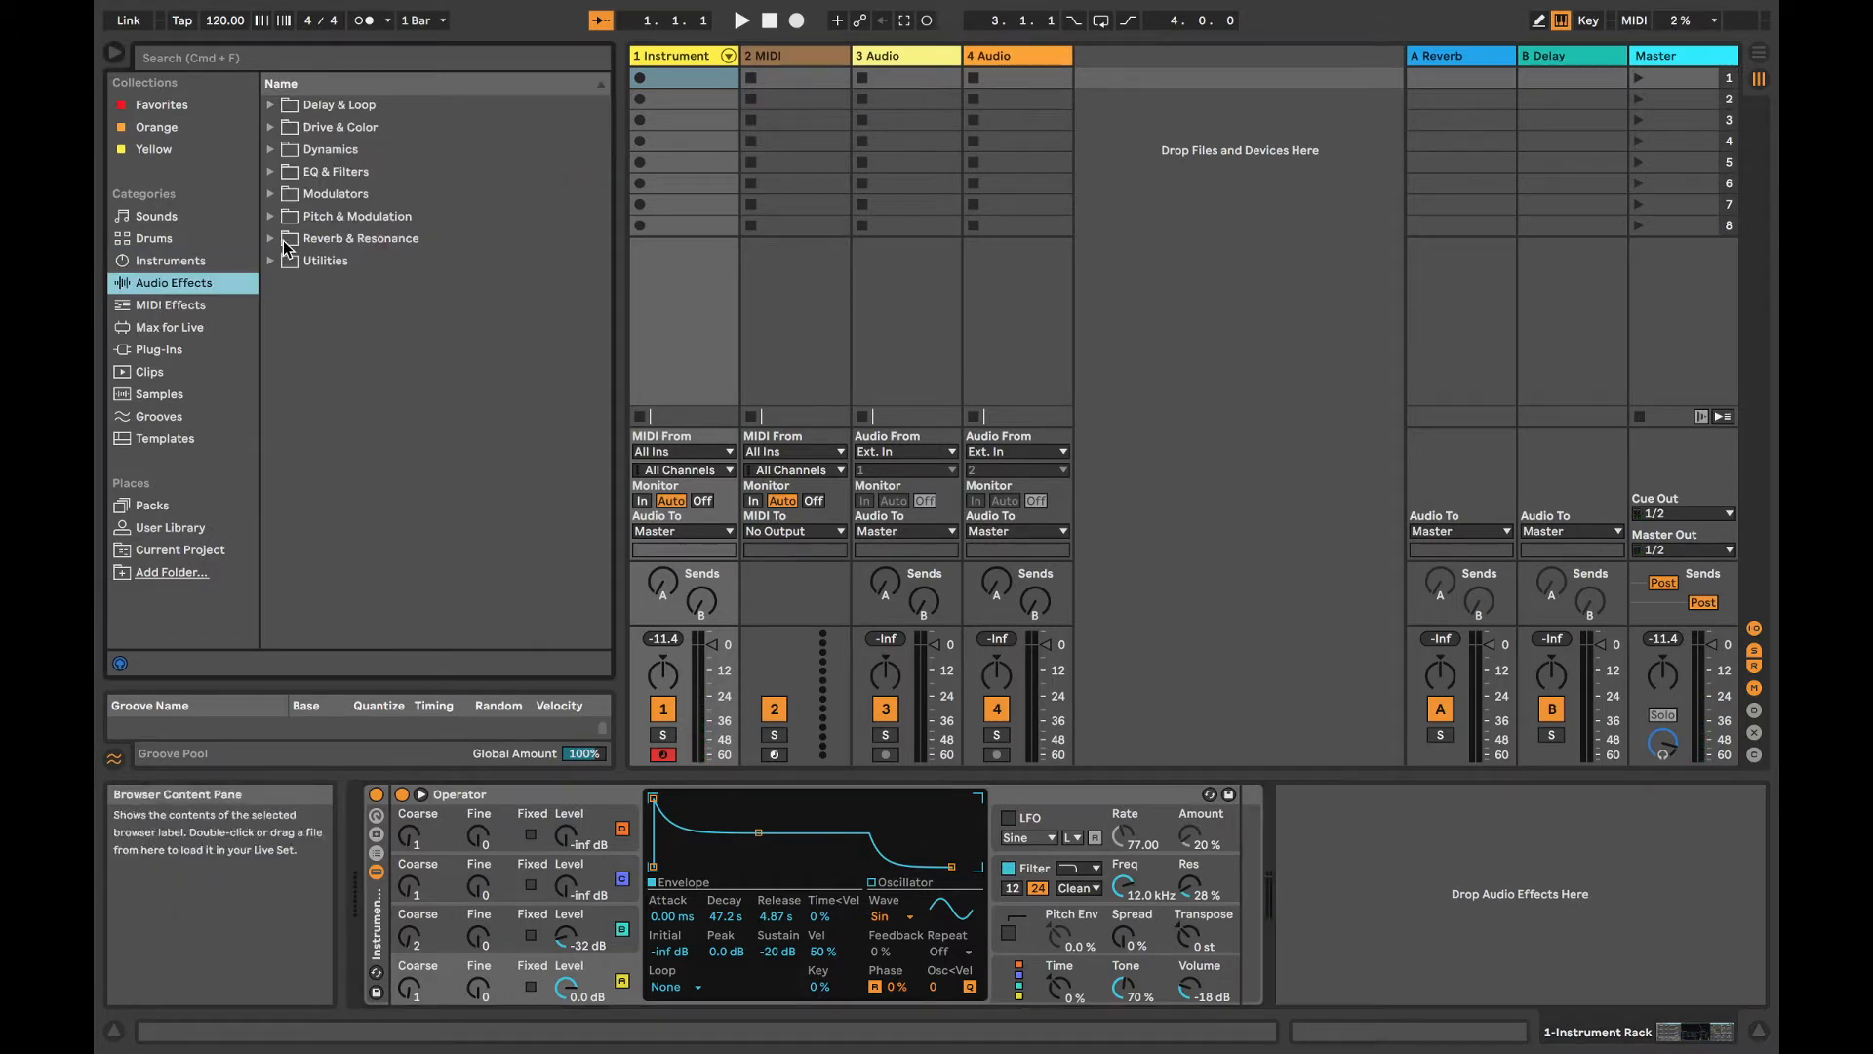
click(272, 107)
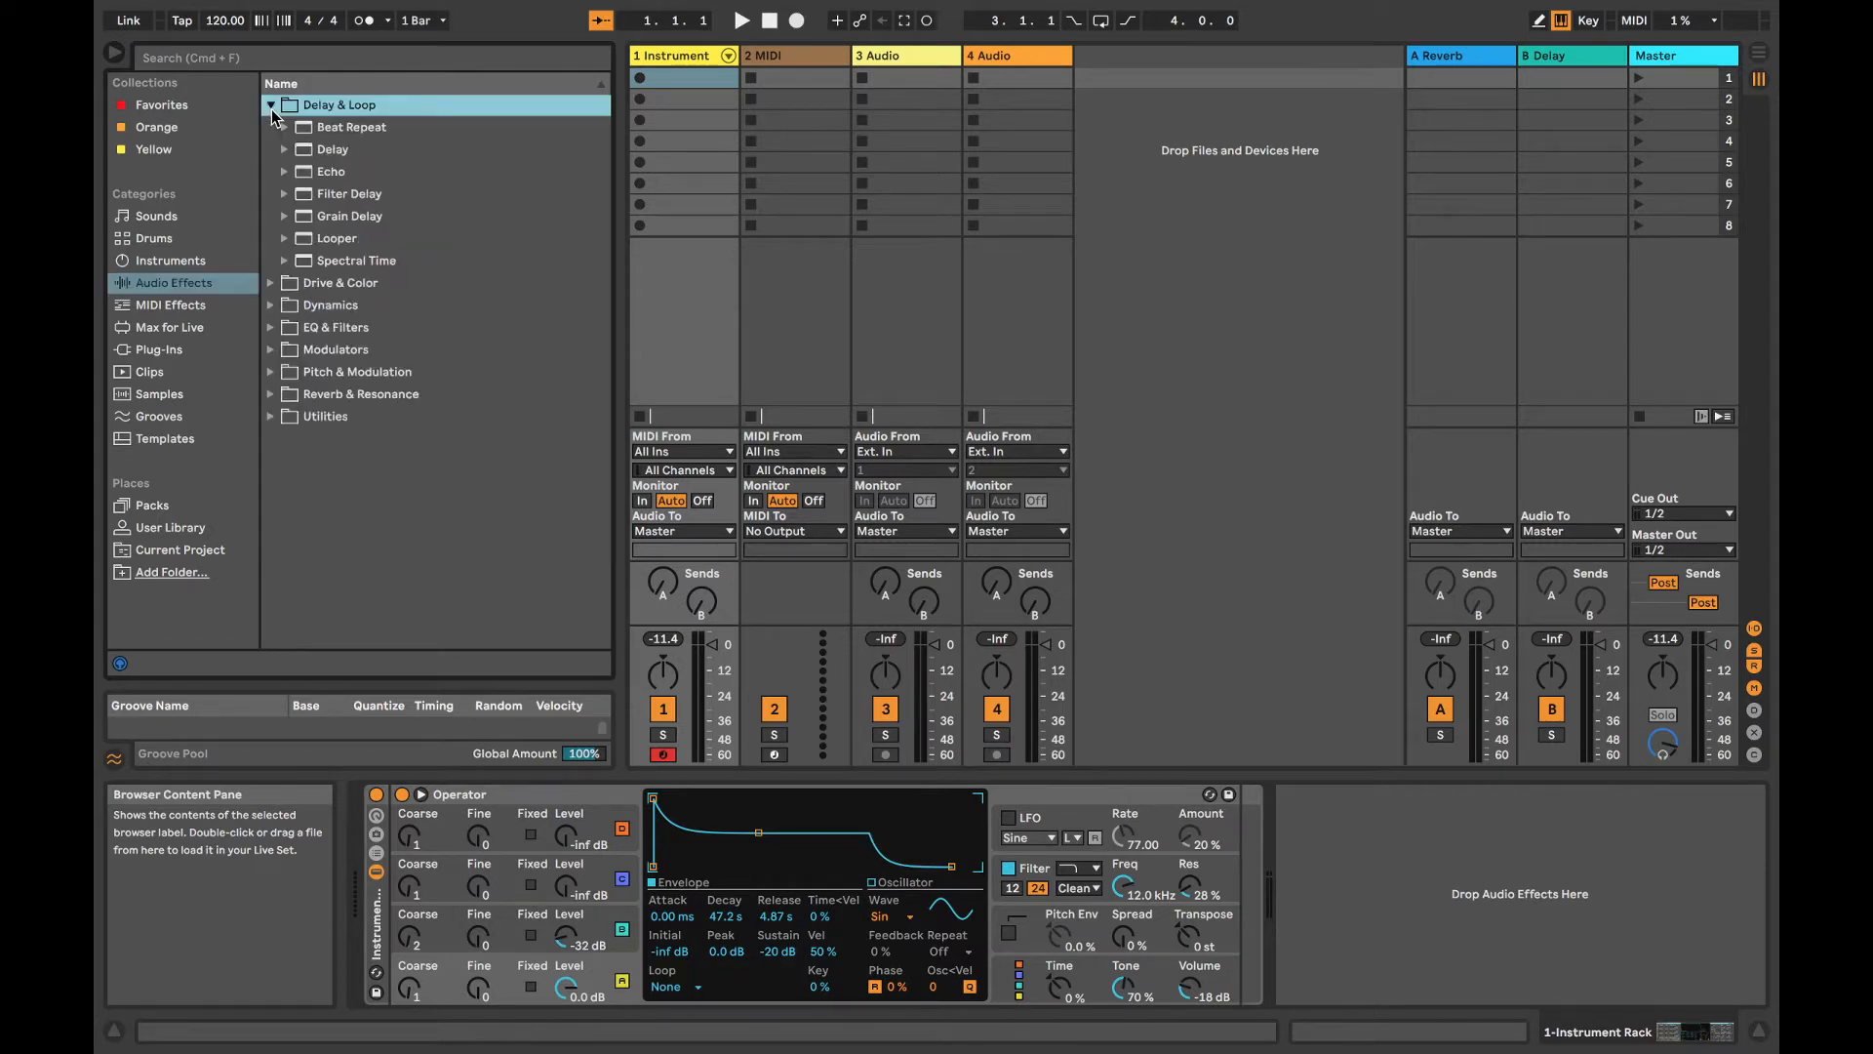
click(329, 173)
drag(1331, 734, 1246, 866)
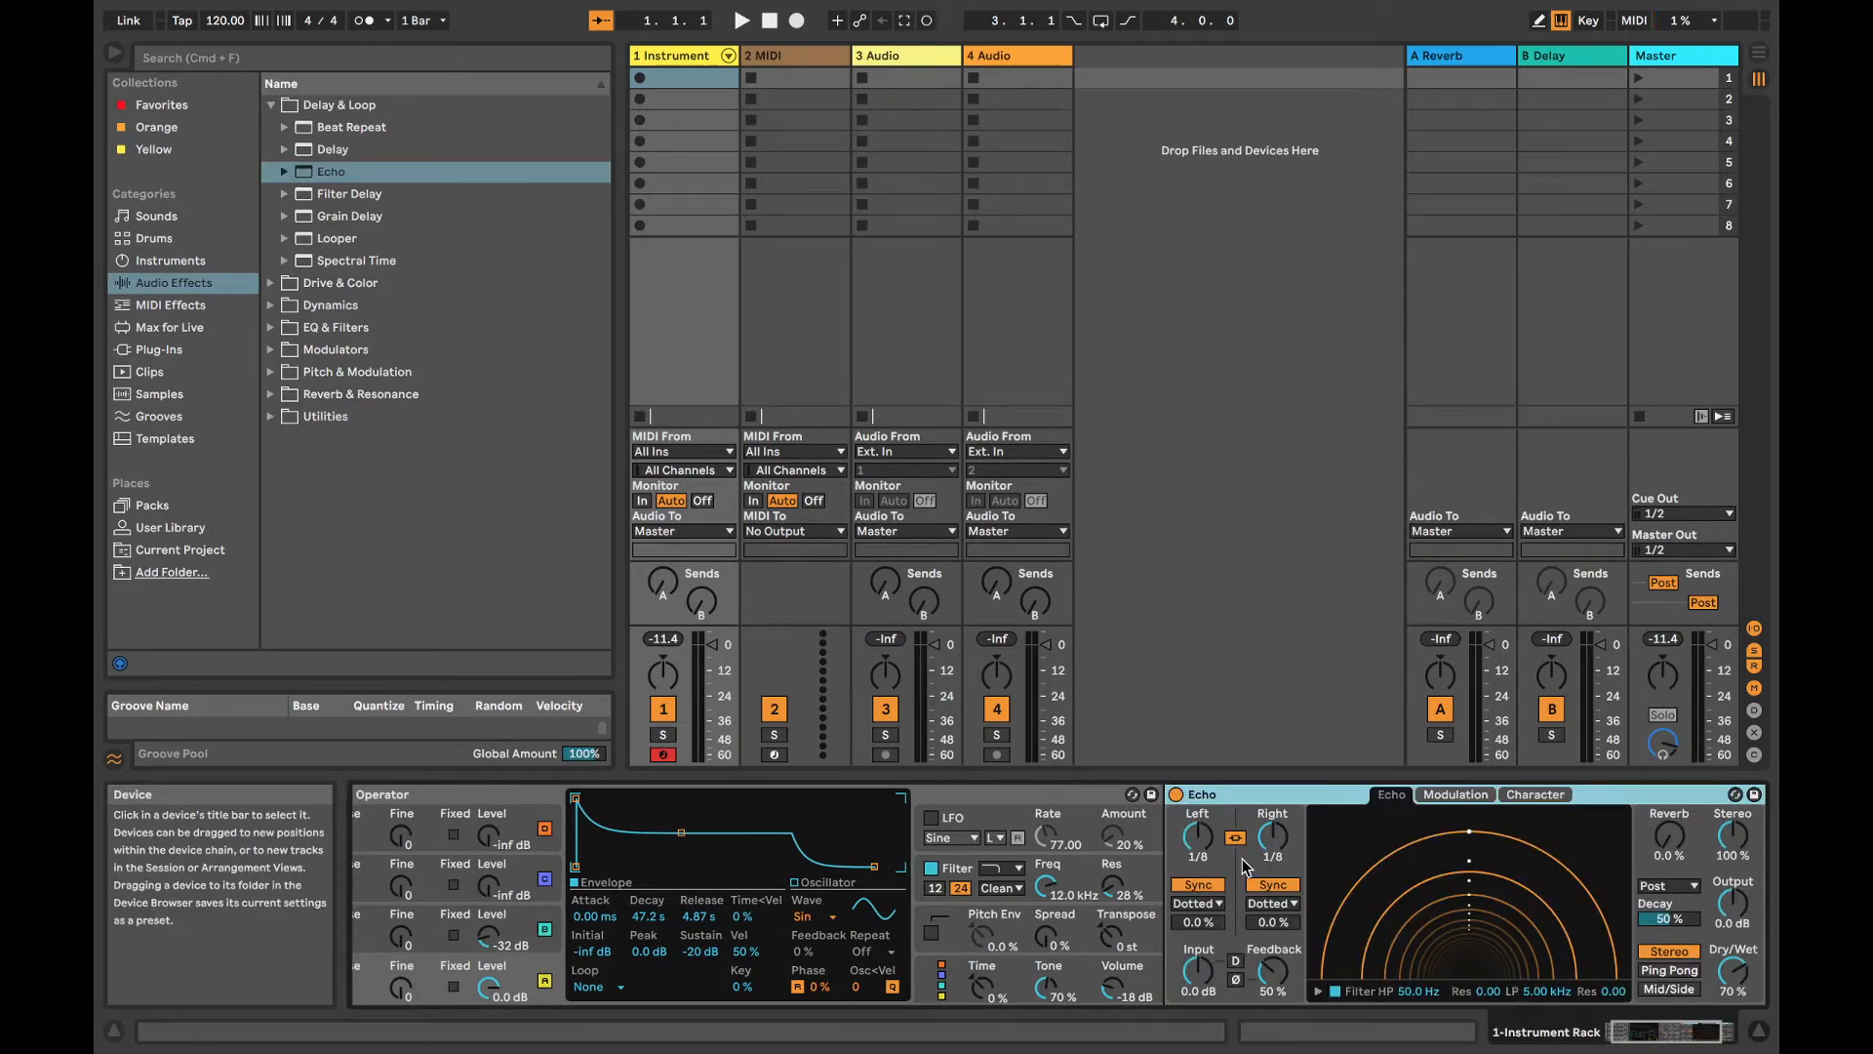
click(1691, 885)
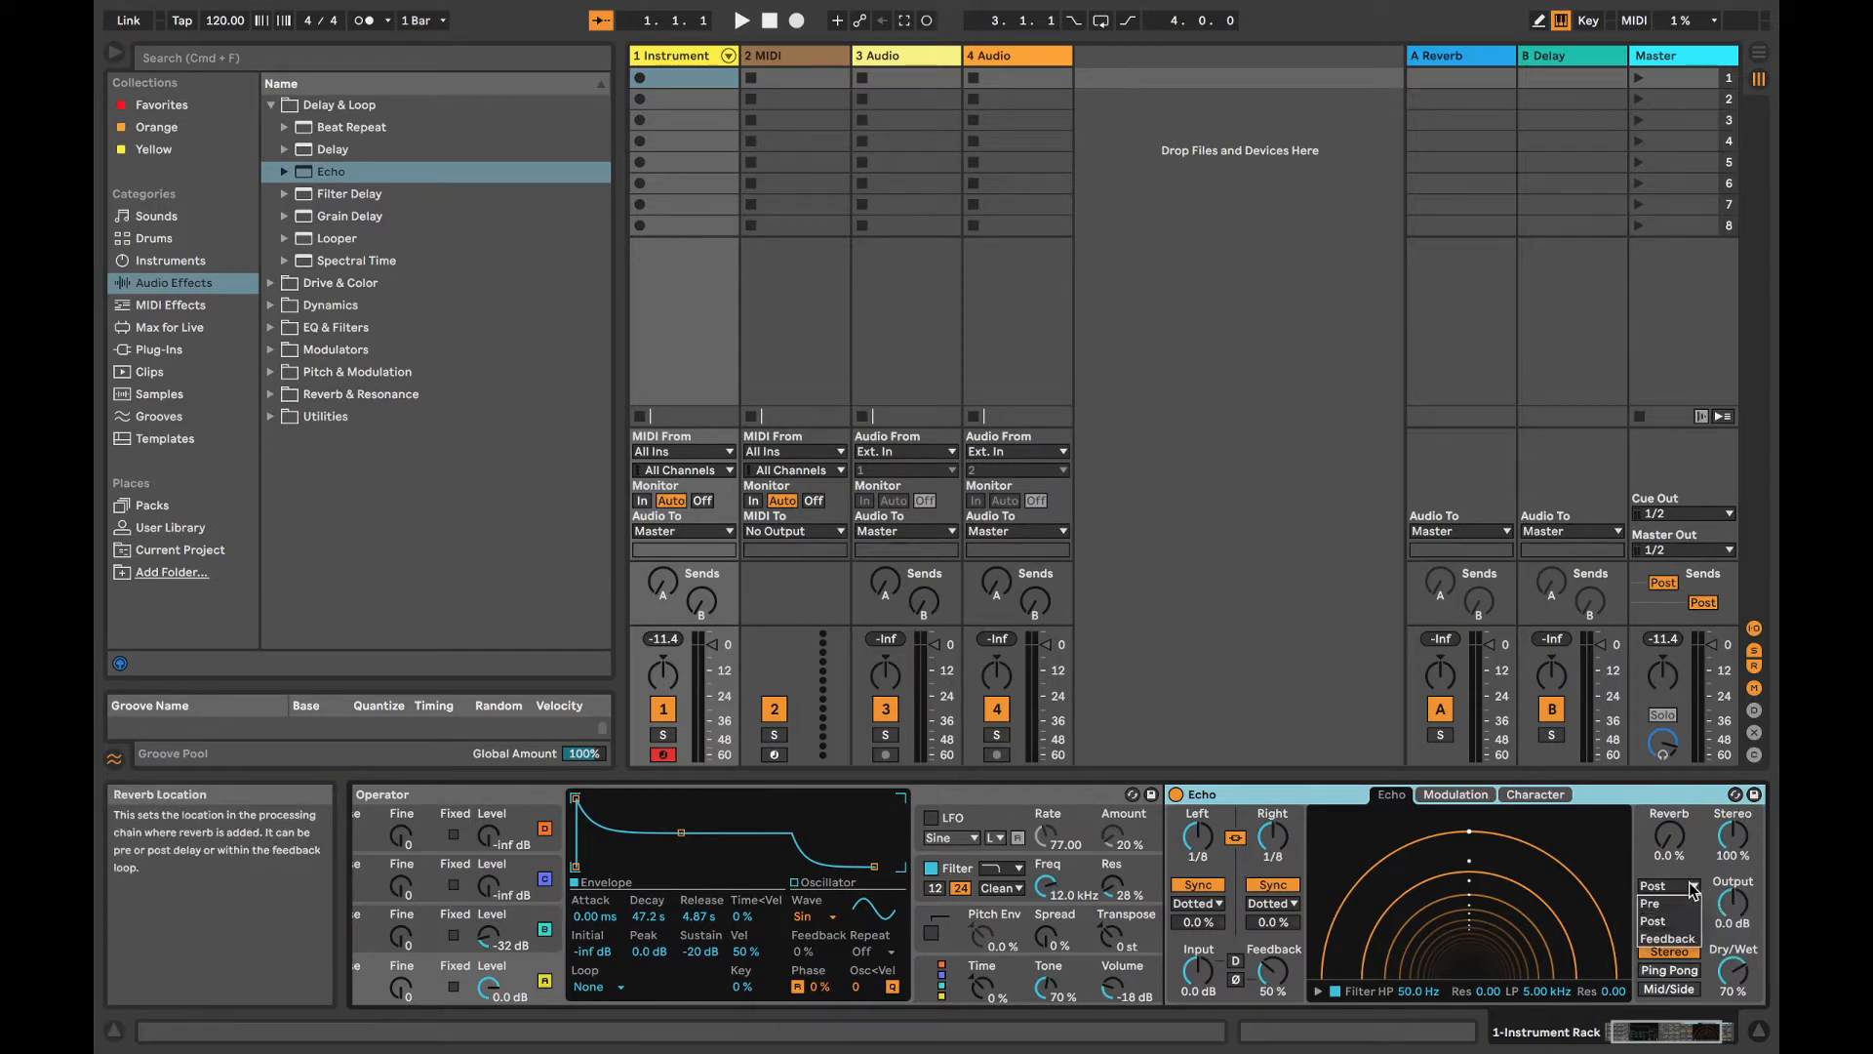
click(1554, 909)
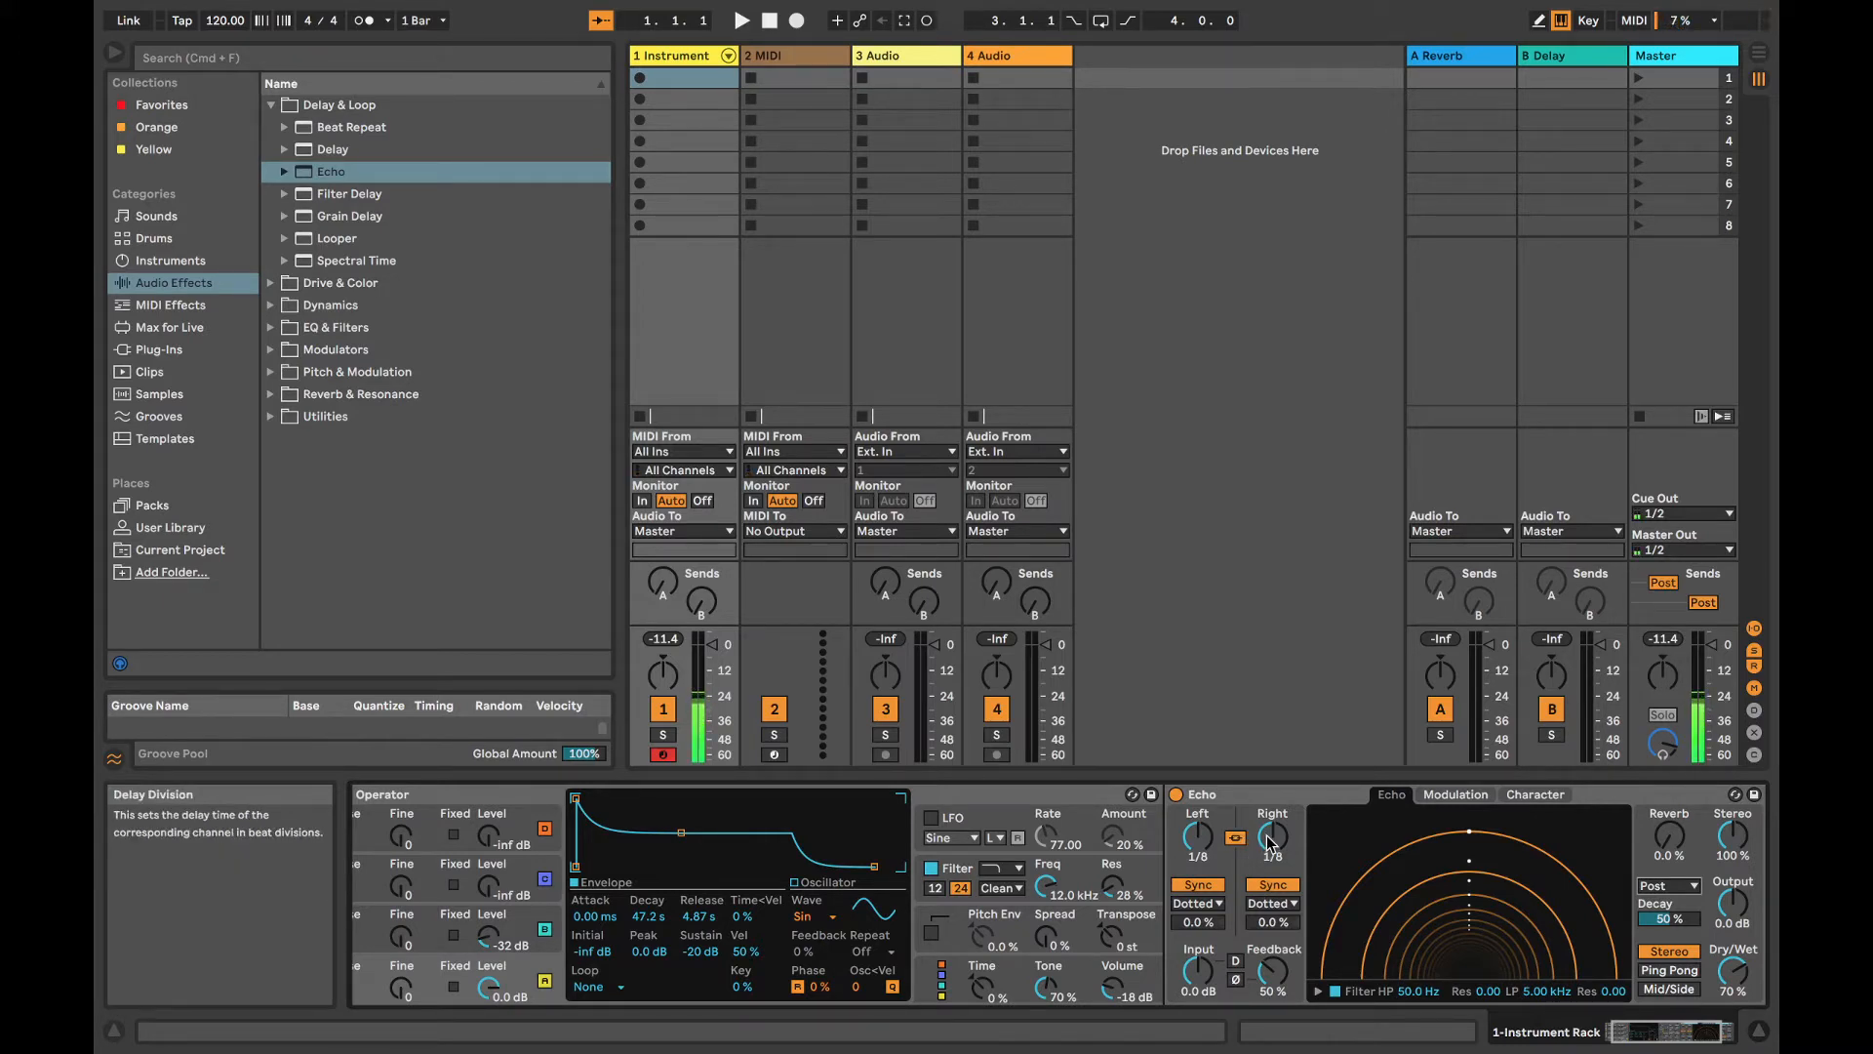
Step: Reshape oscillator A's envelope to 26.0 s decay, -23 dB sustain, 245 ms release, and oscillator B's to 20.5 s, -8.3 dB, 18.1 s
drag(681, 833, 675, 837)
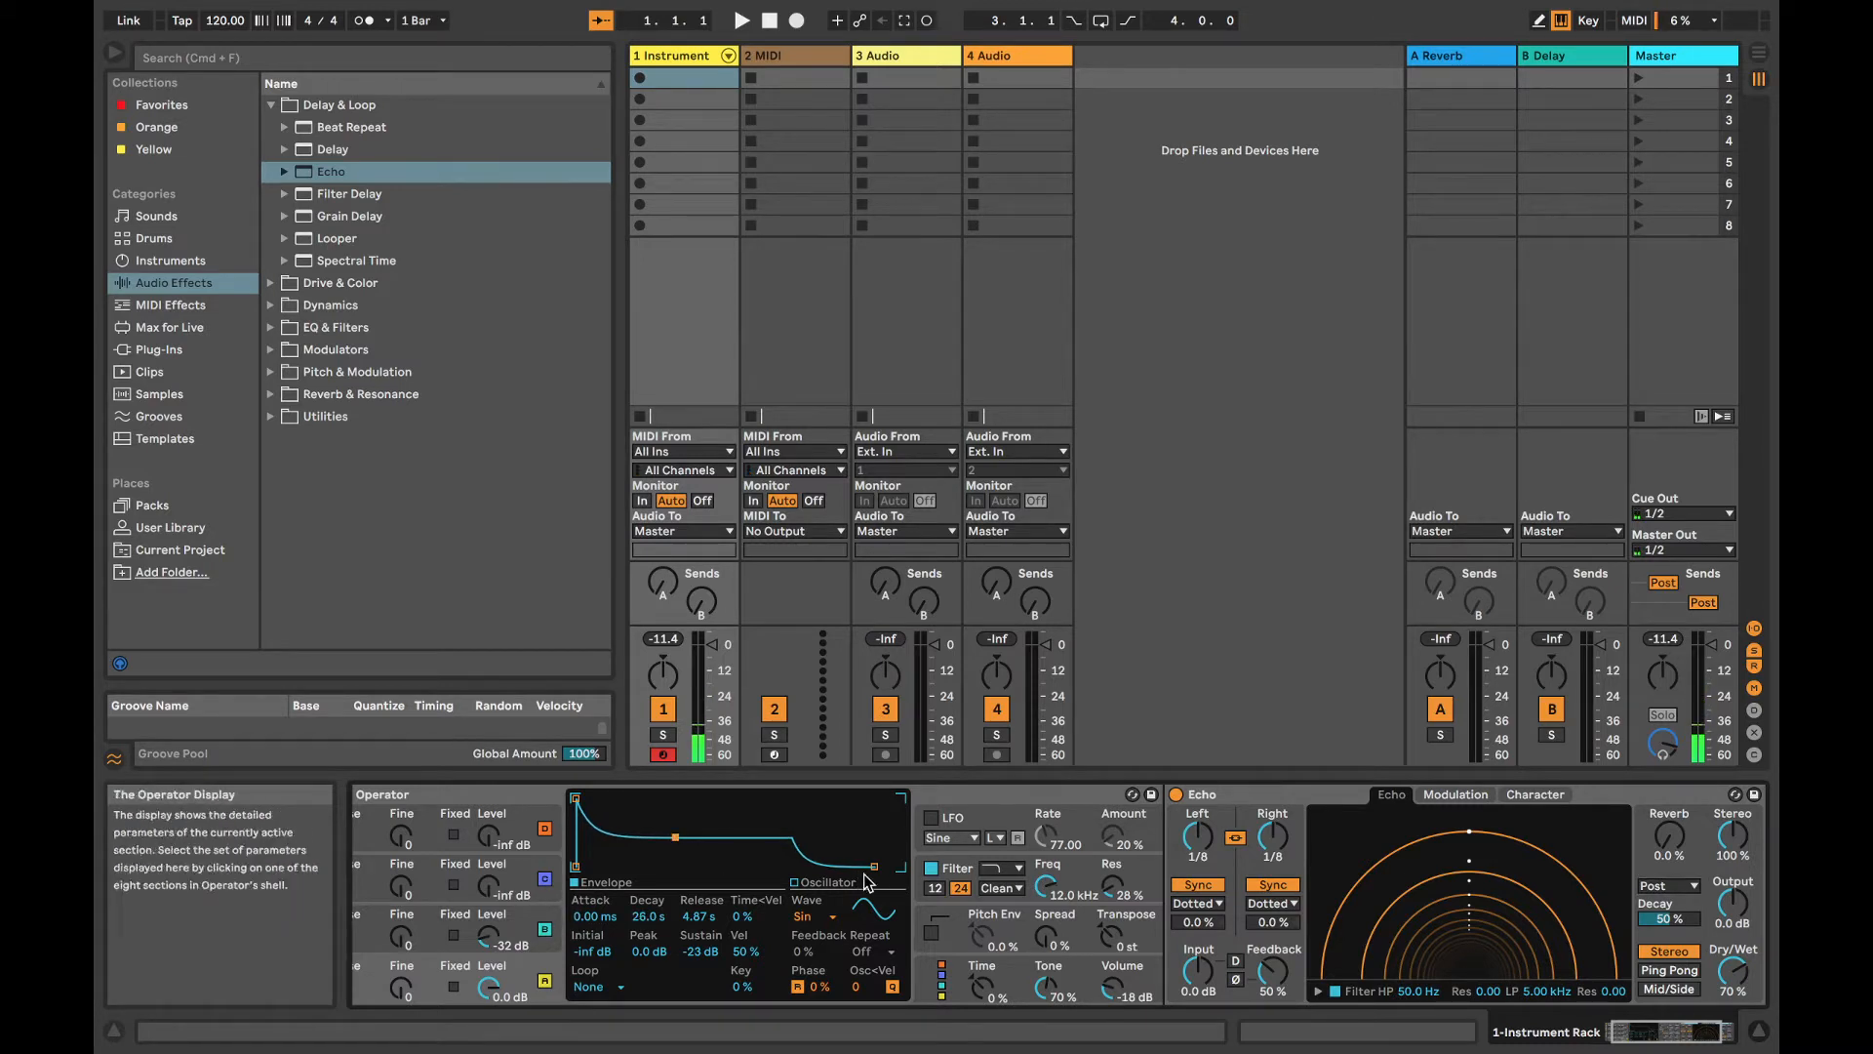
drag(874, 866, 845, 866)
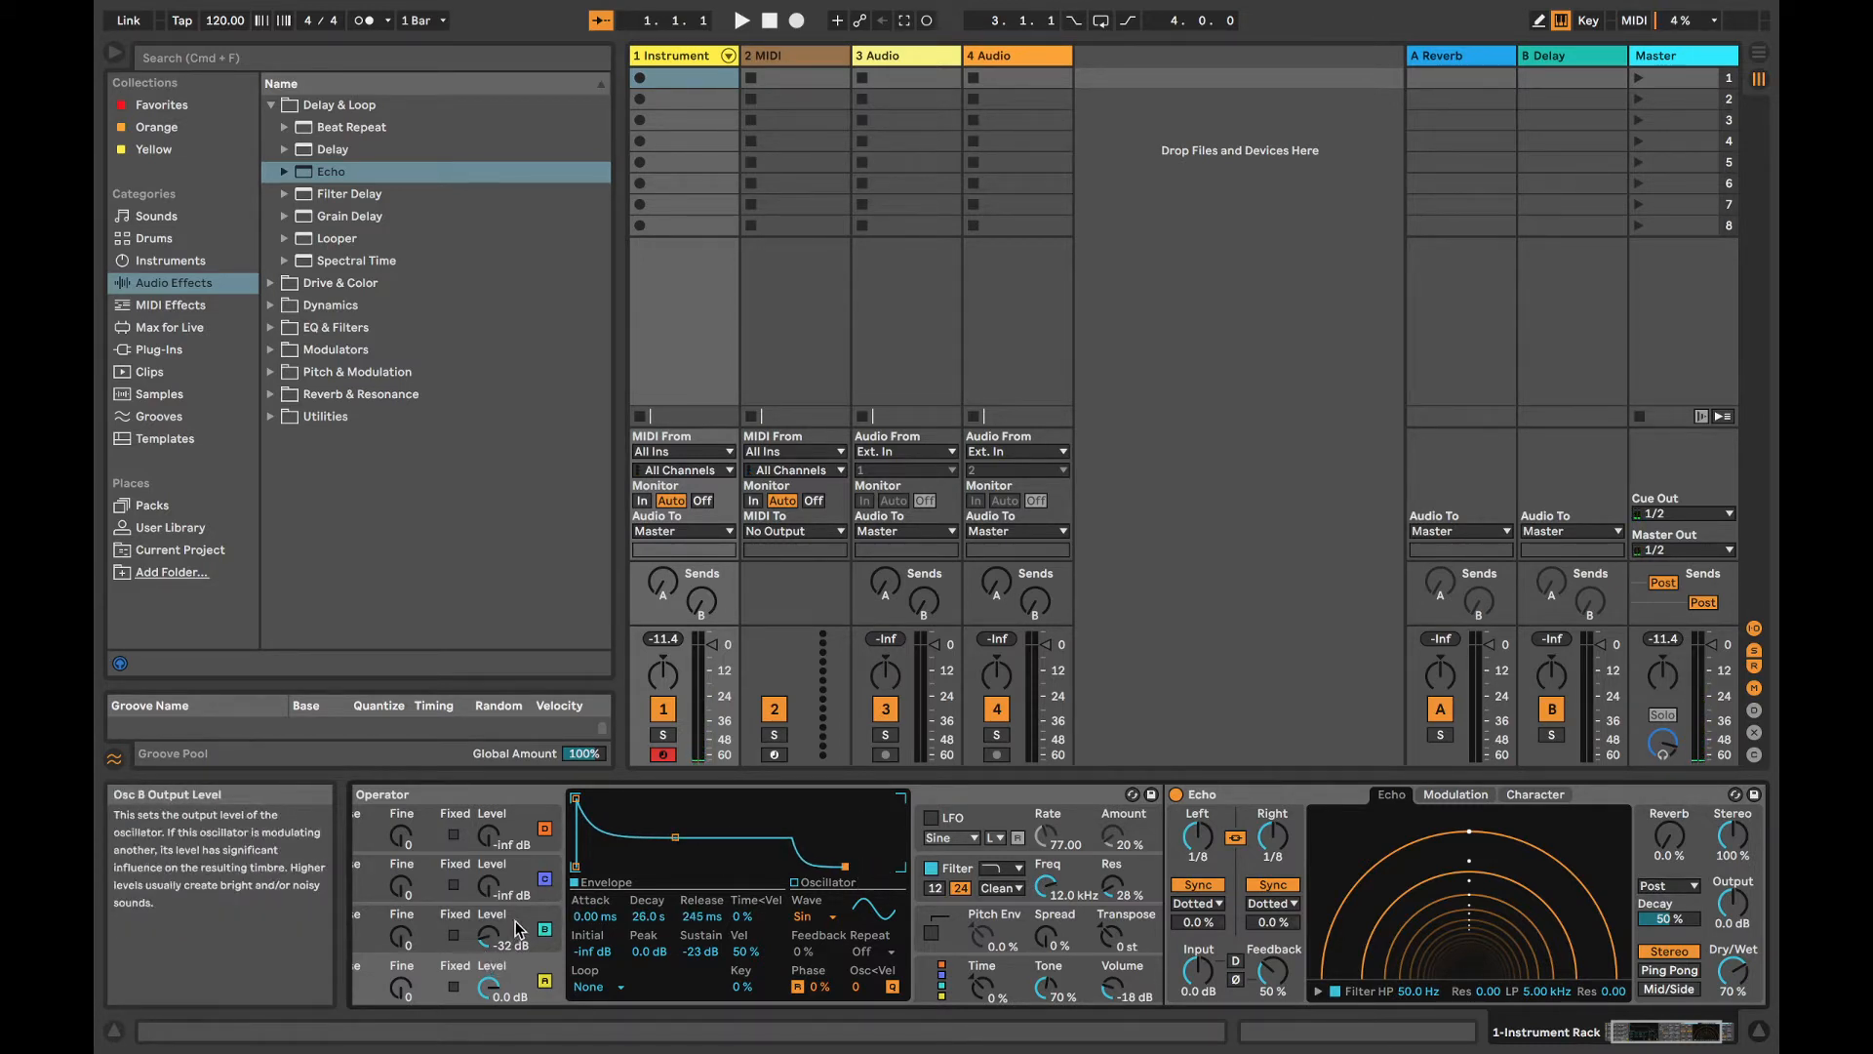
drag(675, 837, 673, 811)
drag(845, 865, 896, 871)
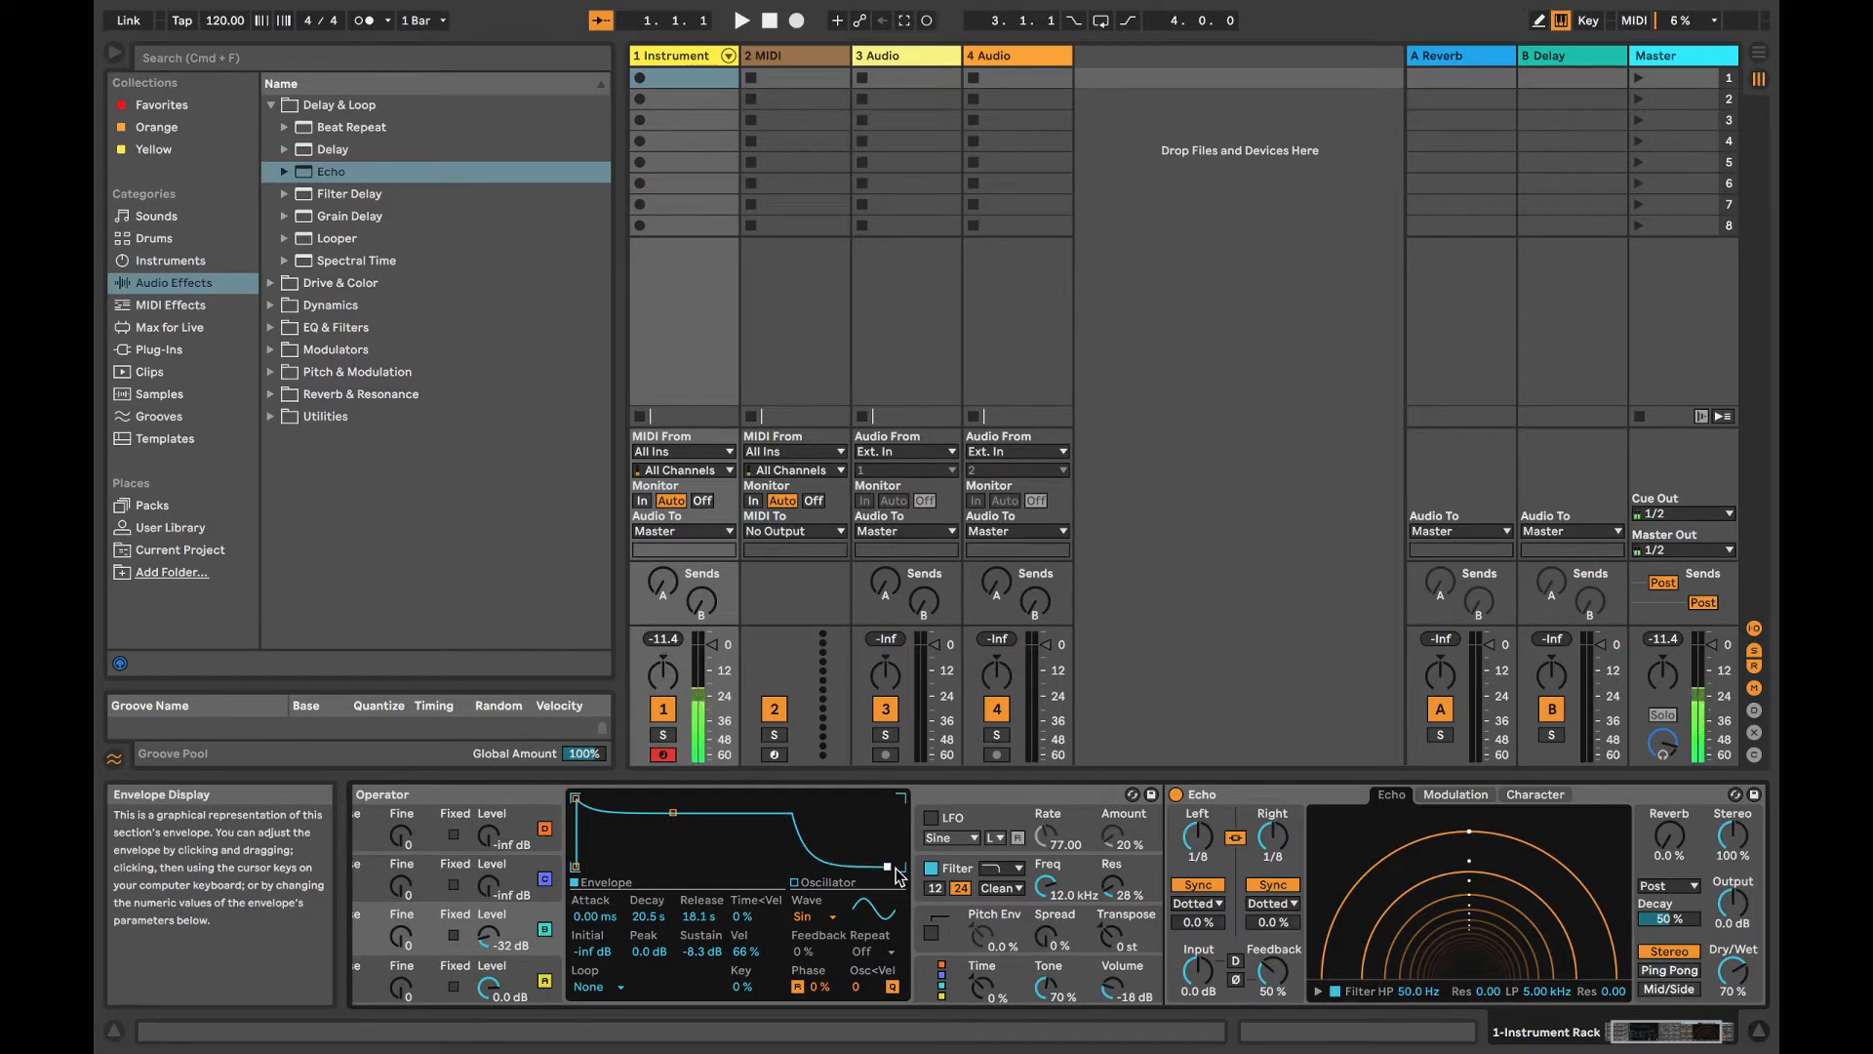
Step: Set Echo's Dry/Wet to 23% and switch its channel mode to Ping Pong
drag(1732, 970, 1733, 981)
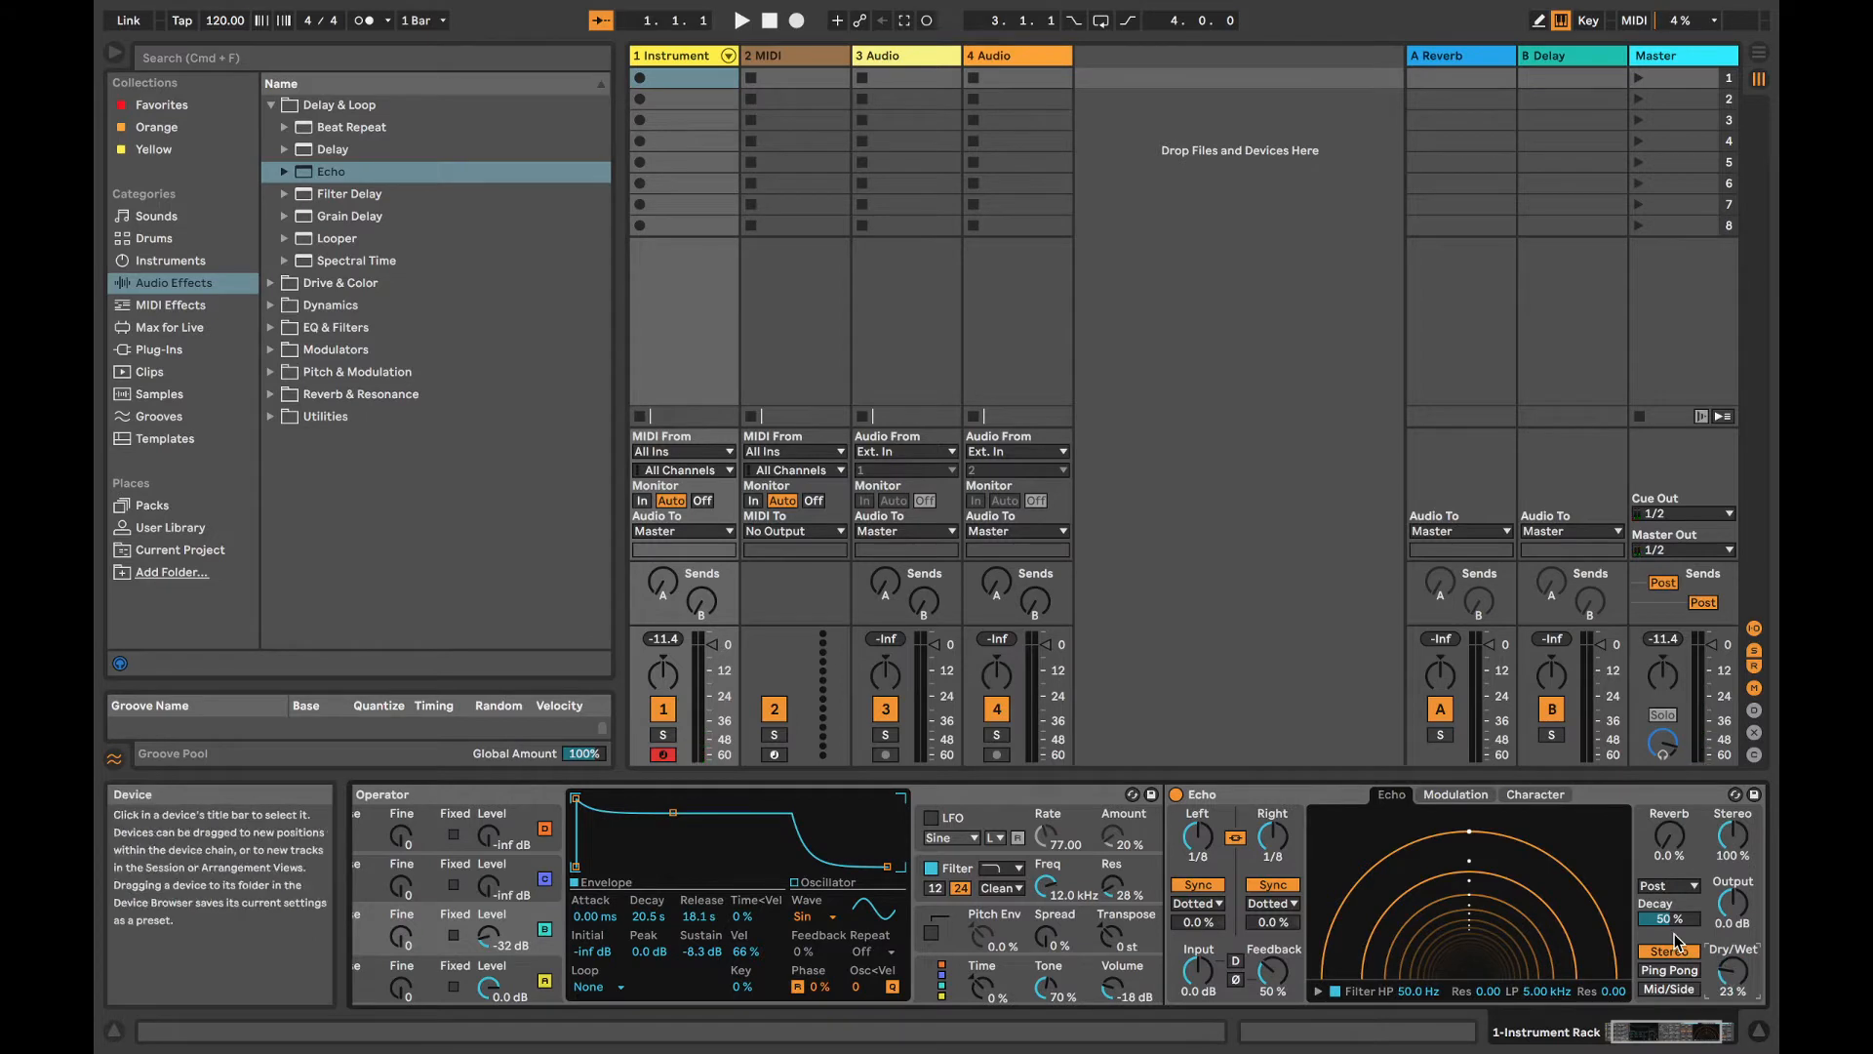
click(1683, 970)
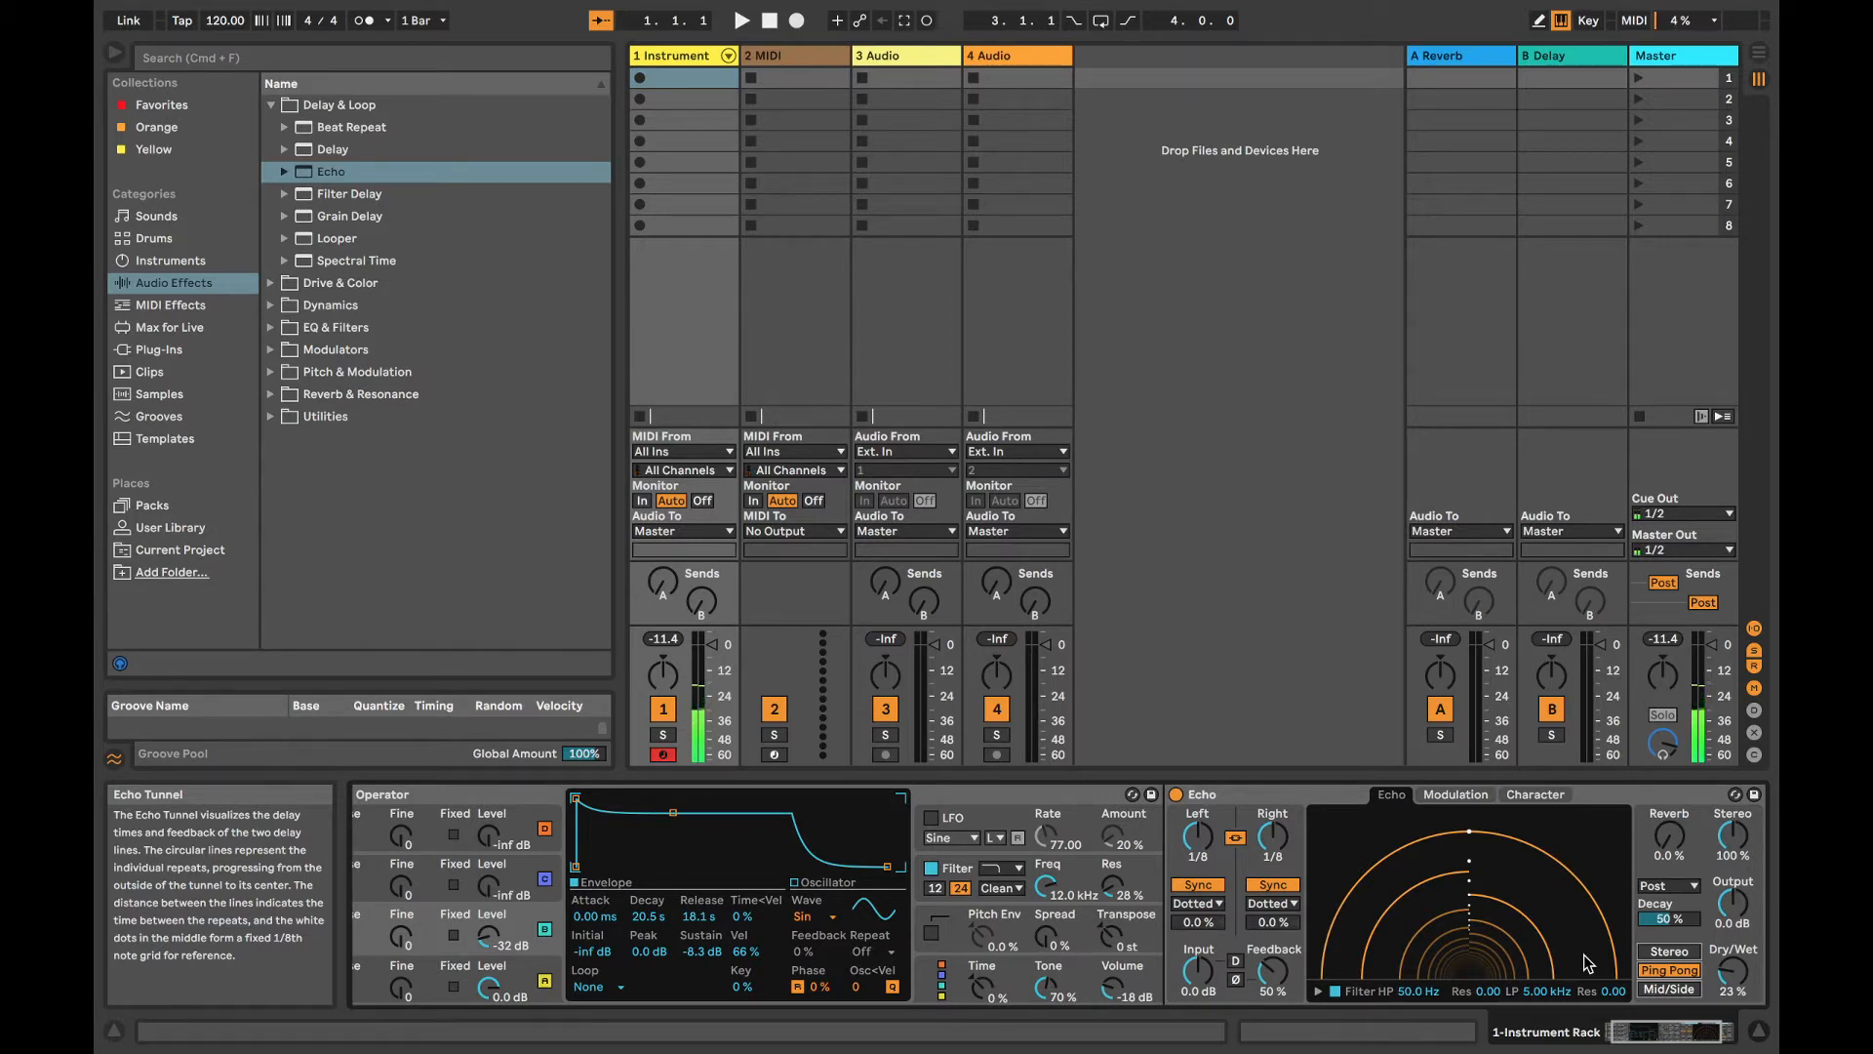
Step: Show the Instrument Rack's chain list and add the Analog instrument as a second chain below Operator
scroll(792, 908, left, 2)
click(459, 793)
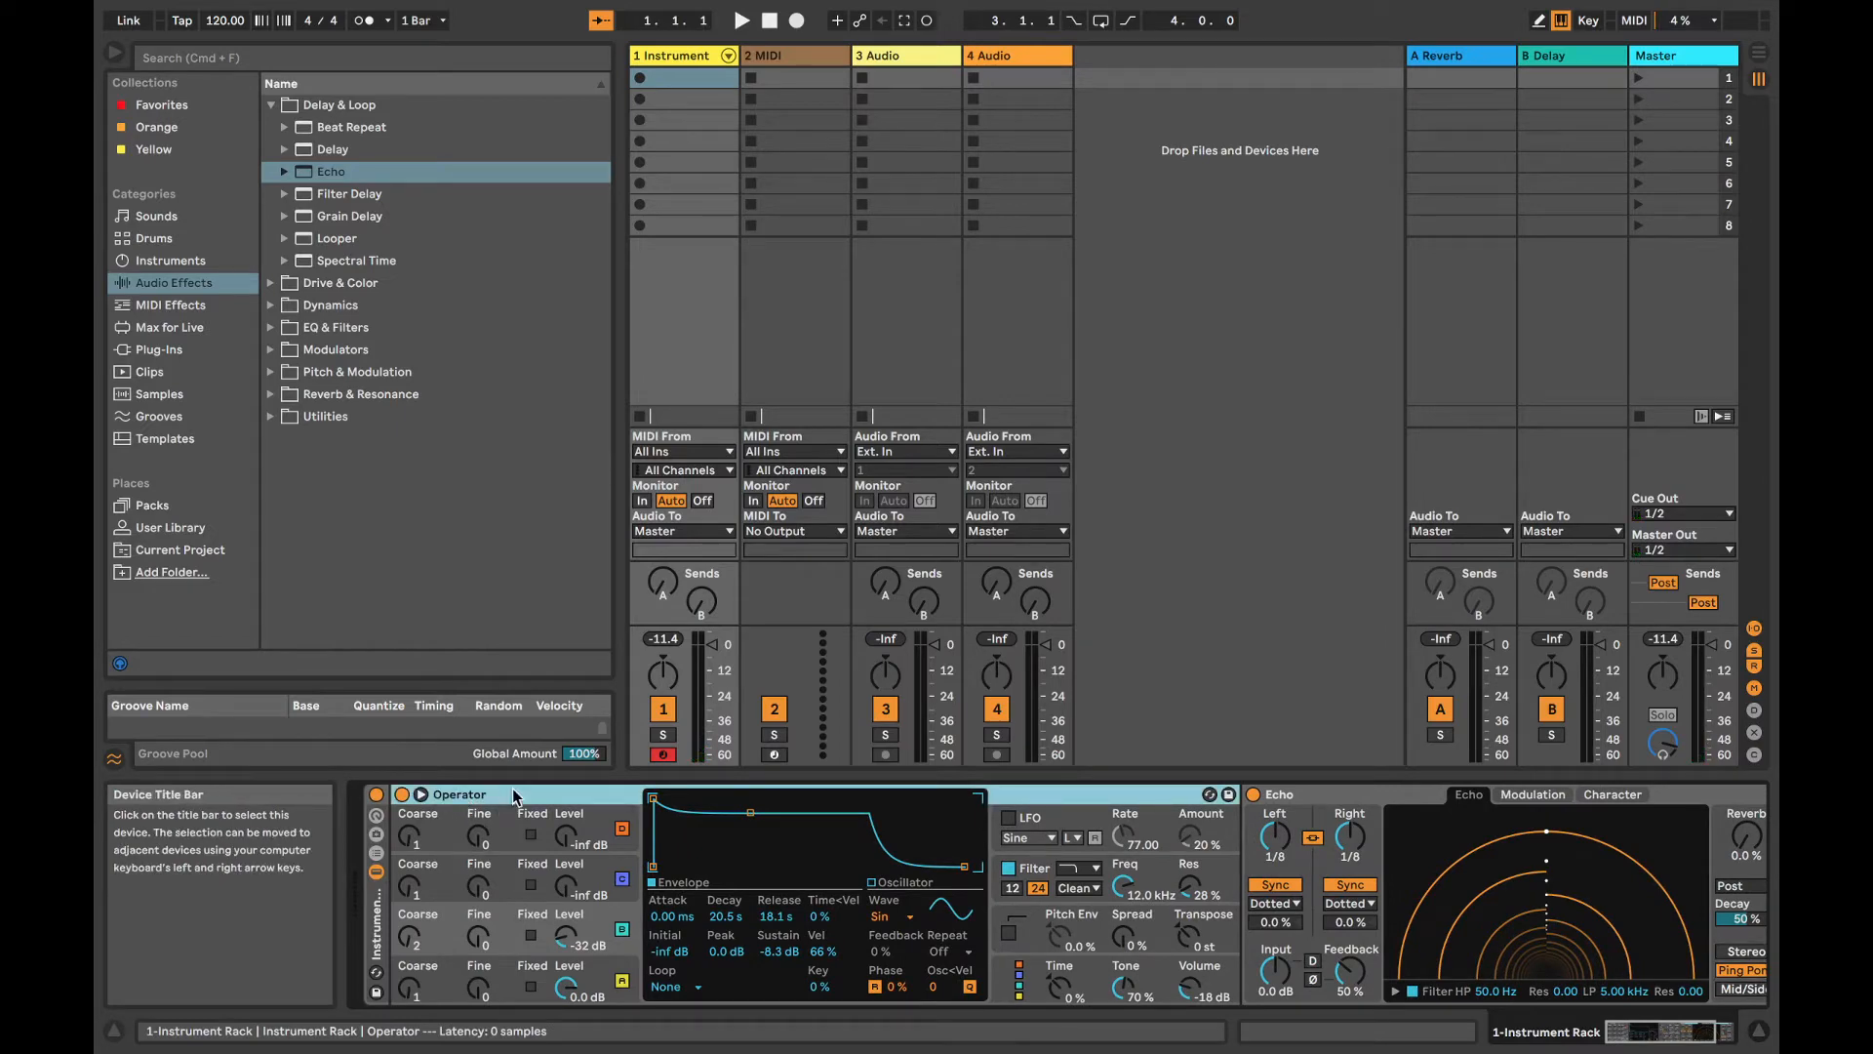
click(376, 853)
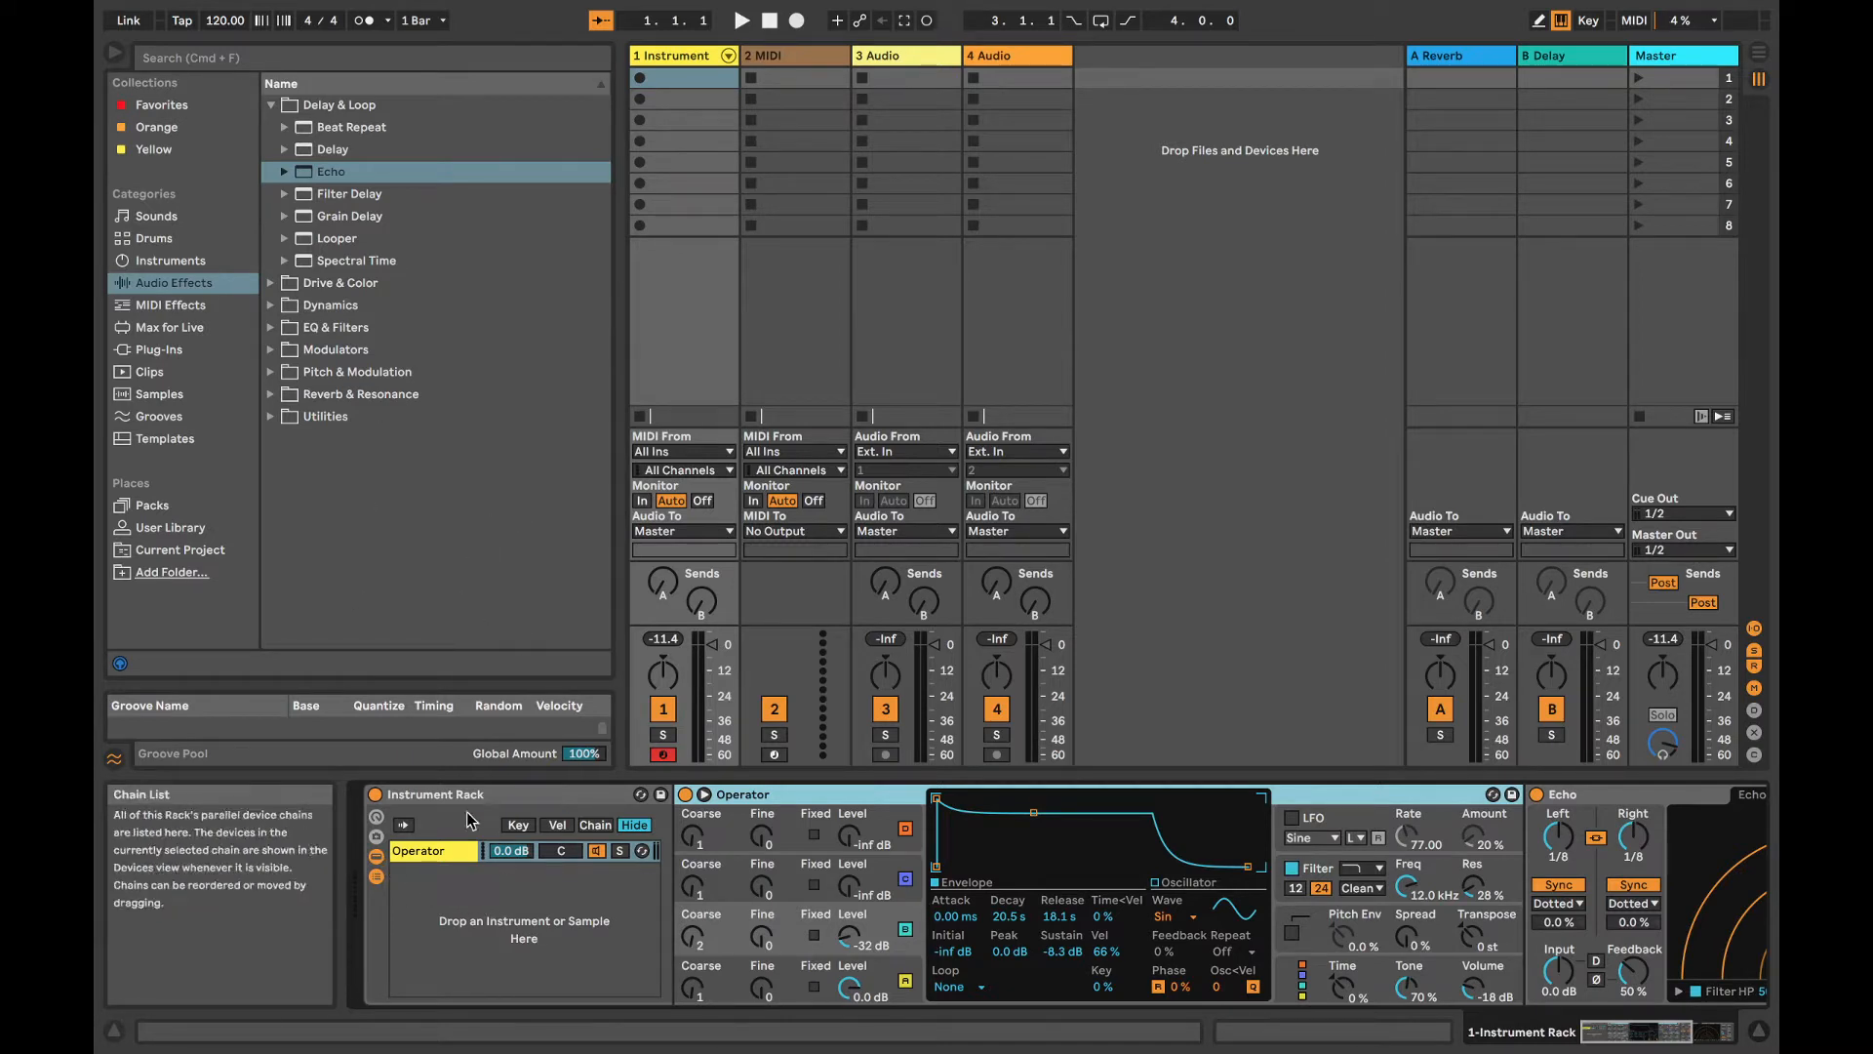
click(174, 260)
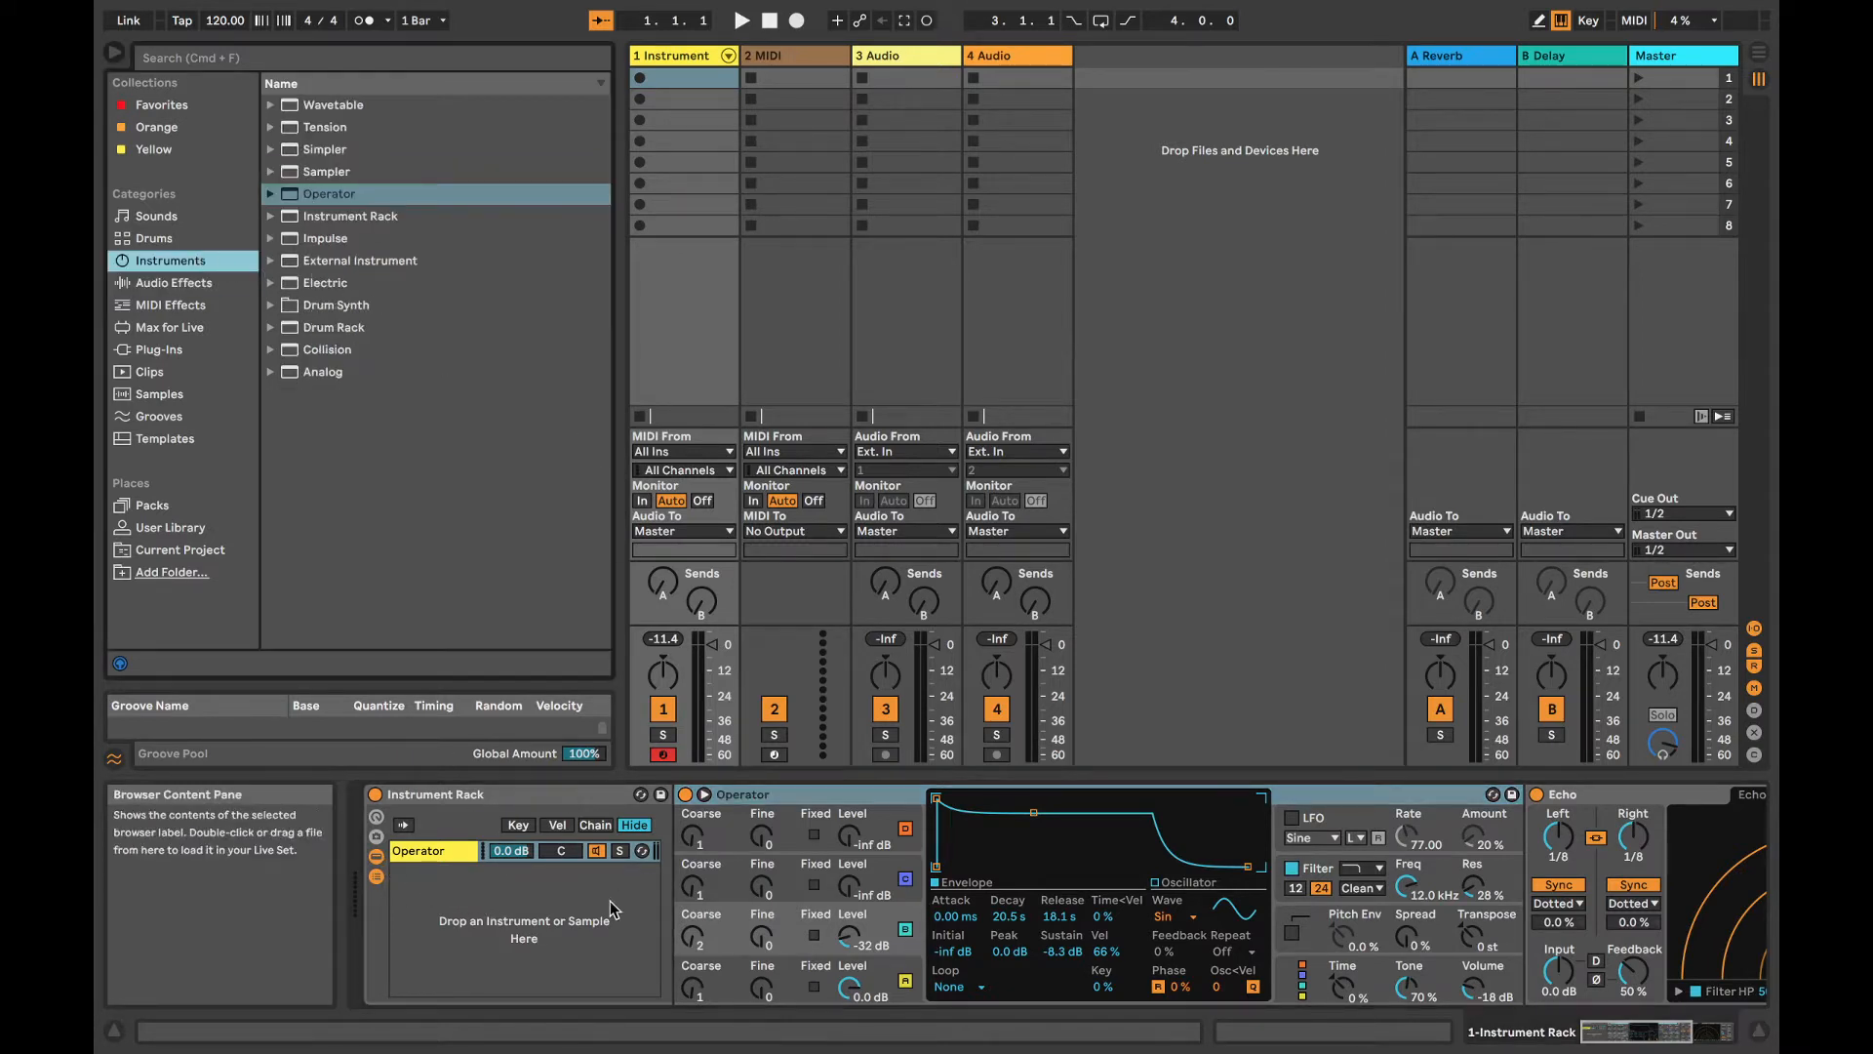
click(776, 796)
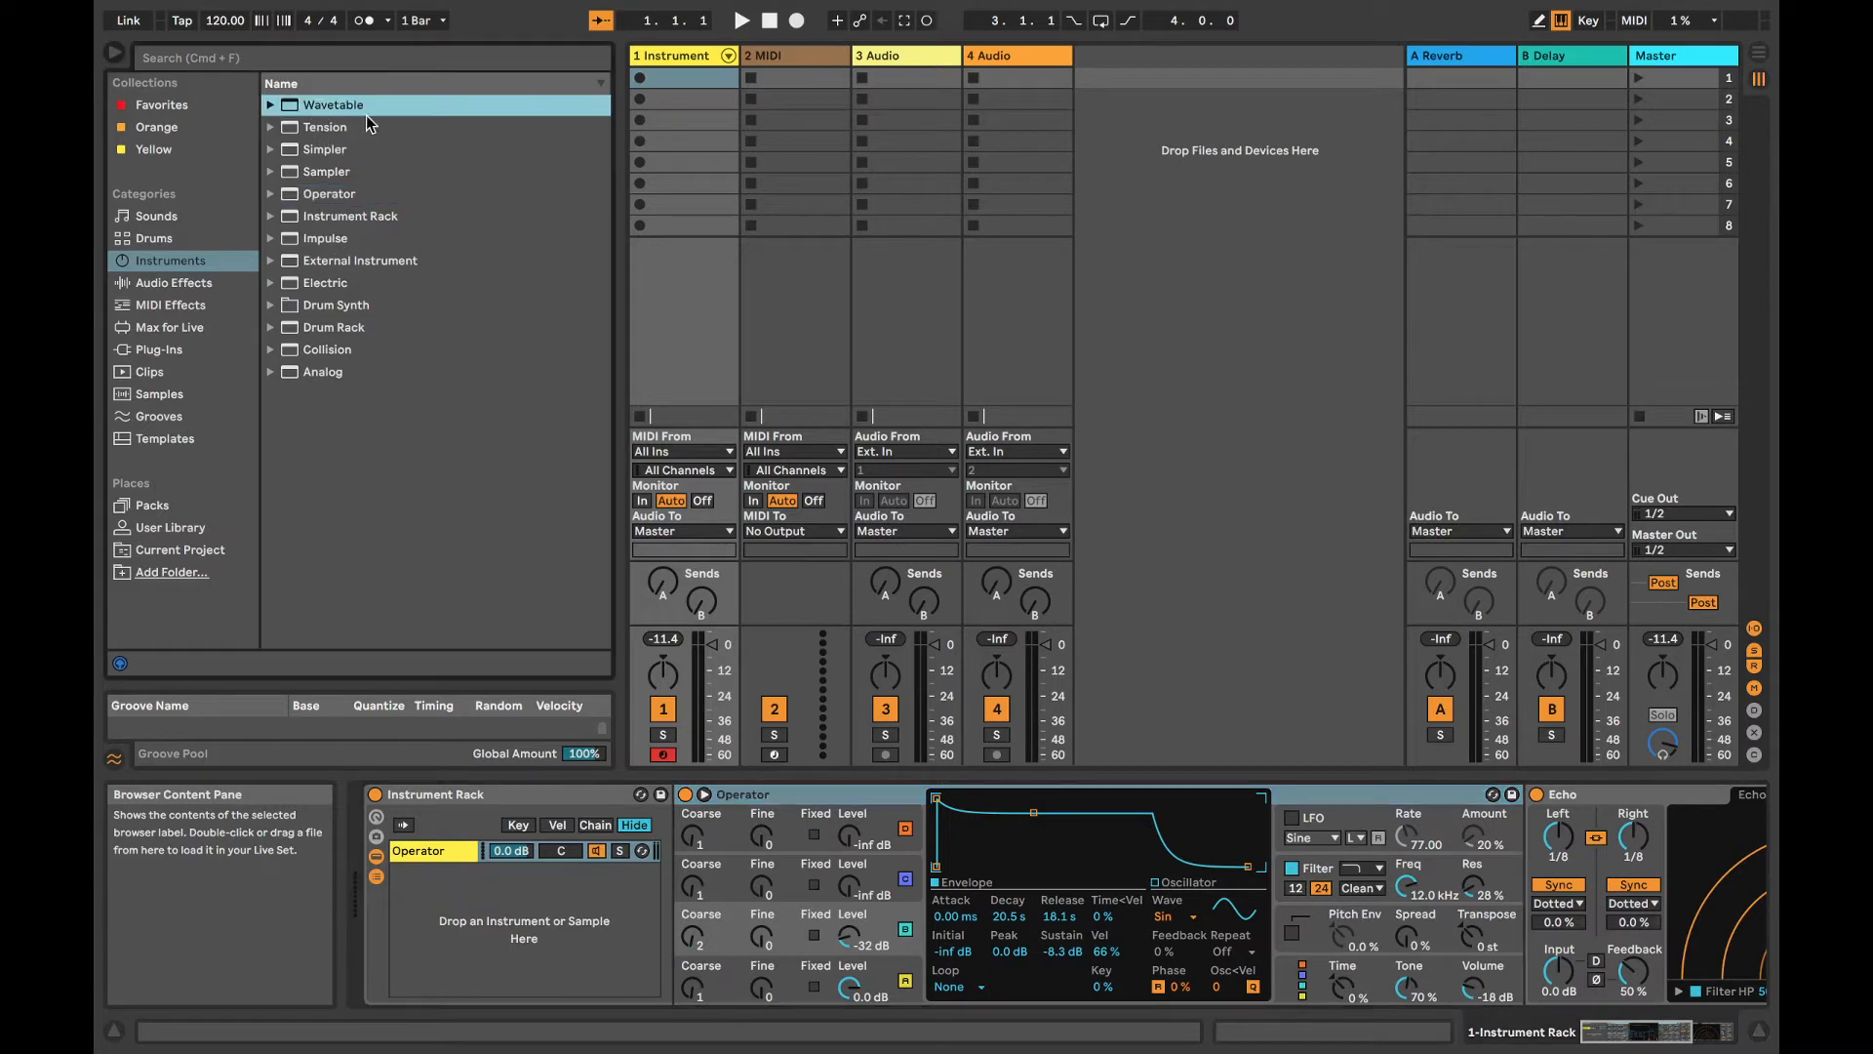
click(361, 376)
drag(328, 374, 493, 932)
key(a)
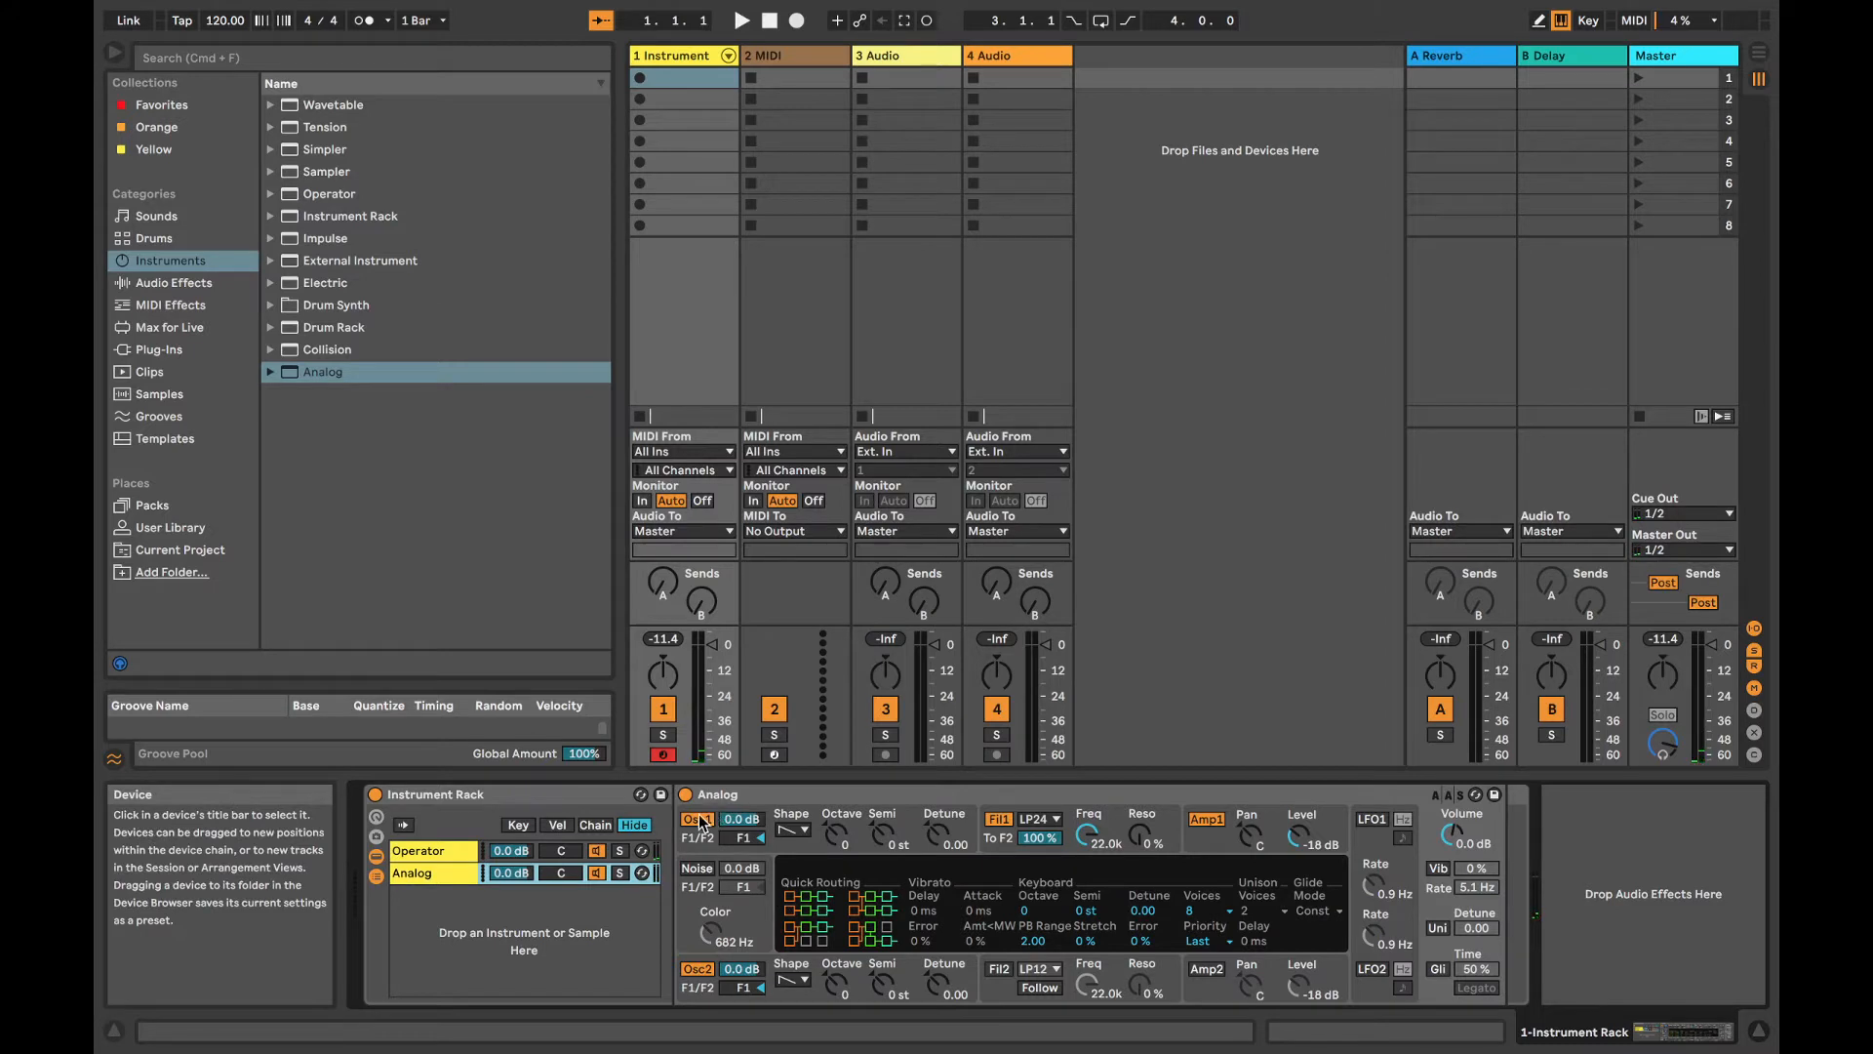
Step: Turn off Analog's oscillator 1 and set oscillator 2's waveform to white noise
click(815, 980)
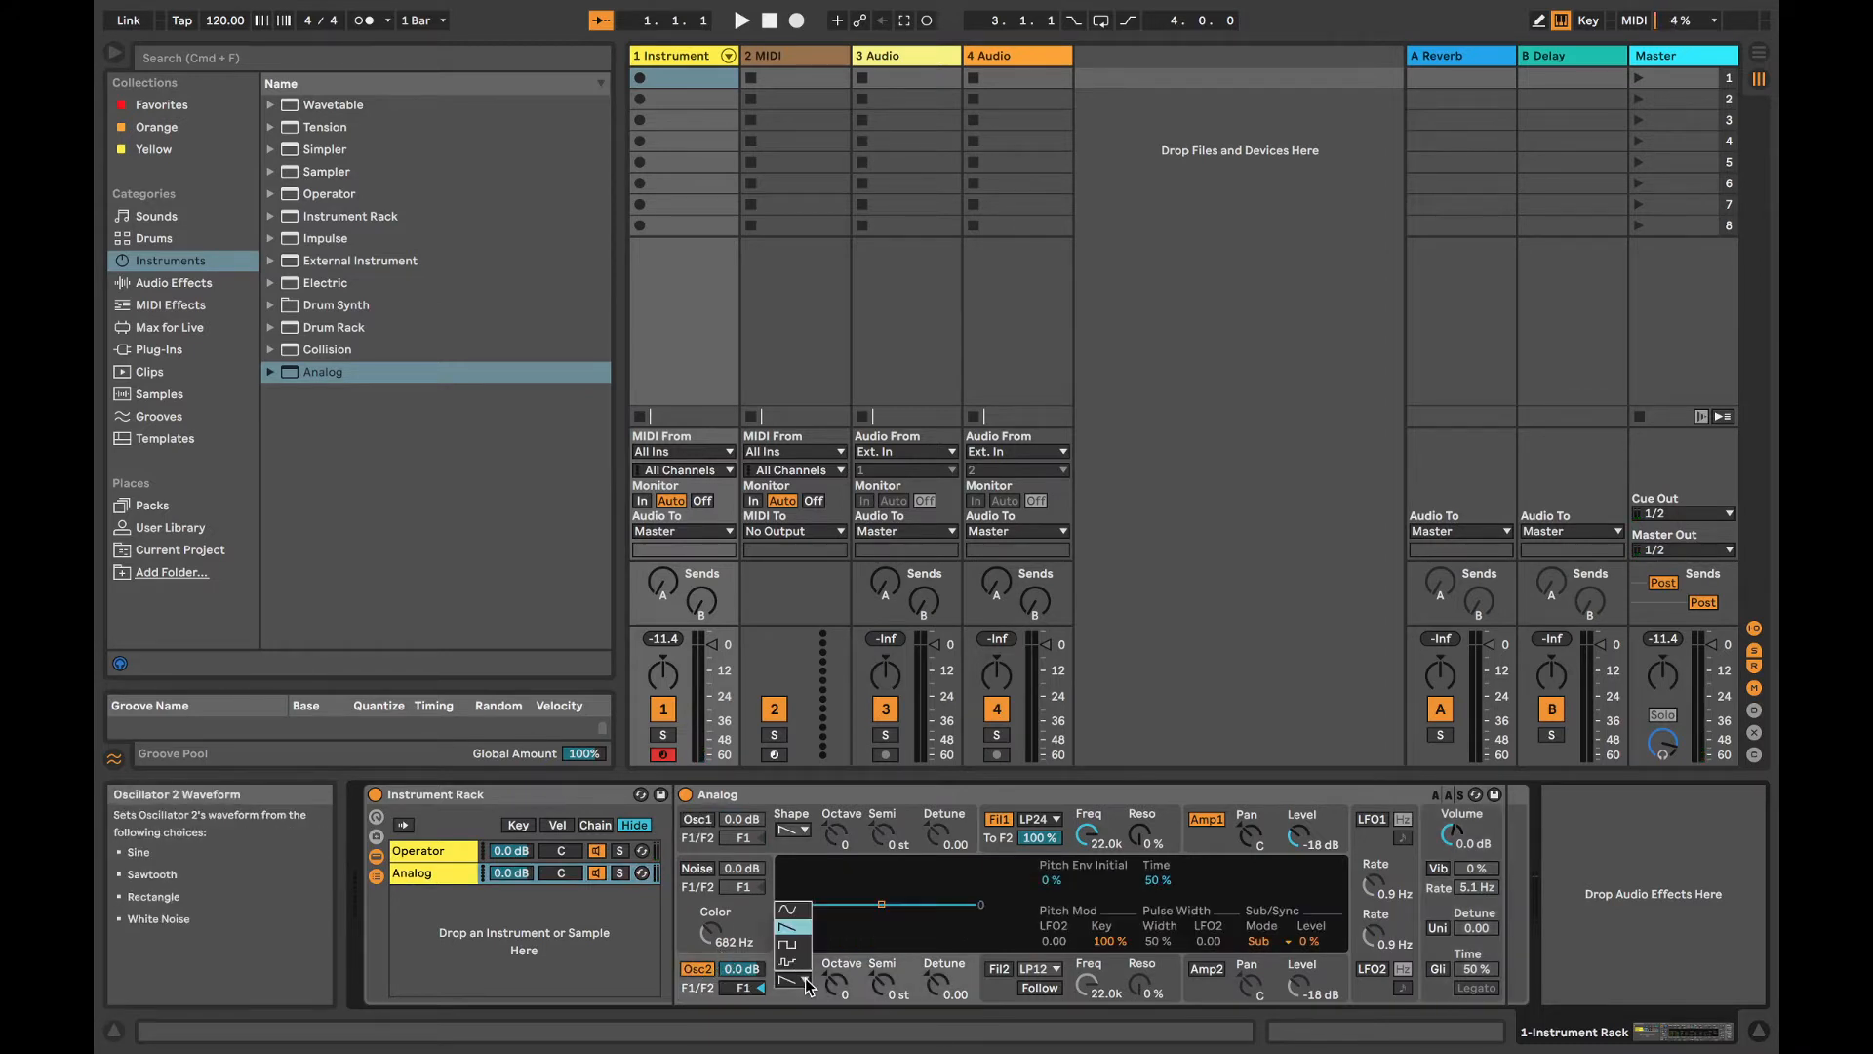
click(798, 967)
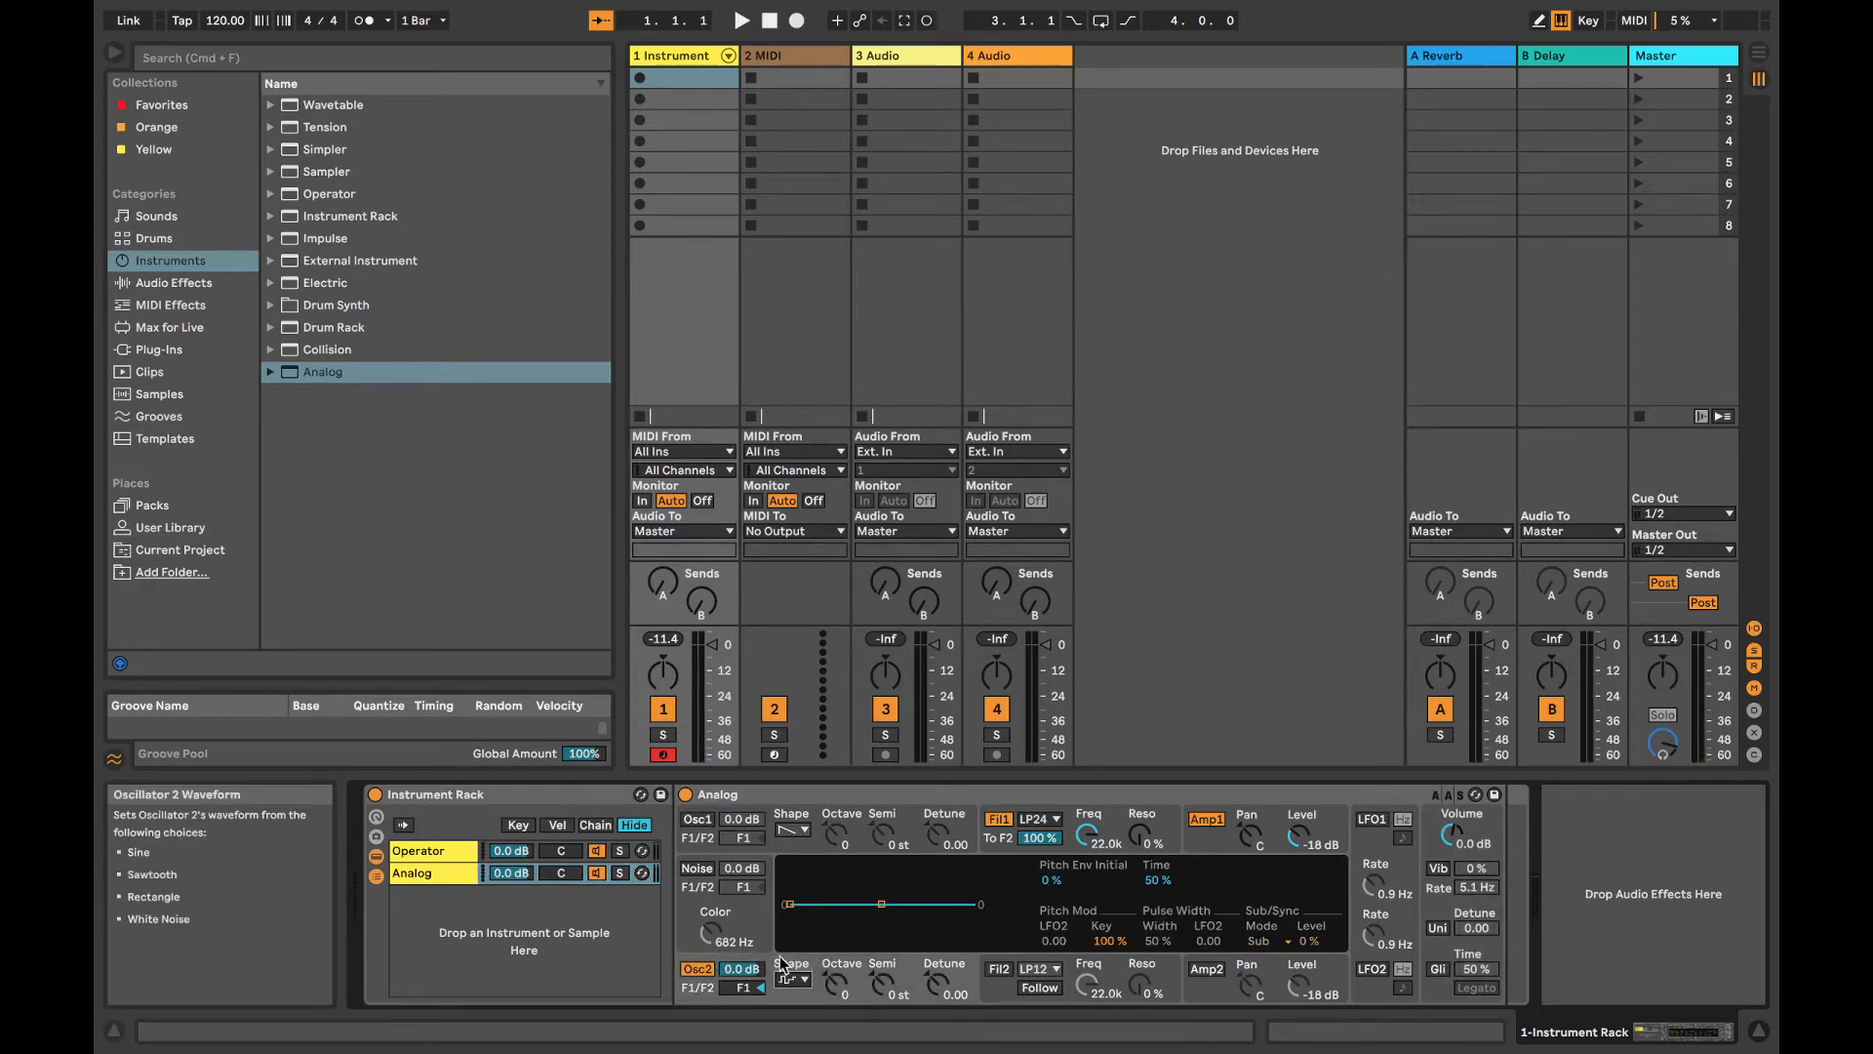
Step: Enable Free mode and choose the linear slope for Analog's Amp1 envelope
click(1226, 846)
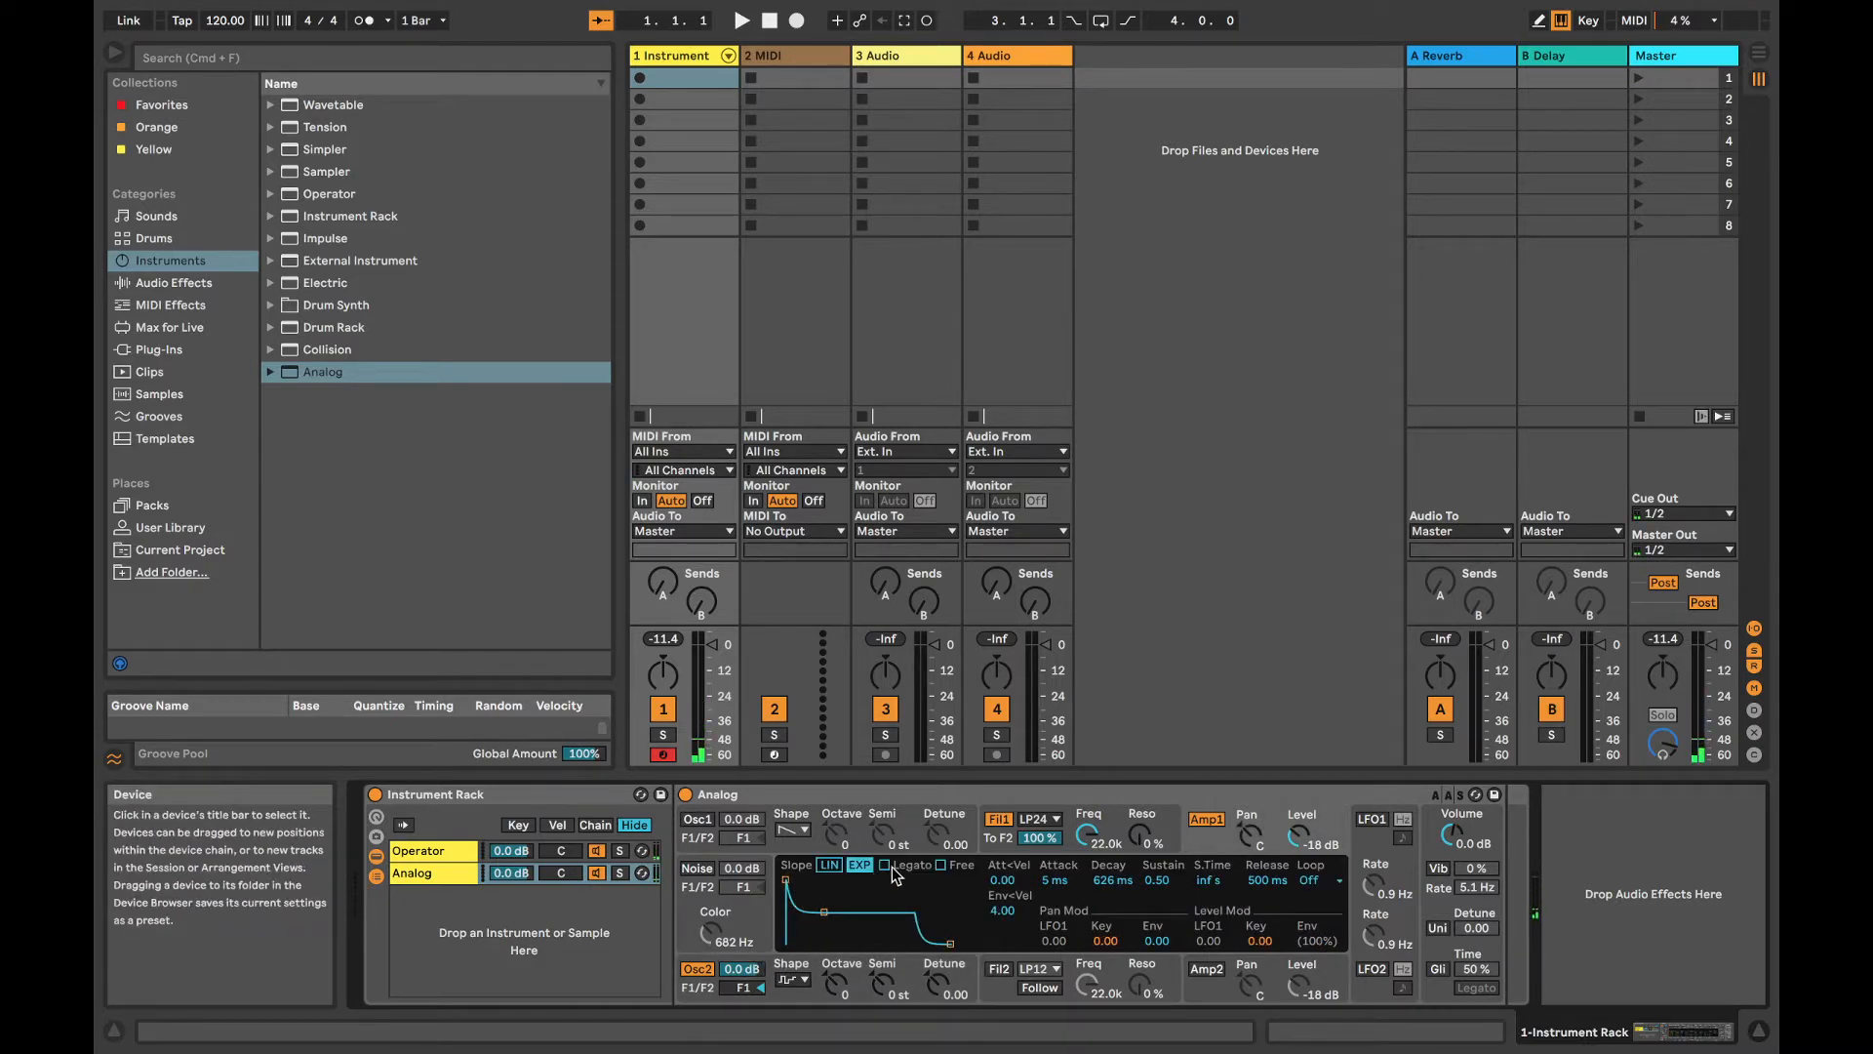
click(941, 865)
click(830, 867)
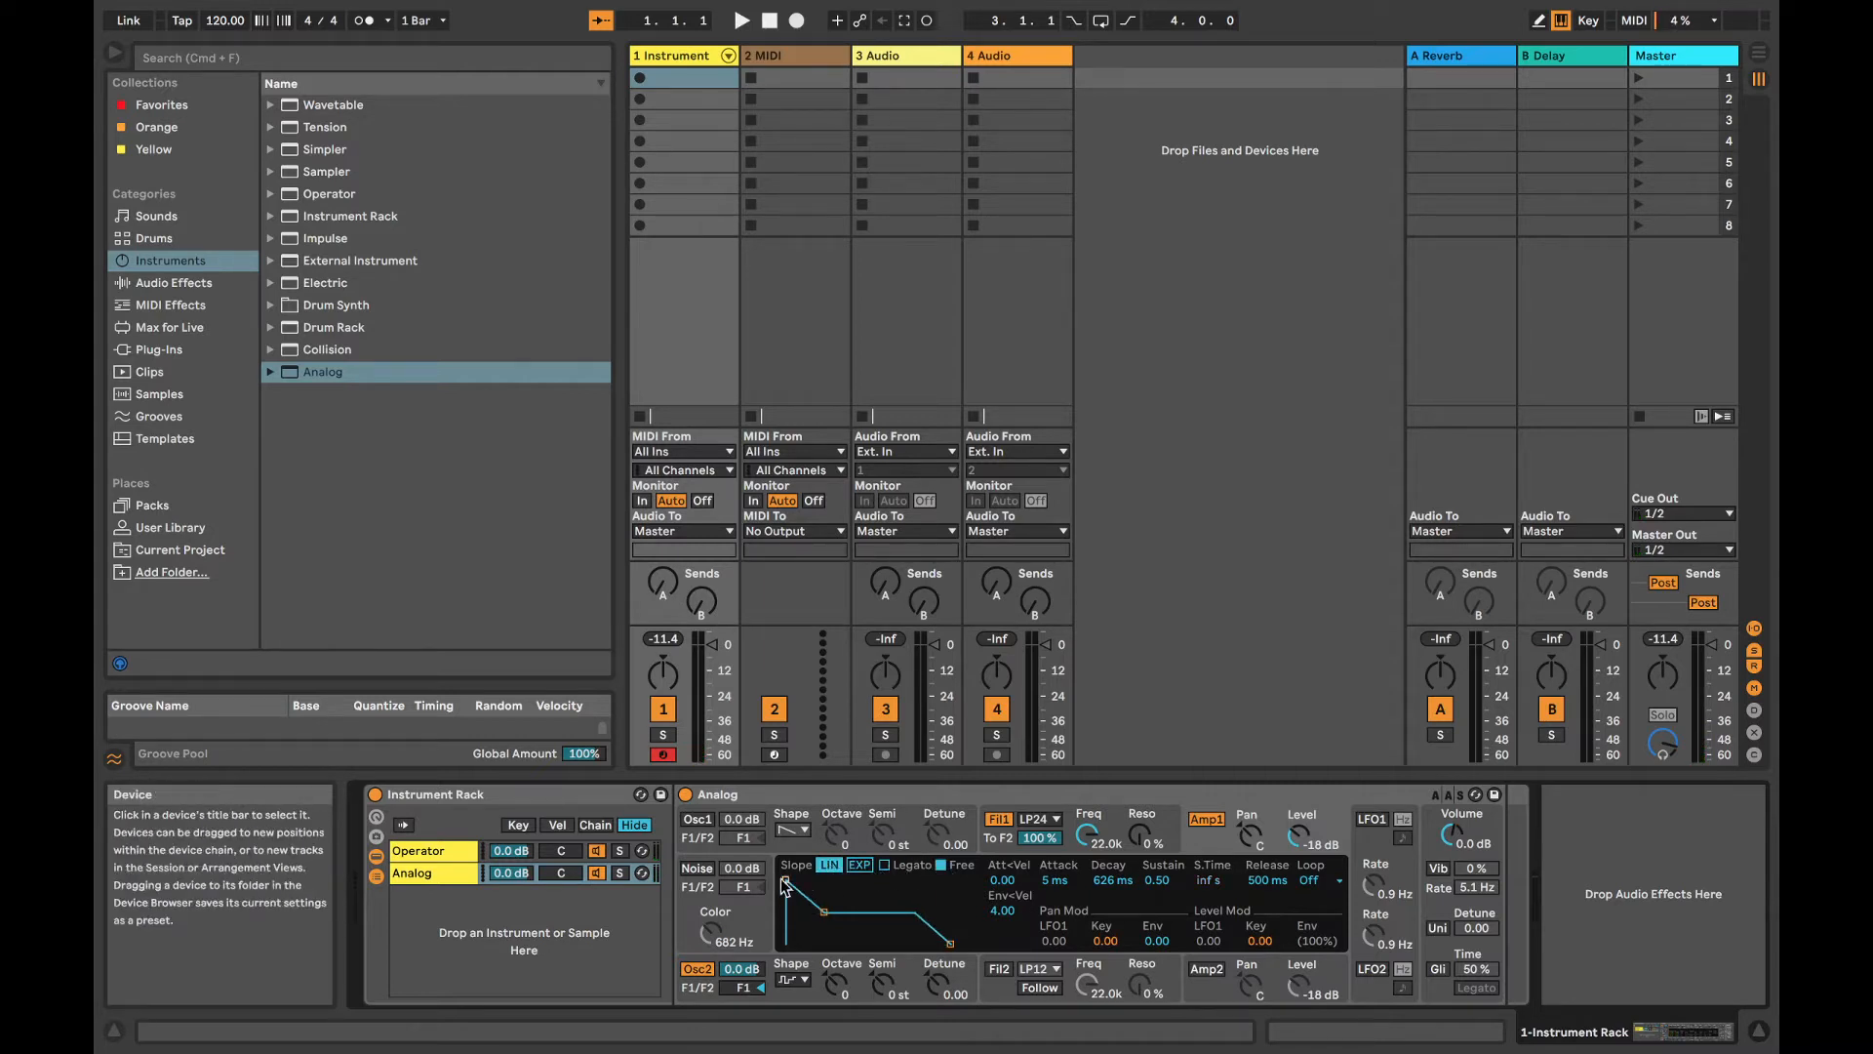
Step: Lower Analog's volume to -21 dB and shape its Amp1 envelope with 22 ms attack, 5 ms decay and 0.24 sustain
drag(785, 879, 825, 881)
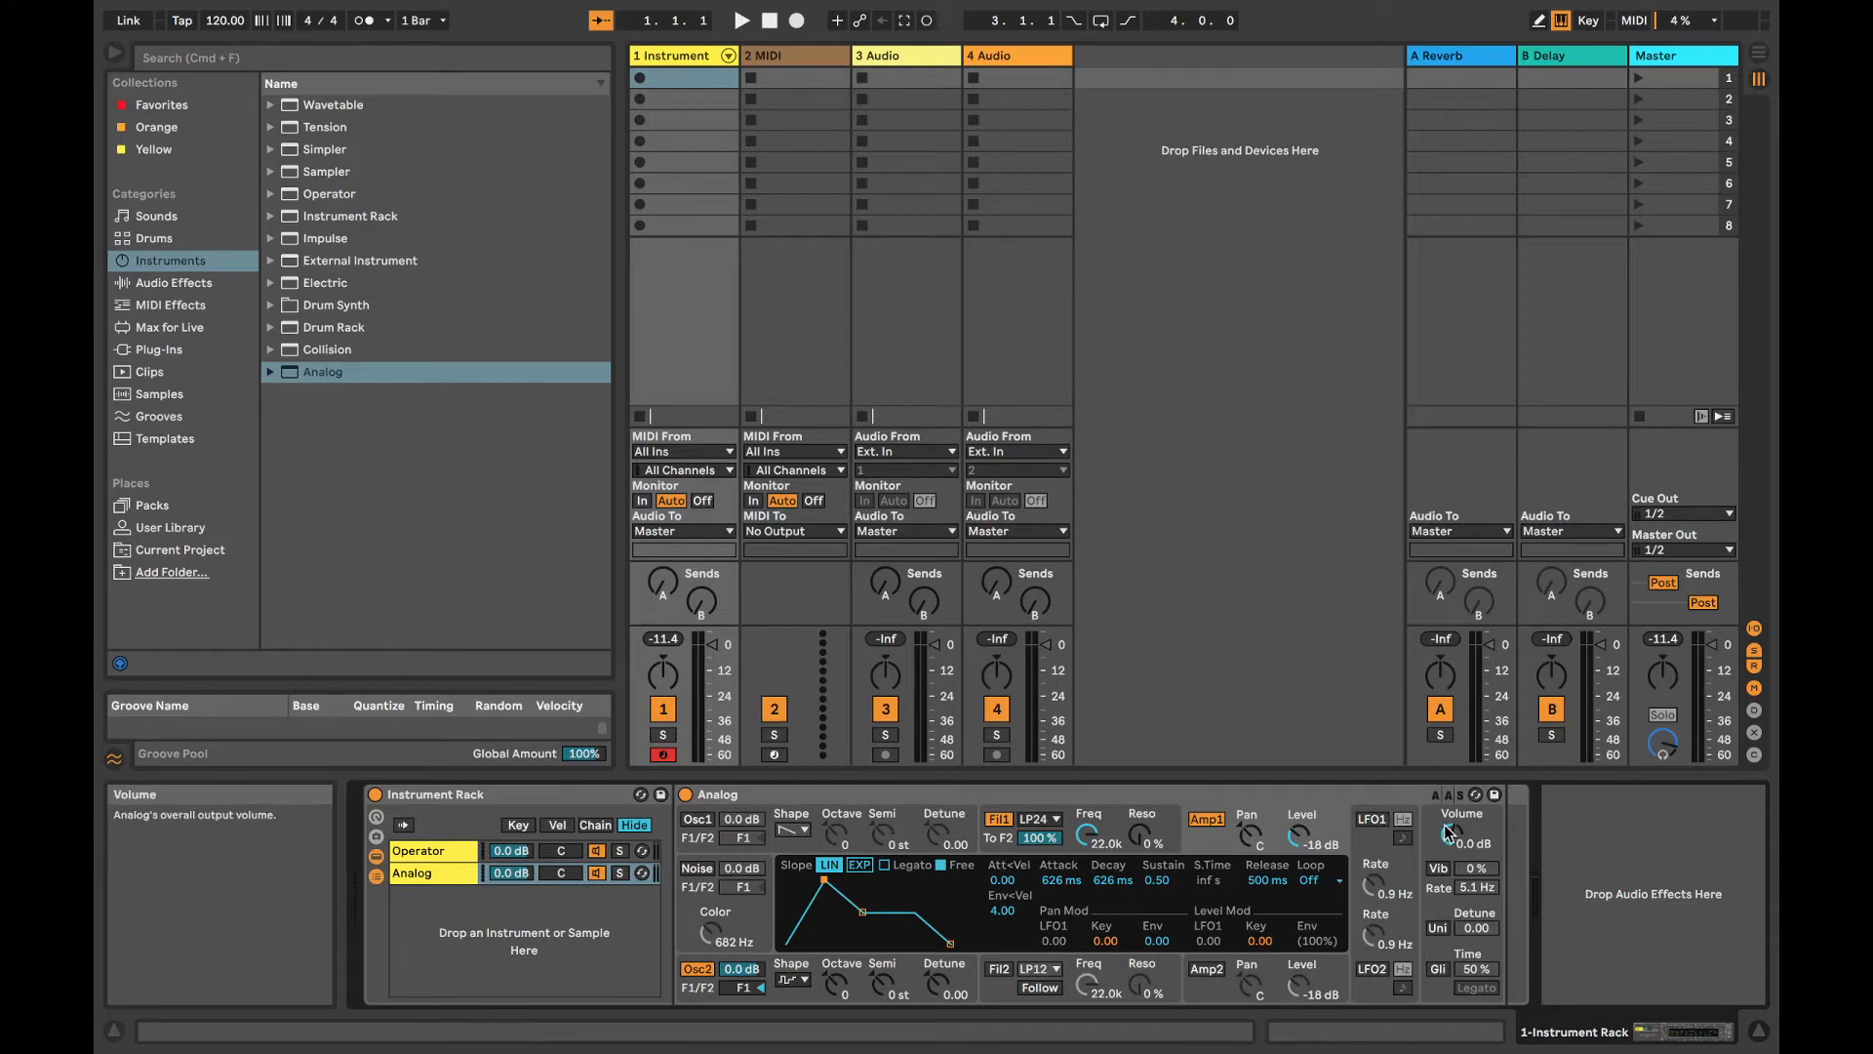
drag(1451, 834, 1451, 869)
click(1207, 844)
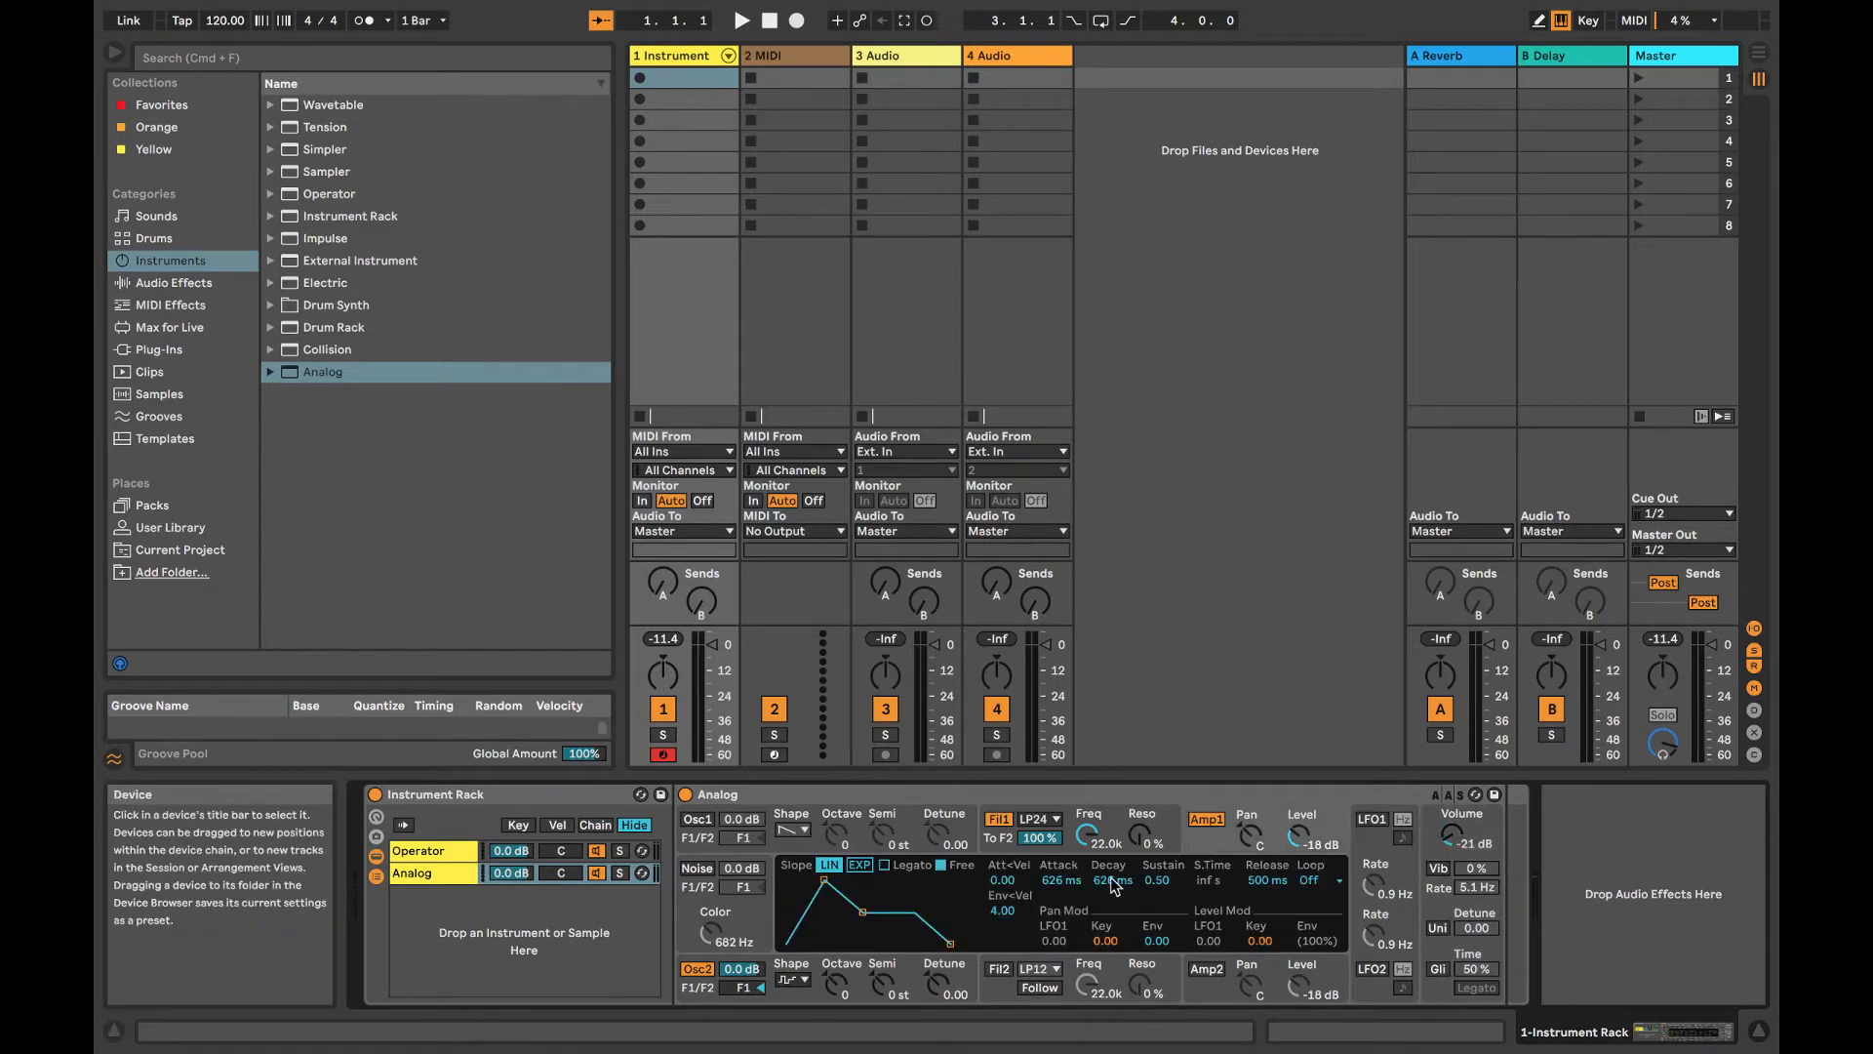
drag(872, 921, 824, 928)
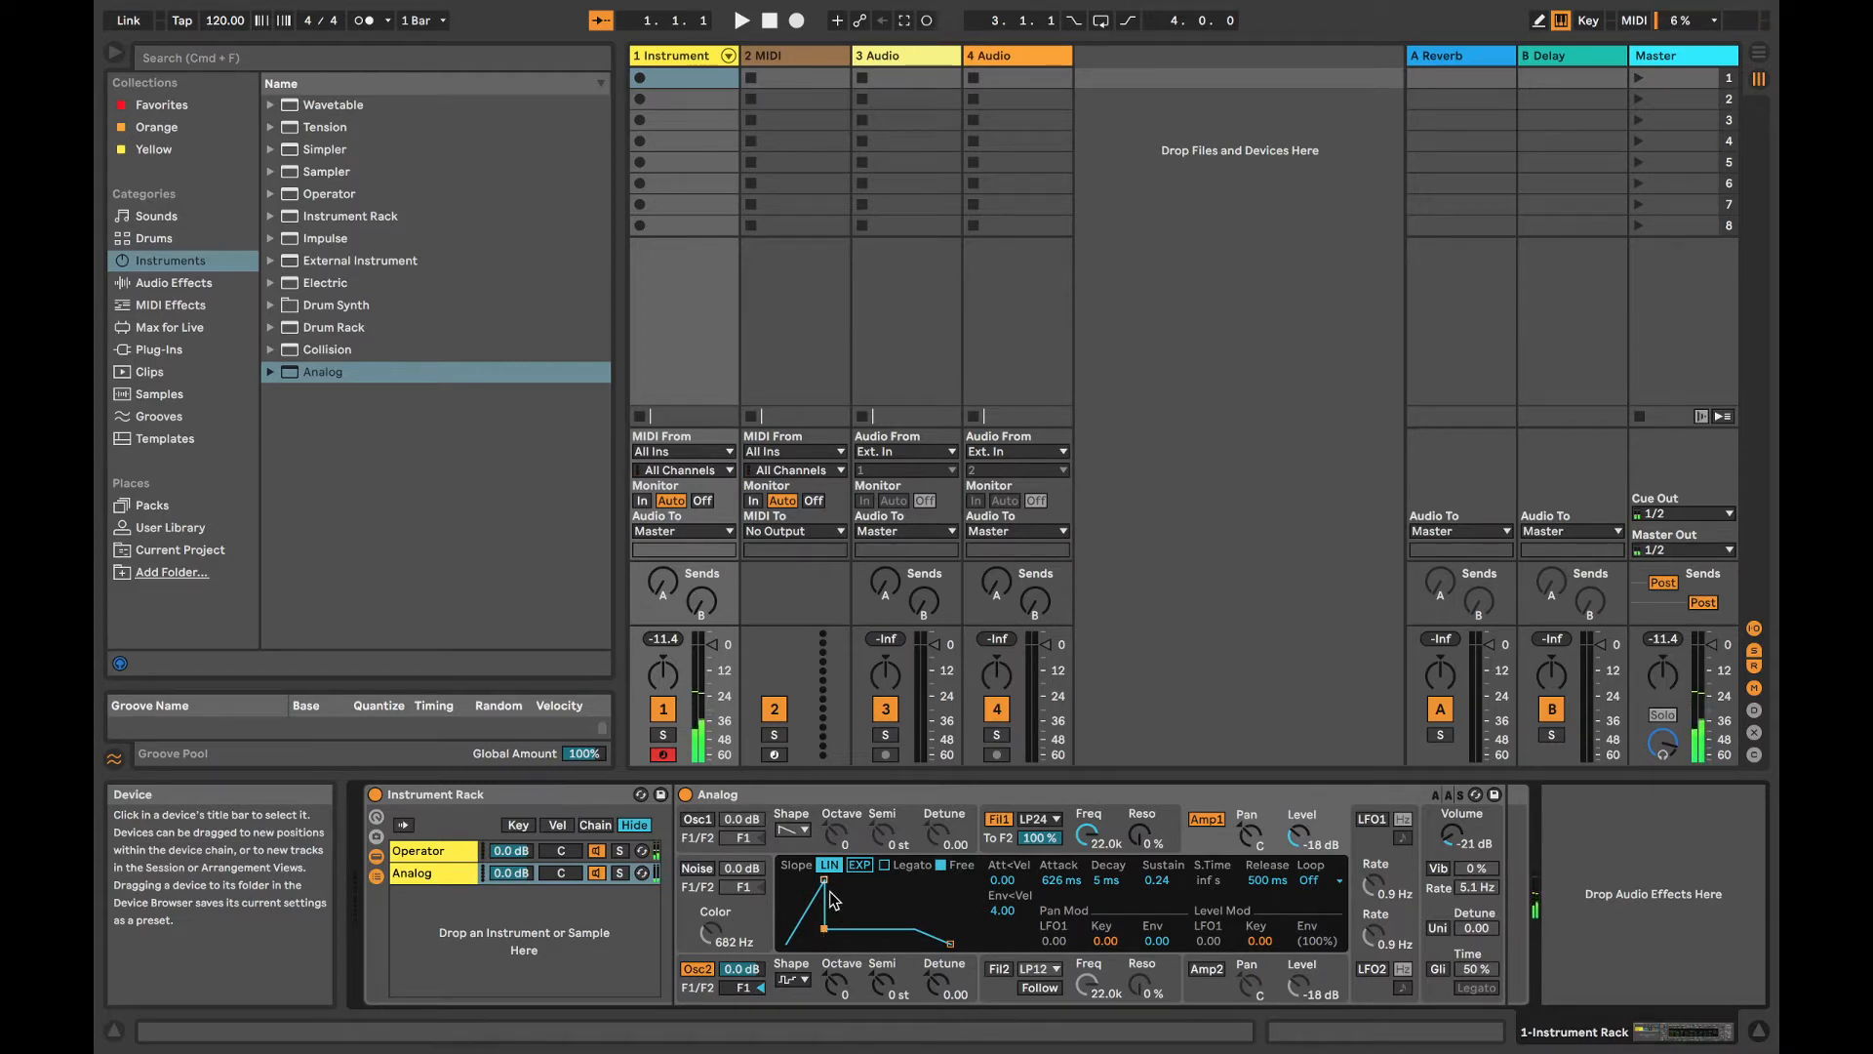
drag(824, 880, 796, 881)
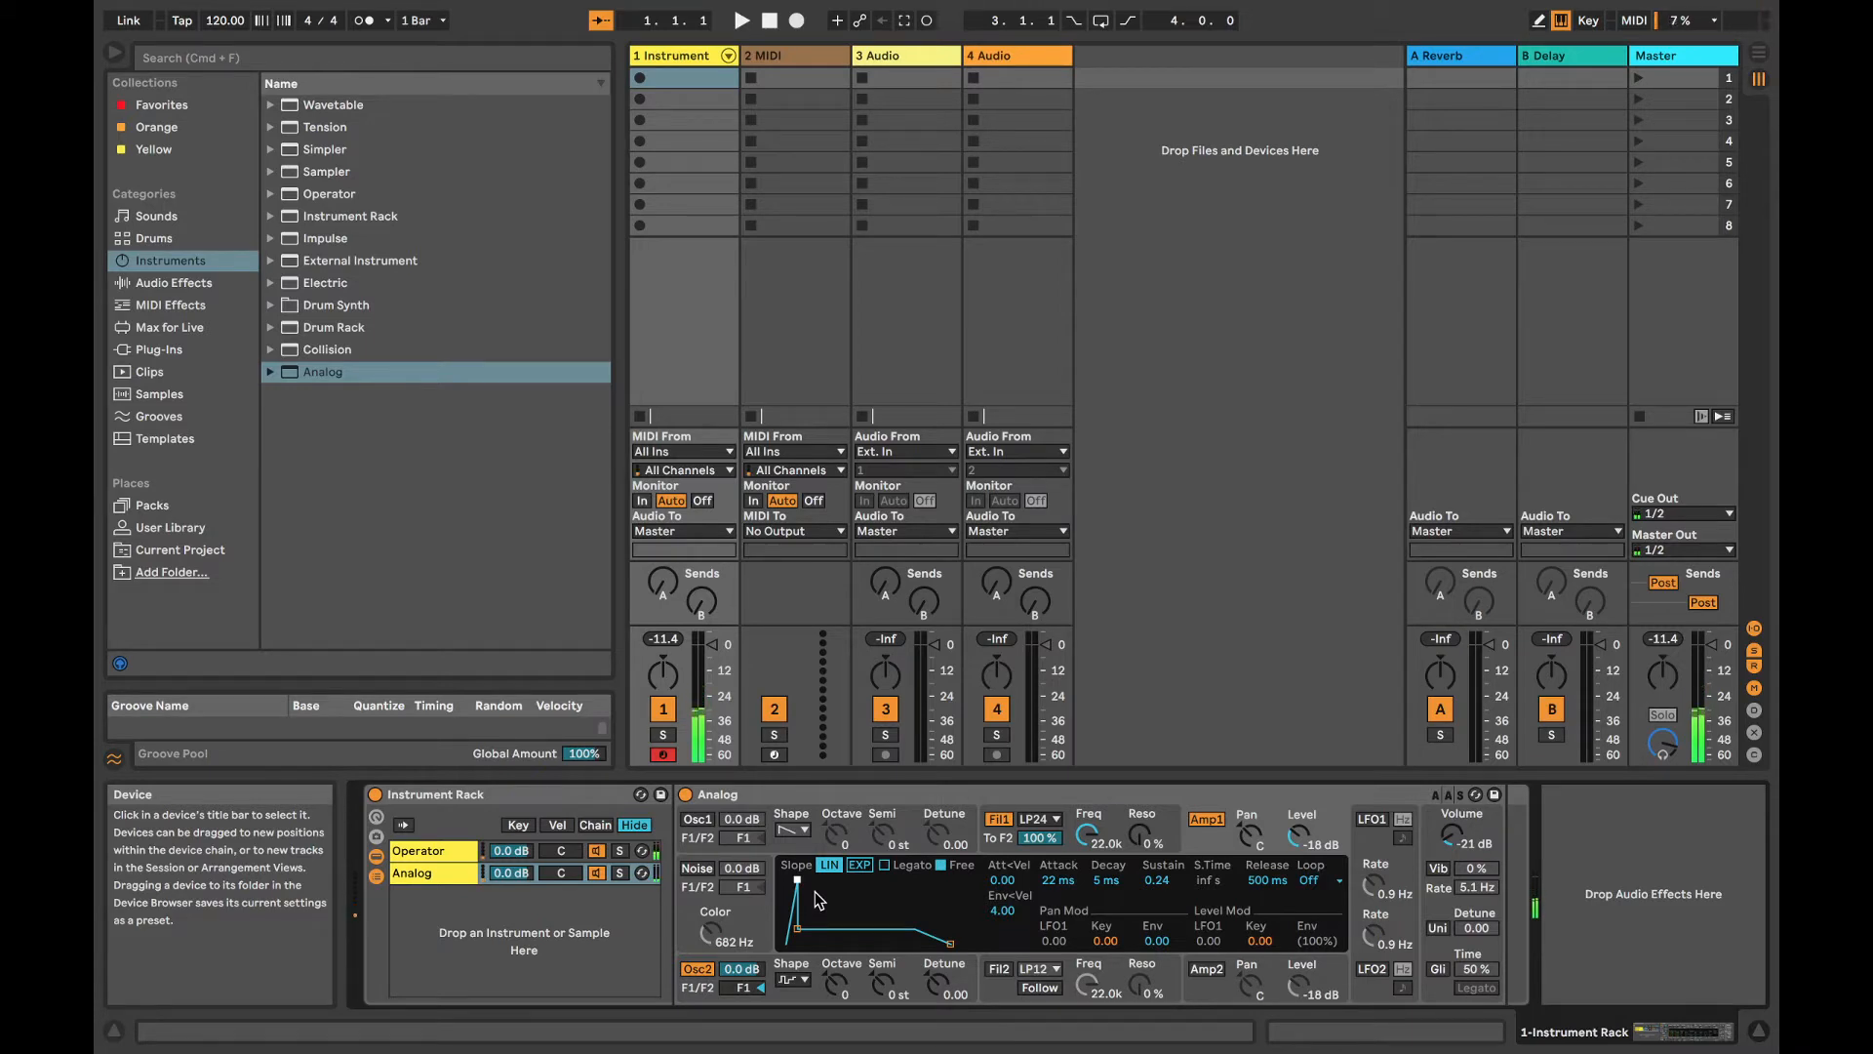
Step: In the Operator chain, set oscillator A's velocity sensitivity to 70%
click(450, 851)
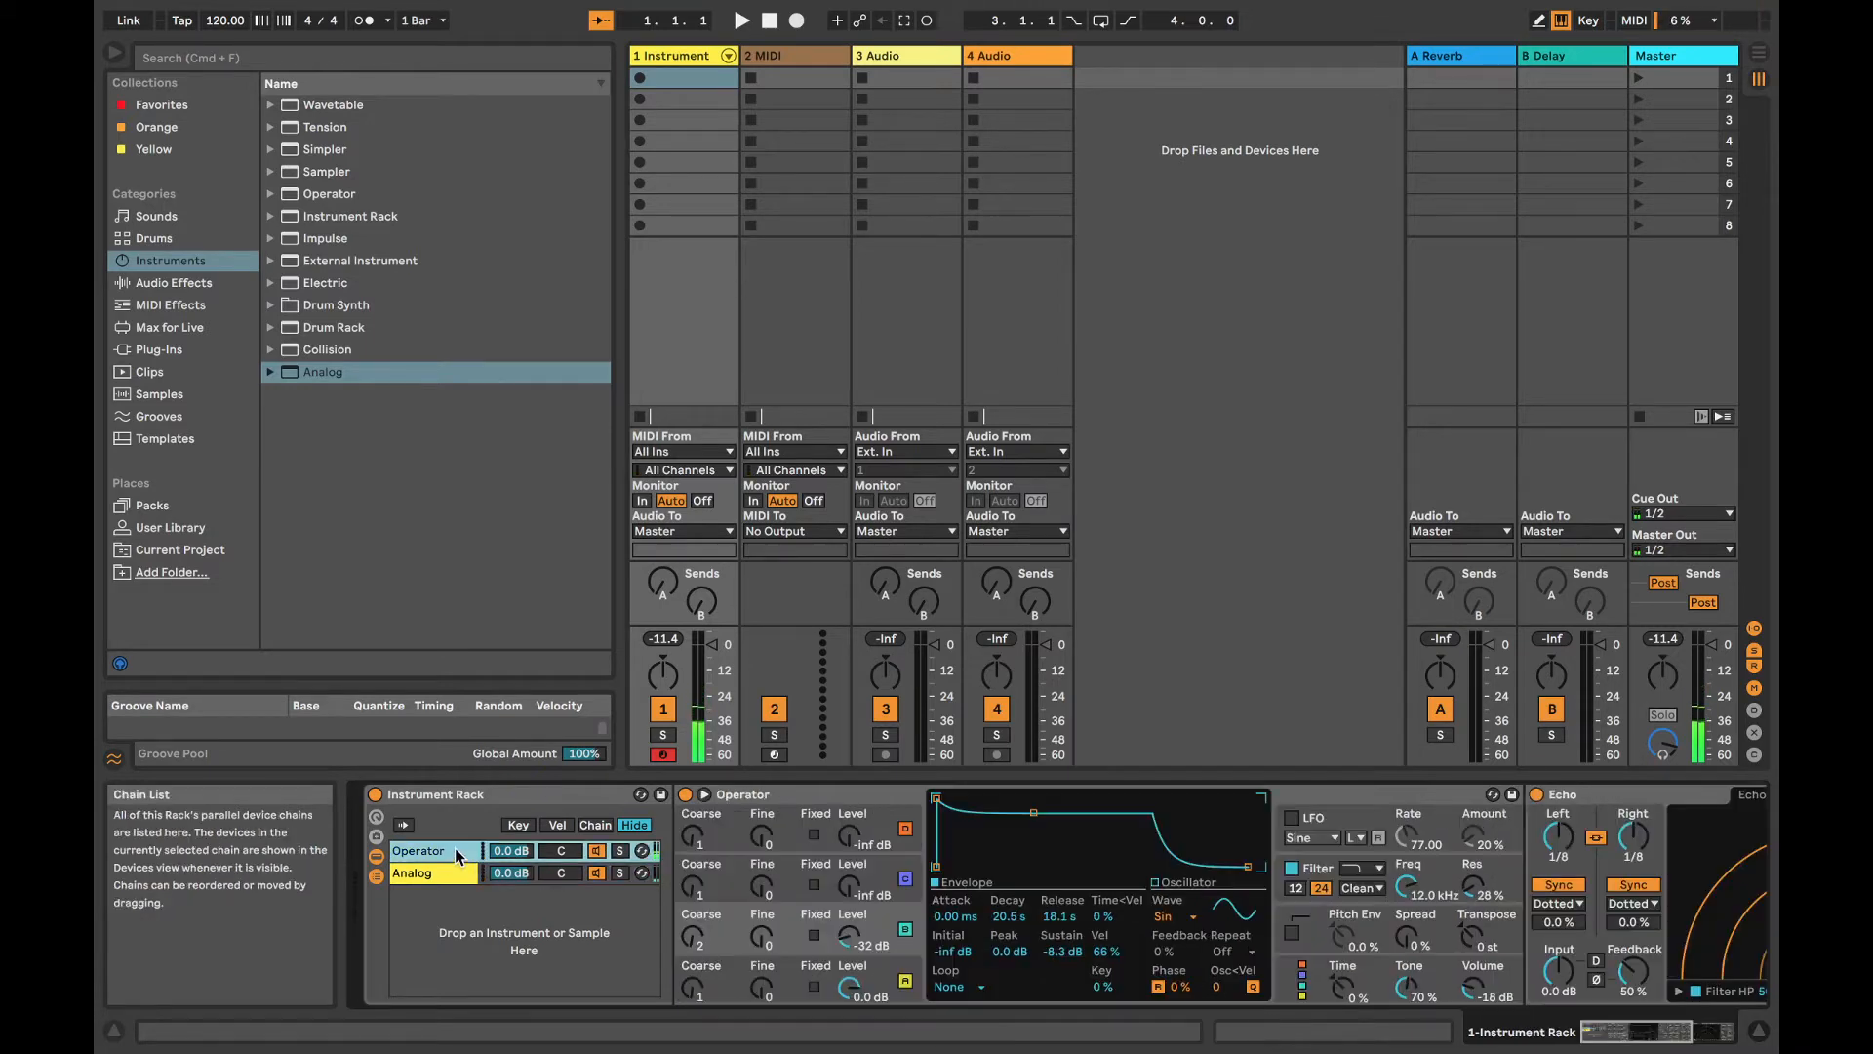
click(876, 981)
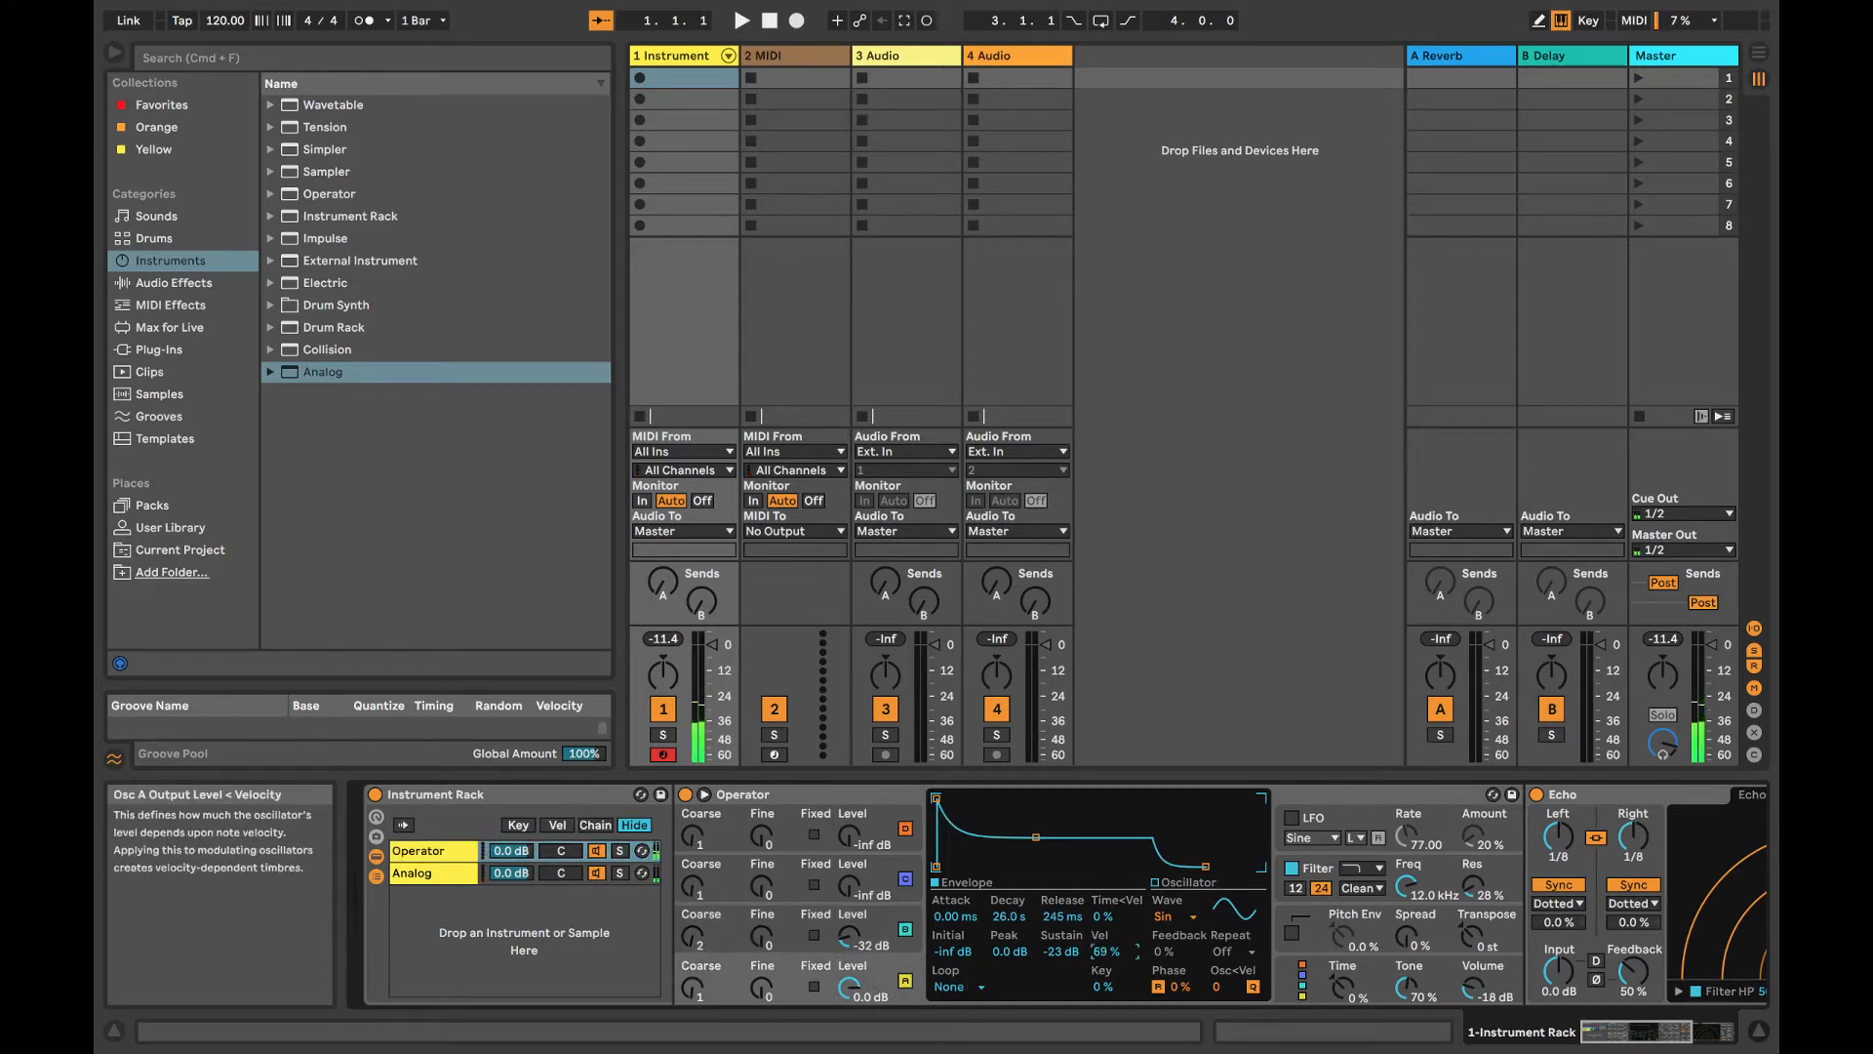
drag(1103, 956, 1104, 951)
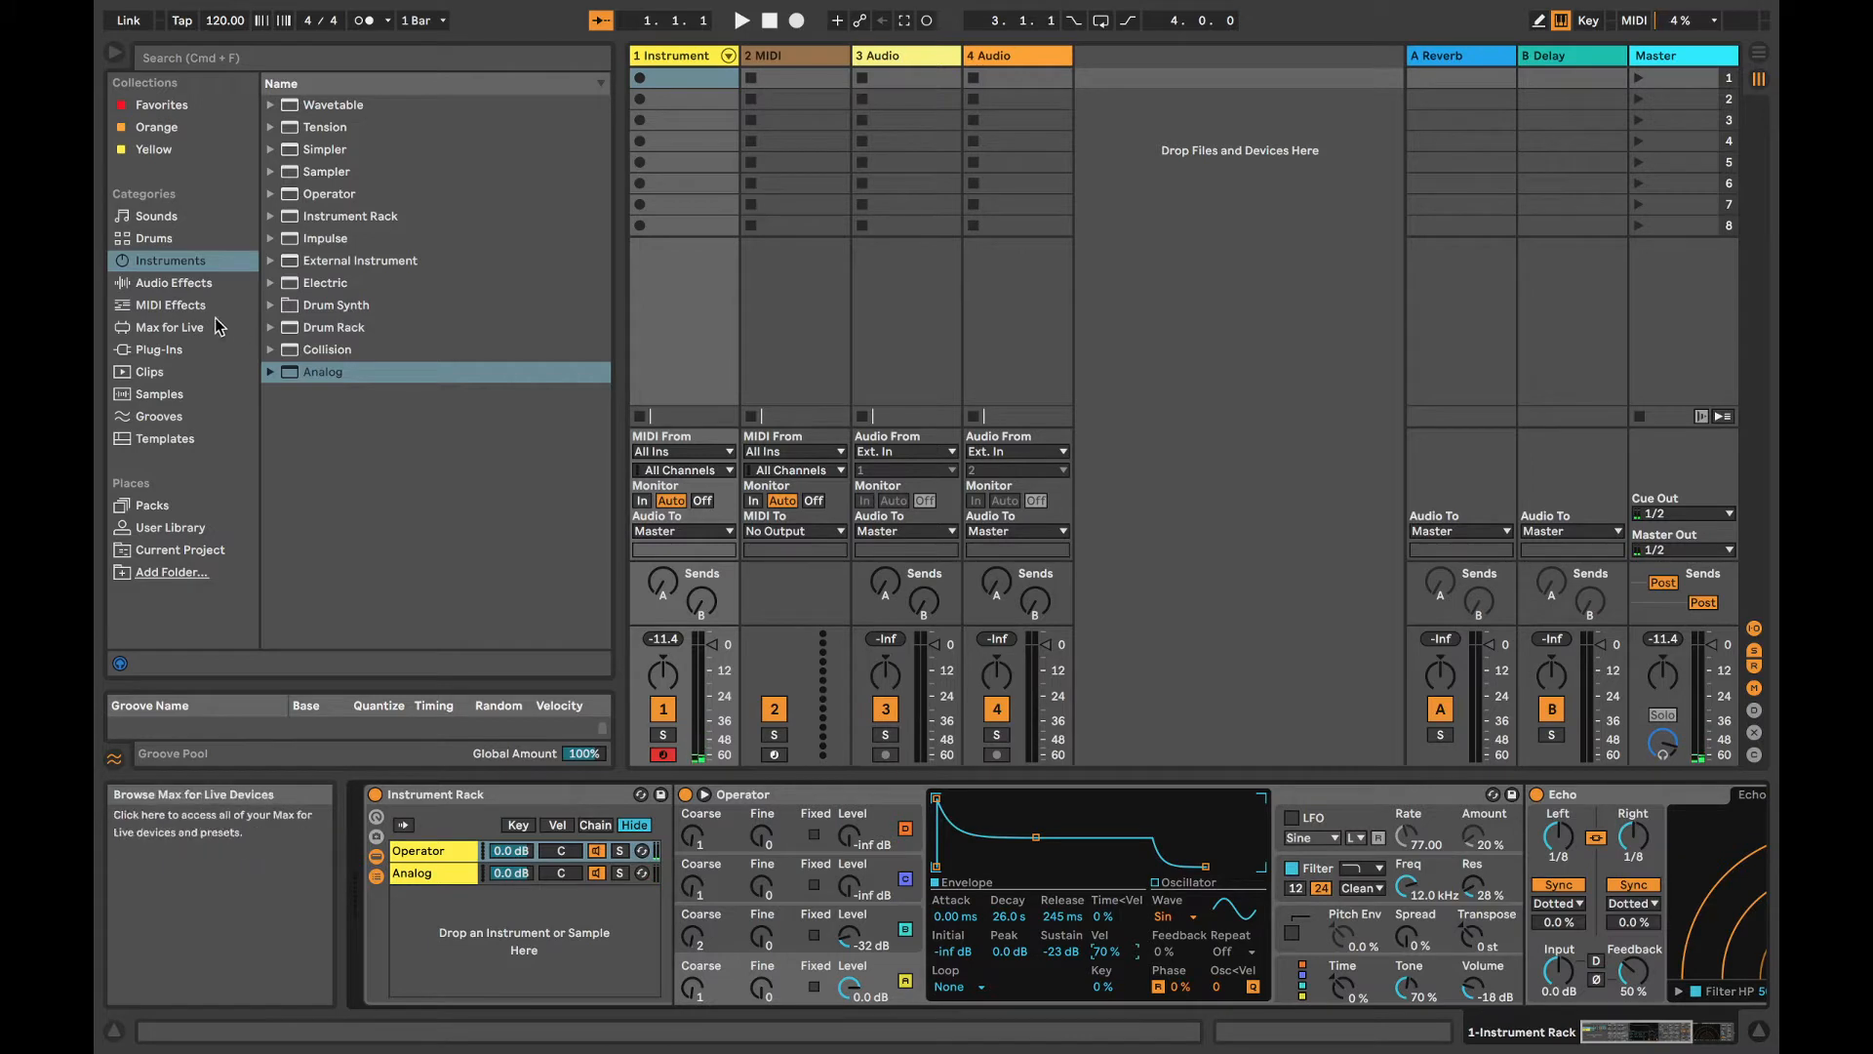
Step: Raise the level of Operator's oscillator B to -22 dB and set its coarse frequency to 21
click(184, 282)
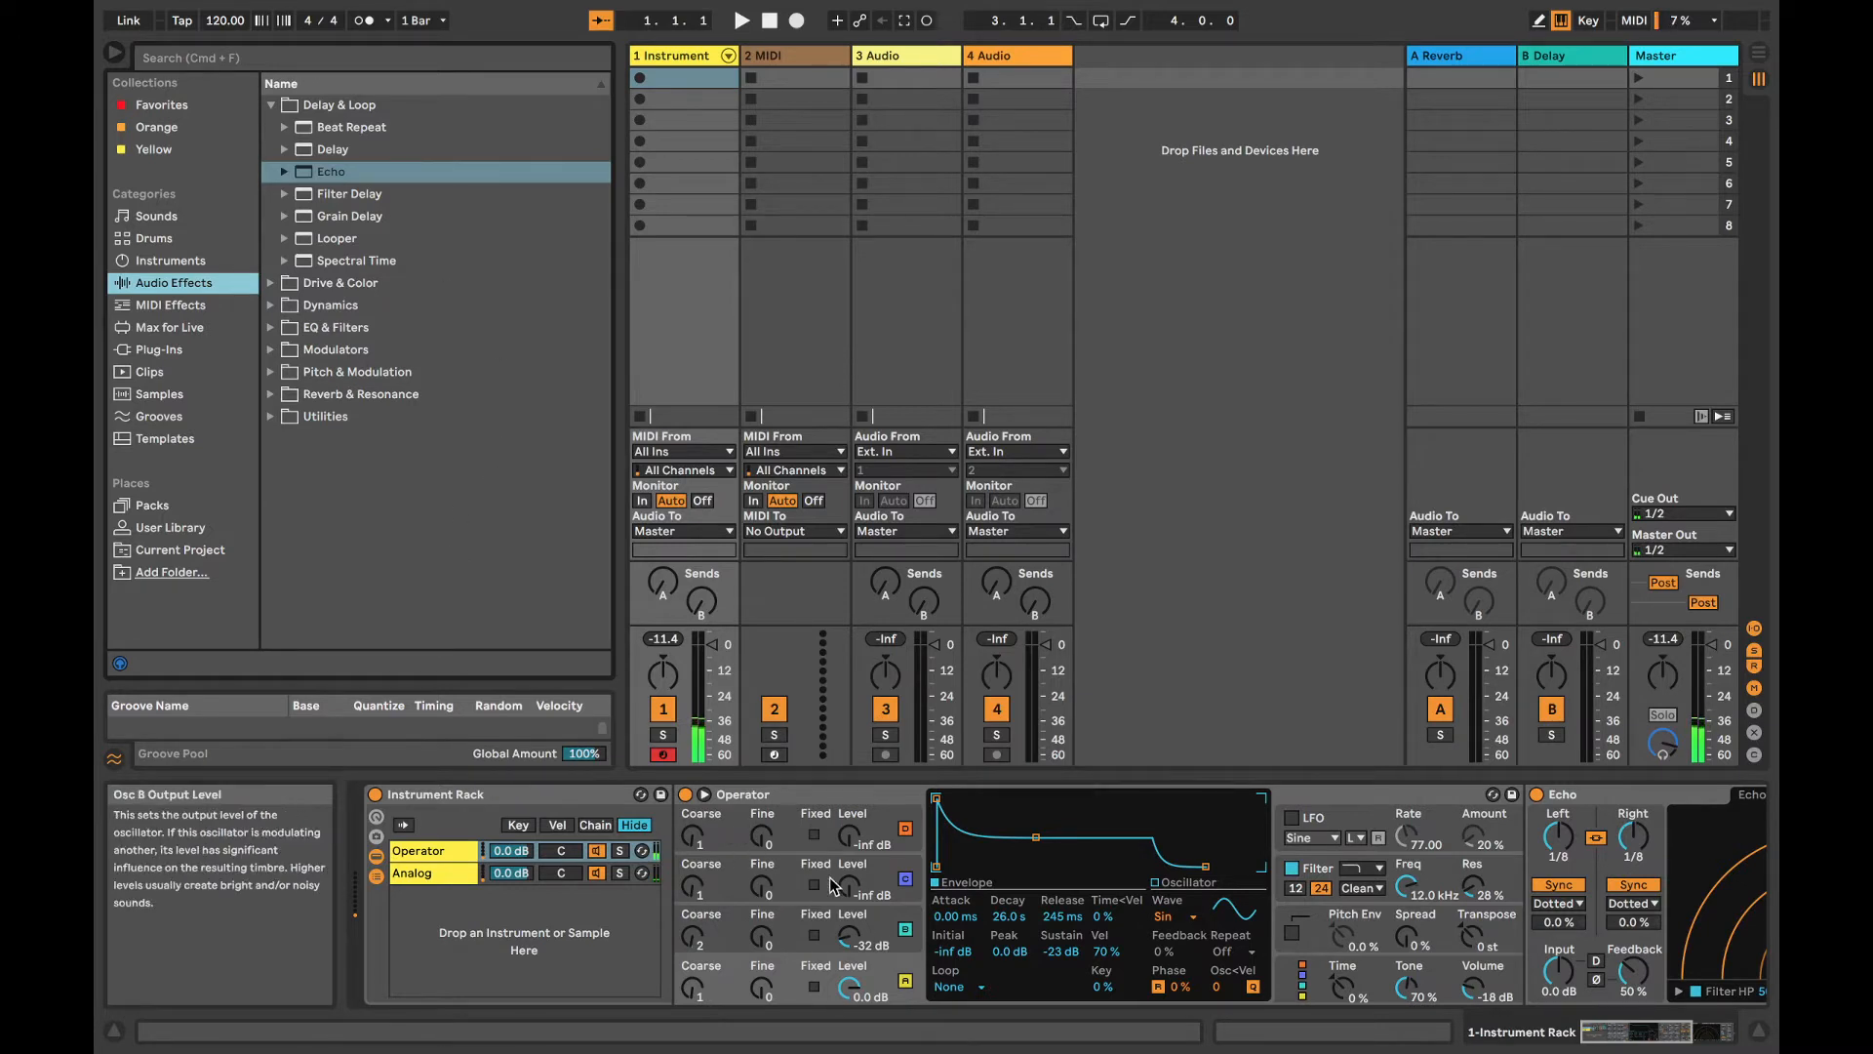
drag(849, 886, 849, 881)
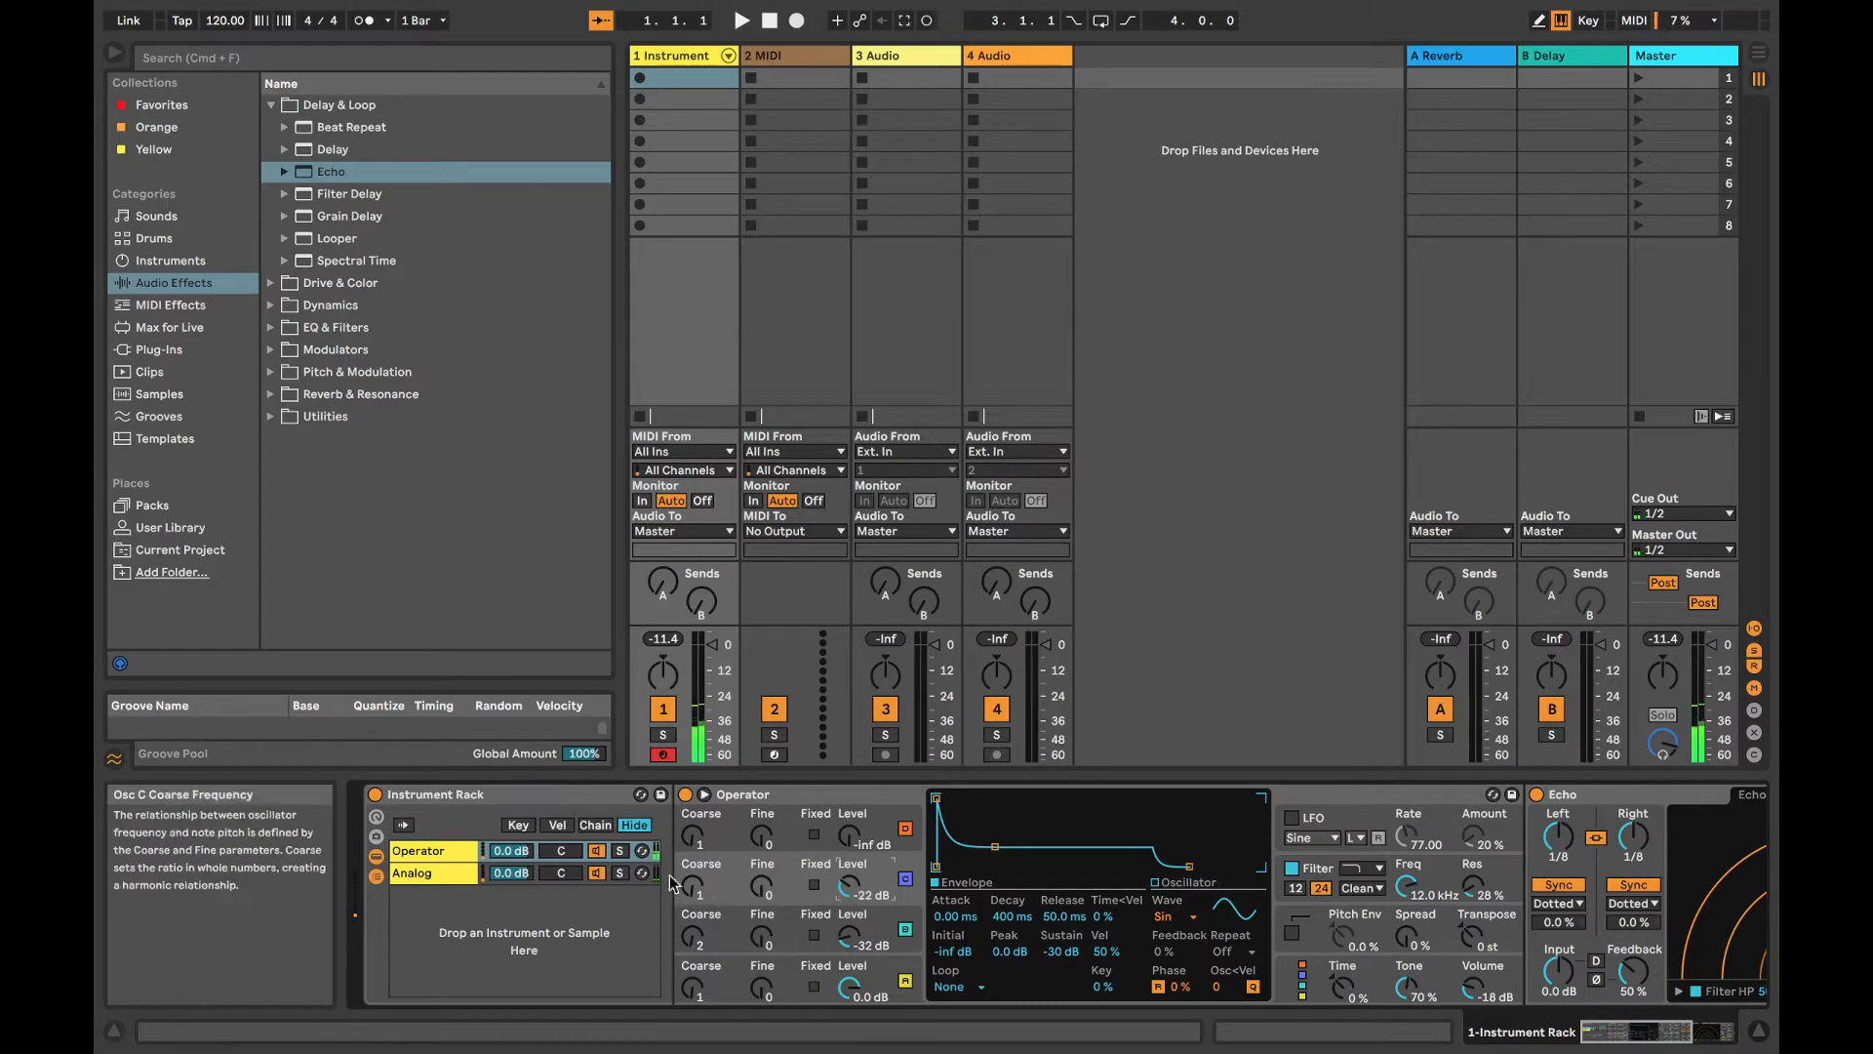
drag(693, 888, 692, 880)
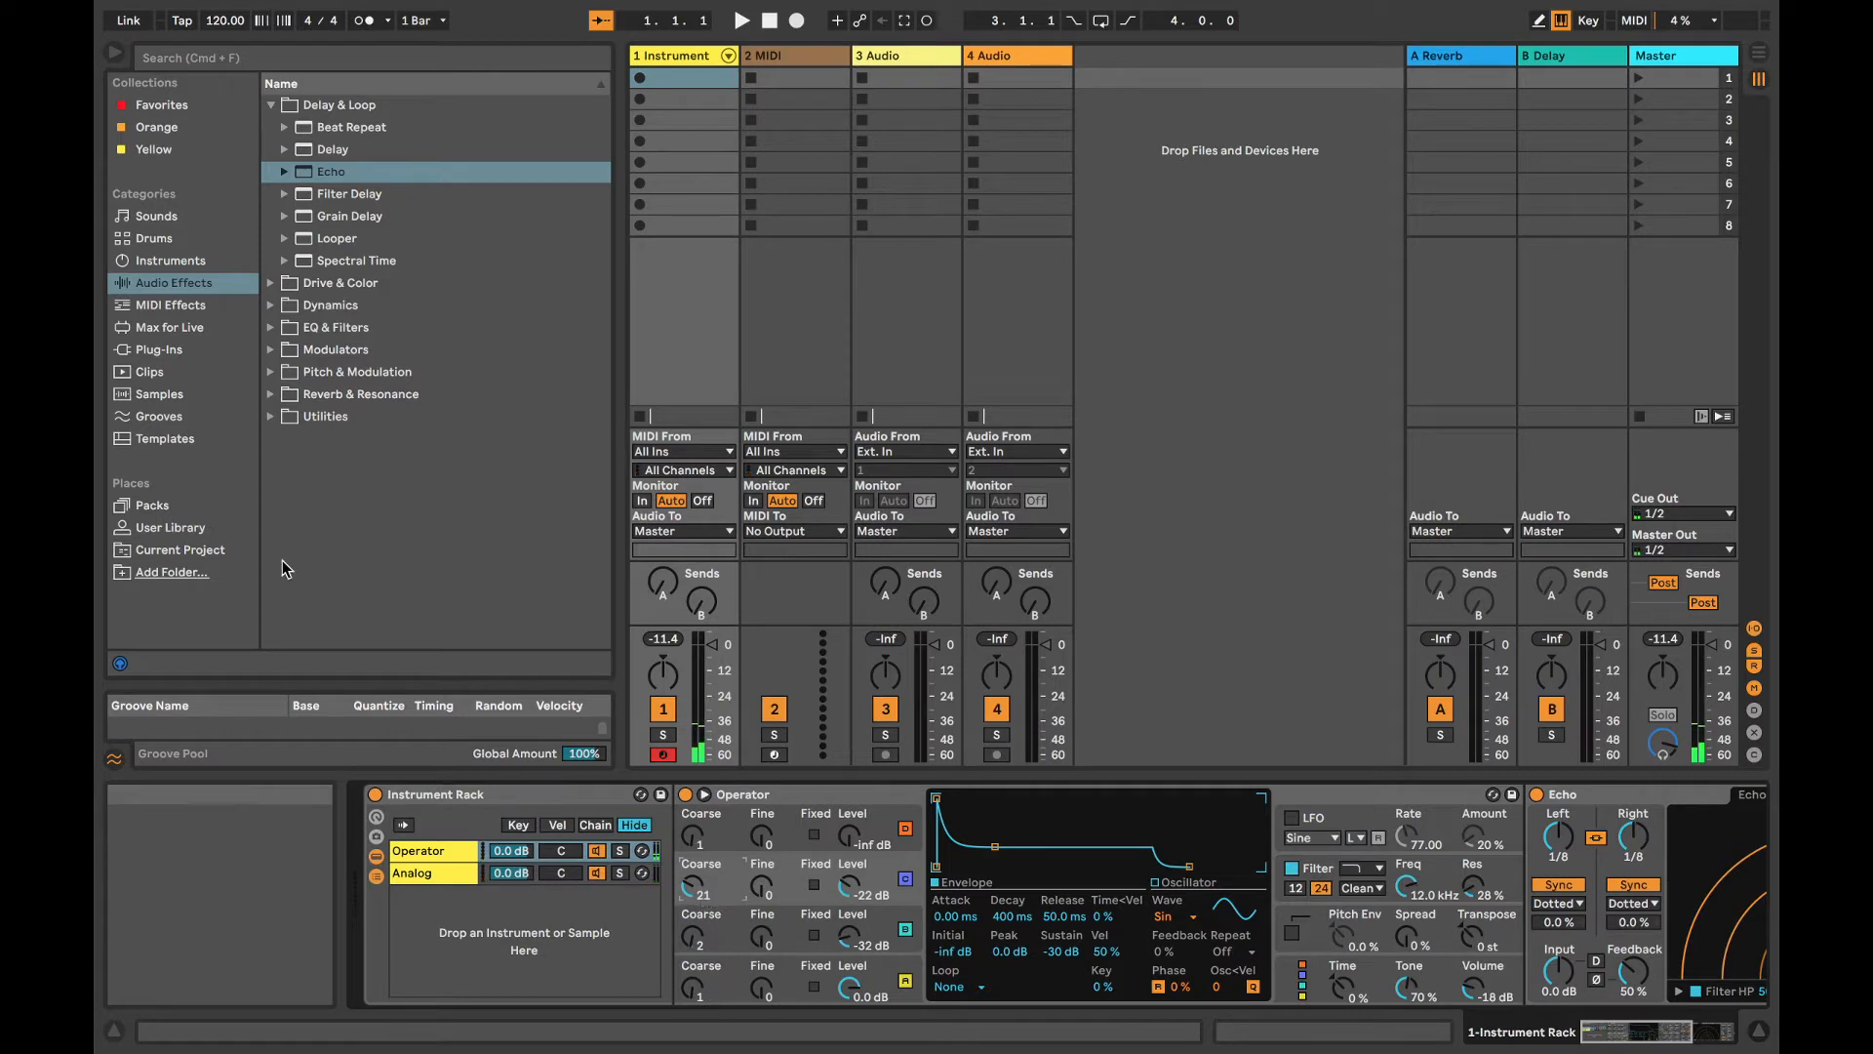
Step: Add the Erosion effect after Echo and set its frequency to 4.74 kHz and amount to 18.6
click(272, 283)
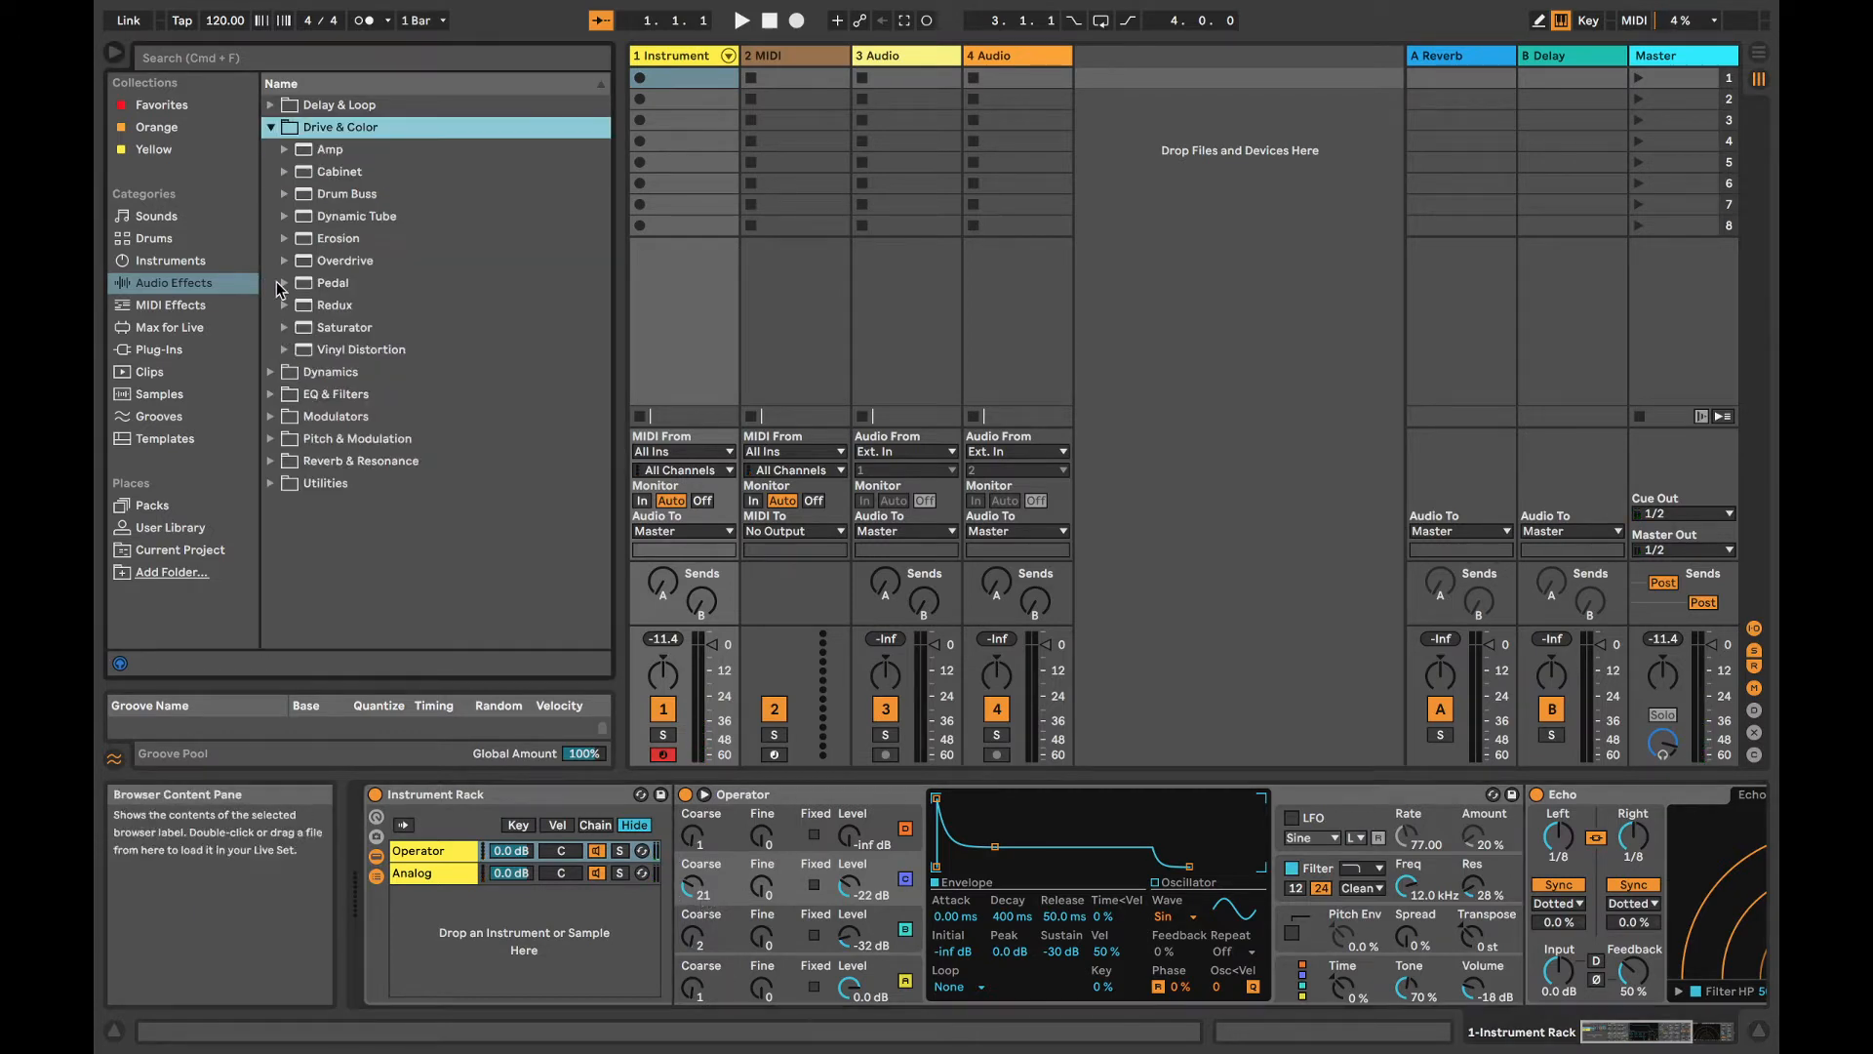
click(338, 244)
drag(338, 244, 1664, 878)
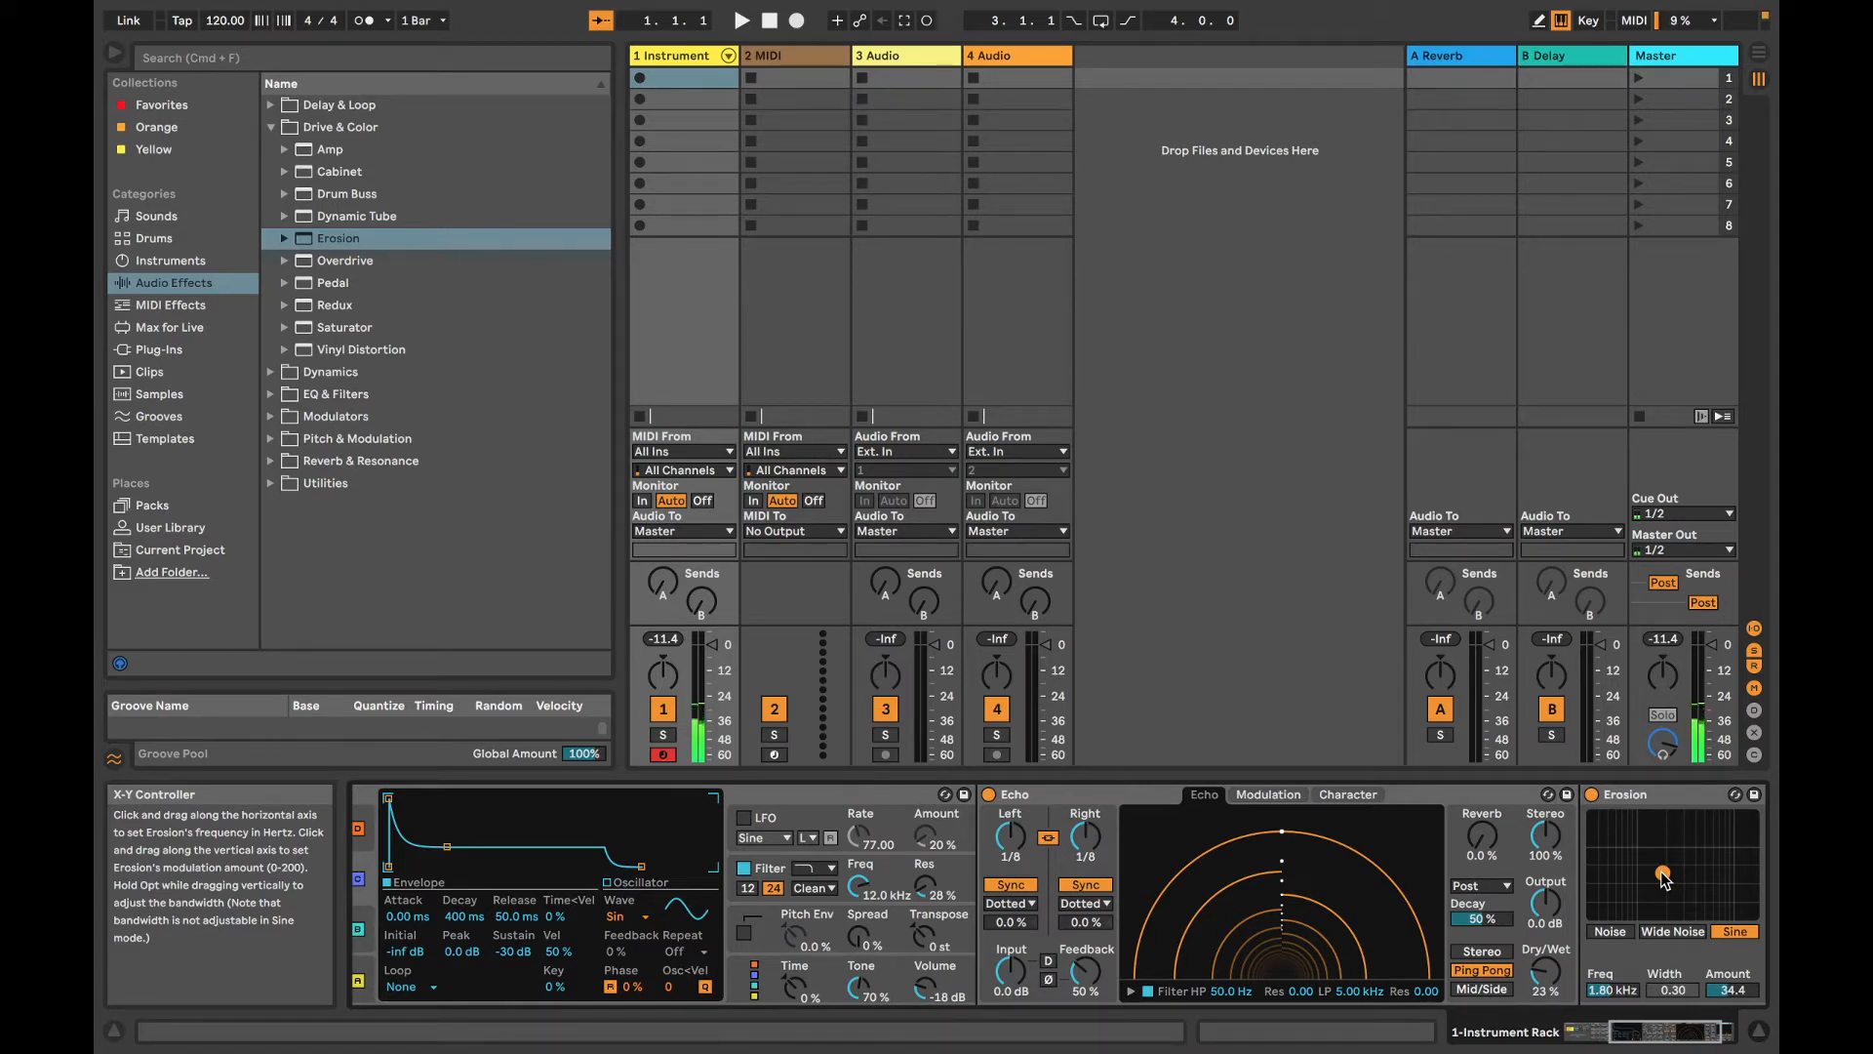
drag(1664, 878, 1700, 888)
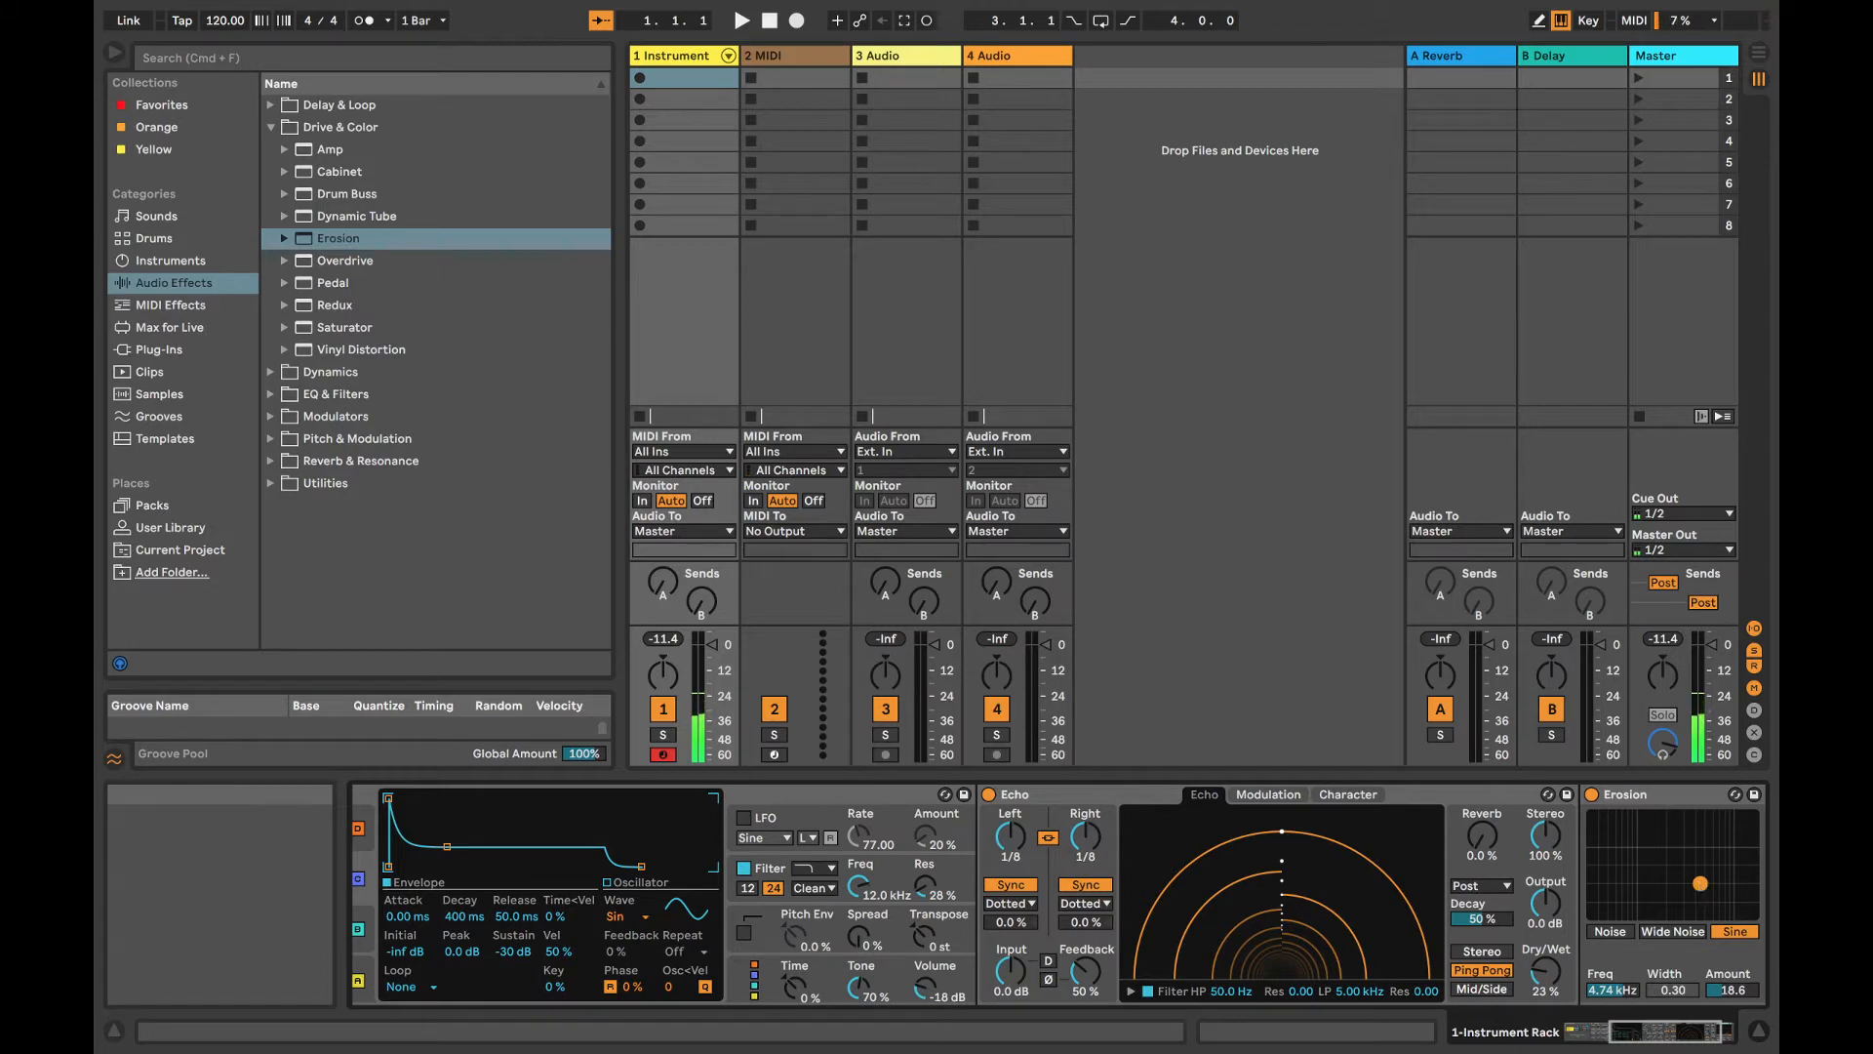
Step: Add the Expression Control MIDI effect and move it into the rack's Operator chain, directly before Operator
click(186, 305)
click(271, 174)
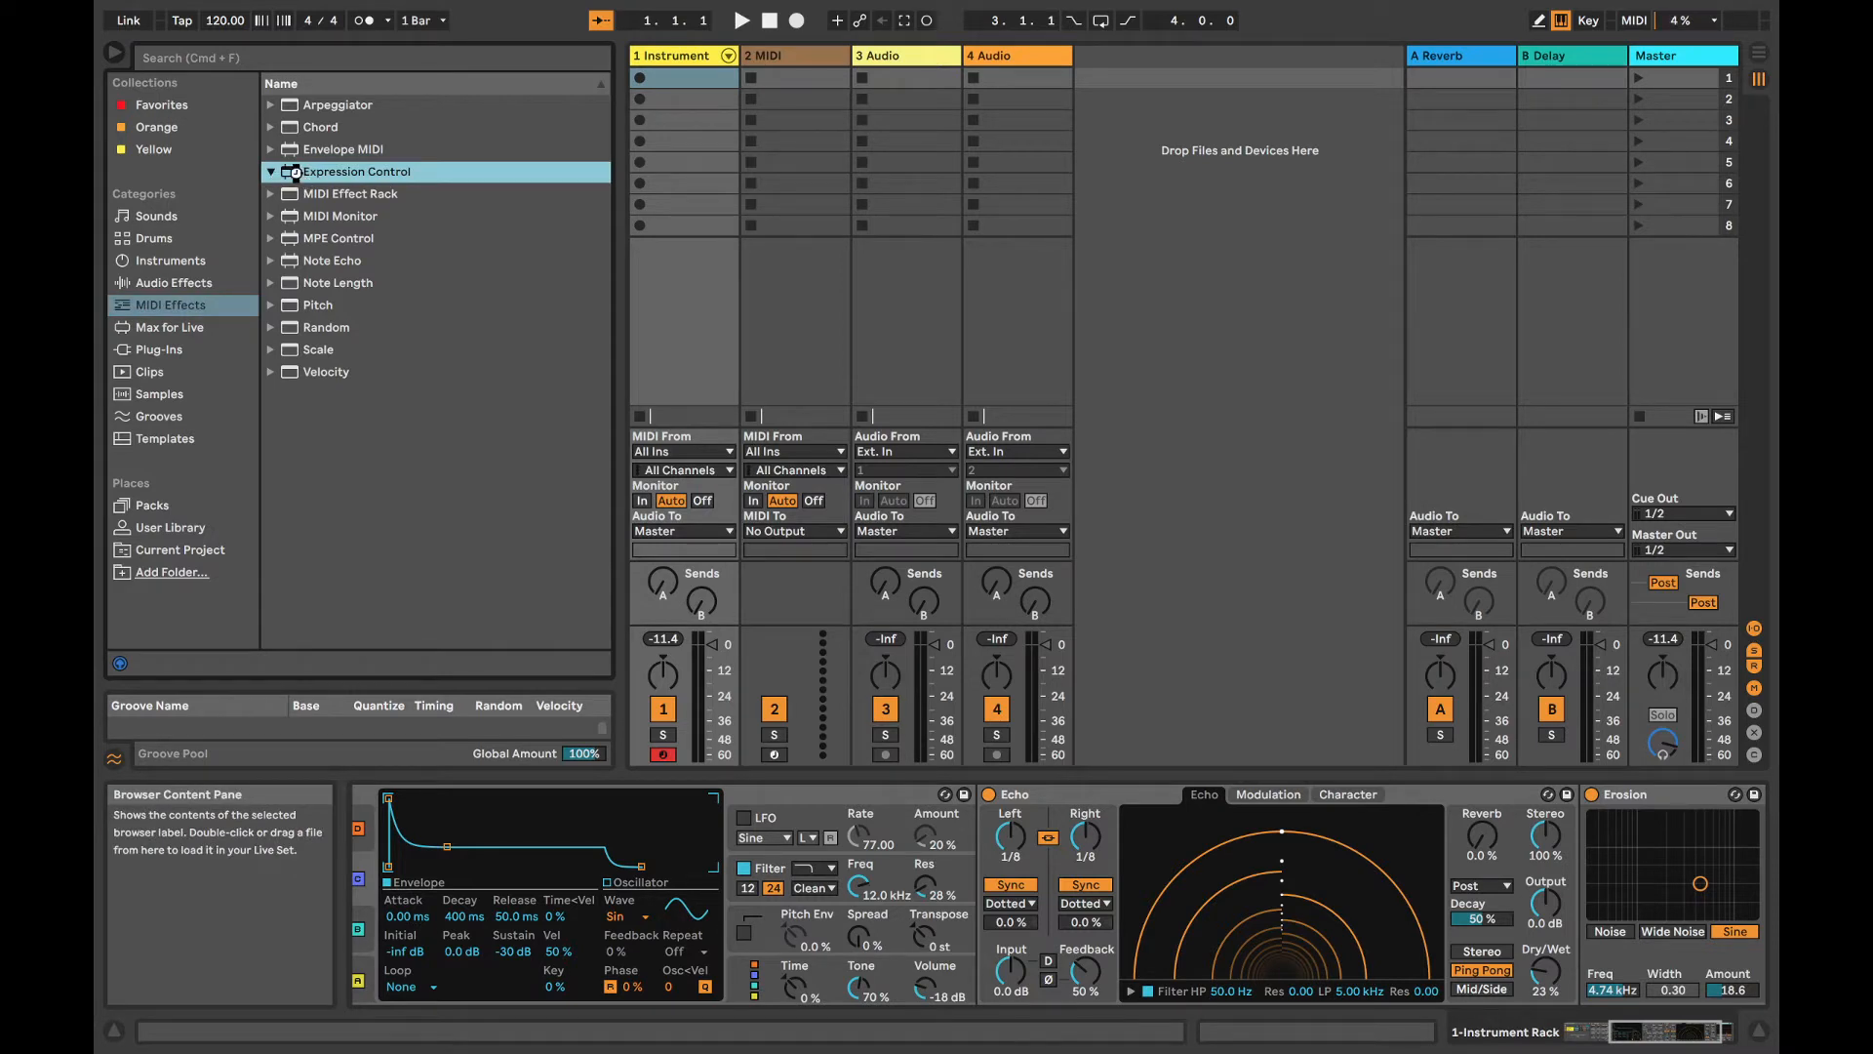
double_click(296, 173)
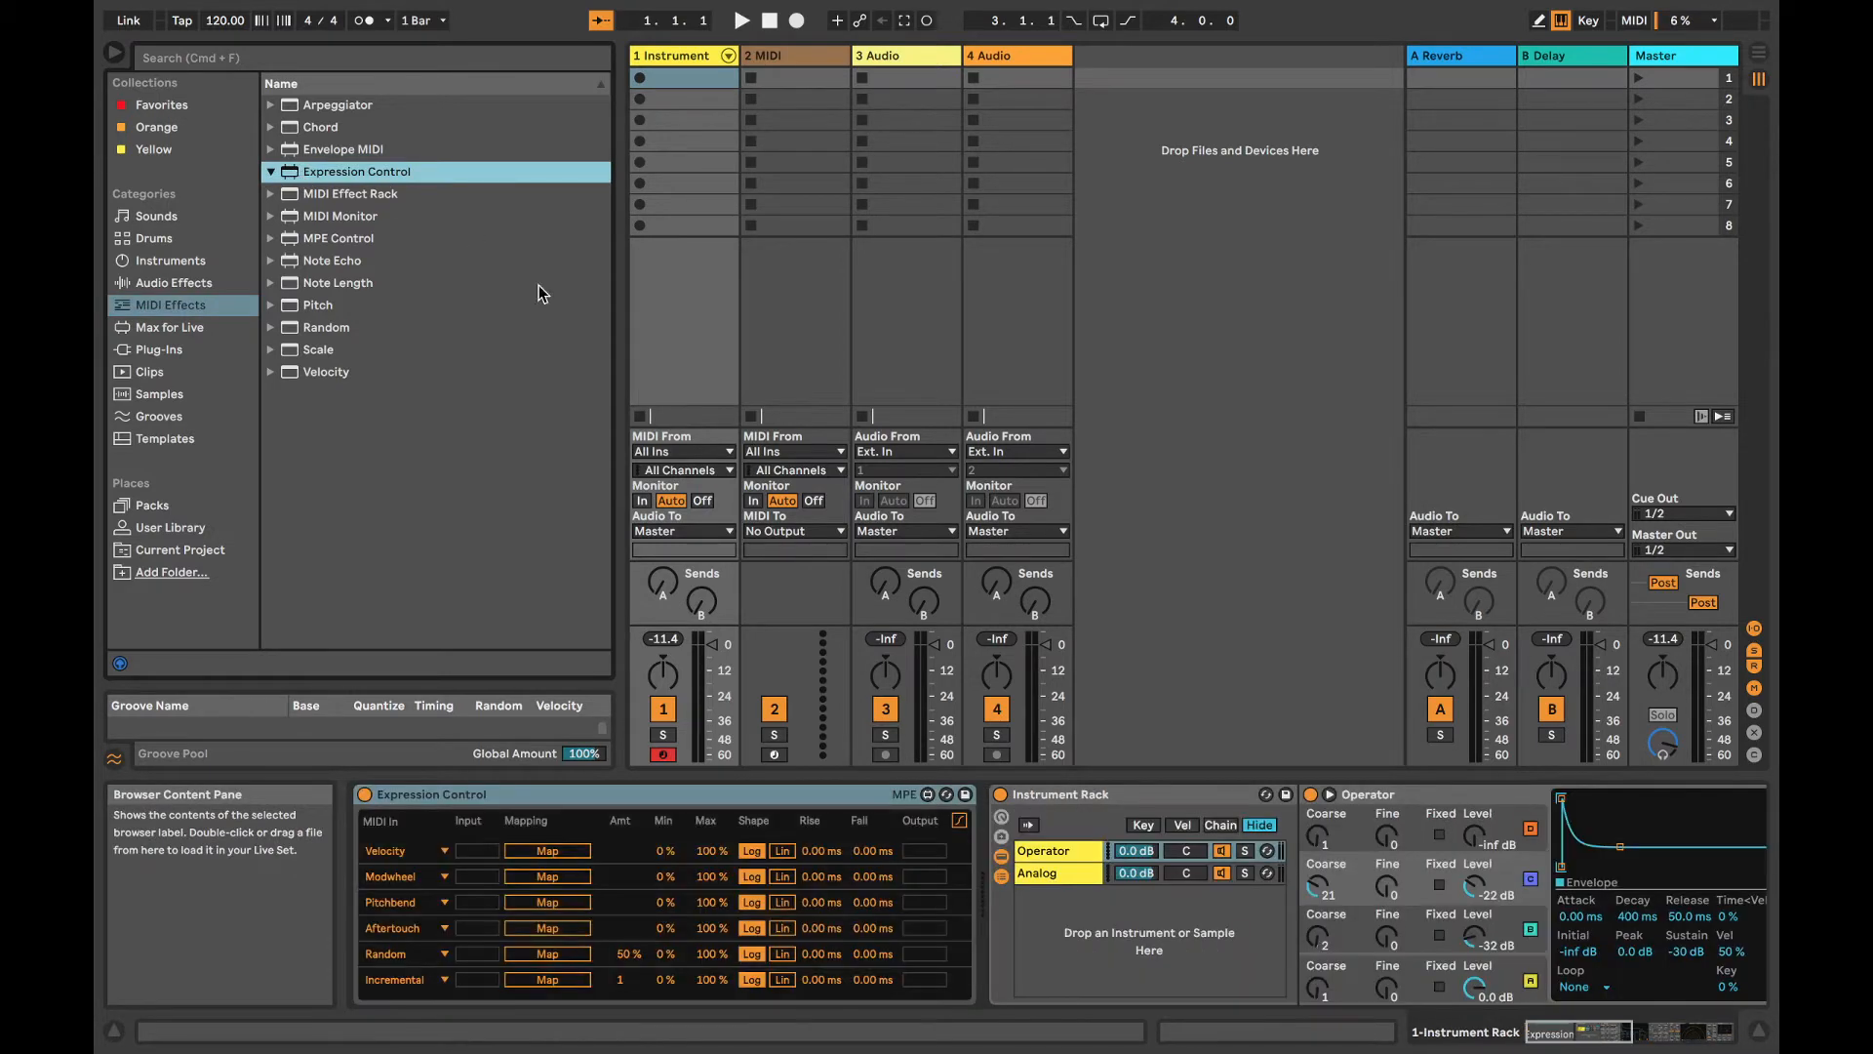
drag(728, 794, 1309, 826)
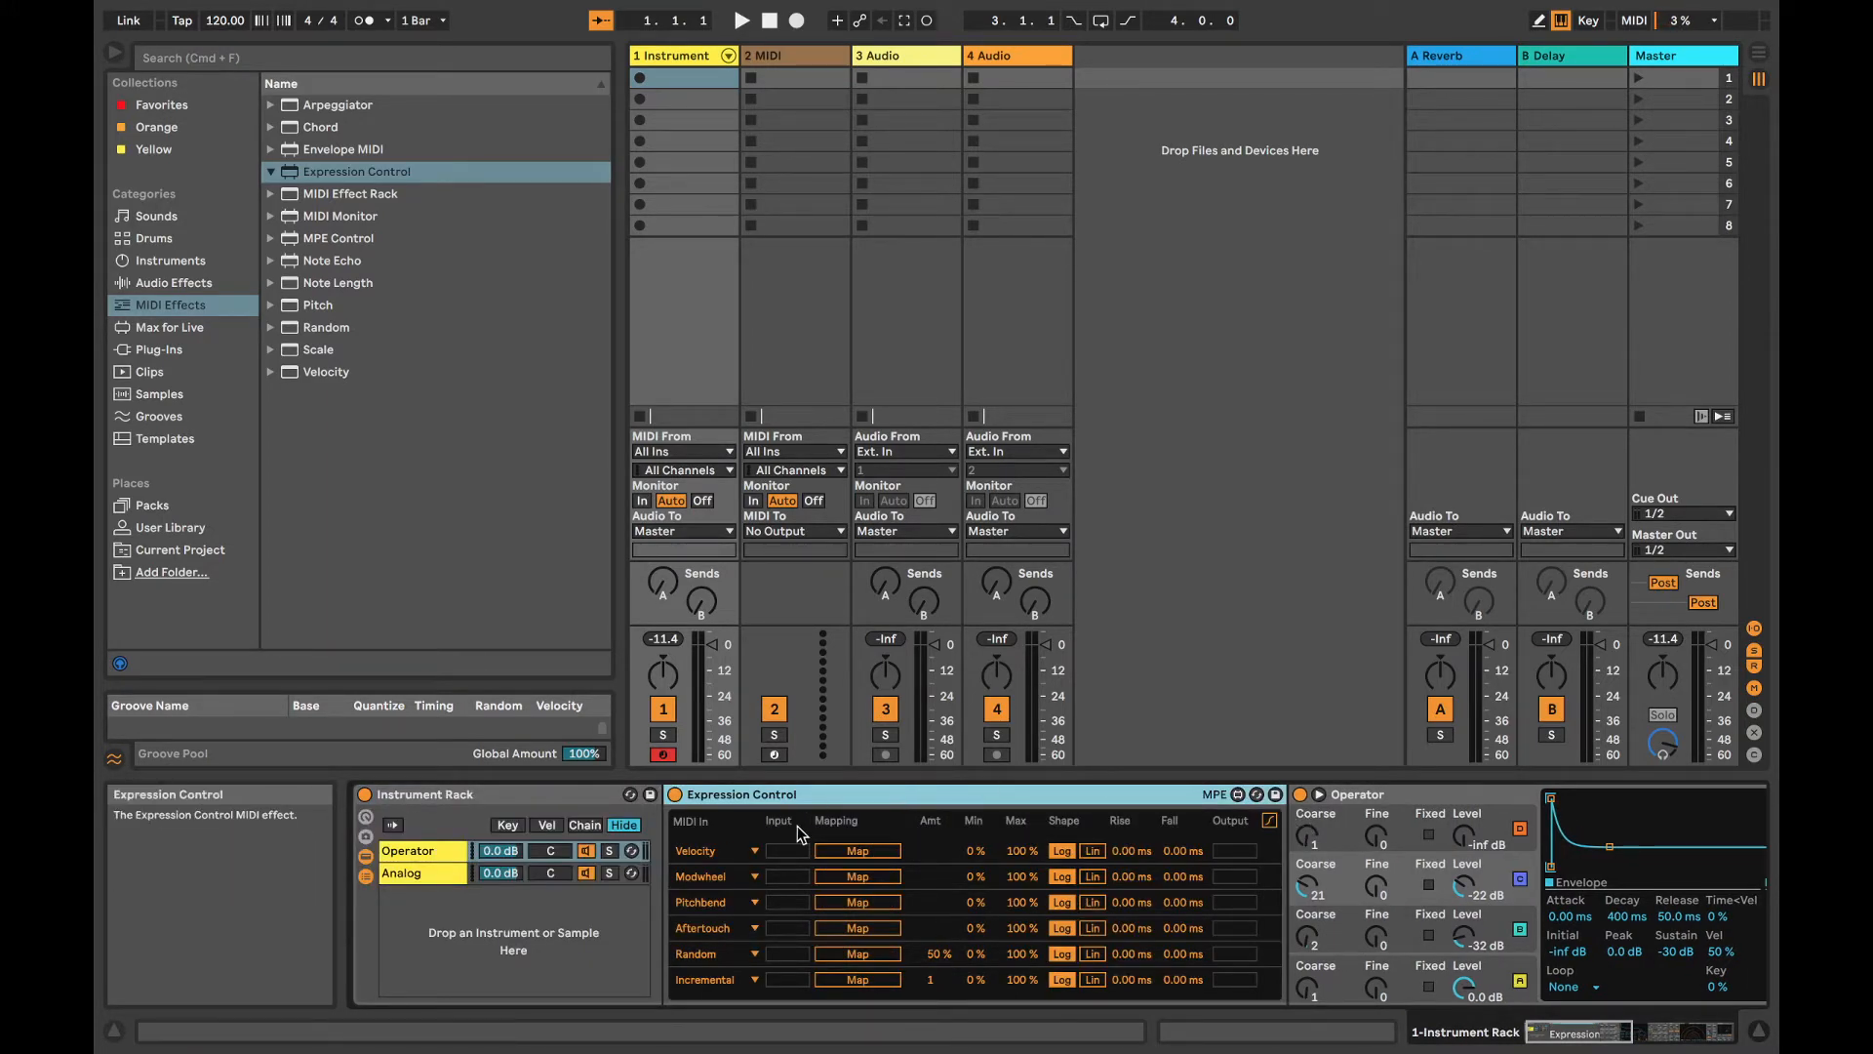
scroll(802, 830, left, 1)
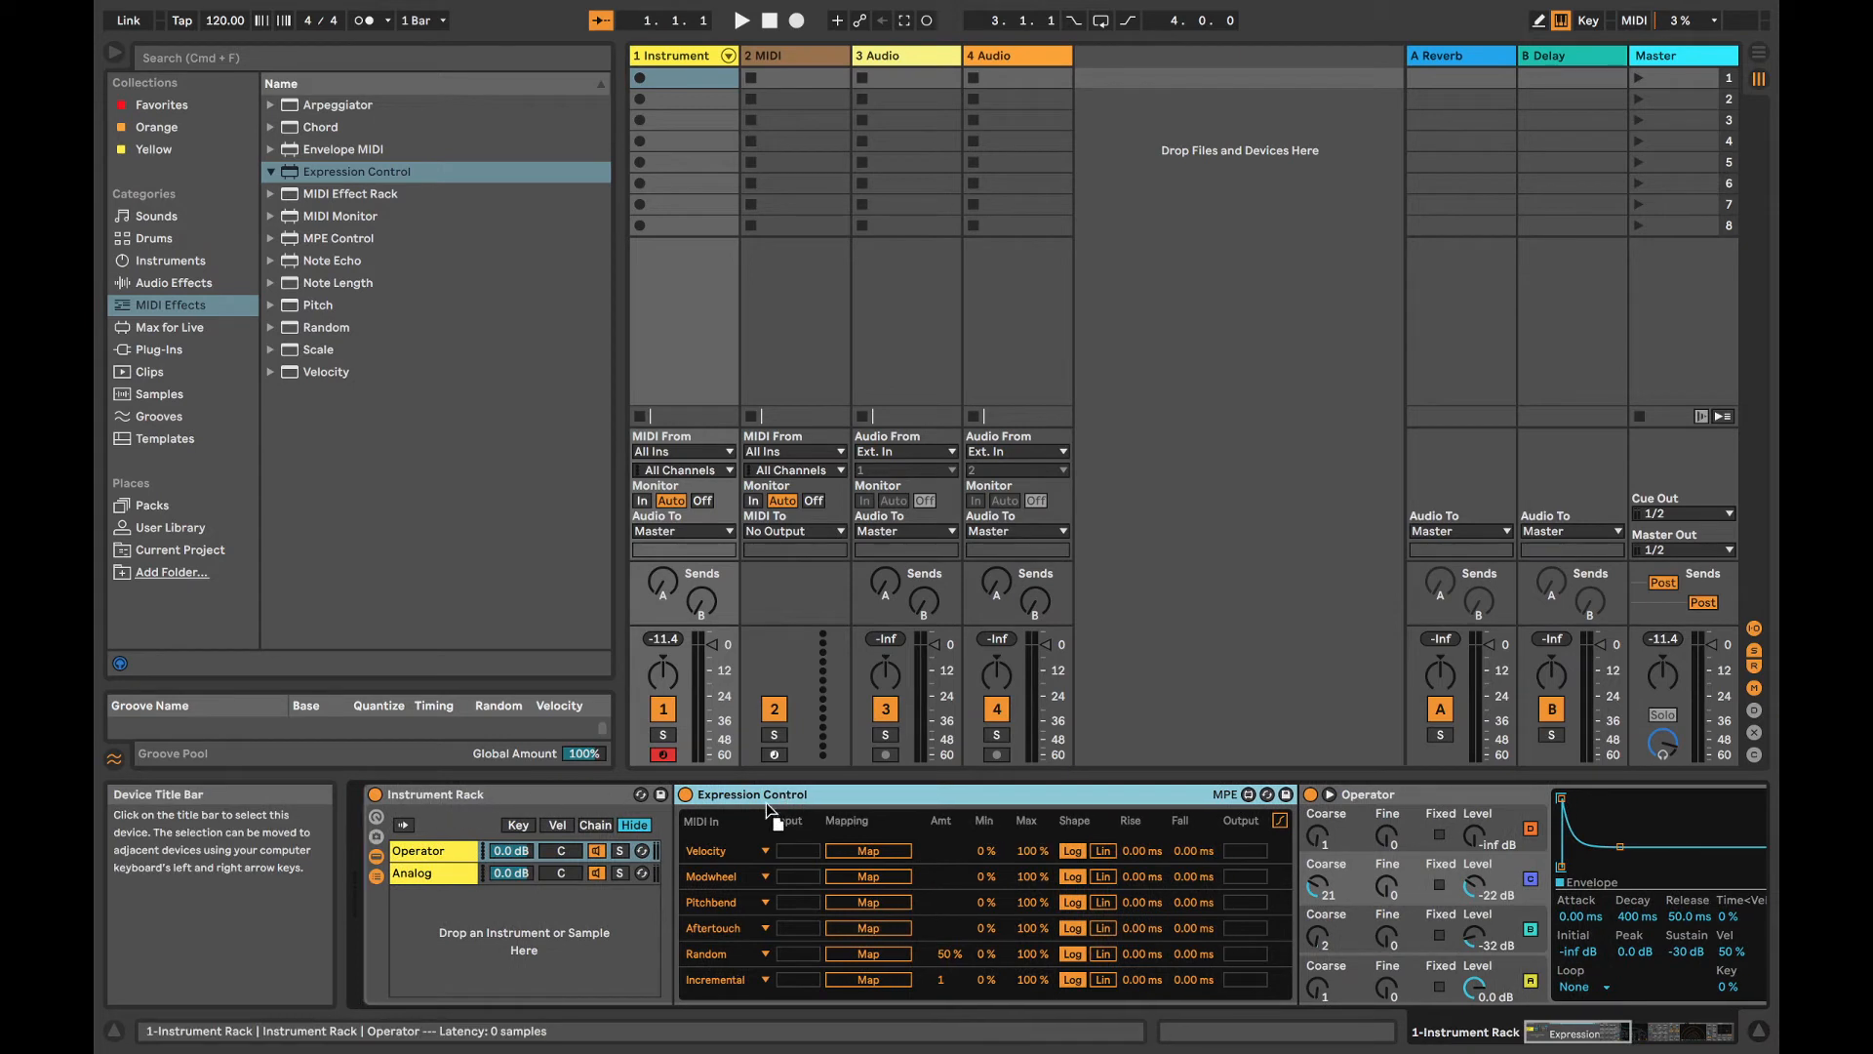
Step: Map Expression Control's Velocity source to Erosion's Amount parameter
click(881, 858)
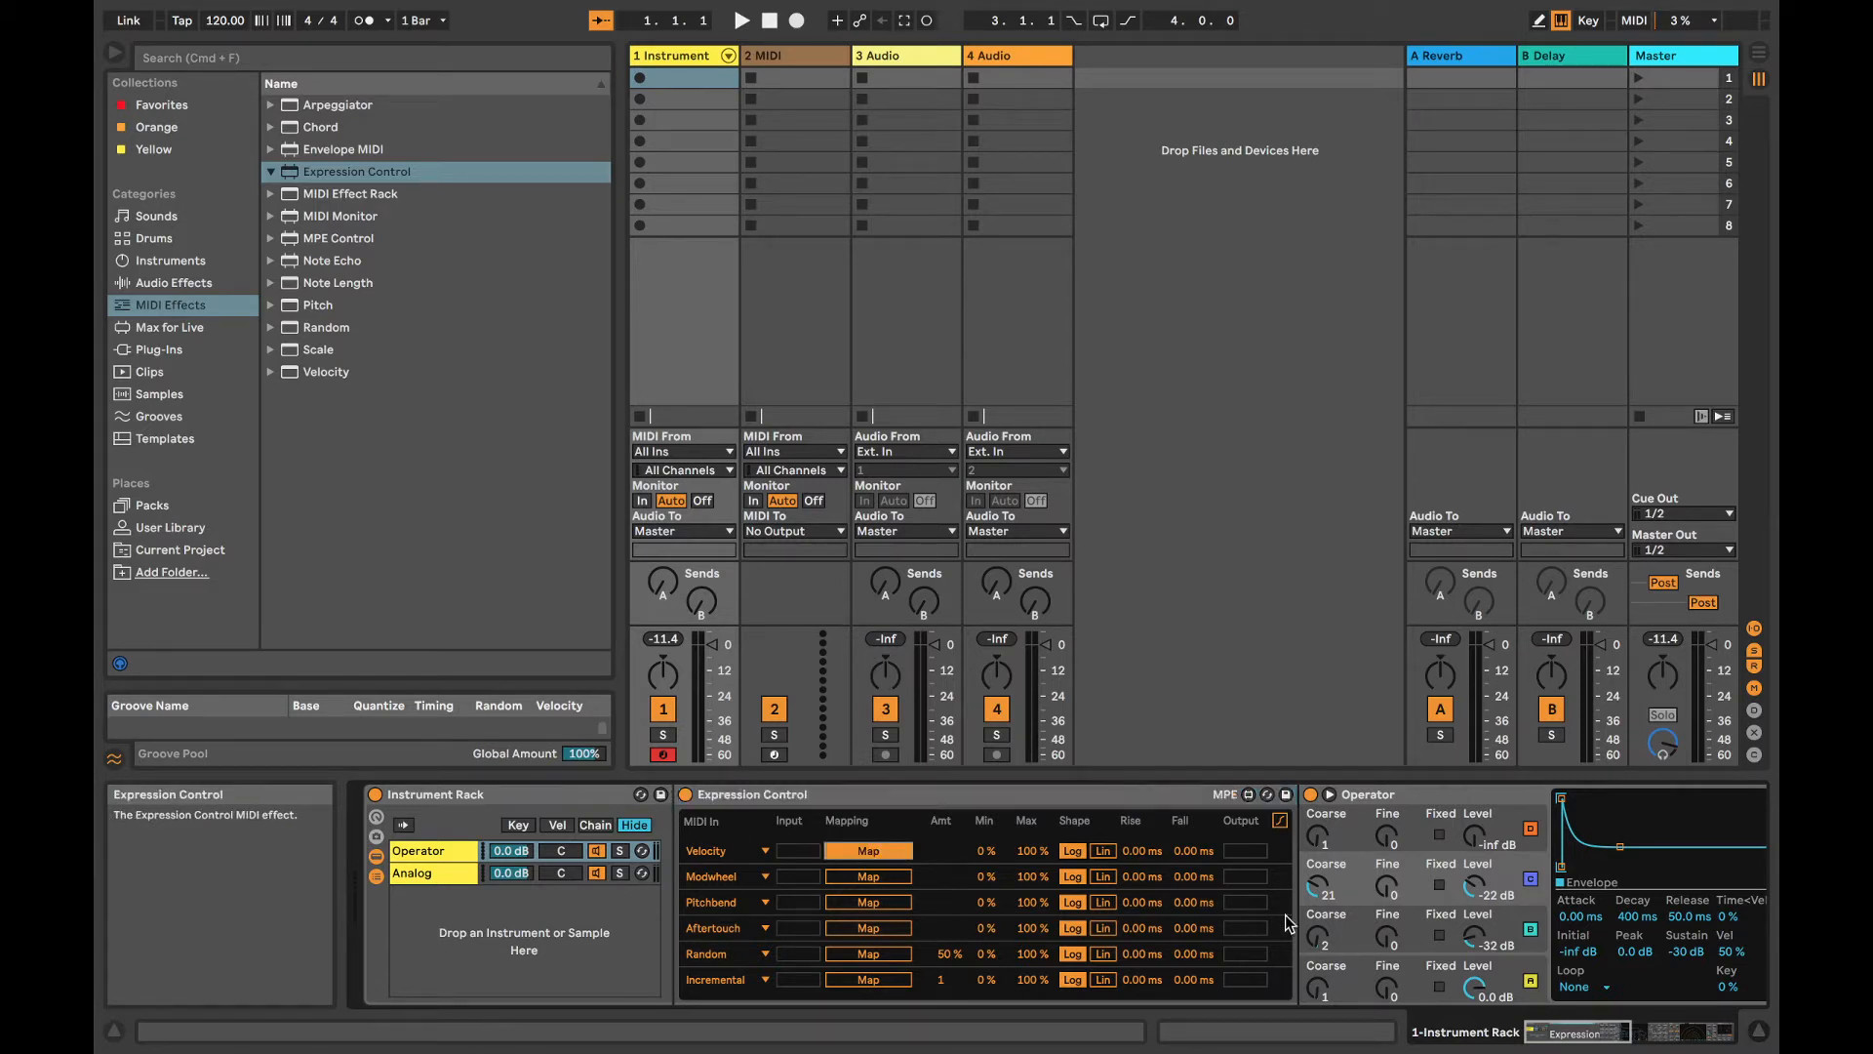
scroll(1413, 947, right, 2)
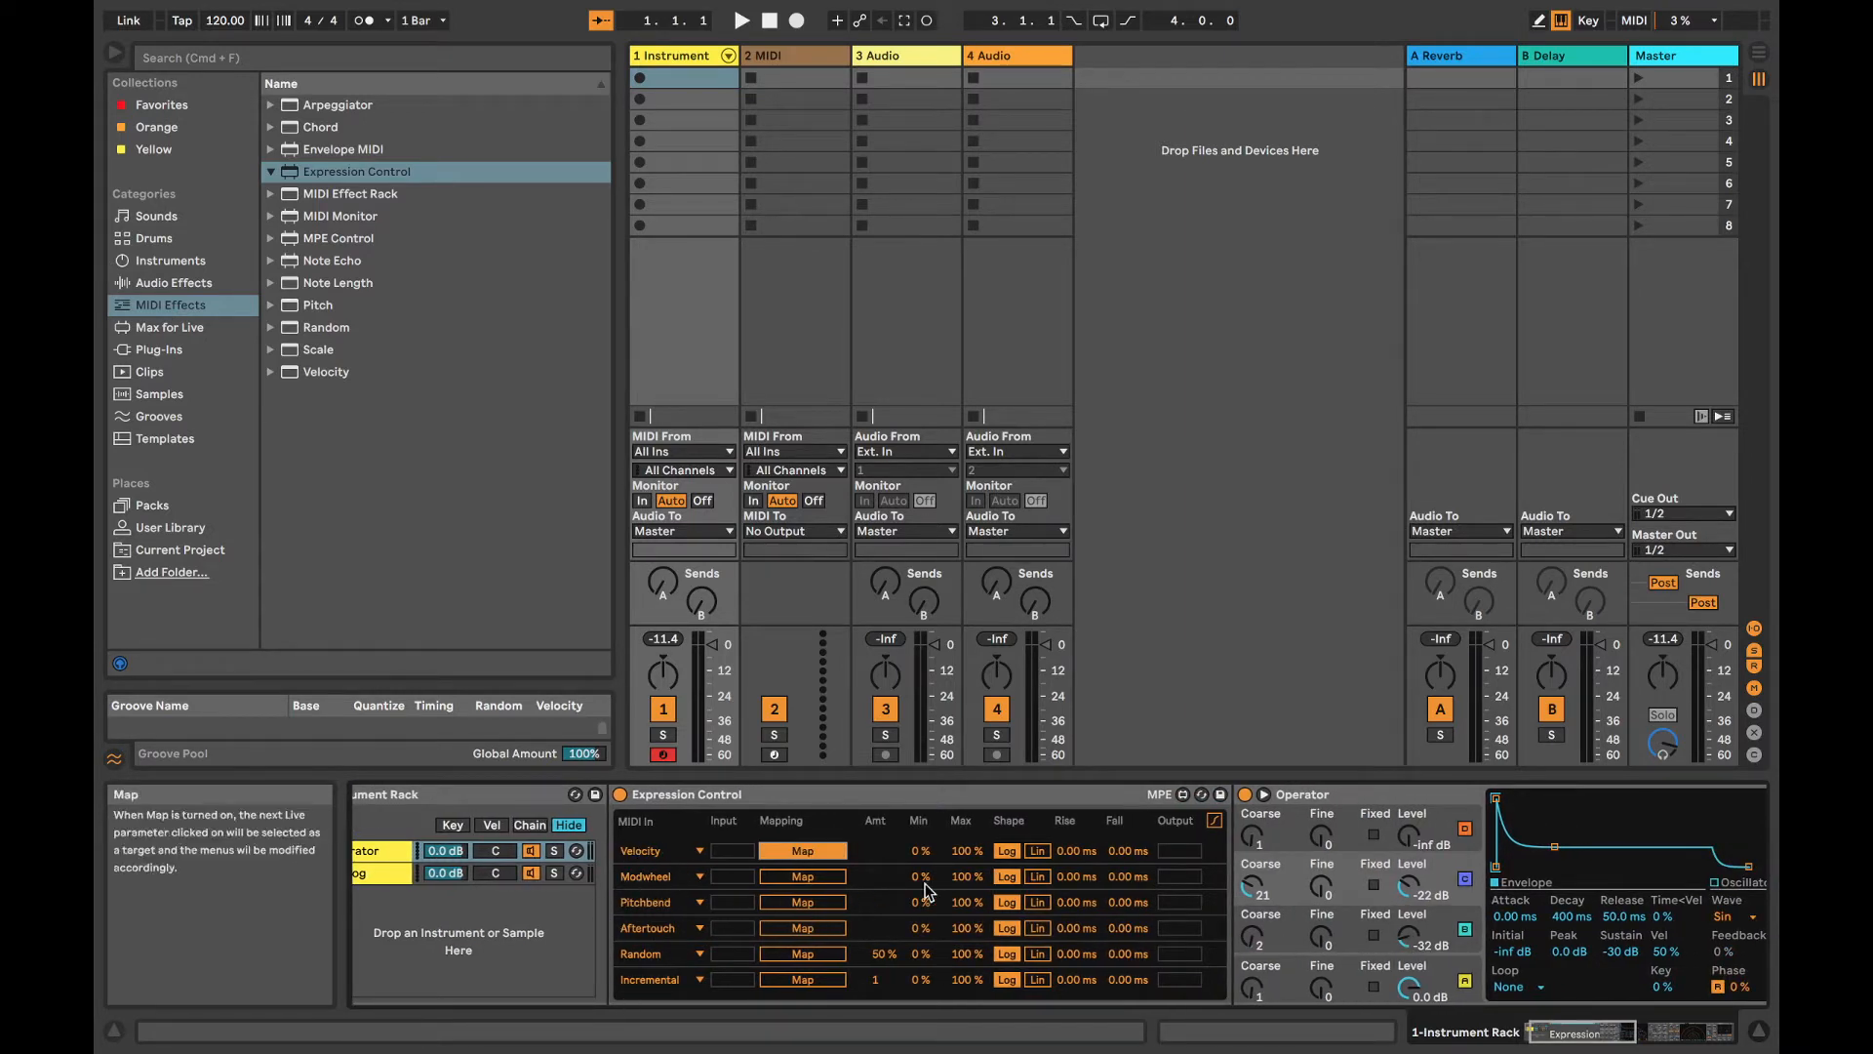
scroll(1309, 890, right, 6)
scroll(1310, 889, right, 12)
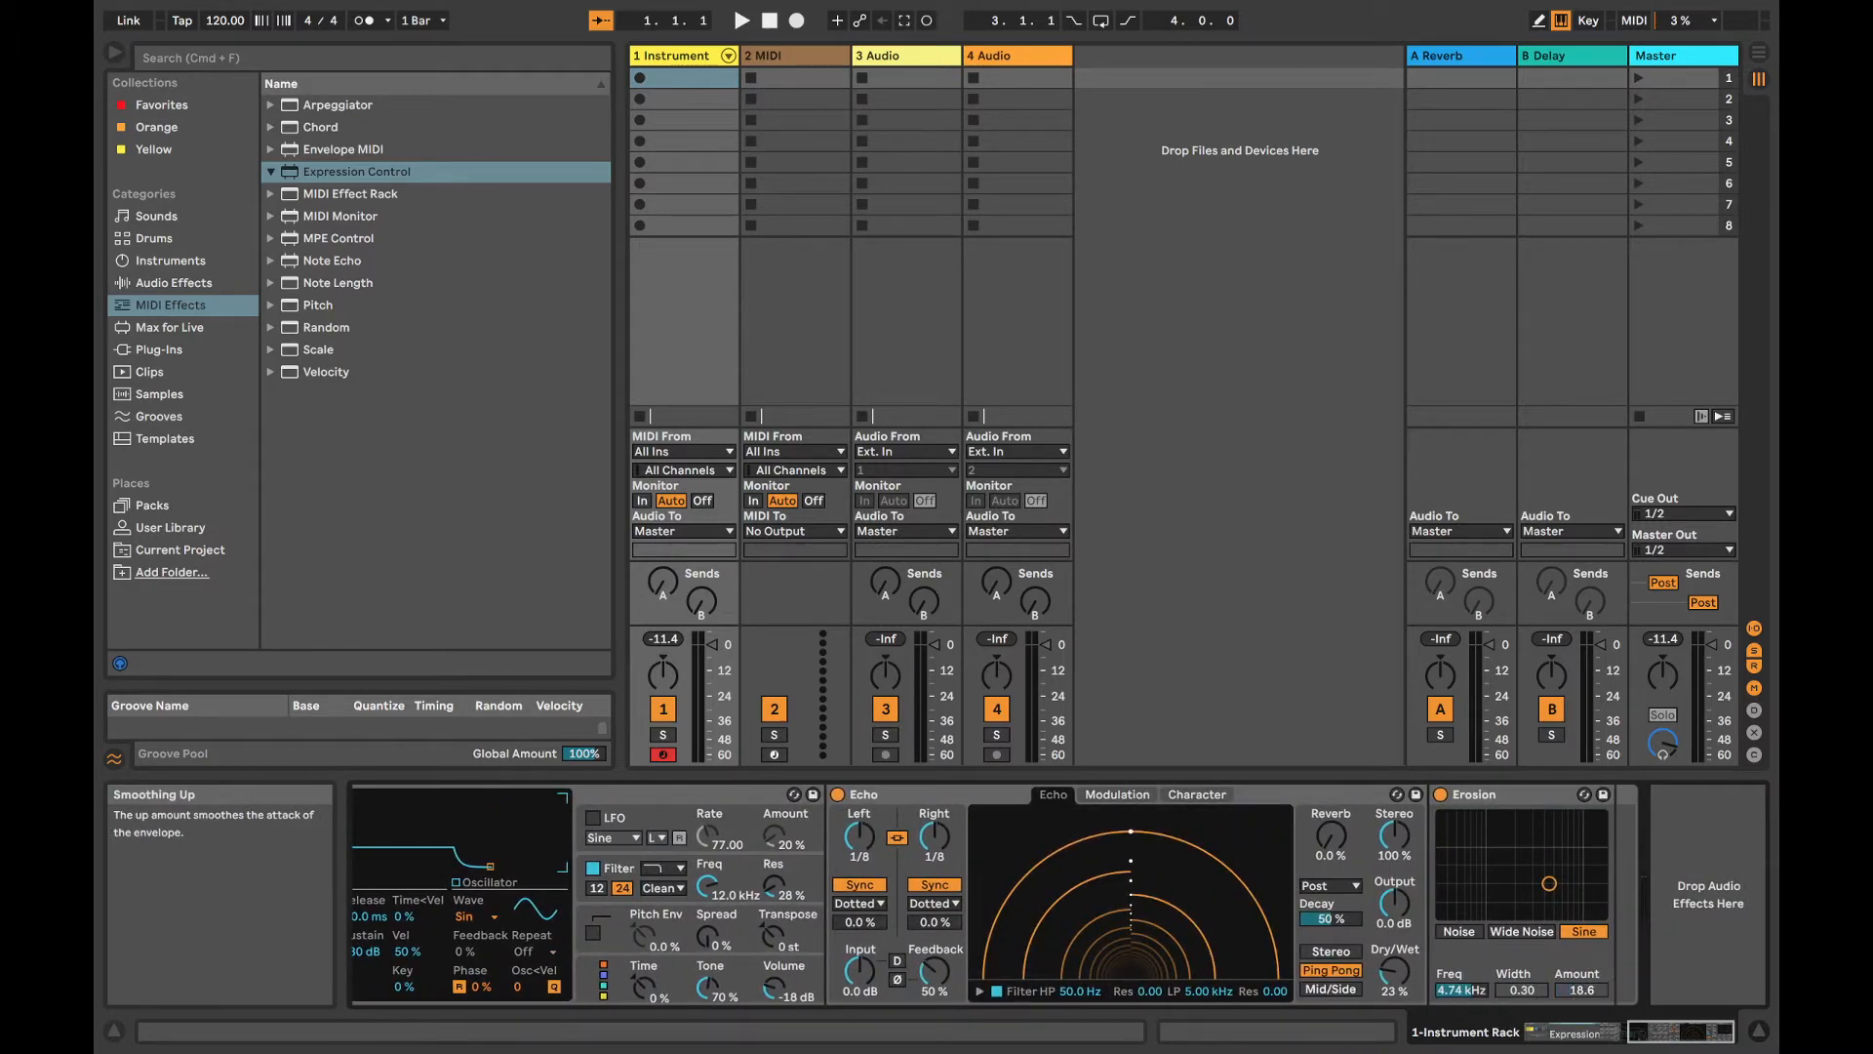
scroll(1209, 923, left, 18)
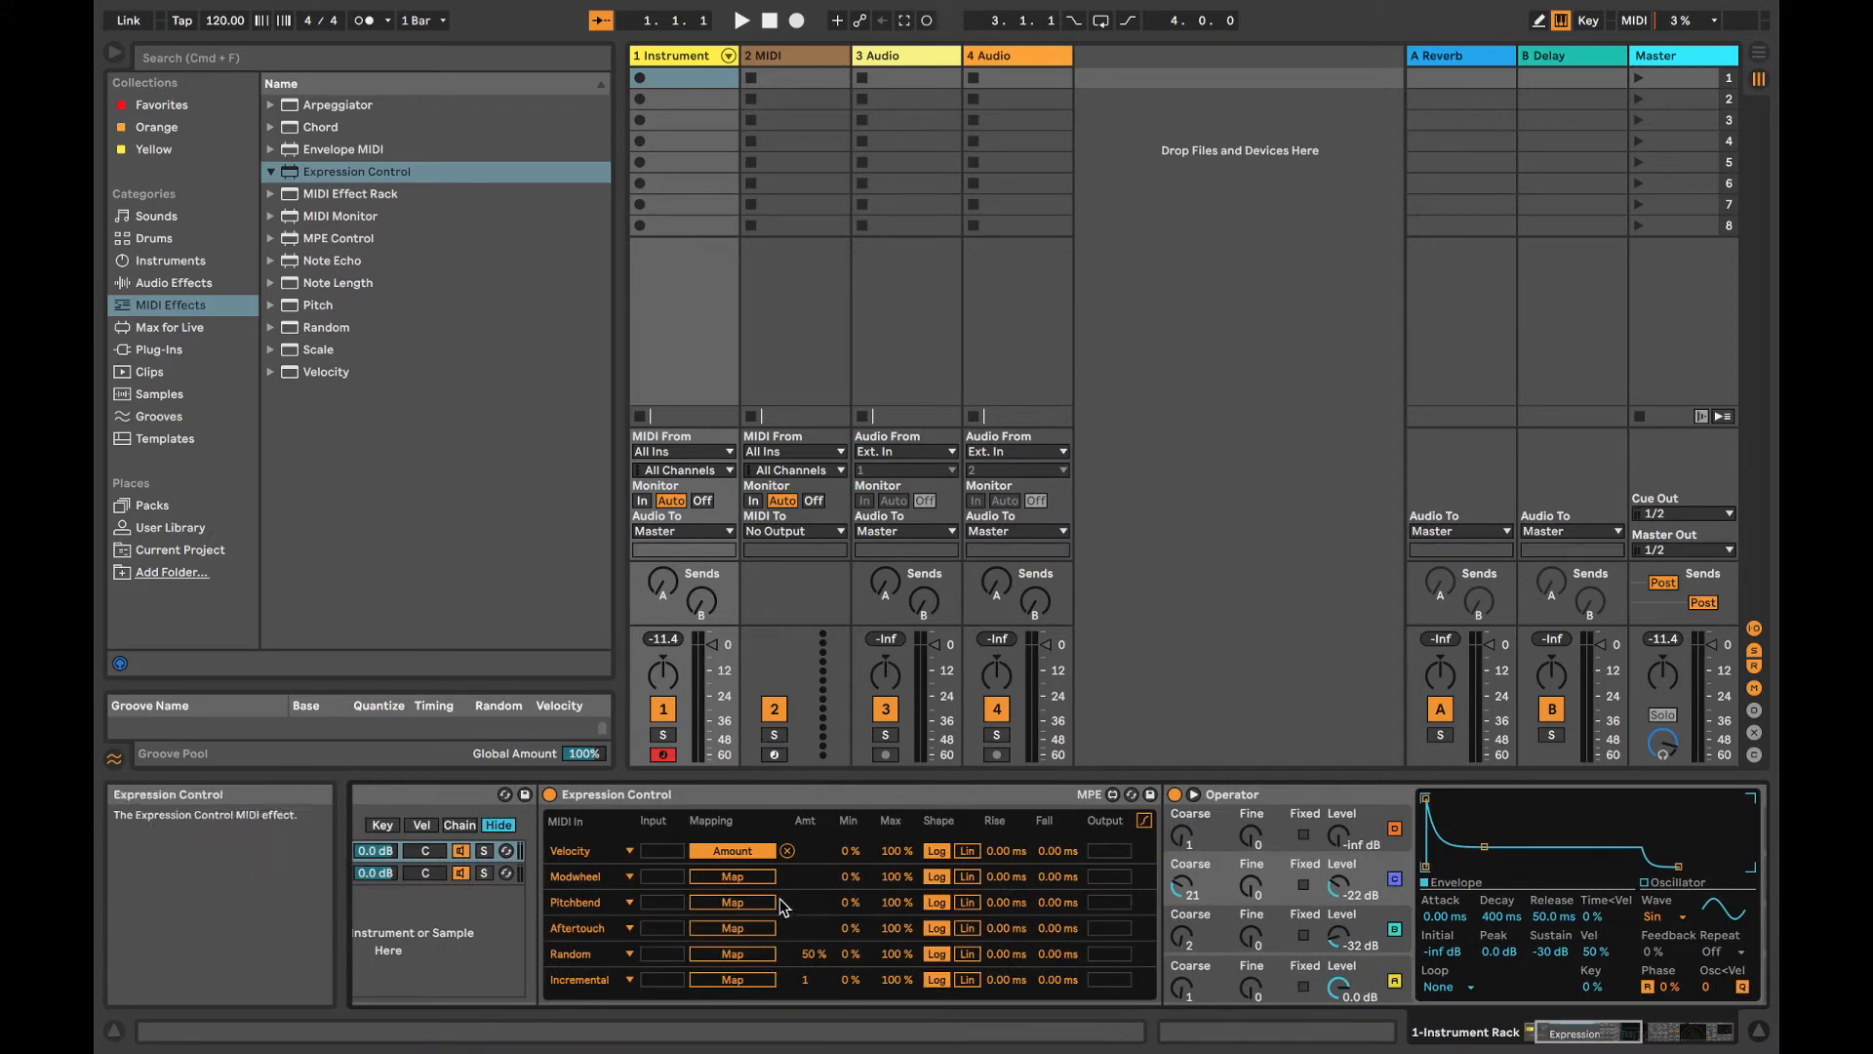
Step: Switch Echo from synced to free time, with a delay time of 159 ms on both channels and 81% feedback
scroll(820, 902, right, 10)
scroll(818, 898, right, 10)
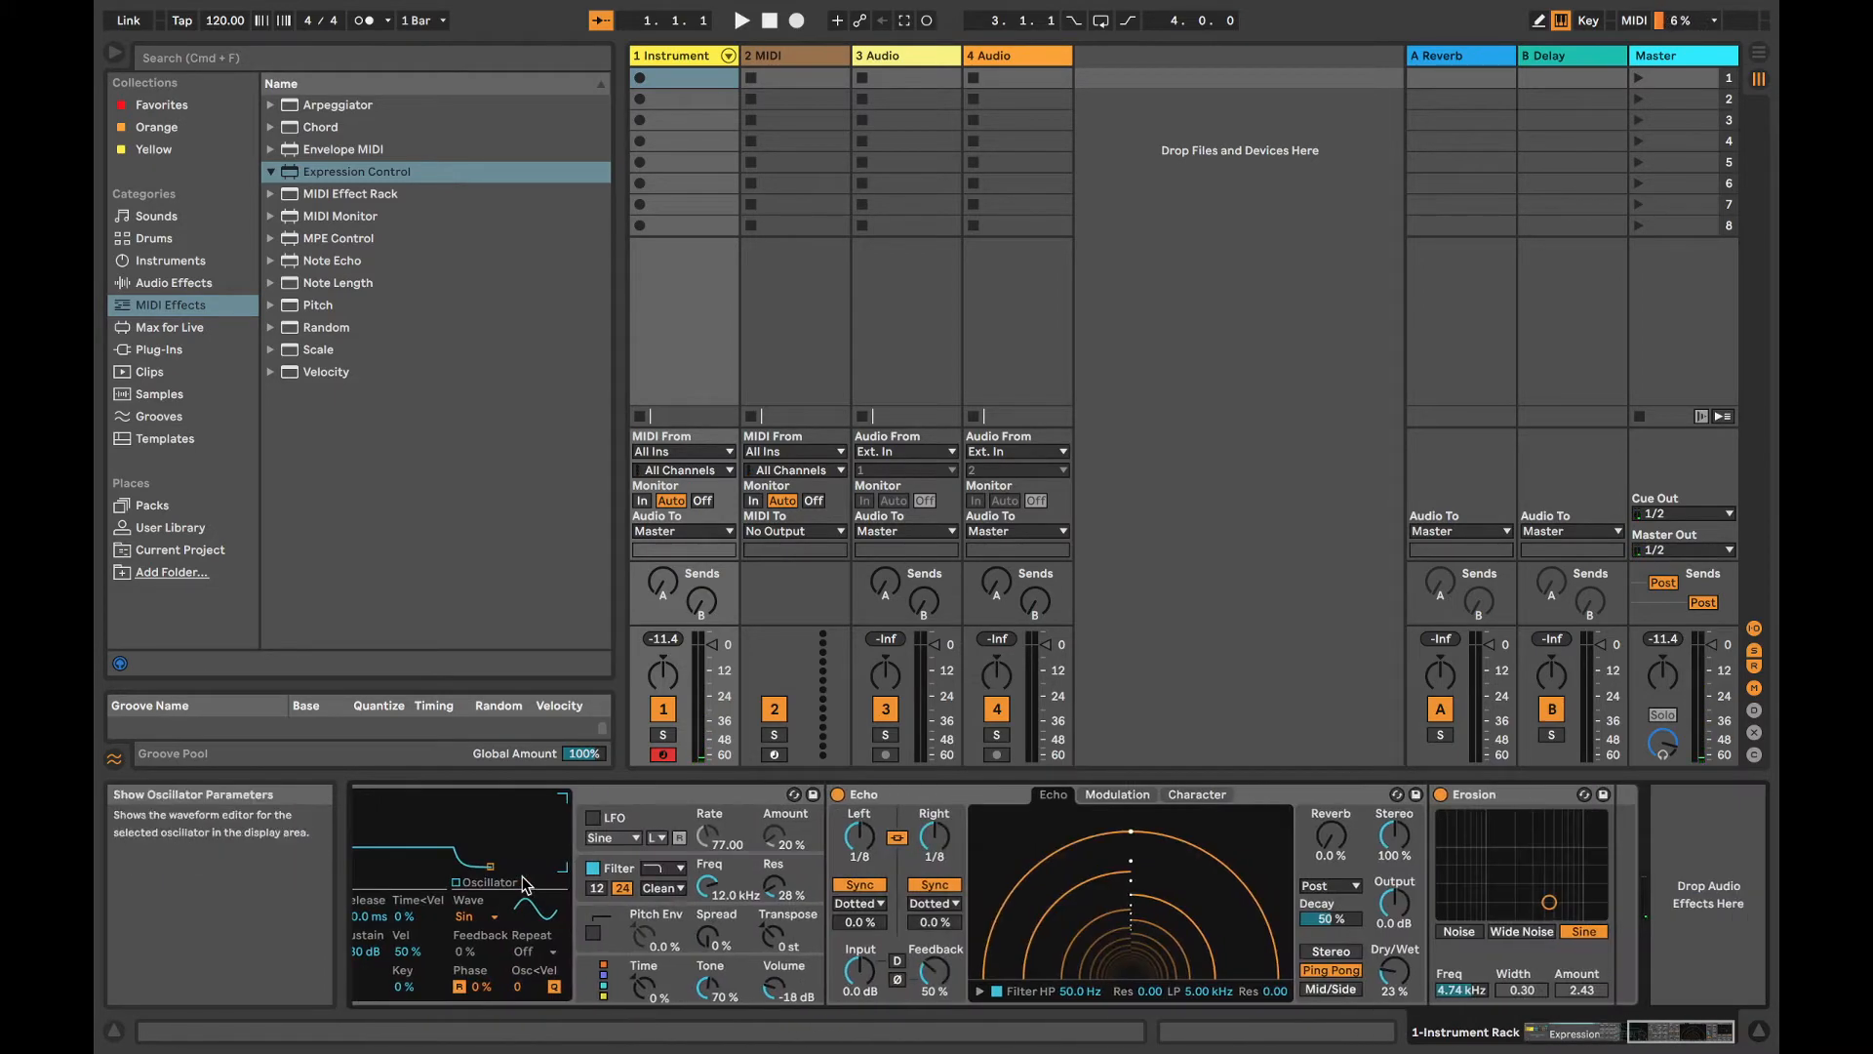
click(934, 883)
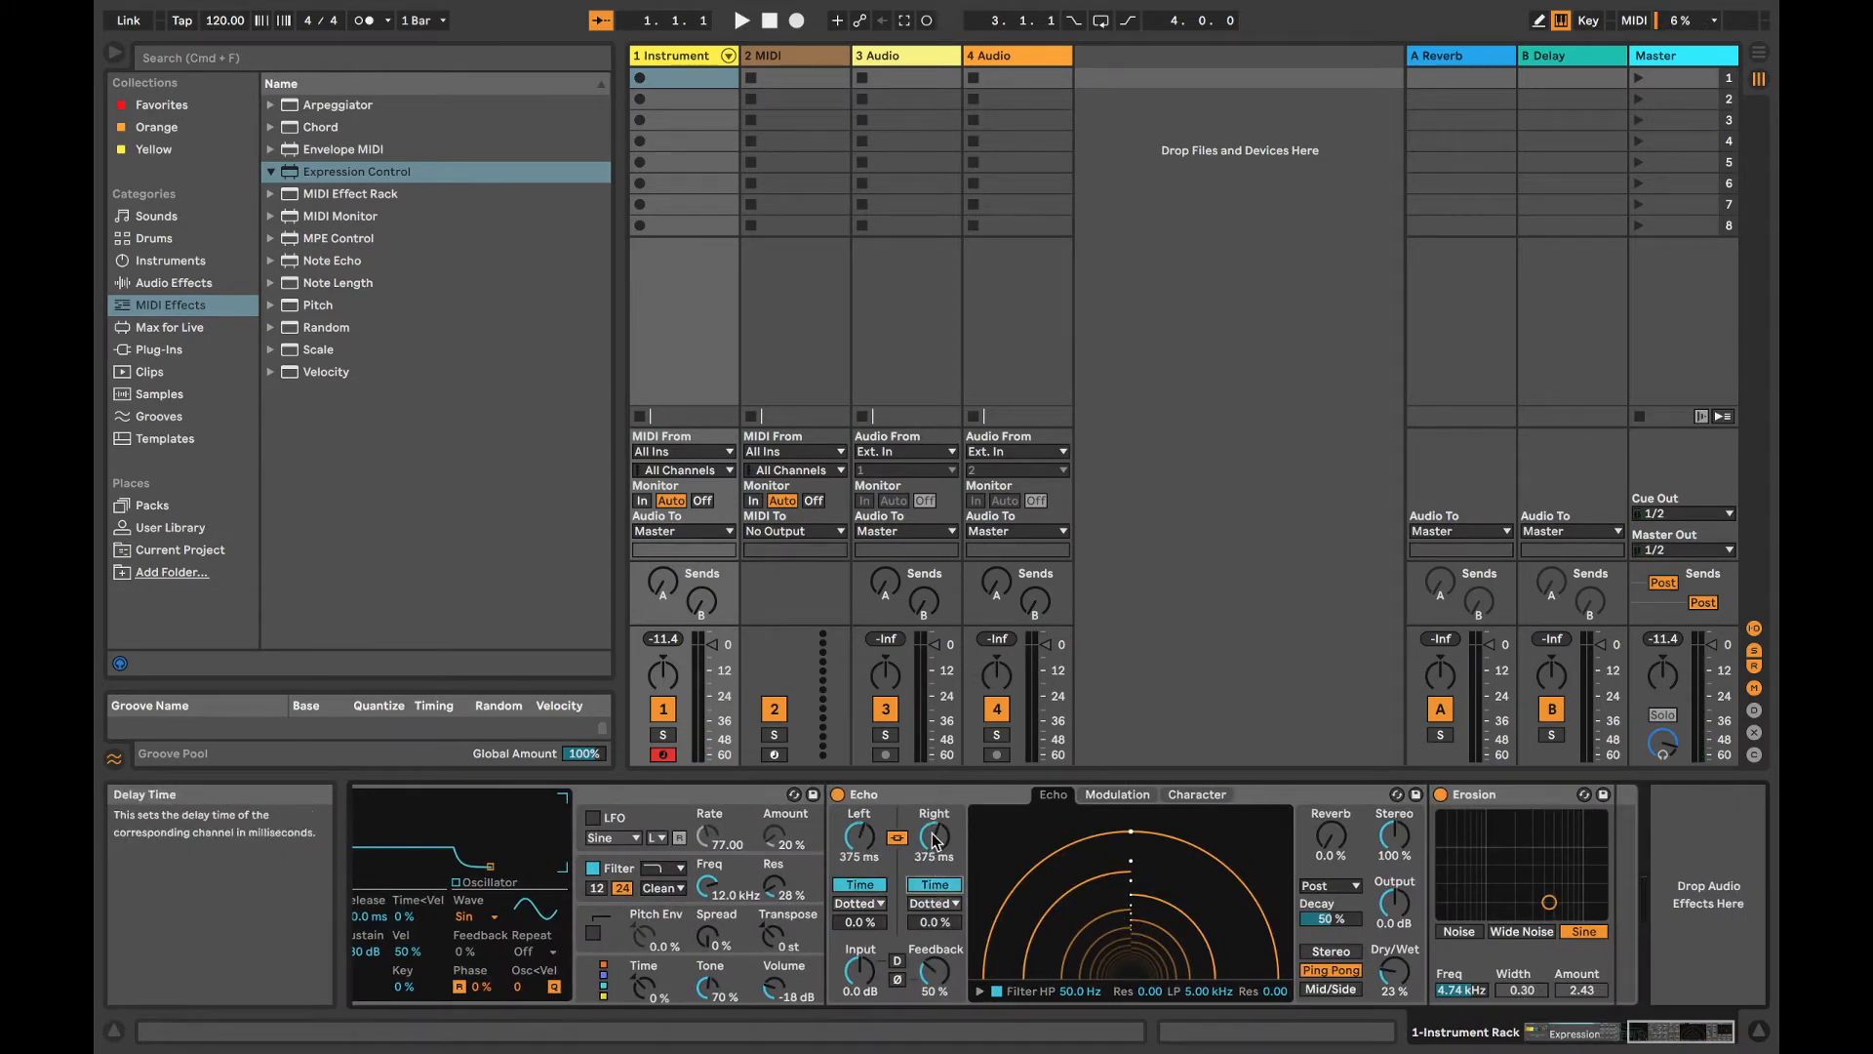
drag(934, 839, 935, 839)
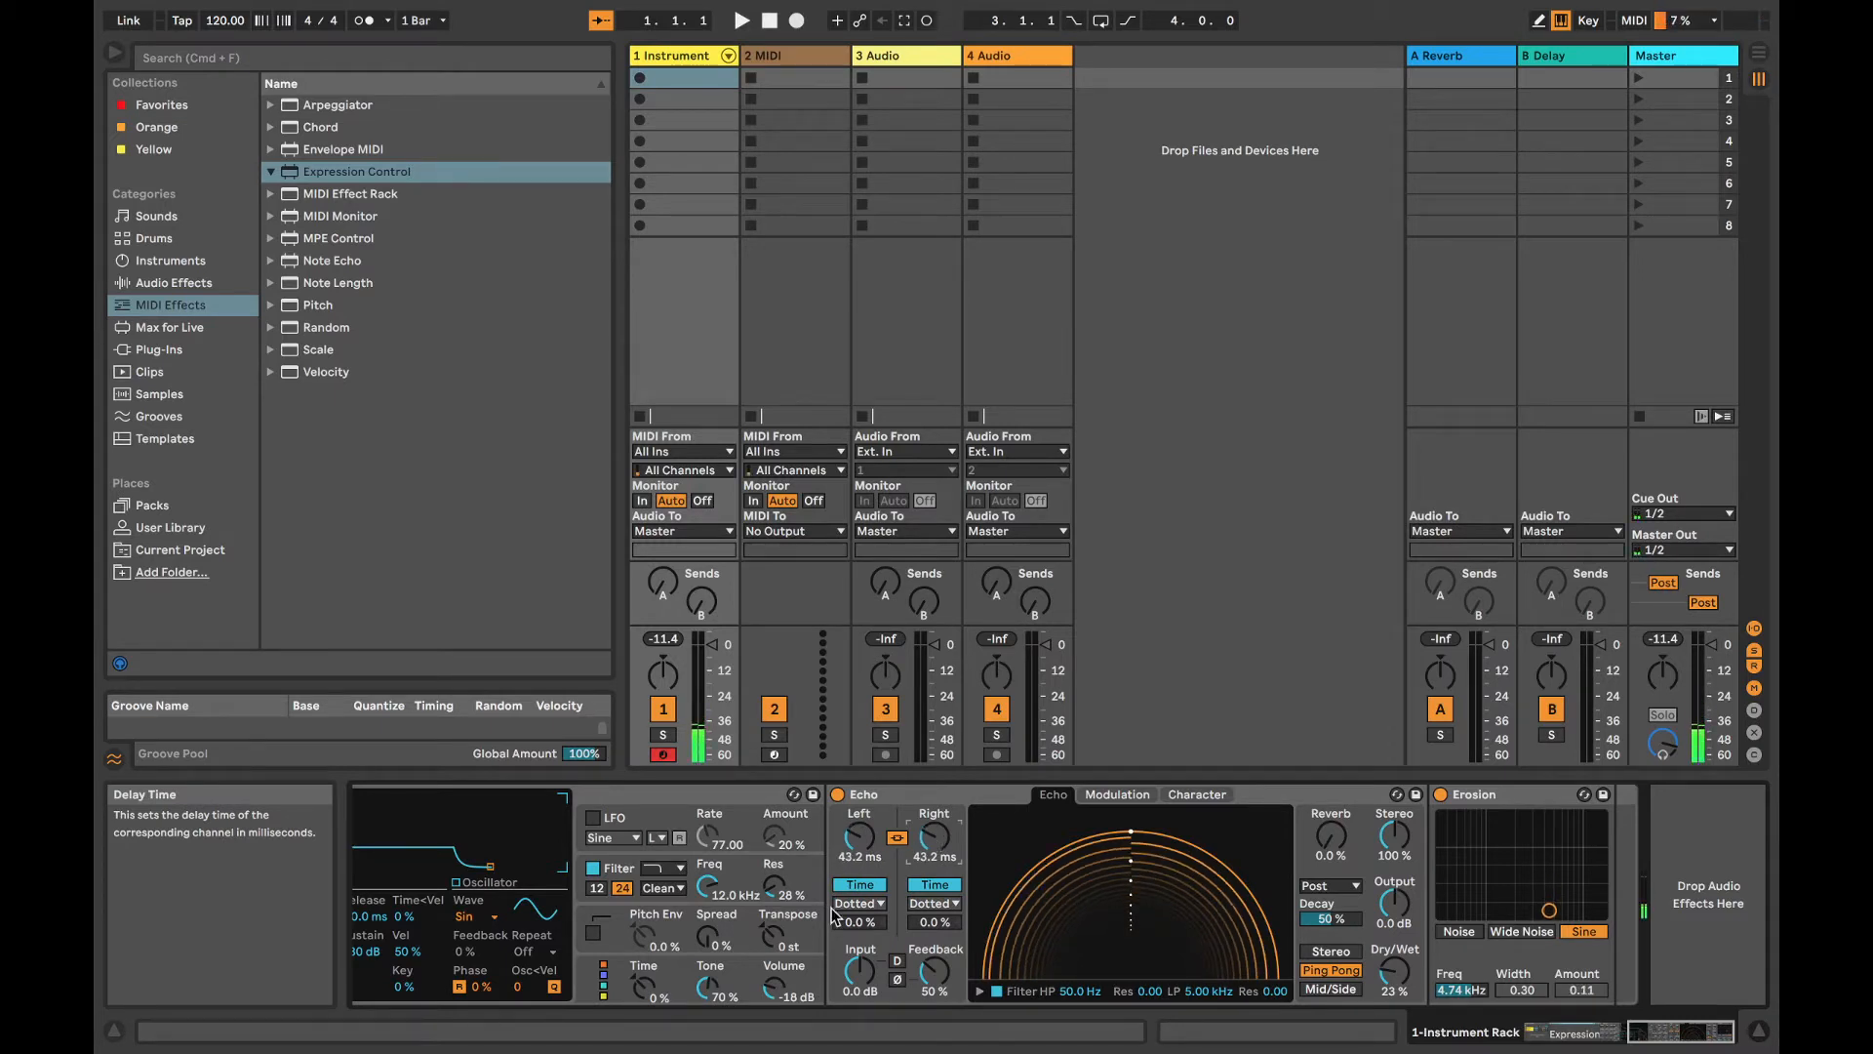
drag(934, 971, 933, 925)
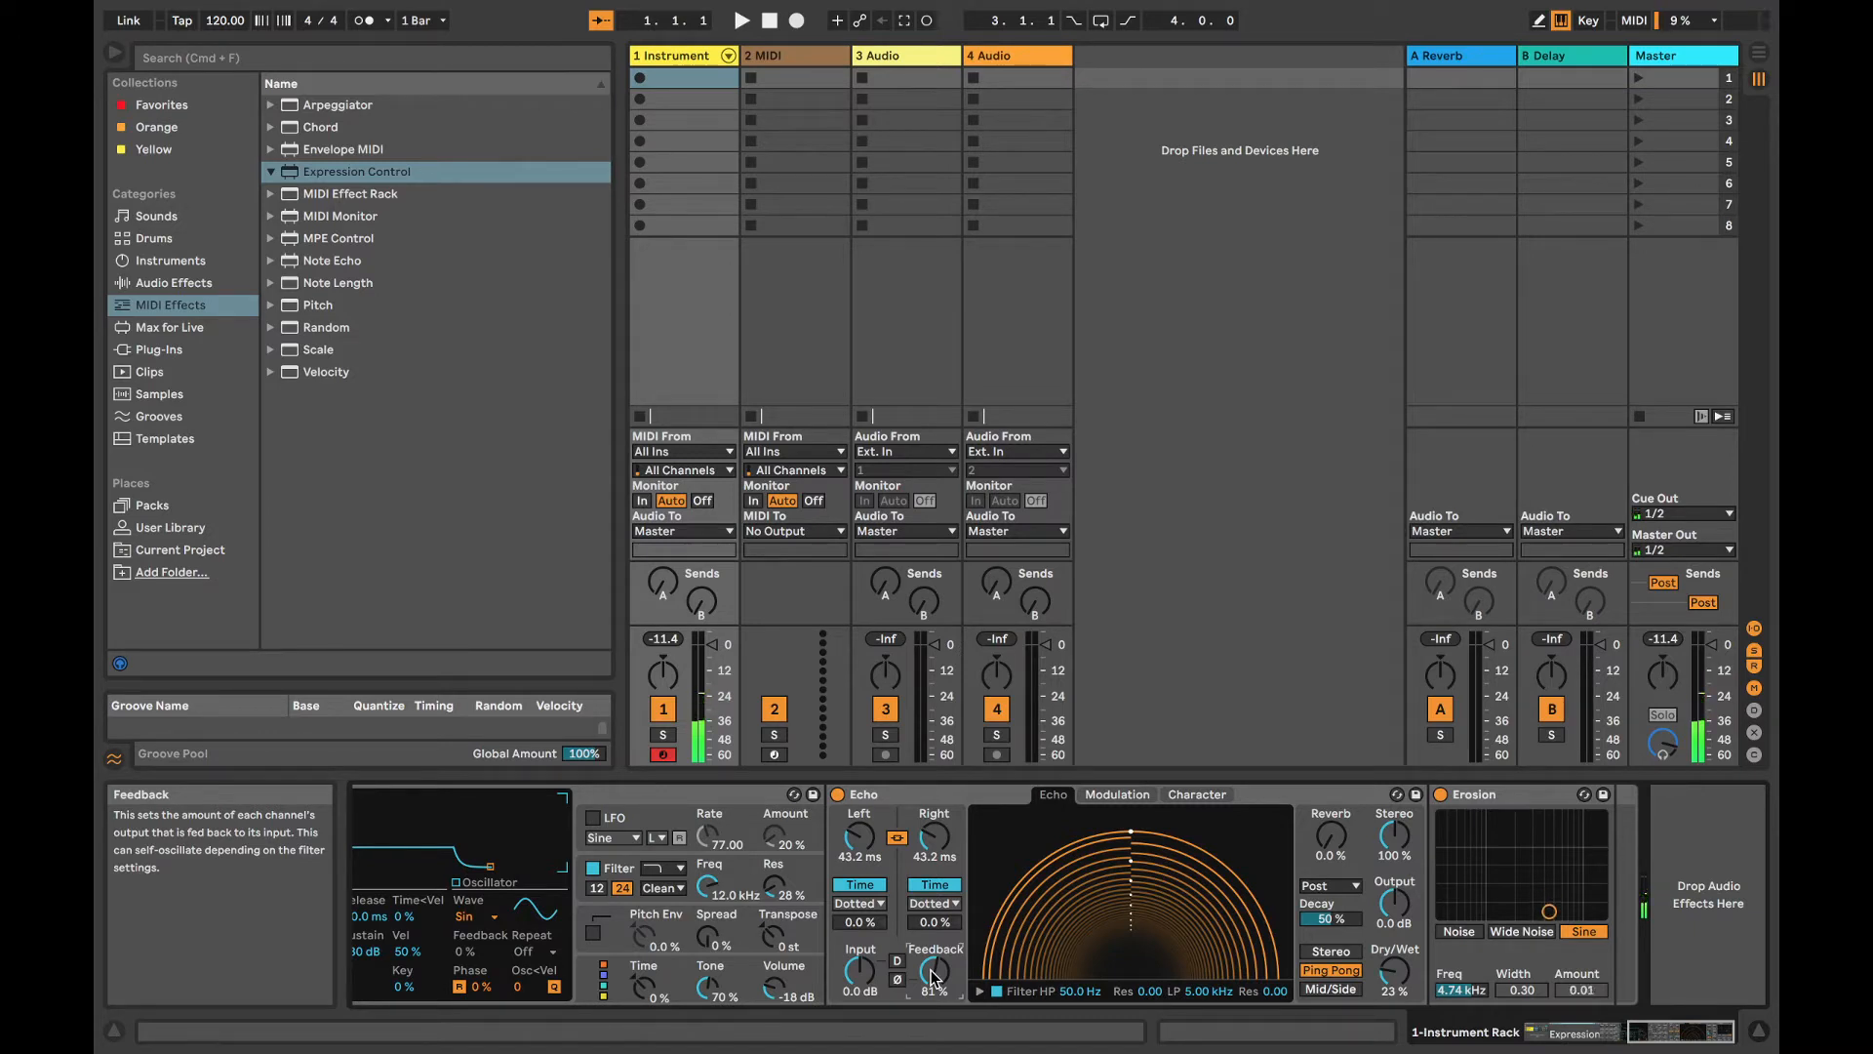
drag(917, 866, 917, 817)
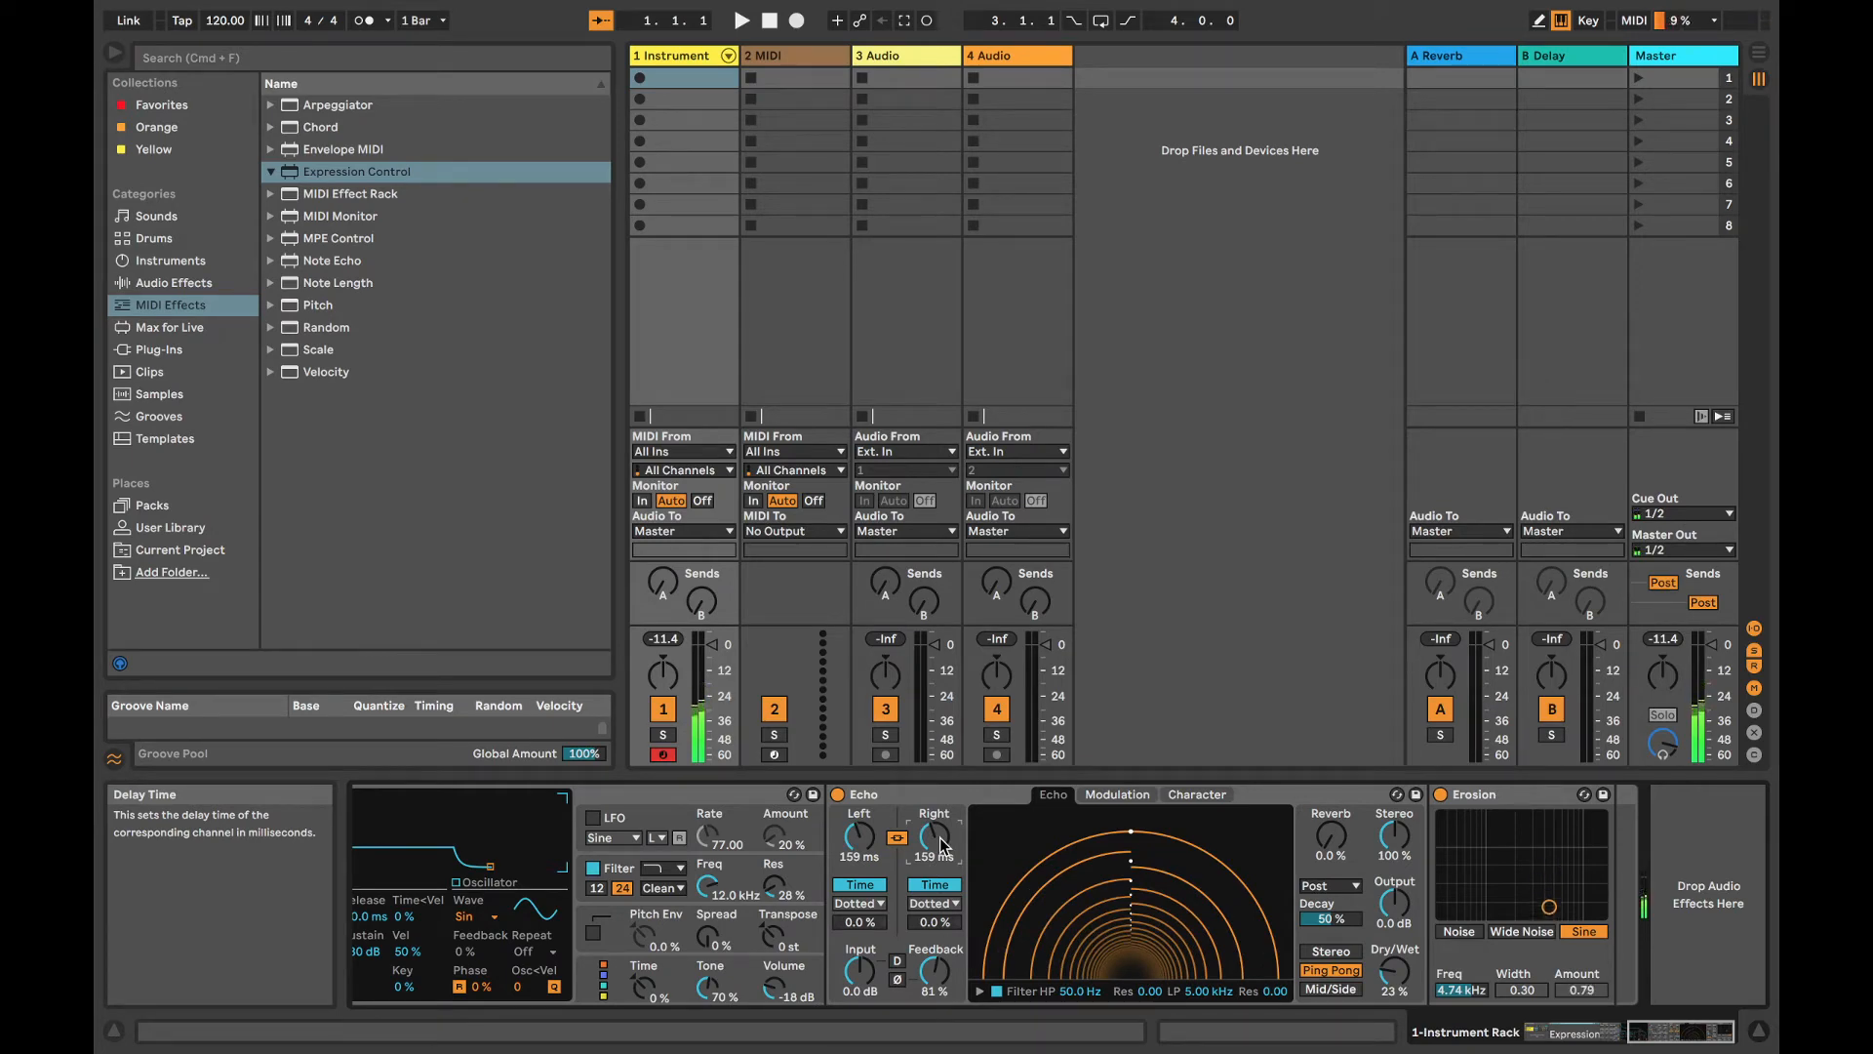
Step: Save the Instrument Rack as a preset in the User Library's Lead folder, under Presets, Instruments, The Fellow Passenger
scroll(544, 893, left, 12)
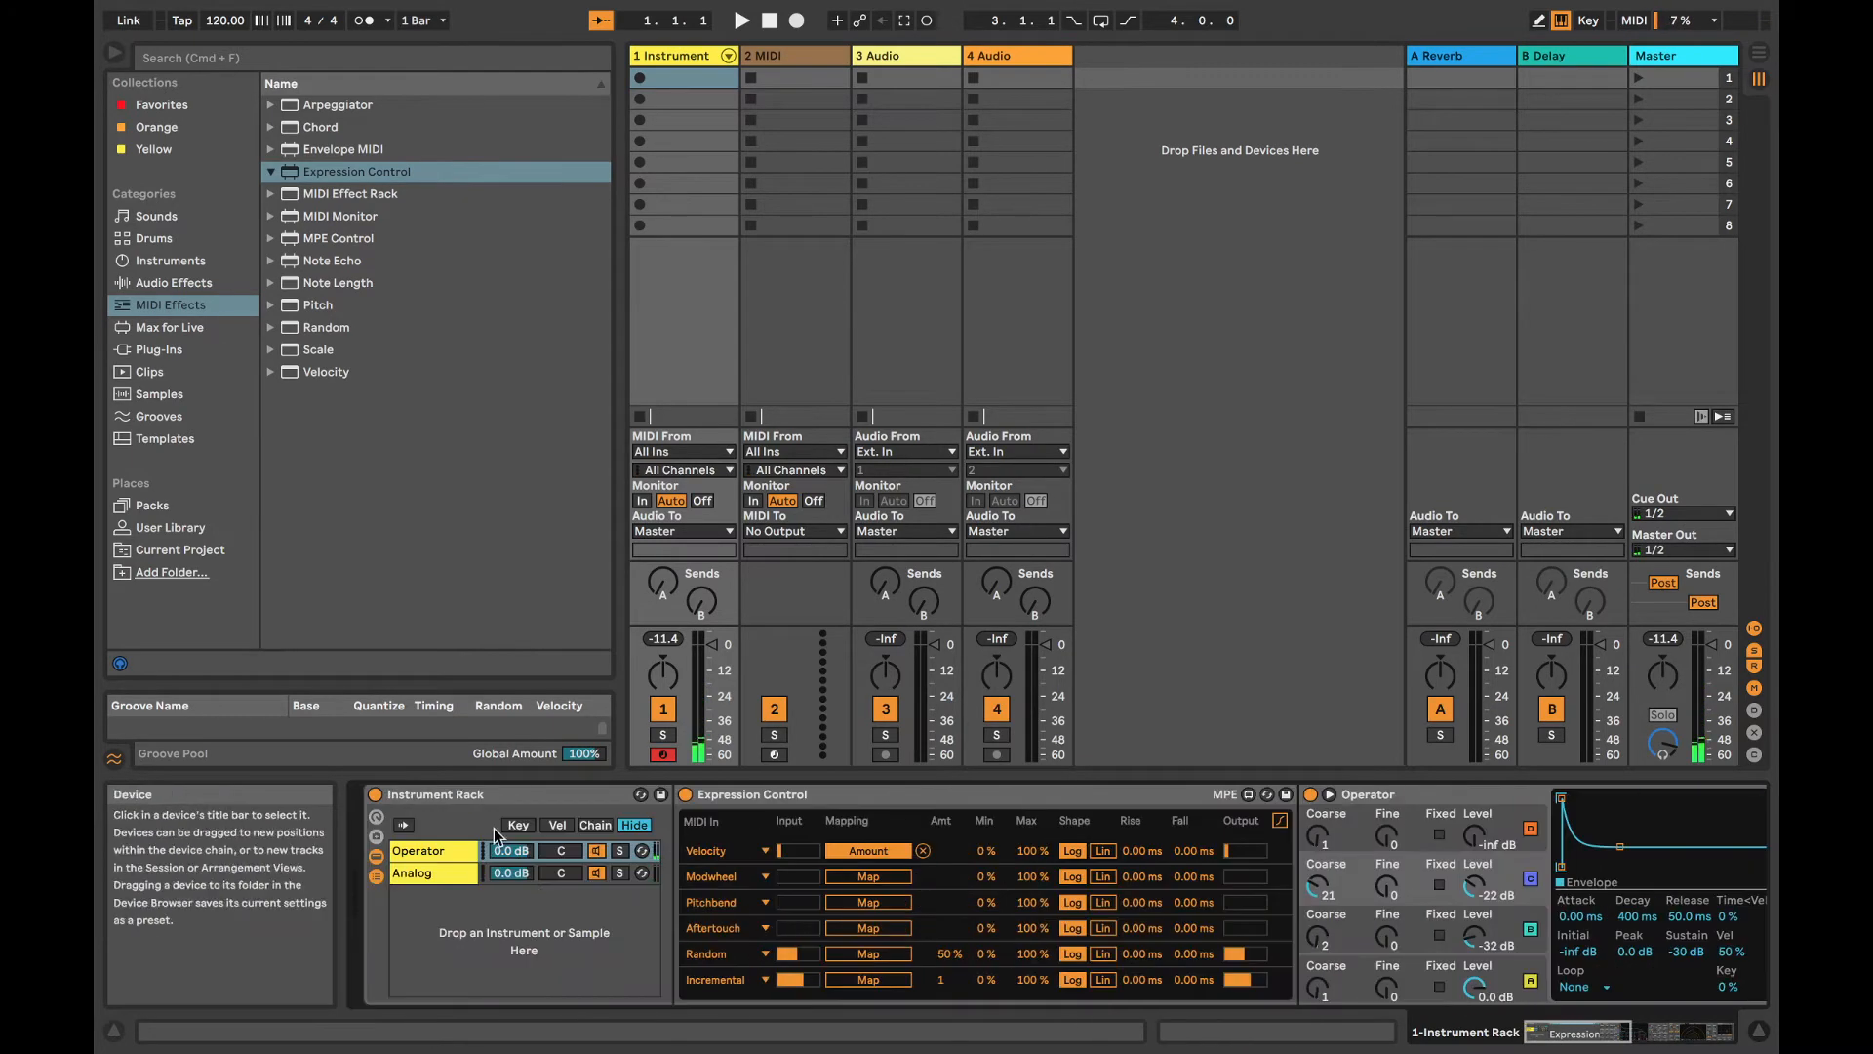
click(195, 527)
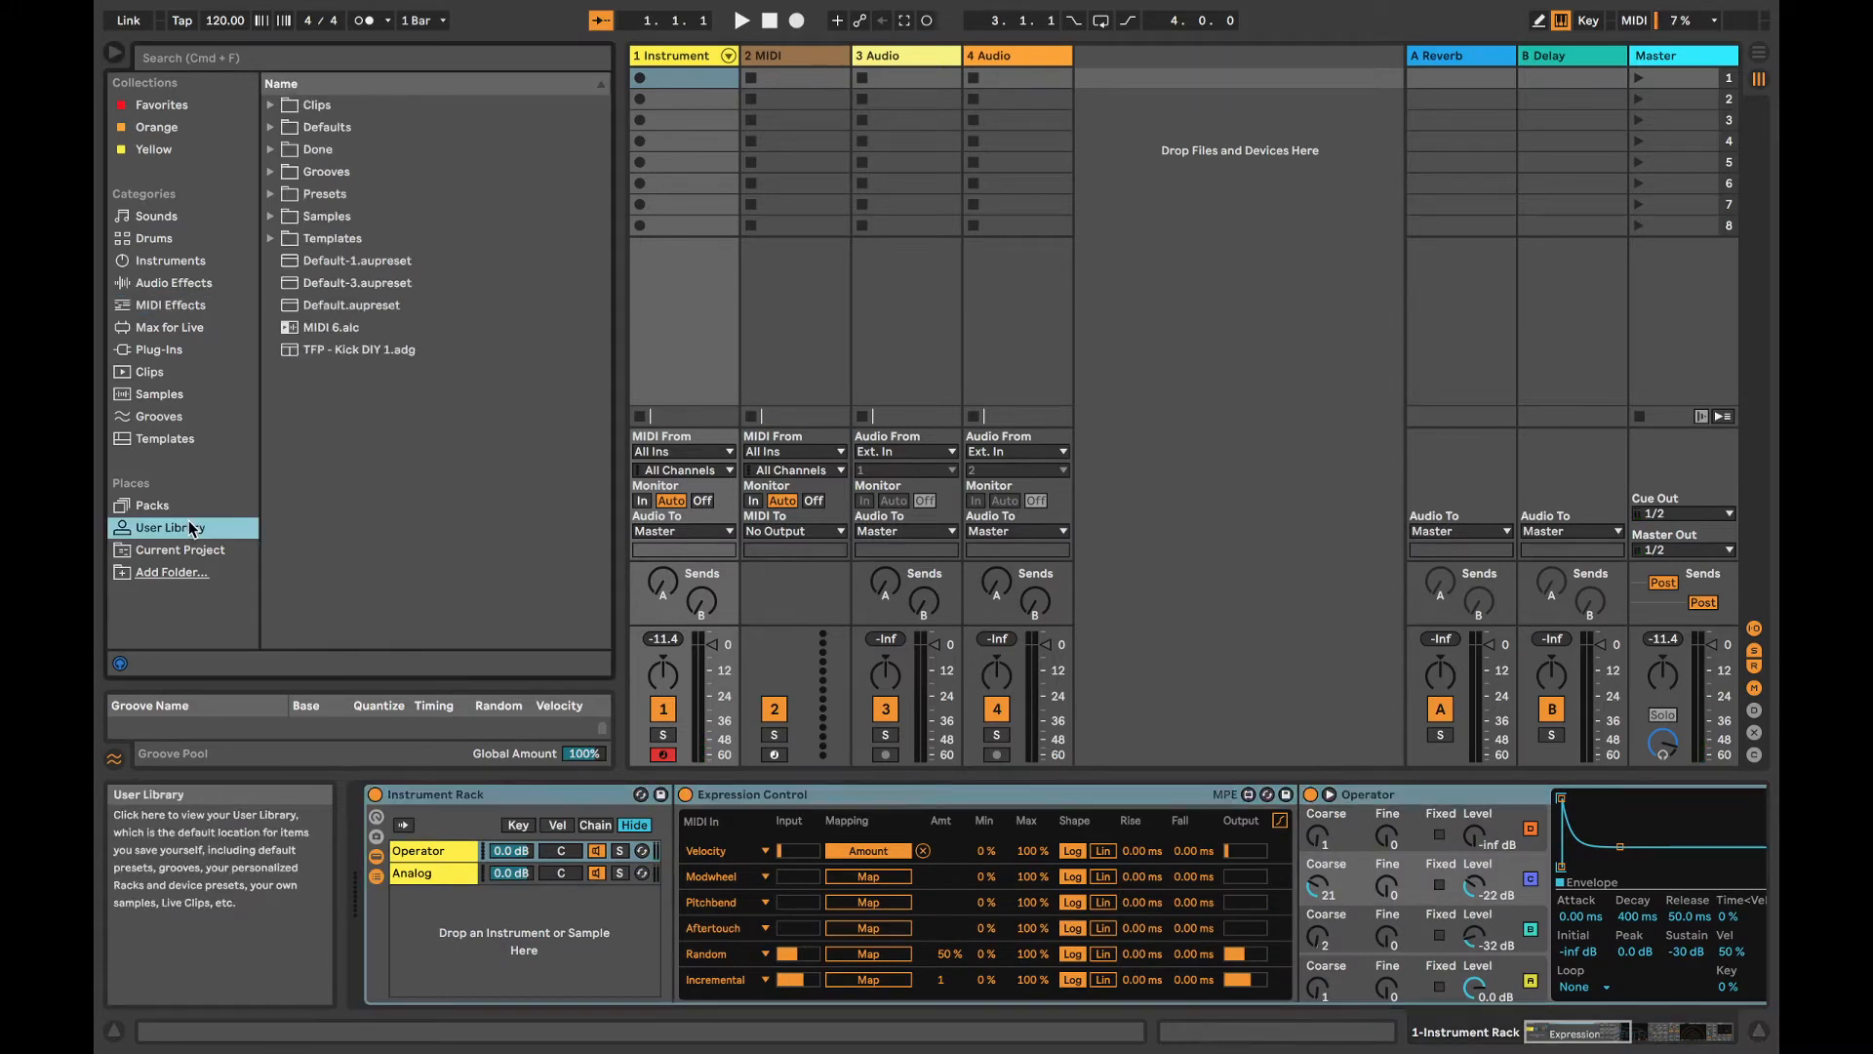
click(271, 195)
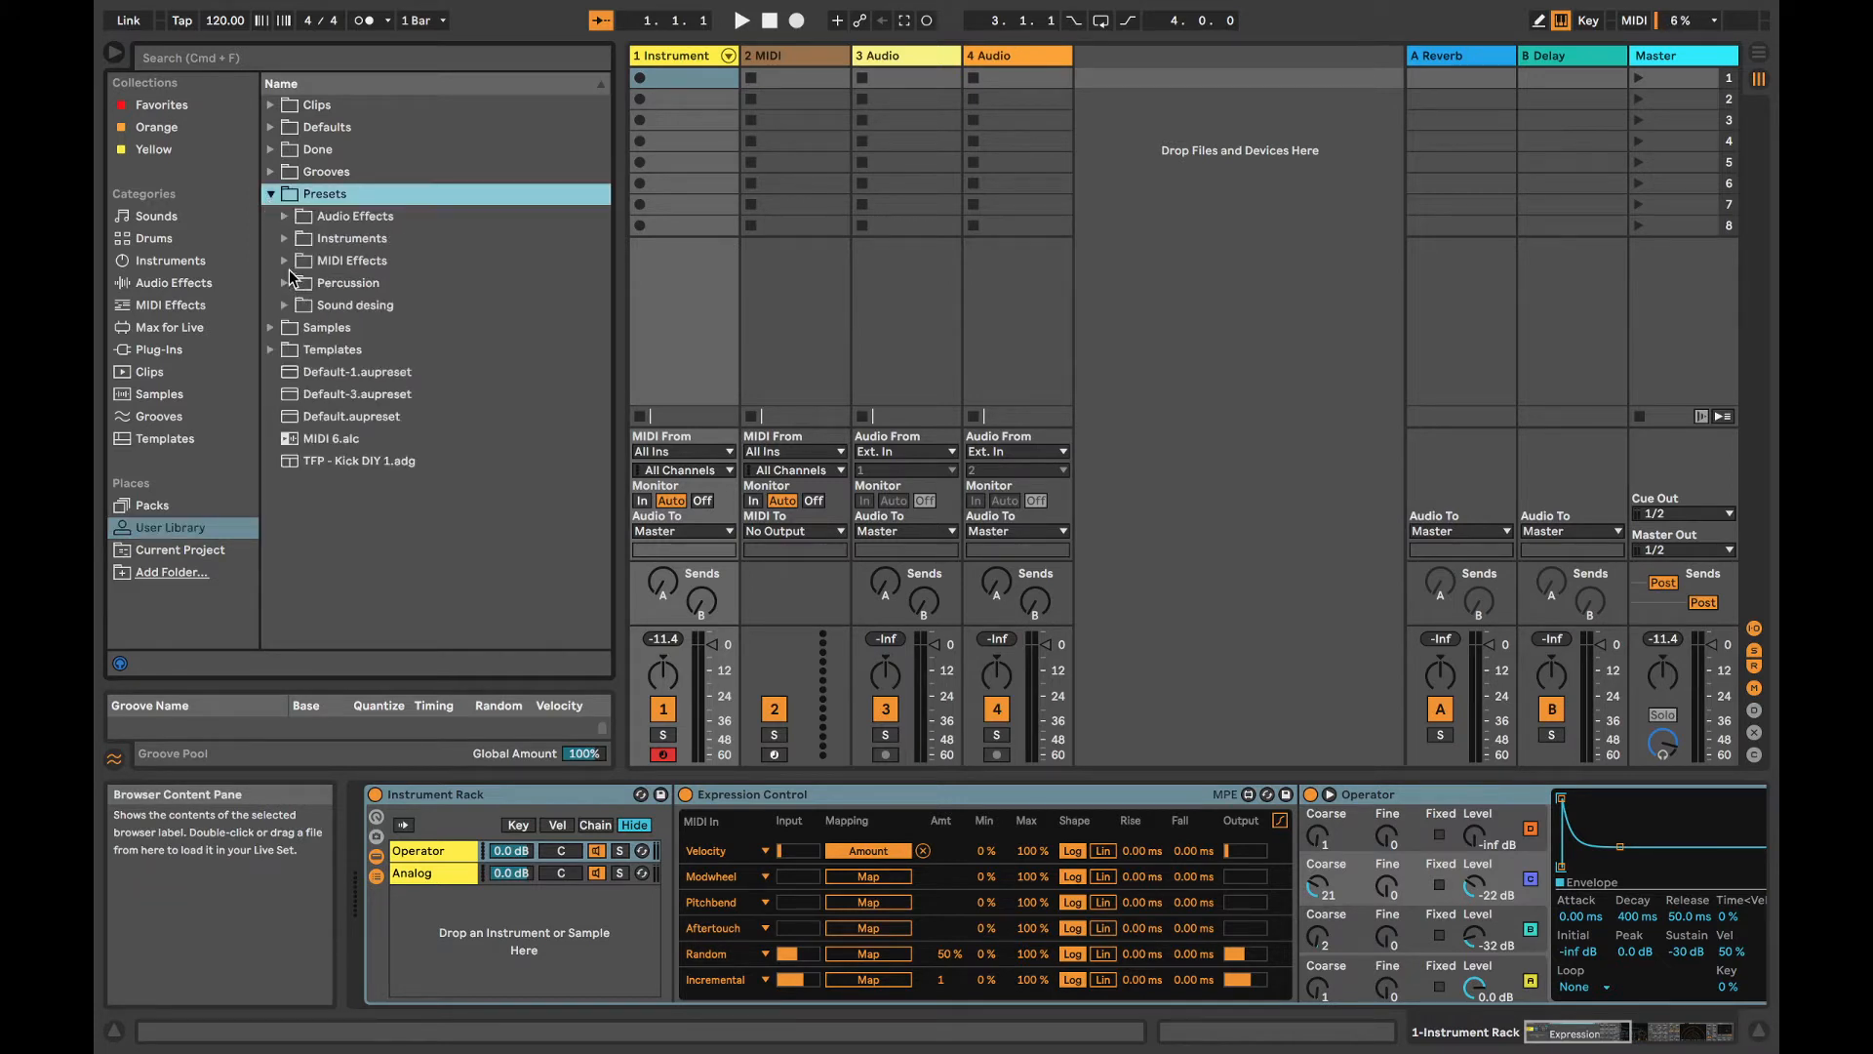
click(284, 238)
click(297, 526)
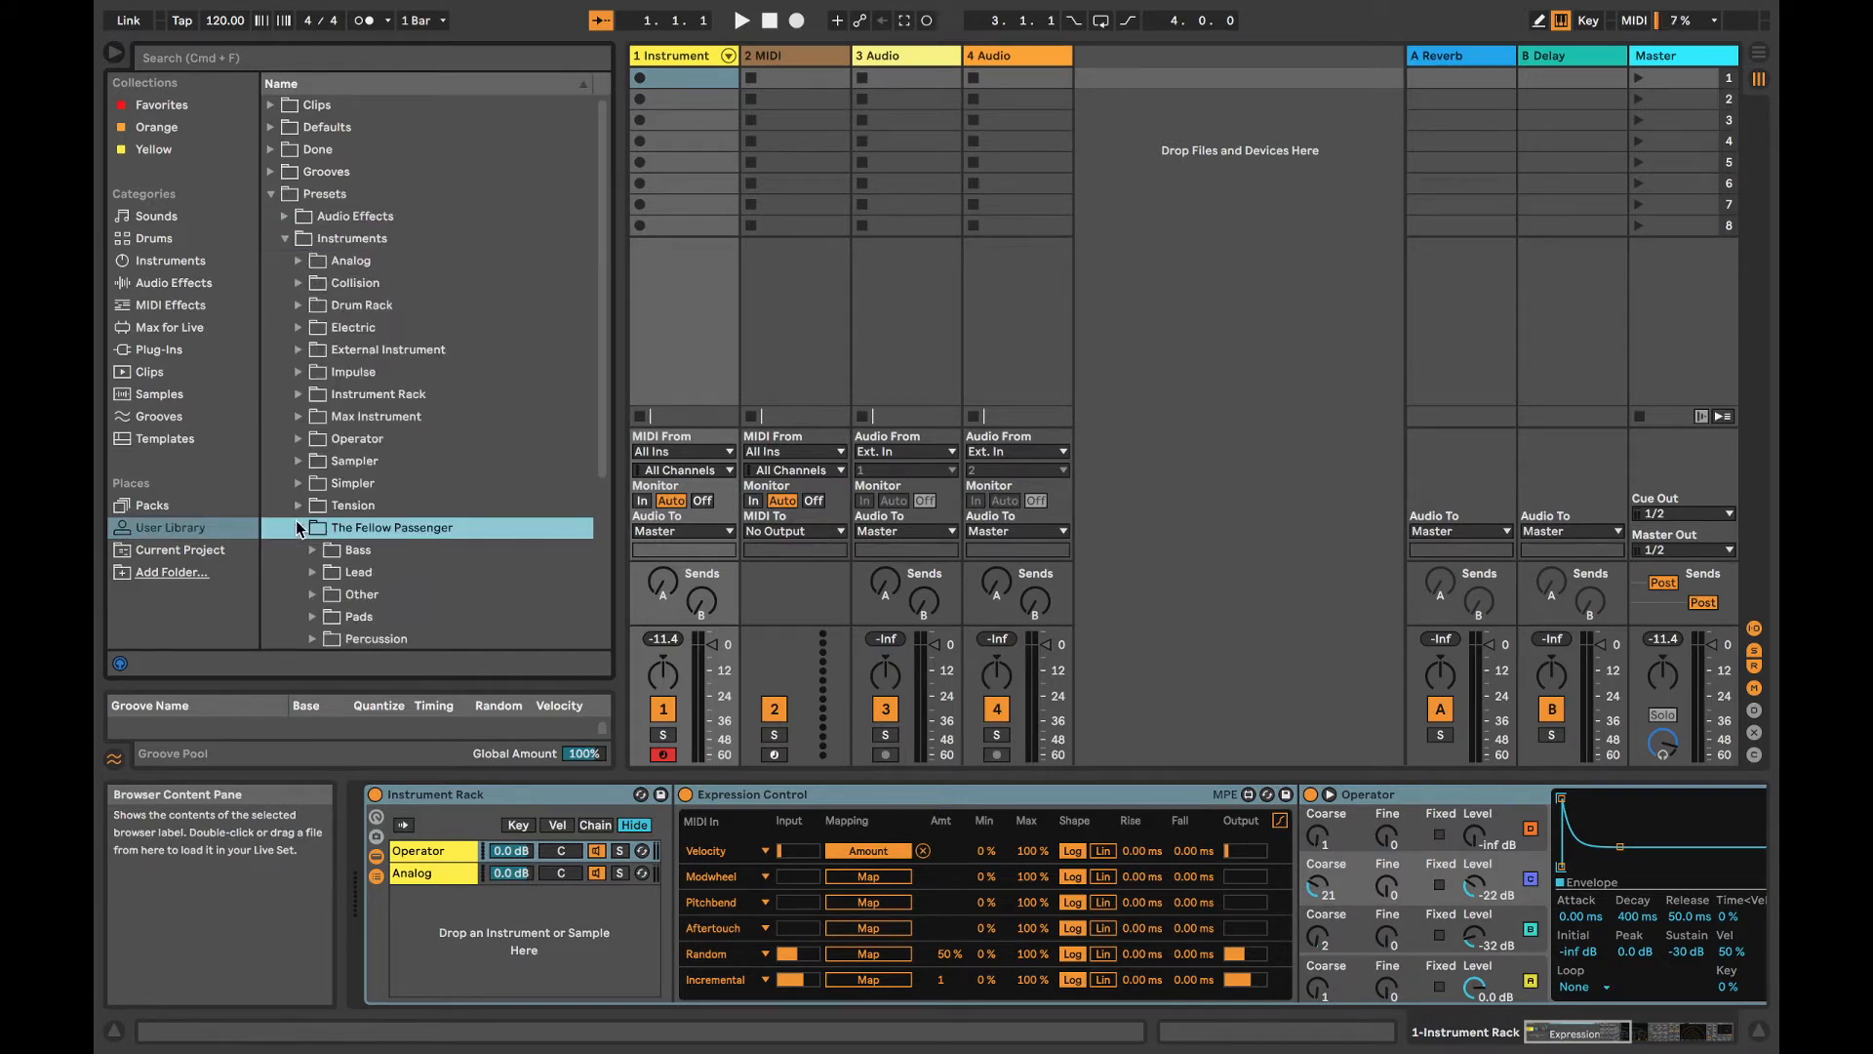
scroll(412, 543, down, 3)
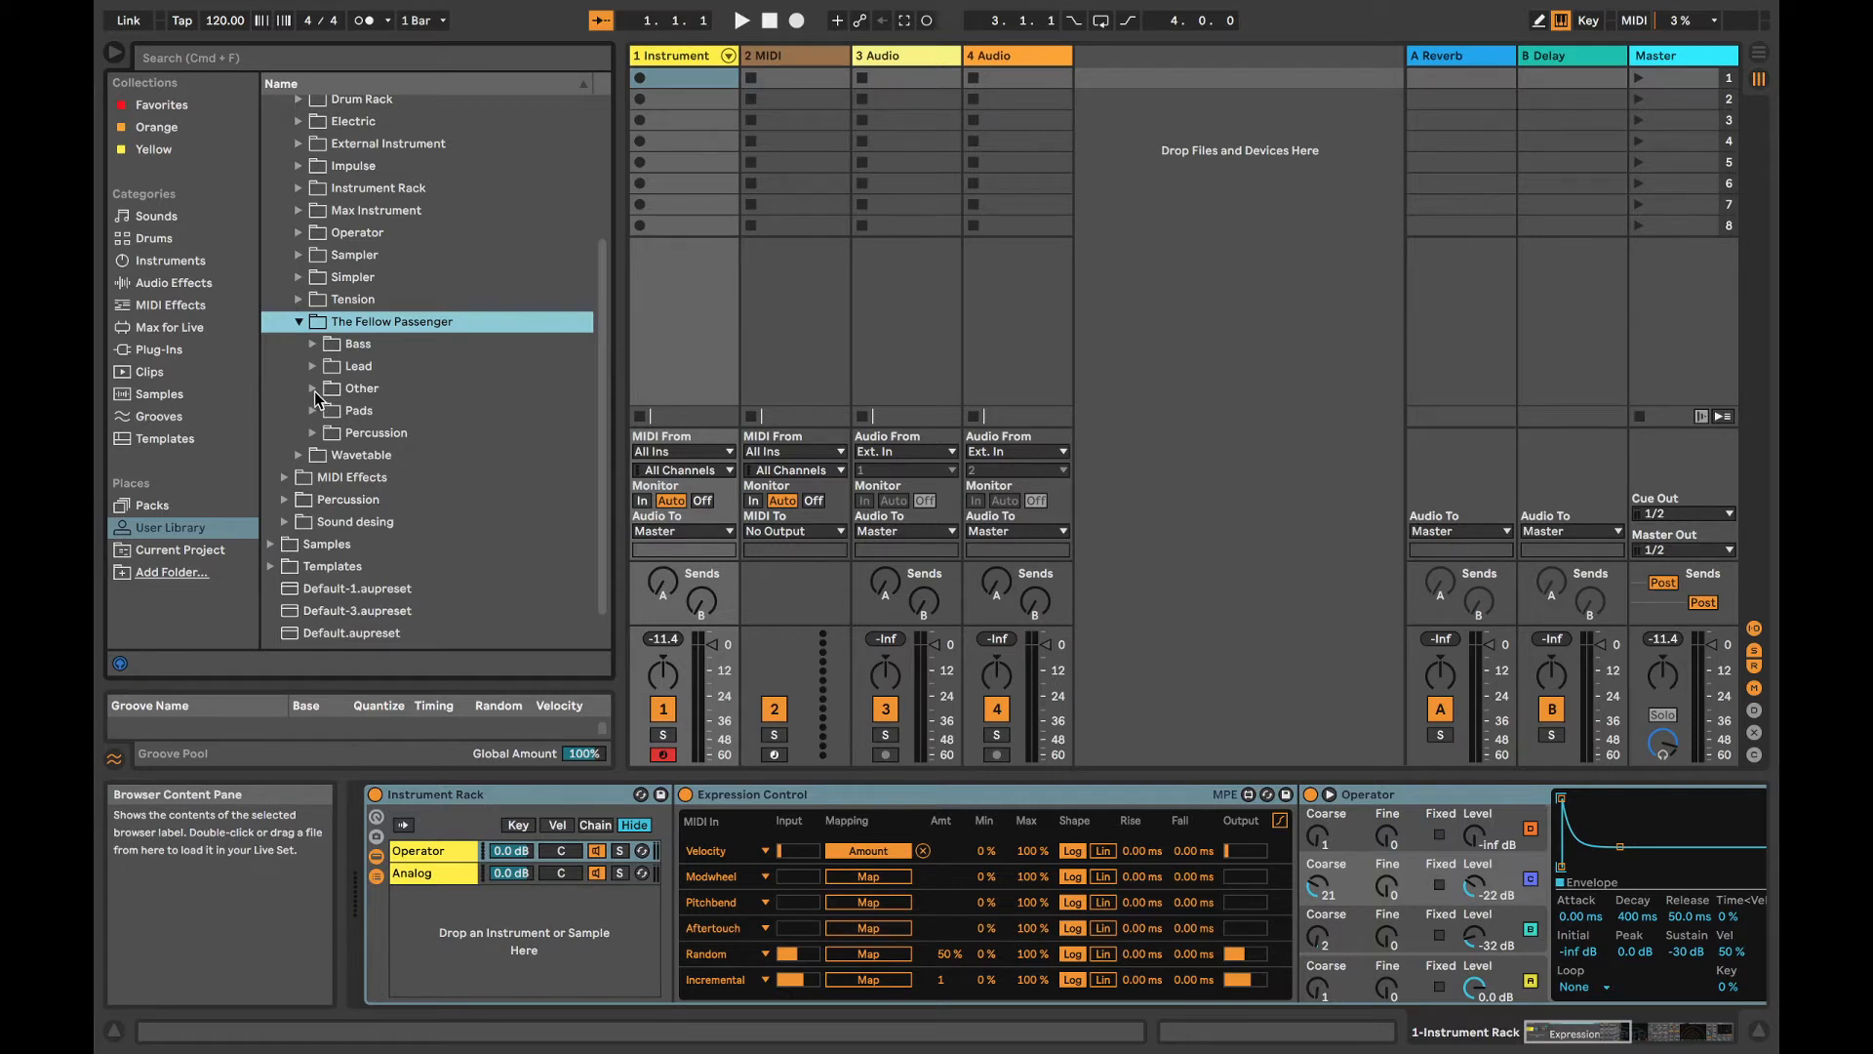
click(313, 408)
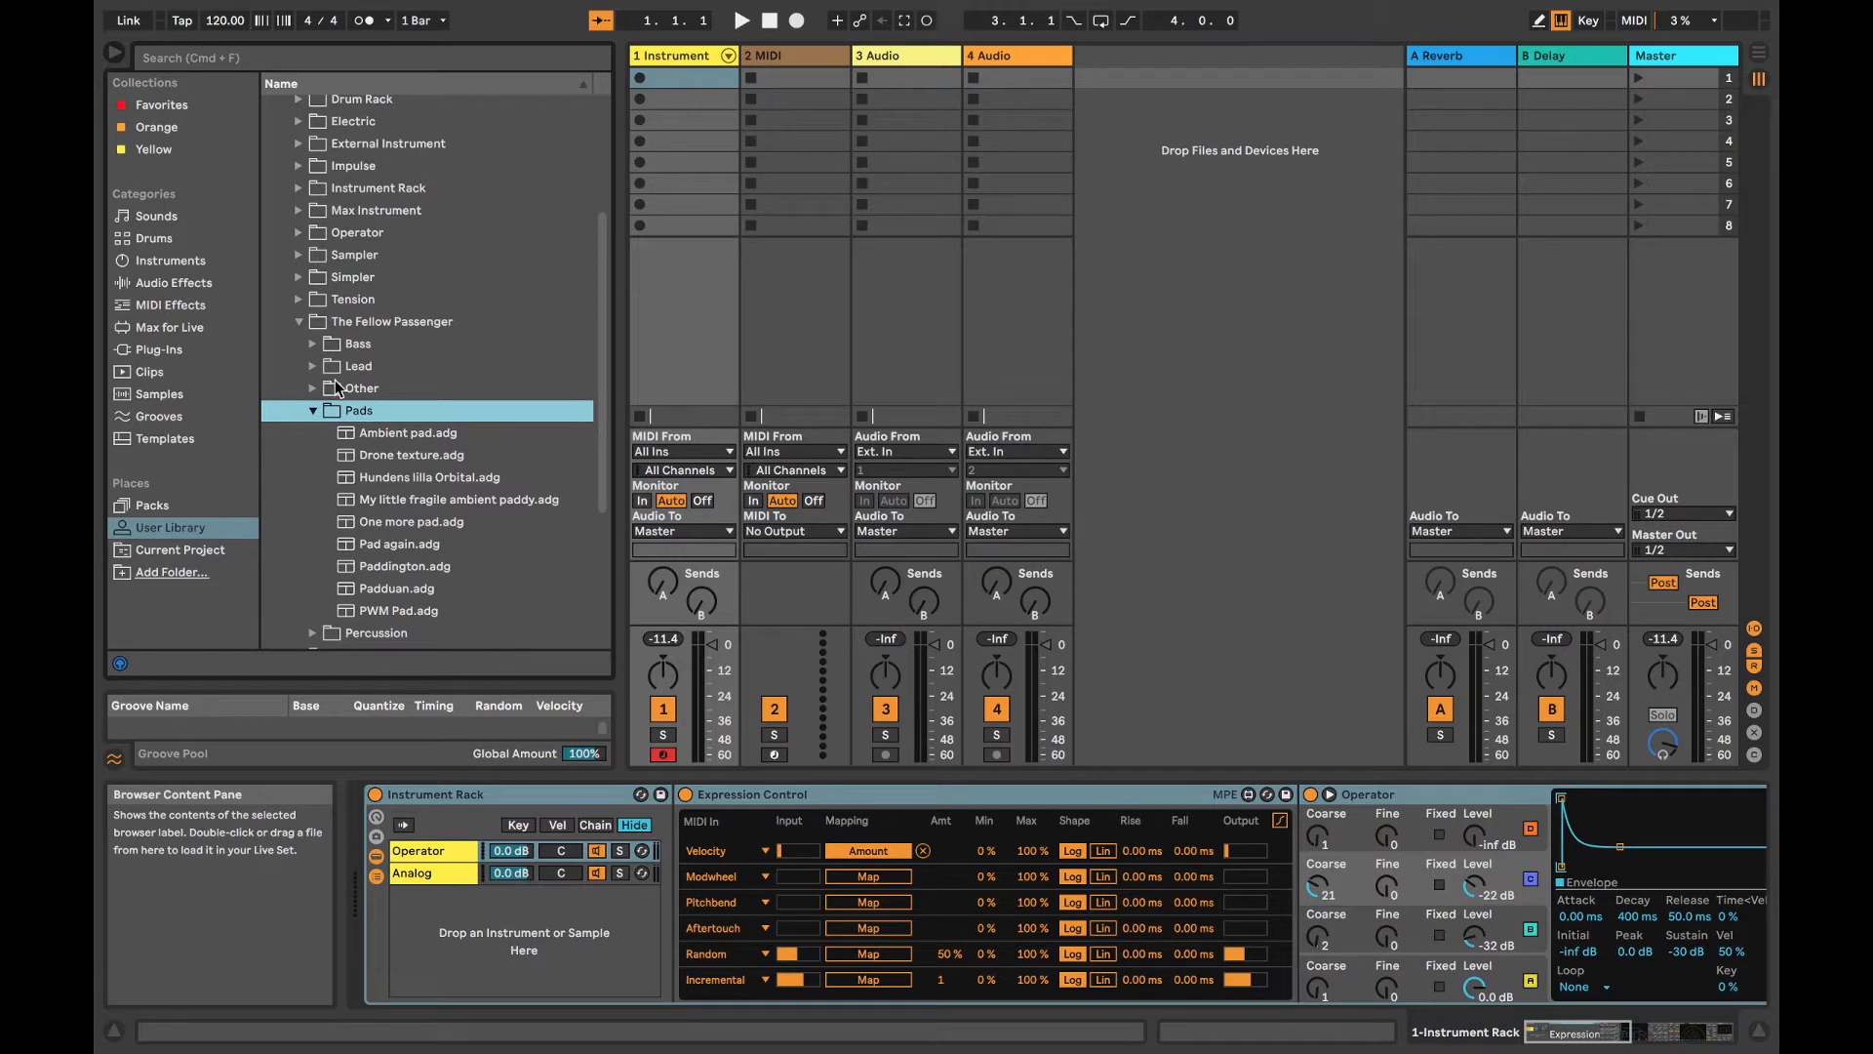
scroll(355, 415, down, 3)
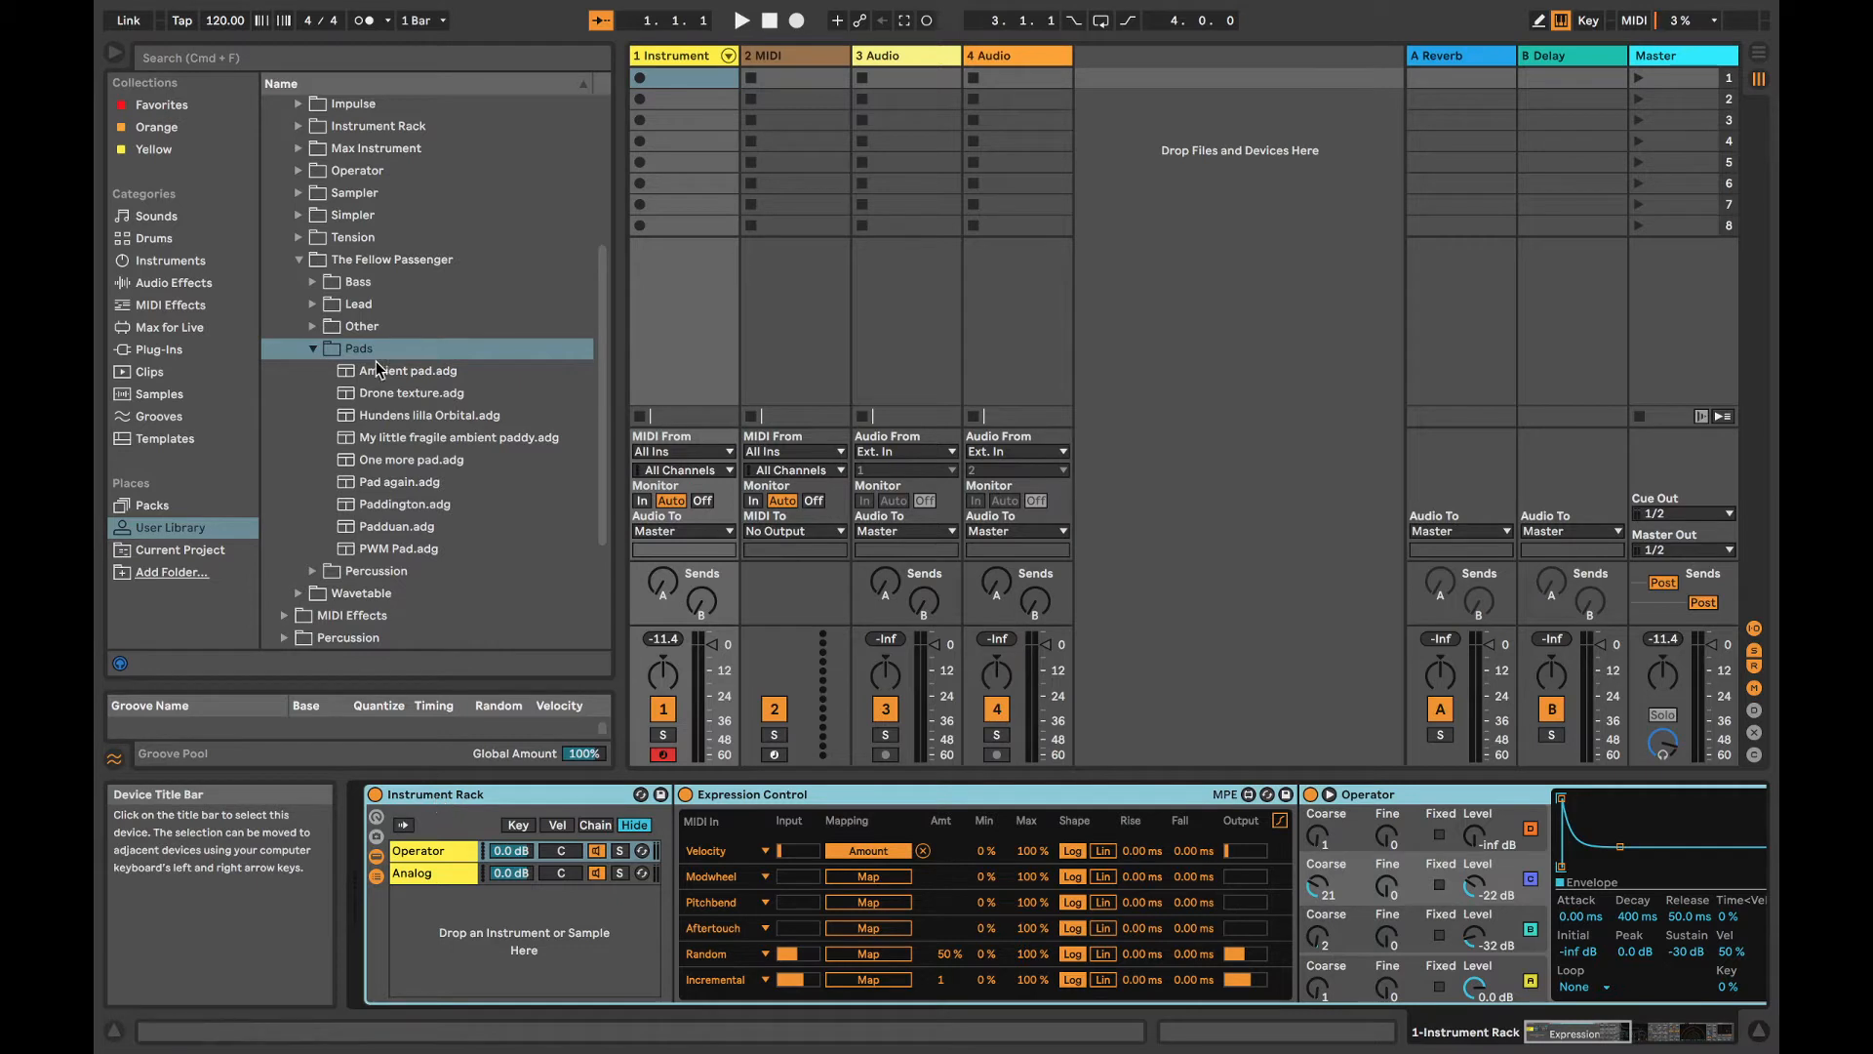
click(328, 306)
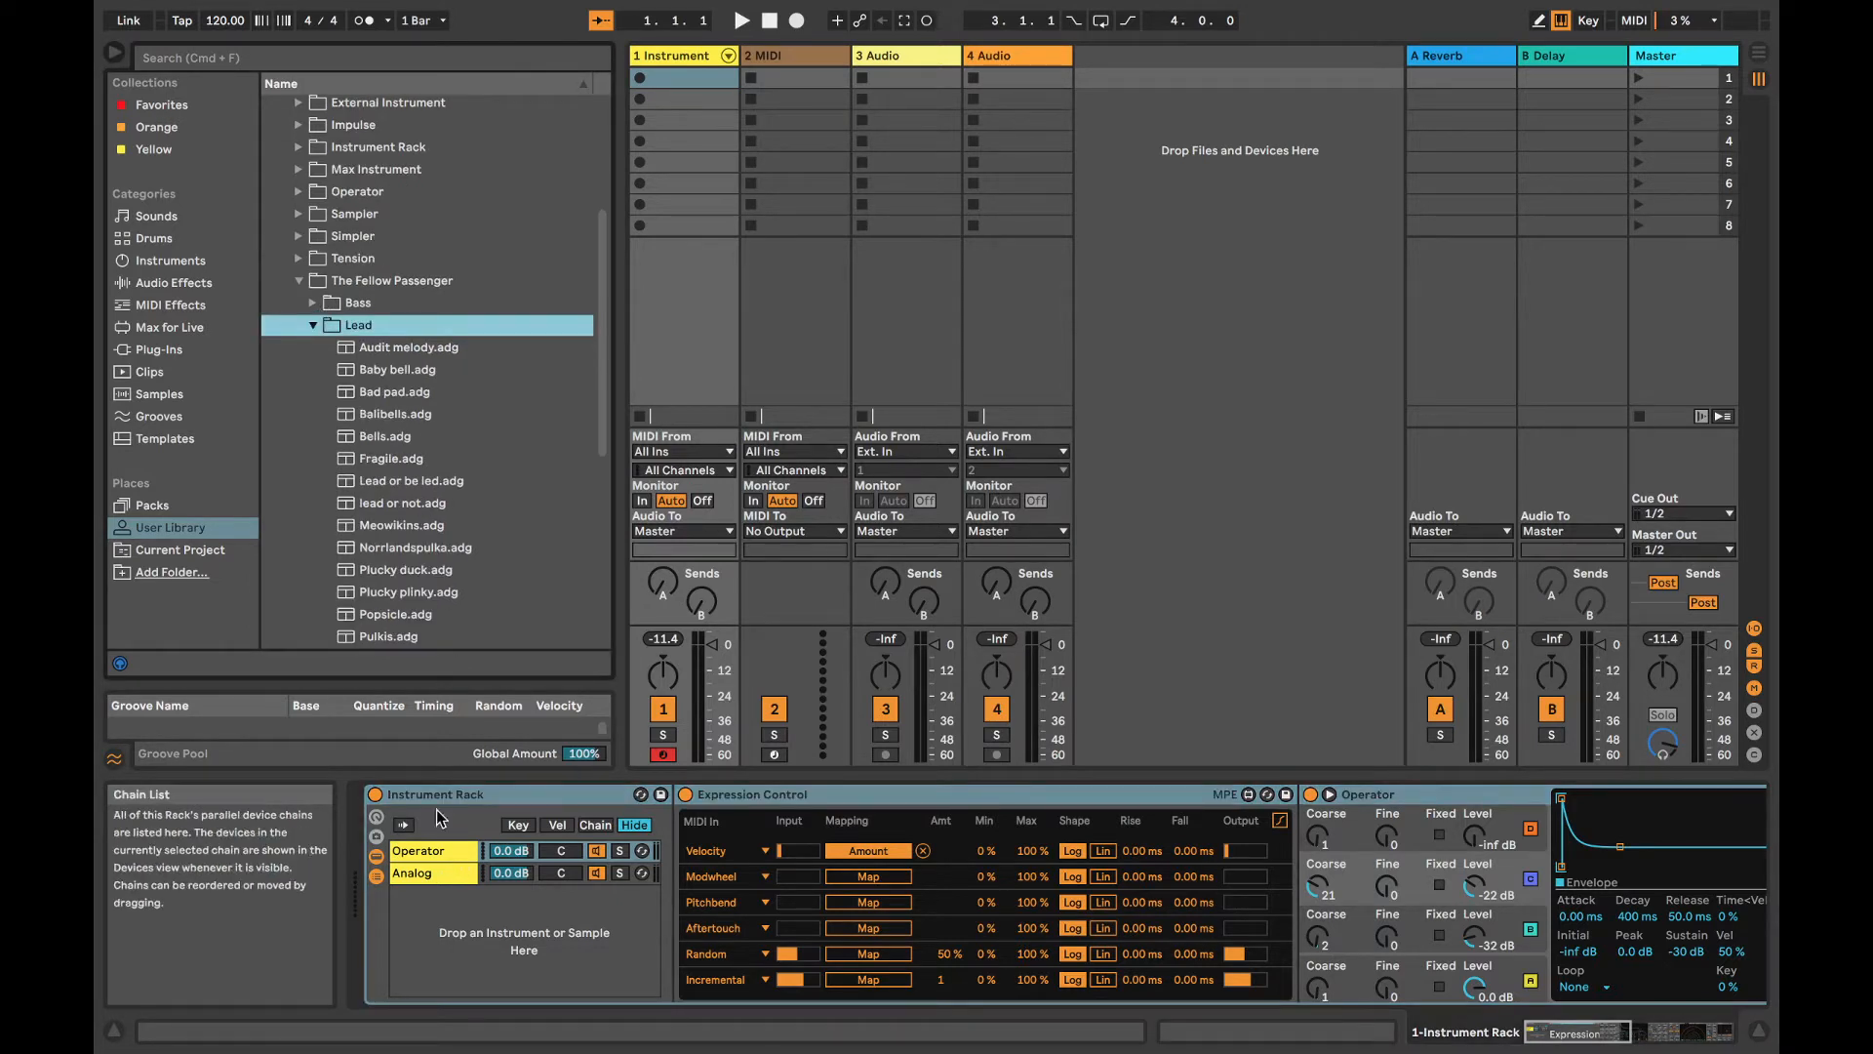
drag(435, 794, 369, 332)
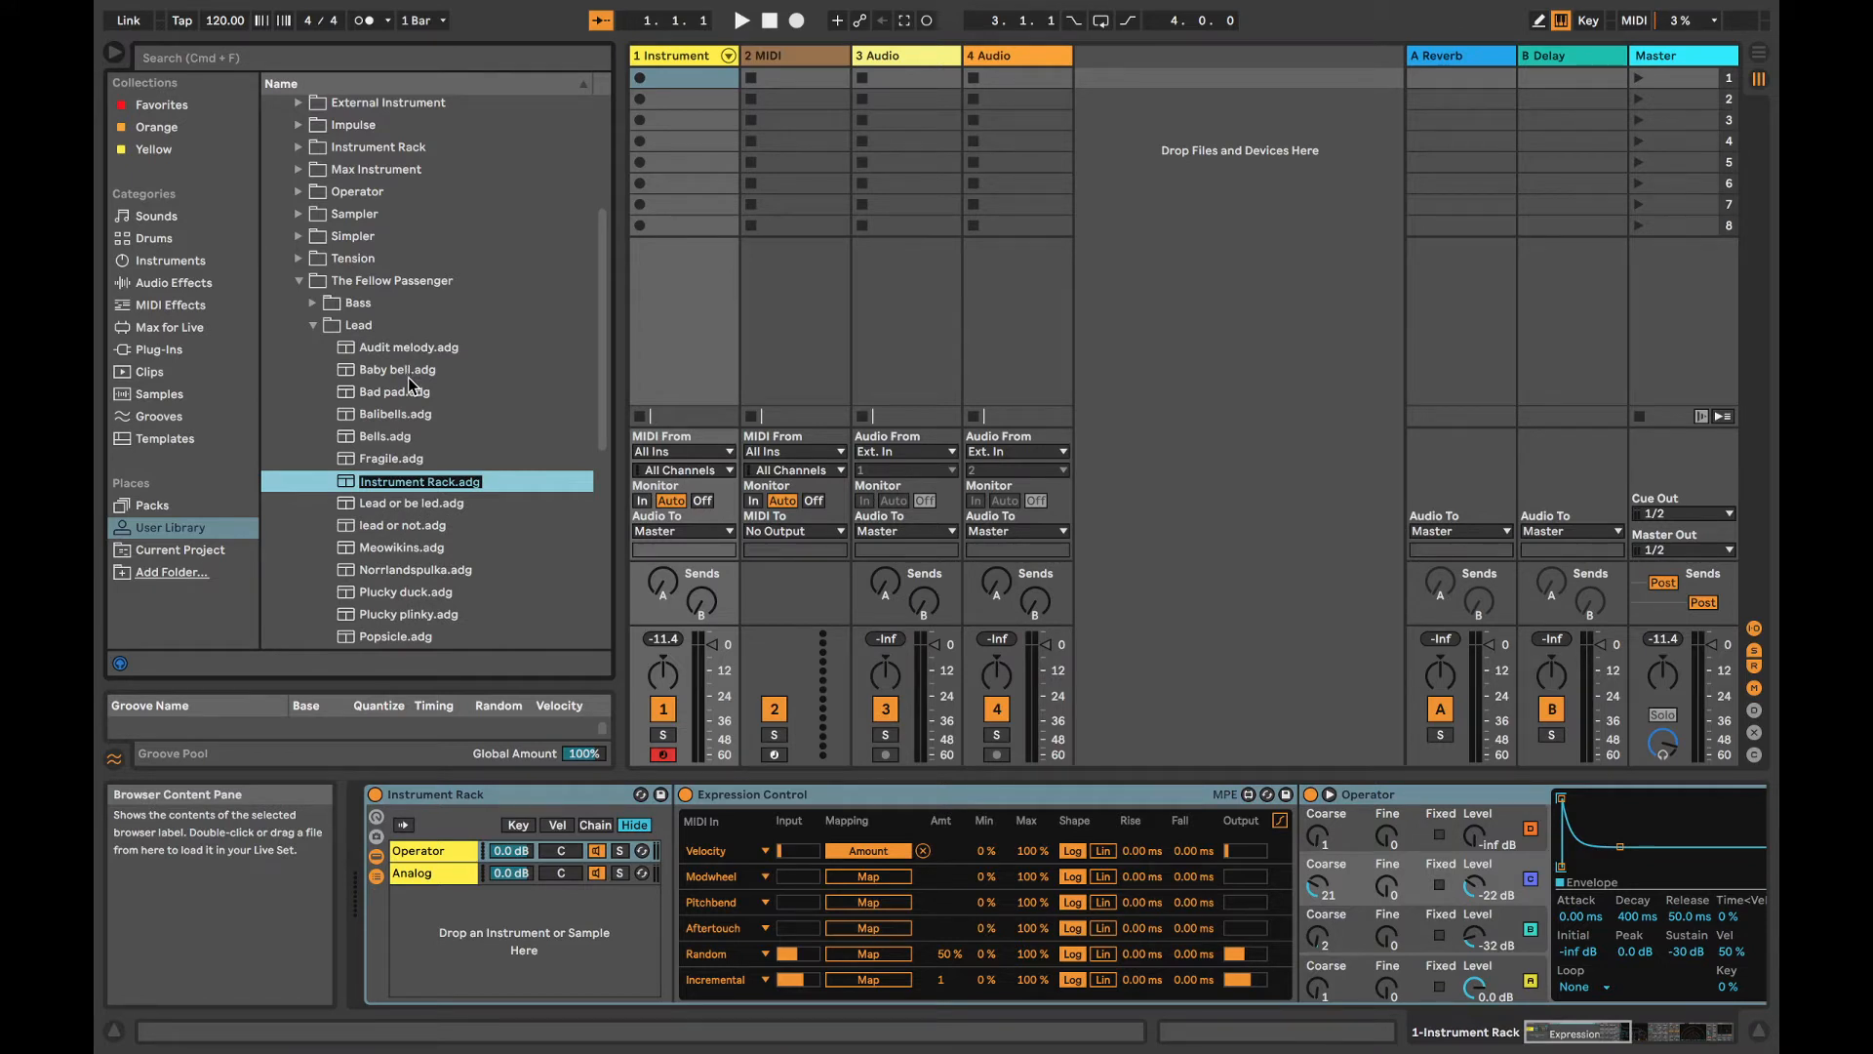
Step: Name the newly saved rack preset "Belly button"
text(Belly button)
key(Return)
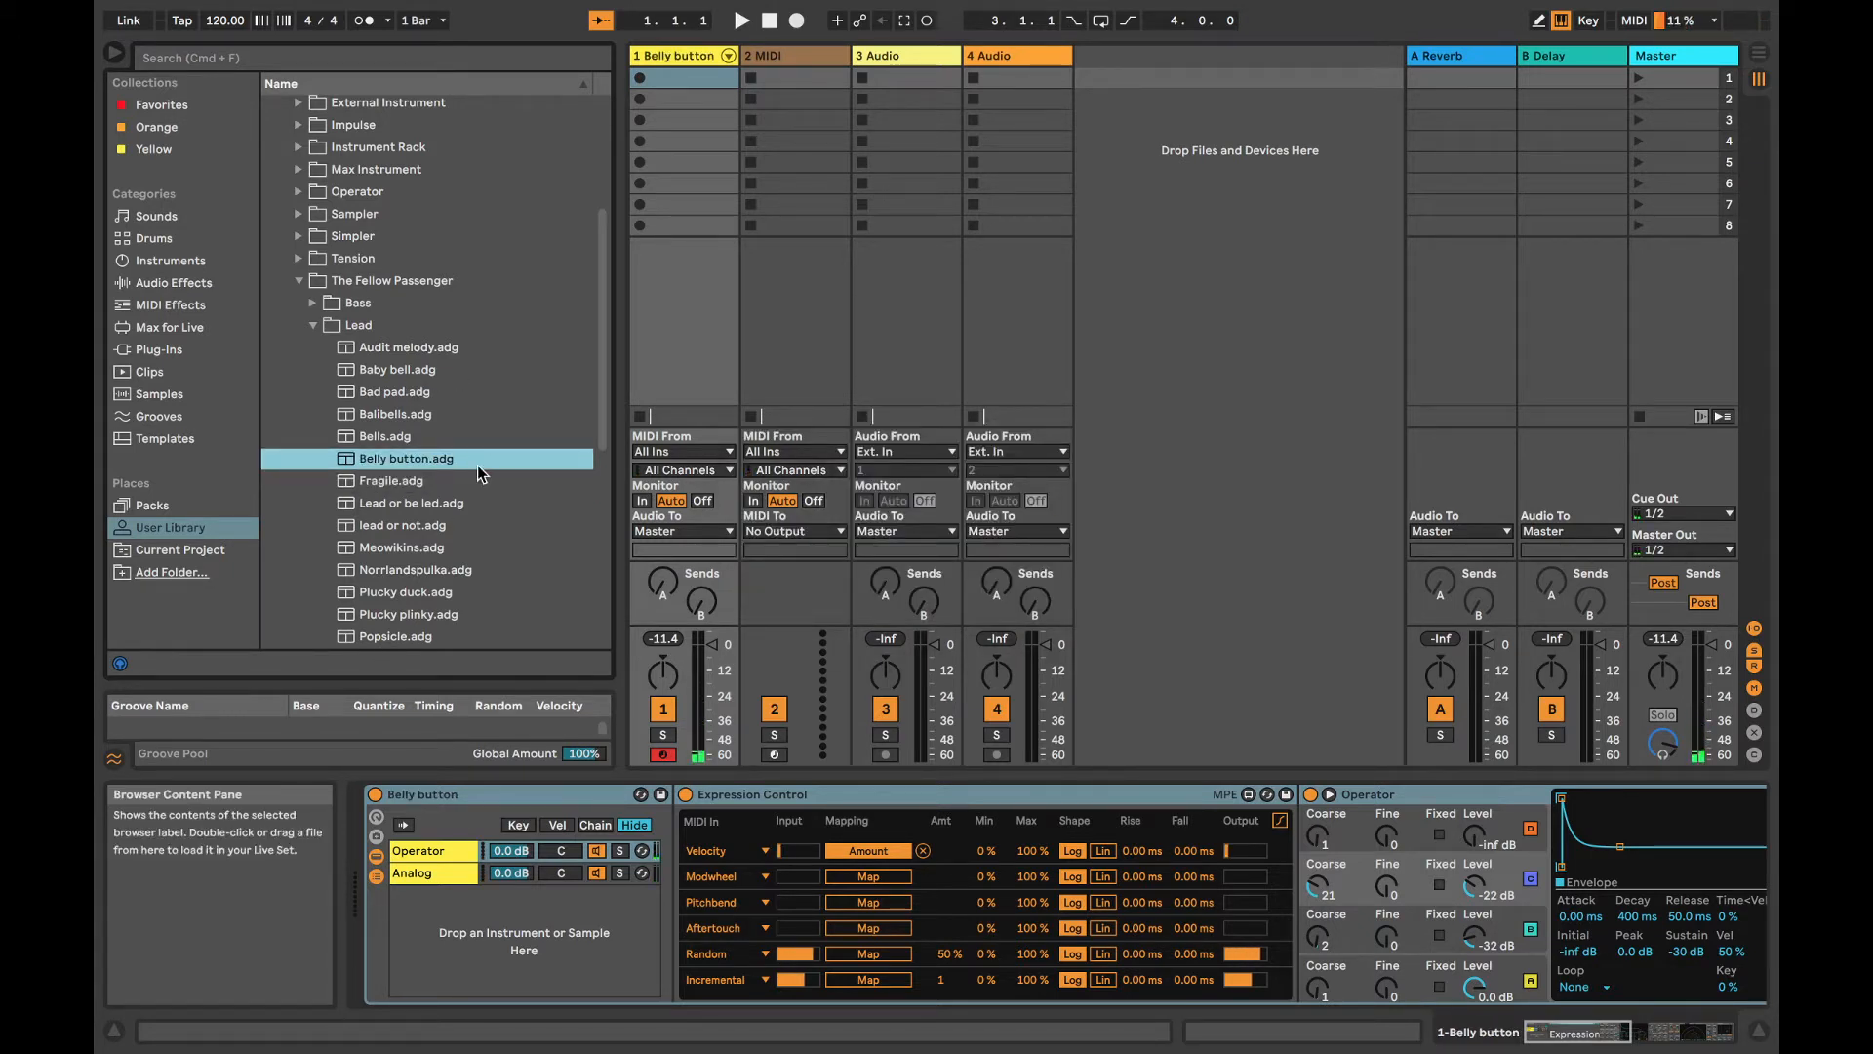
Step: Look through the saved presets in the Lead and Bass folders of the User Library
click(441, 503)
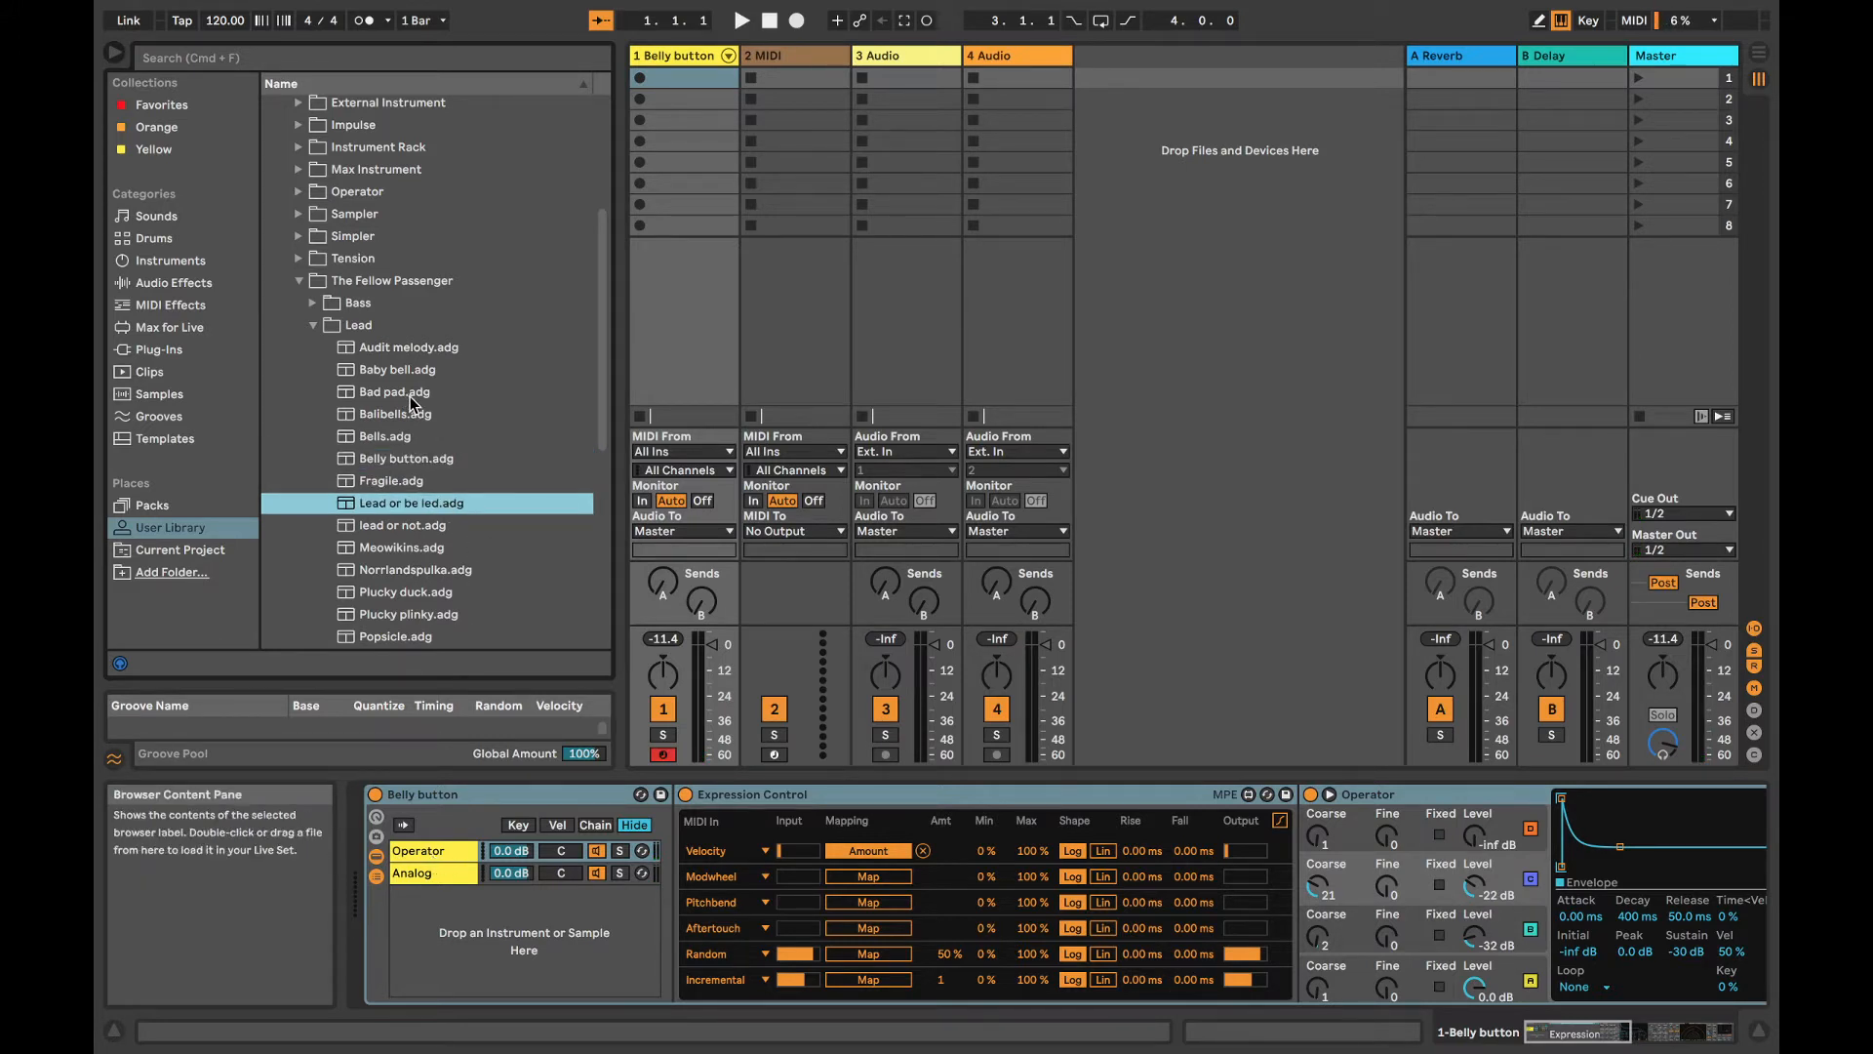
scroll(429, 404, down, 3)
scroll(463, 441, up, 3)
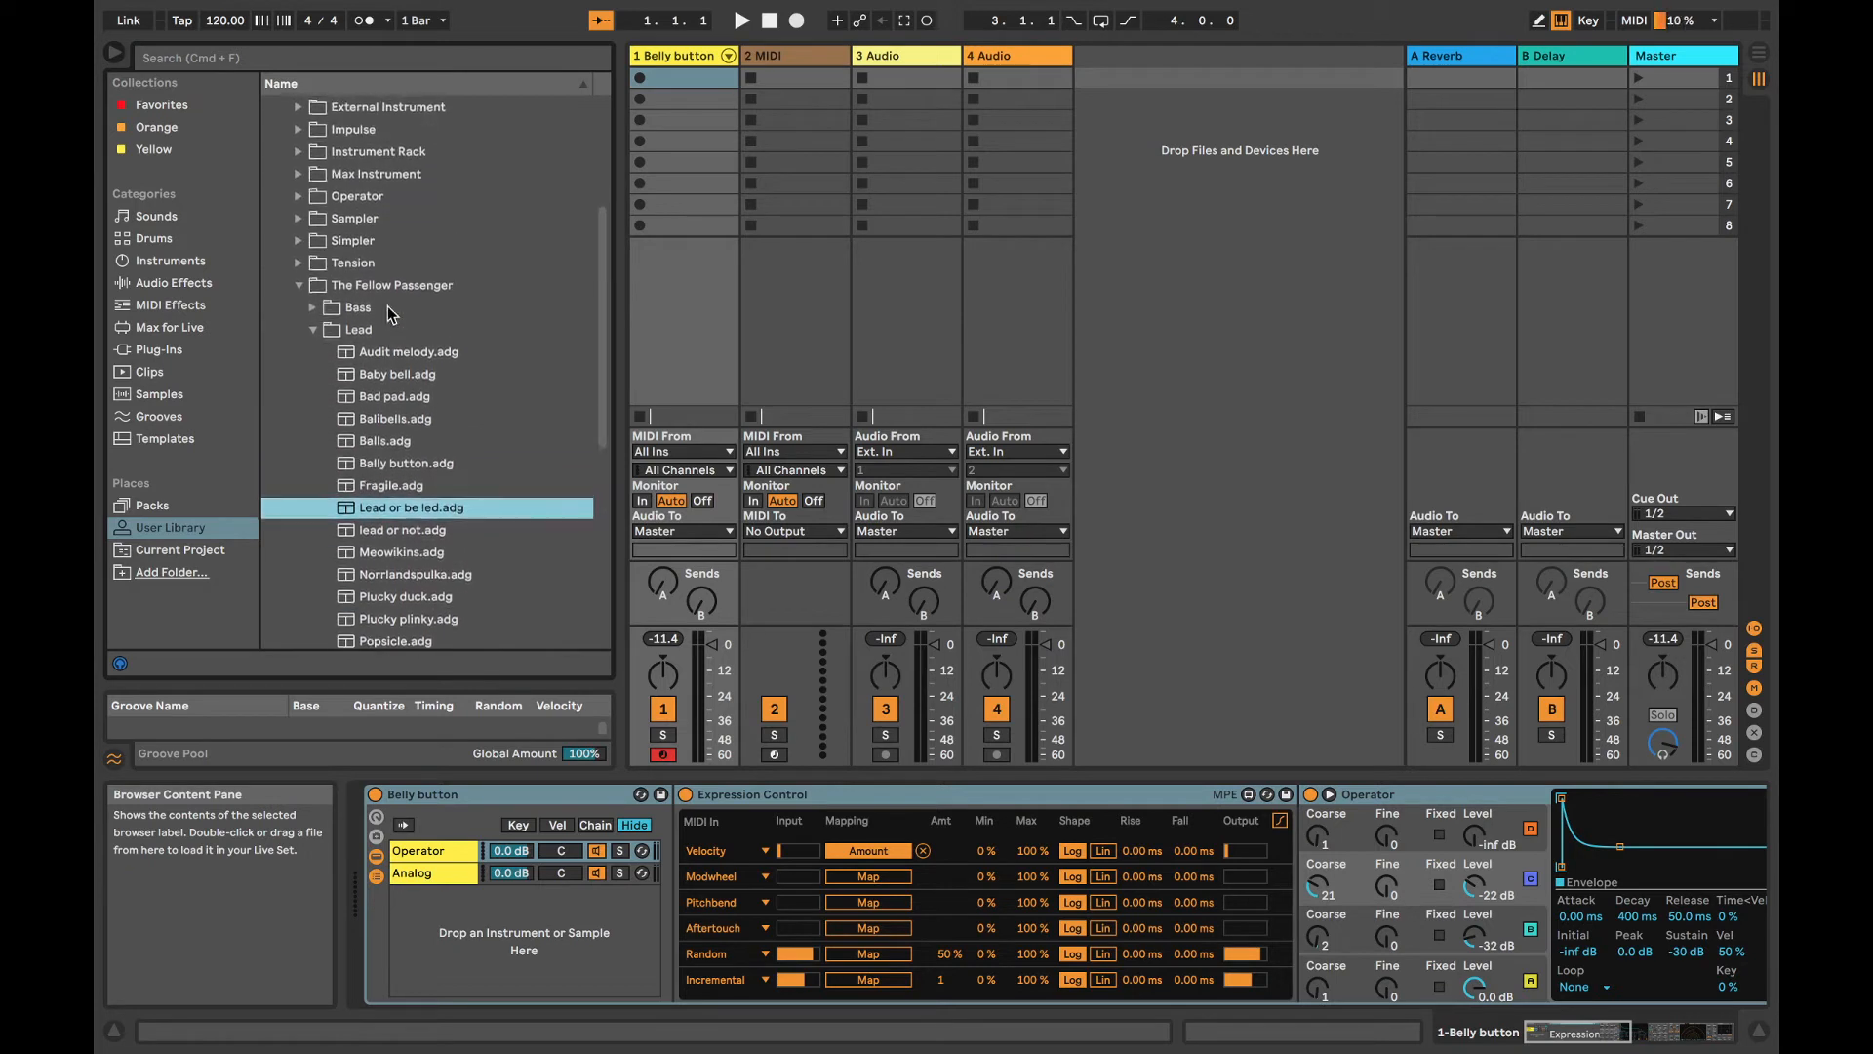
click(398, 355)
click(314, 311)
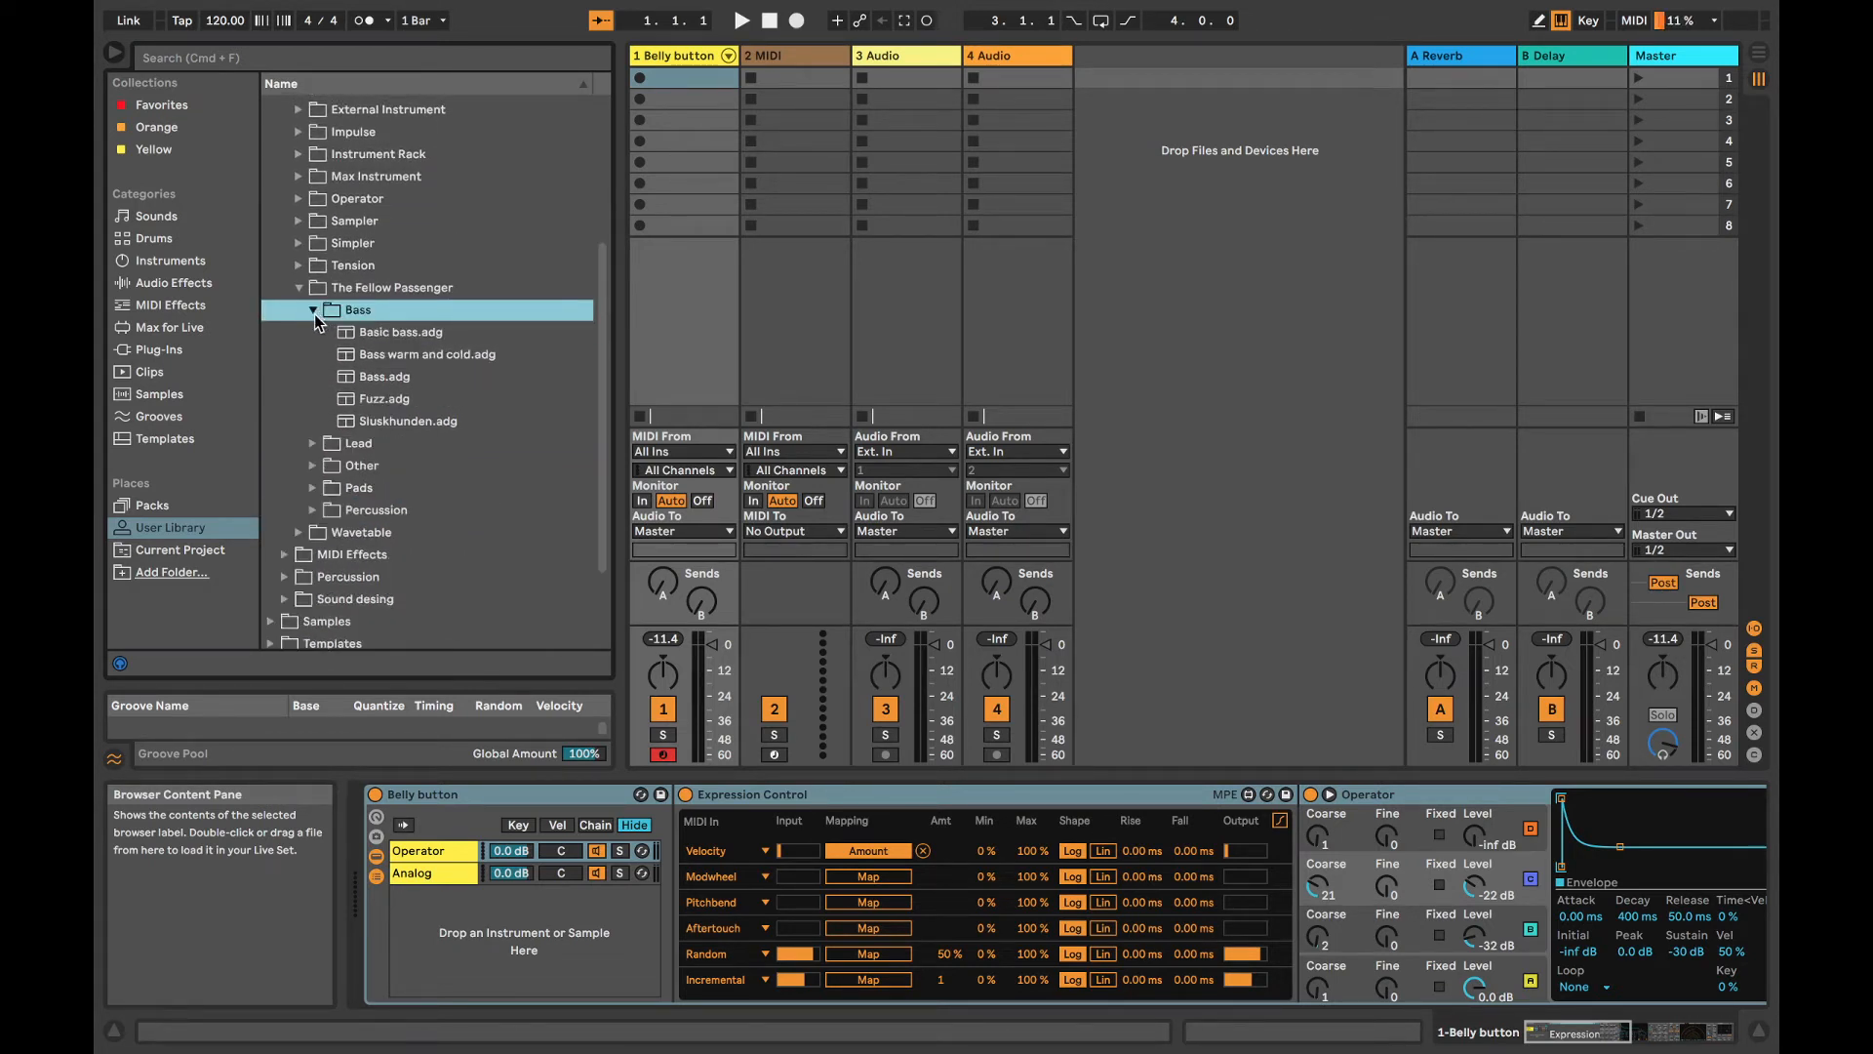
click(313, 311)
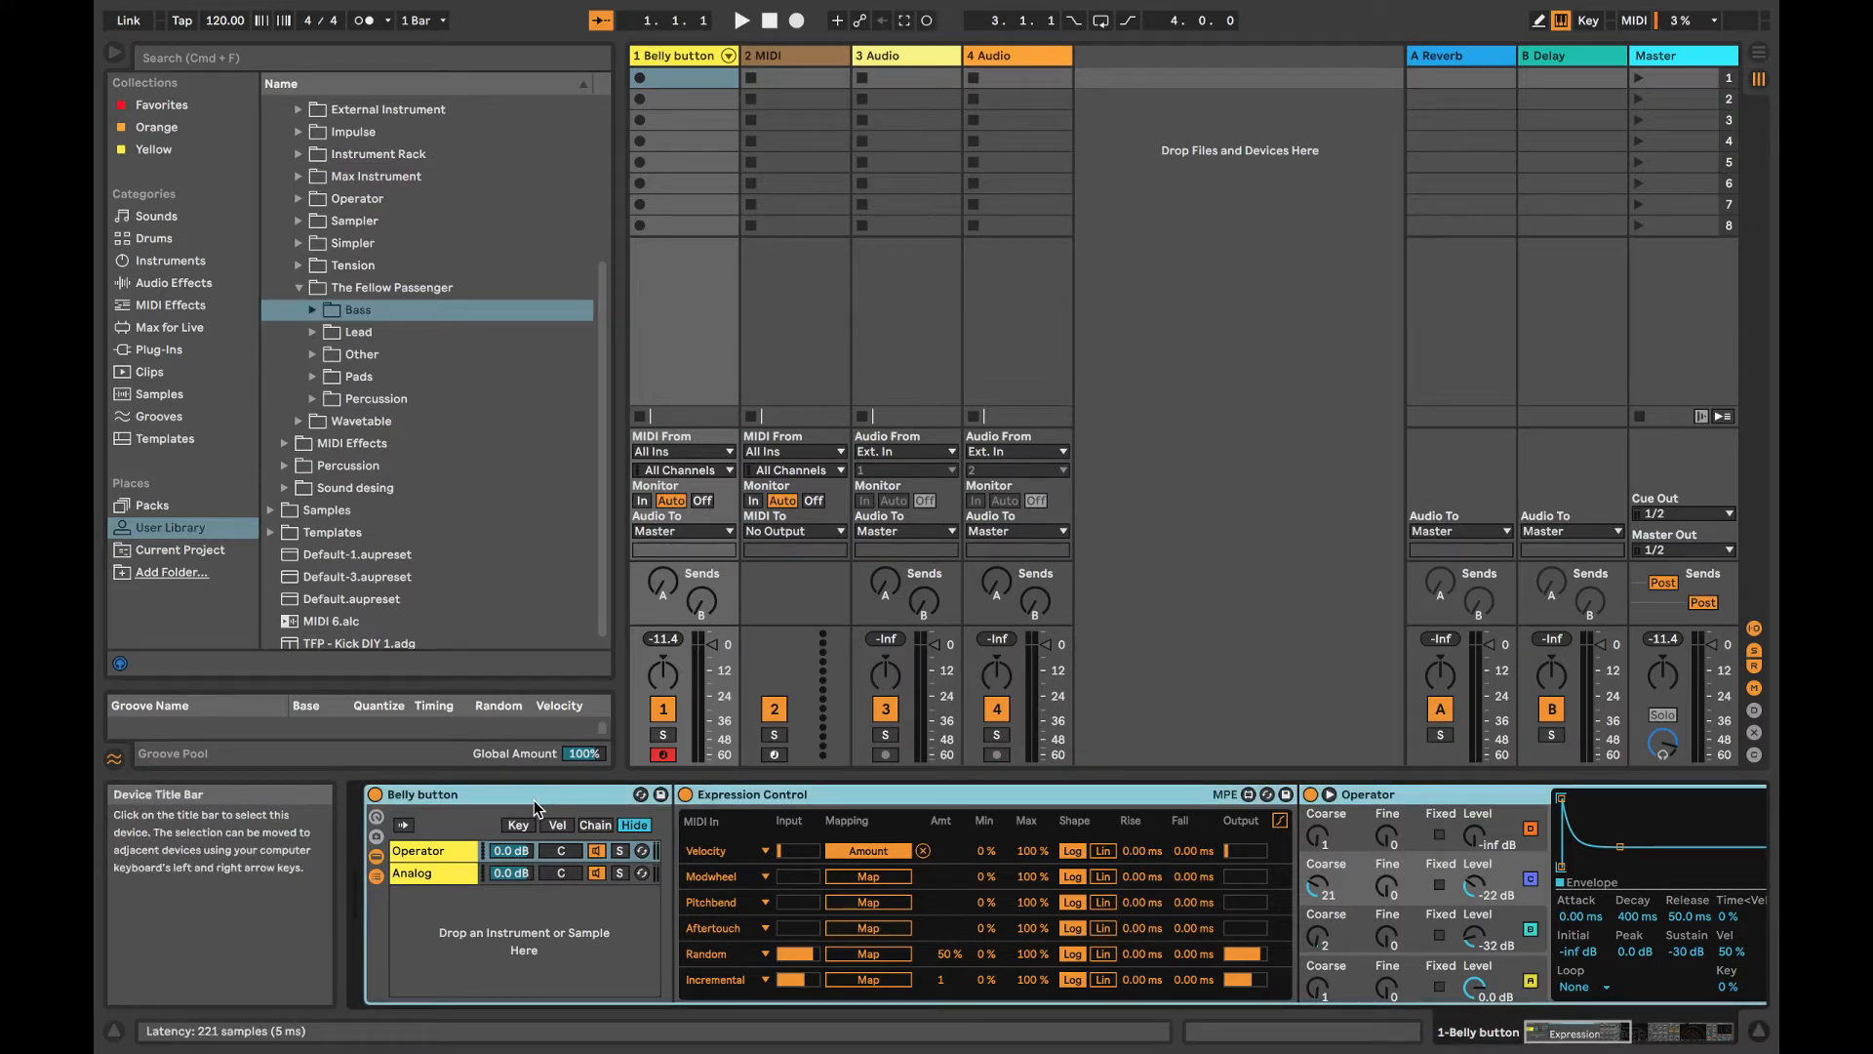
Step: Delete the Belly button rack from the first track
scroll(945, 893, right, 10)
scroll(927, 893, left, 10)
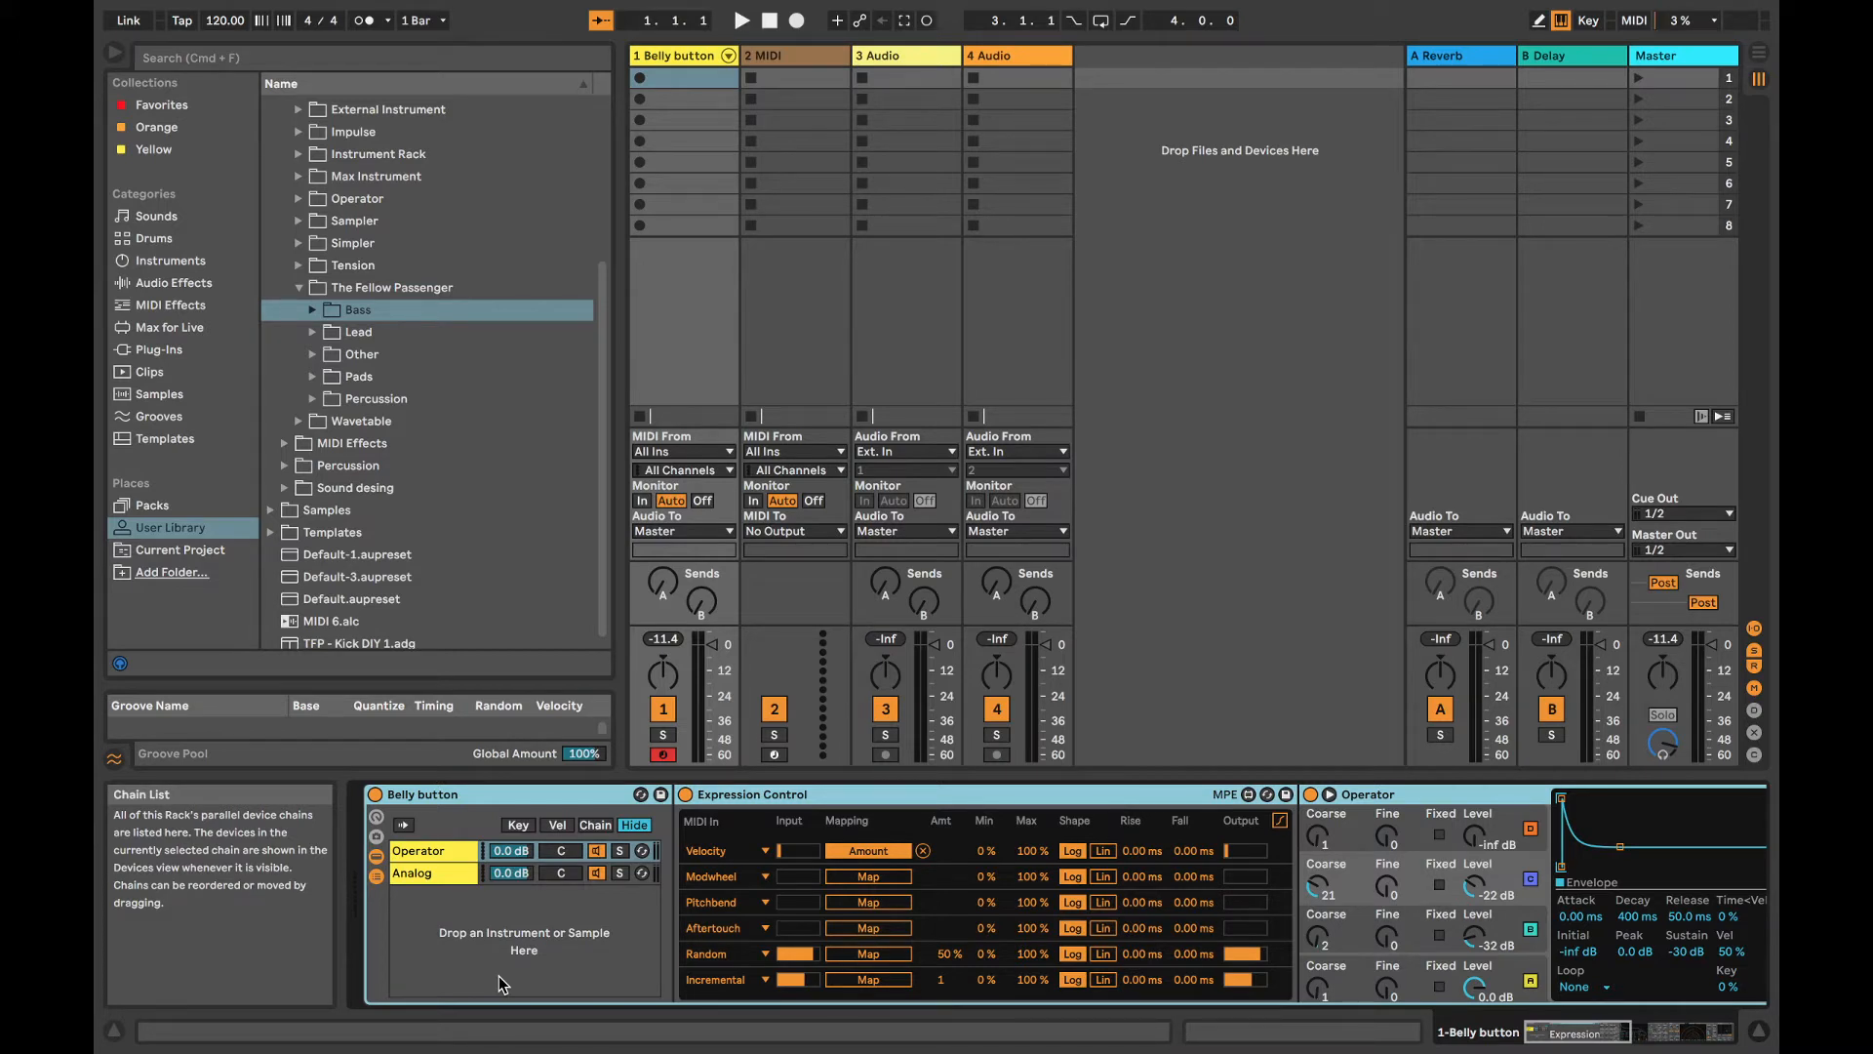
key(Delete)
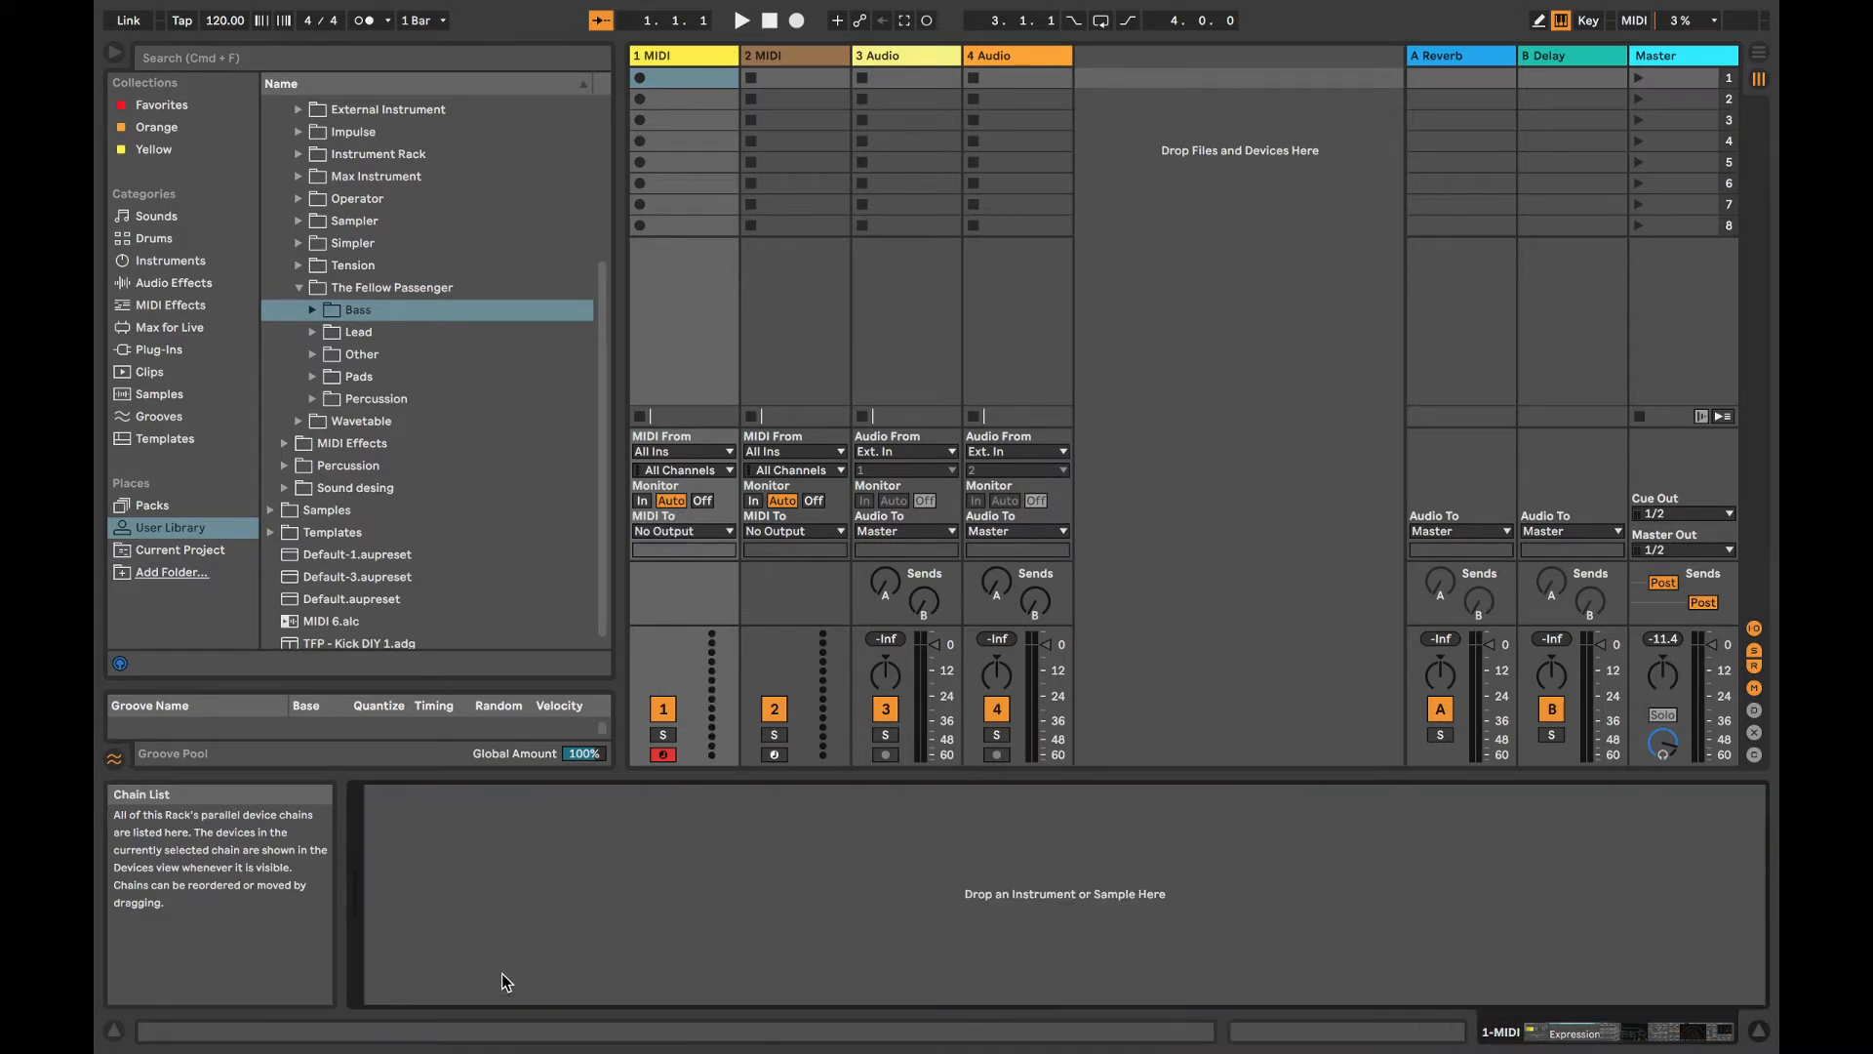
Step: Load the Wavetable instrument onto the empty first MIDI track
click(162, 265)
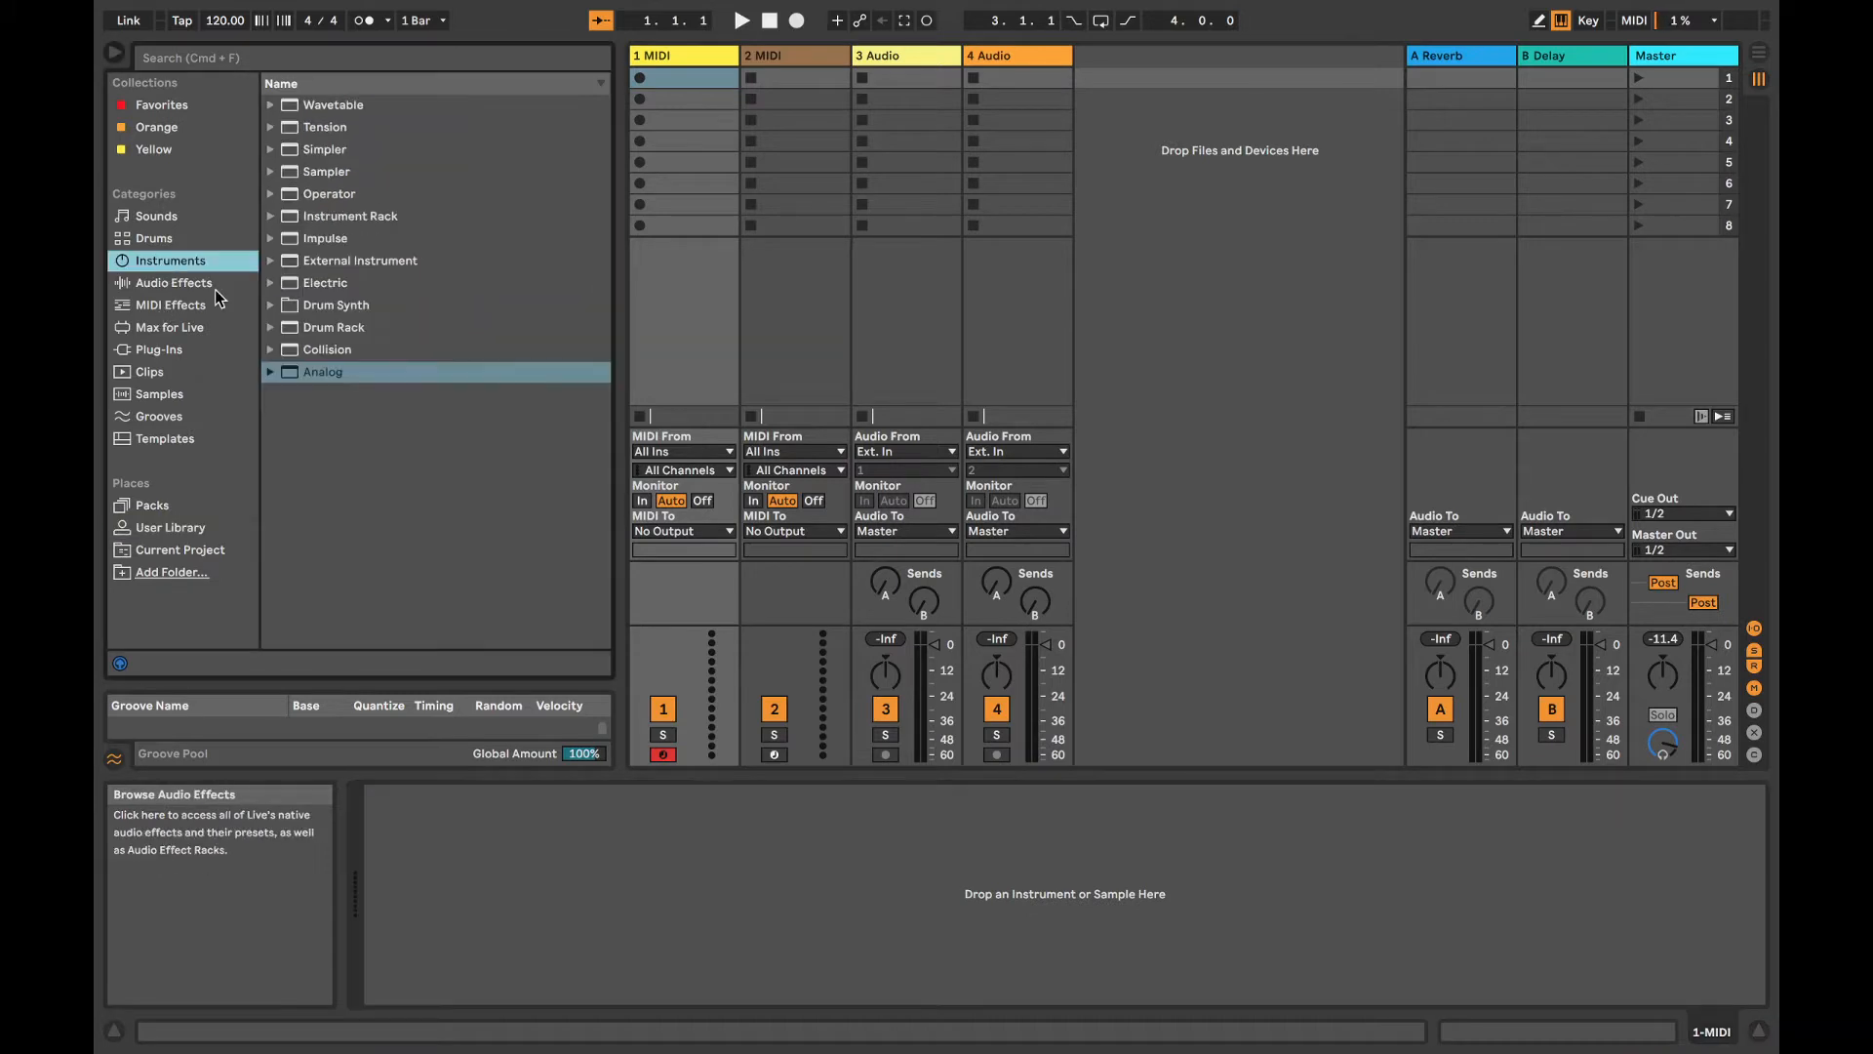
click(336, 195)
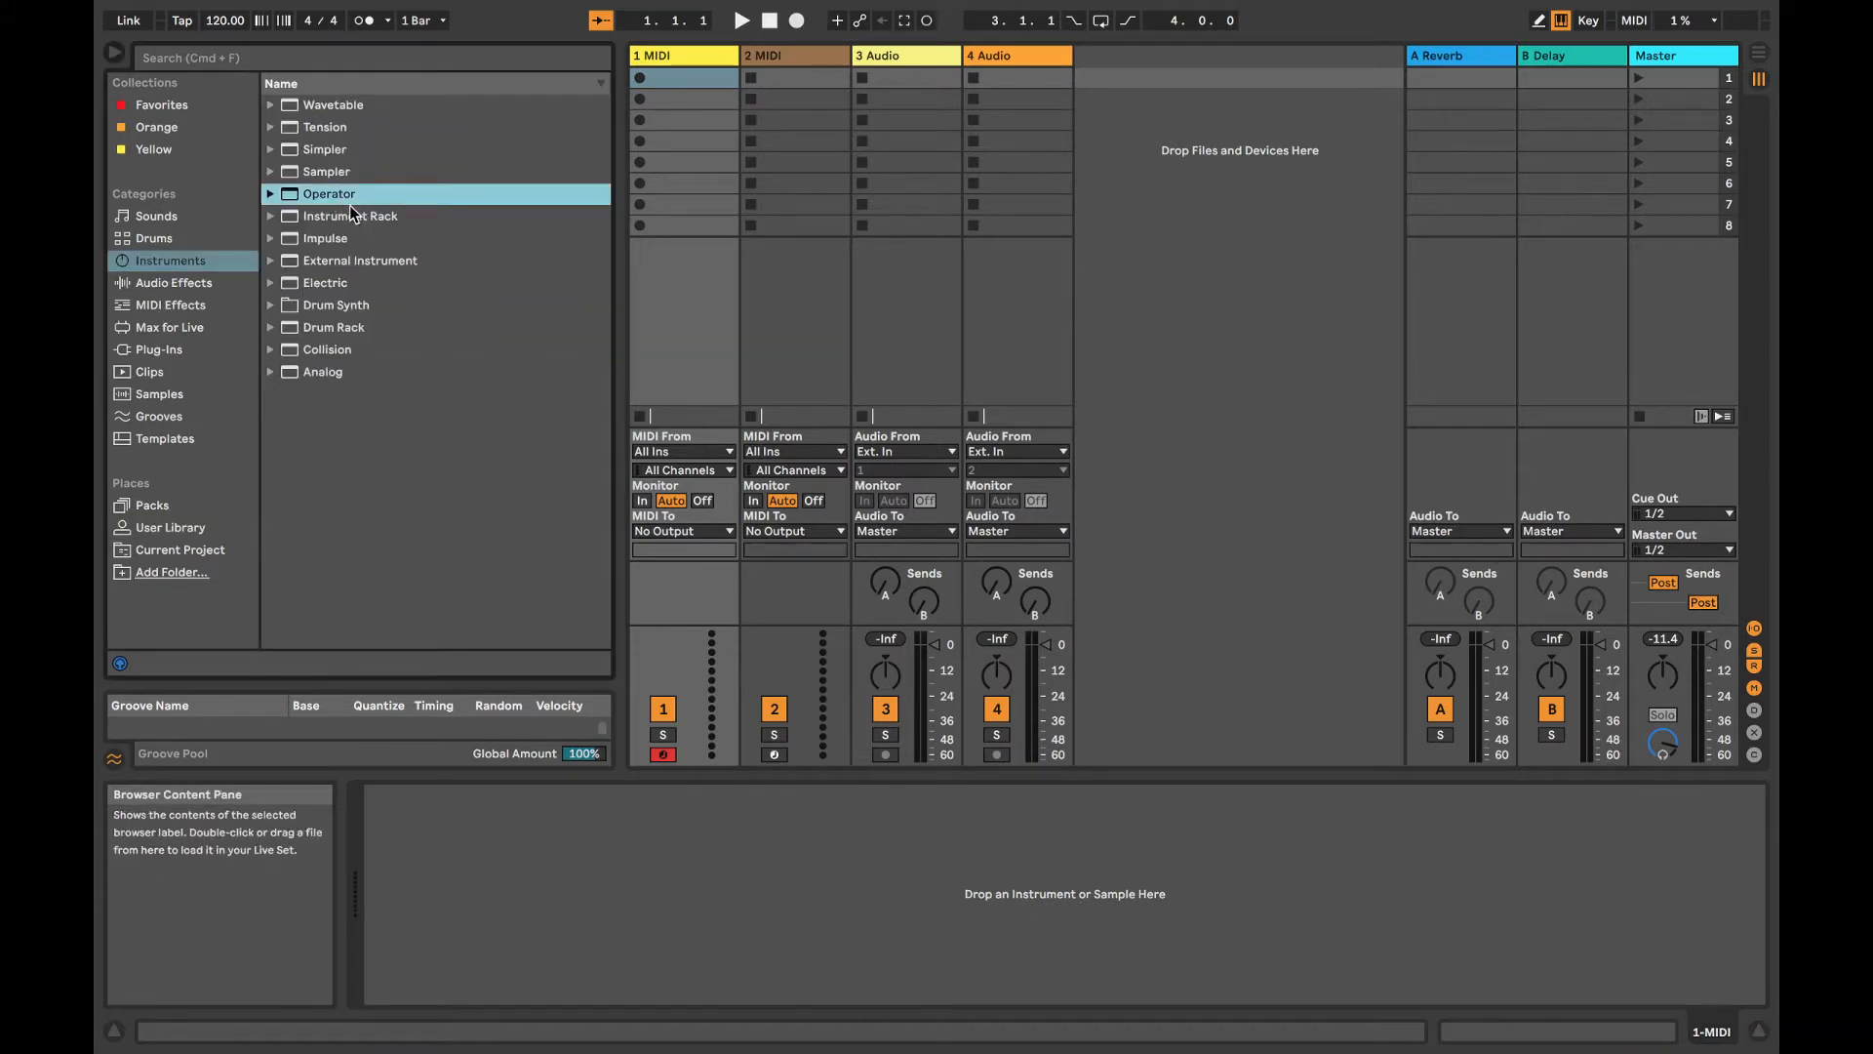
drag(331, 104, 690, 968)
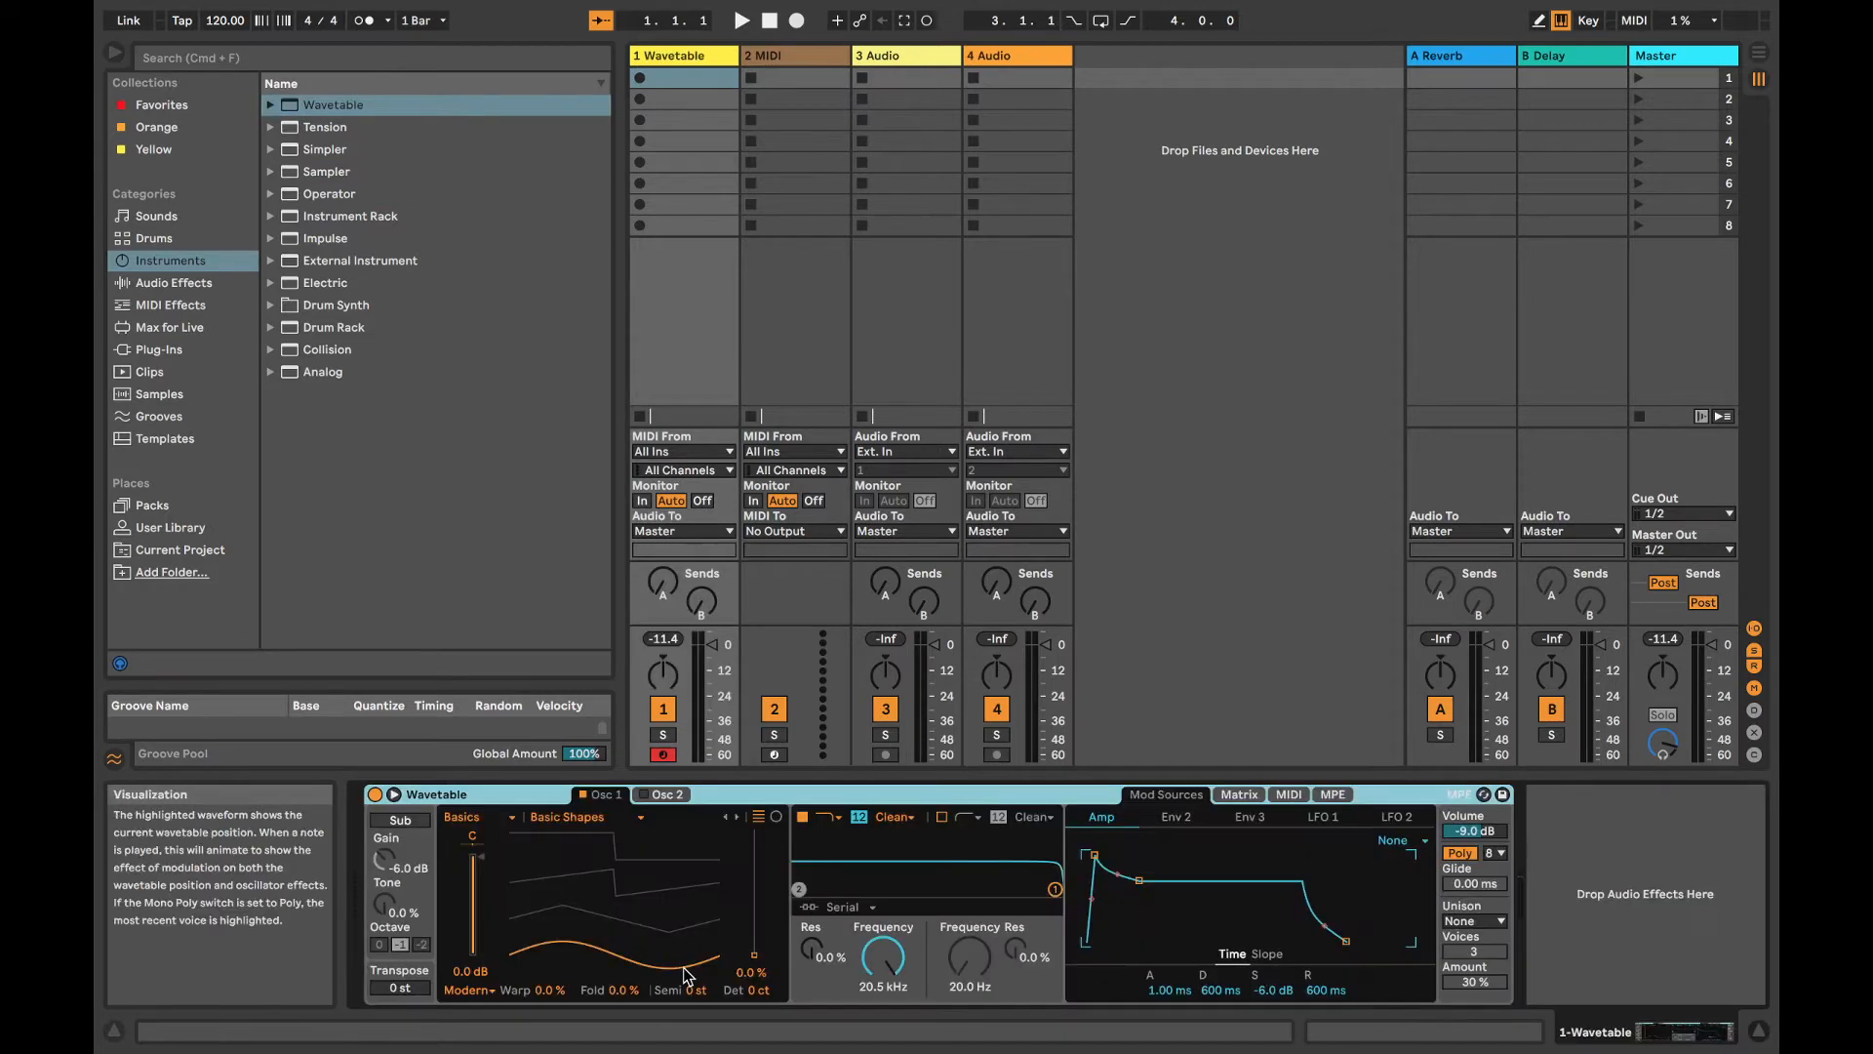
Step: Set Wavetable's amp envelope to an attack of 258 ms and a release of 3.87 s
drag(1096, 854, 1123, 855)
drag(1346, 941, 1370, 941)
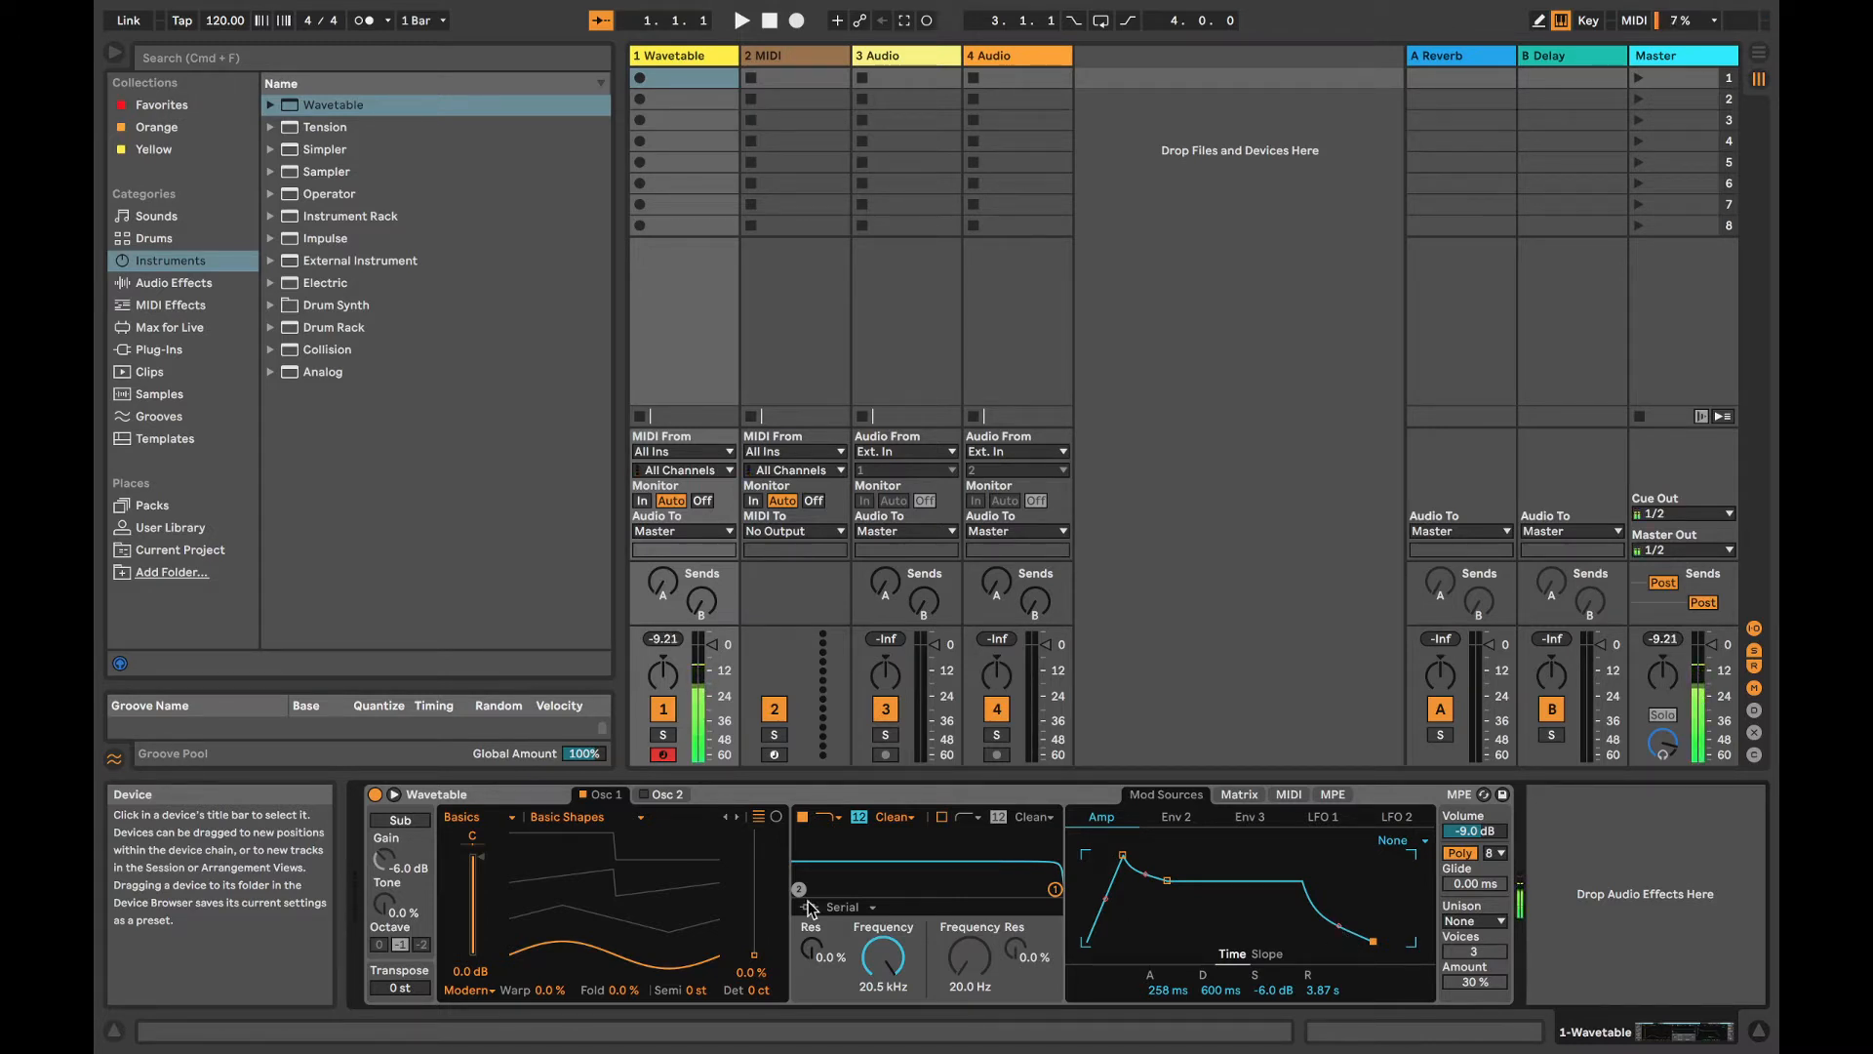
Step: Enable Wavetable's Oscillator 2 and detune it by -5 ct
click(665, 795)
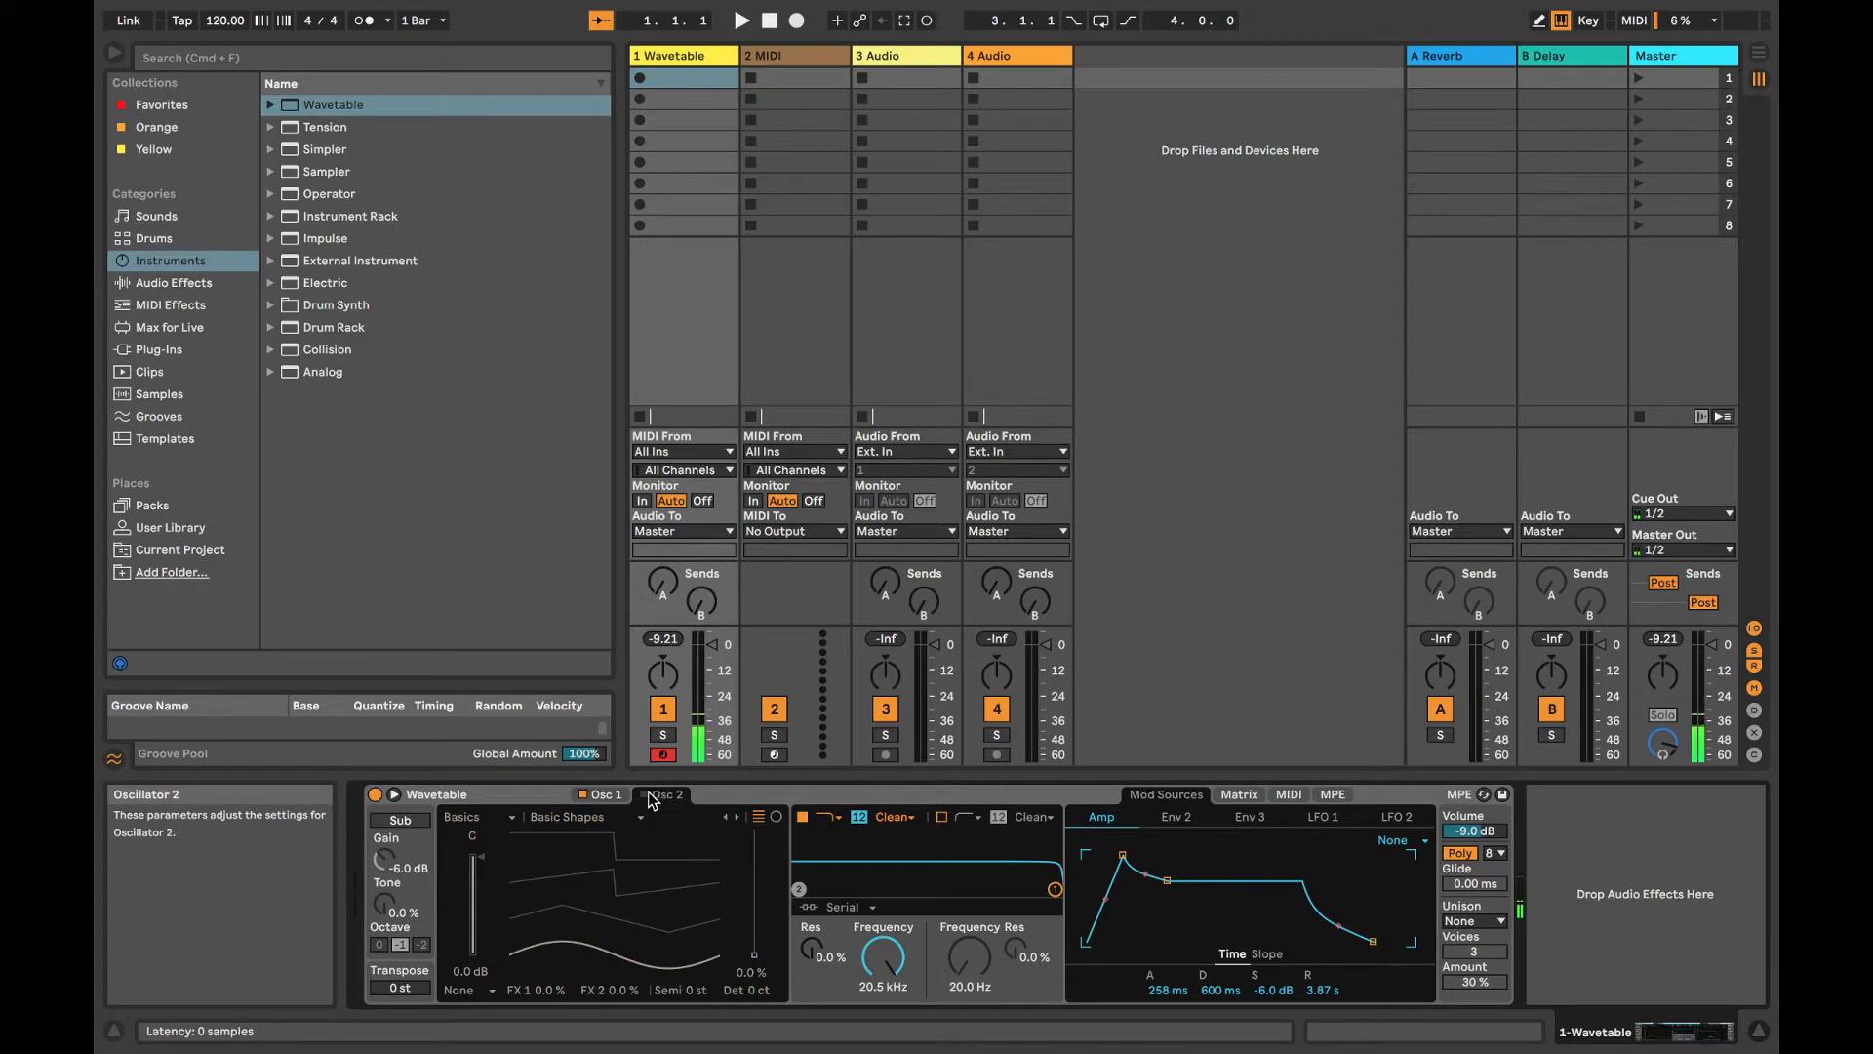
click(644, 795)
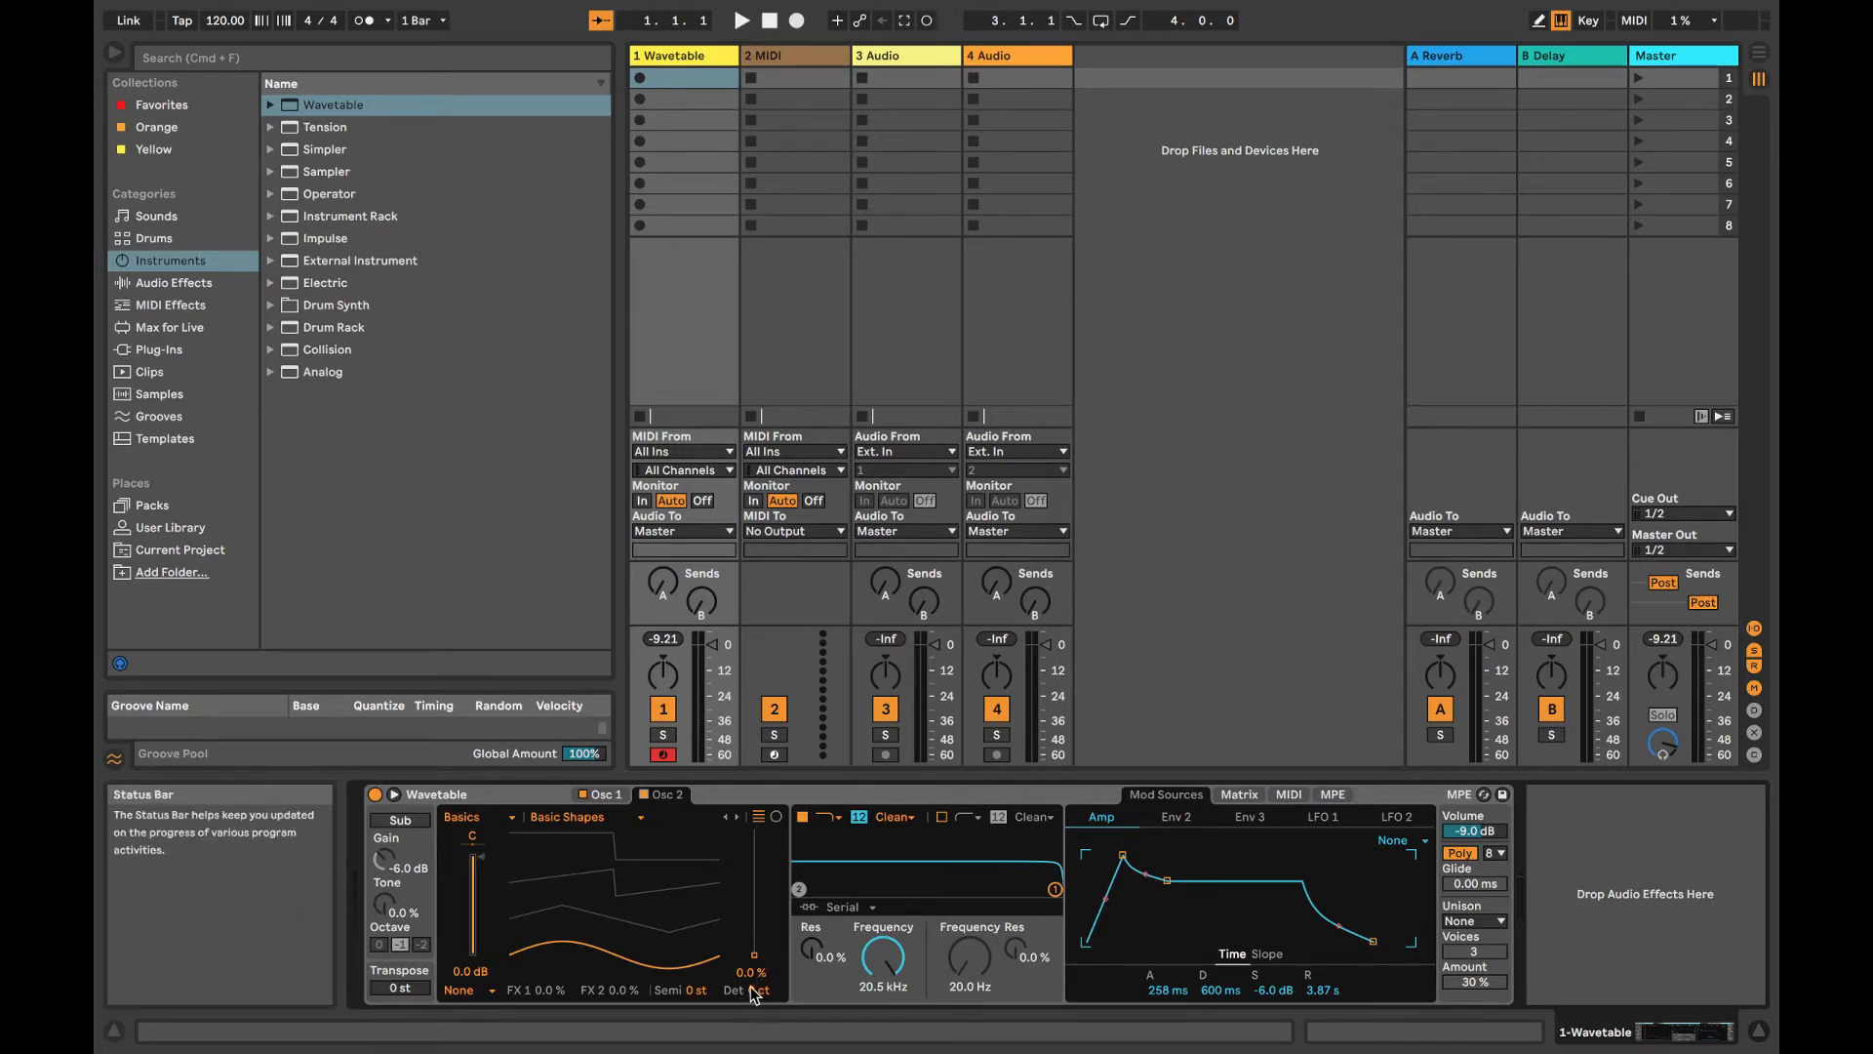
drag(753, 989, 753, 990)
Step: Bring up the modulation matrix with the Osc 2 Pitch target, and set LFO 1's amount to 20%
click(1239, 794)
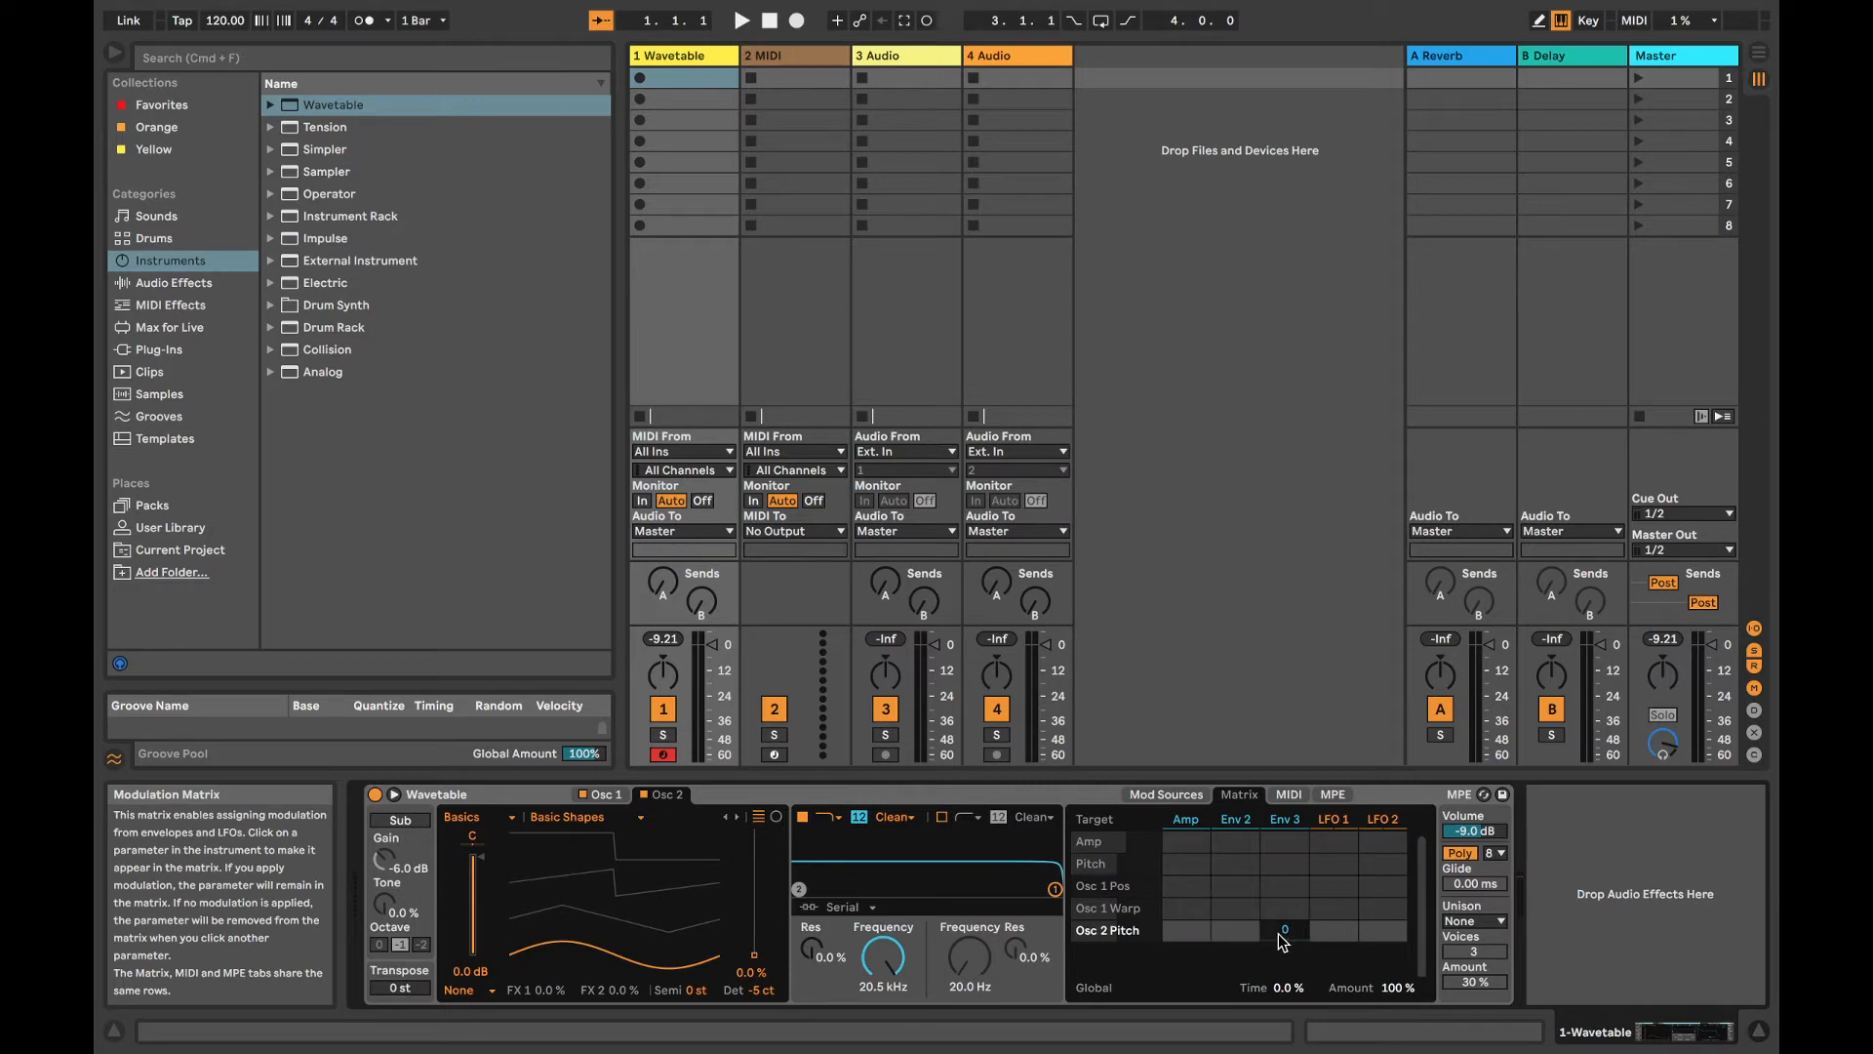
click(1331, 818)
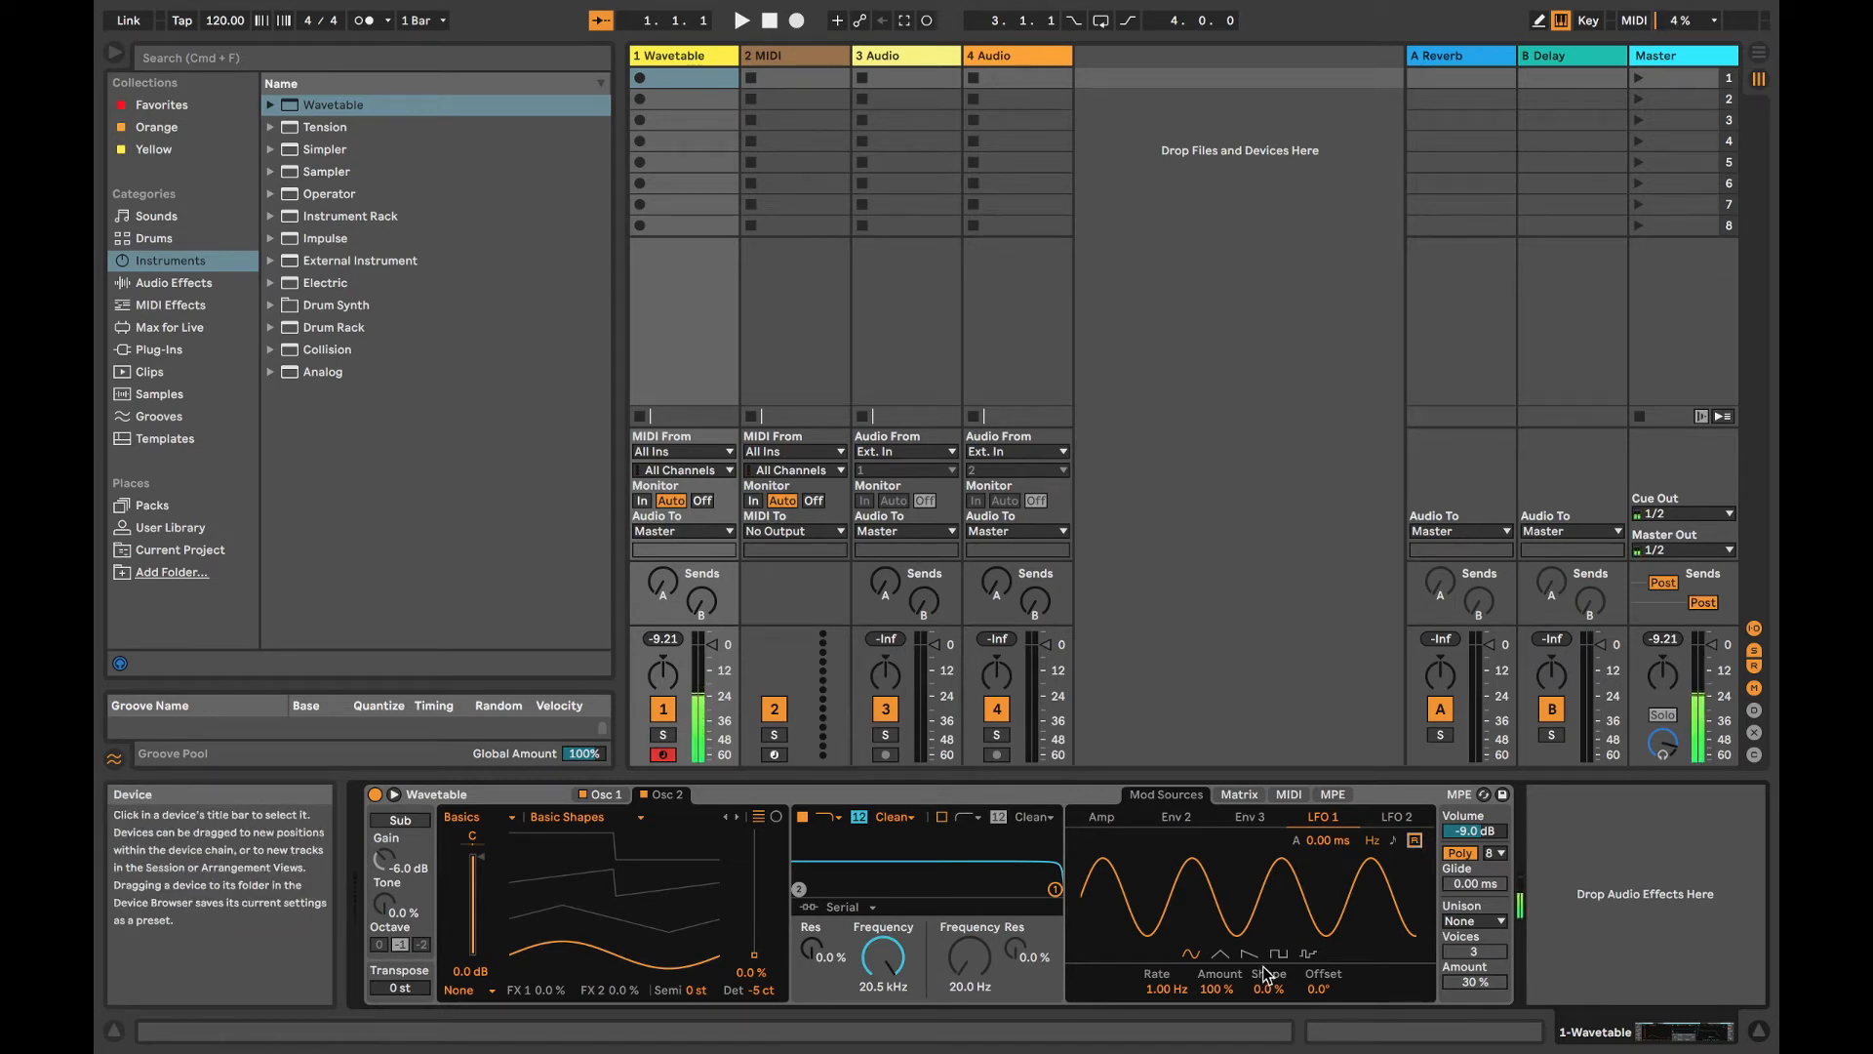
drag(1216, 989, 1217, 1043)
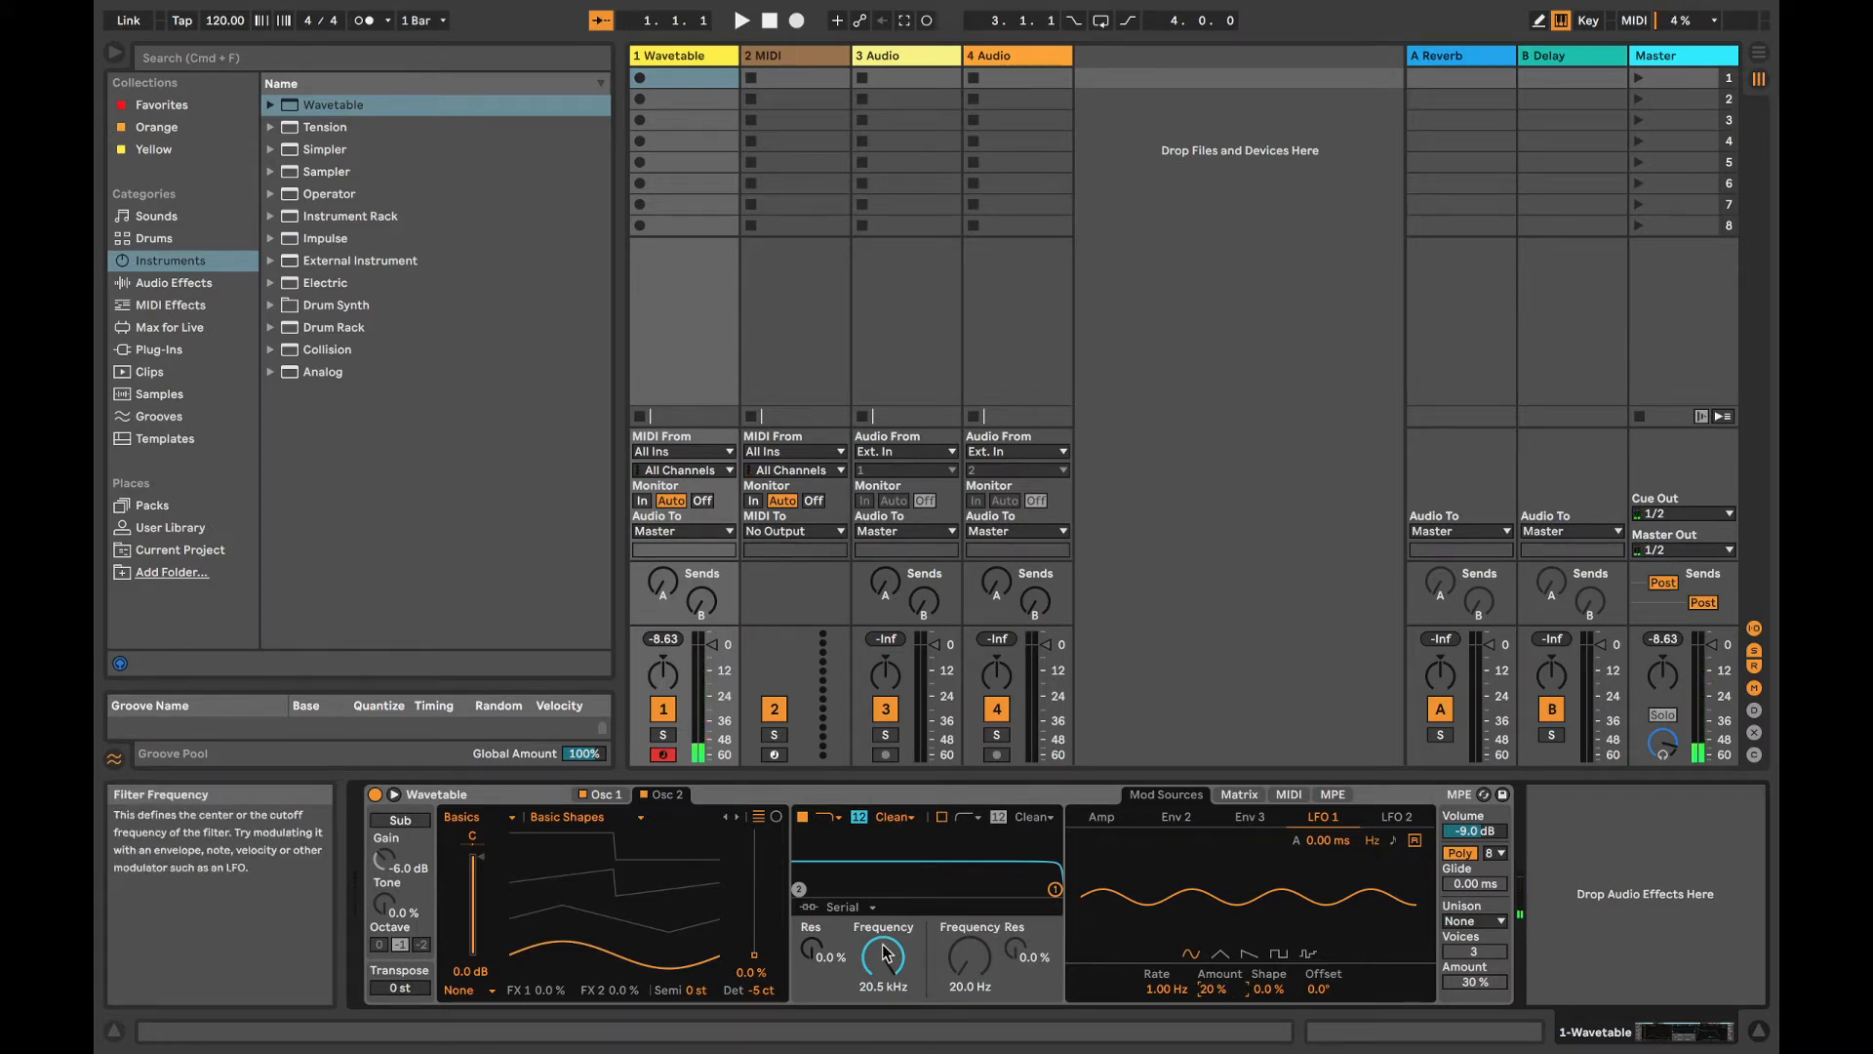
Step: Set Wavetable's global transpose to 12 semitones
drag(400, 988, 400, 981)
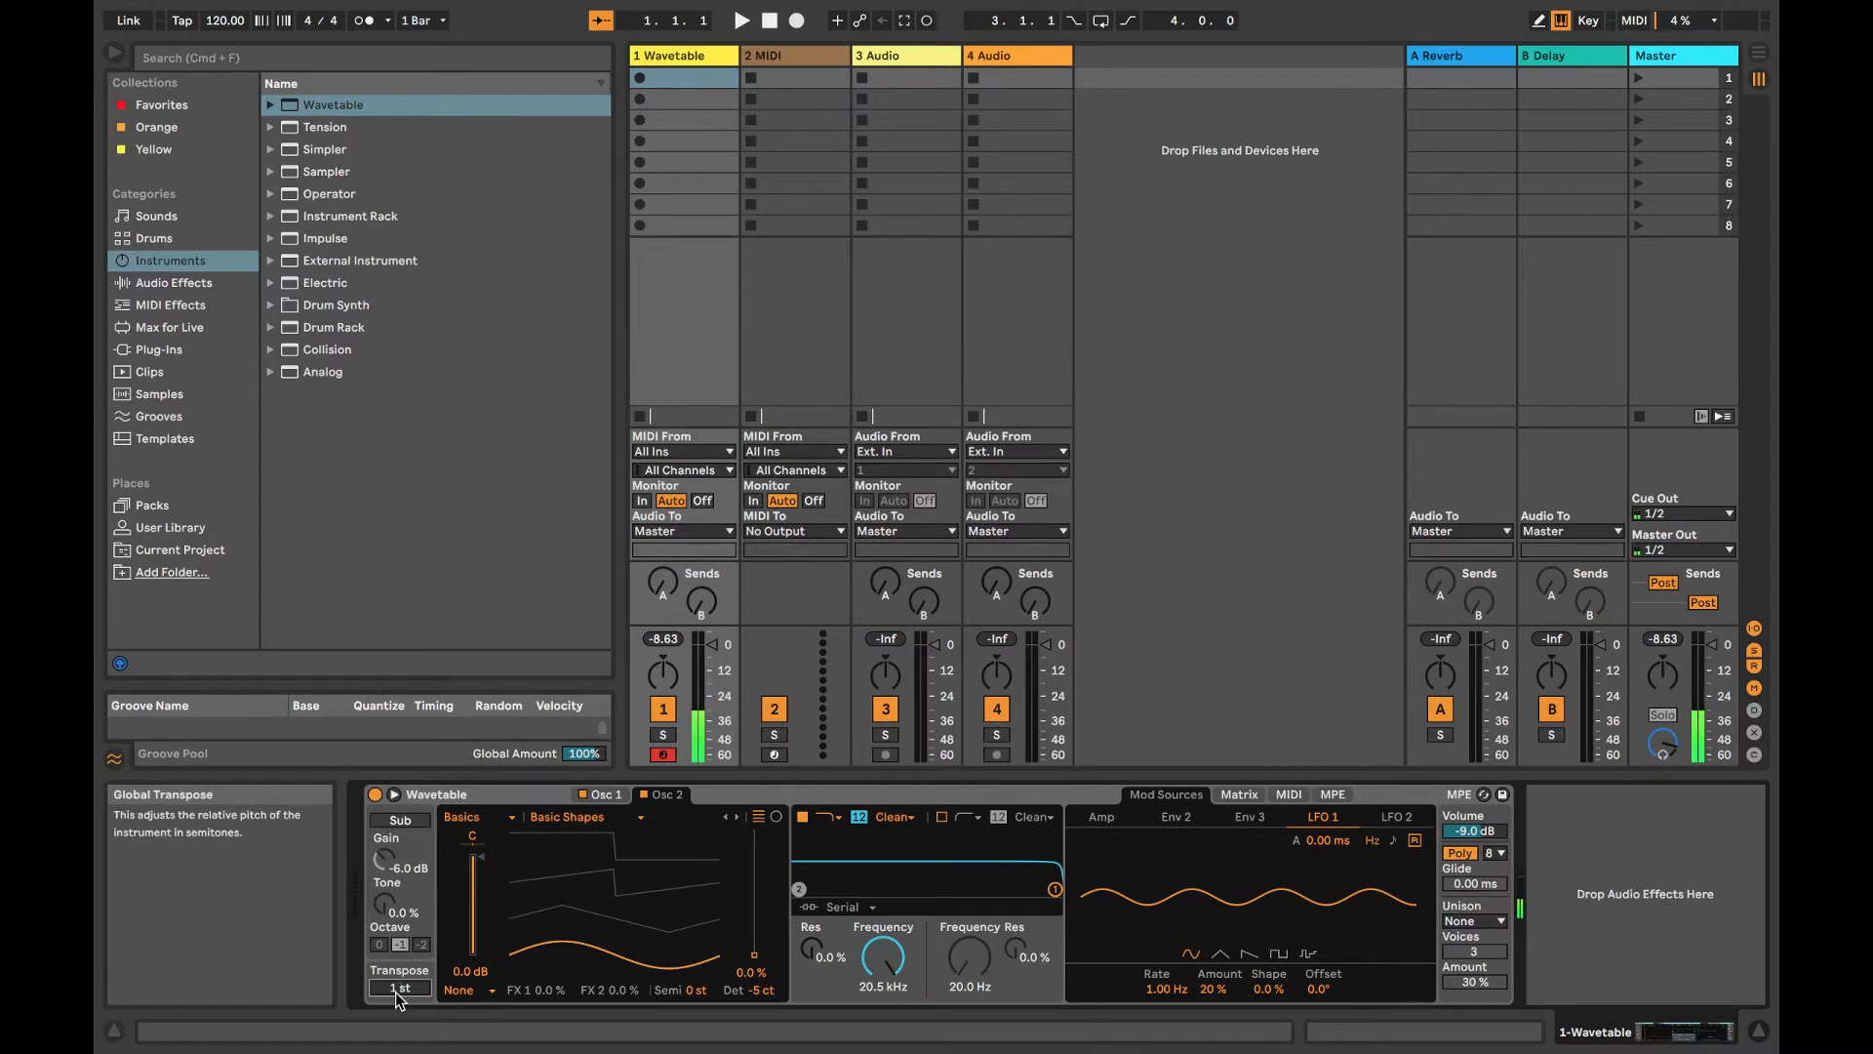
text(12)
key(Return)
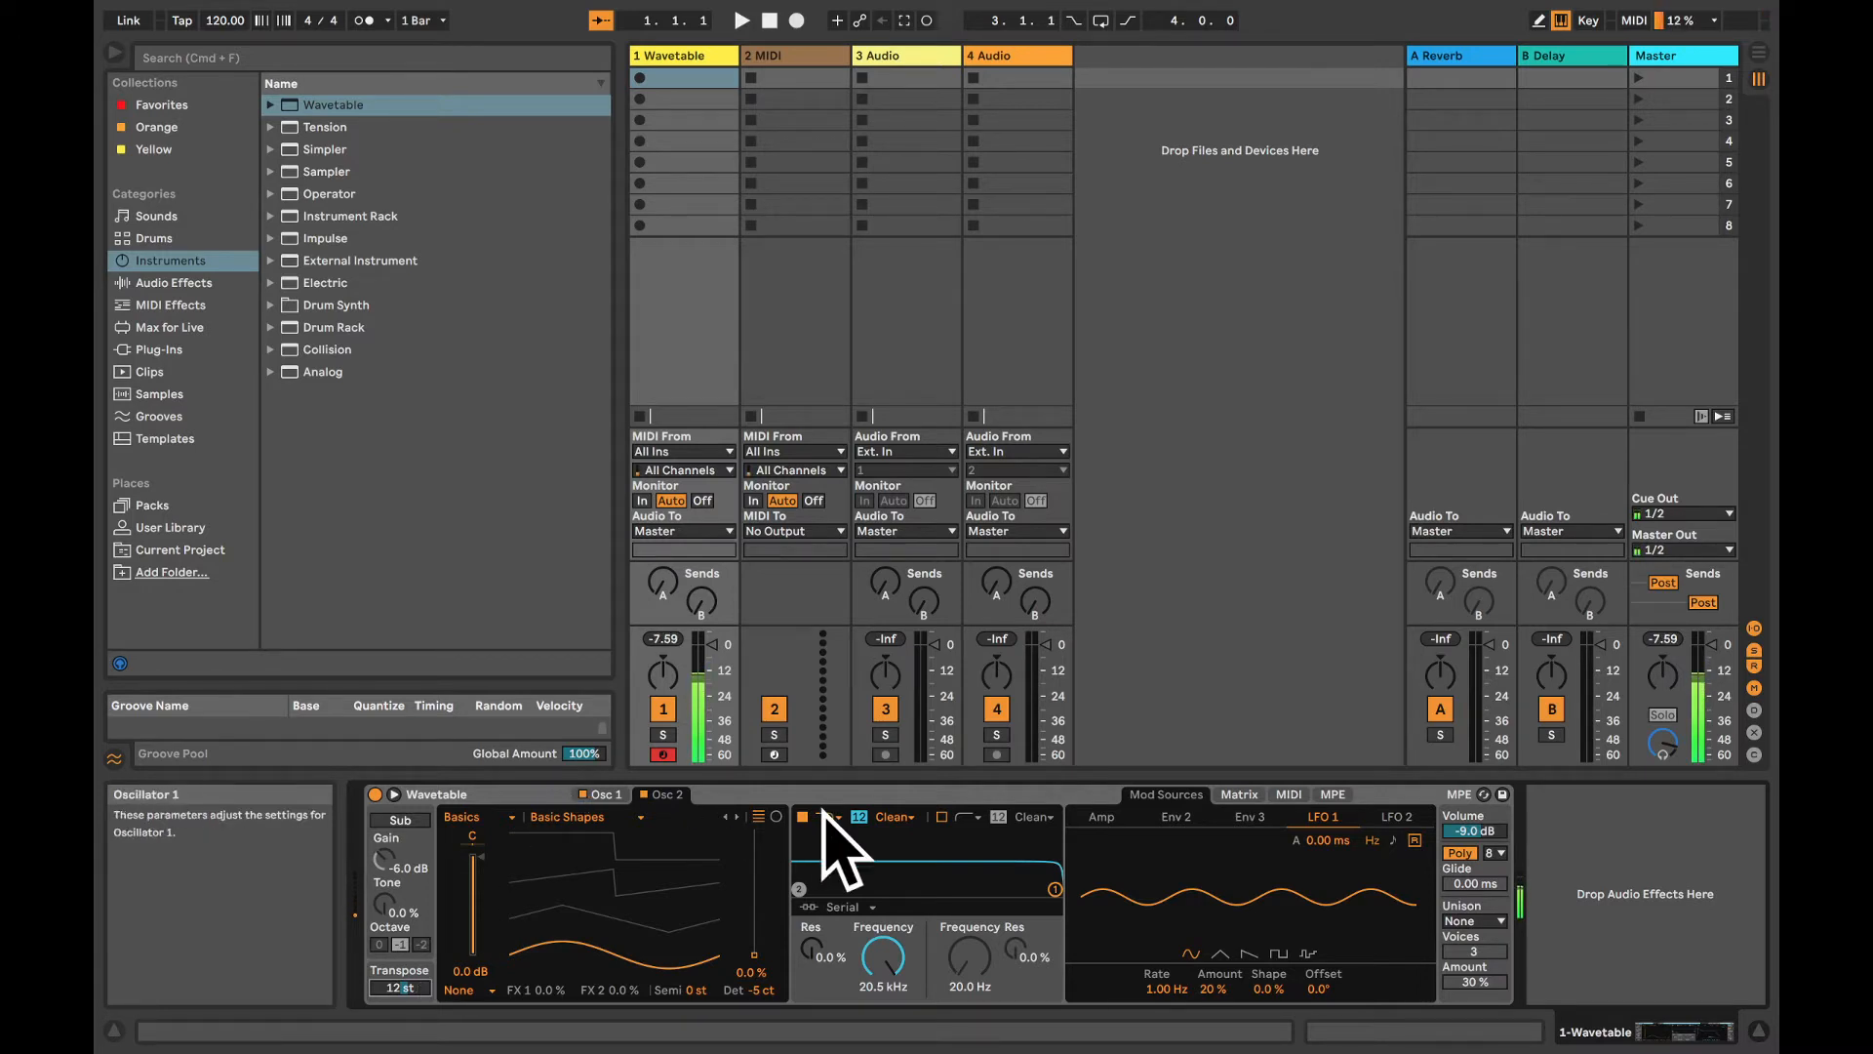
Step: Keep Oscillator 2 on the Basic Shapes wavetable and set its wavetable position to 26%
click(585, 817)
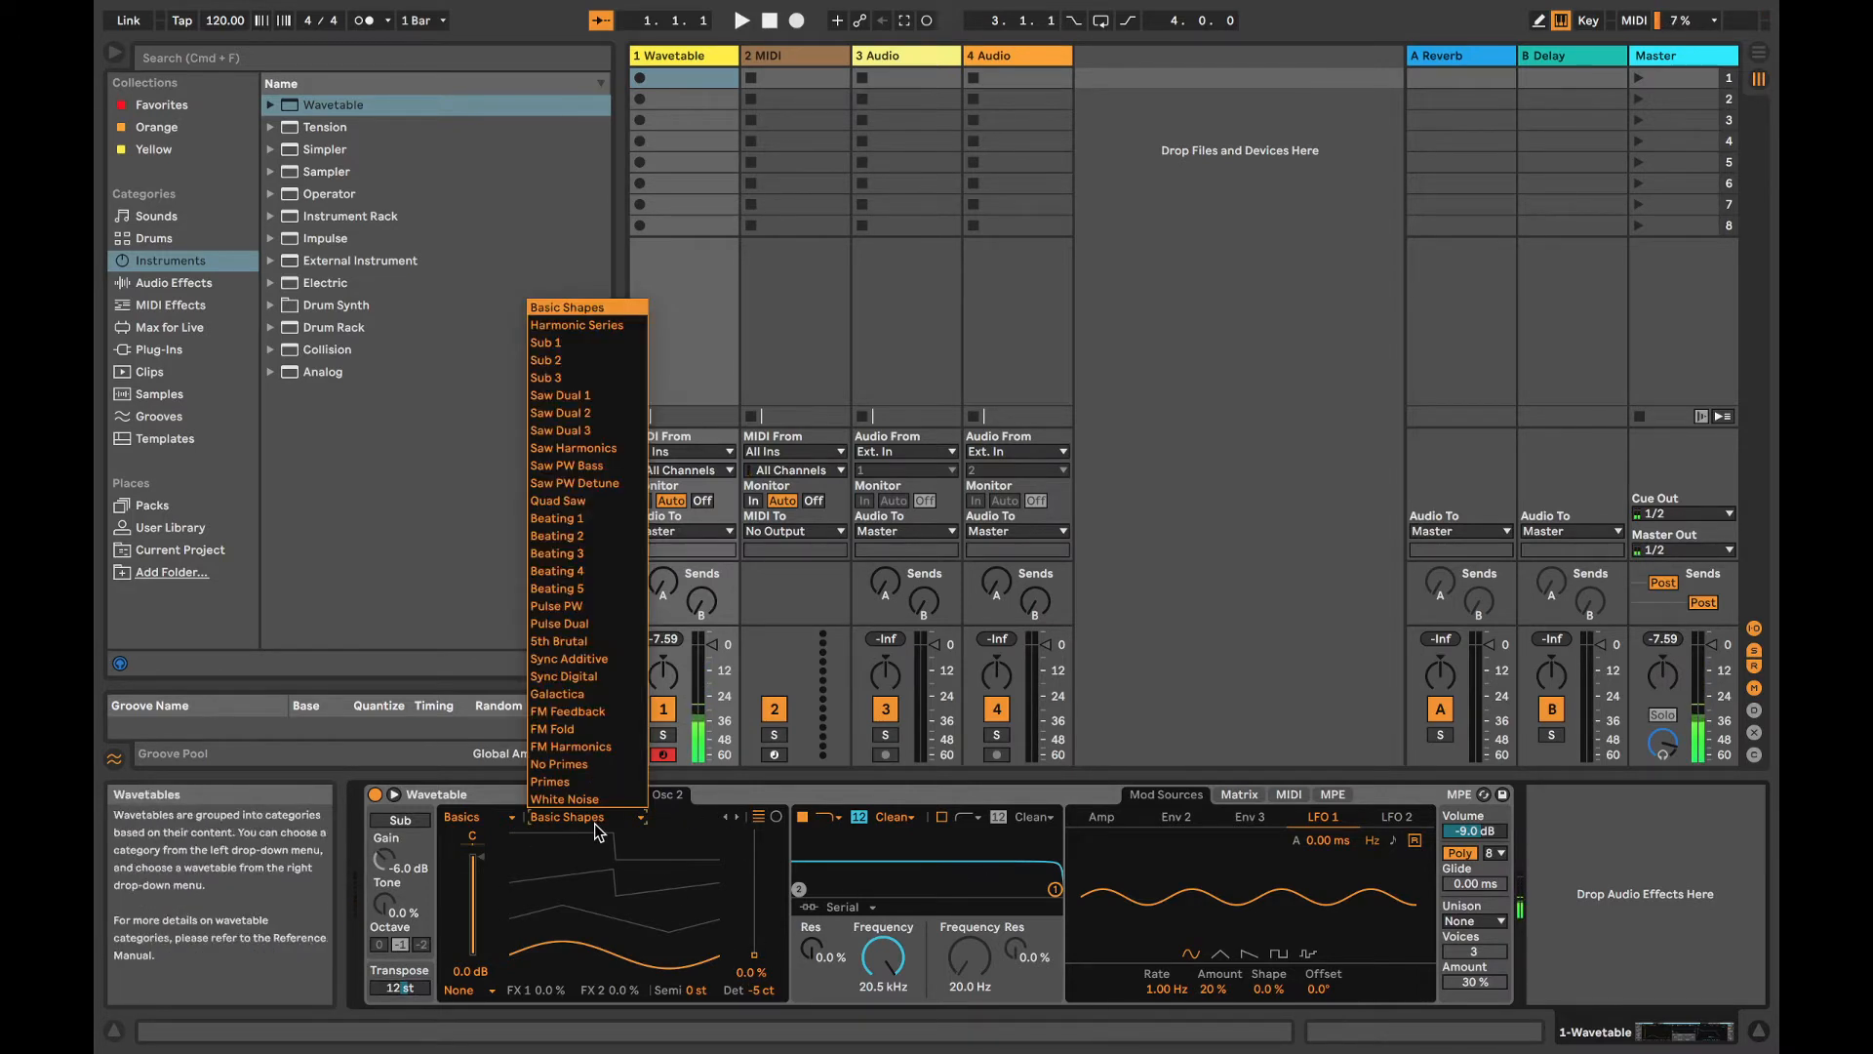
click(761, 884)
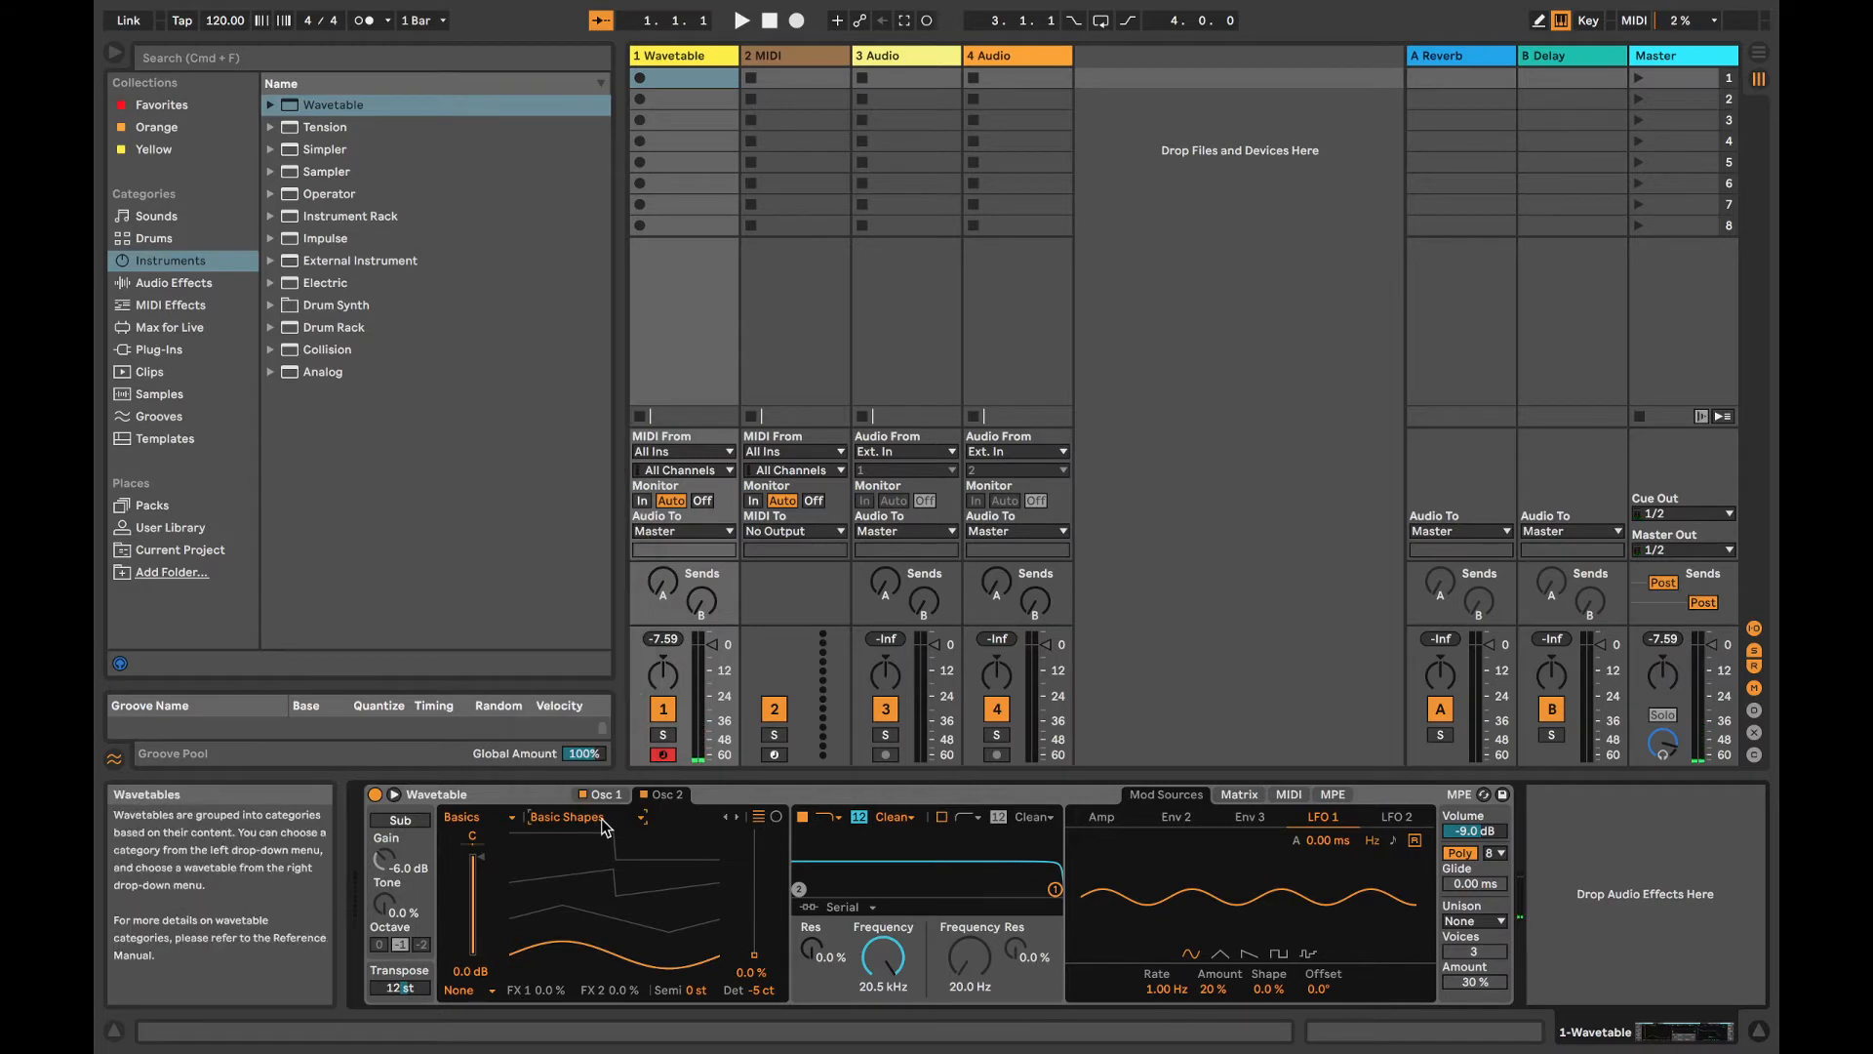
drag(780, 974, 780, 925)
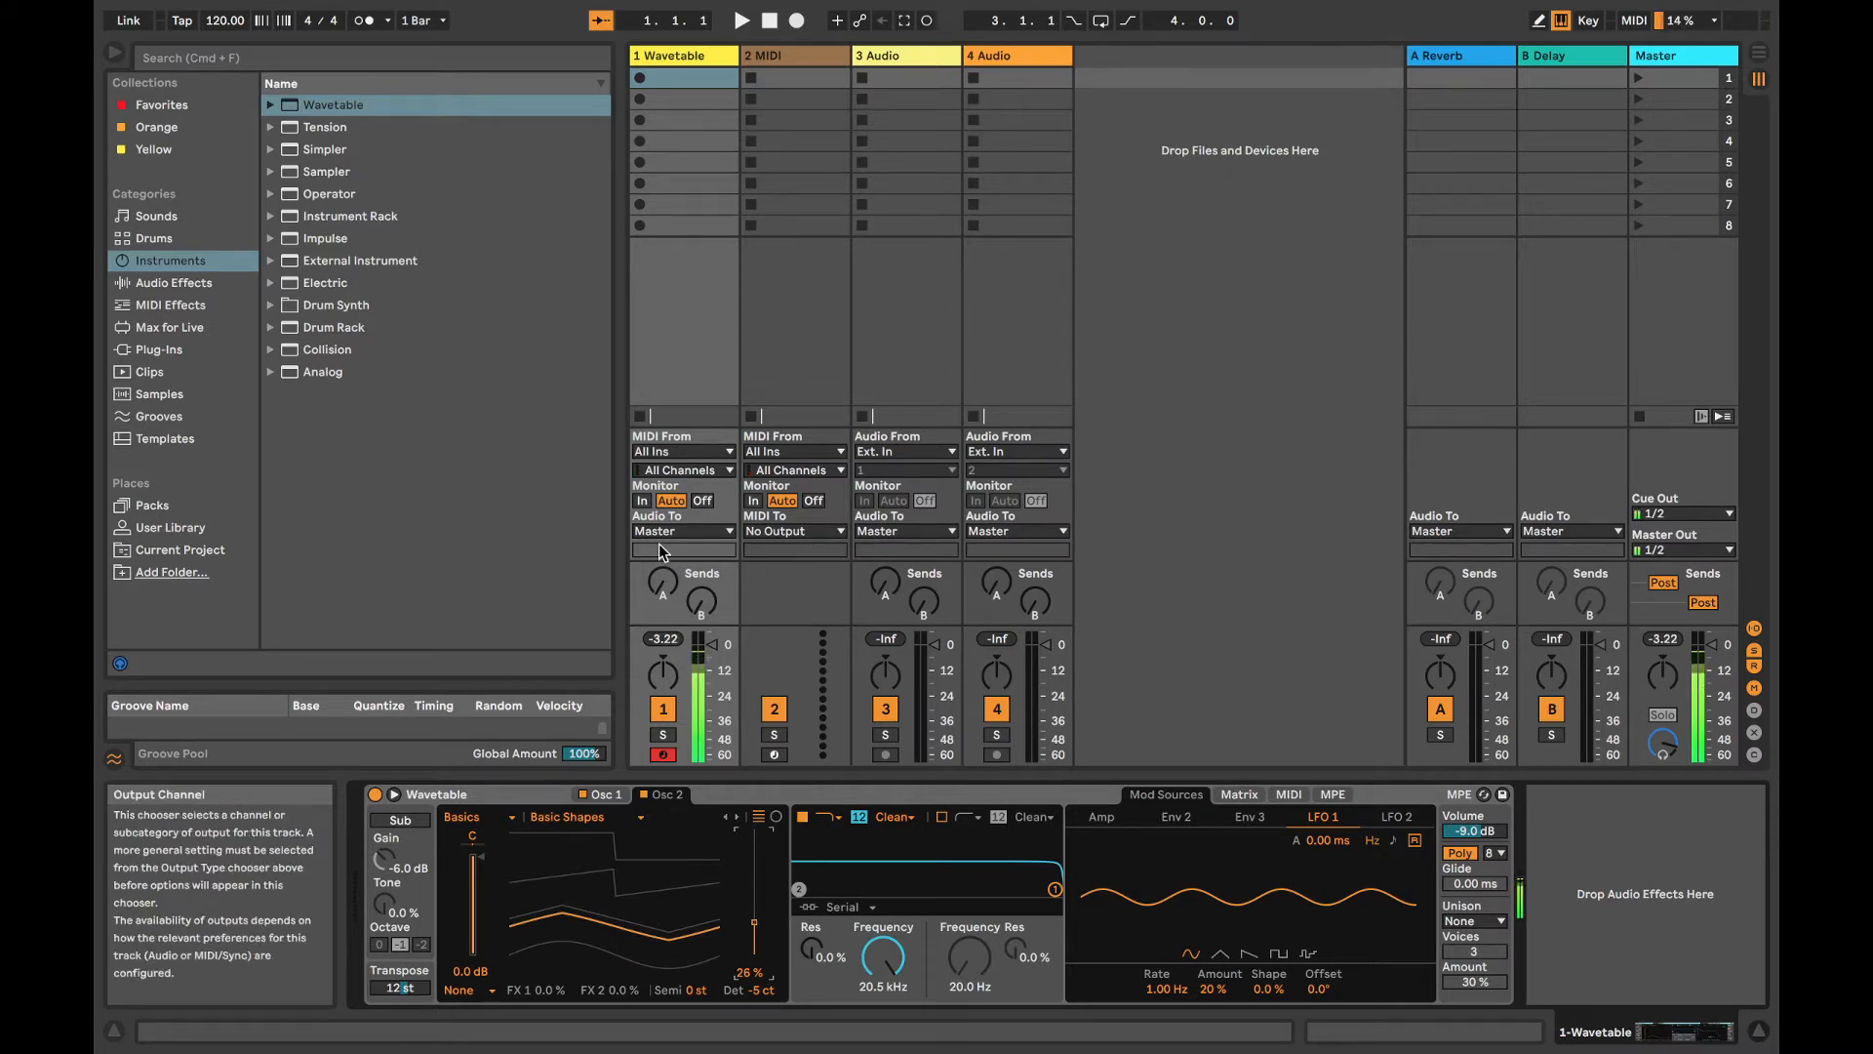
Step: Add the EQ Eight audio effect after Wavetable and group both devices into an Instrument Rack
click(163, 130)
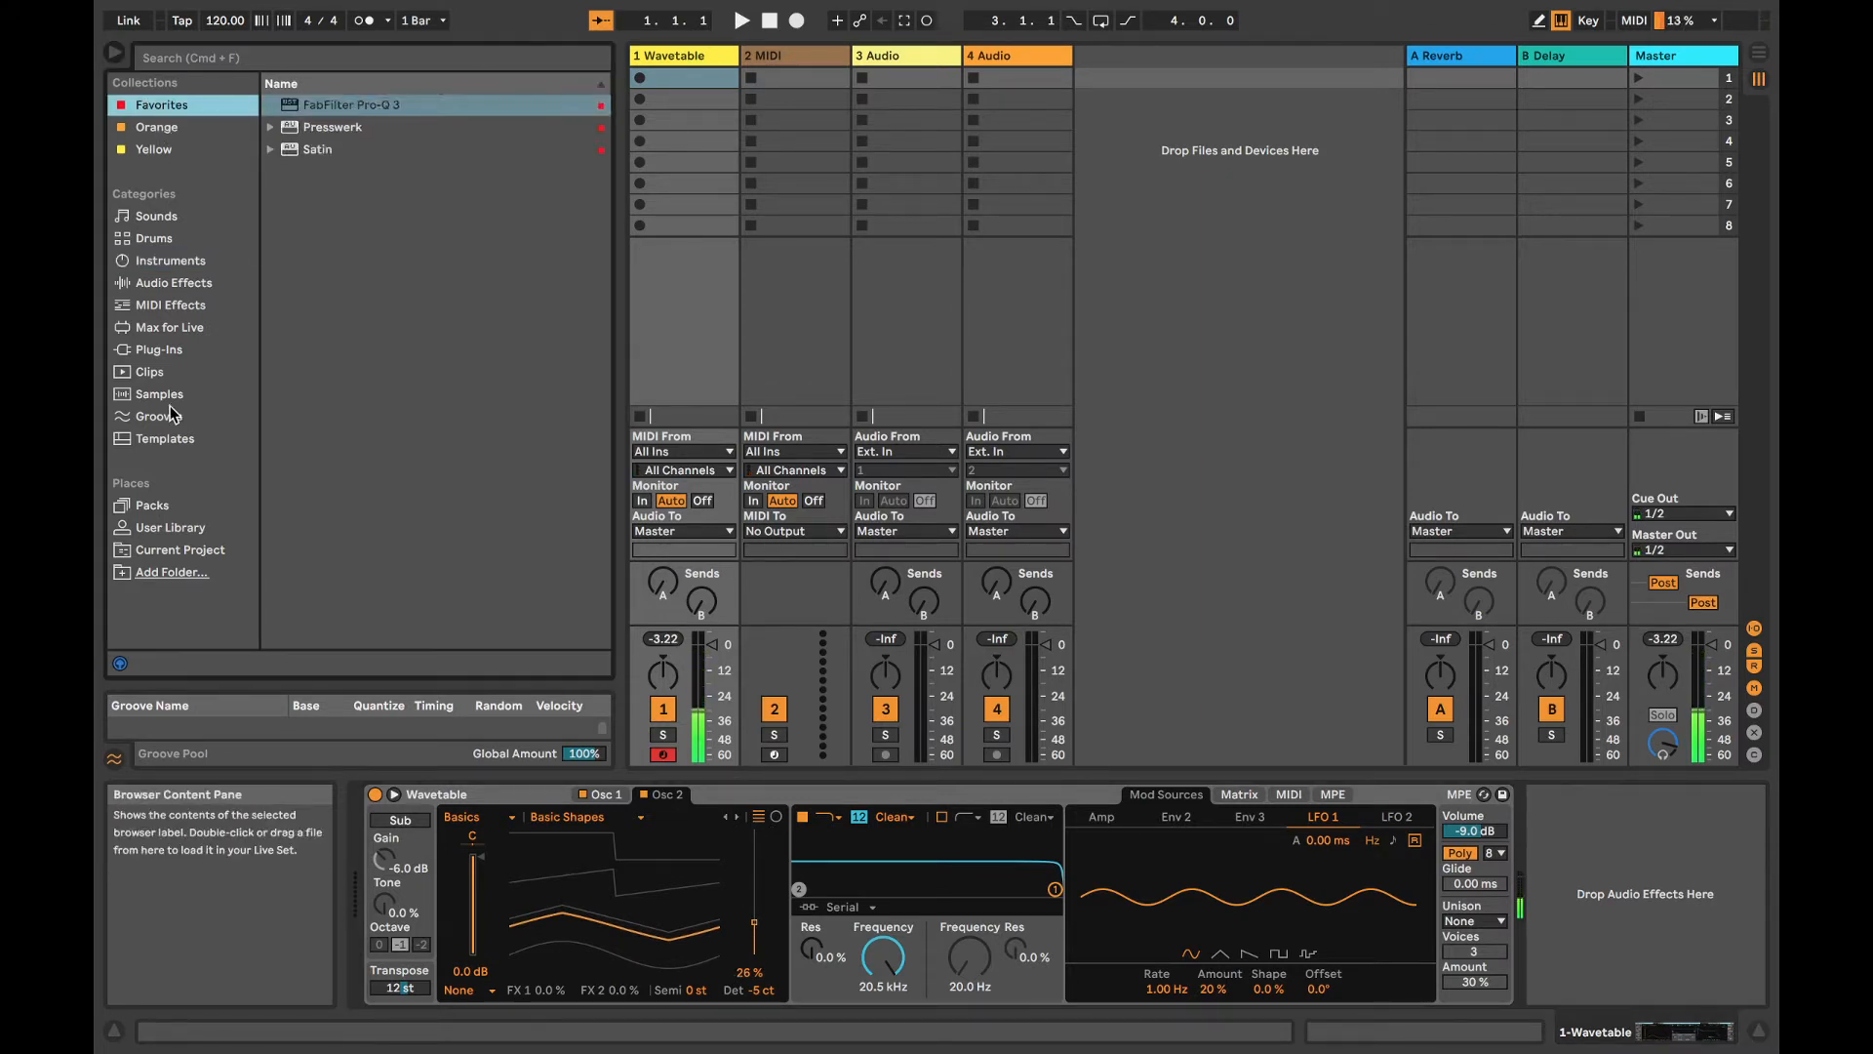
click(174, 306)
click(173, 283)
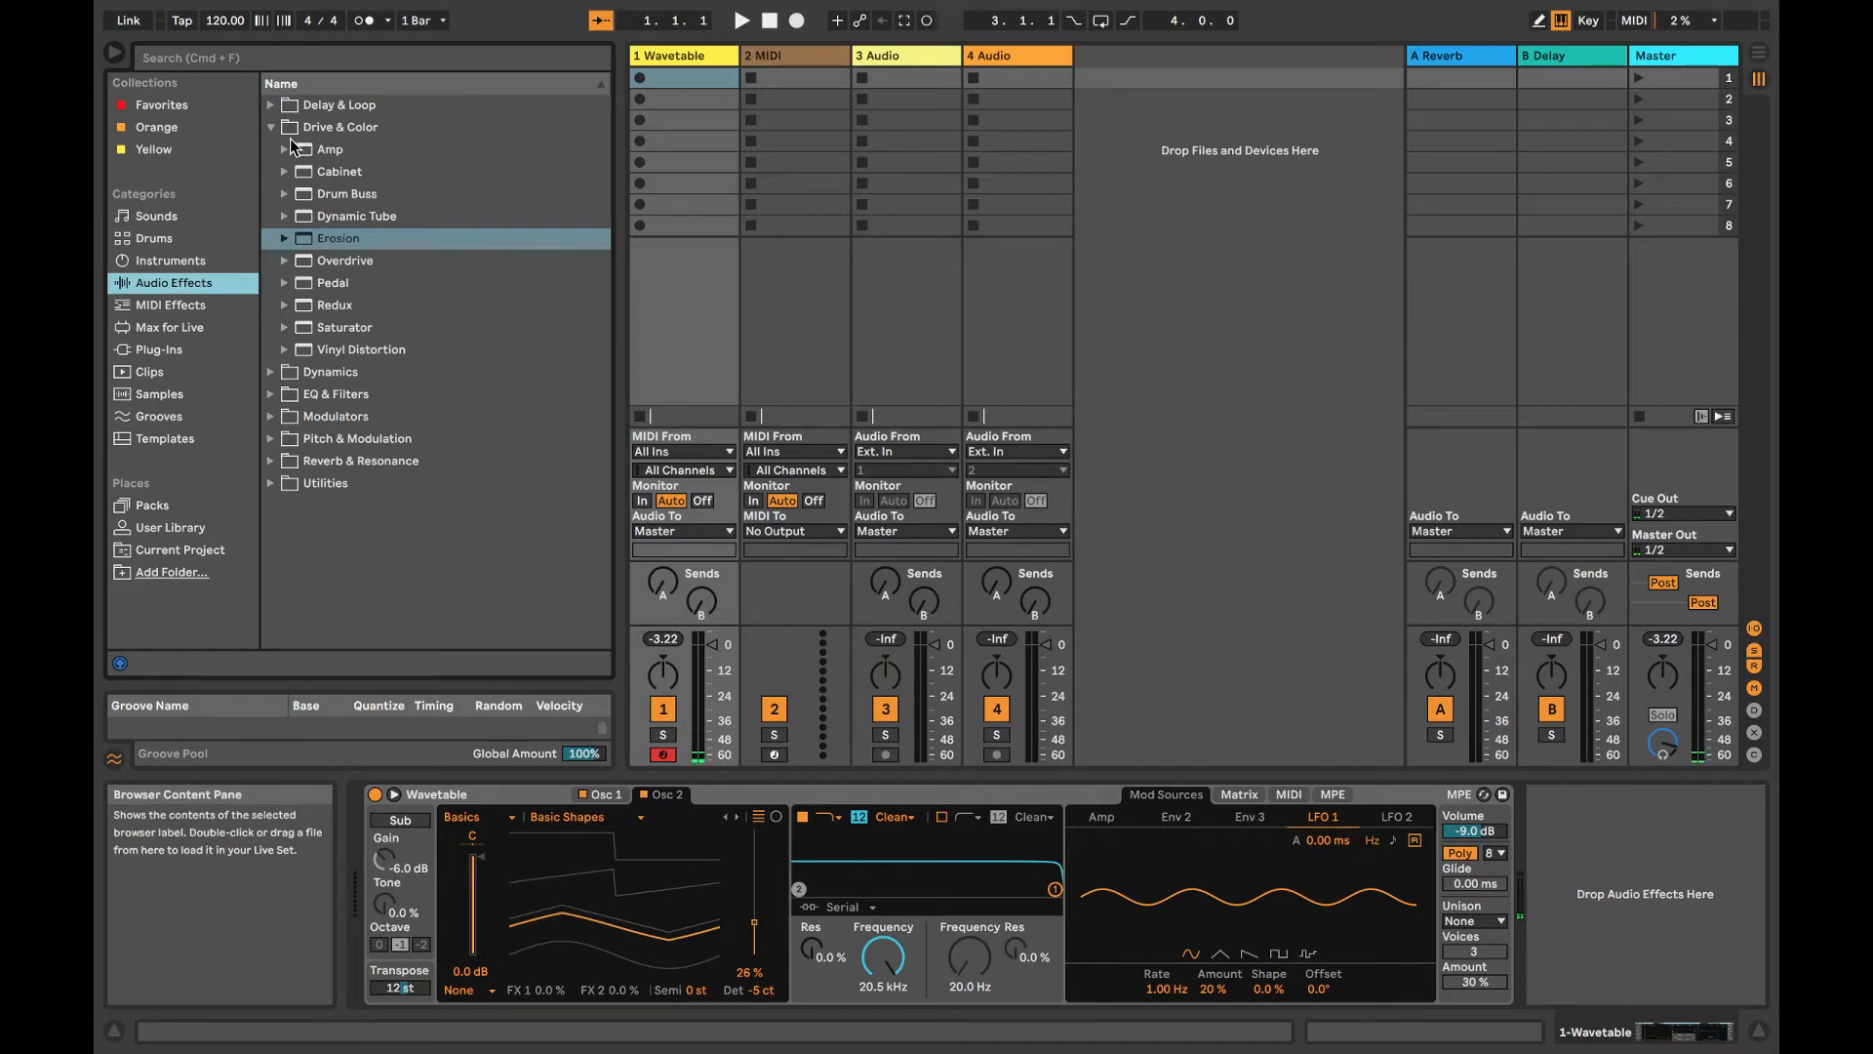
click(274, 395)
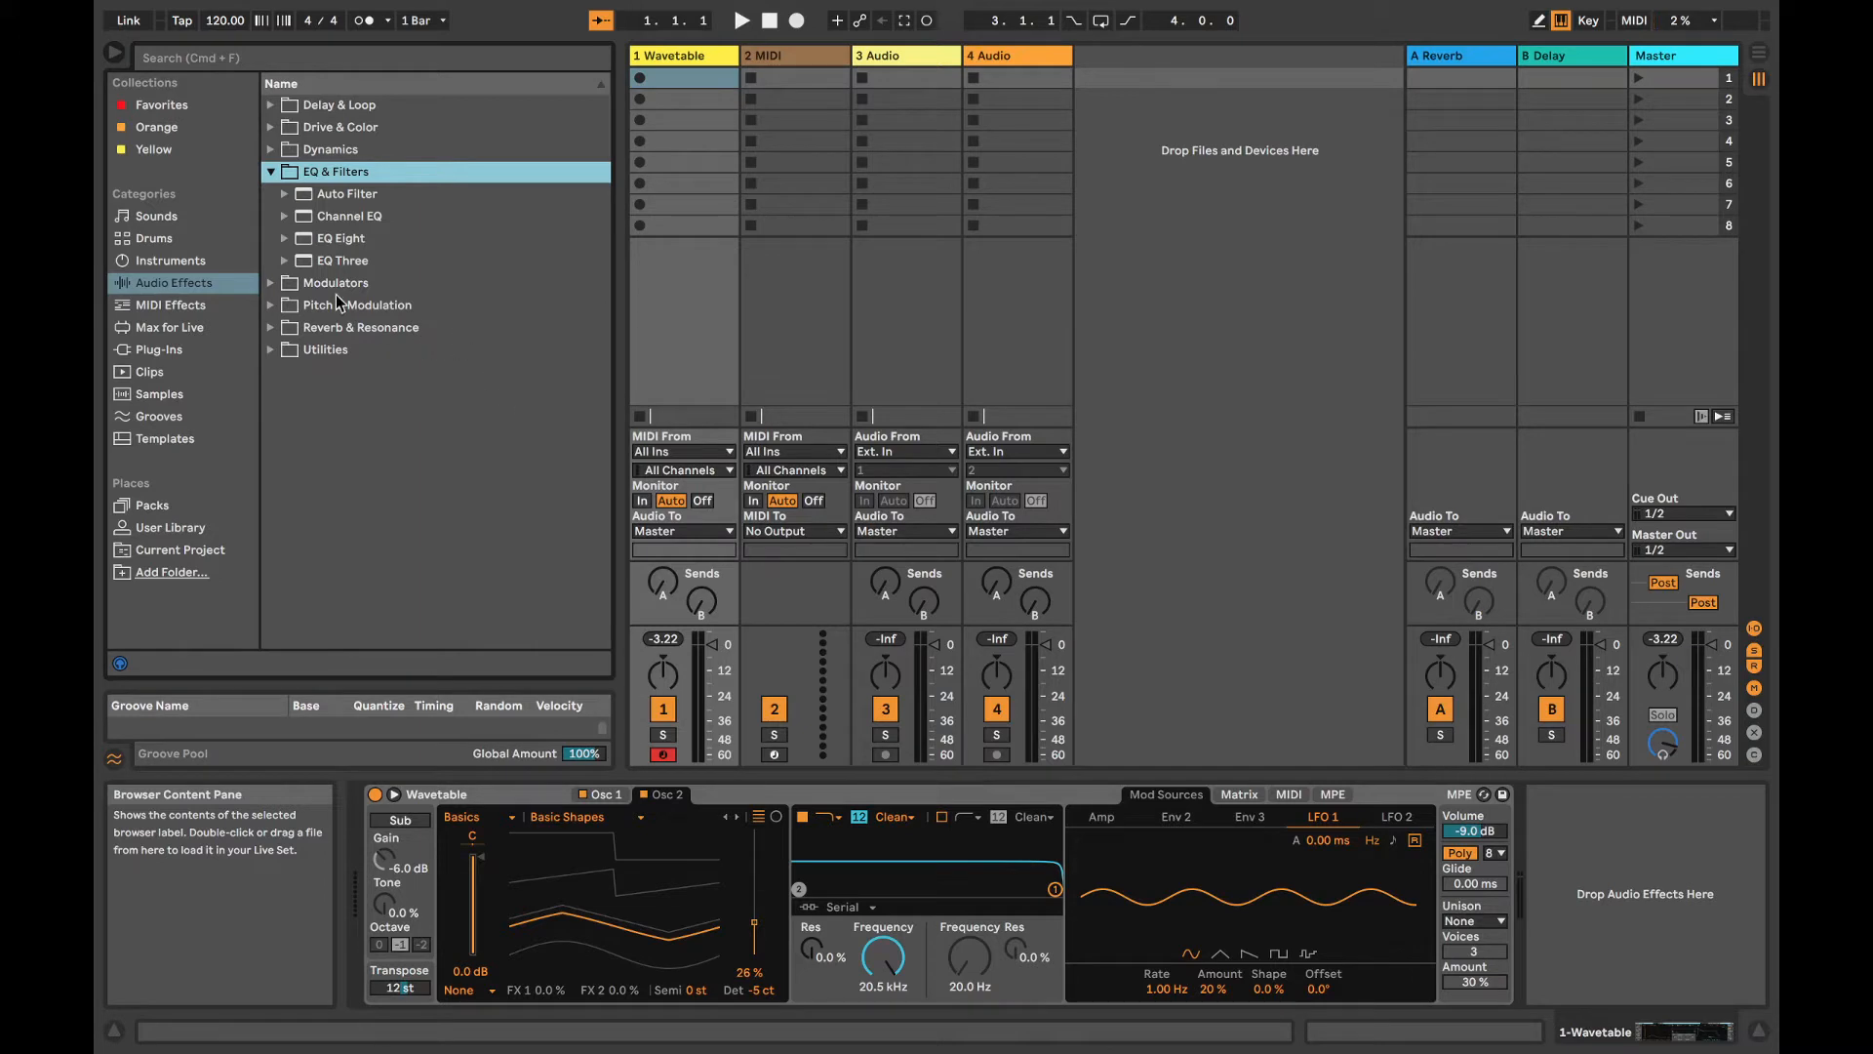
click(339, 240)
drag(341, 247, 1400, 837)
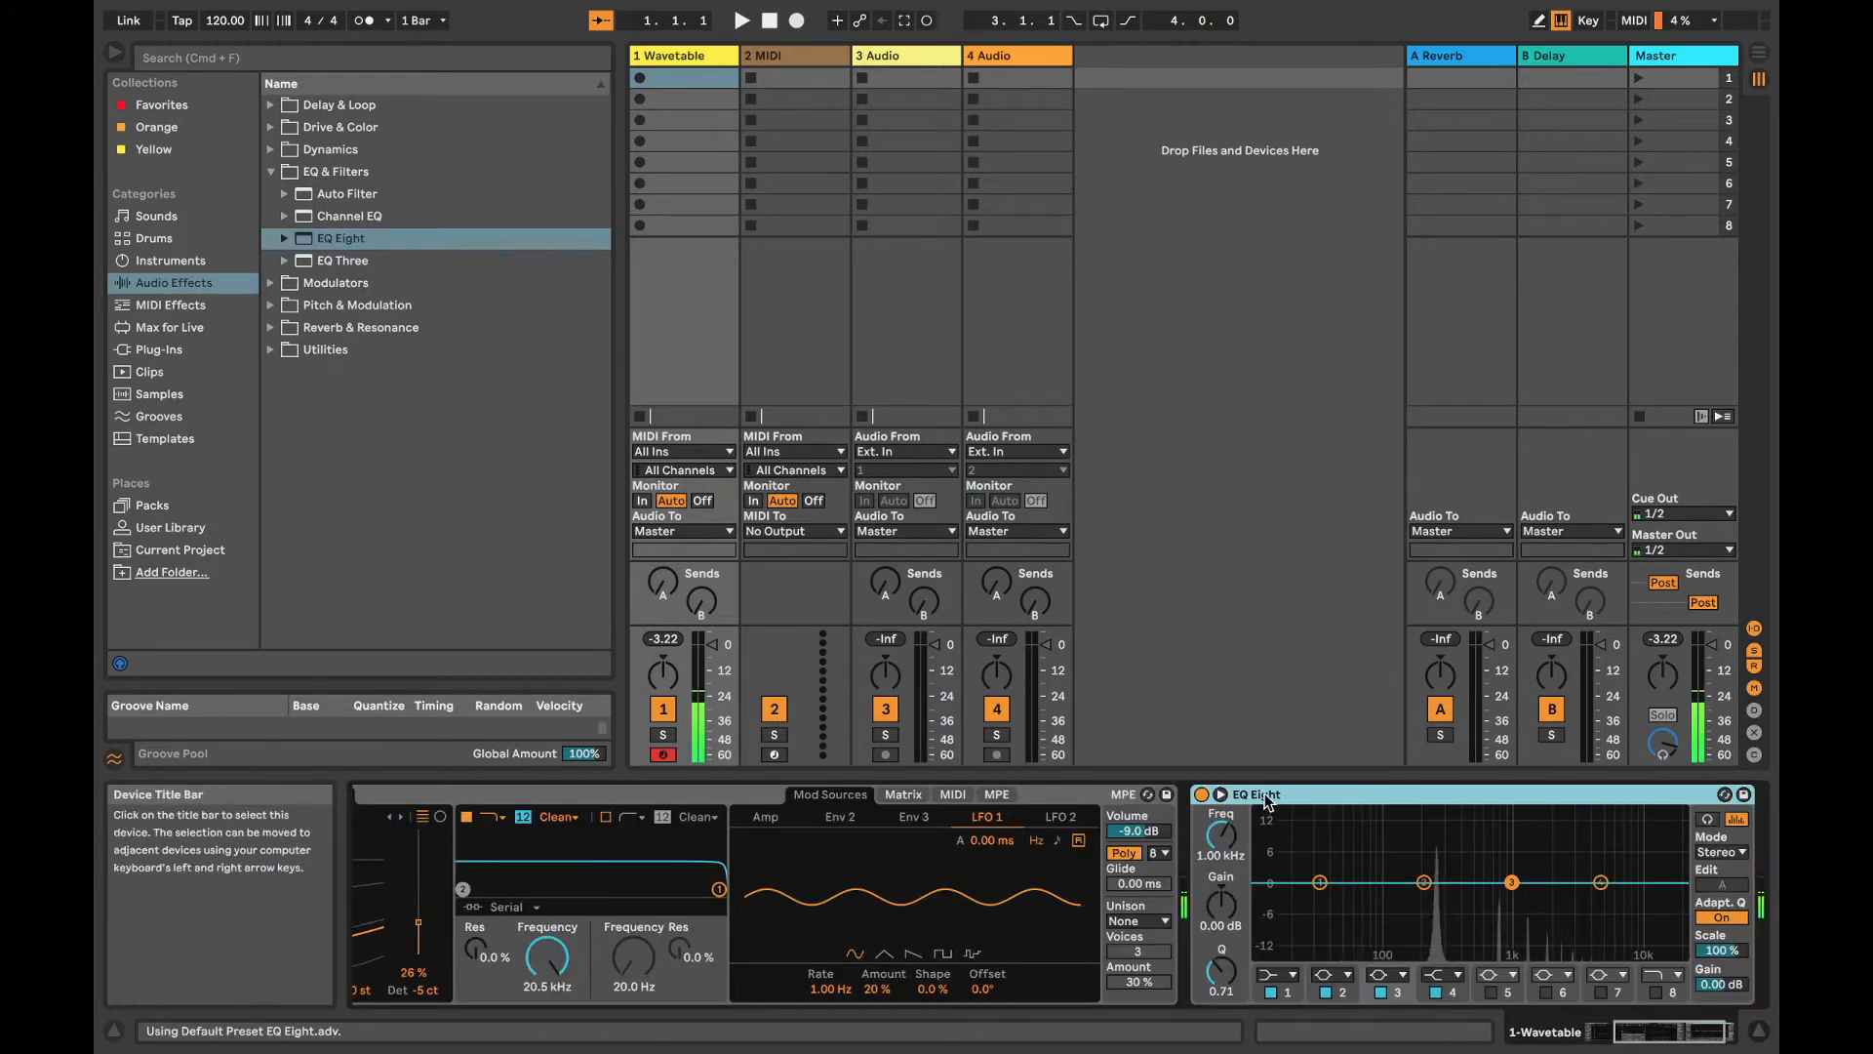
click(1044, 788)
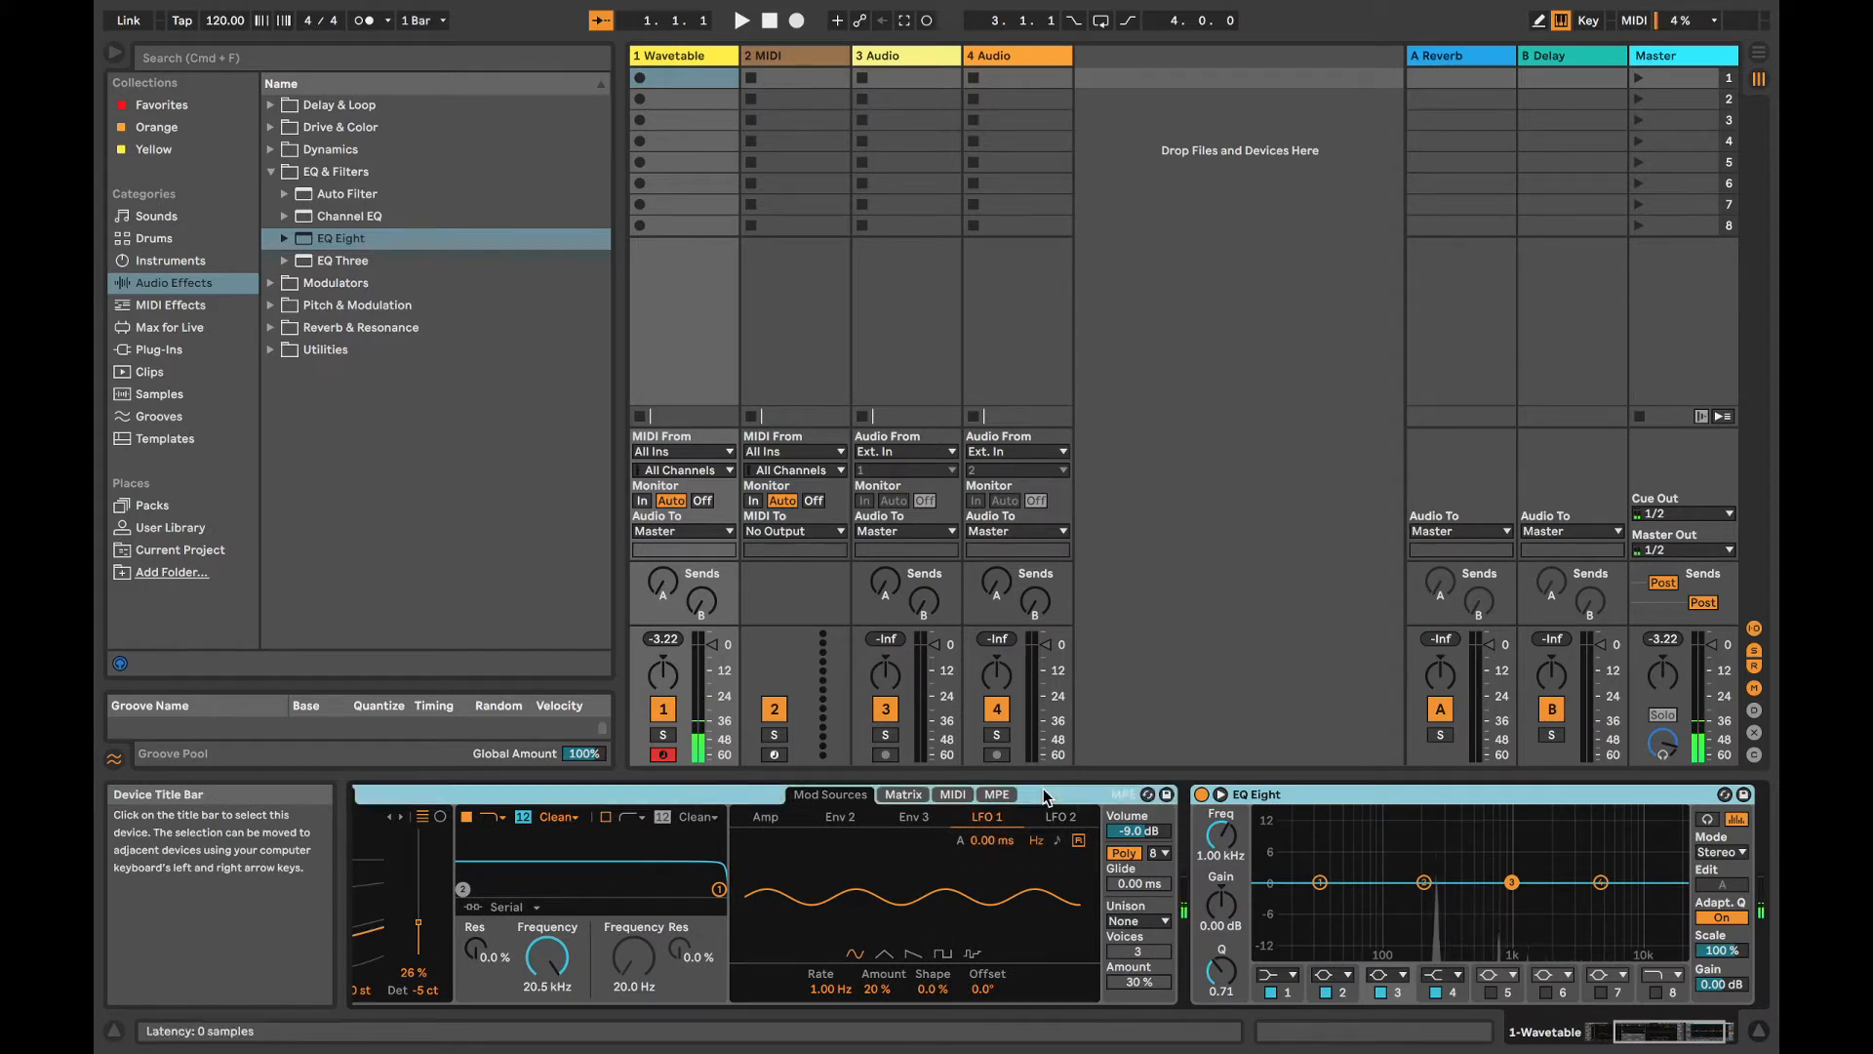
key(super+g)
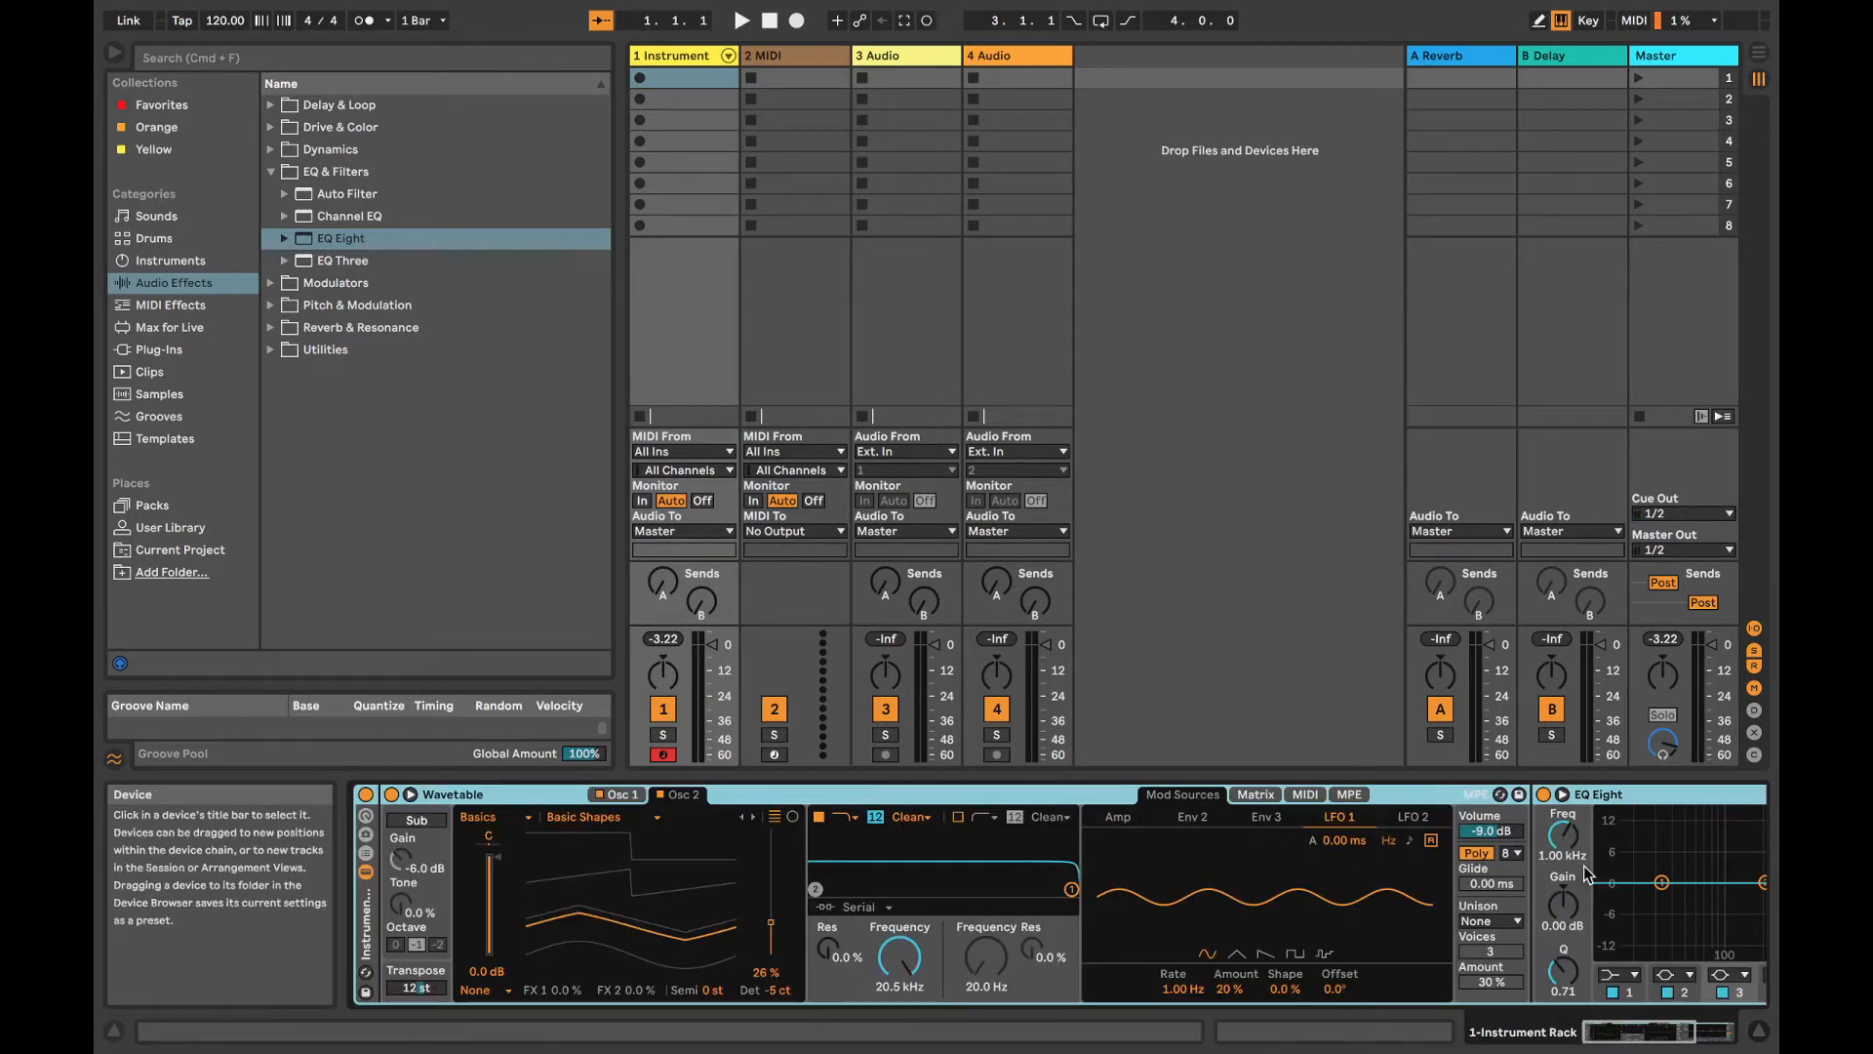
Step: Cut EQ Eight's band 3 by 10.8 dB at 383 Hz with a Q of 0.44
scroll(1653, 866, right, 5)
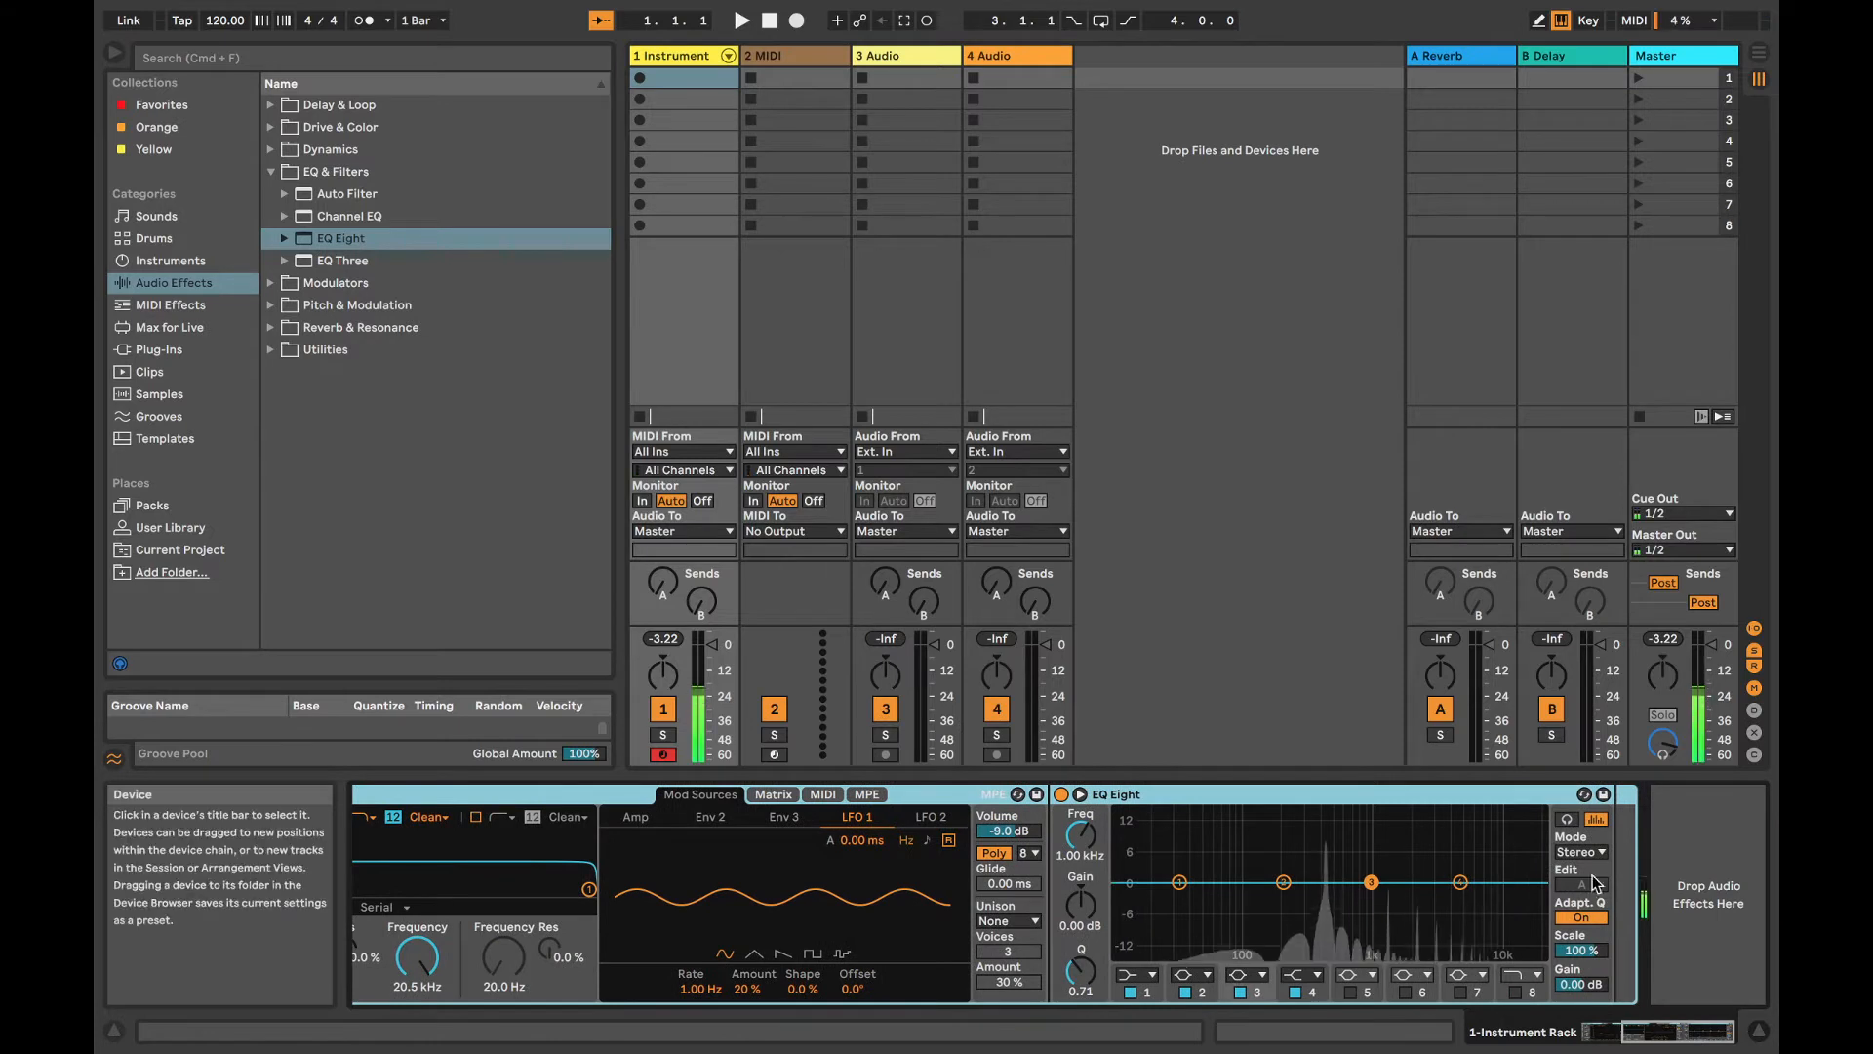
drag(1370, 883, 1312, 937)
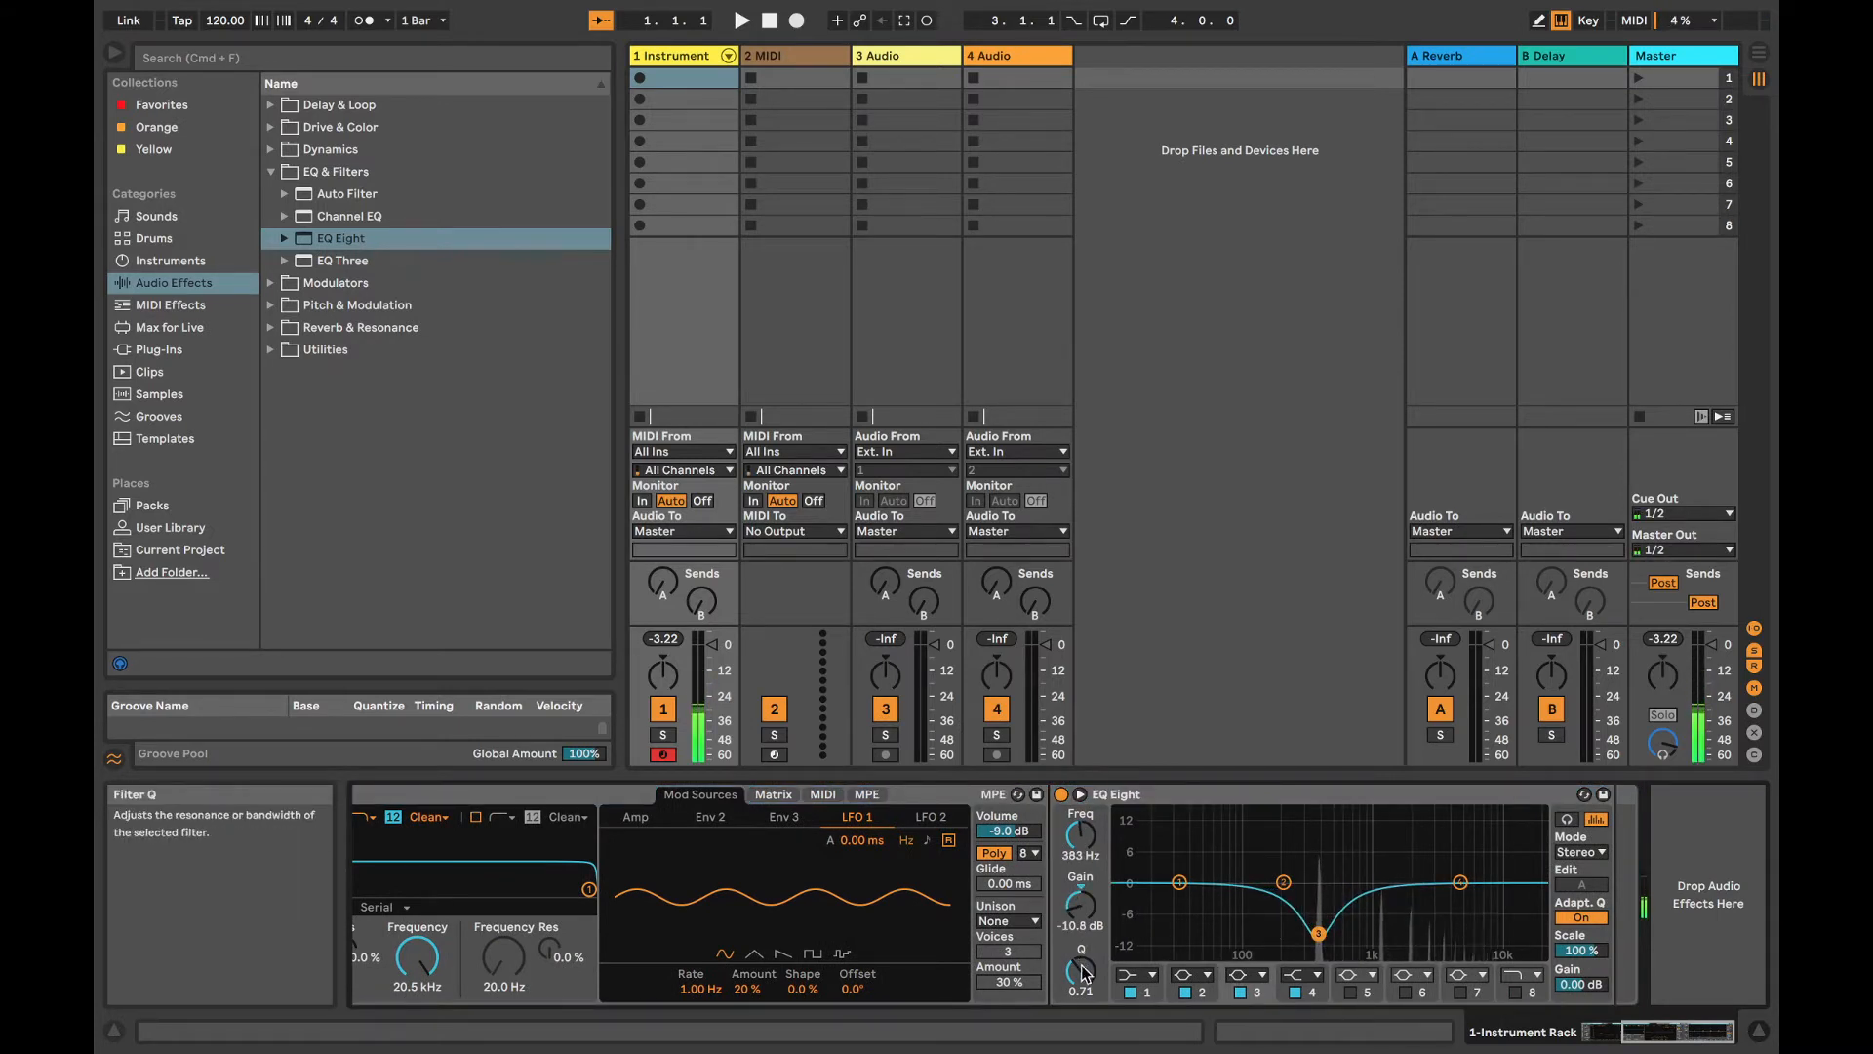
drag(1083, 963, 1091, 978)
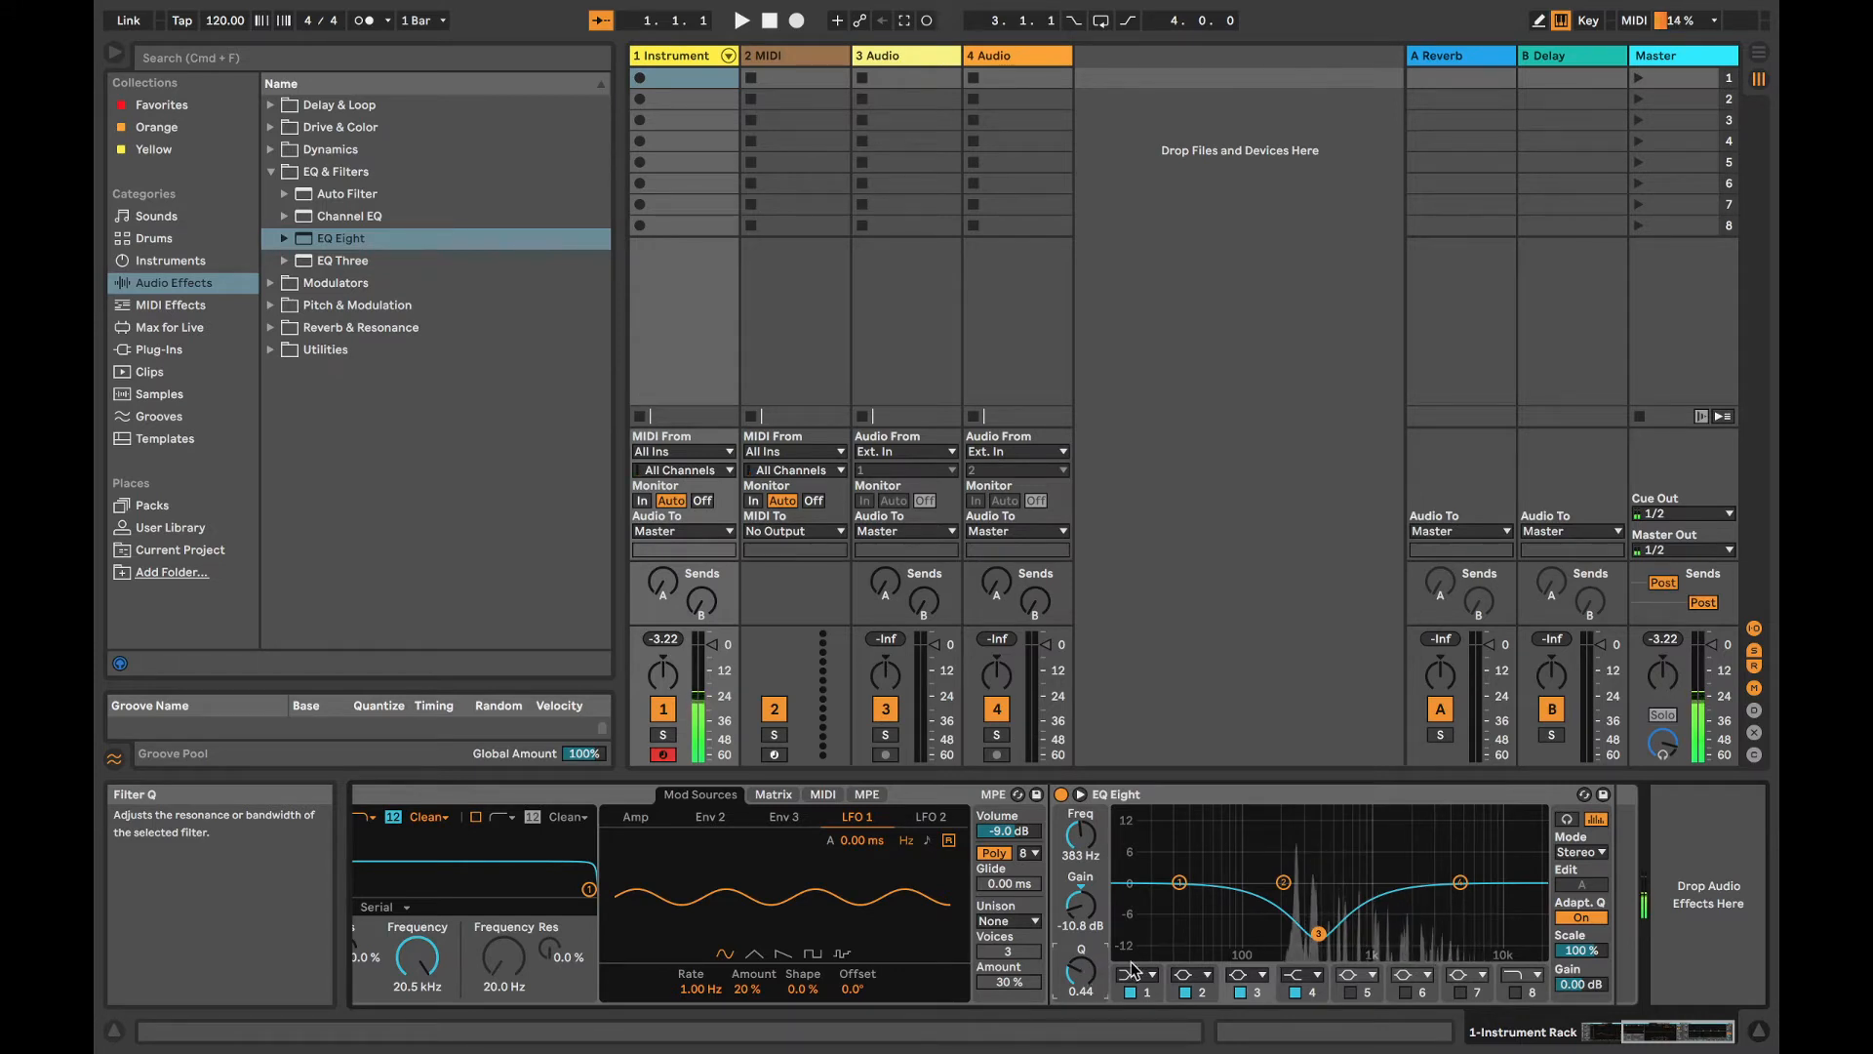
Step: Set Wavetable's LFO 1 to a rate of 0.08 Hz and an amount of 3.1%
drag(746, 988, 691, 992)
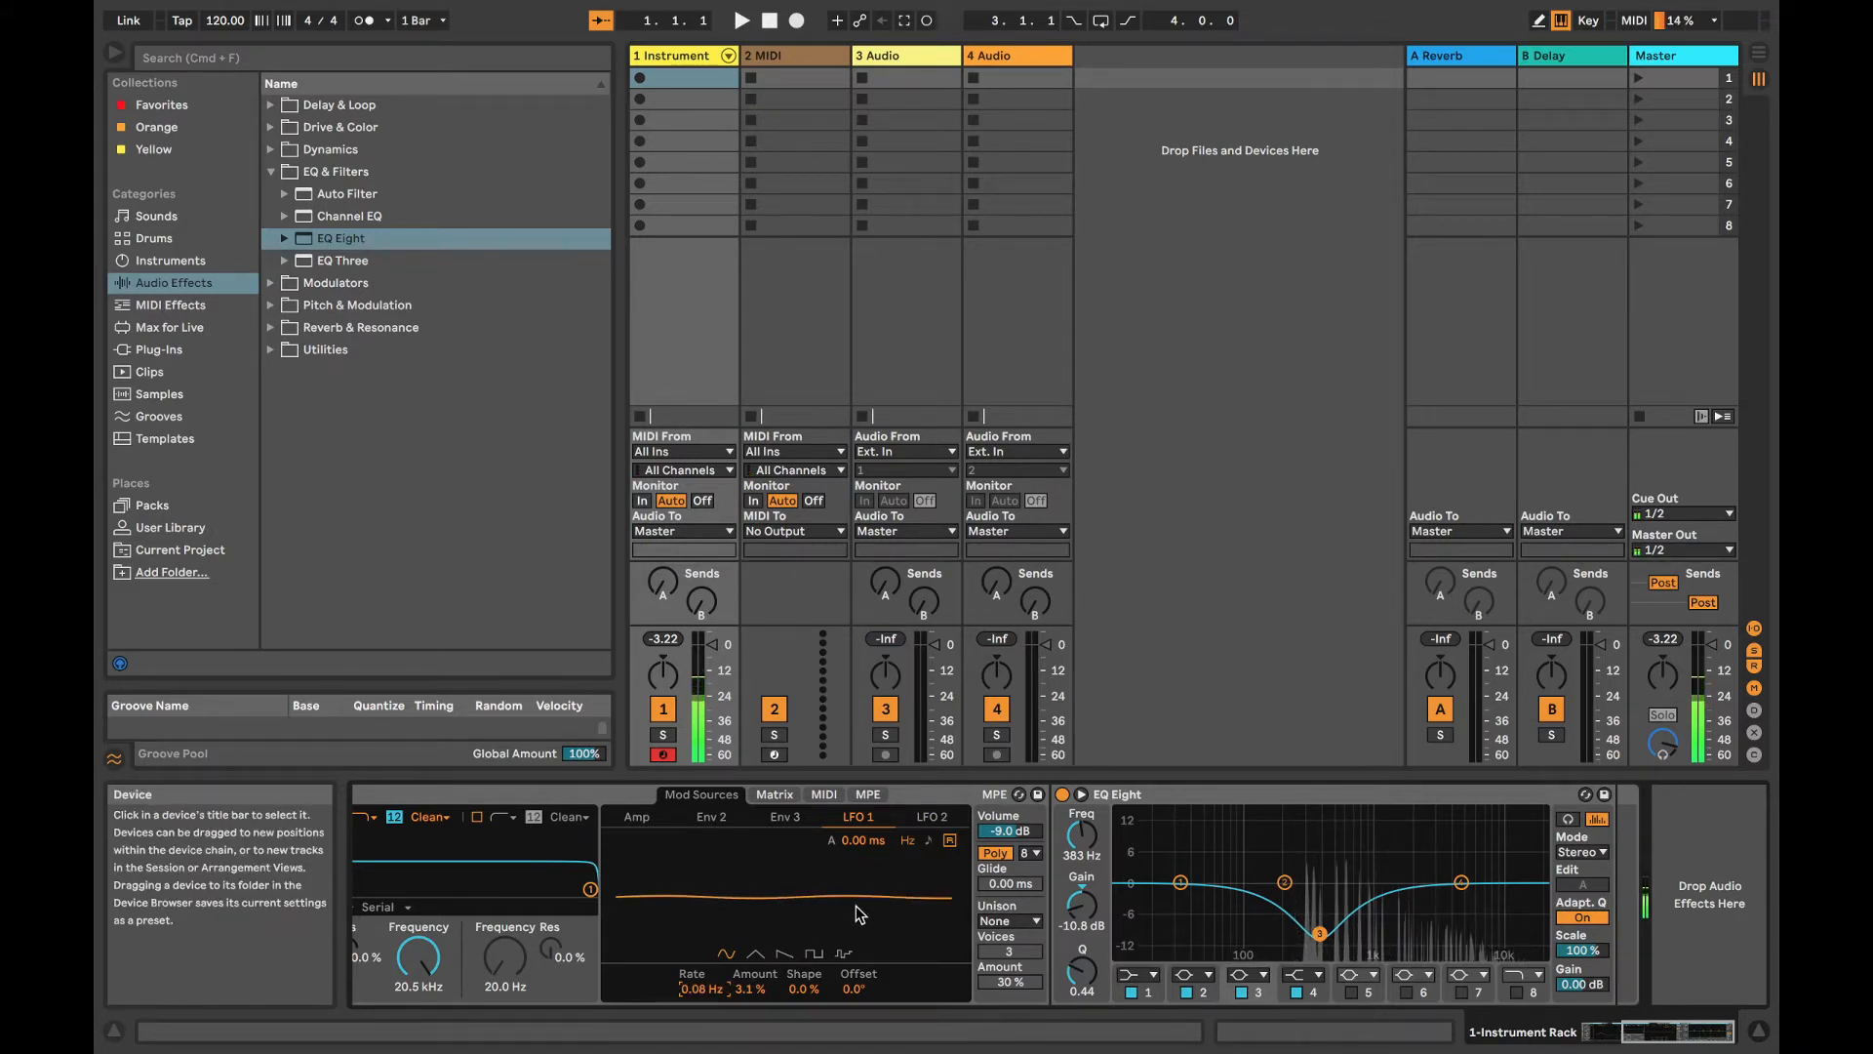
scroll(663, 863, left, 5)
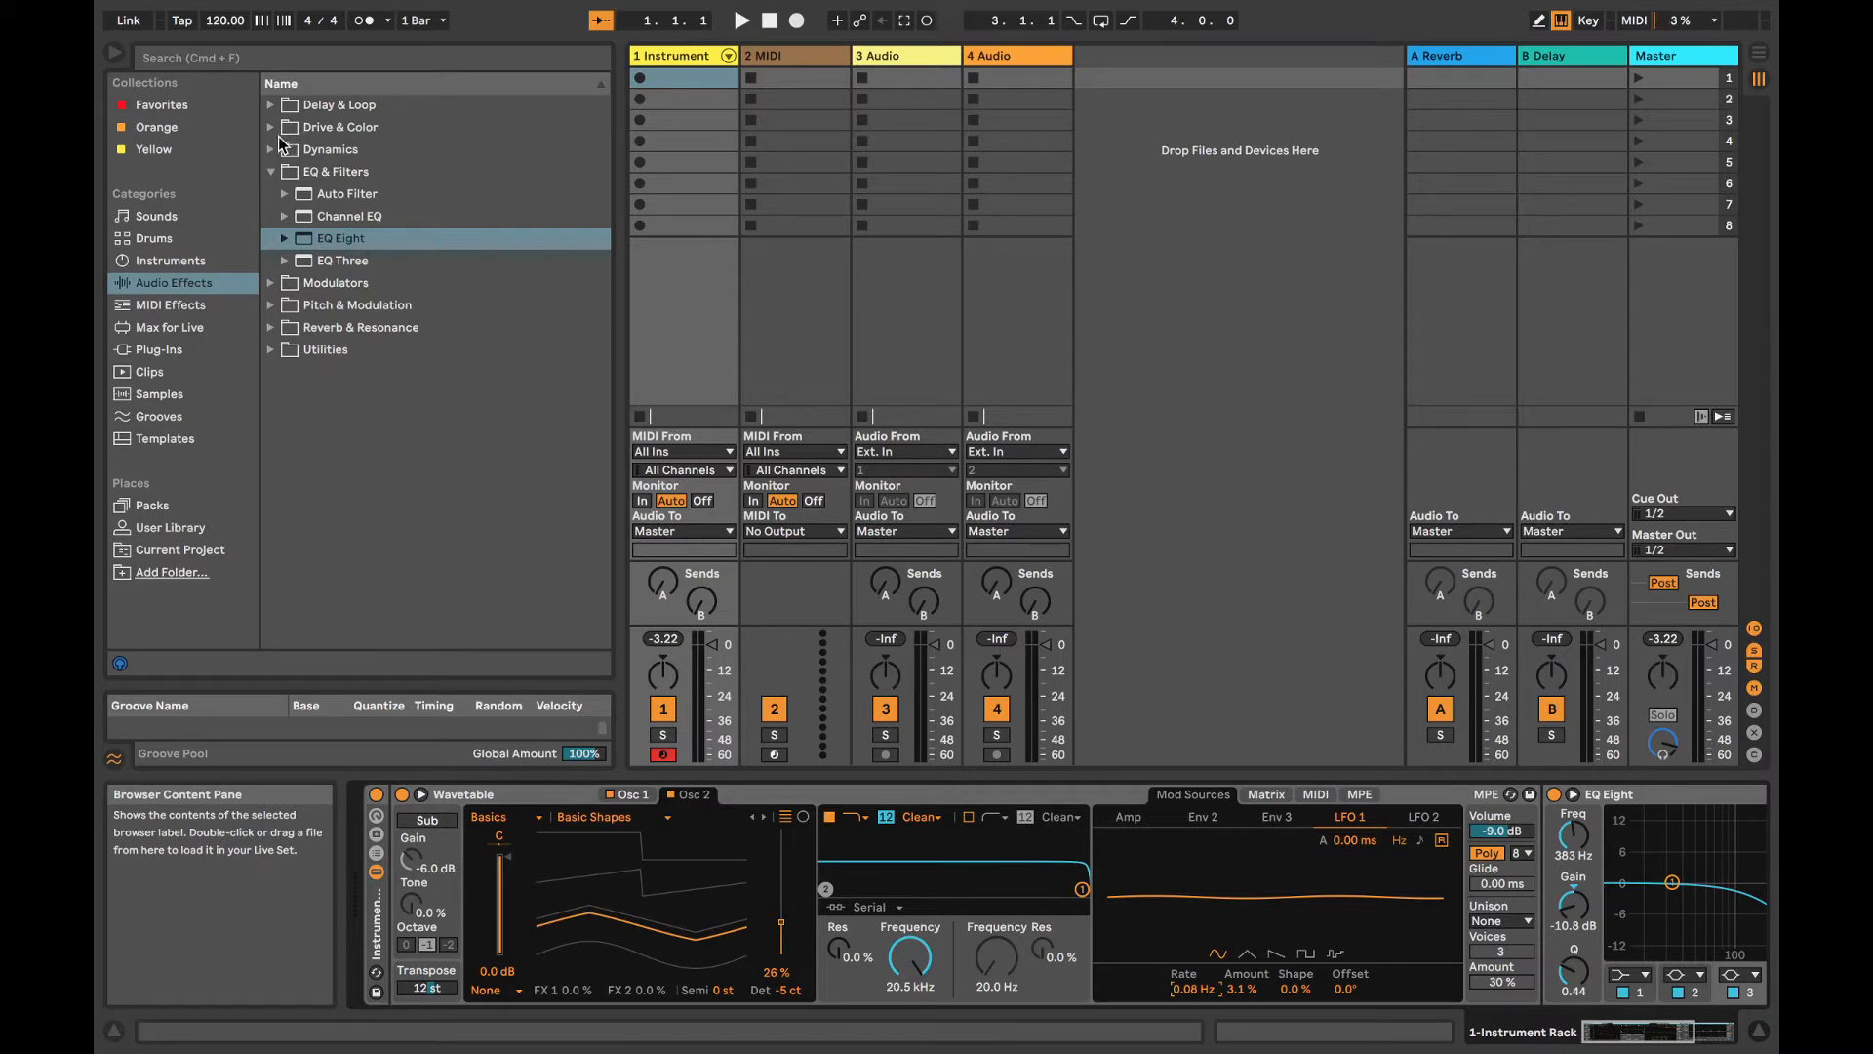
Step: Show the Instrument Rack's chain list, add Operator as a second chain below Wavetable, and solo the Operator chain
click(273, 172)
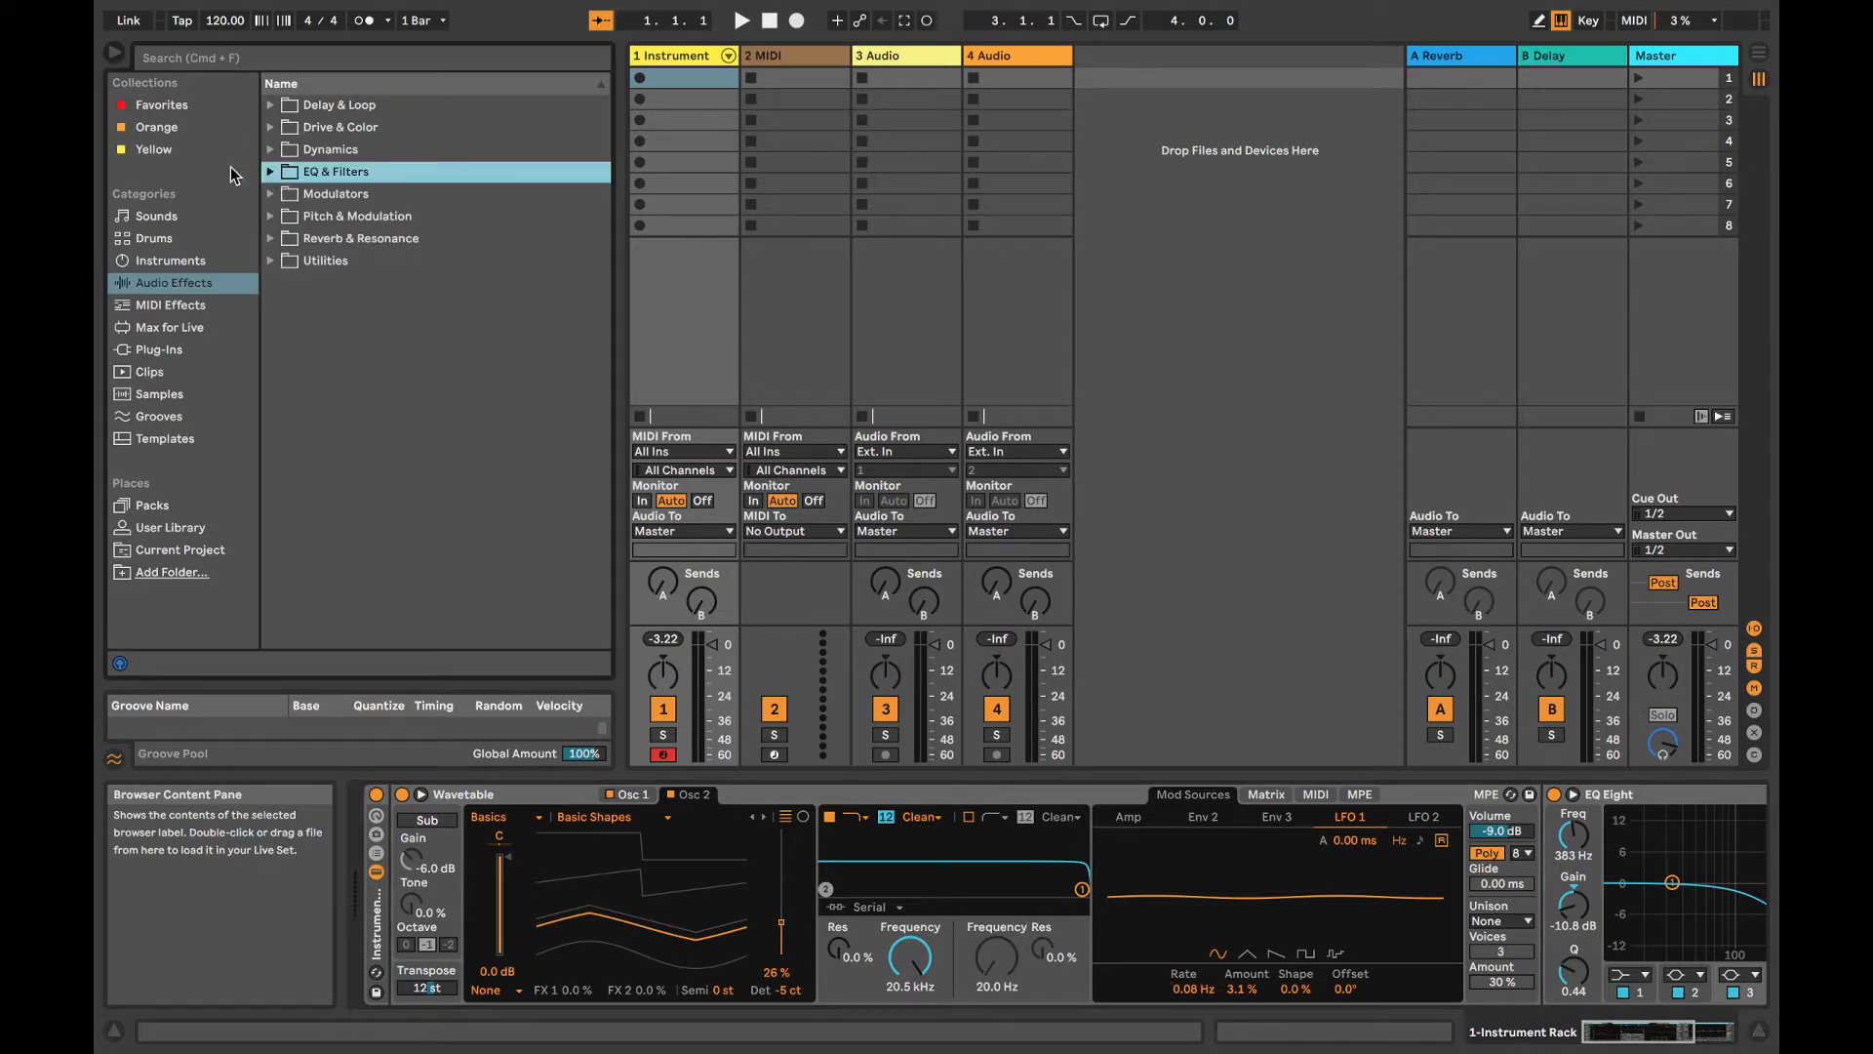
click(186, 261)
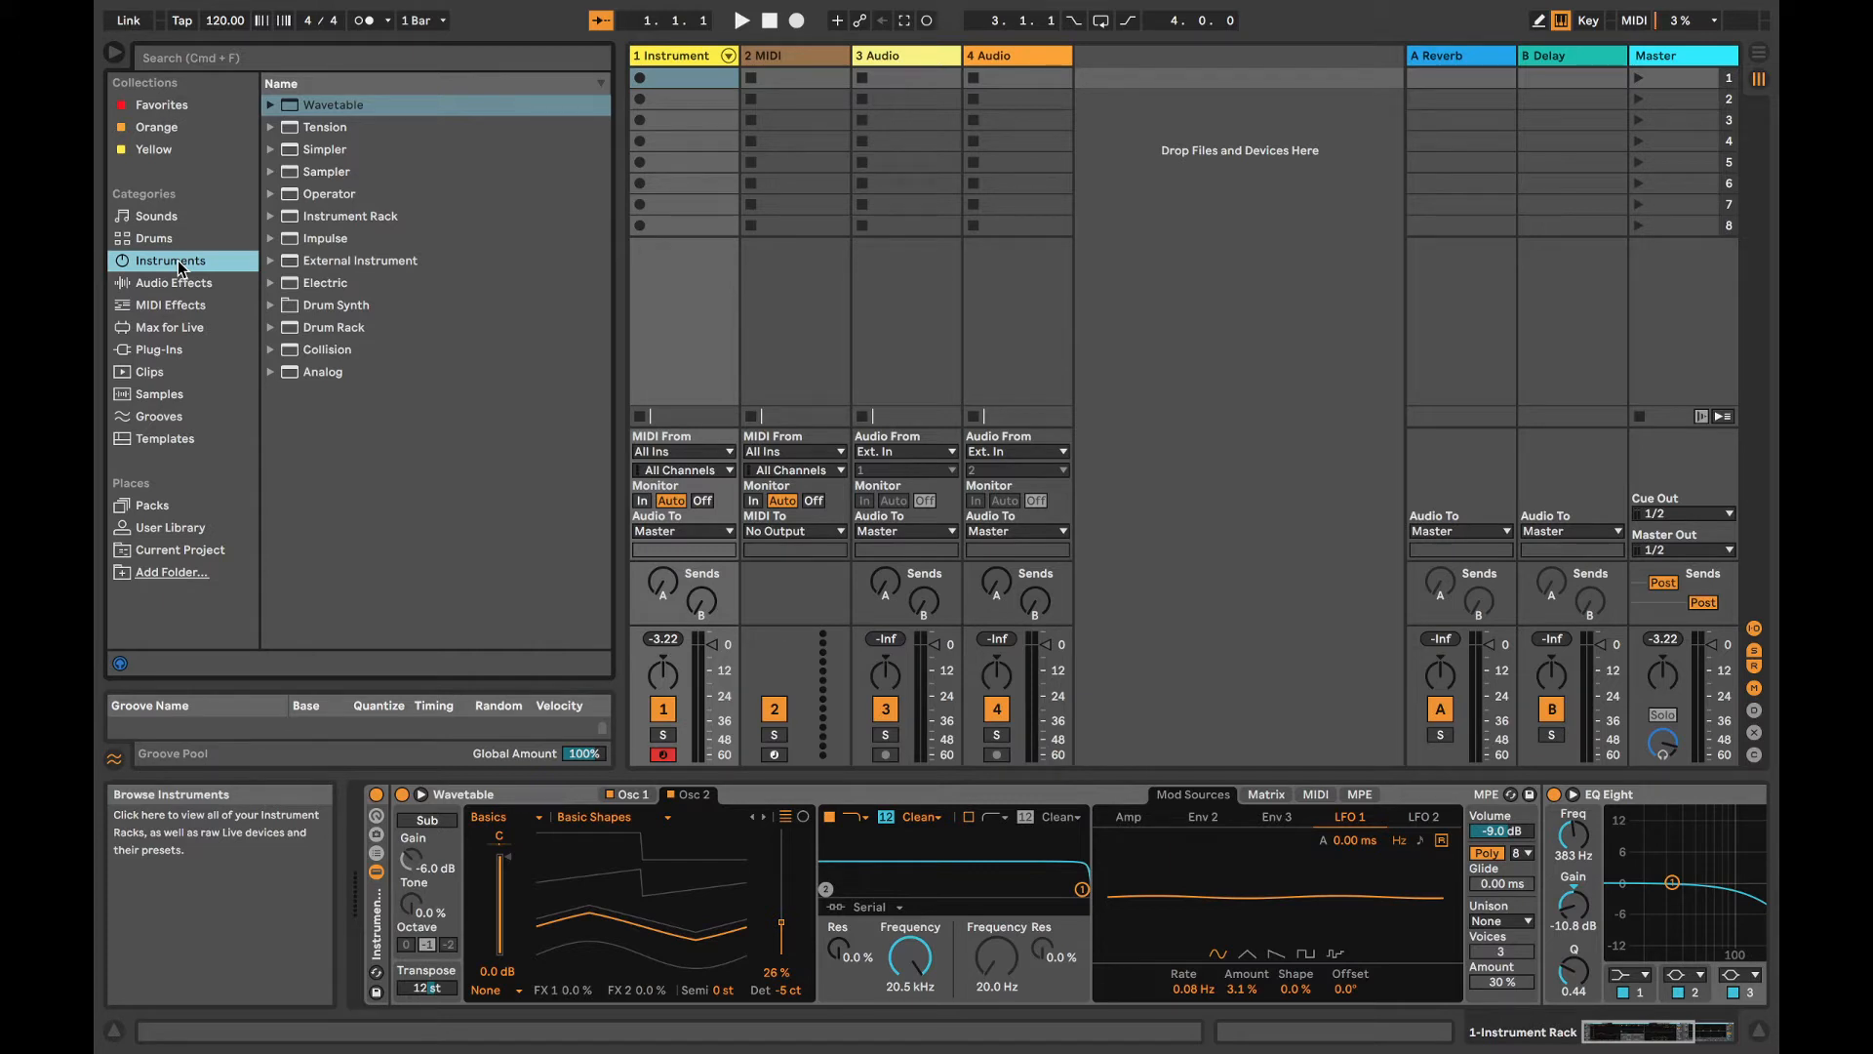
click(376, 853)
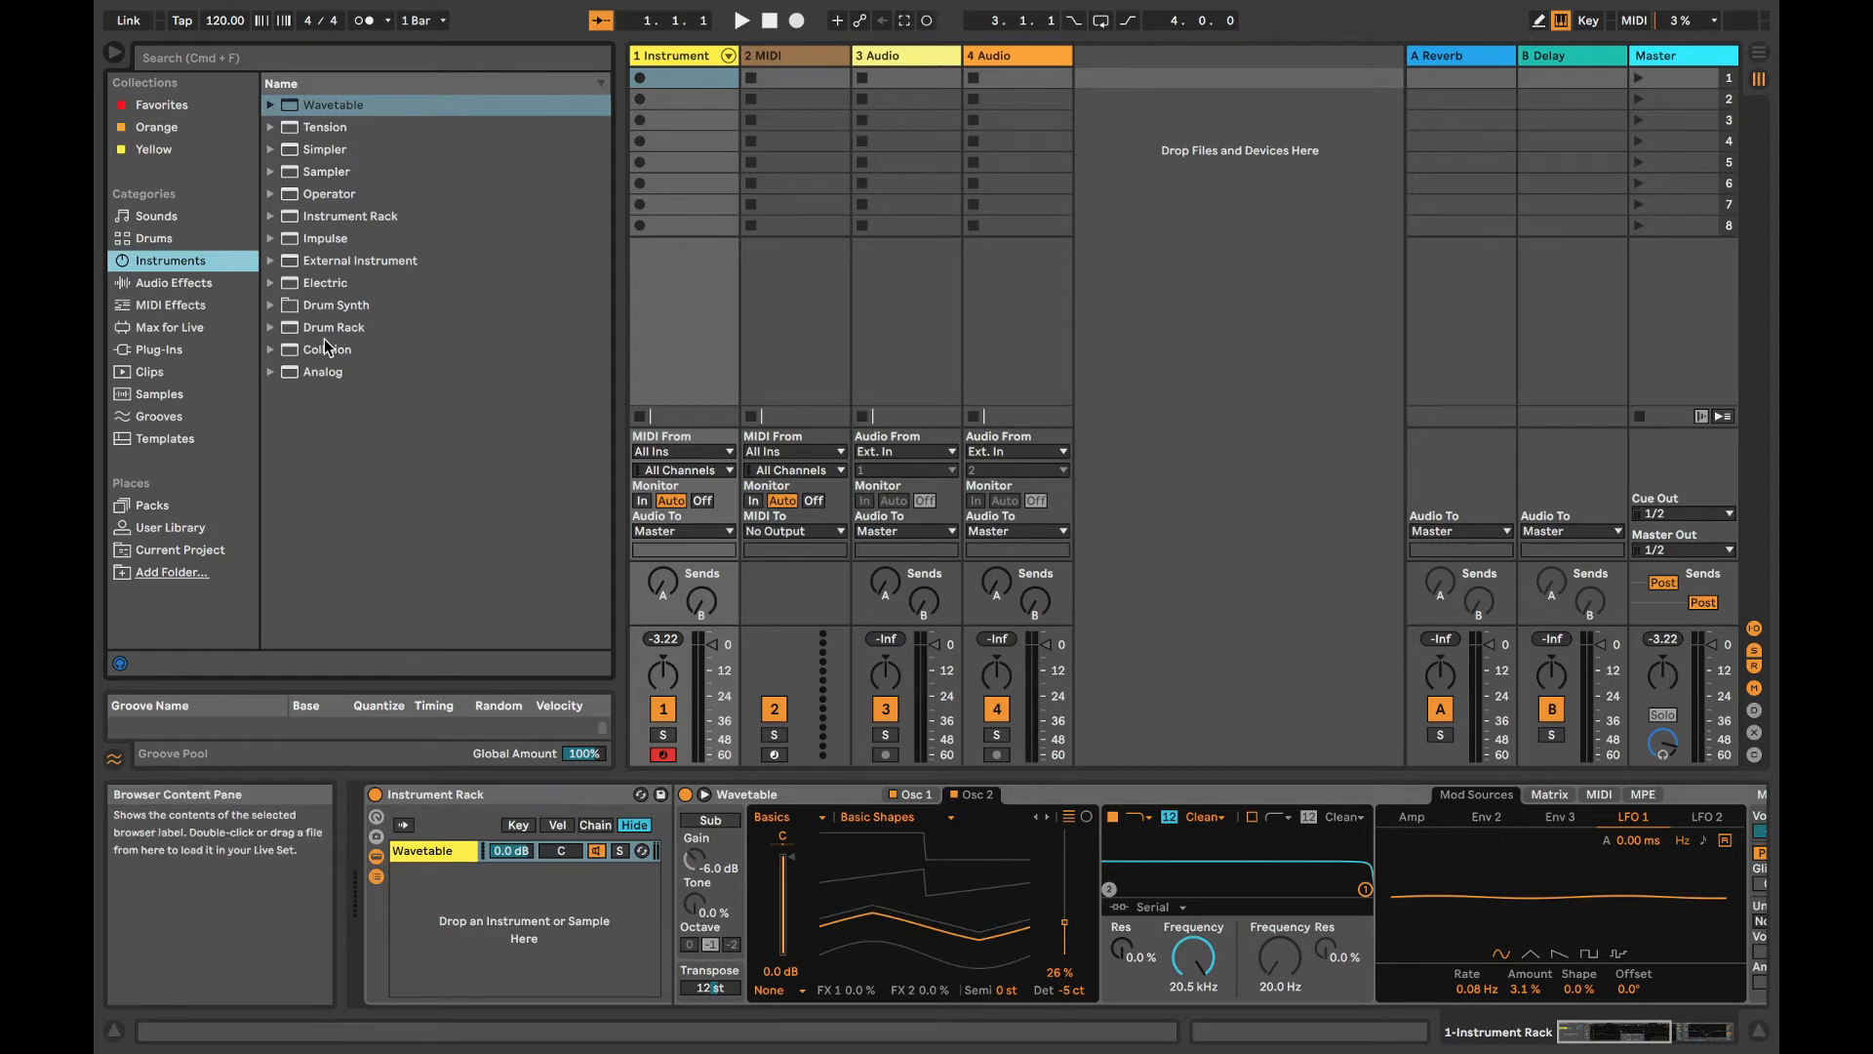
drag(325, 195, 515, 913)
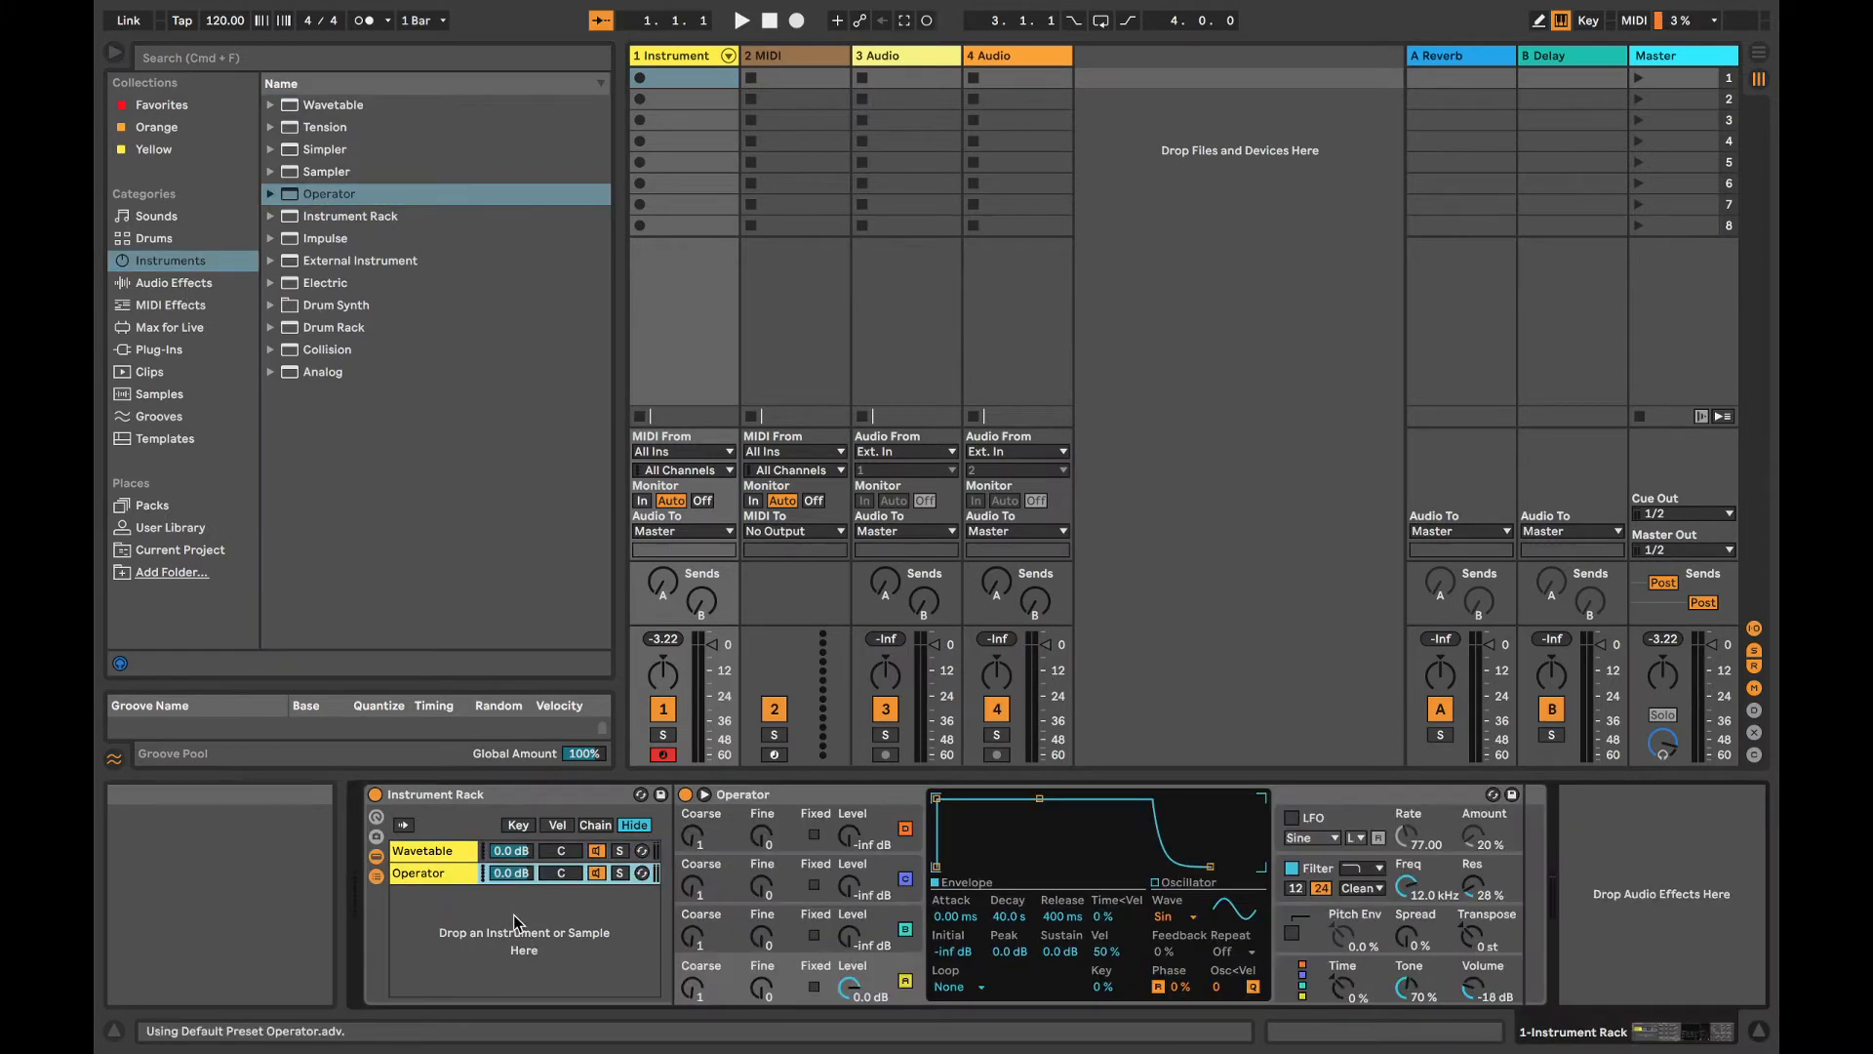
click(621, 873)
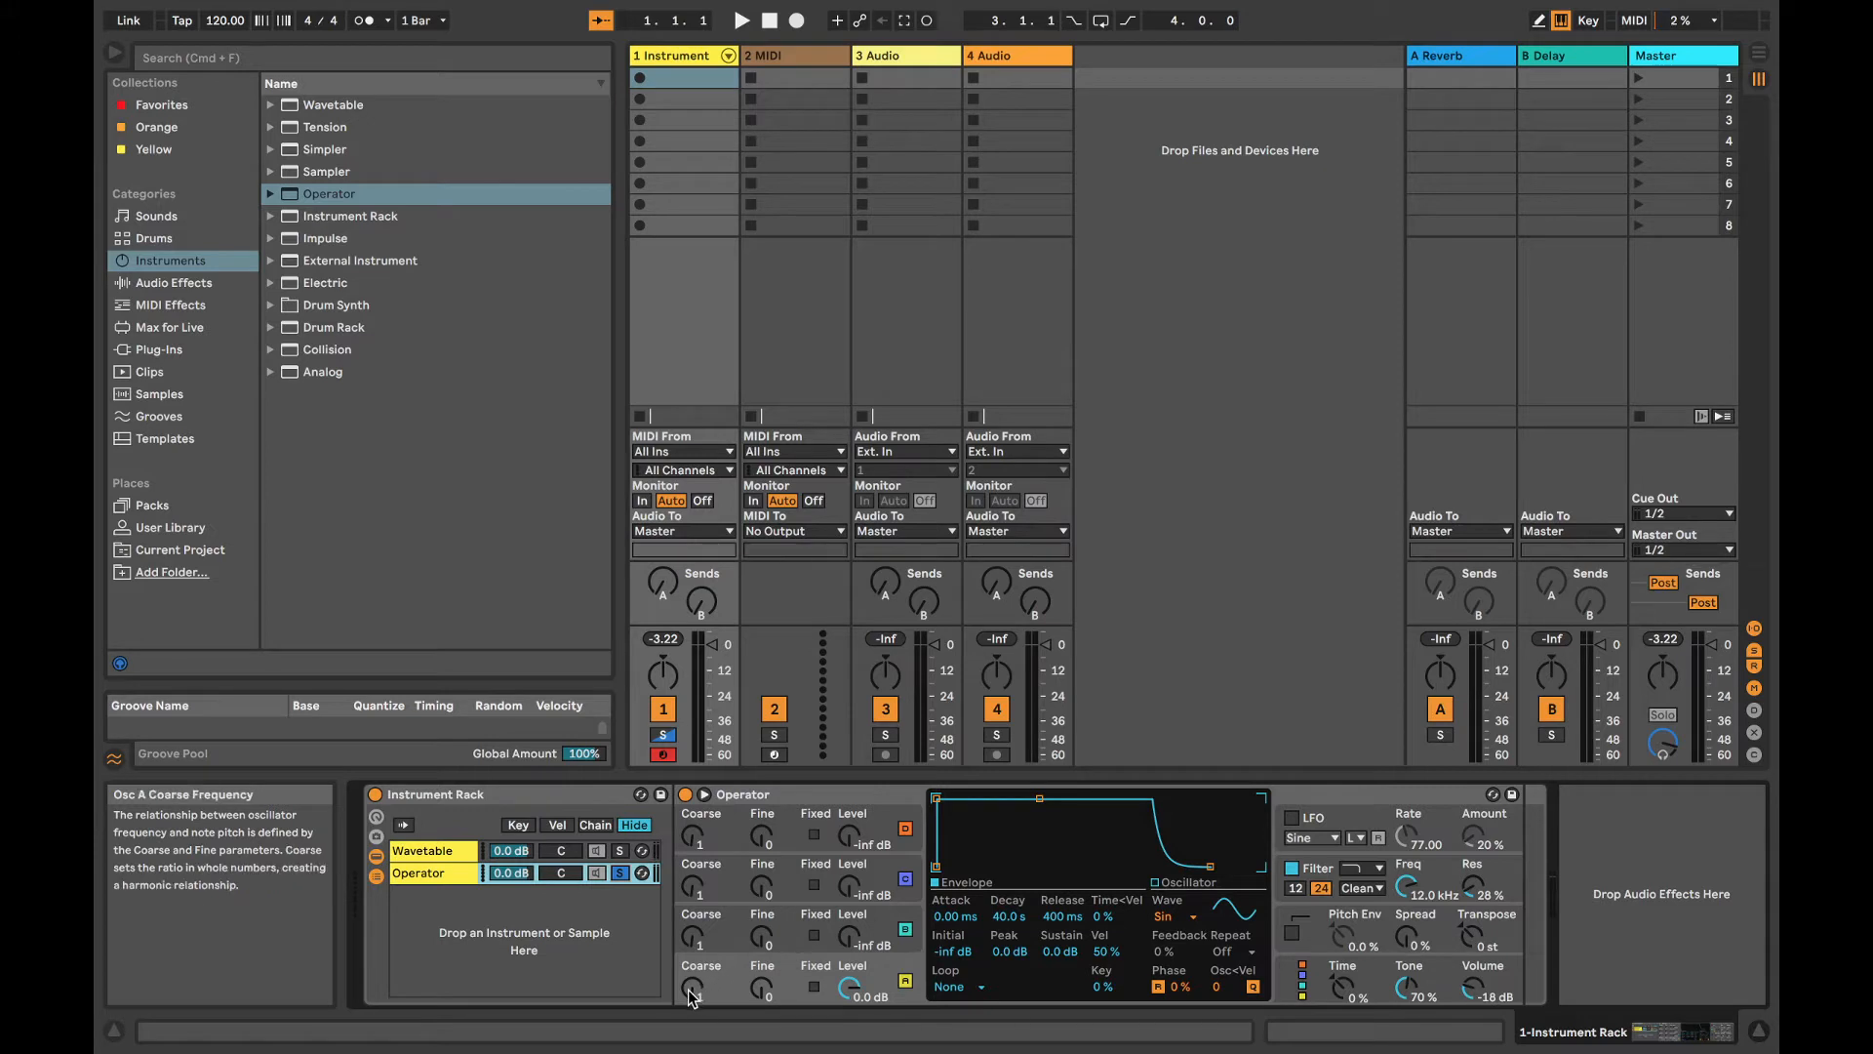
Step: Switch Operator's oscillator A to a fixed frequency of 10.0 Hz with a multiplier of 0.1
drag(692, 995, 691, 1003)
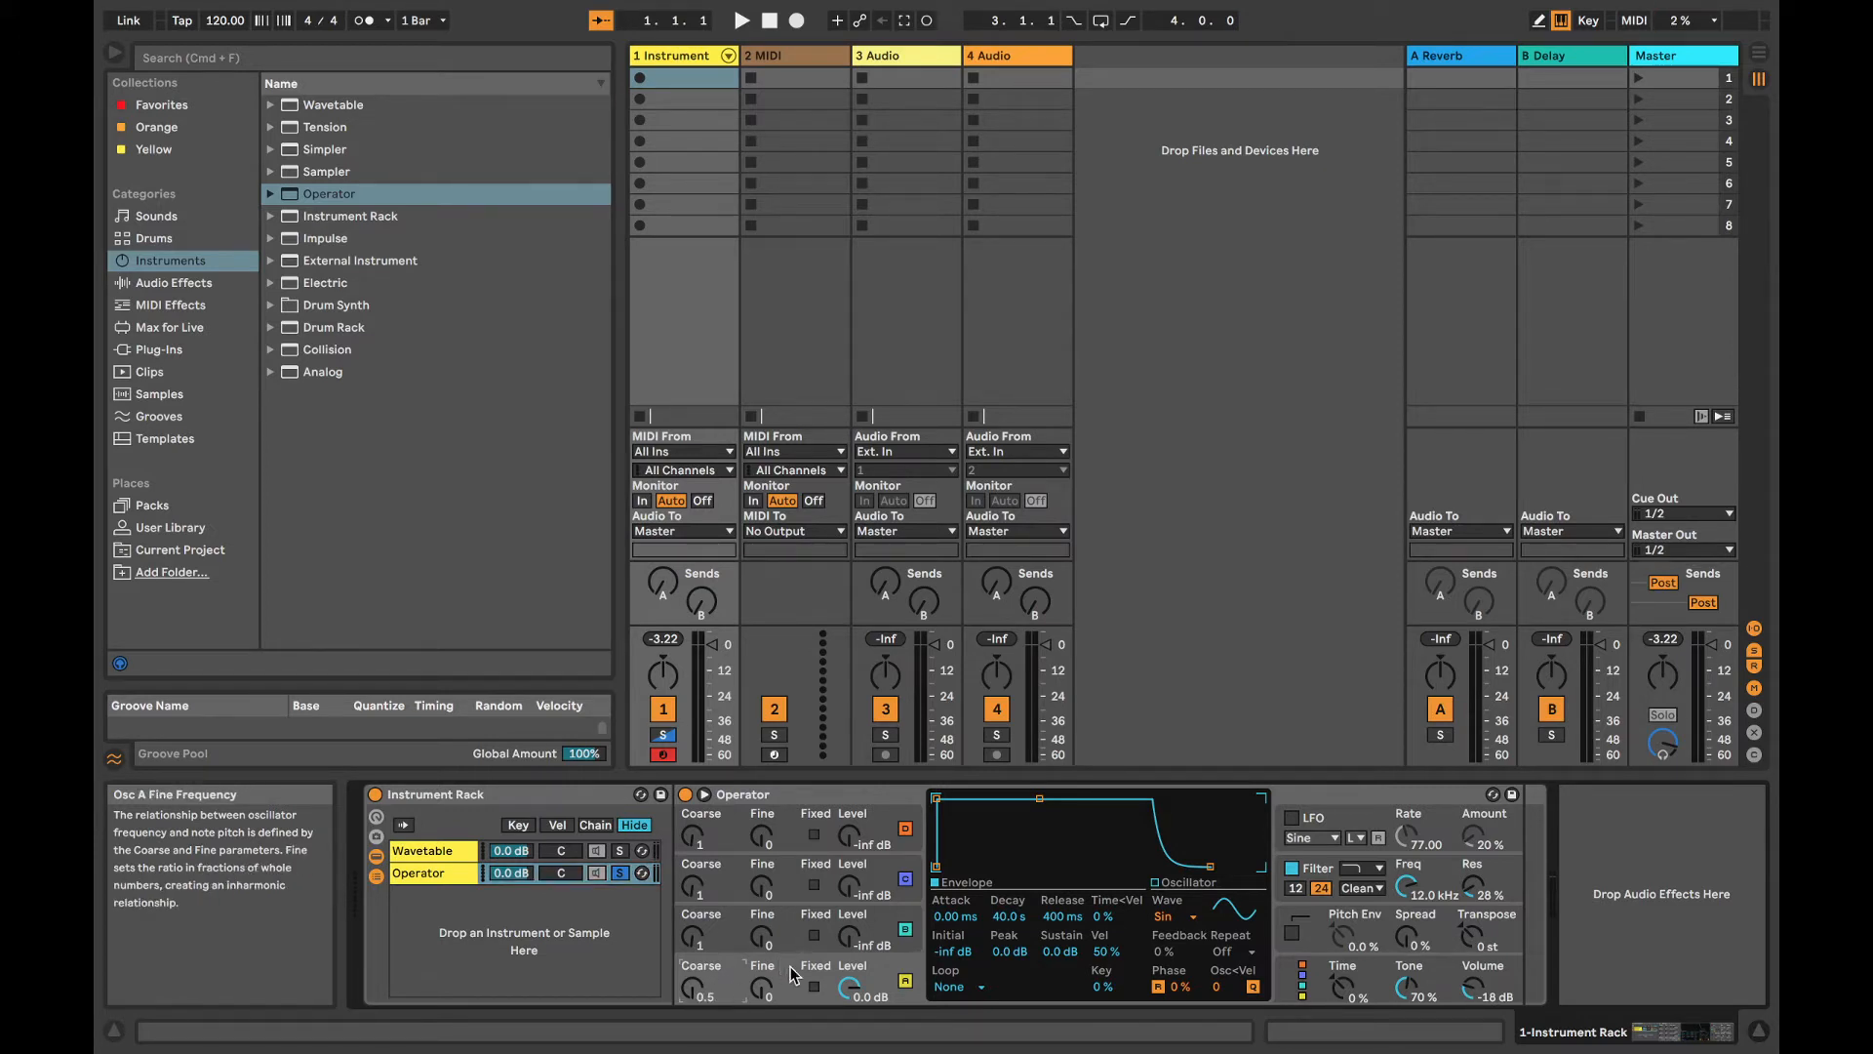
click(814, 986)
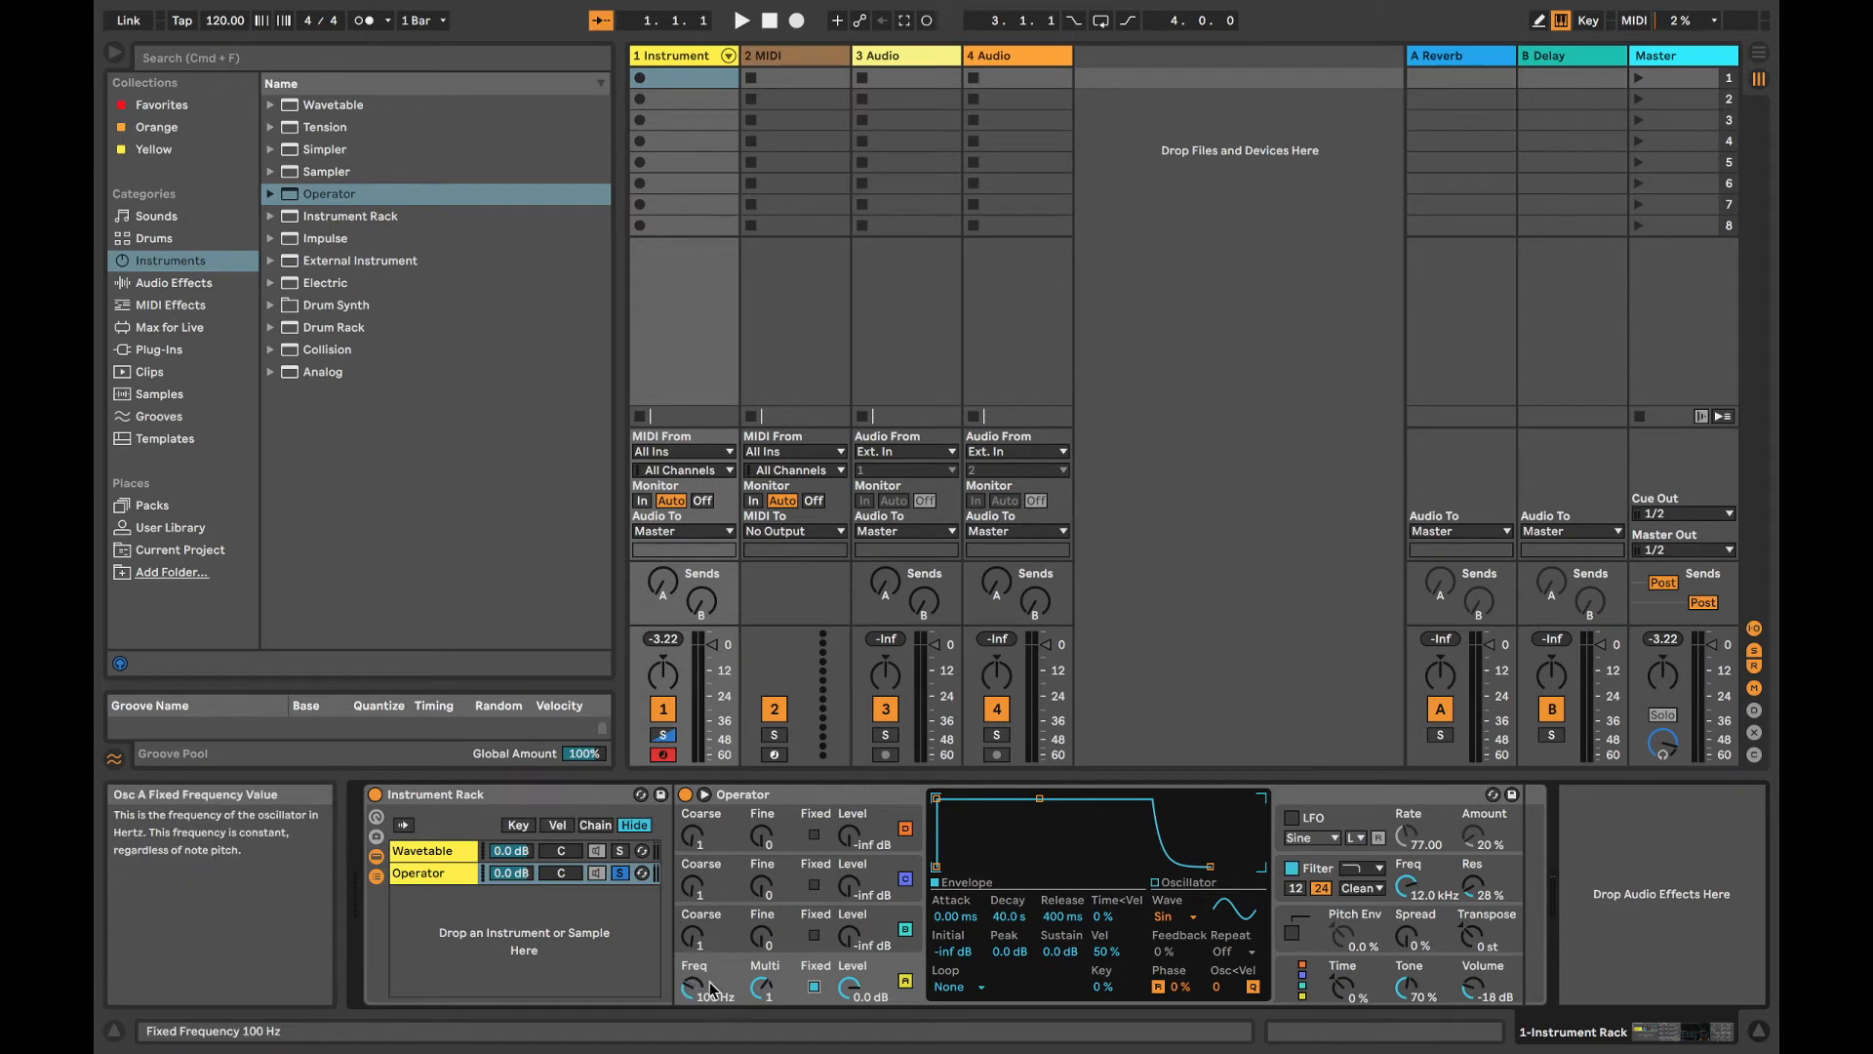
drag(695, 988, 694, 1014)
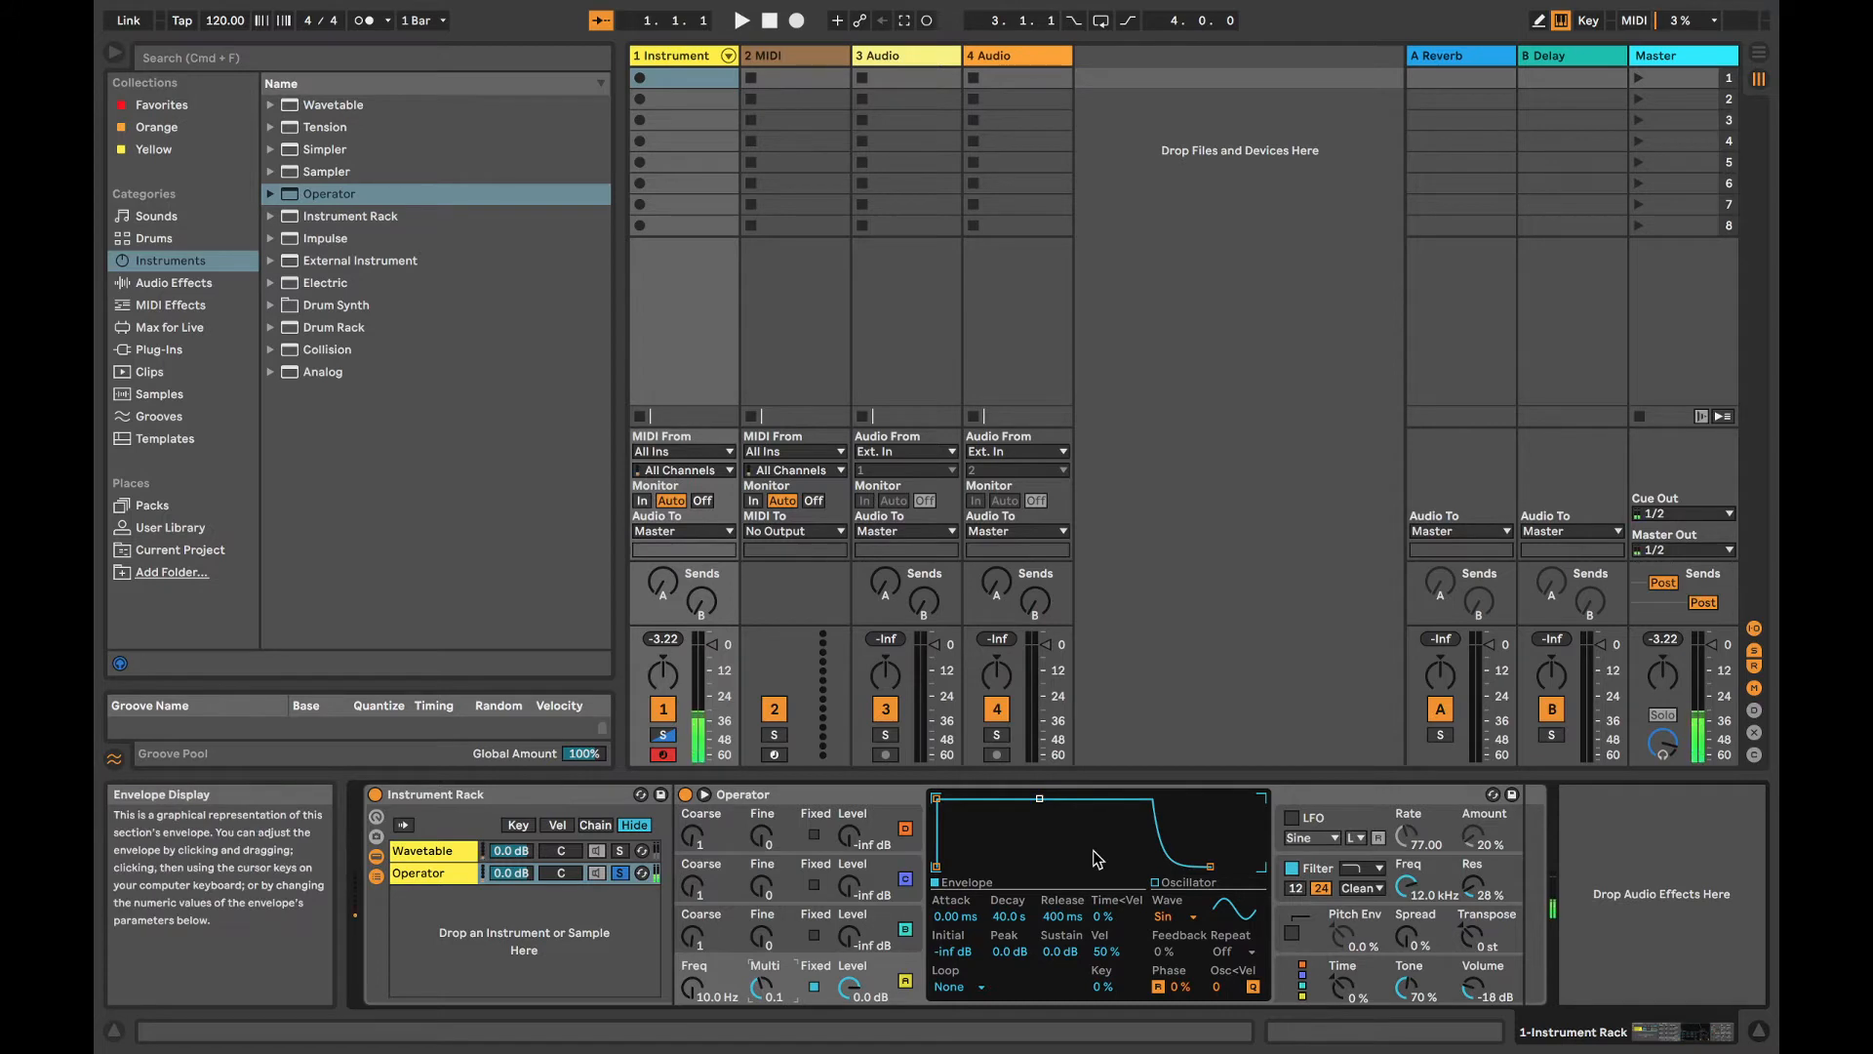
Step: Change oscillator A's waveform to Square D and play test notes
click(1193, 922)
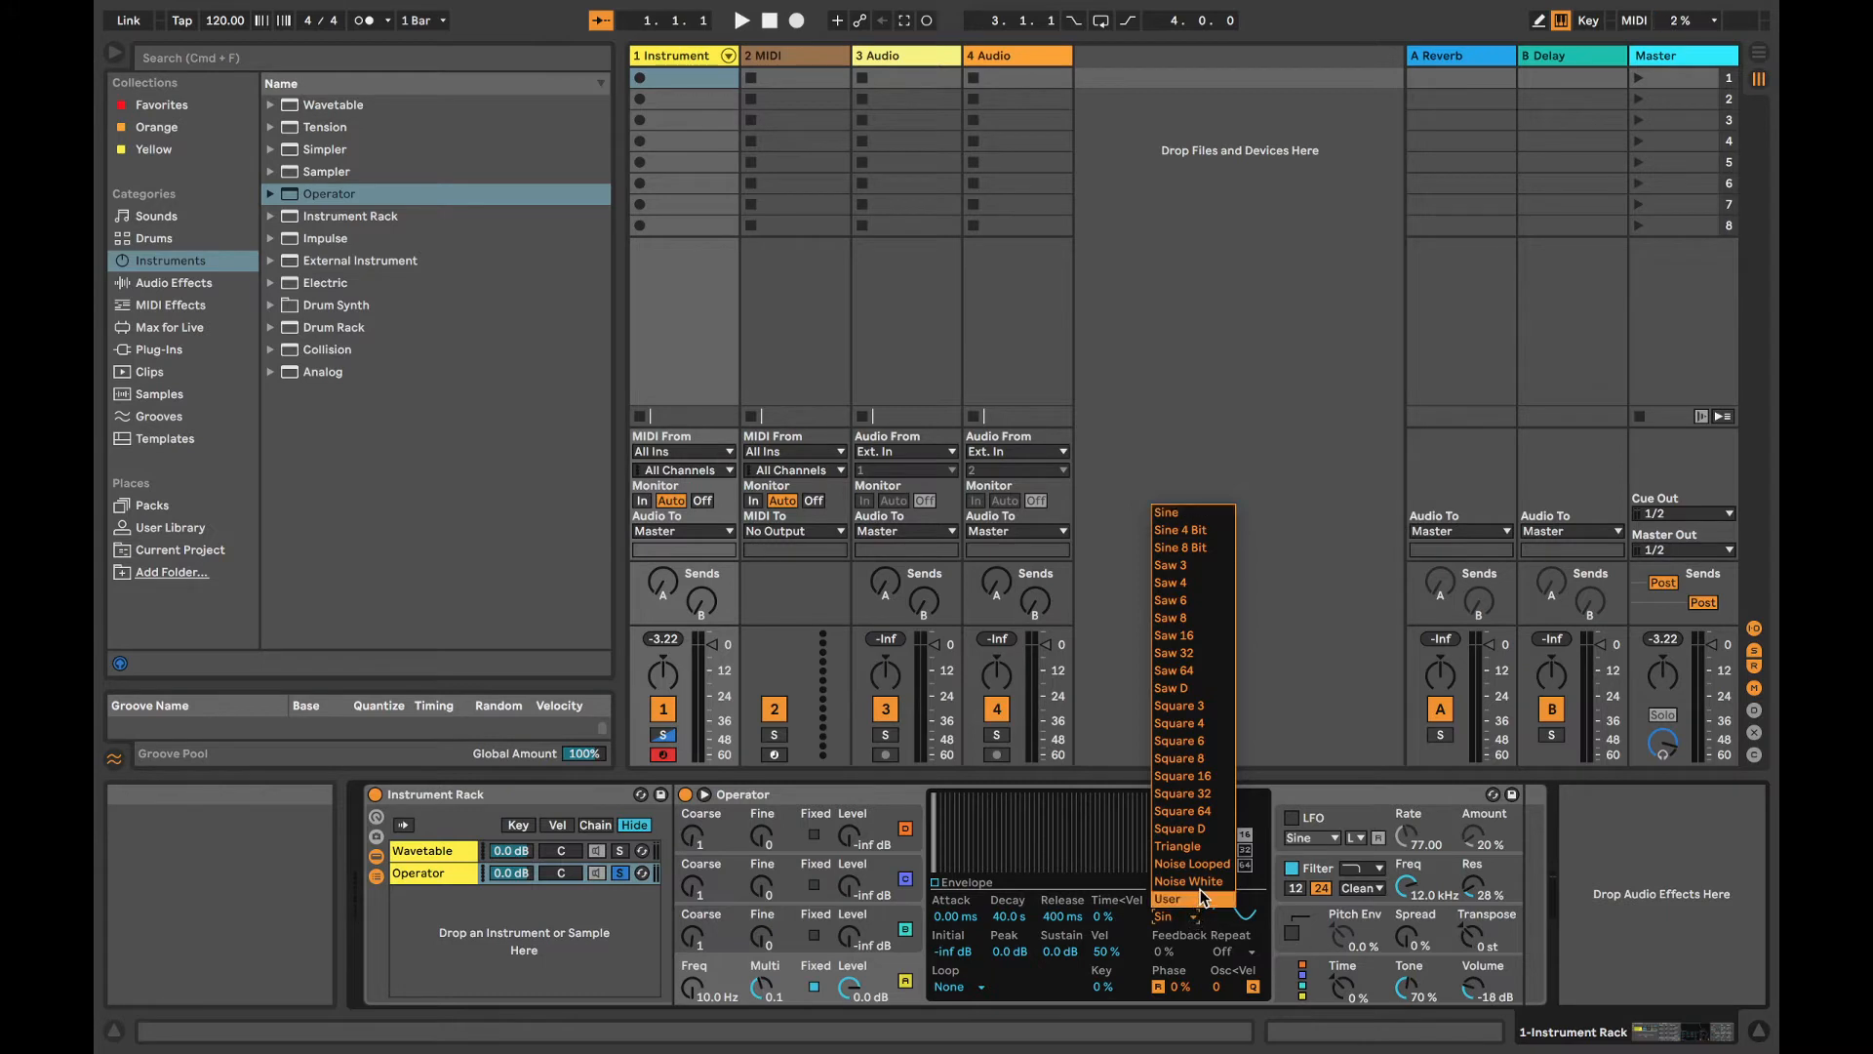
click(1202, 828)
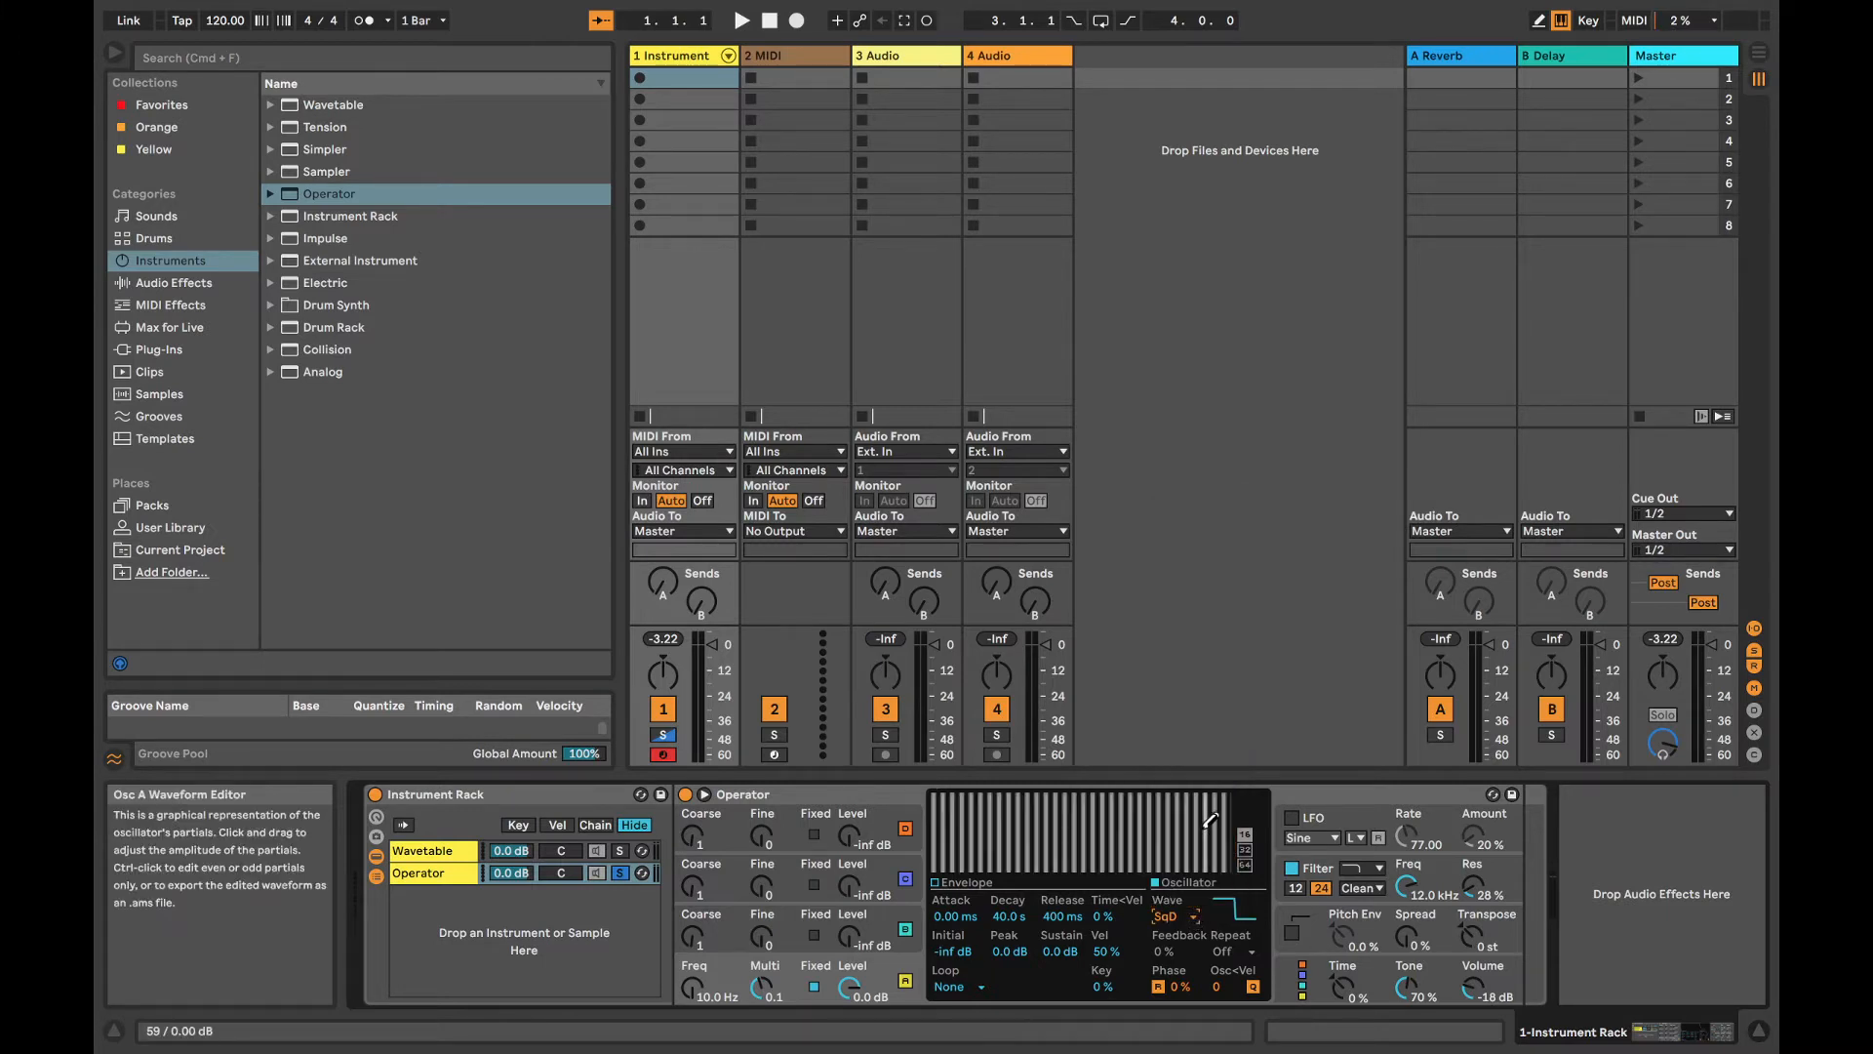
key(a)
key(a)
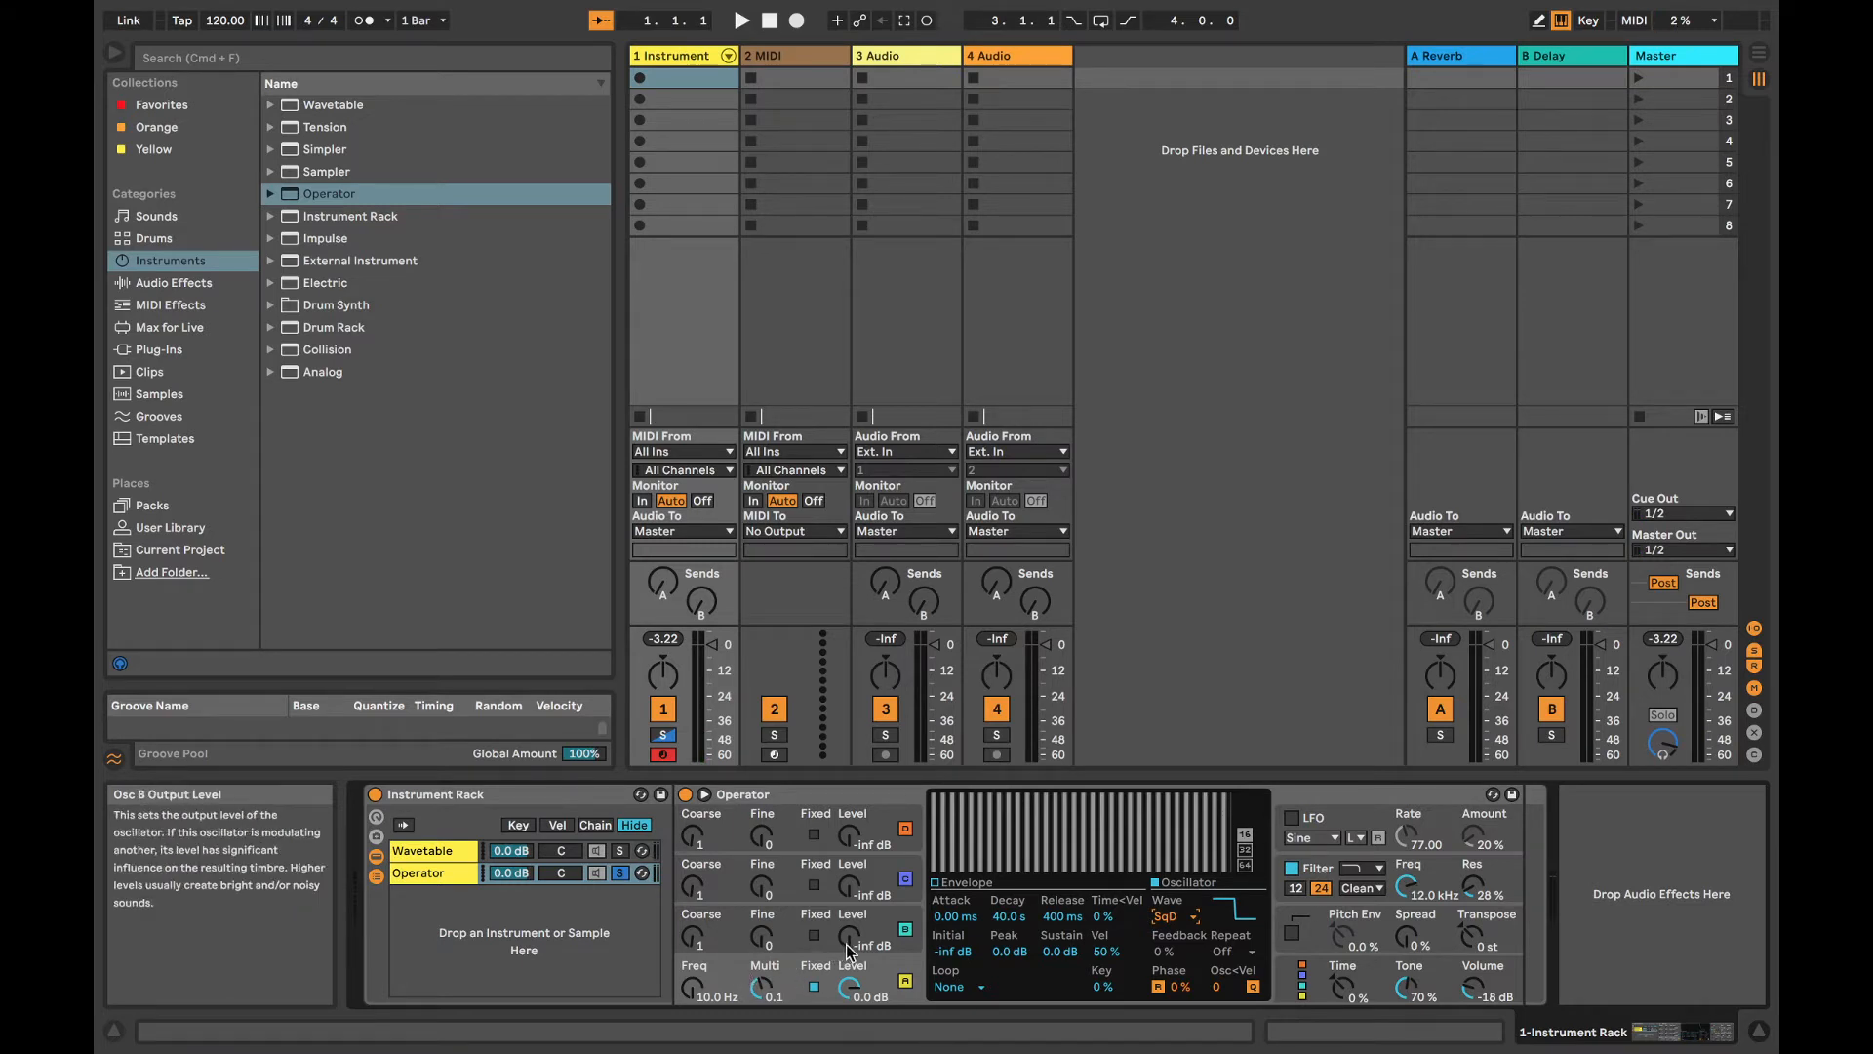
Step: Set oscillator B's level to -33 dB and coarse tuning to 18, and oscillator A's fixed frequency to 37.6 Hz
drag(853, 946, 854, 938)
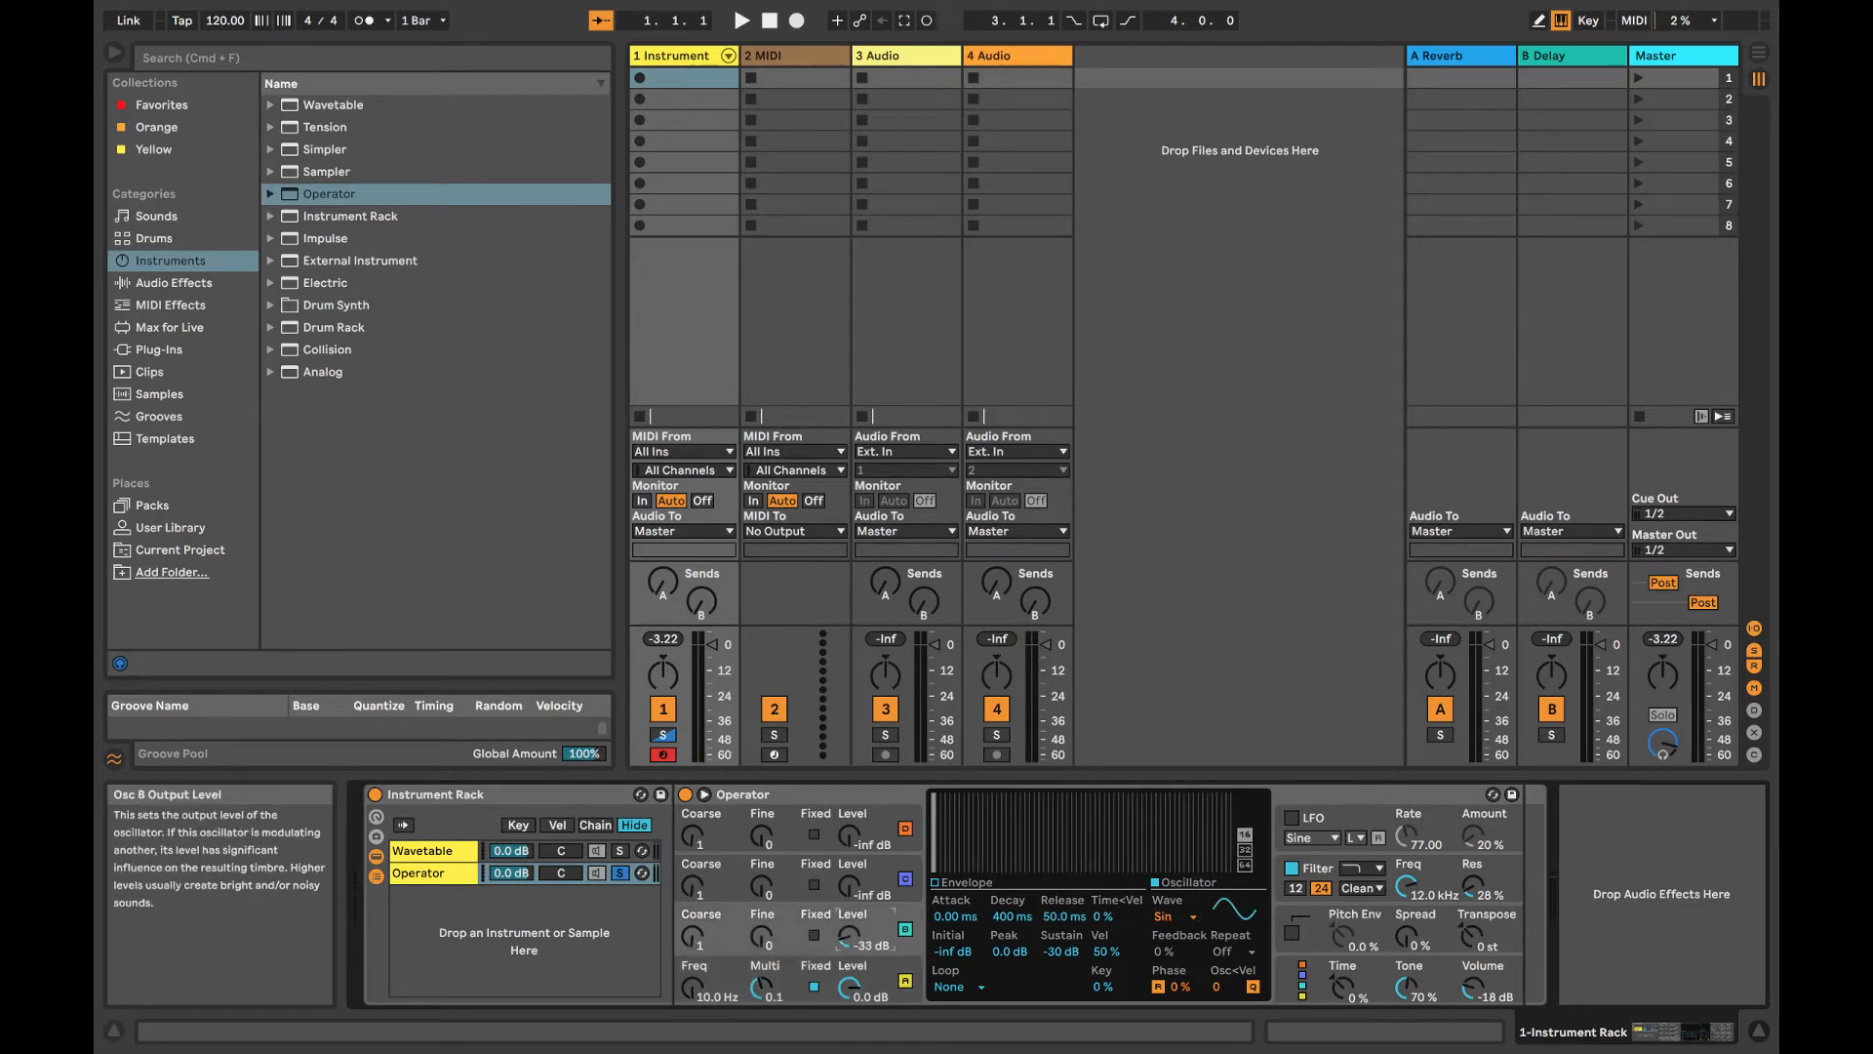
drag(692, 934, 693, 987)
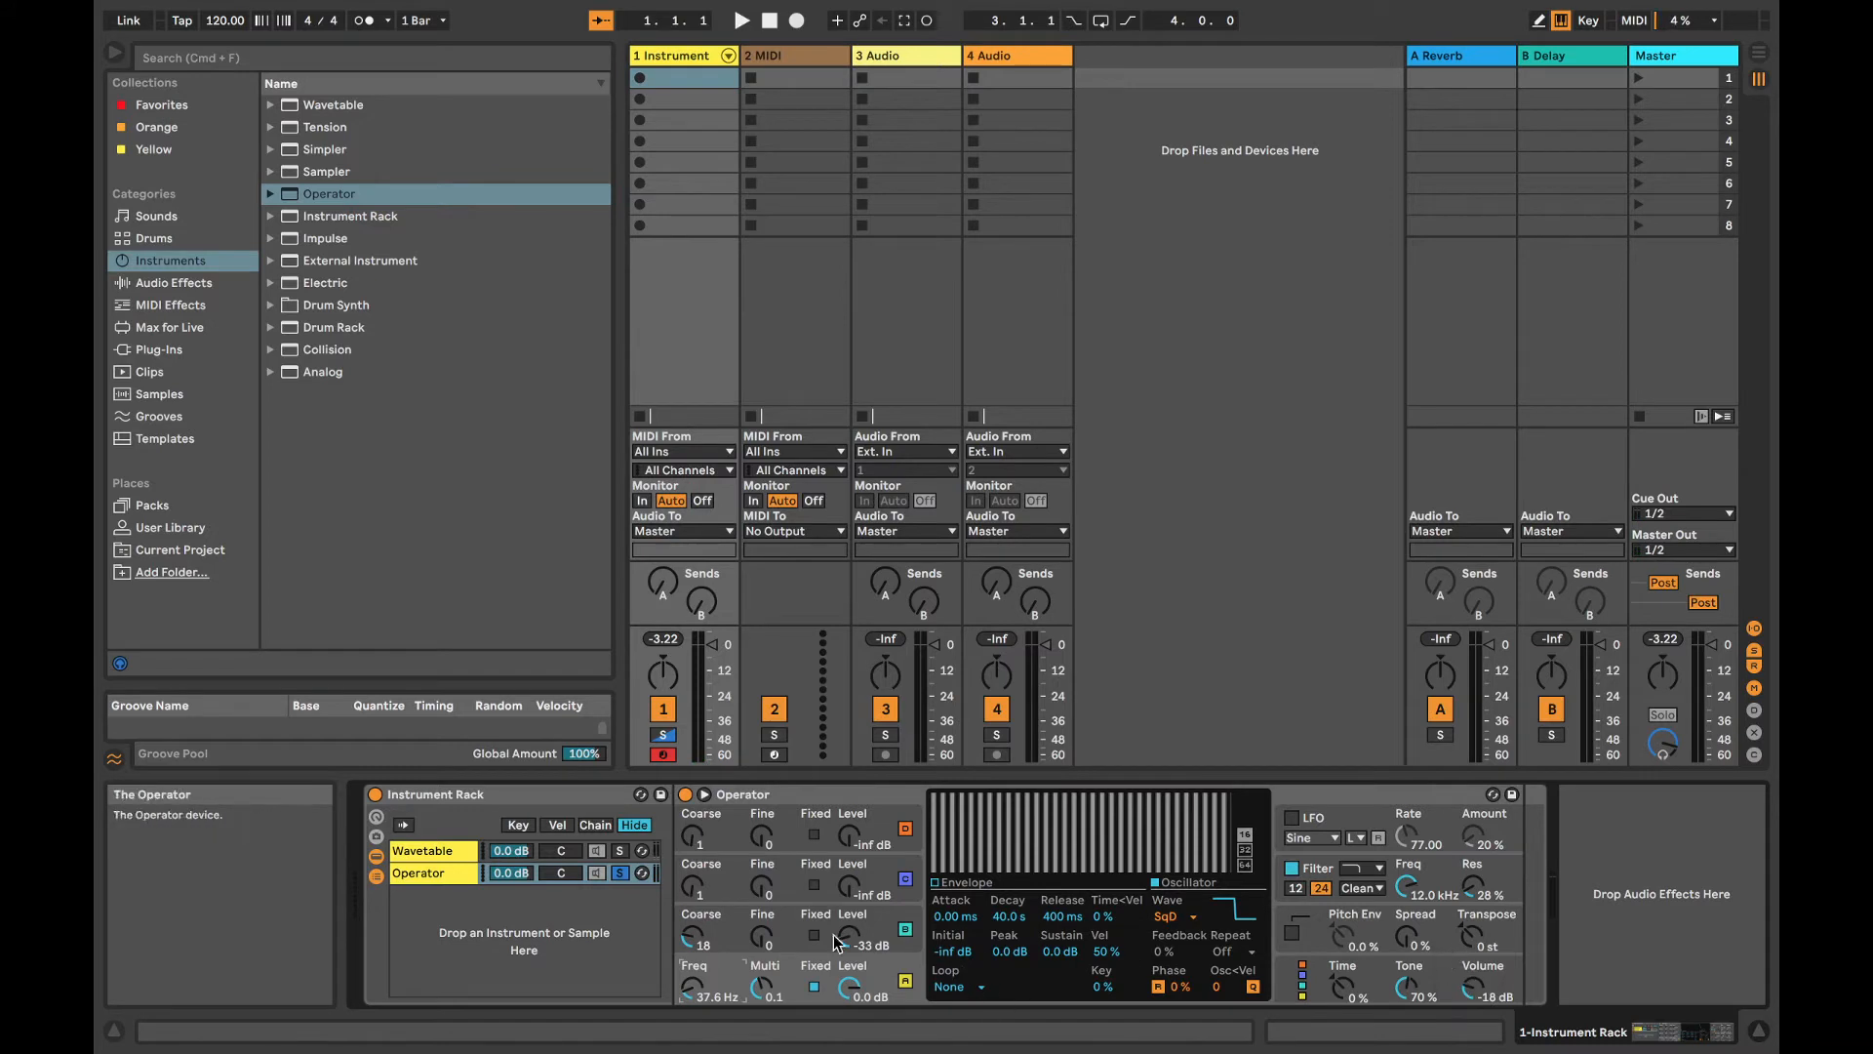
Step: Lengthen oscillator A's envelope release and set its decay to 29.3 s and sustain to -16 dB
click(966, 883)
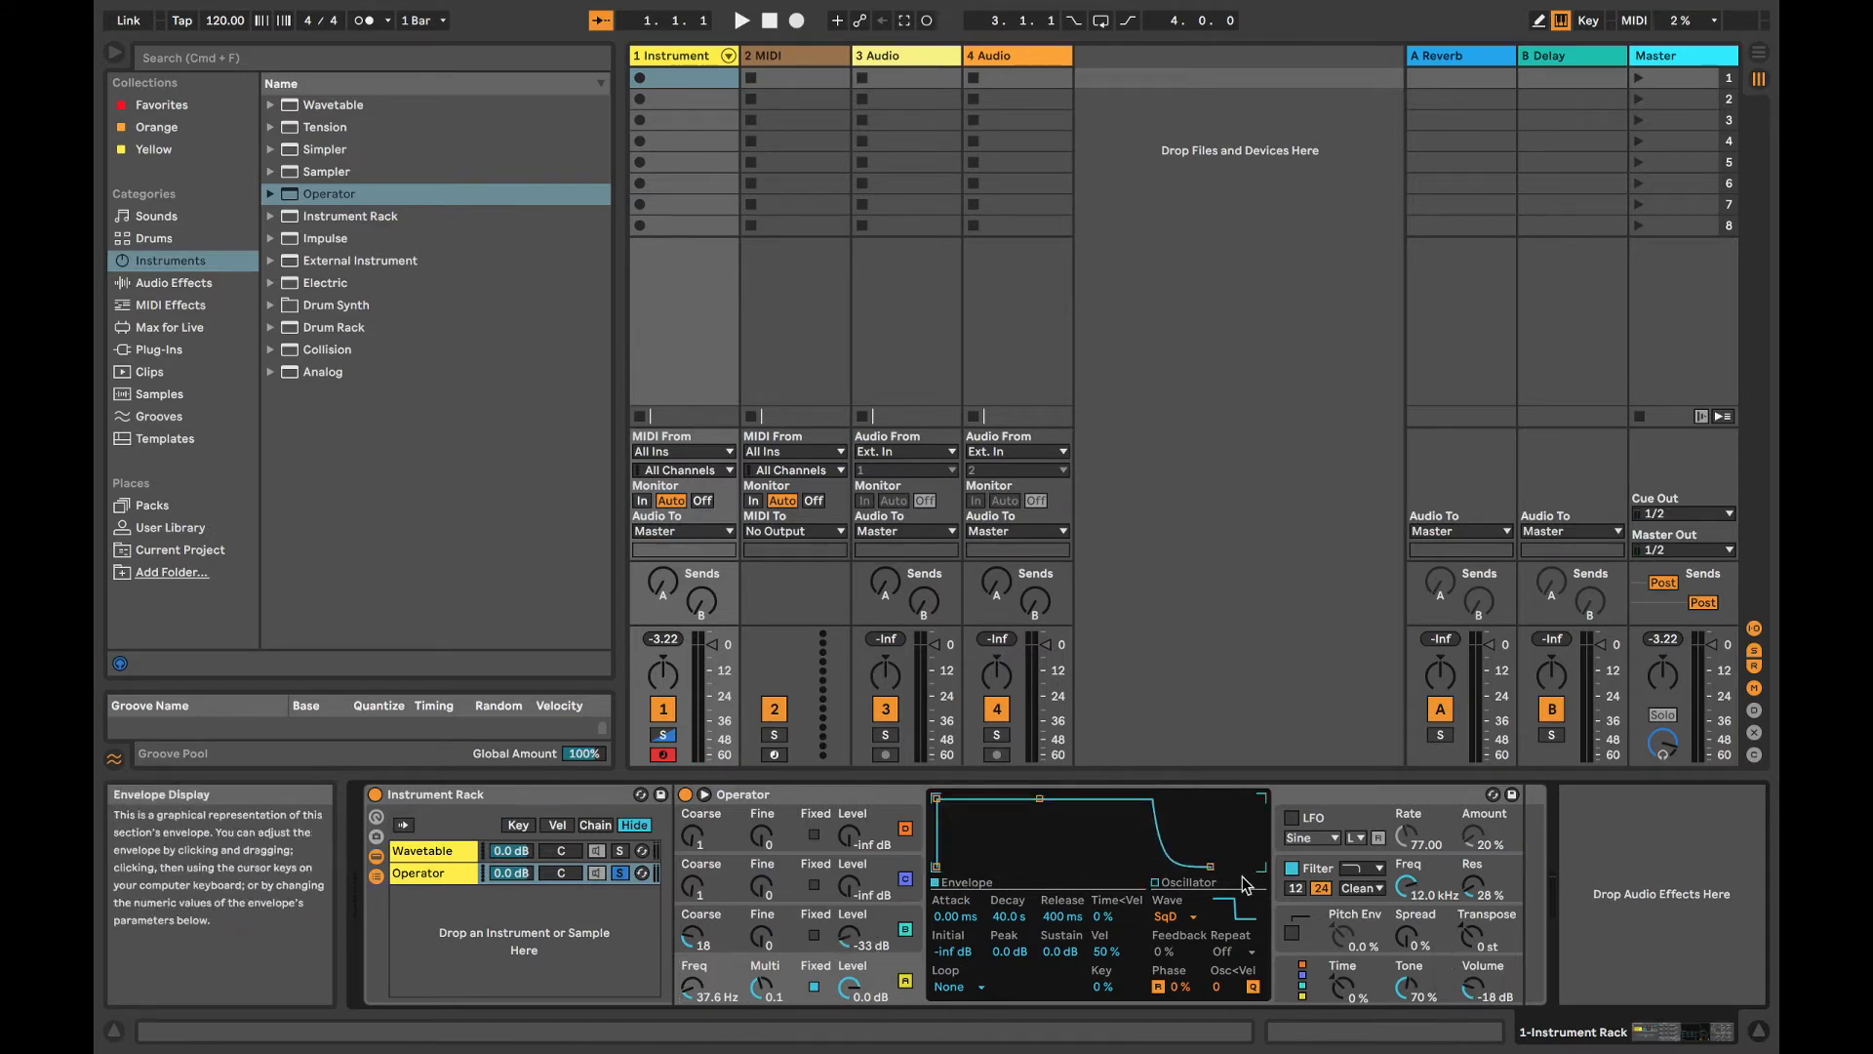
drag(1209, 866, 1258, 866)
drag(1039, 798, 1037, 826)
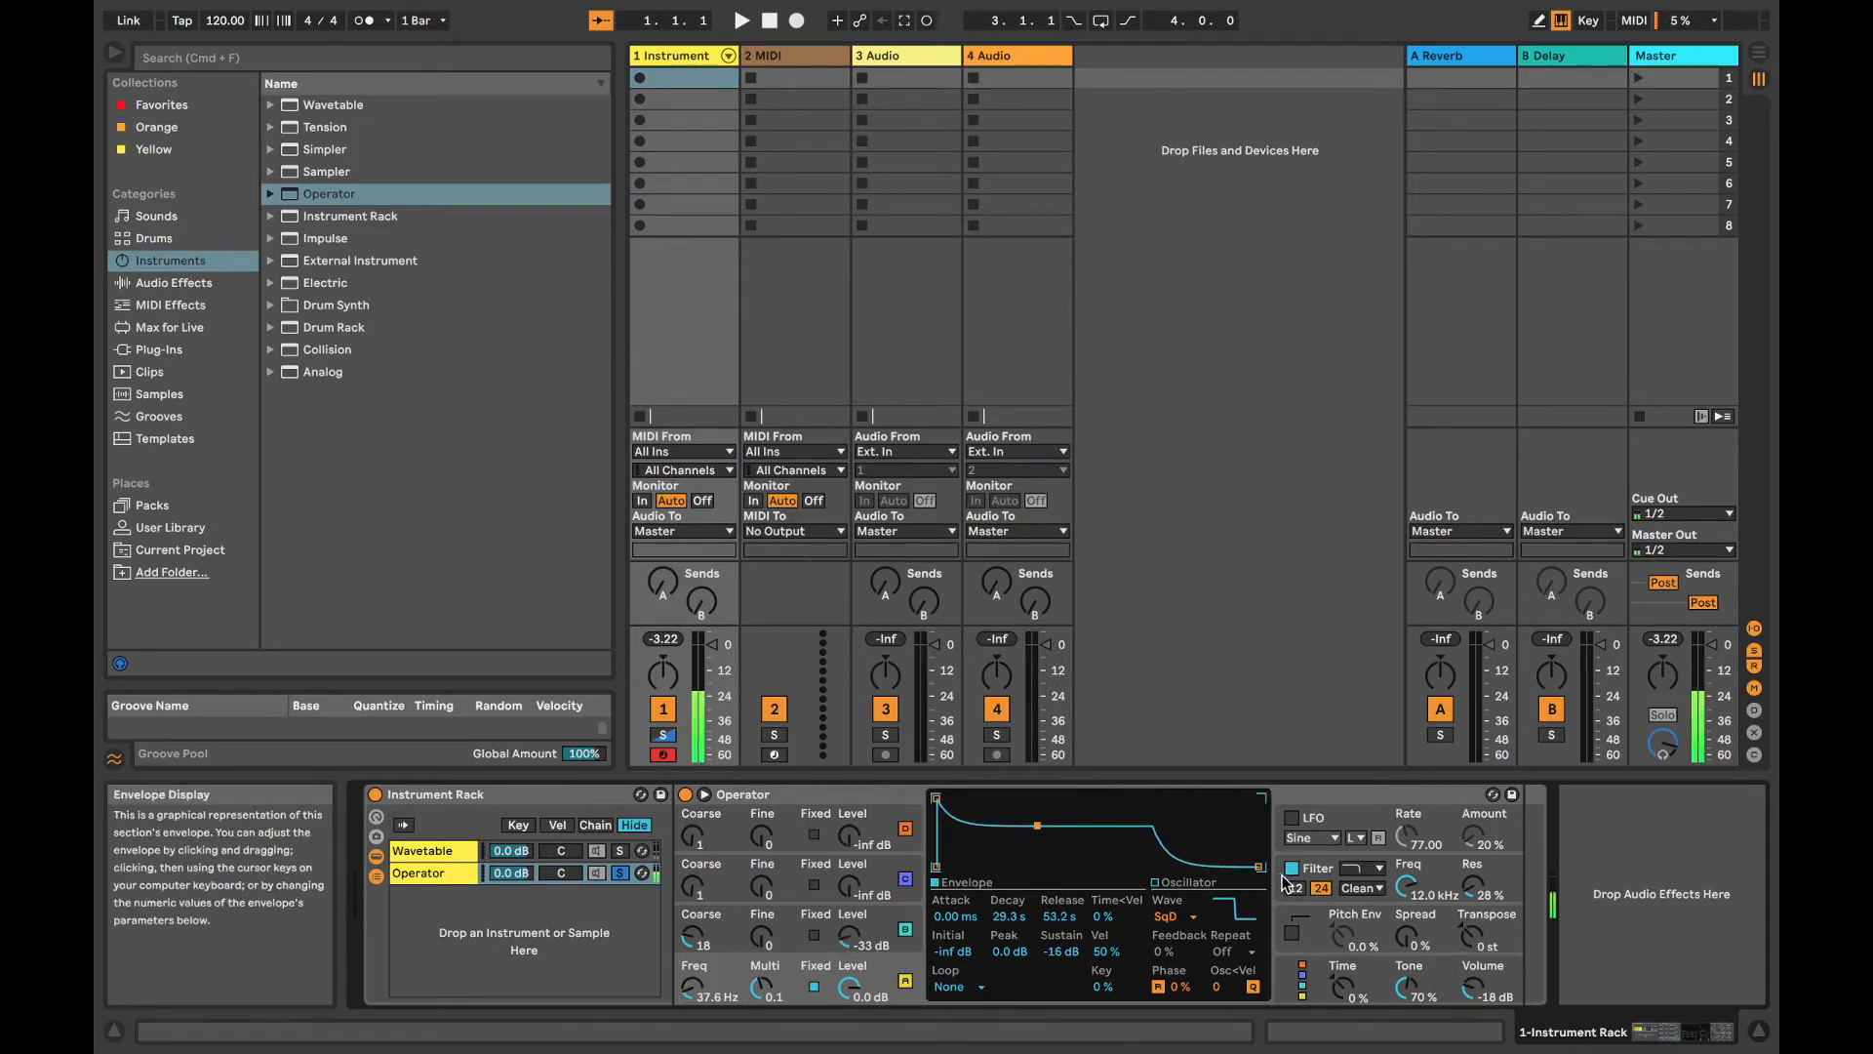
Step: Set Operator's filter type to highpass with a frequency of 4.44 kHz
click(1286, 883)
click(1364, 868)
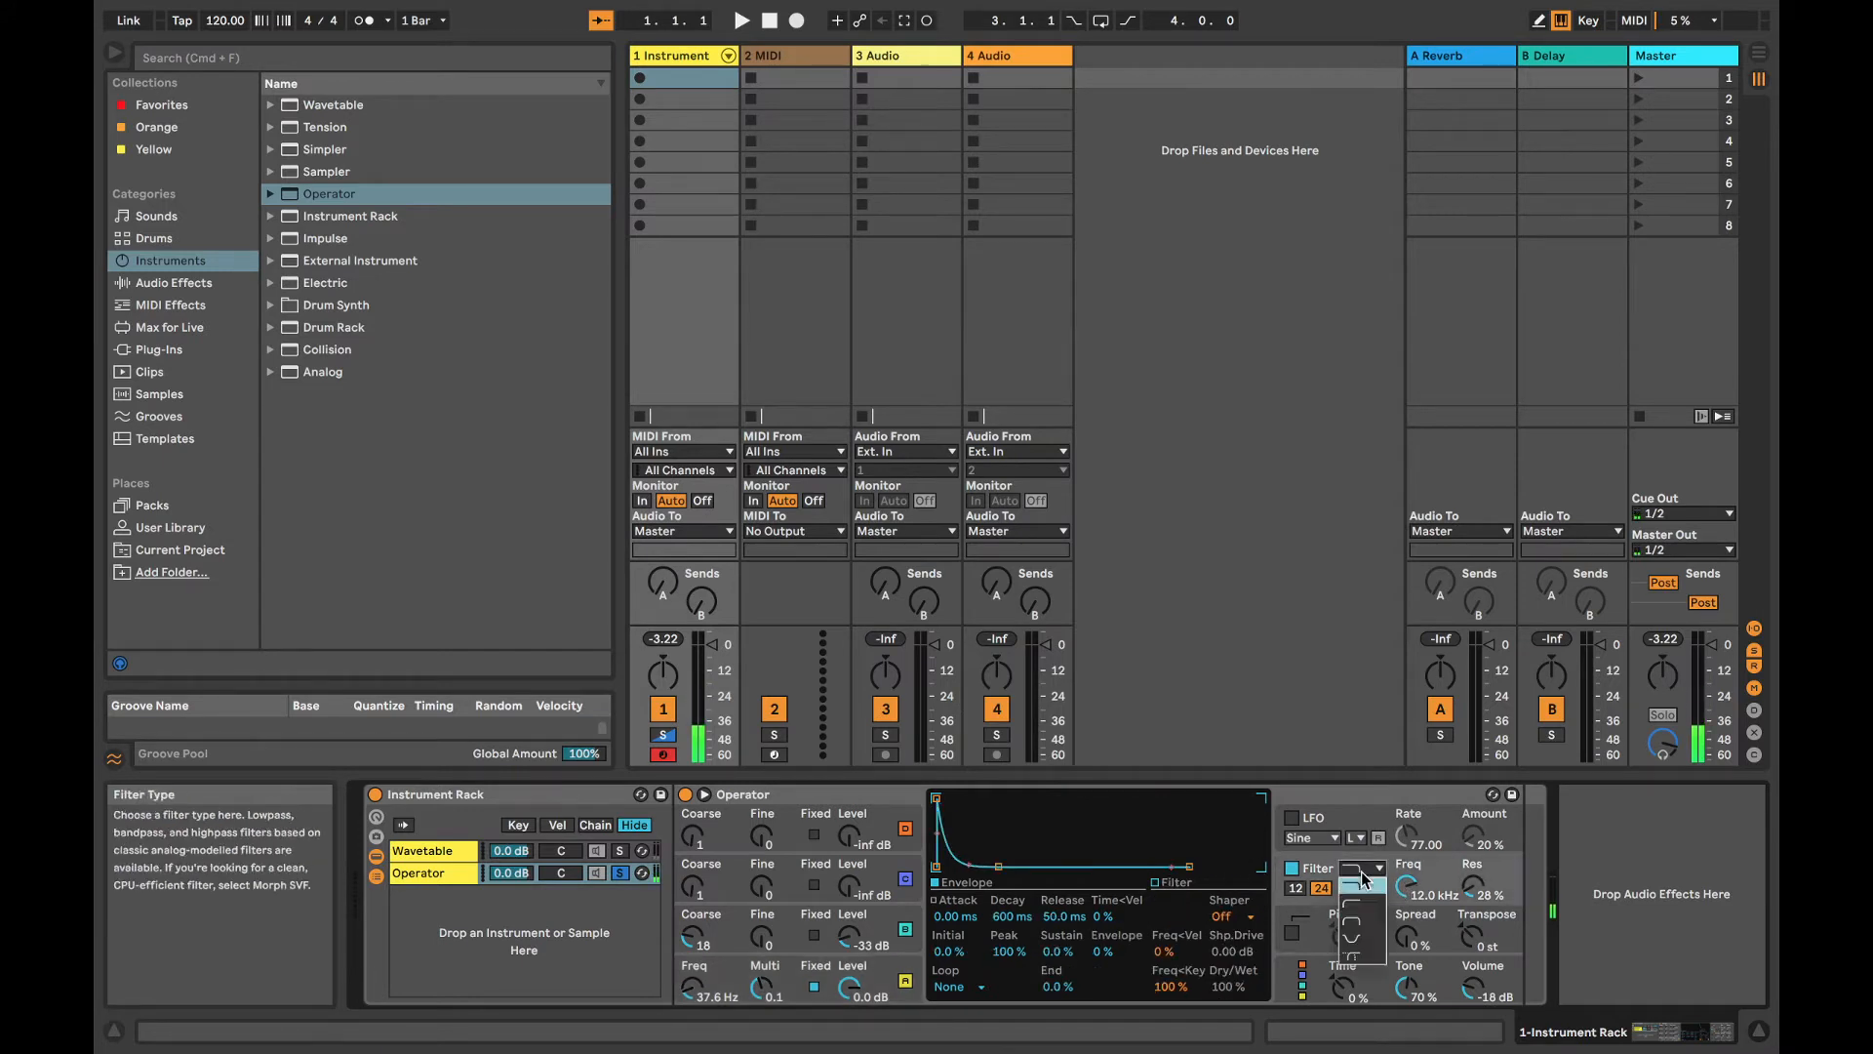
click(1362, 903)
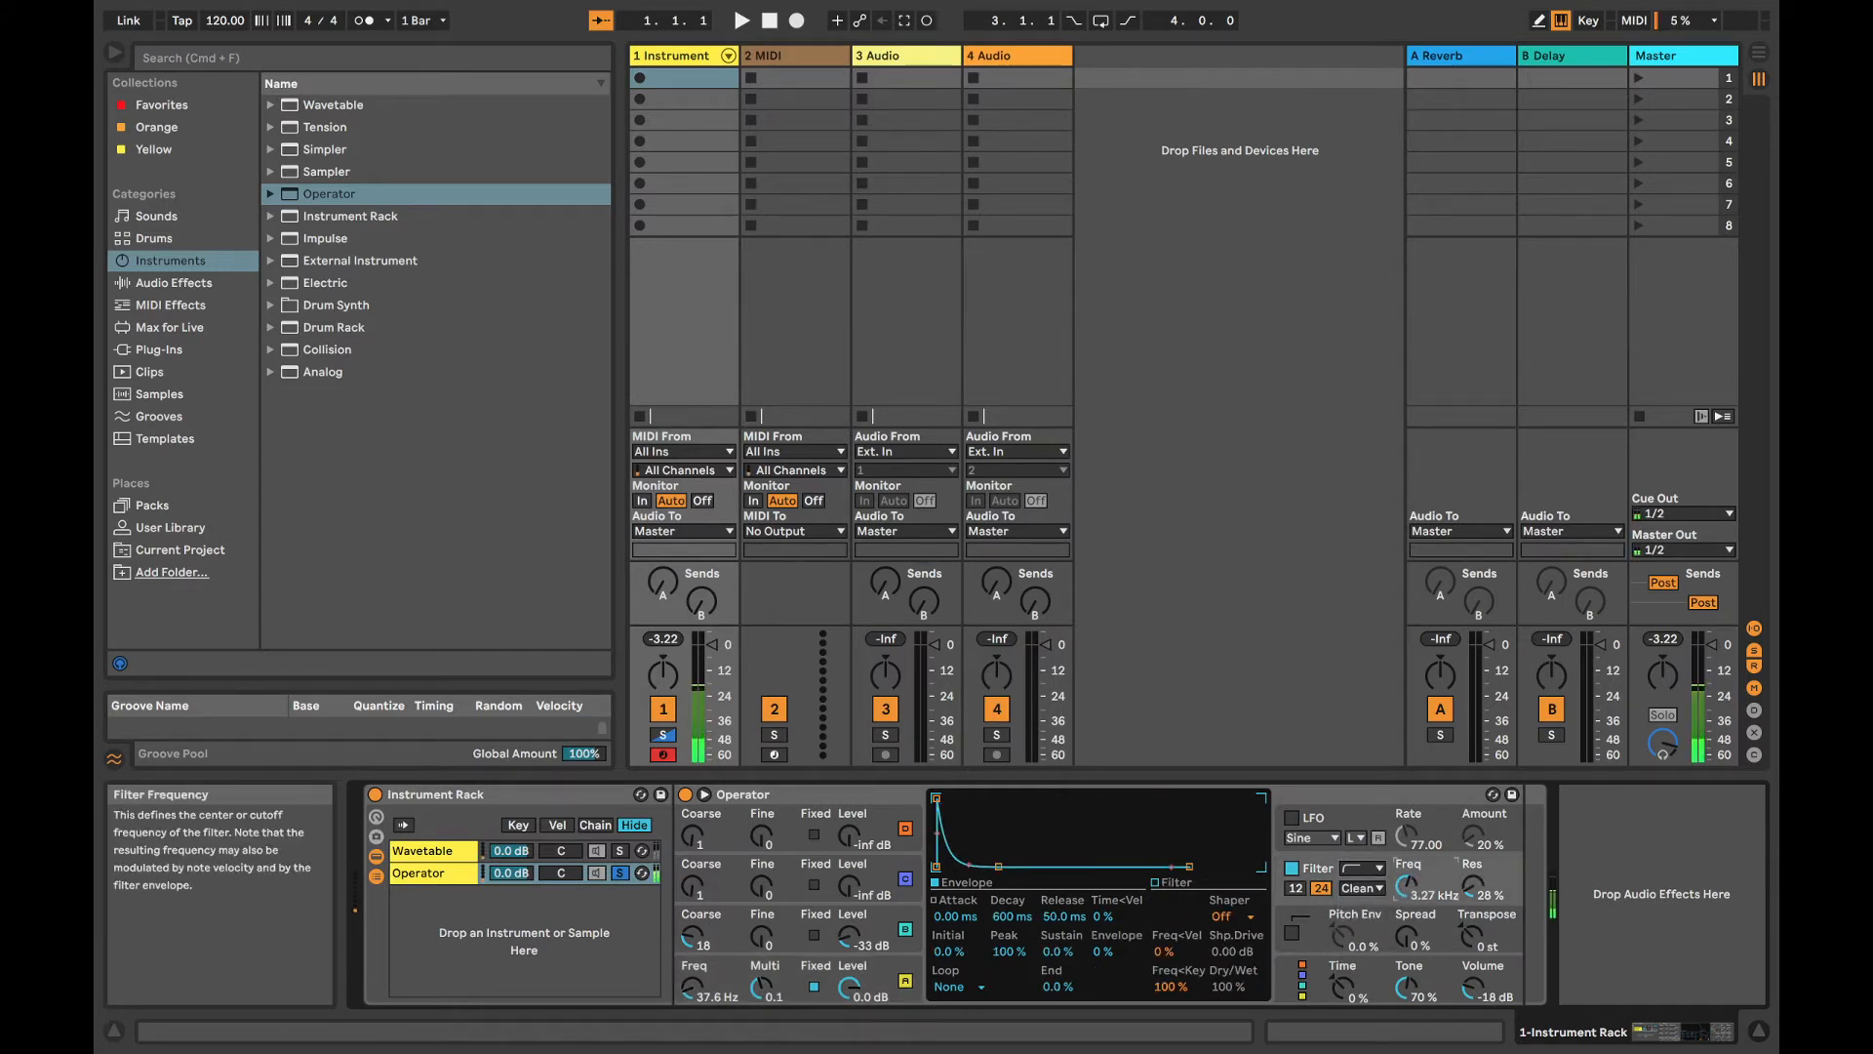
drag(1405, 893, 1405, 883)
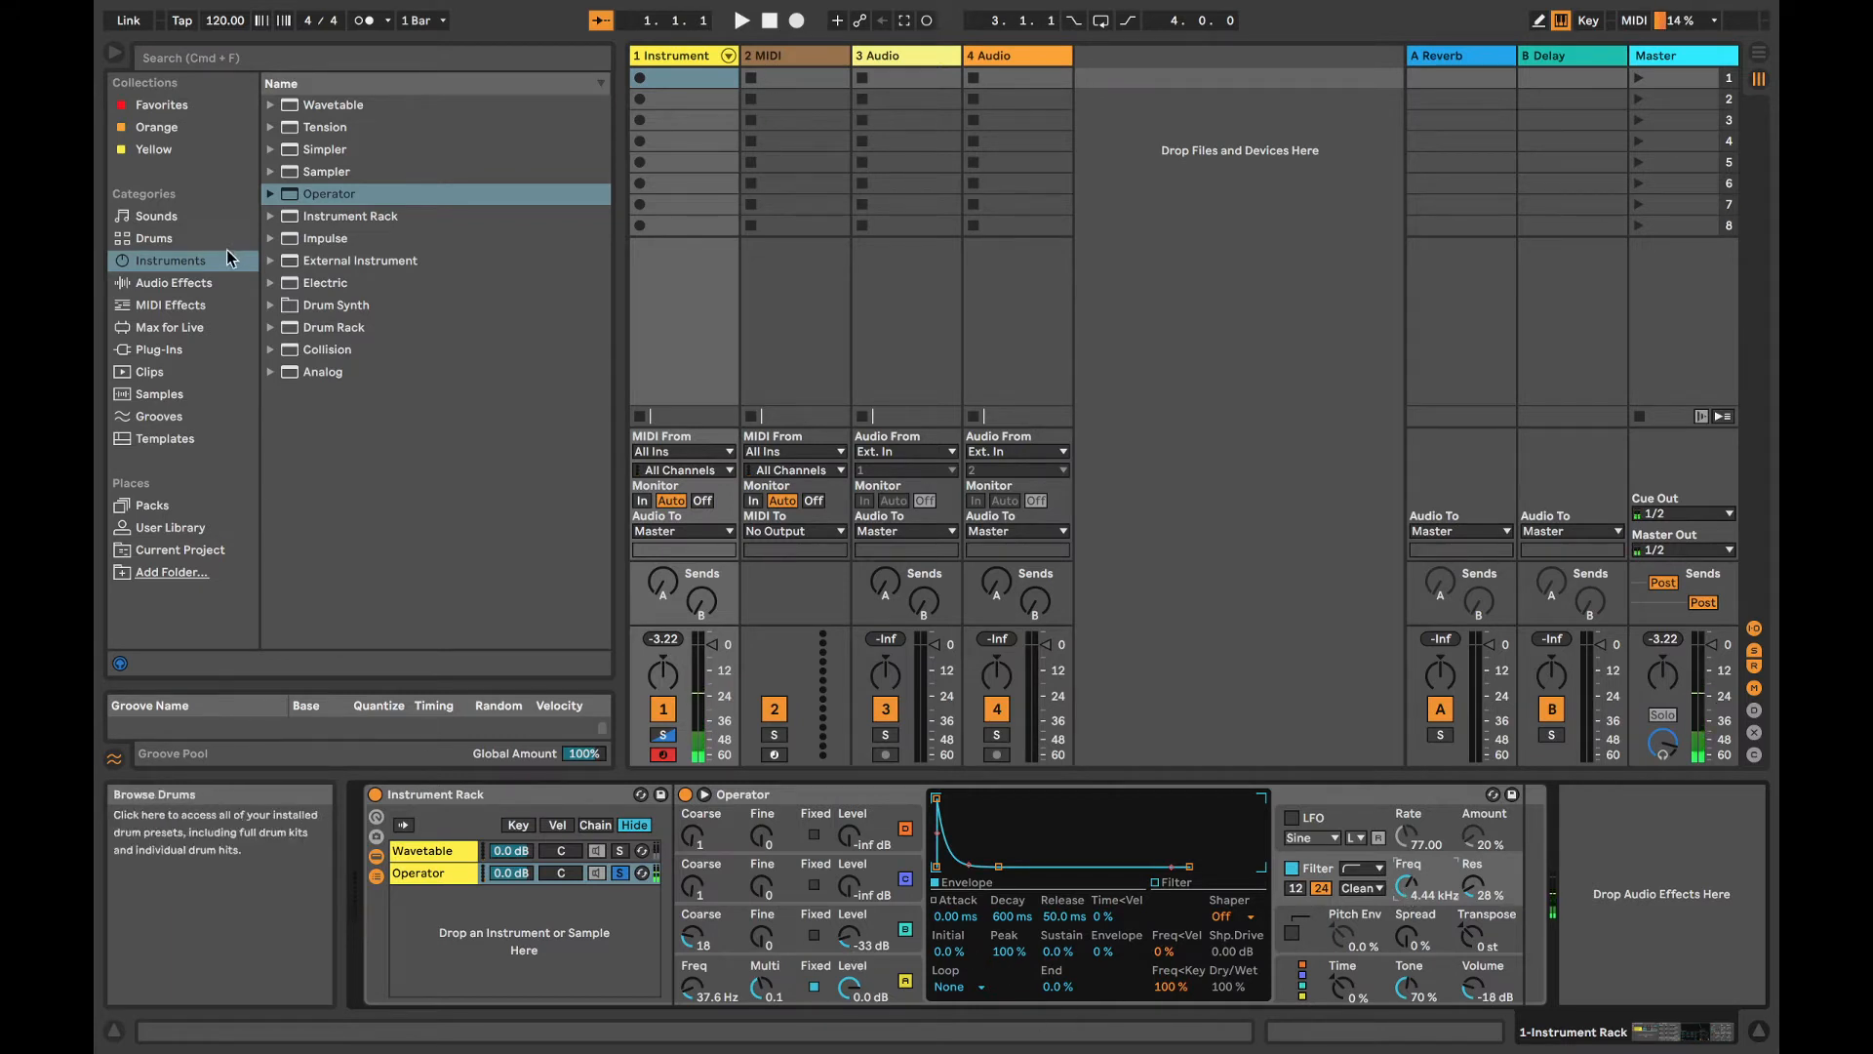
Step: Search the Max for Live devices for "prando" and expand the Max MIDI Effect results
click(191, 329)
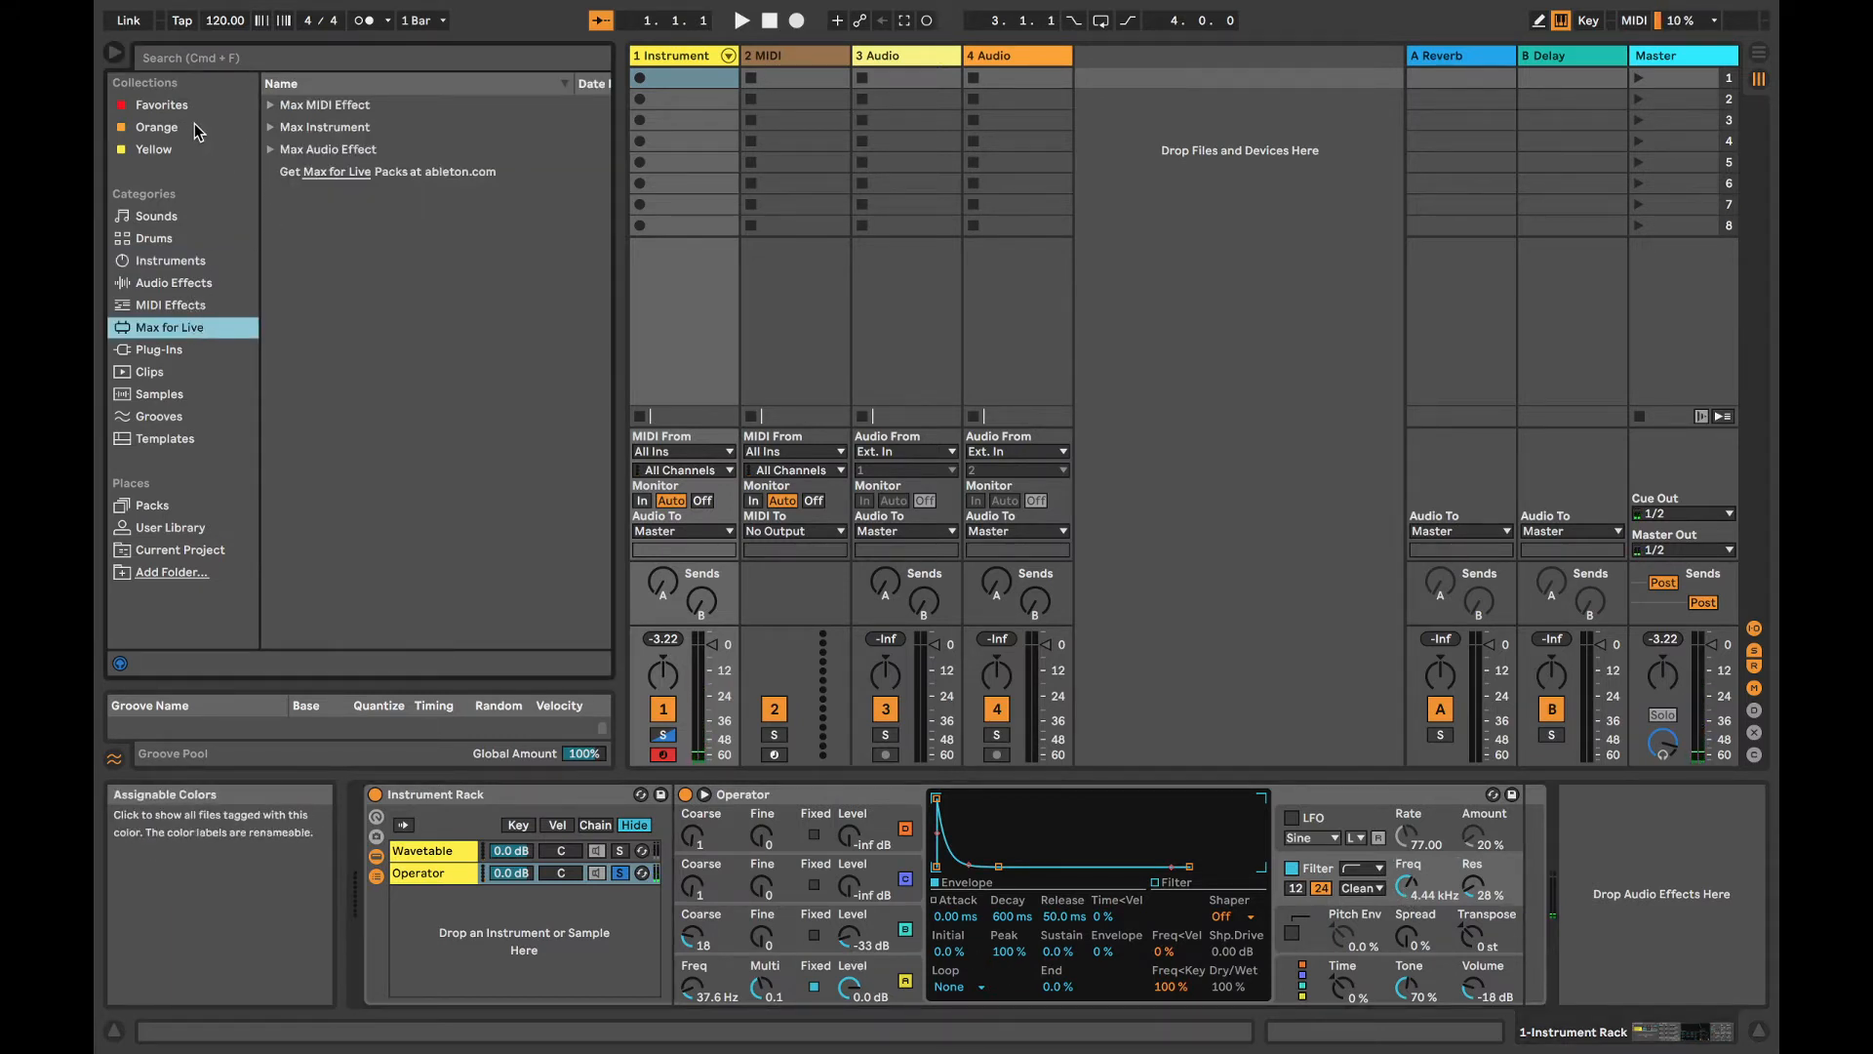
click(186, 349)
click(266, 56)
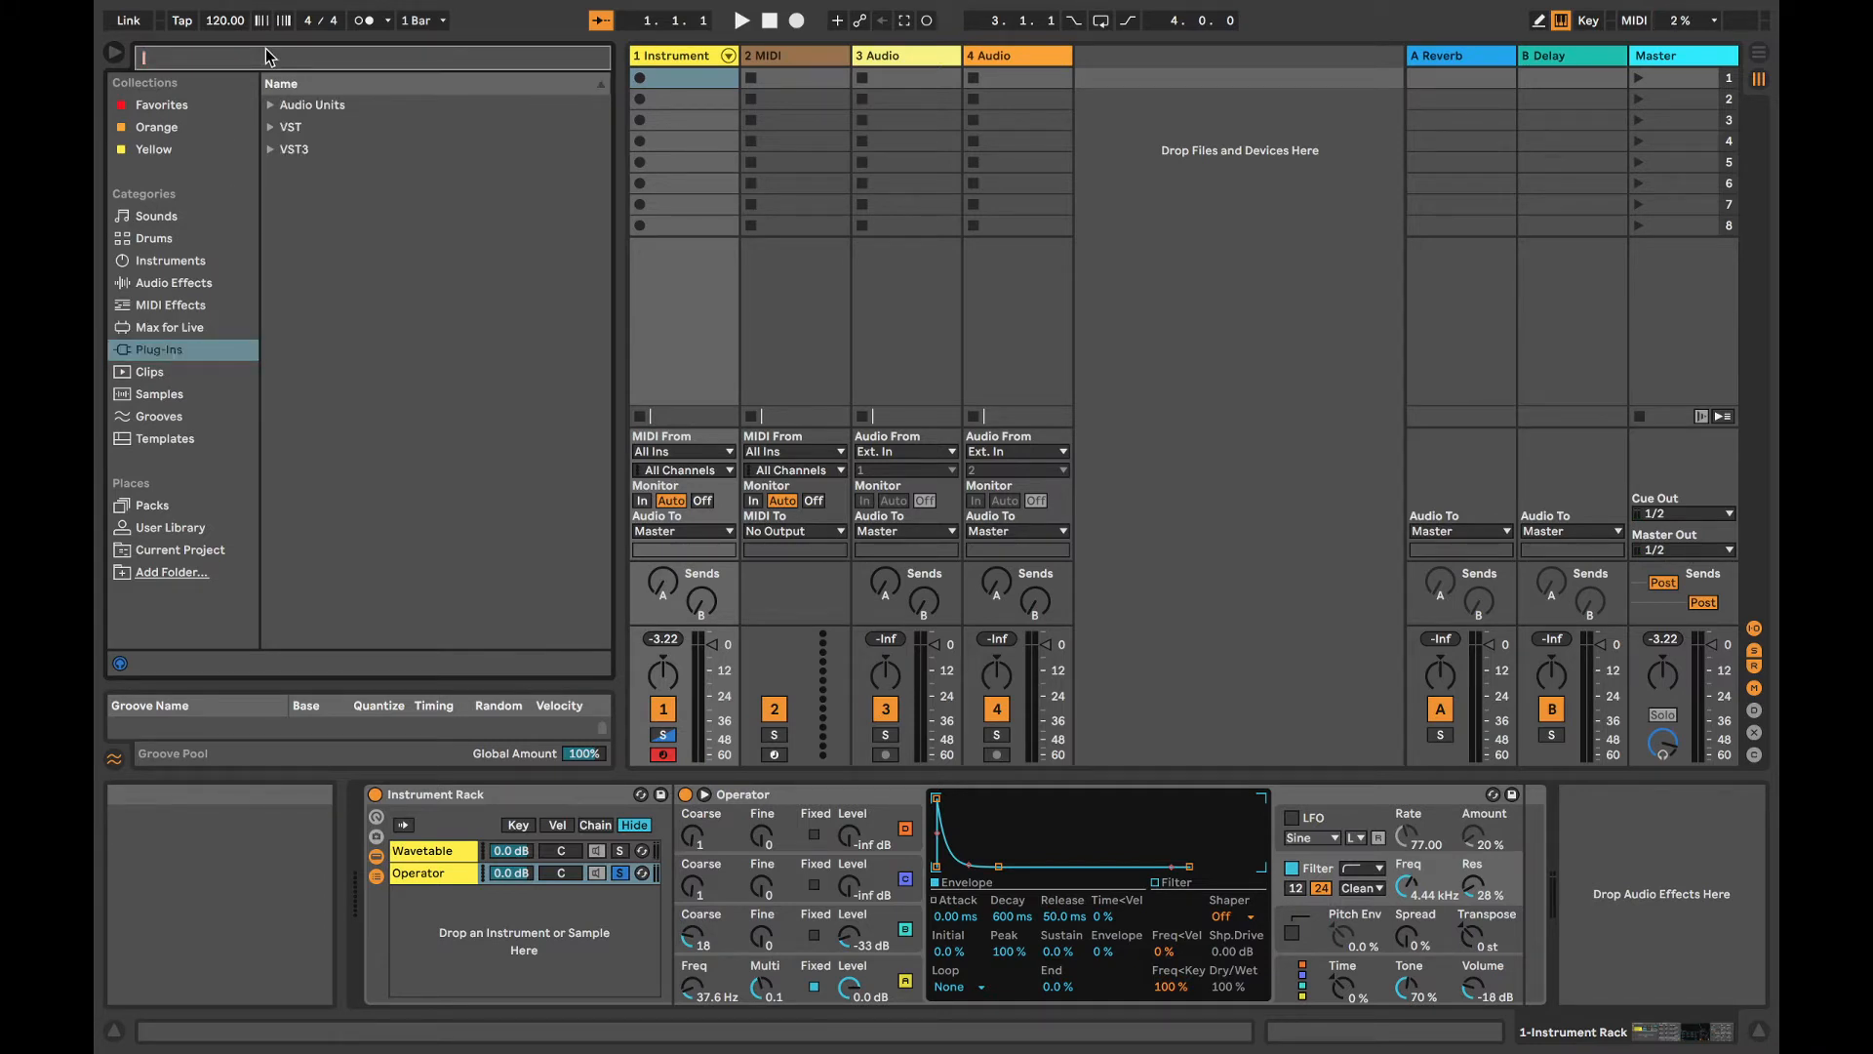
text(prando)
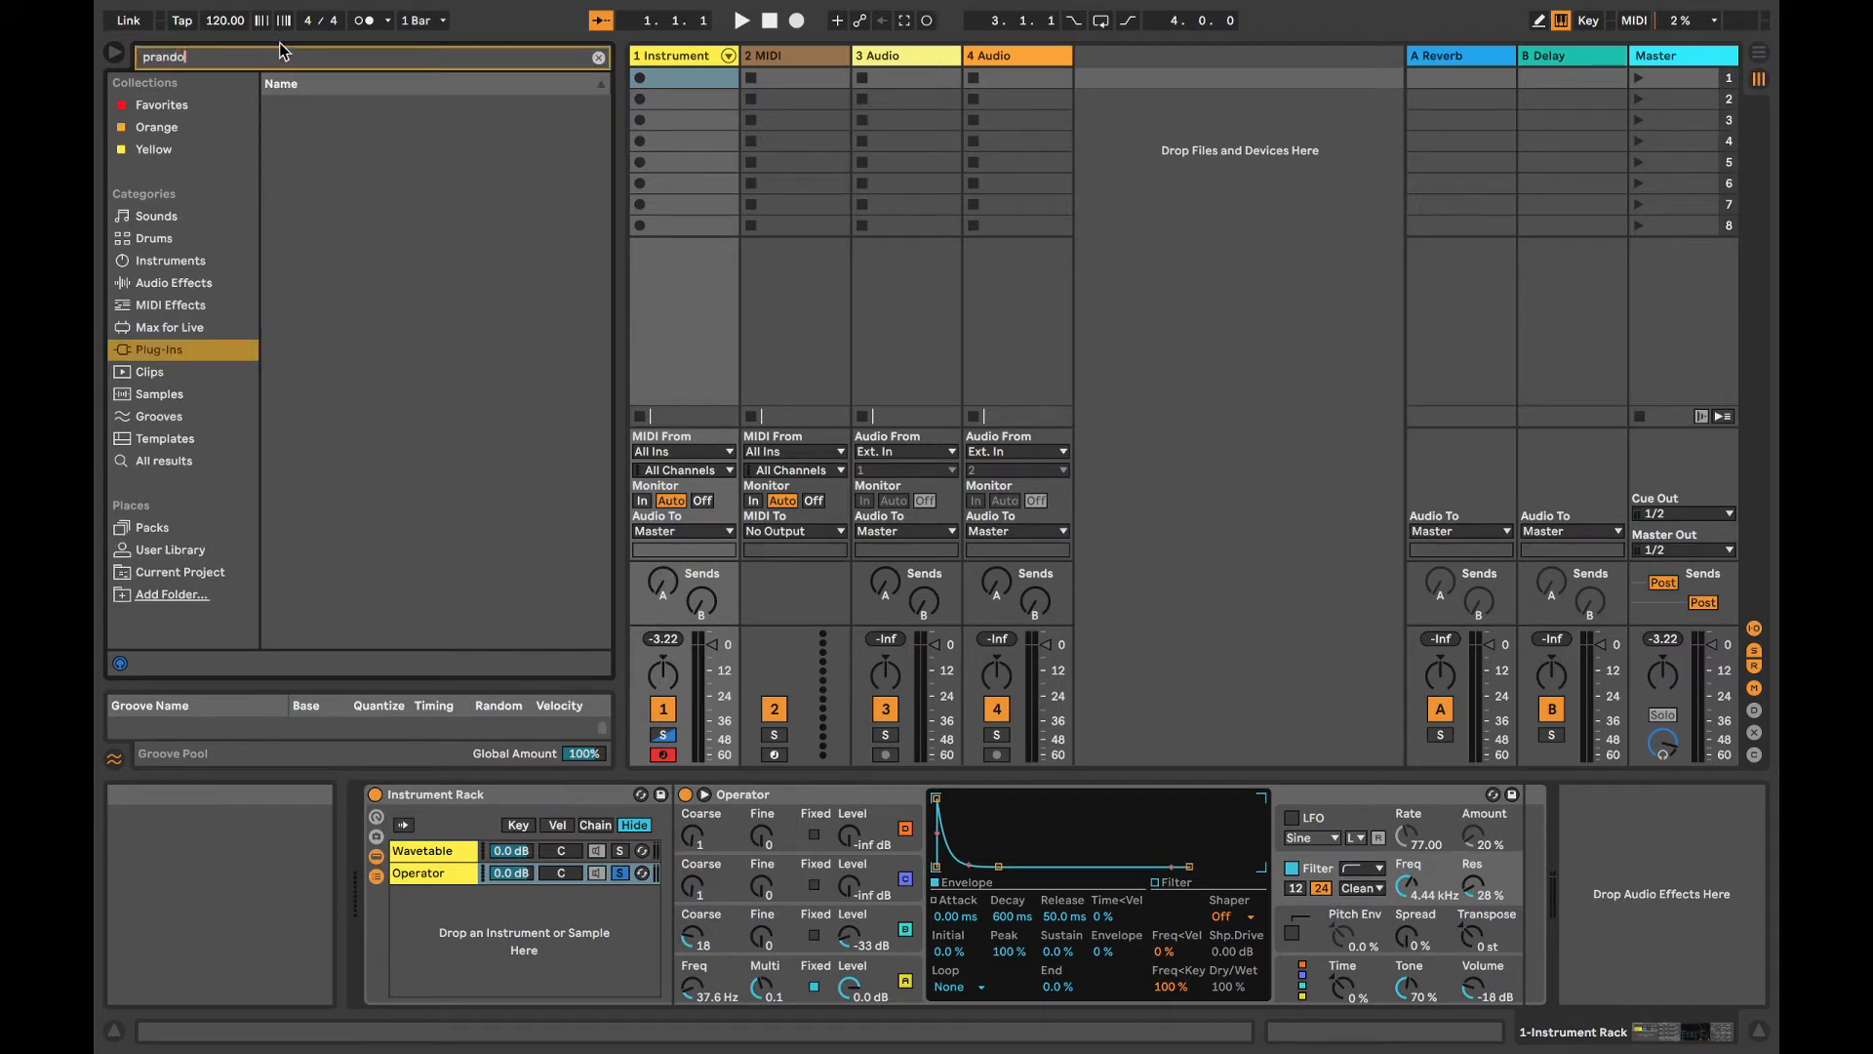
click(185, 326)
click(270, 106)
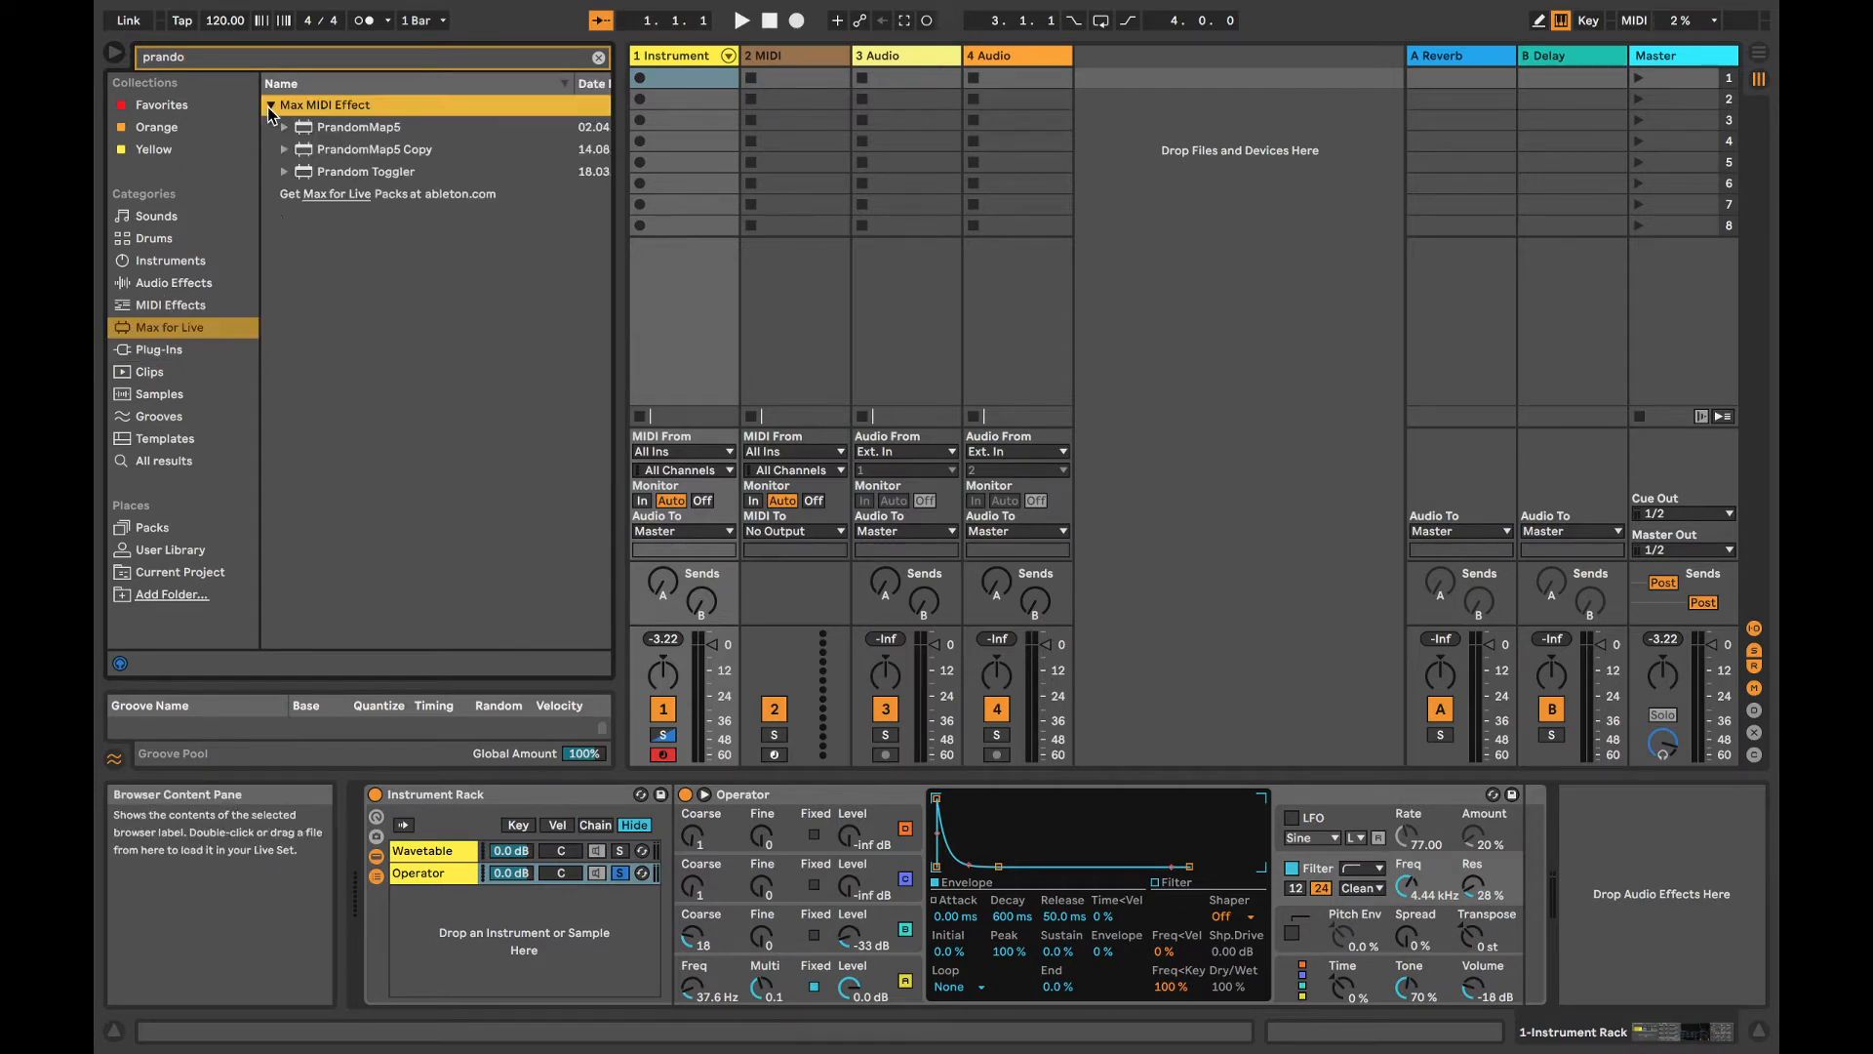
Step: Insert PrandomMap5 before Operator in its chain and play test notes
drag(341, 128, 682, 847)
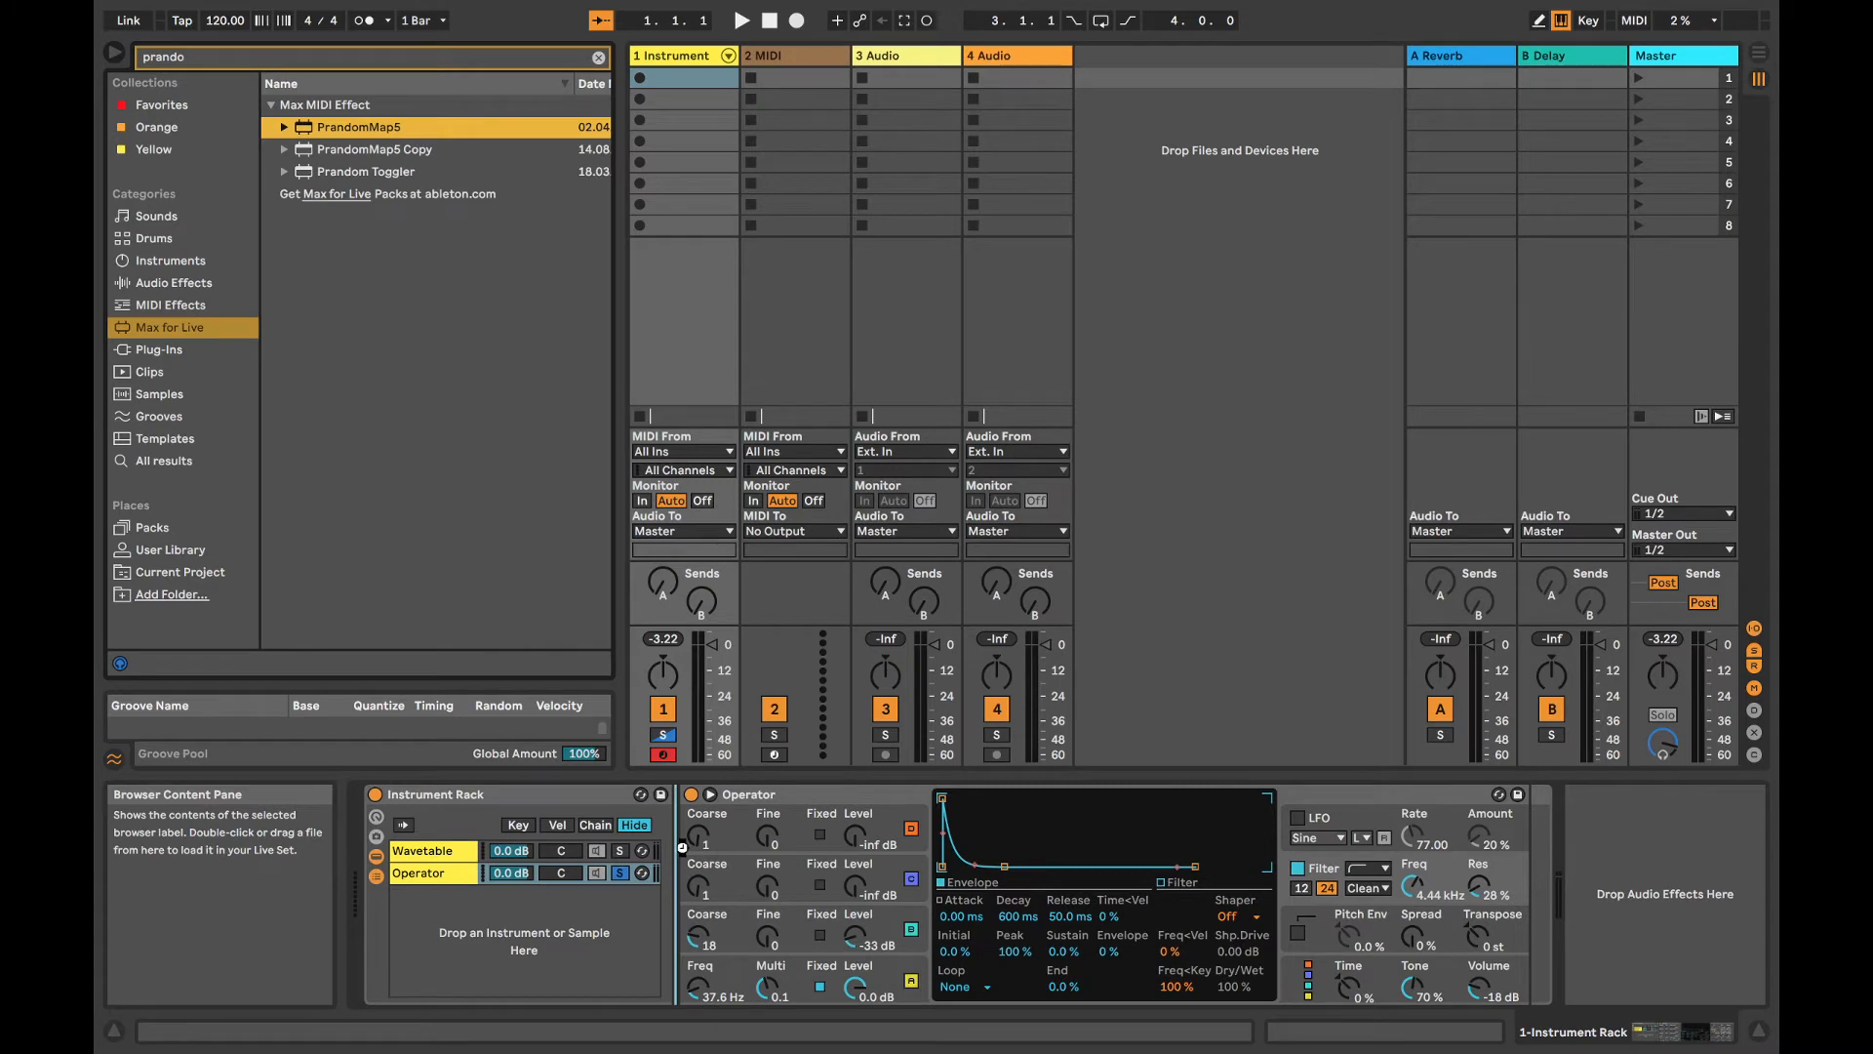
key(a)
key(a)
key(a)
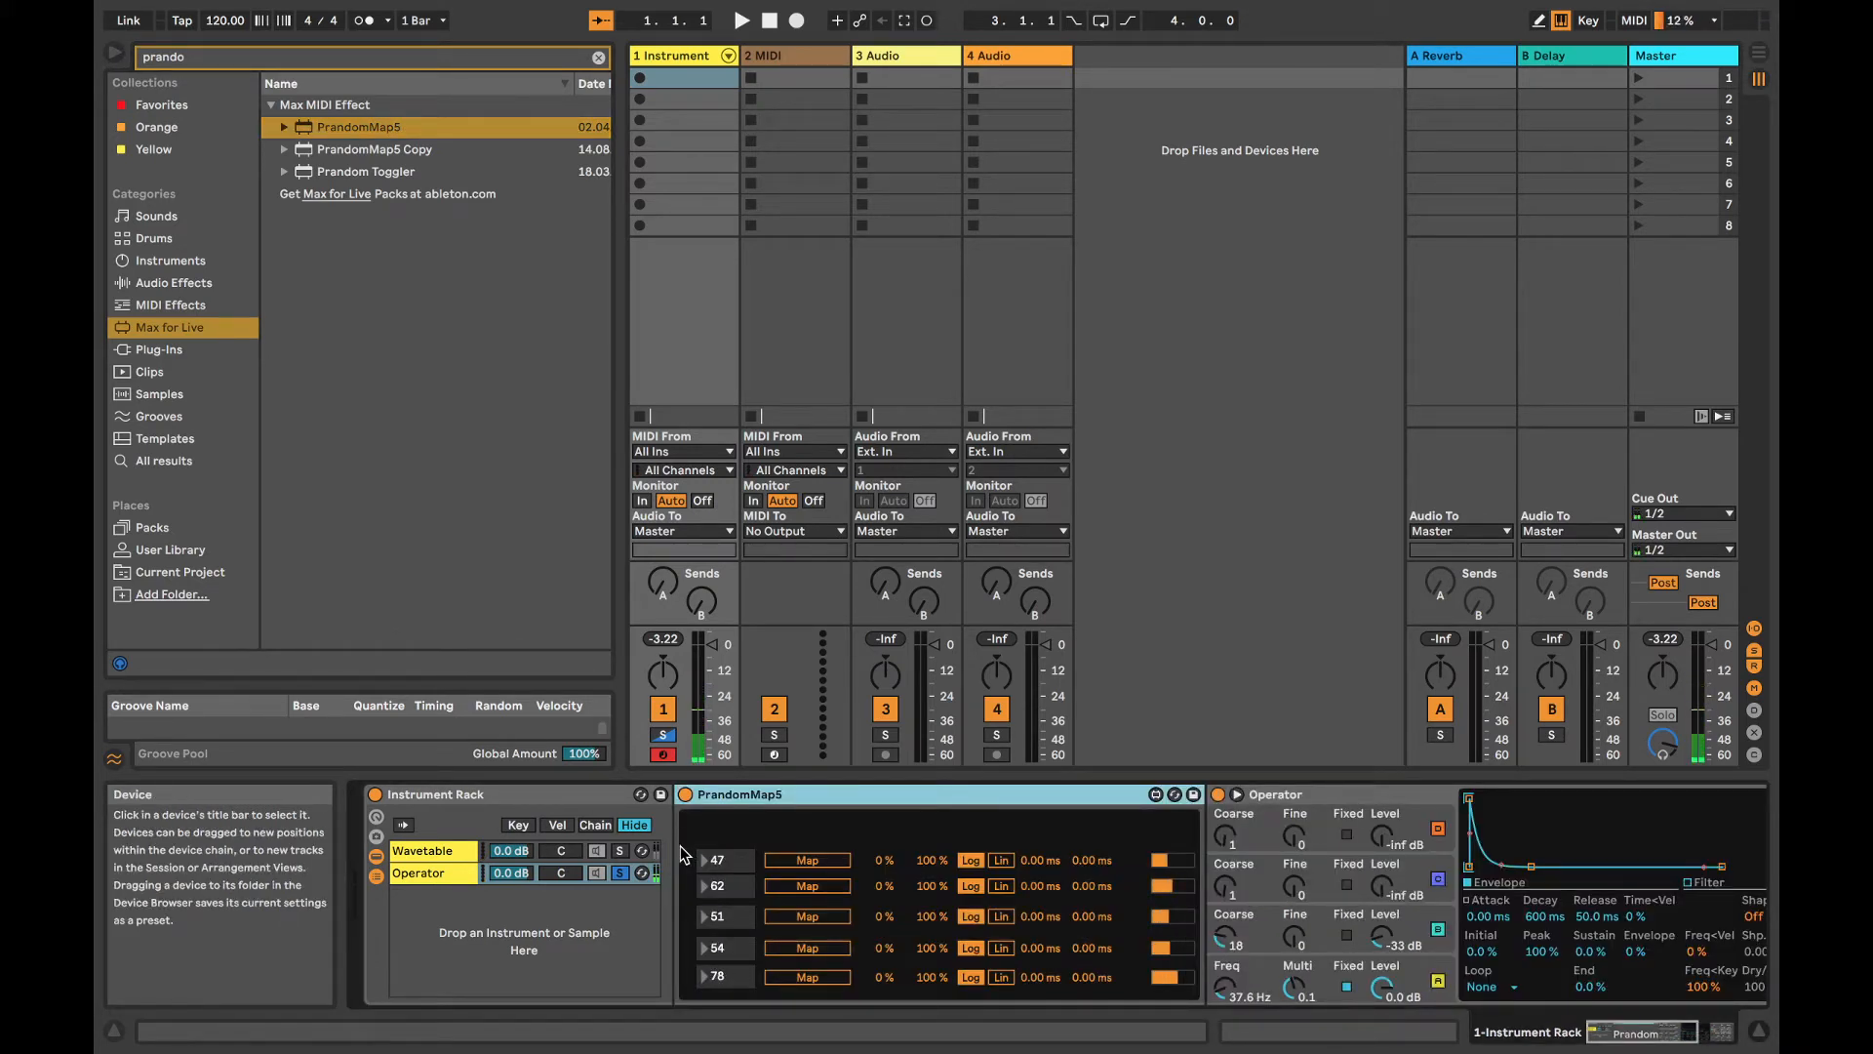
Step: Map PrandomMap5's first slot to the fixed frequency of Operator's oscillator A
click(802, 858)
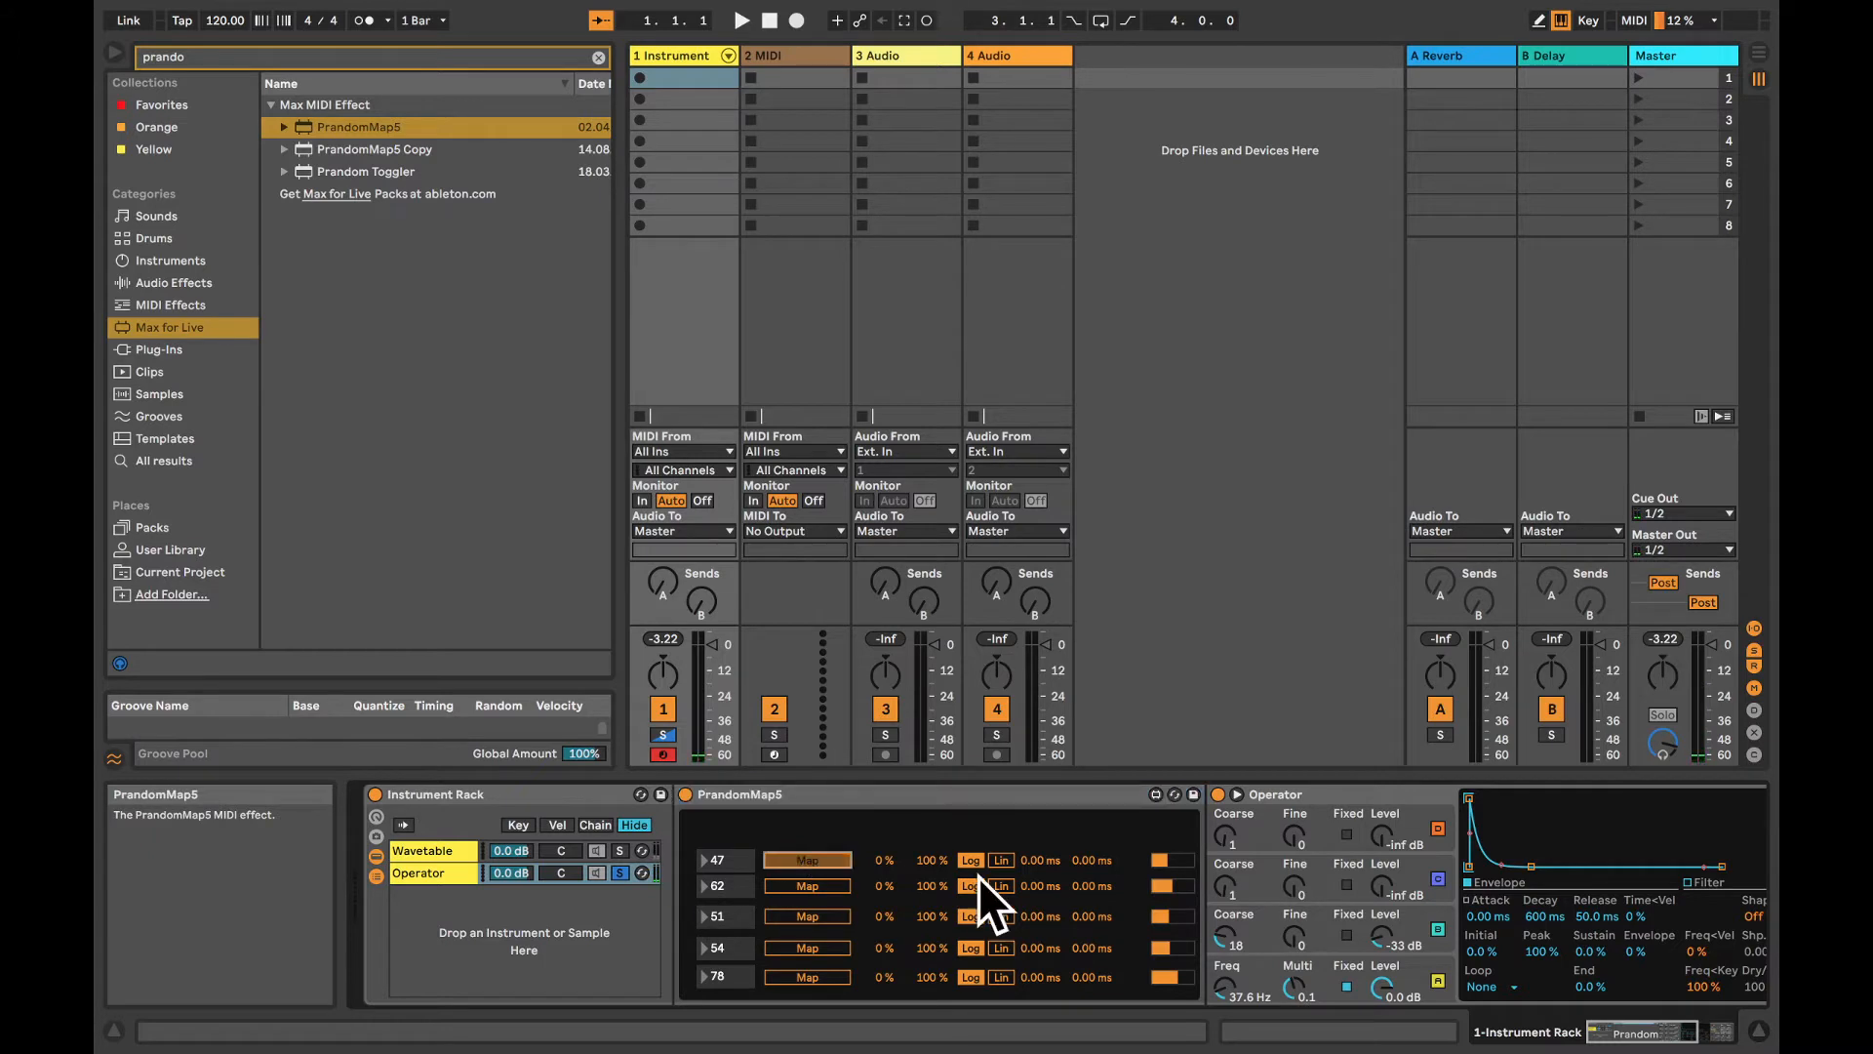
scroll(1080, 882, right, 5)
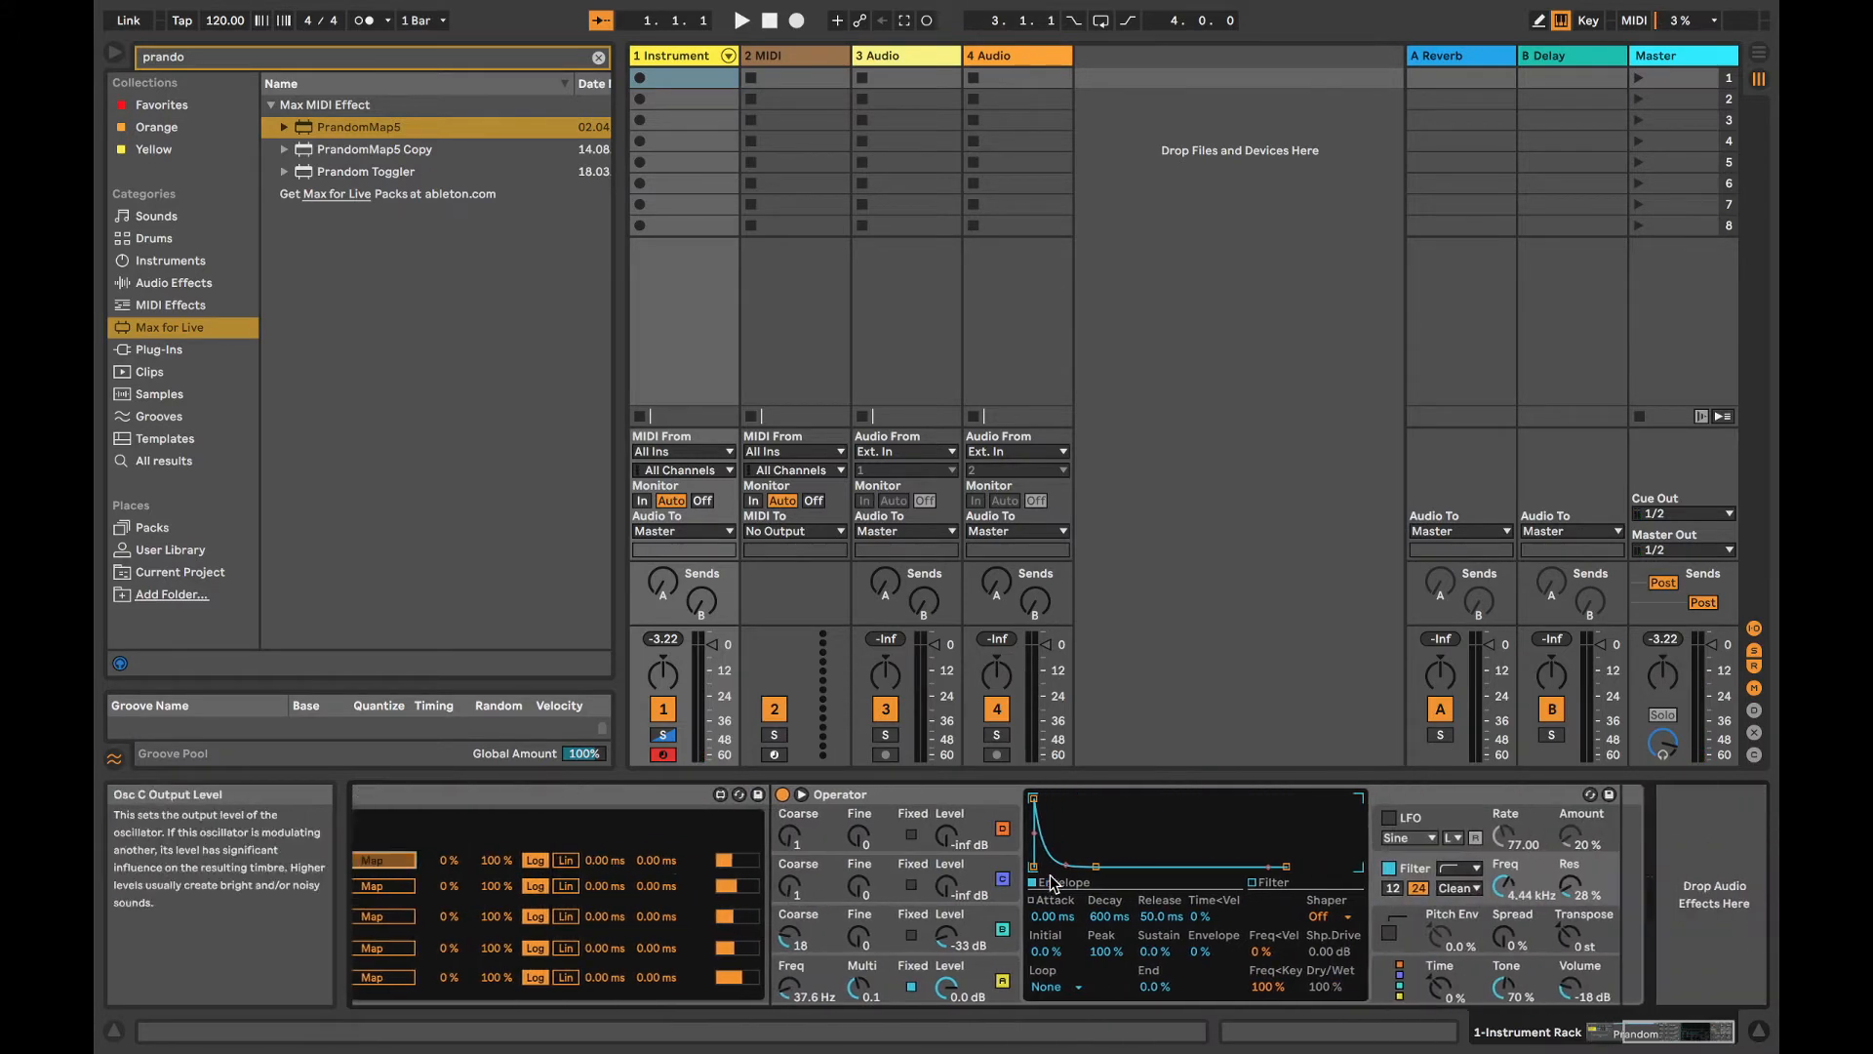
scroll(1052, 881, left, 3)
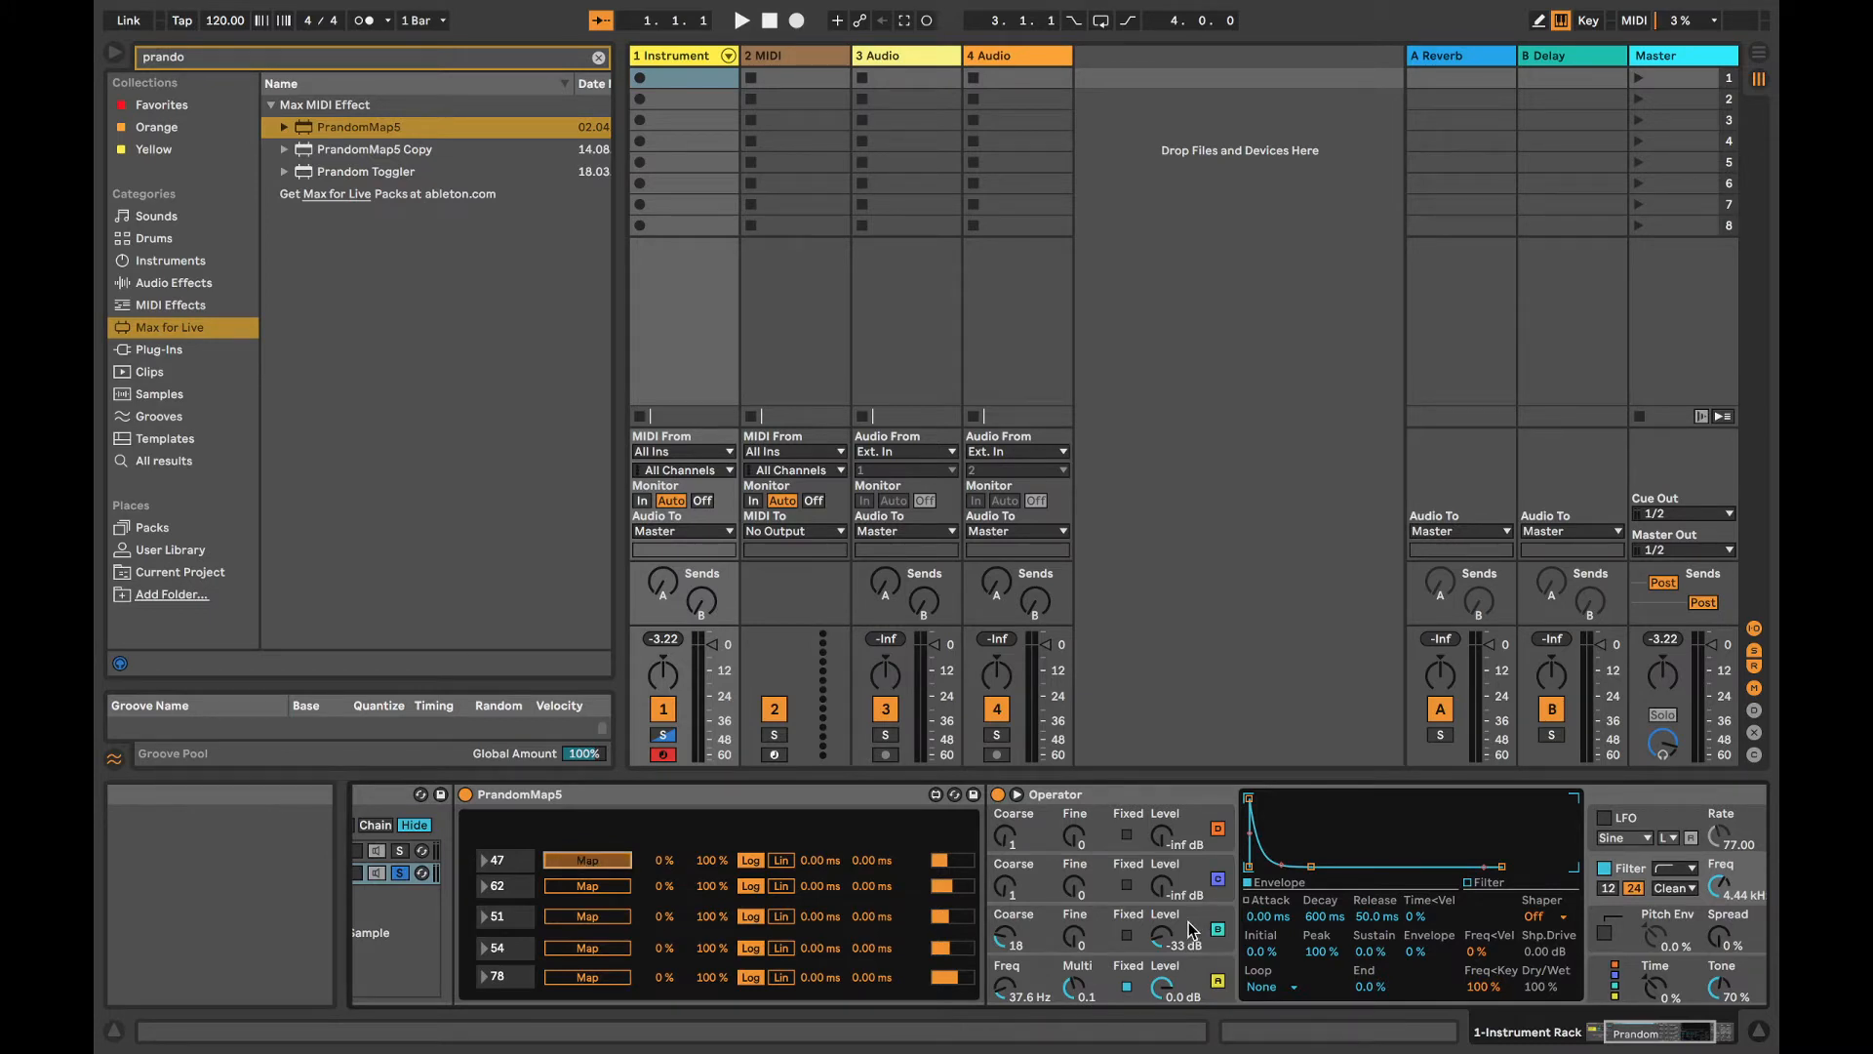
click(1005, 991)
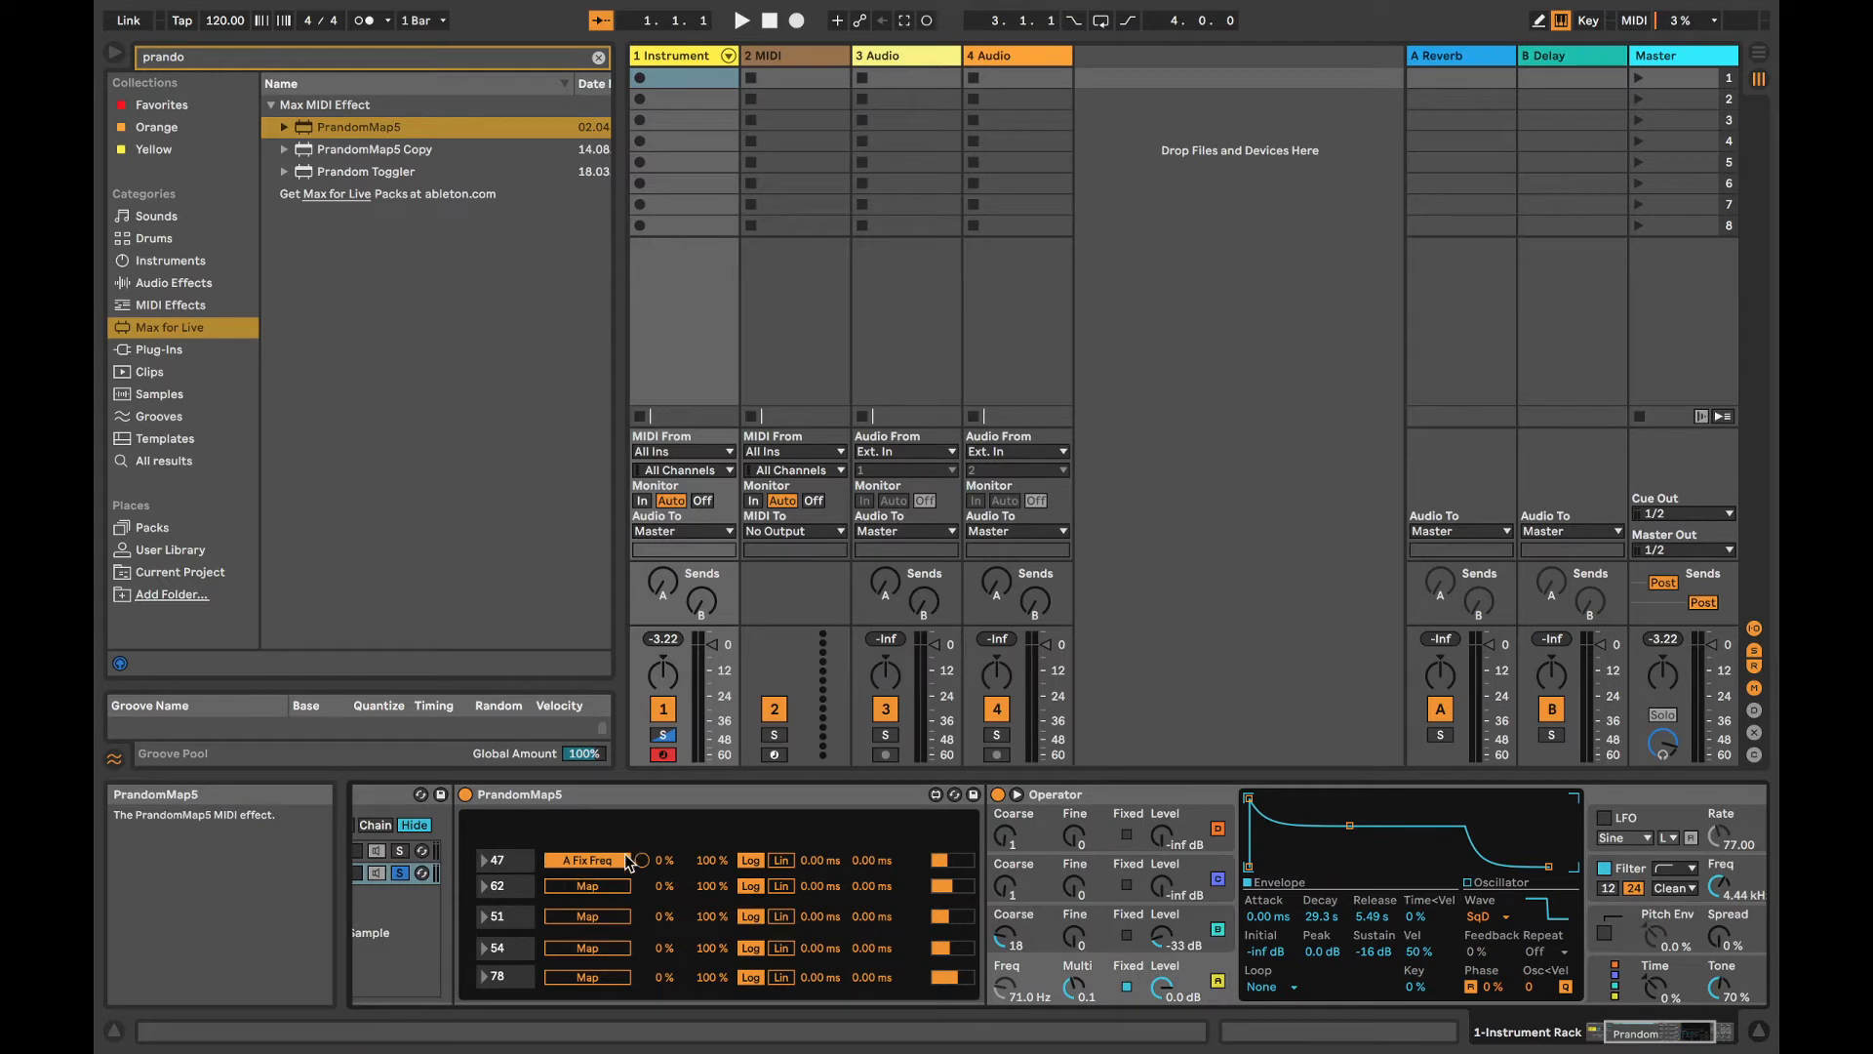
Step: Set the first mapping's ramp times to 63.0 ms and 197 ms and its maximum to 50%
mouse_move(839, 859)
mouse_down()
mouse_move(839, 798)
mouse_move(855, 855)
mouse_up()
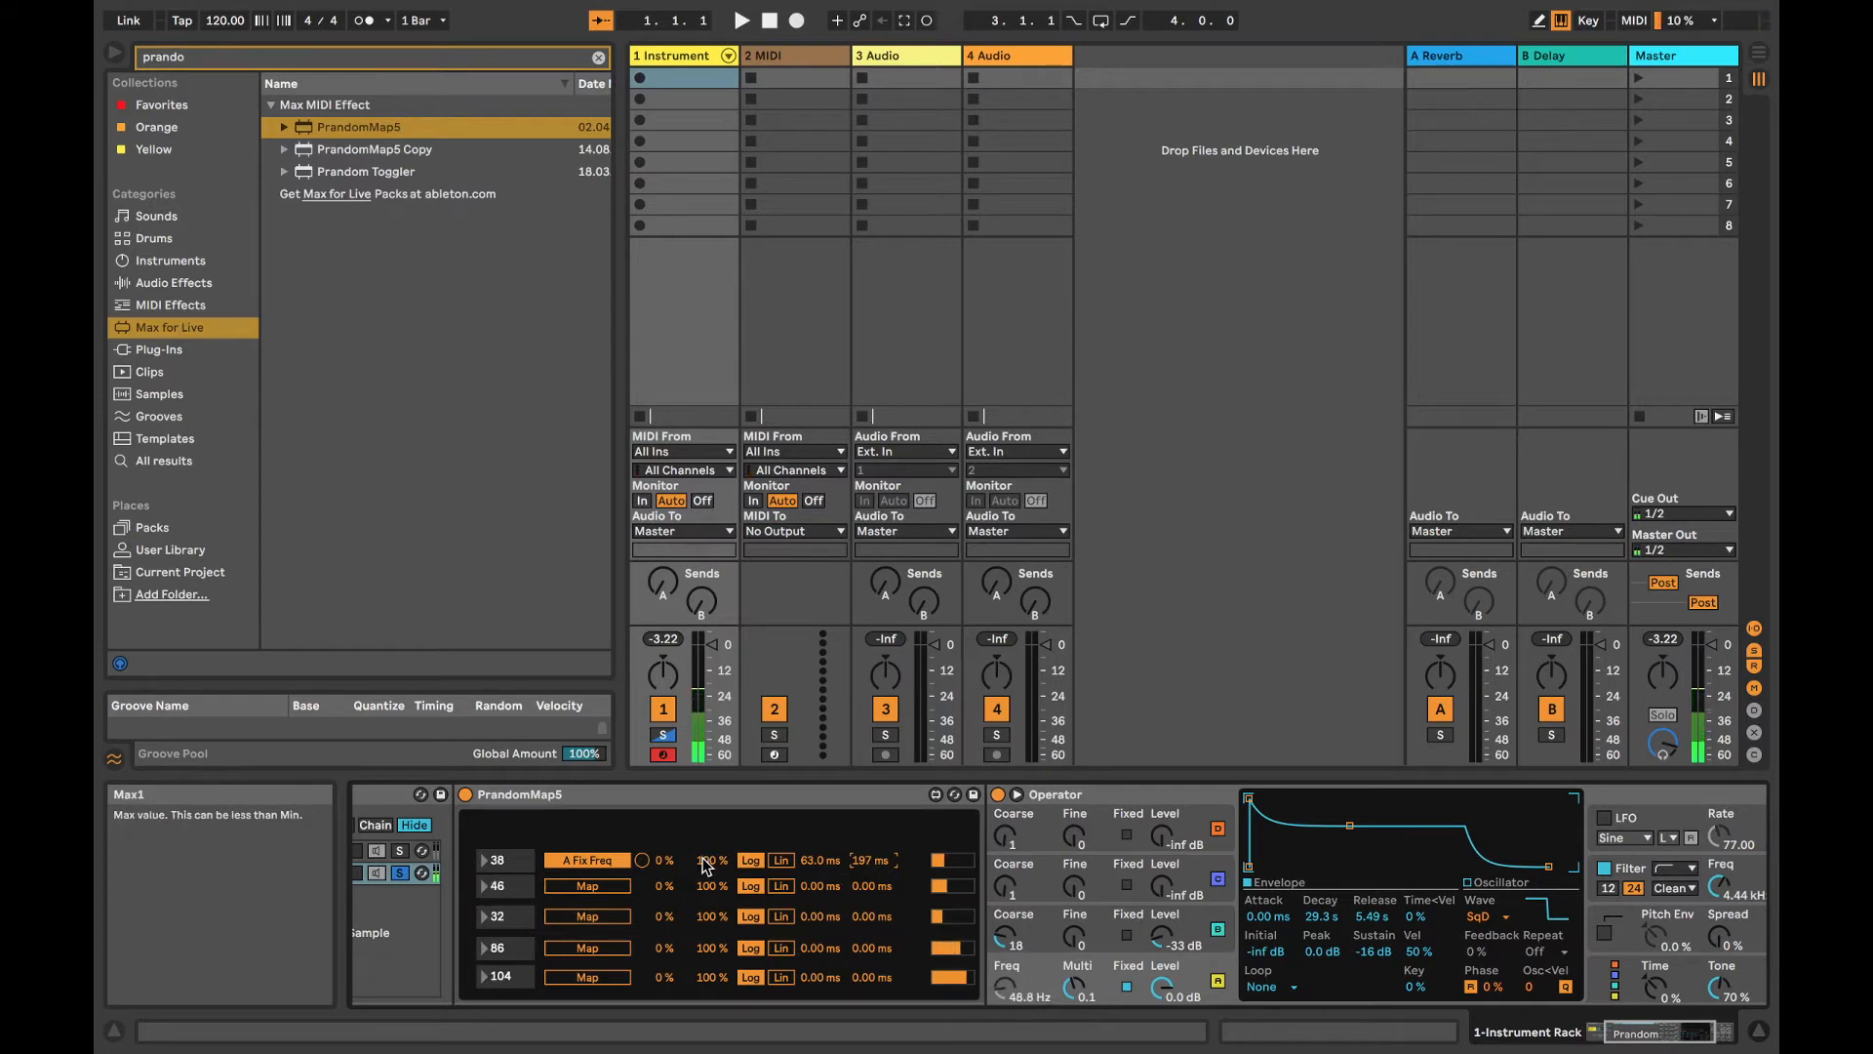
drag(710, 862, 711, 867)
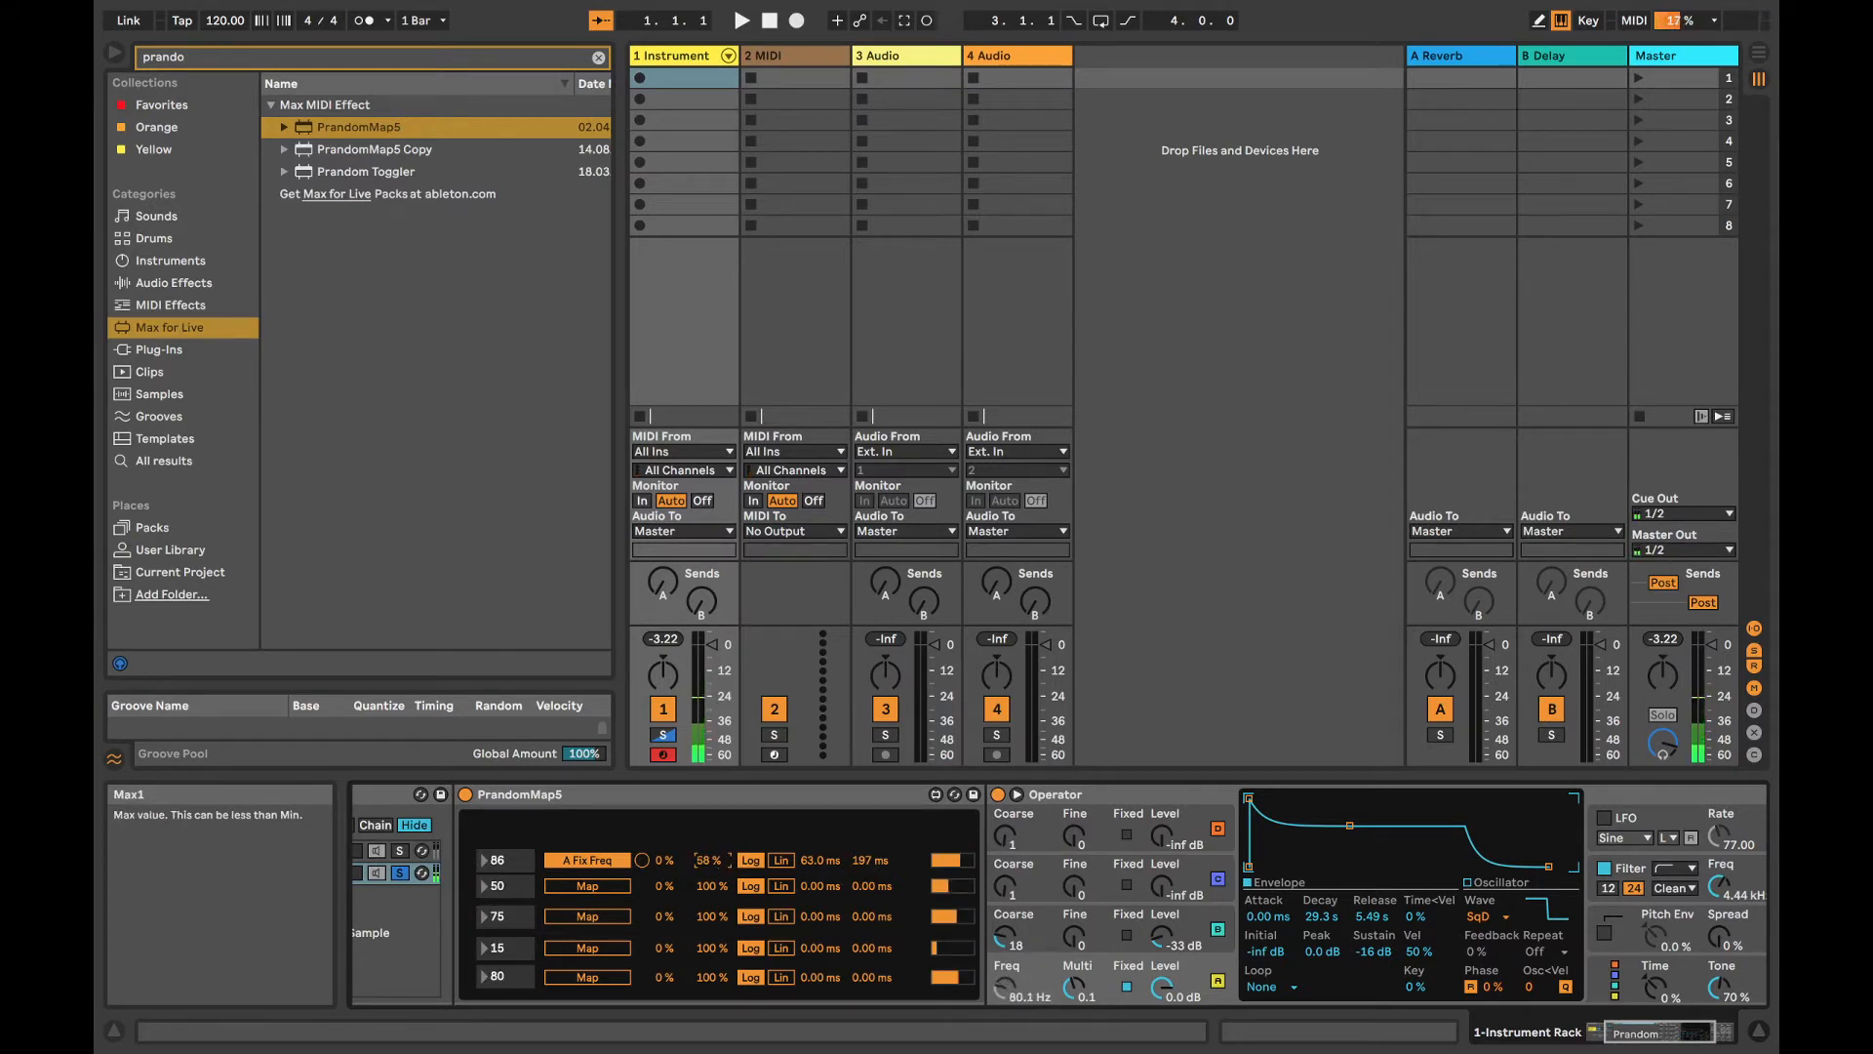
drag(709, 859, 709, 878)
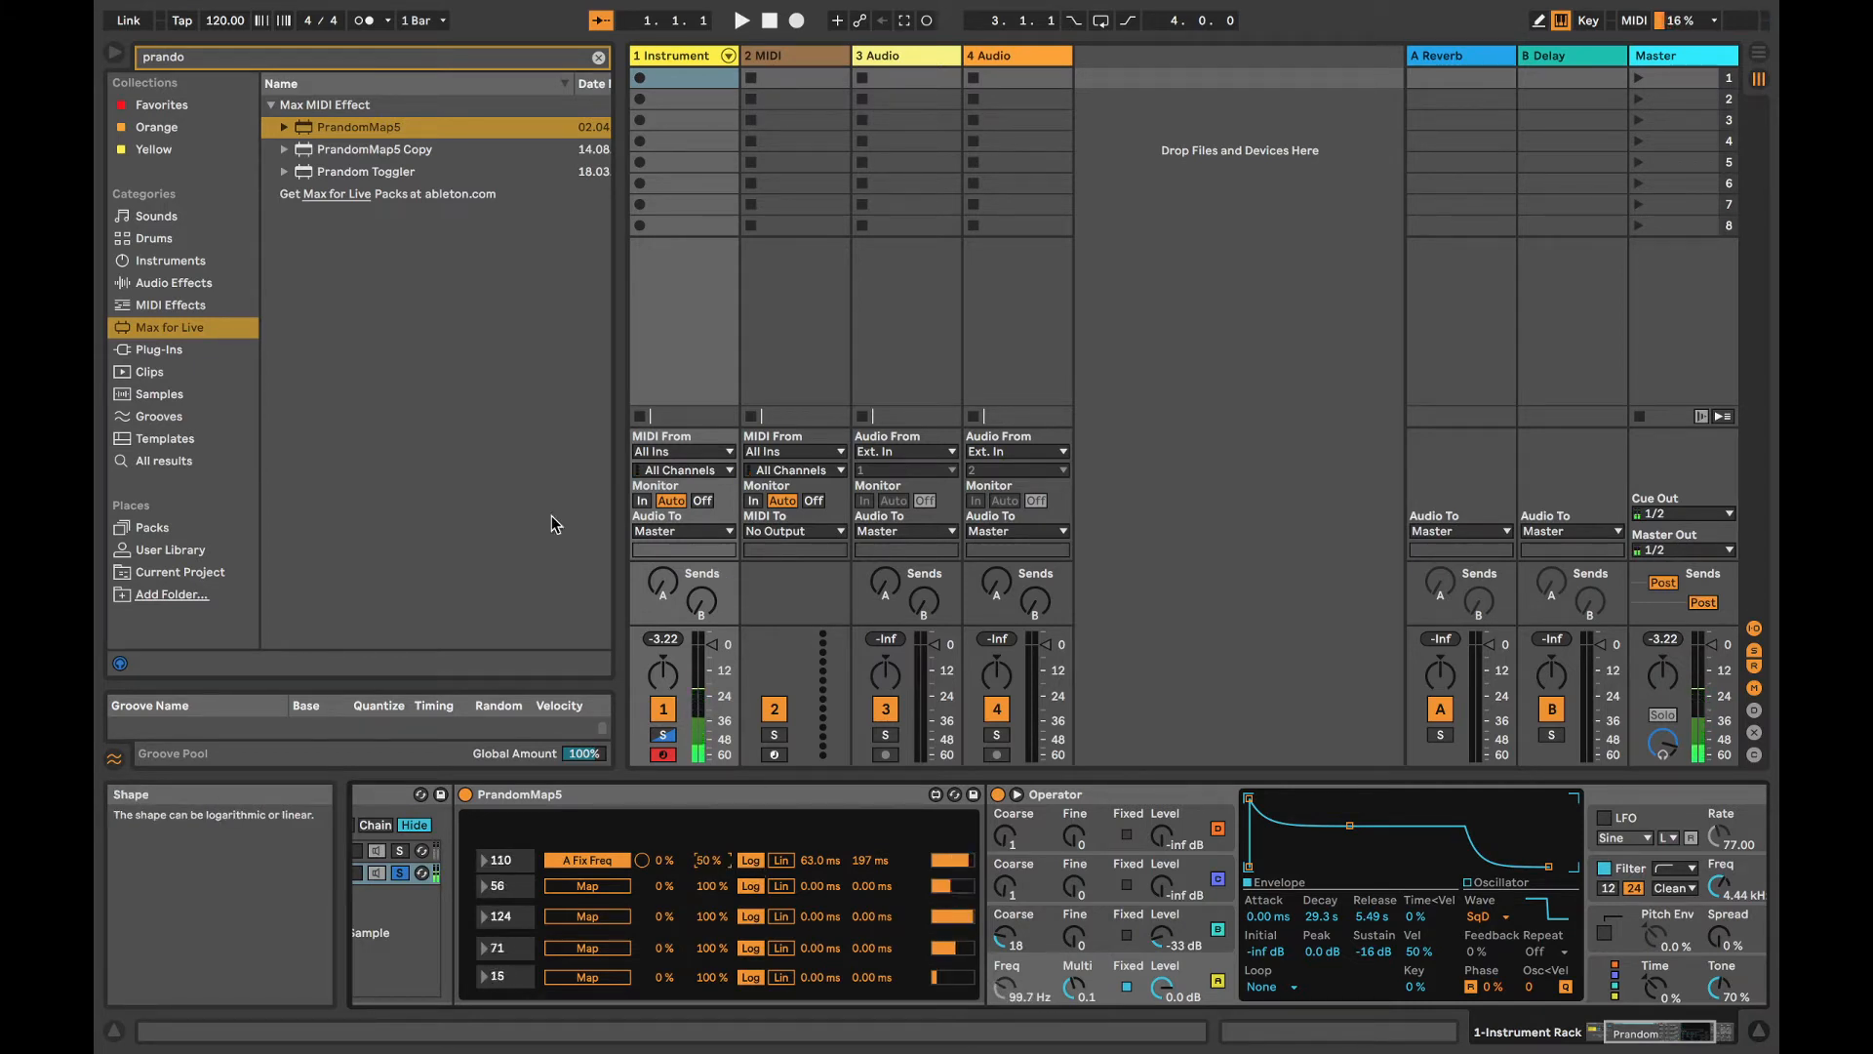
Step: Clear the browser search and insert the Delay audio effect after Operator in its chain
click(186, 283)
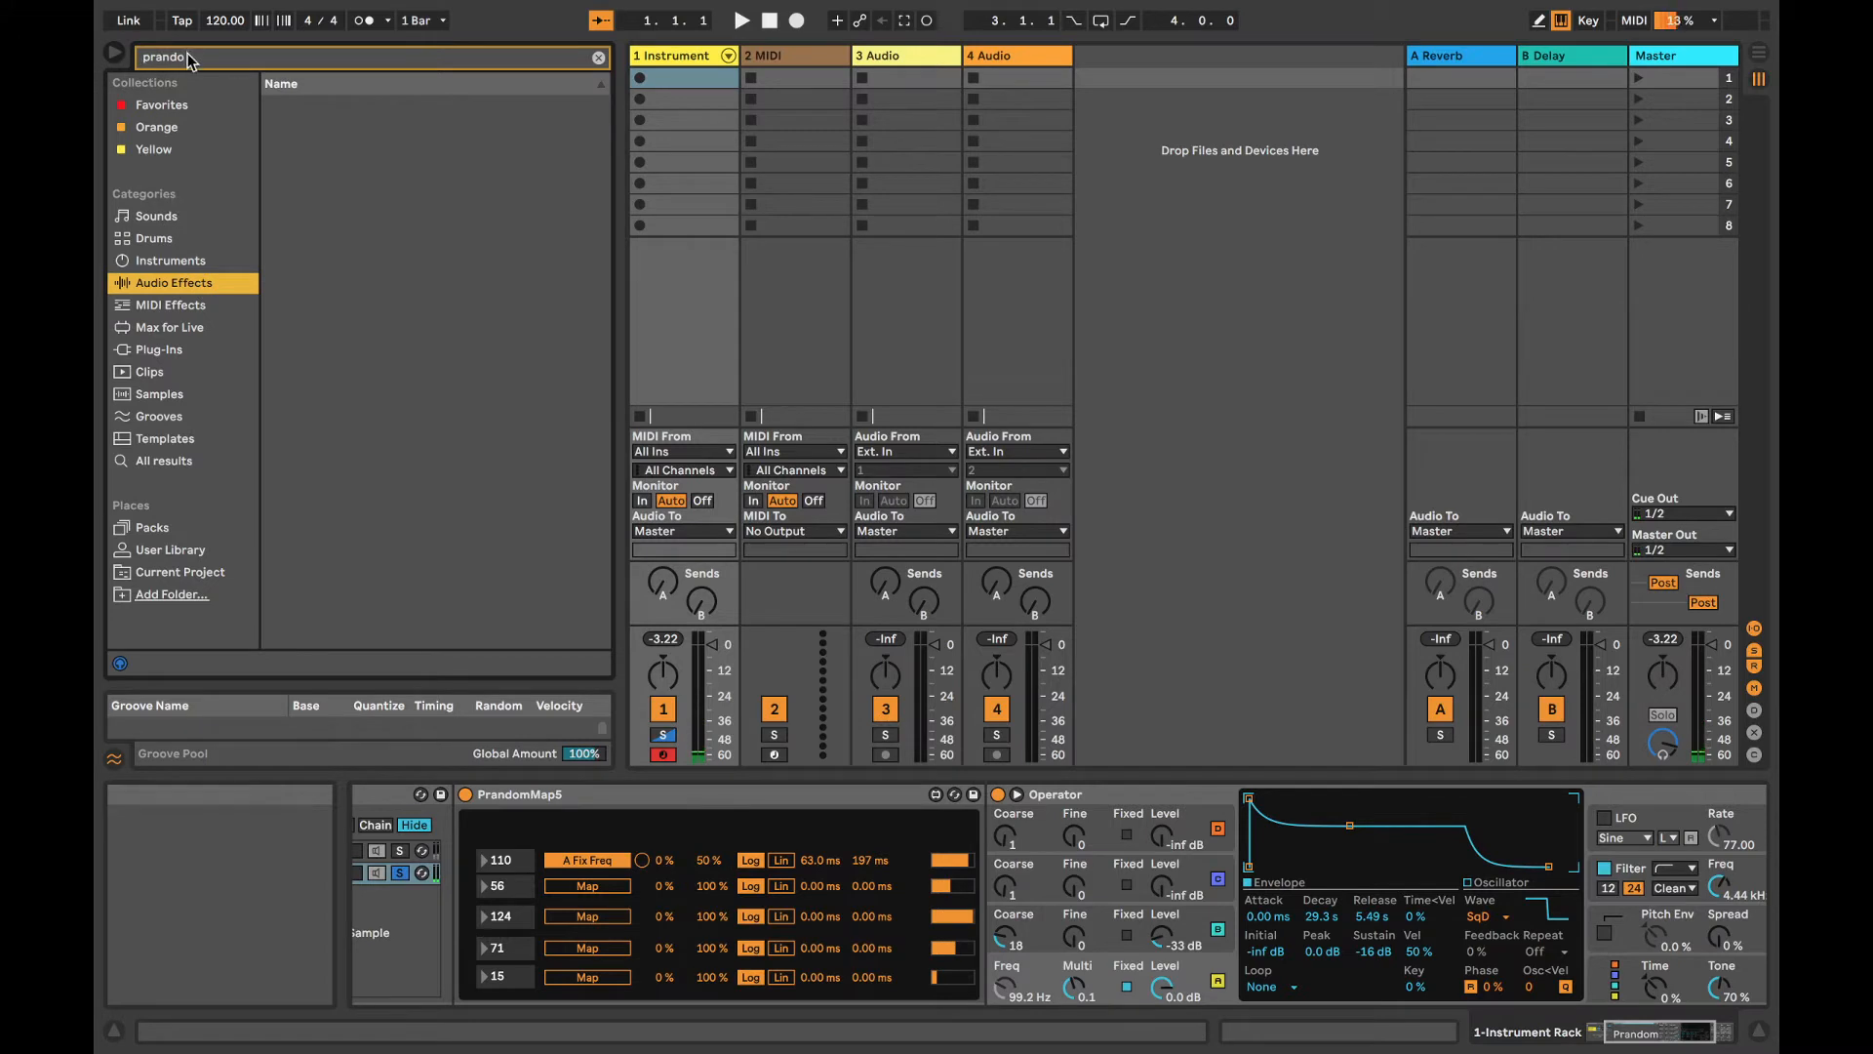
double_click(146, 59)
key(BackSpace)
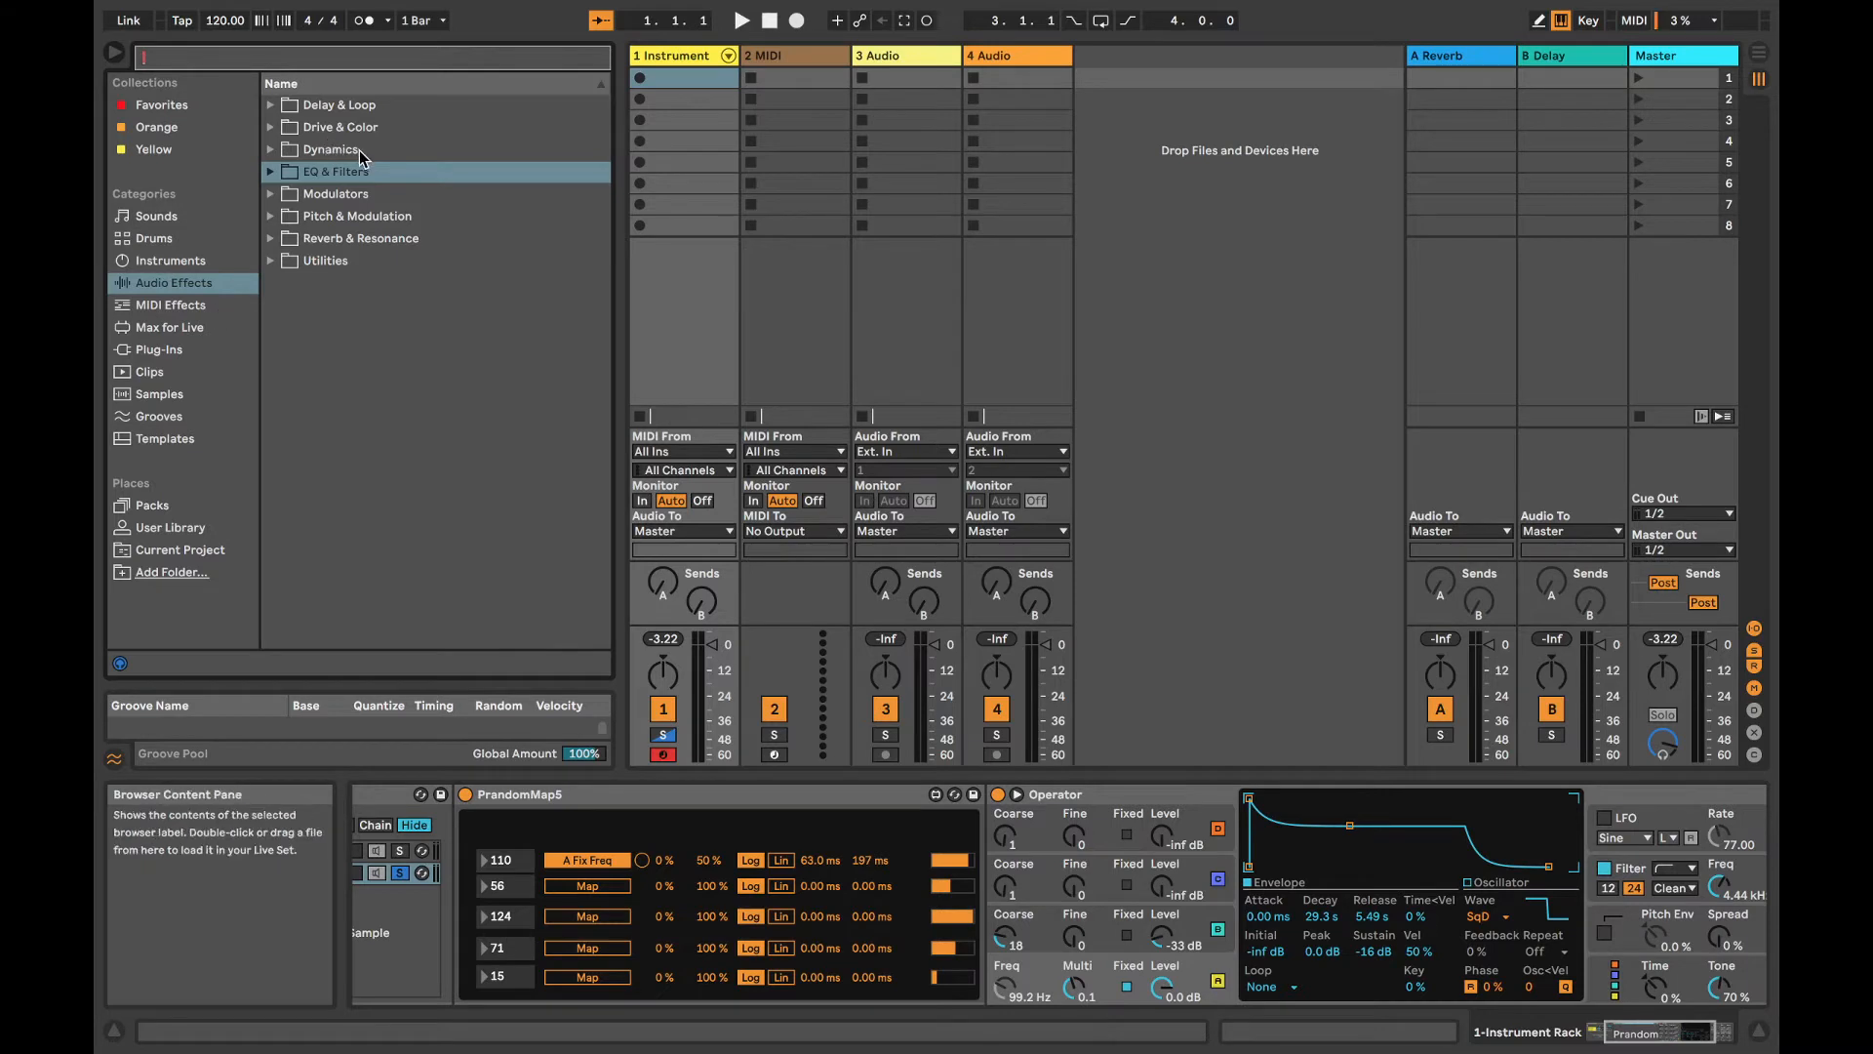
click(274, 106)
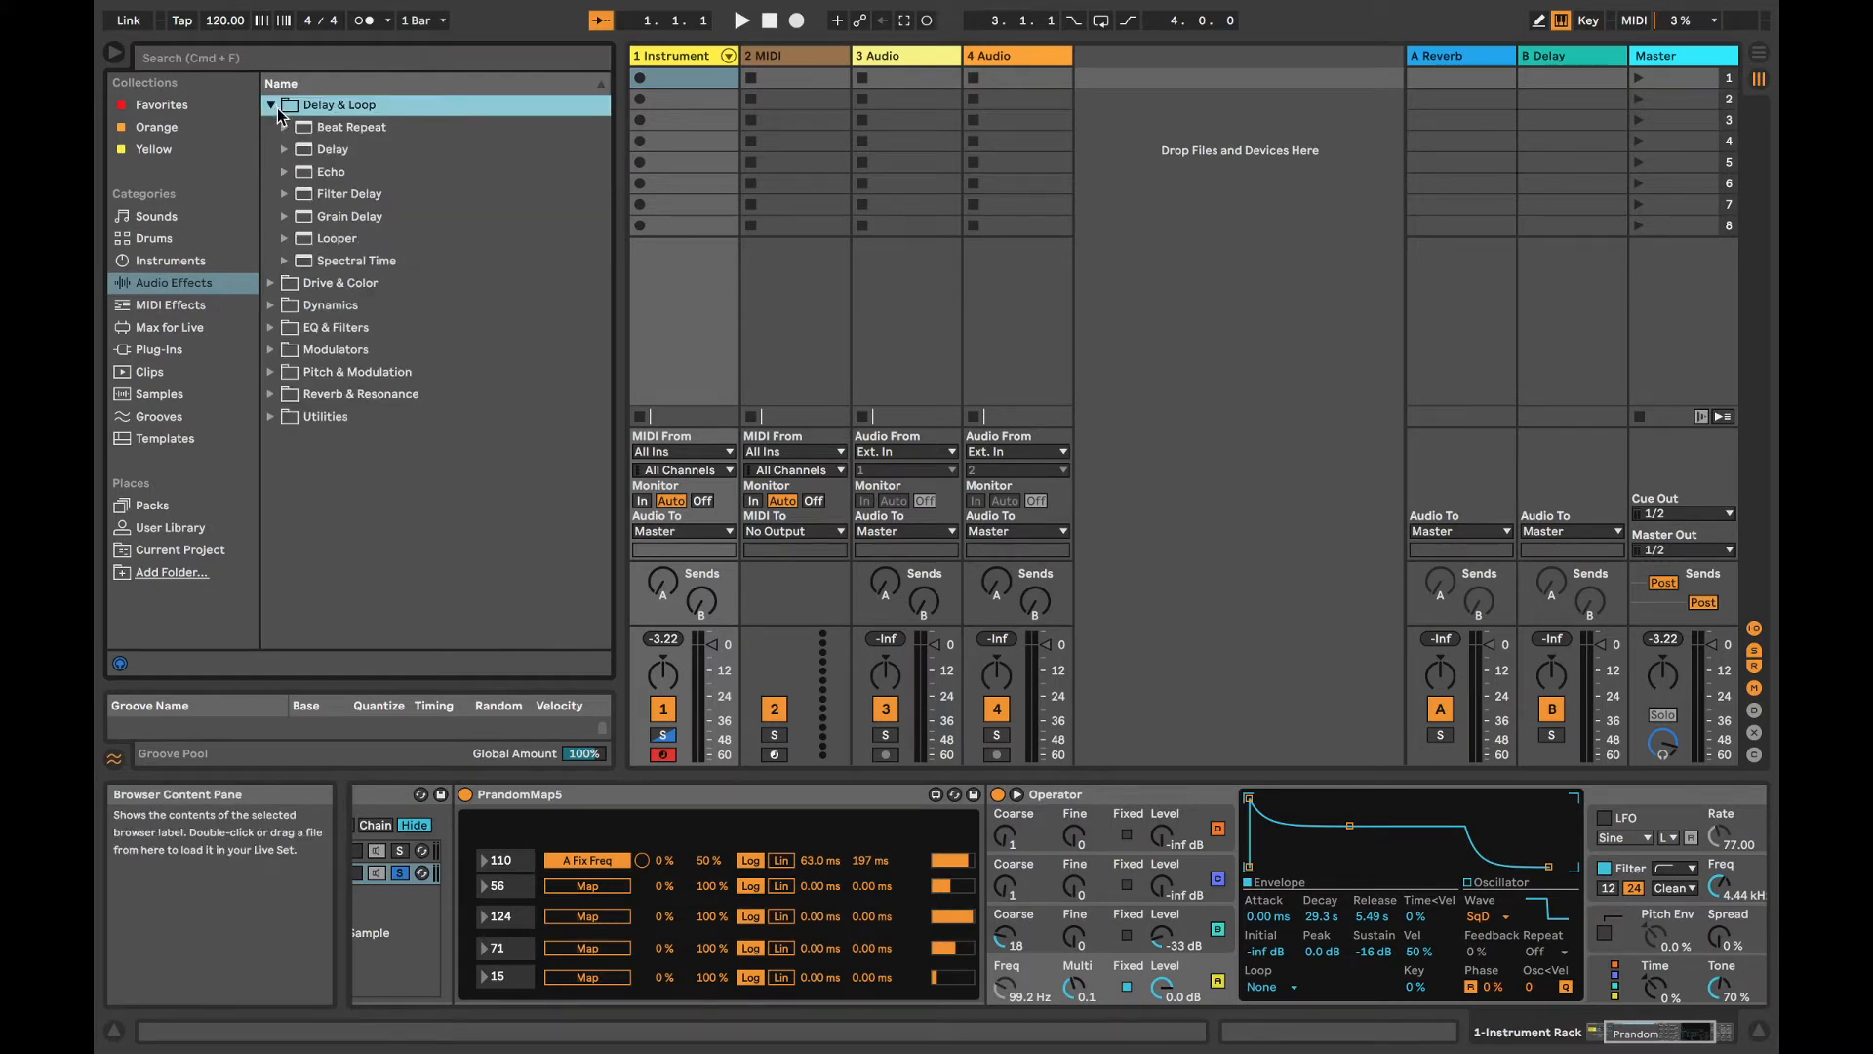
click(363, 173)
click(336, 154)
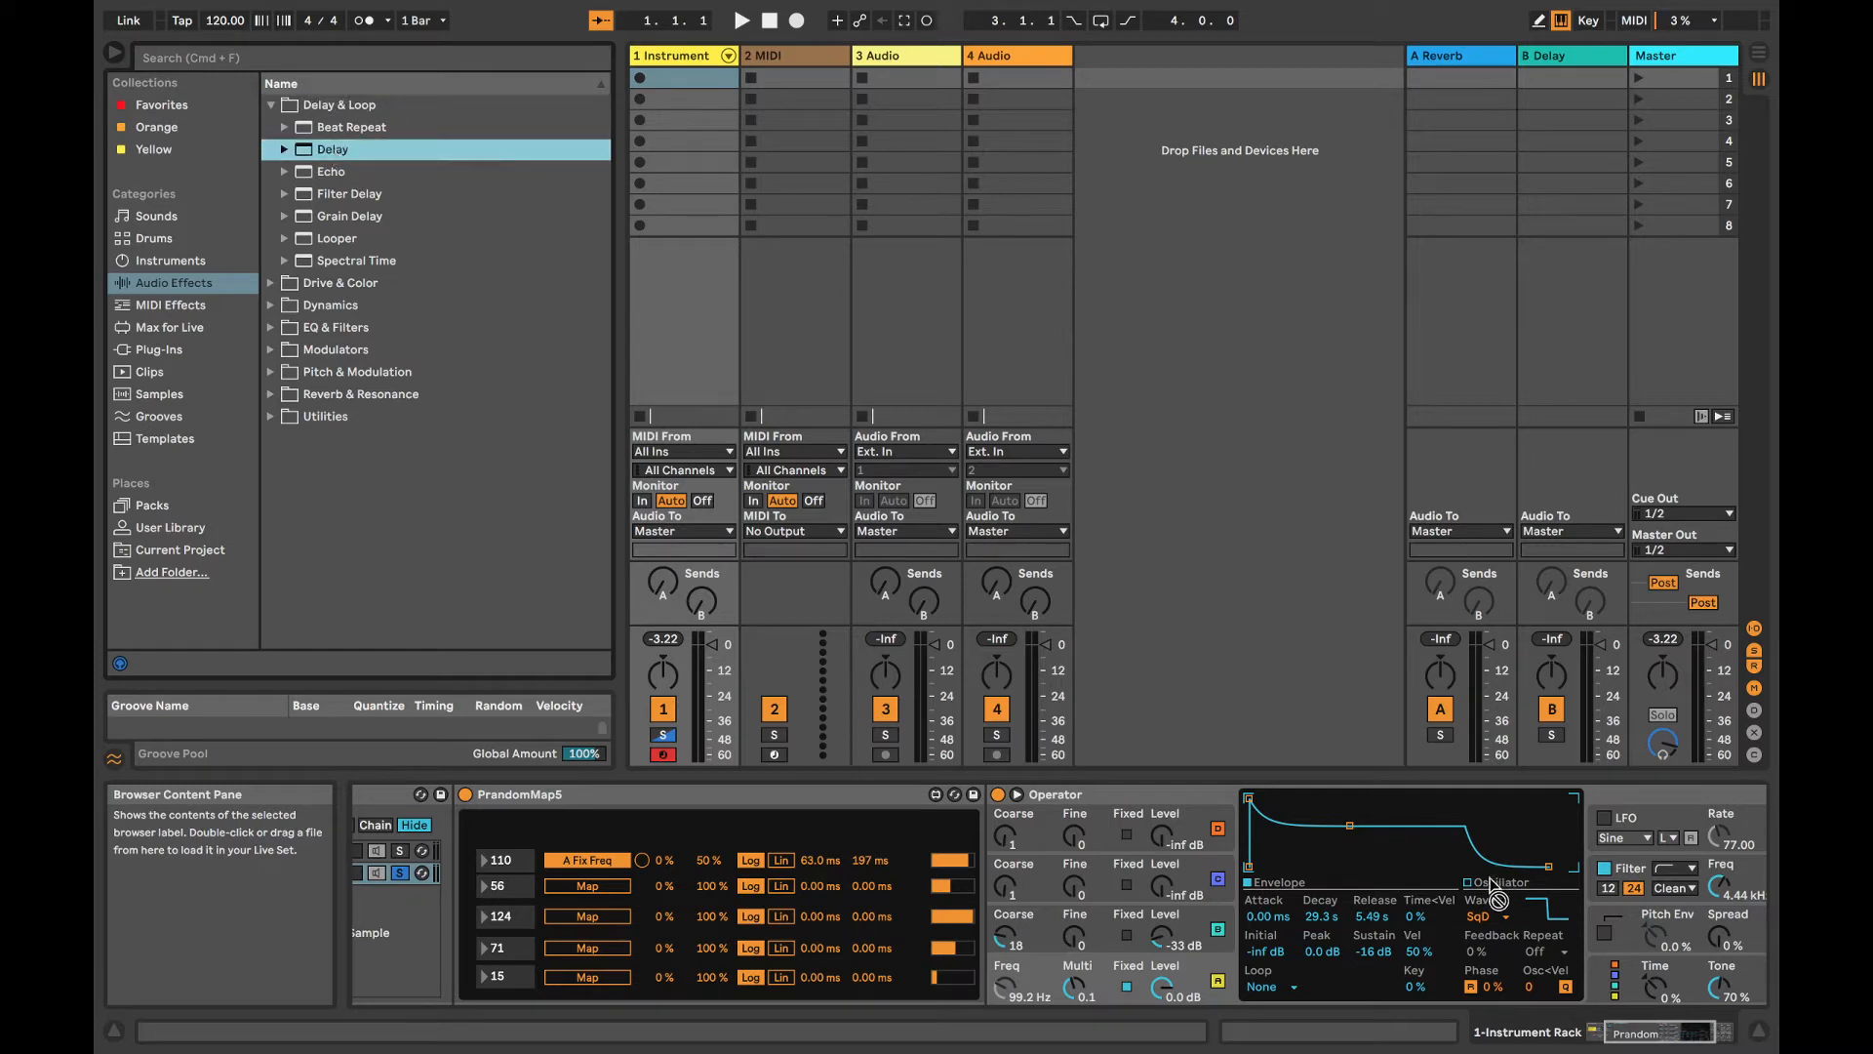
scroll(1741, 891, right, 3)
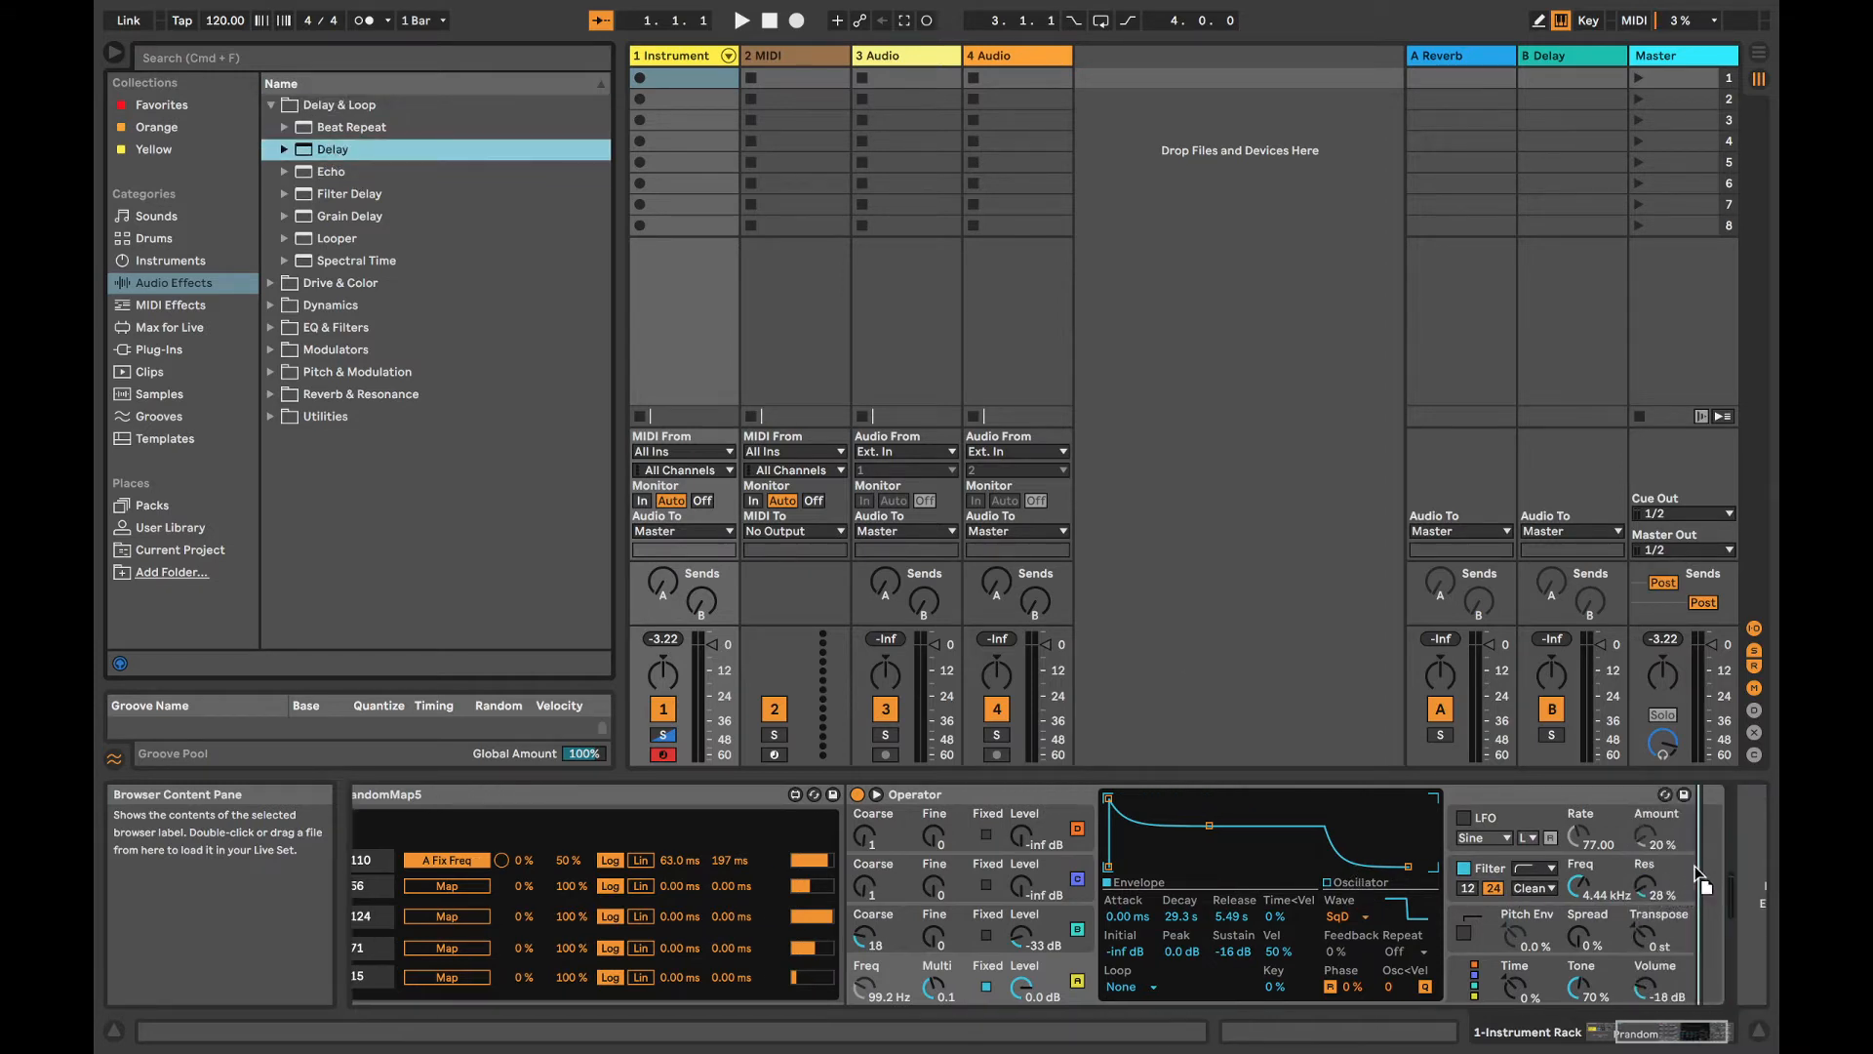
key(Return)
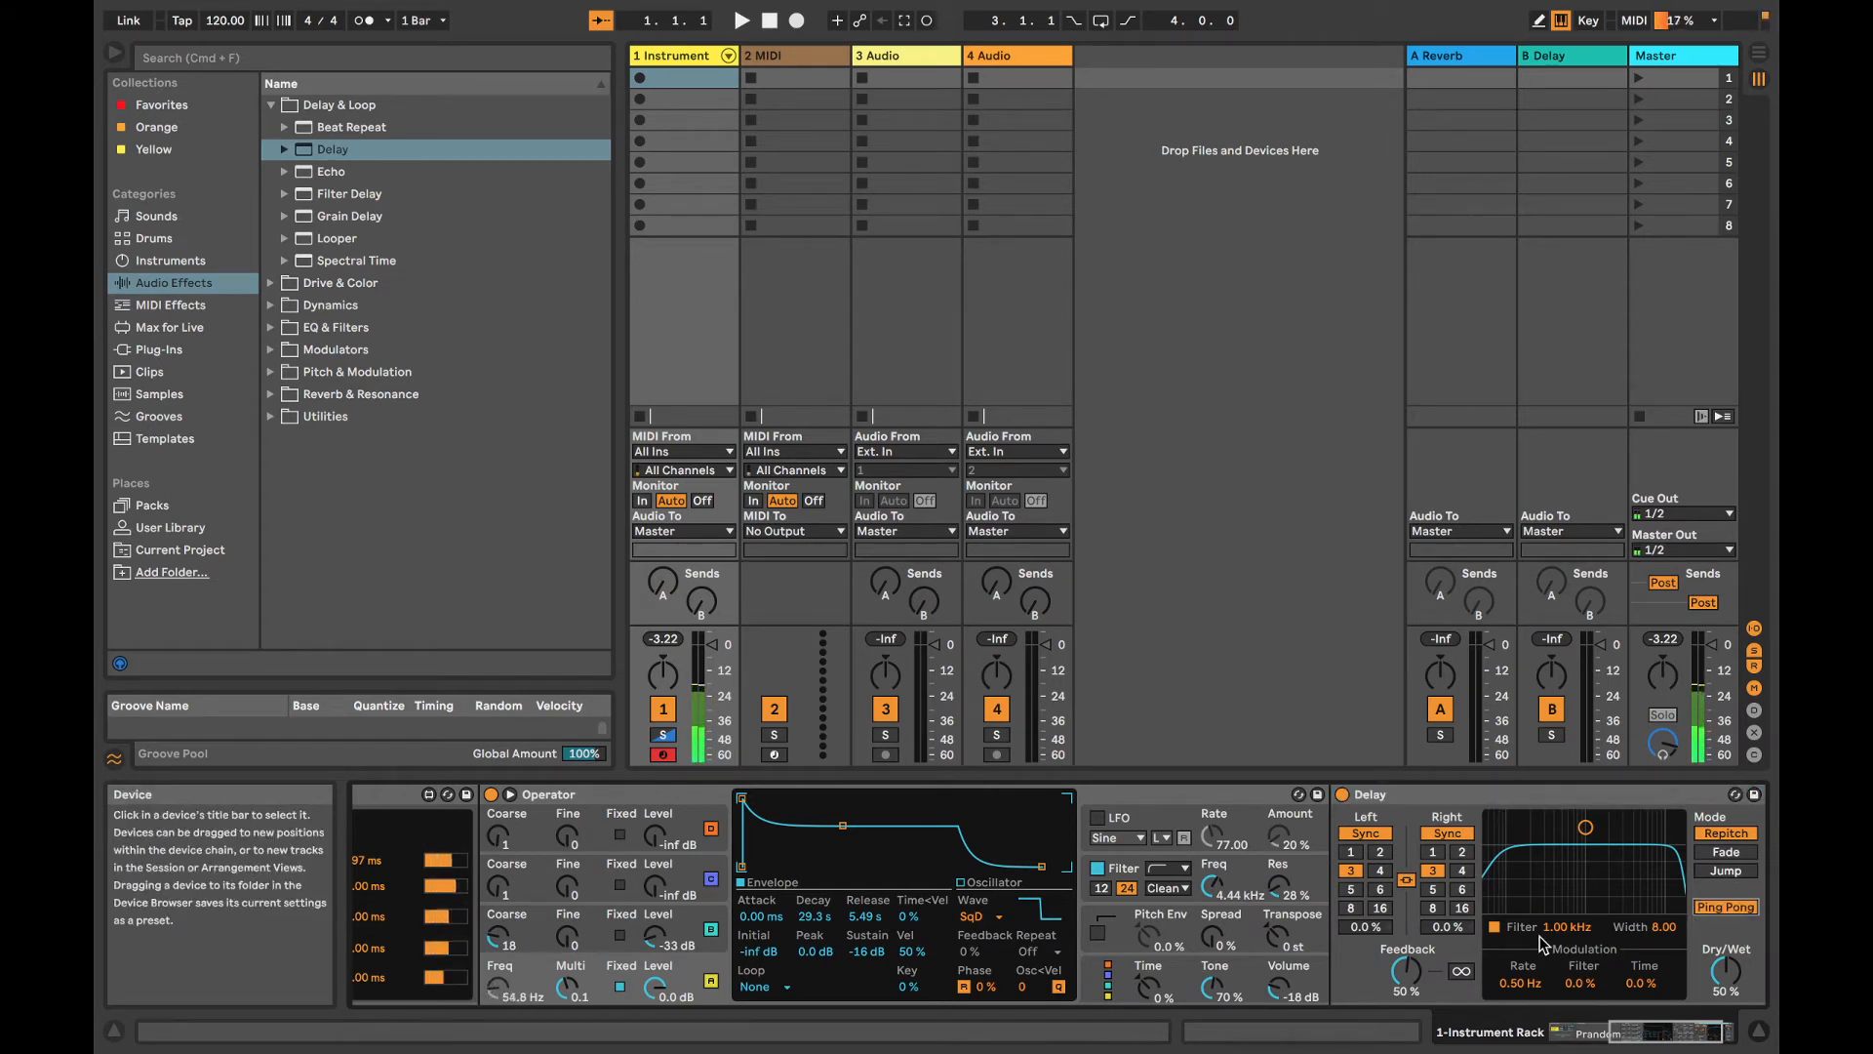
Step: Set the Delay's filter to 10.0 kHz with a width of 7.77 and its feedback to 18%
scroll(1188, 935, left, 8)
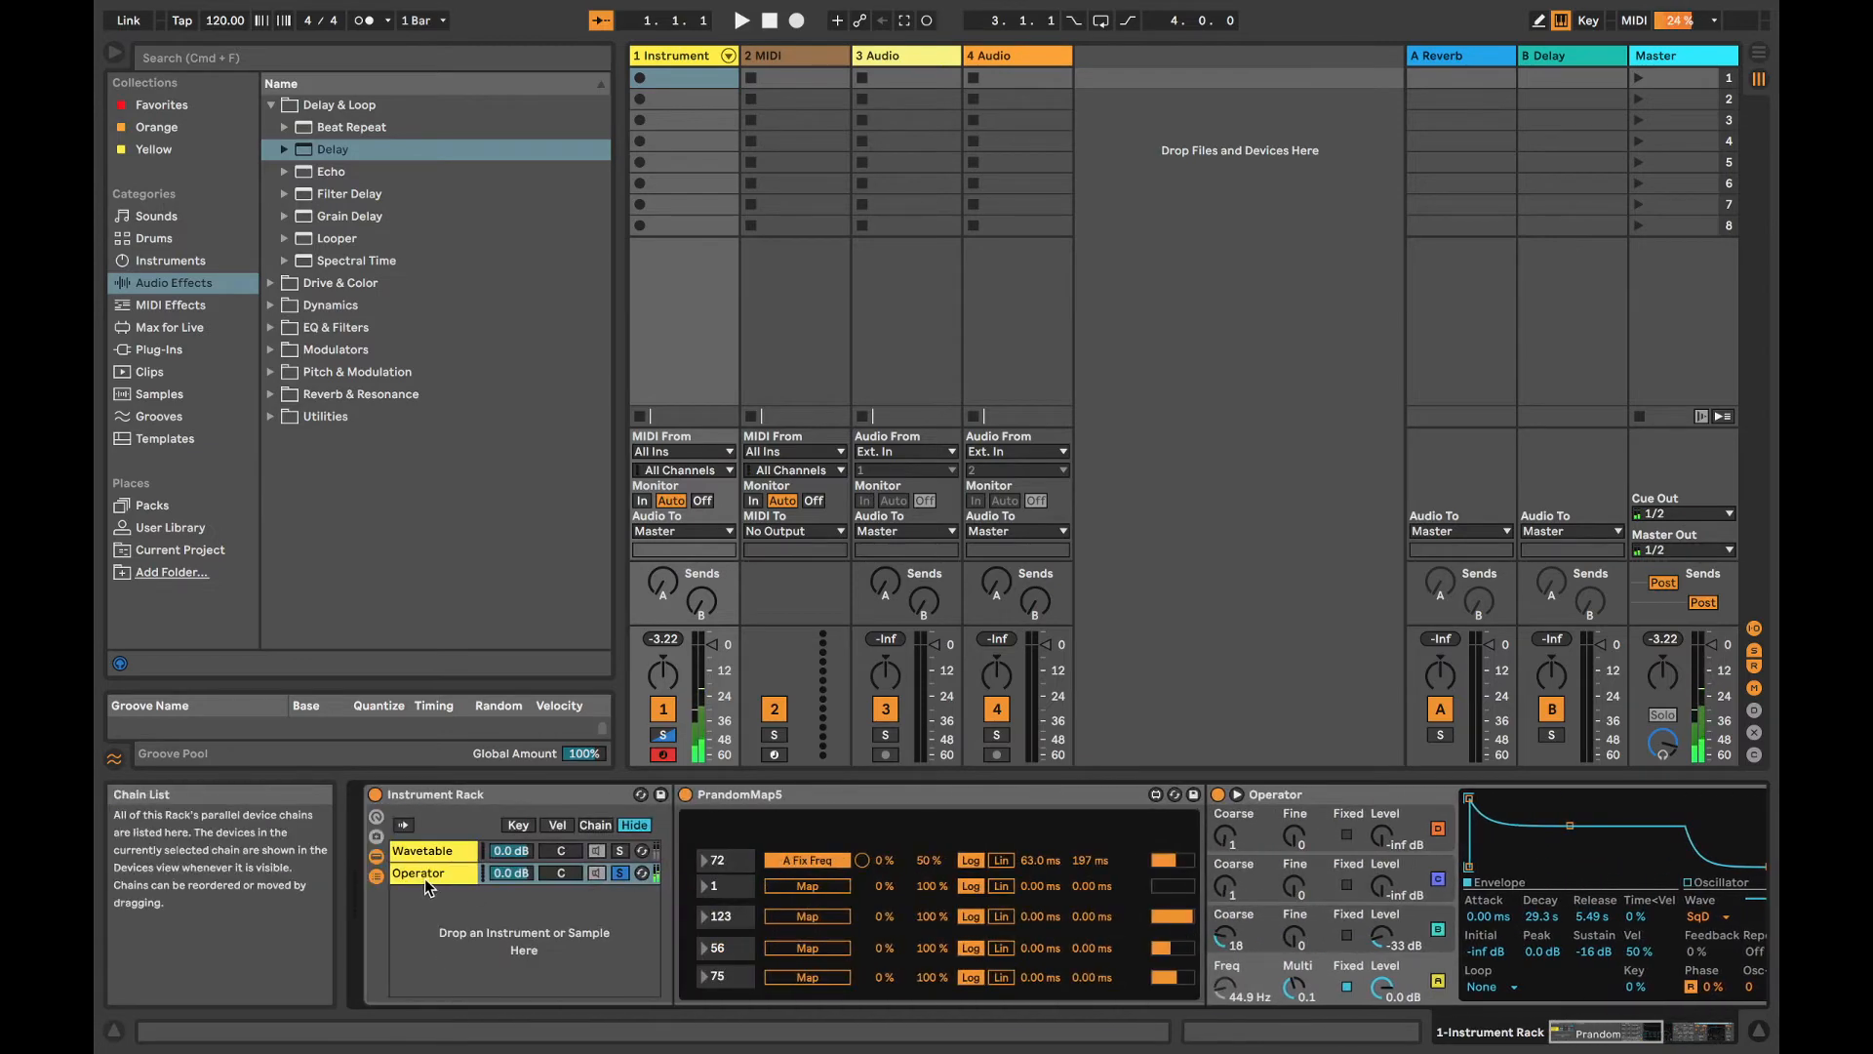
scroll(798, 881, right, 8)
scroll(798, 881, right, 5)
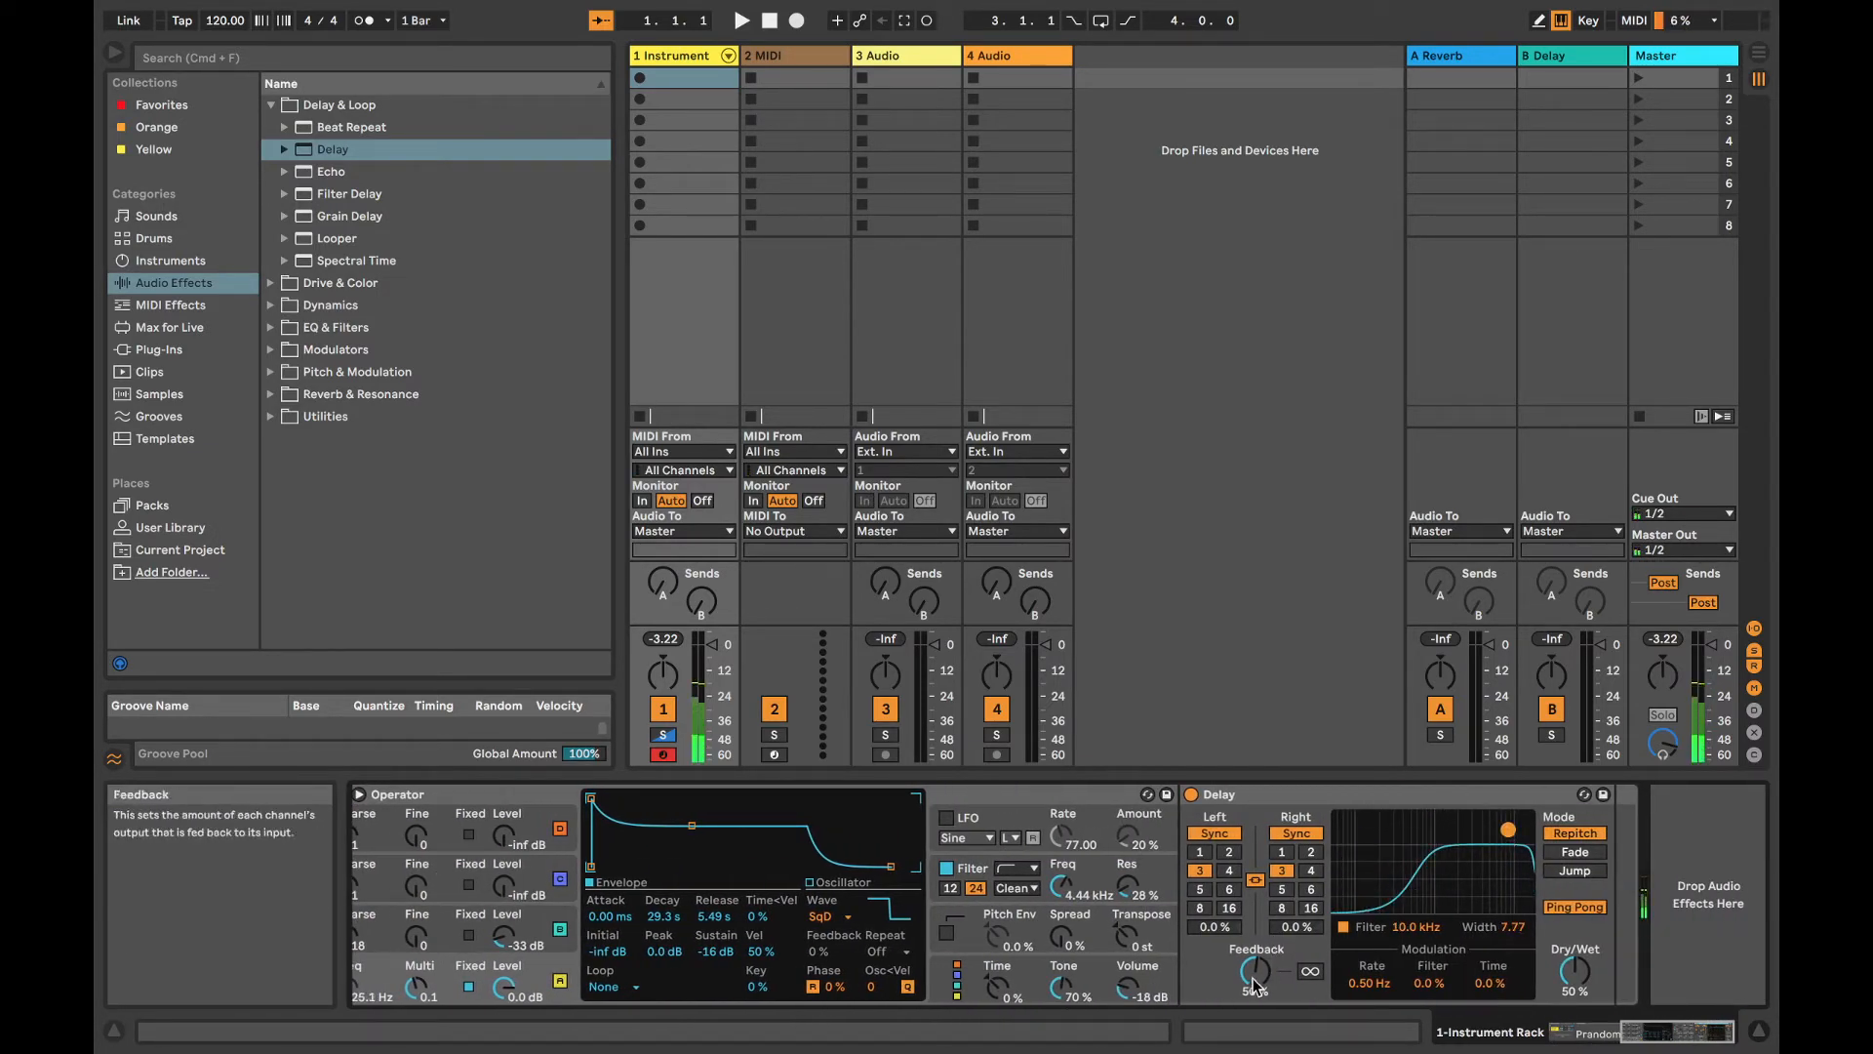
drag(1256, 970, 1255, 1005)
scroll(976, 907, left, 13)
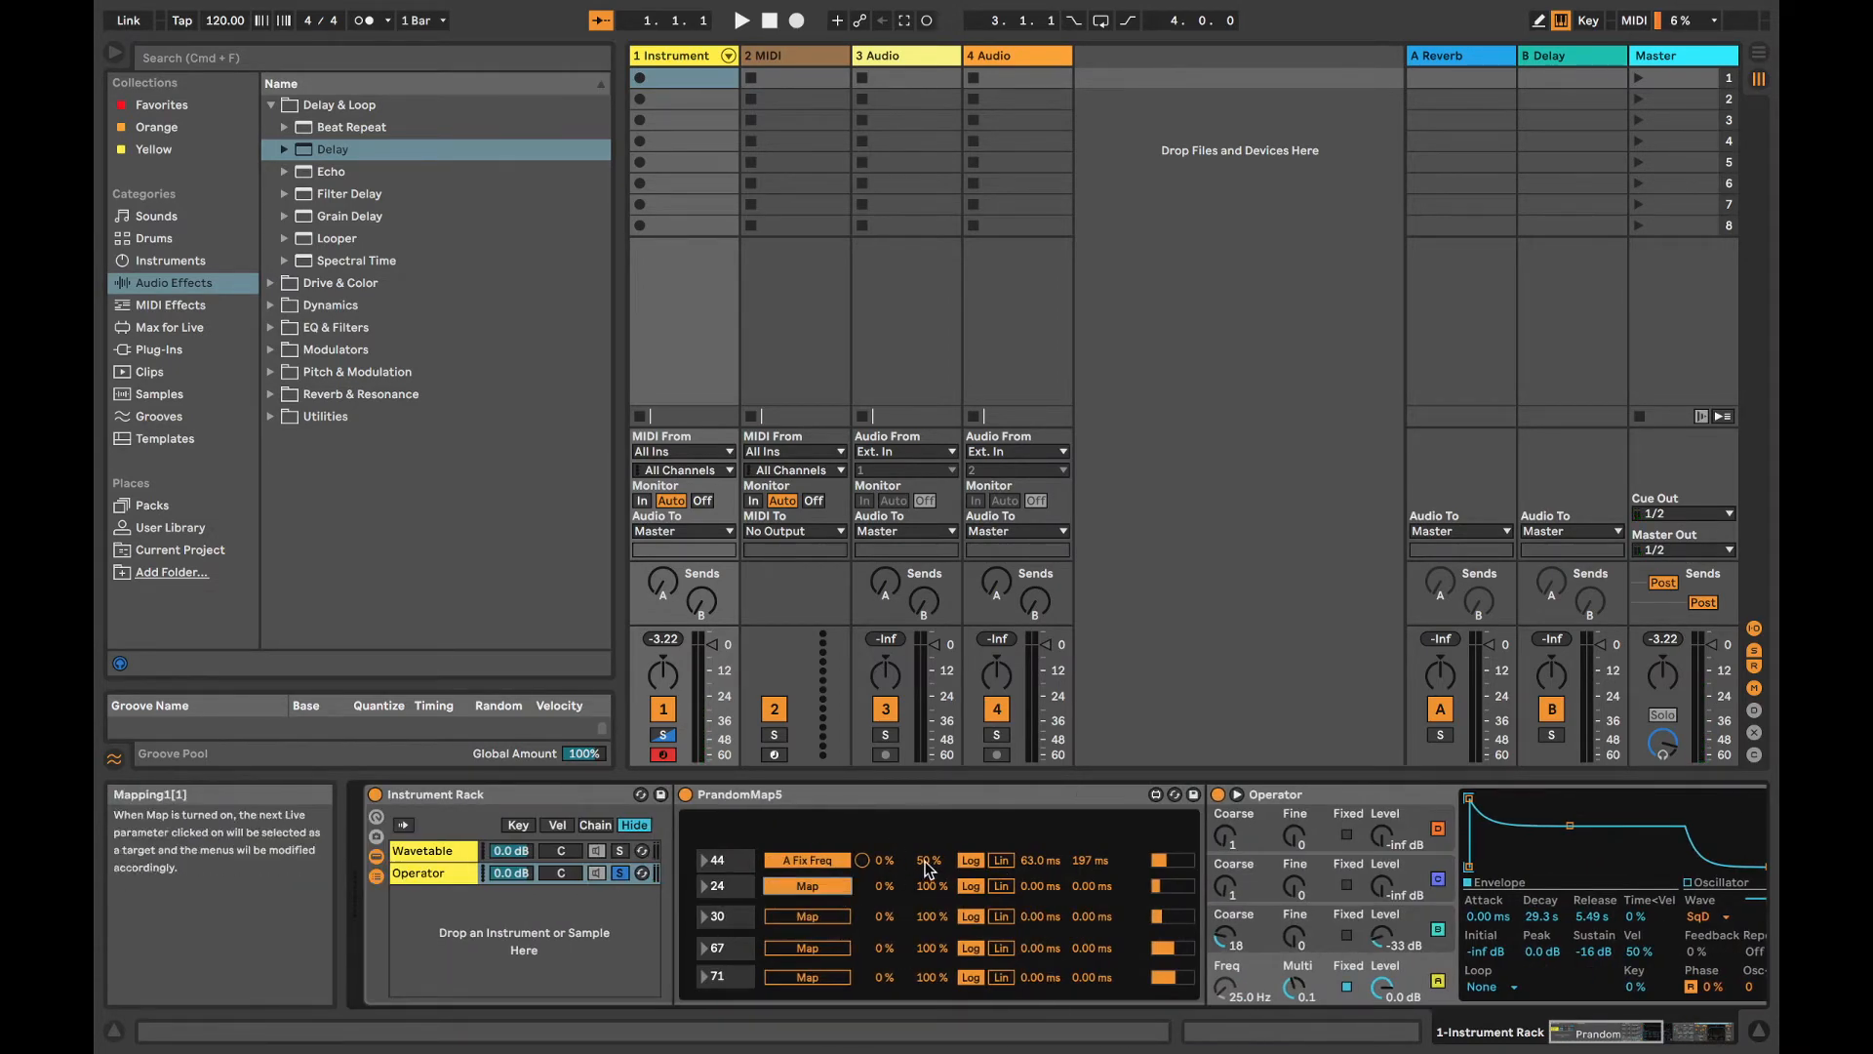
scroll(841, 893, right, 10)
scroll(727, 925, left, 12)
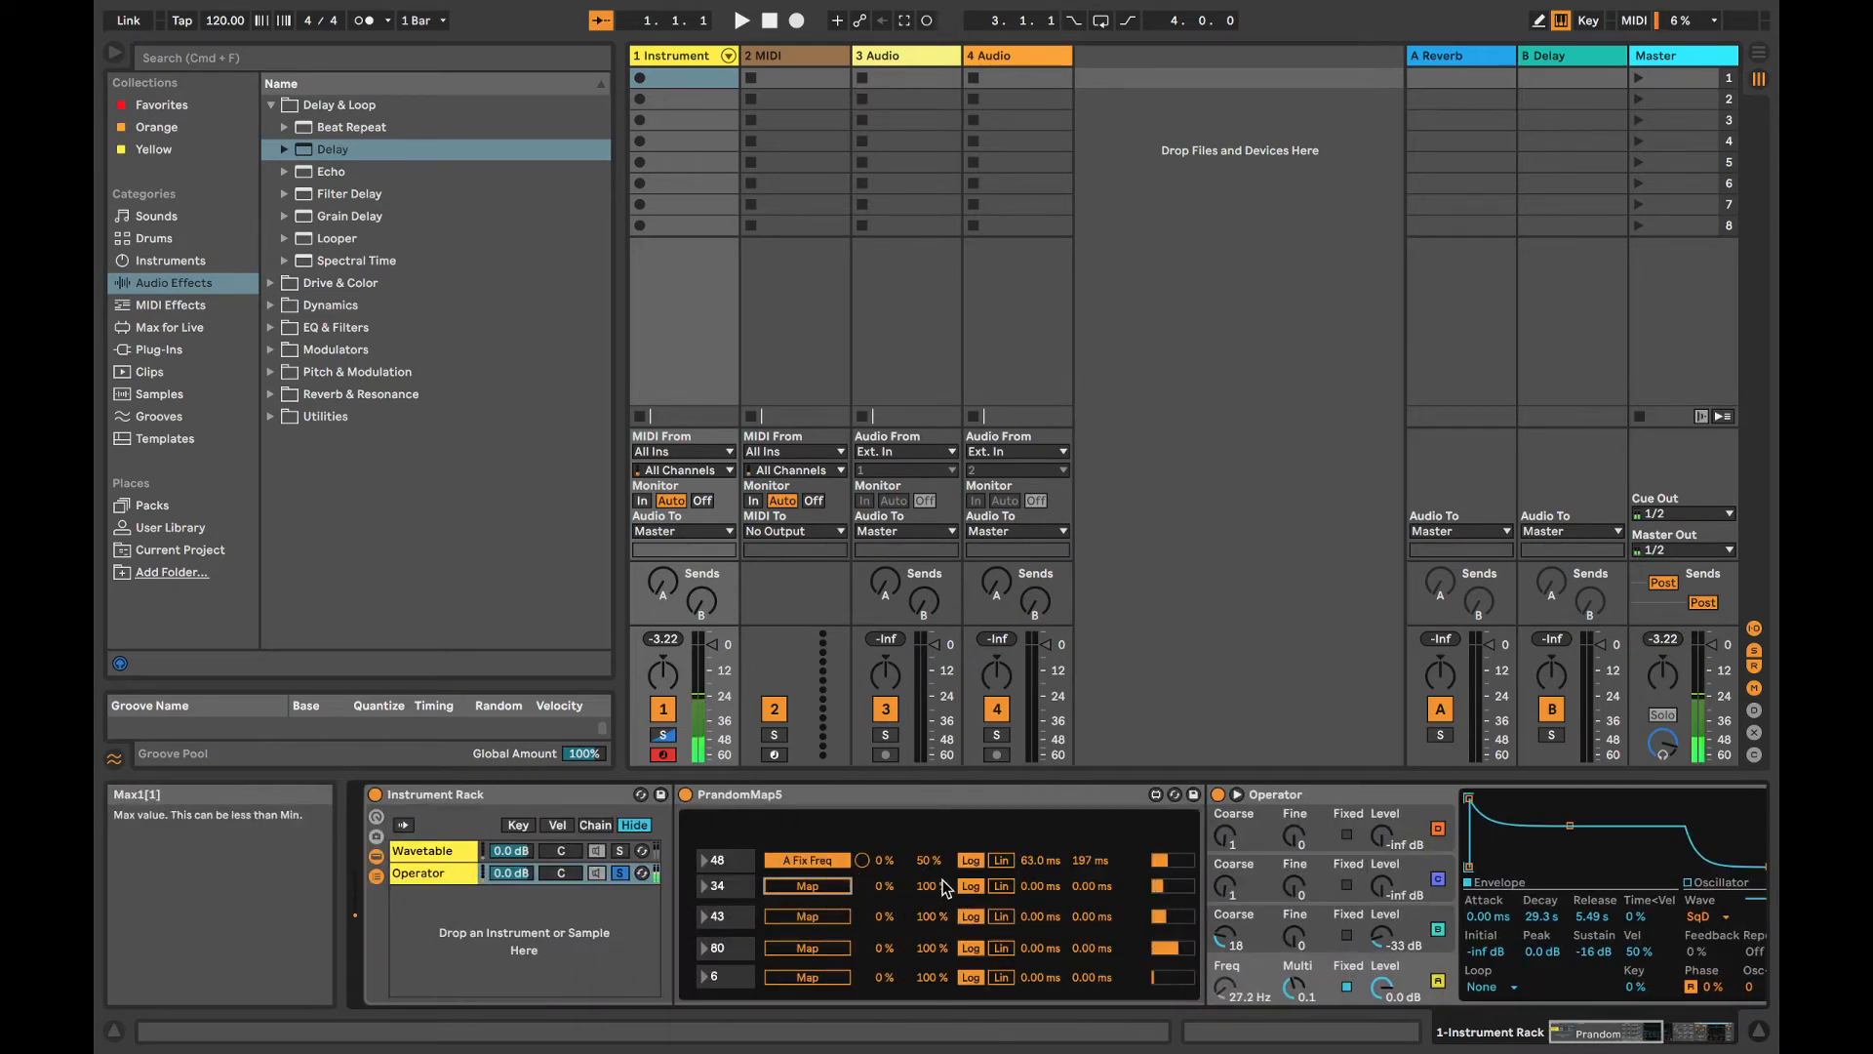
Step: Turn off solo on the Operator chain and select the Wavetable chain
scroll(927, 884, right, 10)
scroll(847, 878, left, 10)
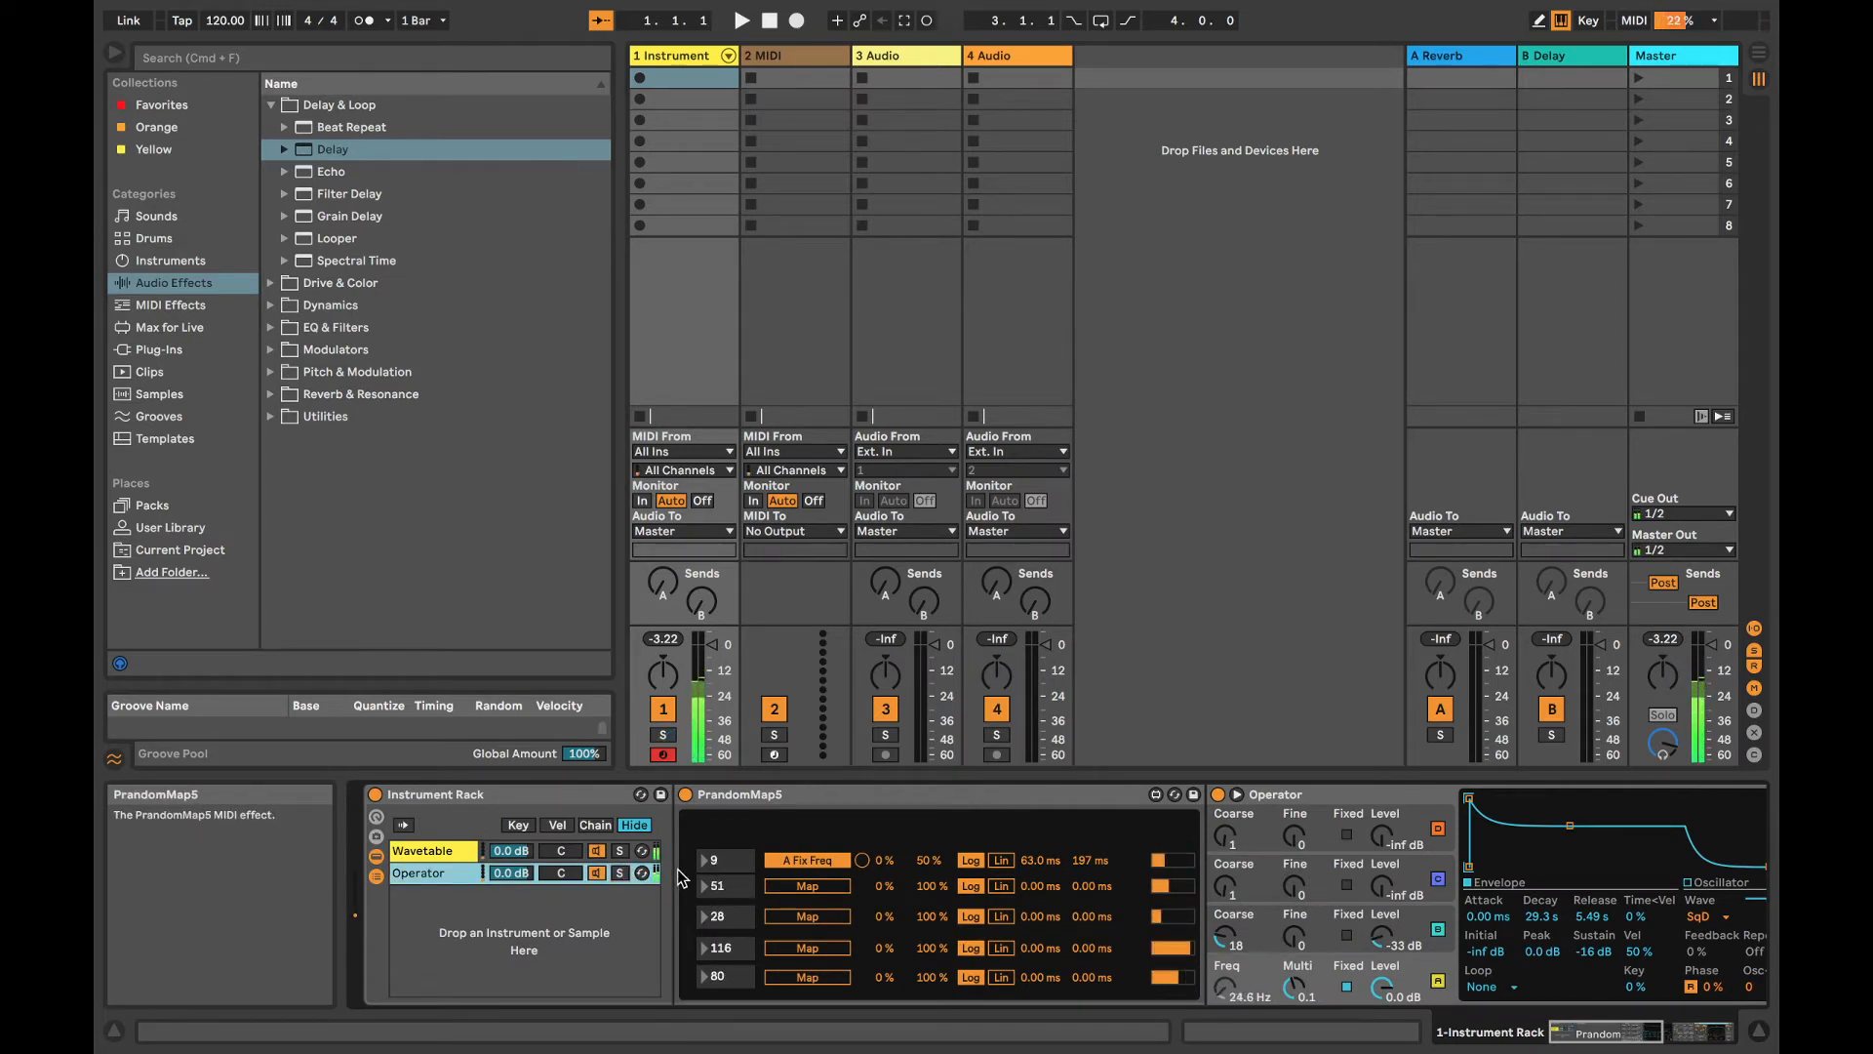
click(447, 851)
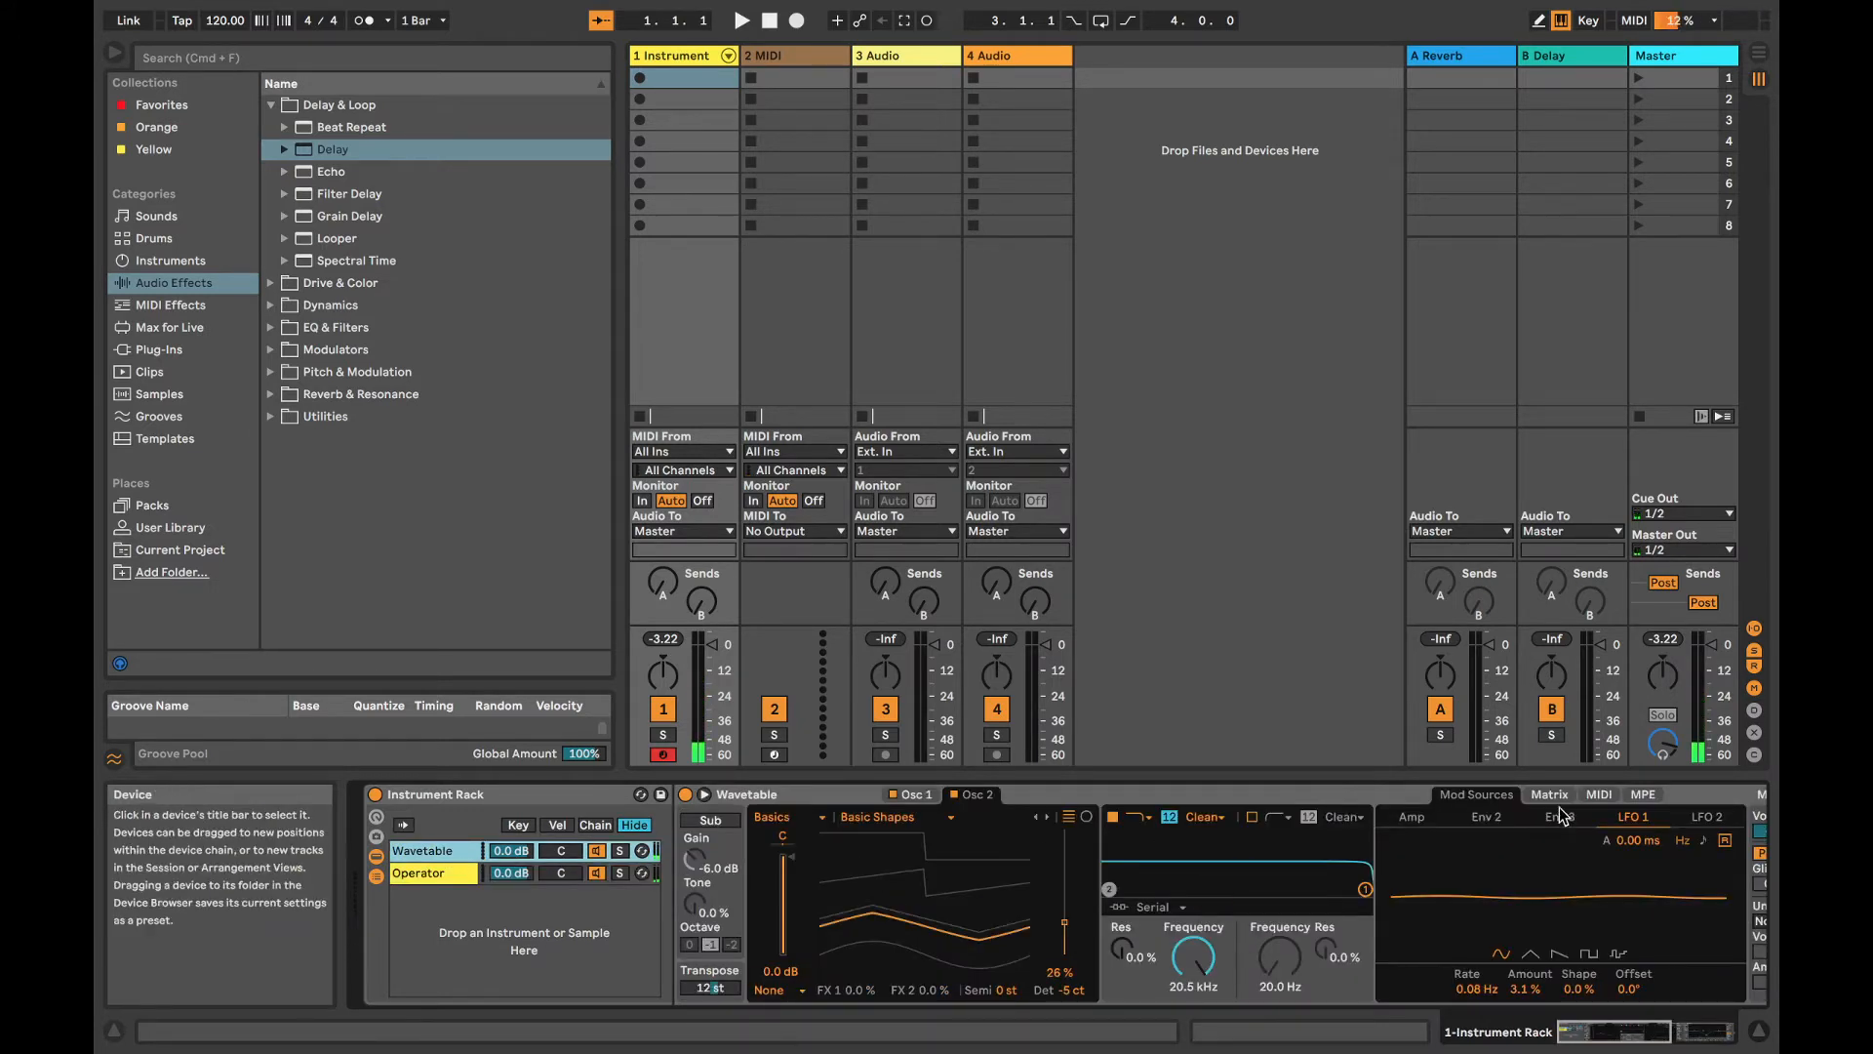
Step: In Wavetable's MIDI modulation matrix, set the Mod amount for Osc 2 Pitch to 8.6
click(1600, 795)
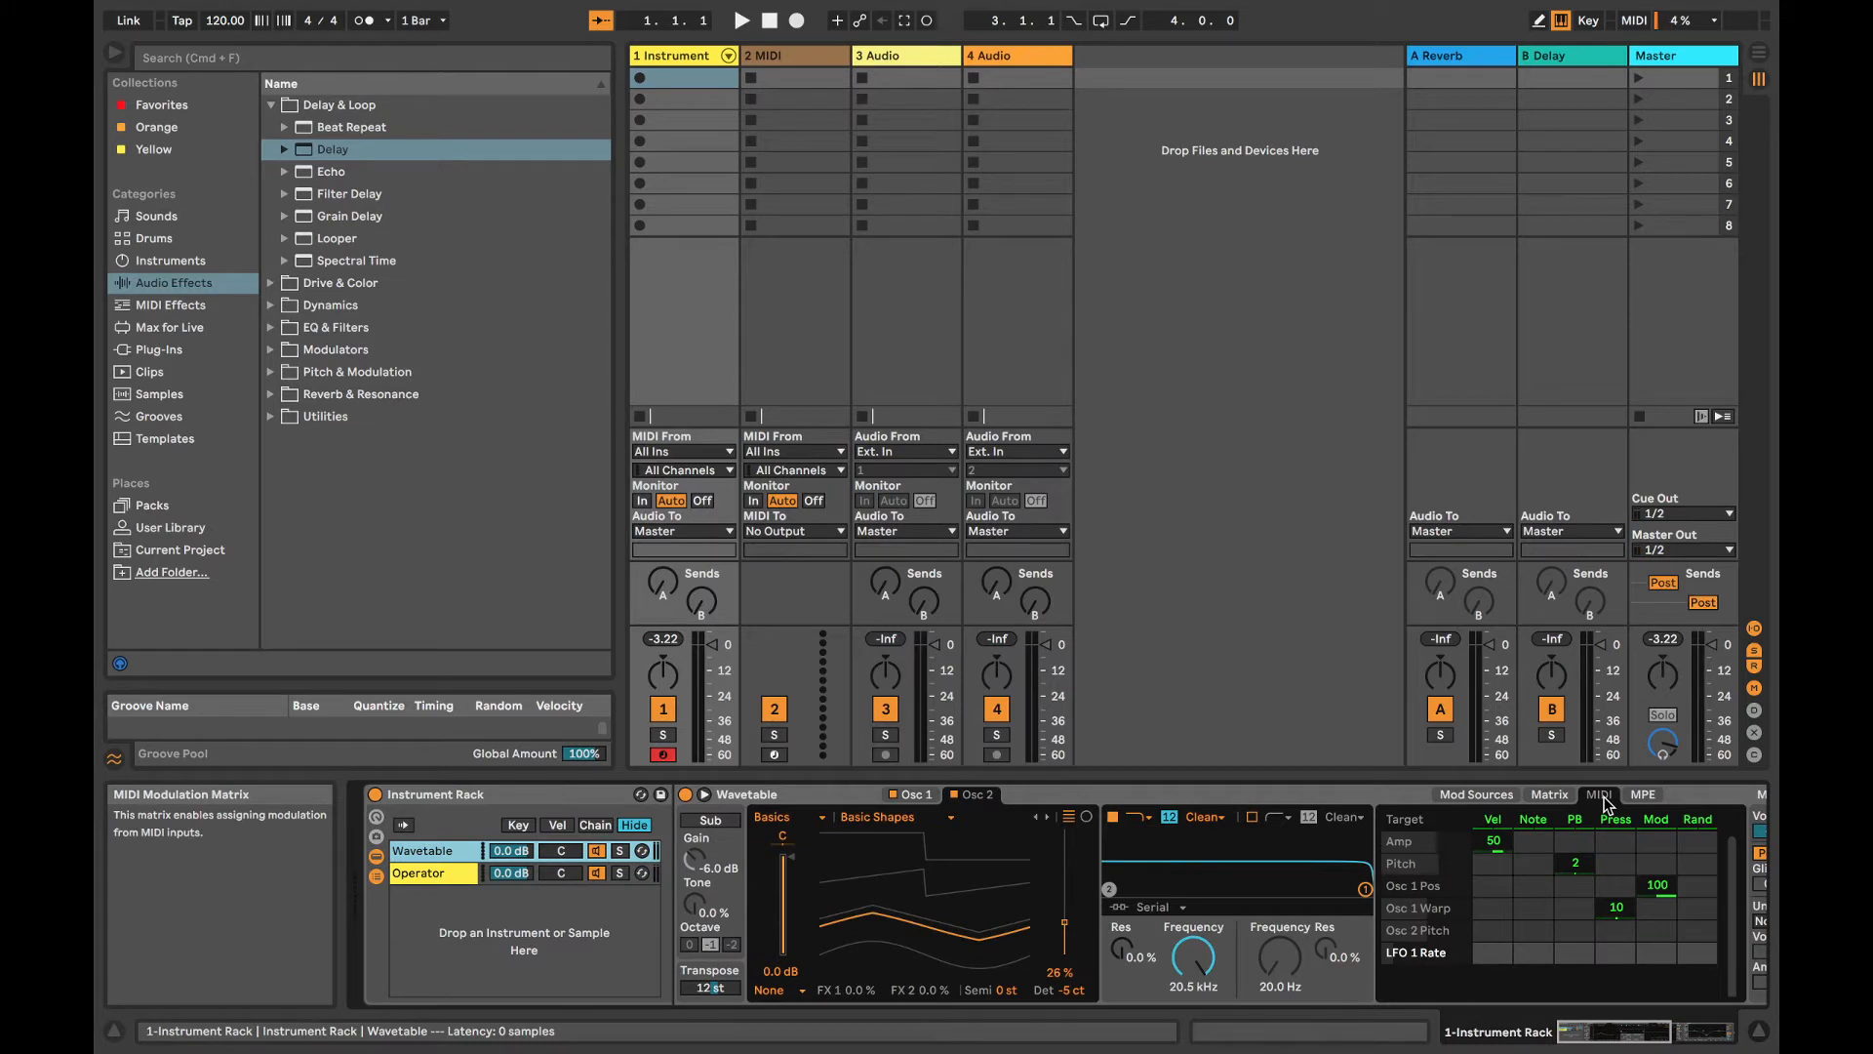
click(1559, 796)
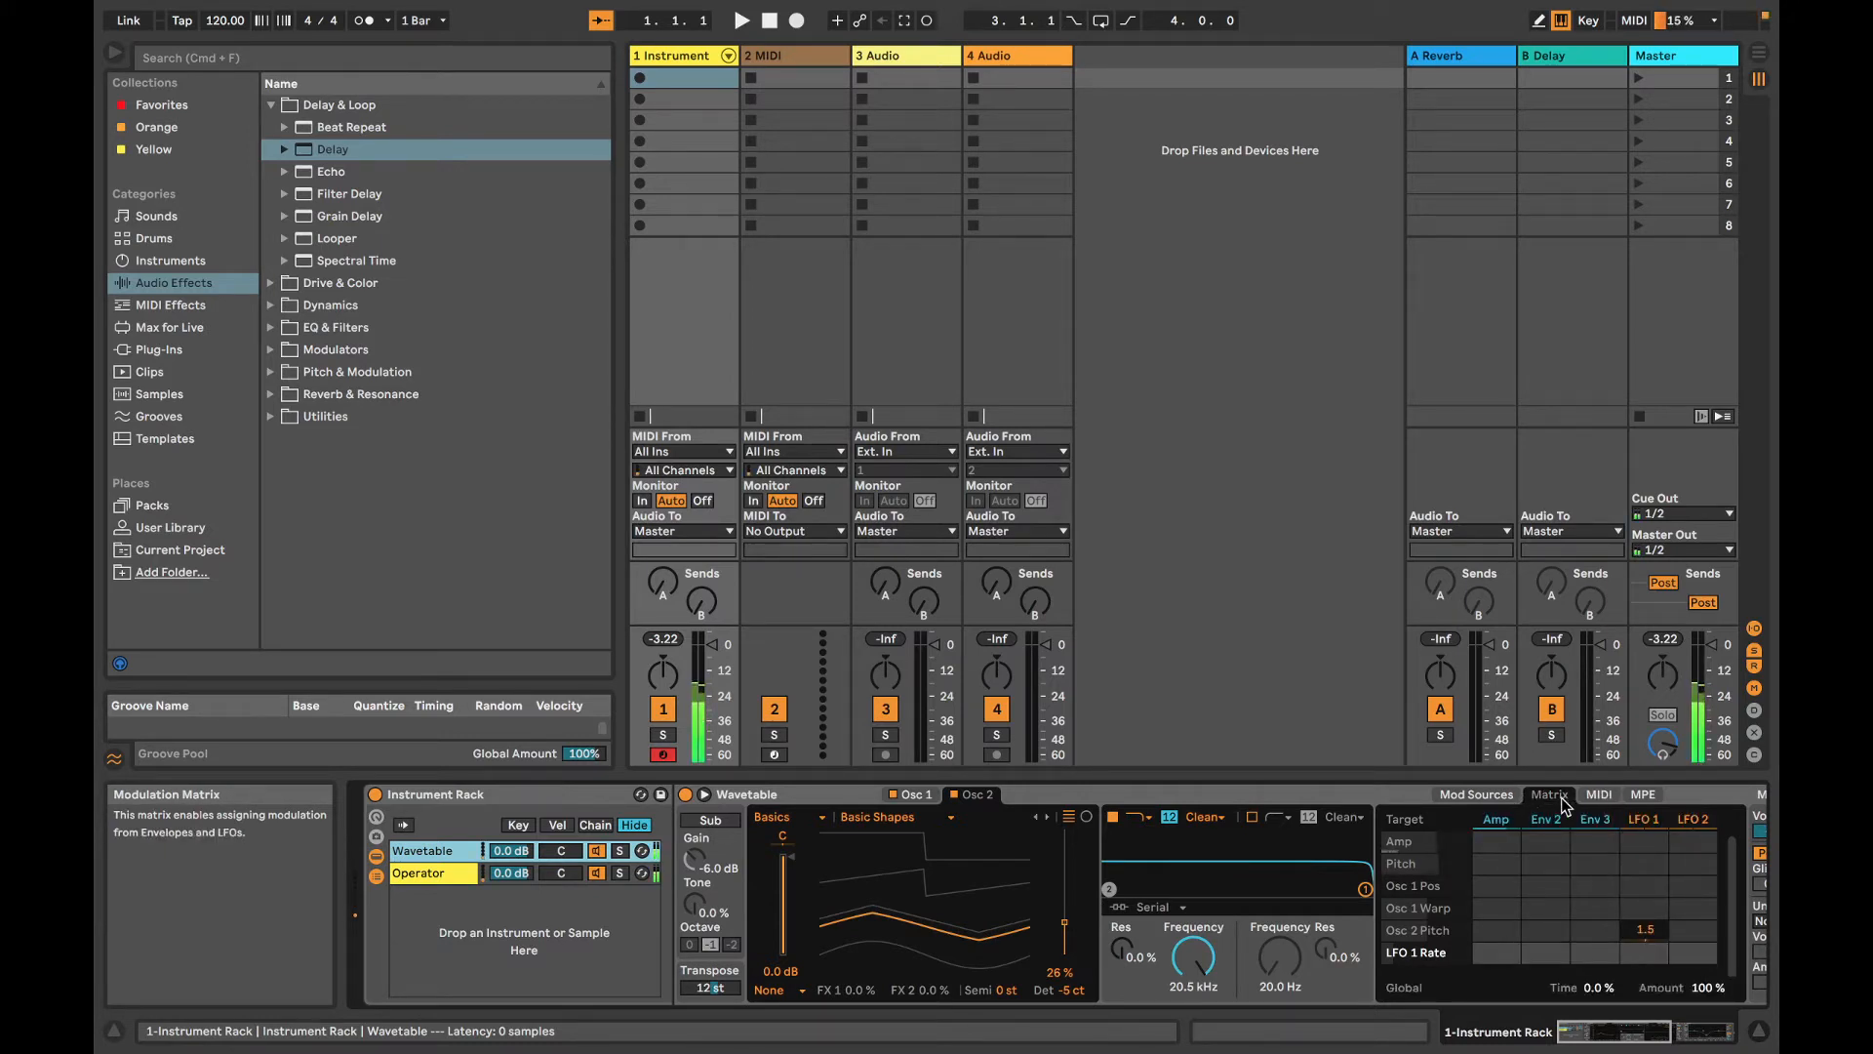
click(1490, 798)
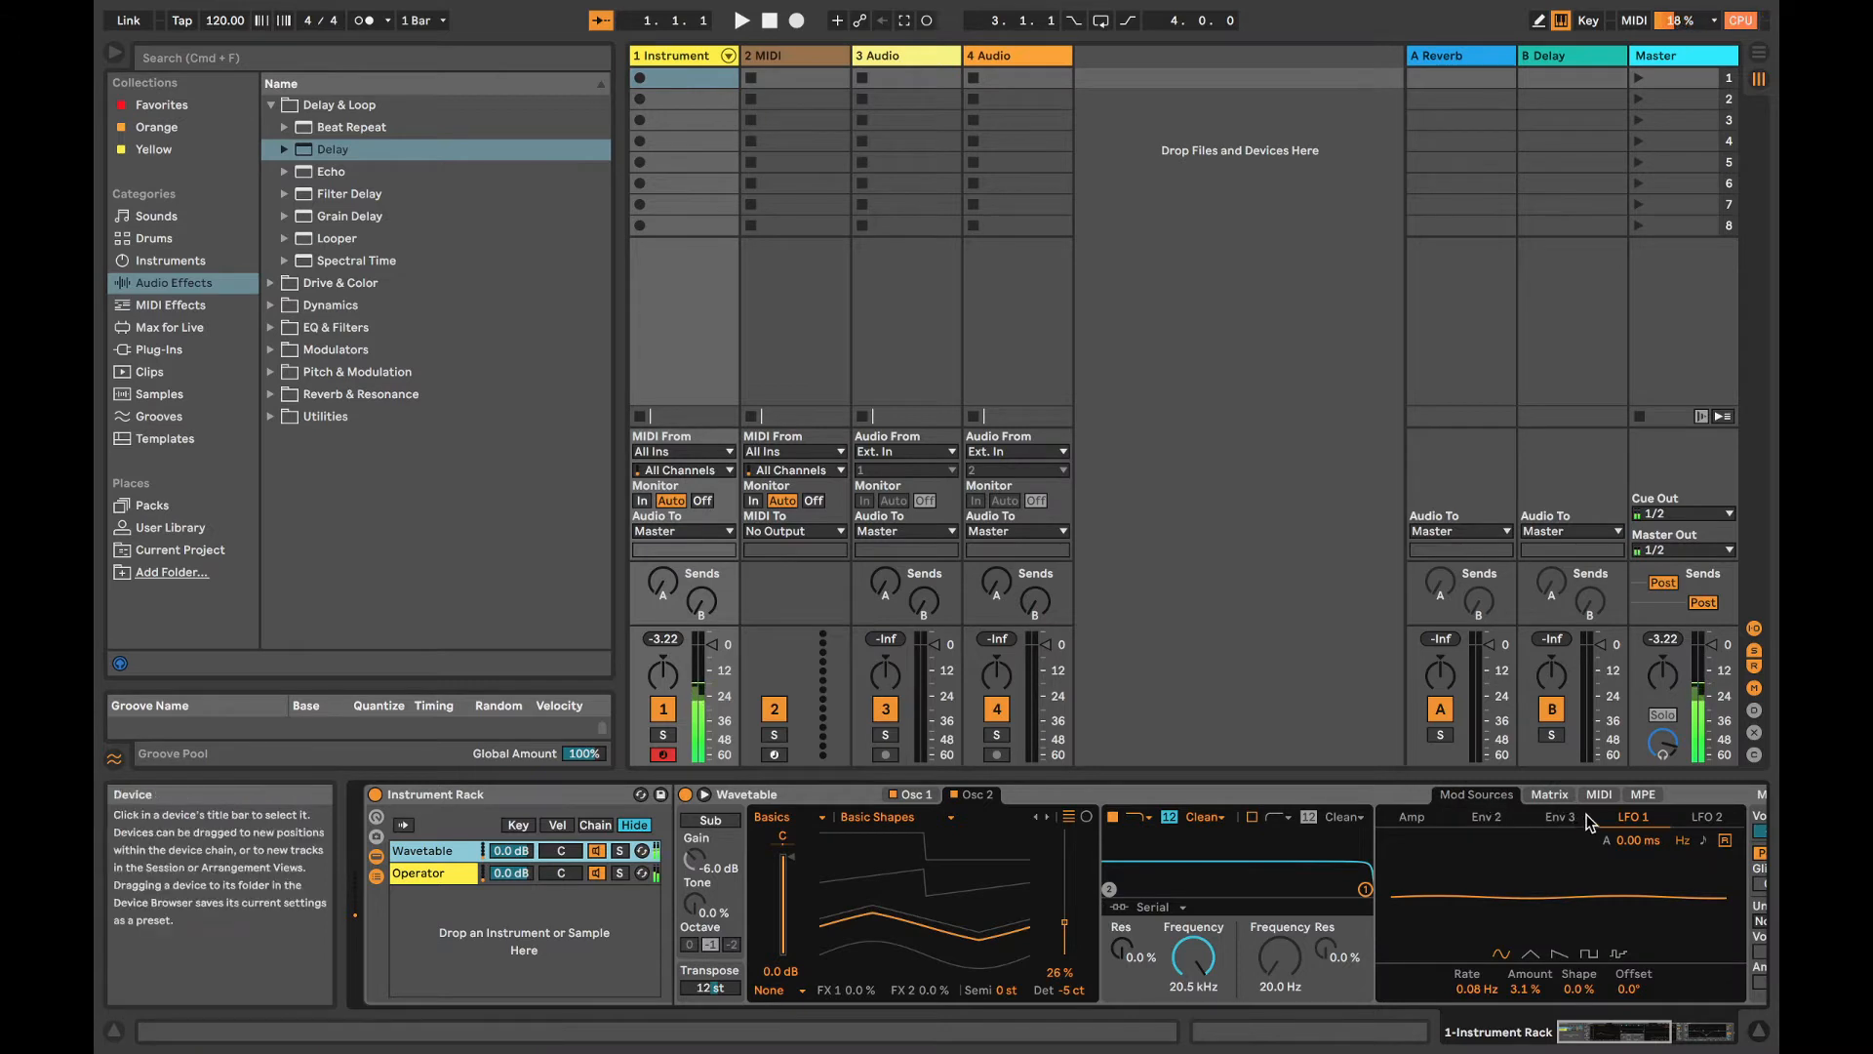
click(1642, 796)
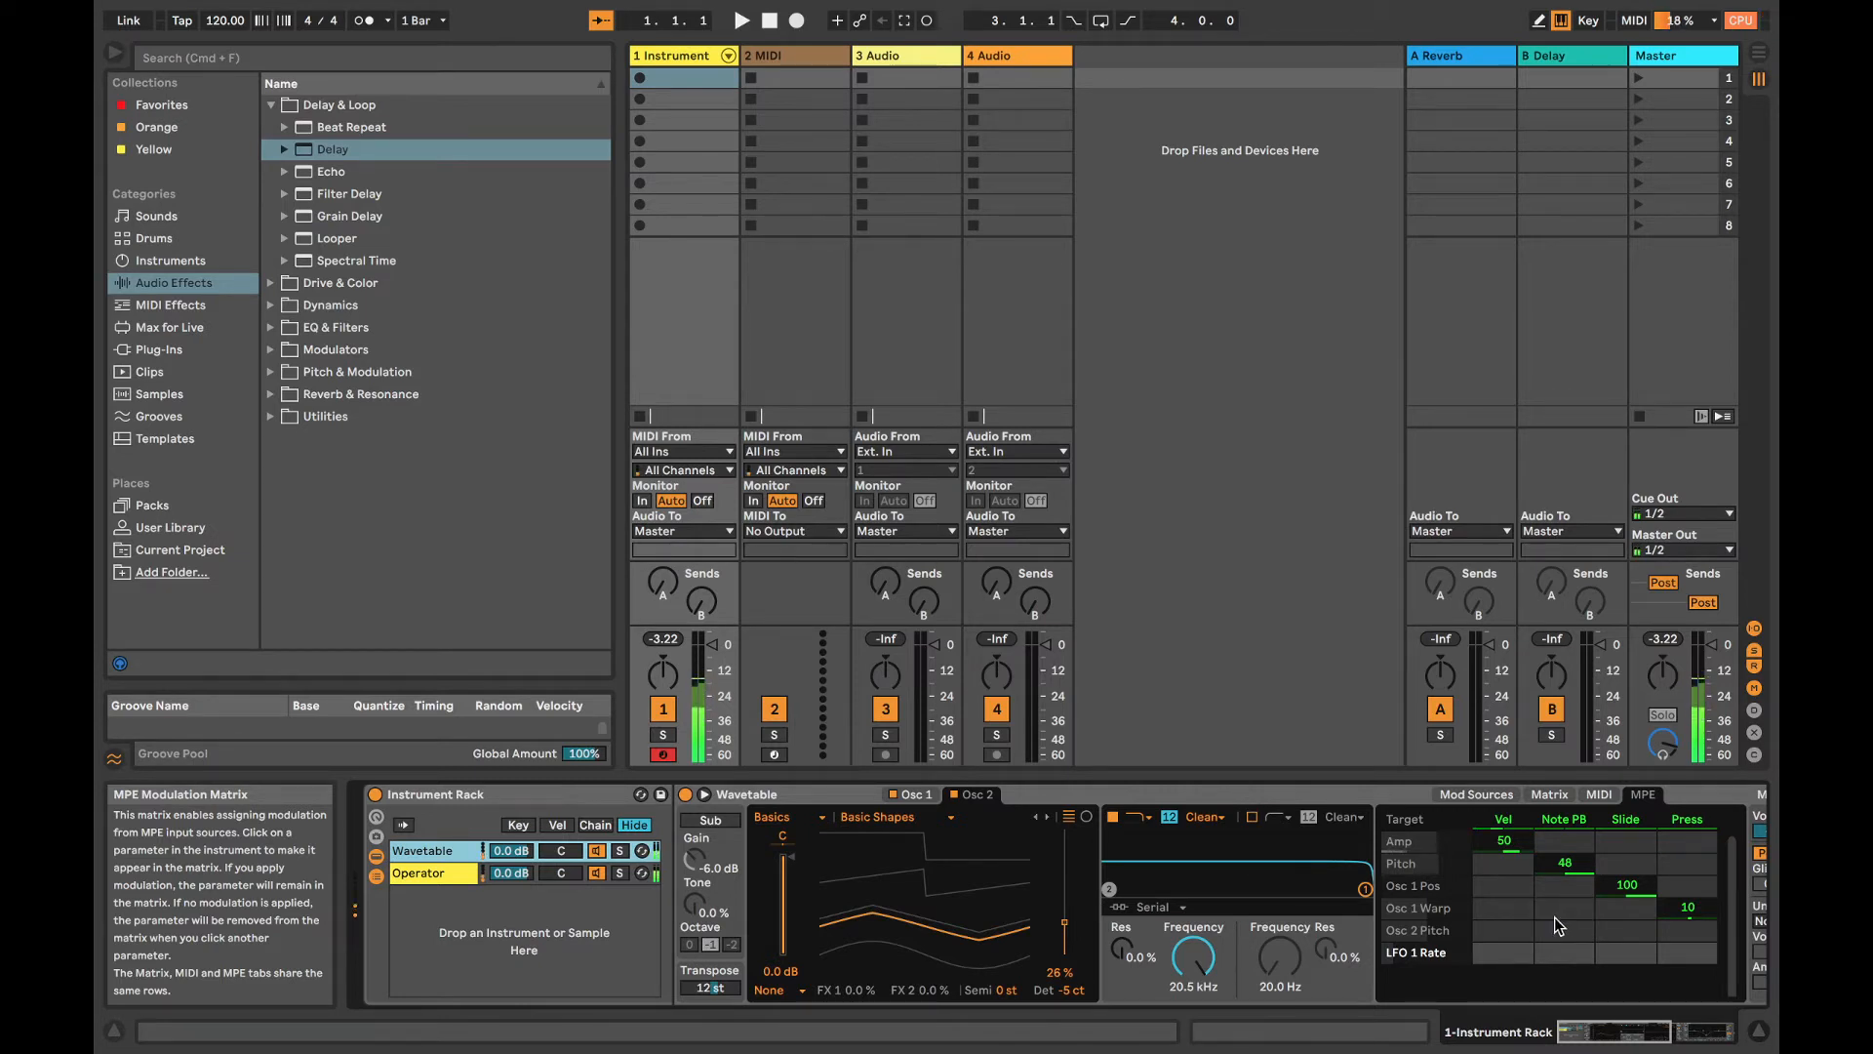
click(1599, 794)
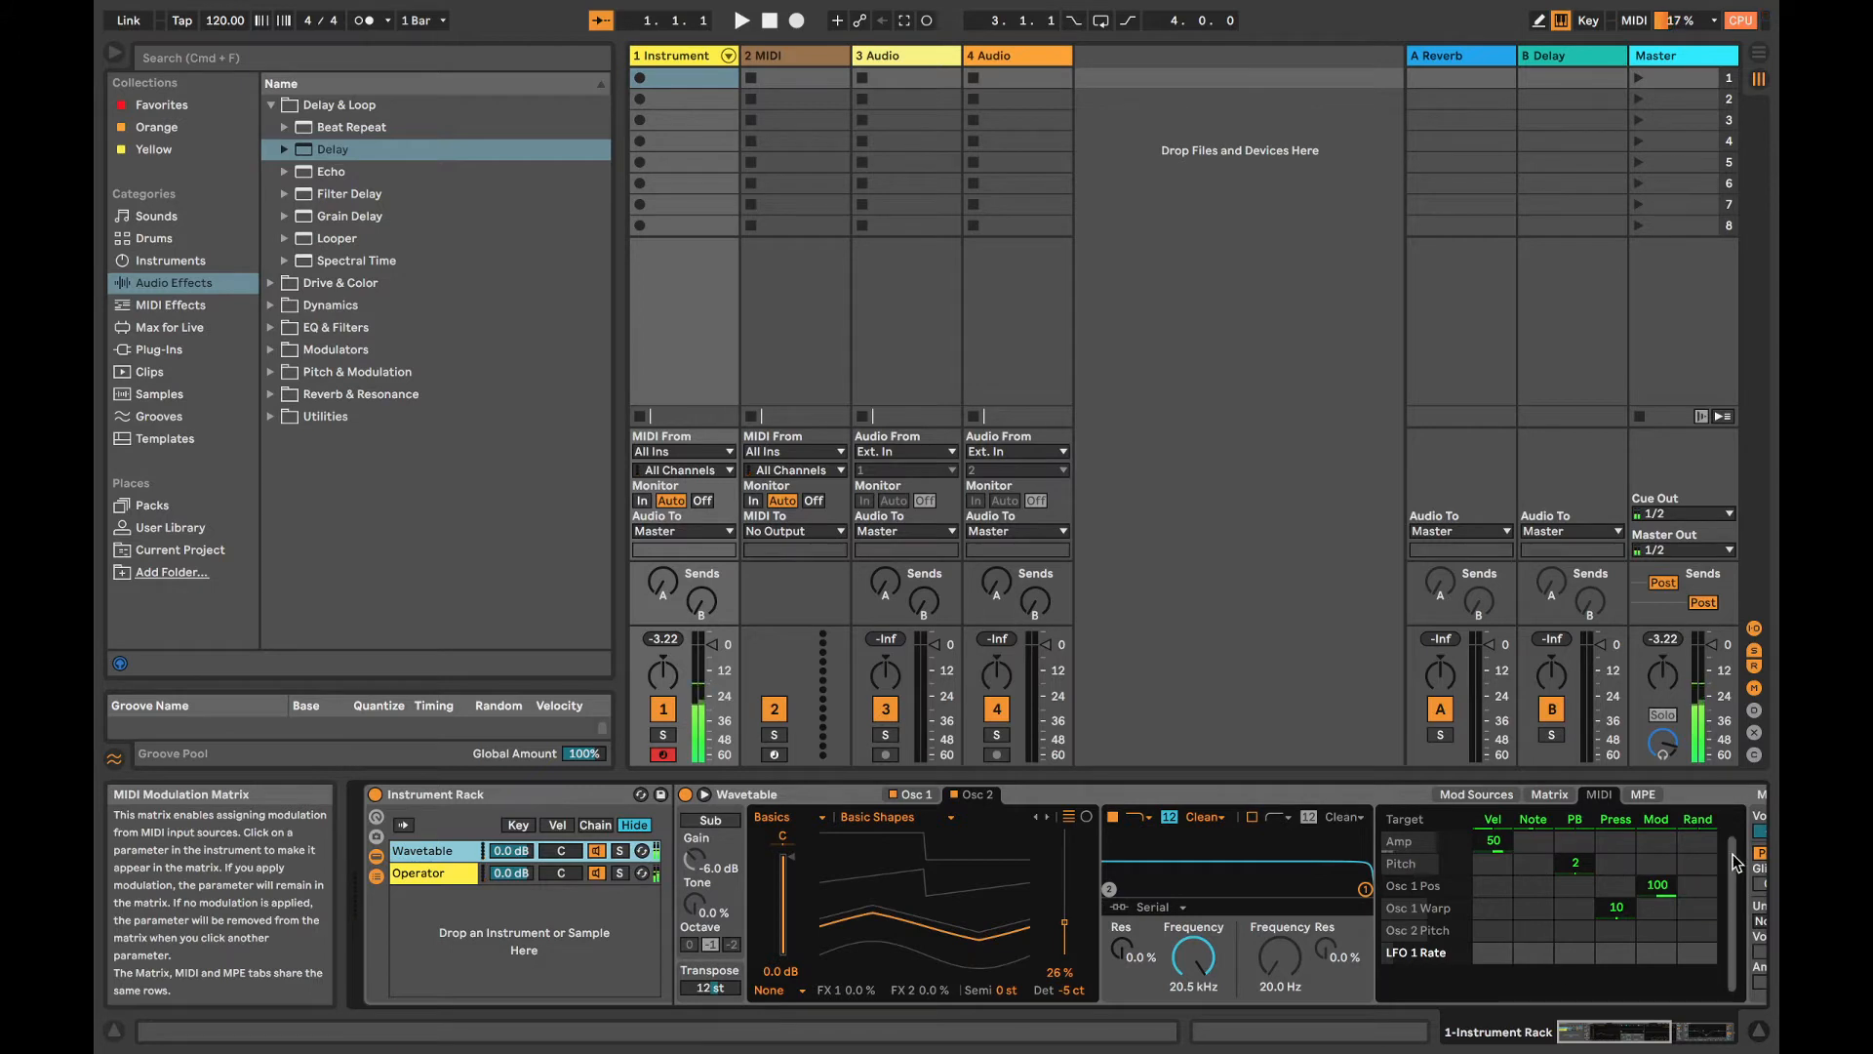
click(1732, 890)
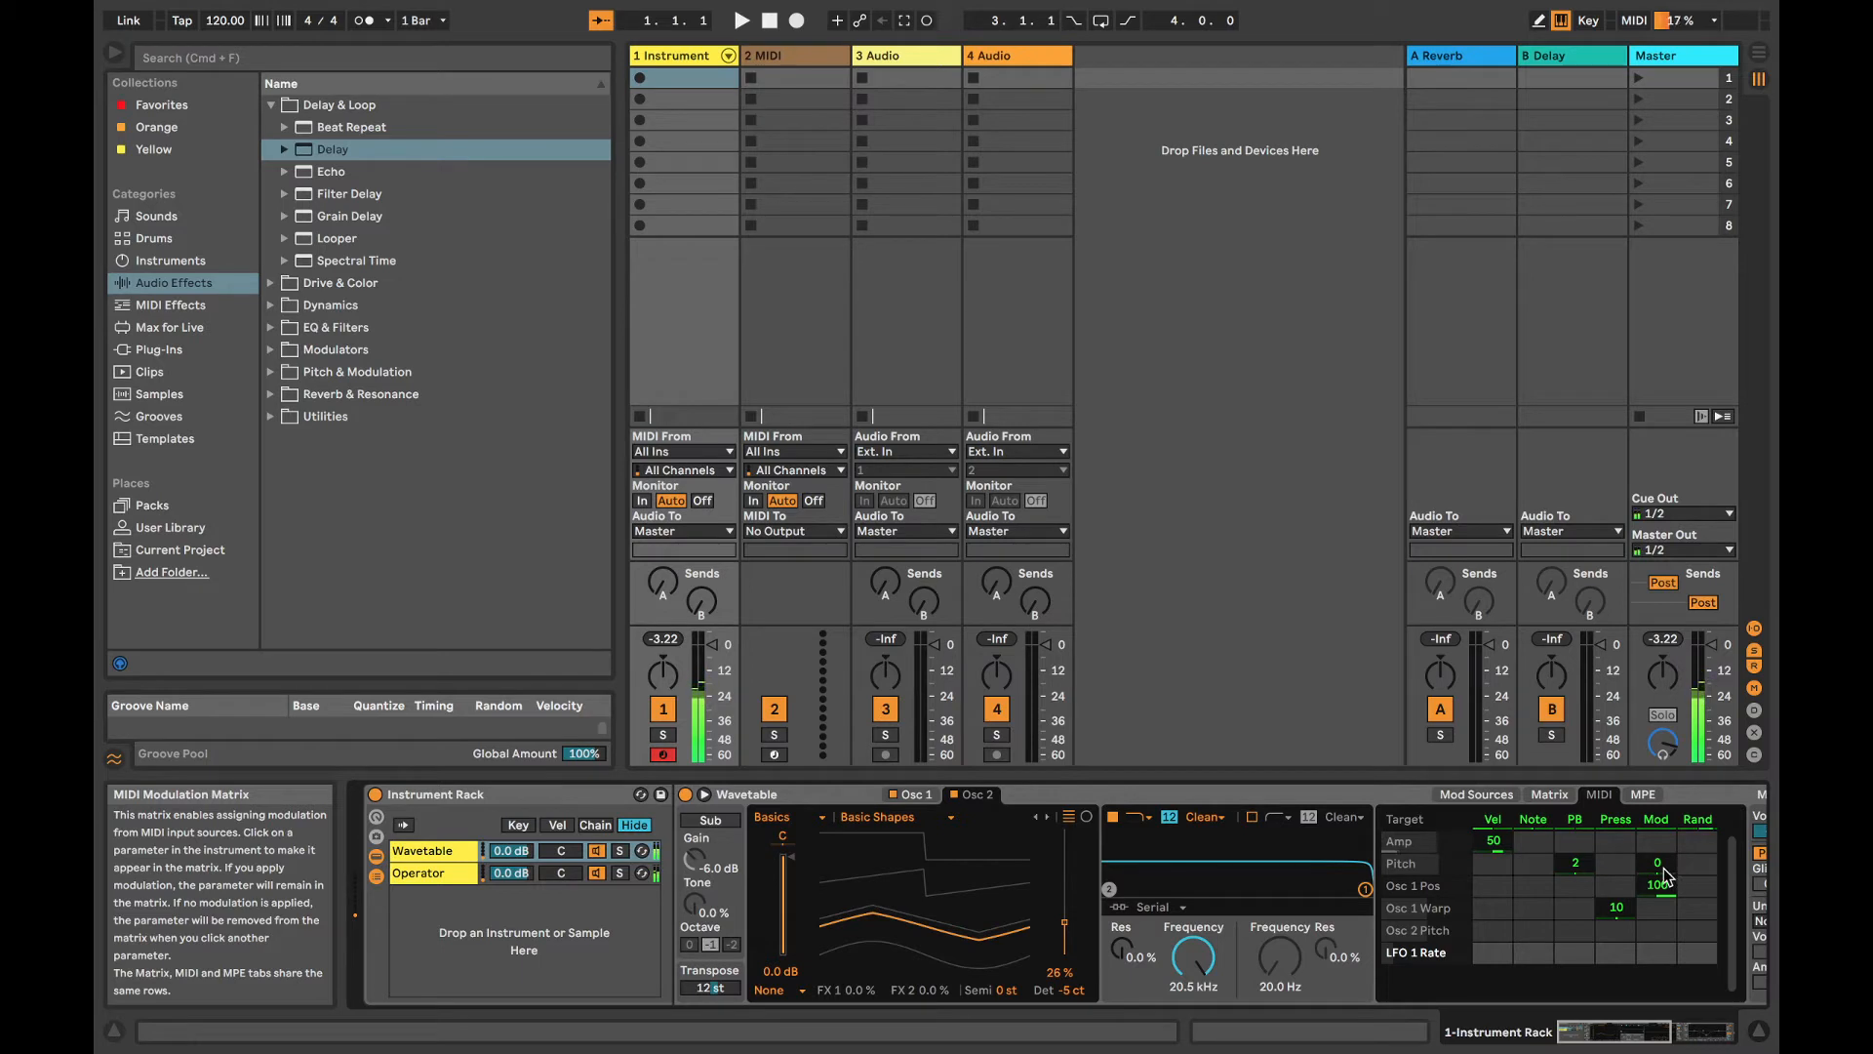
mouse_move(1658, 929)
mouse_down()
mouse_move(1657, 912)
mouse_move(1657, 934)
mouse_up()
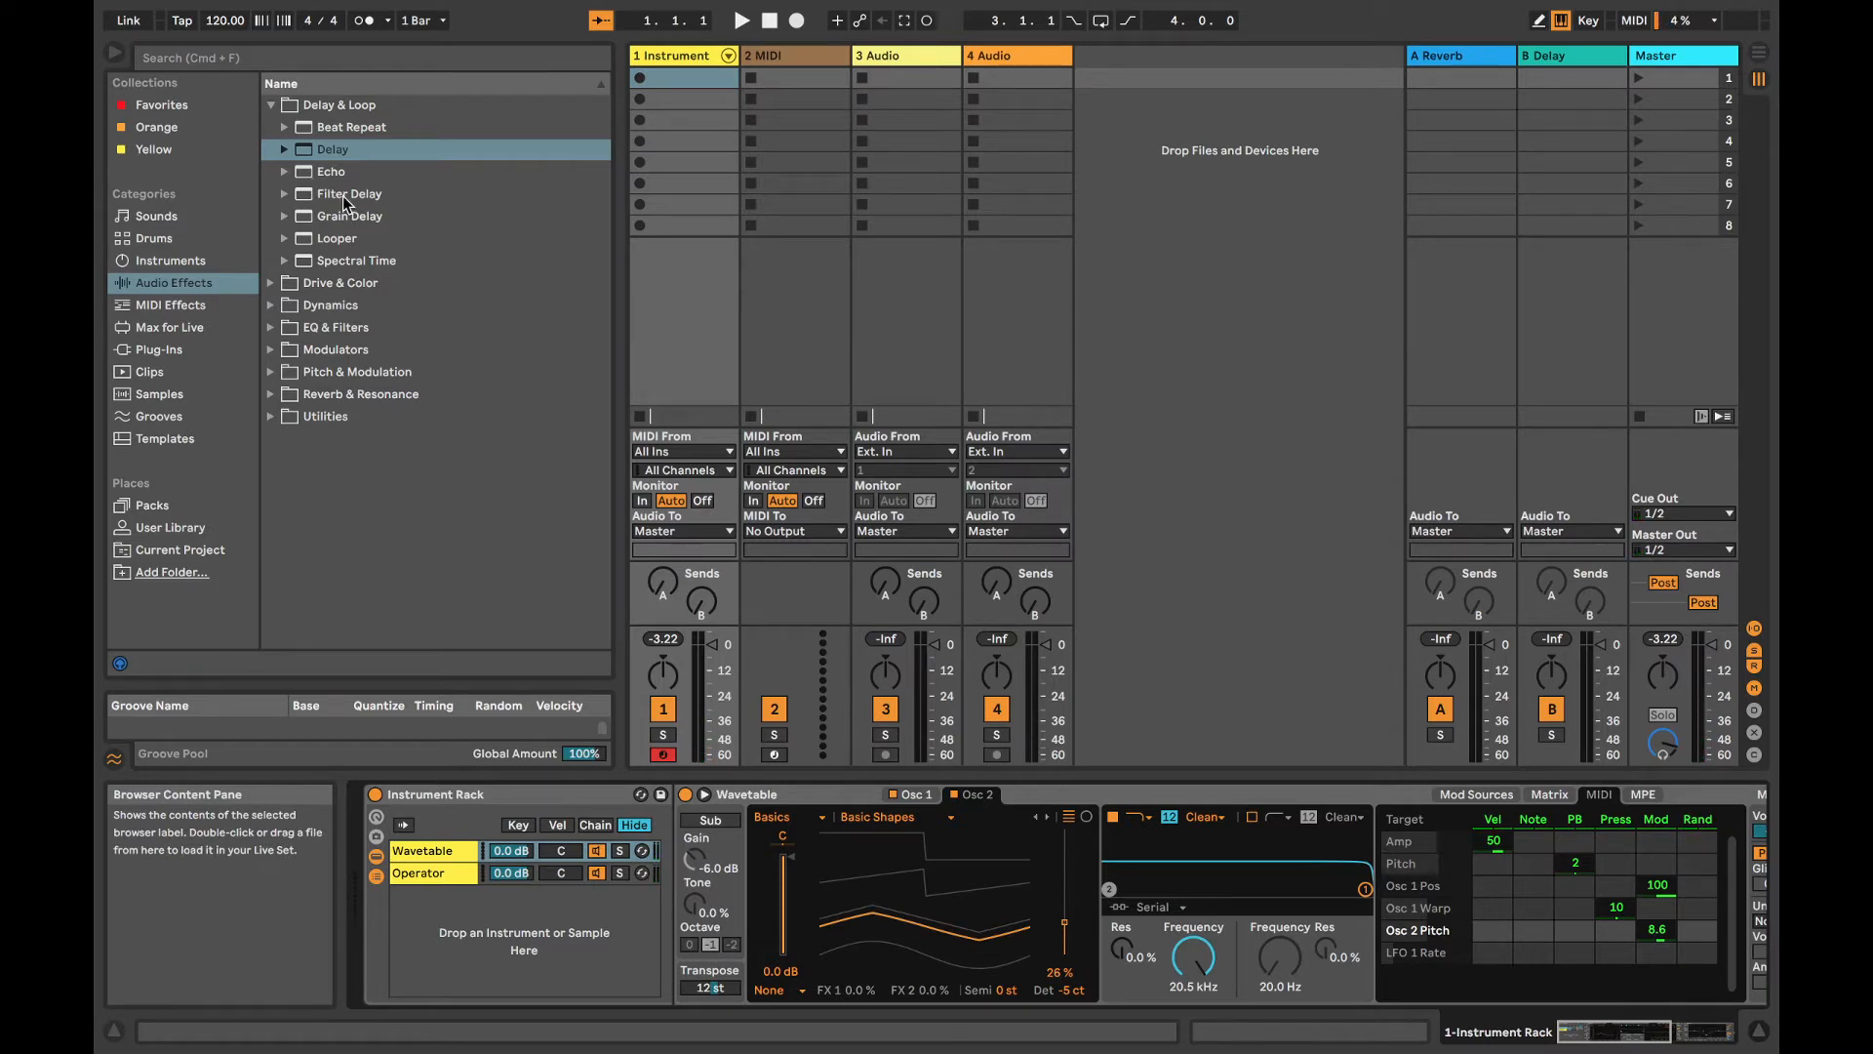
Step: Insert the Reverb audio effect after EQ Eight in the Wavetable chain
click(186, 528)
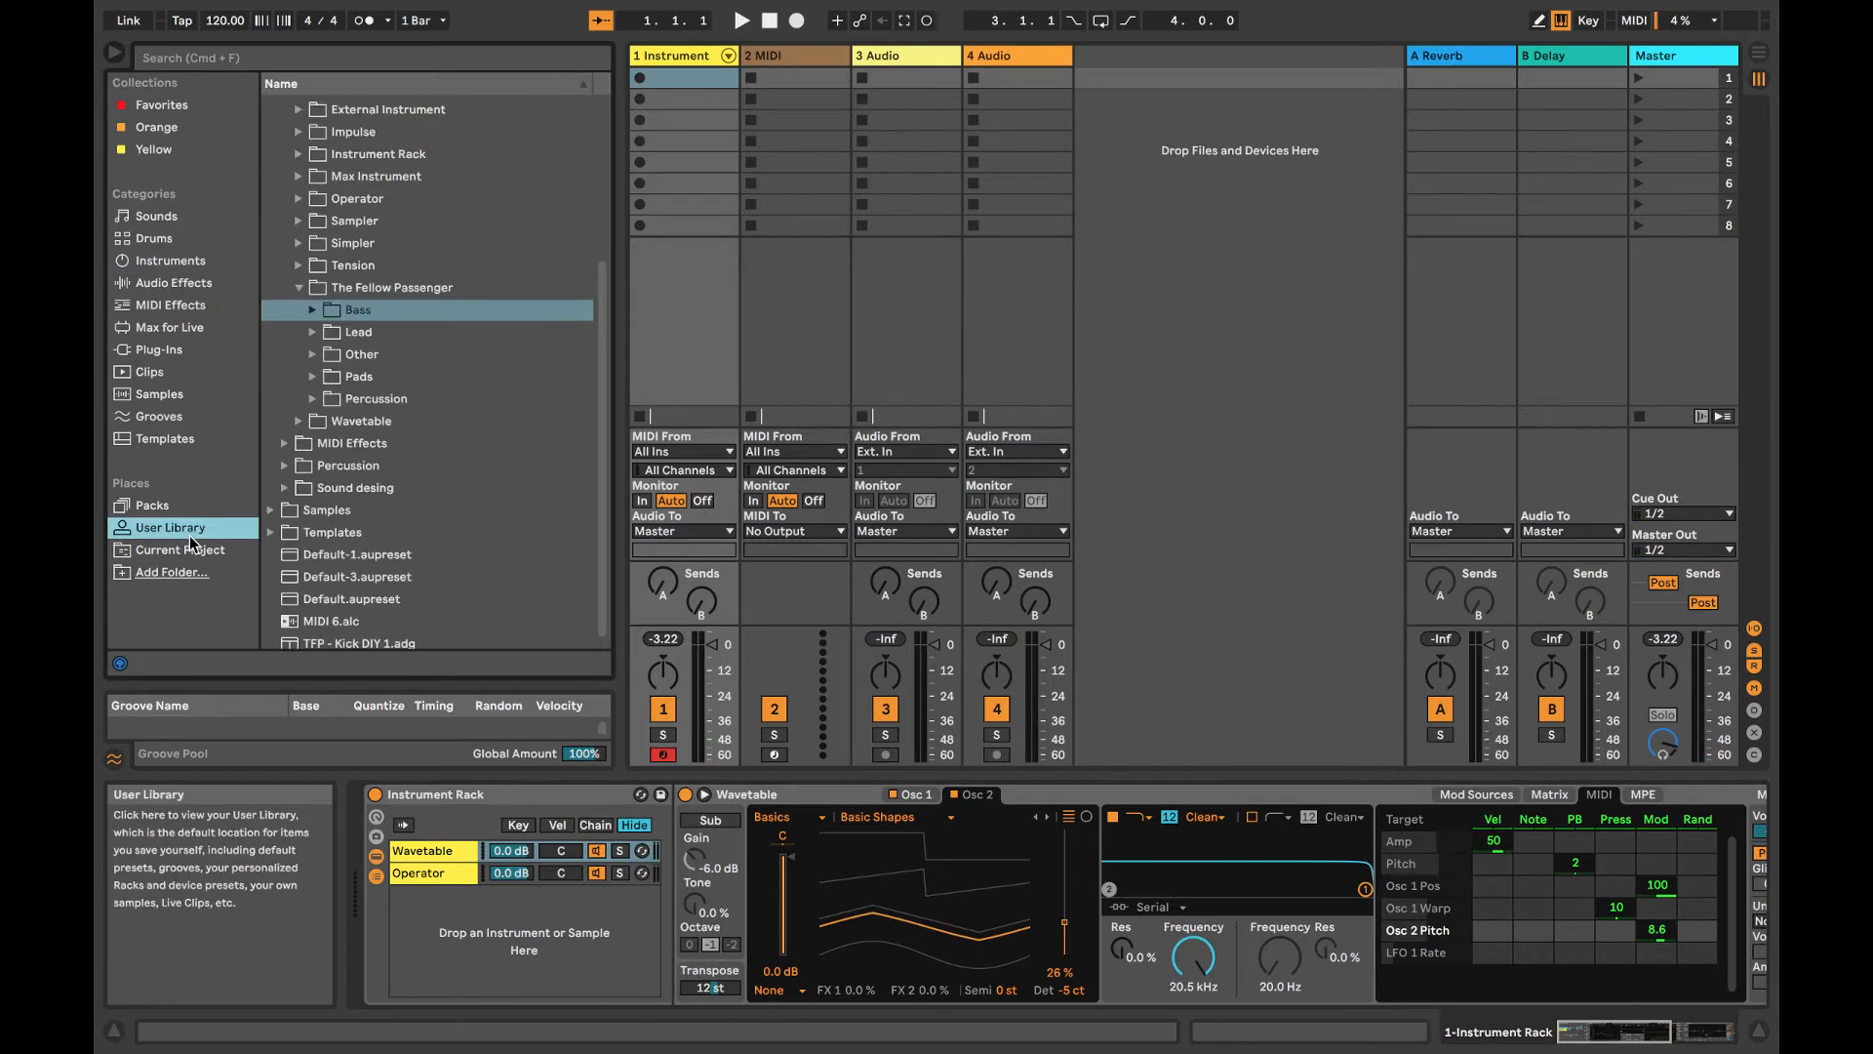
click(158, 281)
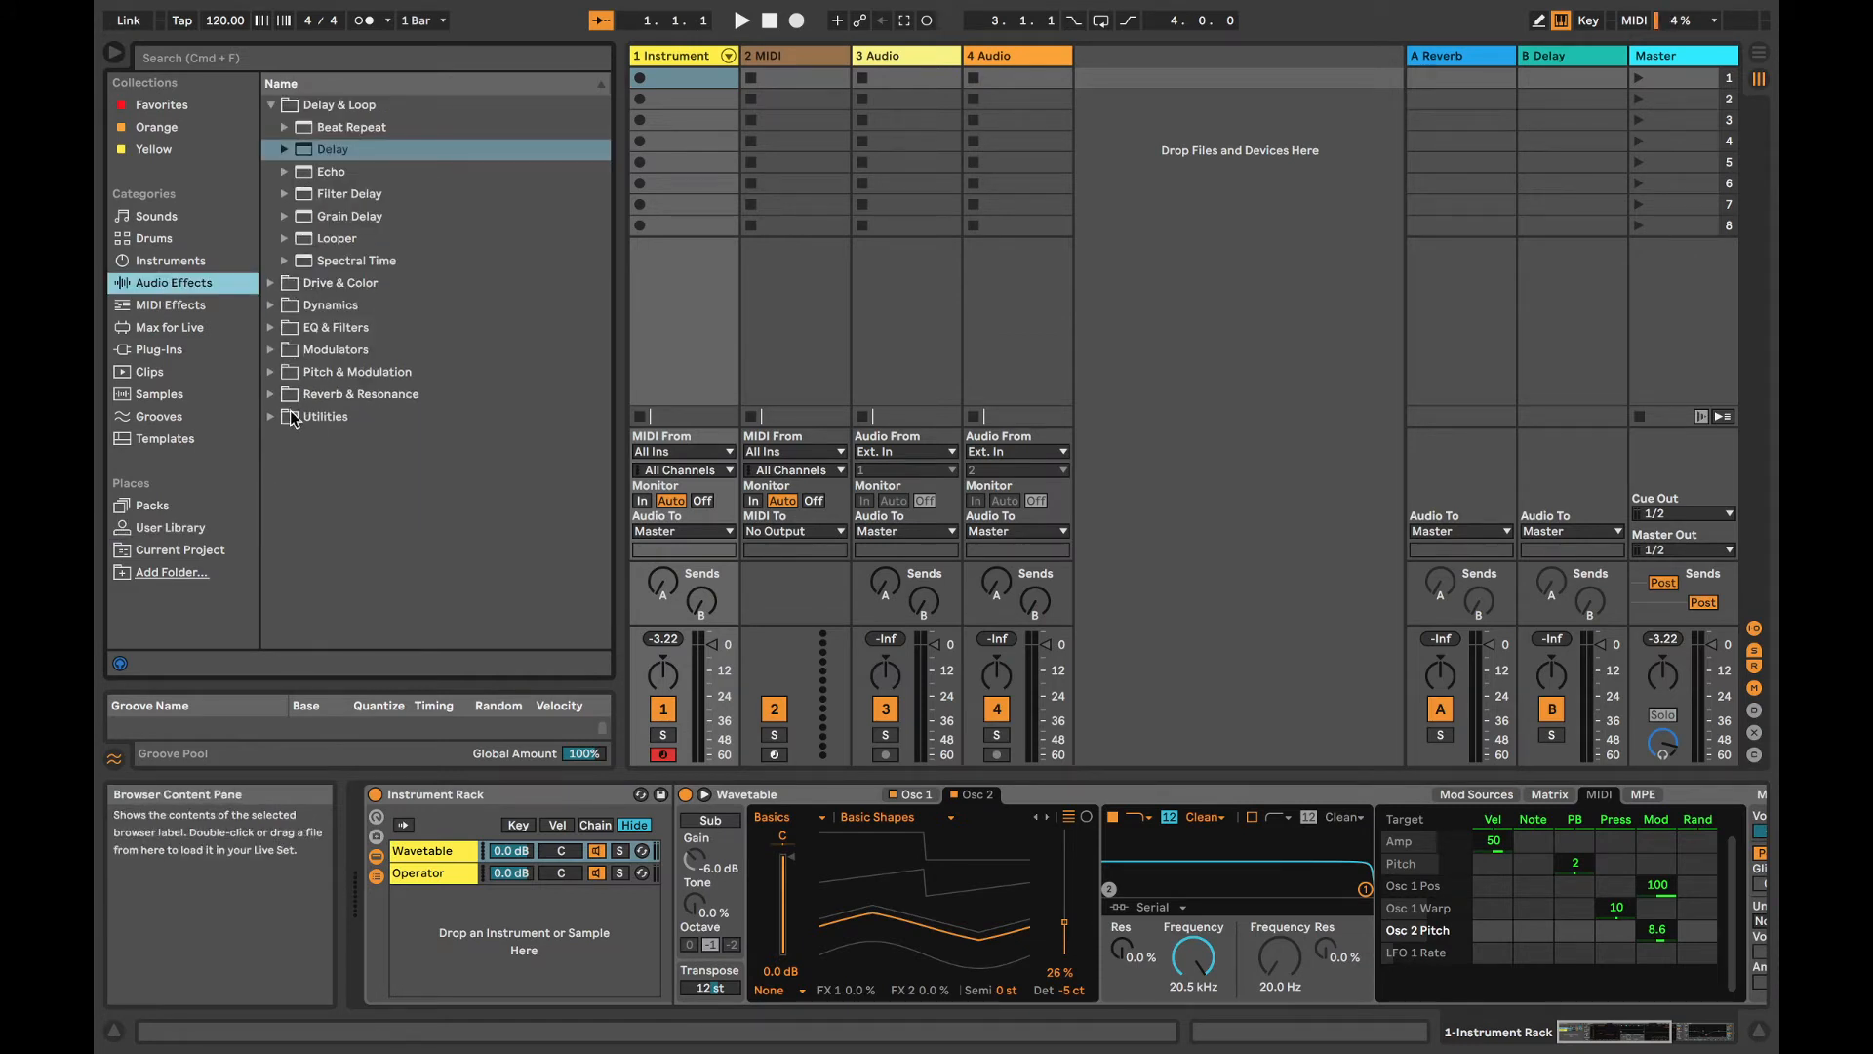
click(273, 398)
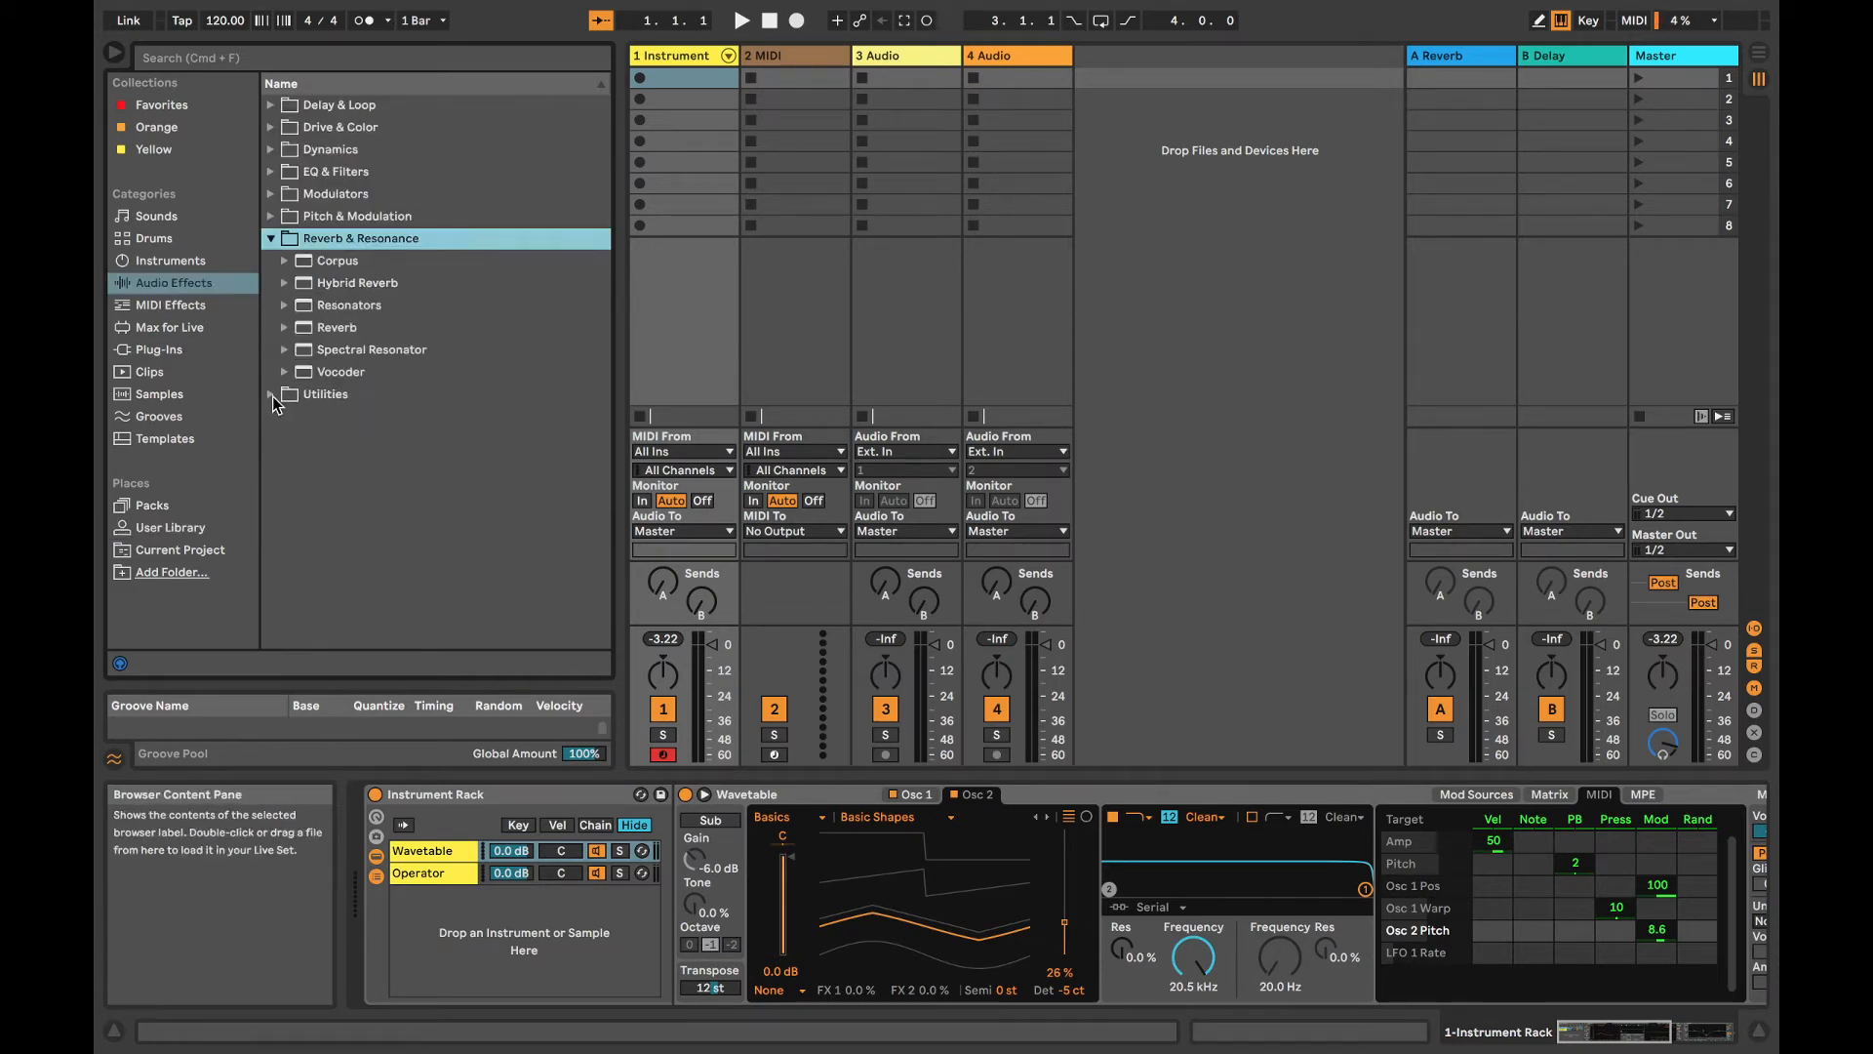
click(329, 330)
scroll(1424, 912, right, 5)
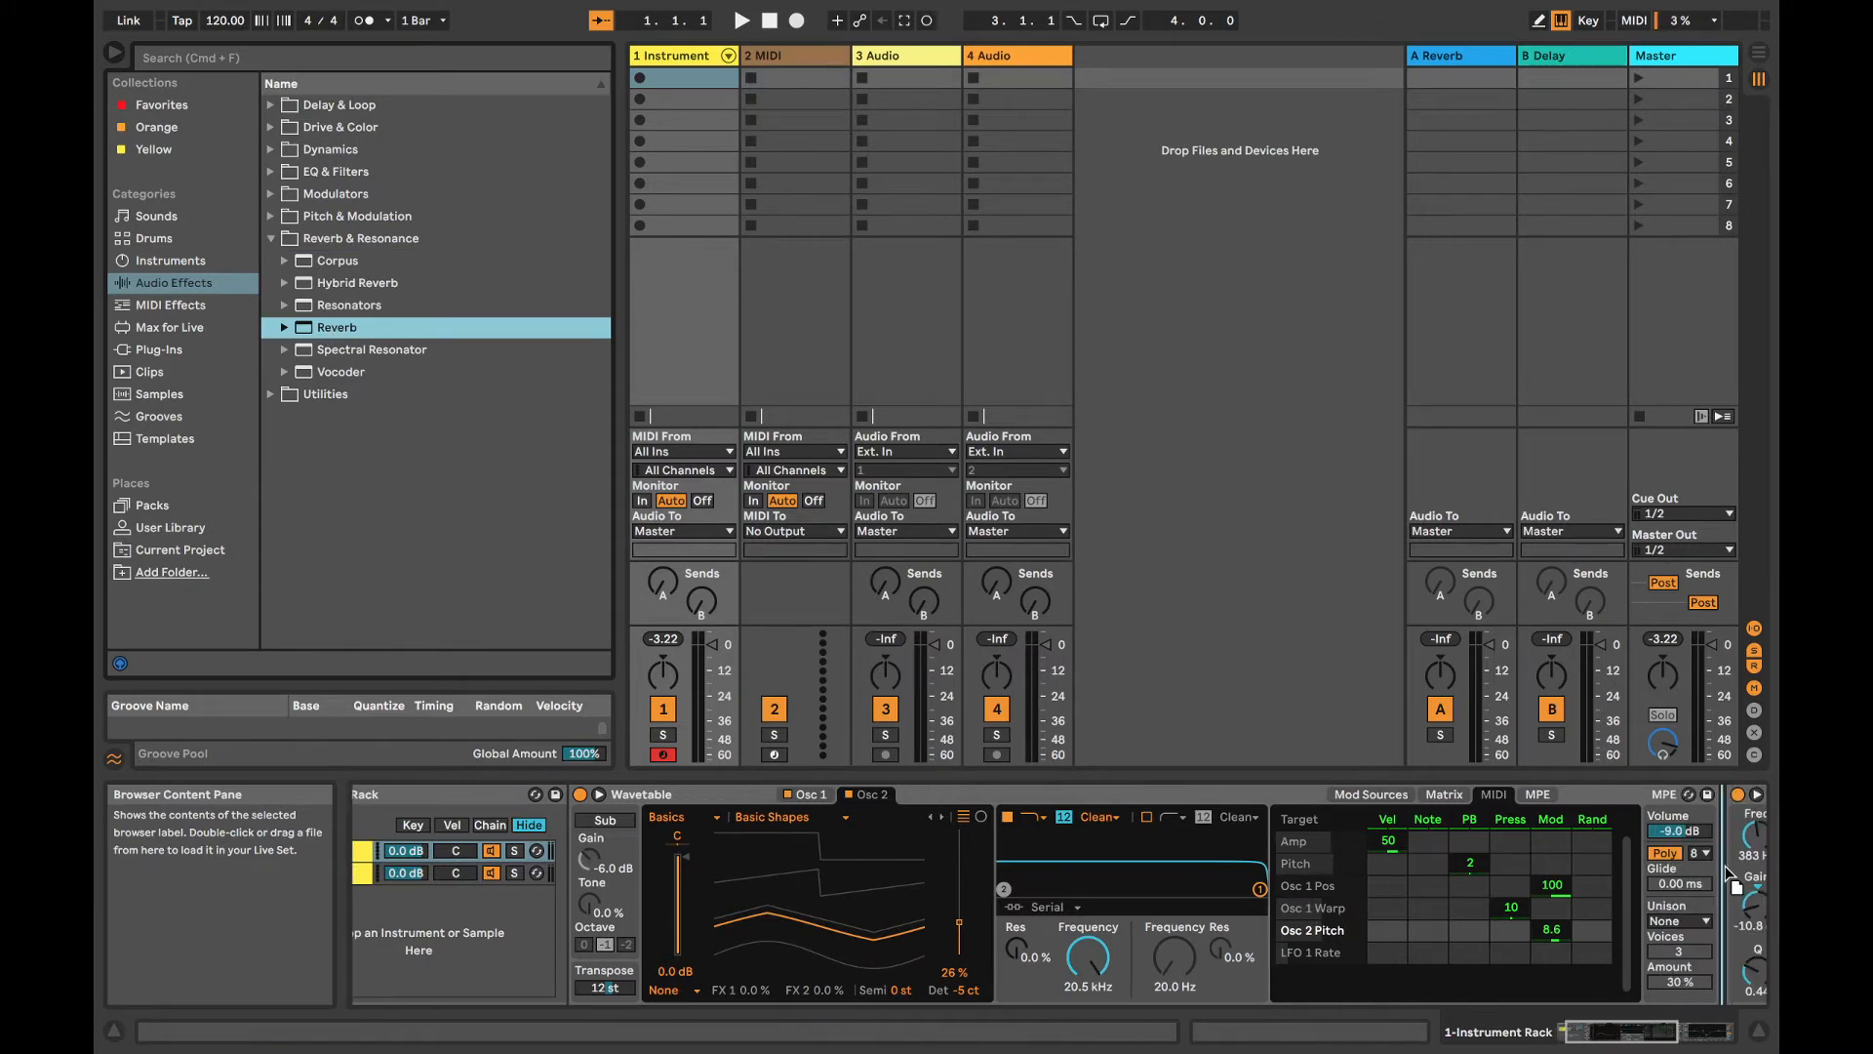
scroll(1732, 873, right, 8)
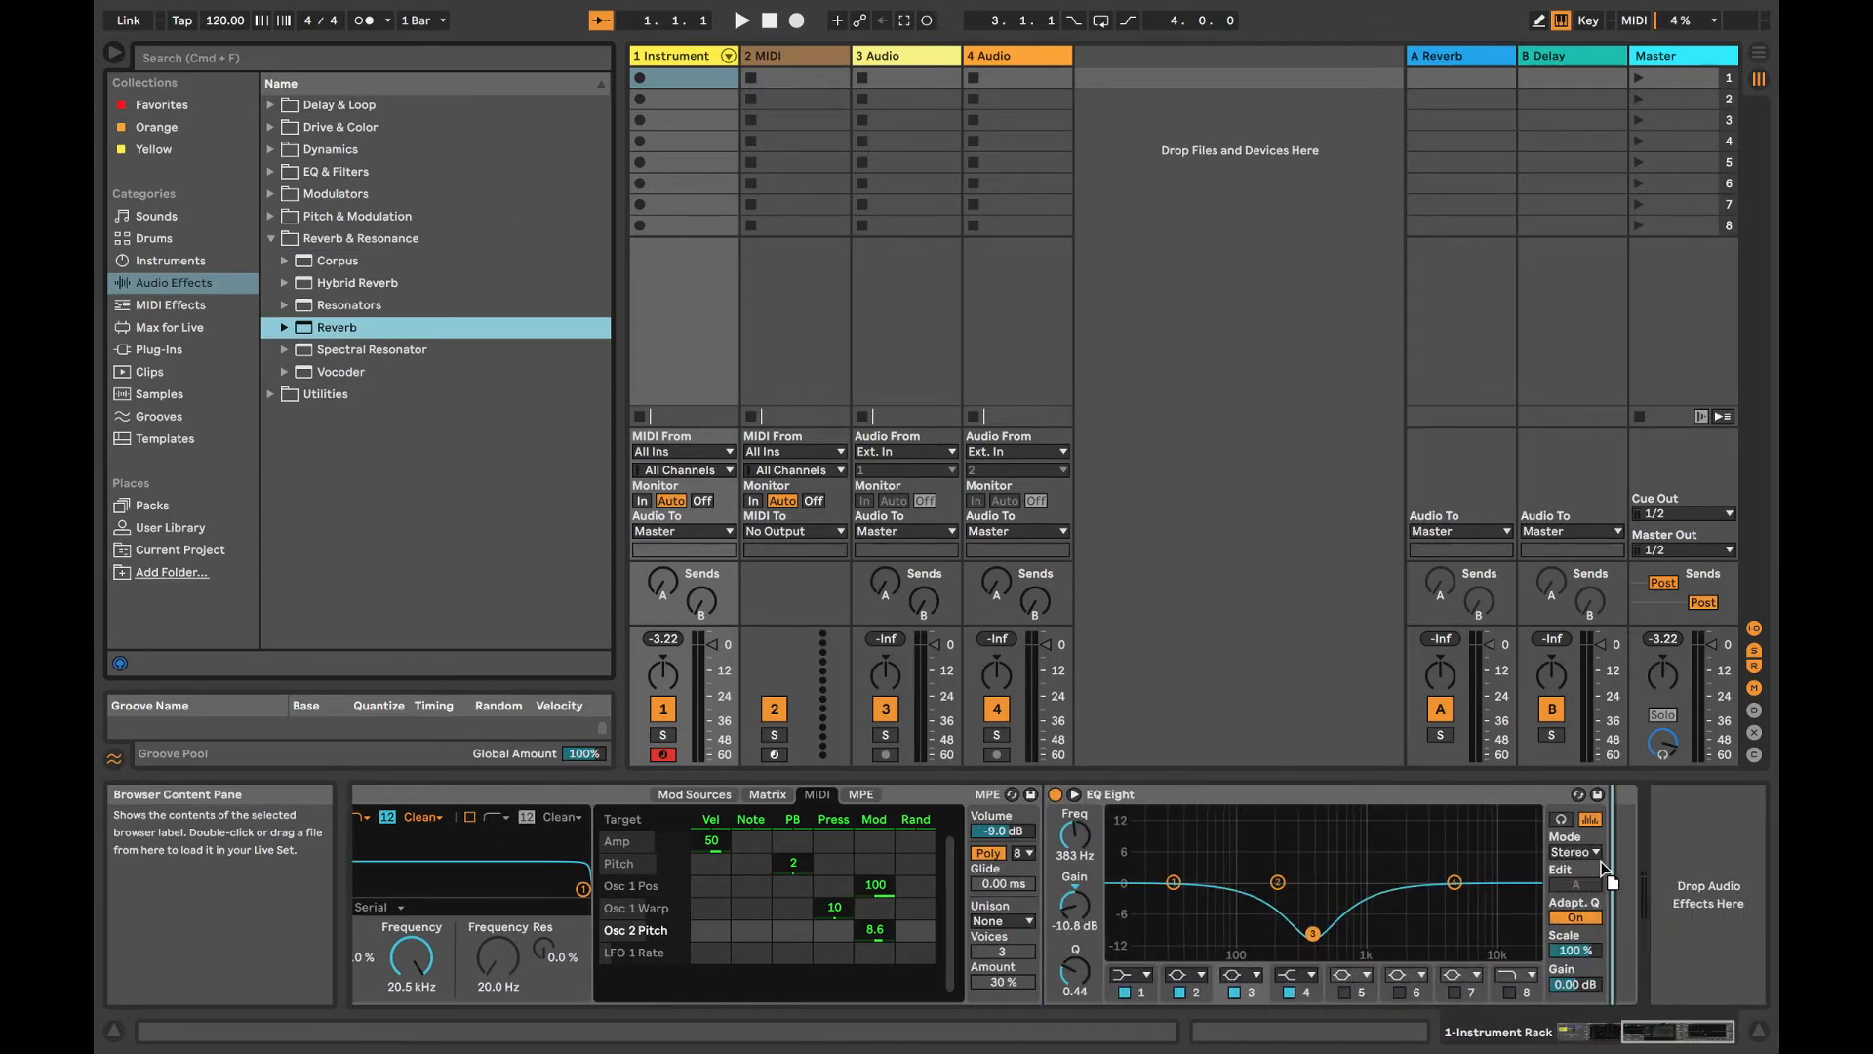
drag(1605, 868, 1610, 871)
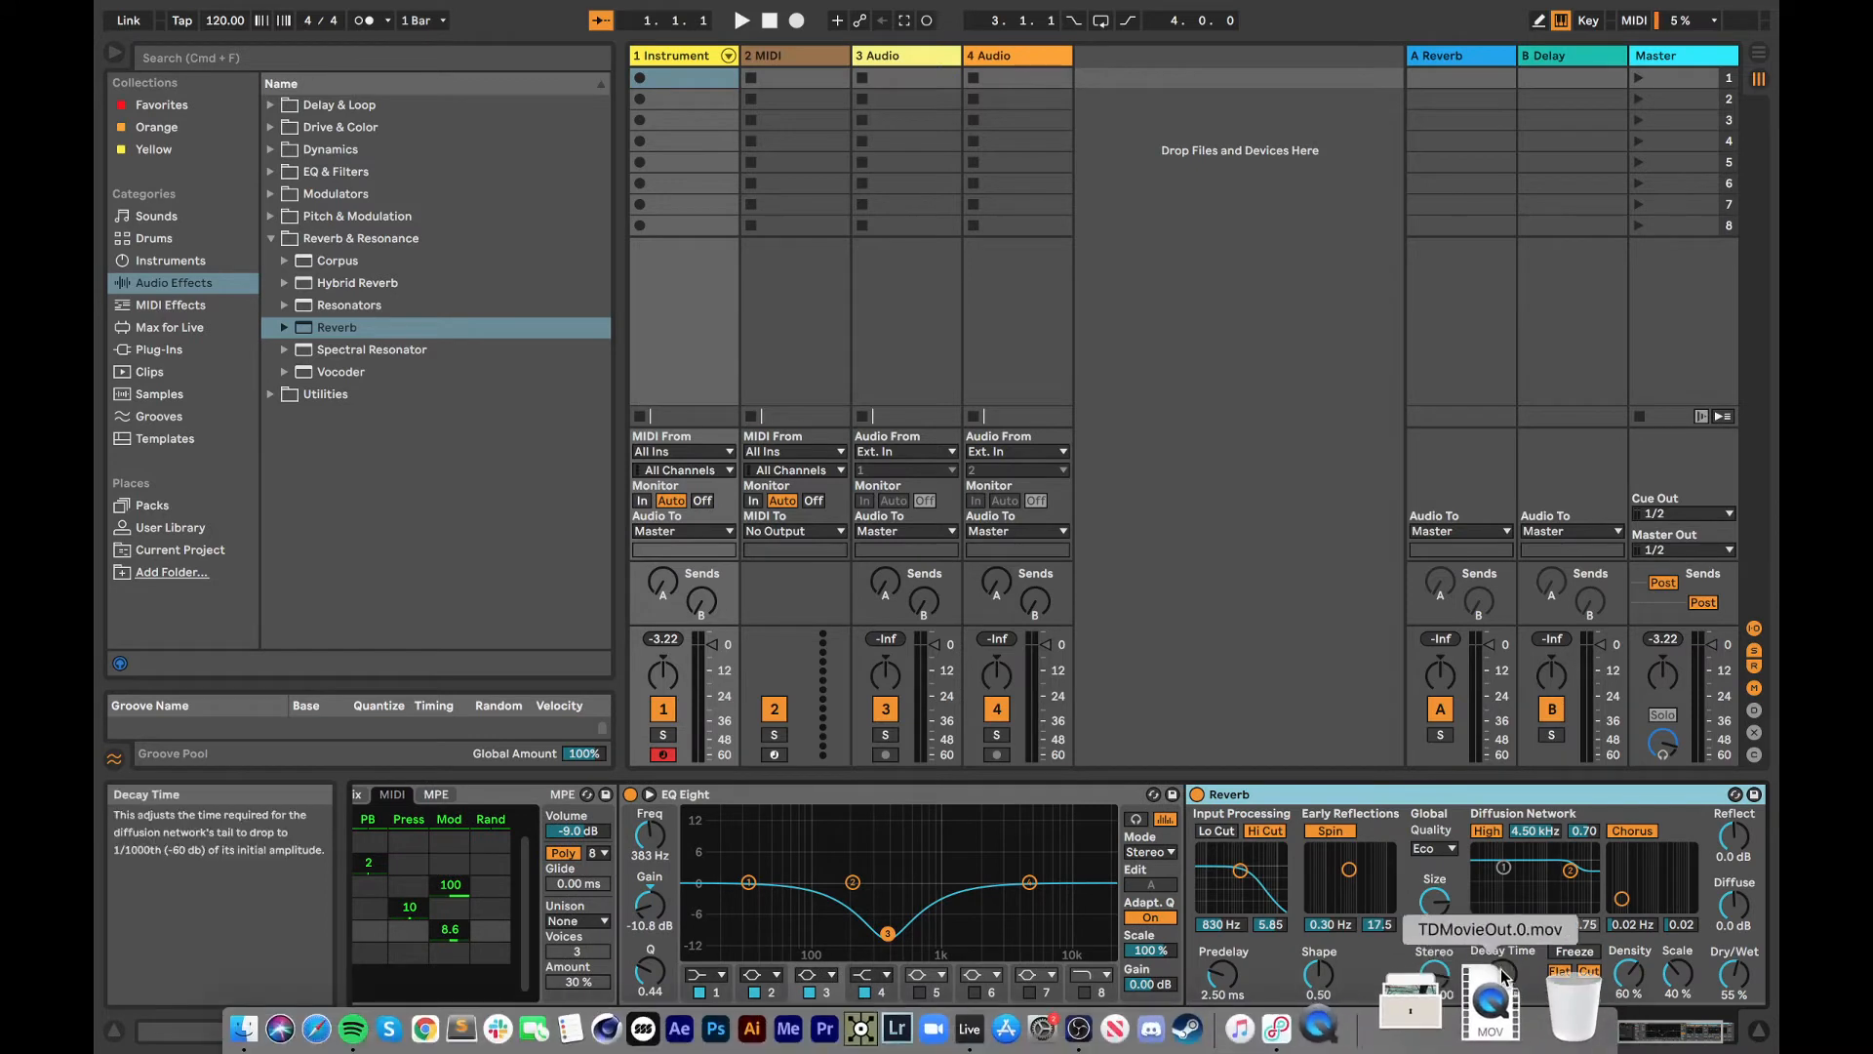
Step: Set the Reverb's decay time to 10.3 s, dry/wet to 17% and quality to High
drag(1753, 978, 1753, 986)
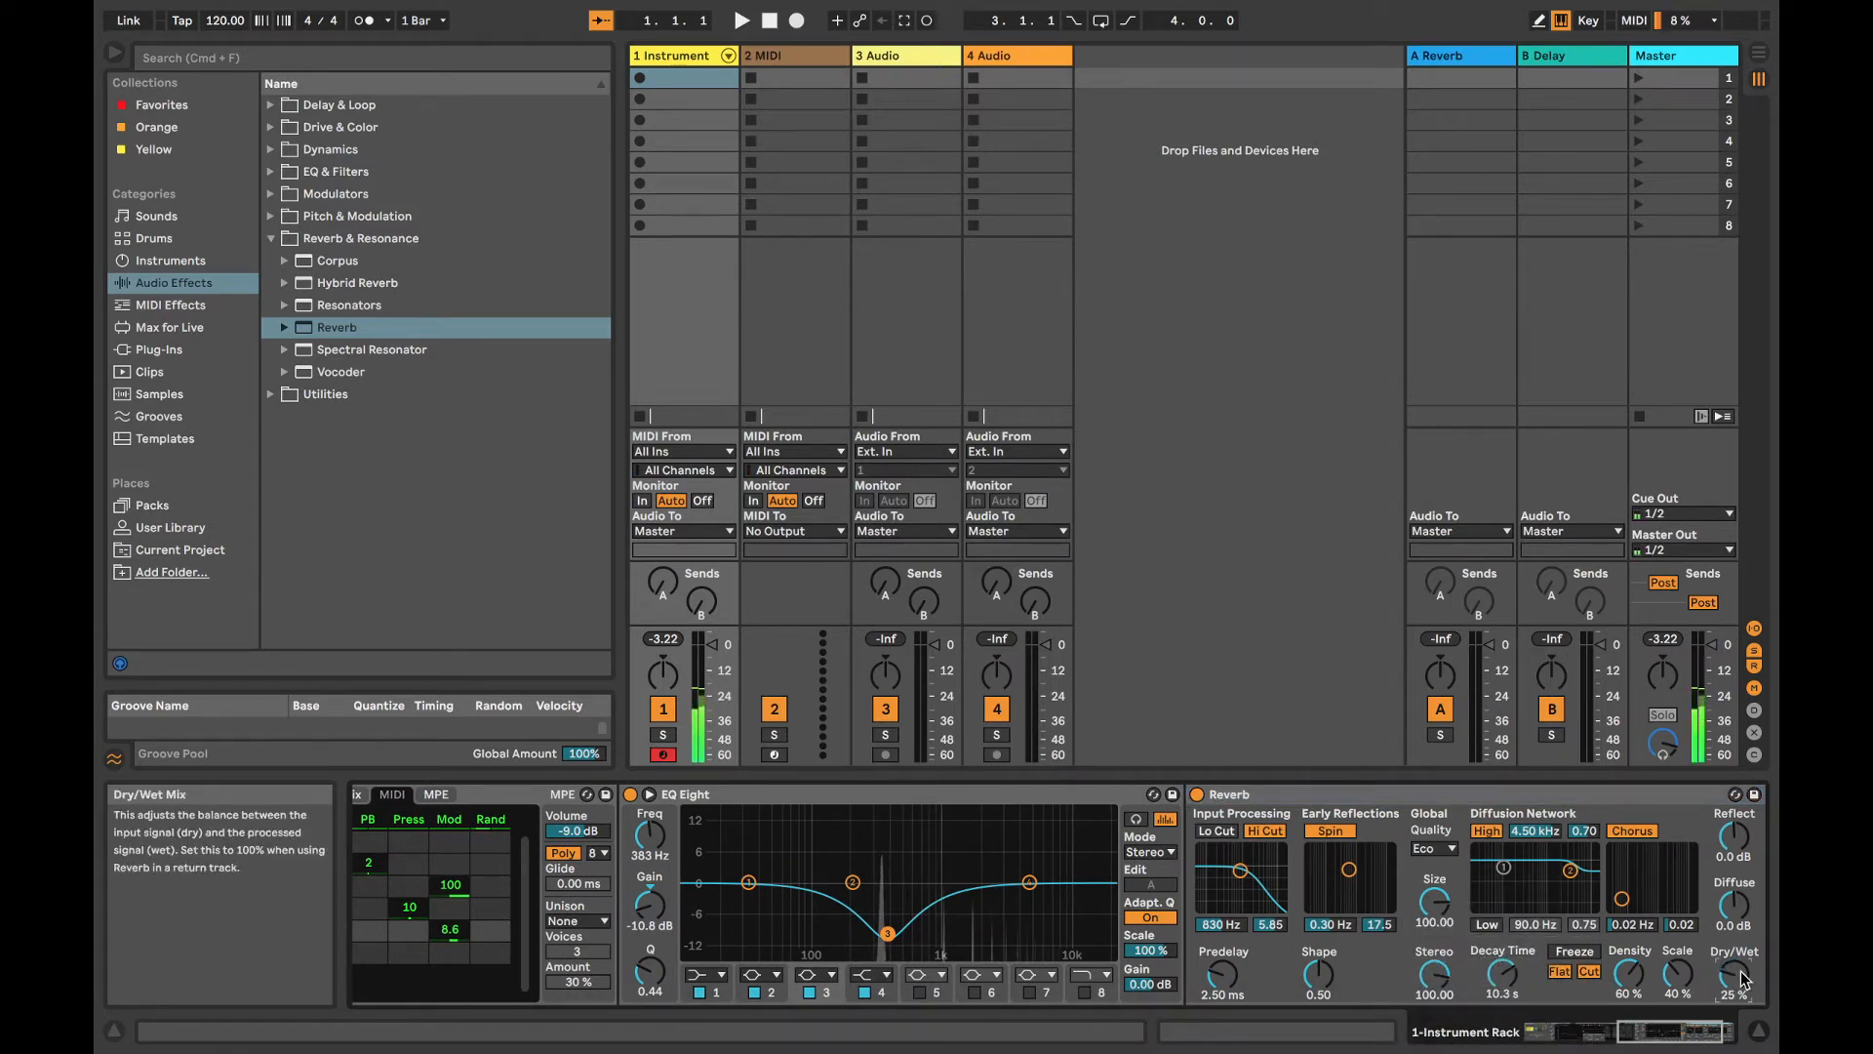
drag(1736, 976, 1737, 975)
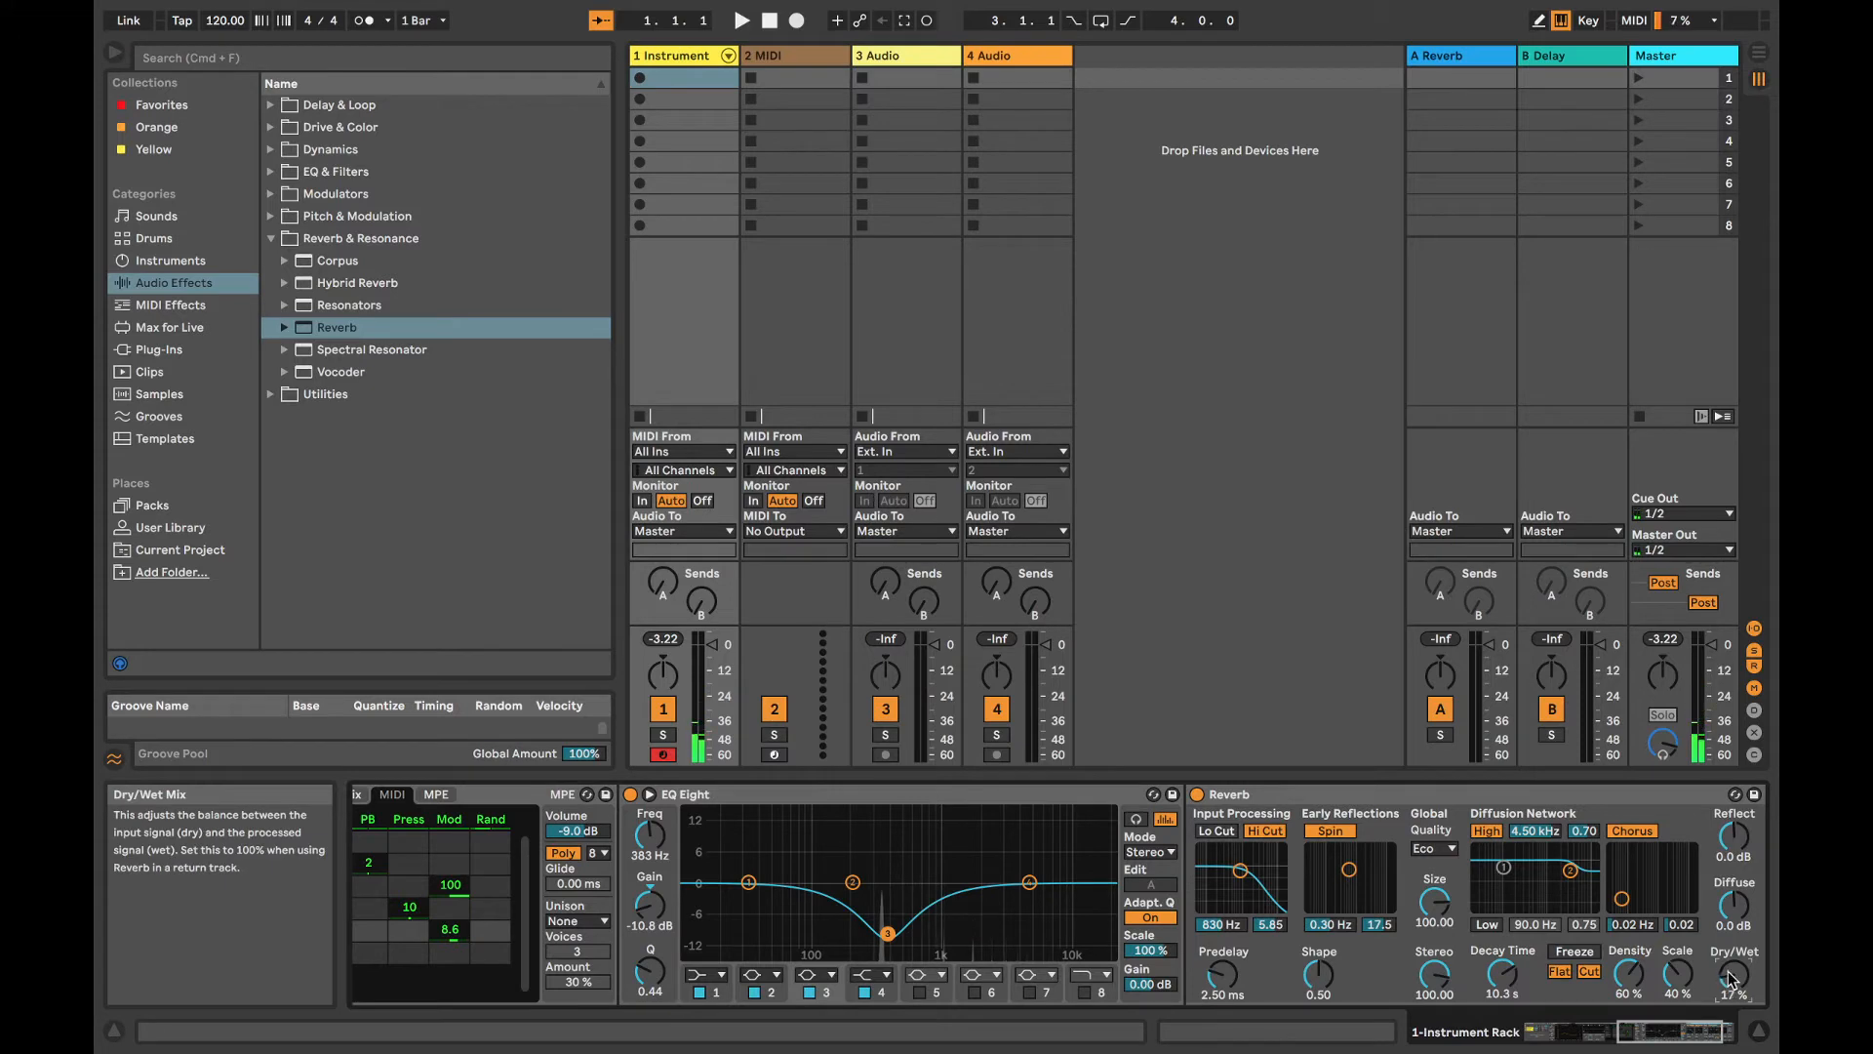
click(1433, 848)
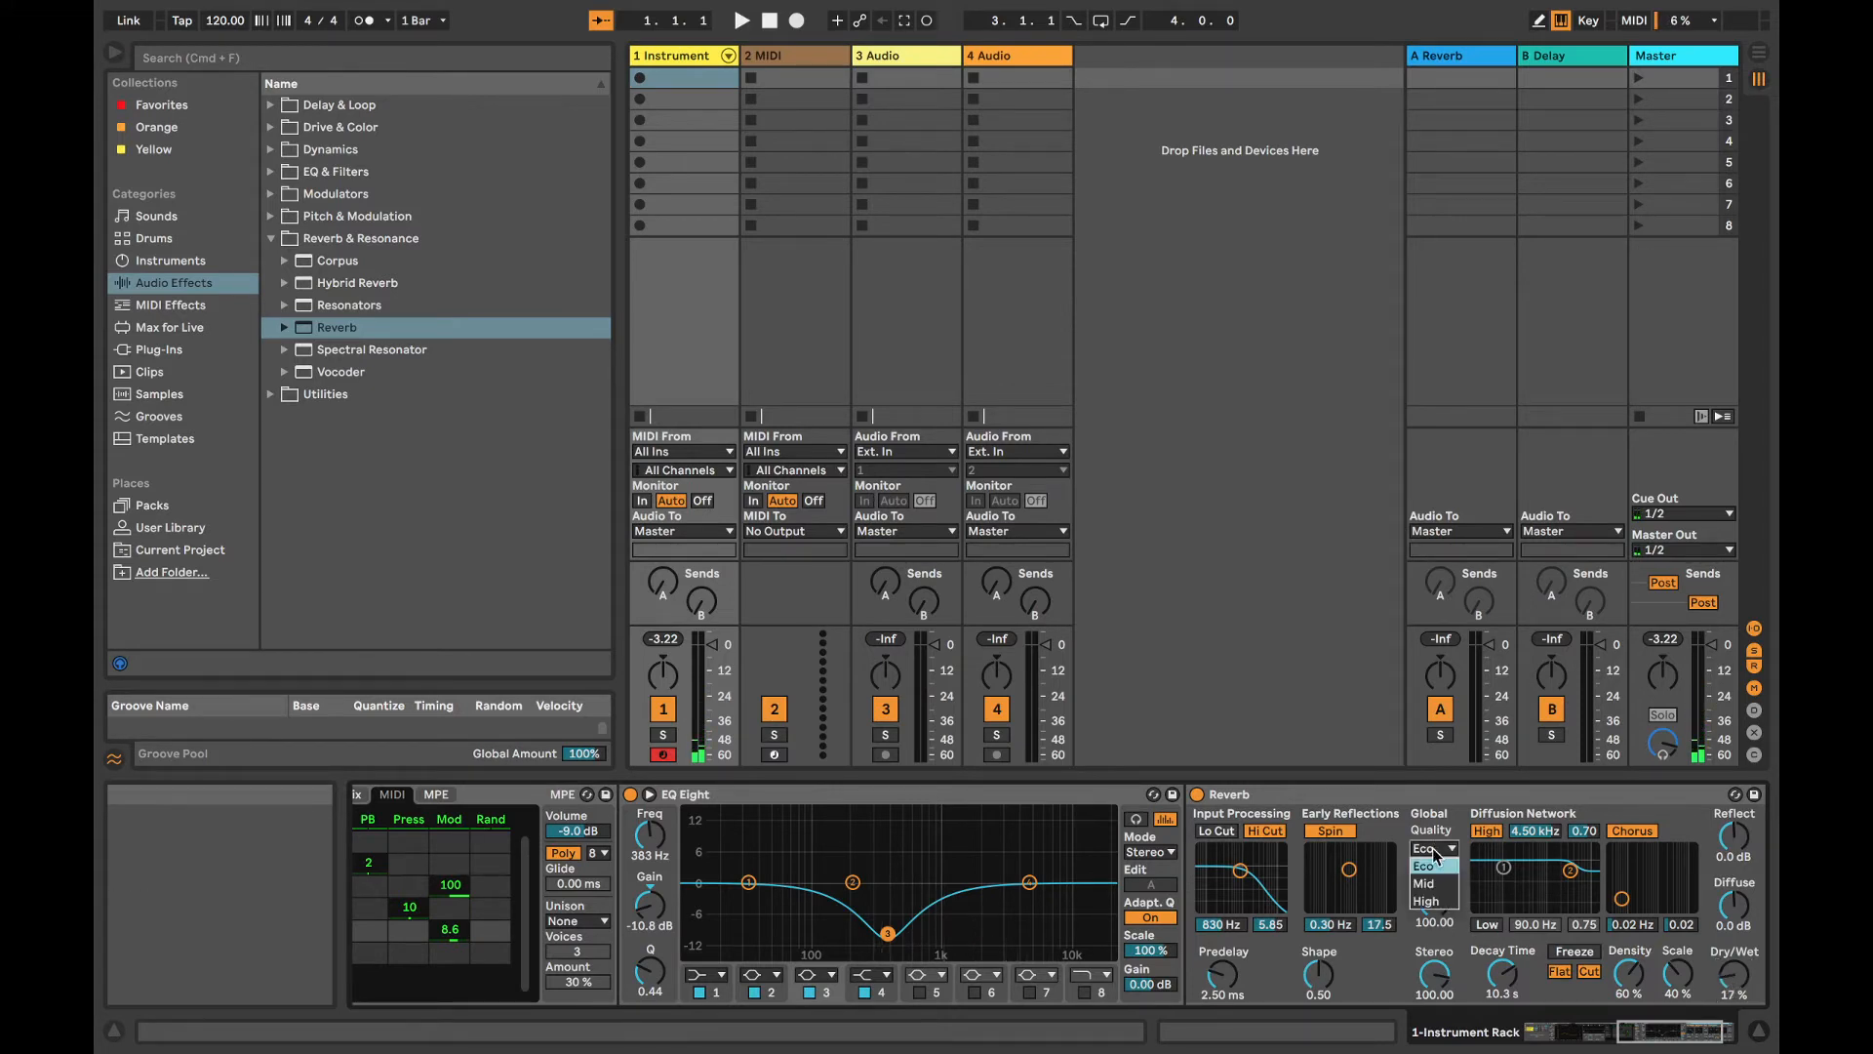
click(1430, 900)
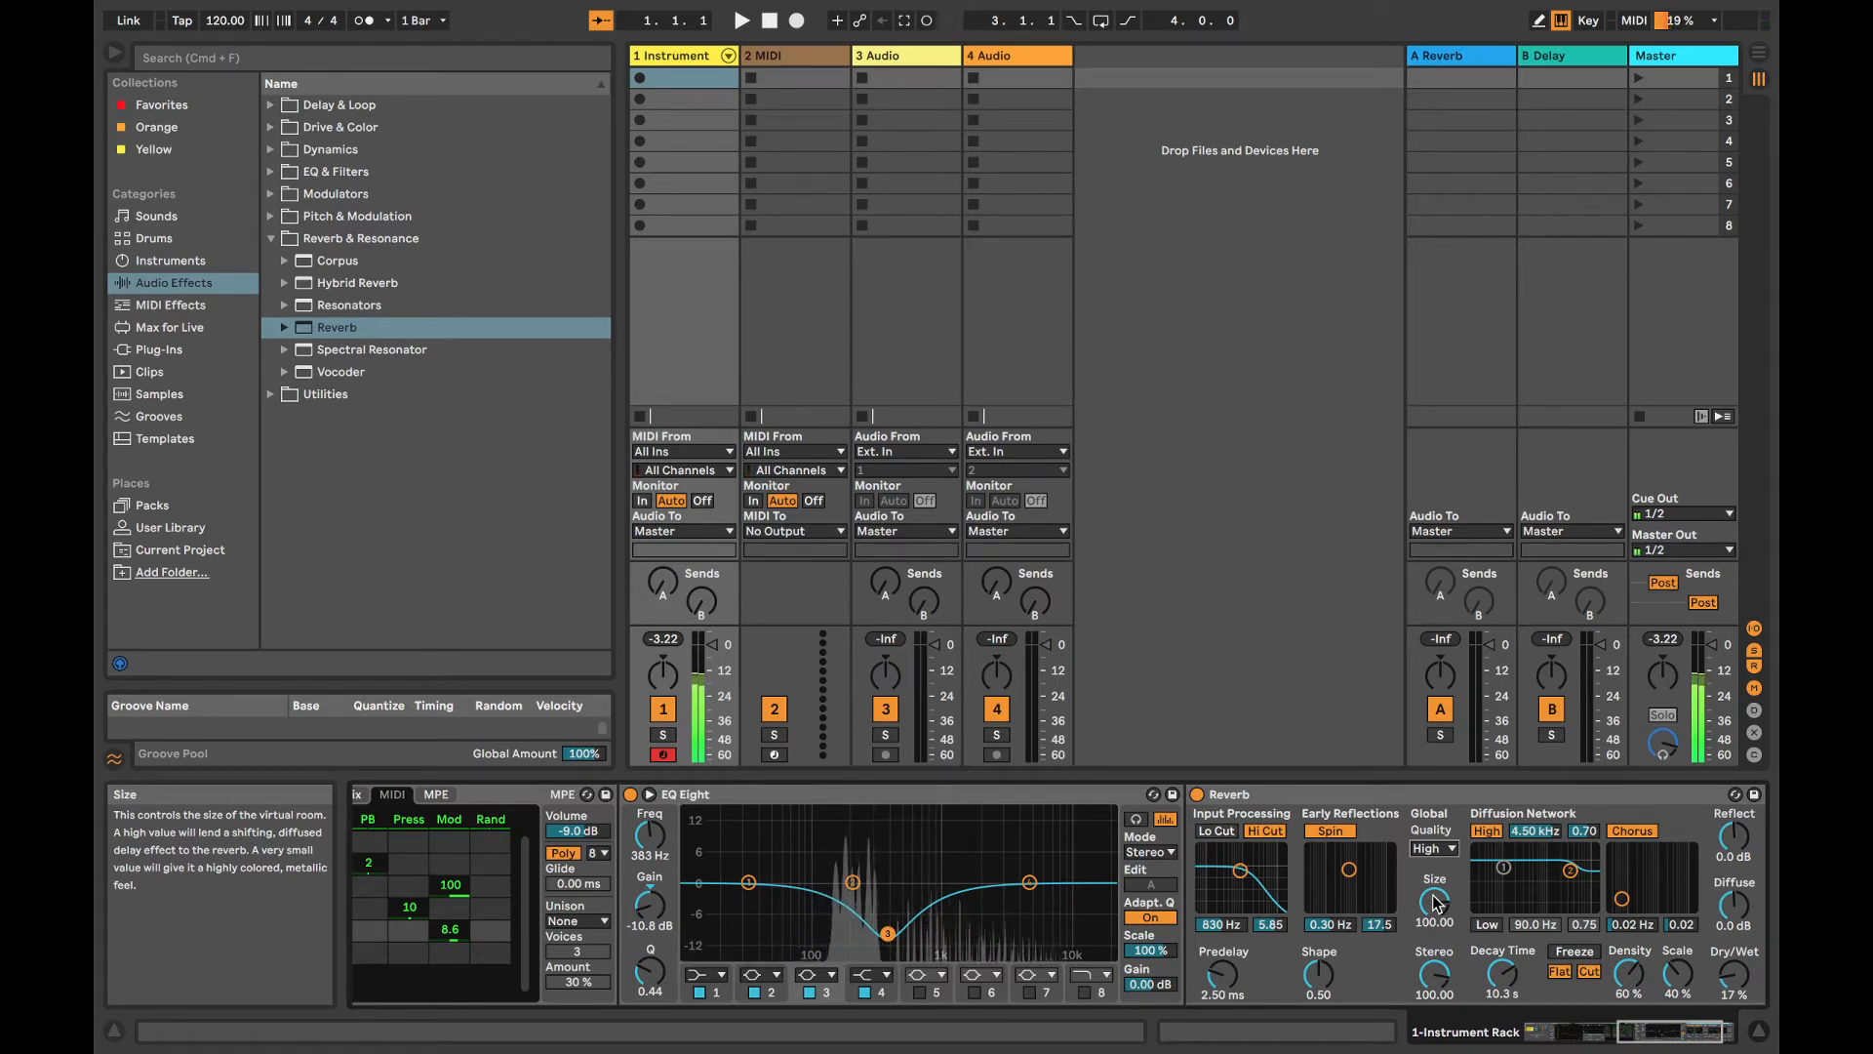
Step: Lower the Operator chain's volume in the Instrument Rack to -16.2 dB
scroll(1061, 847, left, 10)
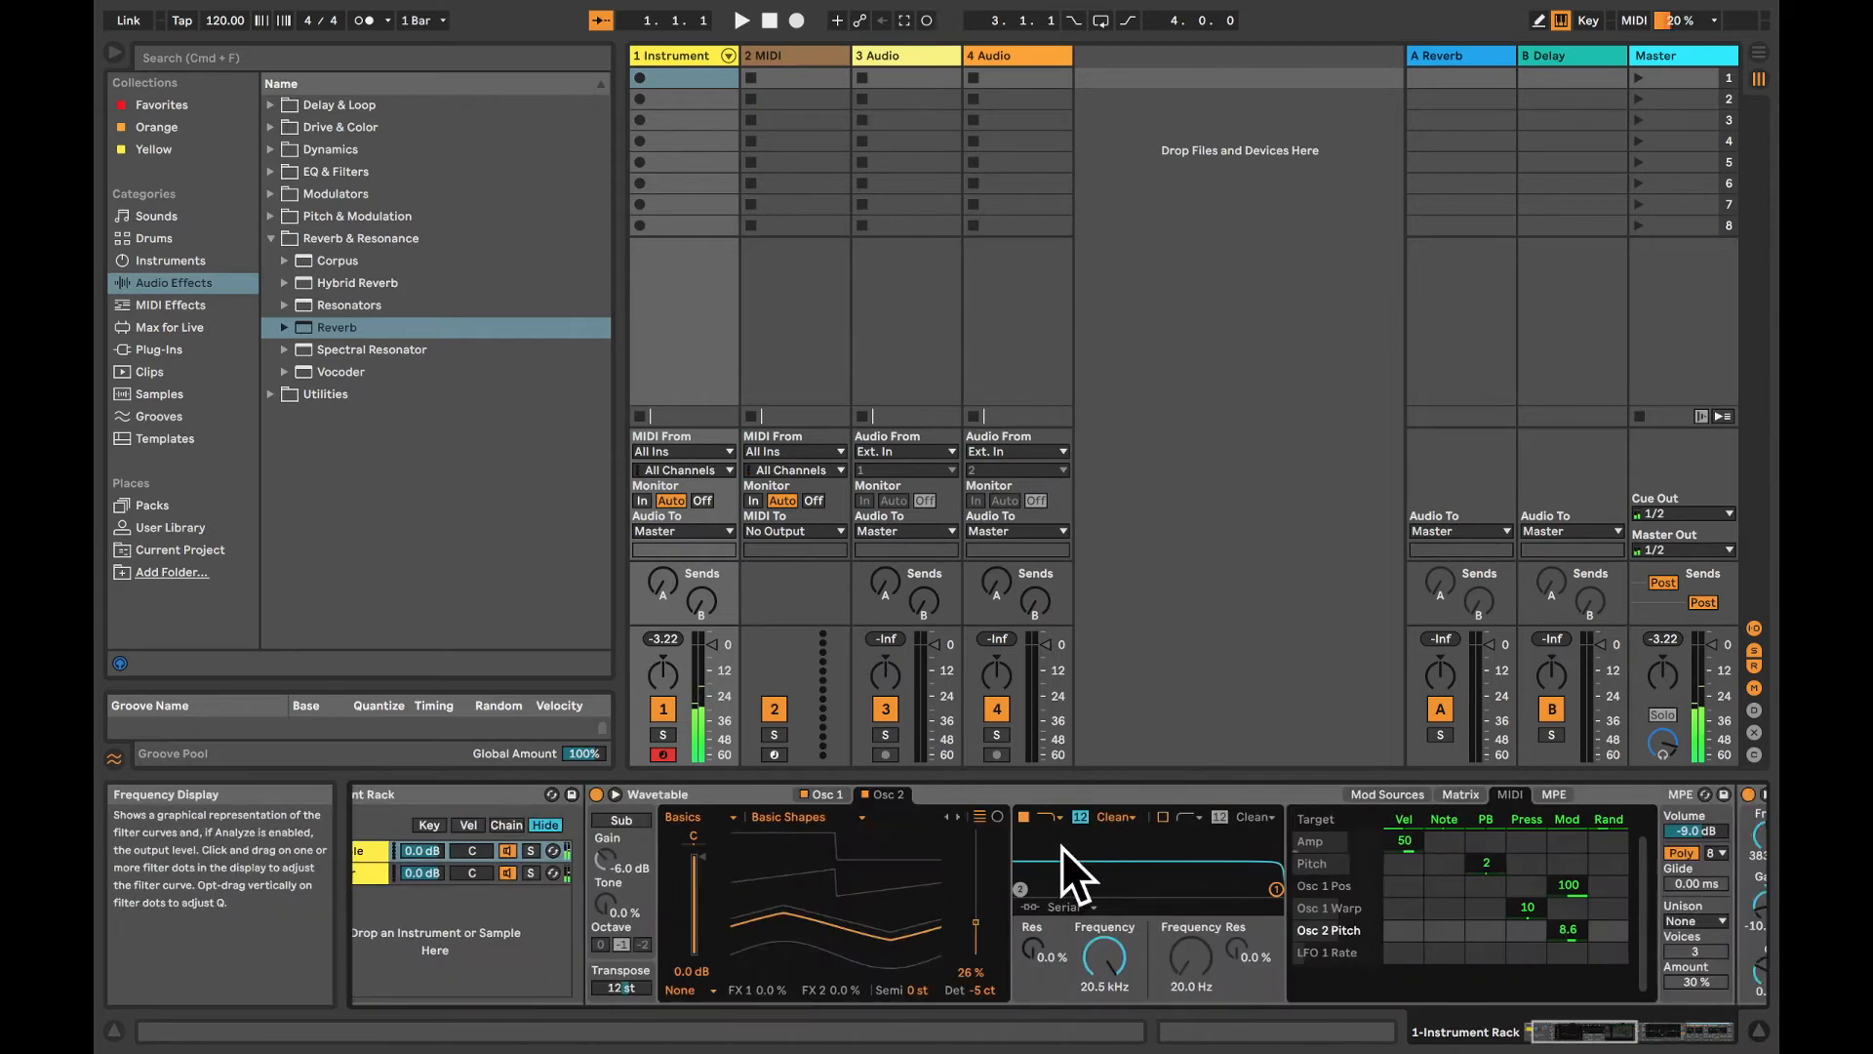
scroll(1061, 847, left, 2)
drag(510, 873, 510, 892)
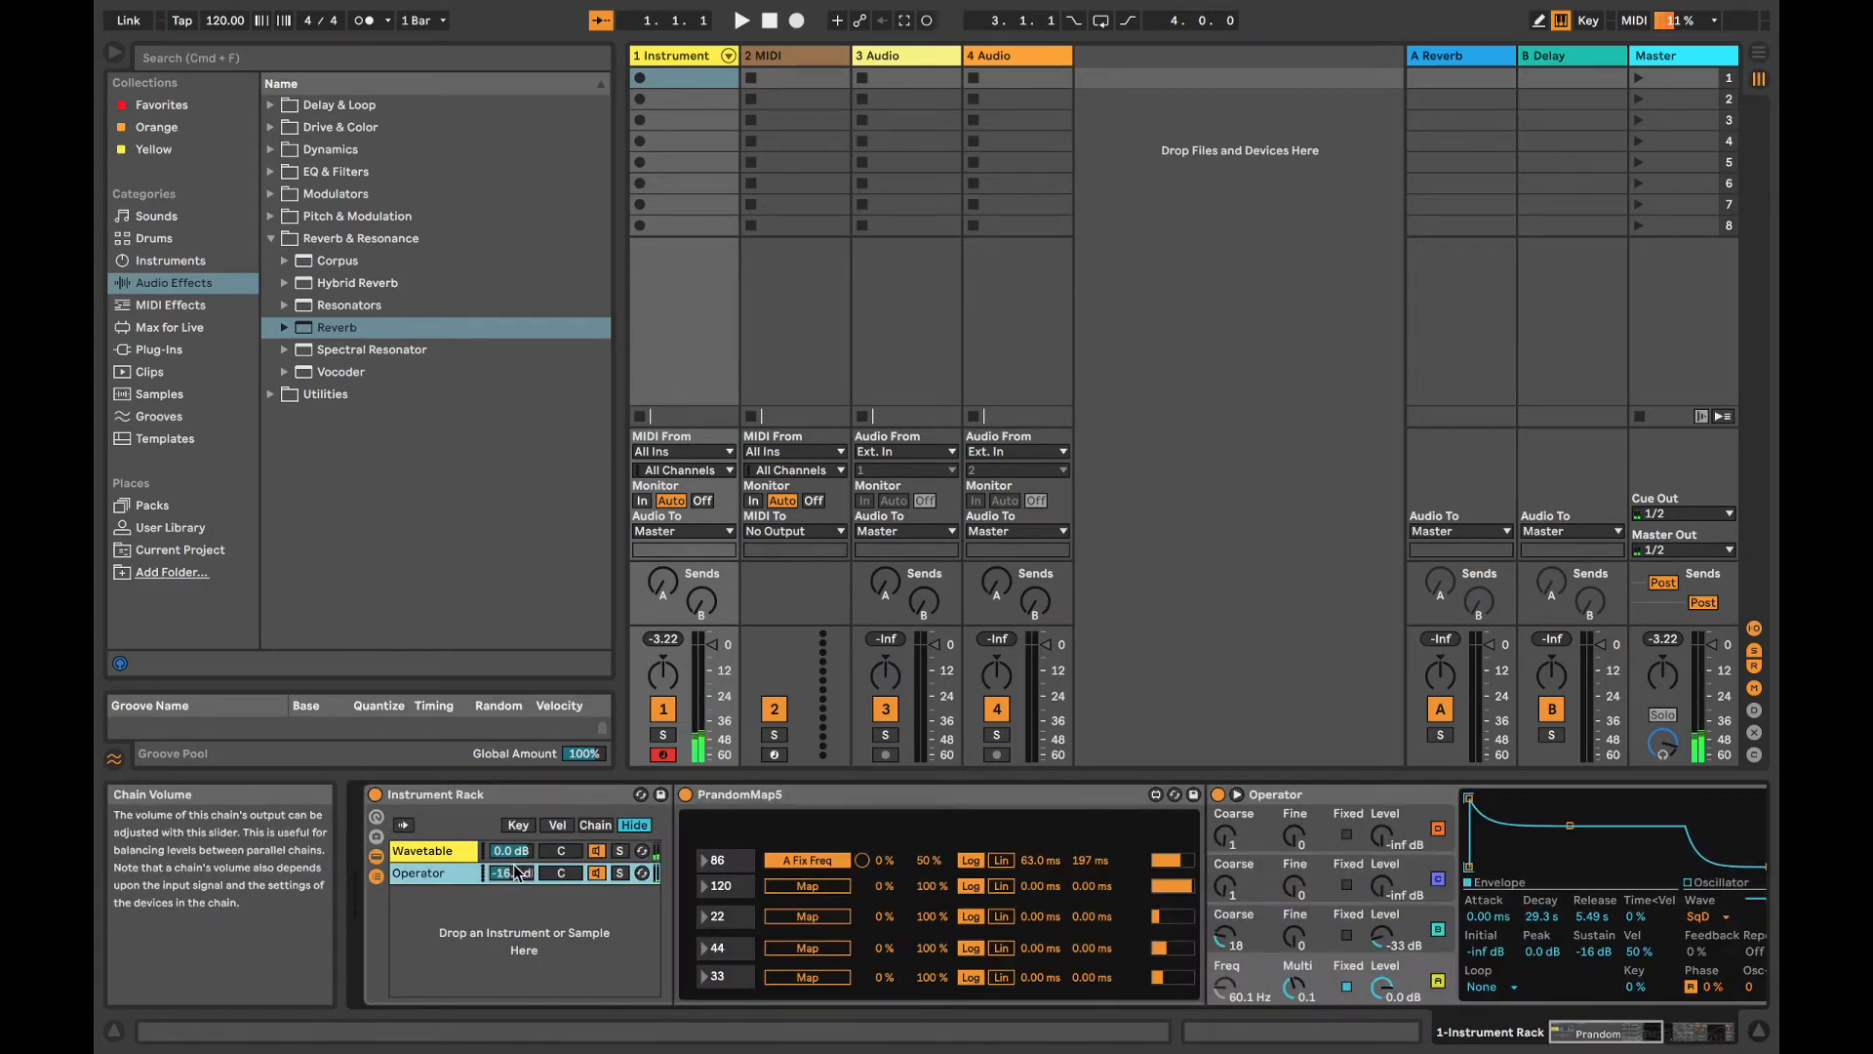
click(170, 264)
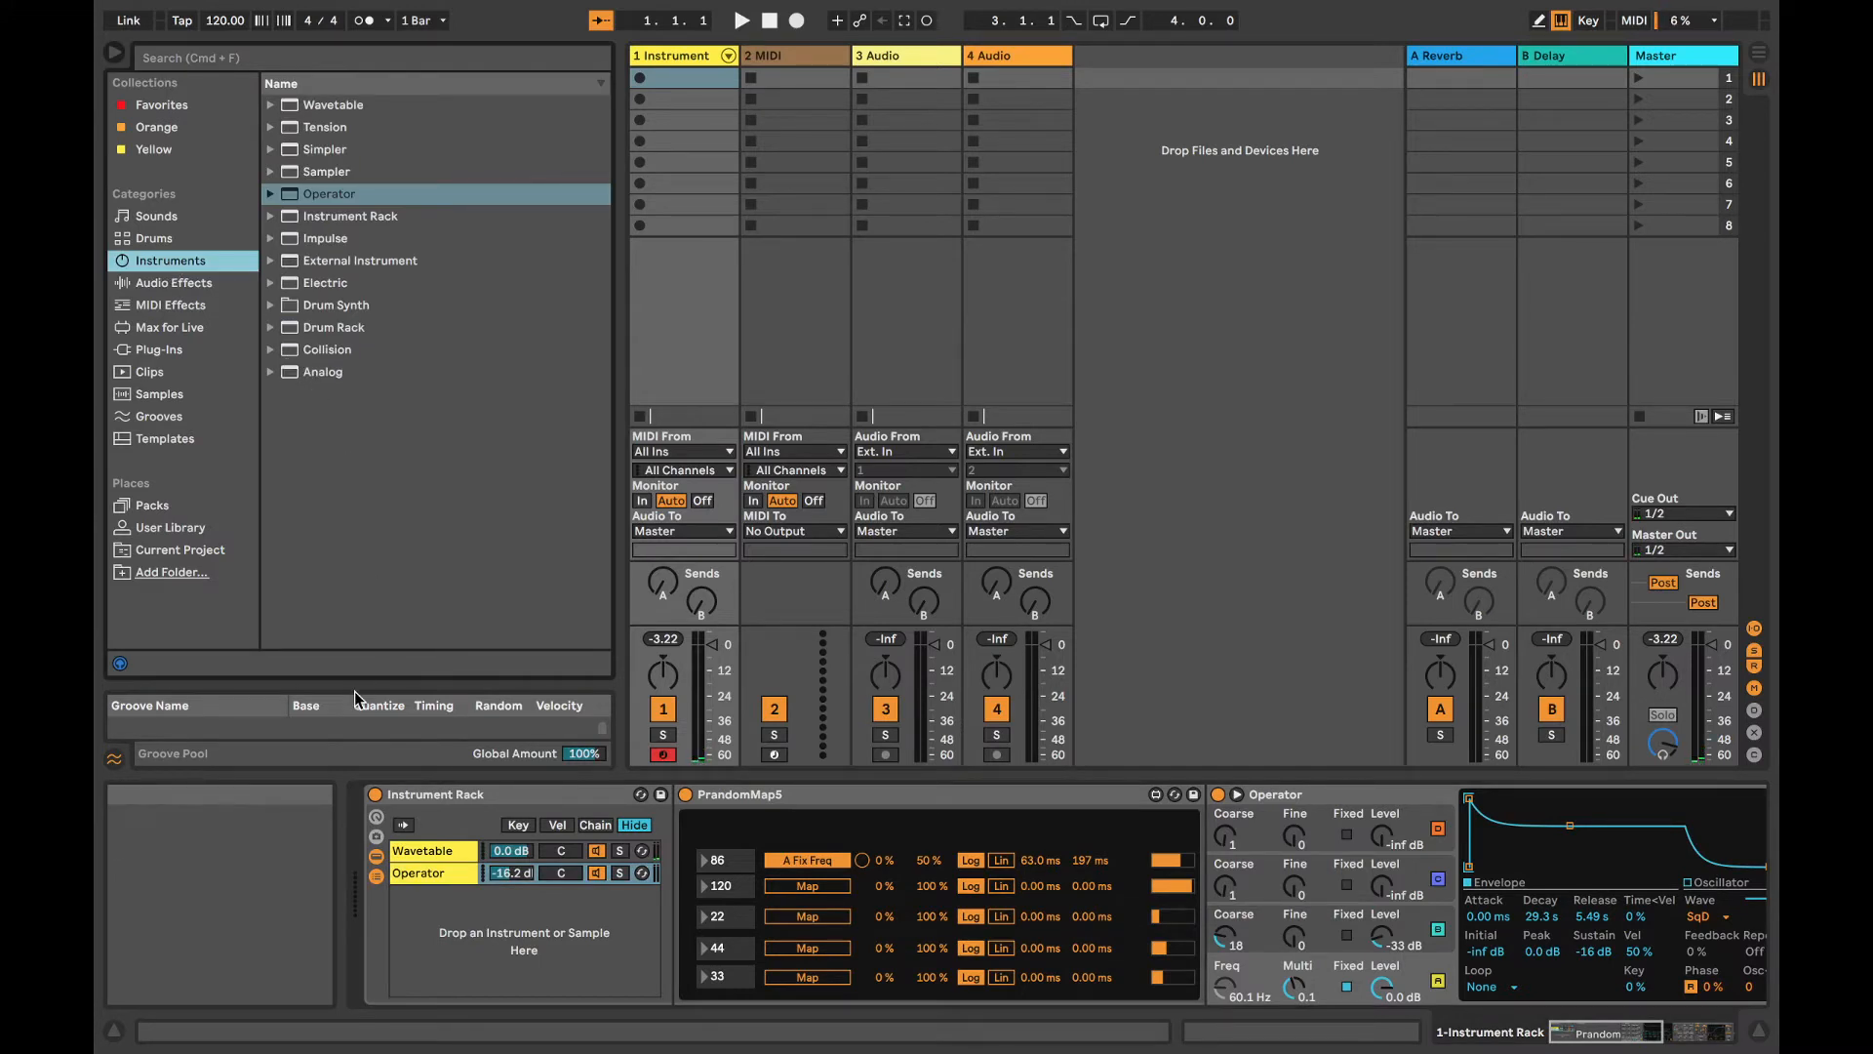
click(176, 284)
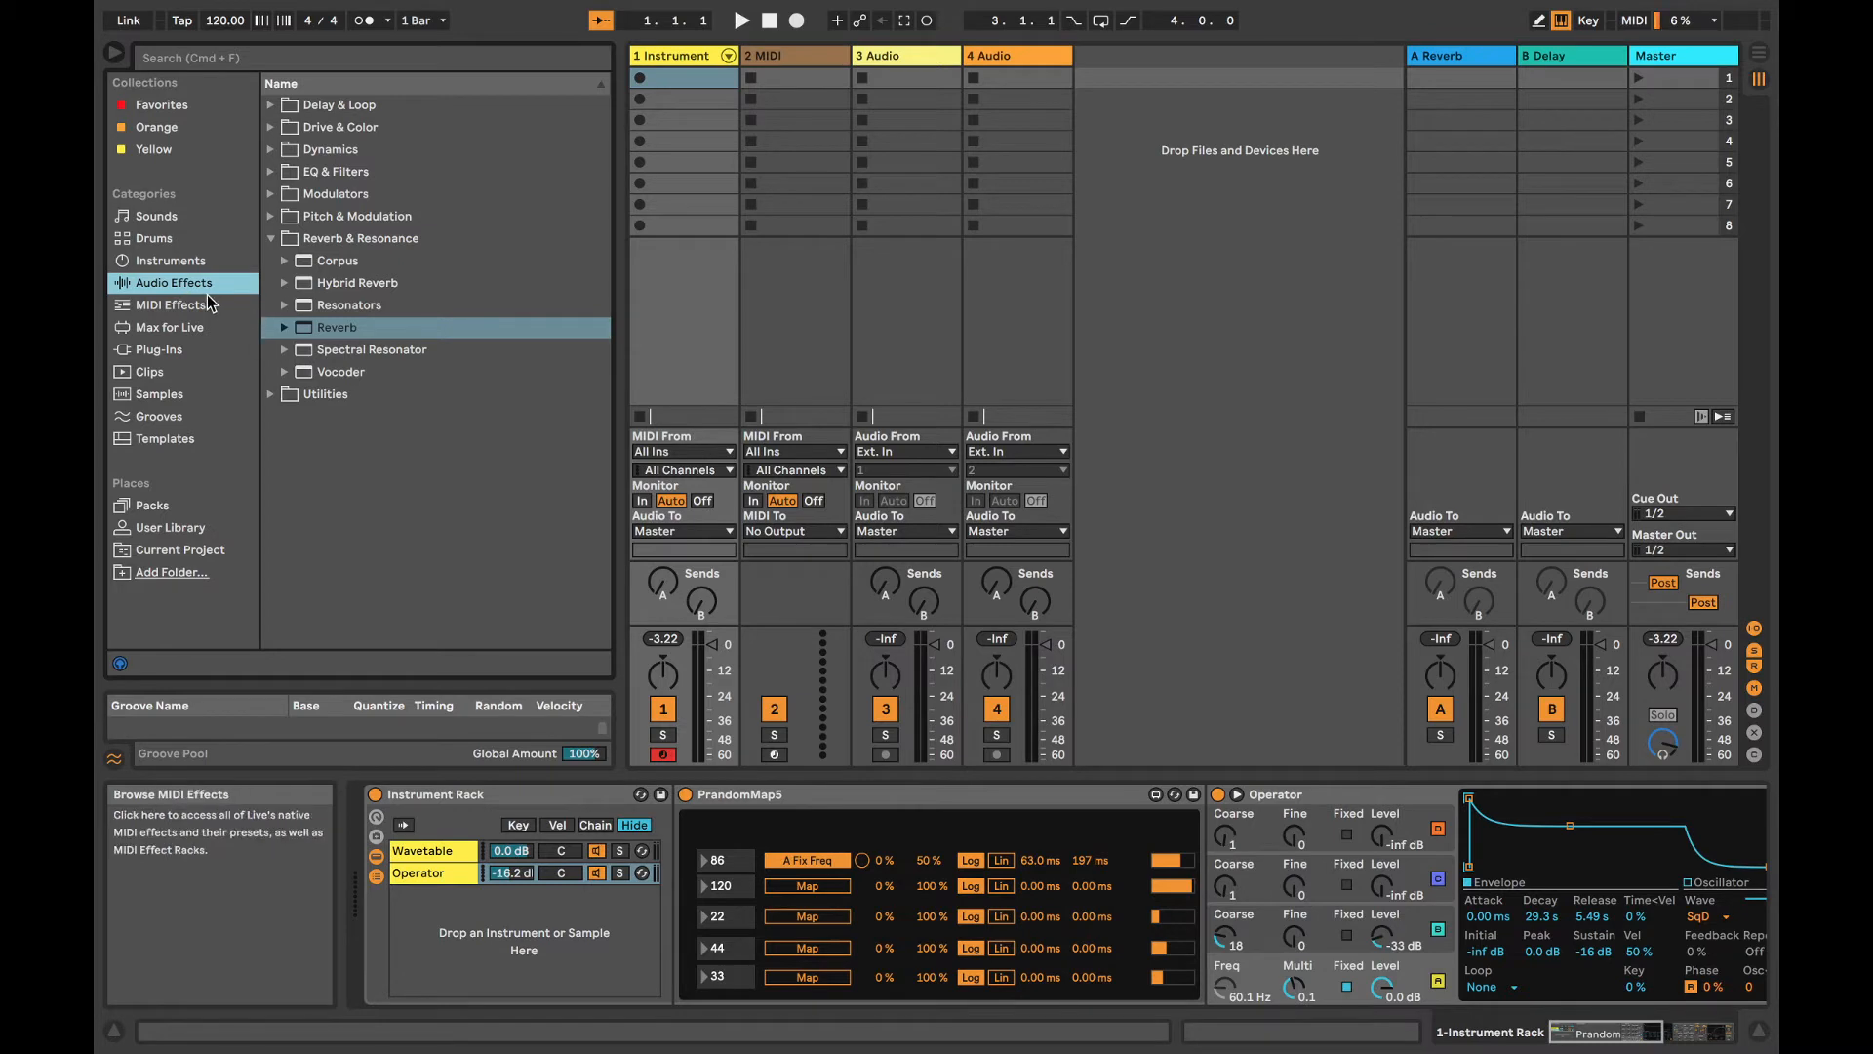
click(192, 350)
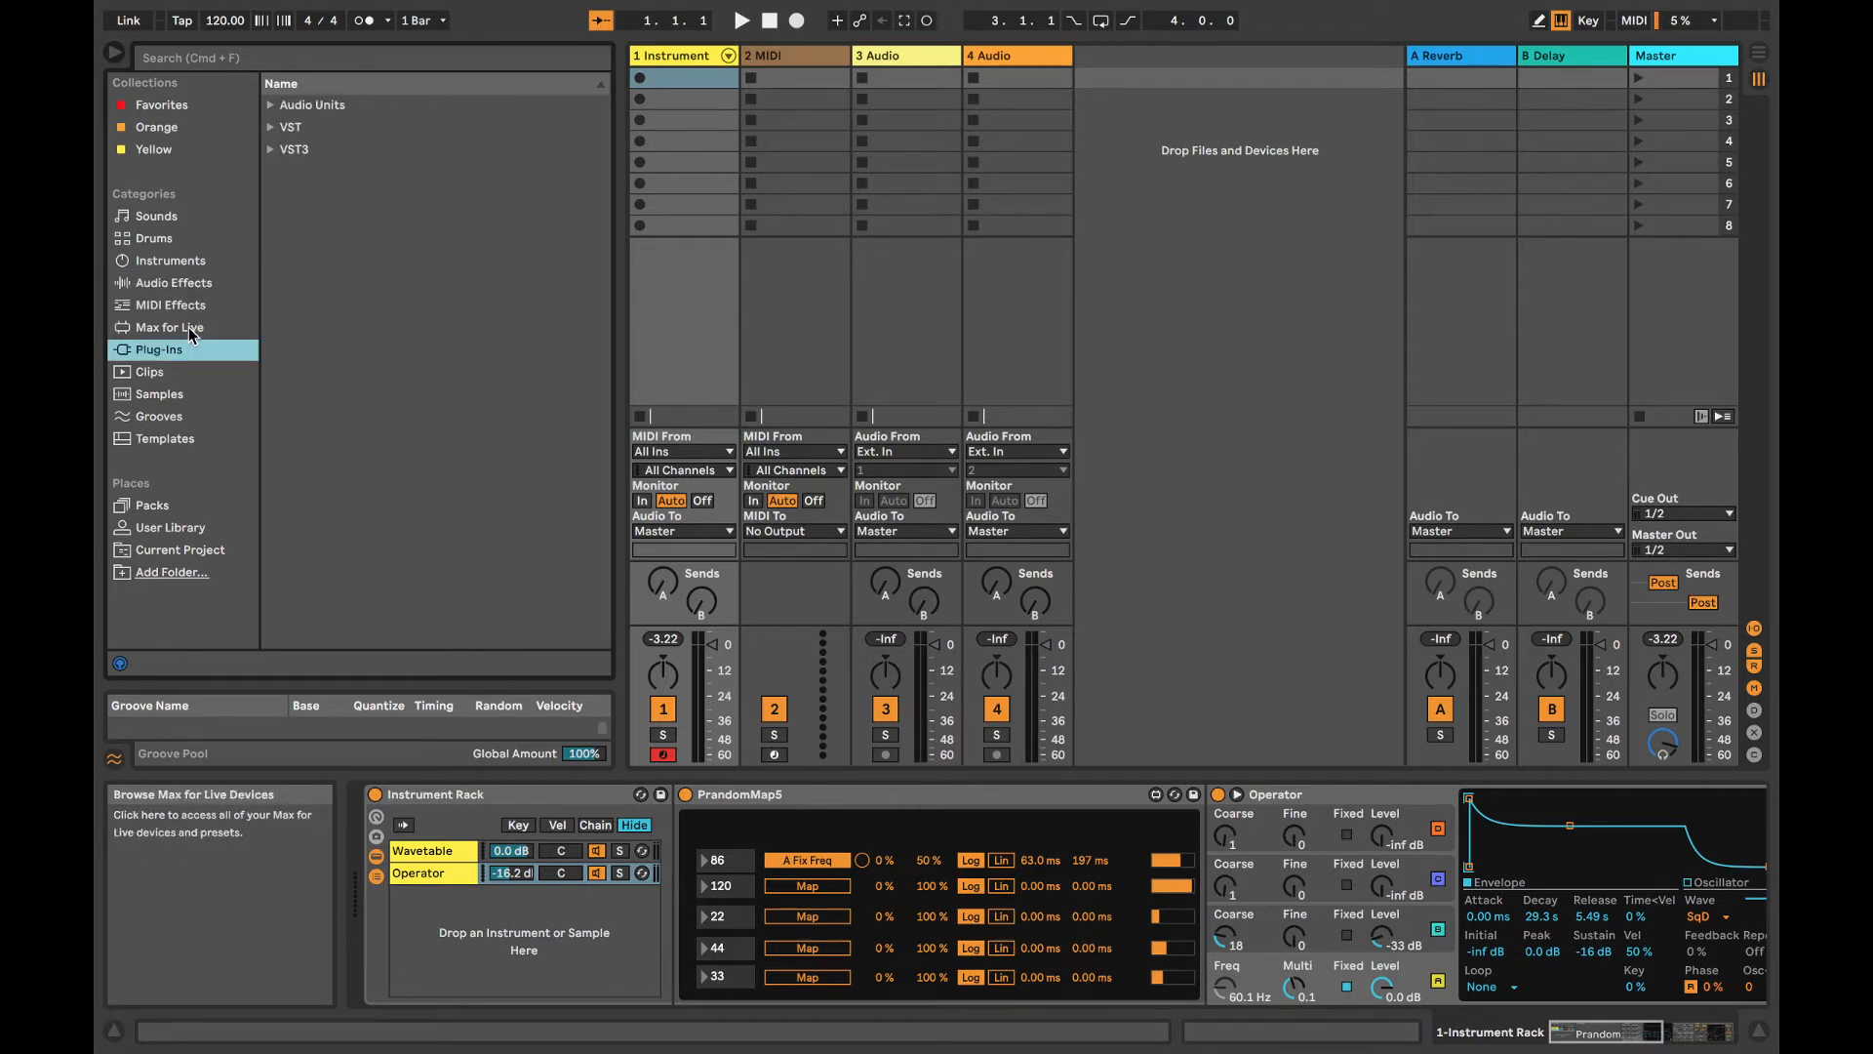
scroll(1169, 988, right, 10)
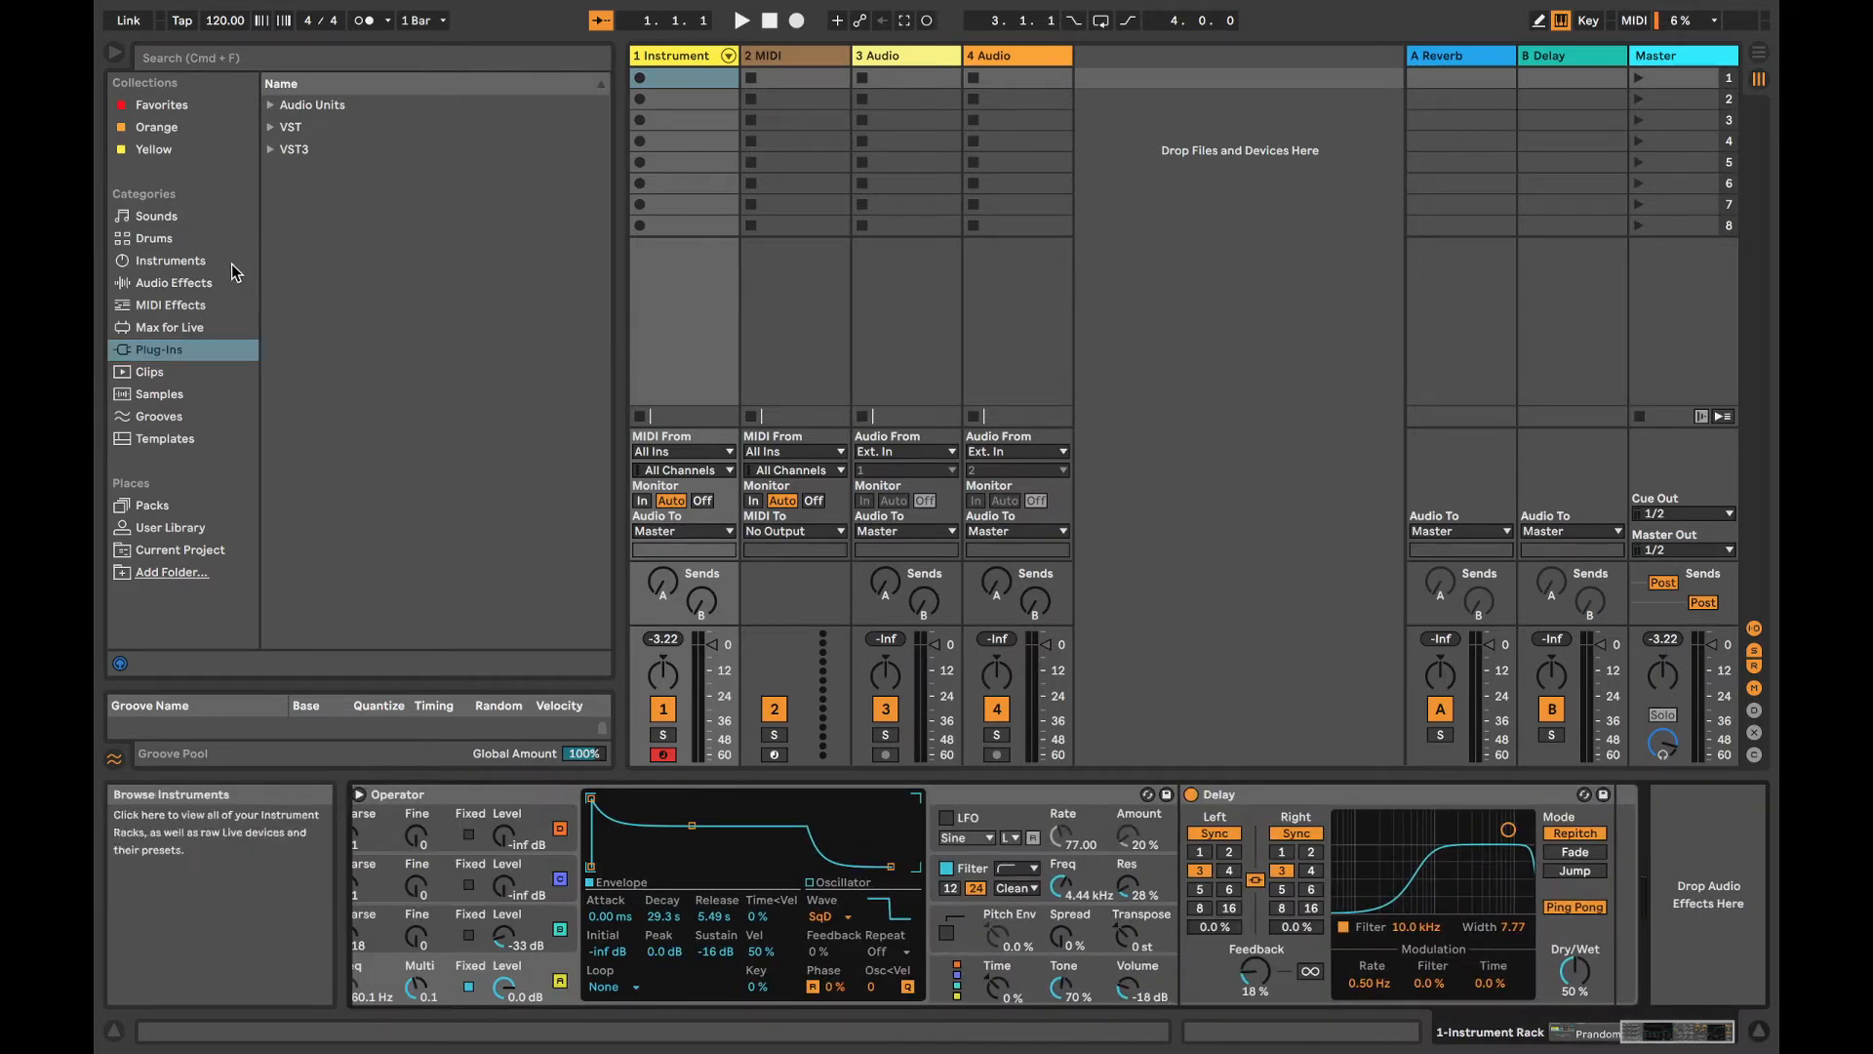
Step: Insert the Echo audio effect after Delay in the Operator chain and set its feedback to 0%
click(200, 285)
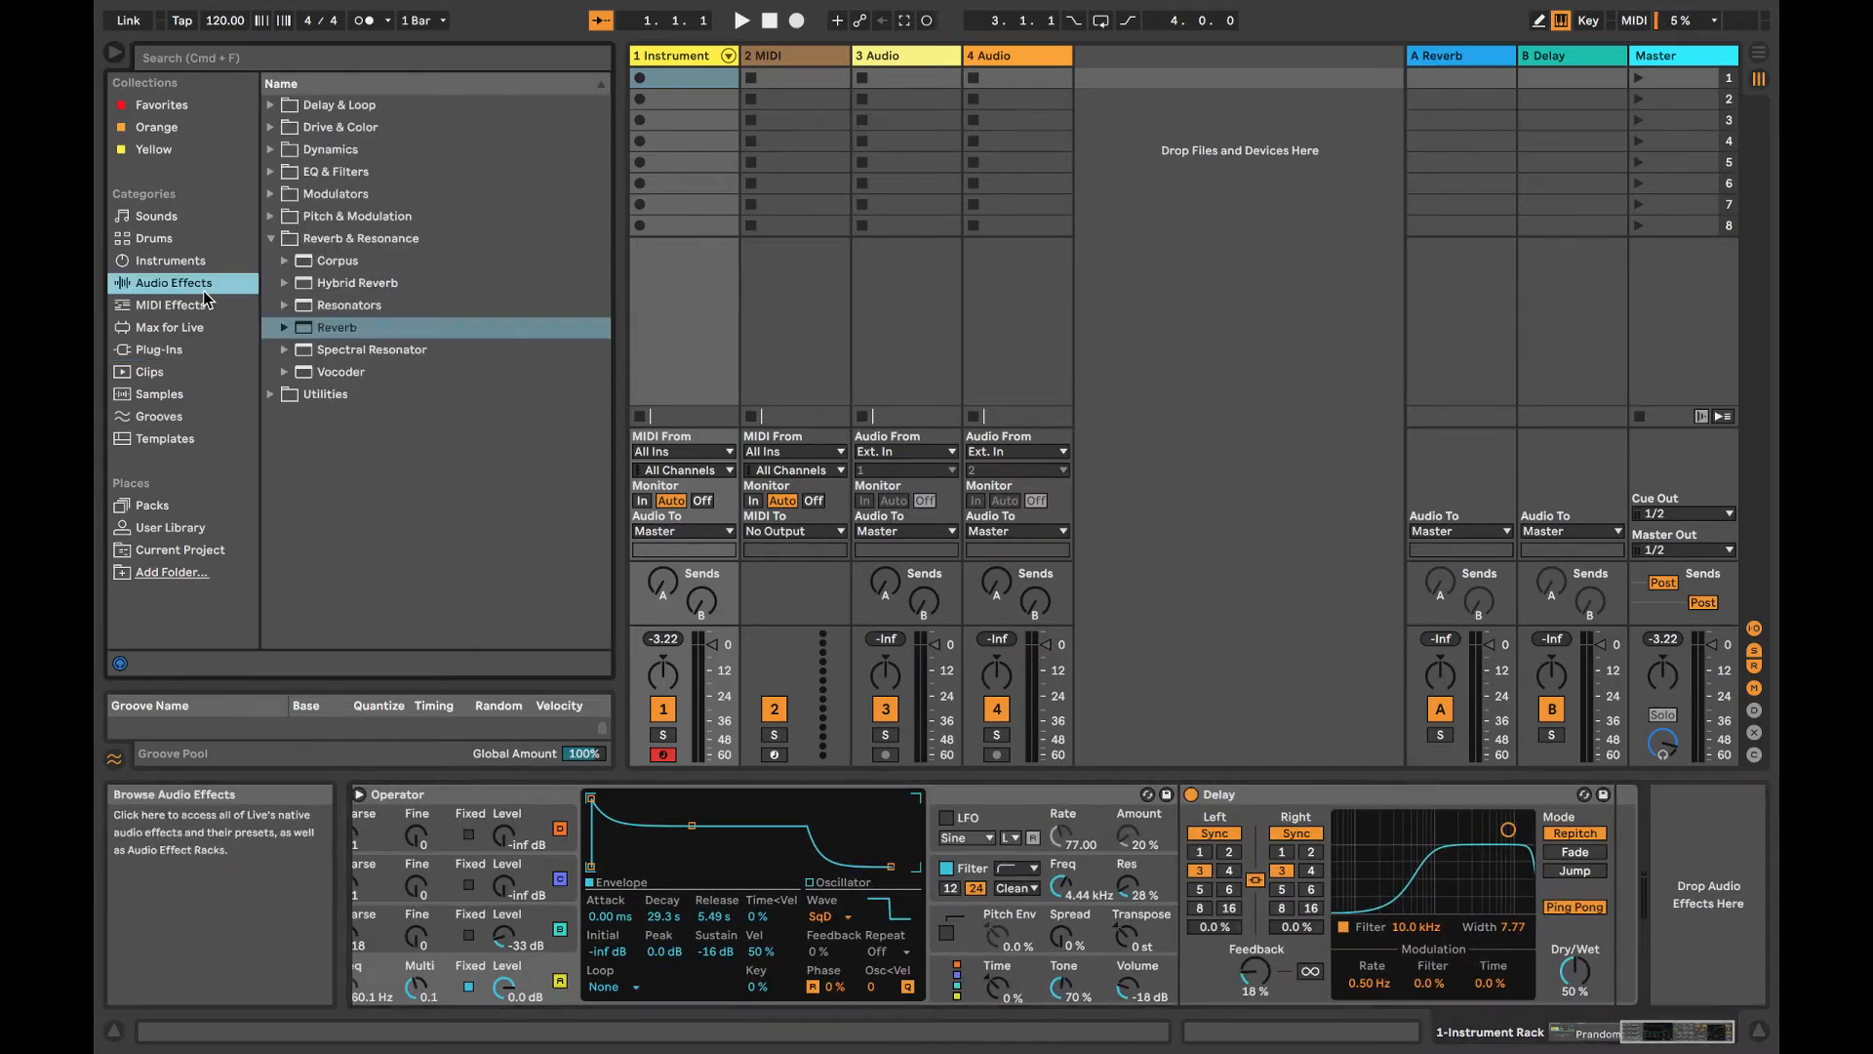
click(270, 108)
click(303, 174)
drag(303, 174, 1600, 830)
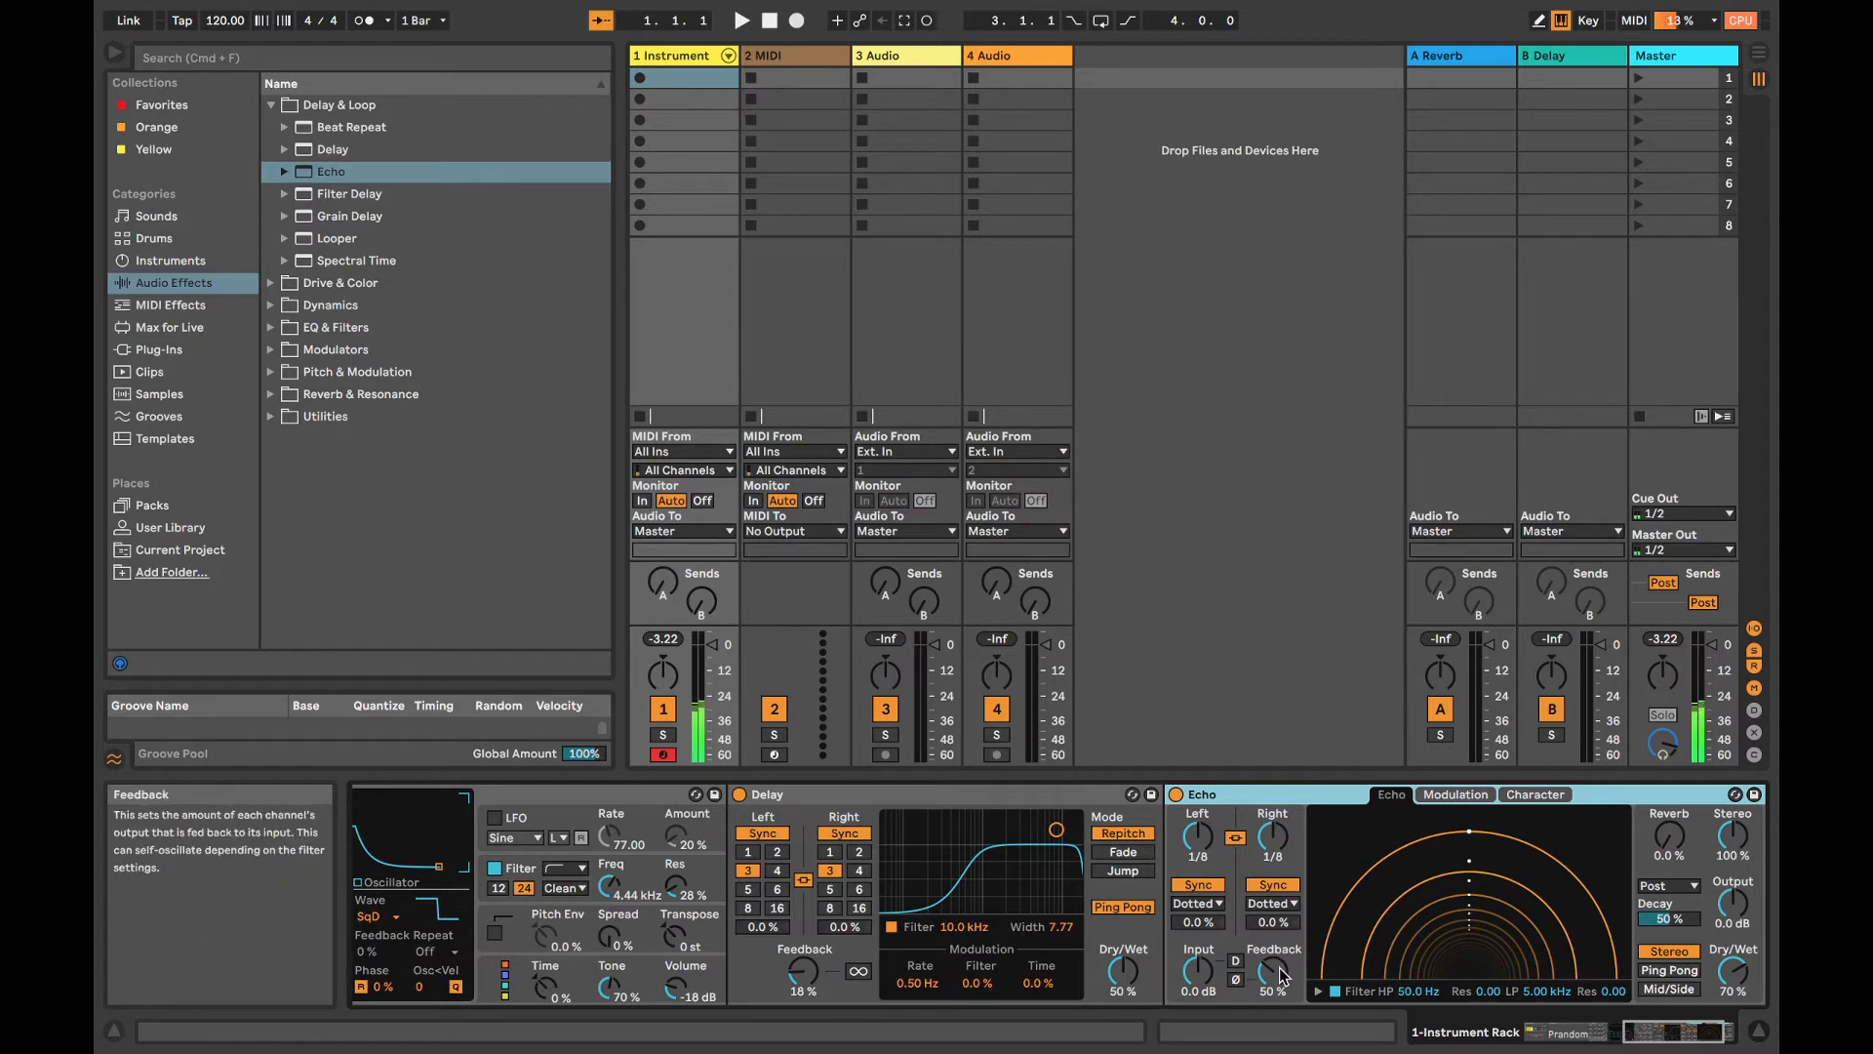
drag(1278, 968, 1278, 1034)
Step: In Echo's character settings, enable Noise with an amount of 48% and a morph of 18%
click(1533, 794)
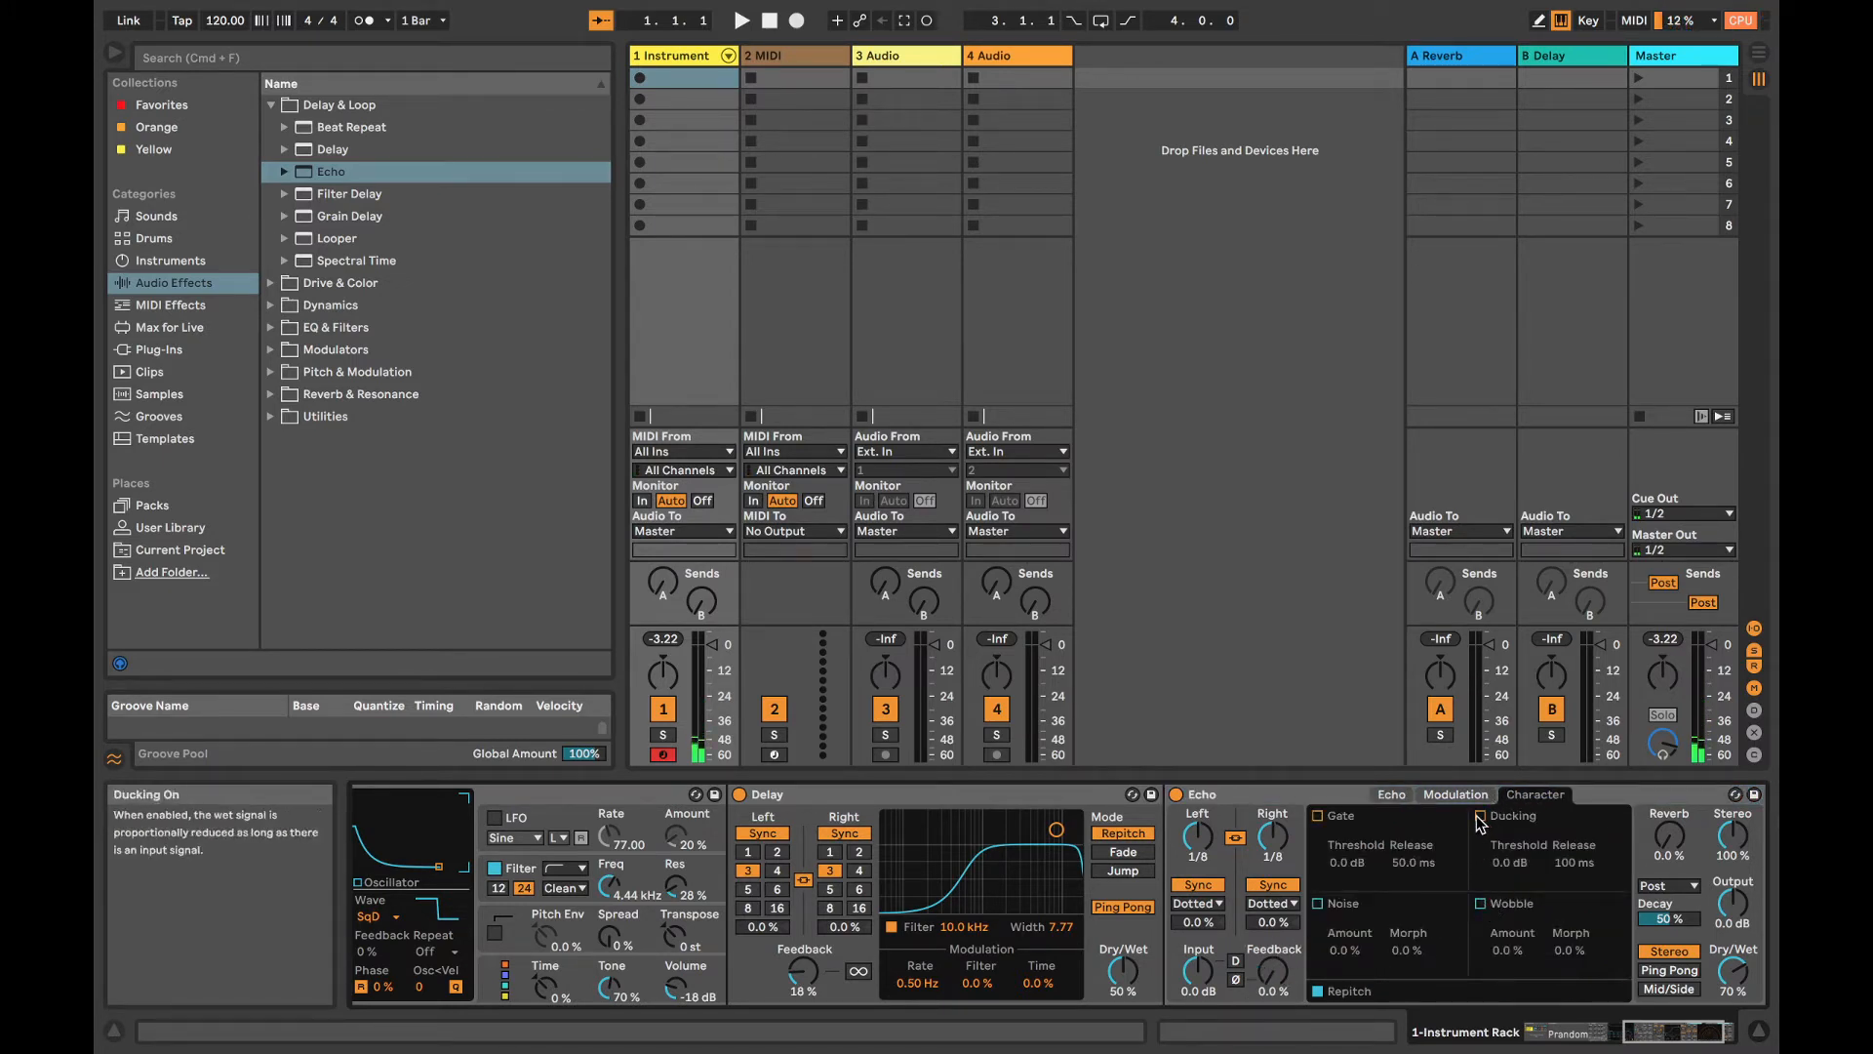
click(1318, 905)
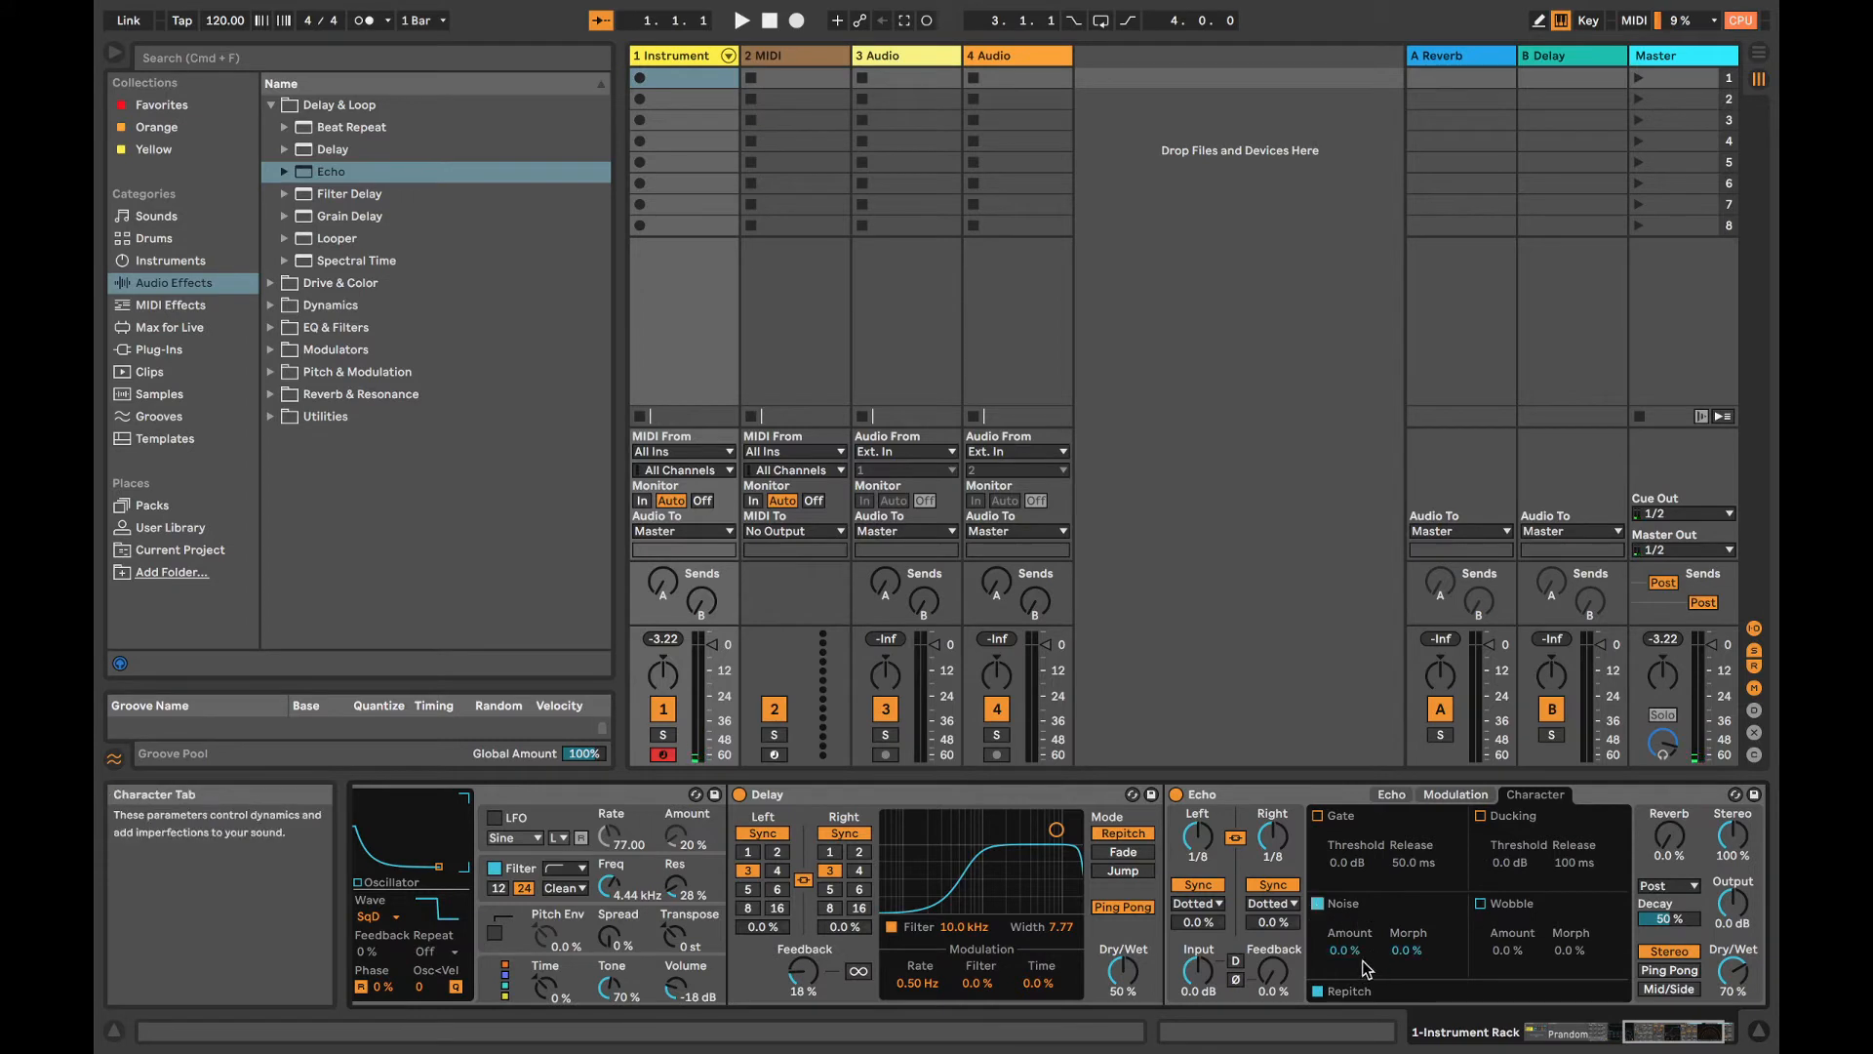
drag(1351, 951, 1350, 972)
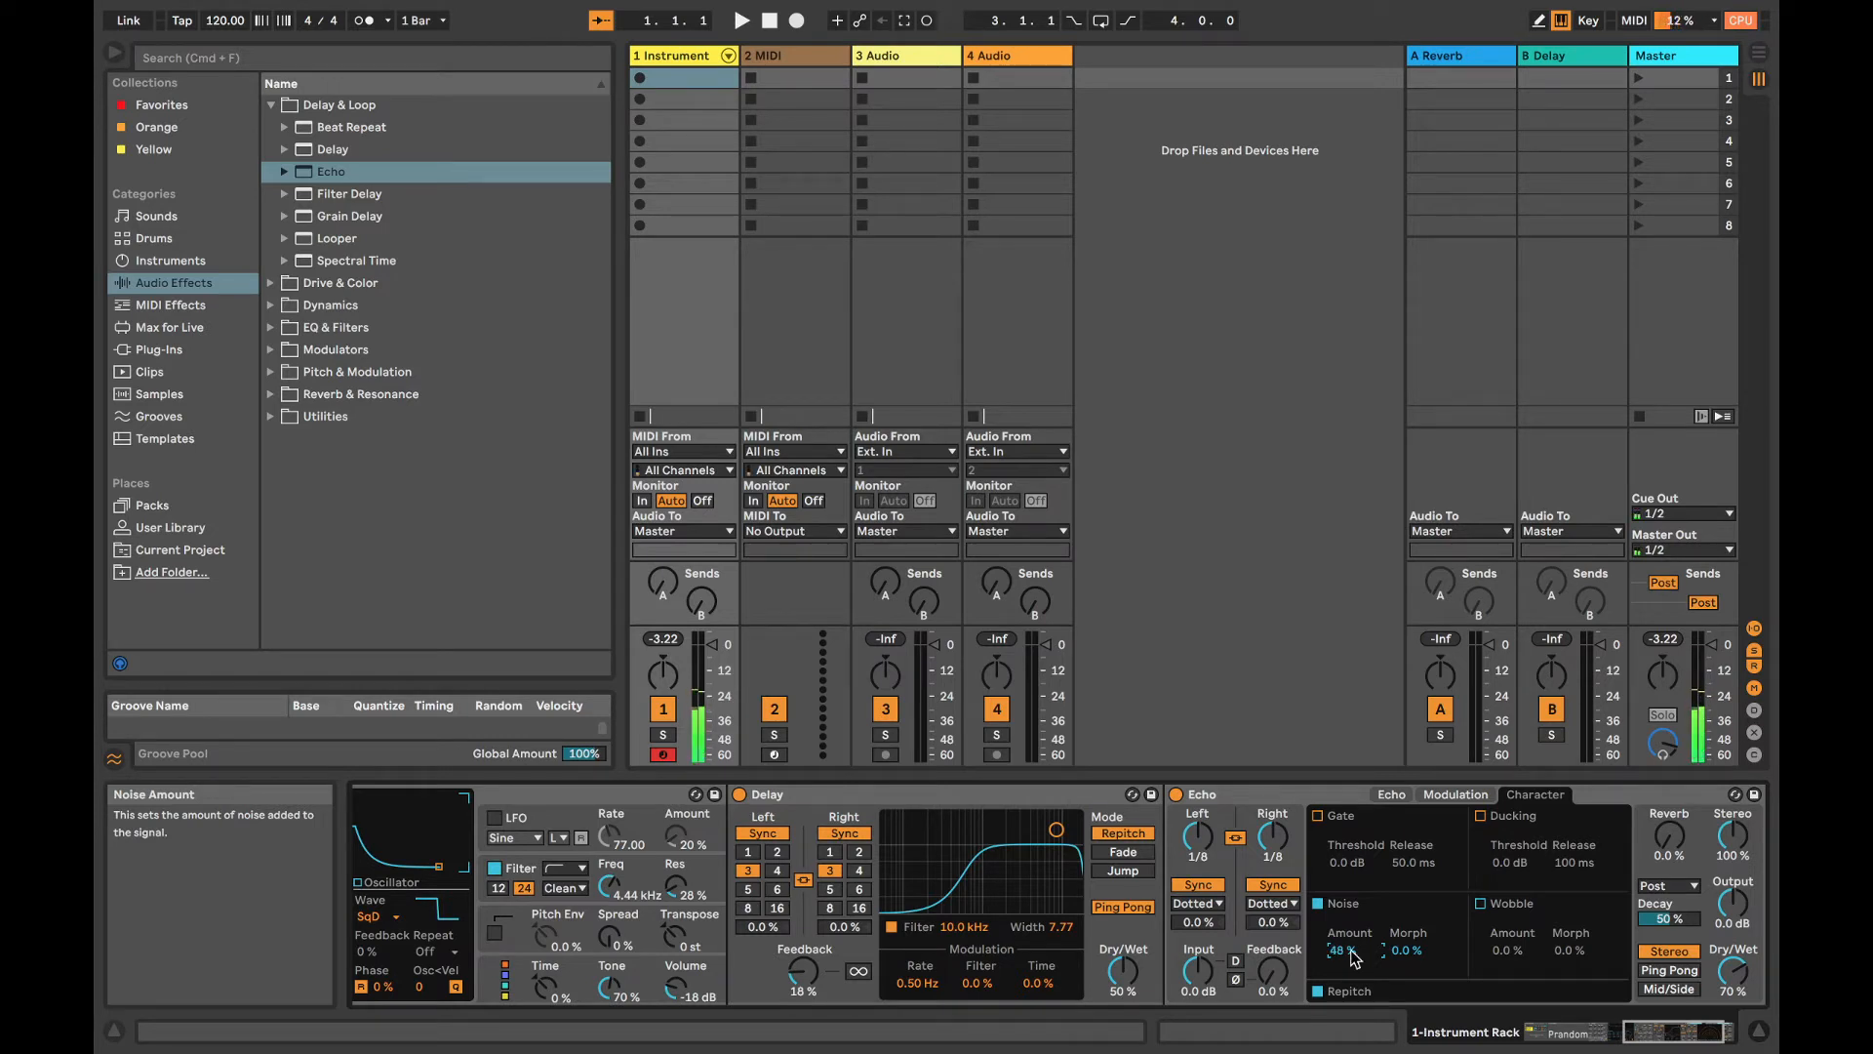
drag(1406, 950, 1405, 945)
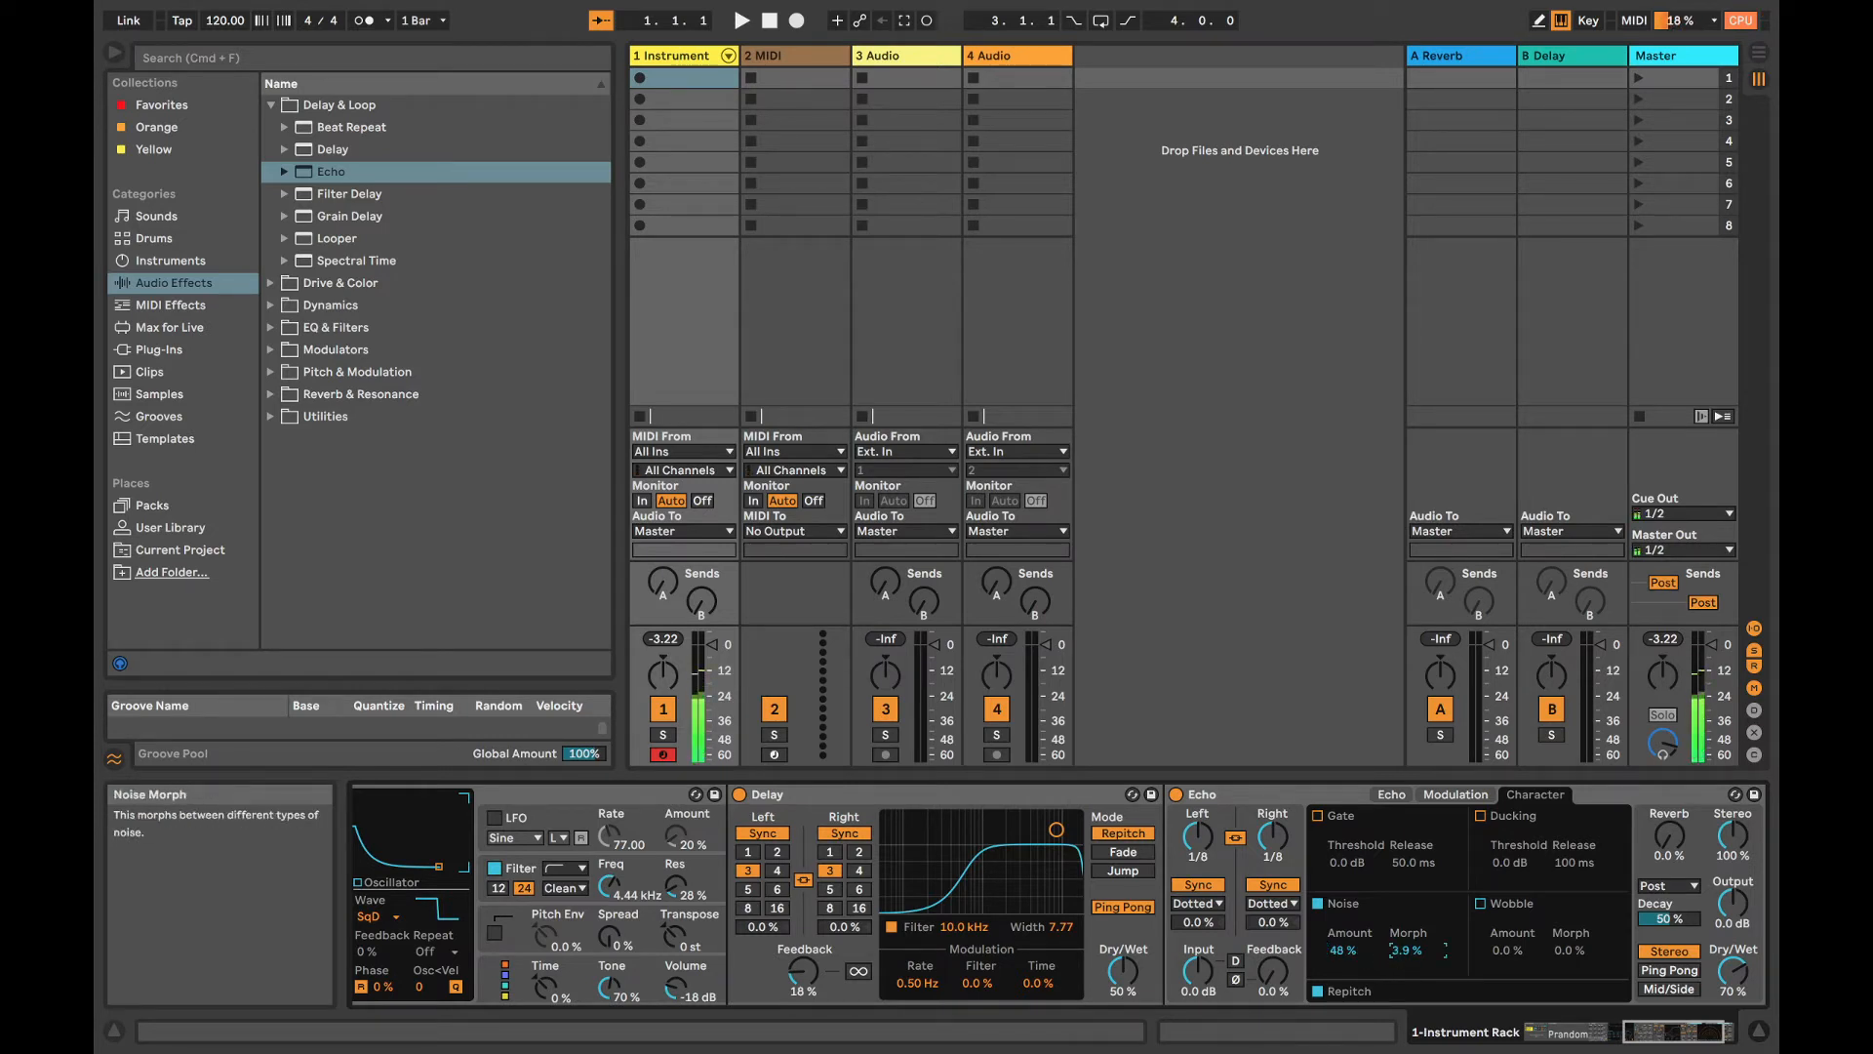
Step: Enable Echo's Ducking with a 192 ms release and its Gate with a -33 dB threshold and 434 ms release
click(1480, 815)
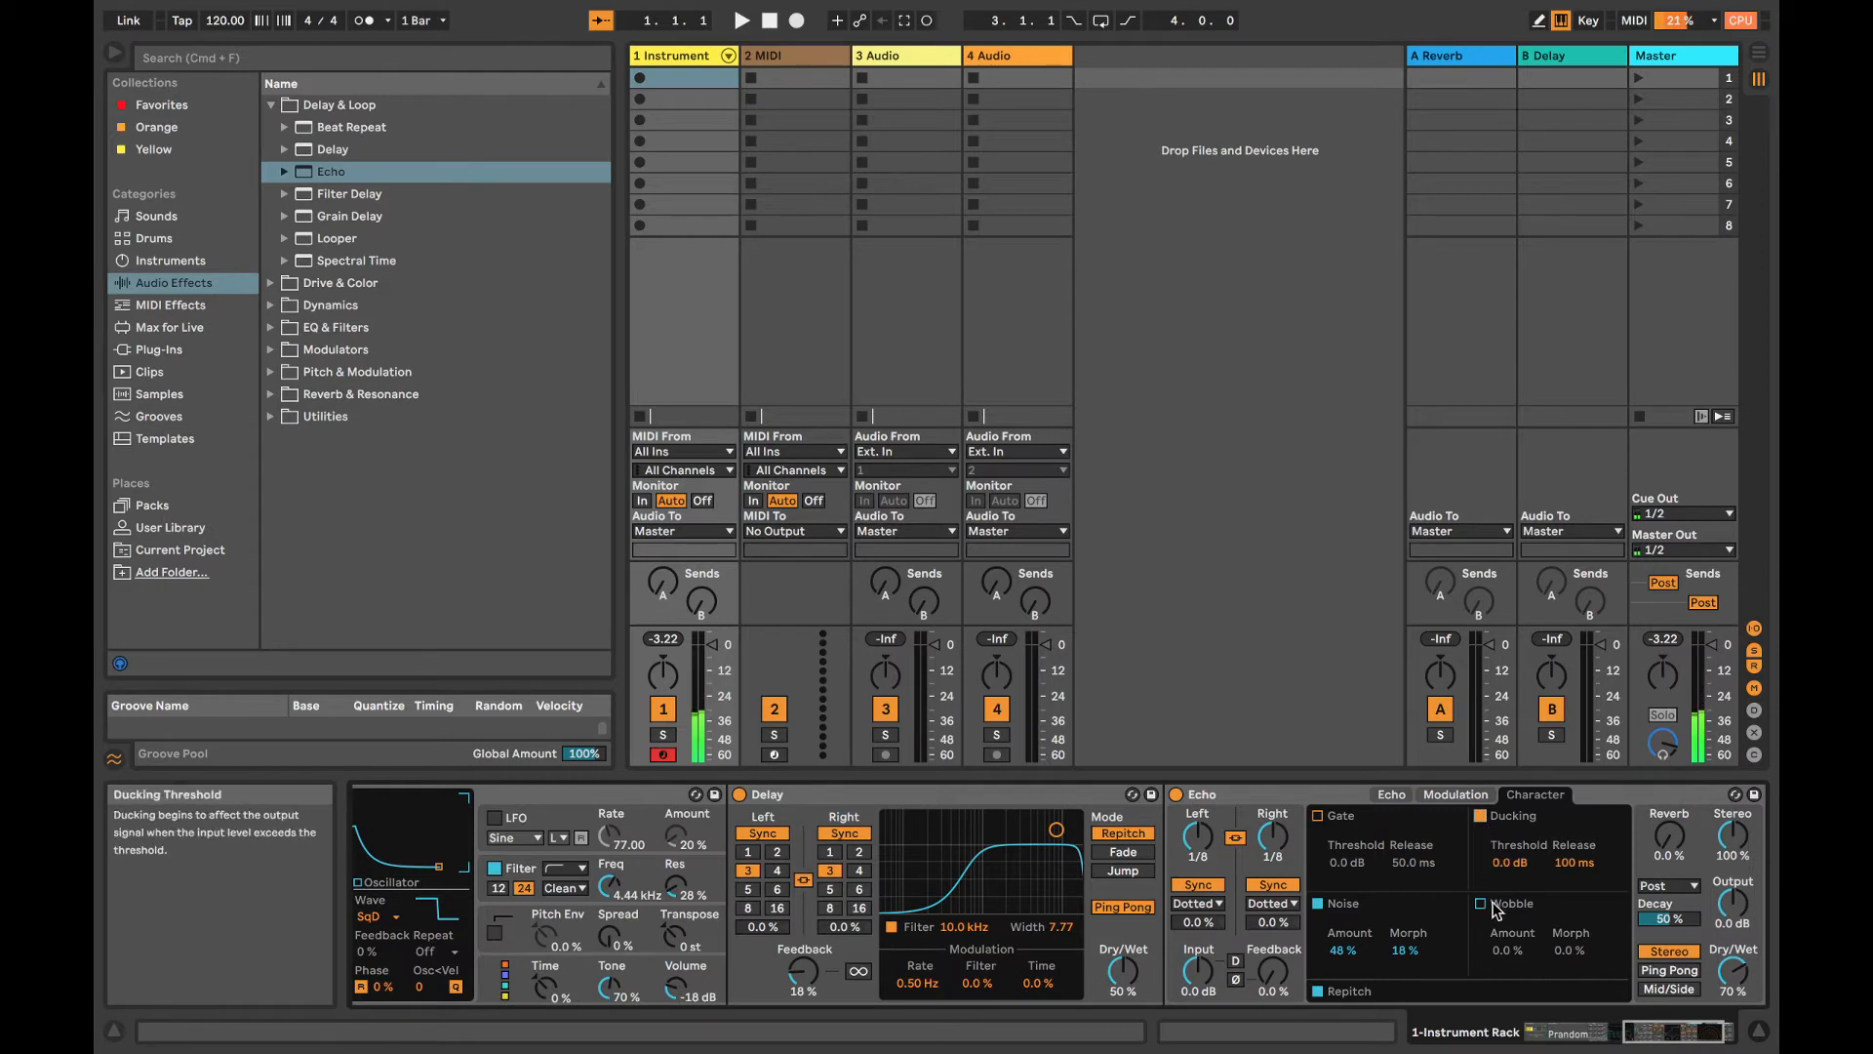
click(1509, 862)
drag(1573, 862, 1572, 838)
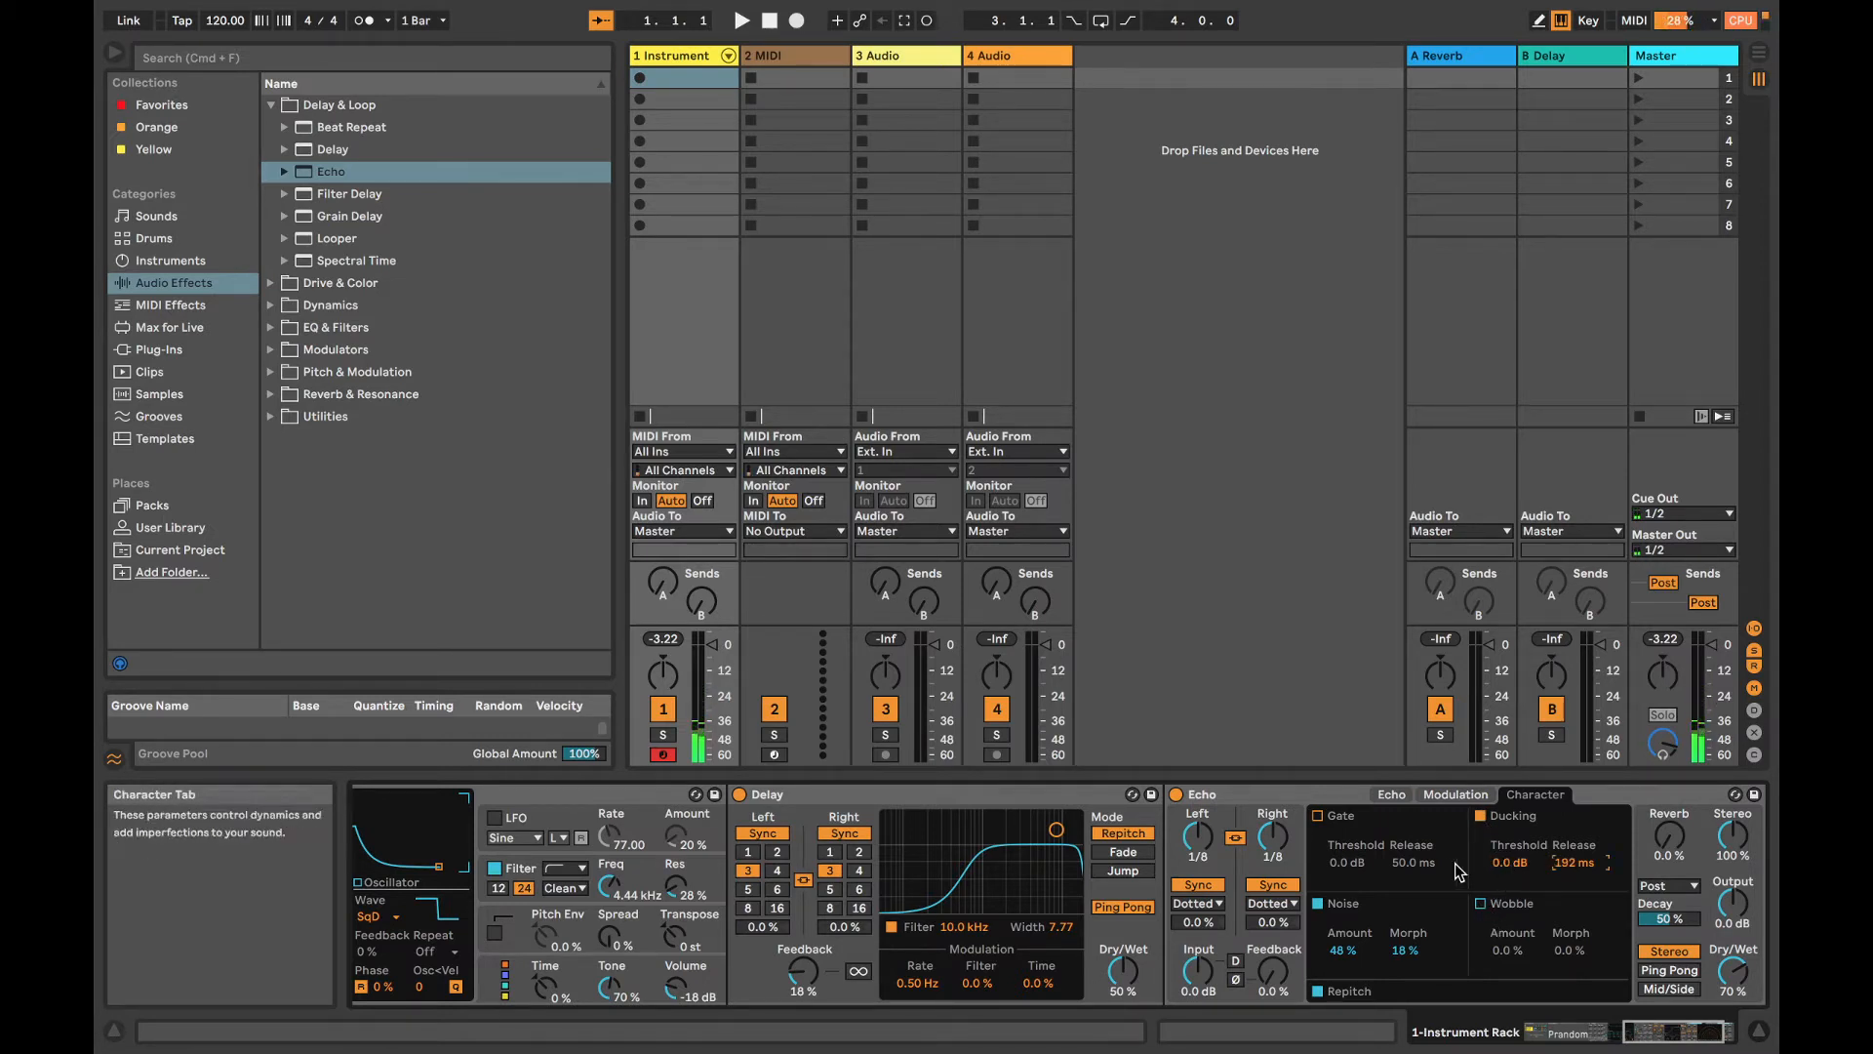
click(1317, 815)
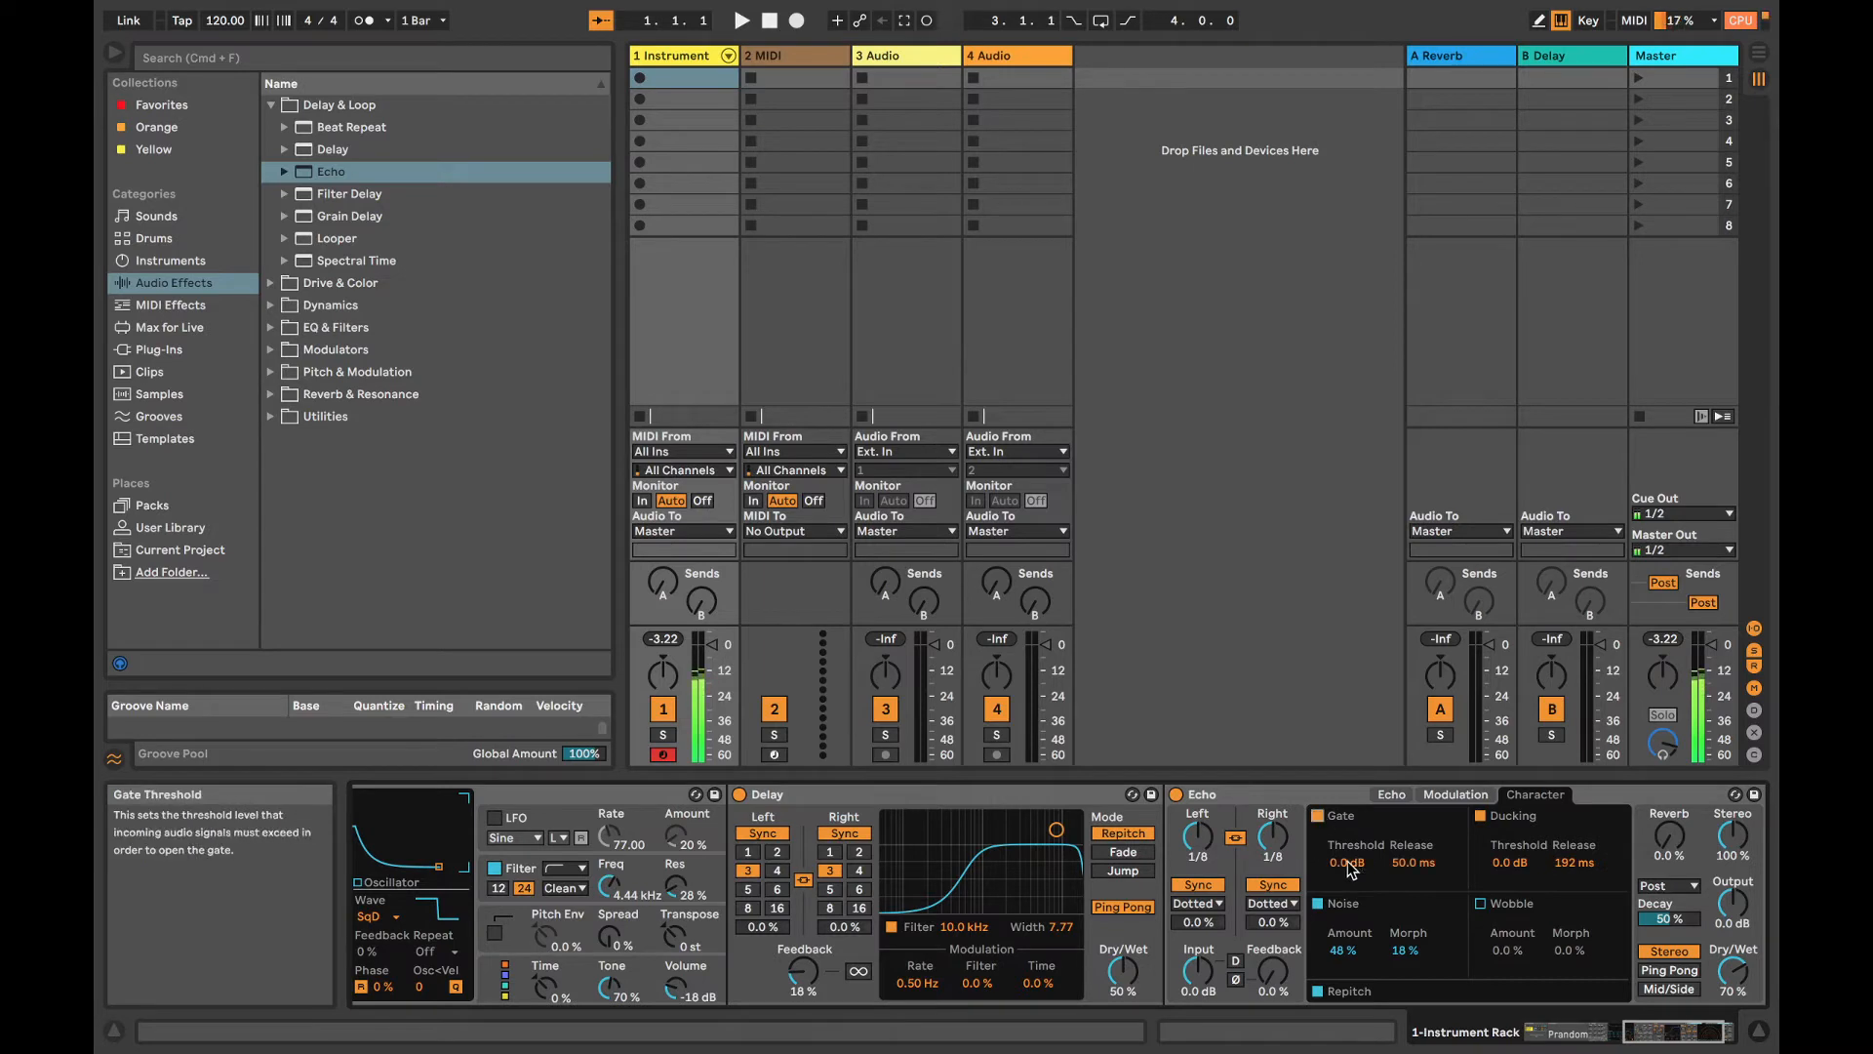
drag(1346, 862, 1409, 871)
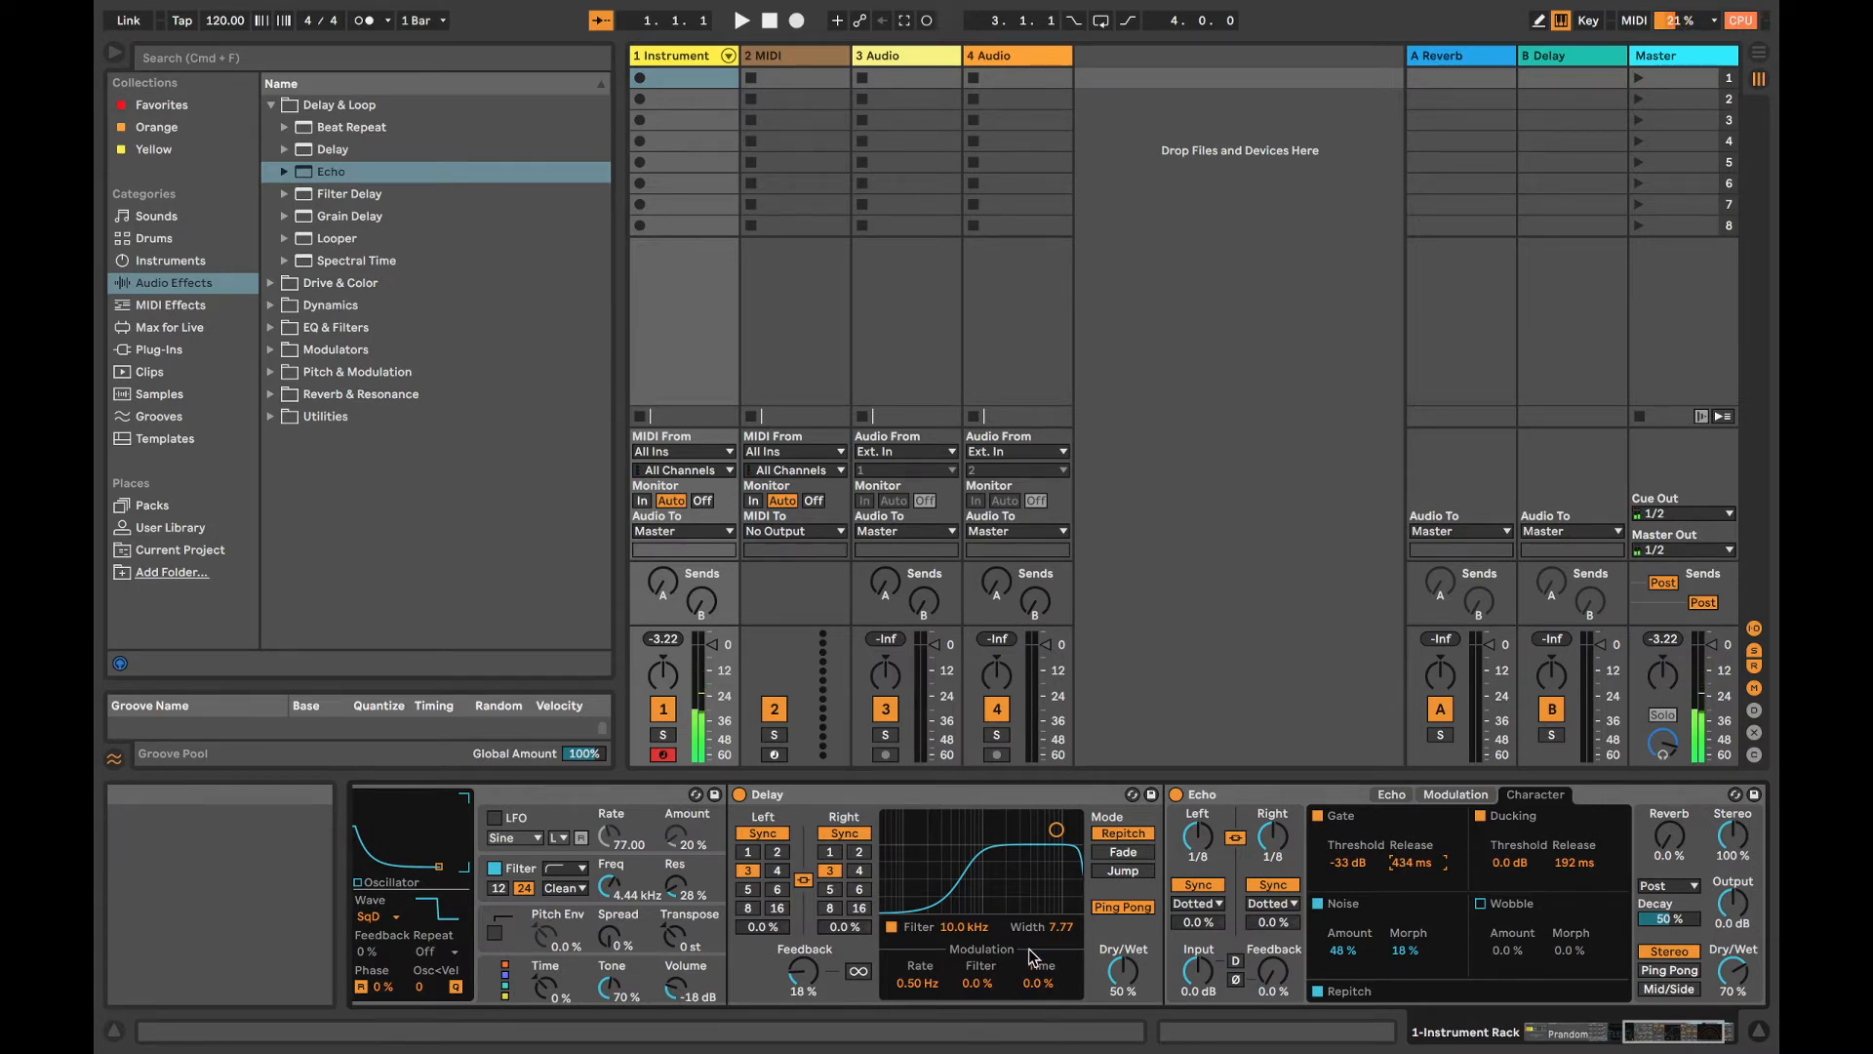
Step: Save the Instrument Rack to the Pads folder of The Fellow Passenger in the User Library as AmbiBambi
scroll(1057, 952, left, 12)
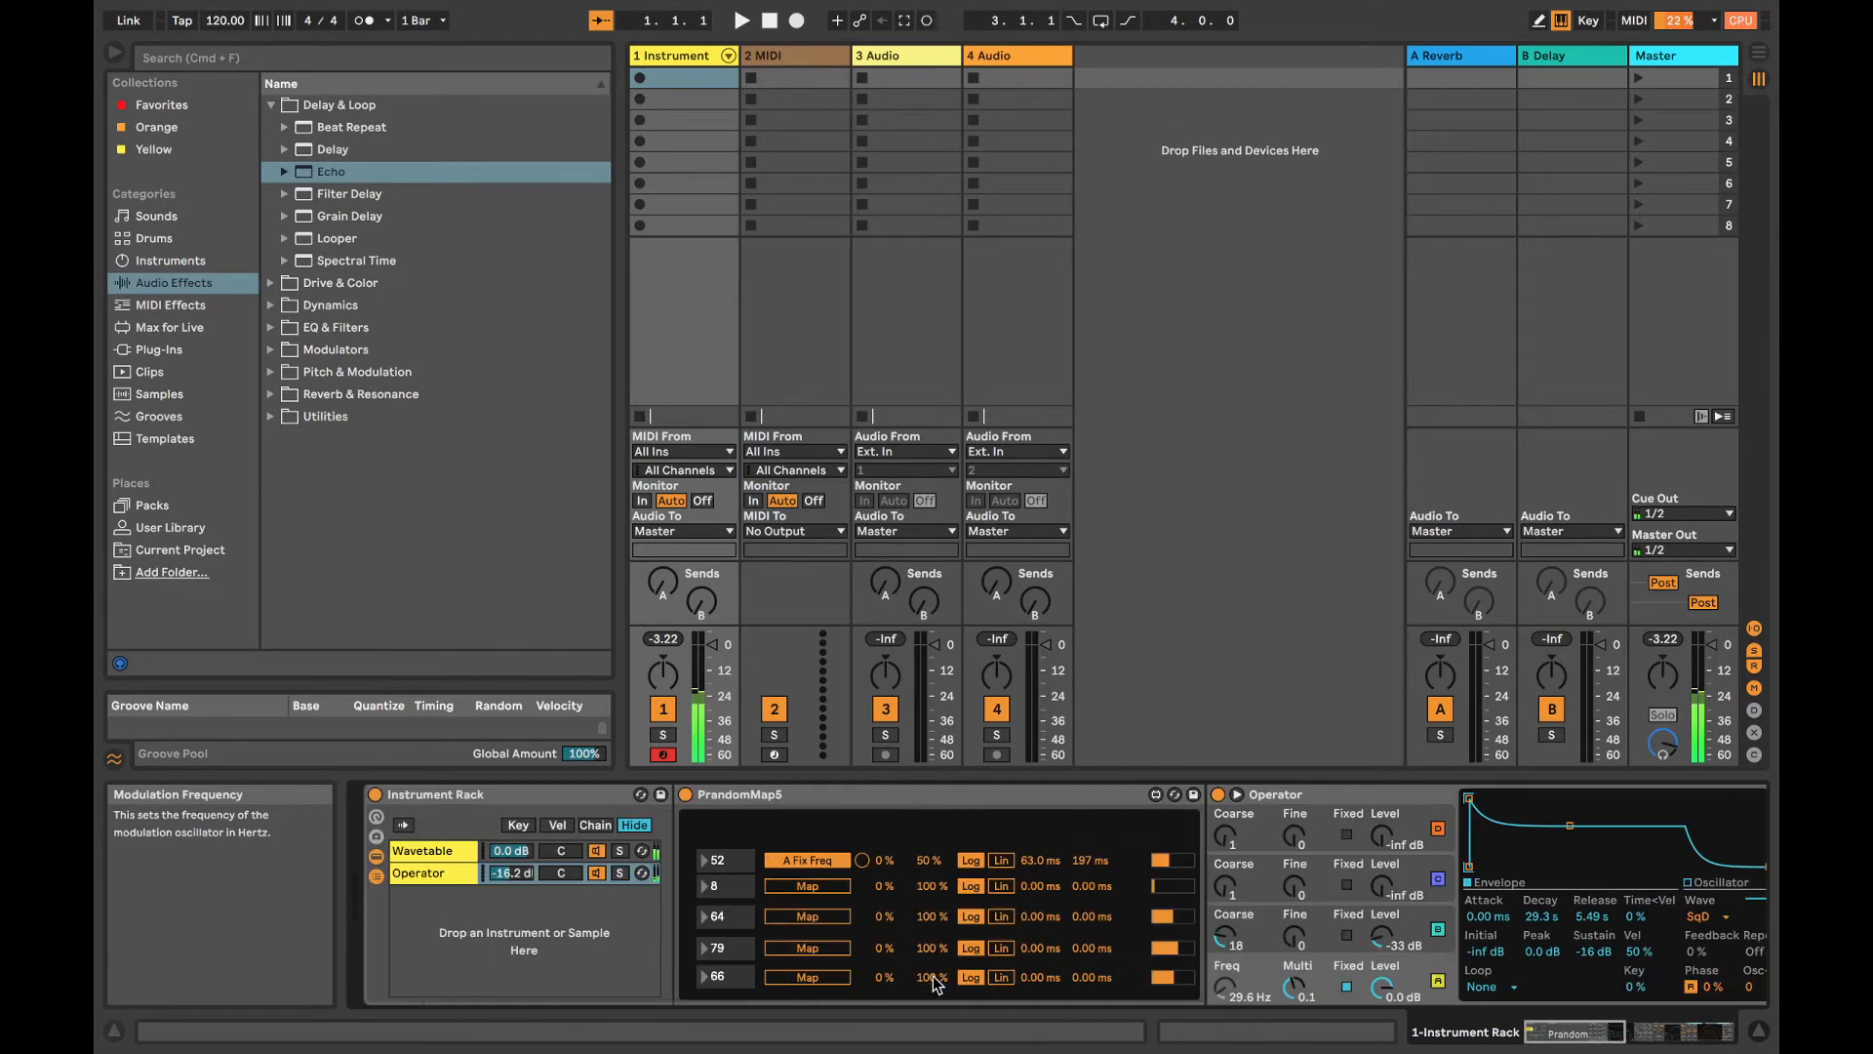
click(185, 527)
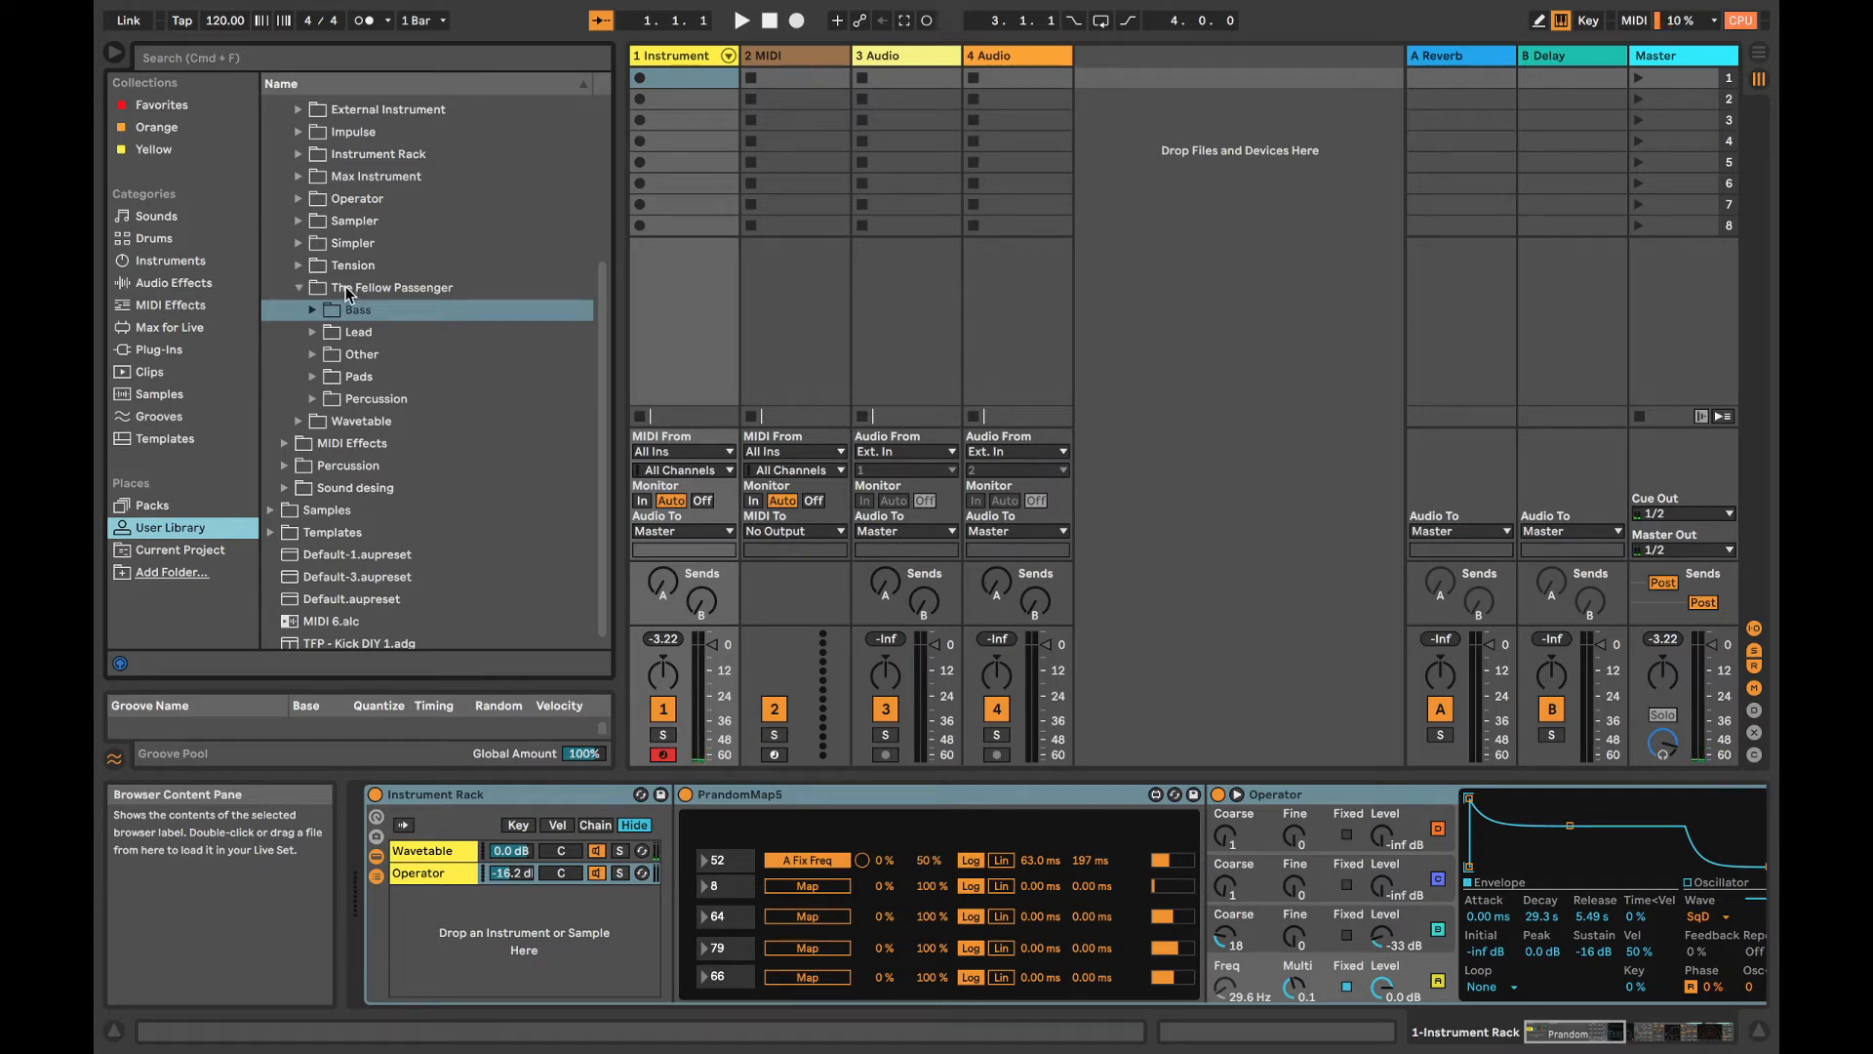
scroll(386, 390, up, 3)
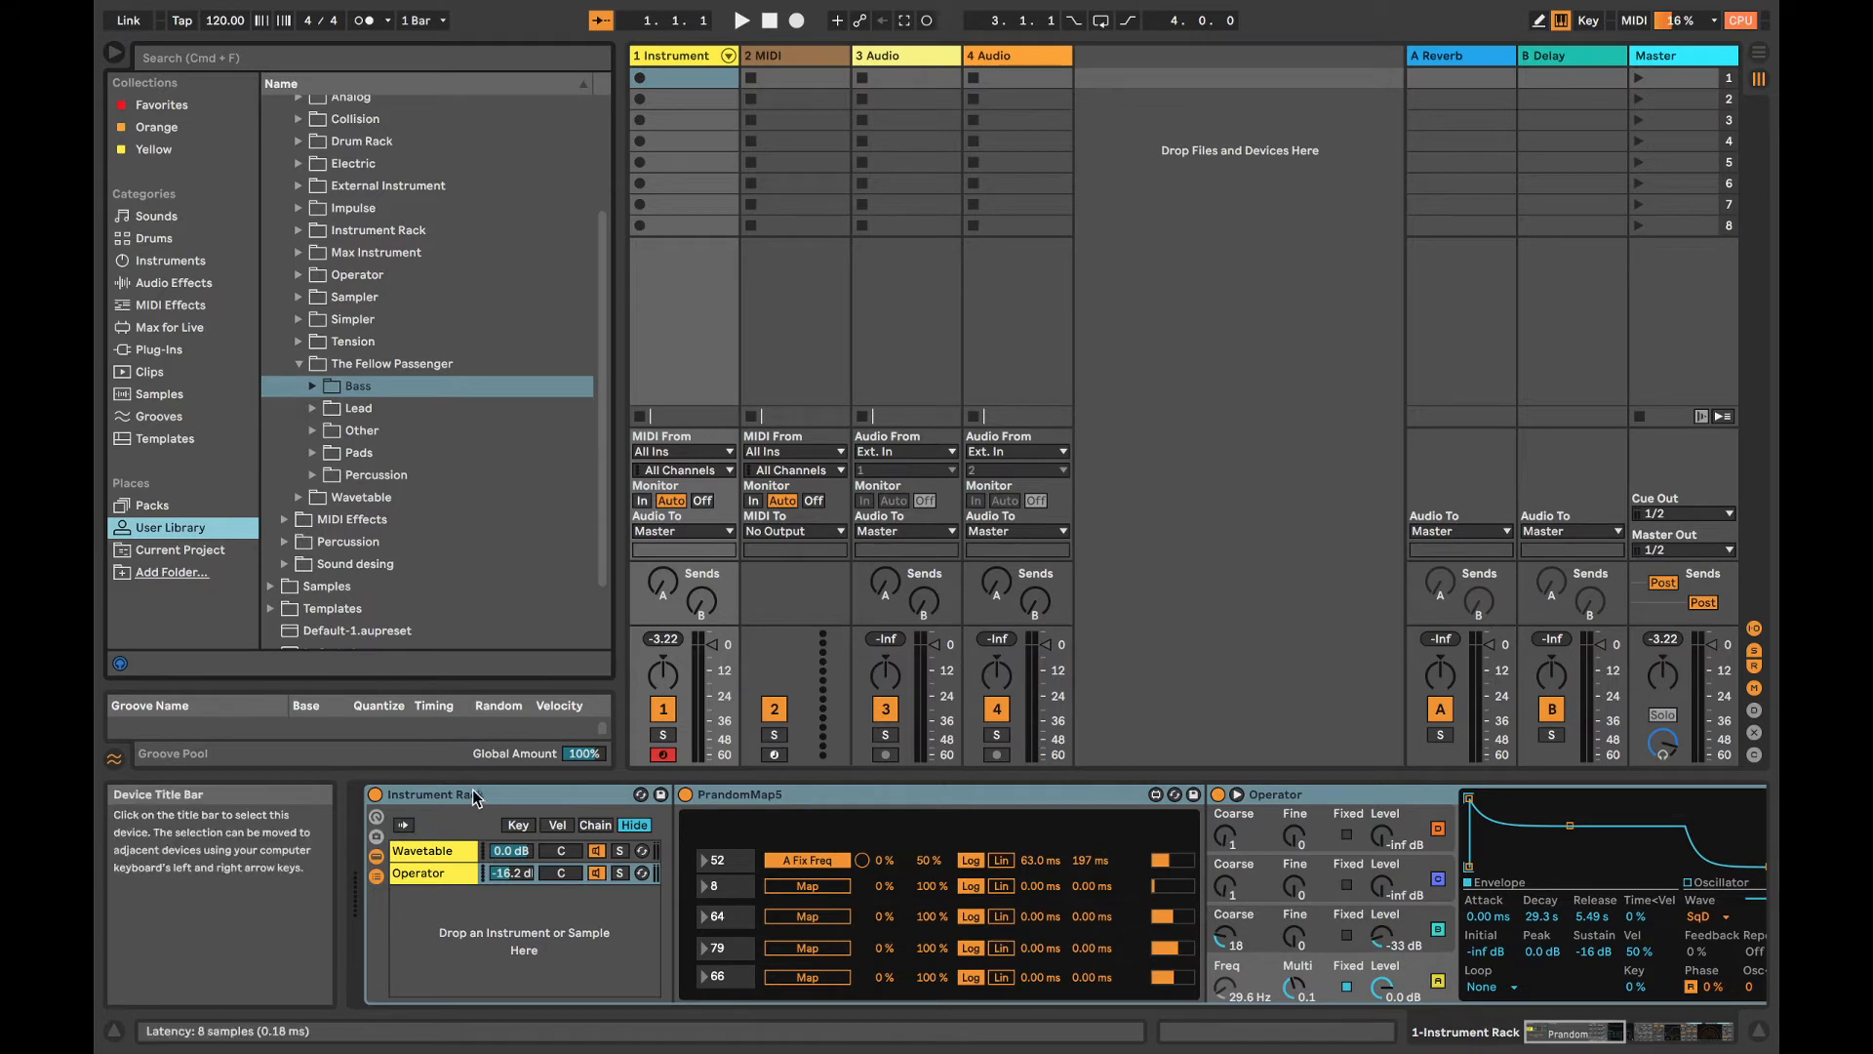
drag(473, 793, 373, 450)
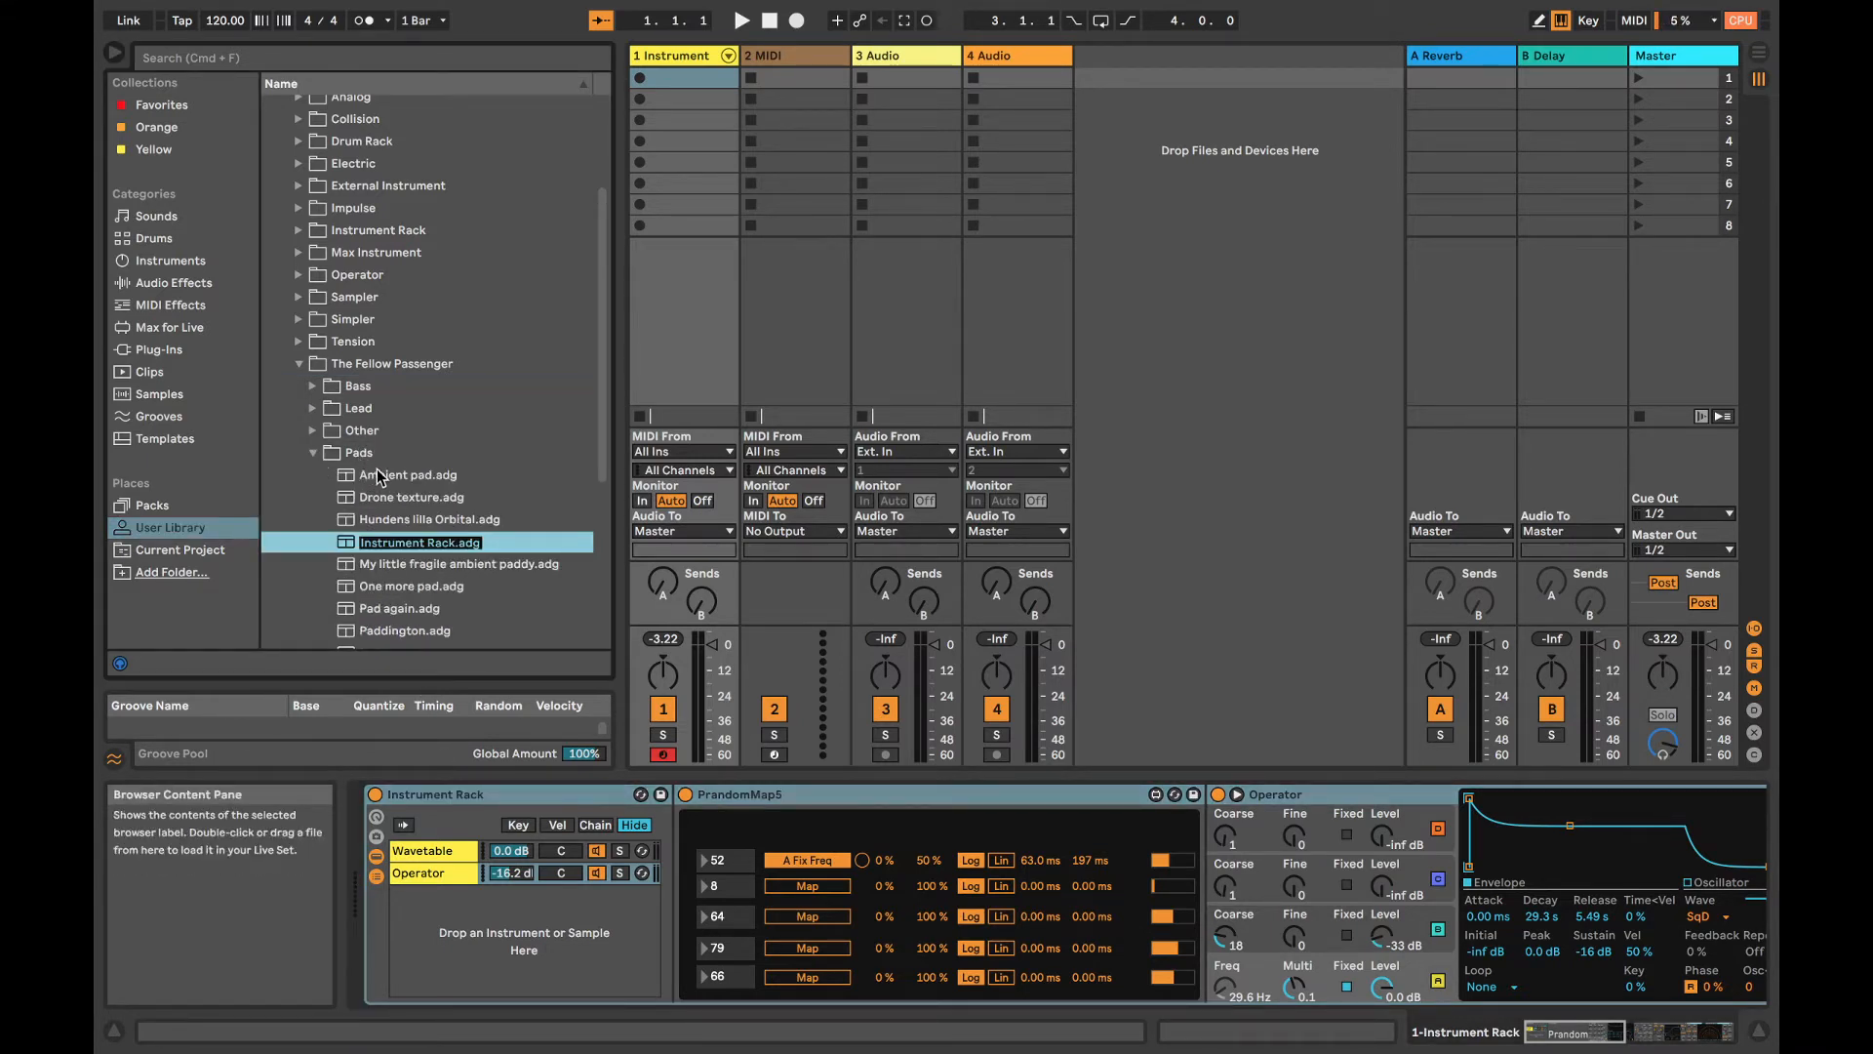
text(AmbiBamb)
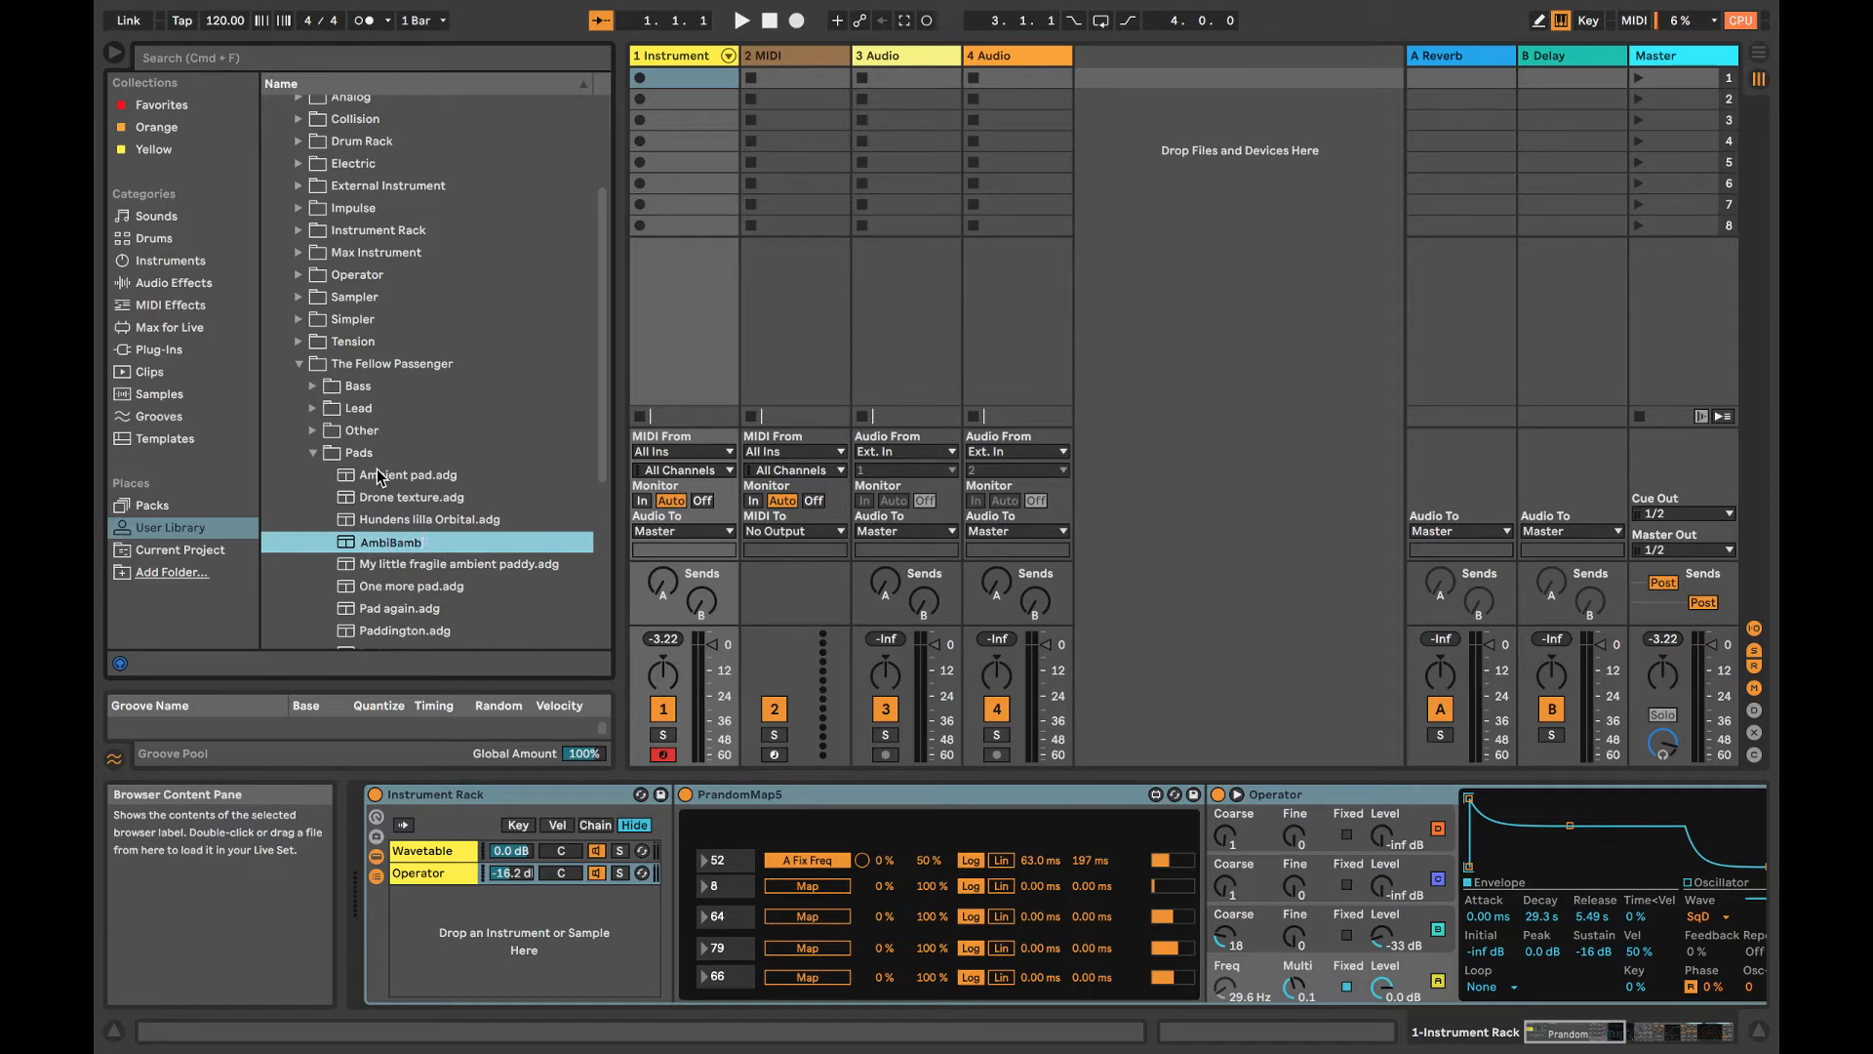
text(i)
key(Return)
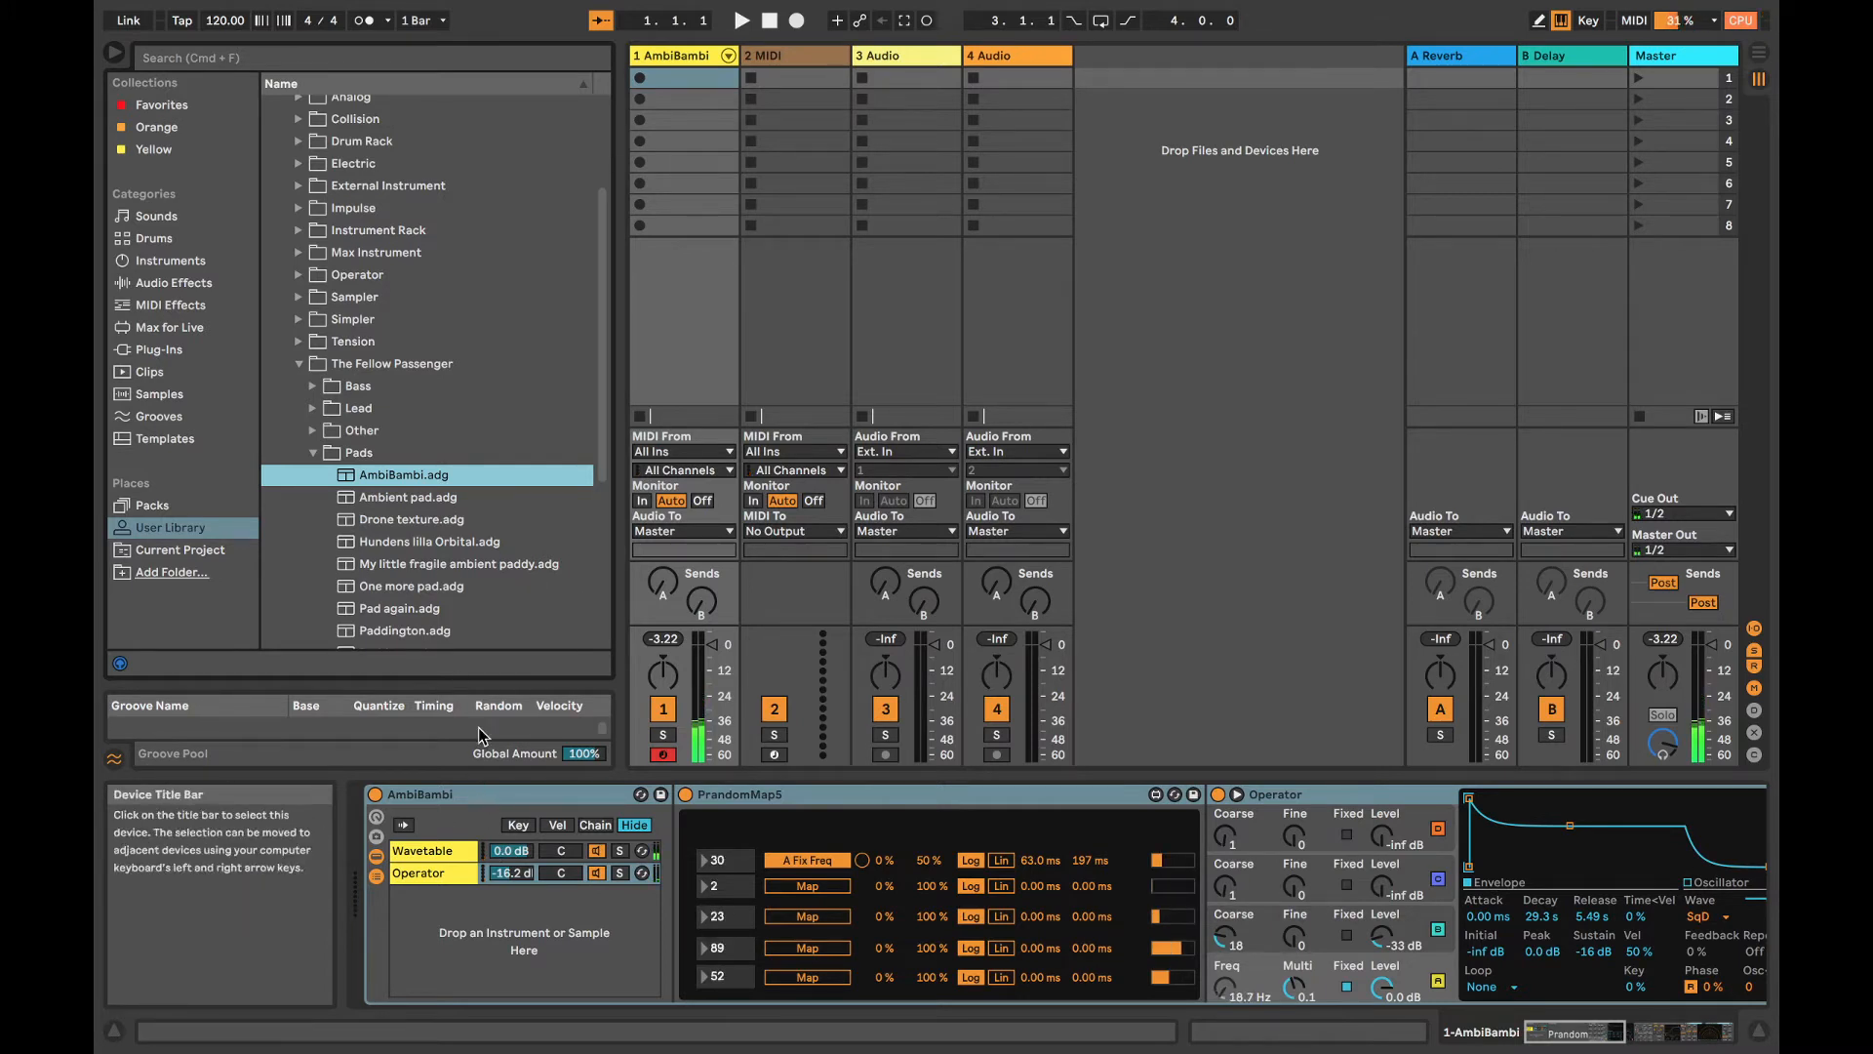
Step: Delete the AmbiBambi rack from track 1 and load the Analog instrument in its place
click(470, 796)
key(Delete)
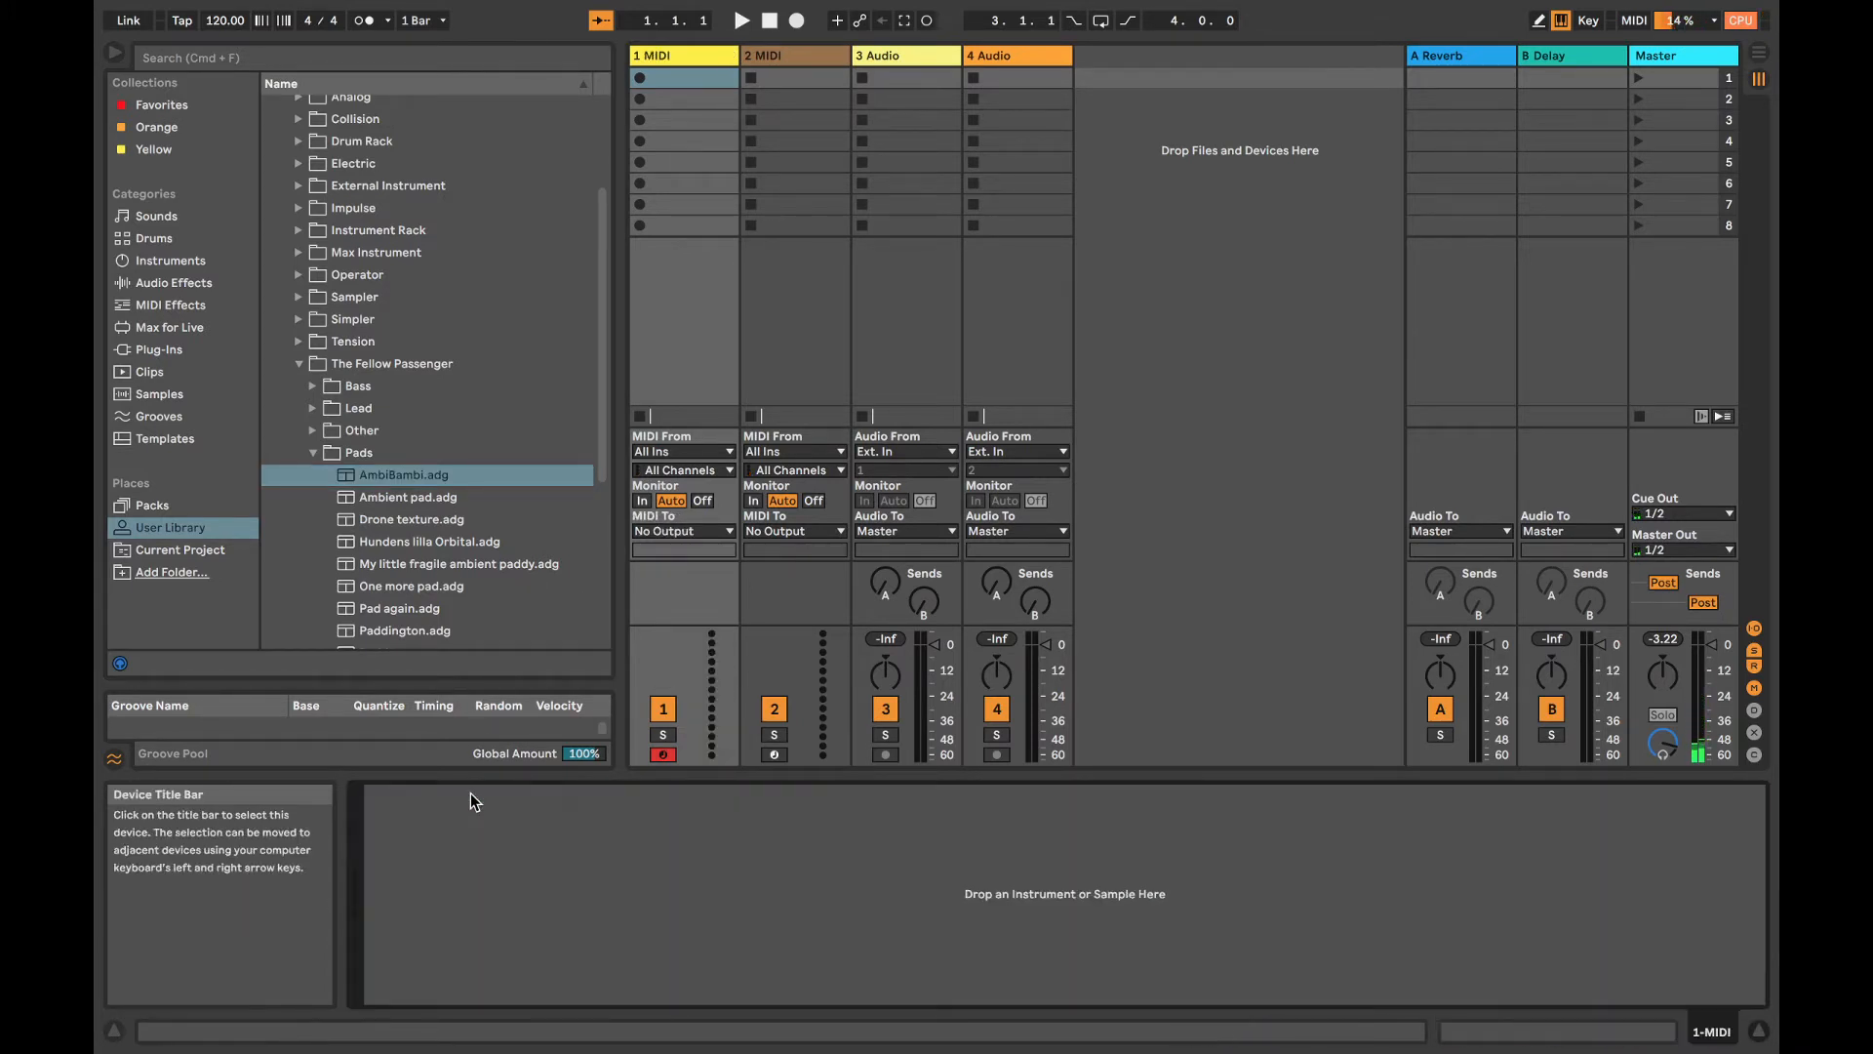
click(195, 259)
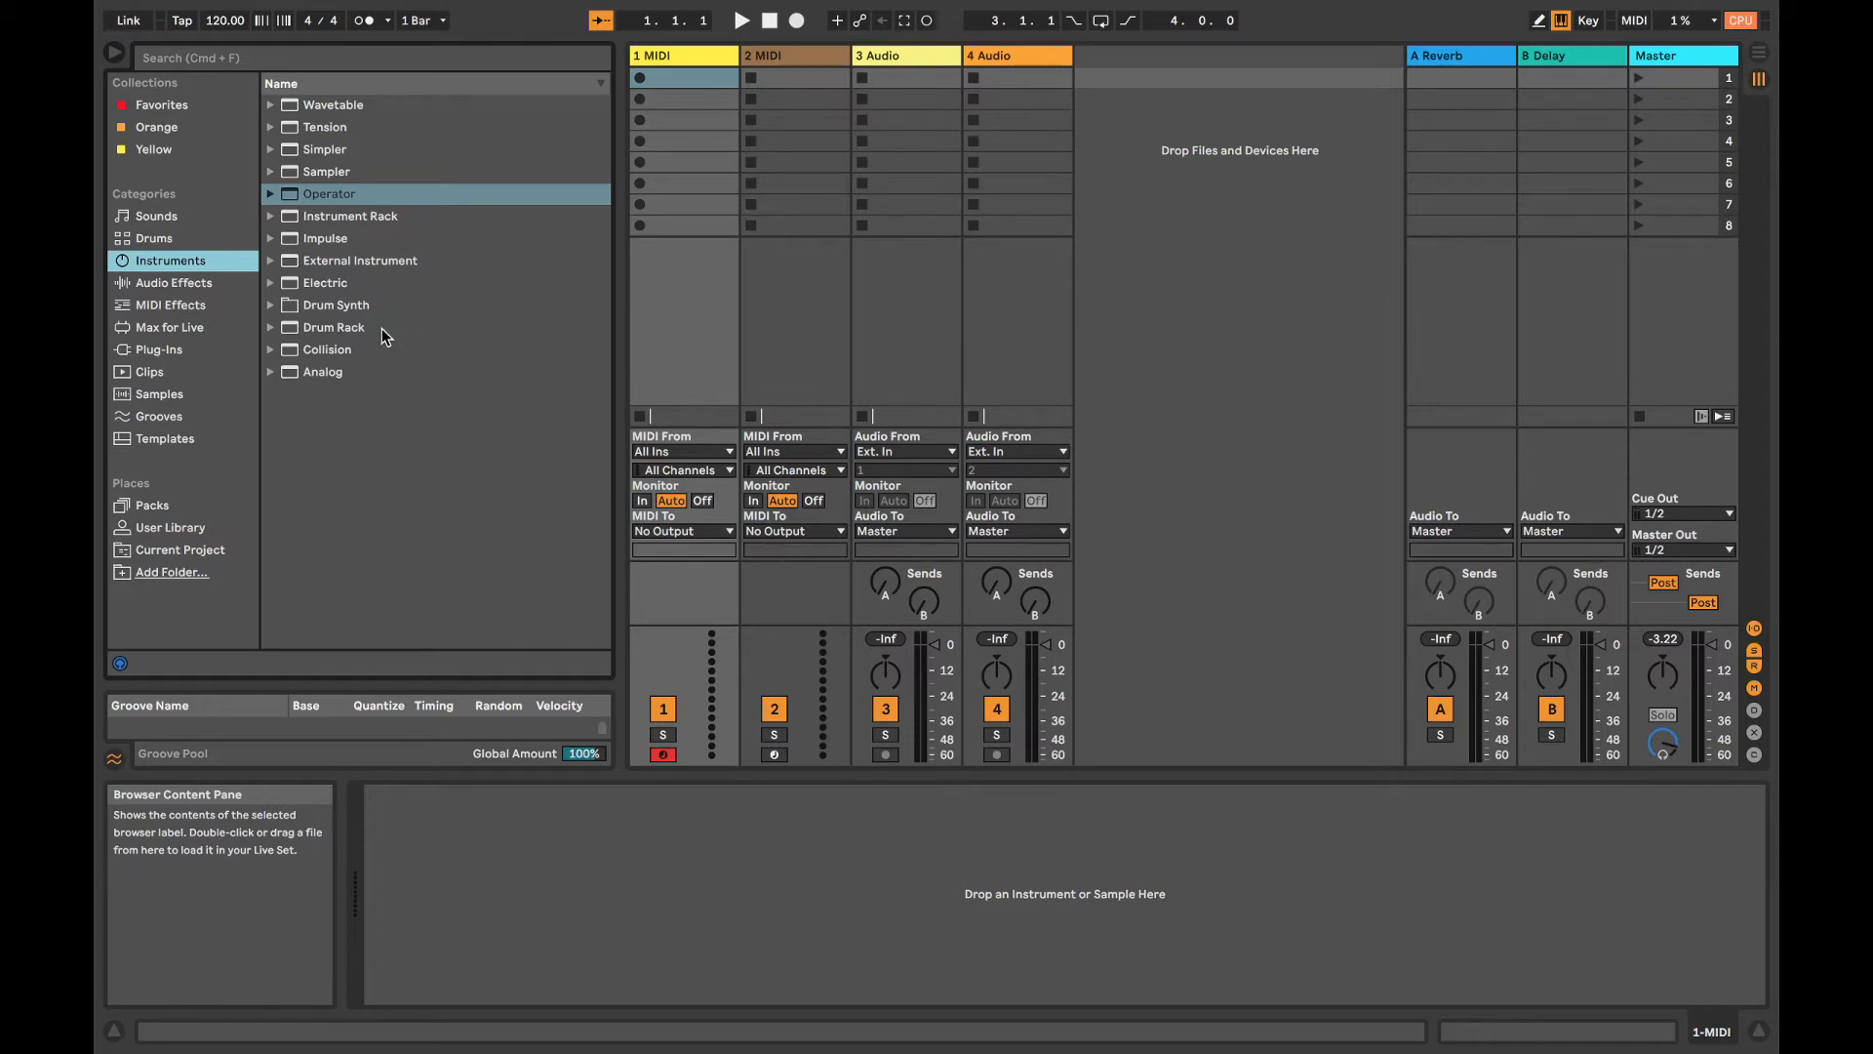
click(337, 372)
drag(338, 373, 668, 931)
key(a)
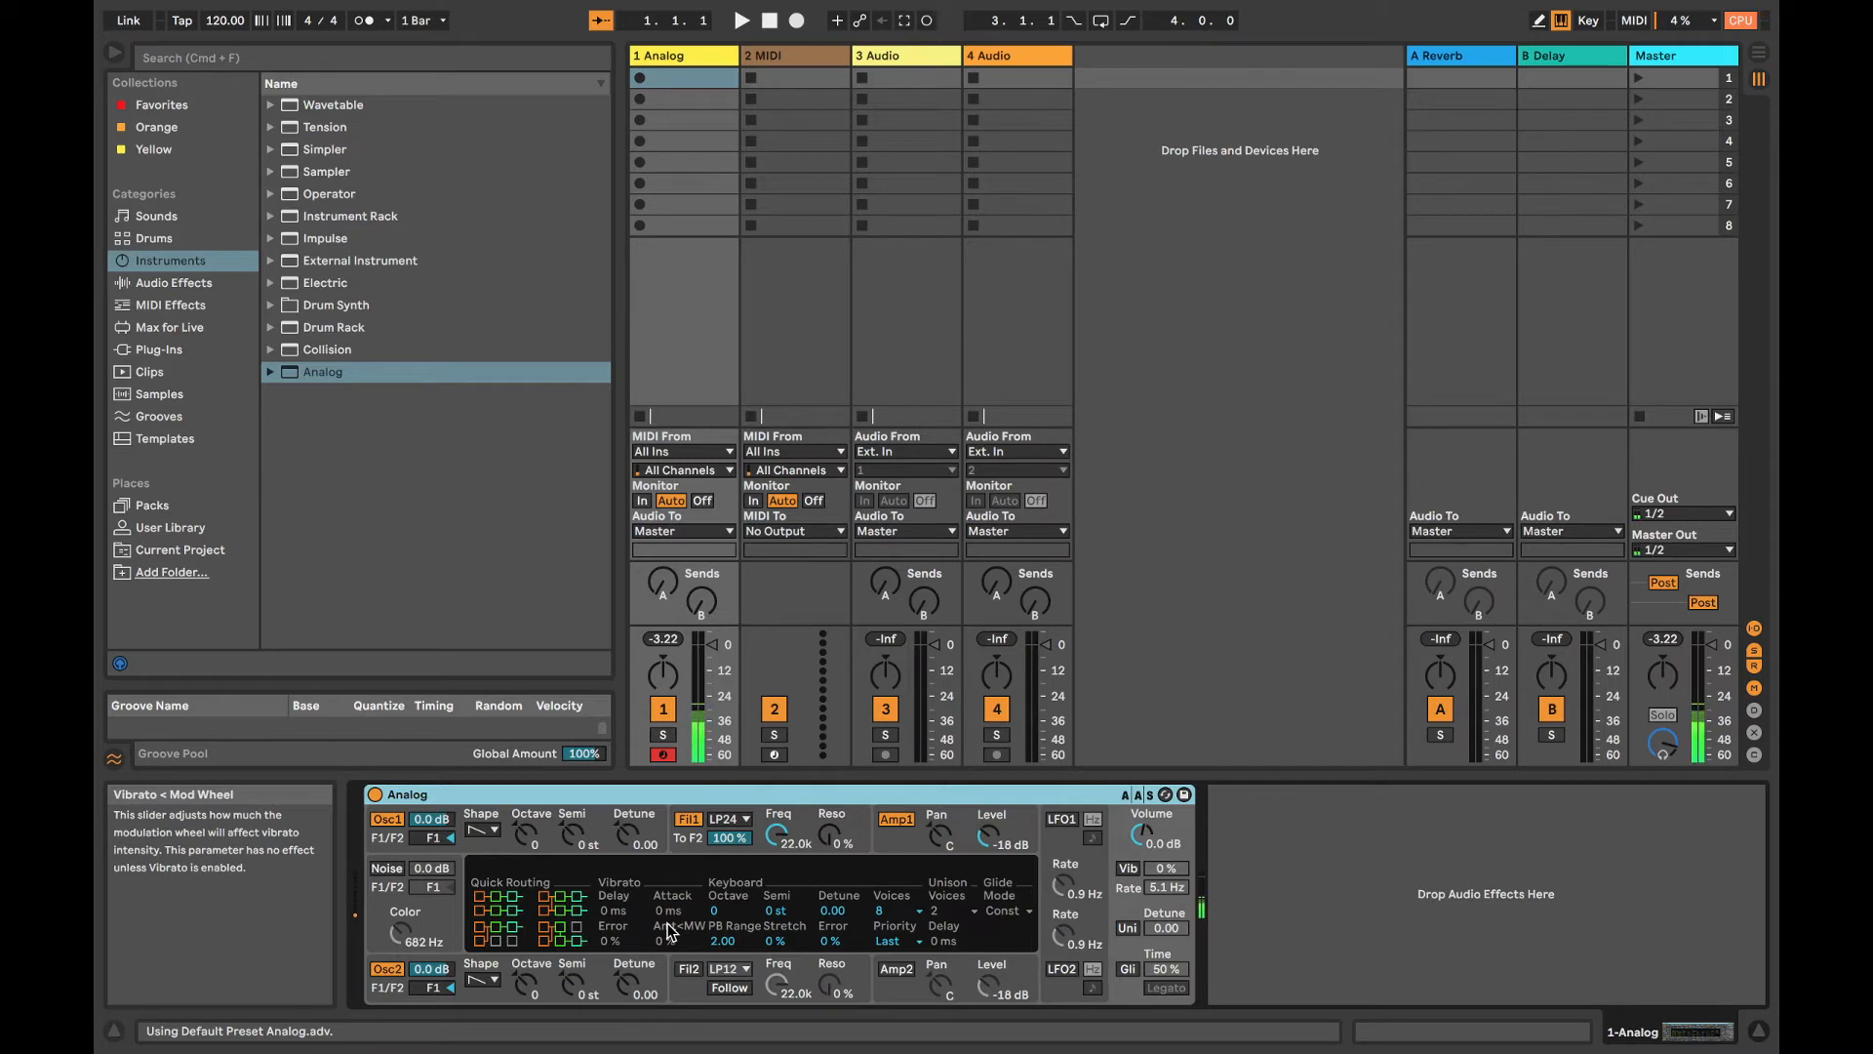
Step: Set Analog's Filter 1 frequency to 2.9k with 94 ms envelope decay, Amp 1 decay to 351 ms, and both sustains to 0
drag(778, 835, 777, 825)
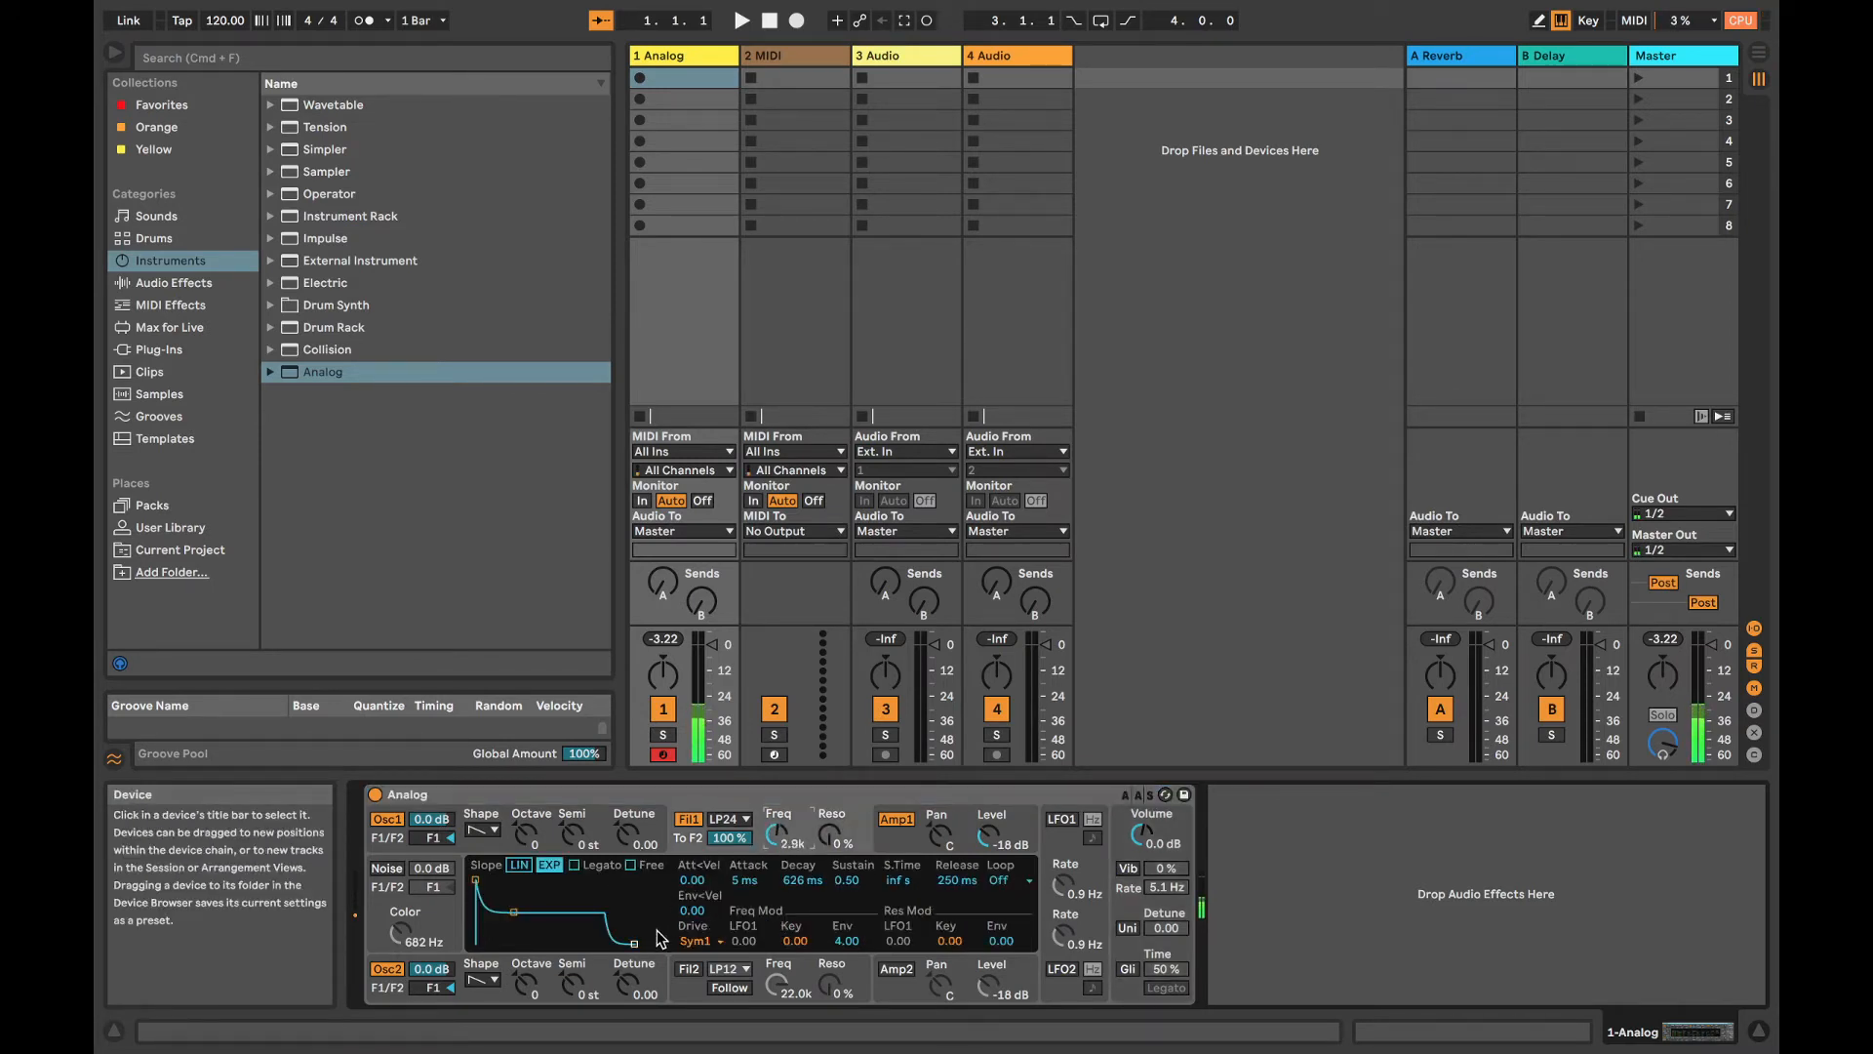
drag(516, 914, 498, 943)
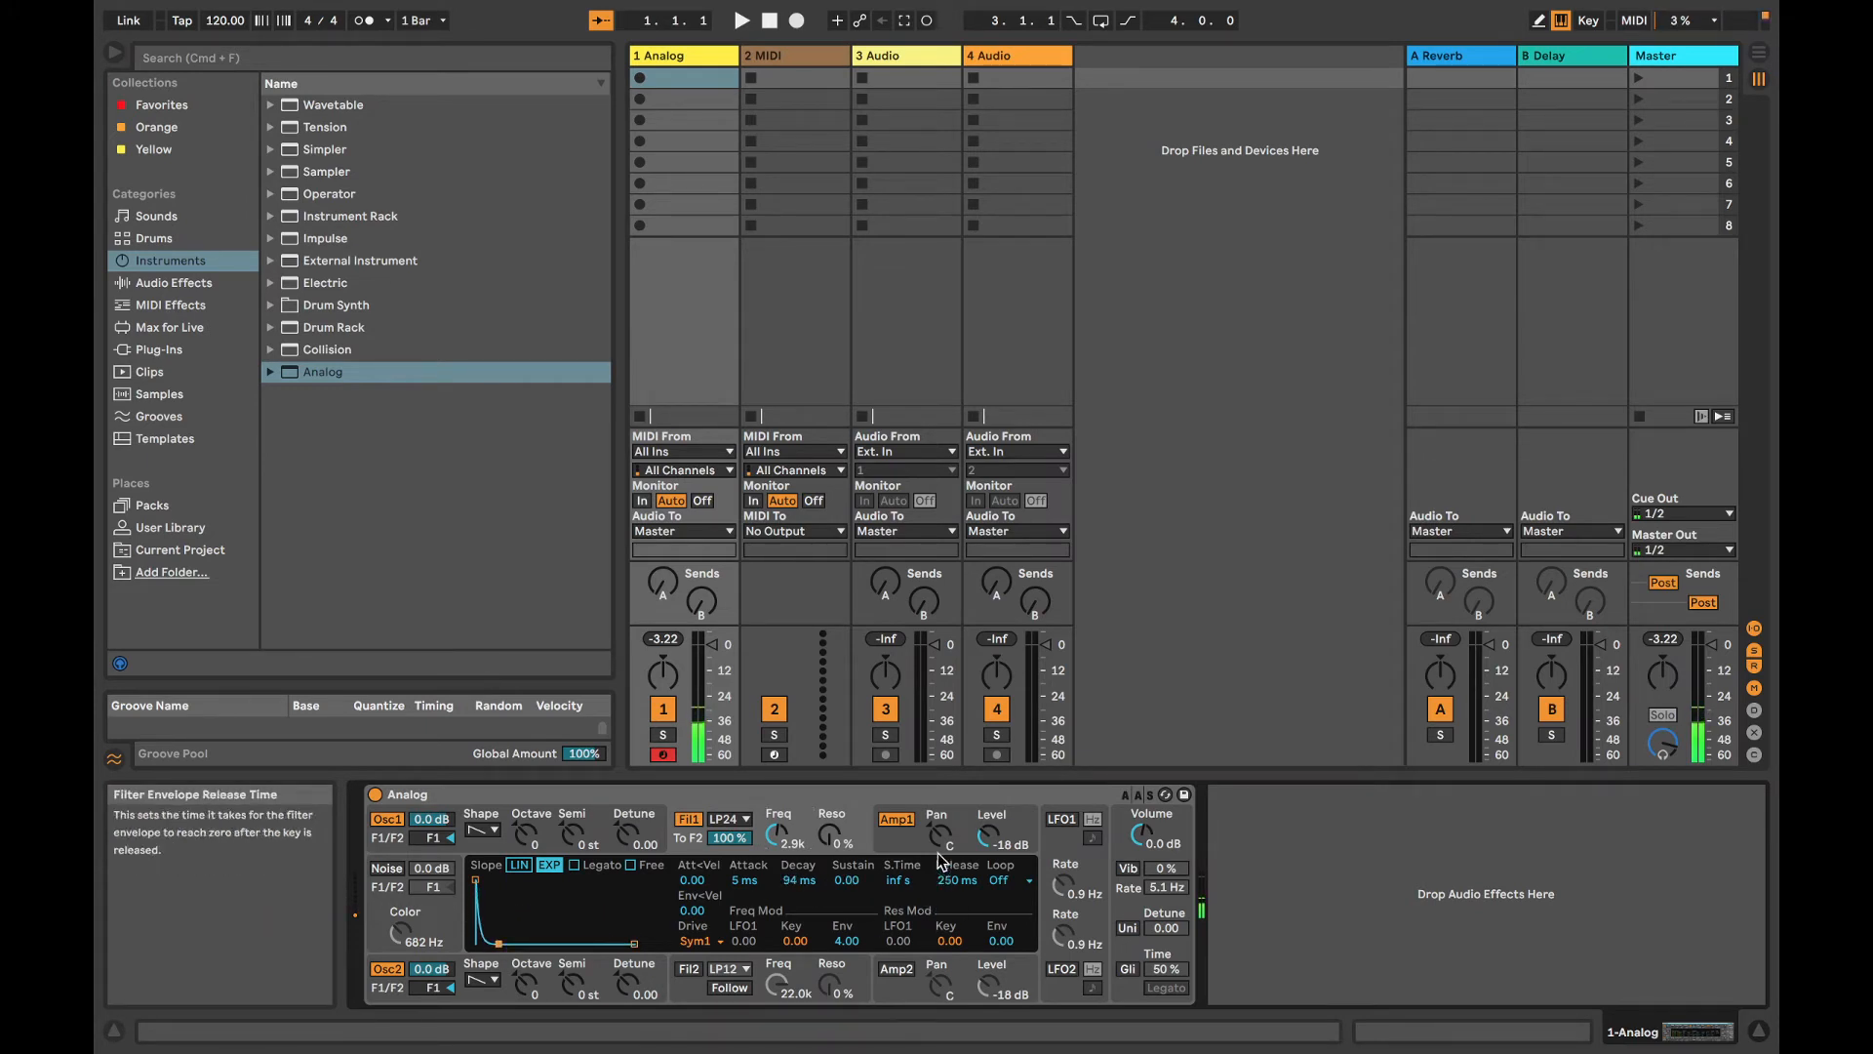
click(927, 850)
drag(531, 913, 508, 943)
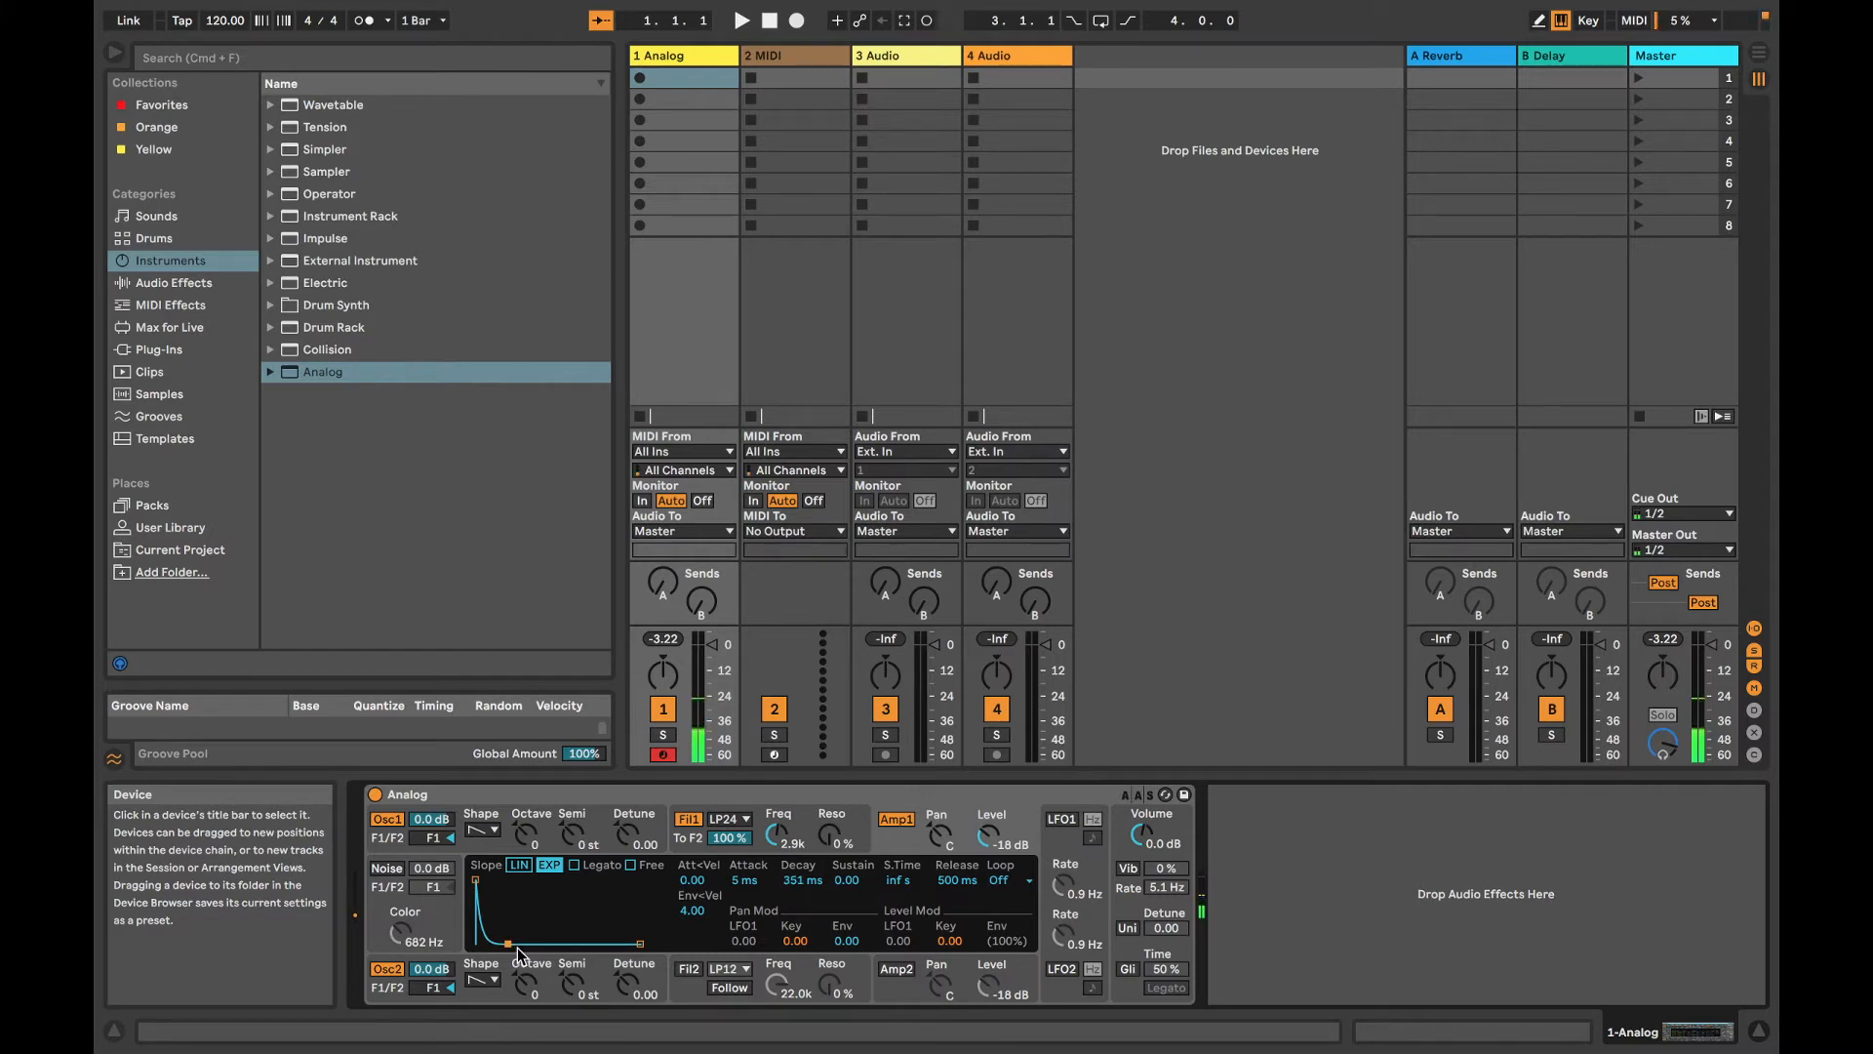
Step: Group the Analog device into an Instrument Rack
click(647, 789)
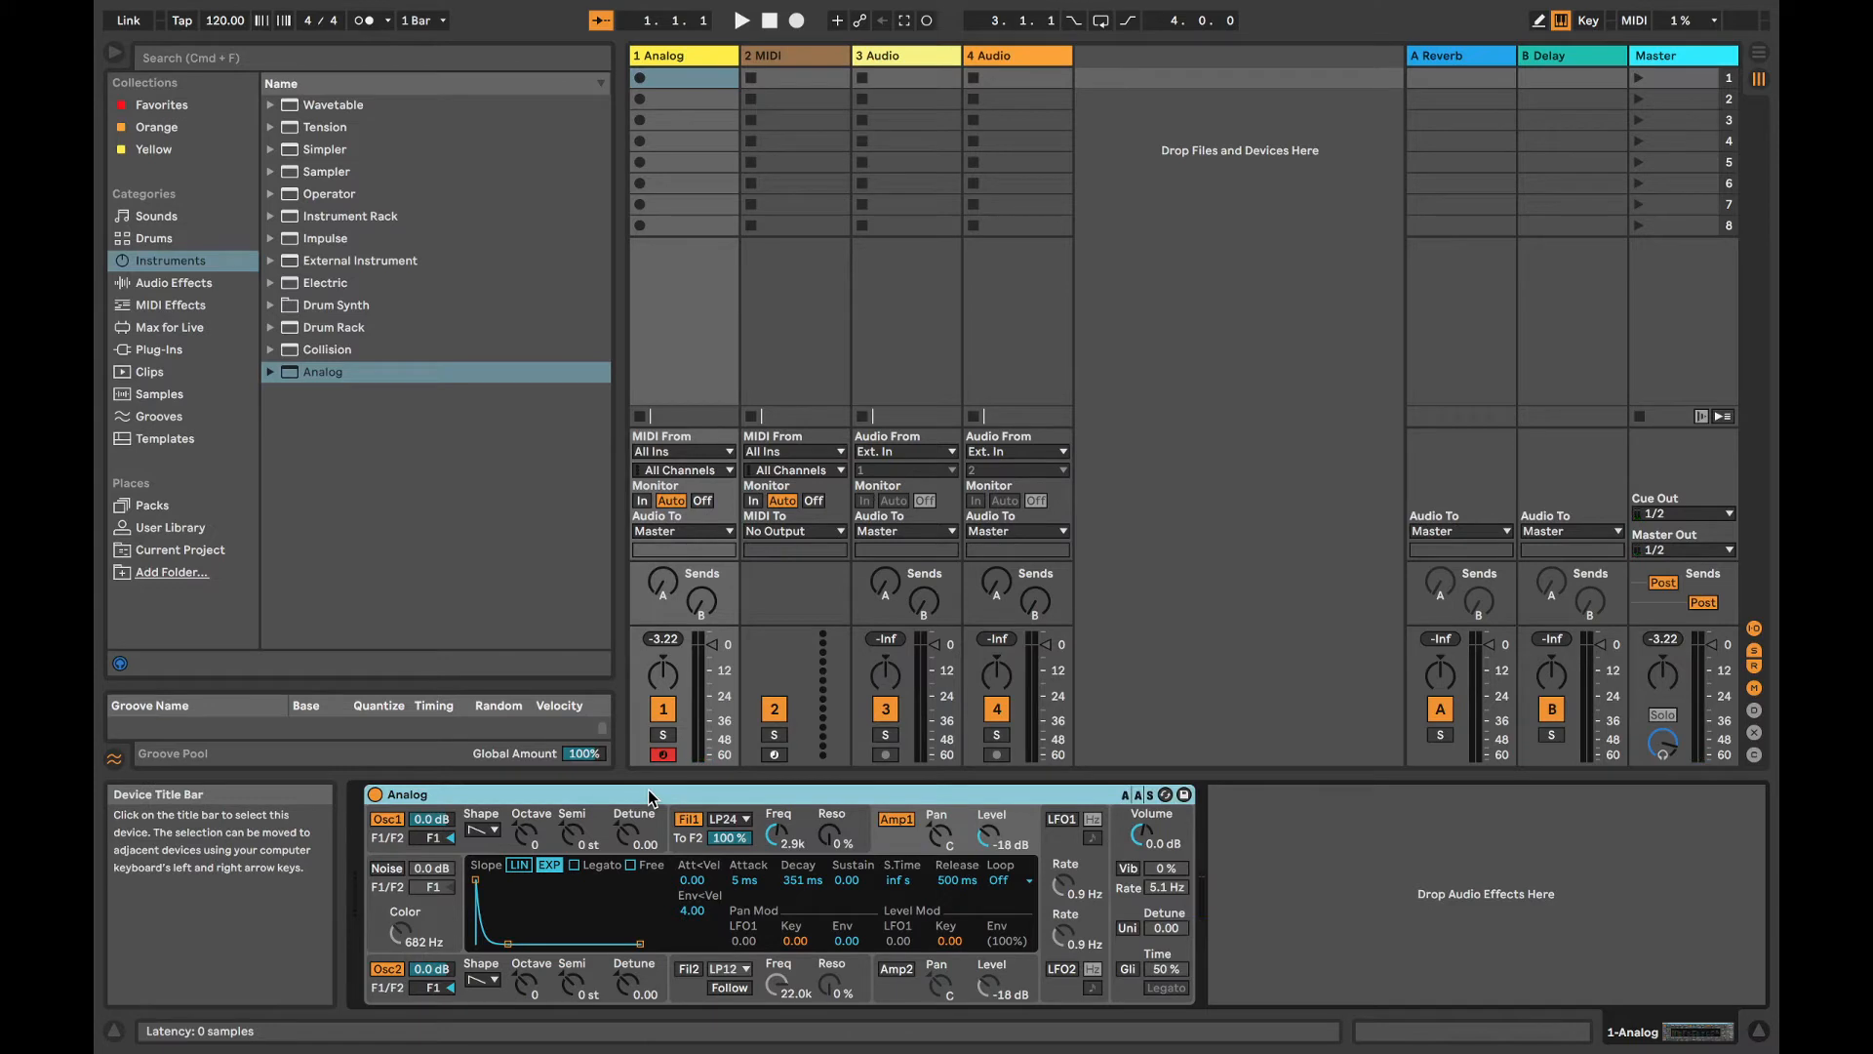
key(super+g)
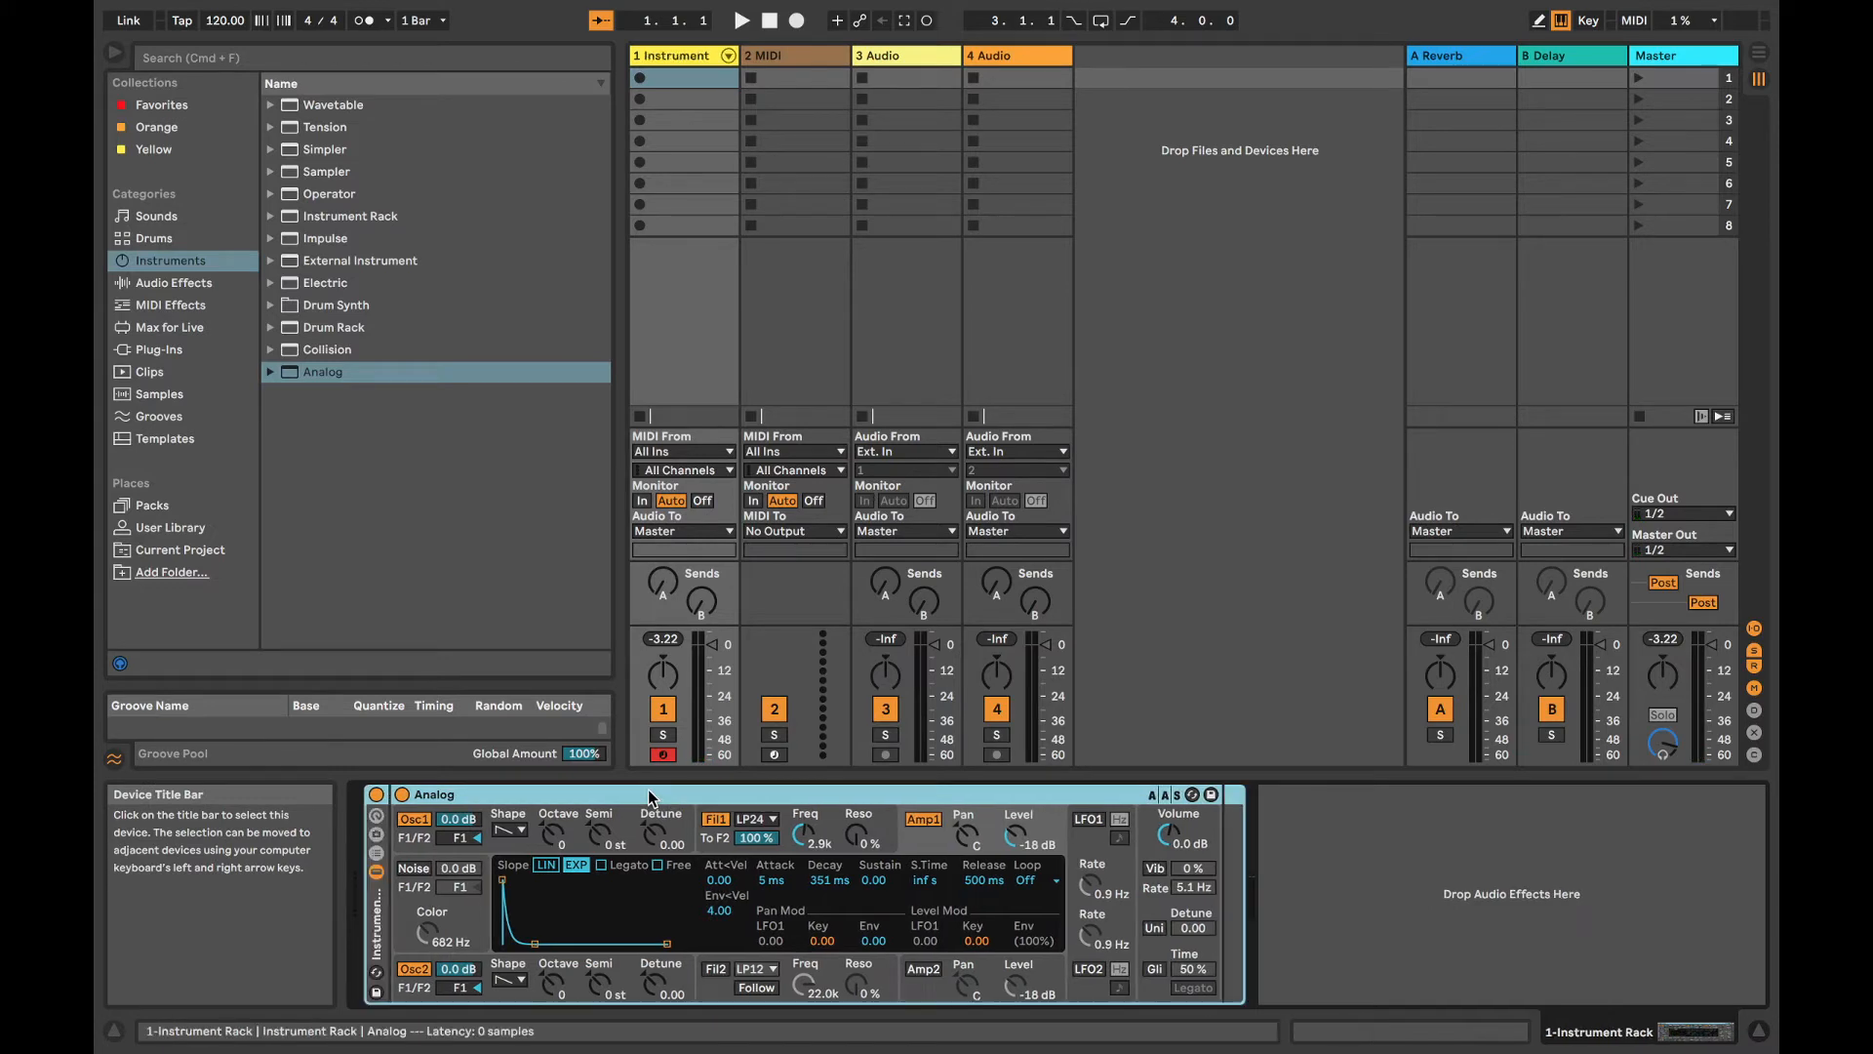
Step: Set Analog's Oscillator 2 waveform to Sine and switch the oscillator off
click(506, 975)
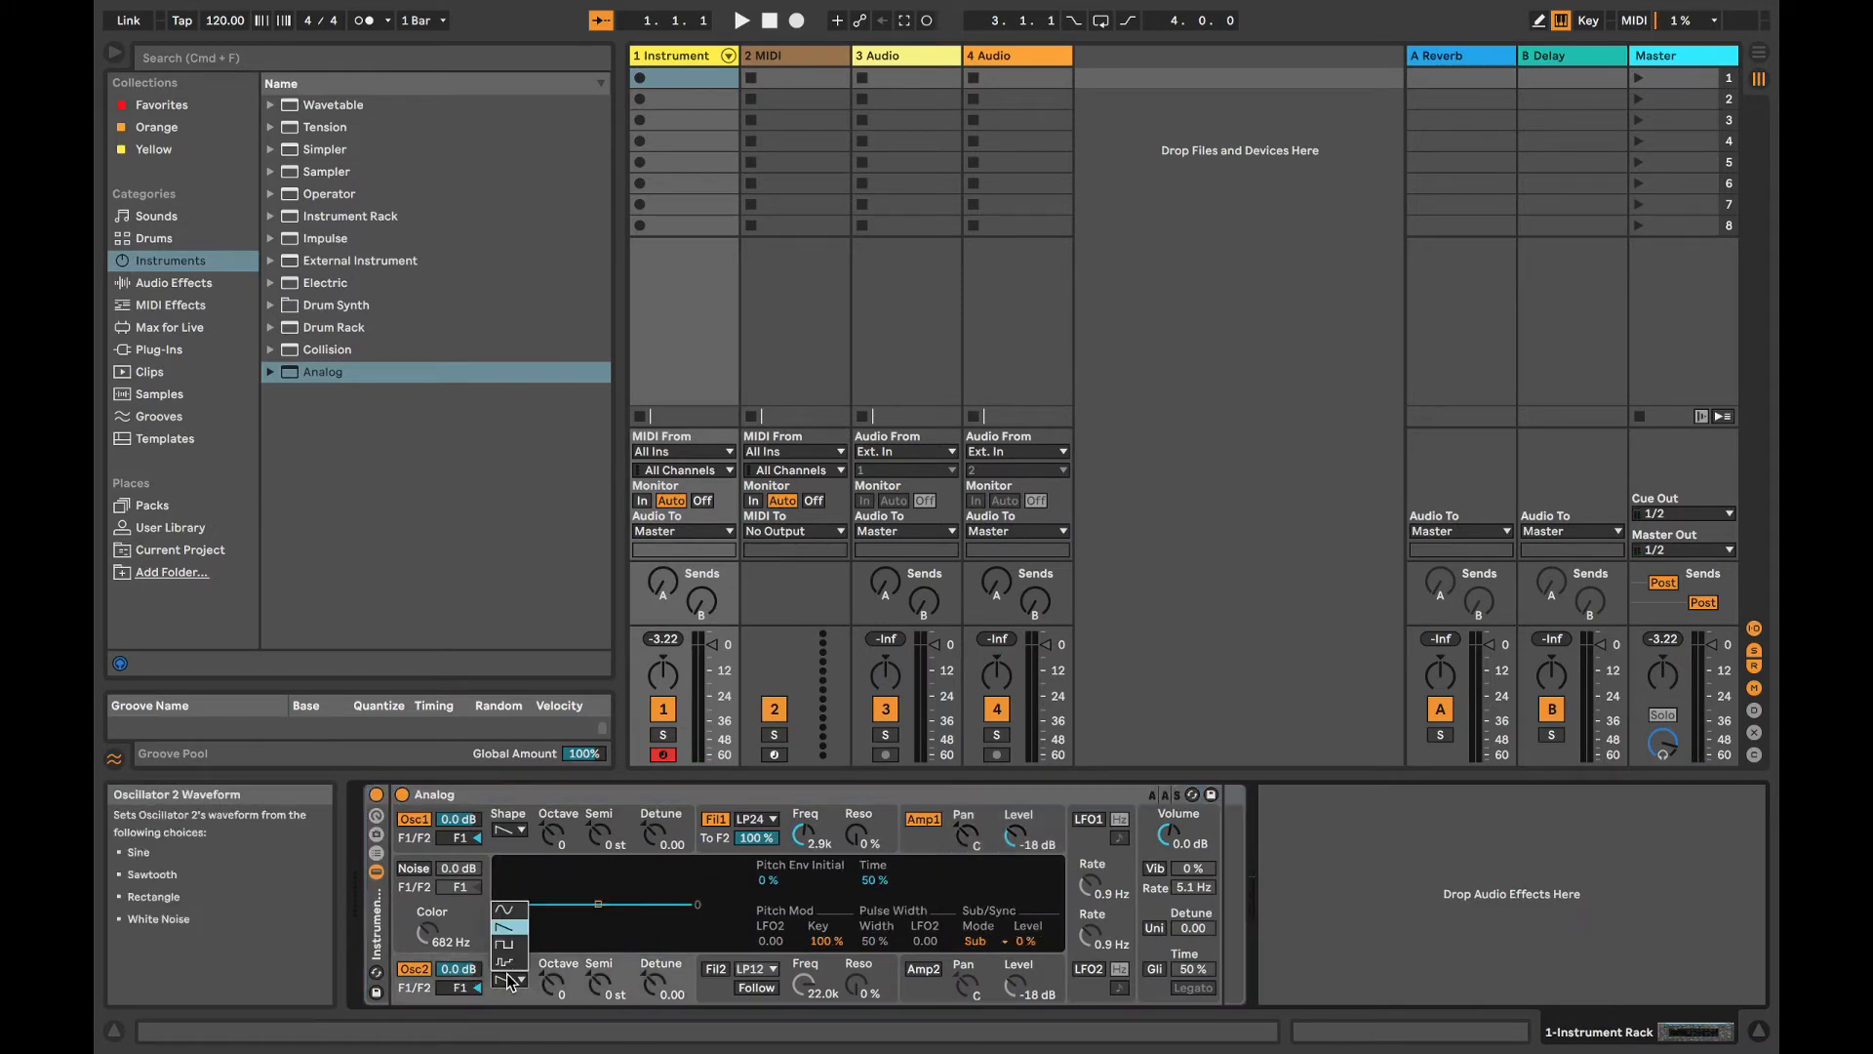
click(510, 906)
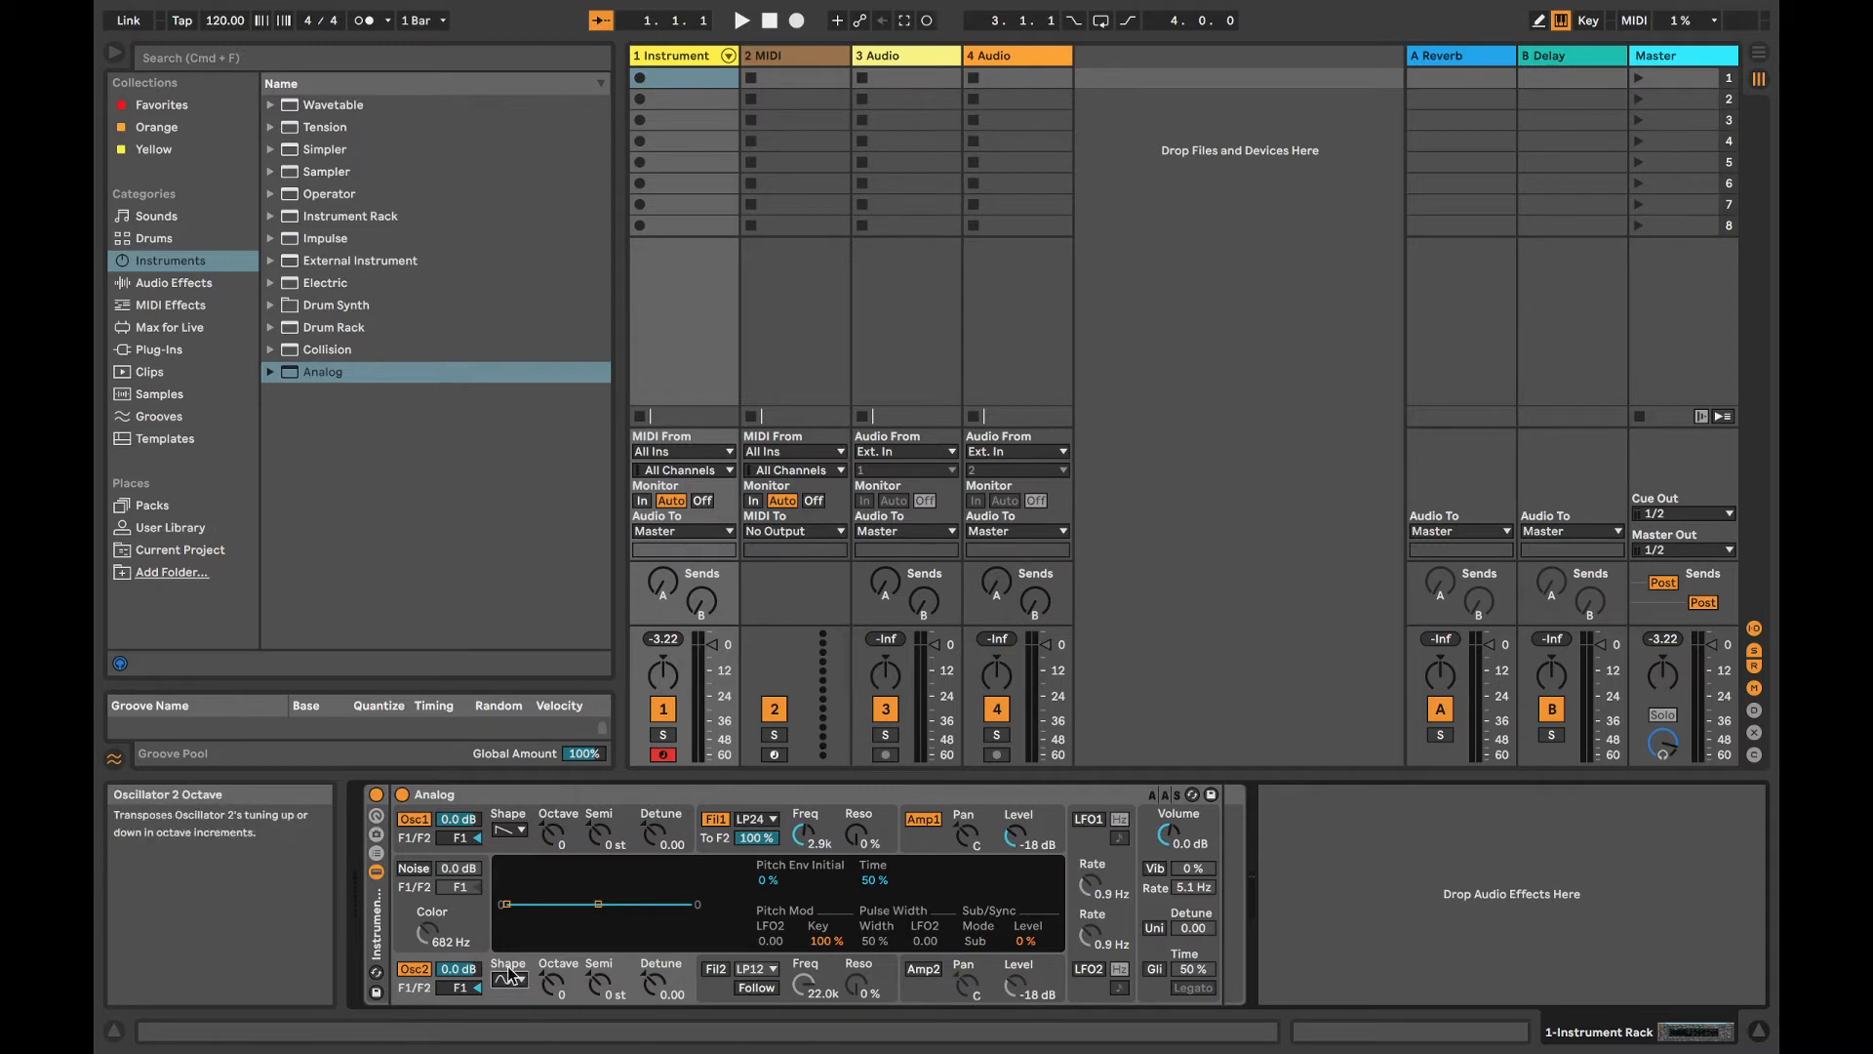
click(424, 970)
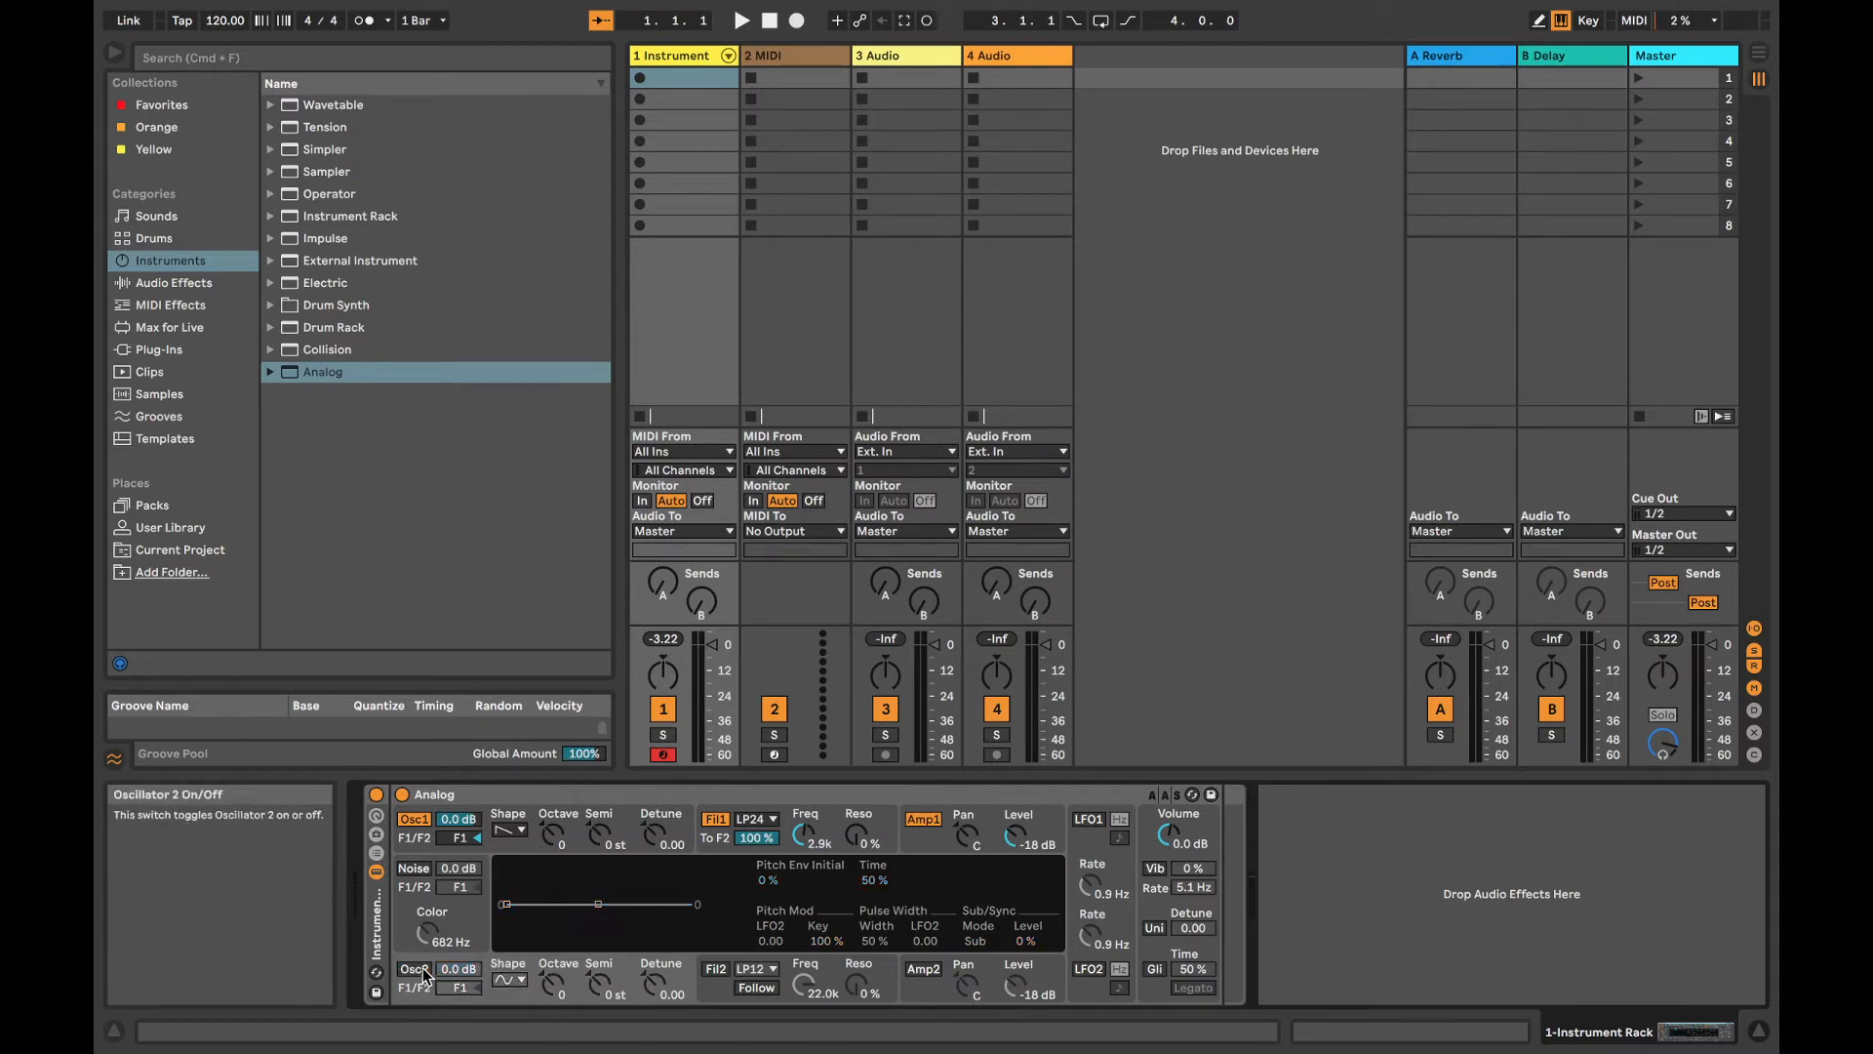
Step: Add Operator as a second chain in the Instrument Rack and set its Oscillator A waveform to Triangle
click(376, 852)
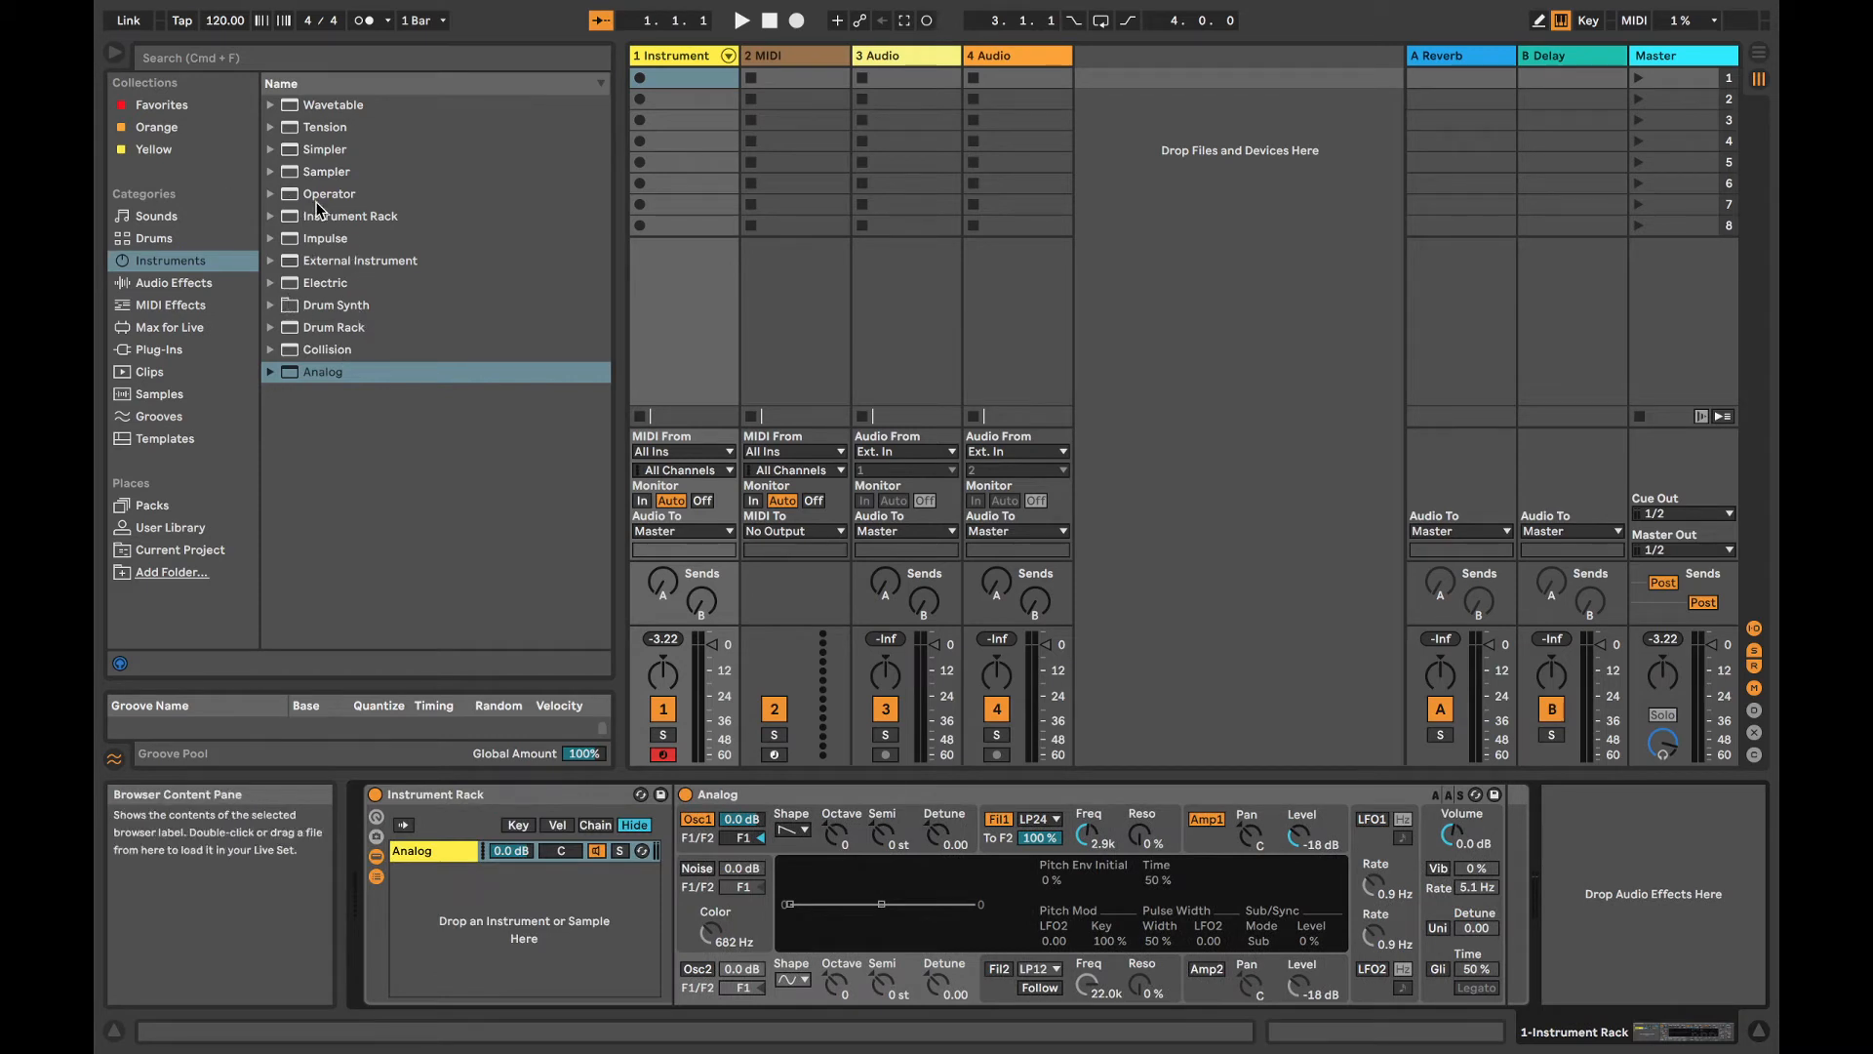
drag(327, 195, 592, 936)
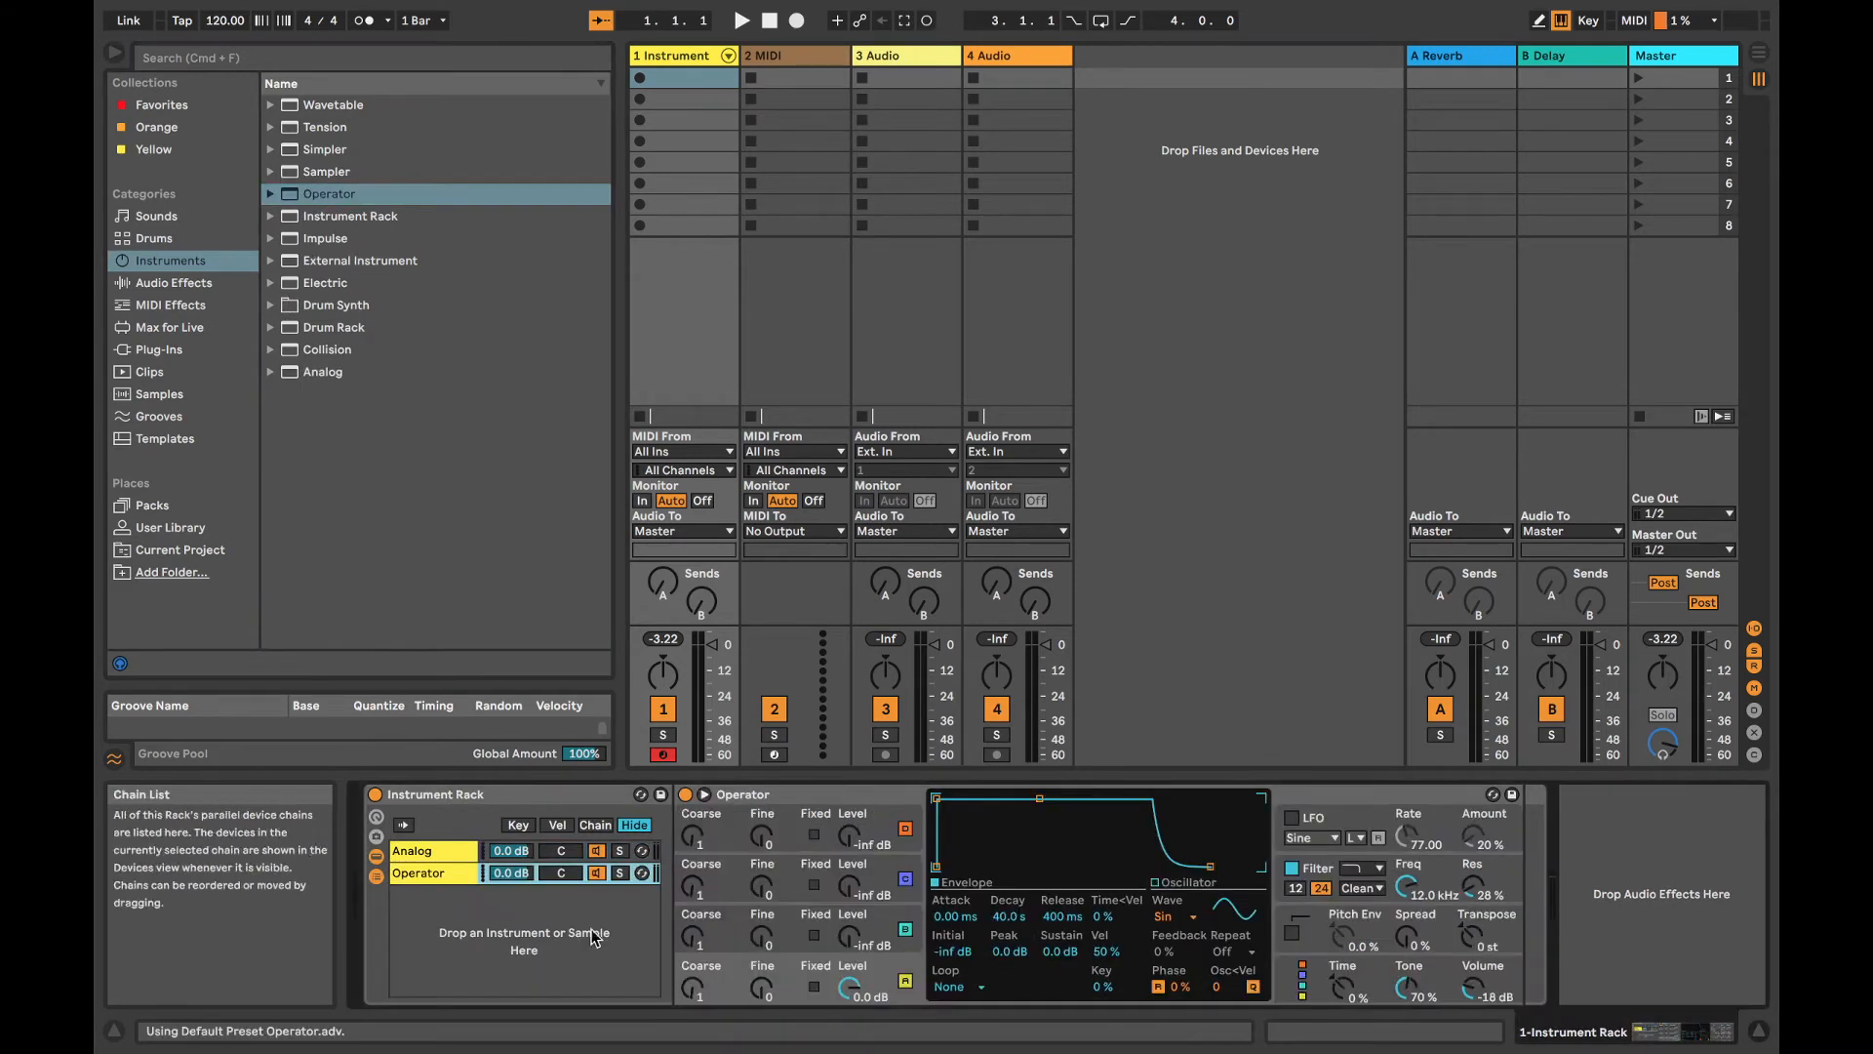
click(1166, 916)
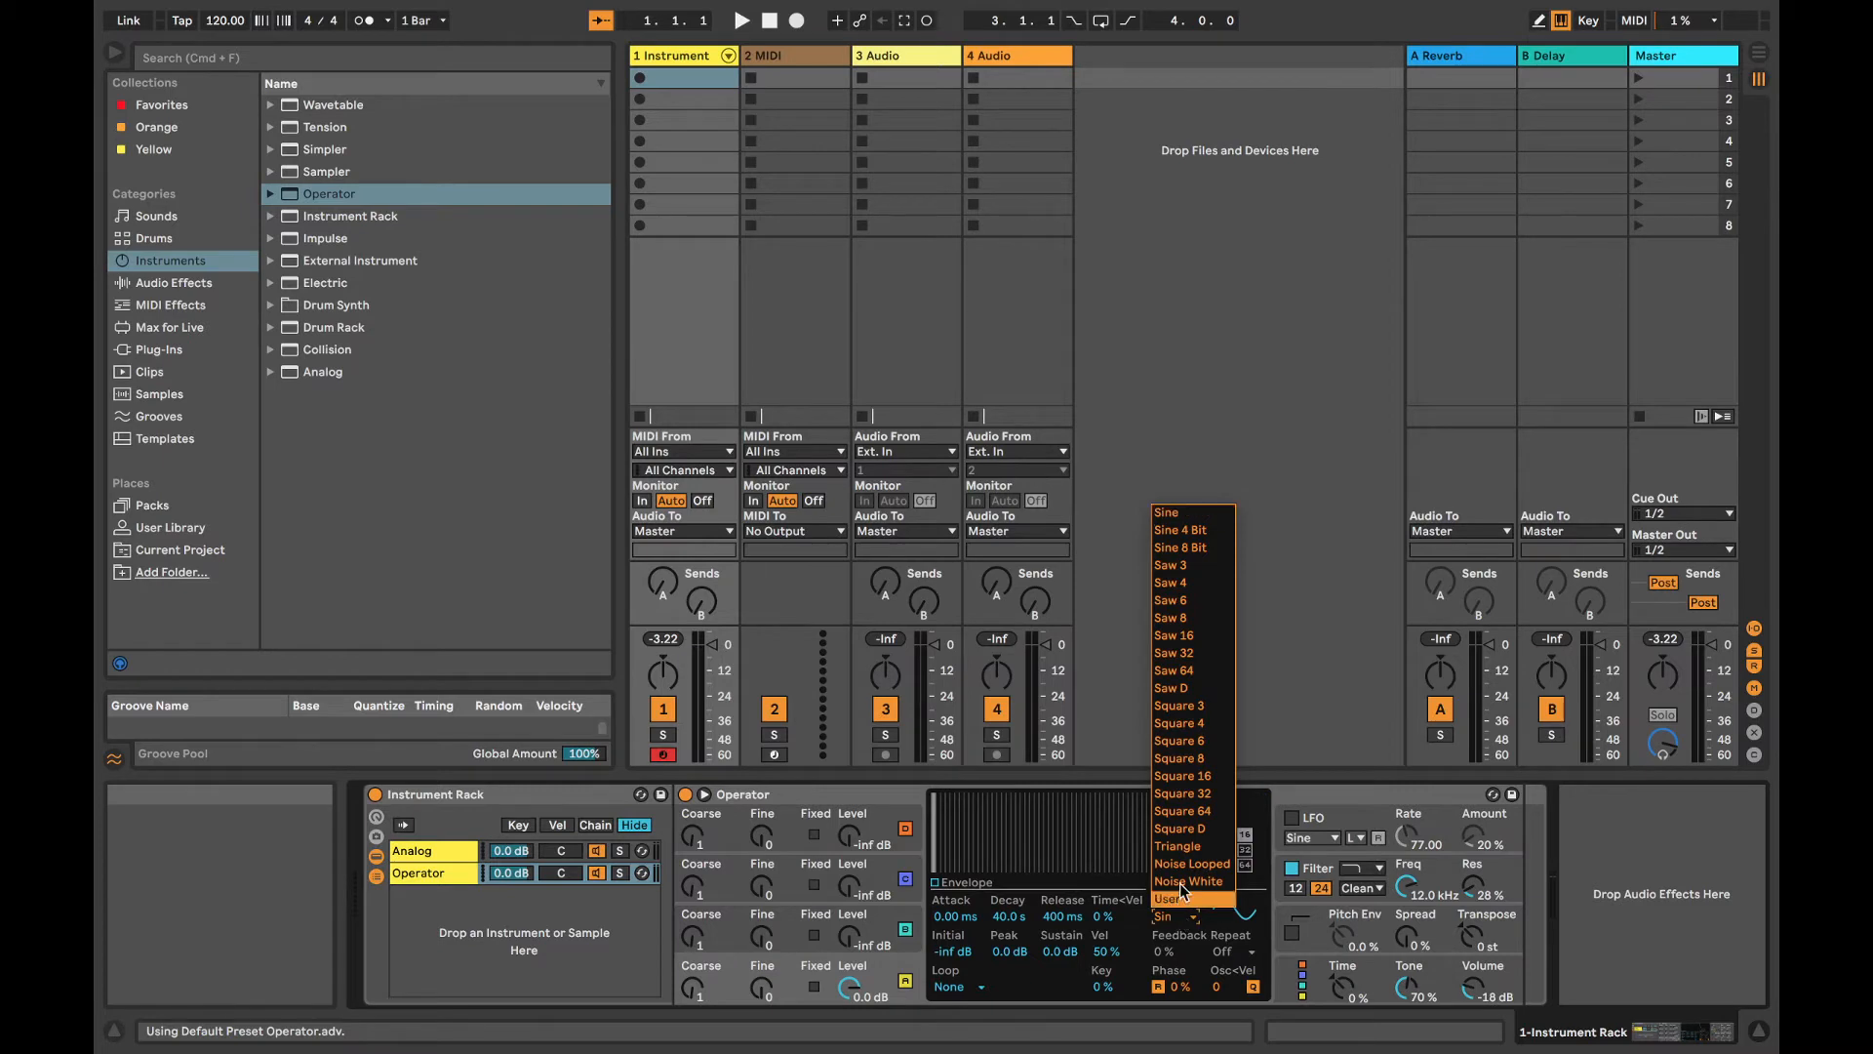
click(1178, 846)
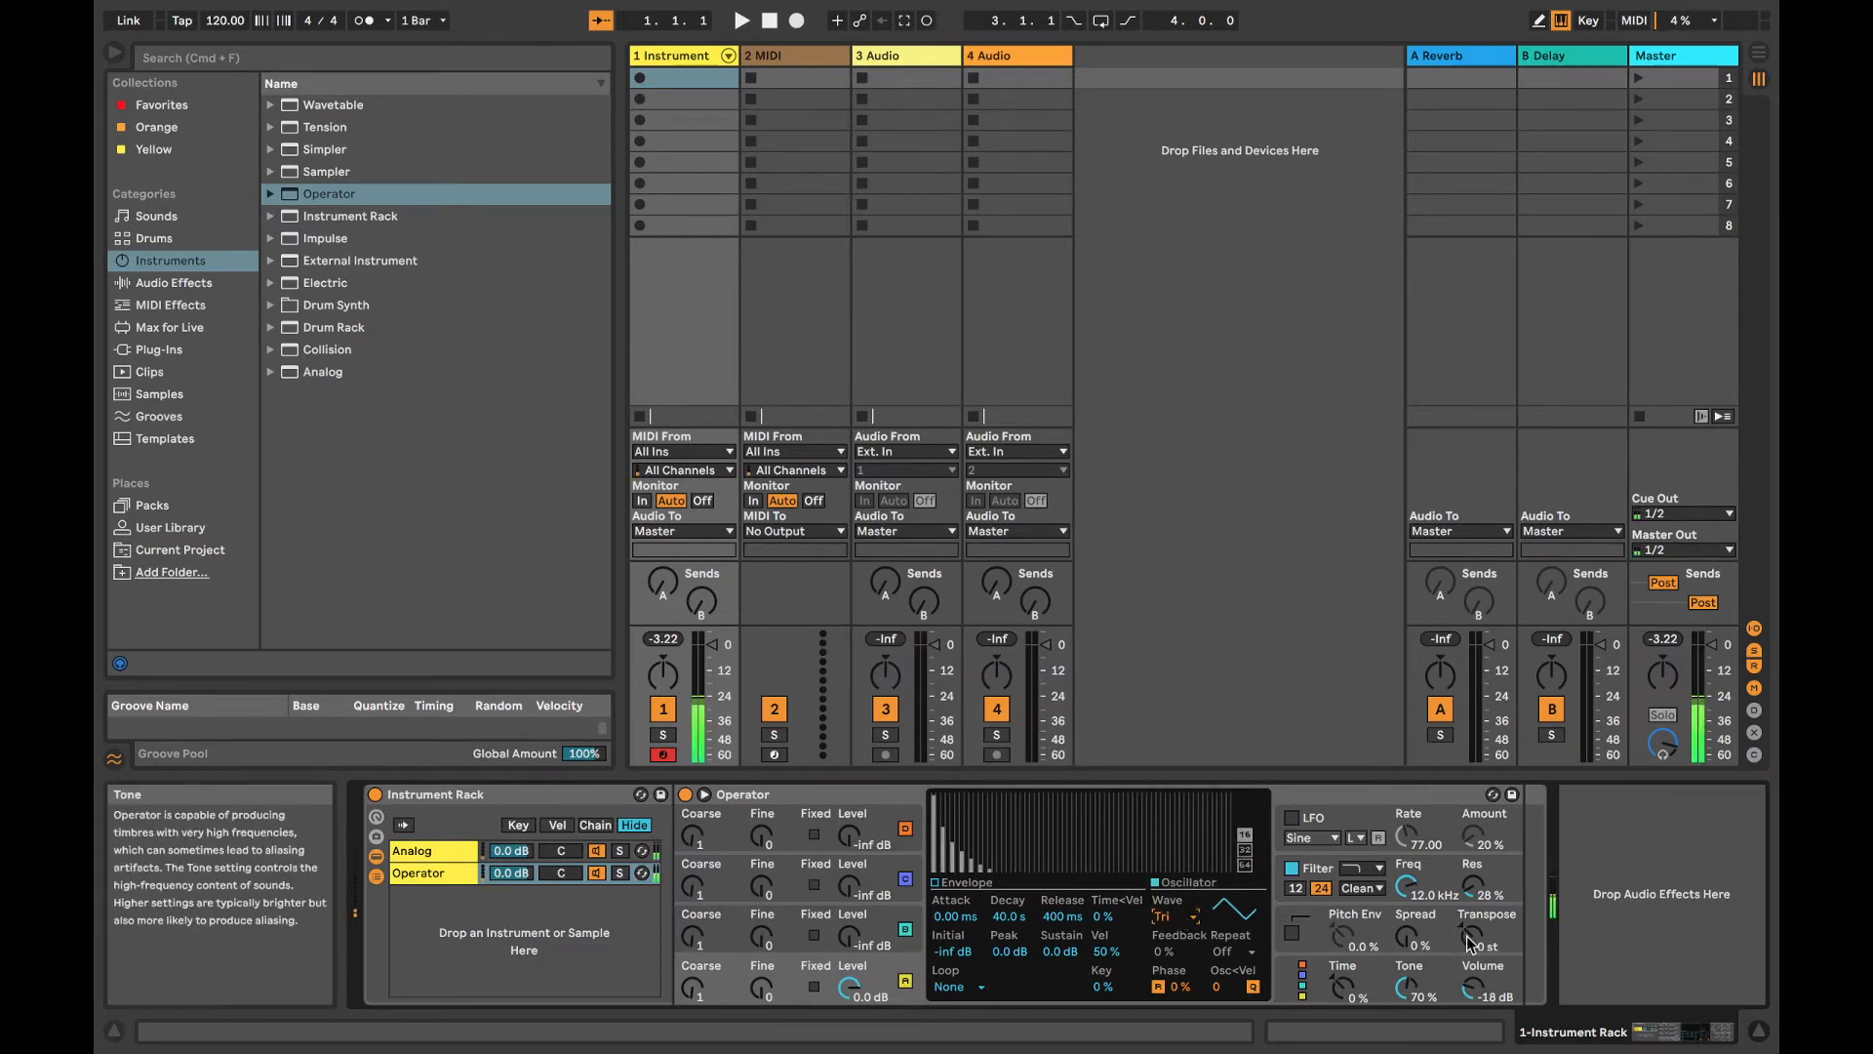
Step: Set Operator's global transpose to -12 st
click(1470, 939)
text(-12)
key(Return)
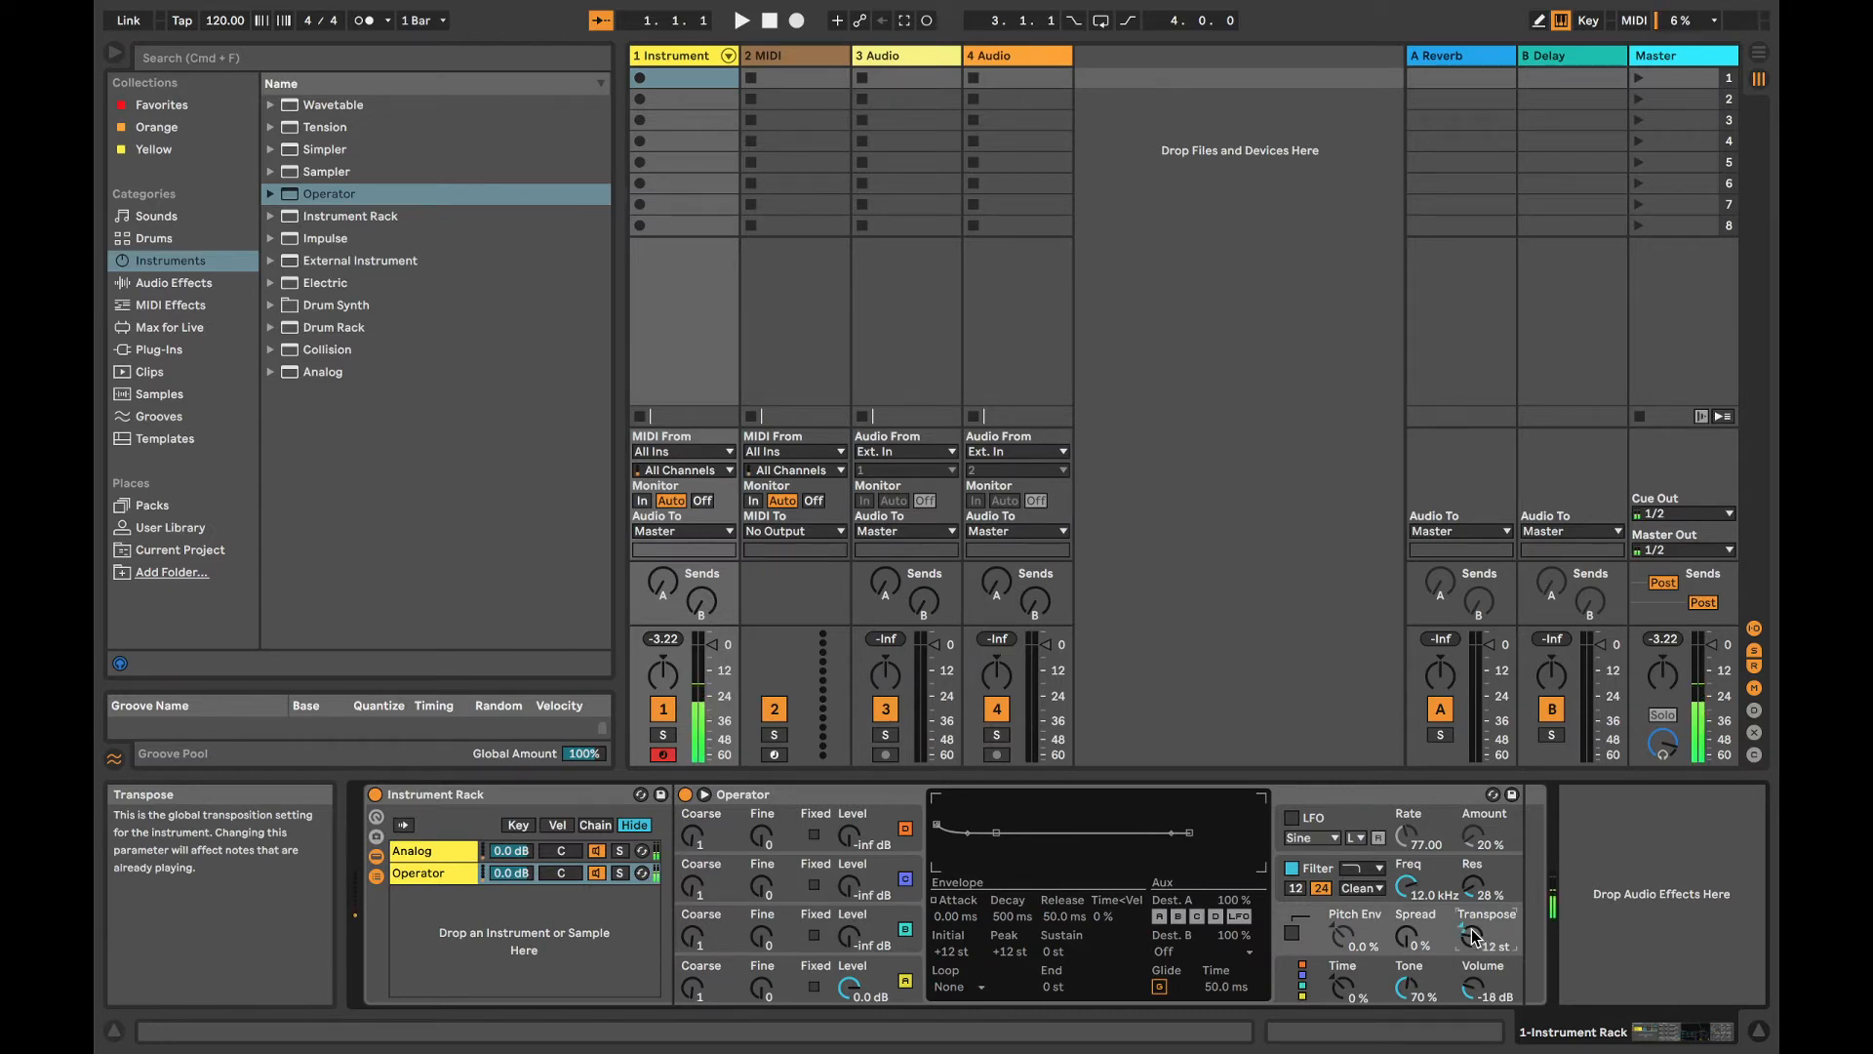
Step: Shape Operator's Oscillator A envelope with a 12.7 s decay, -inf dB sustain and 502 ms release
click(1408, 883)
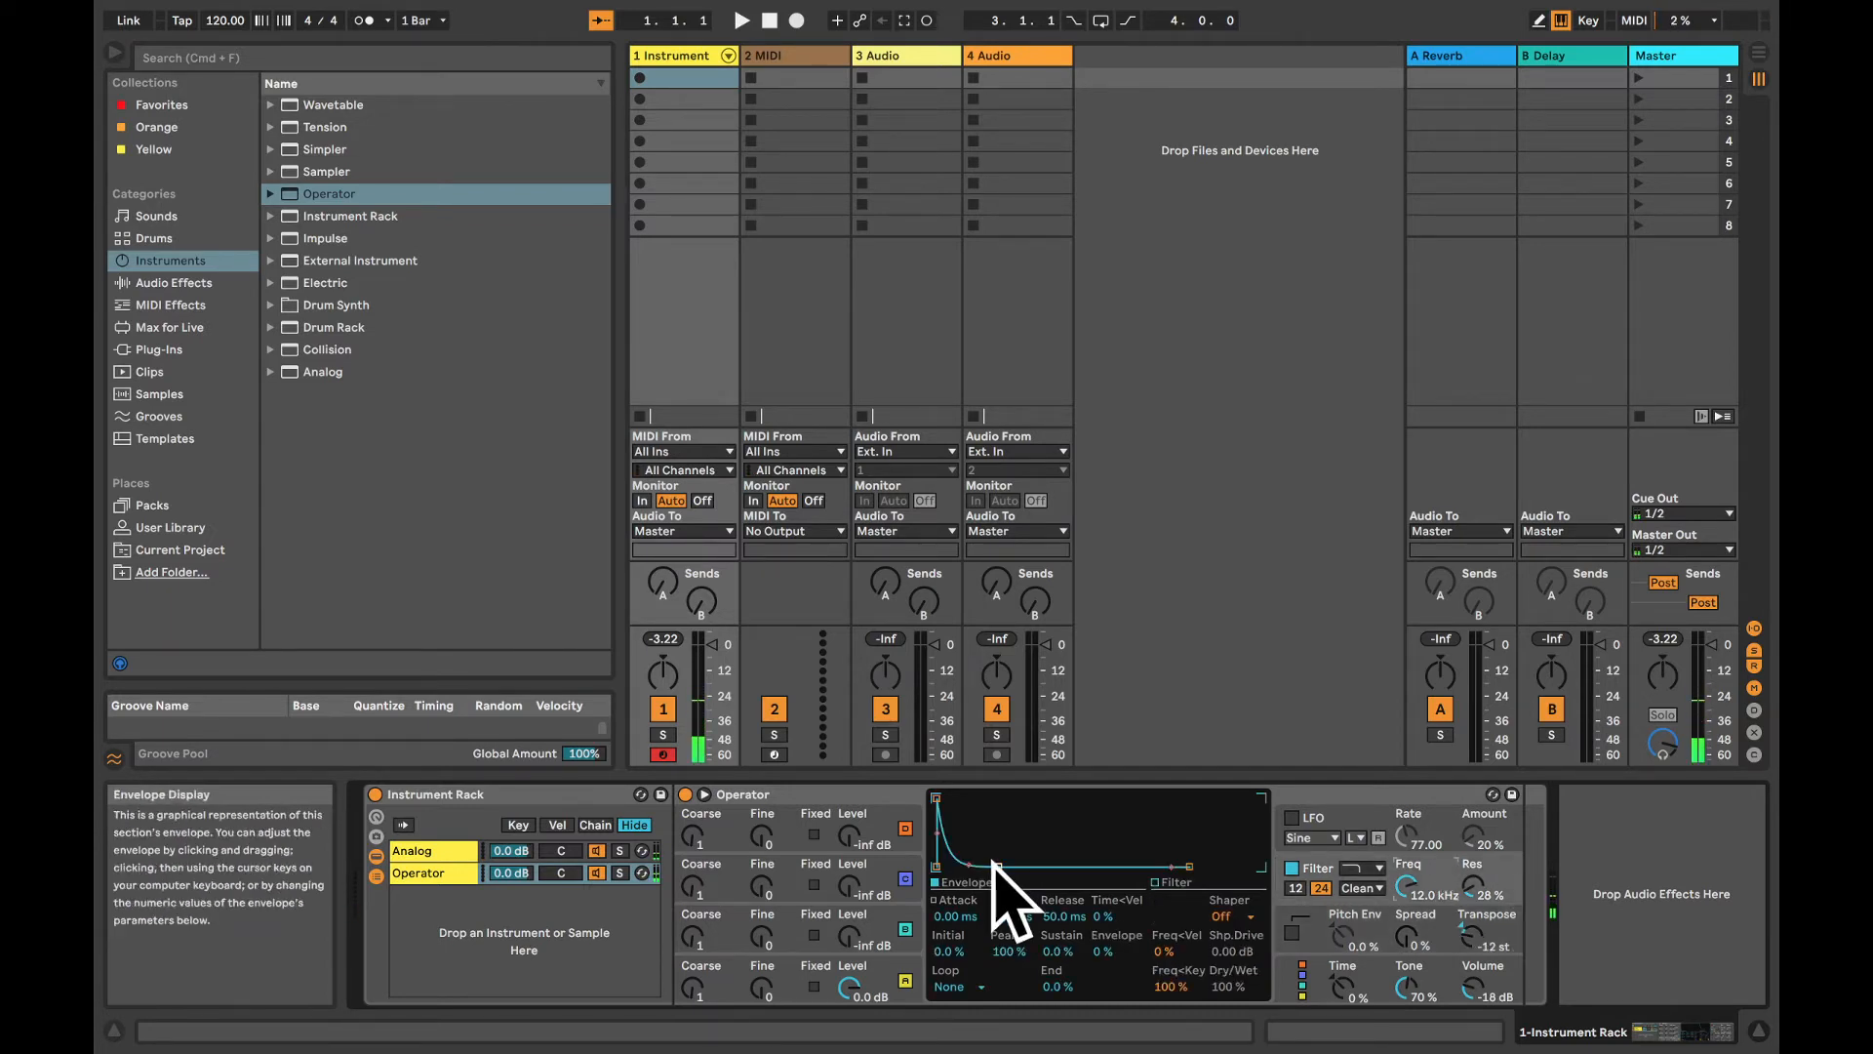
click(867, 981)
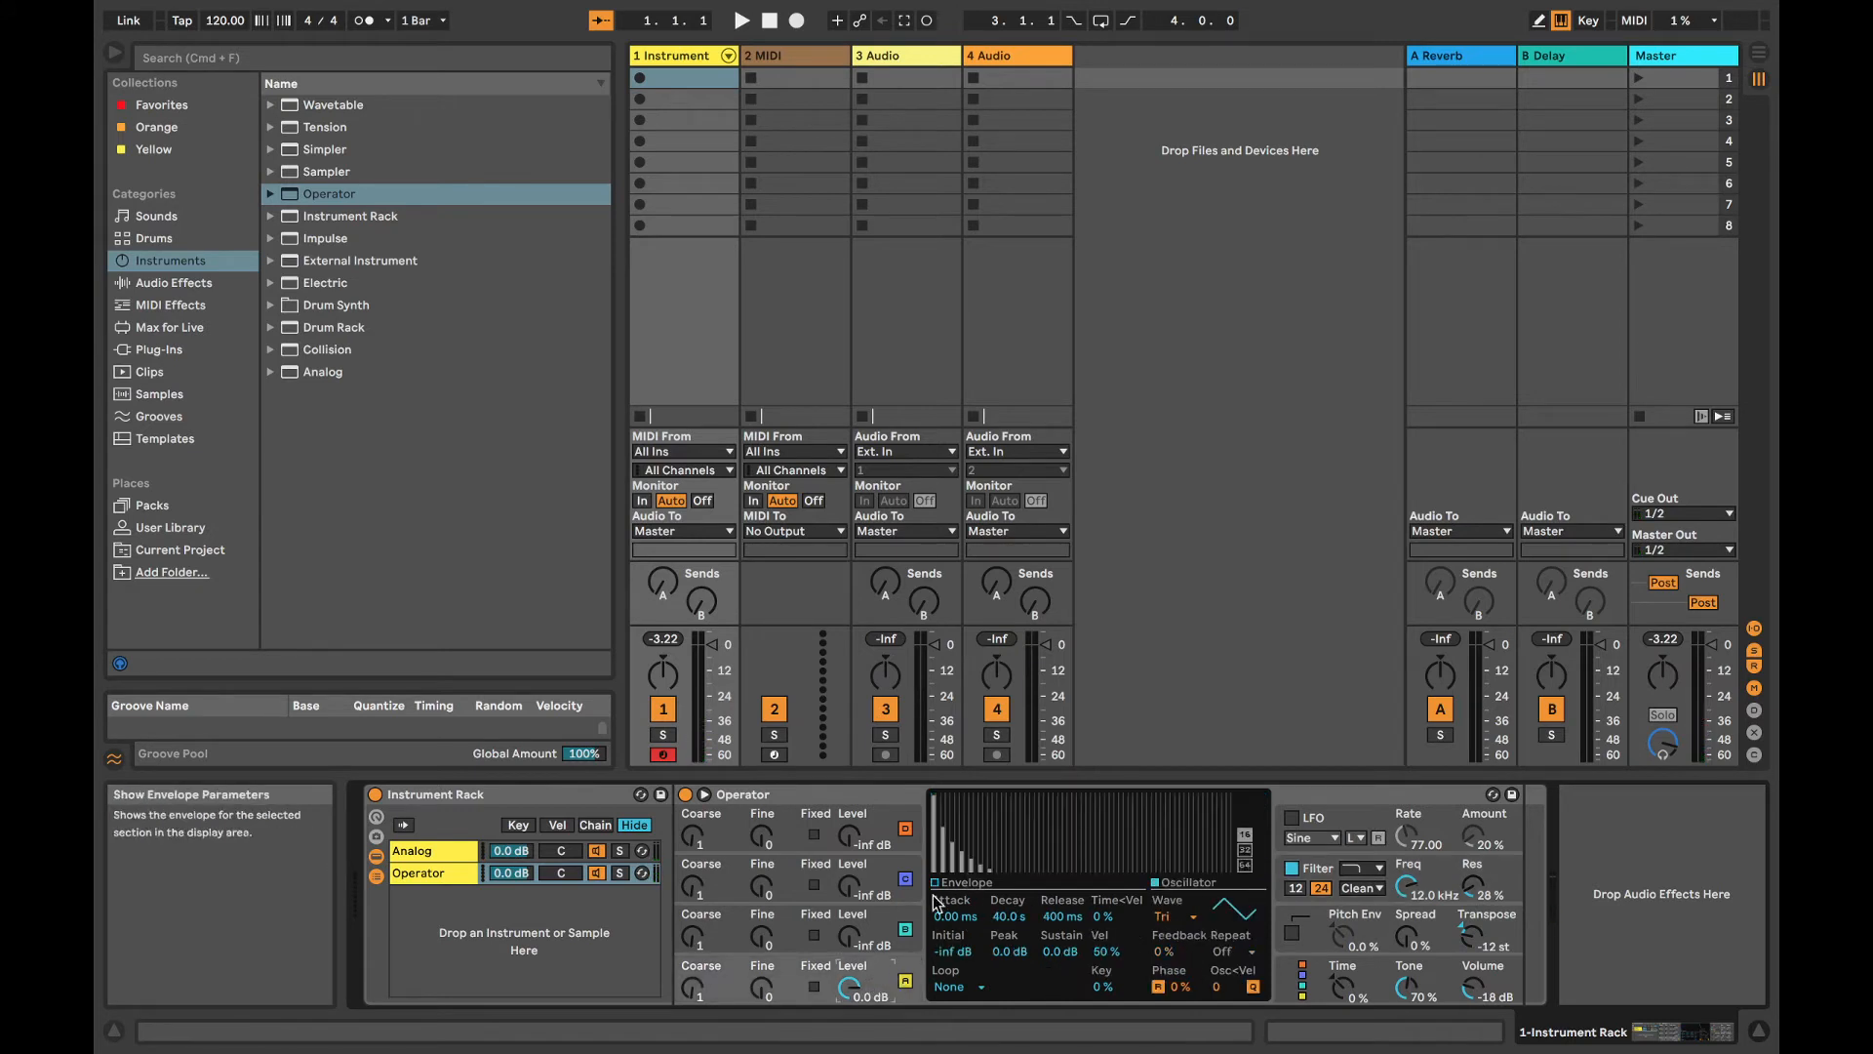
click(947, 881)
drag(1039, 798, 1028, 867)
mouse_move(1211, 866)
mouse_down()
mouse_move(1226, 866)
mouse_move(1210, 866)
mouse_up()
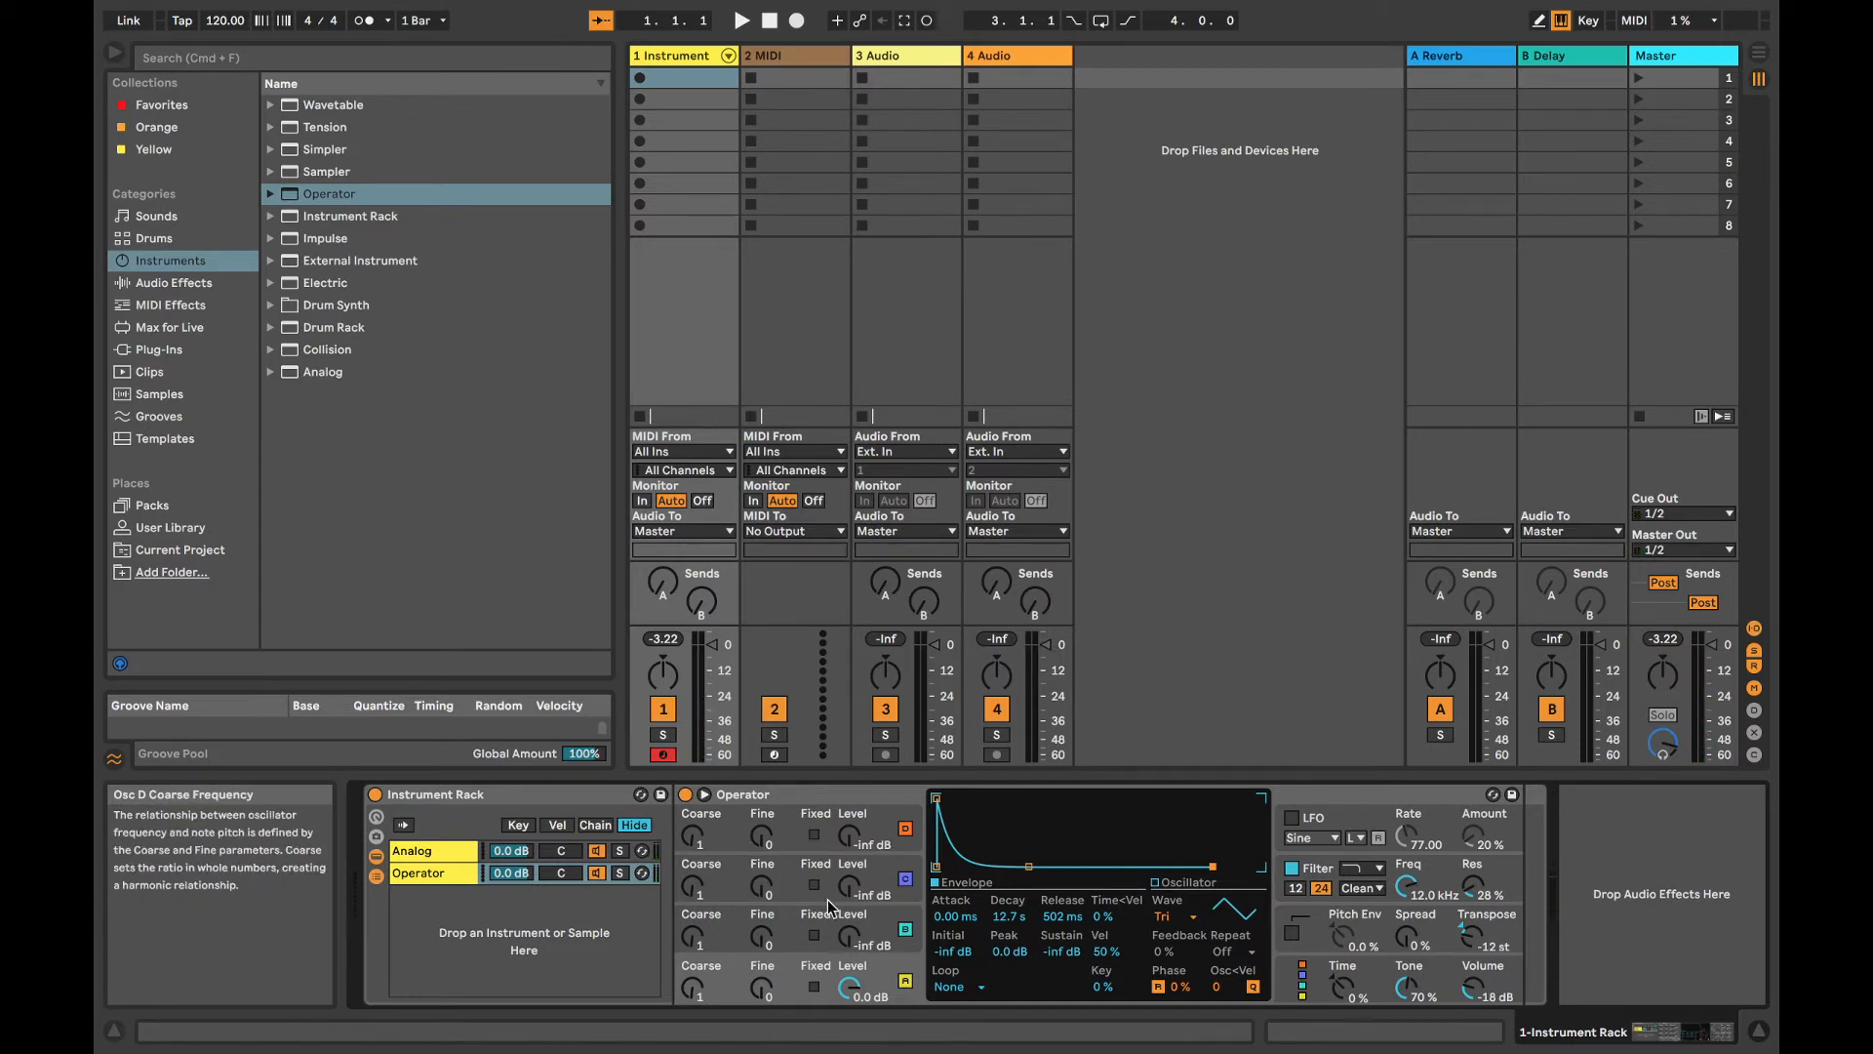
Step: Set Operator's Oscillator B waveform to Noise White and raise its level to -22 dB
click(1300, 973)
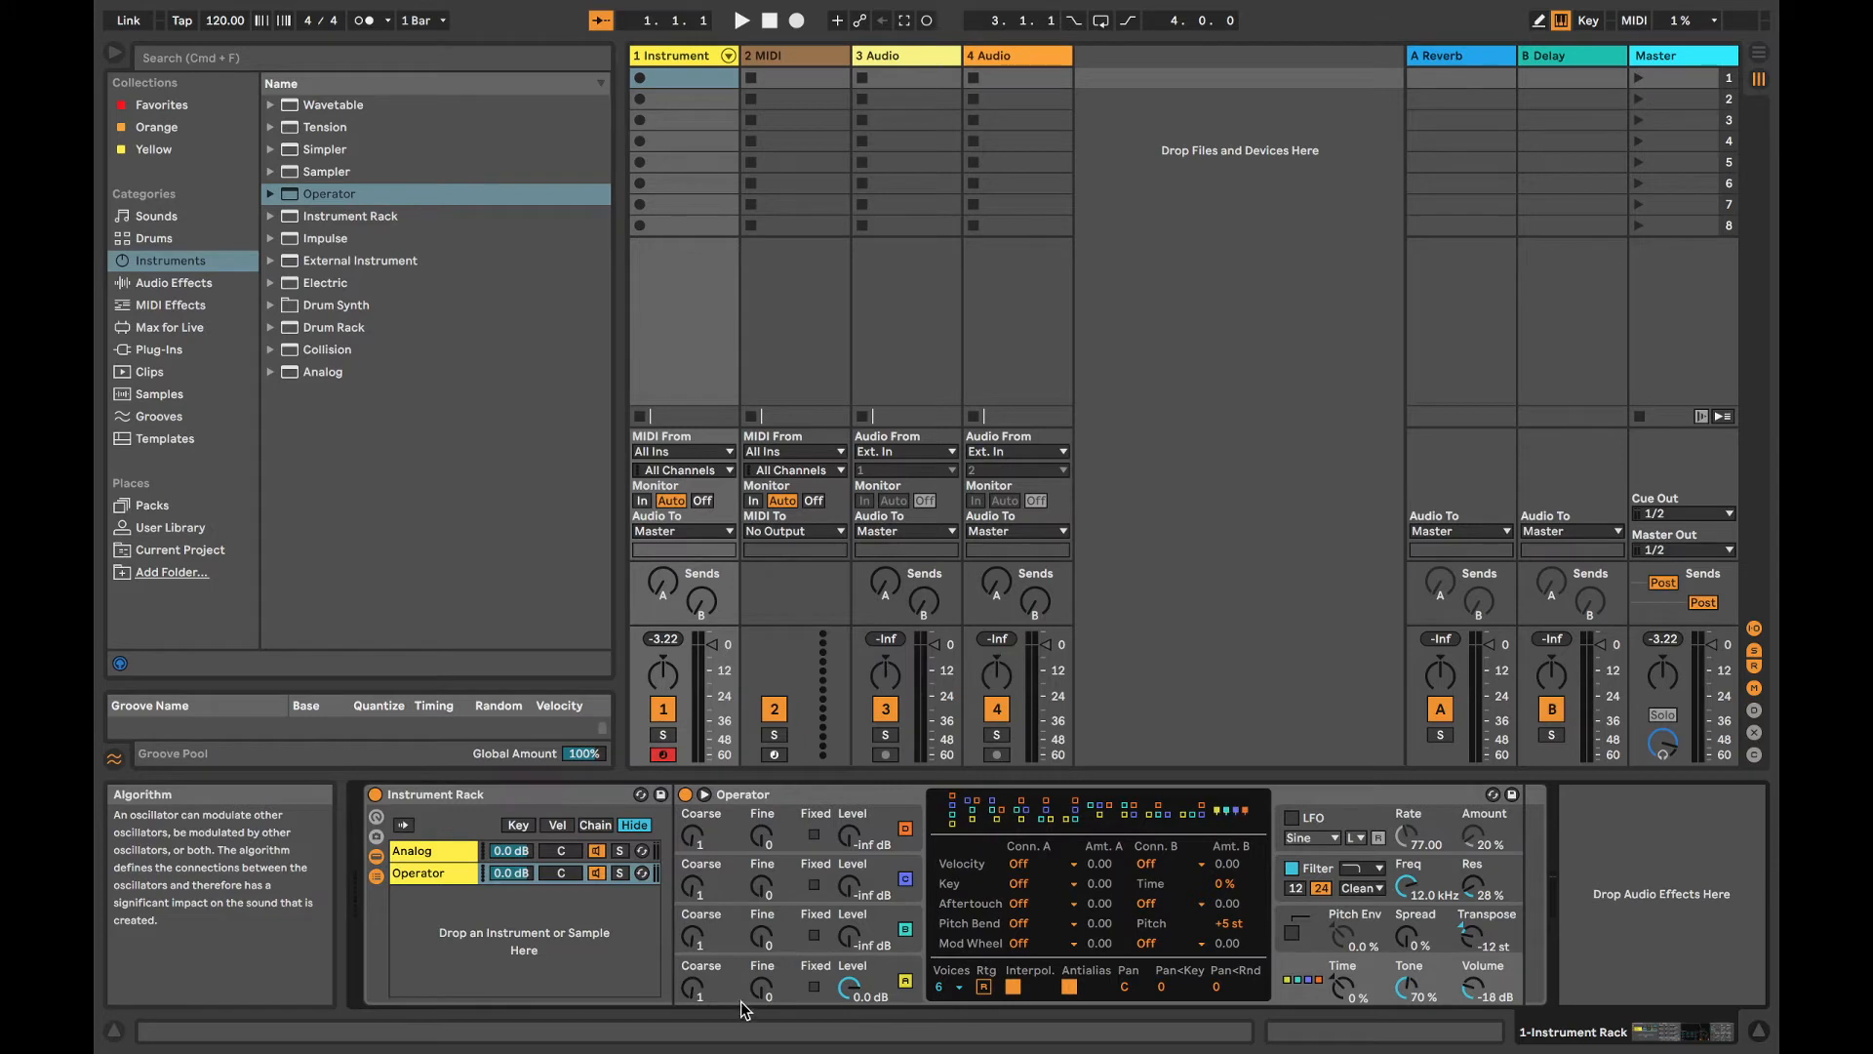
click(808, 938)
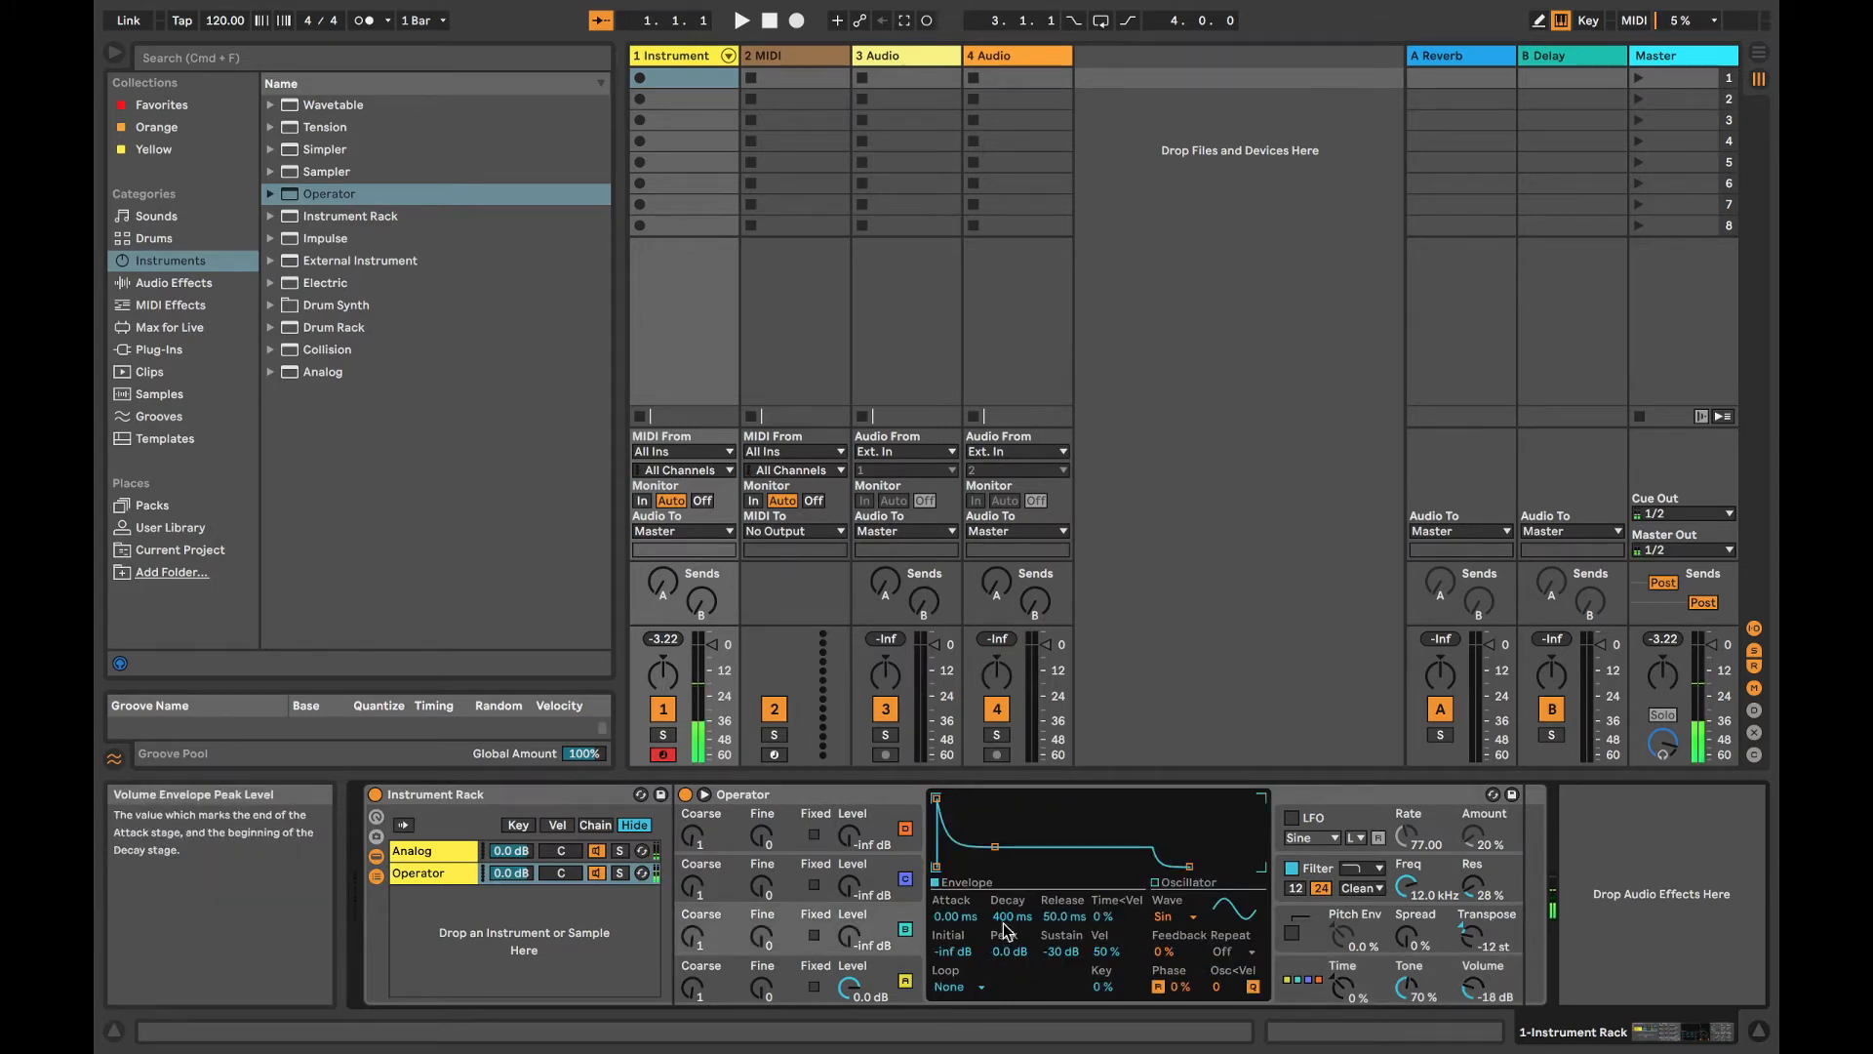
click(1171, 917)
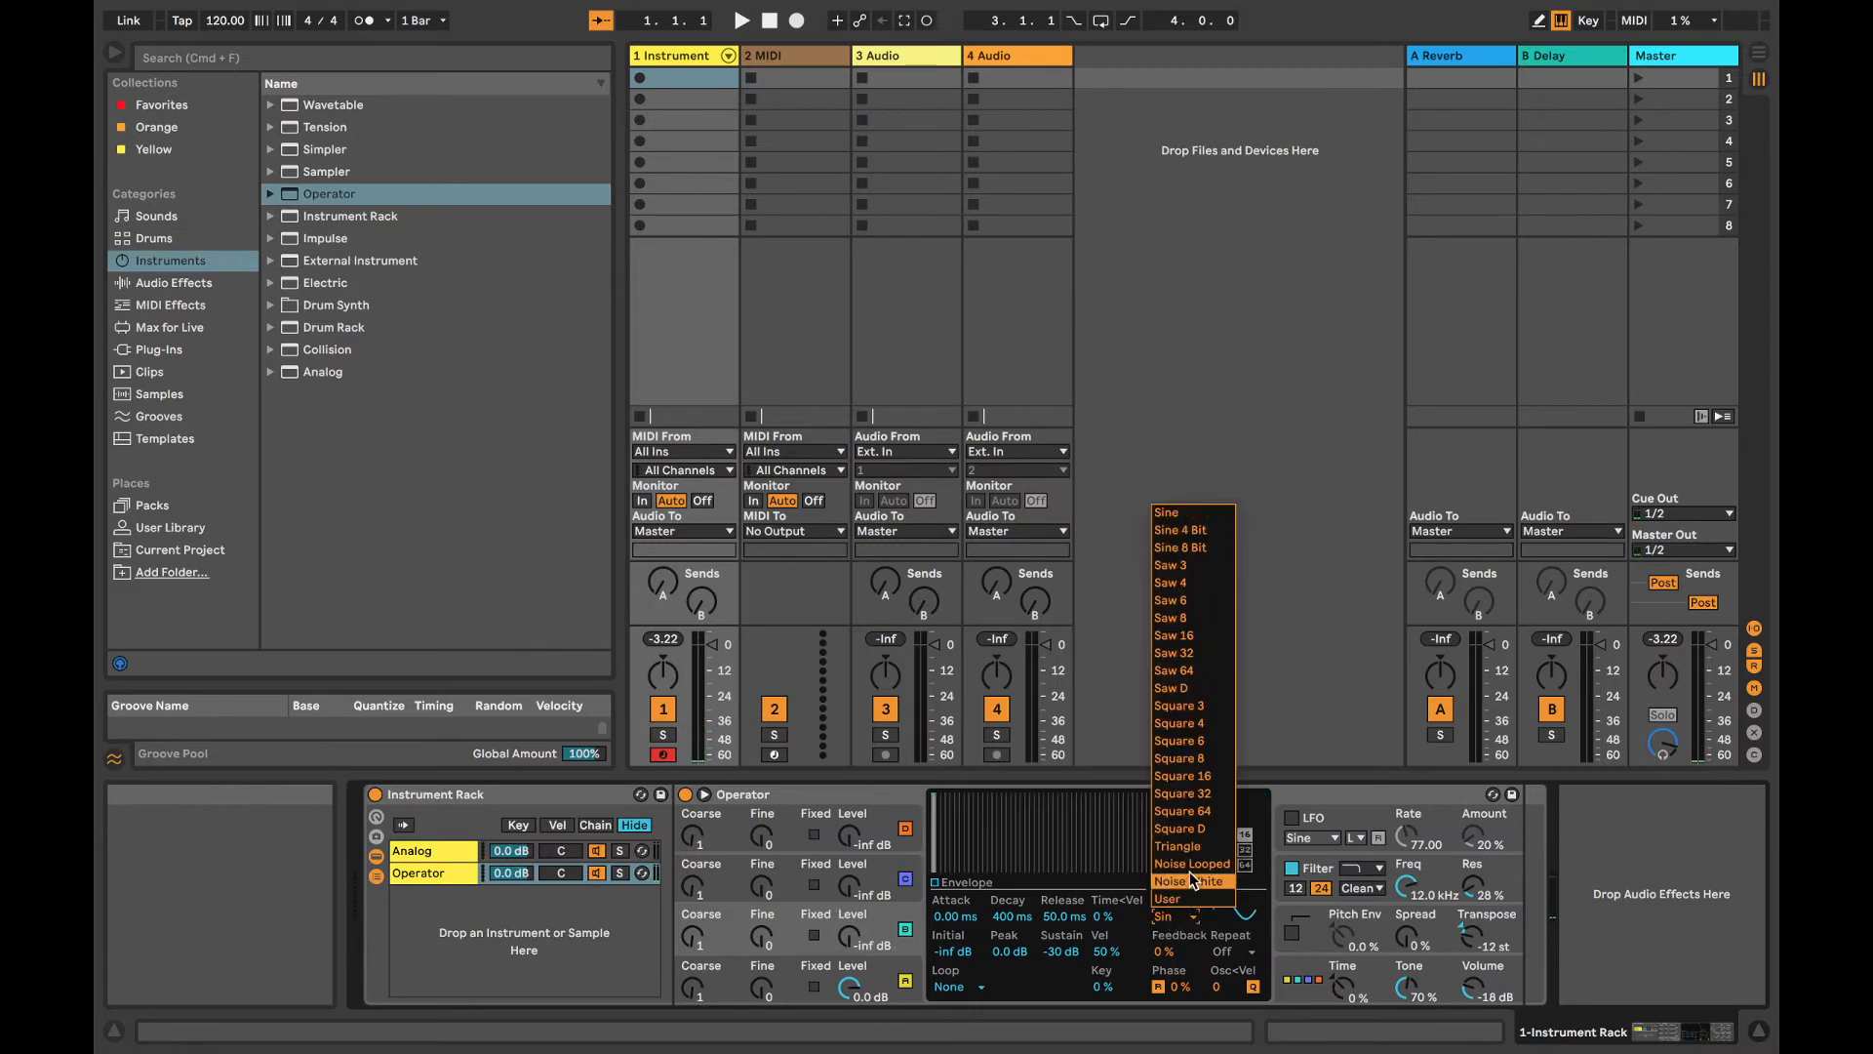
click(1188, 881)
drag(849, 936, 849, 915)
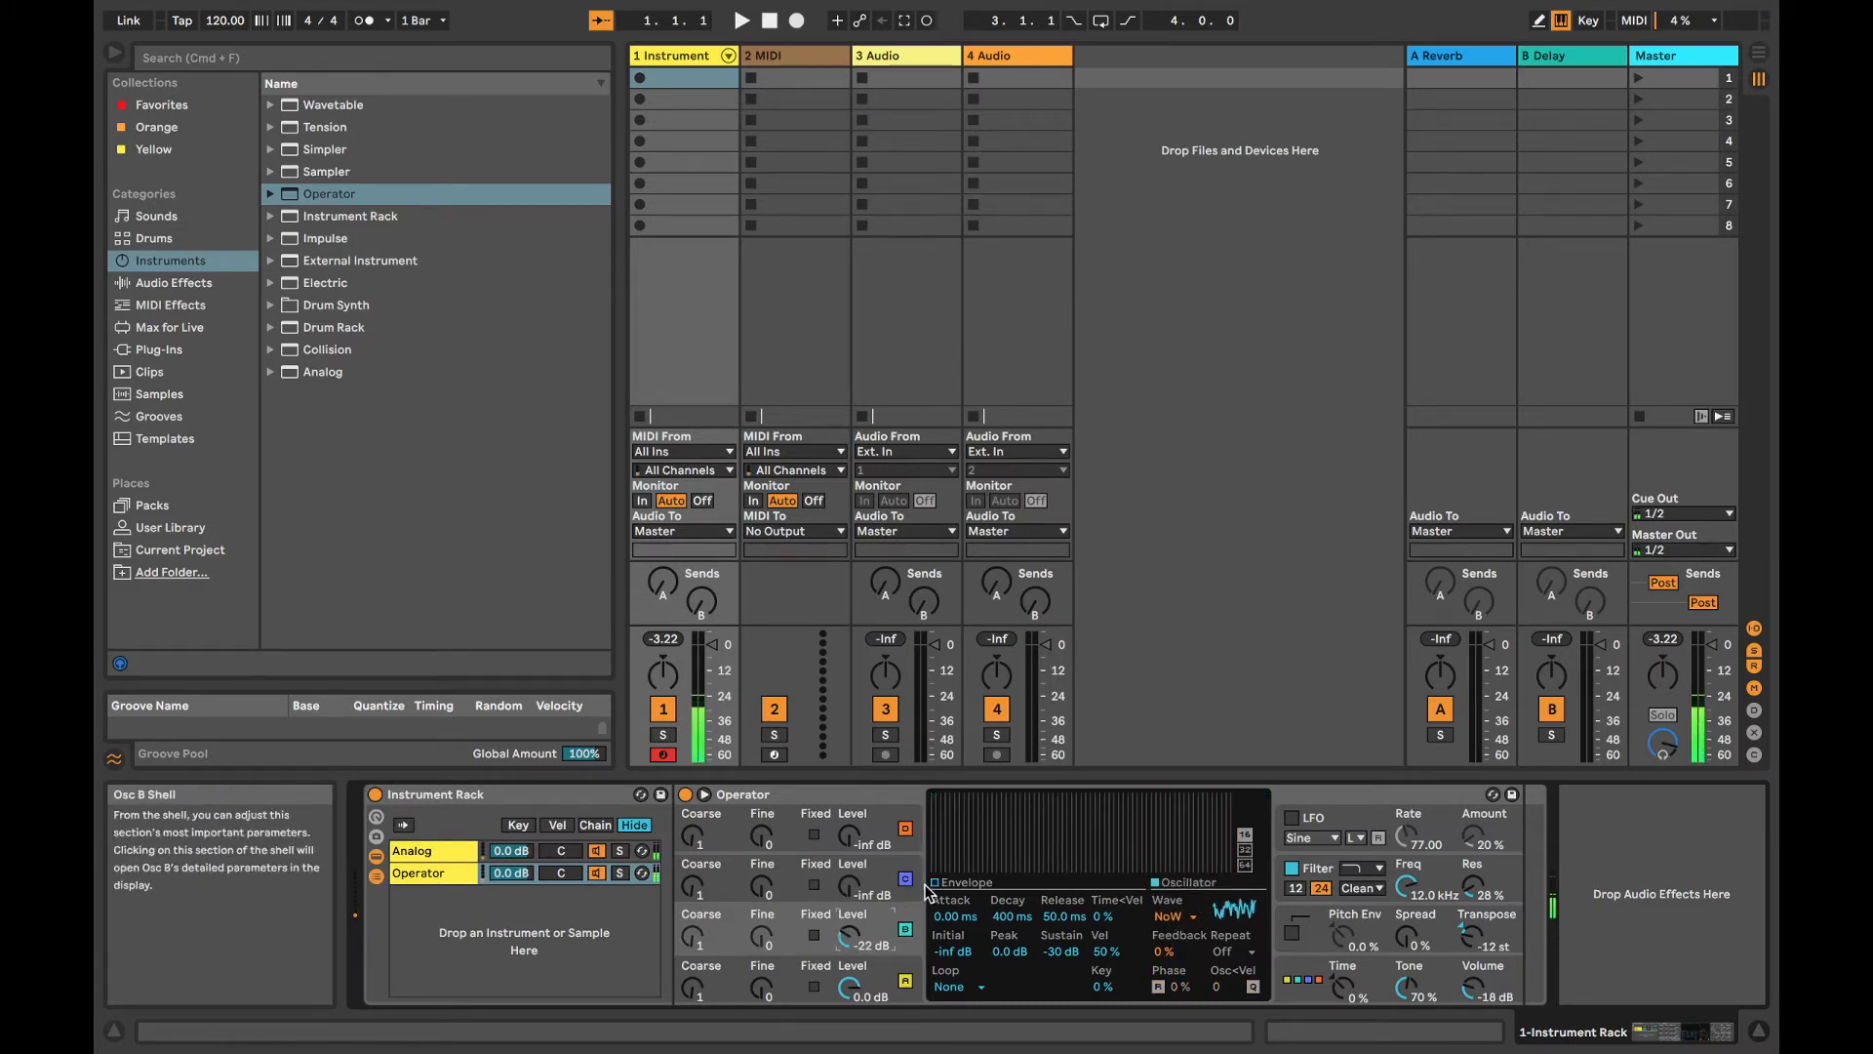
Step: Shape Oscillator B's envelope with a 94.1 ms decay, -11 dB sustain and 276 ms release, and set its frequency to coarse 21, fine 90
click(1059, 875)
drag(1190, 866, 1207, 866)
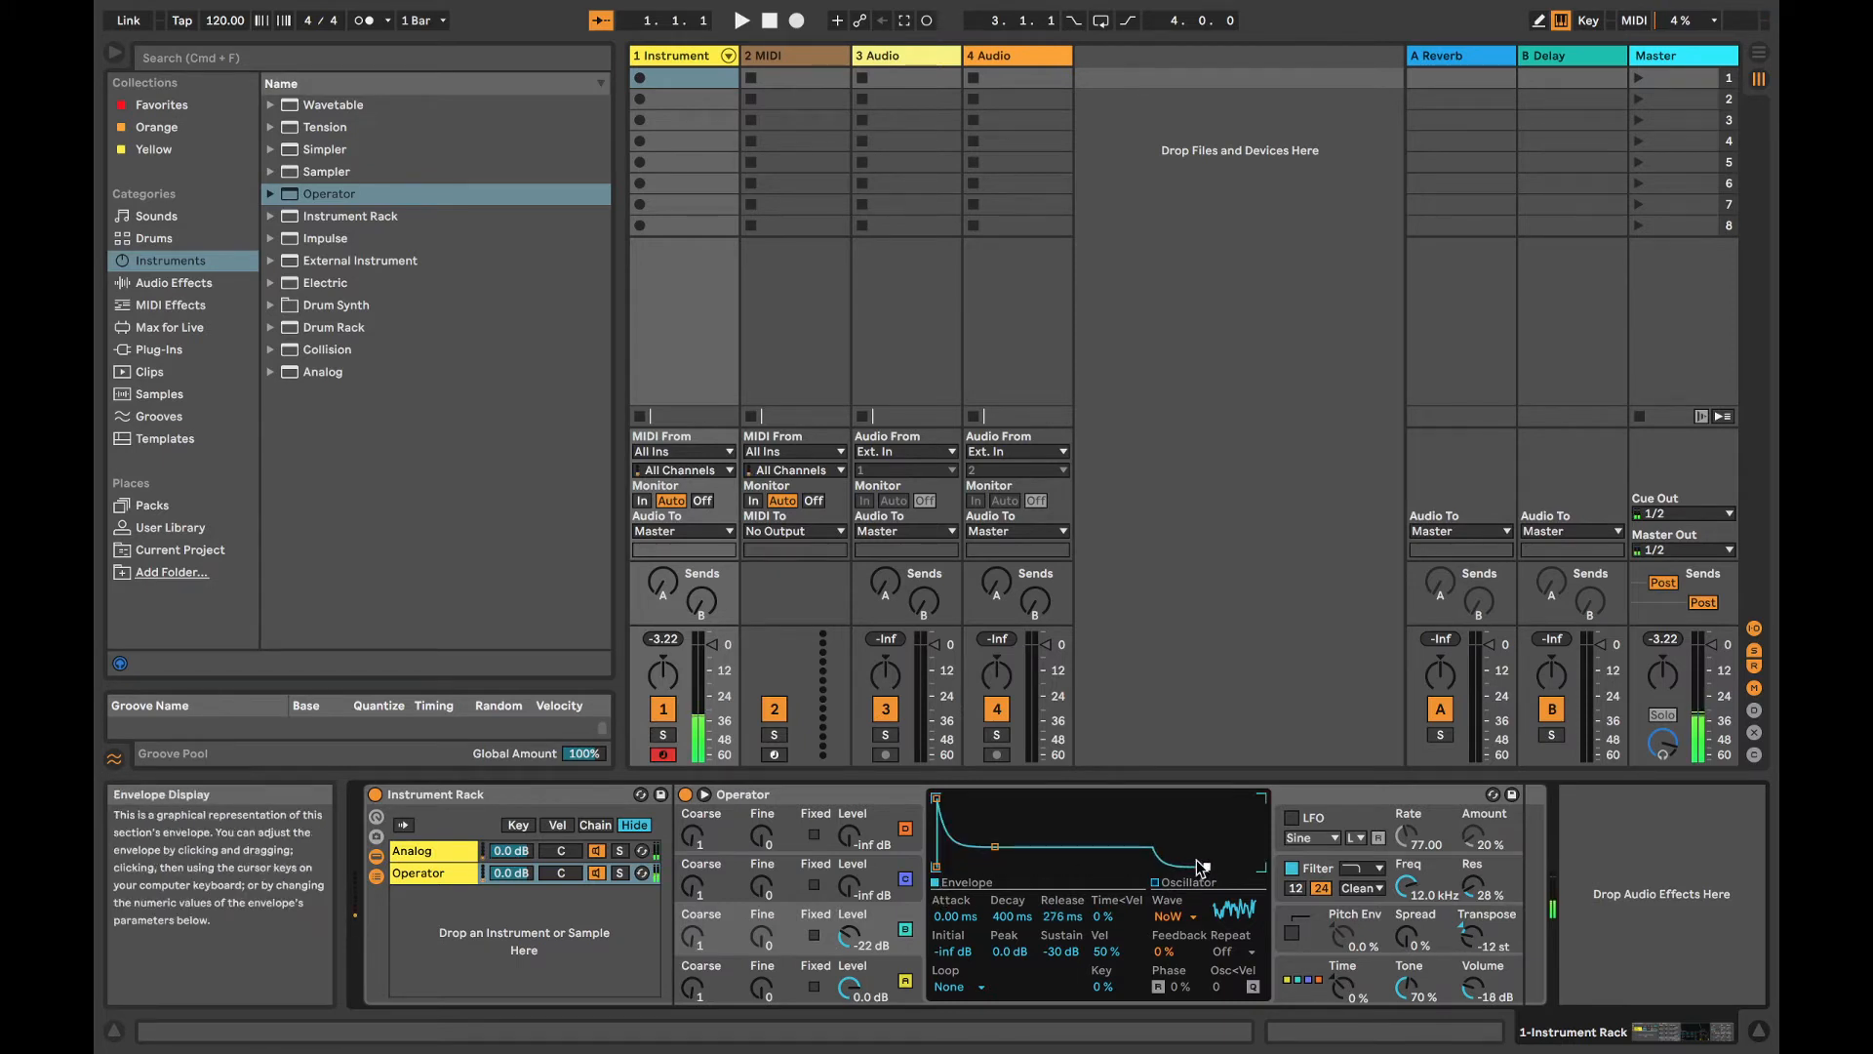
mouse_move(995, 846)
mouse_down()
mouse_move(1010, 800)
mouse_move(1004, 829)
mouse_up()
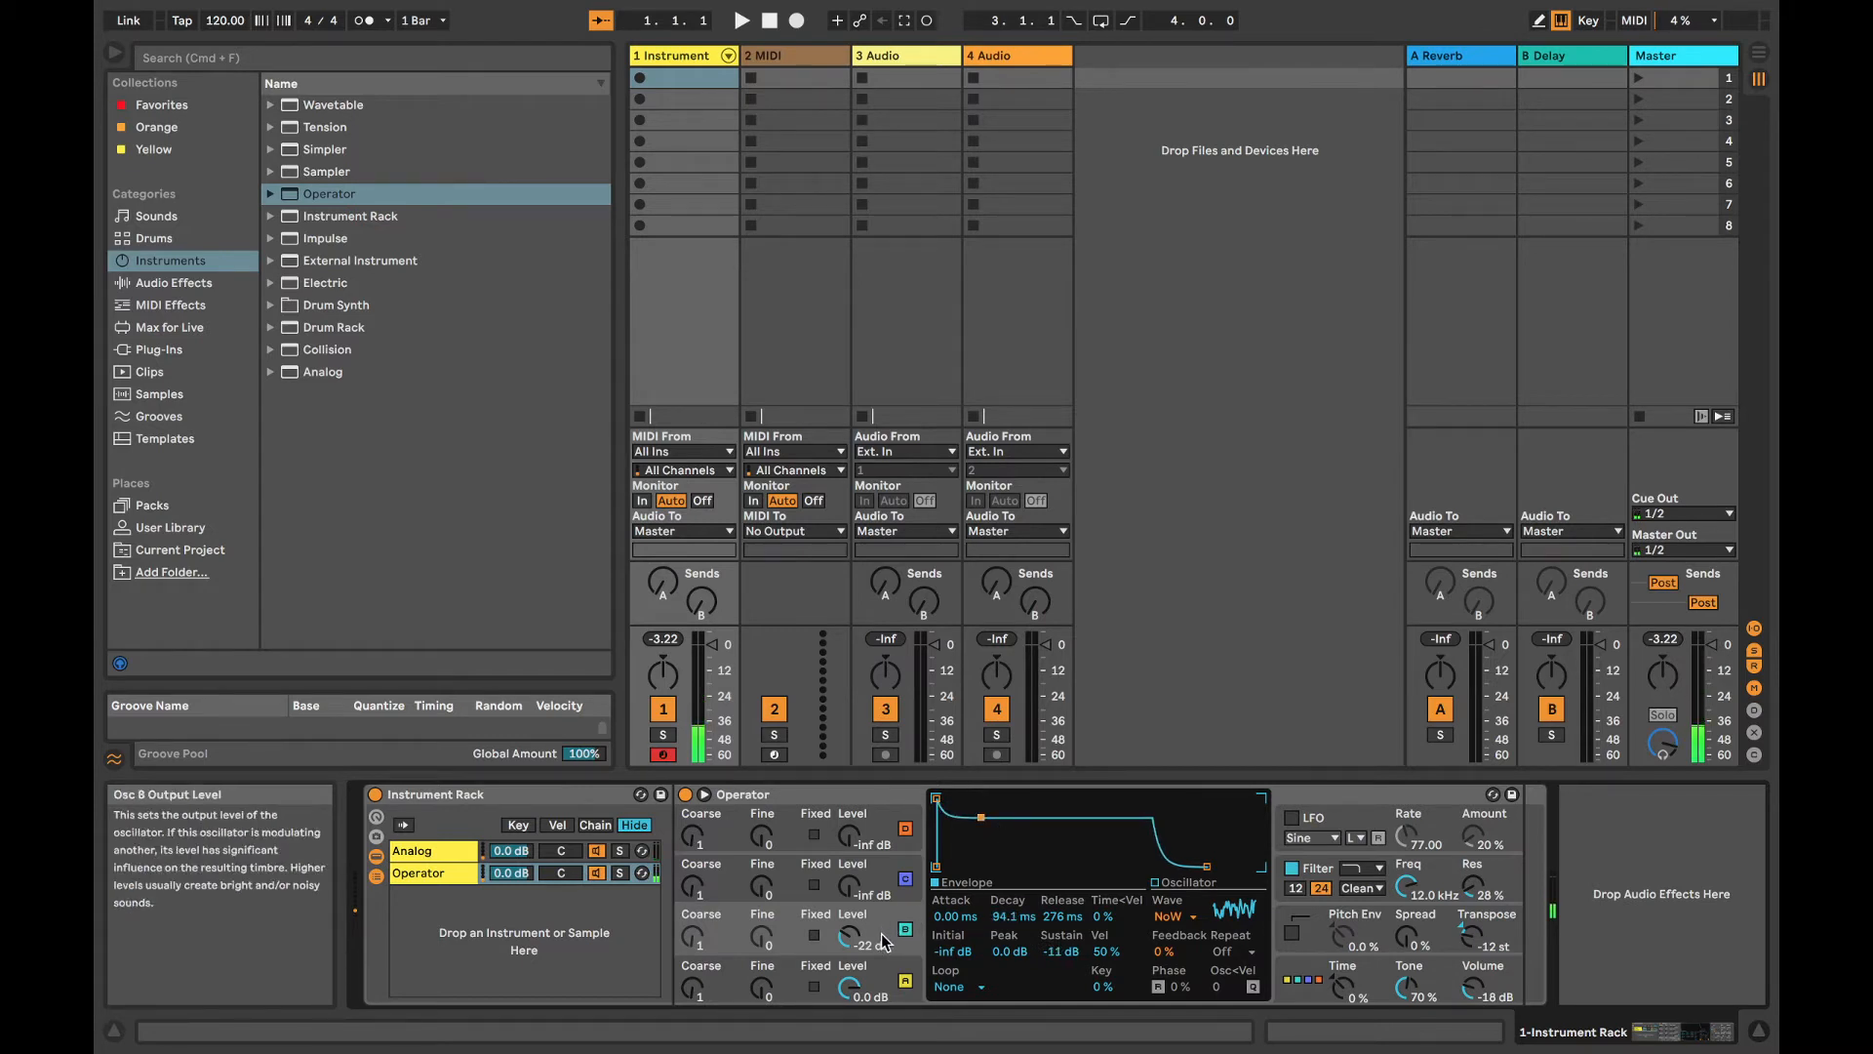
drag(761, 938, 761, 912)
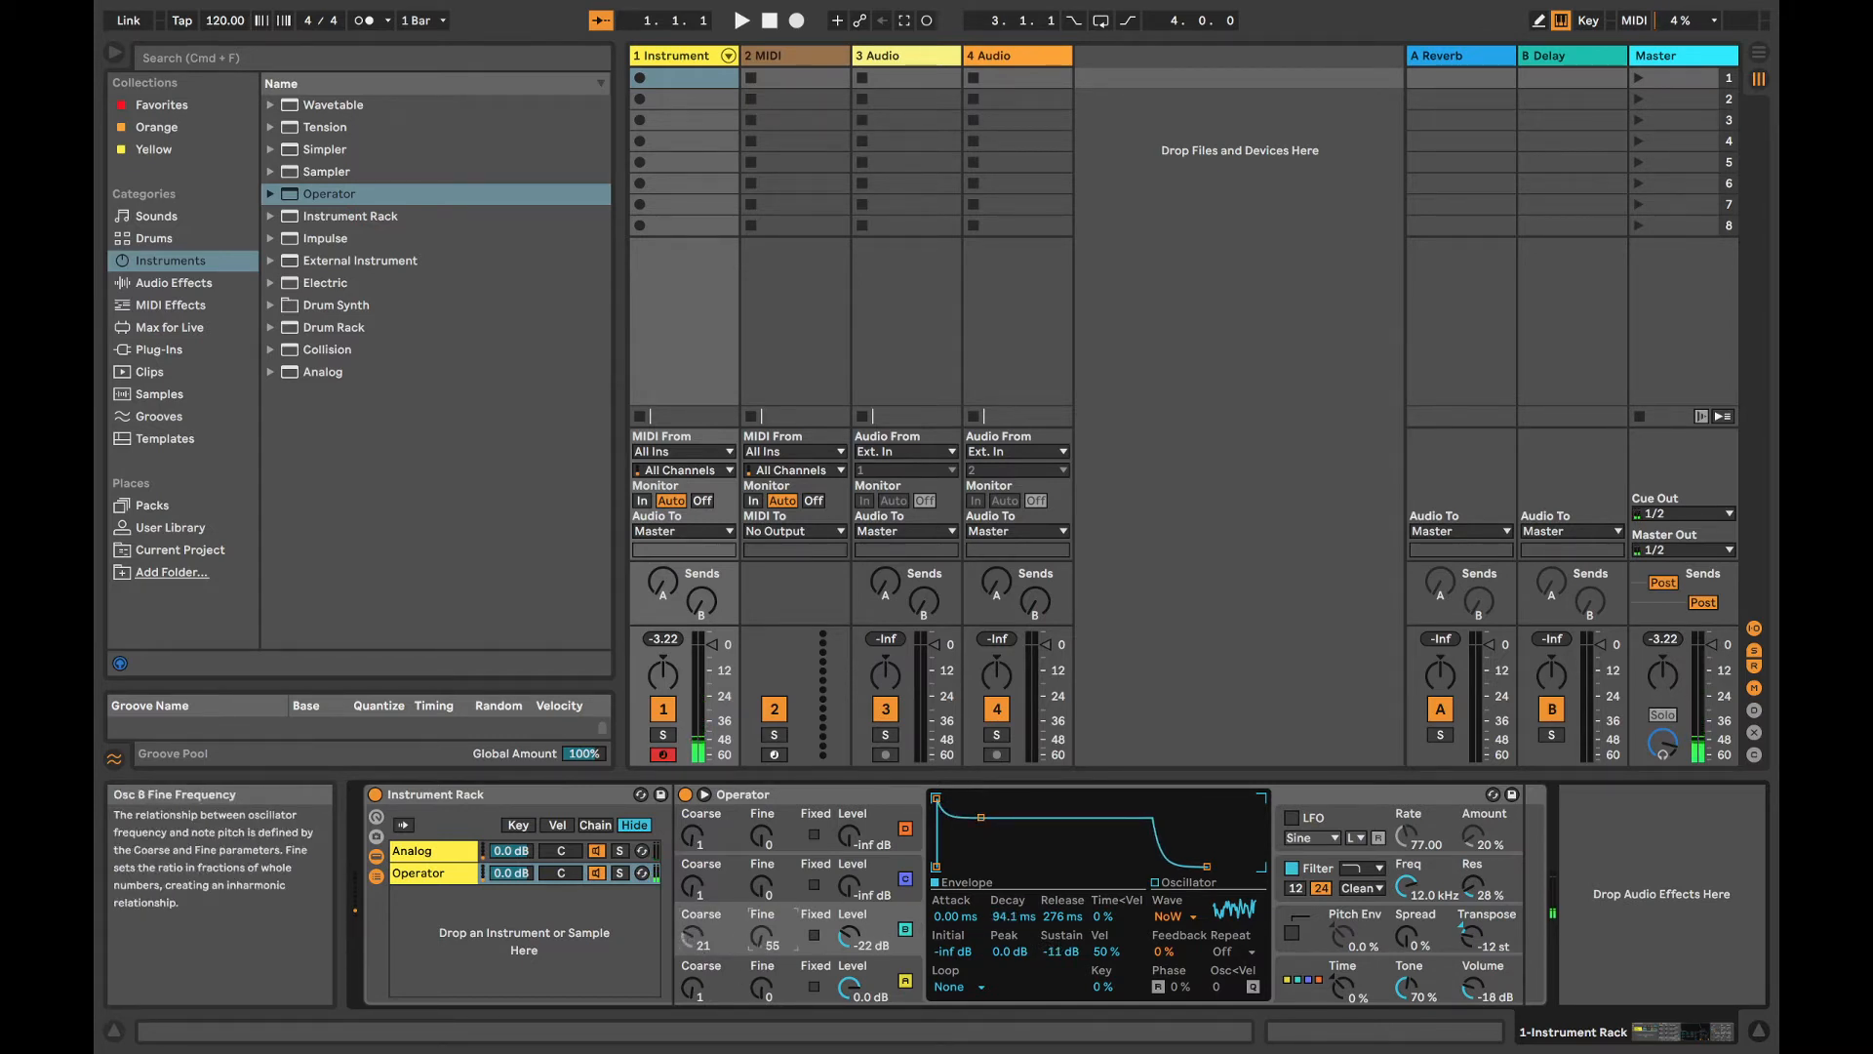
Step: Try Noise Looped as Oscillator B's waveform and restore Noise White
click(1173, 915)
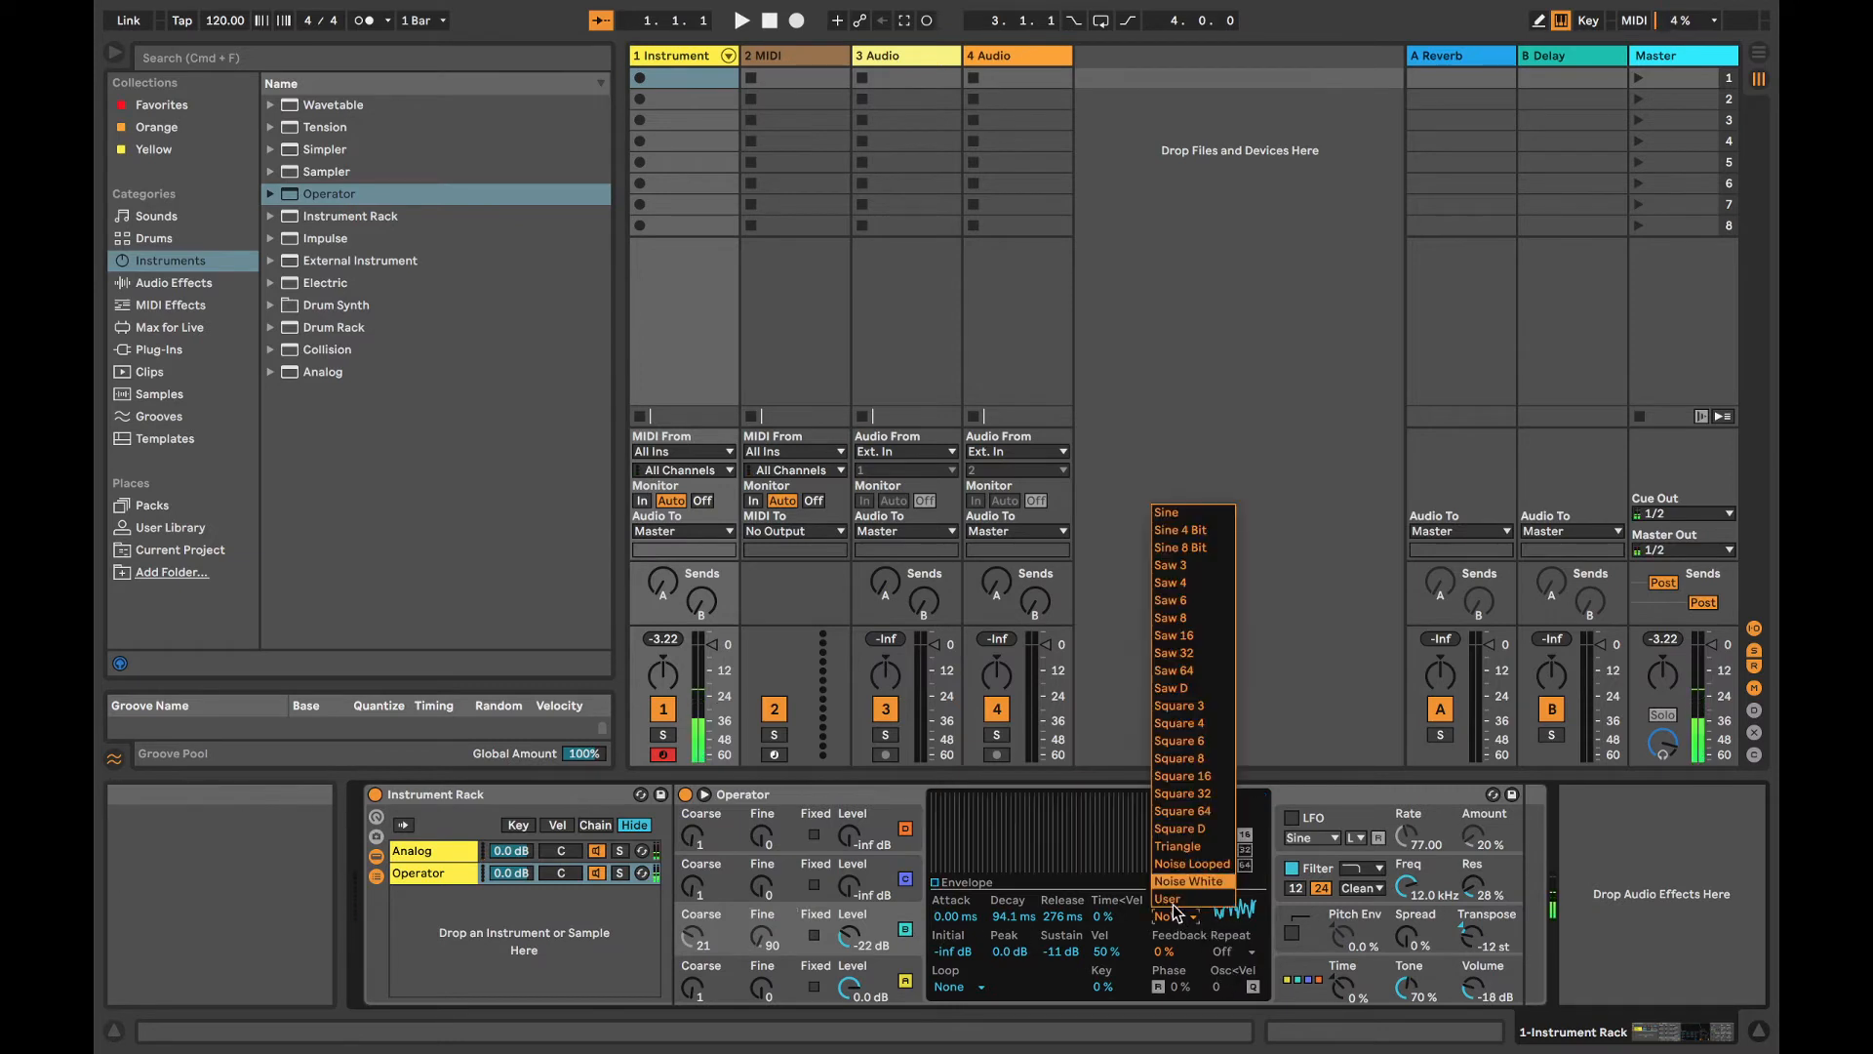
click(1190, 863)
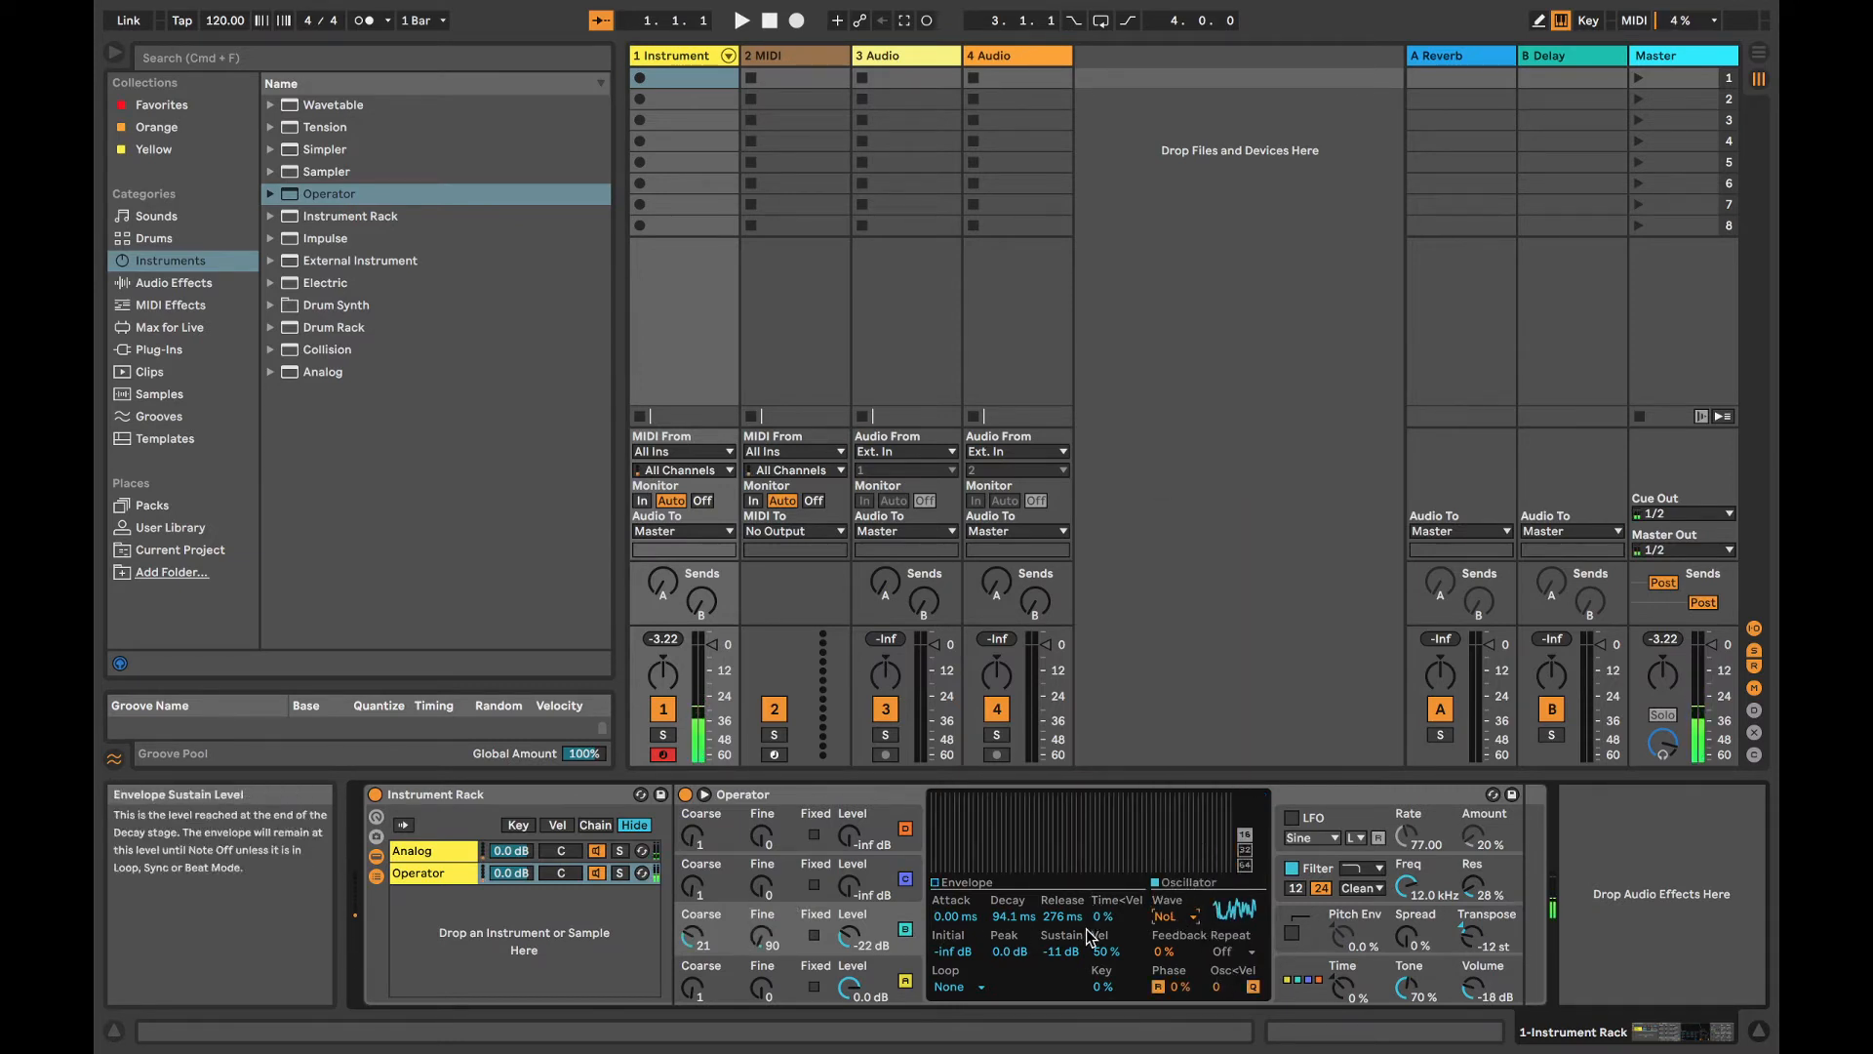
click(1174, 915)
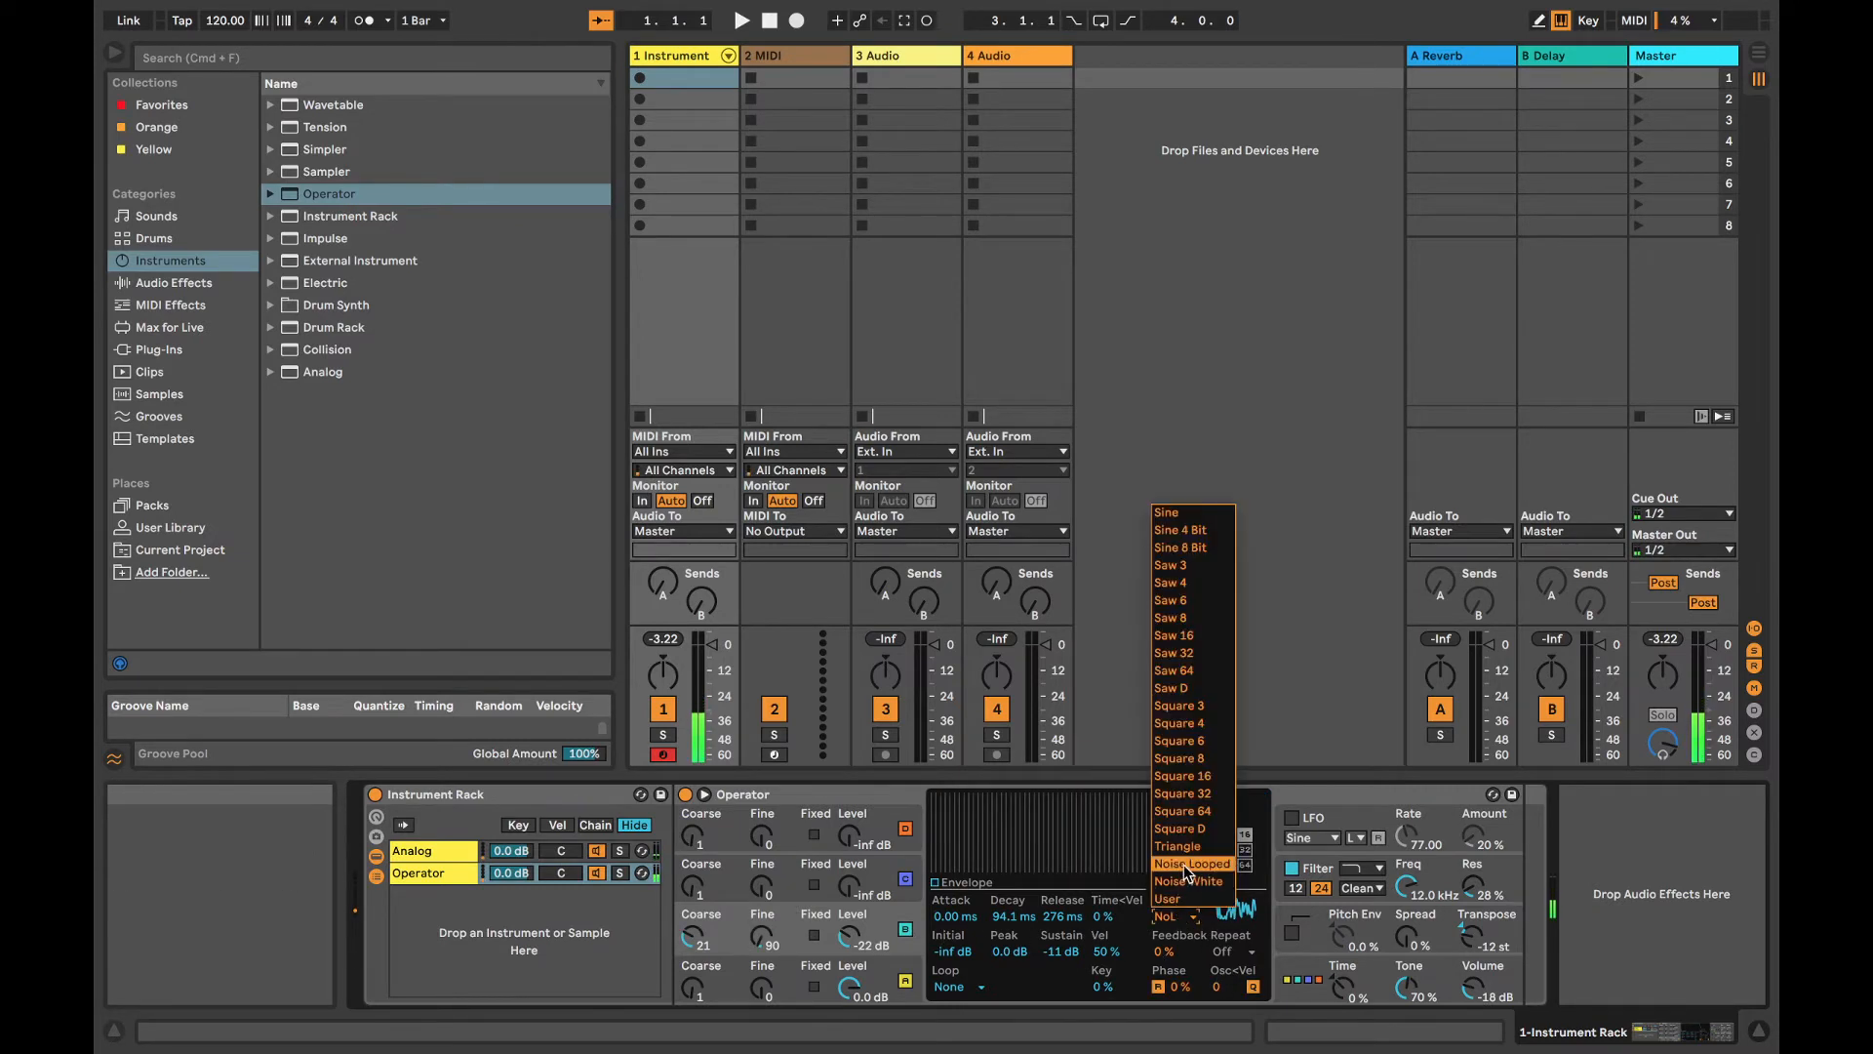
click(1186, 882)
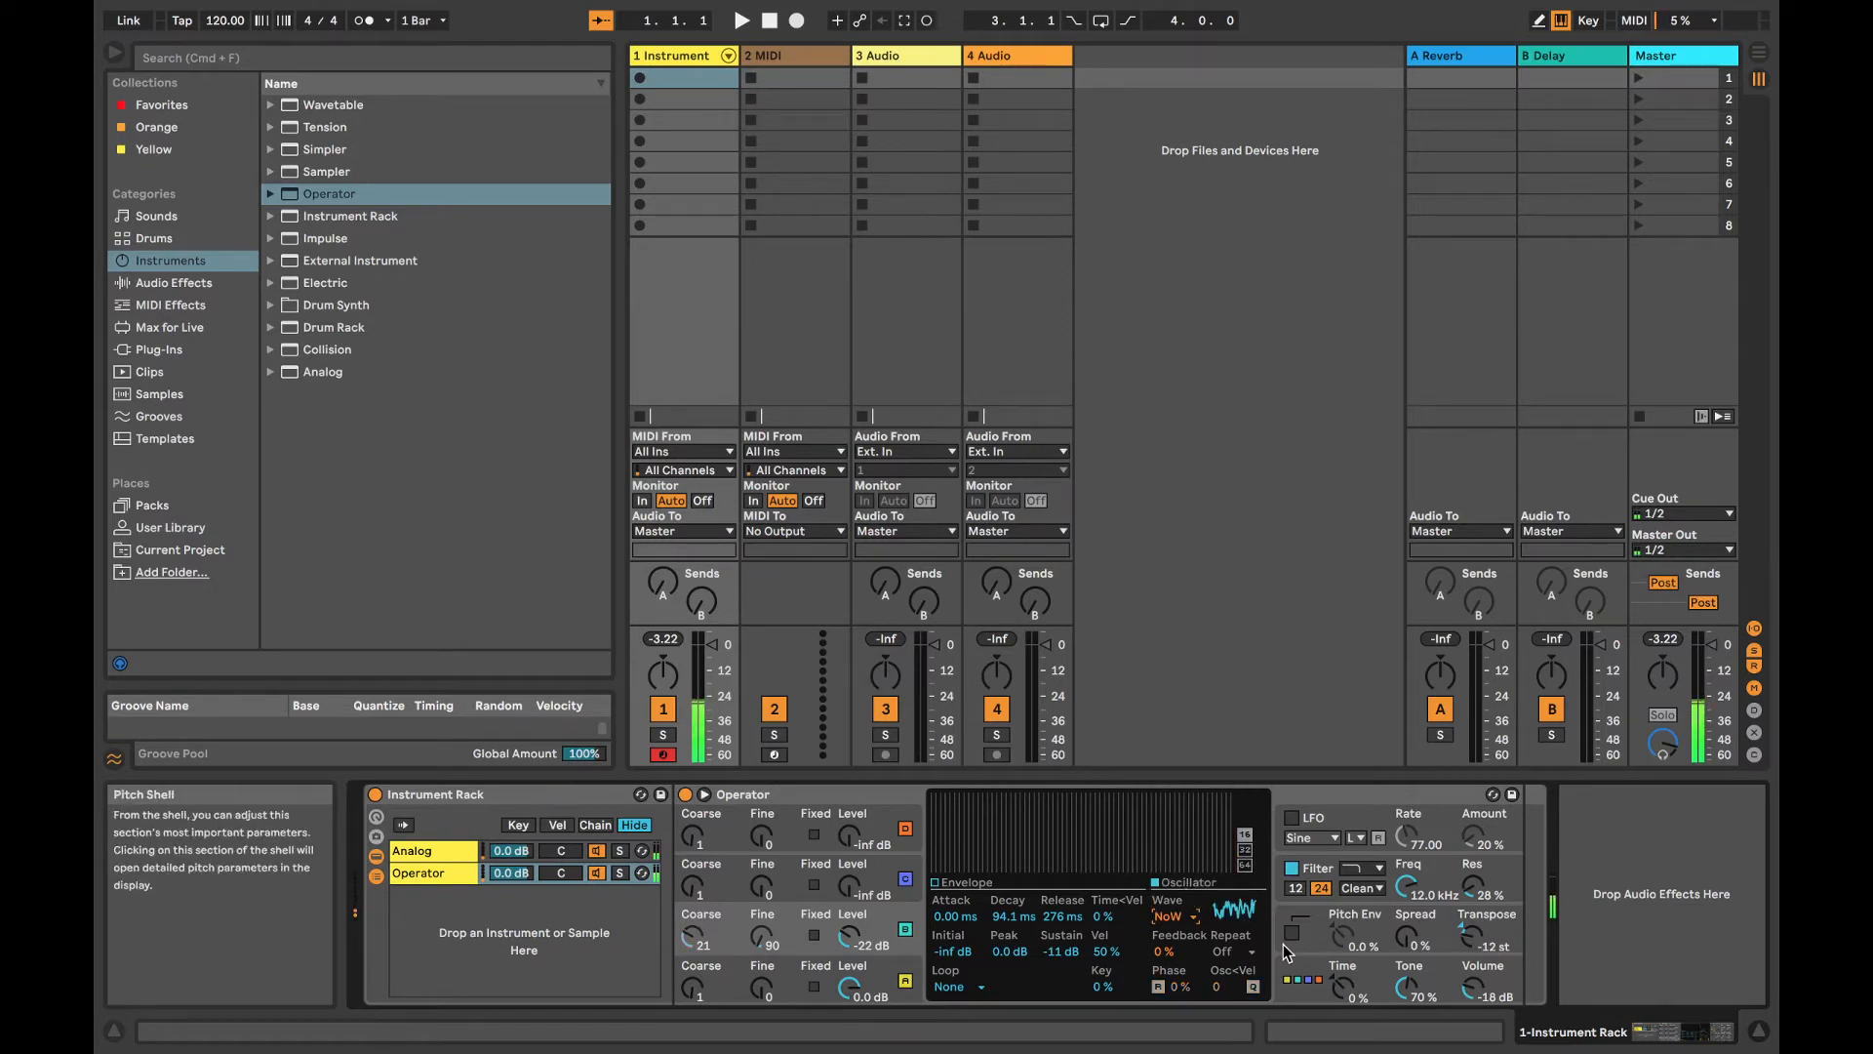
Step: Set Operator's filter to 18.5 kHz with a 100% envelope amount and 36.1 ms decay, and lower Oscillator B's level to -70 dB
drag(849, 937, 849, 948)
drag(1397, 898, 1397, 909)
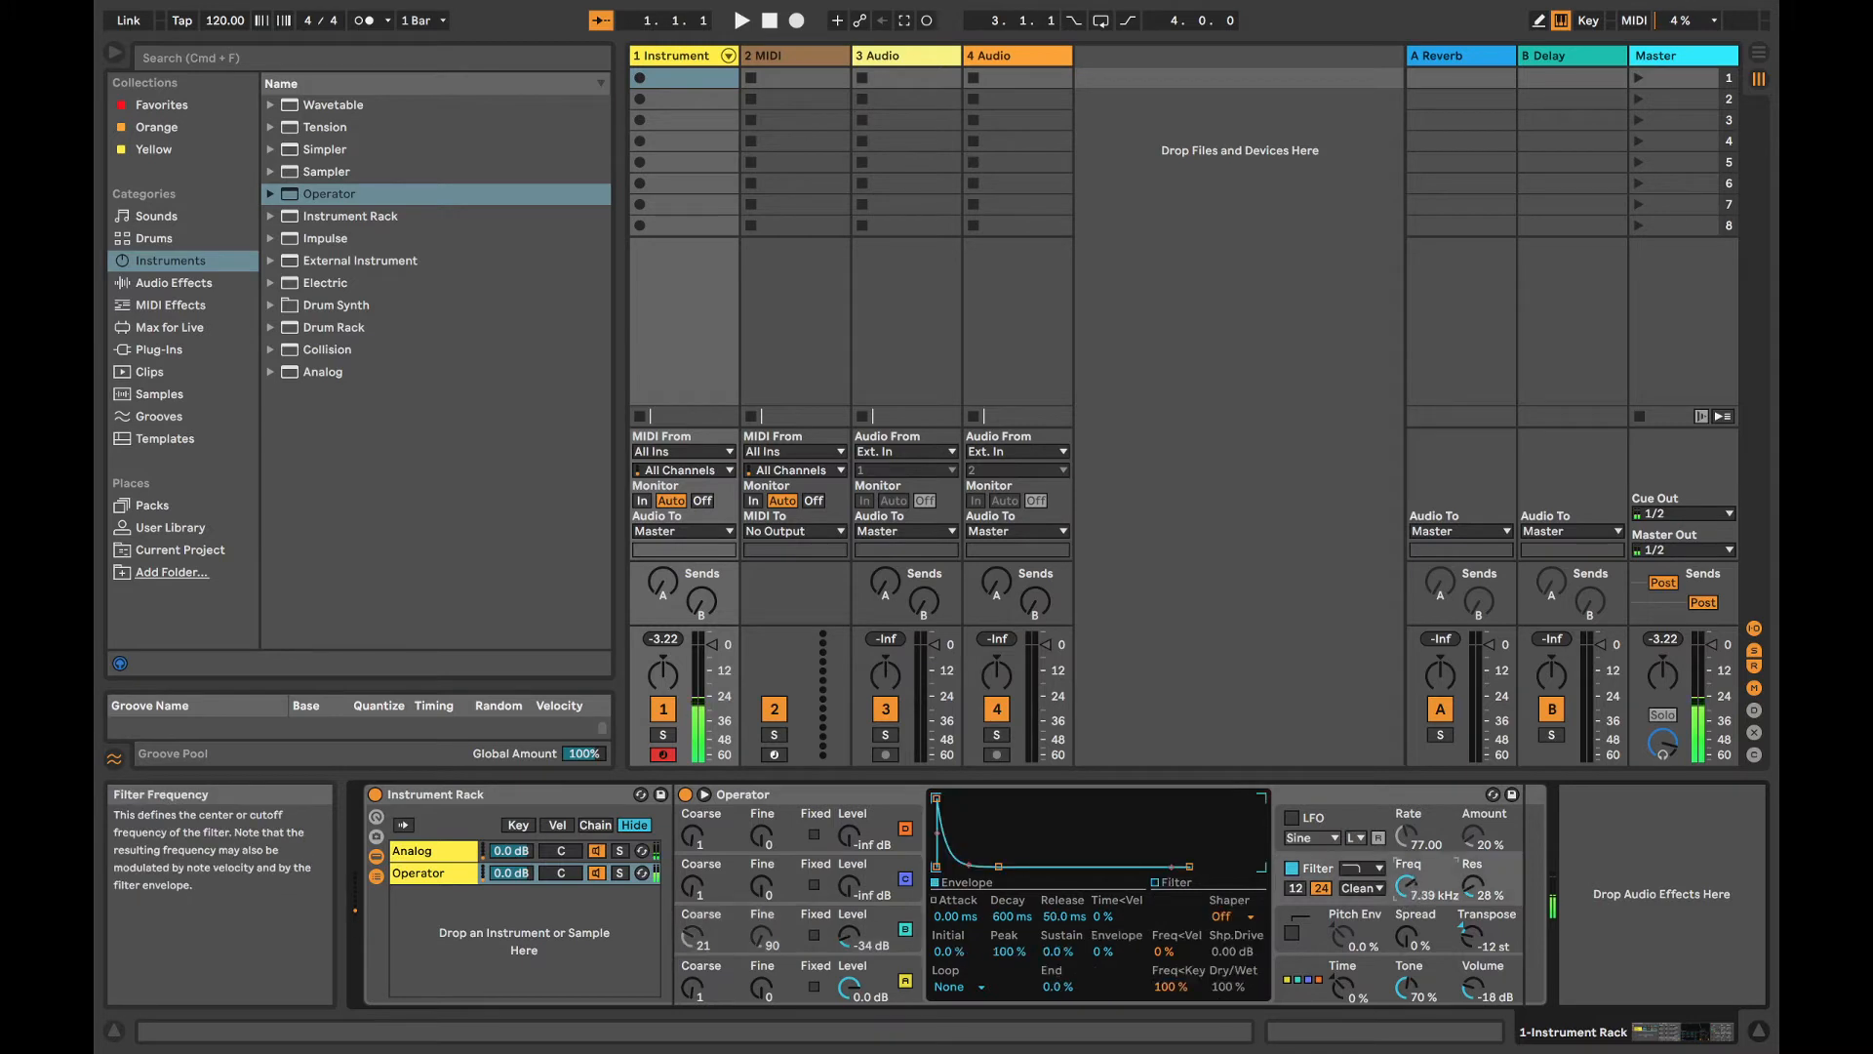
drag(854, 927, 854, 915)
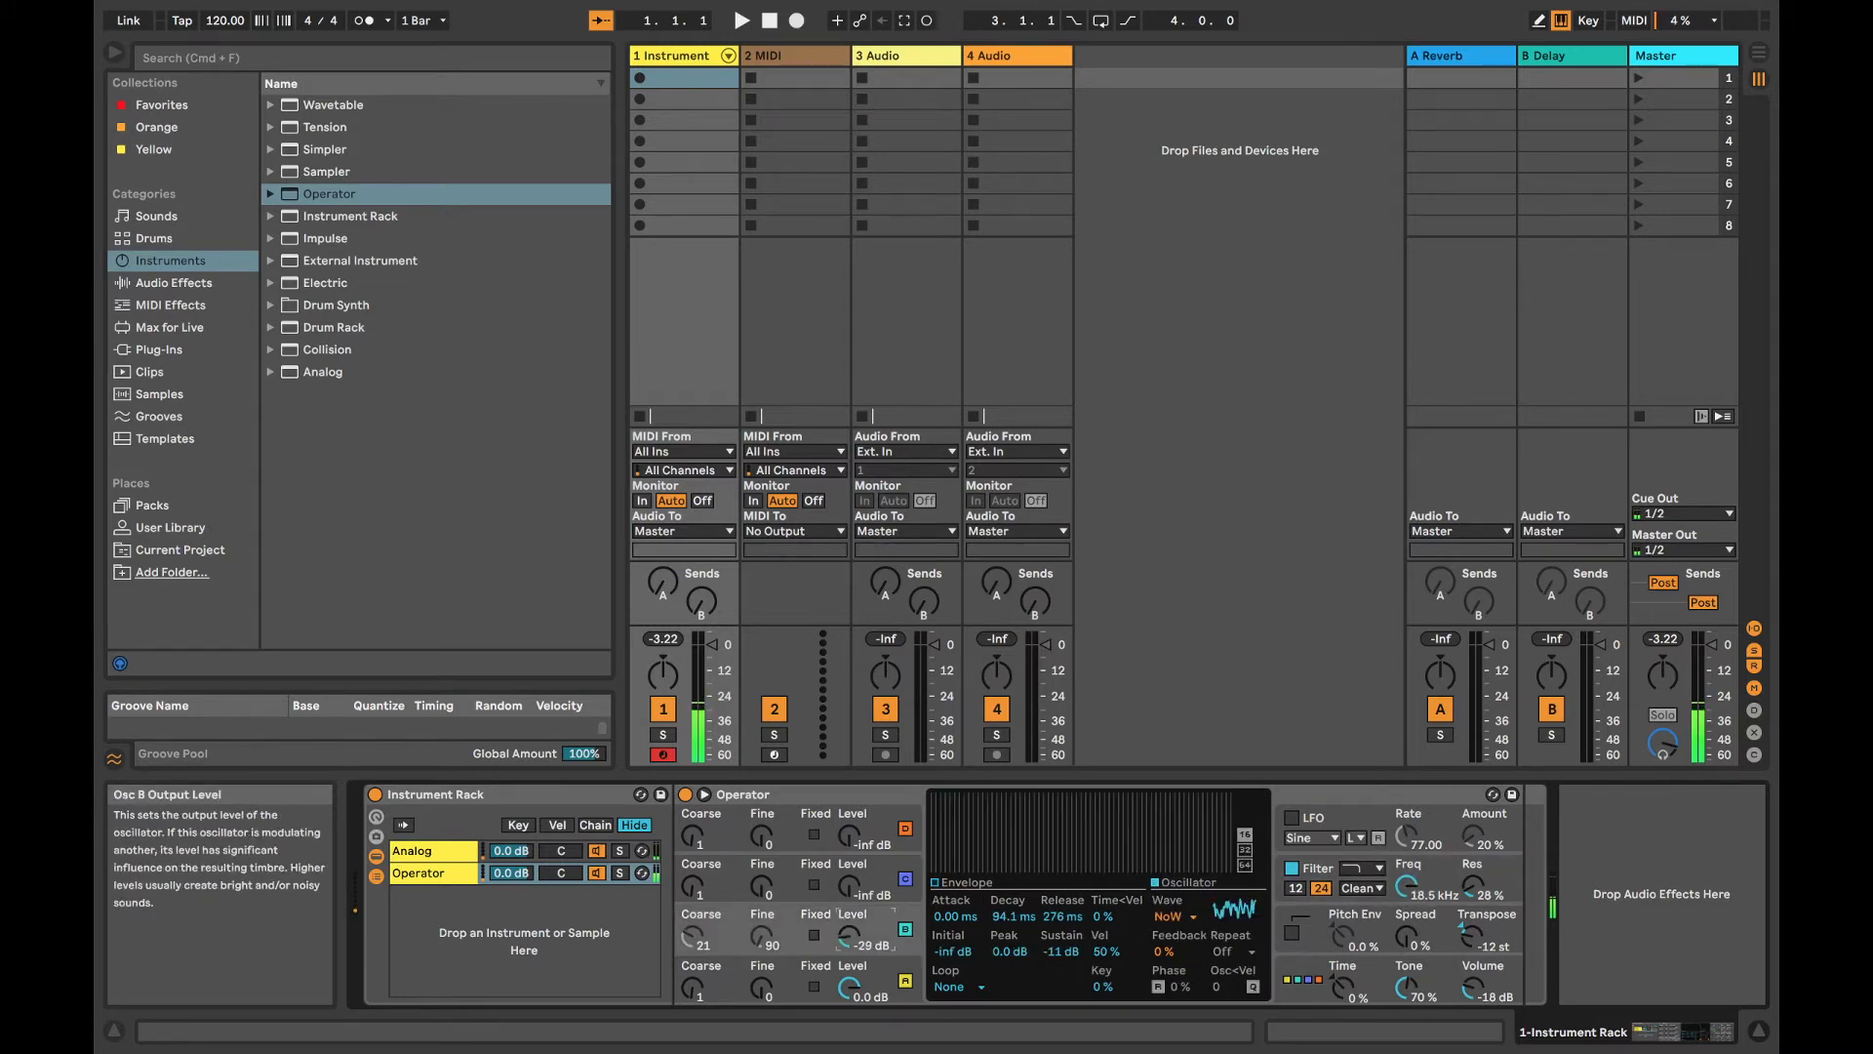
click(1424, 862)
drag(1105, 951, 977, 866)
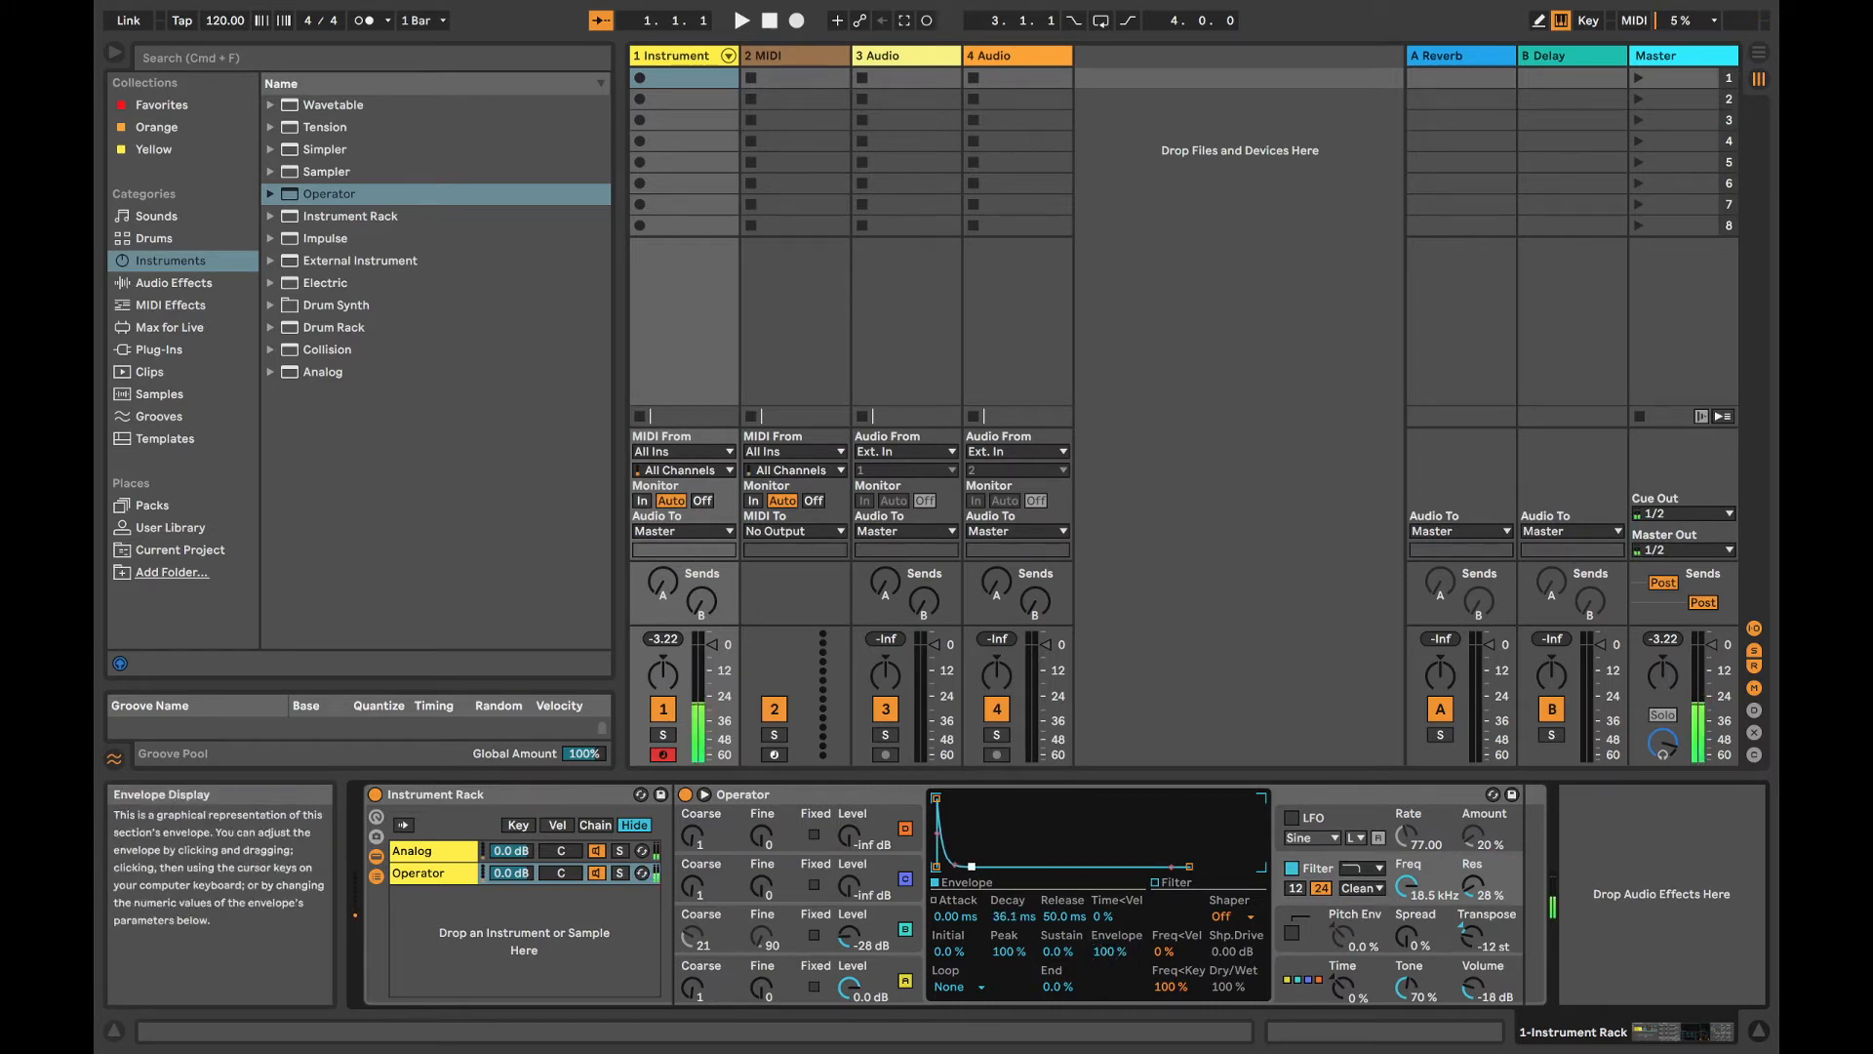
drag(848, 938, 849, 985)
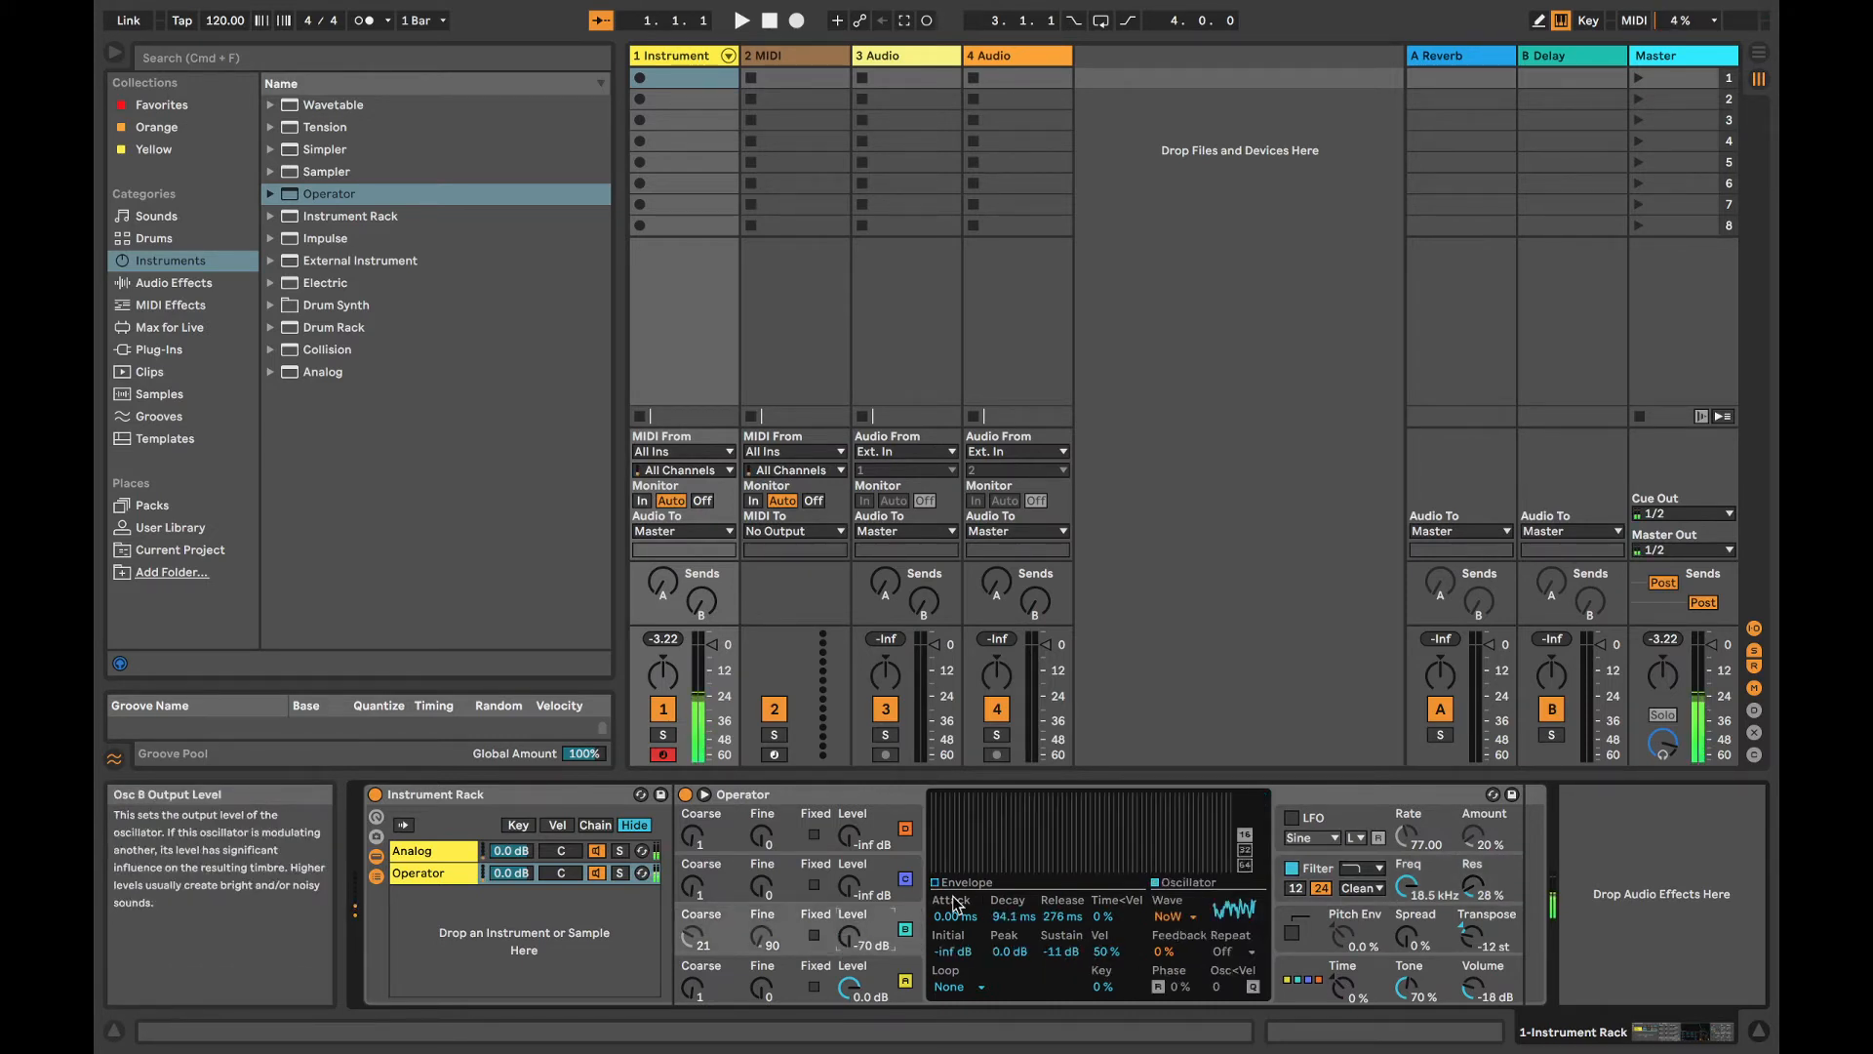
Step: Shorten Oscillator A's envelope to an 11.2 s decay and a 65.7 ms release
click(851, 985)
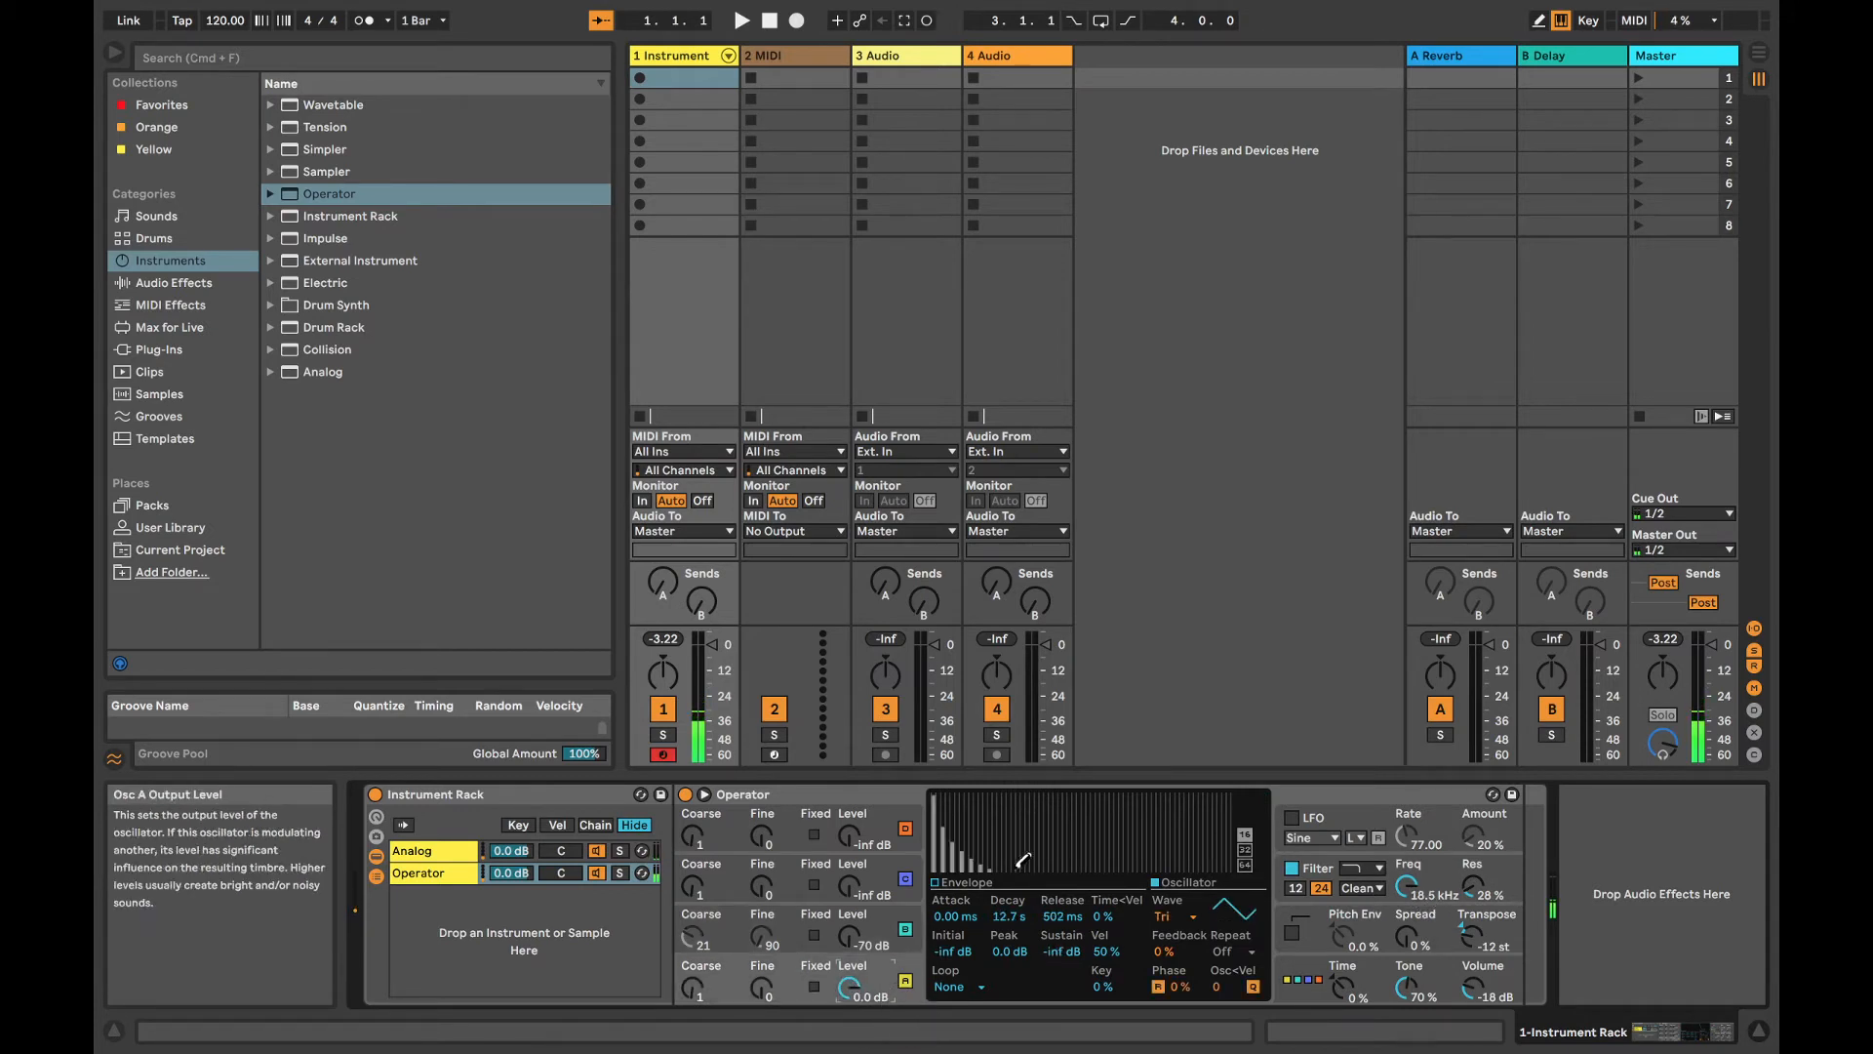
click(938, 883)
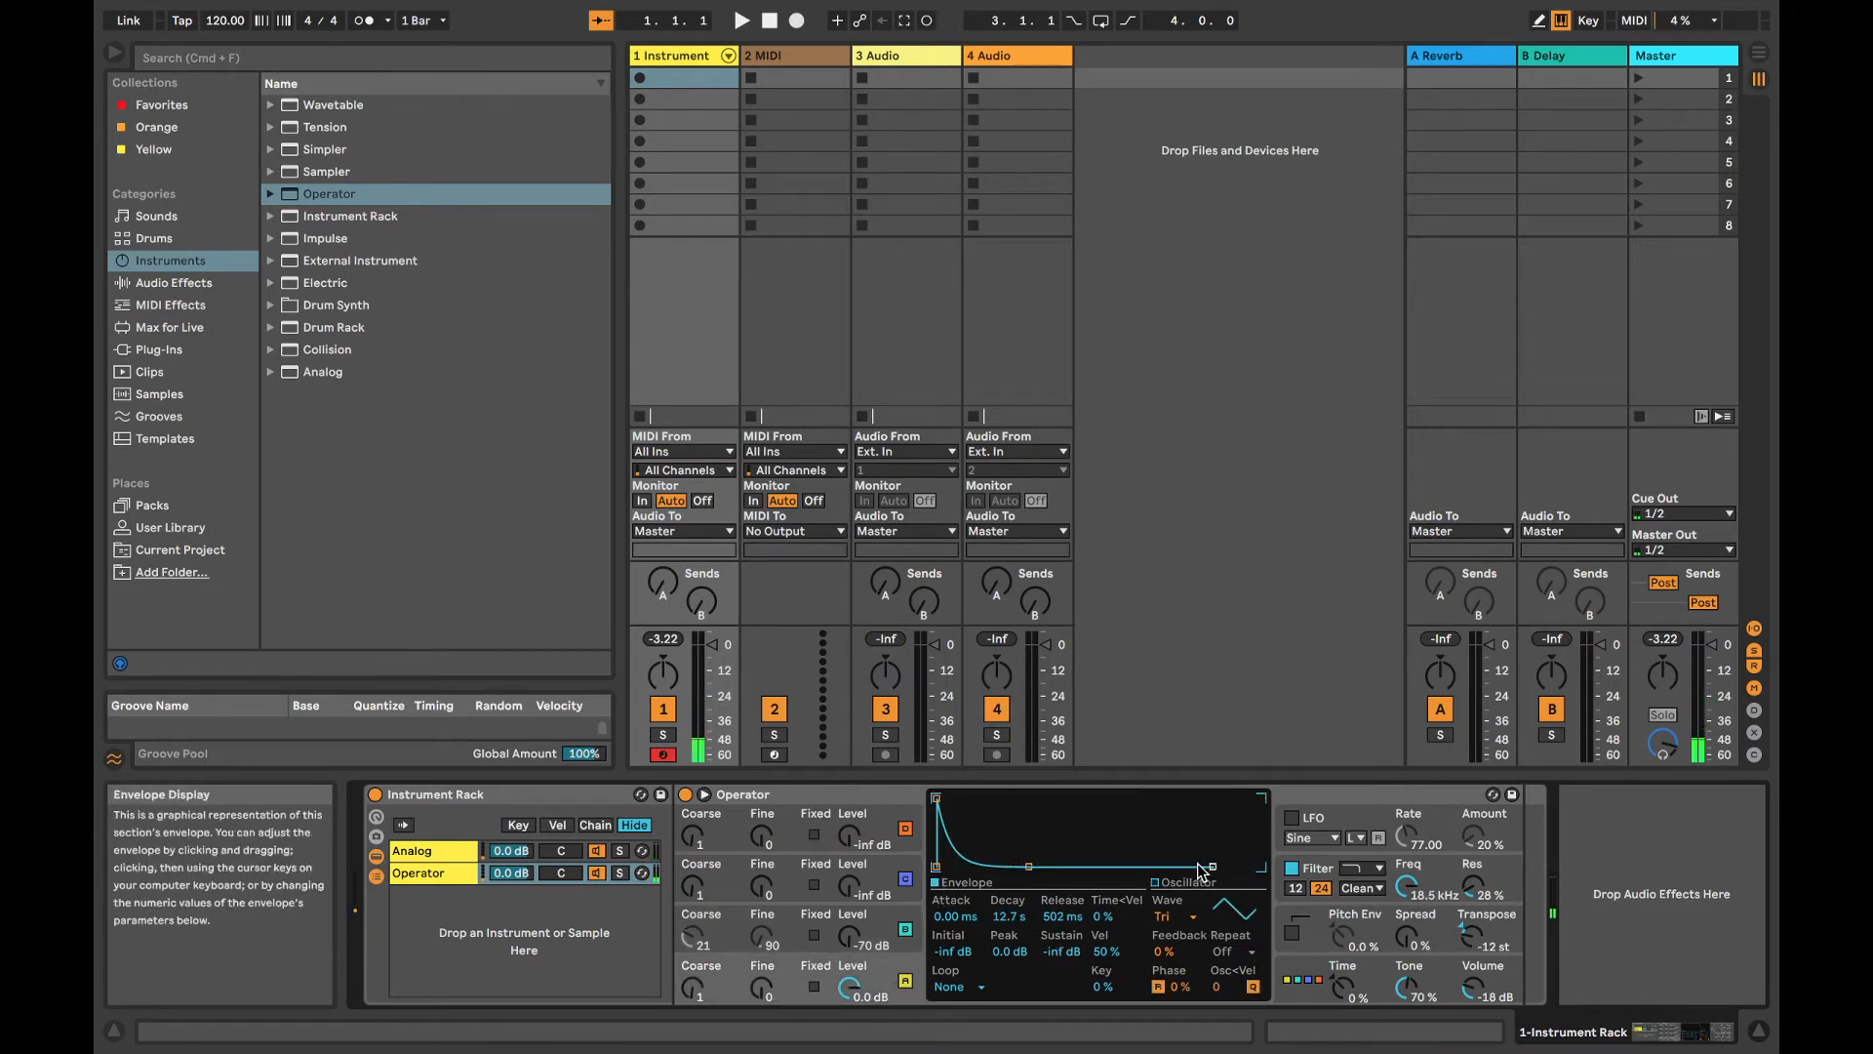
drag(1212, 866, 1193, 866)
drag(1027, 866, 995, 866)
Step: Set Operator's filter to 2.07 kHz with 88% resonance, and lengthen Oscillator A's envelope decay to 33.0 s
click(1428, 877)
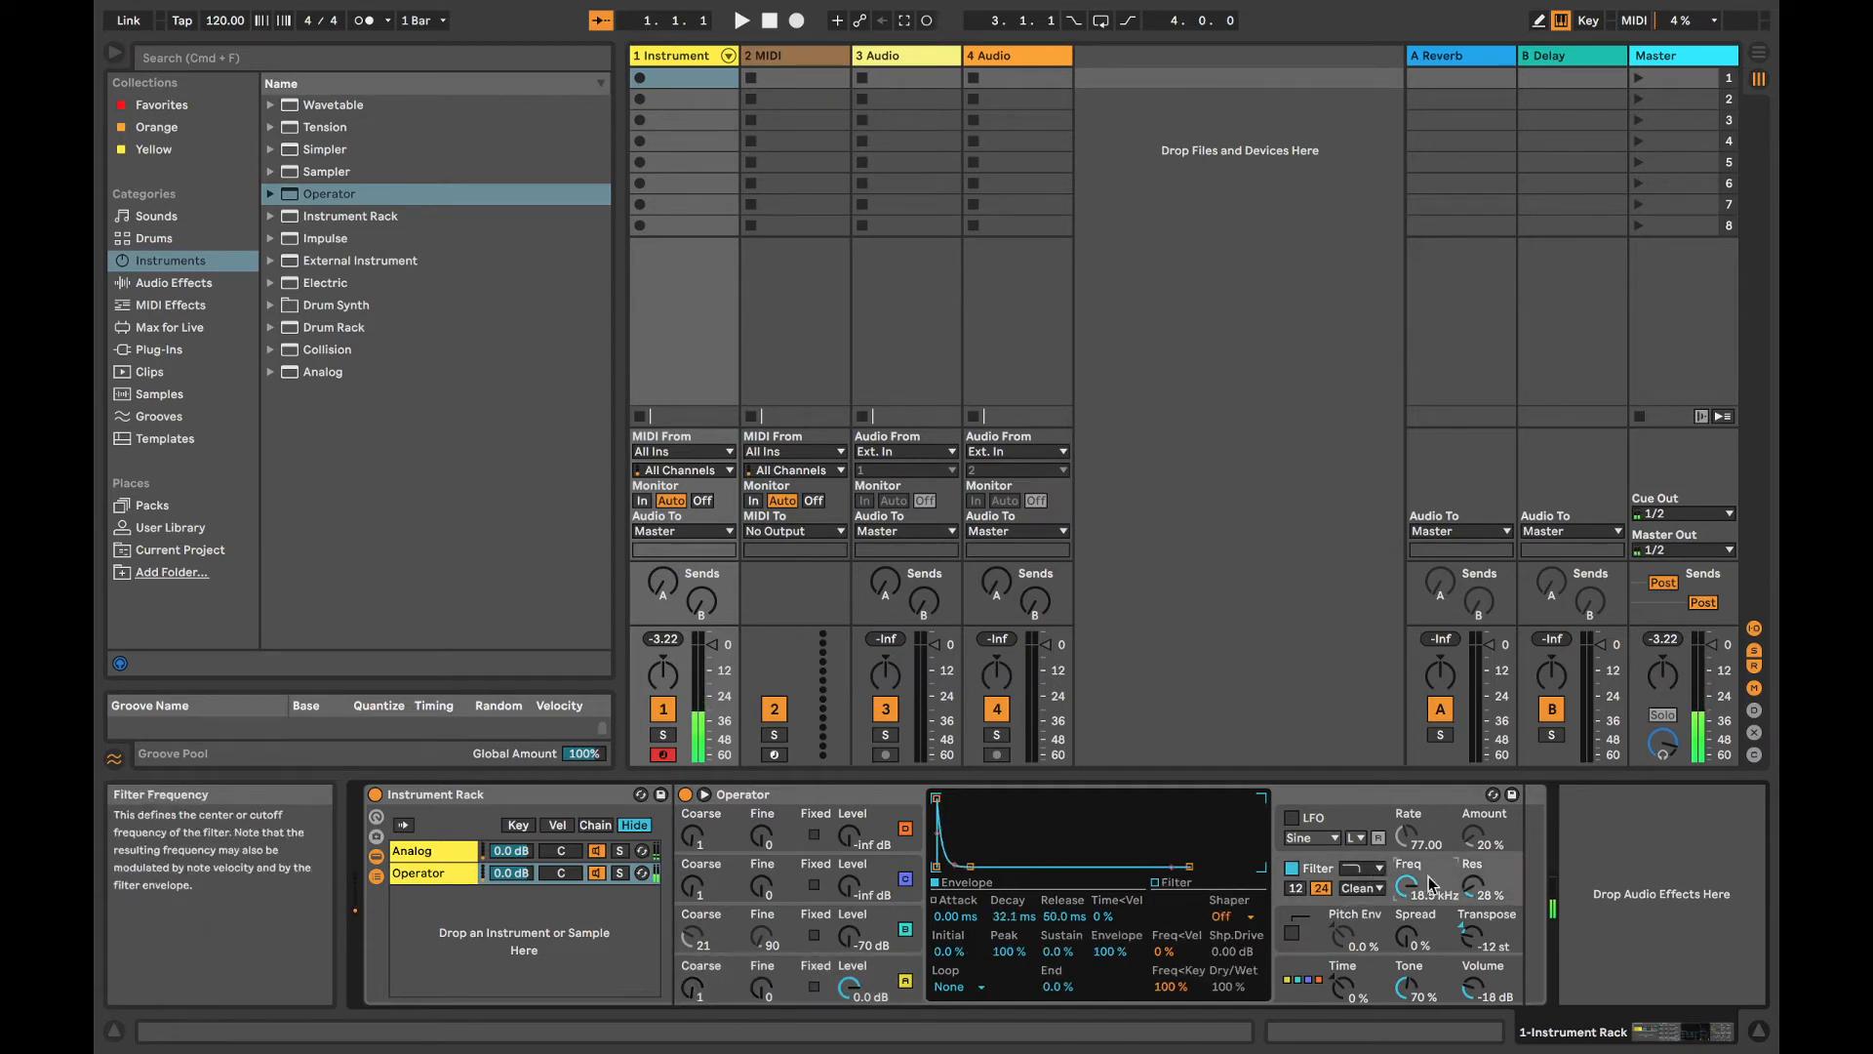
drag(1430, 883, 1472, 874)
click(858, 976)
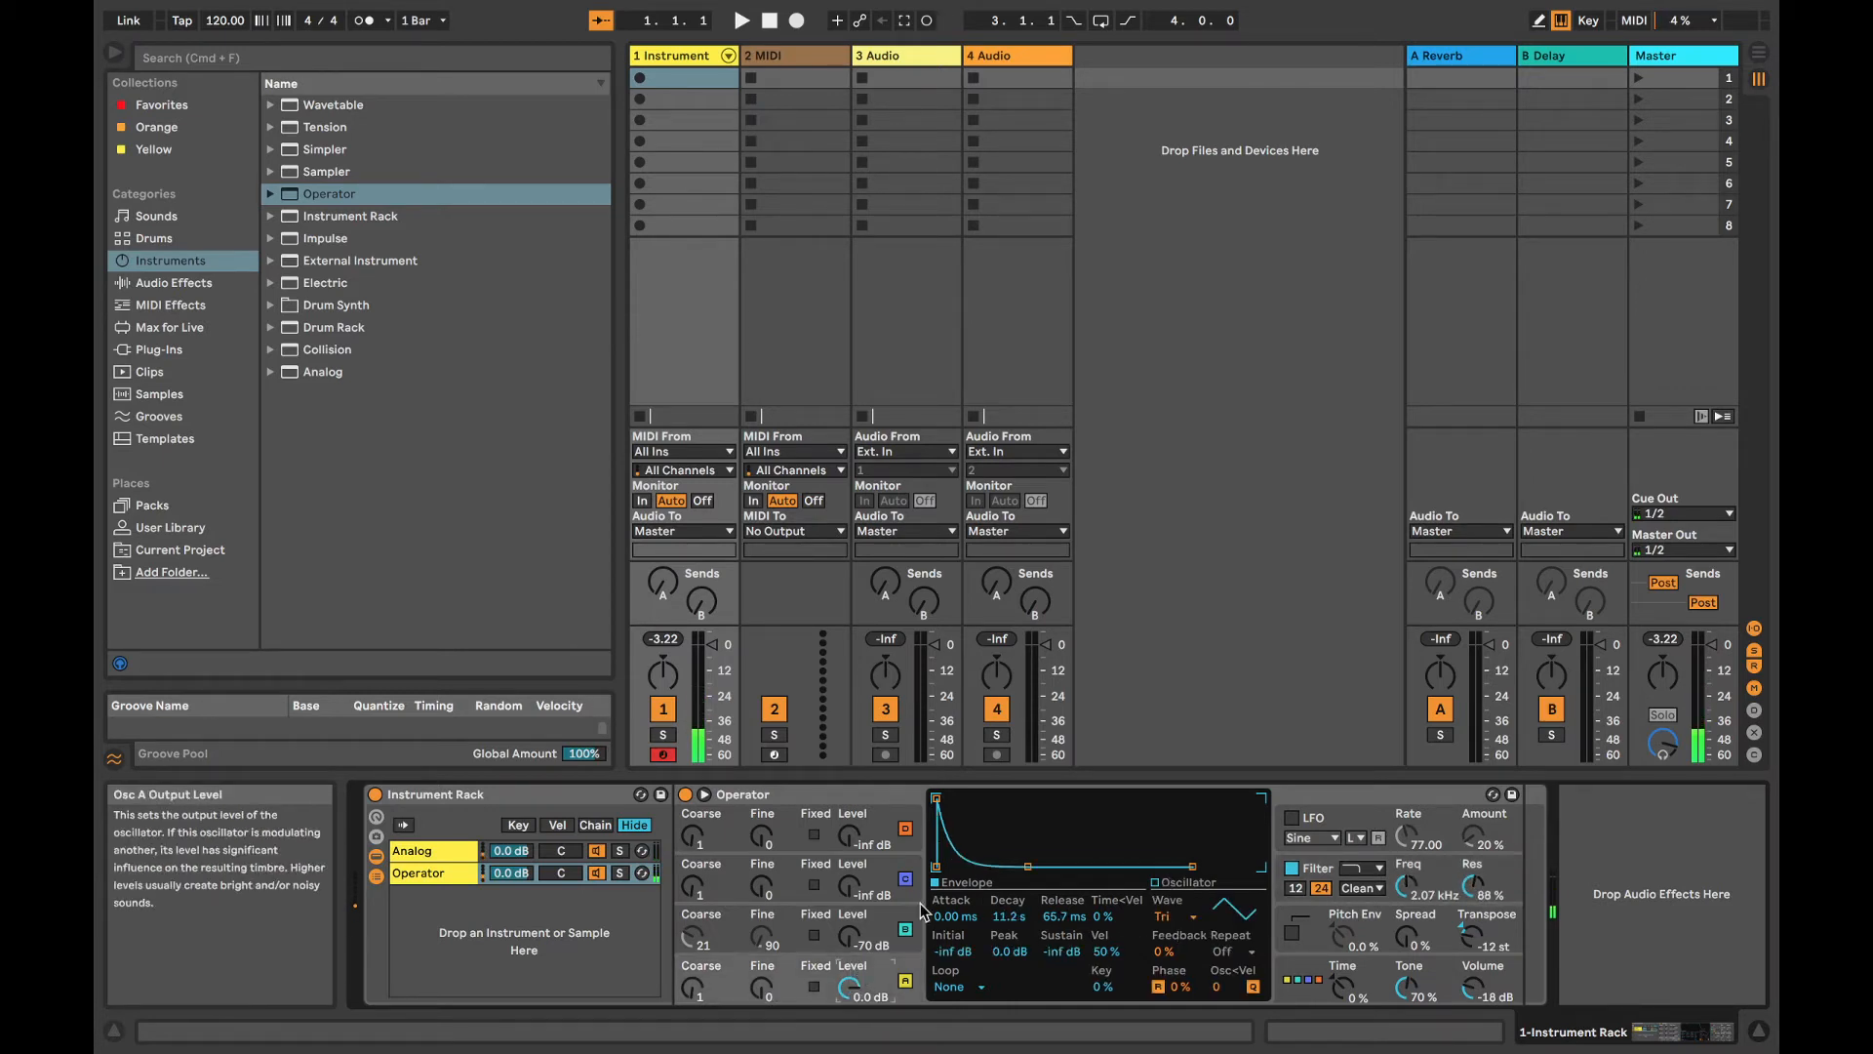
drag(1017, 866, 1038, 867)
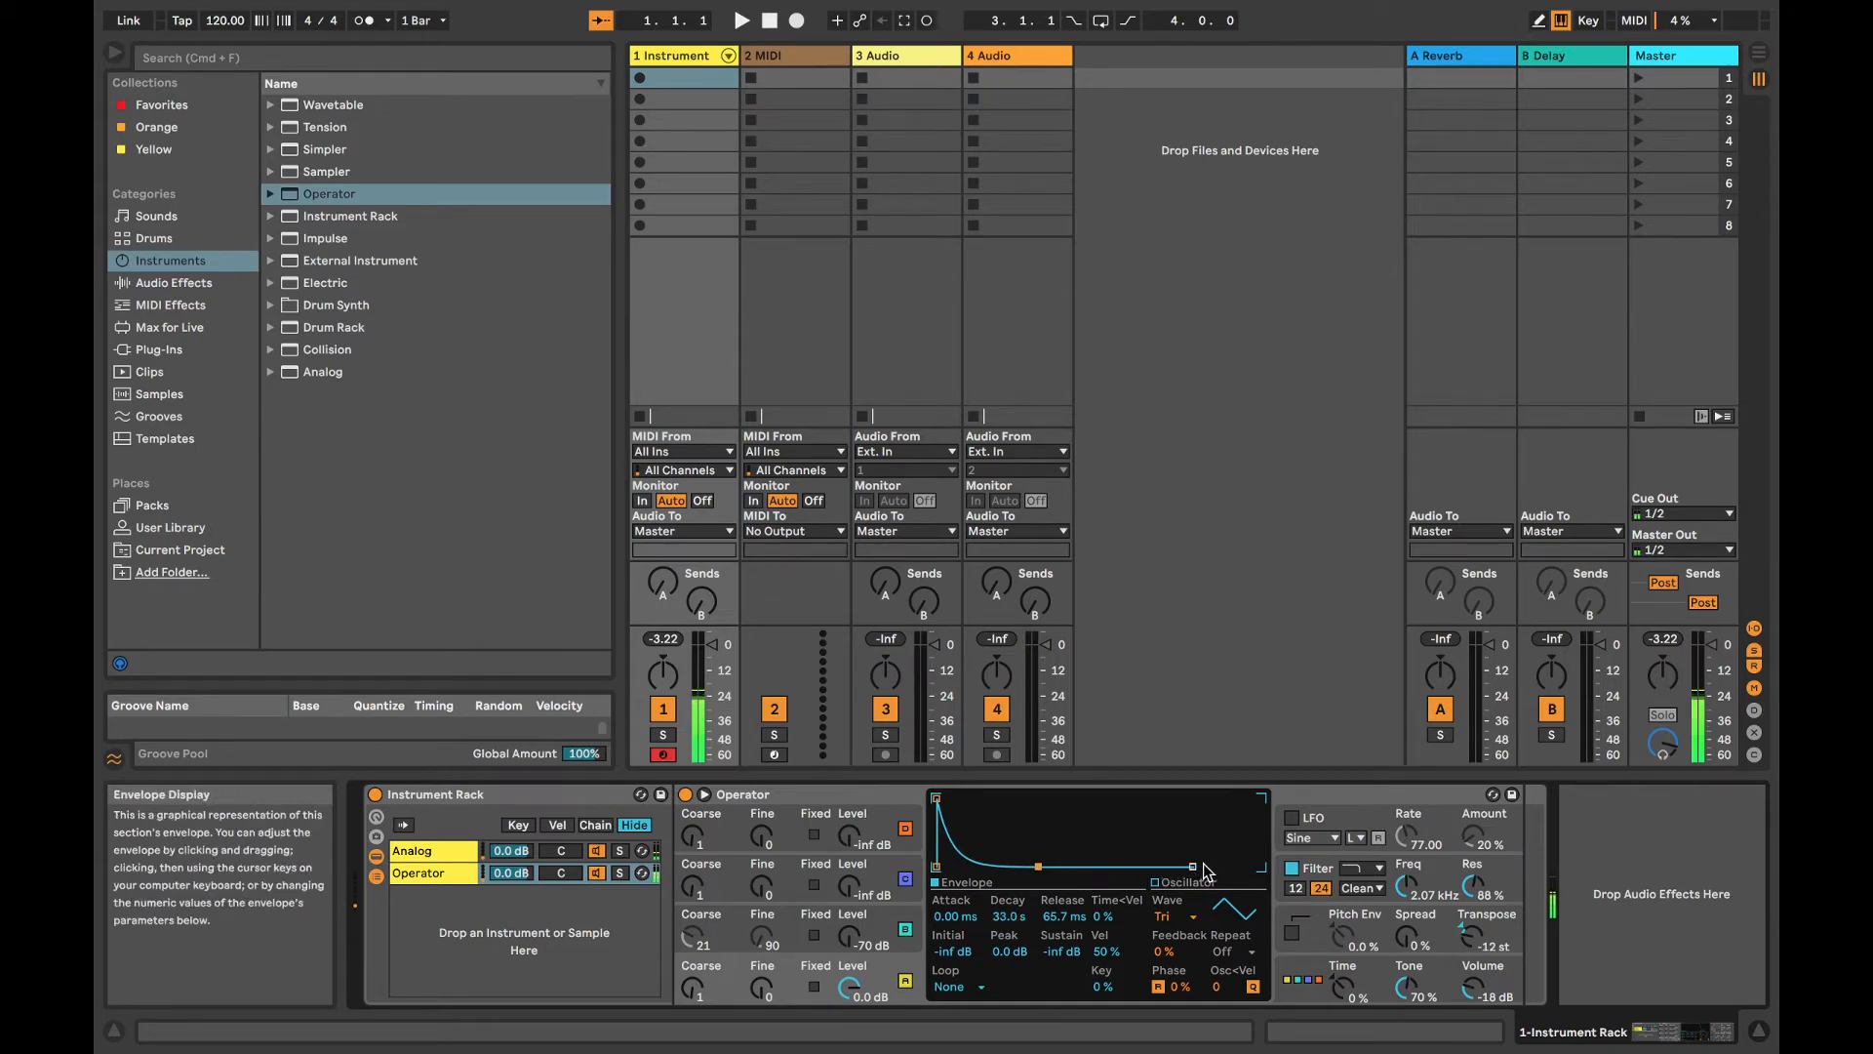
Step: Set Operator's filter frequency to 1.12 kHz, resonance to 58% and Freq<Vel to 47%
mouse_move(1405, 886)
mouse_down()
mouse_move(1406, 907)
mouse_move(1472, 915)
mouse_move(1407, 880)
mouse_up()
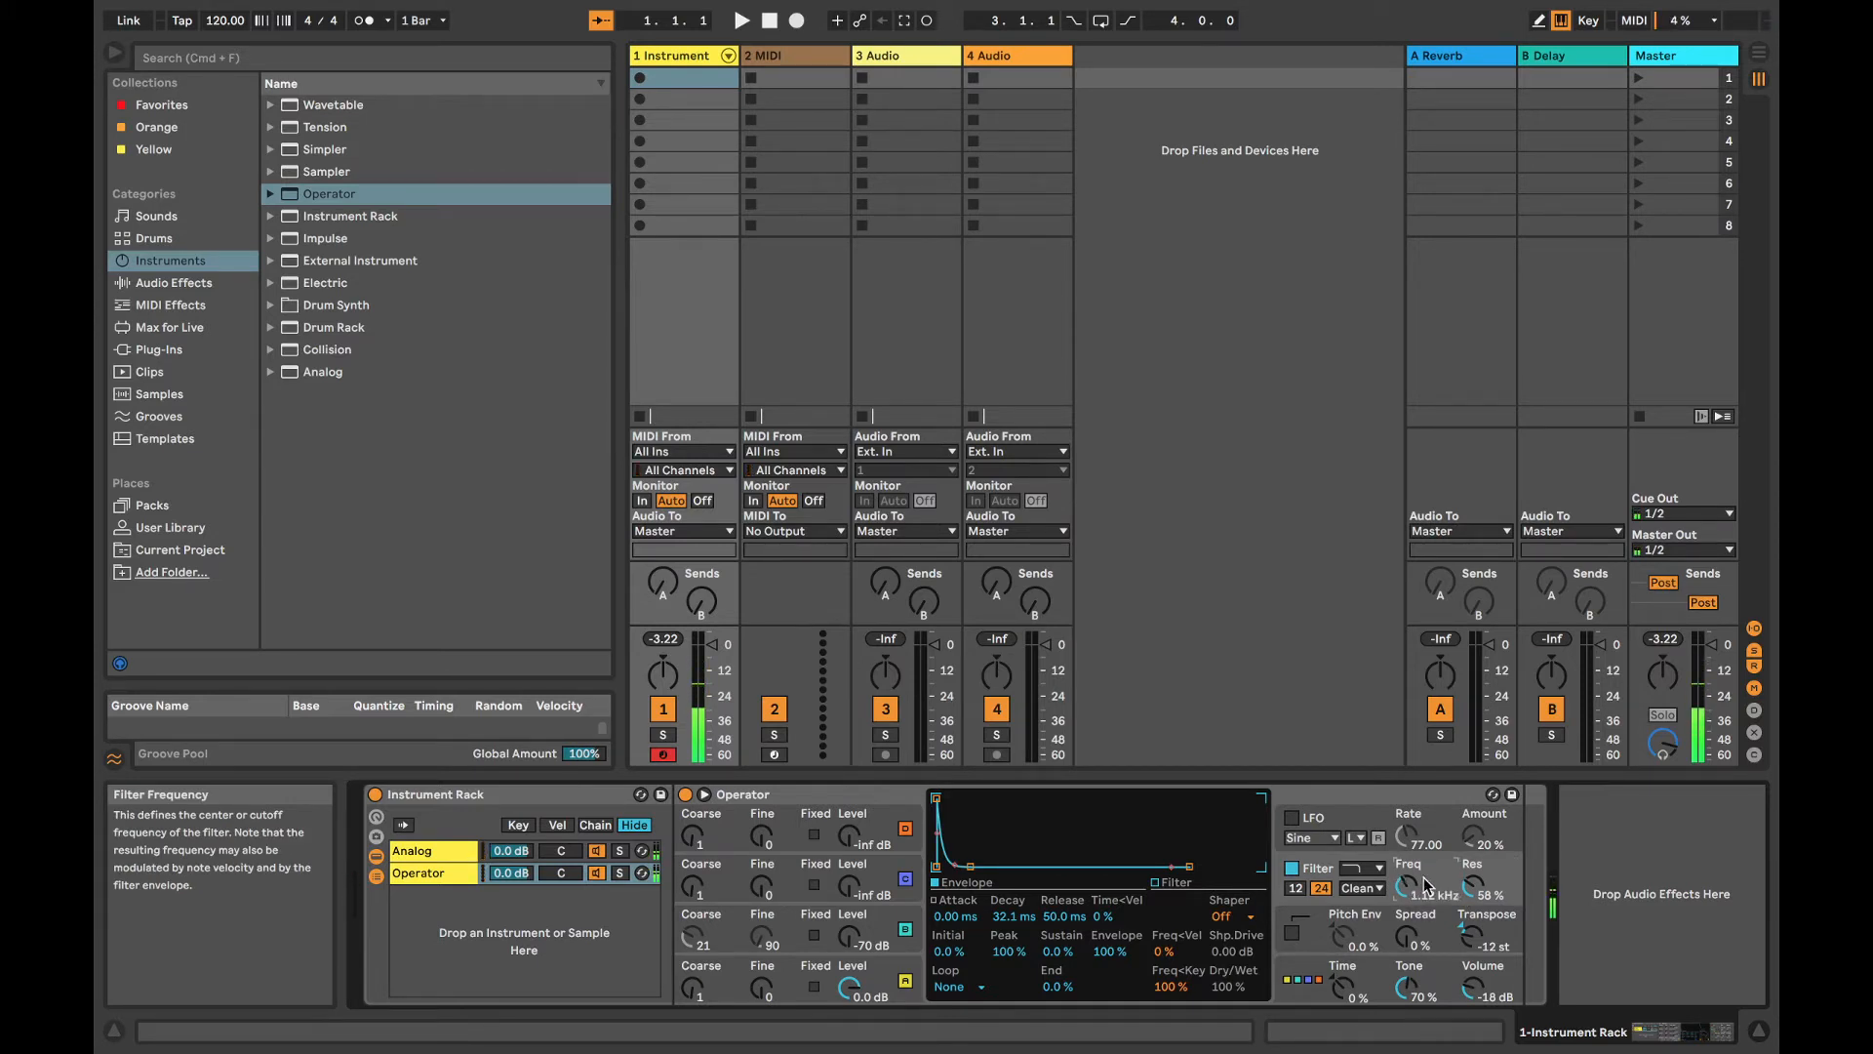
click(1163, 951)
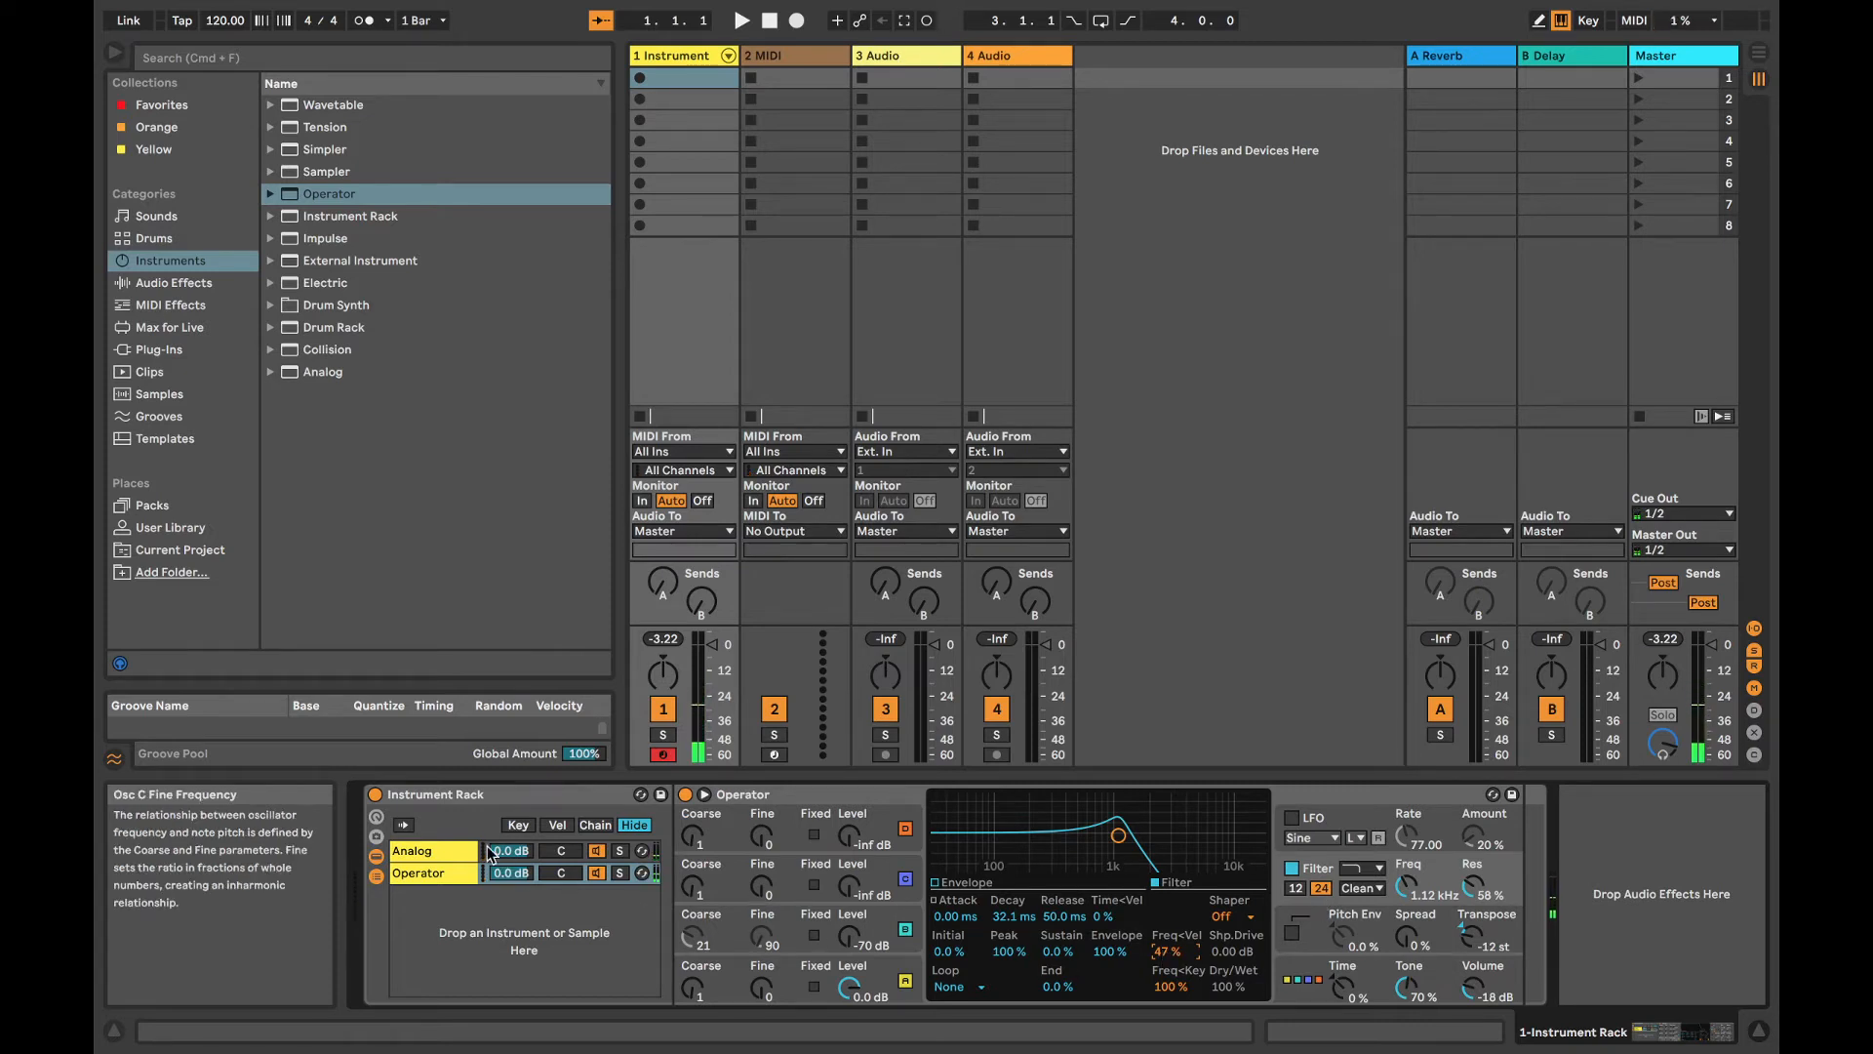
Step: Add the Saturator audio effect from the Drive & Color category after Operator in its chain
click(501, 791)
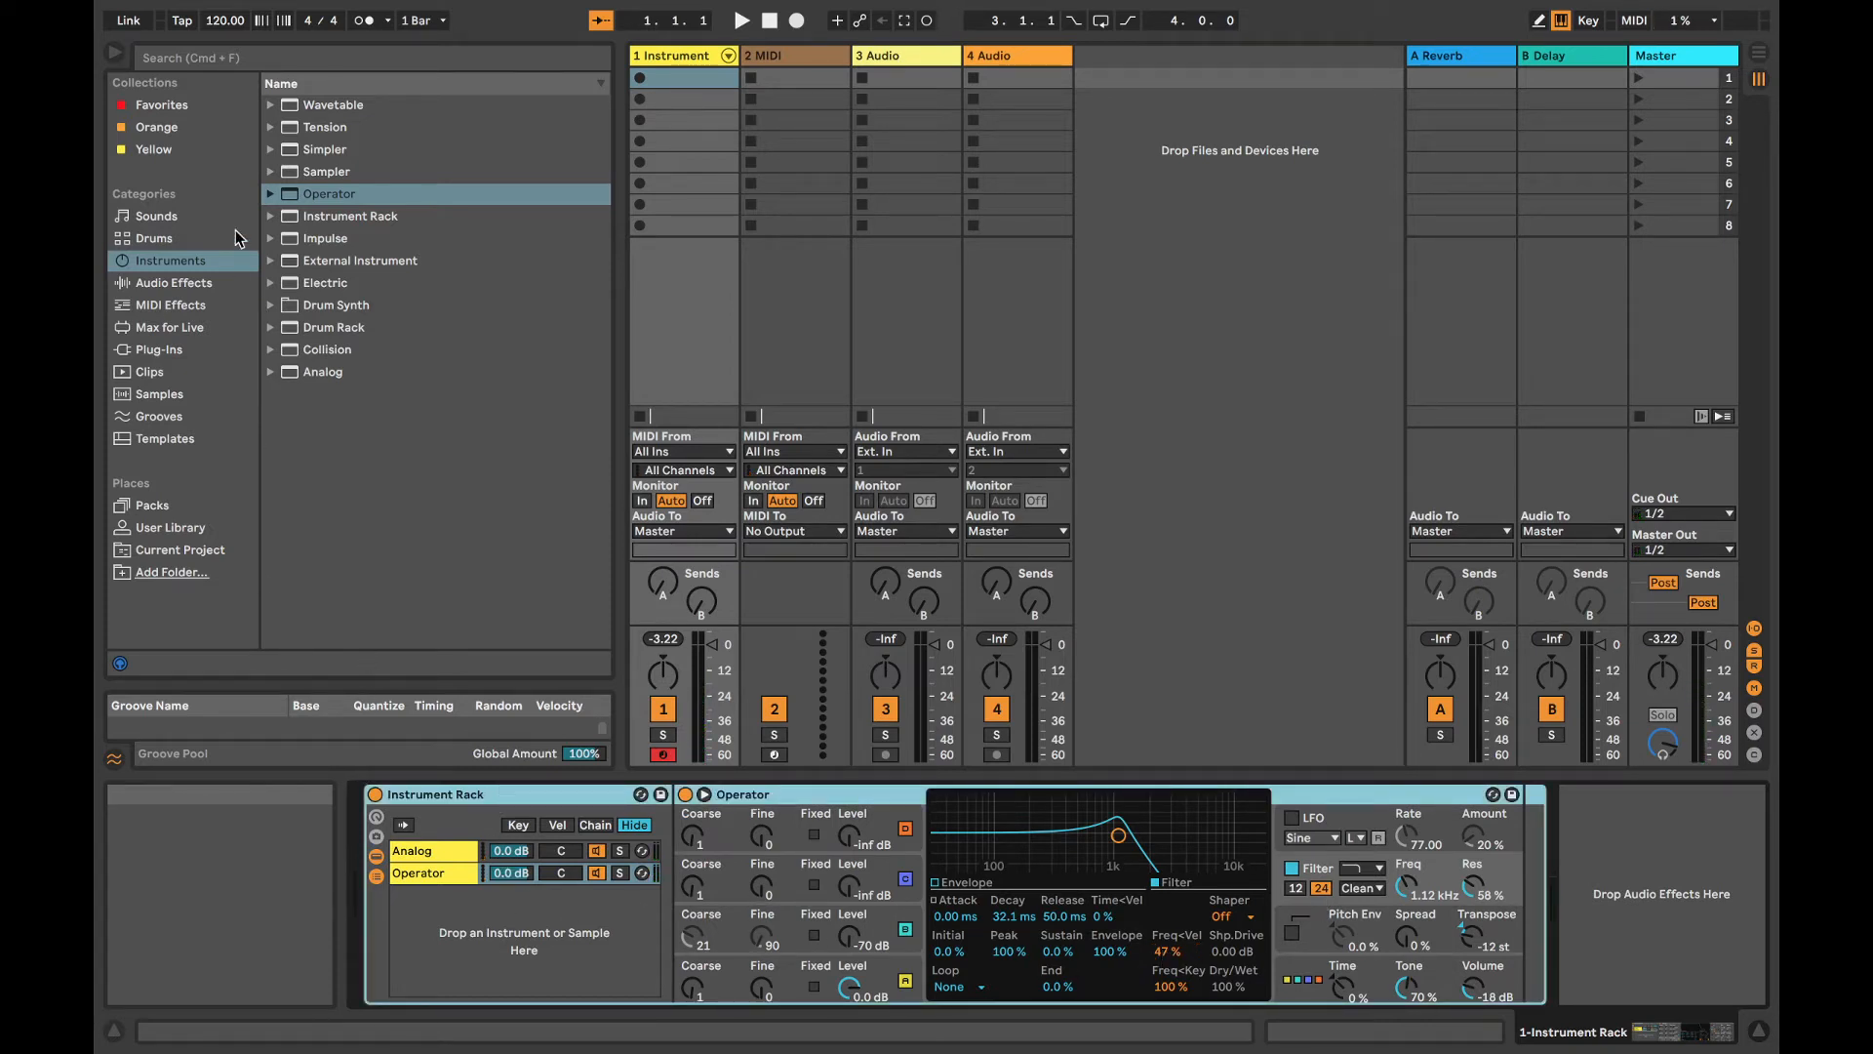
click(166, 283)
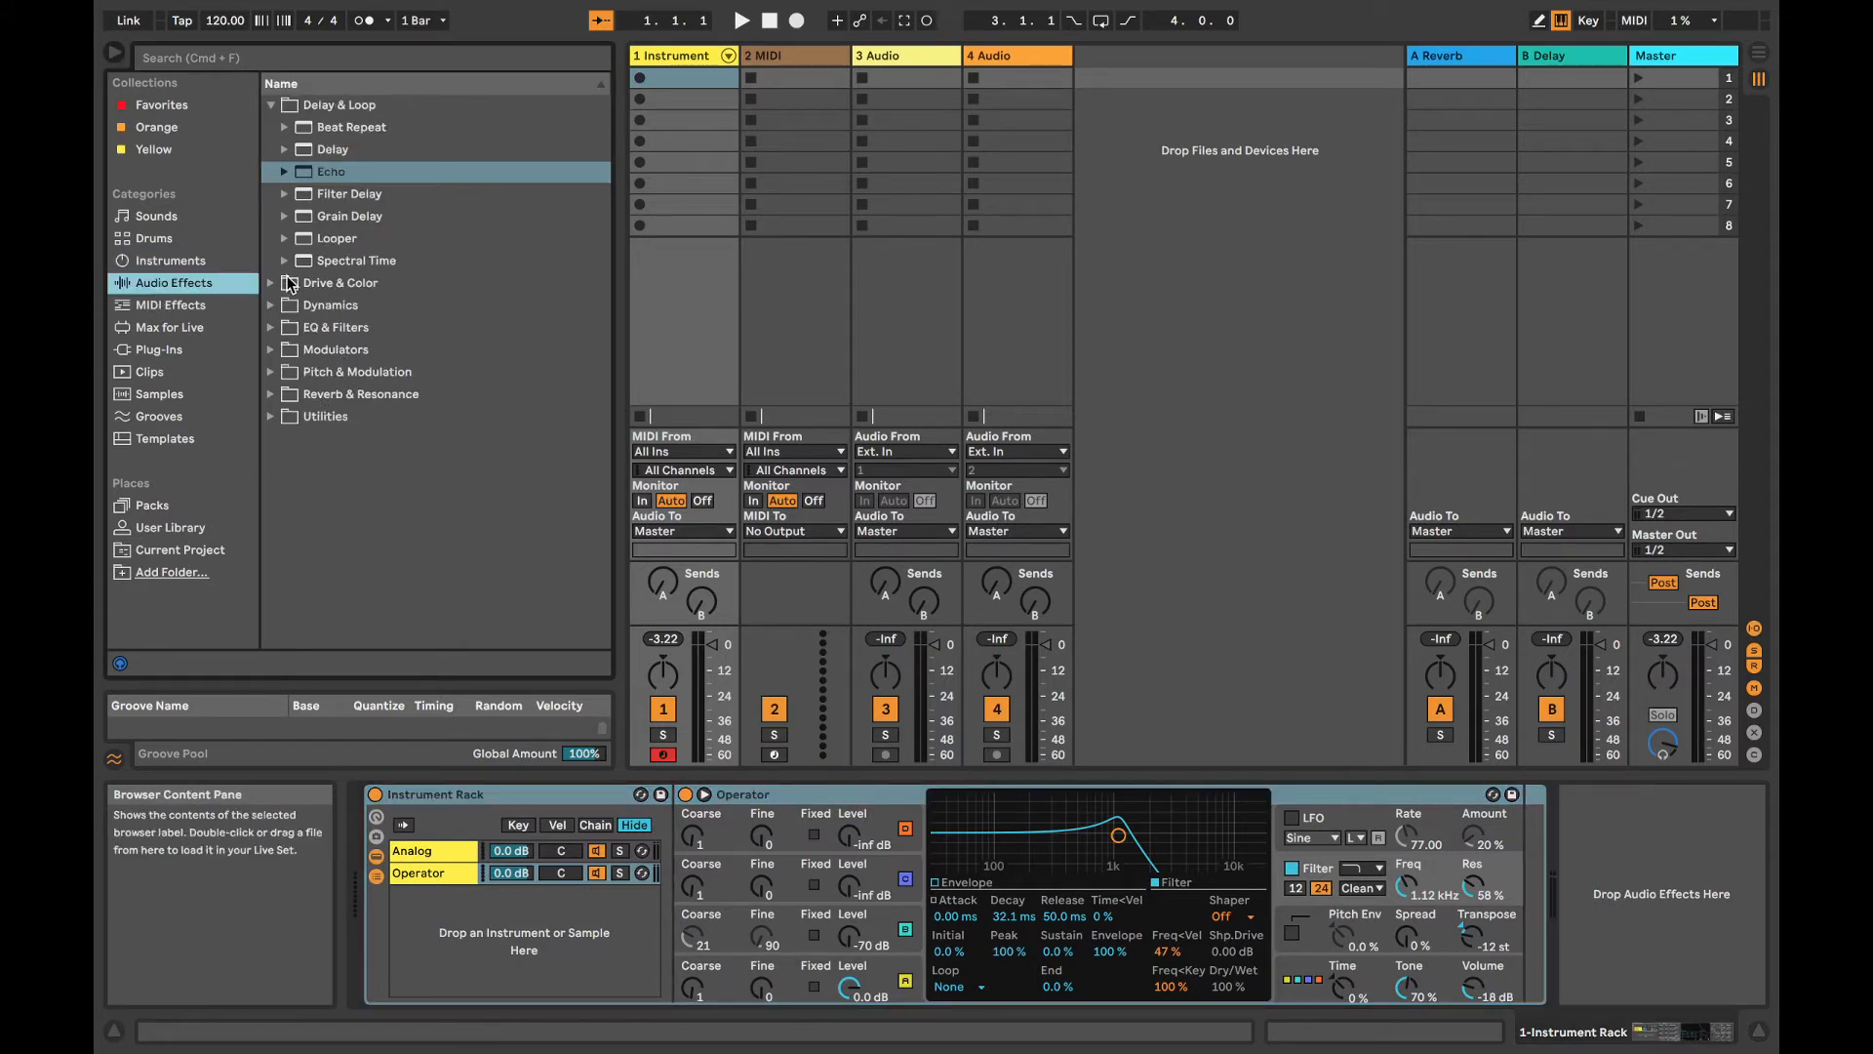
click(271, 284)
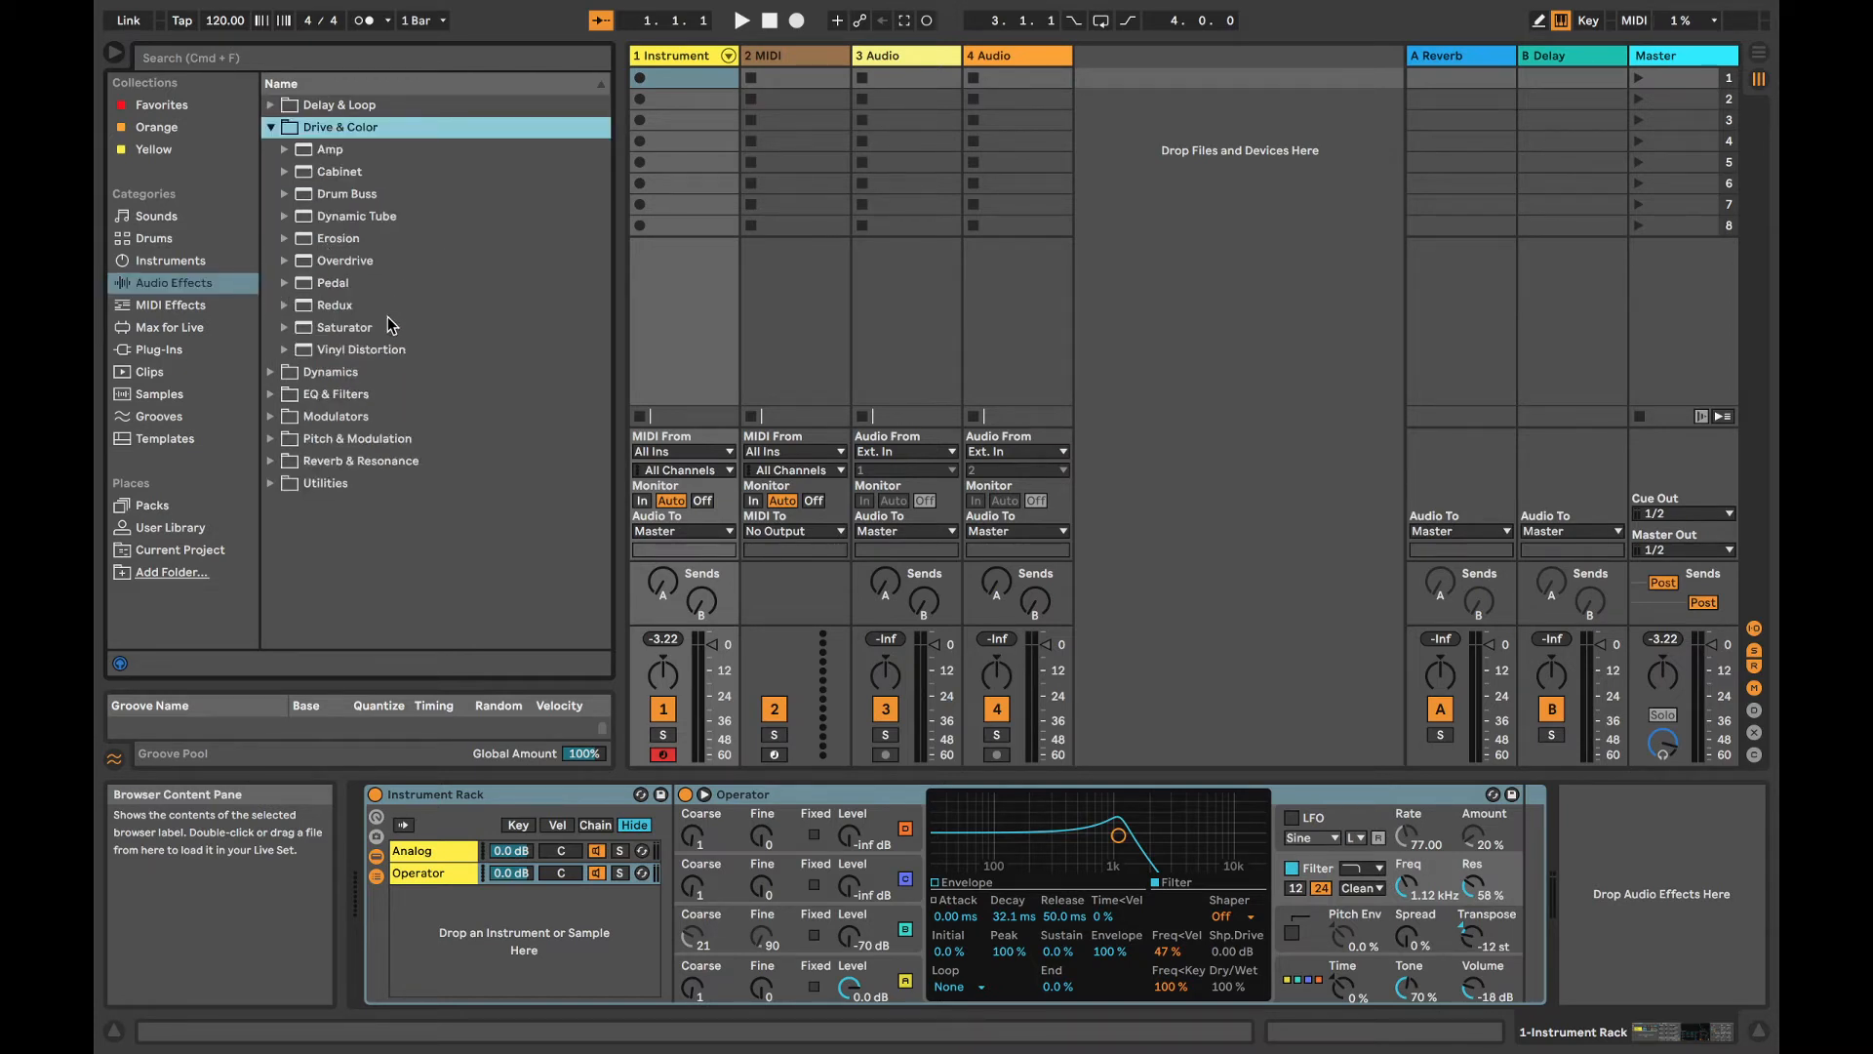
click(371, 264)
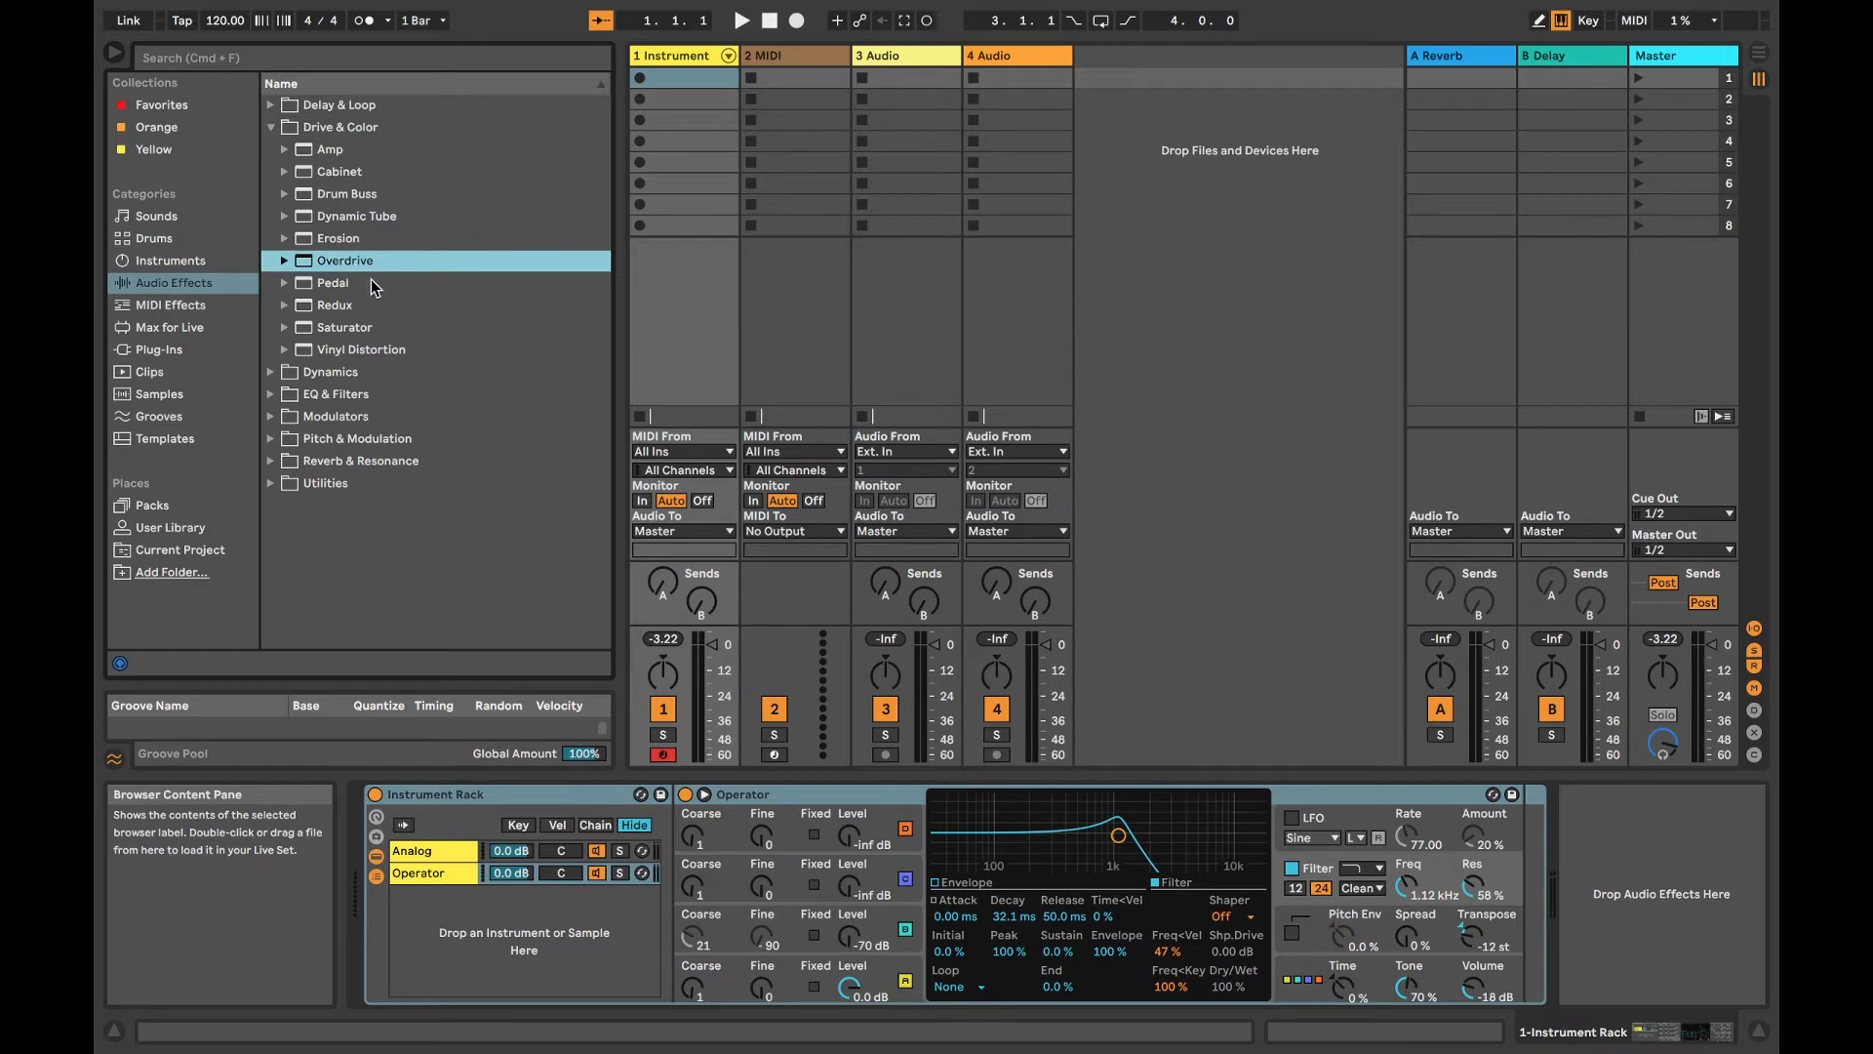
drag(341, 332, 1518, 853)
Step: Set Saturator's color Base to 16.0, its curve type to Sinoid Fold and its drive to 5.71 dB
drag(1380, 968, 1379, 951)
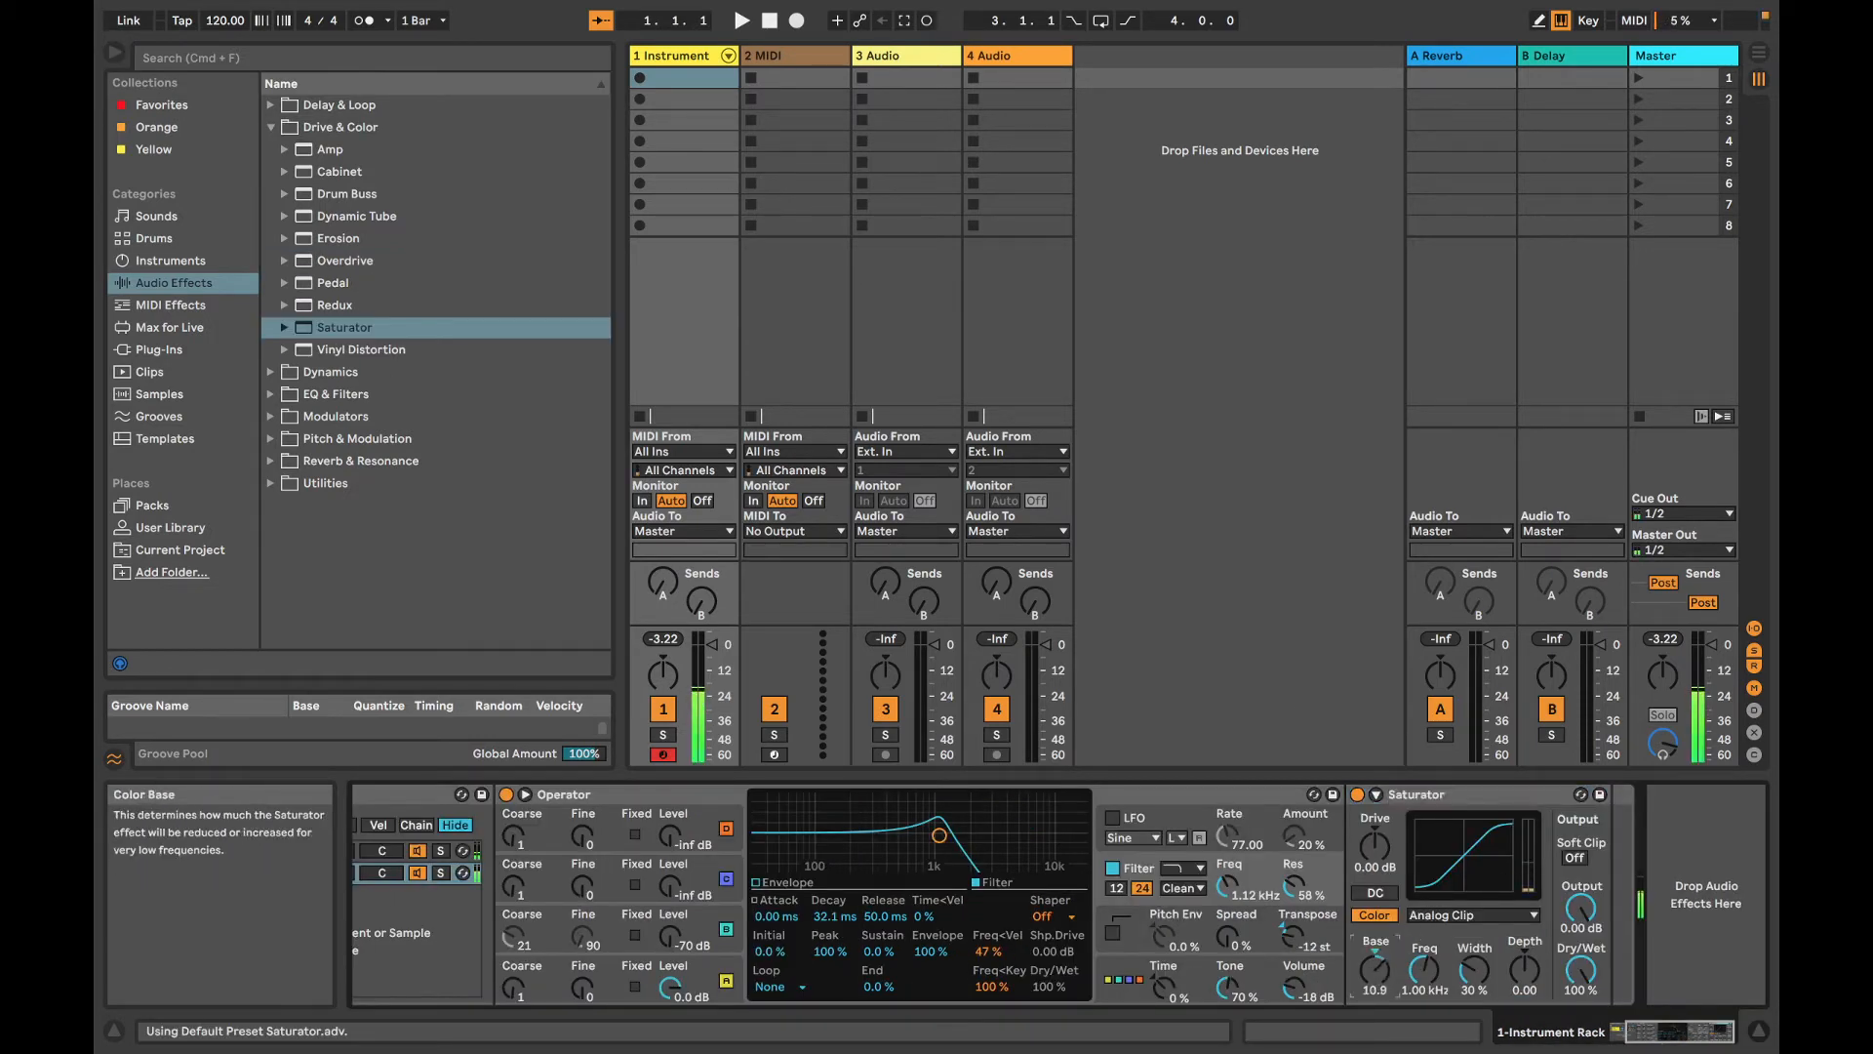
click(1453, 915)
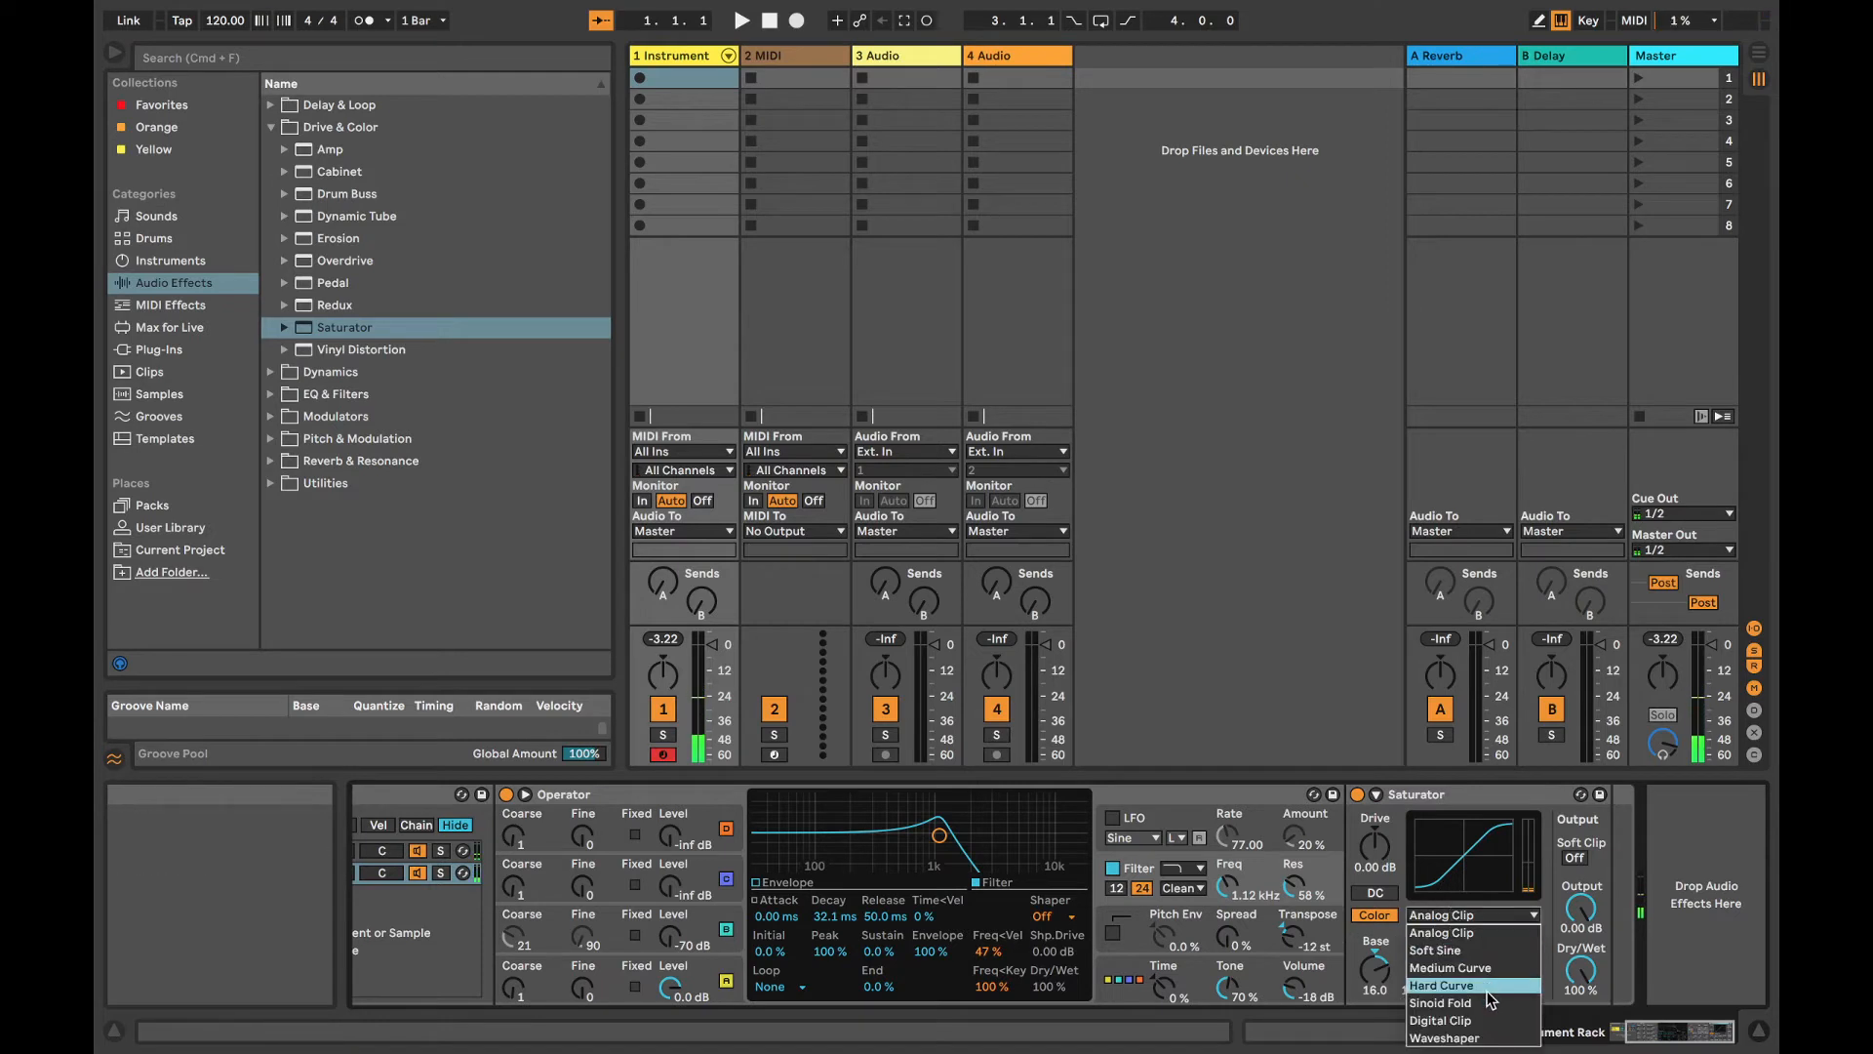
click(1453, 1003)
drag(1374, 845, 1375, 840)
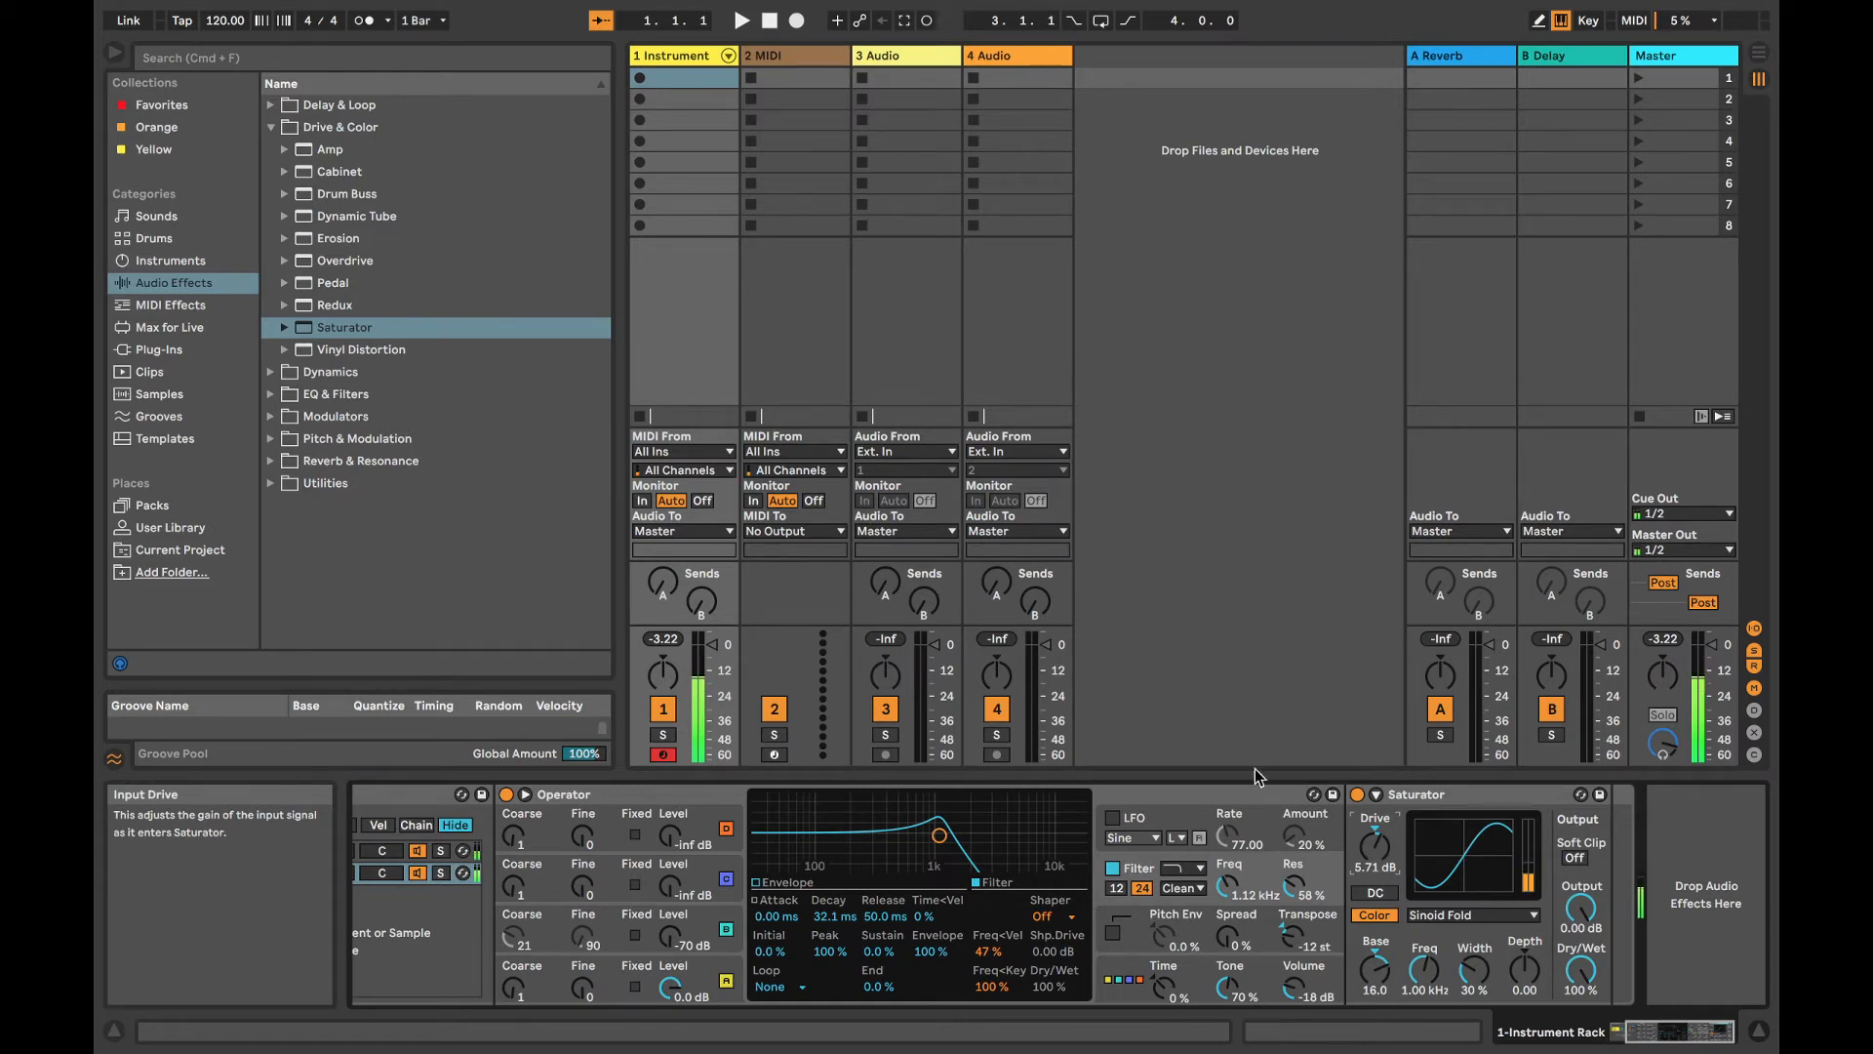
Step: Set Operator's filter to 6.03 kHz with 98% Freq<Vel, and its filter envelope to a 40.7 ms decay and 36.1 ms release
drag(1226, 883, 1226, 830)
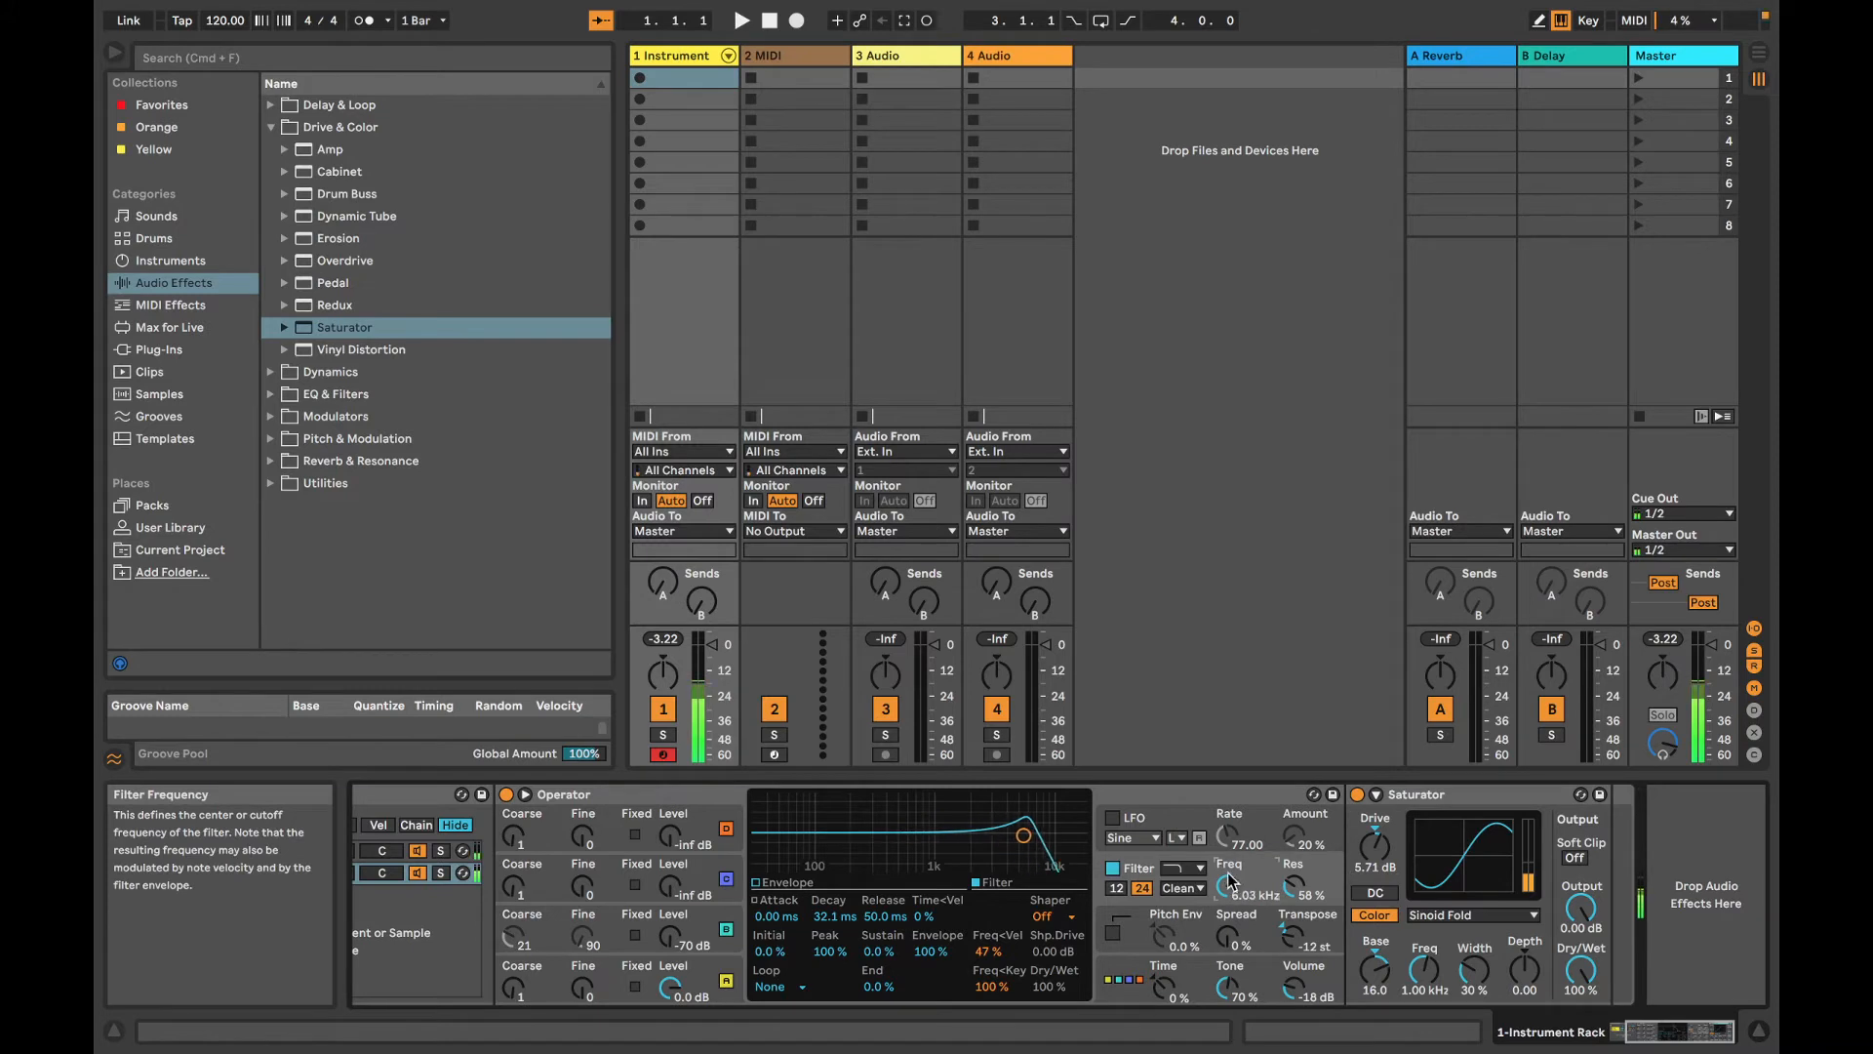
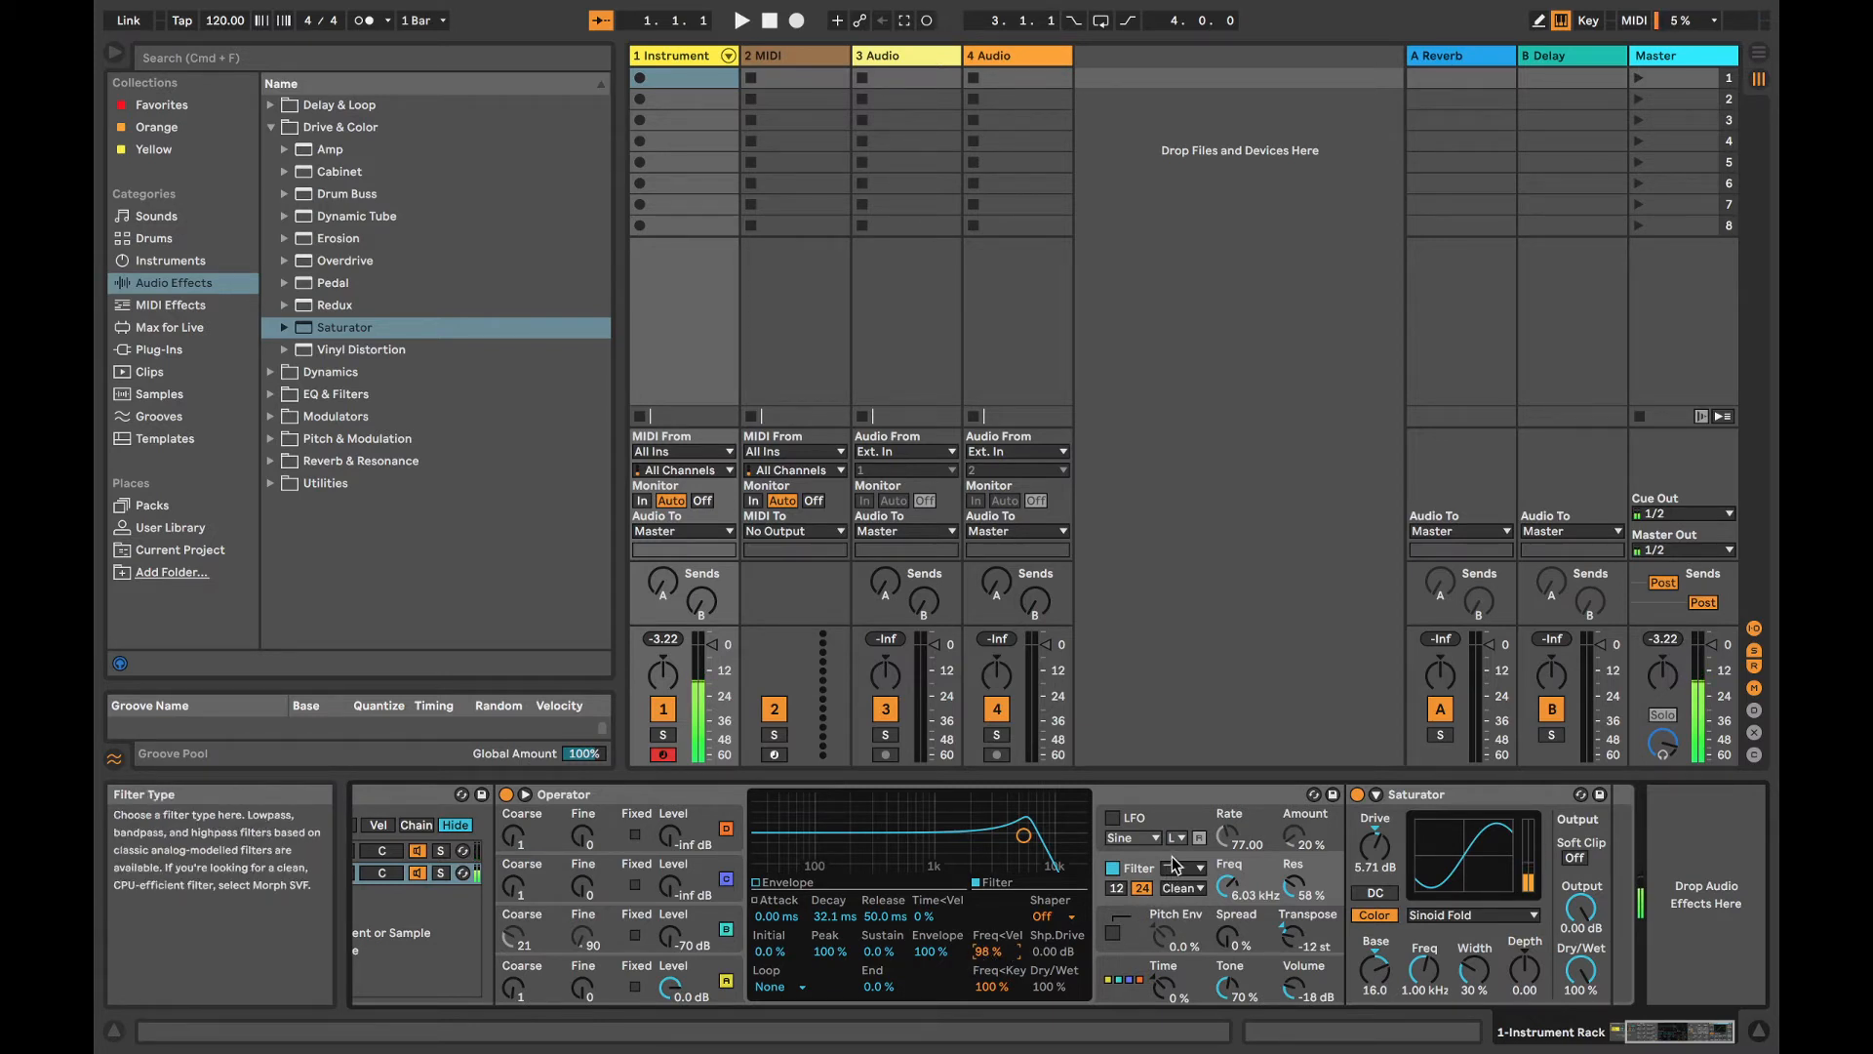
click(813, 880)
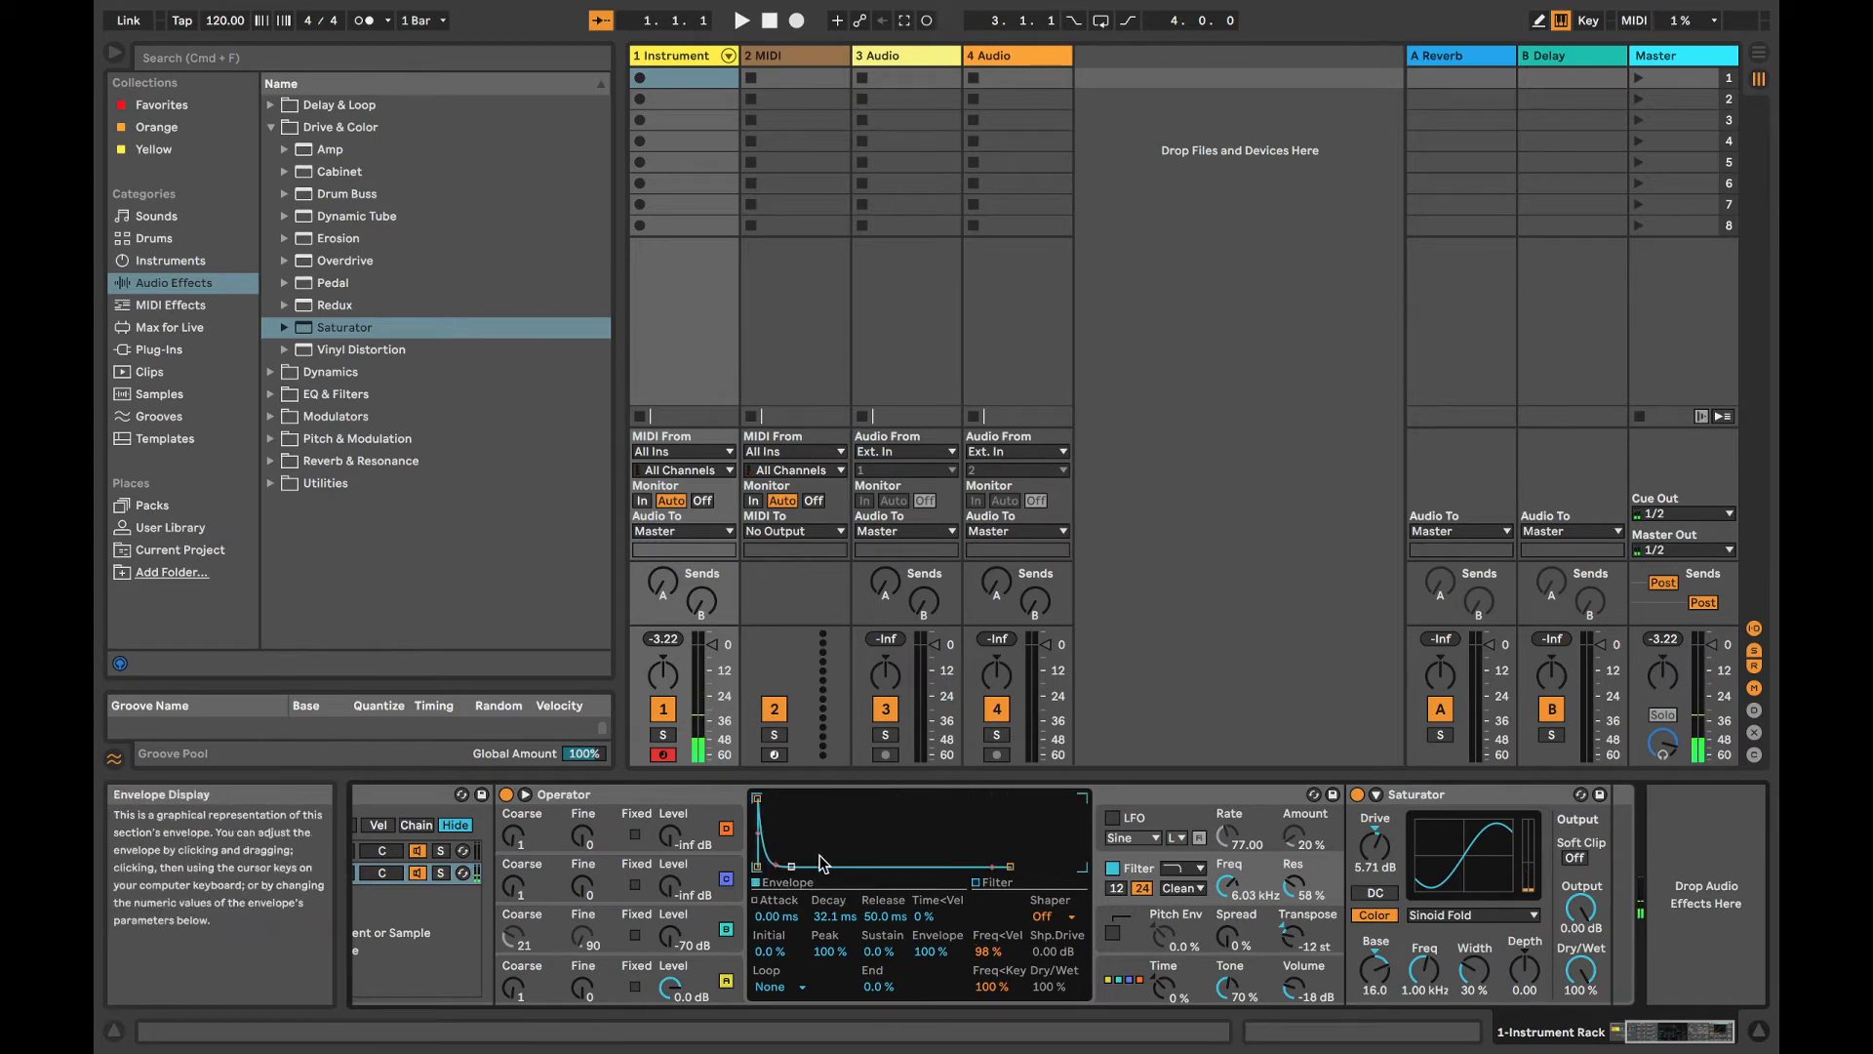
drag(788, 866, 793, 866)
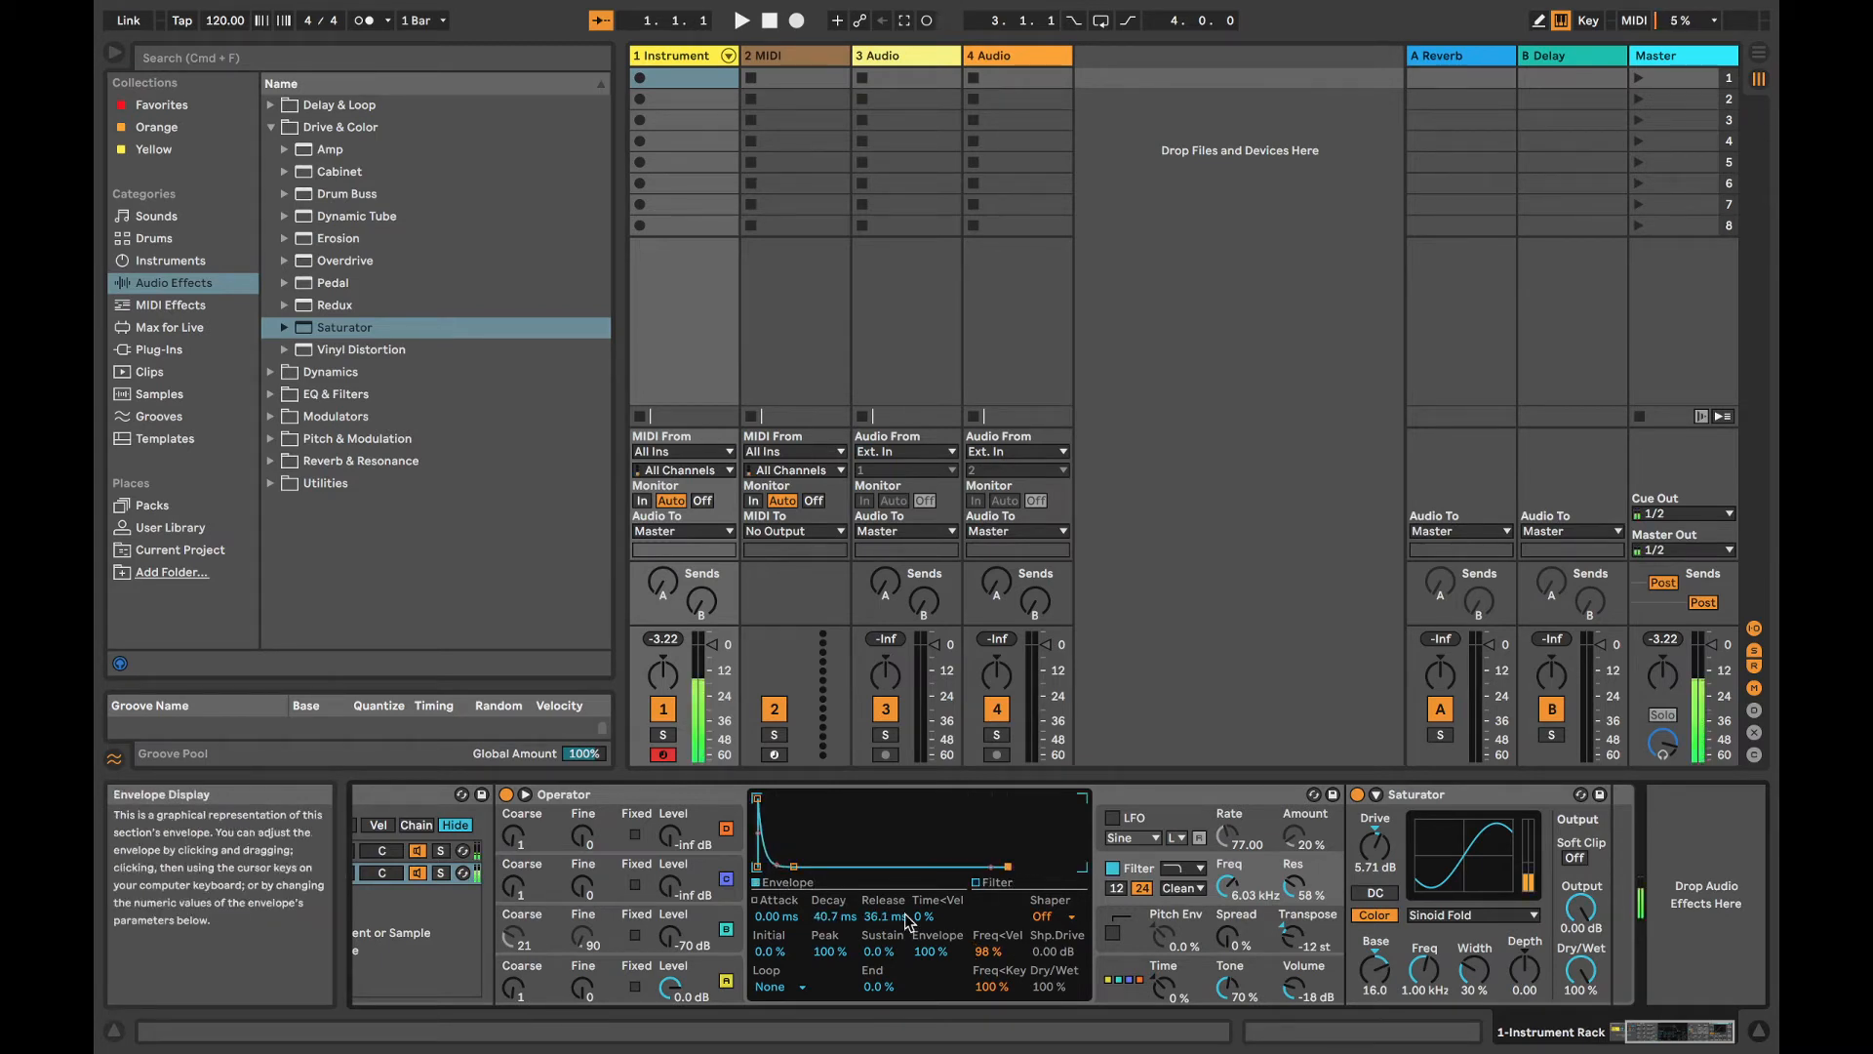
Step: Shorten the release of Operator's Oscillator A envelope to 1.13 ms
scroll(906, 923, left, 4)
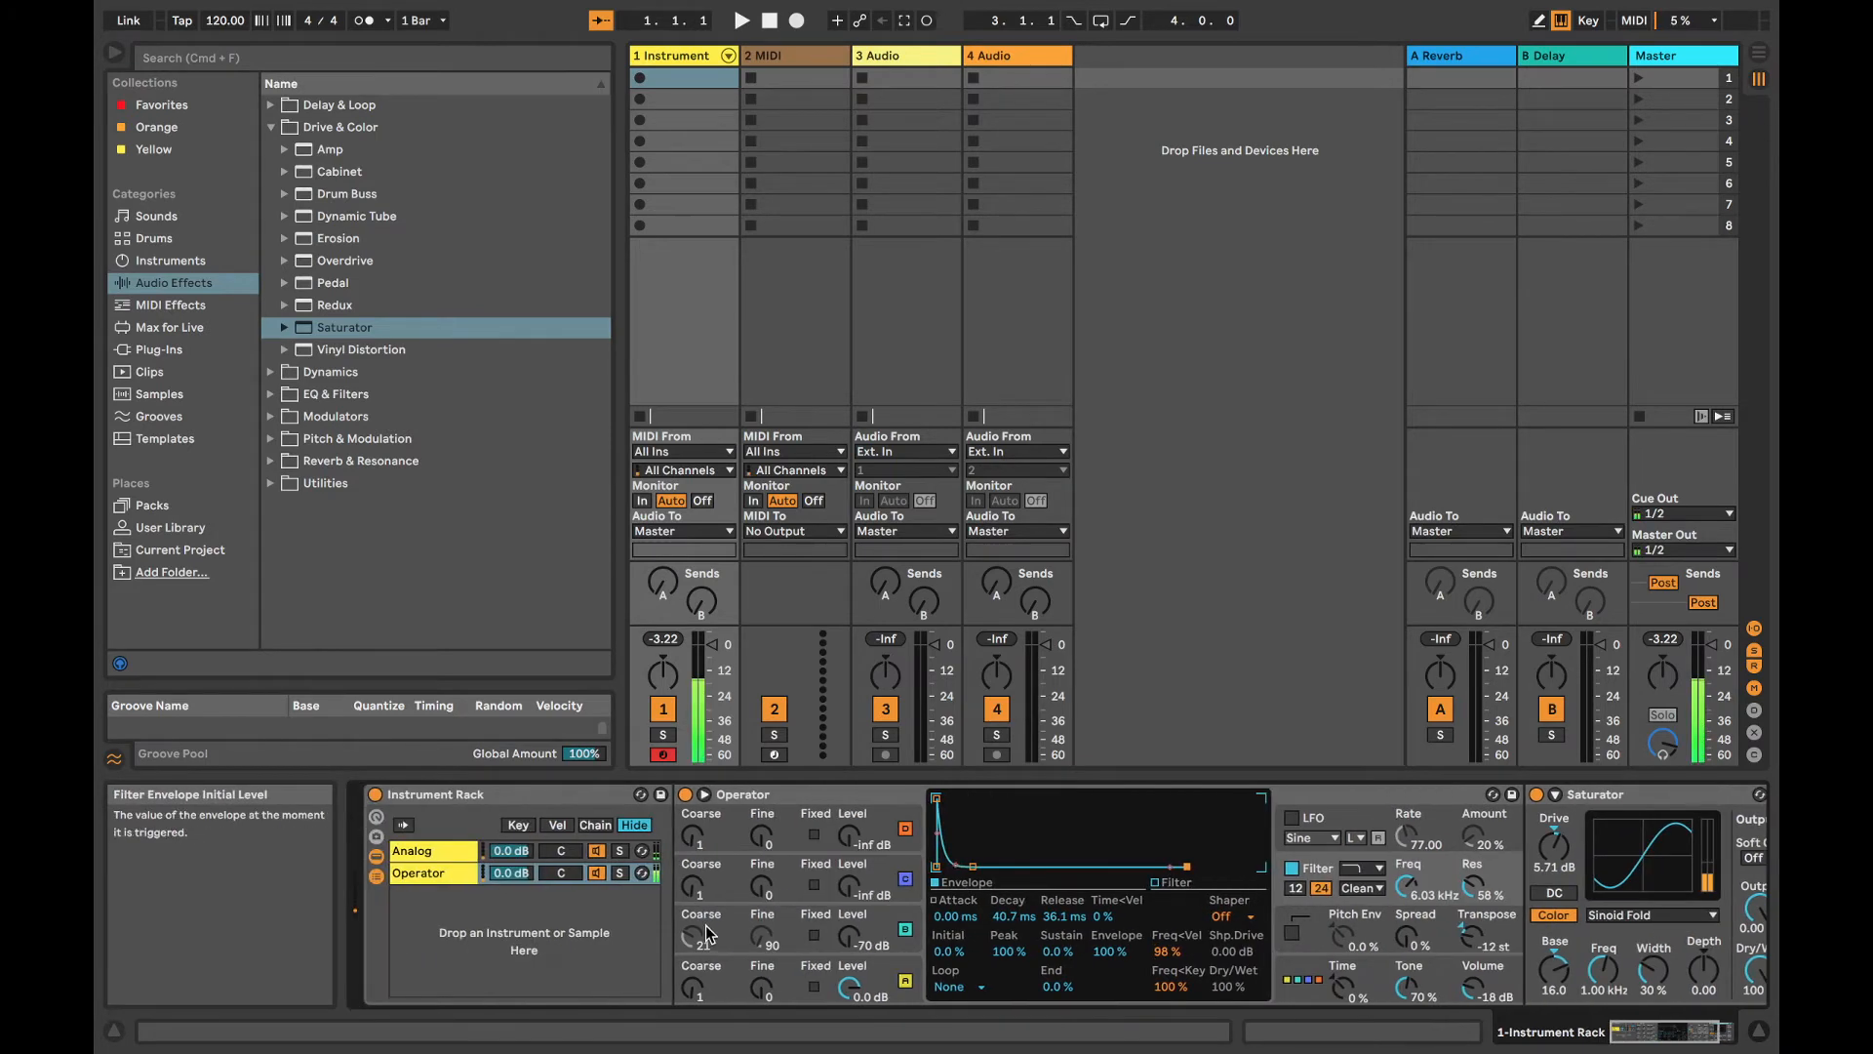
click(892, 983)
drag(1171, 866, 1153, 866)
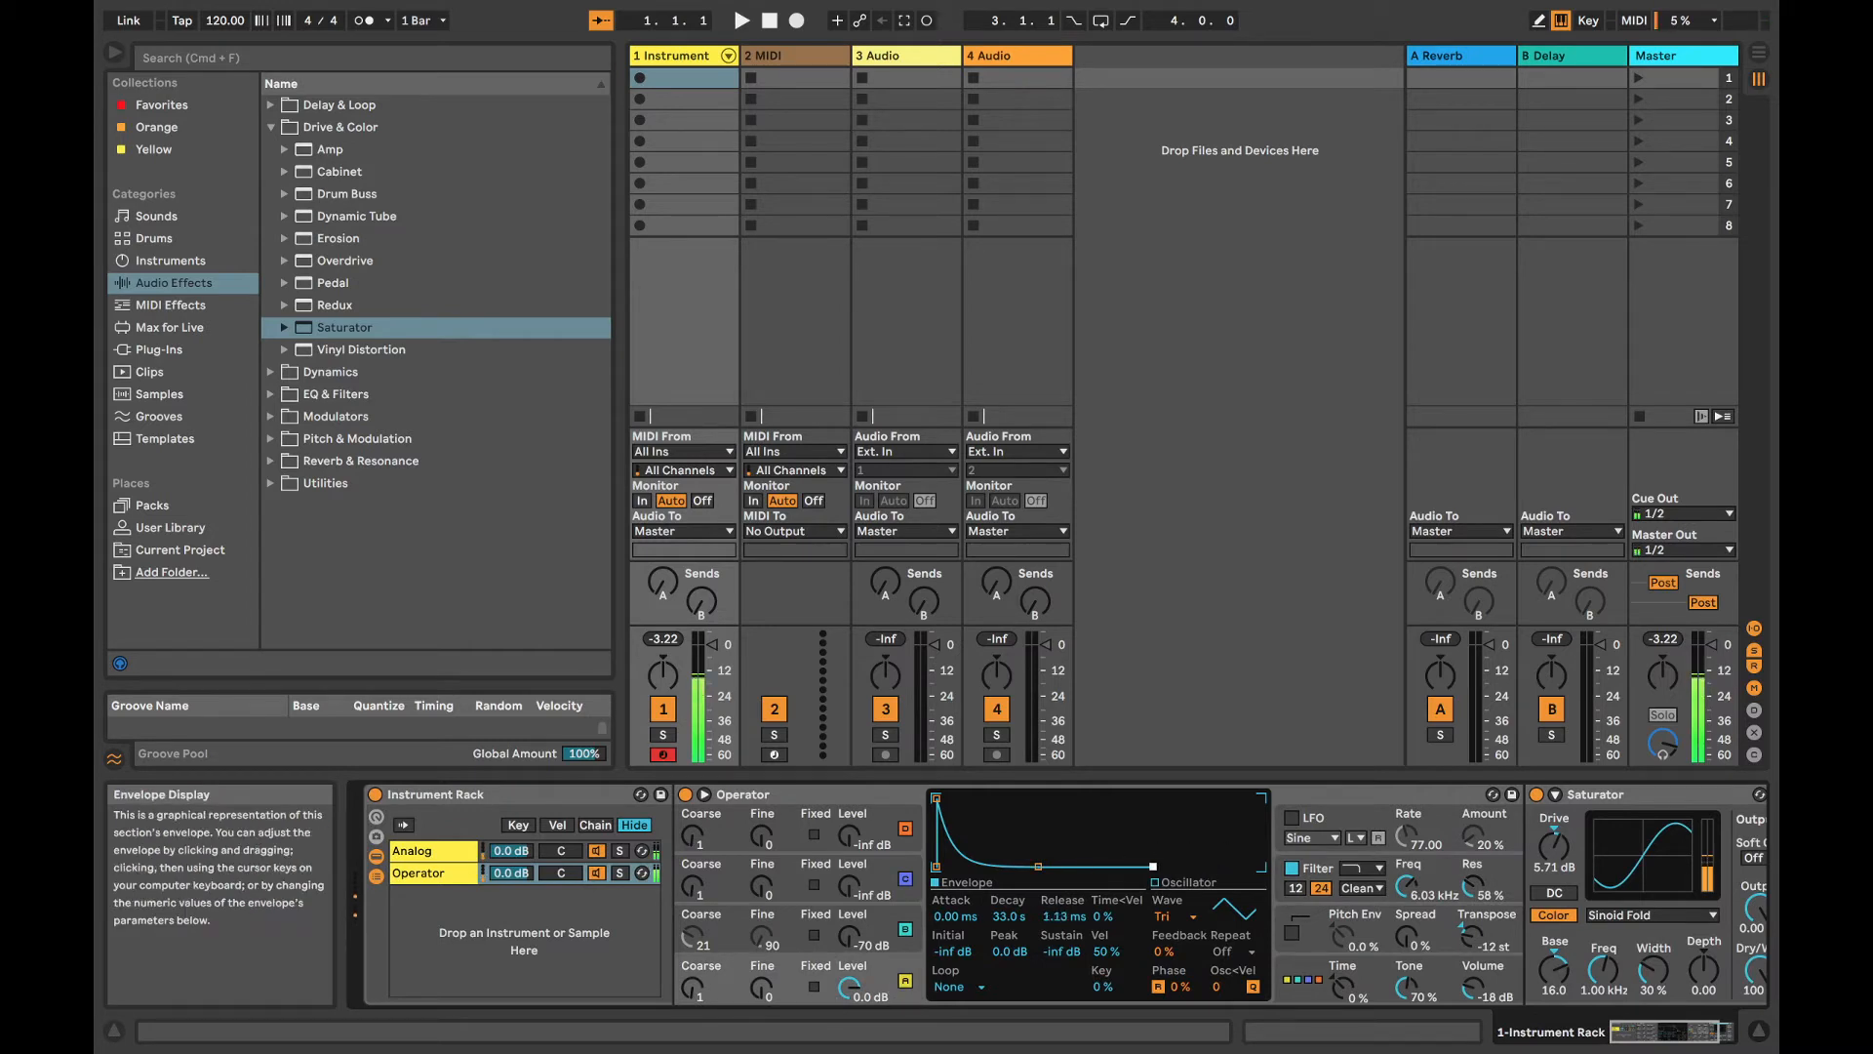
Step: Set Operator's Oscillator A envelope to a 4.32 s decay and 152 ms release, and its global Time to 38%
drag(1038, 866, 1022, 866)
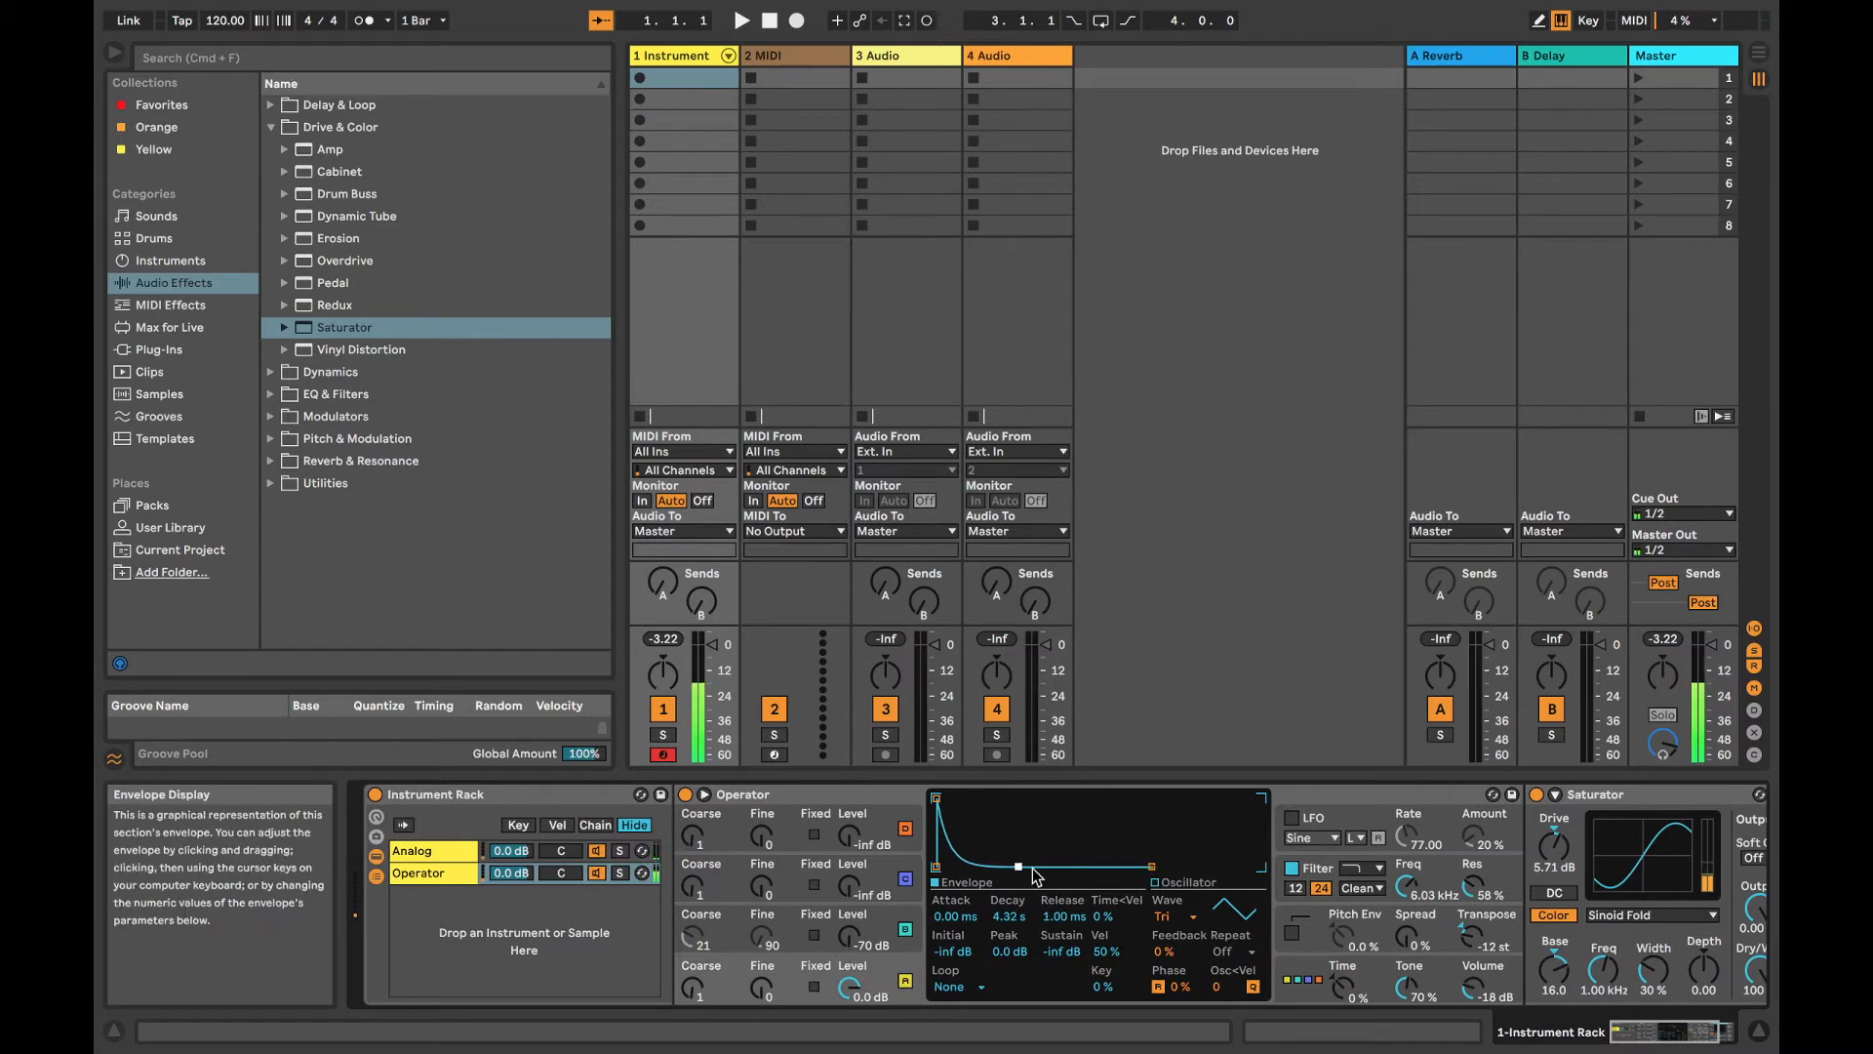
drag(1343, 985, 1344, 1005)
drag(1343, 990, 1342, 987)
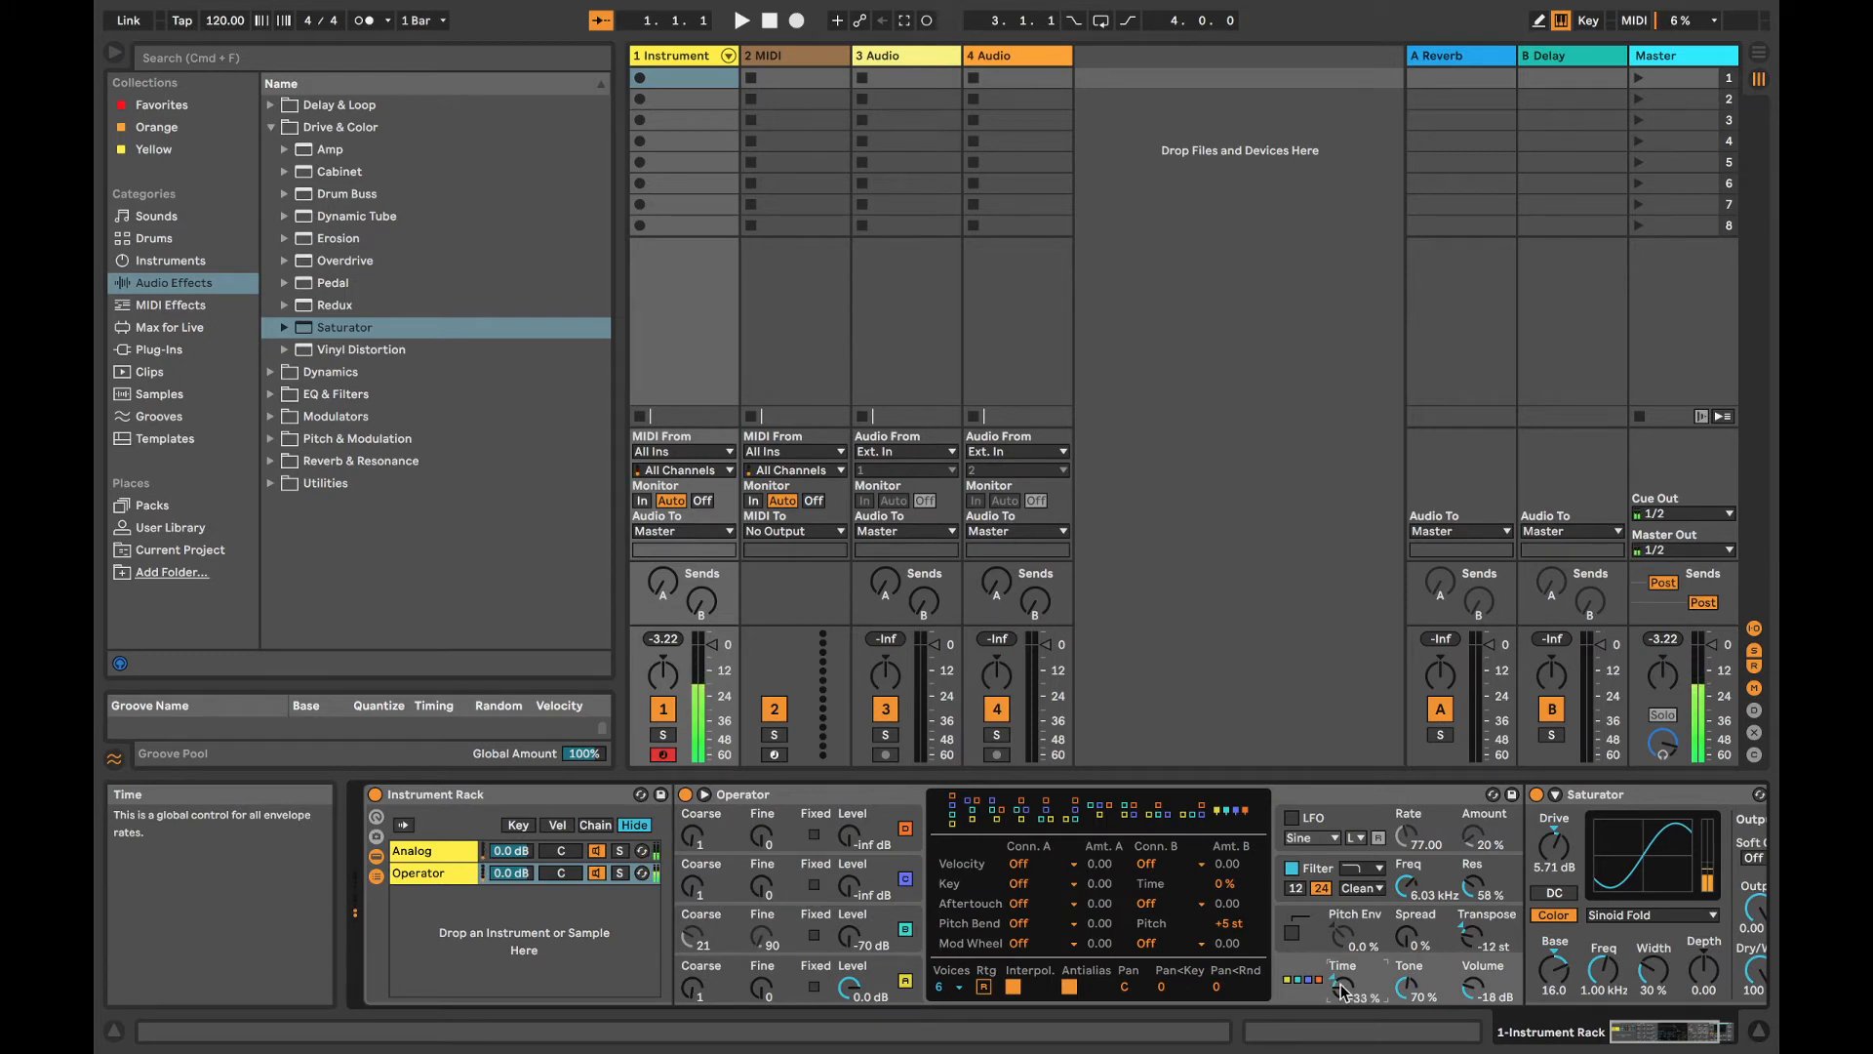
drag(1342, 990, 1343, 937)
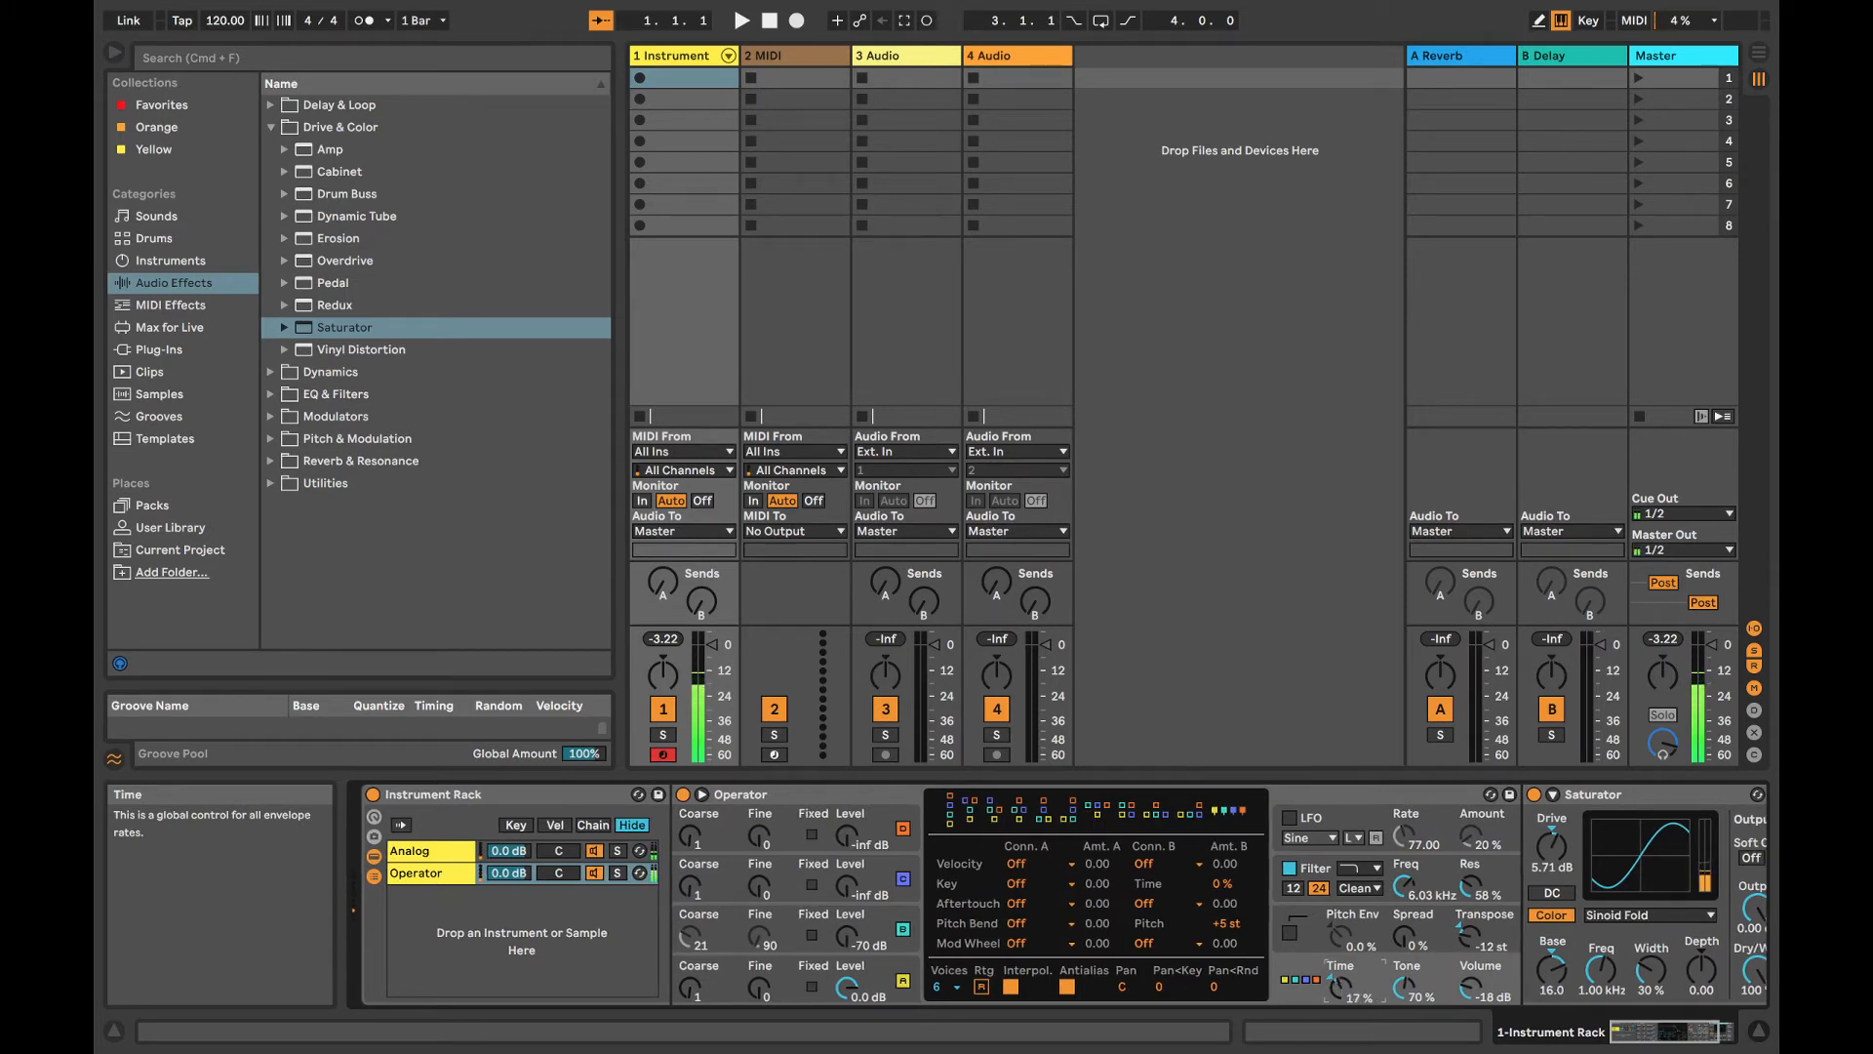
click(901, 979)
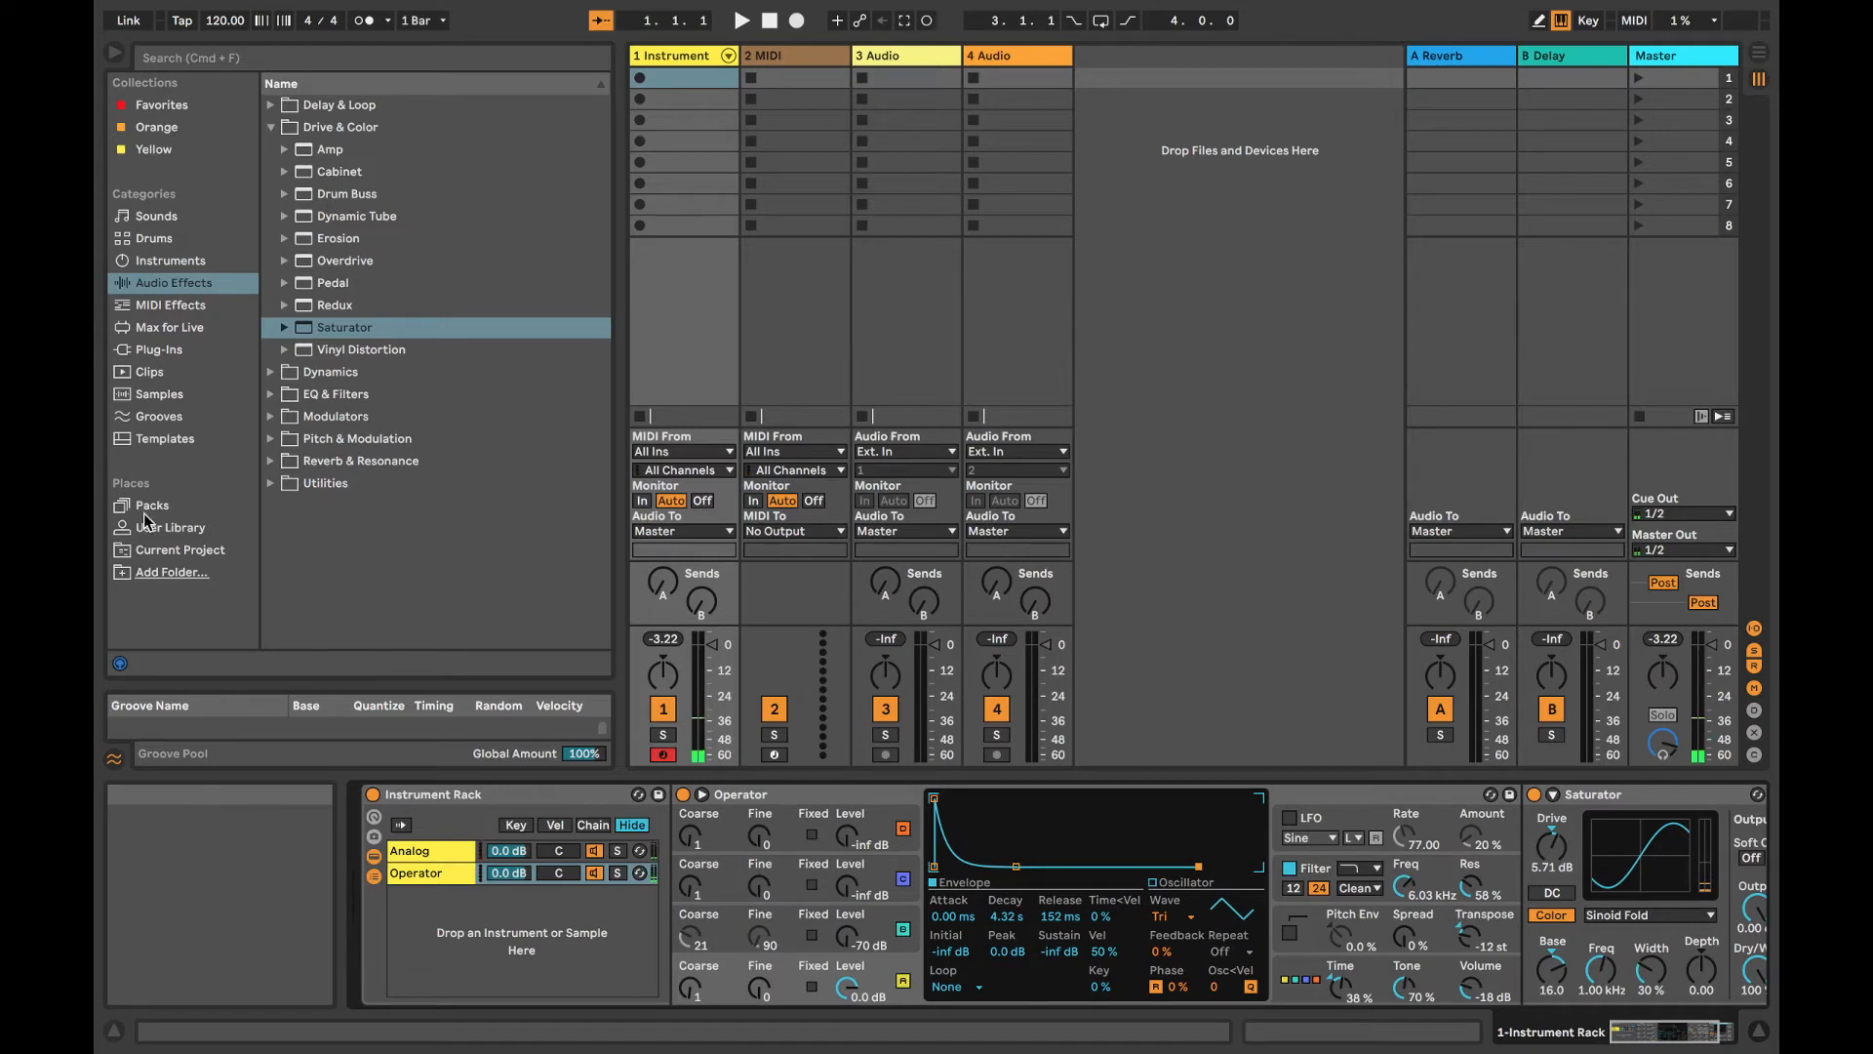
Step: Save the Instrument Rack in the User Library's Bass folder under The Fellow Passenger as Hello
click(177, 528)
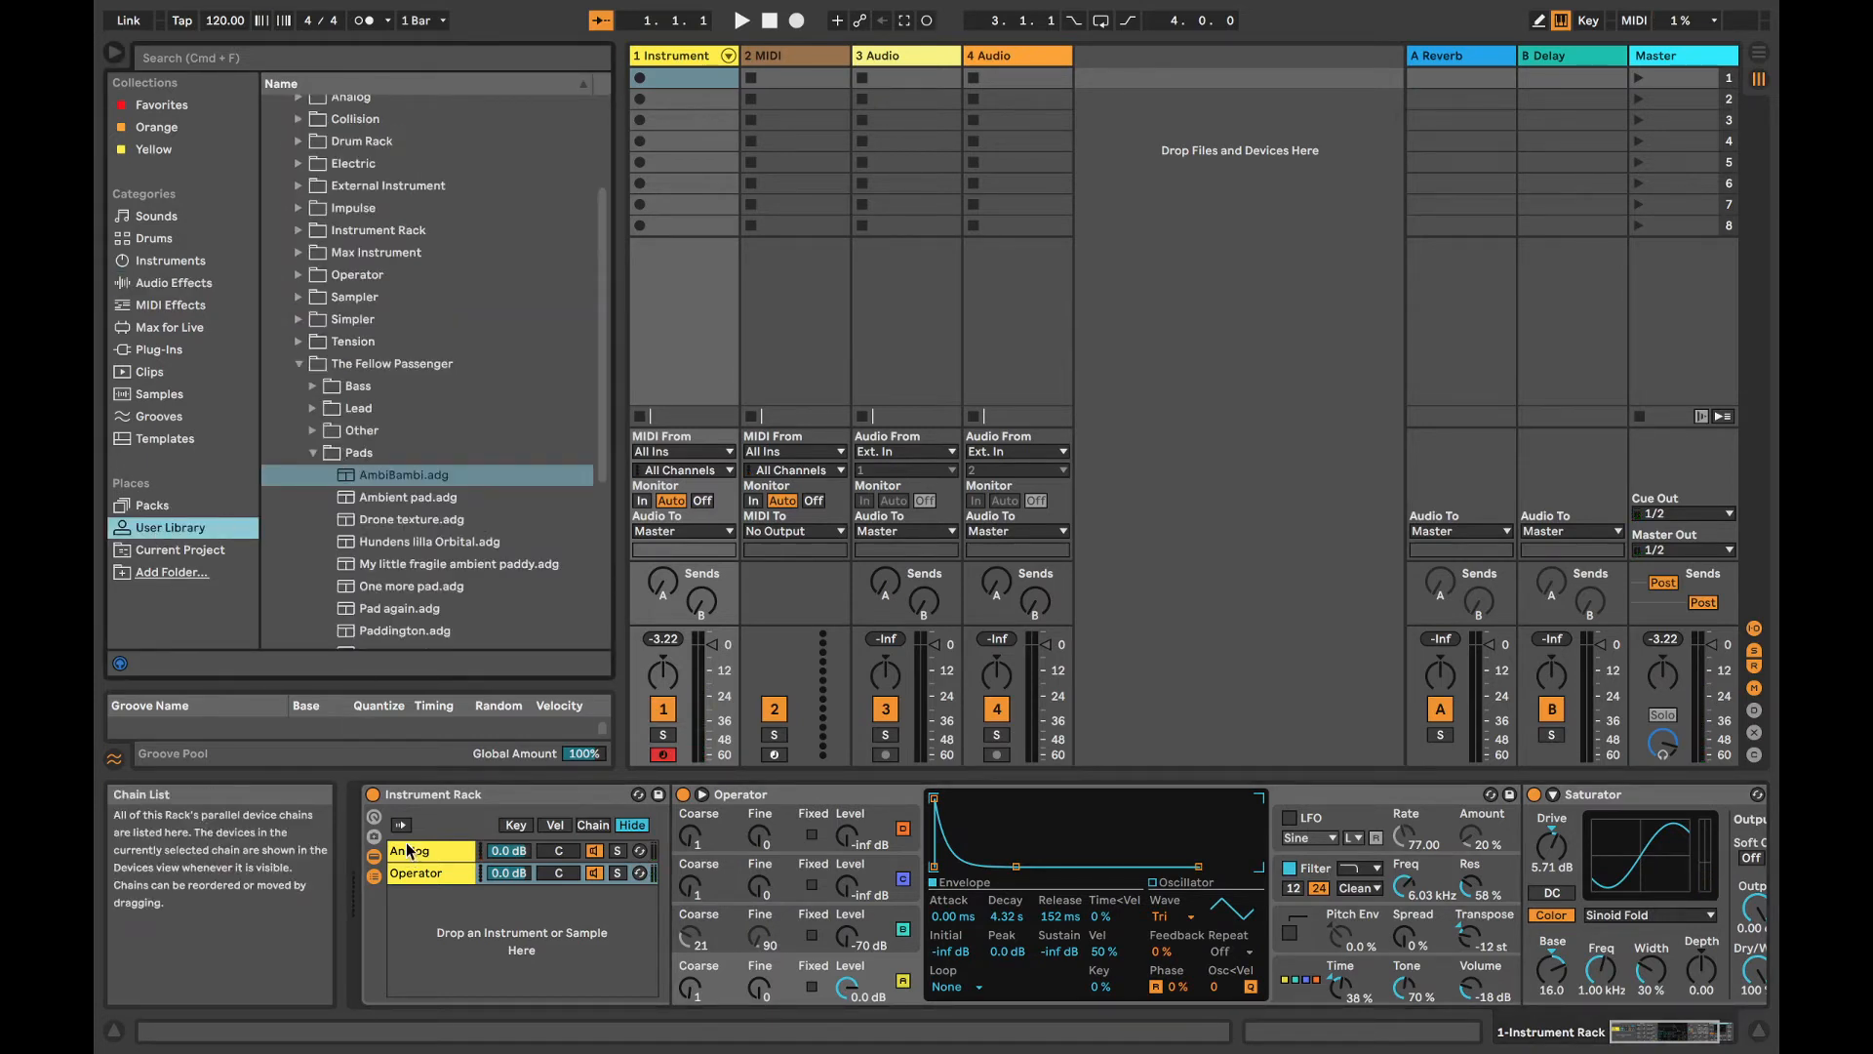
drag(417, 813, 358, 387)
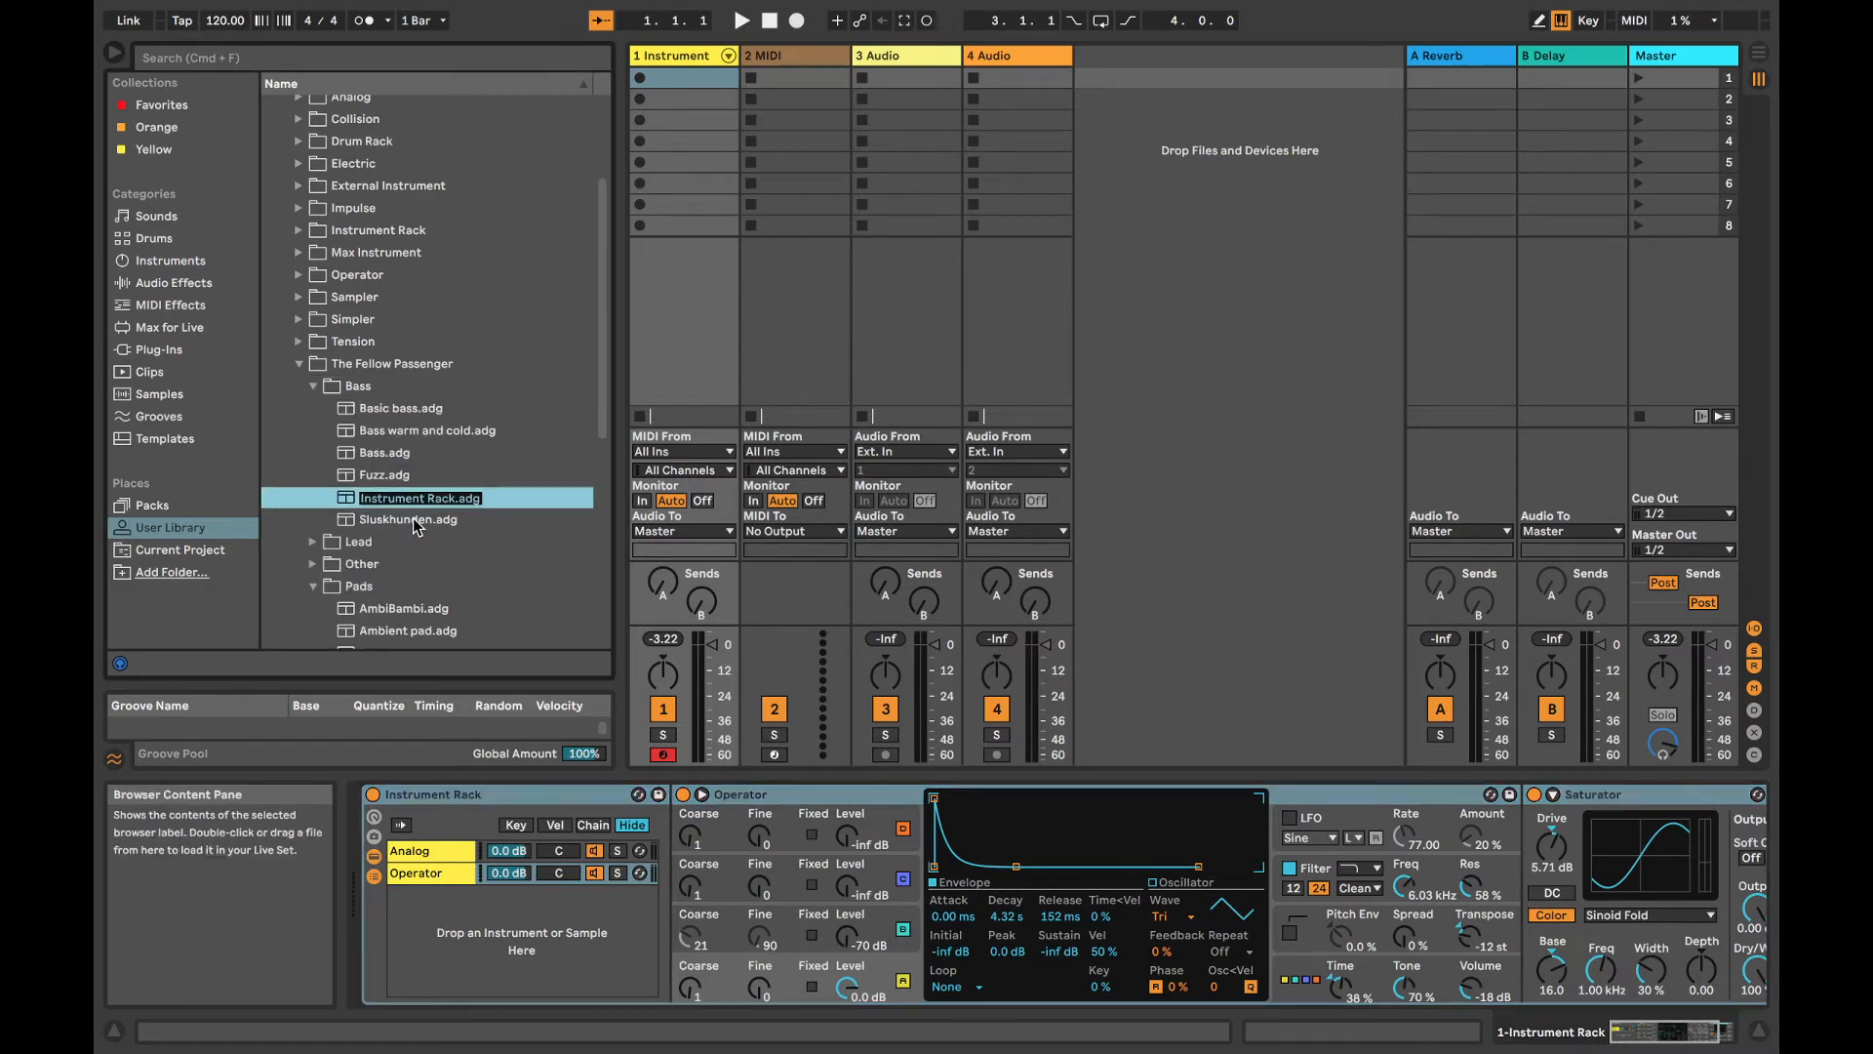
text(Bello)
key(Return)
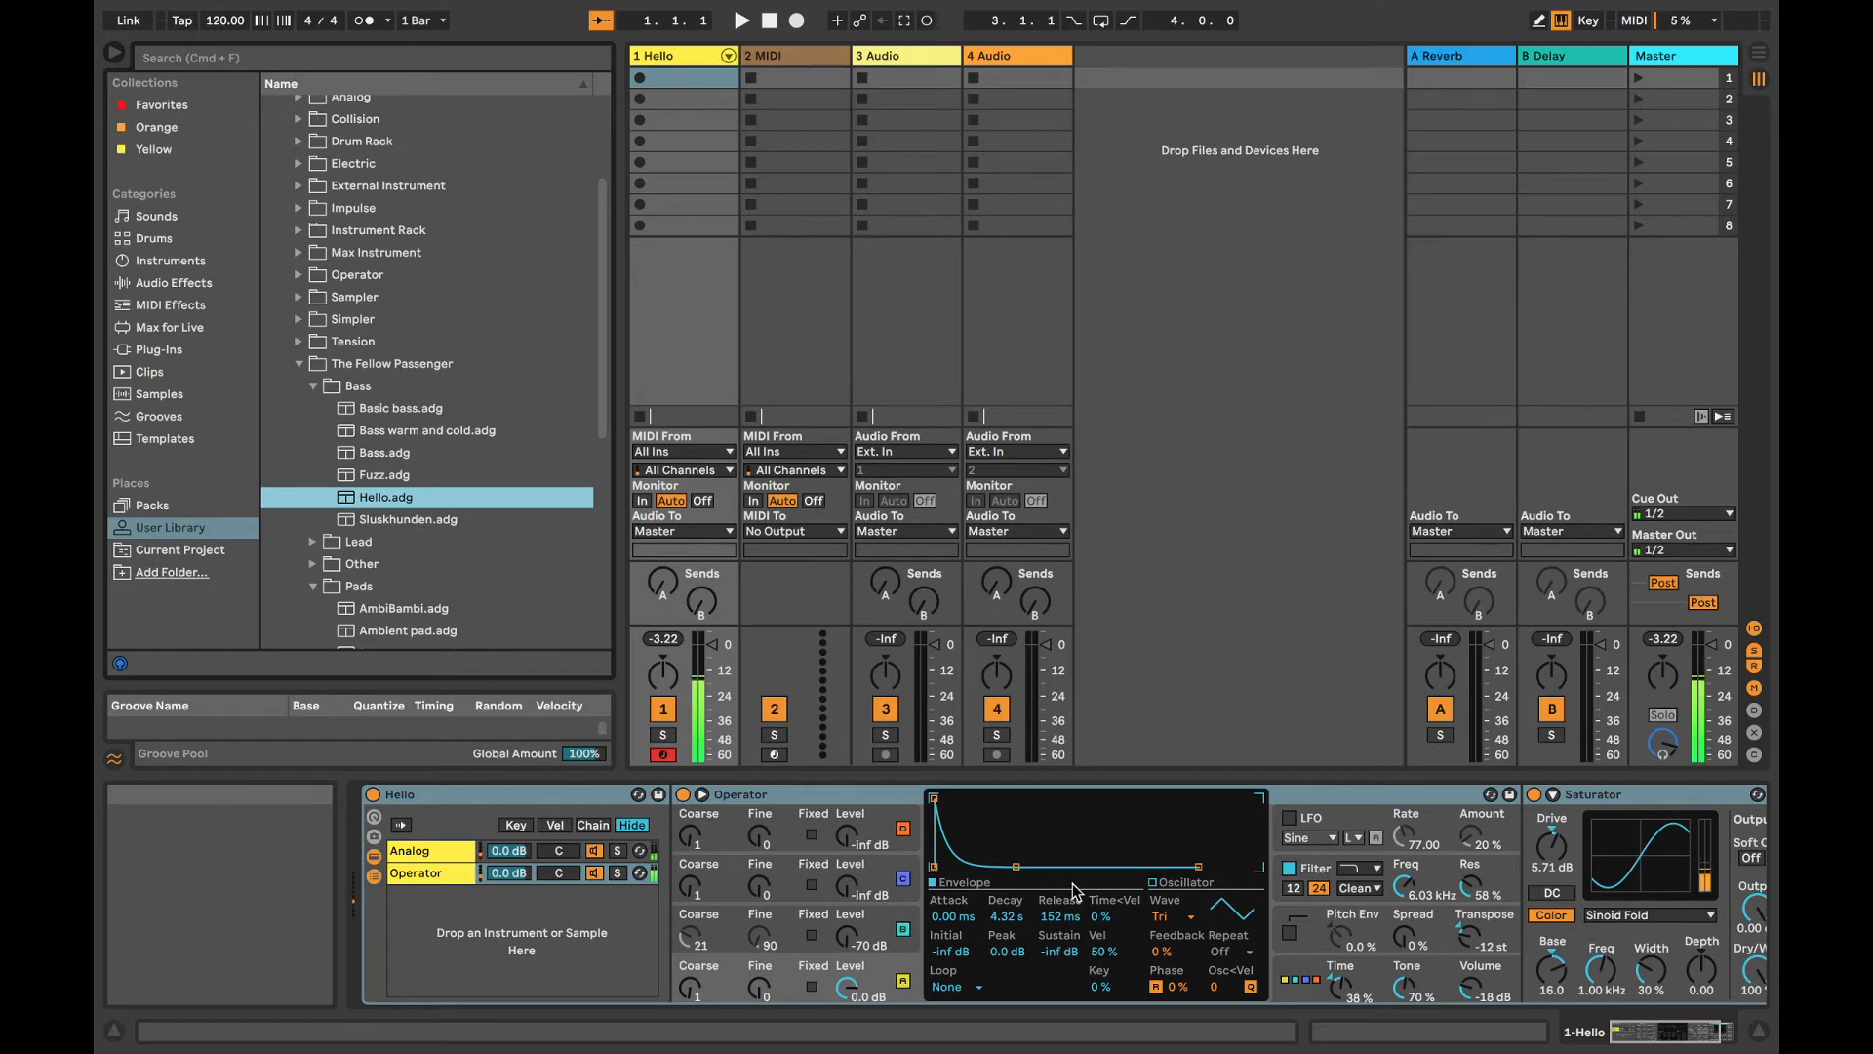
Step: Set Operator's filter to 2.14 kHz with 114% resonance, and delete the whole Hello rack from the first track
drag(1470, 884, 1404, 893)
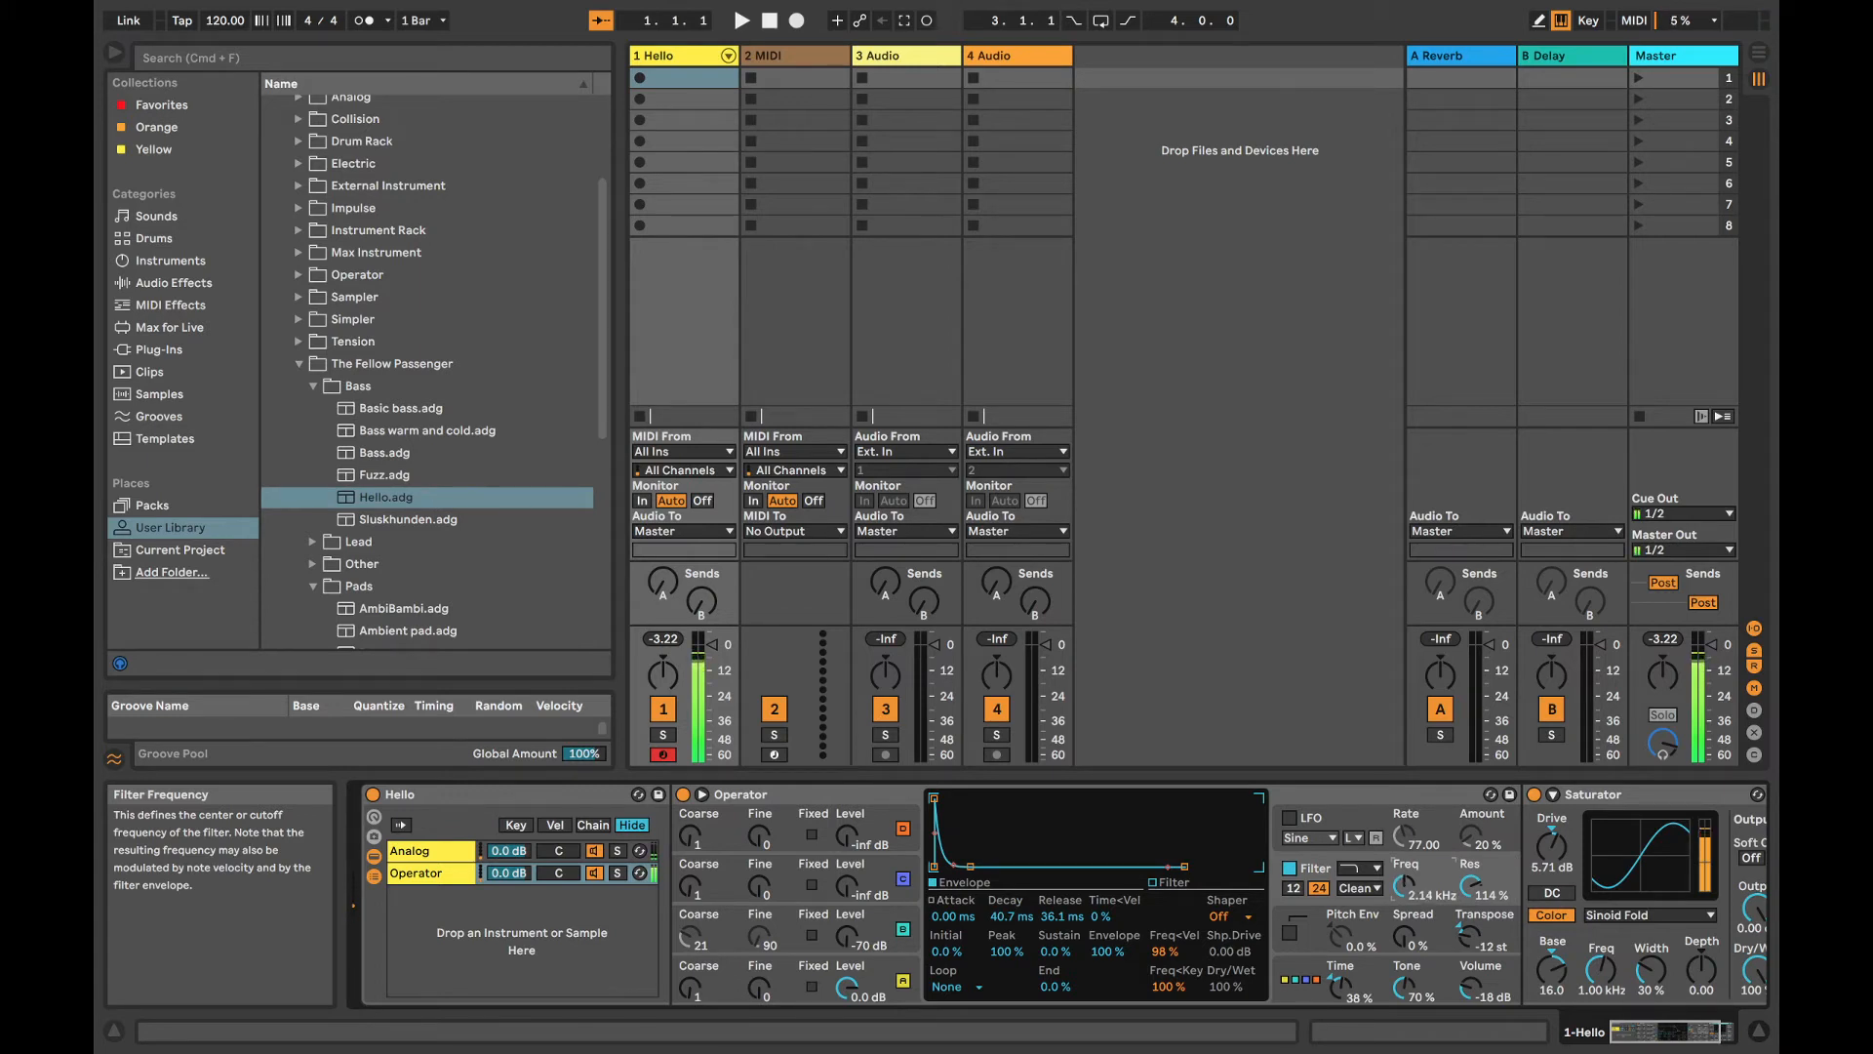
click(401, 798)
key(Delete)
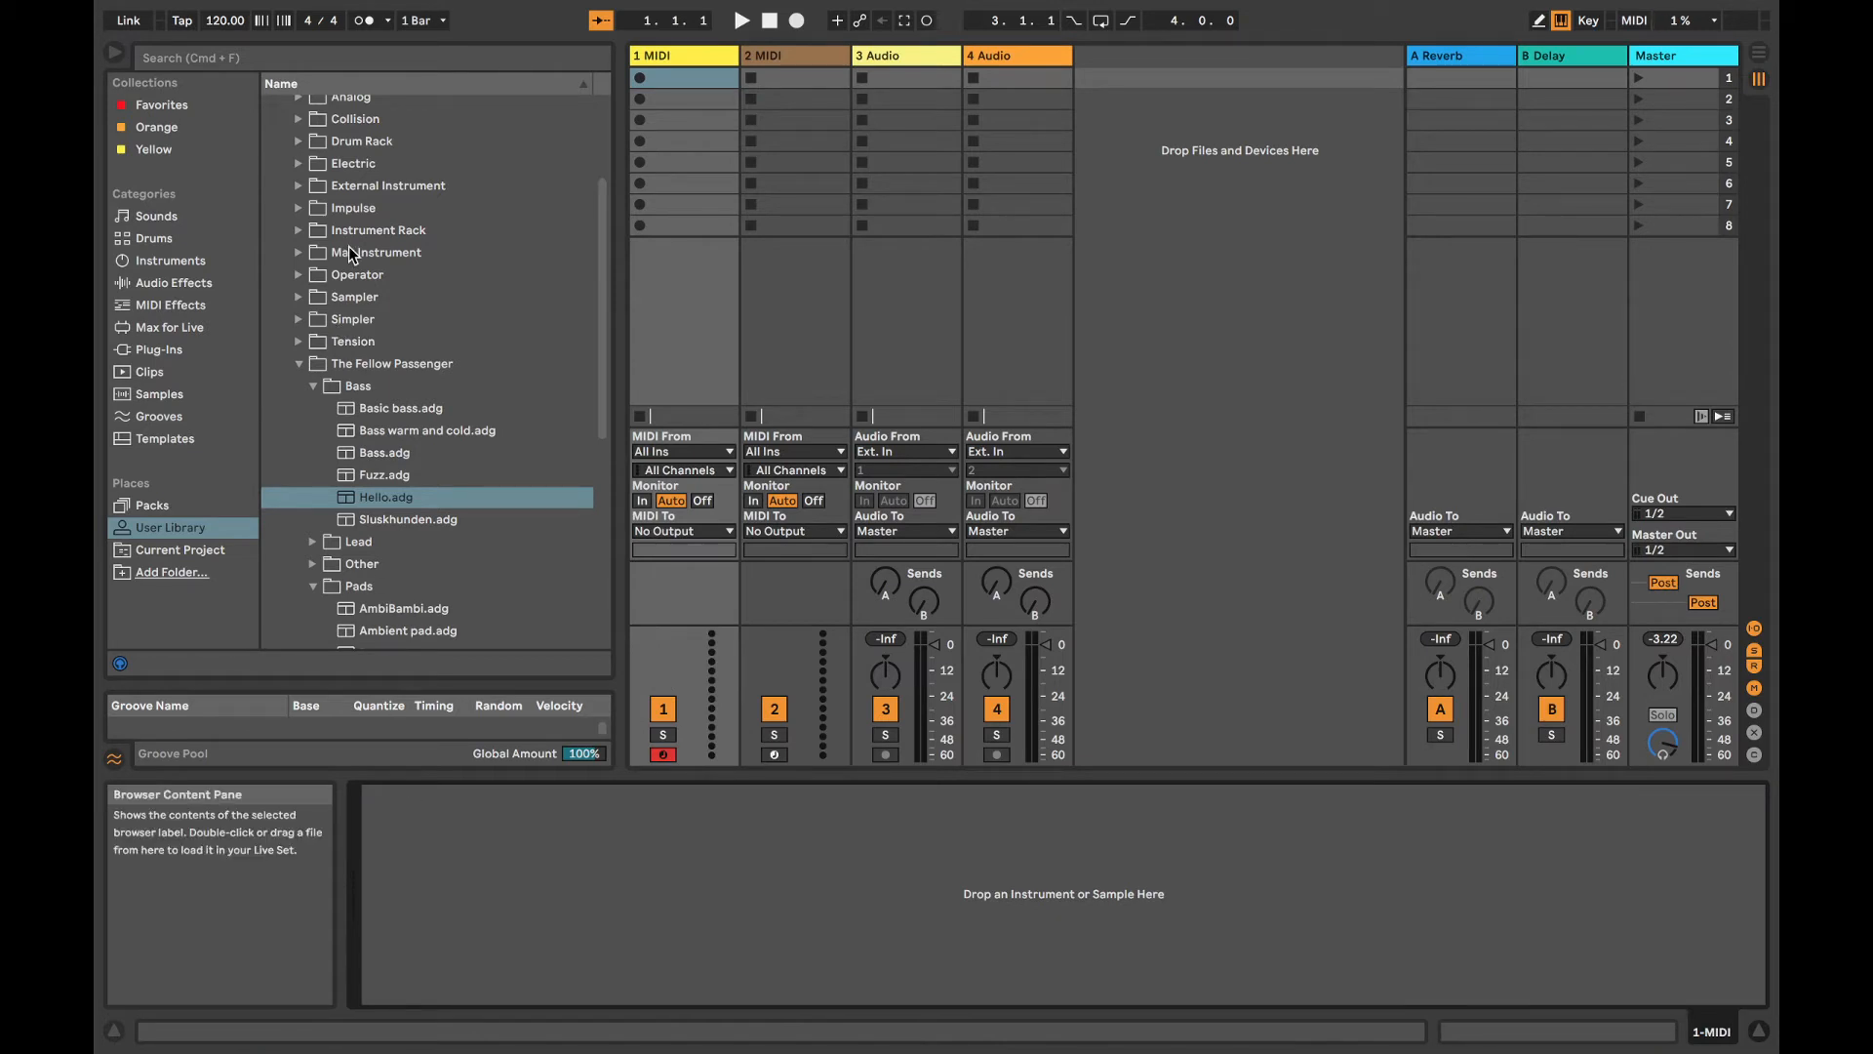
Step: Collapse the Drive & Color audio effects folder and load the Sampler instrument onto the empty first track
click(198, 283)
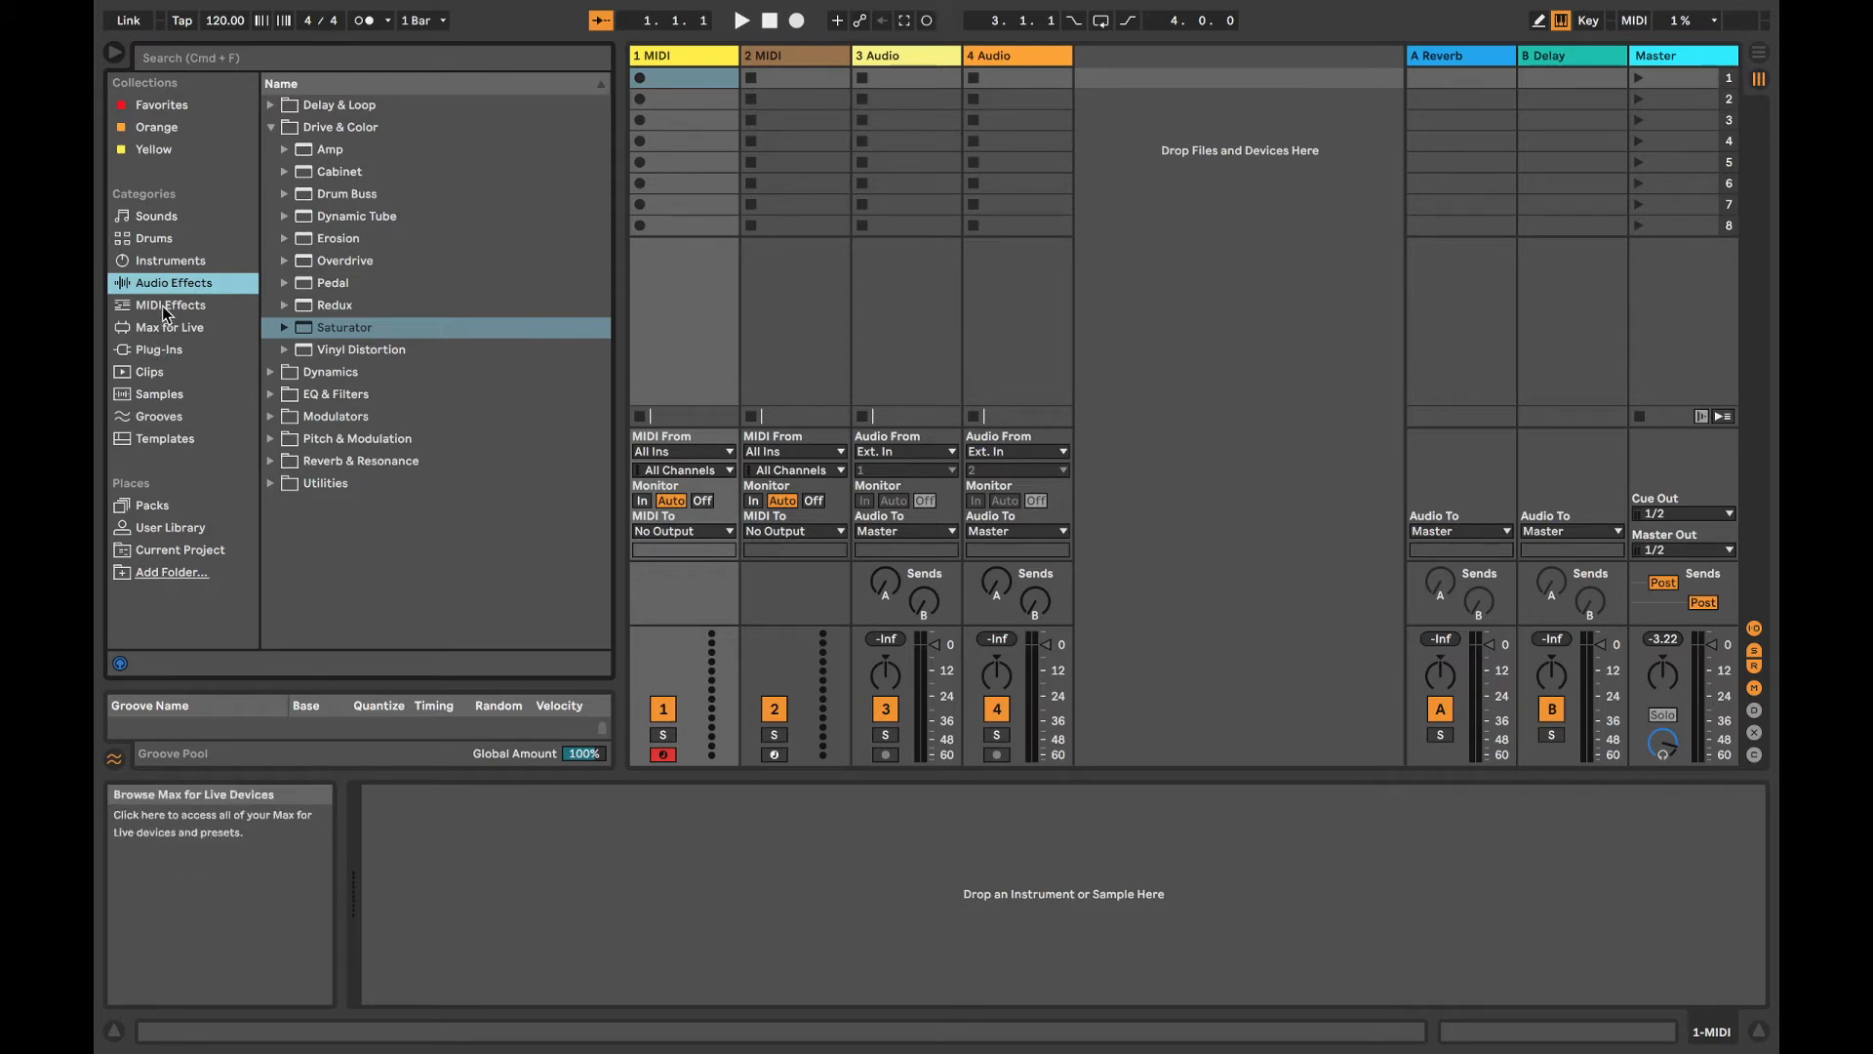
click(271, 128)
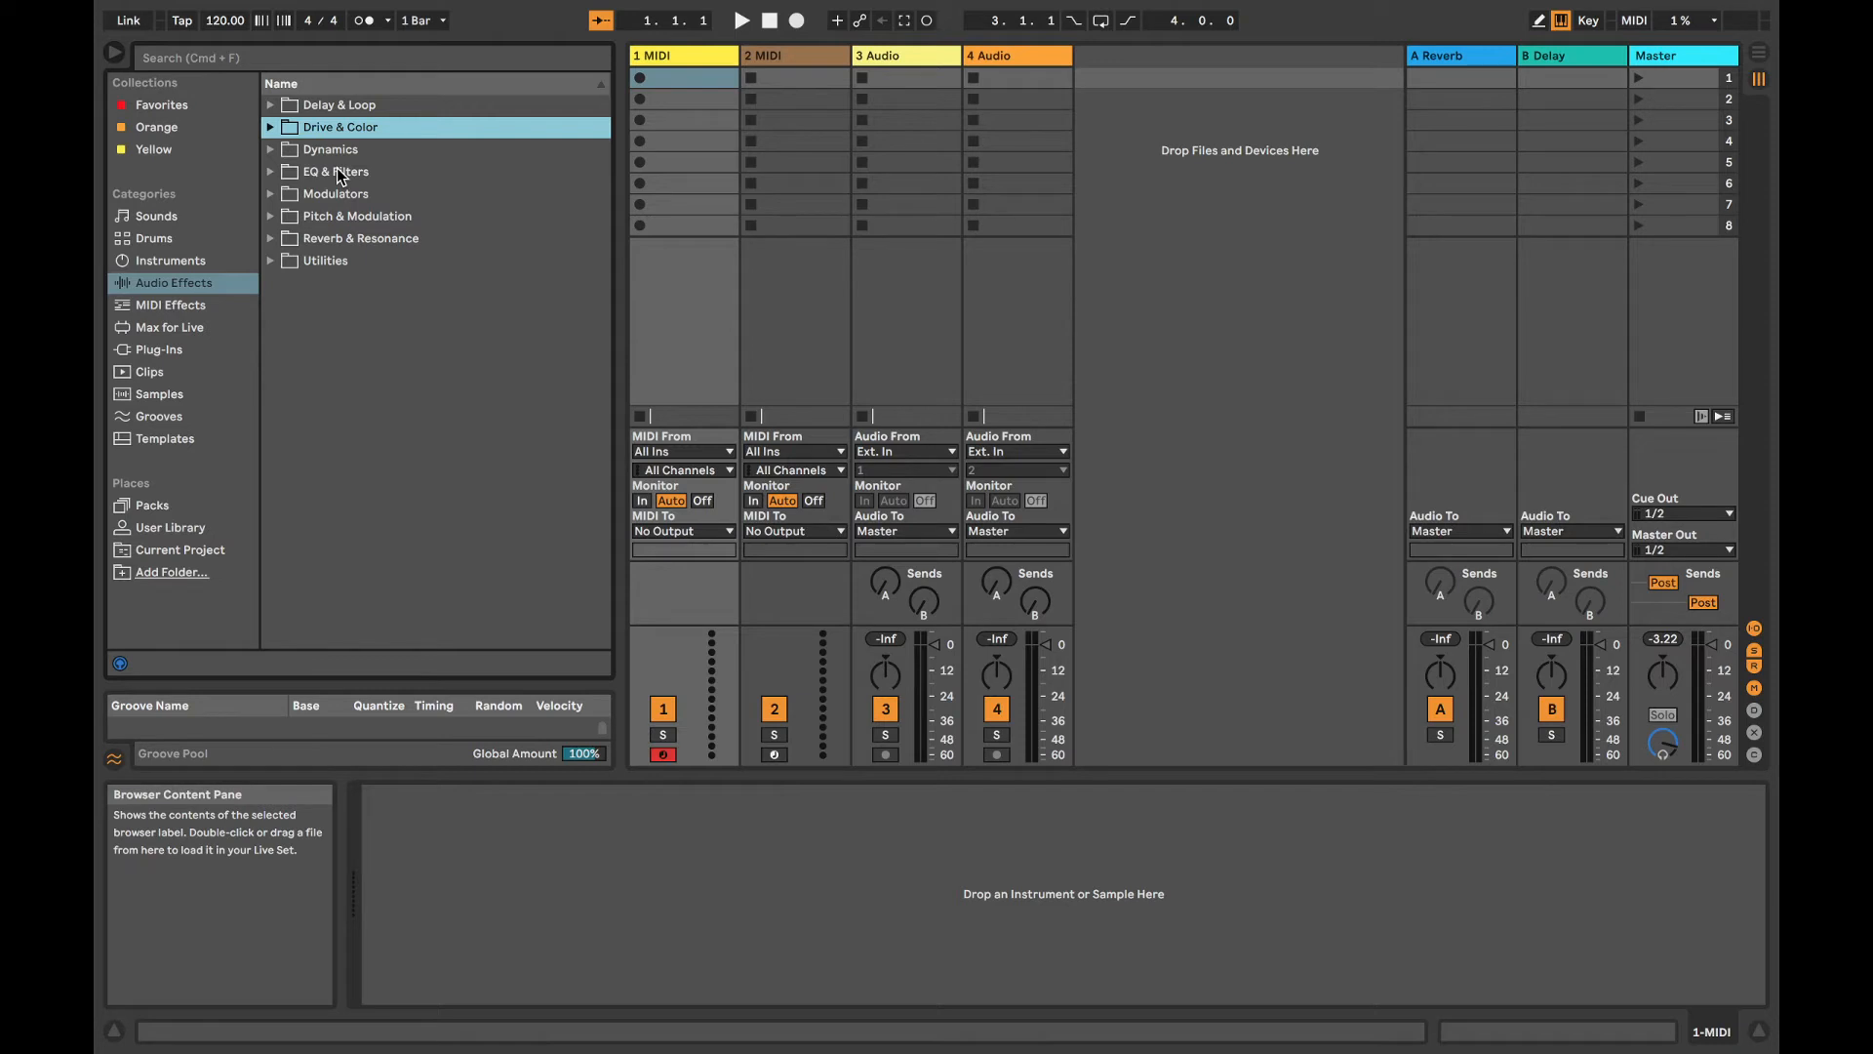
click(195, 259)
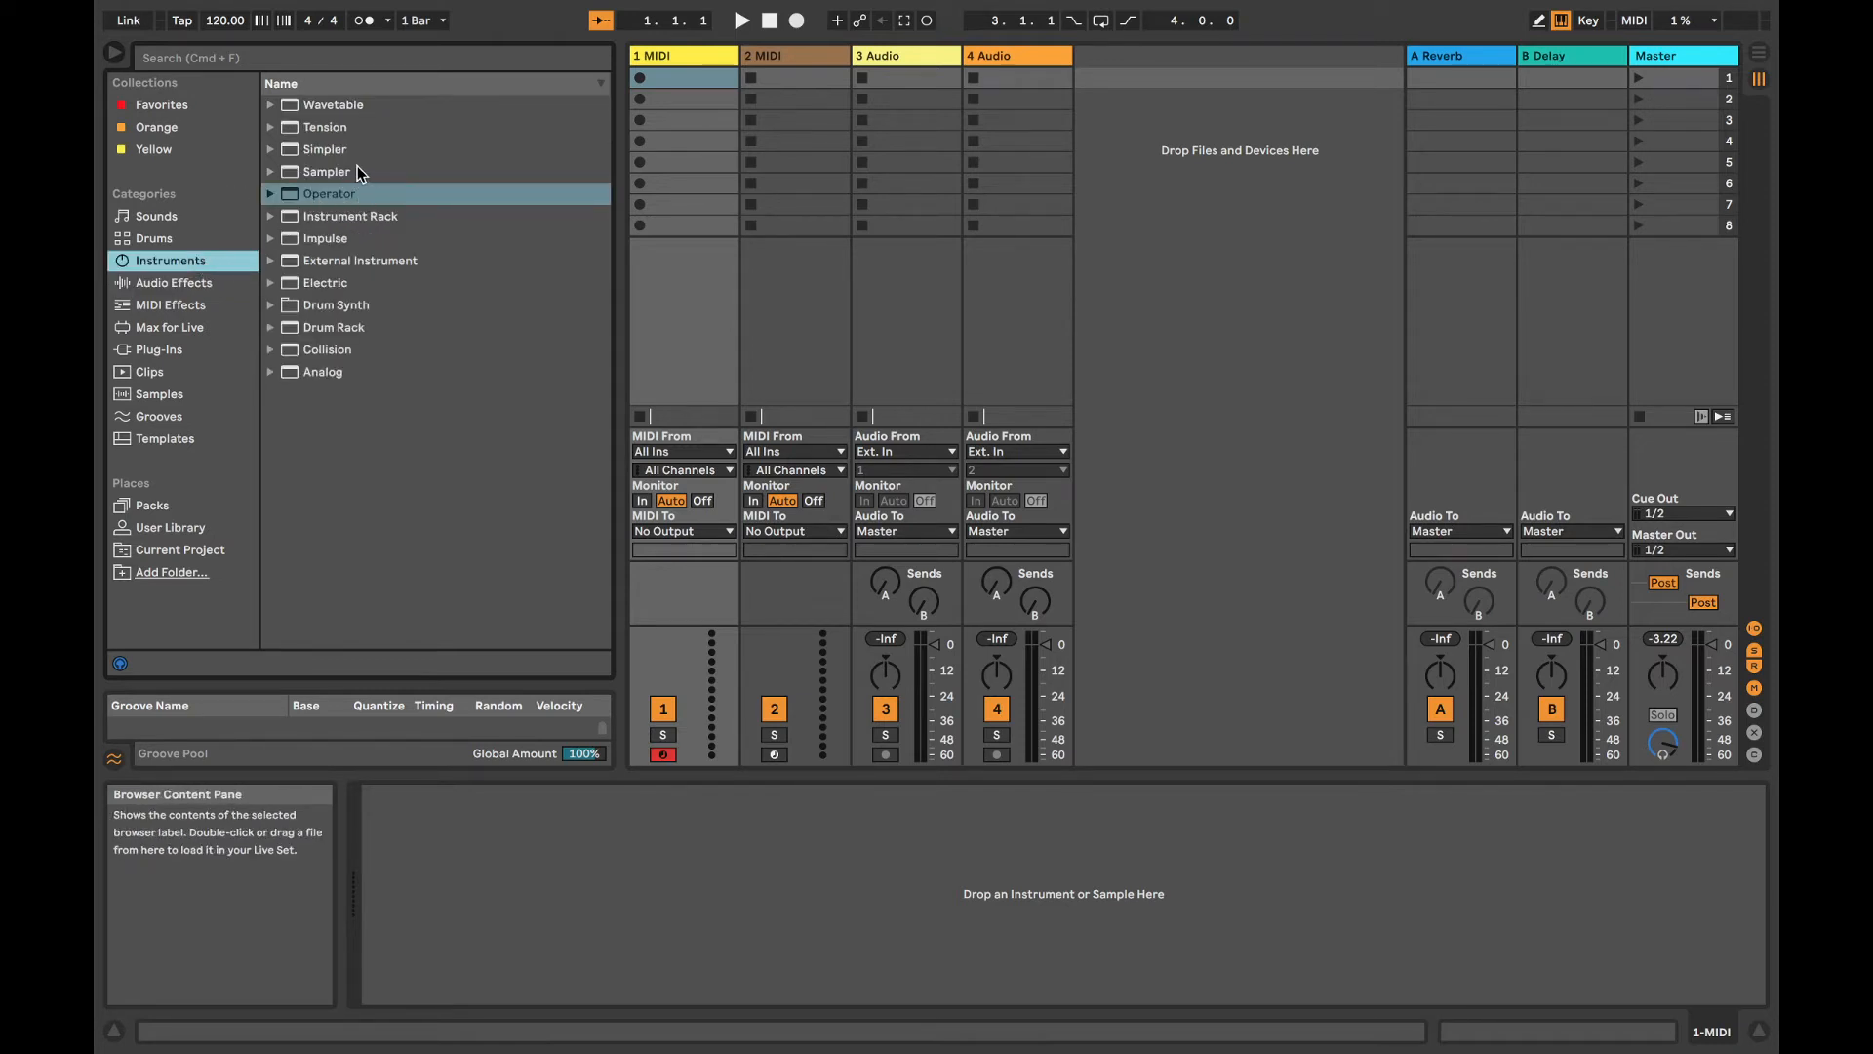
drag(371, 172, 696, 852)
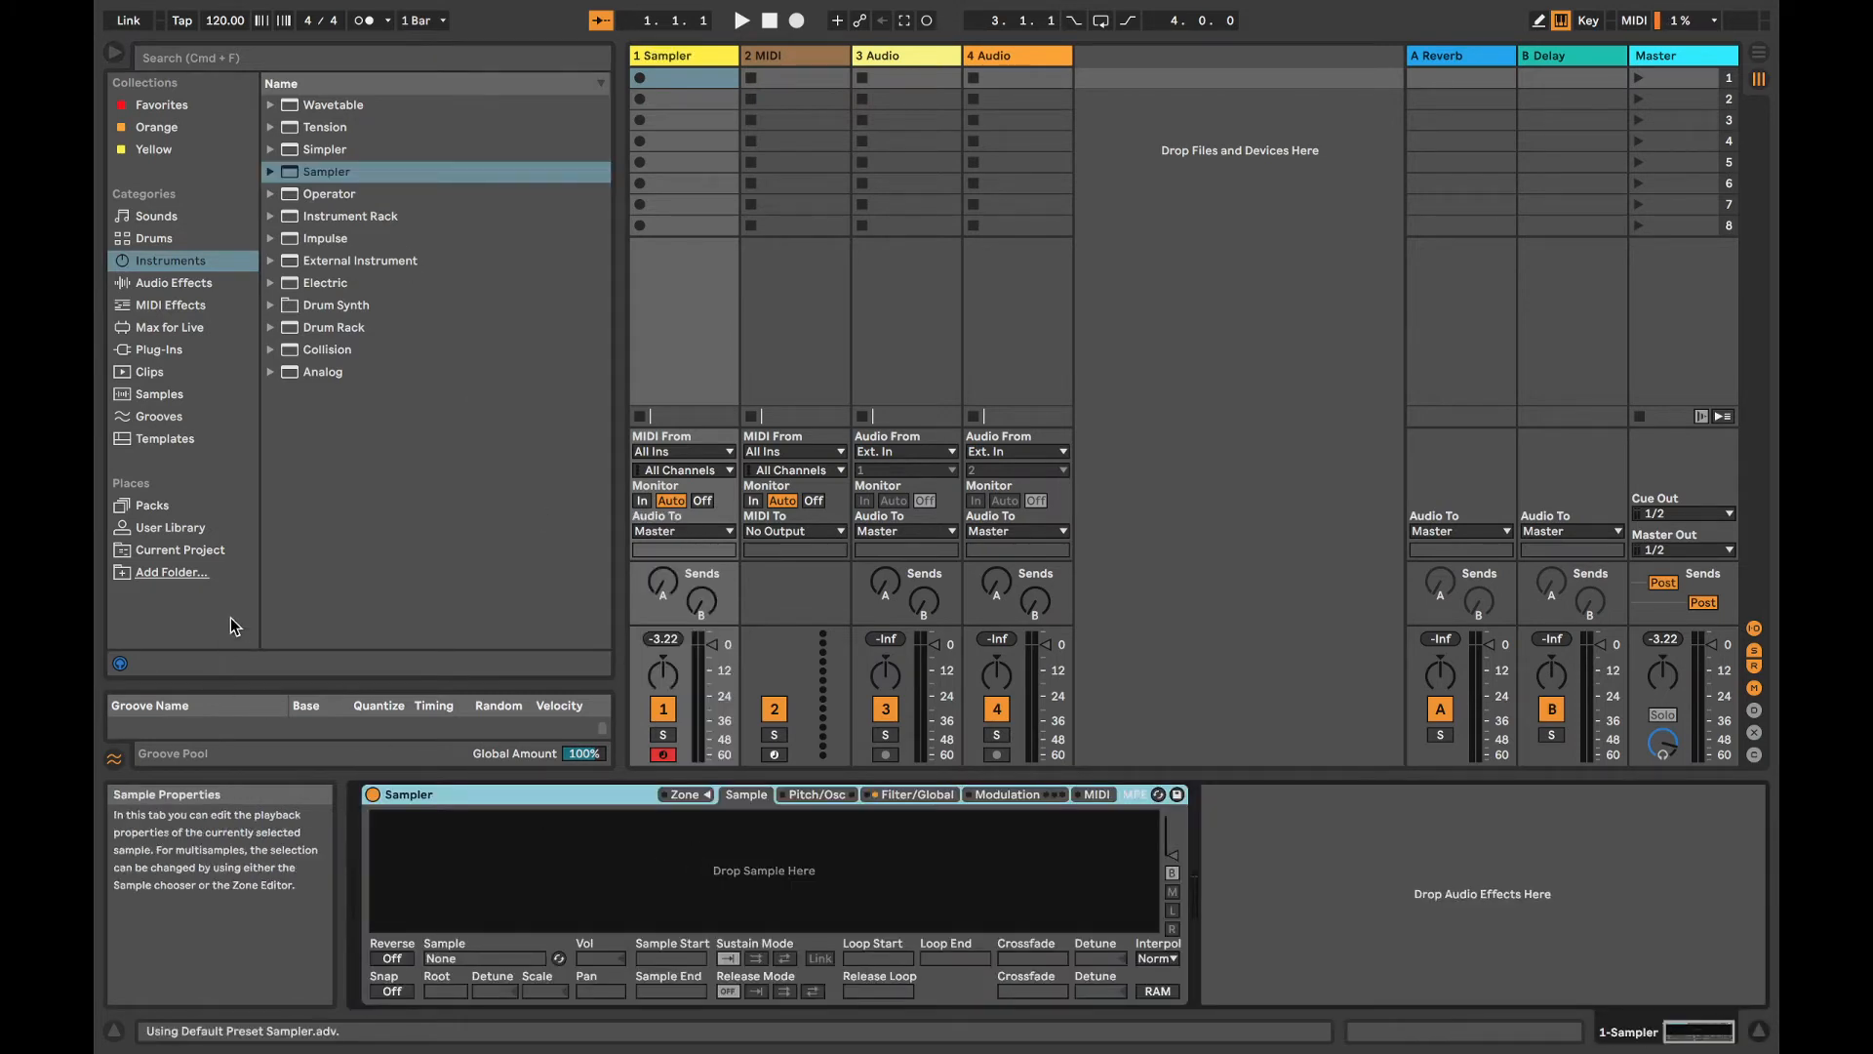
Step: Show the User Library contents in the browser
click(212, 528)
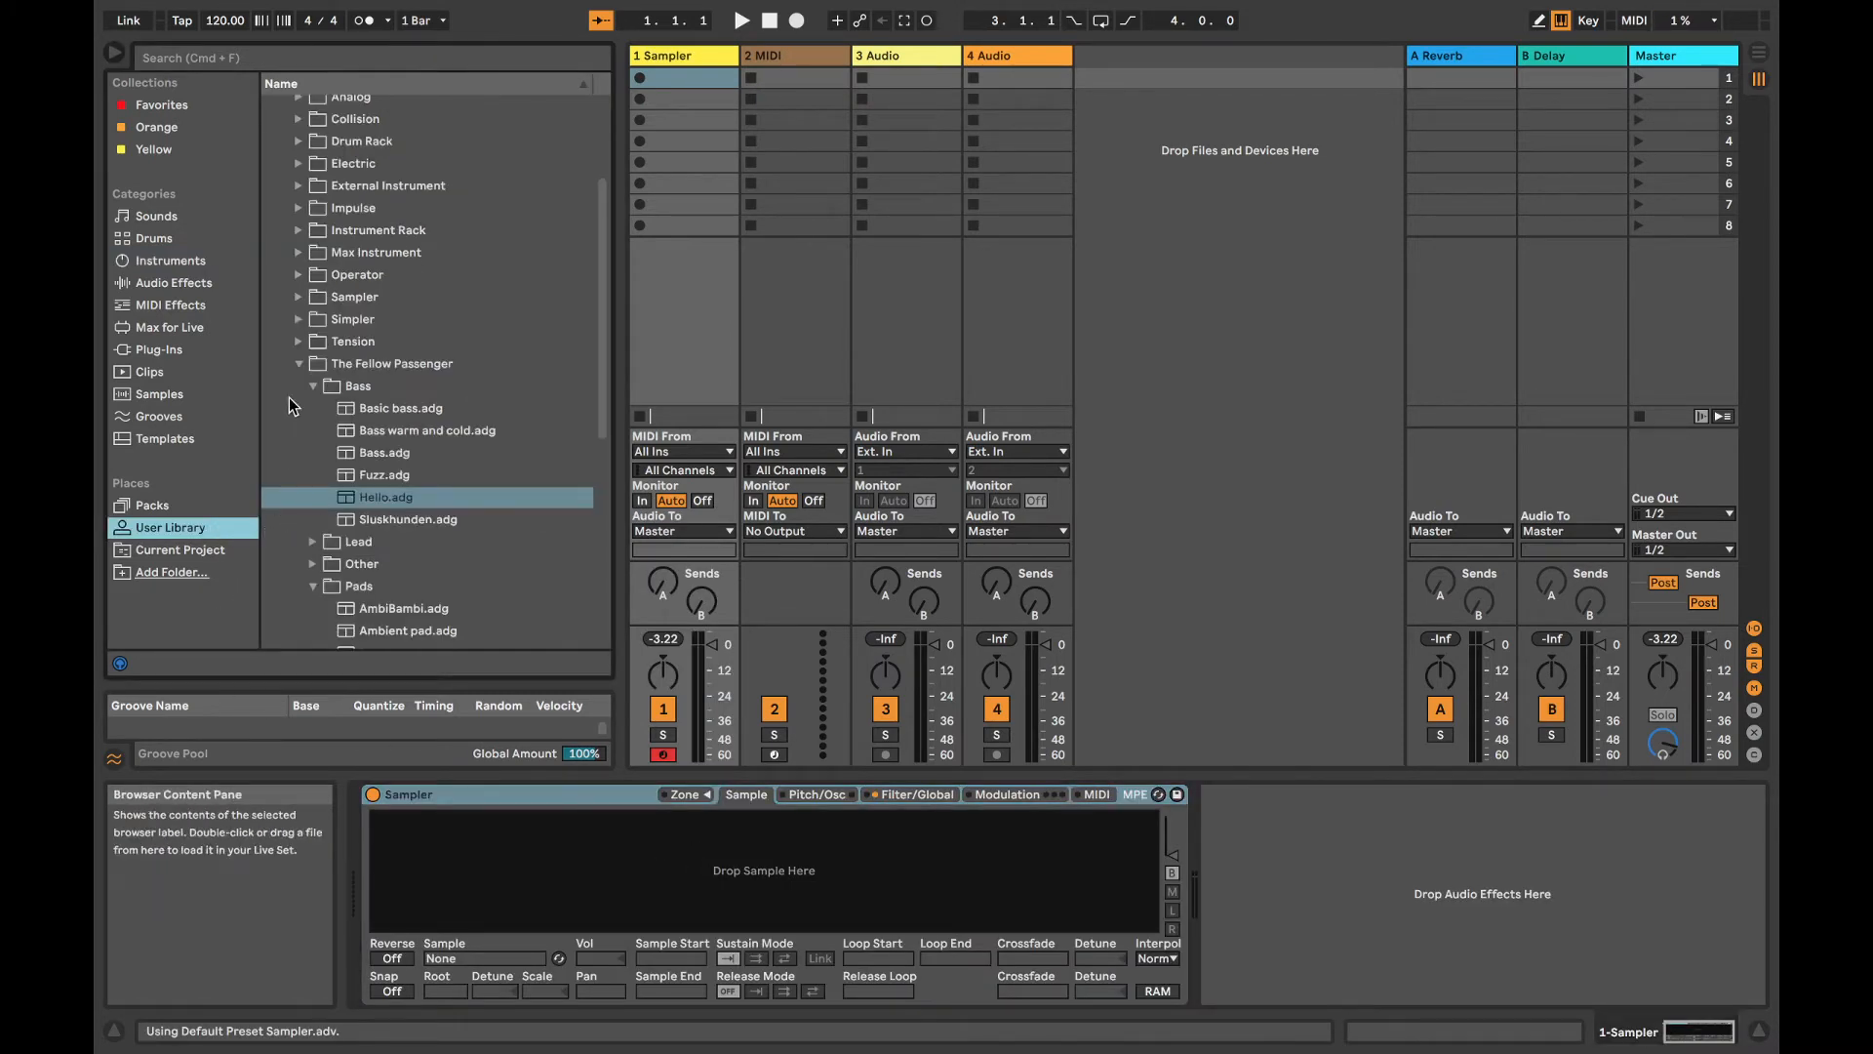
Step: Open the TFP - Microfreak Random II folder within The Fellow Passenger libraries in the User Library samples
scroll(300, 351, down, 10)
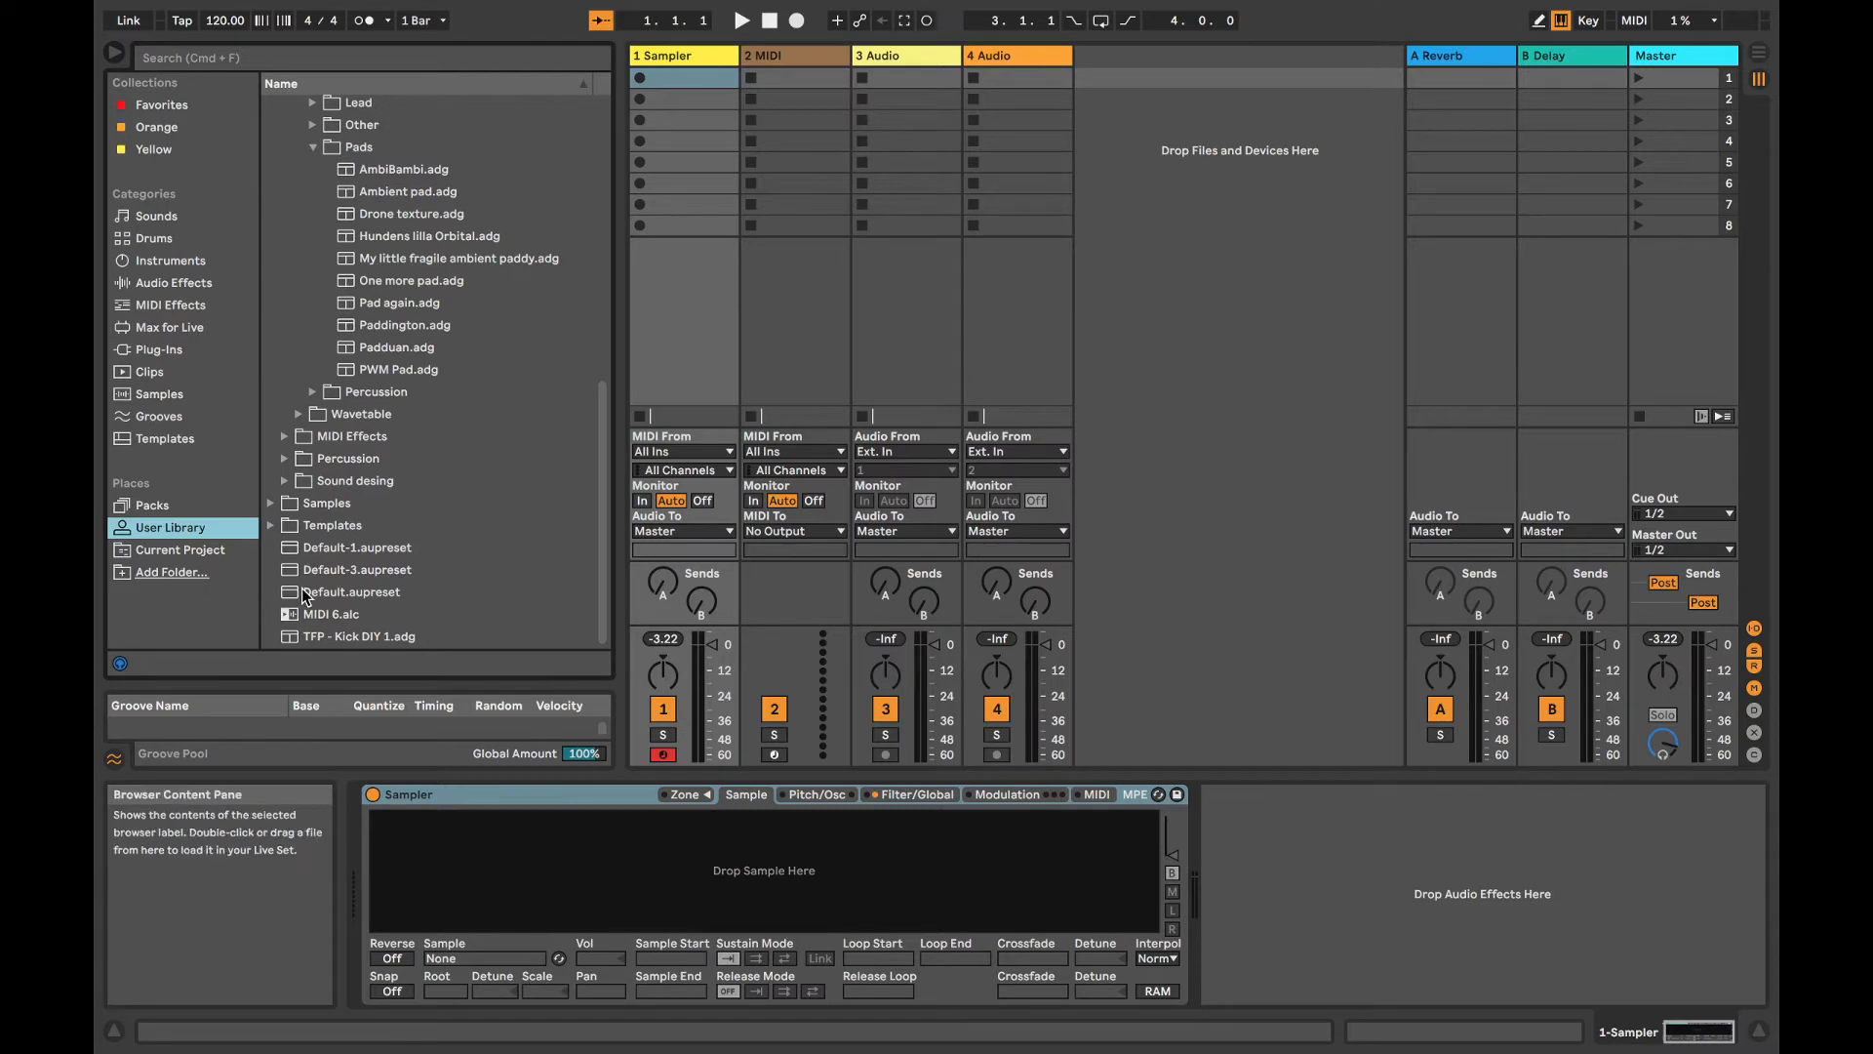
click(272, 503)
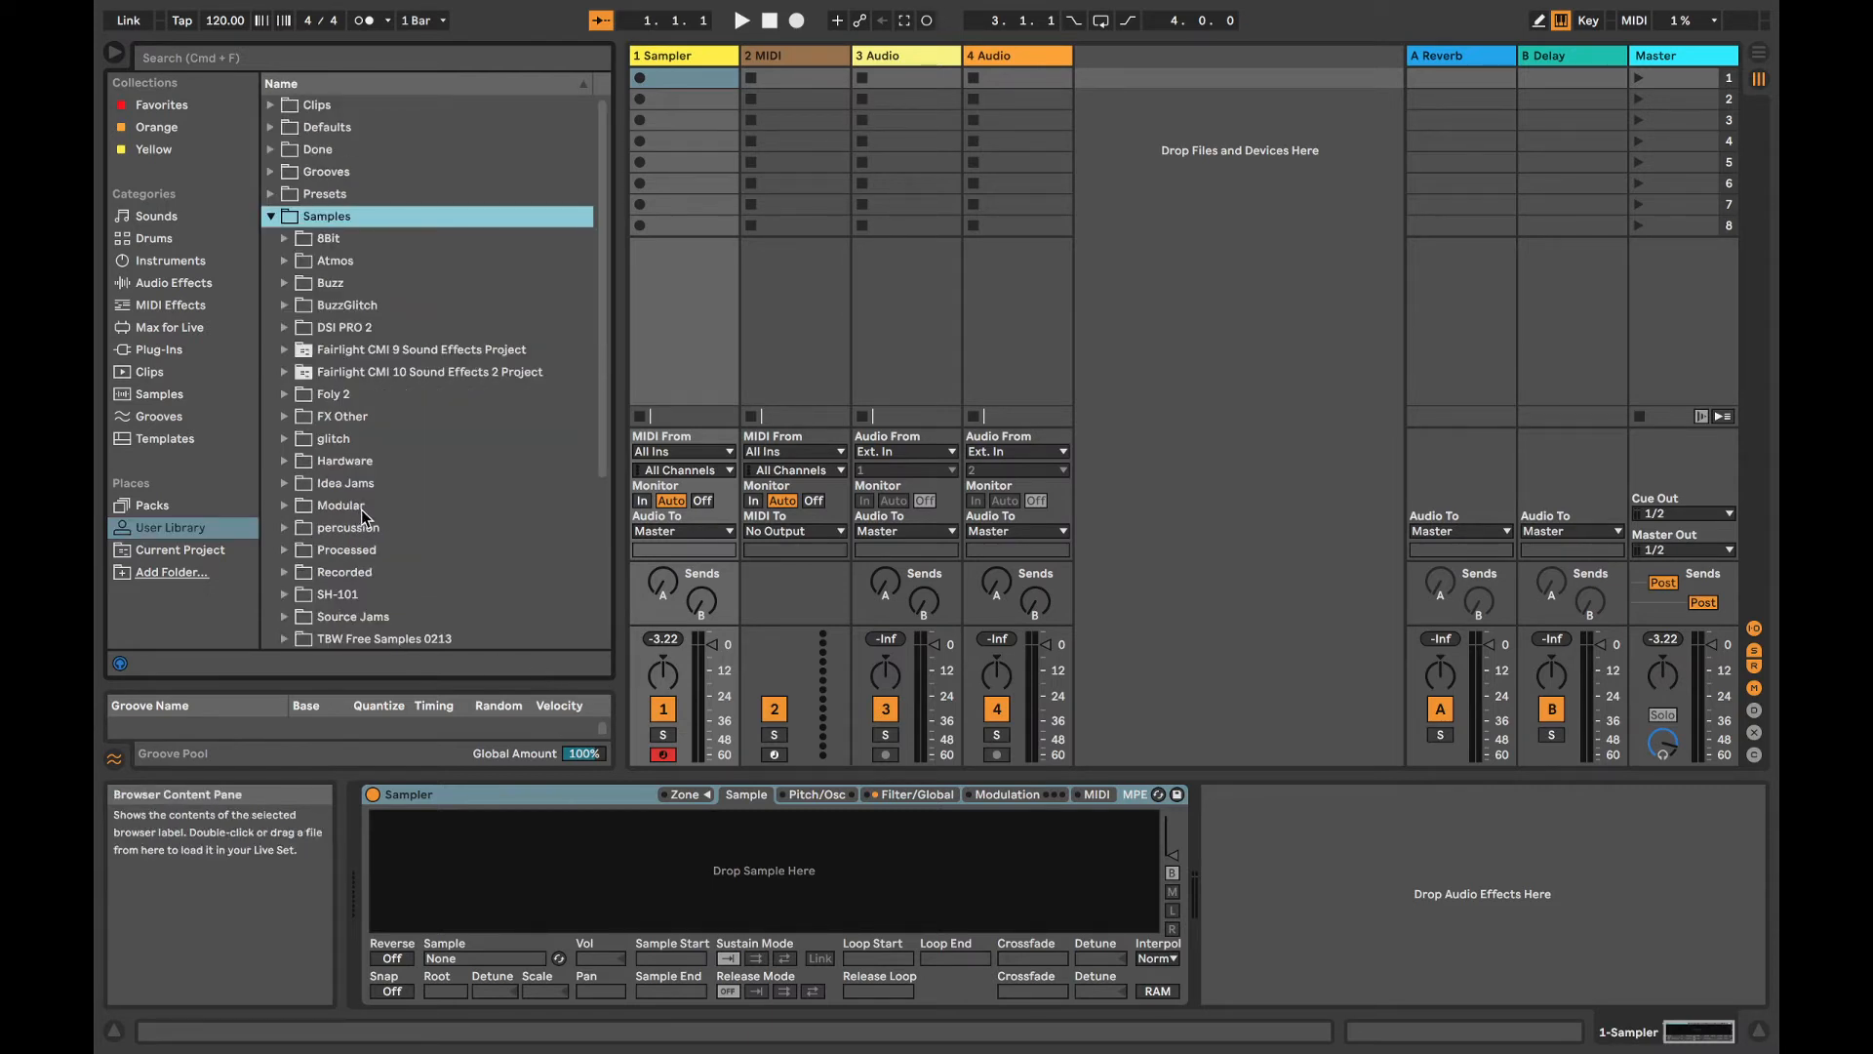
scroll(325, 412, down, 5)
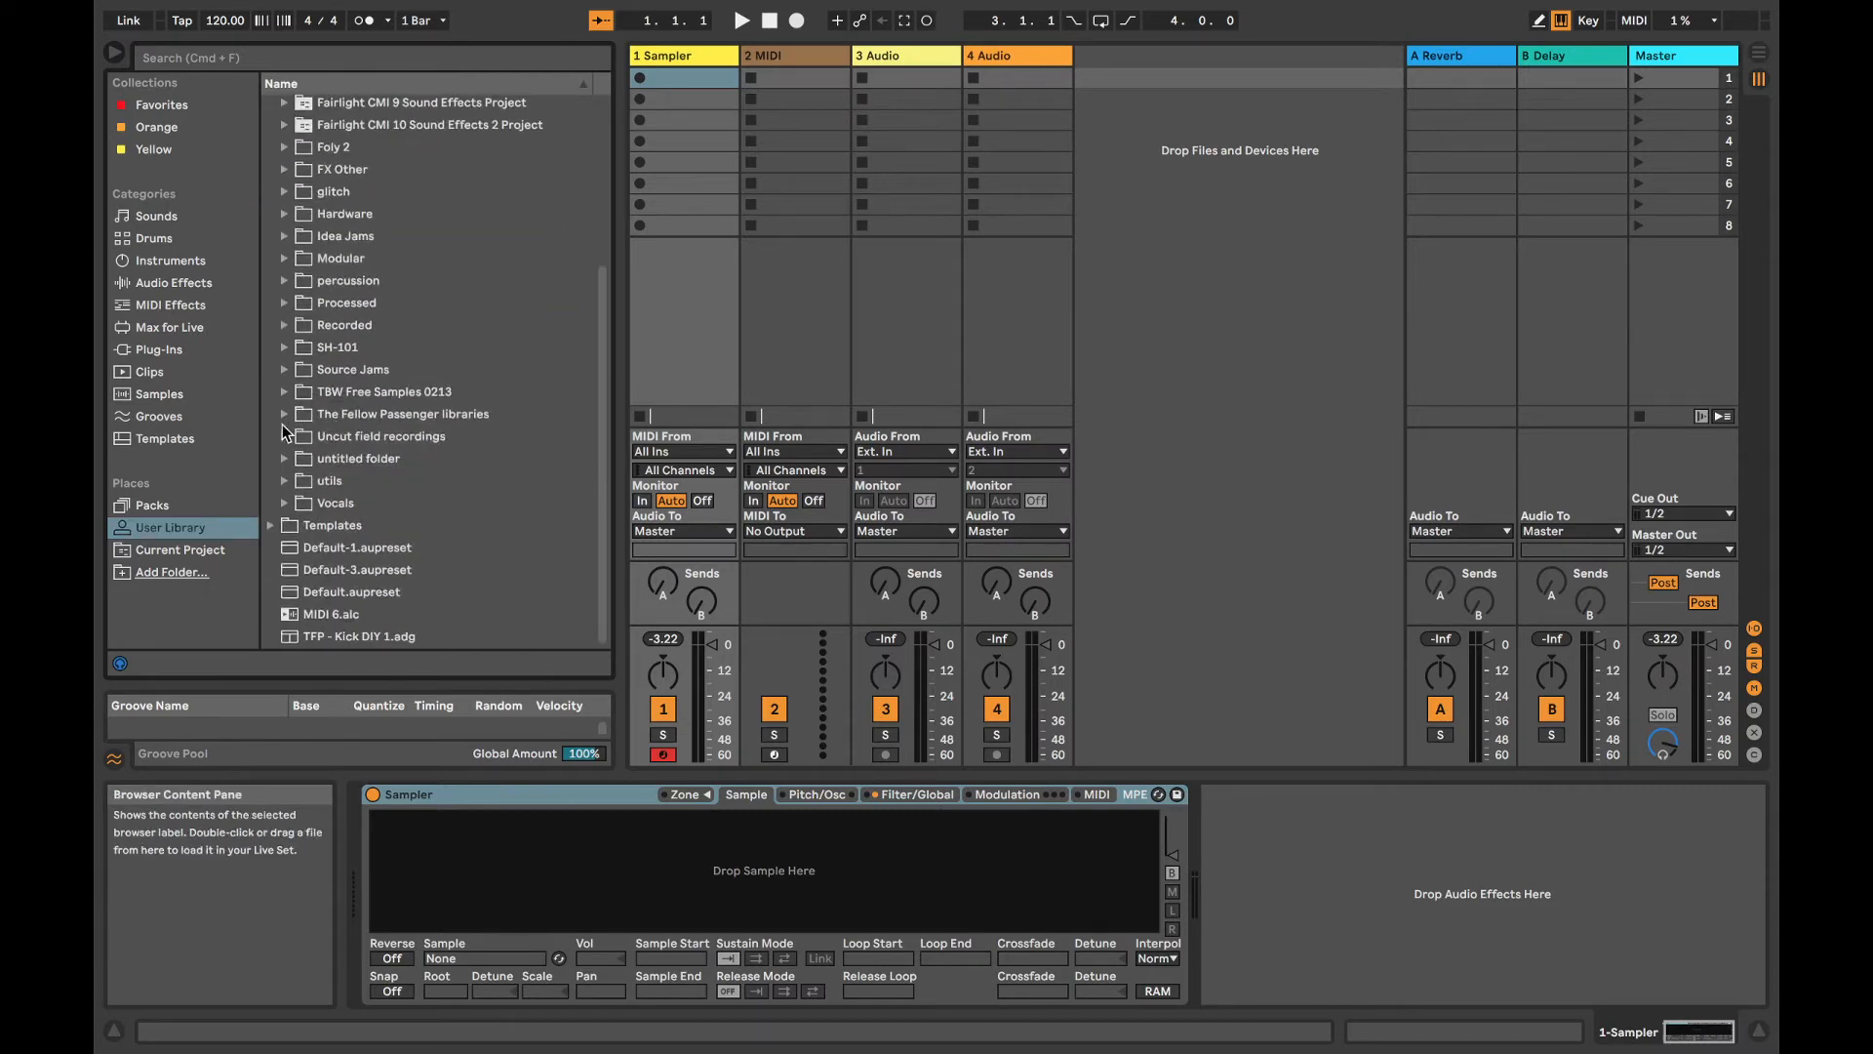
click(324, 412)
scroll(372, 507, down, 8)
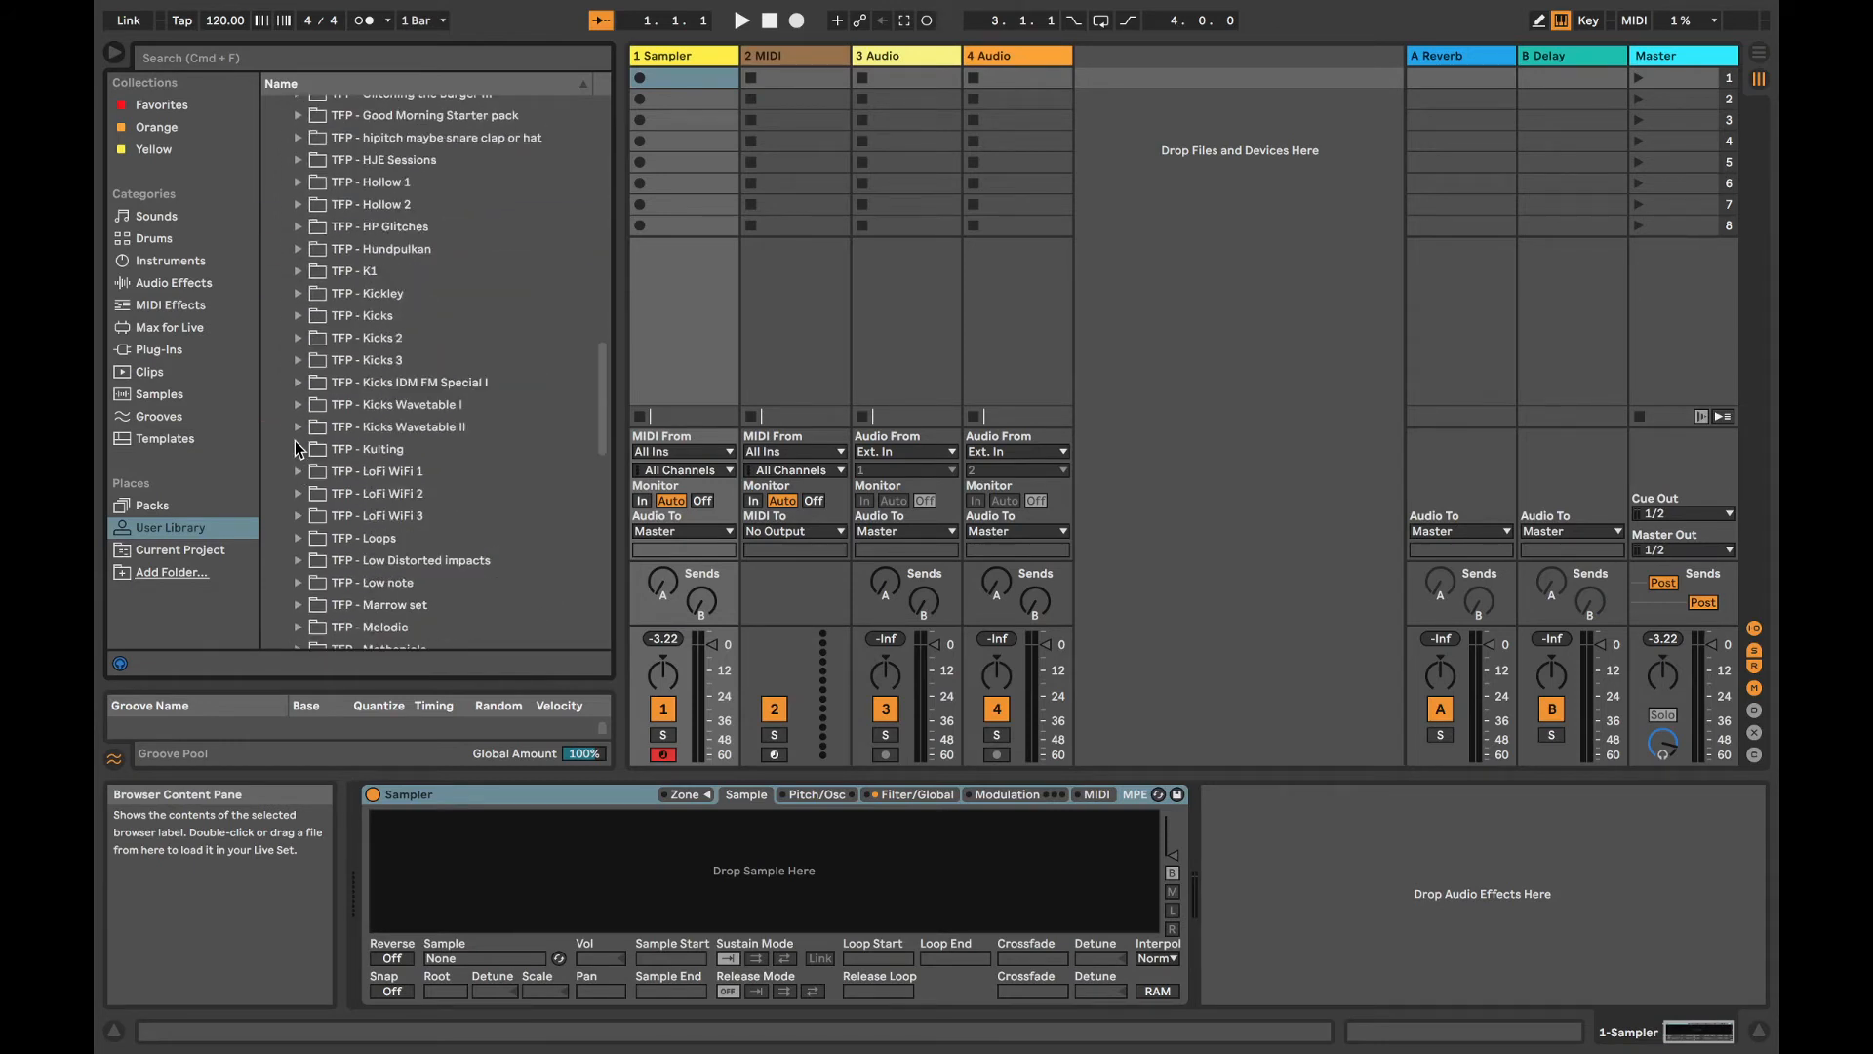
scroll(298, 449, down, 5)
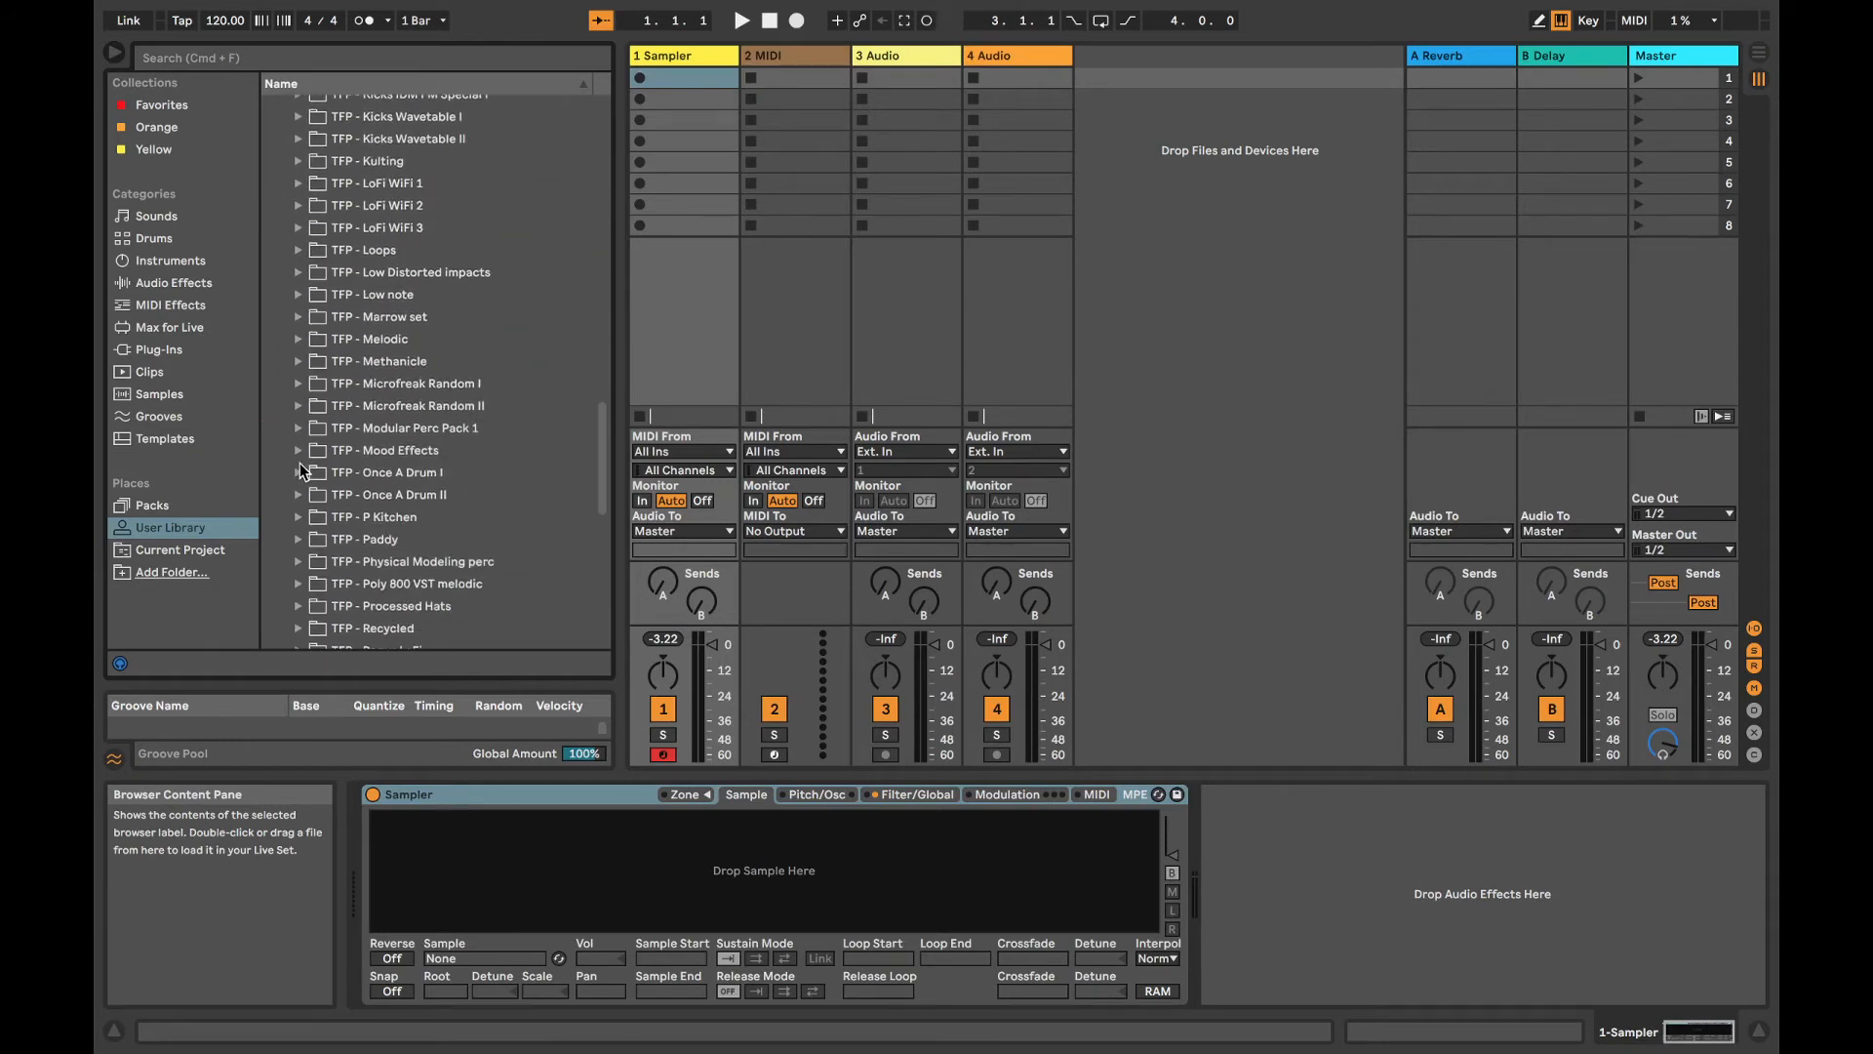
click(296, 404)
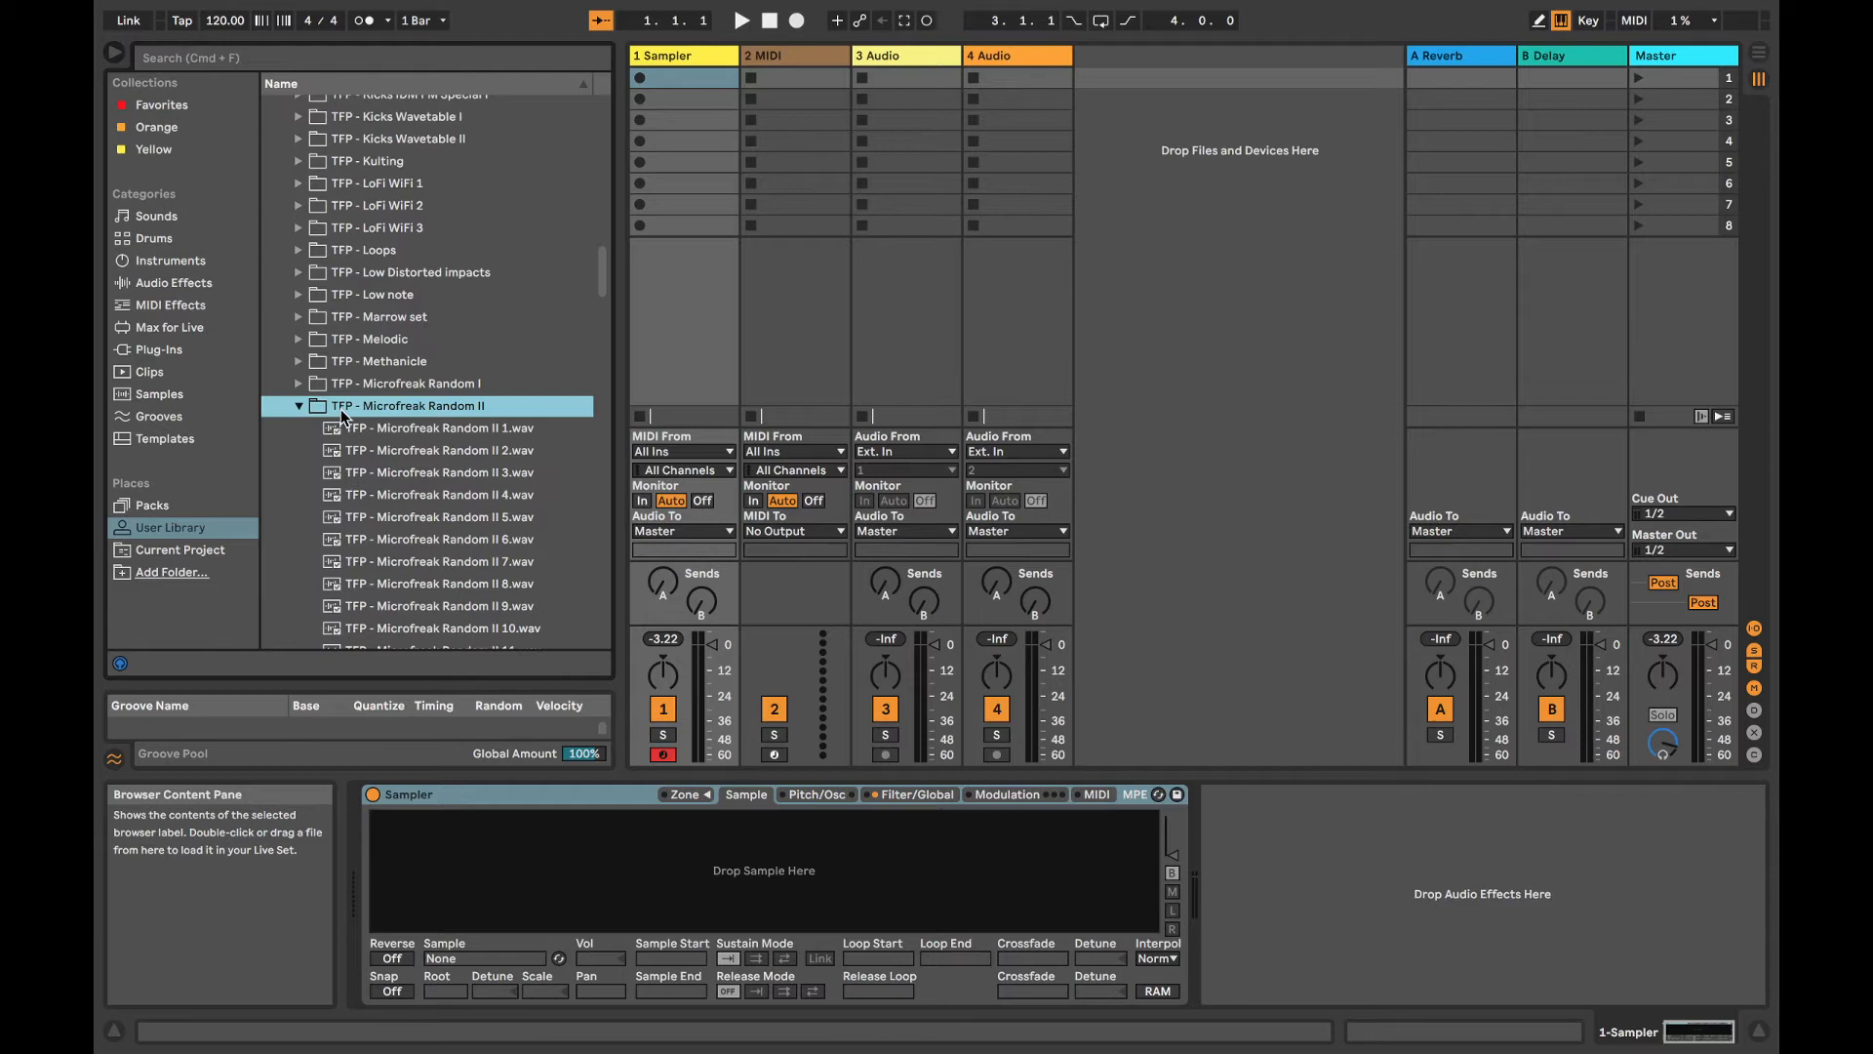
Step: Preview TFP - Microfreak Random II 3.wav, load it into the Sampler and set its Sample Start to 17885
click(448, 462)
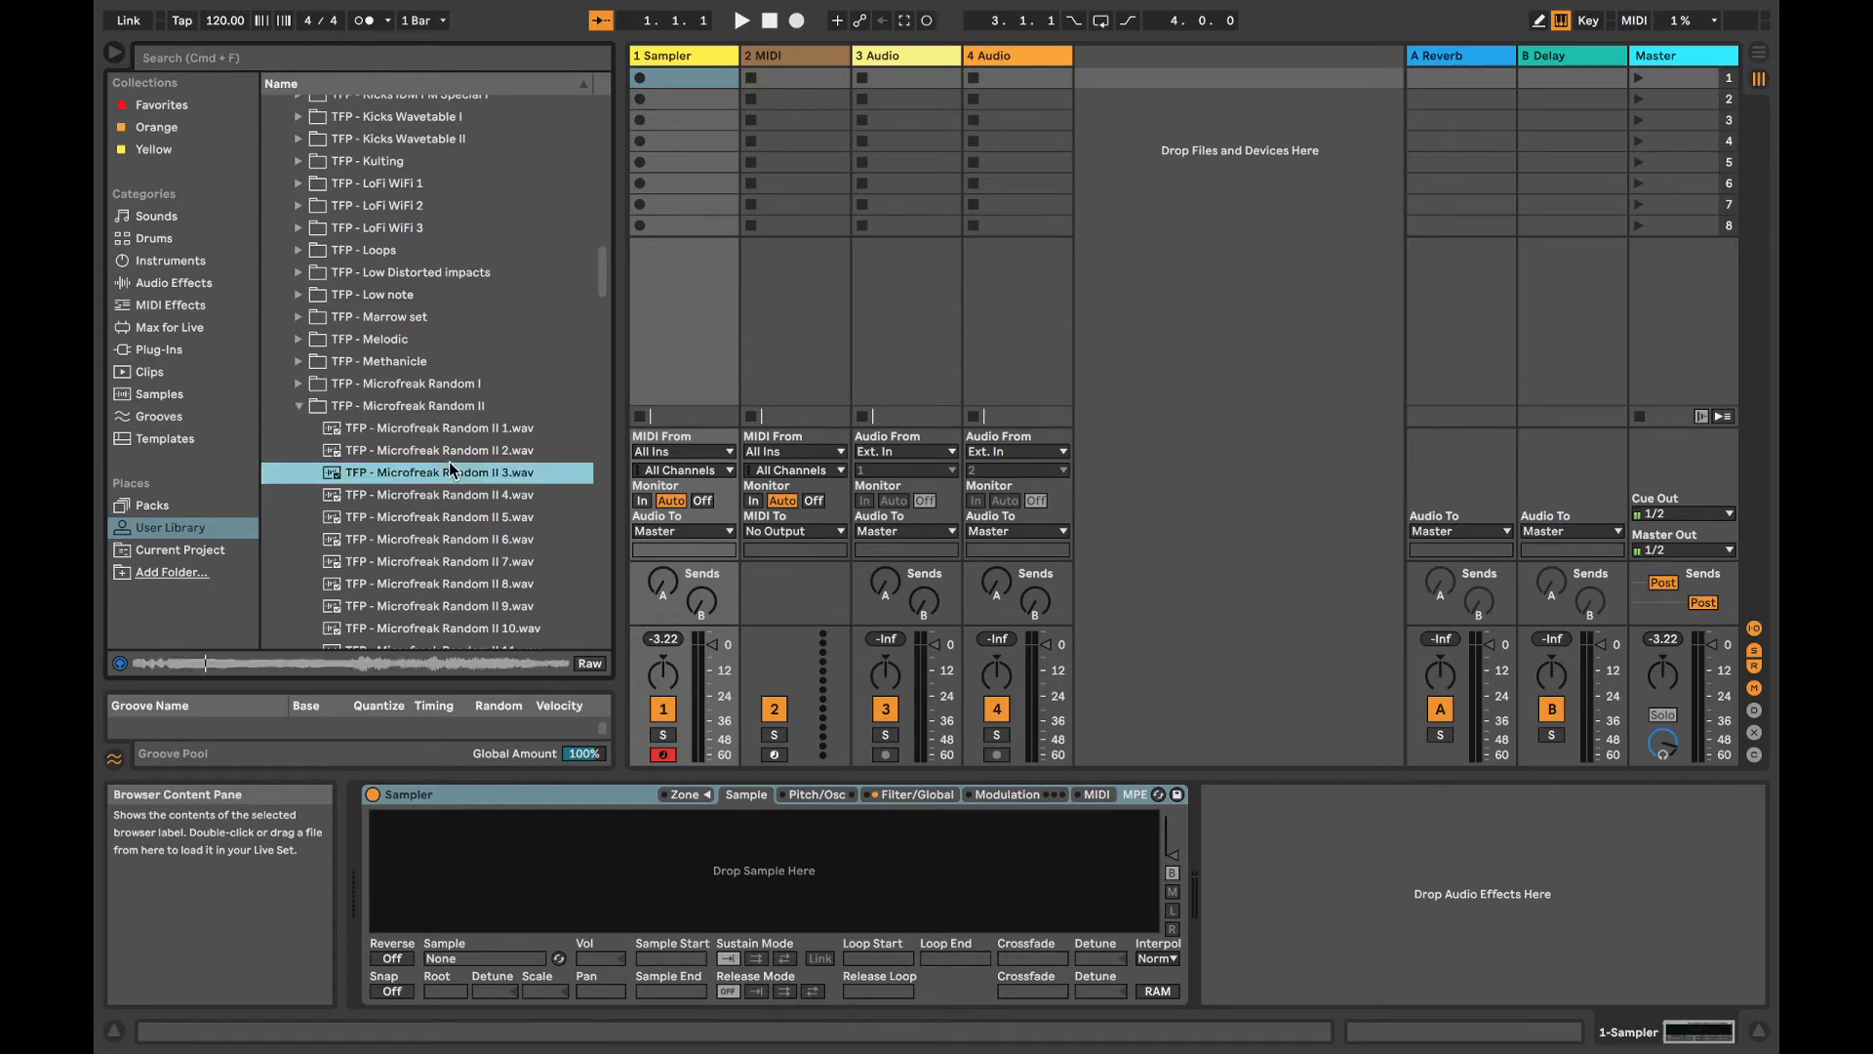
drag(445, 478, 755, 921)
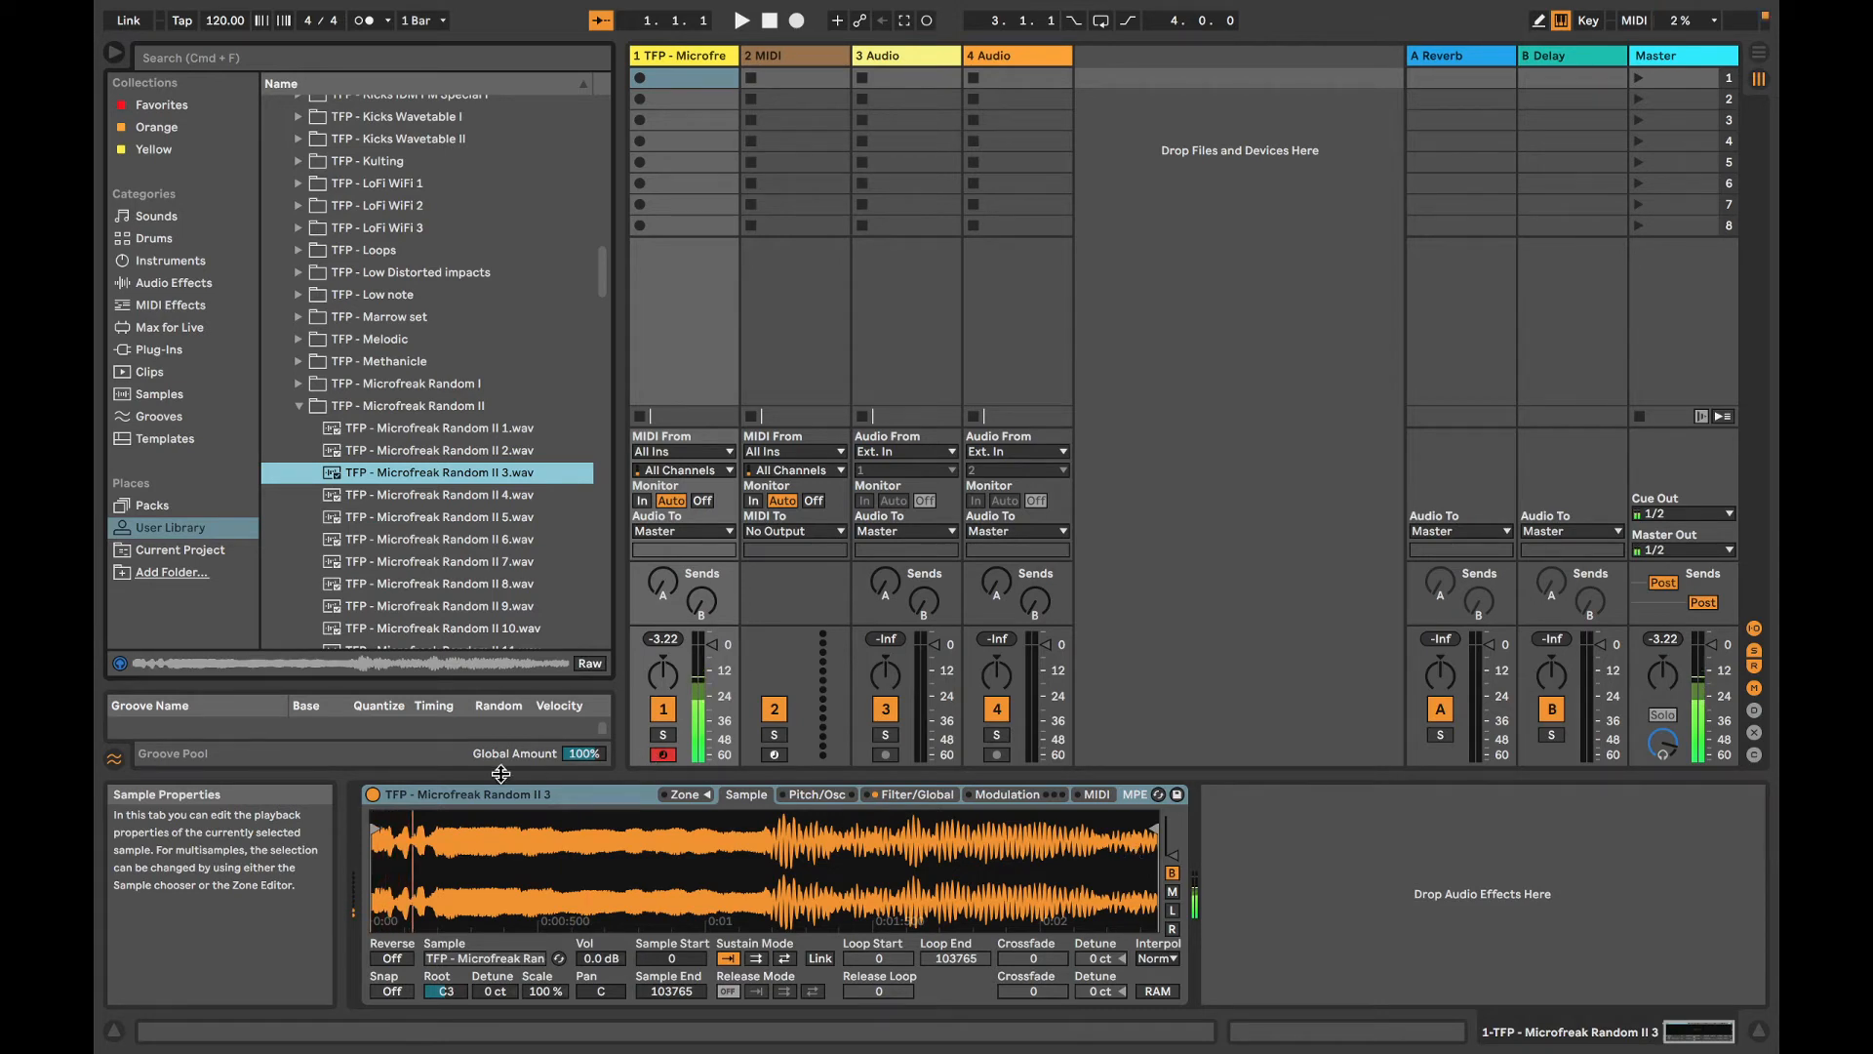
drag(376, 827, 508, 830)
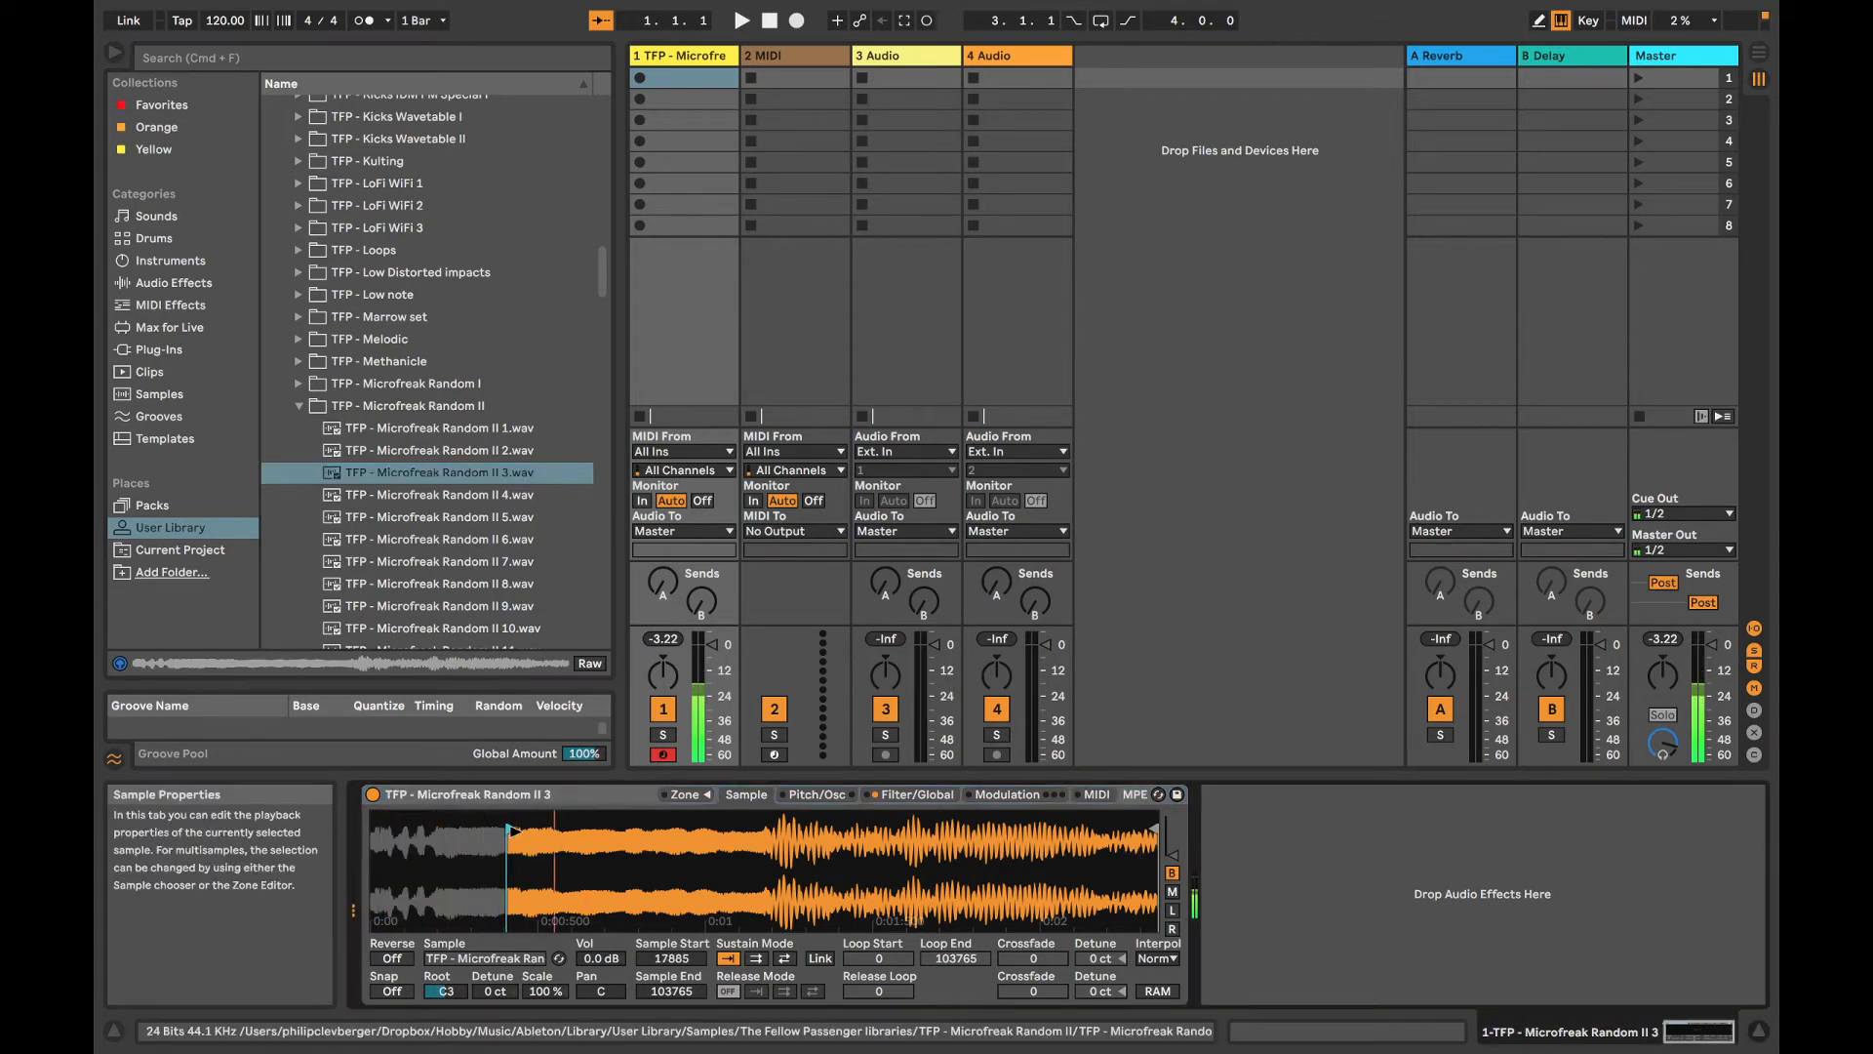
Step: Shape the Sampler's volume envelope with an 84.7 ms decay, -18 dB sustain and 60 s release
click(1009, 793)
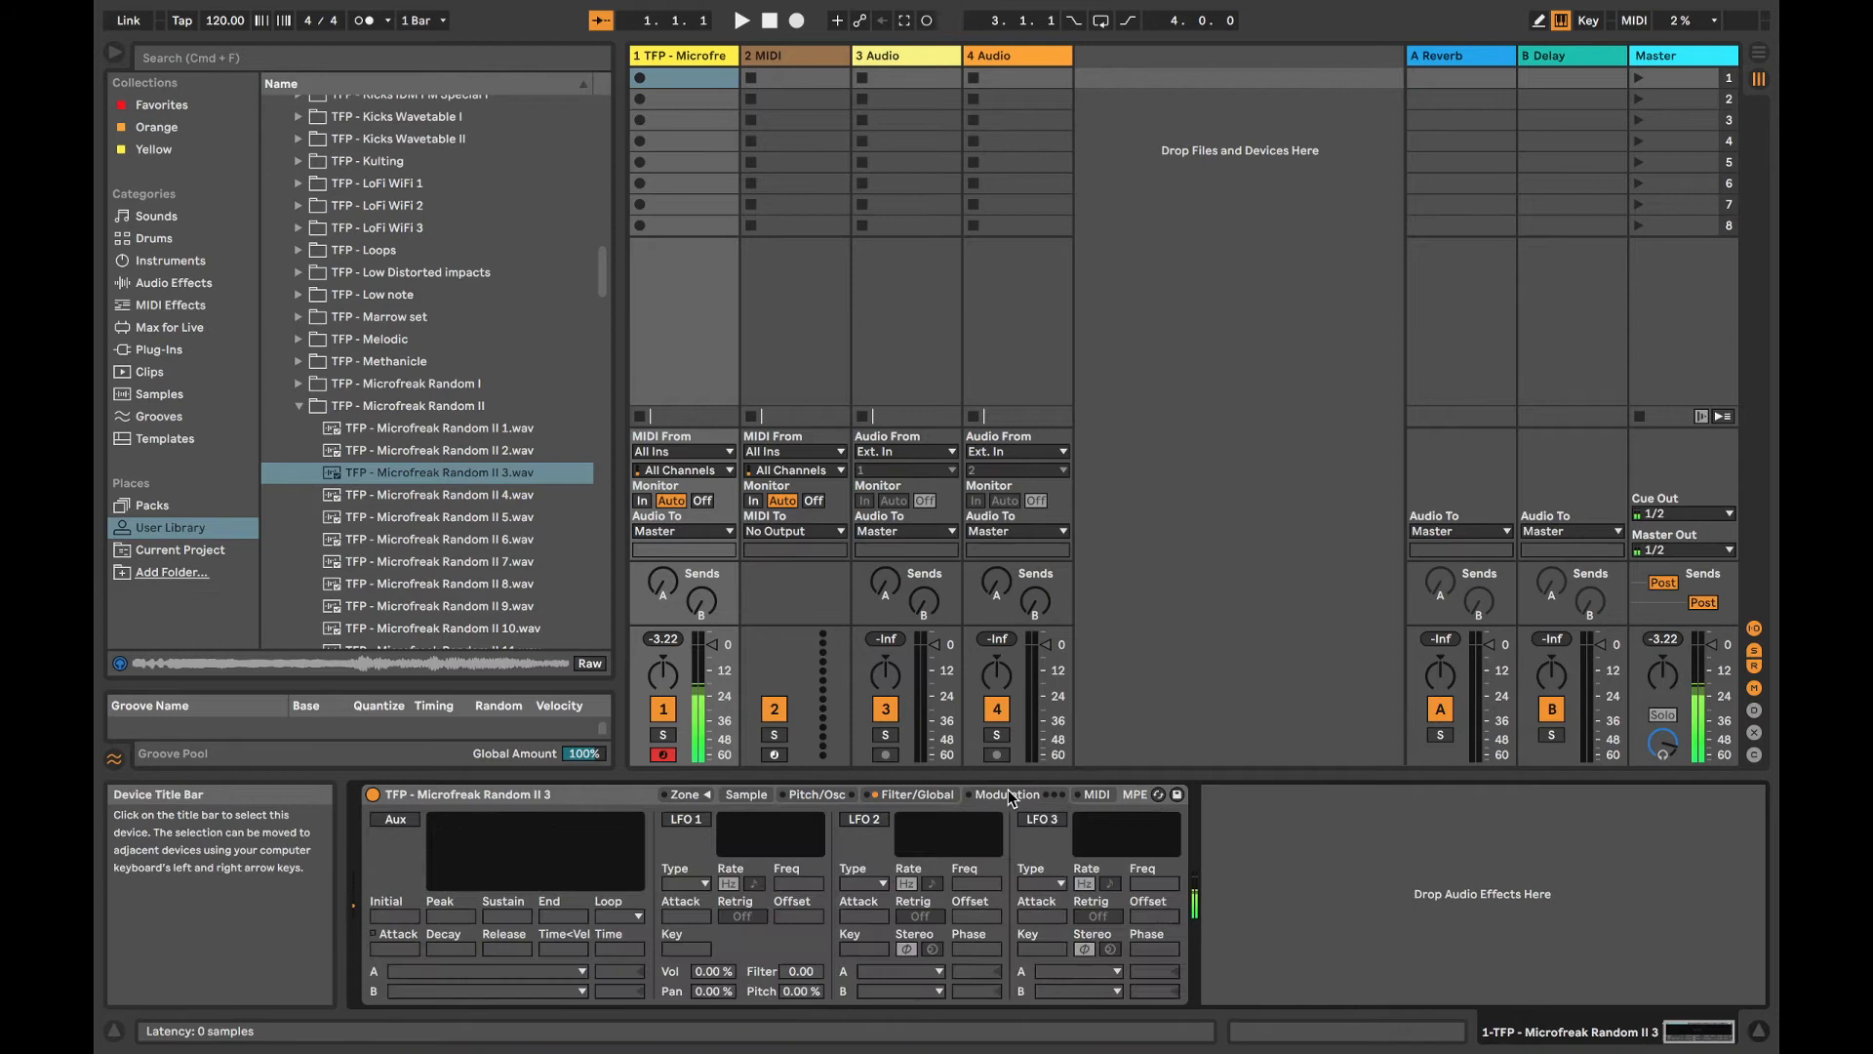
click(923, 792)
drag(1126, 881, 1174, 881)
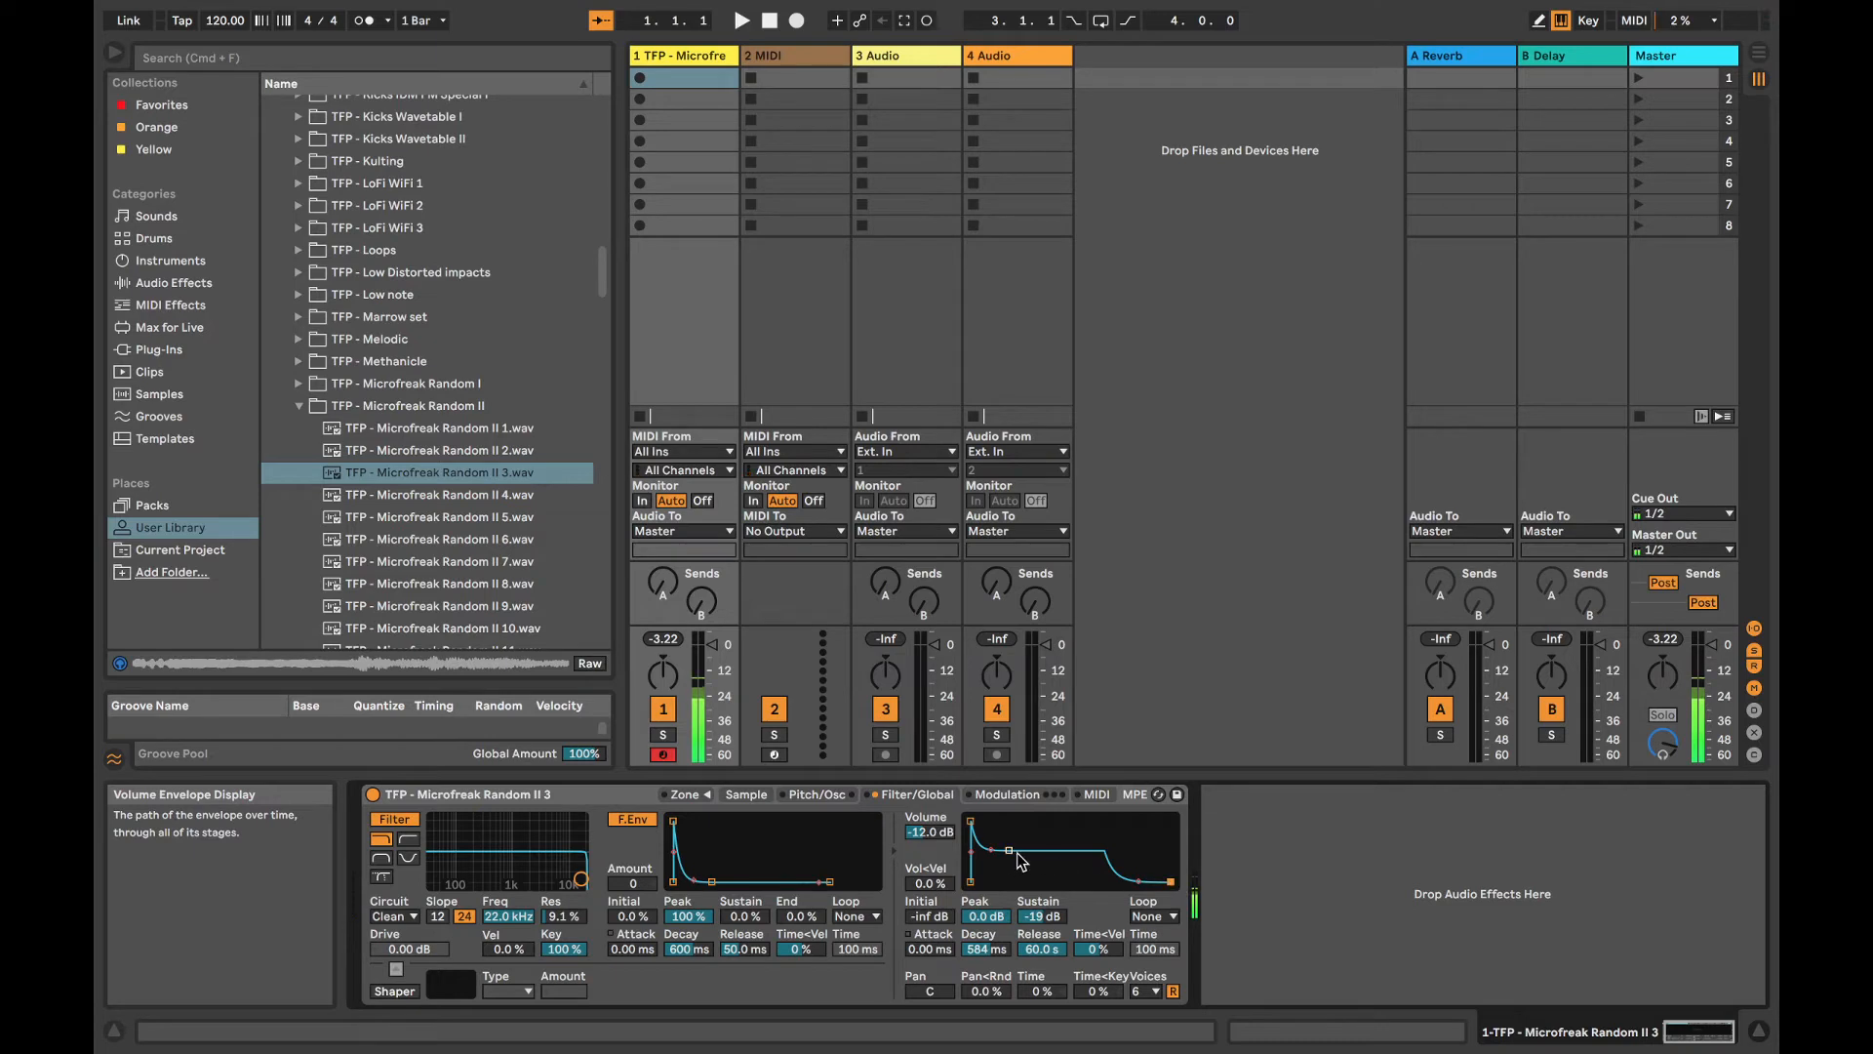
drag(1009, 851, 998, 849)
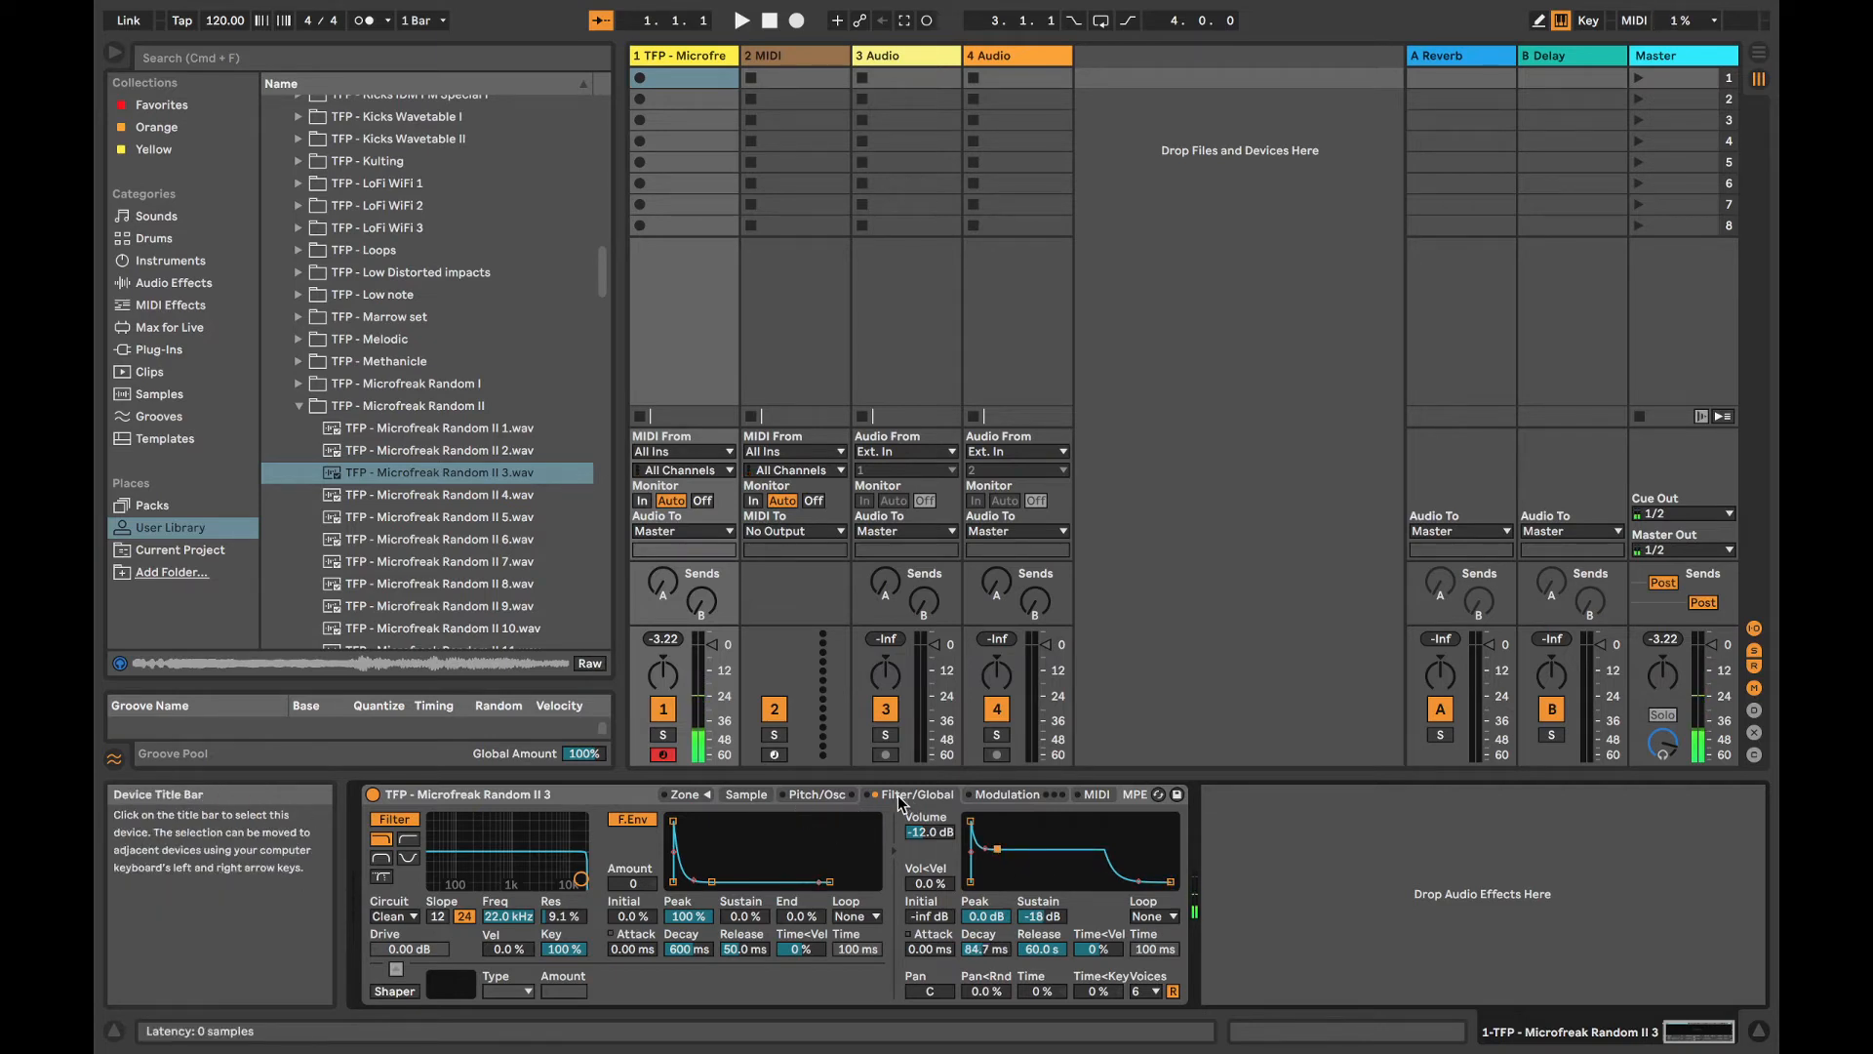
Step: Set the Sample End to 50110 and switch the Sustain Mode to back-and-forth looping
click(823, 795)
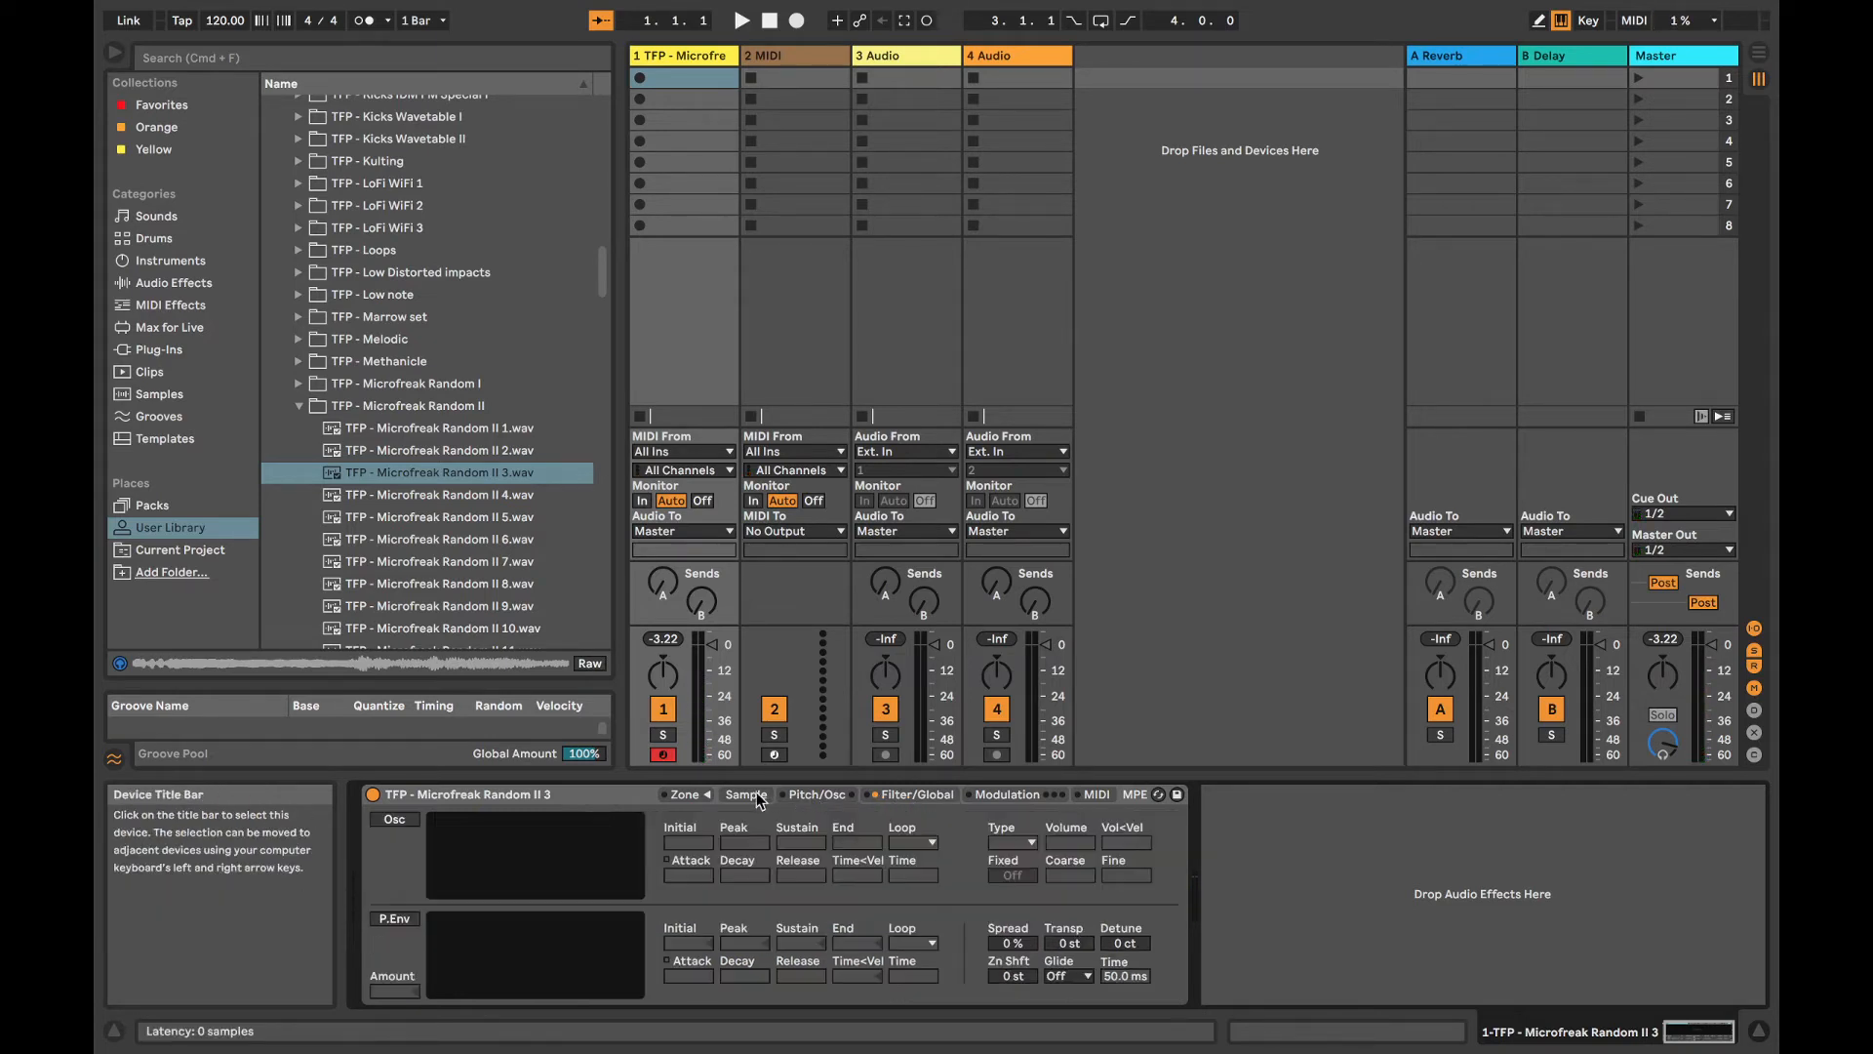
click(759, 795)
mouse_move(1152, 845)
mouse_down()
mouse_move(722, 849)
mouse_move(747, 856)
mouse_up()
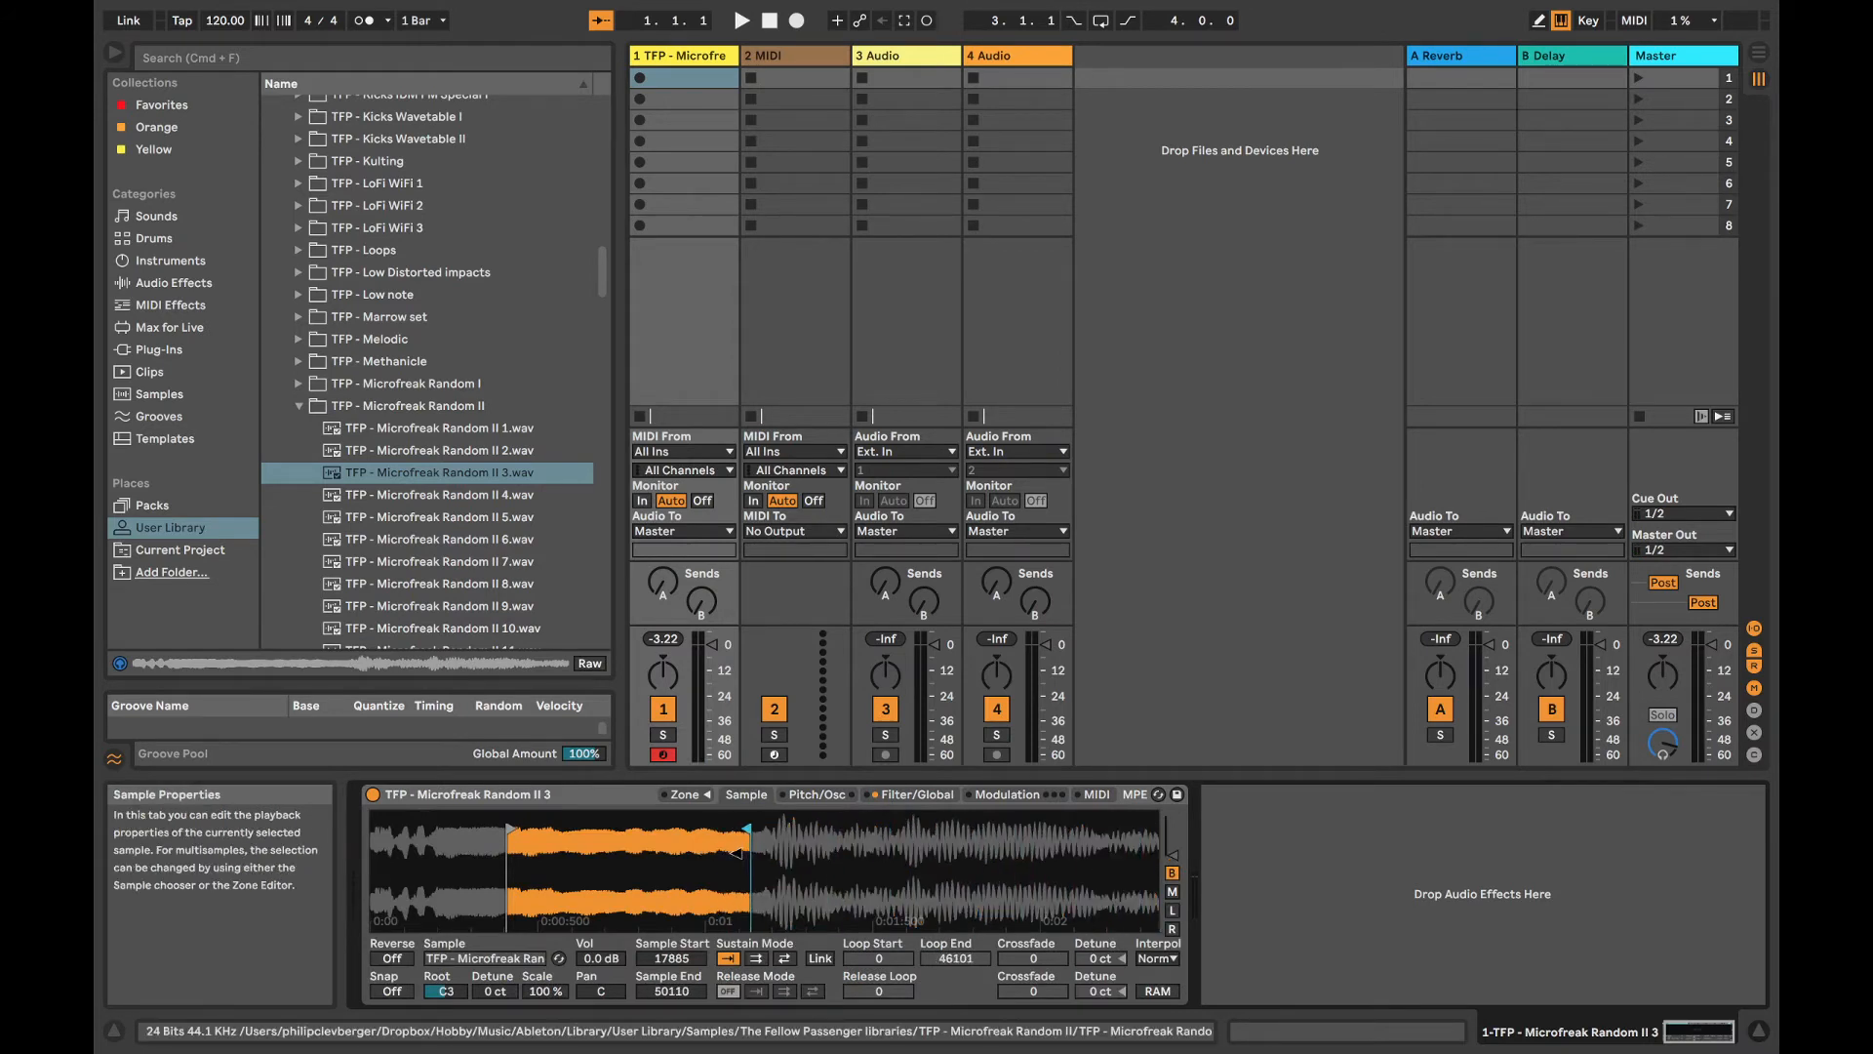
click(784, 958)
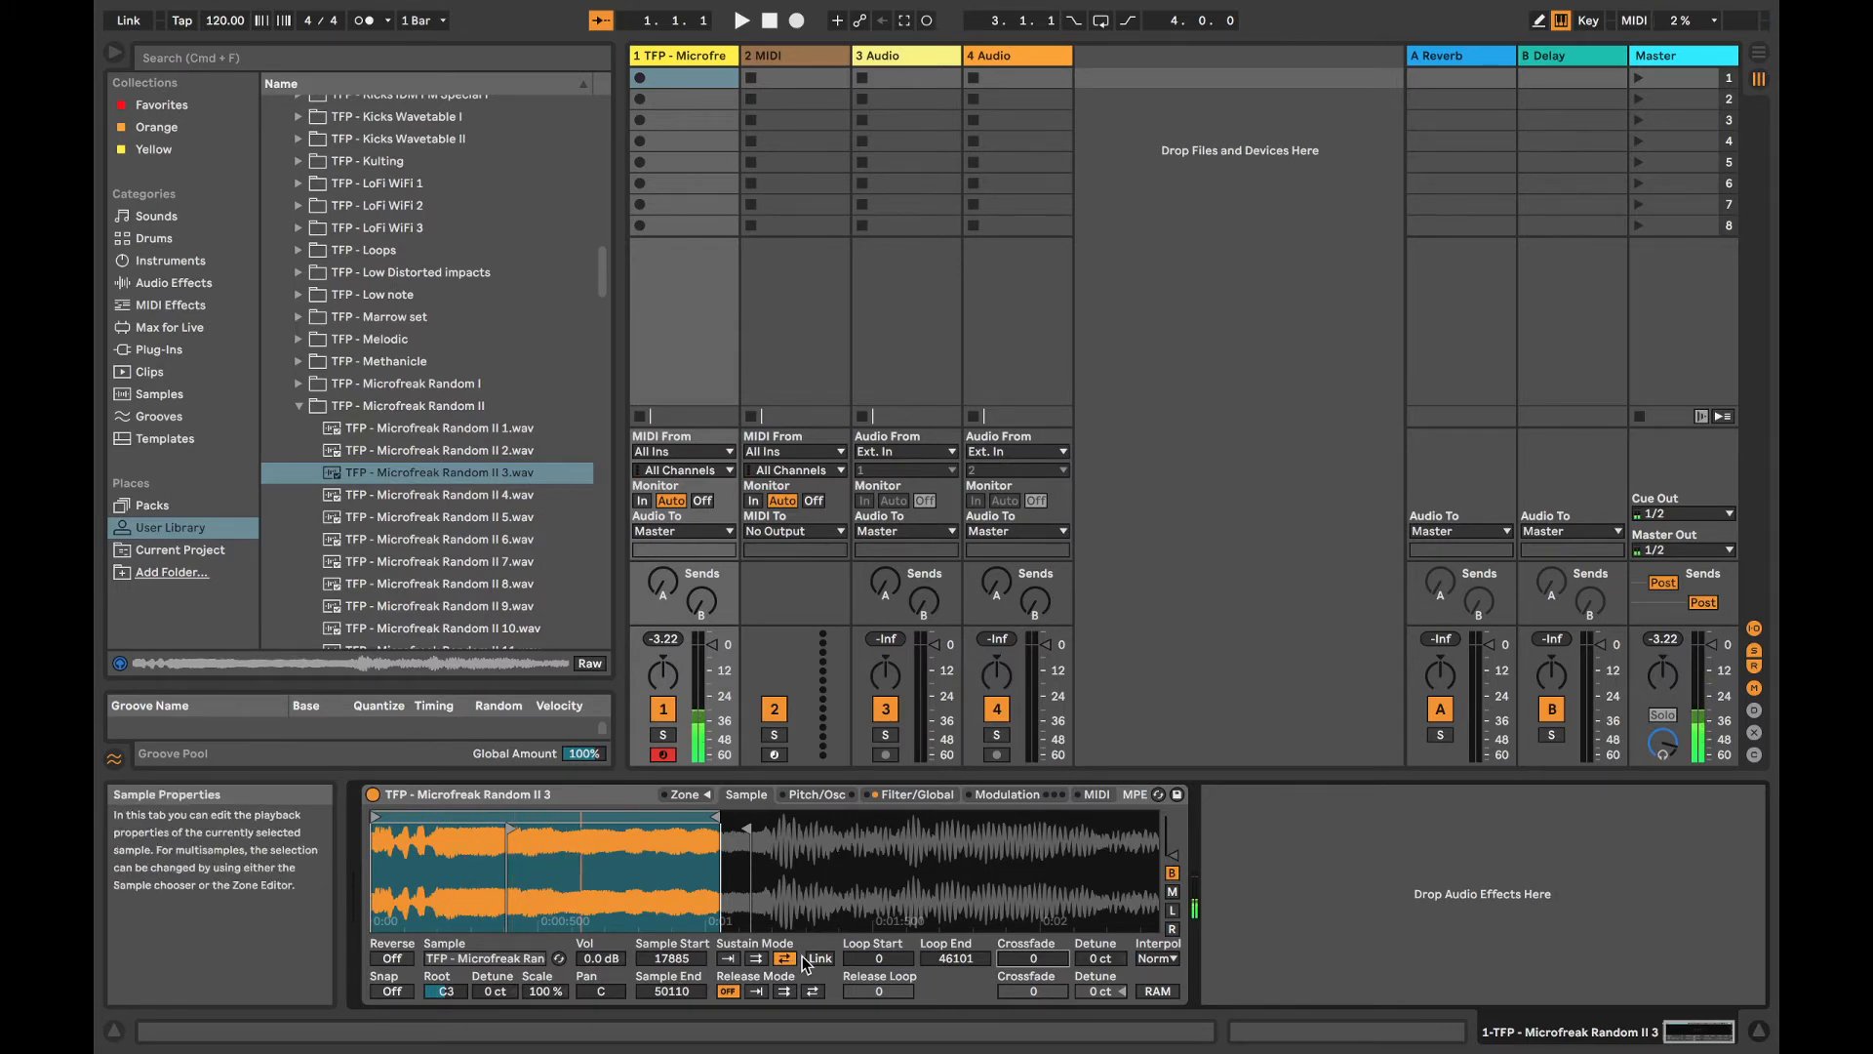
Step: Reshape the Sampler's volume envelope to a 183 ms decay, -39 dB sustain and 27.7 s release
click(878, 796)
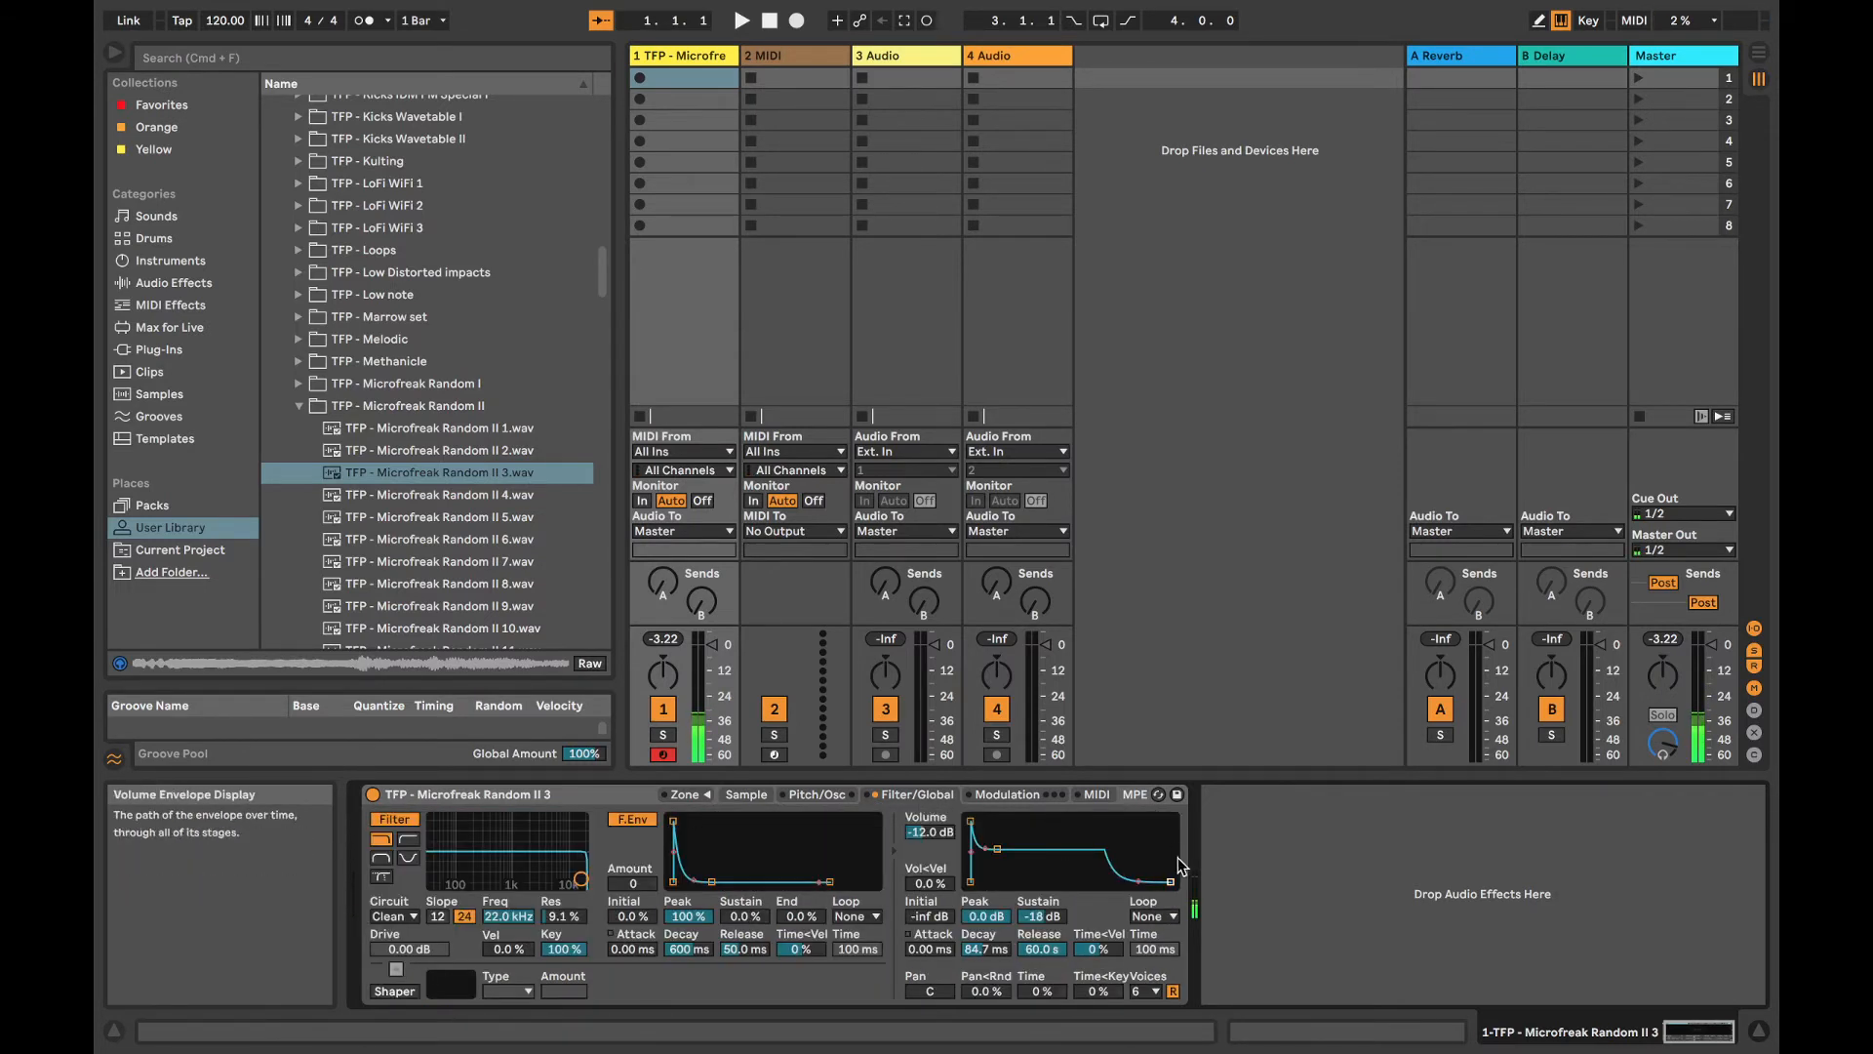
drag(1170, 880, 1151, 882)
drag(997, 849, 1000, 857)
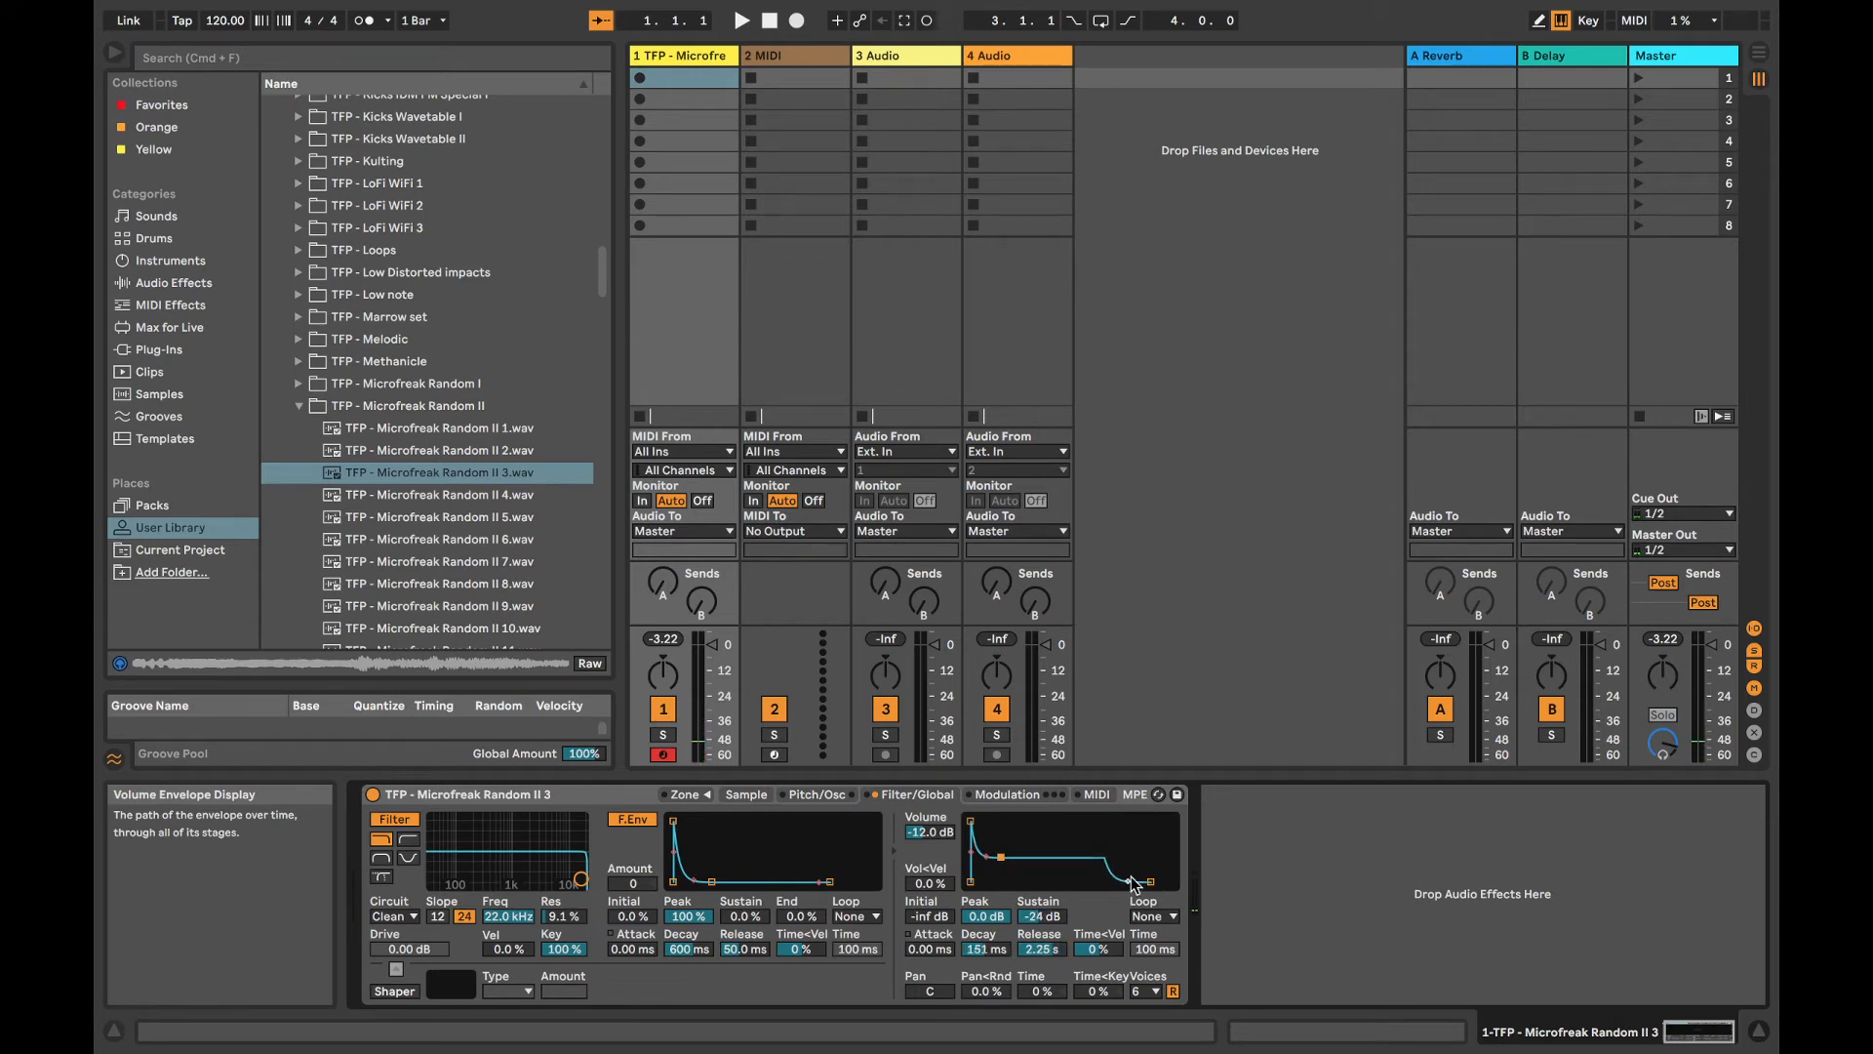
drag(1131, 878, 1156, 881)
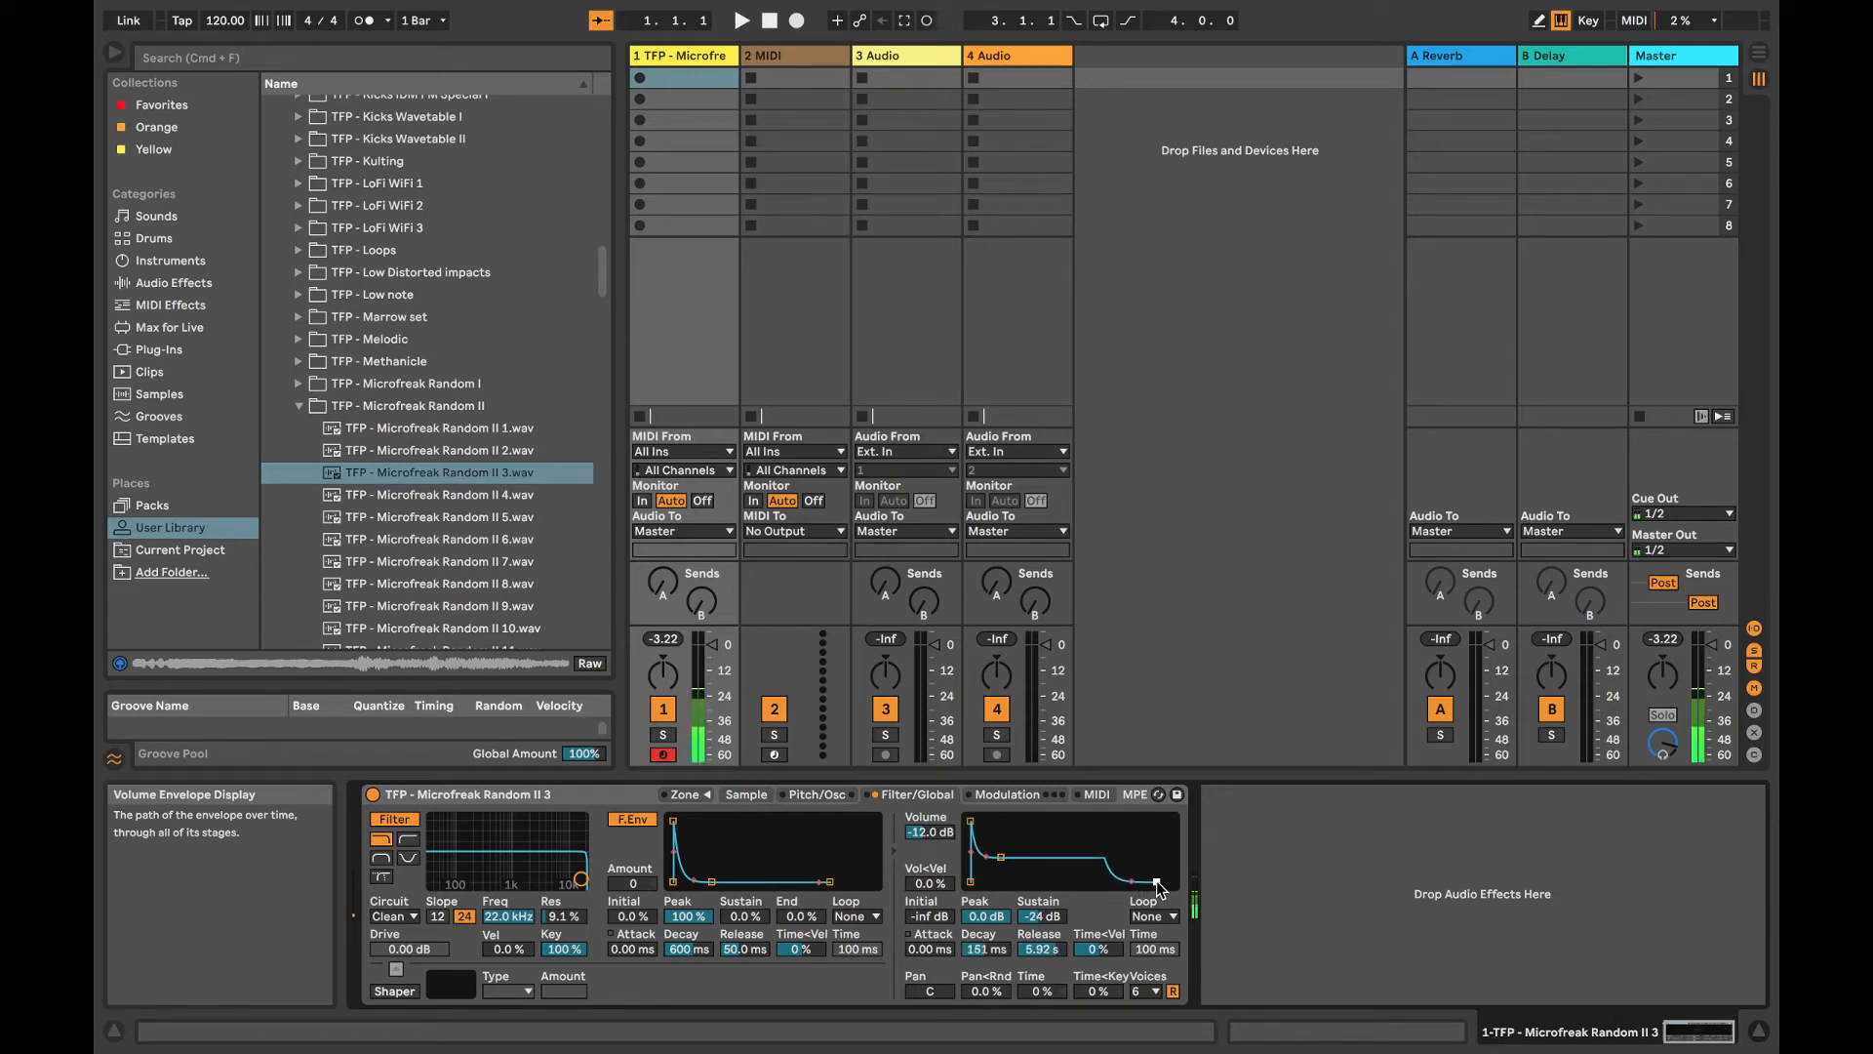
drag(1001, 857, 1004, 874)
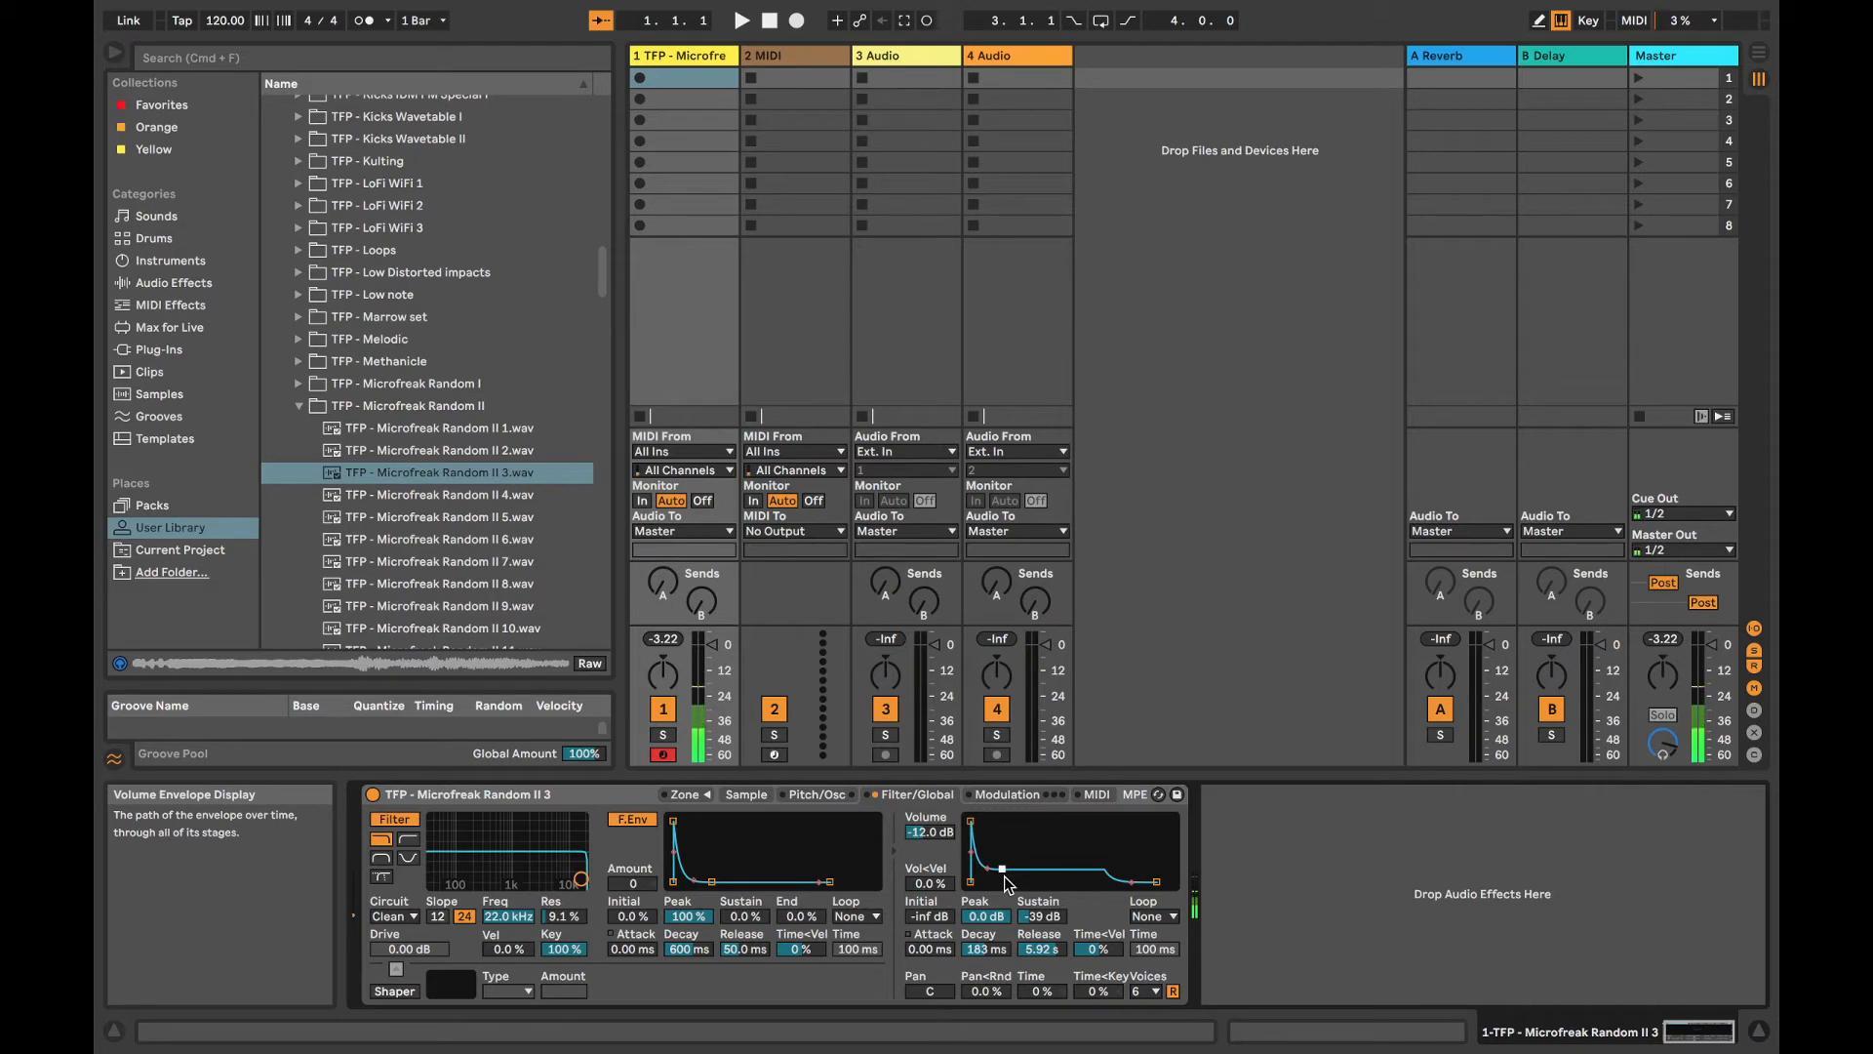
drag(1156, 882, 1165, 883)
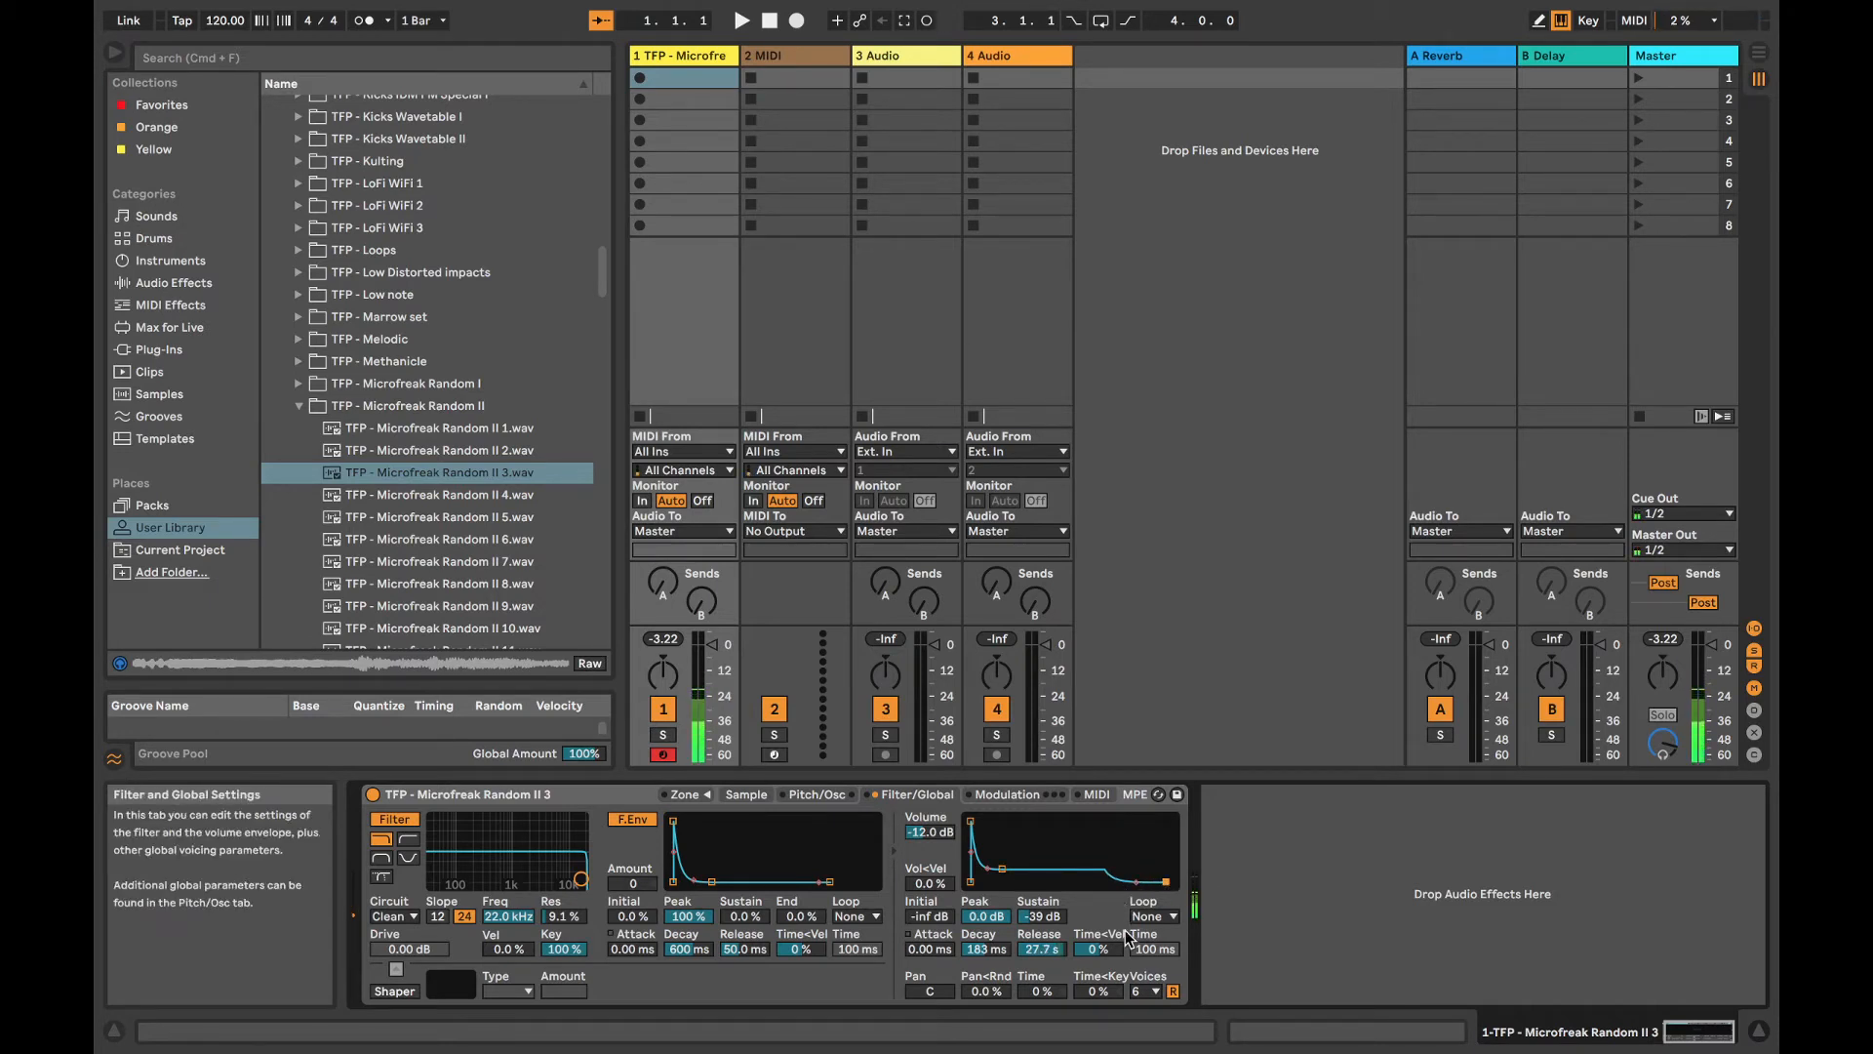
Step: Set the volume envelope's Time<Vel to 29 % and its release to 708 ms
drag(1117, 959, 1112, 955)
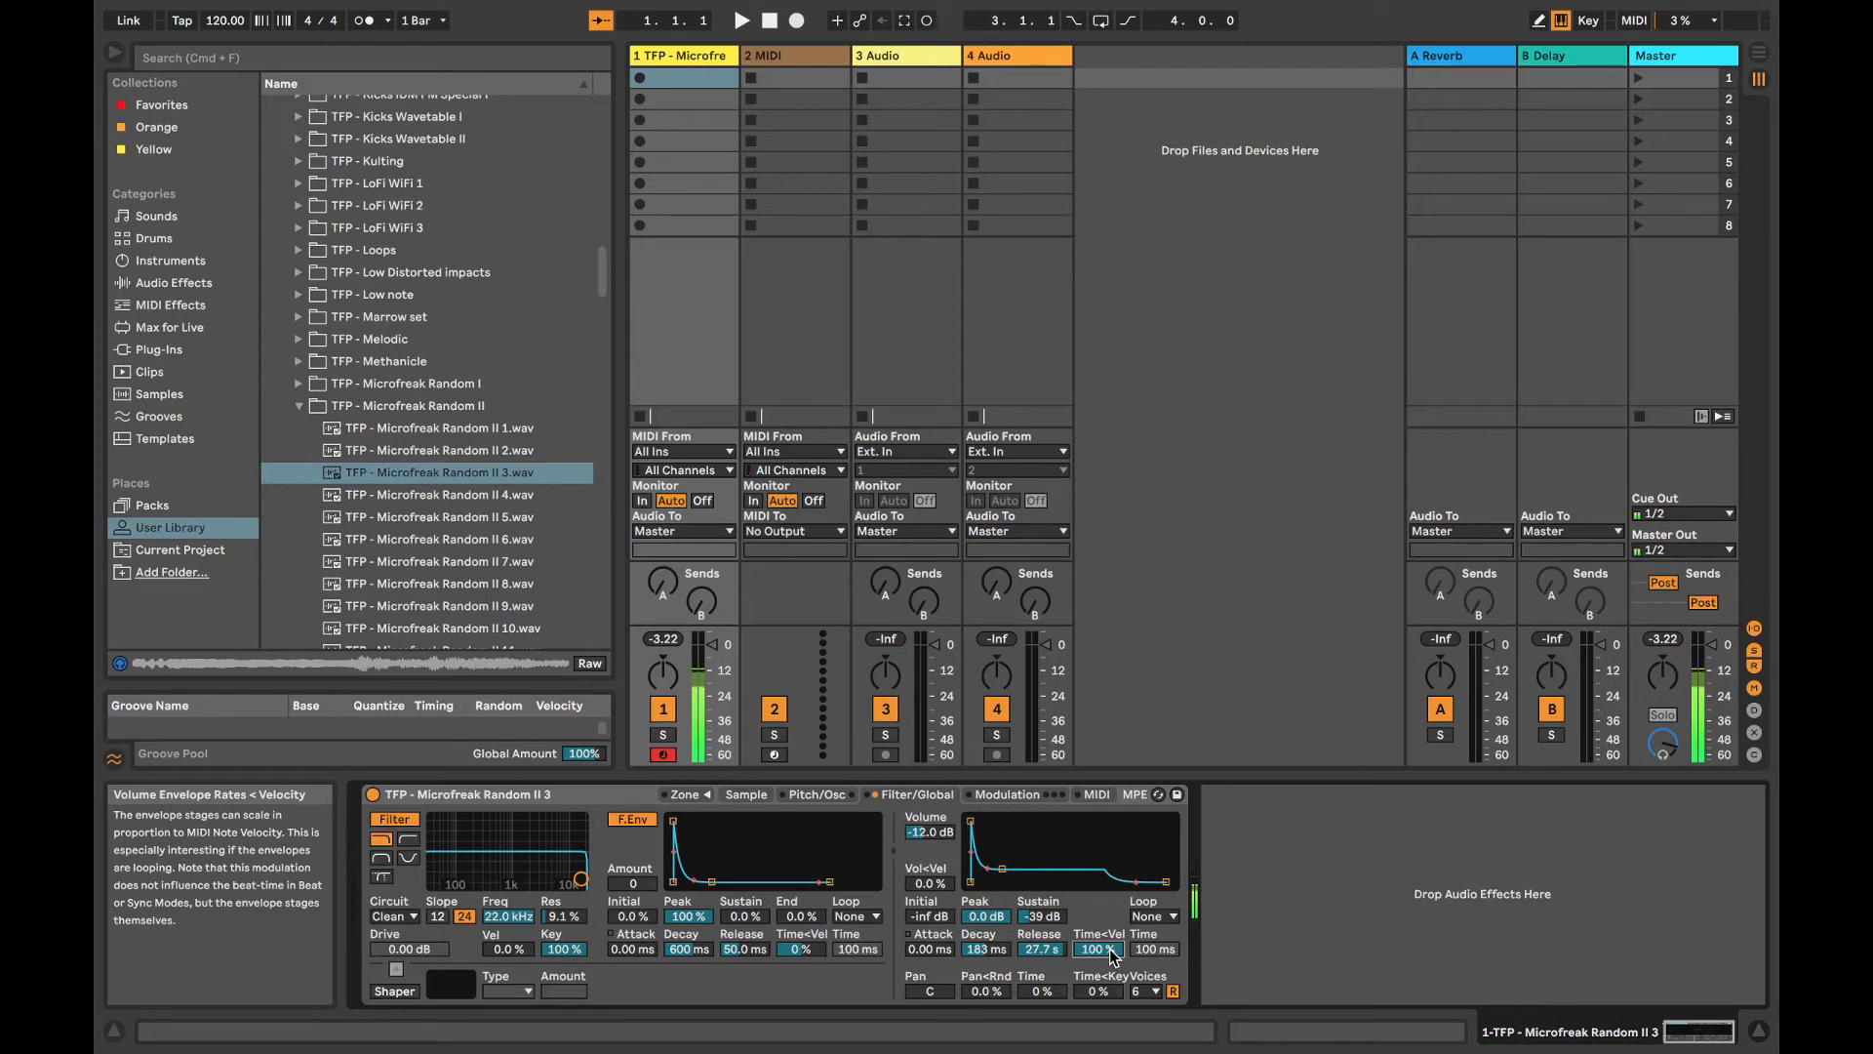
drag(1113, 955, 1112, 976)
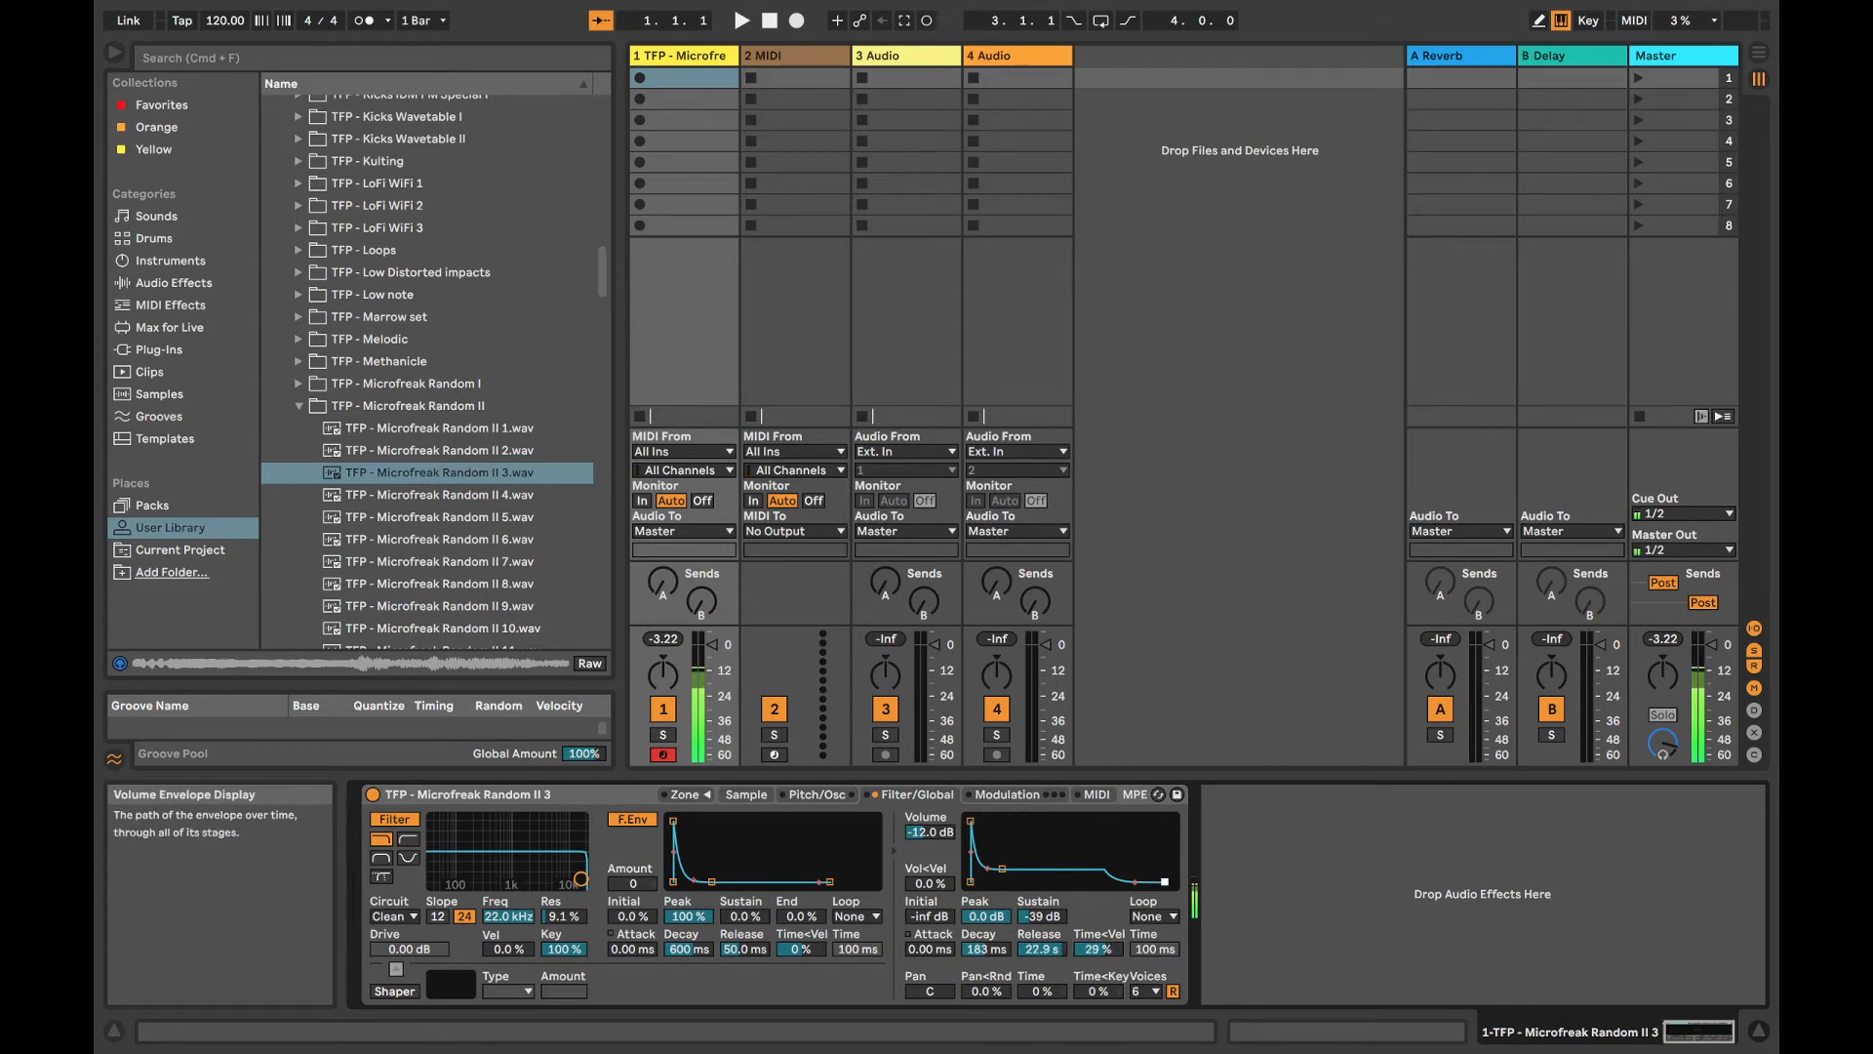
drag(1166, 882, 1143, 882)
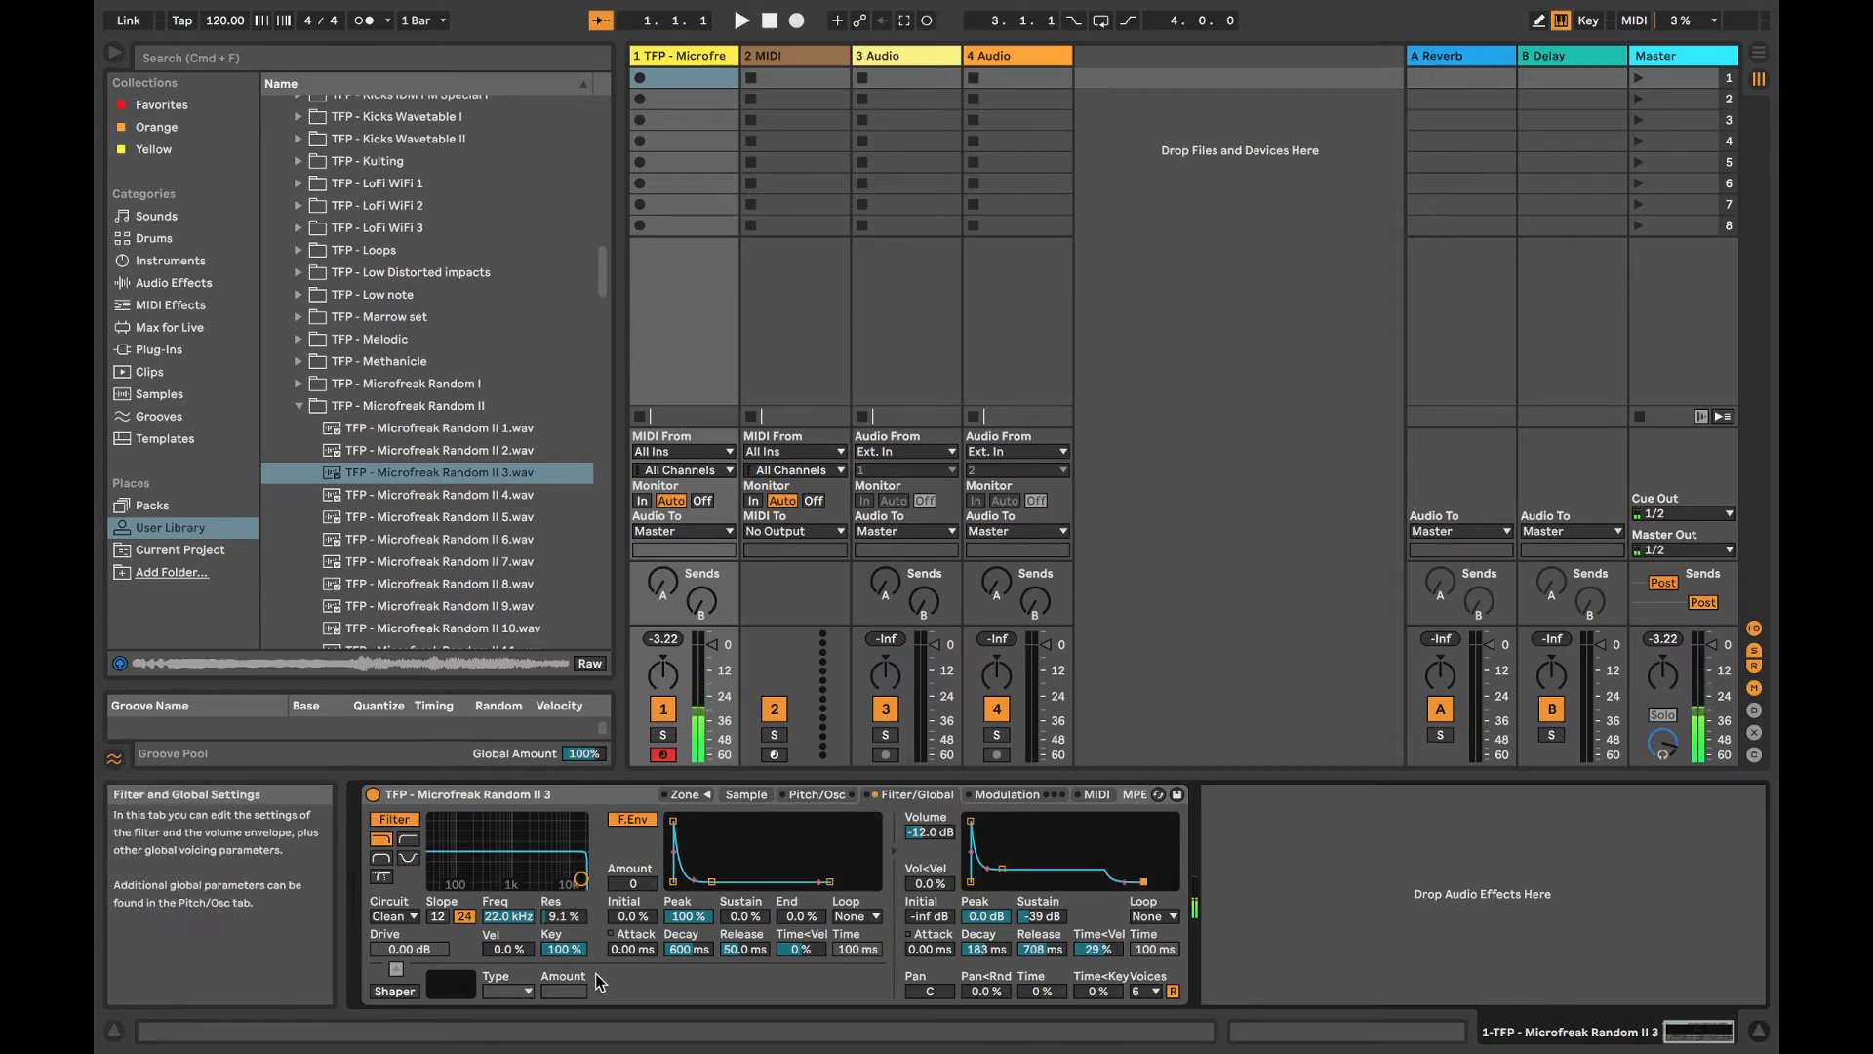
Step: Set the filter to 3.01 kHz with 39 % resonance and 61 % velocity modulation, and raise the Sampler's volume to 0.56 dB
drag(508, 949, 537, 863)
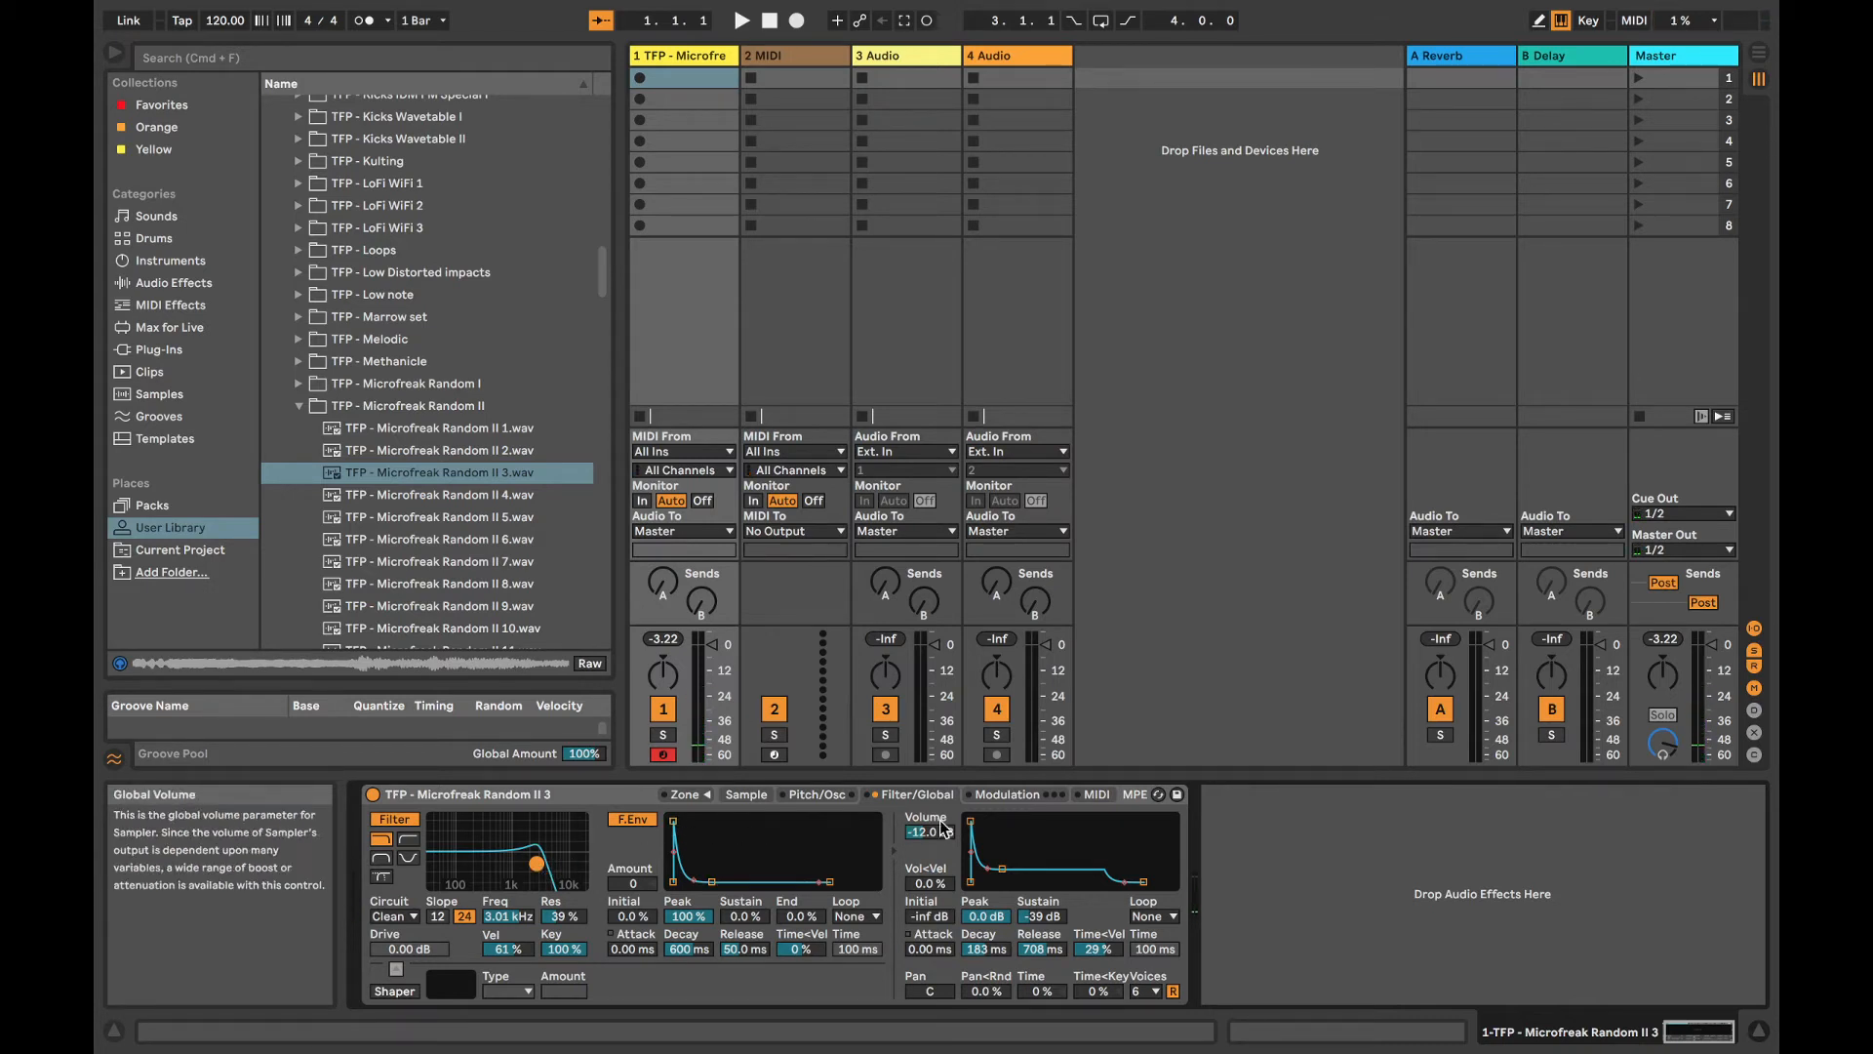
drag(942, 834, 942, 815)
Step: Group the Sampler into an Instrument Rack and insert a Chord MIDI effect before the Sampler inside the rack
click(515, 798)
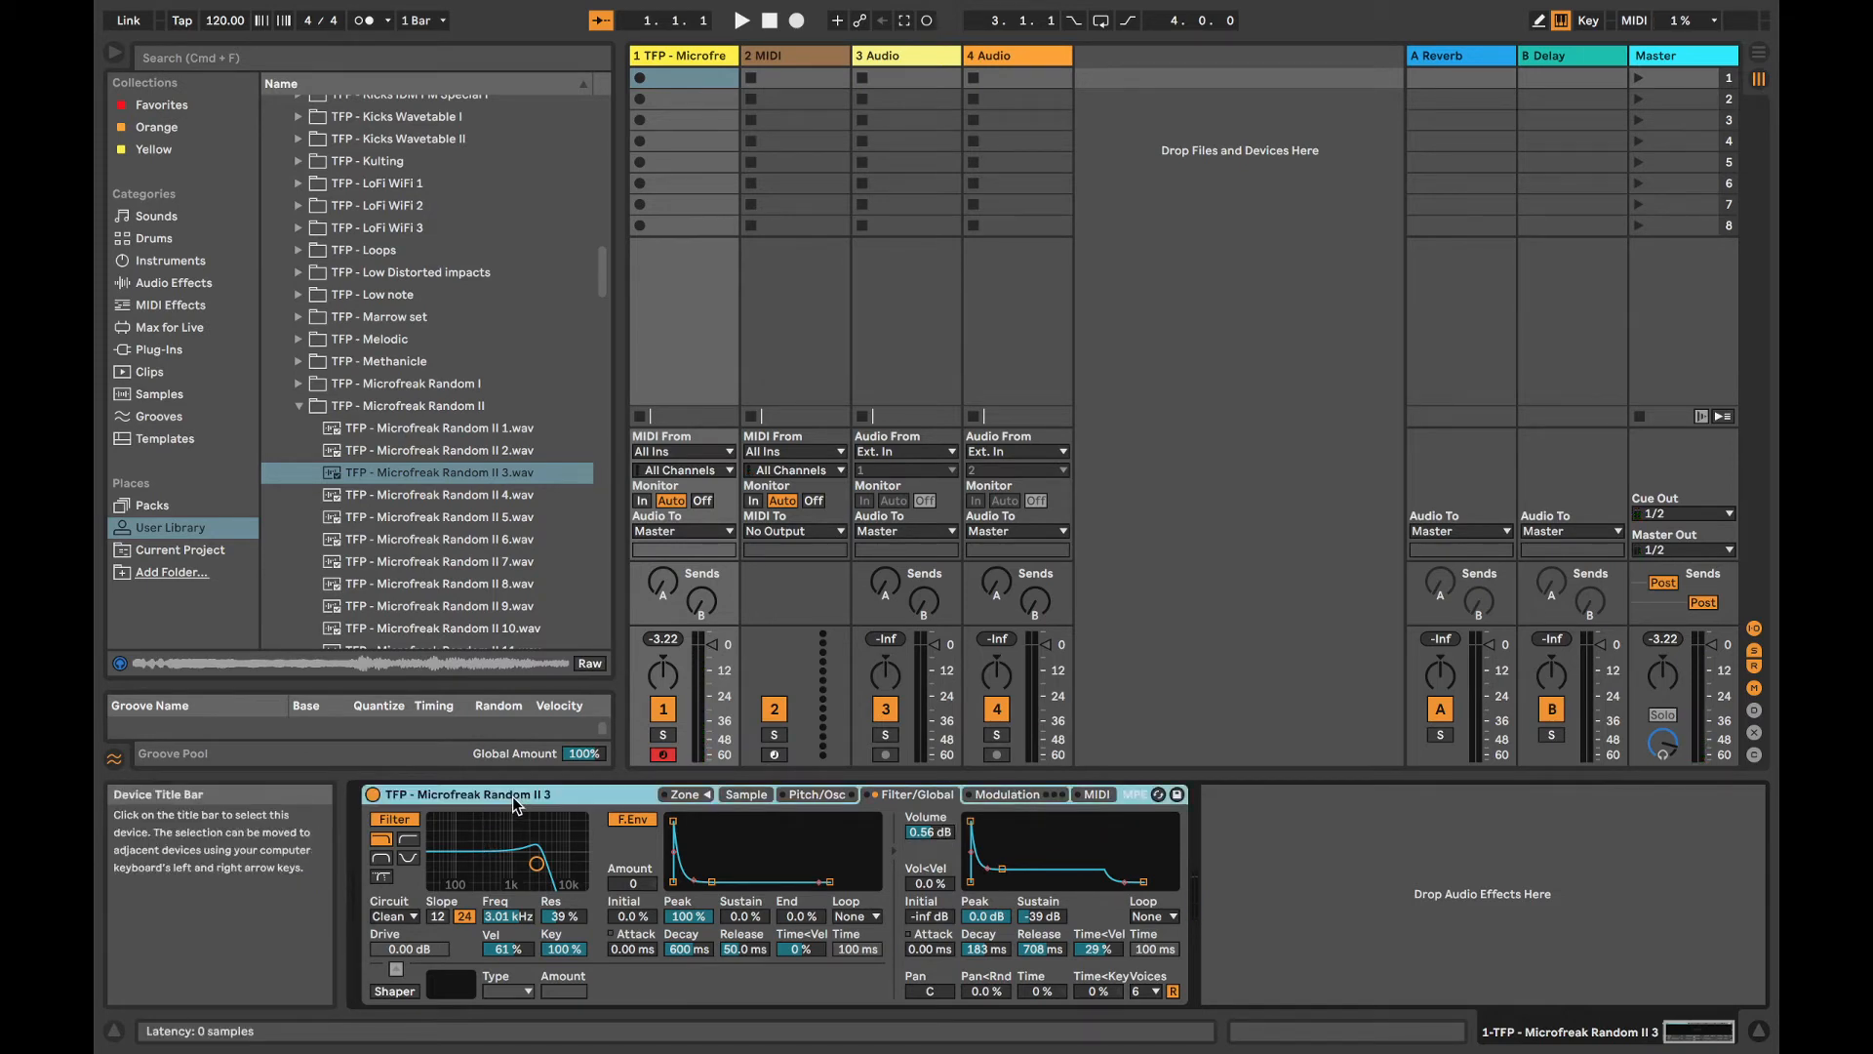
key(super+g)
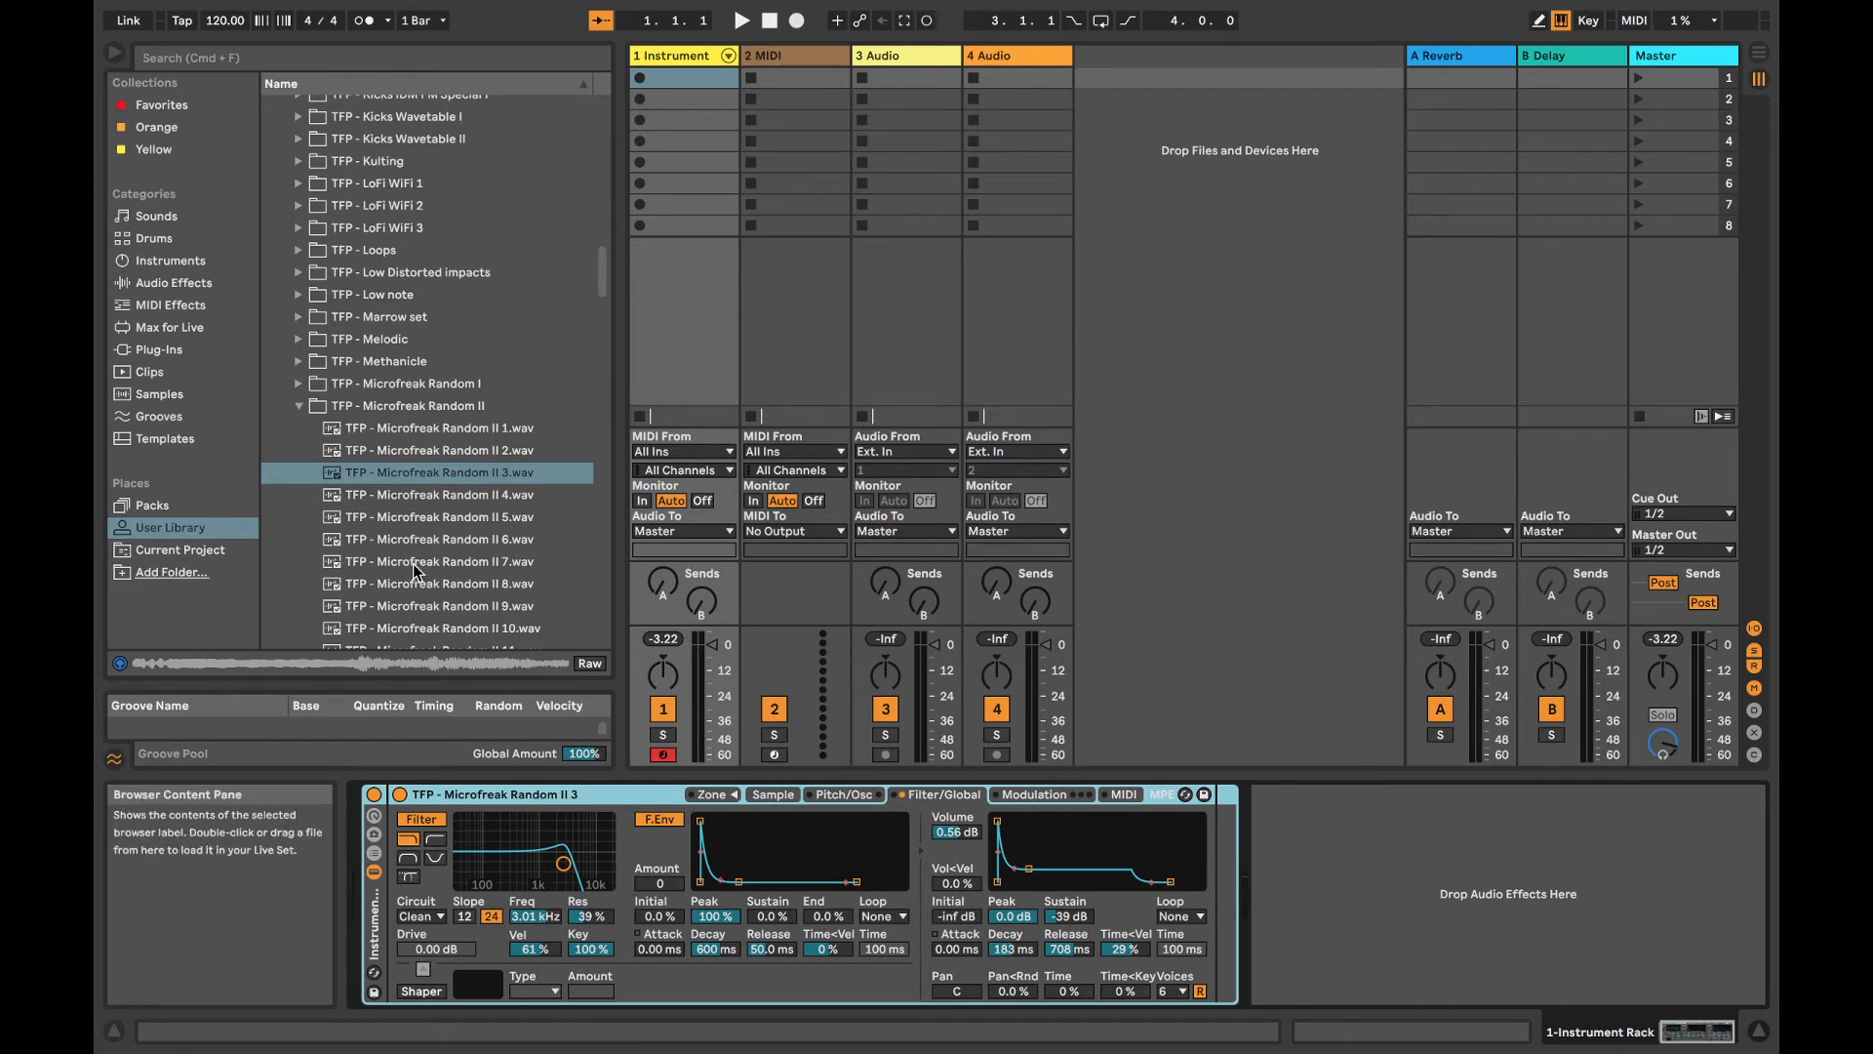
click(174, 304)
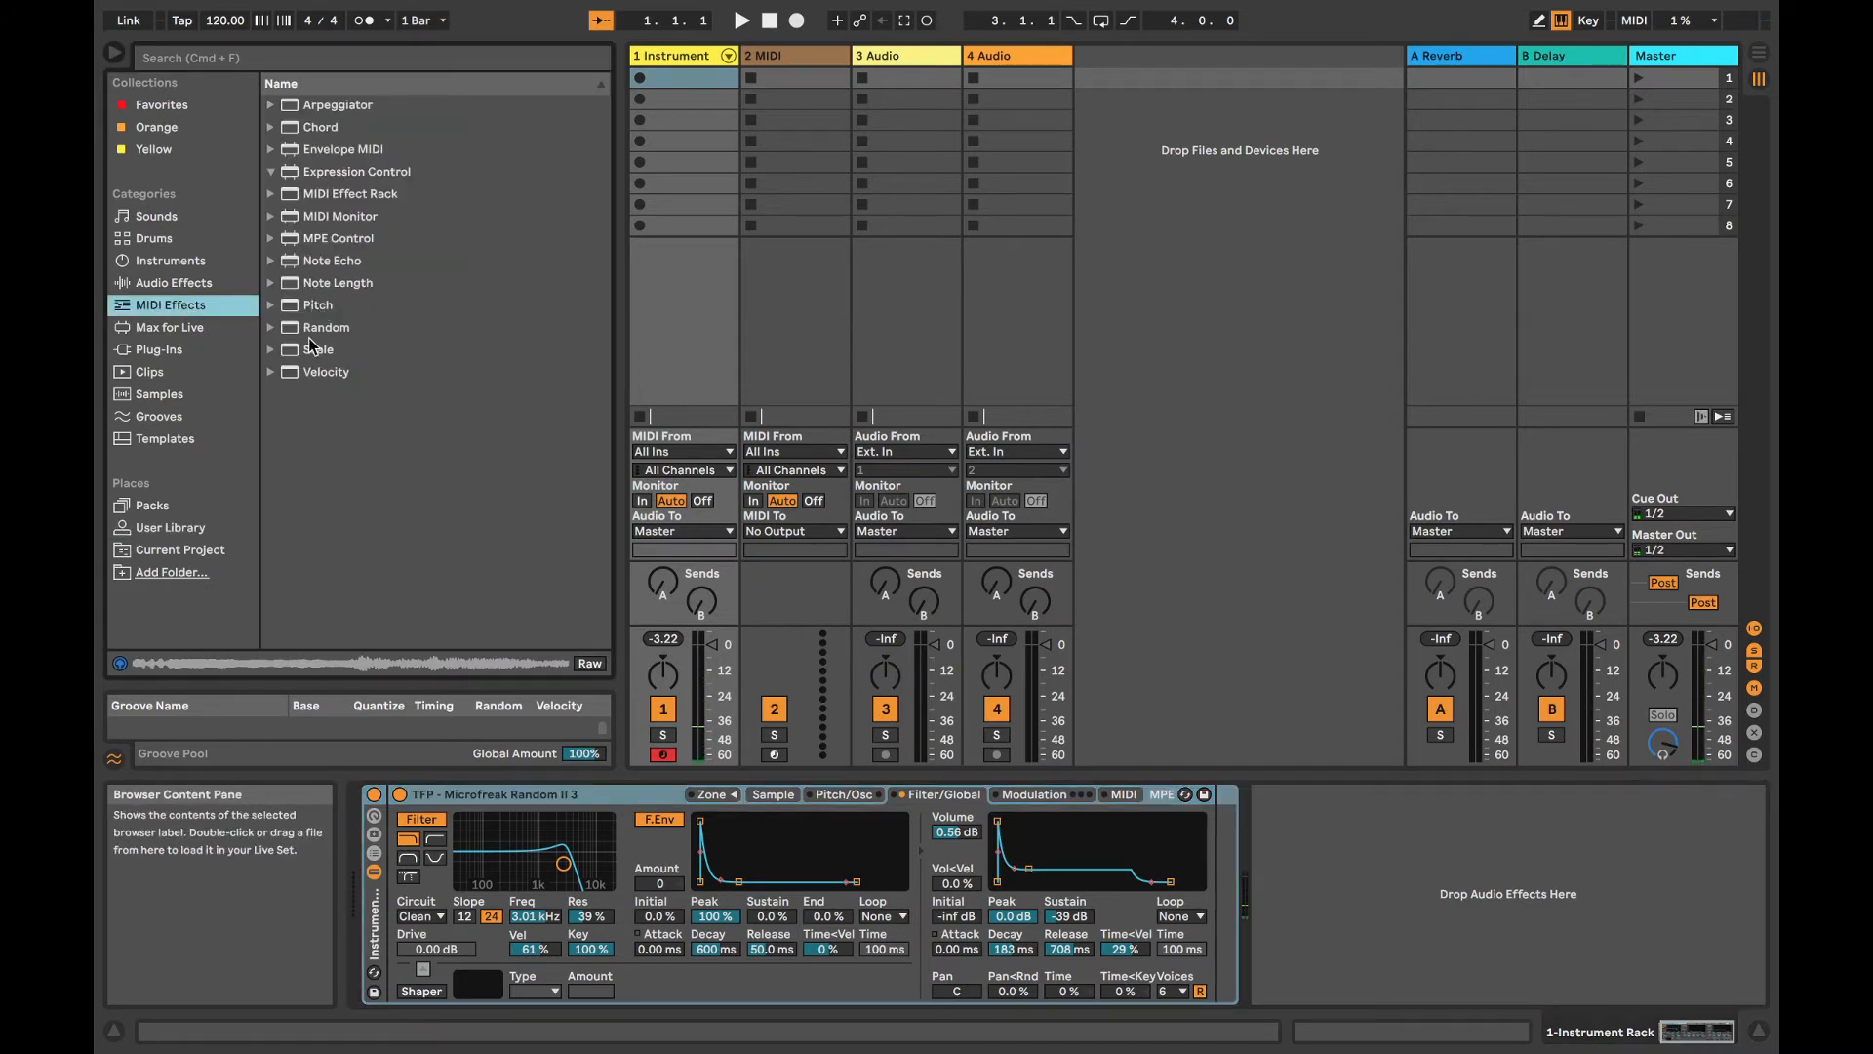
click(285, 124)
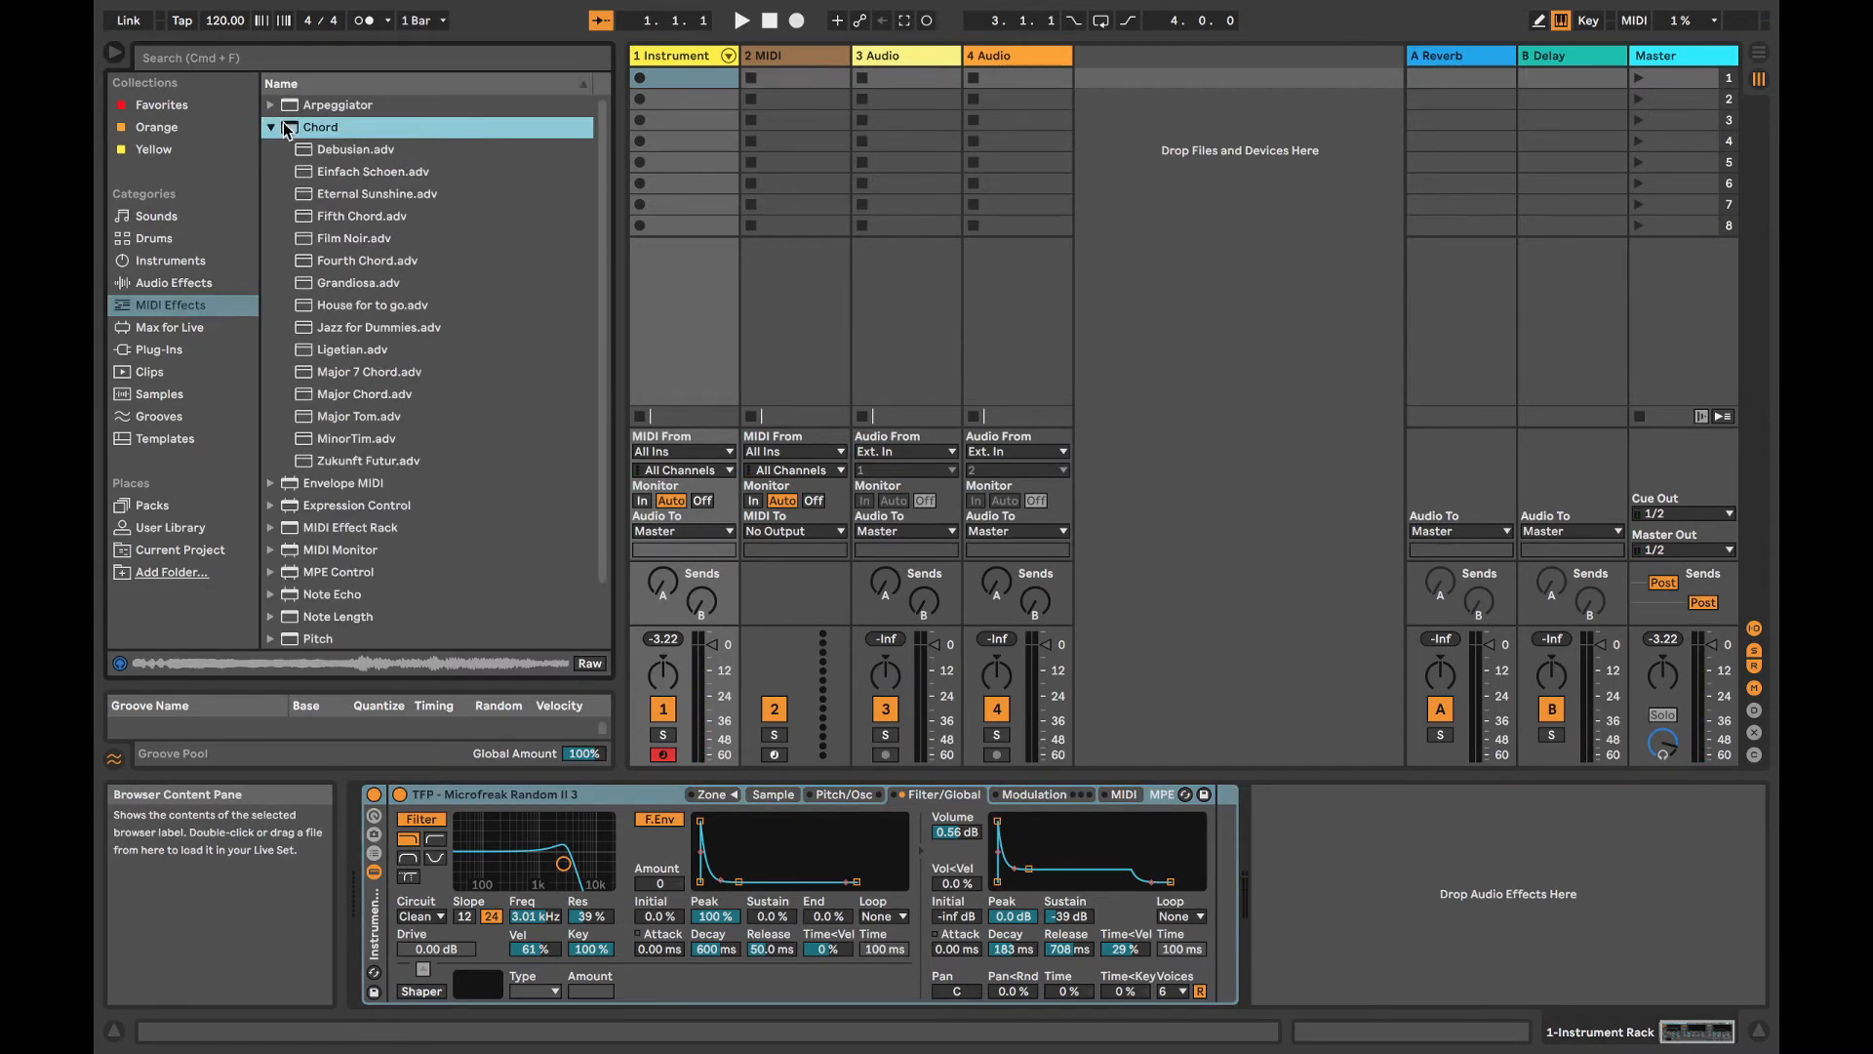
drag(291, 129, 1227, 849)
drag(483, 812, 585, 811)
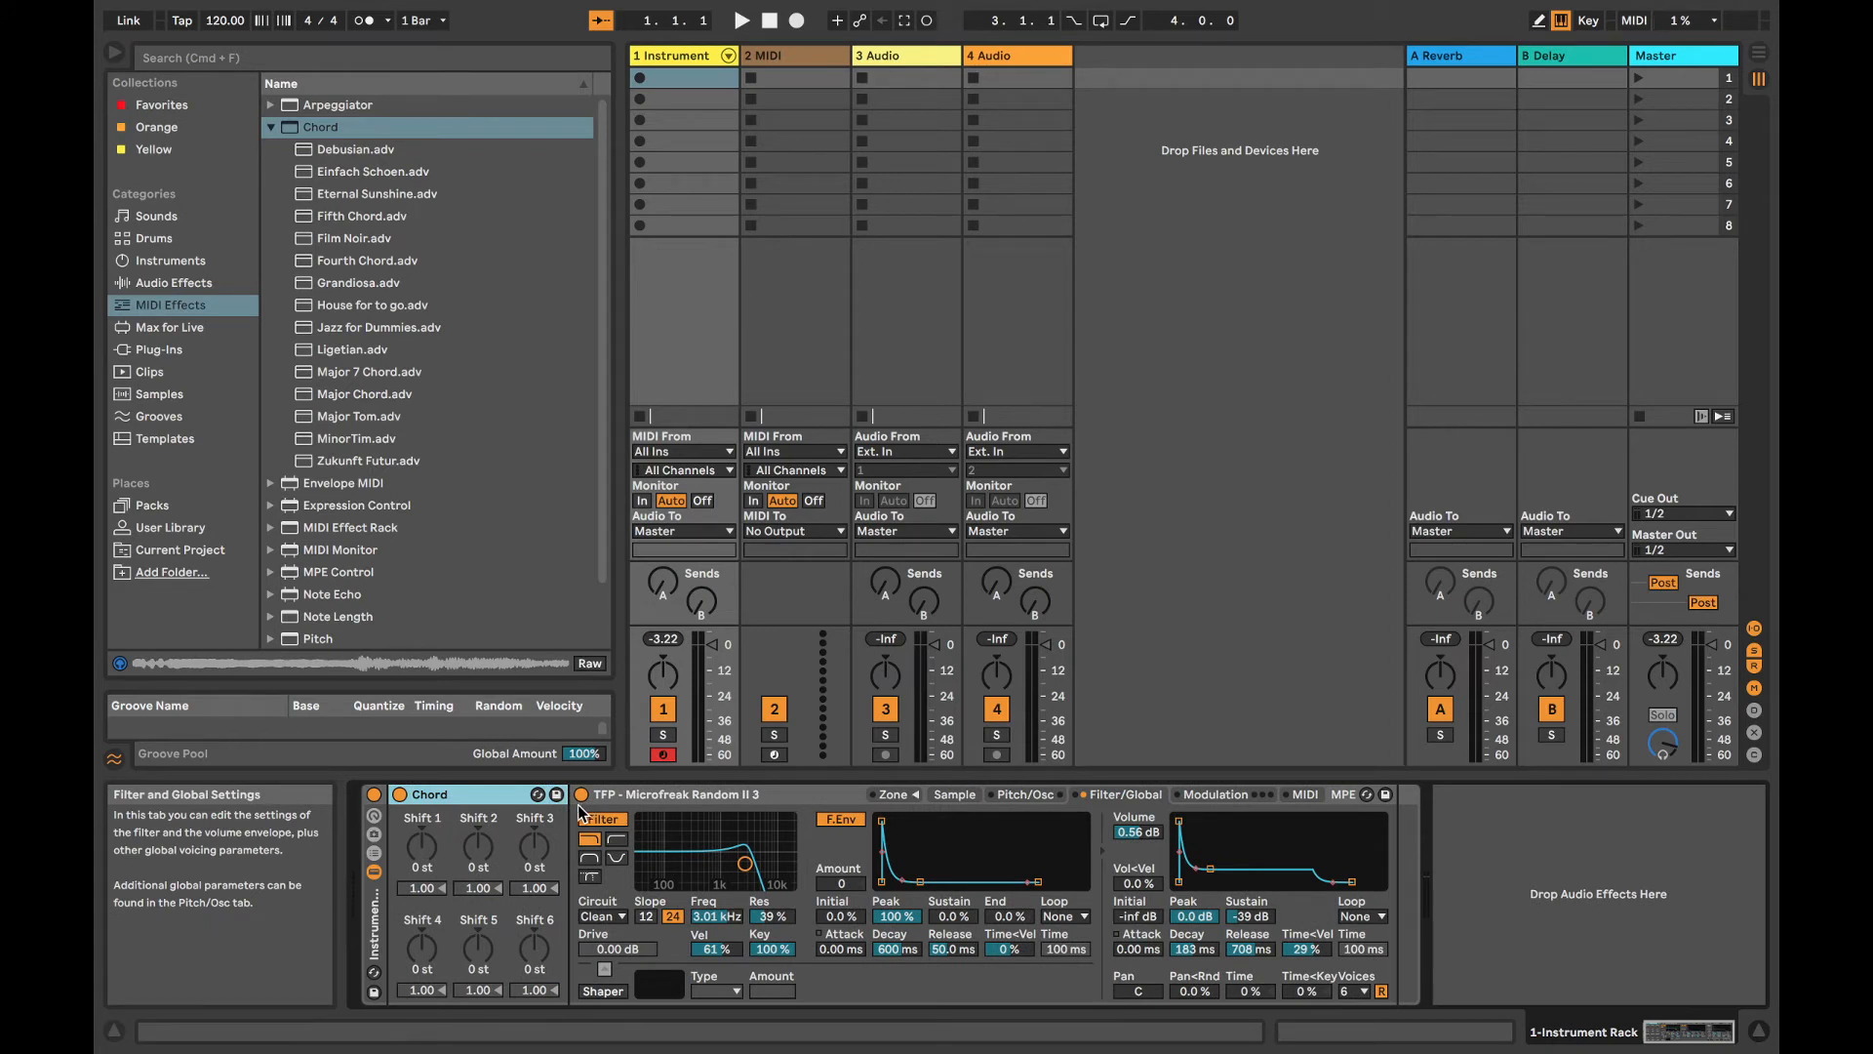
Step: Set the Chord effect's Shift 1 to +3 st and Shift 2 to +4 st
click(422, 852)
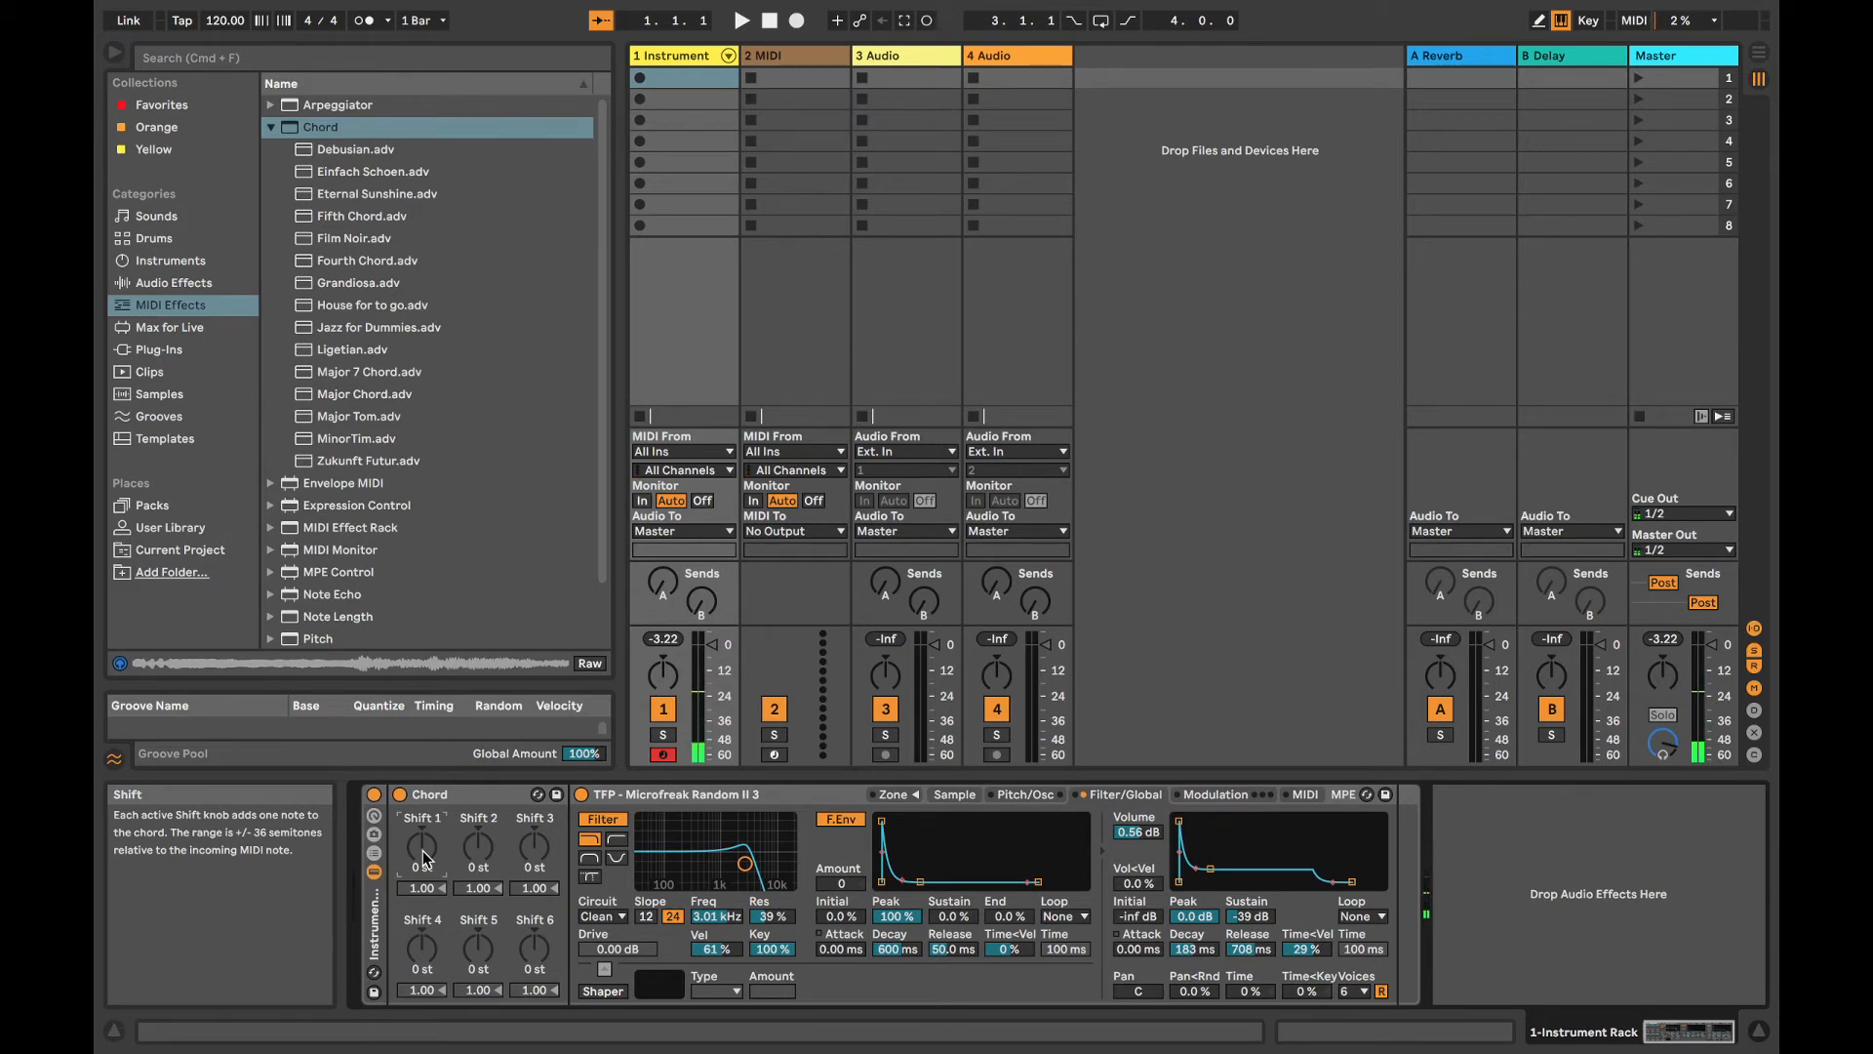
drag(423, 857, 423, 849)
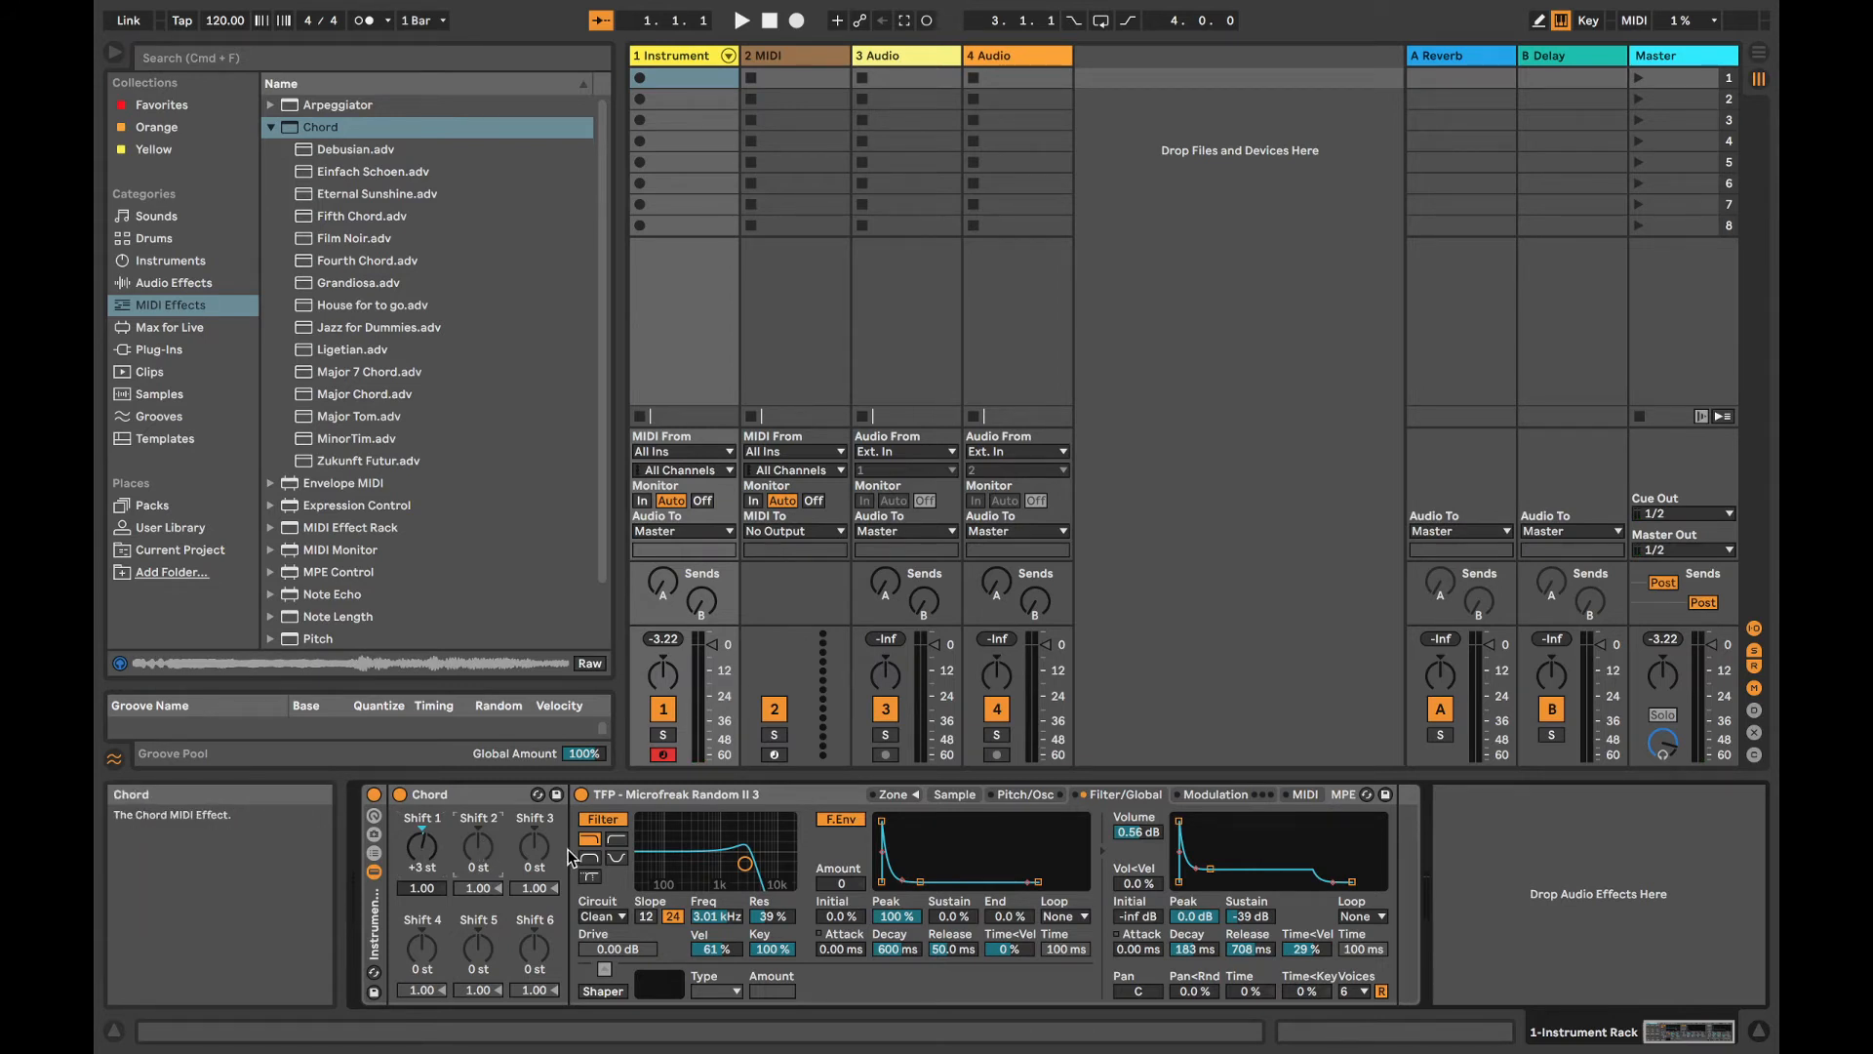
key(Up)
key(Up)
key(Up)
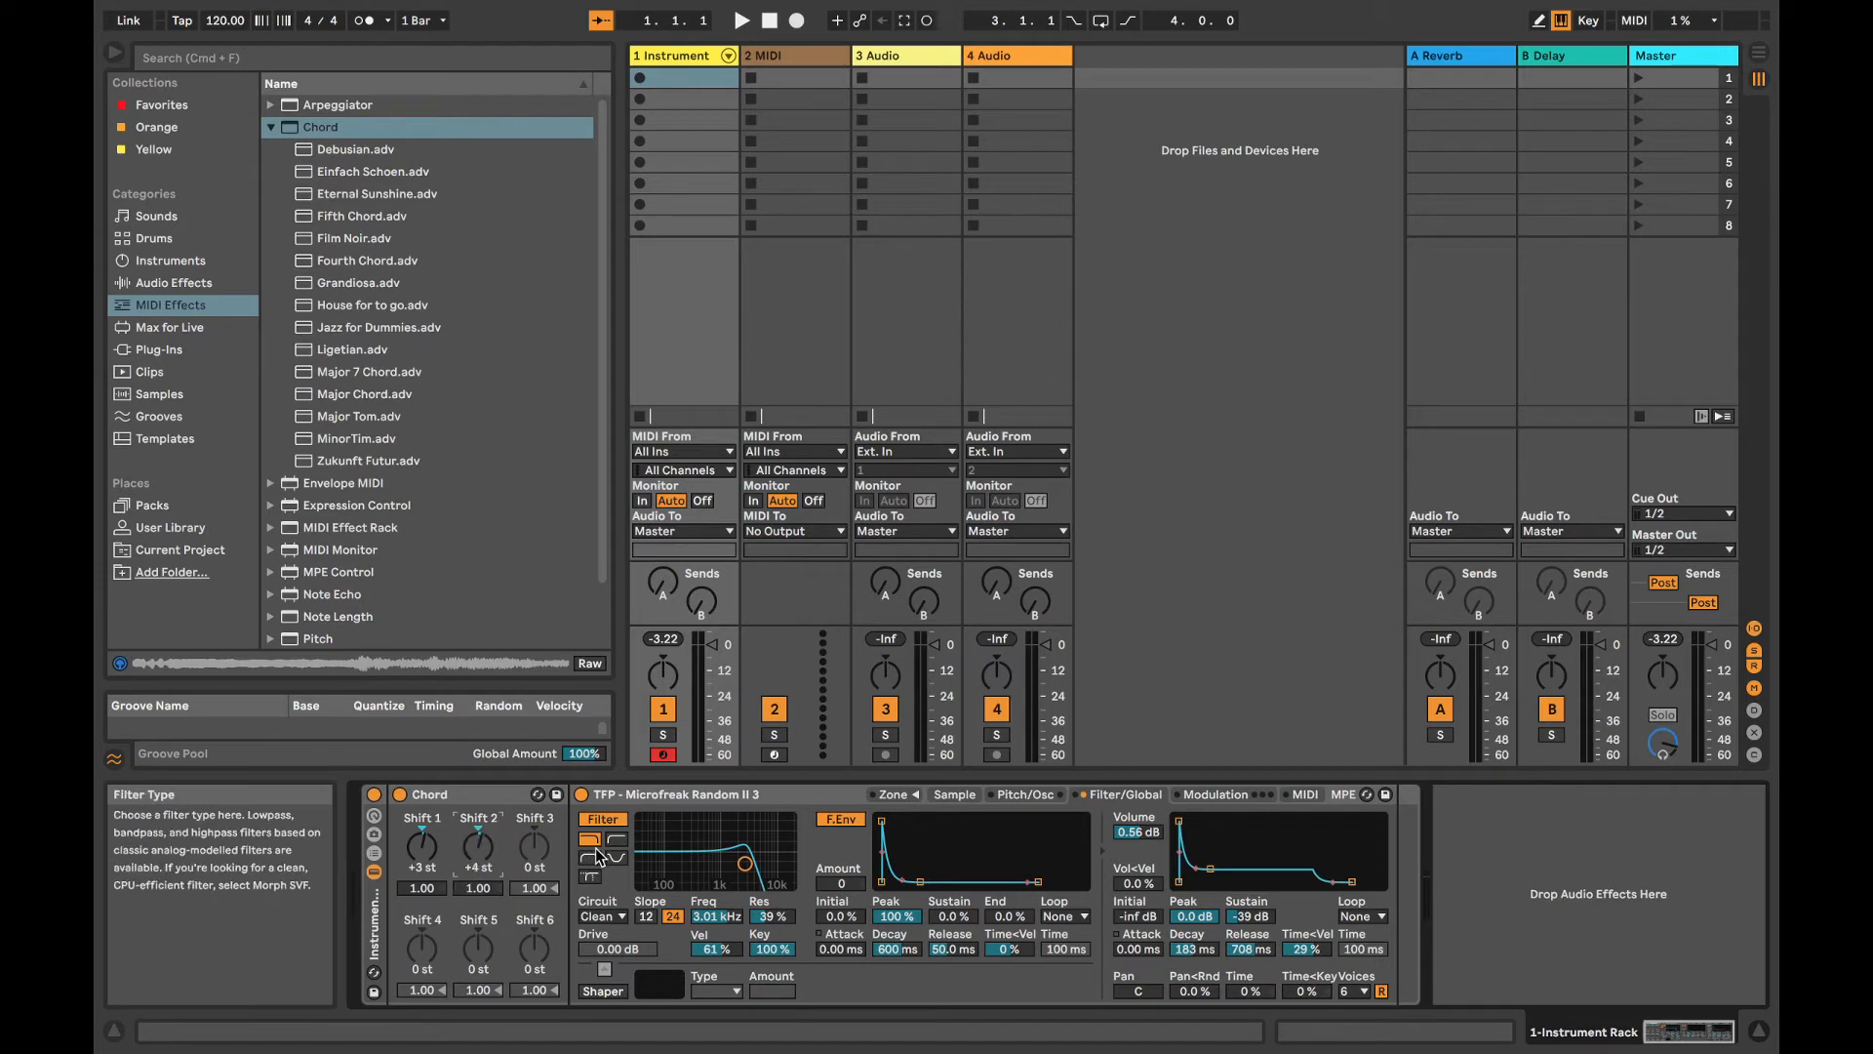
key(a)
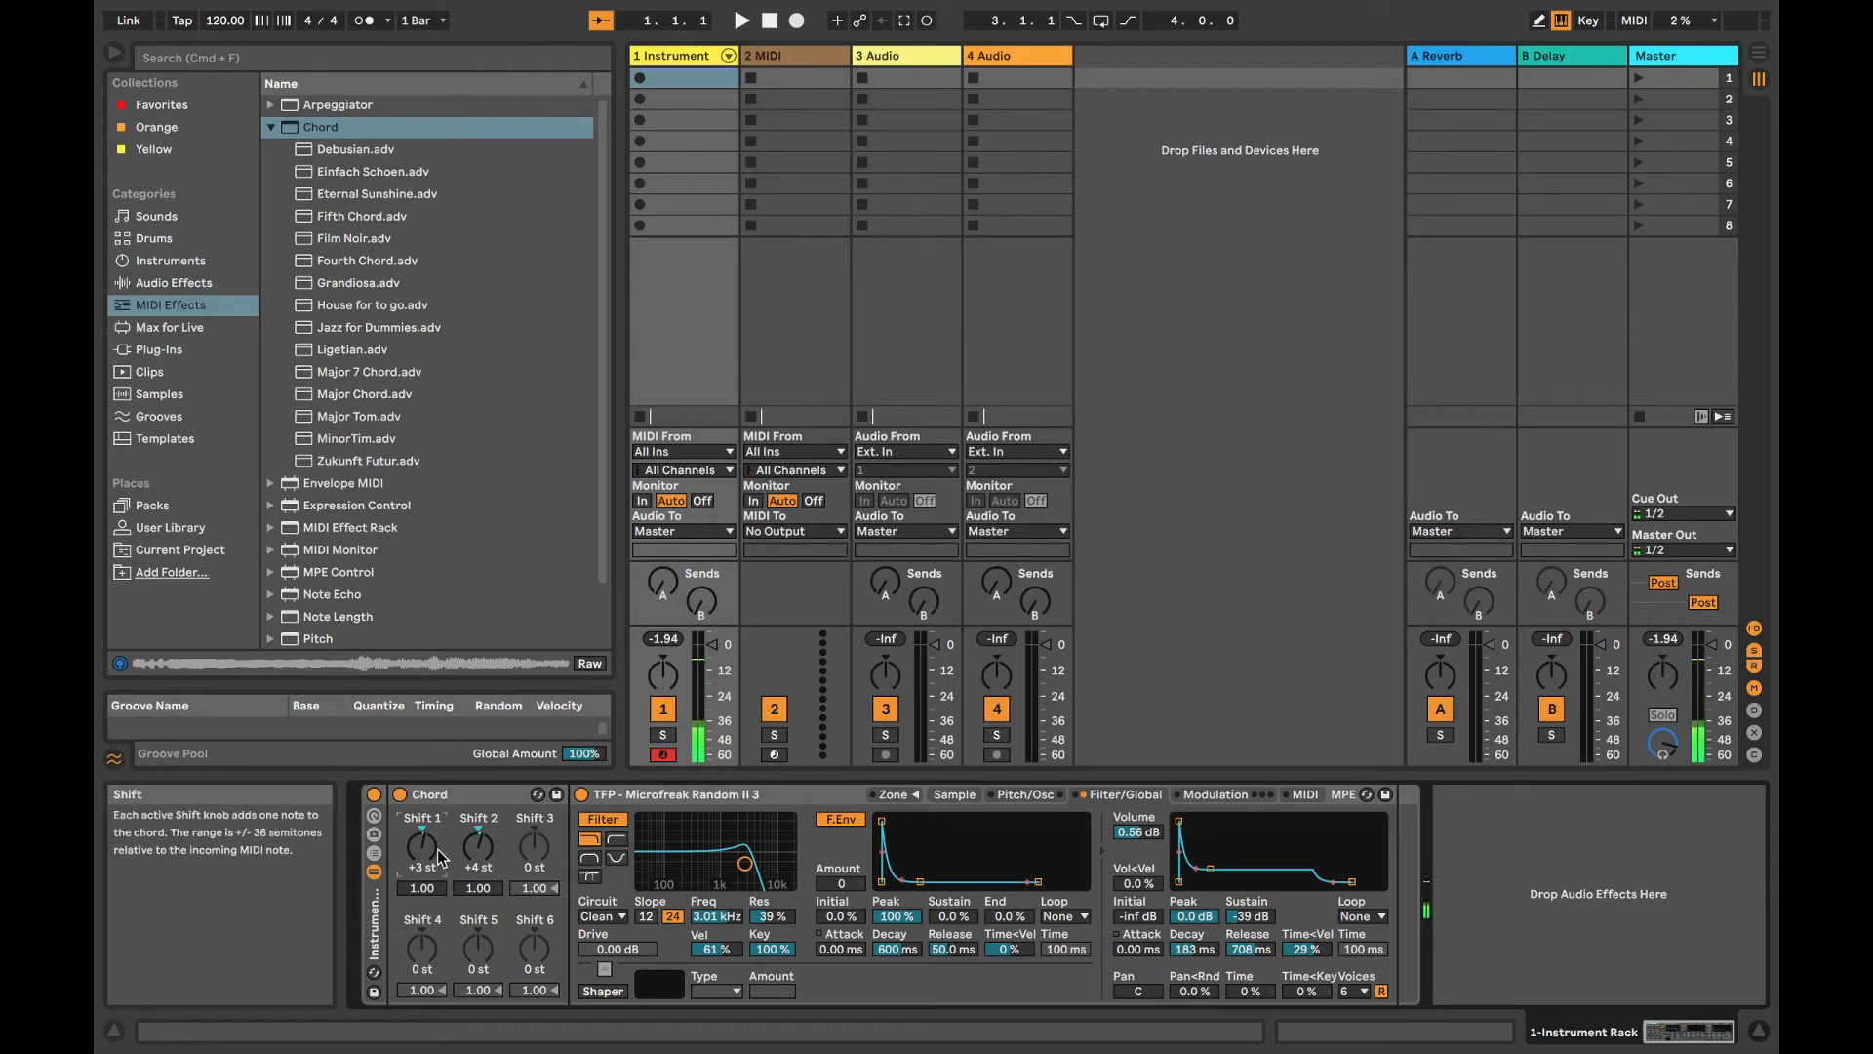
Step: Retune the Chord effect to Shift 1 at +3 st and Shift 2 at +7 st
drag(437, 848, 437, 847)
click(478, 864)
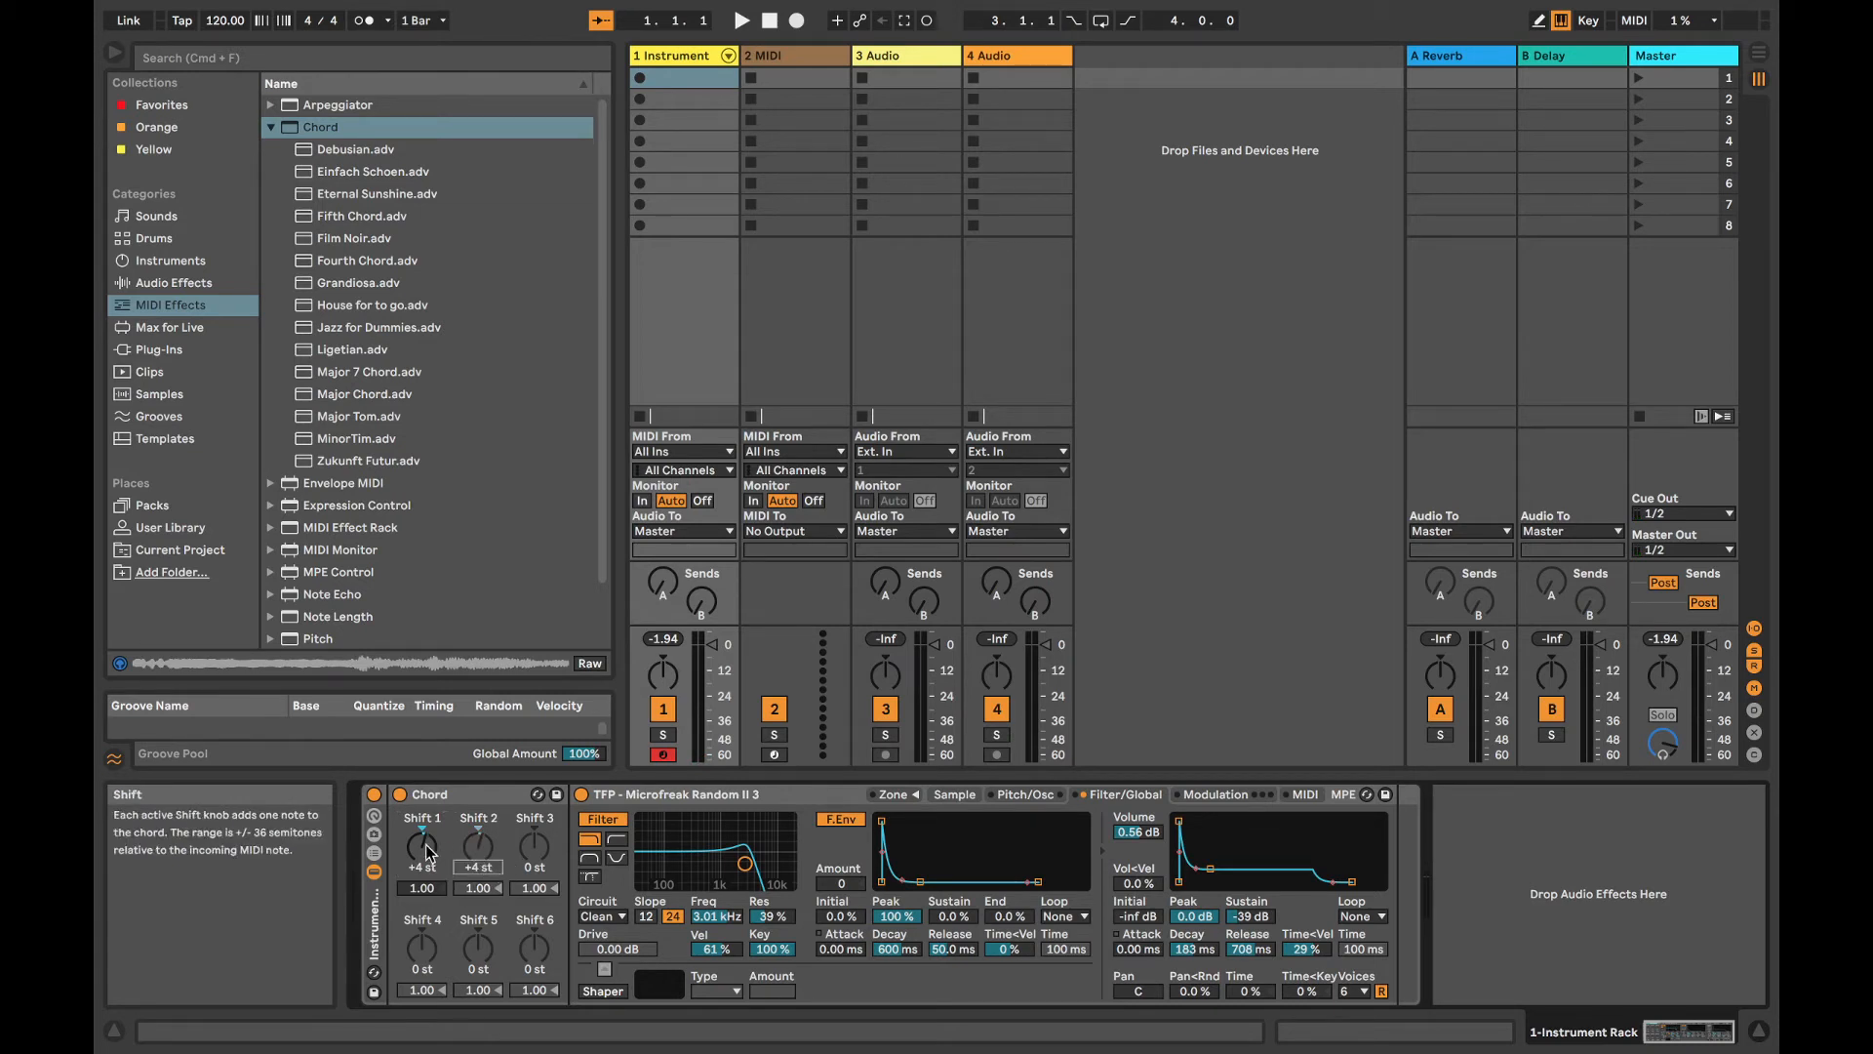
drag(430, 852, 455, 856)
scroll(478, 848, up, 3)
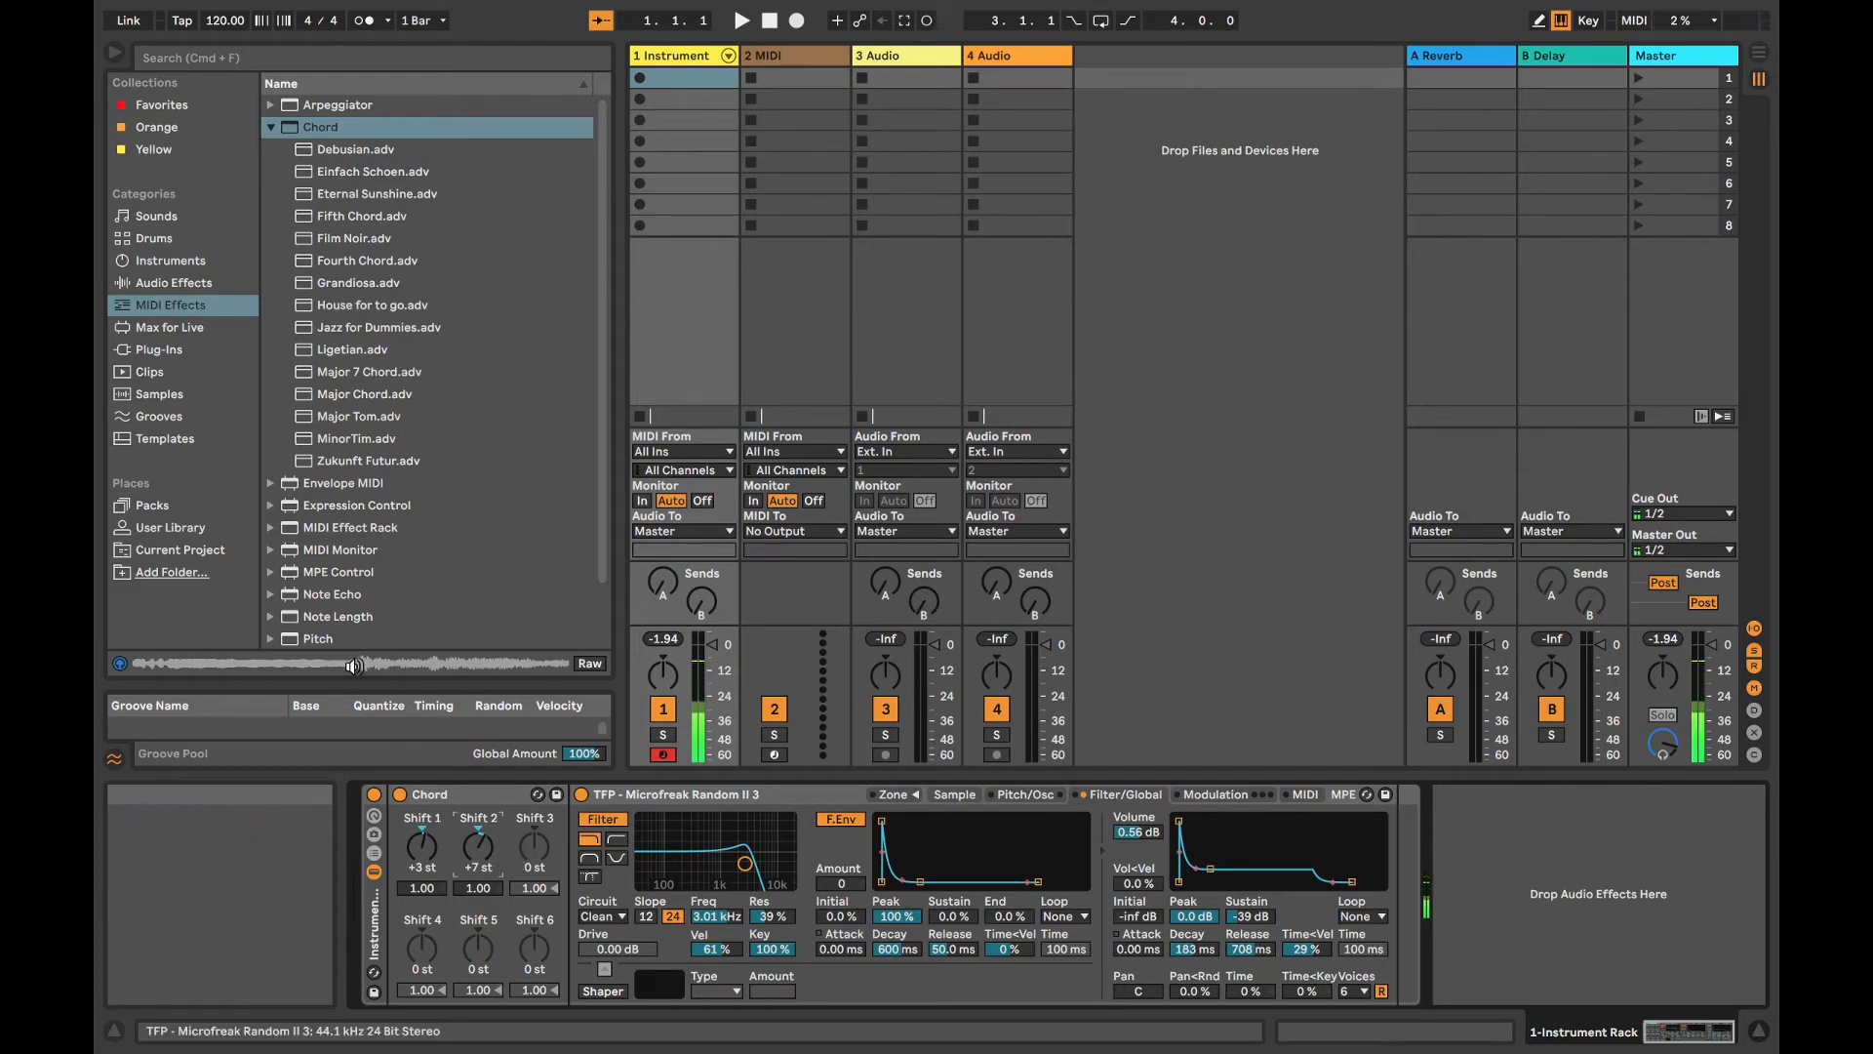
Step: Insert a Reverb after the Sampler inside the rack, enable its Lo Cut and set the input filter to 4.72 kHz with 5.28 bandwidth
click(170, 262)
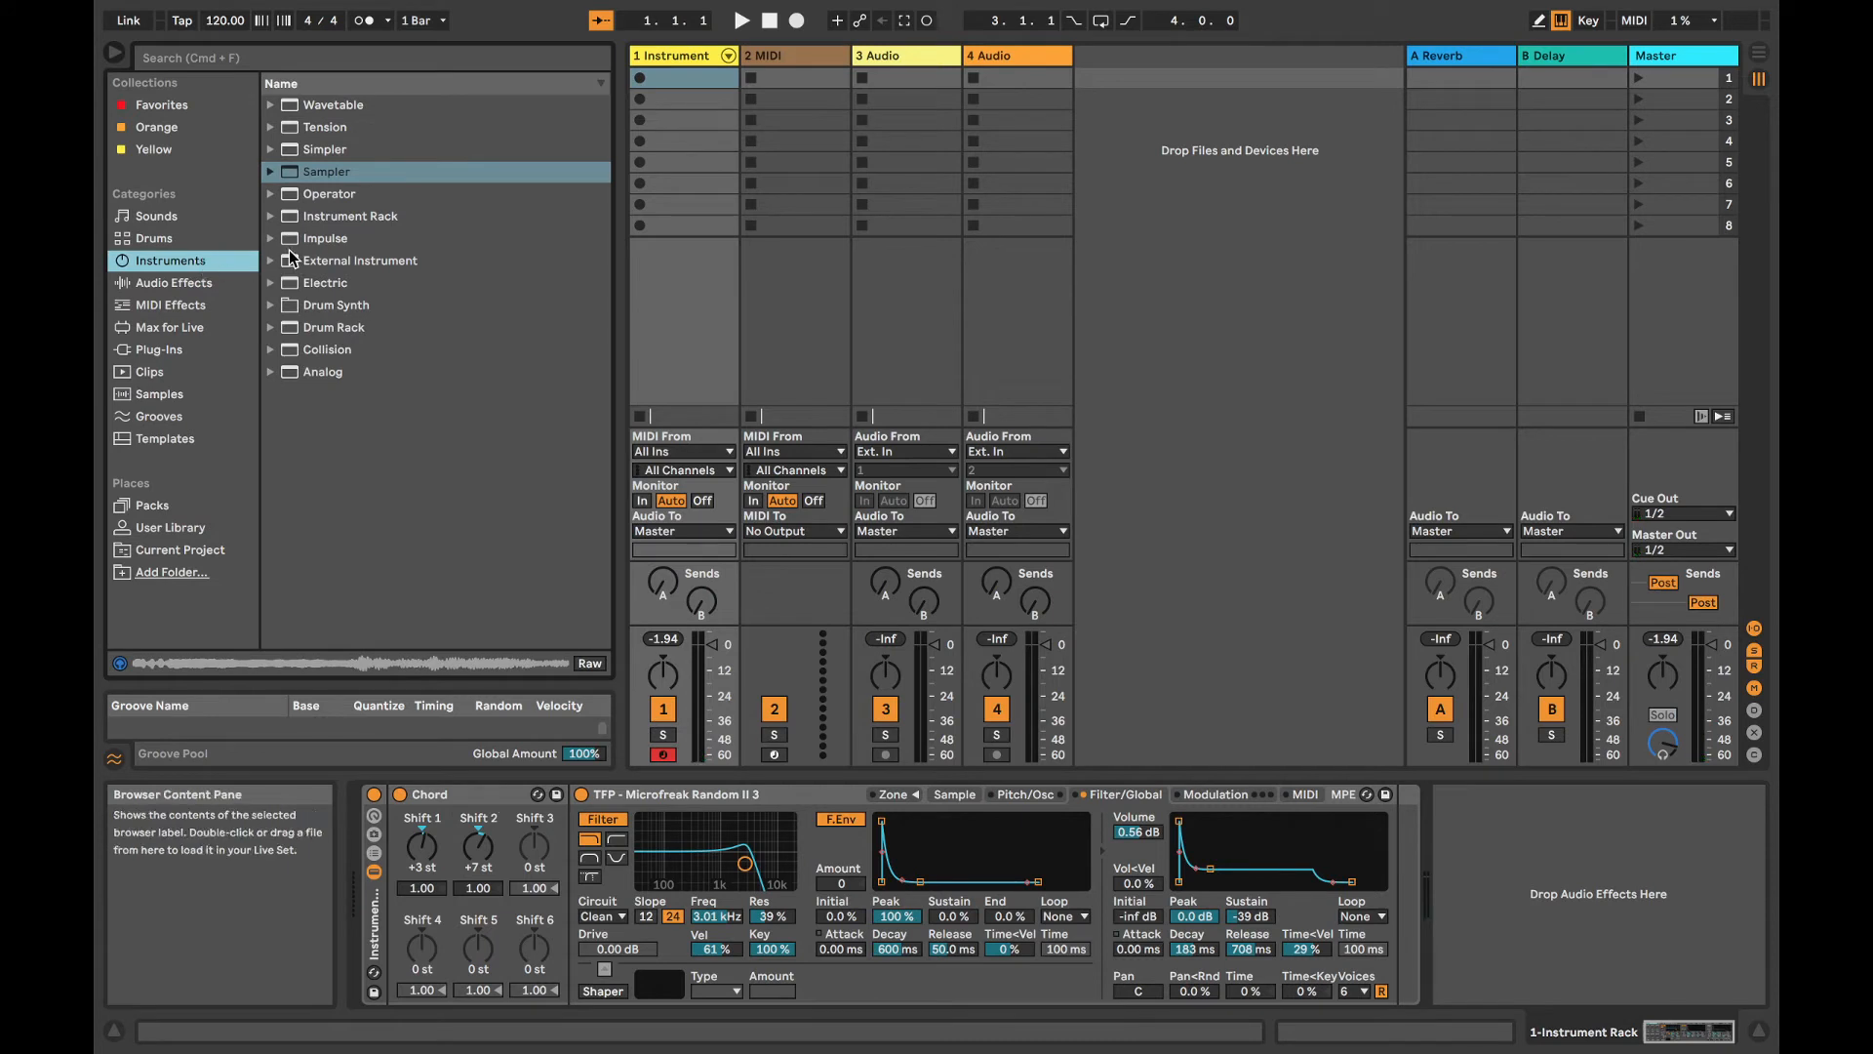
click(171, 283)
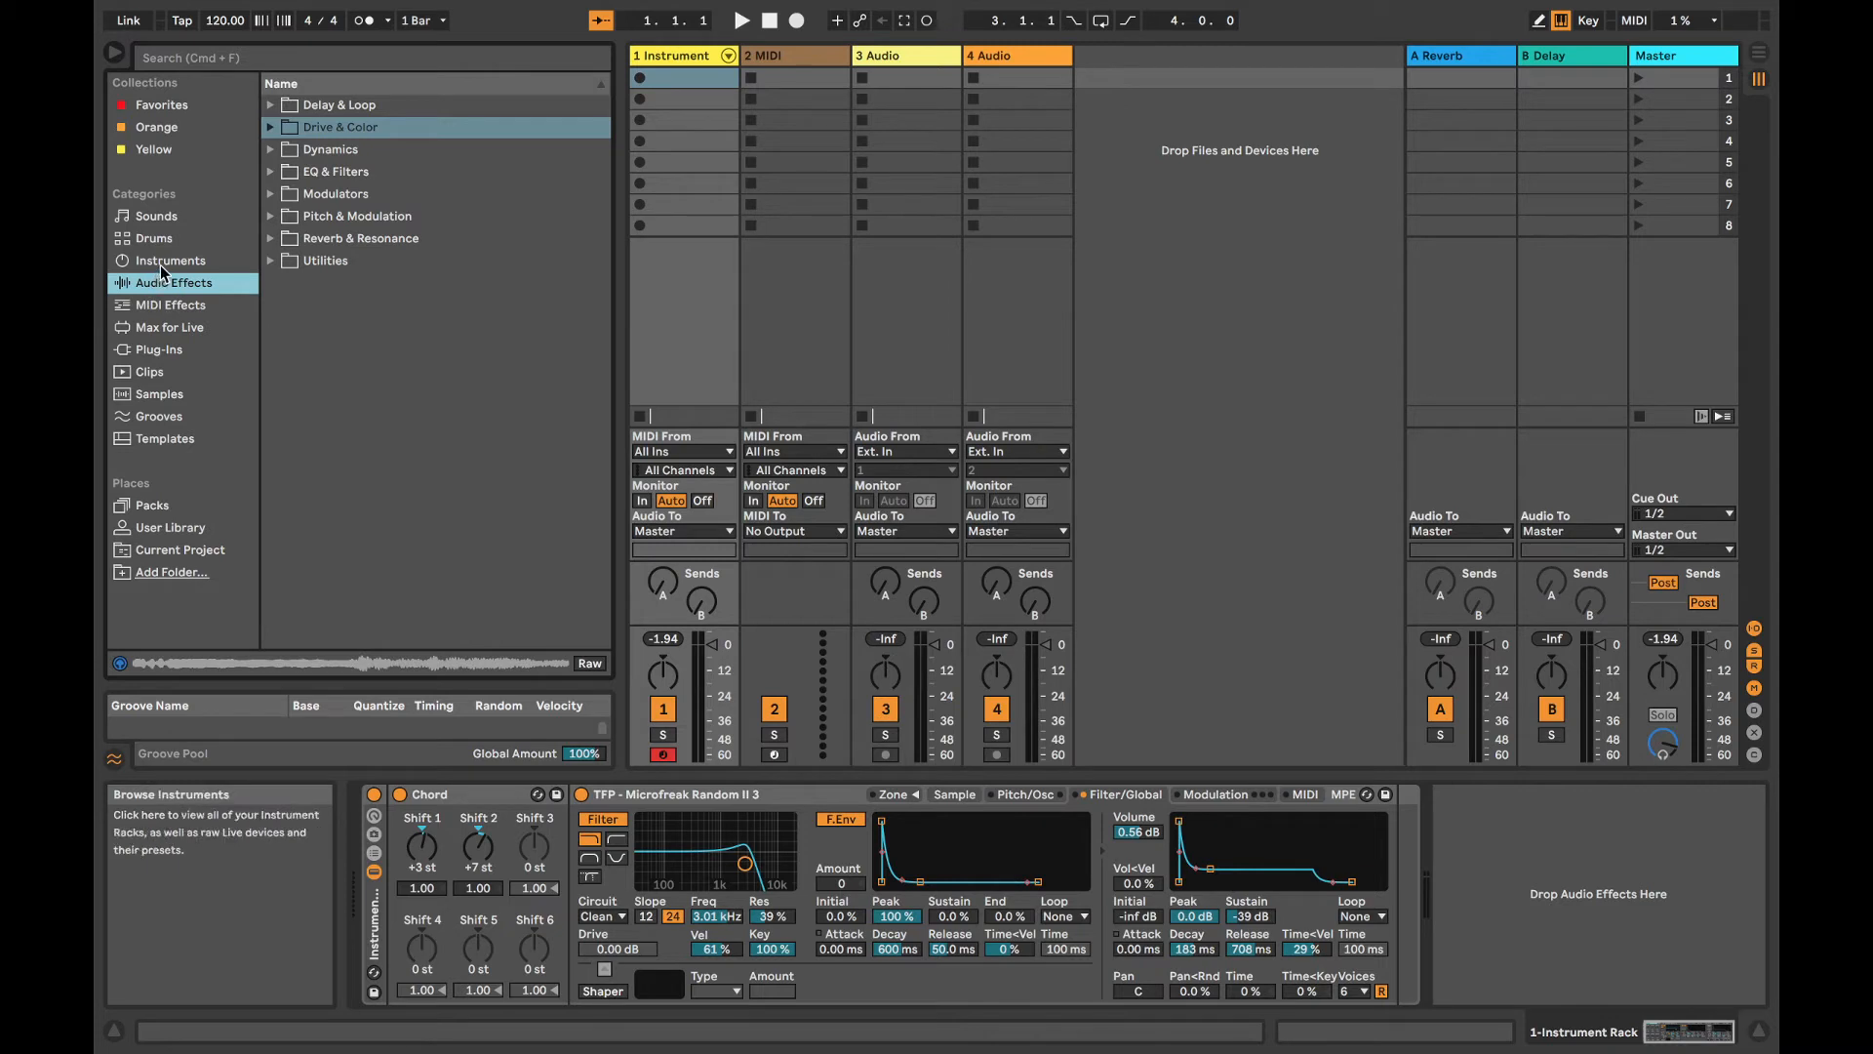
click(256, 240)
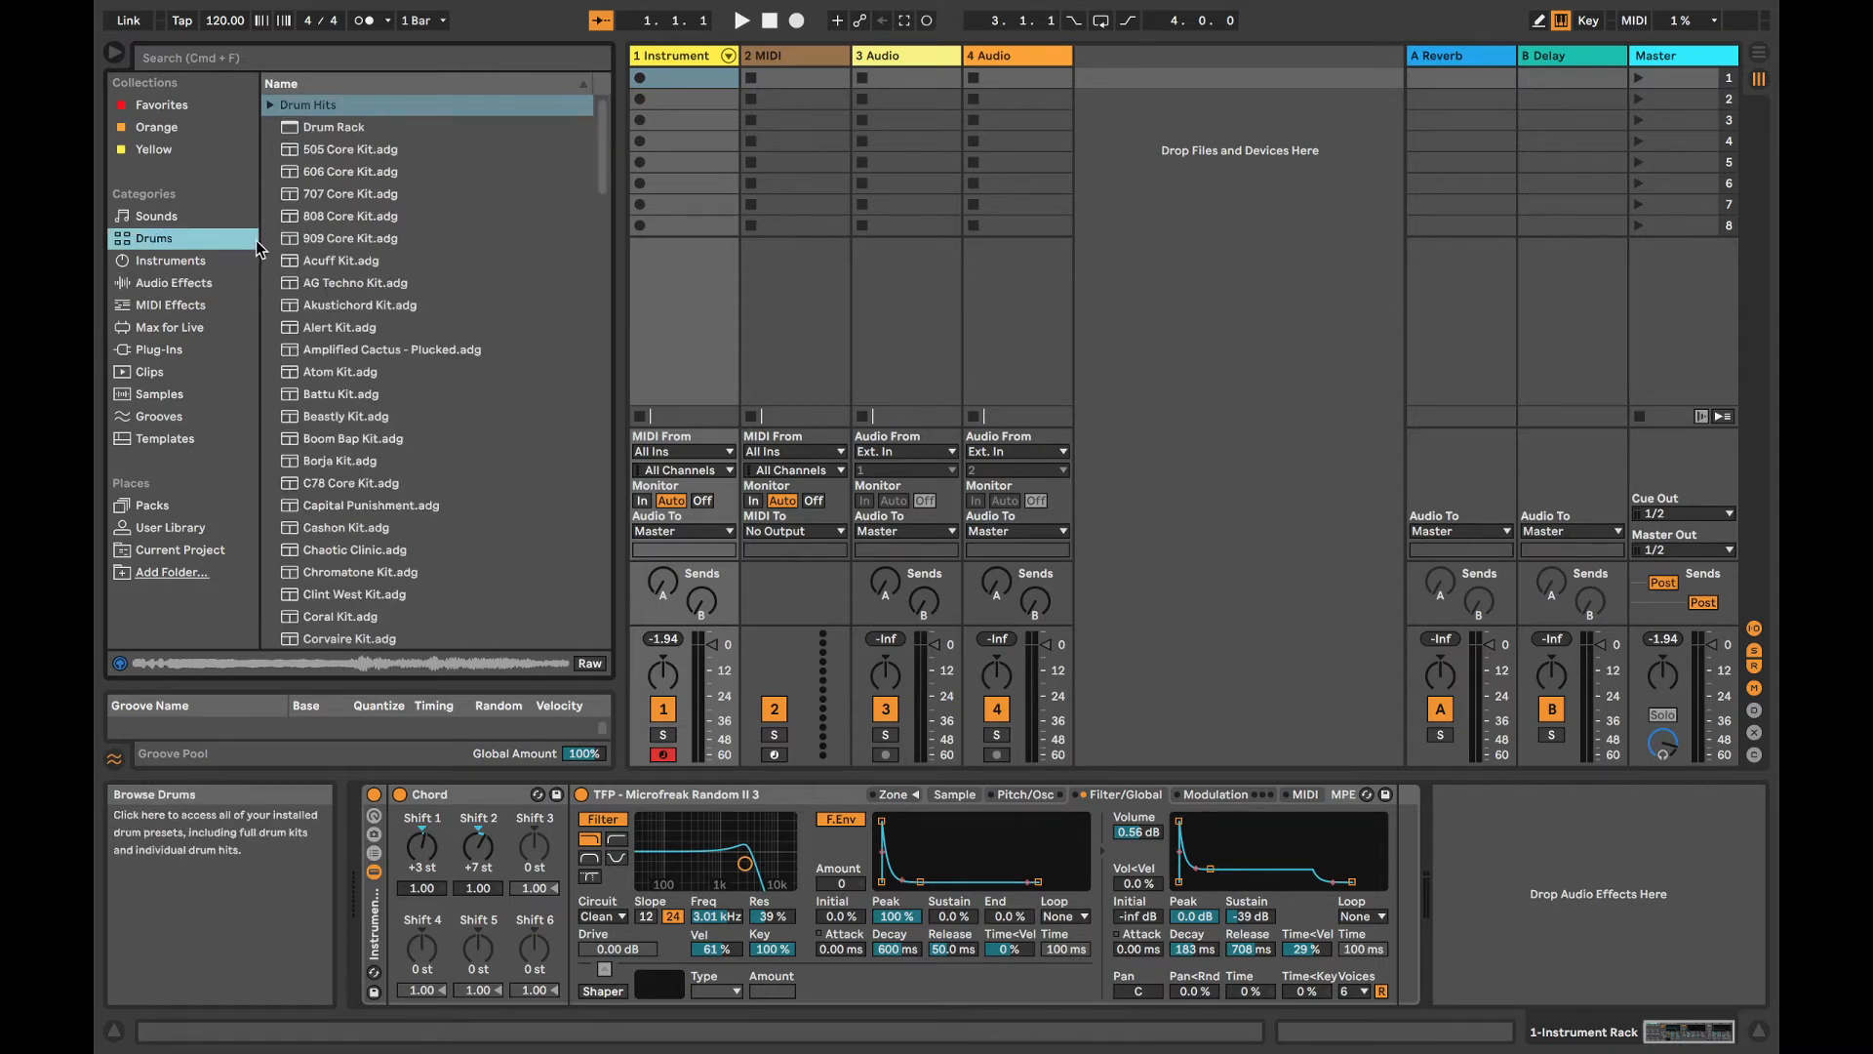
click(270, 103)
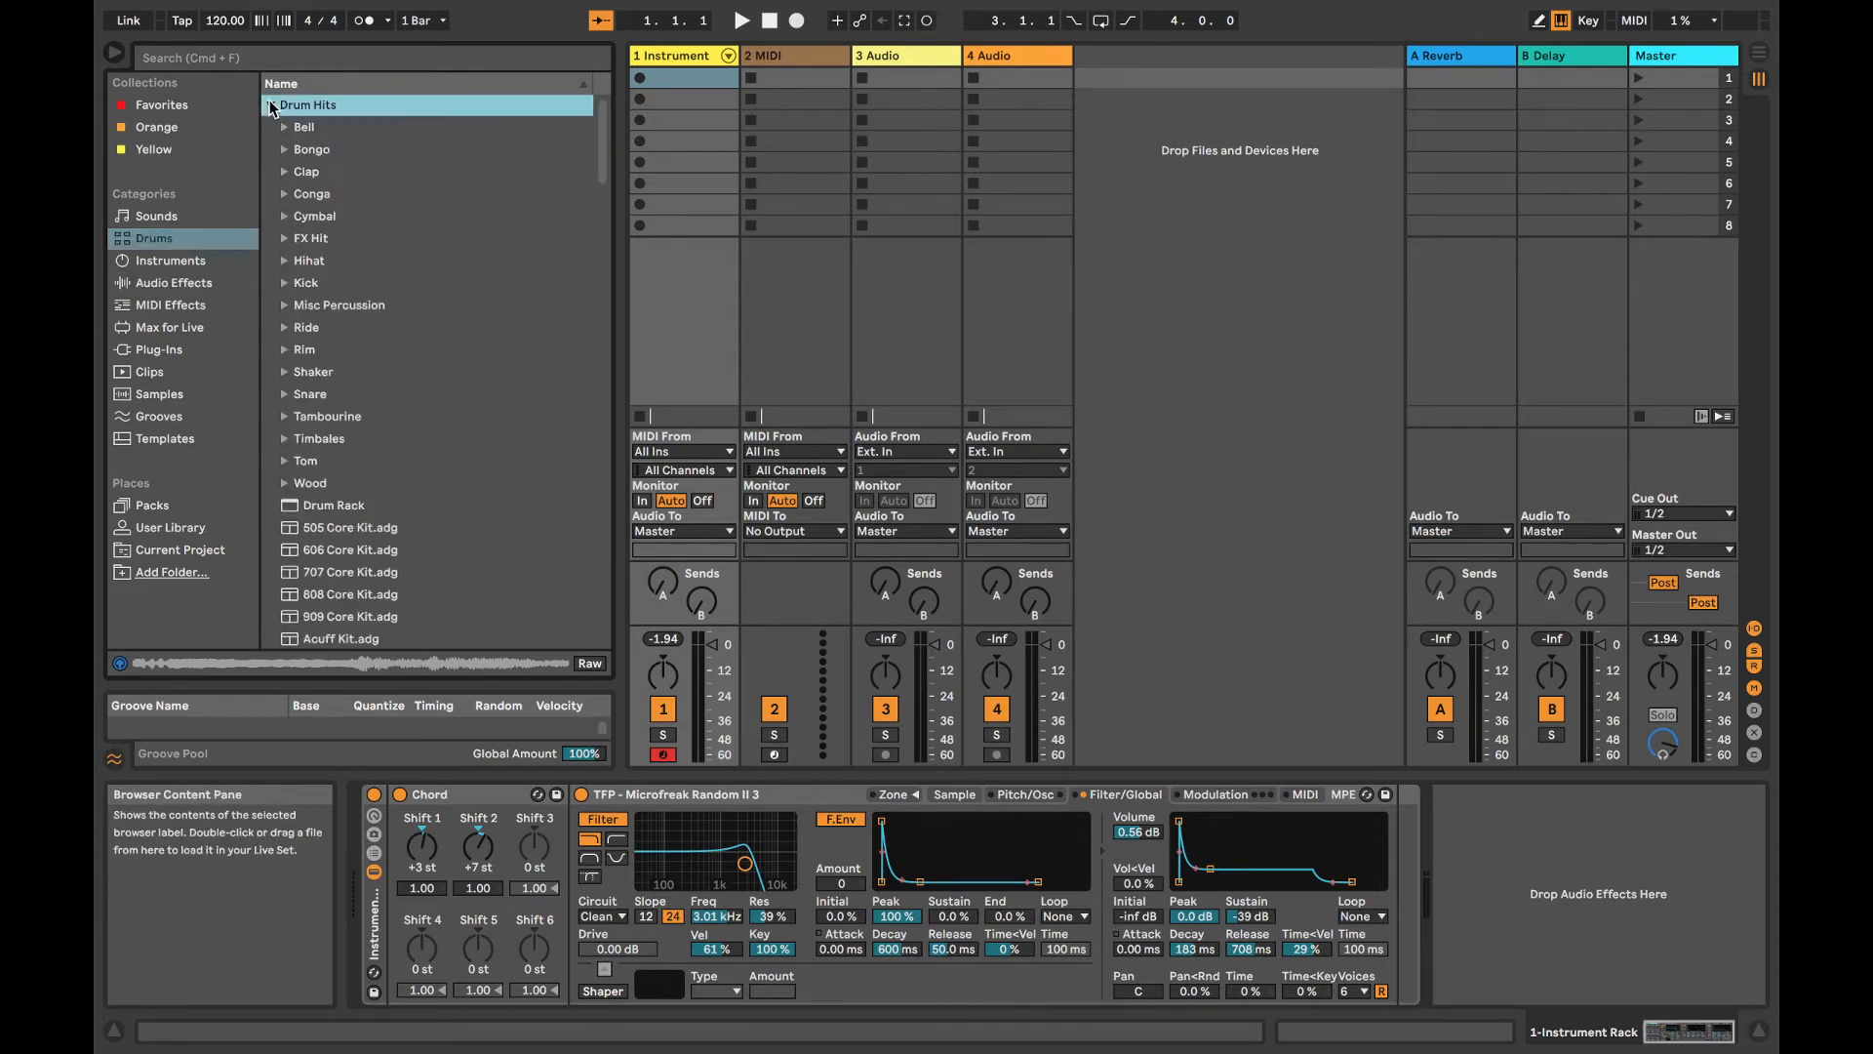
click(194, 285)
click(265, 242)
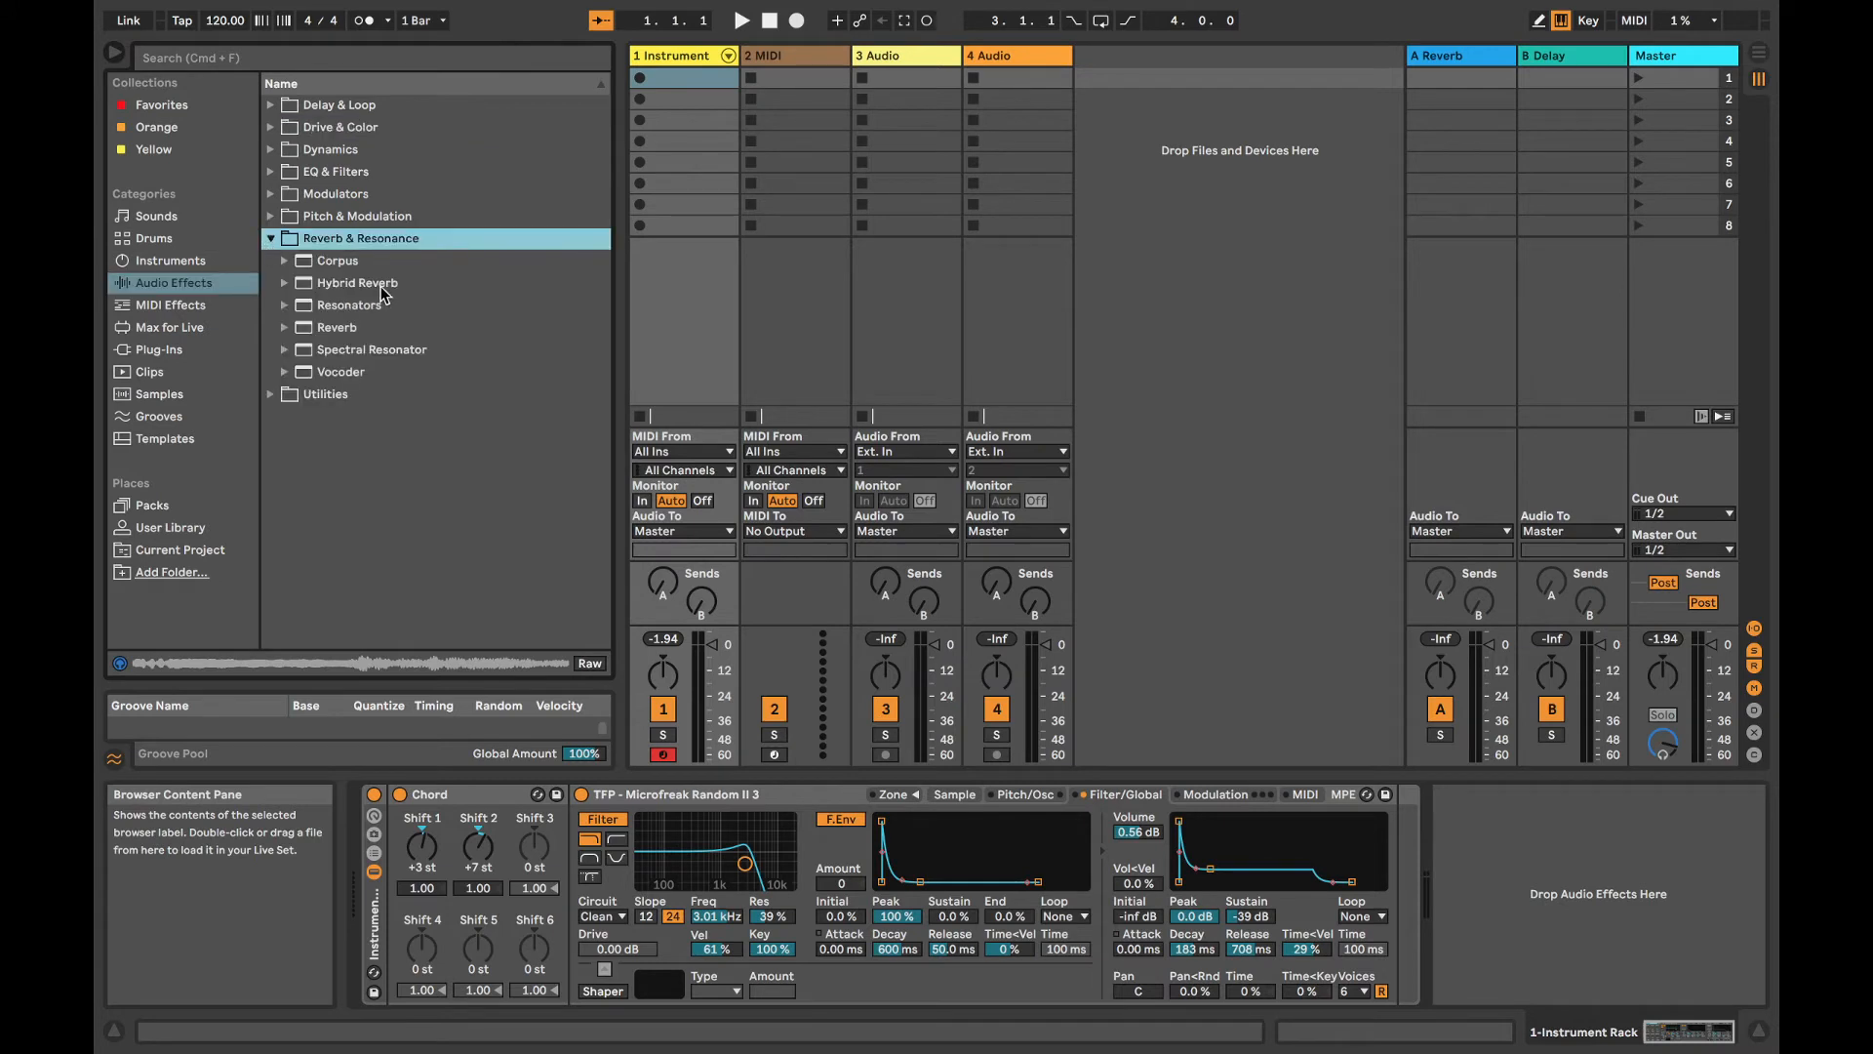
drag(332, 328, 1395, 866)
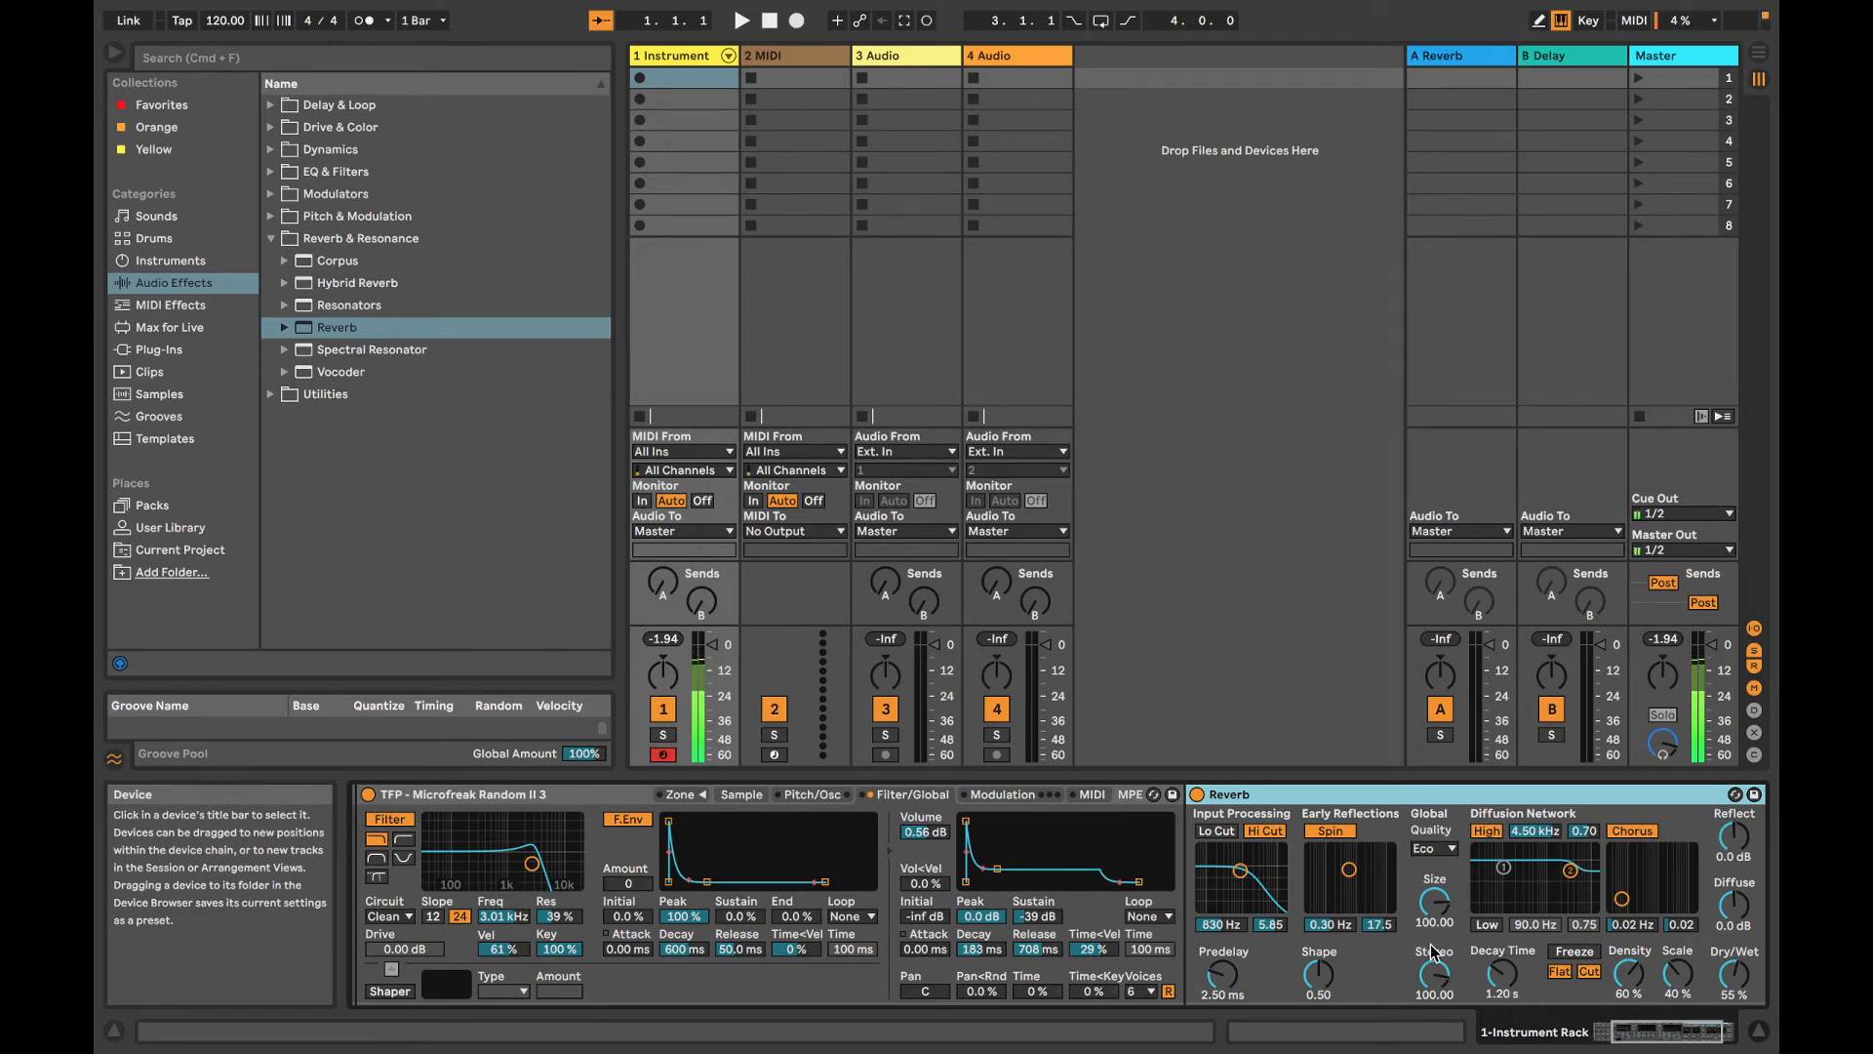
click(1216, 831)
drag(1240, 870, 1262, 875)
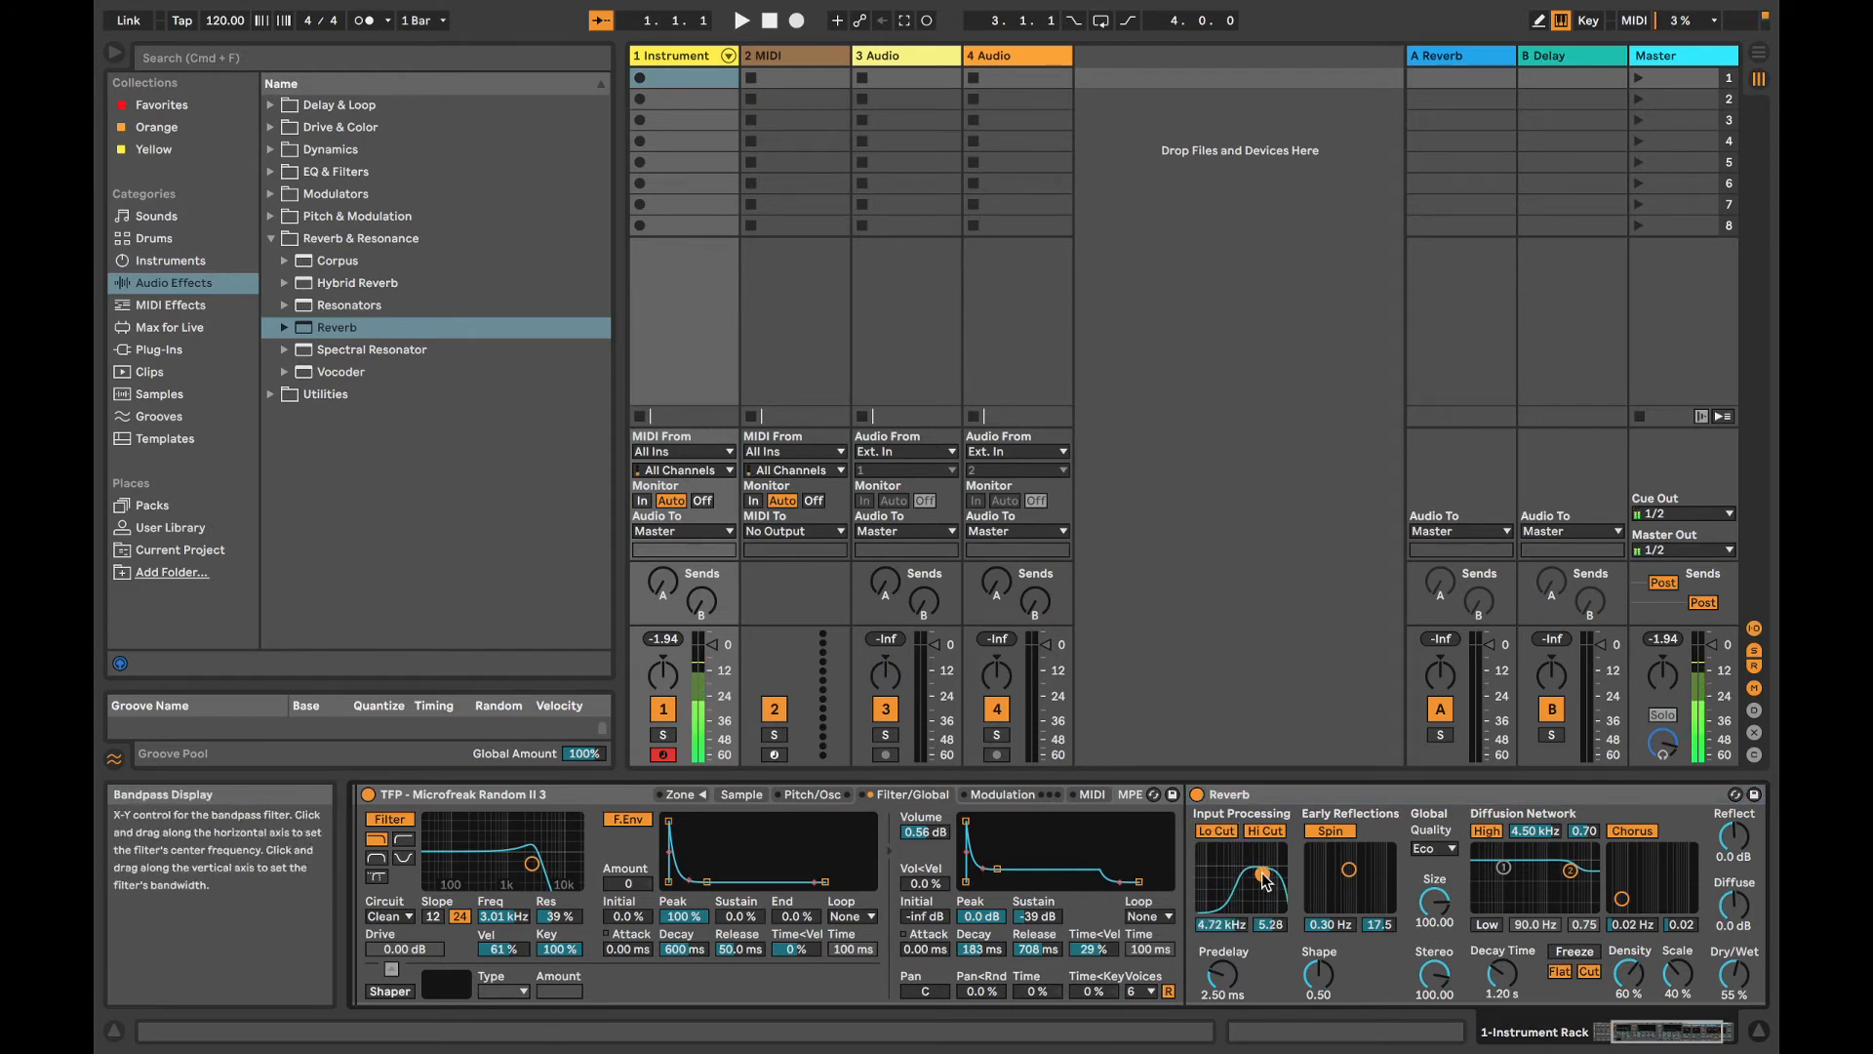
Step: Group the Reverb into an Audio Effect Rack and create a second, empty chain in it
click(1313, 795)
key(super+g)
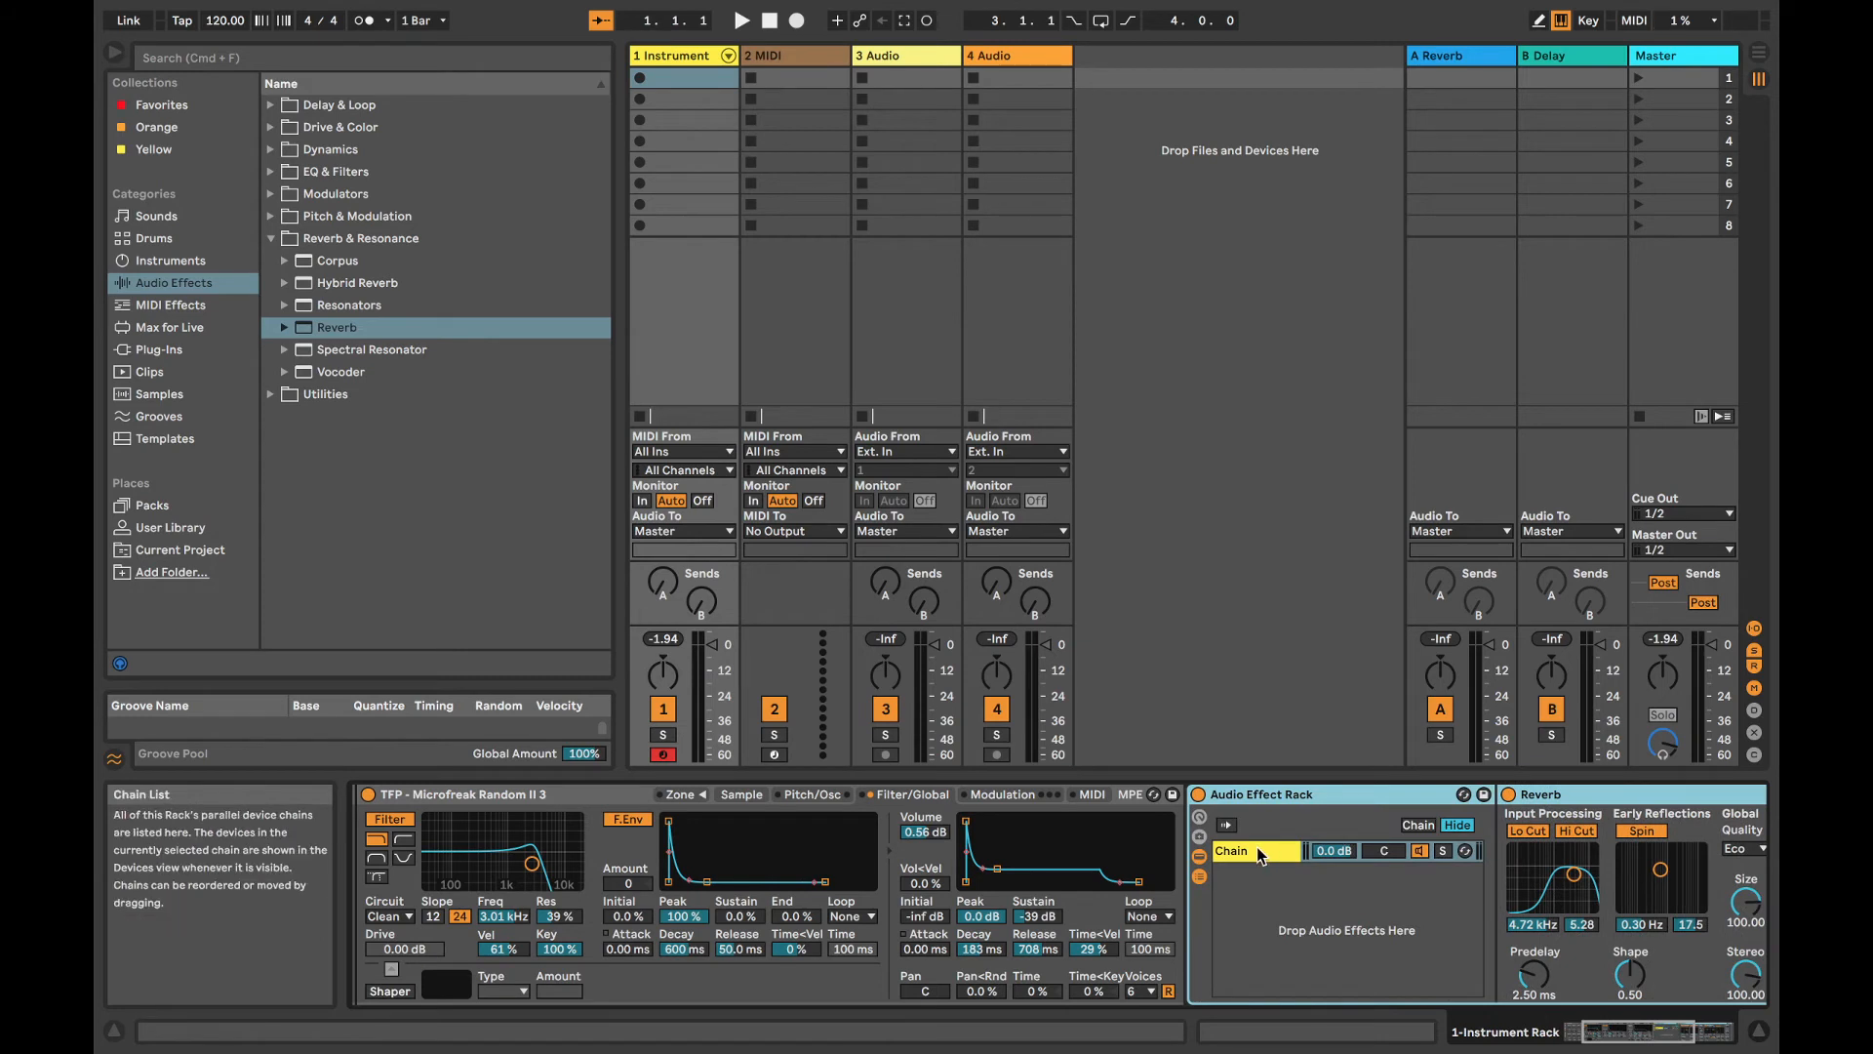
right_click(1249, 881)
click(1296, 894)
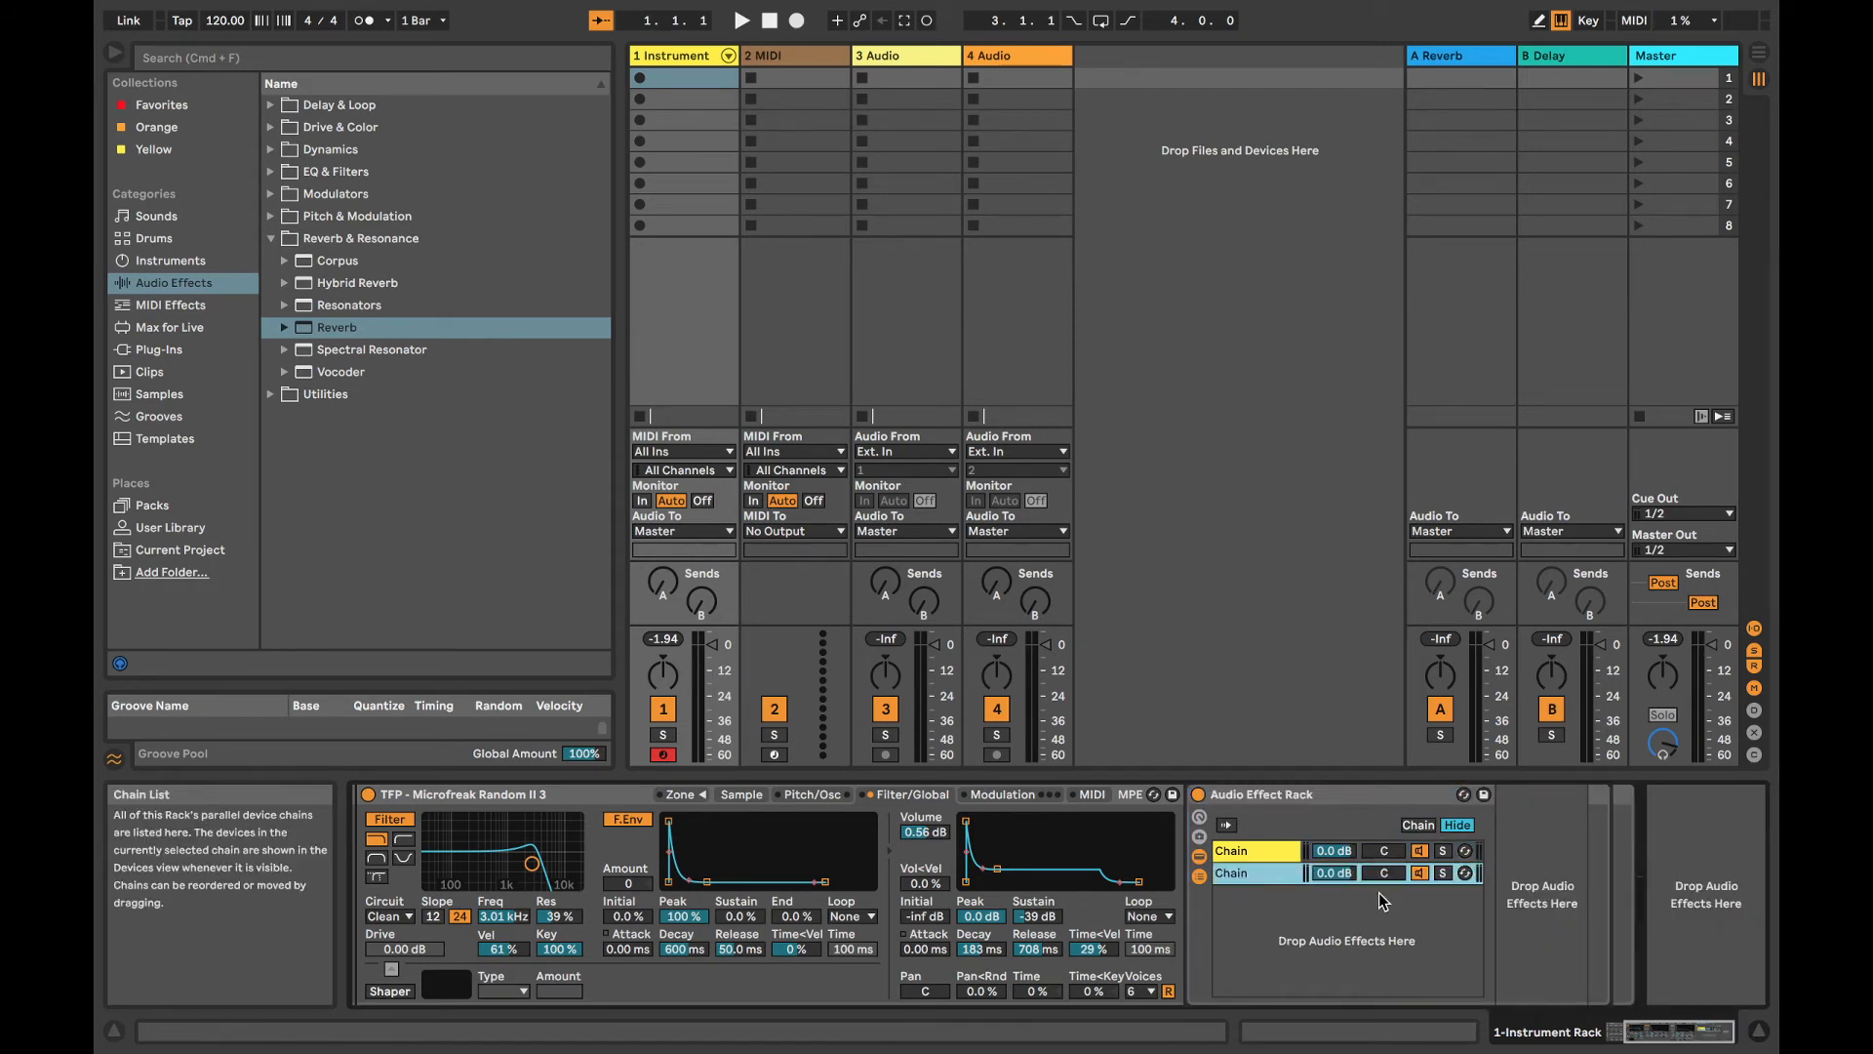
Step: Show the Audio Effect Rack's chain select editor and stretch both chains' zones across the full 0 to 127 range
click(1424, 827)
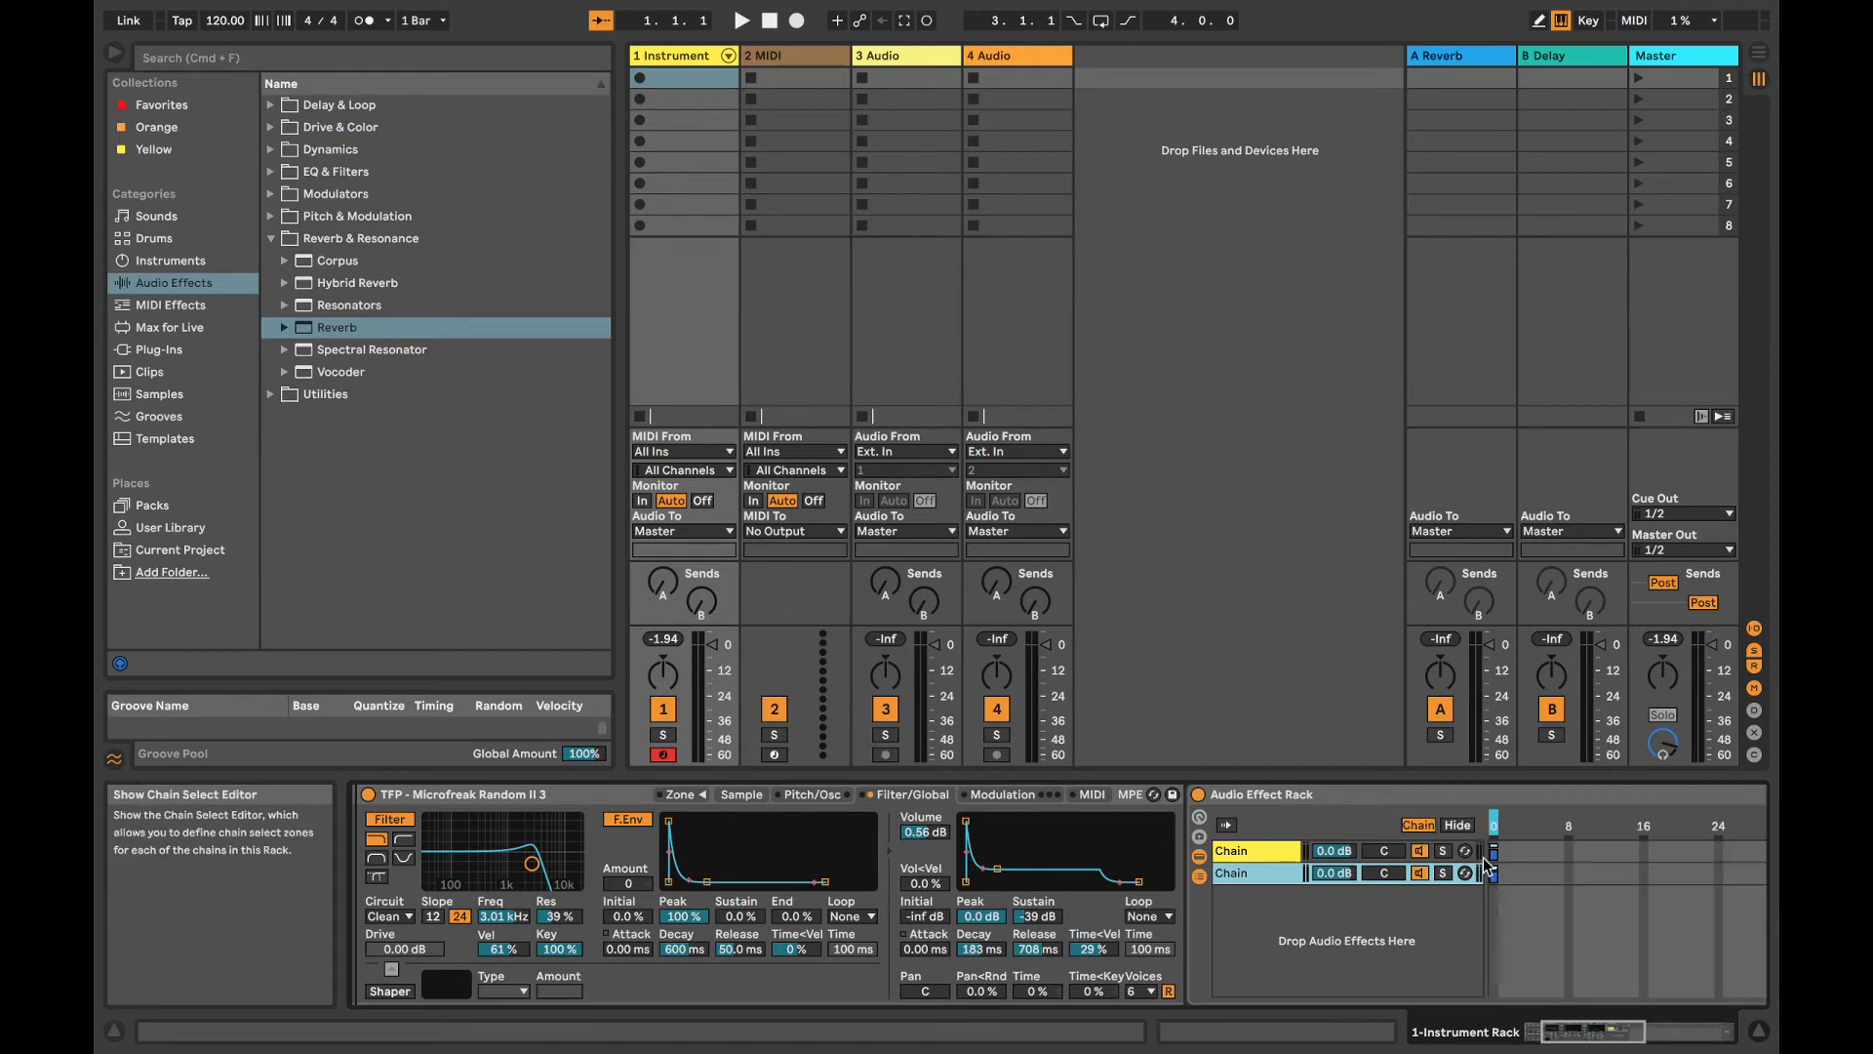
key(super+a)
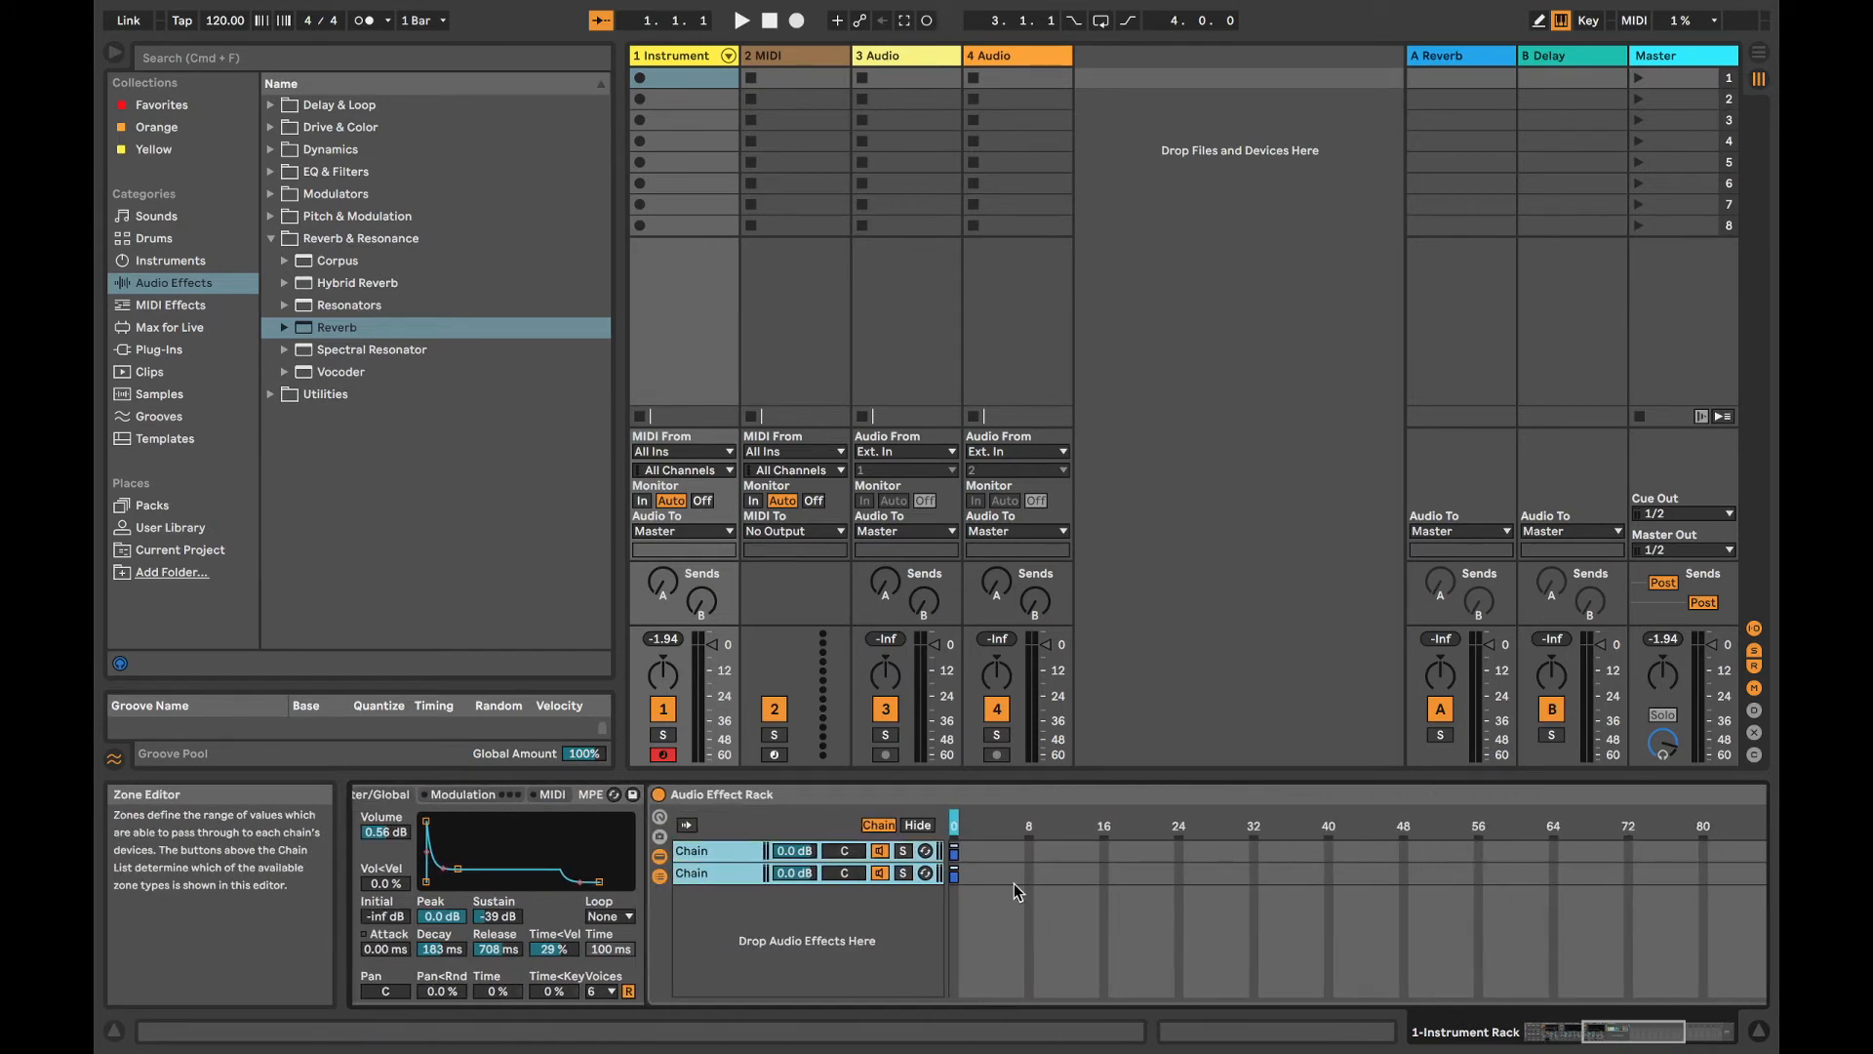
drag(956, 872, 1763, 883)
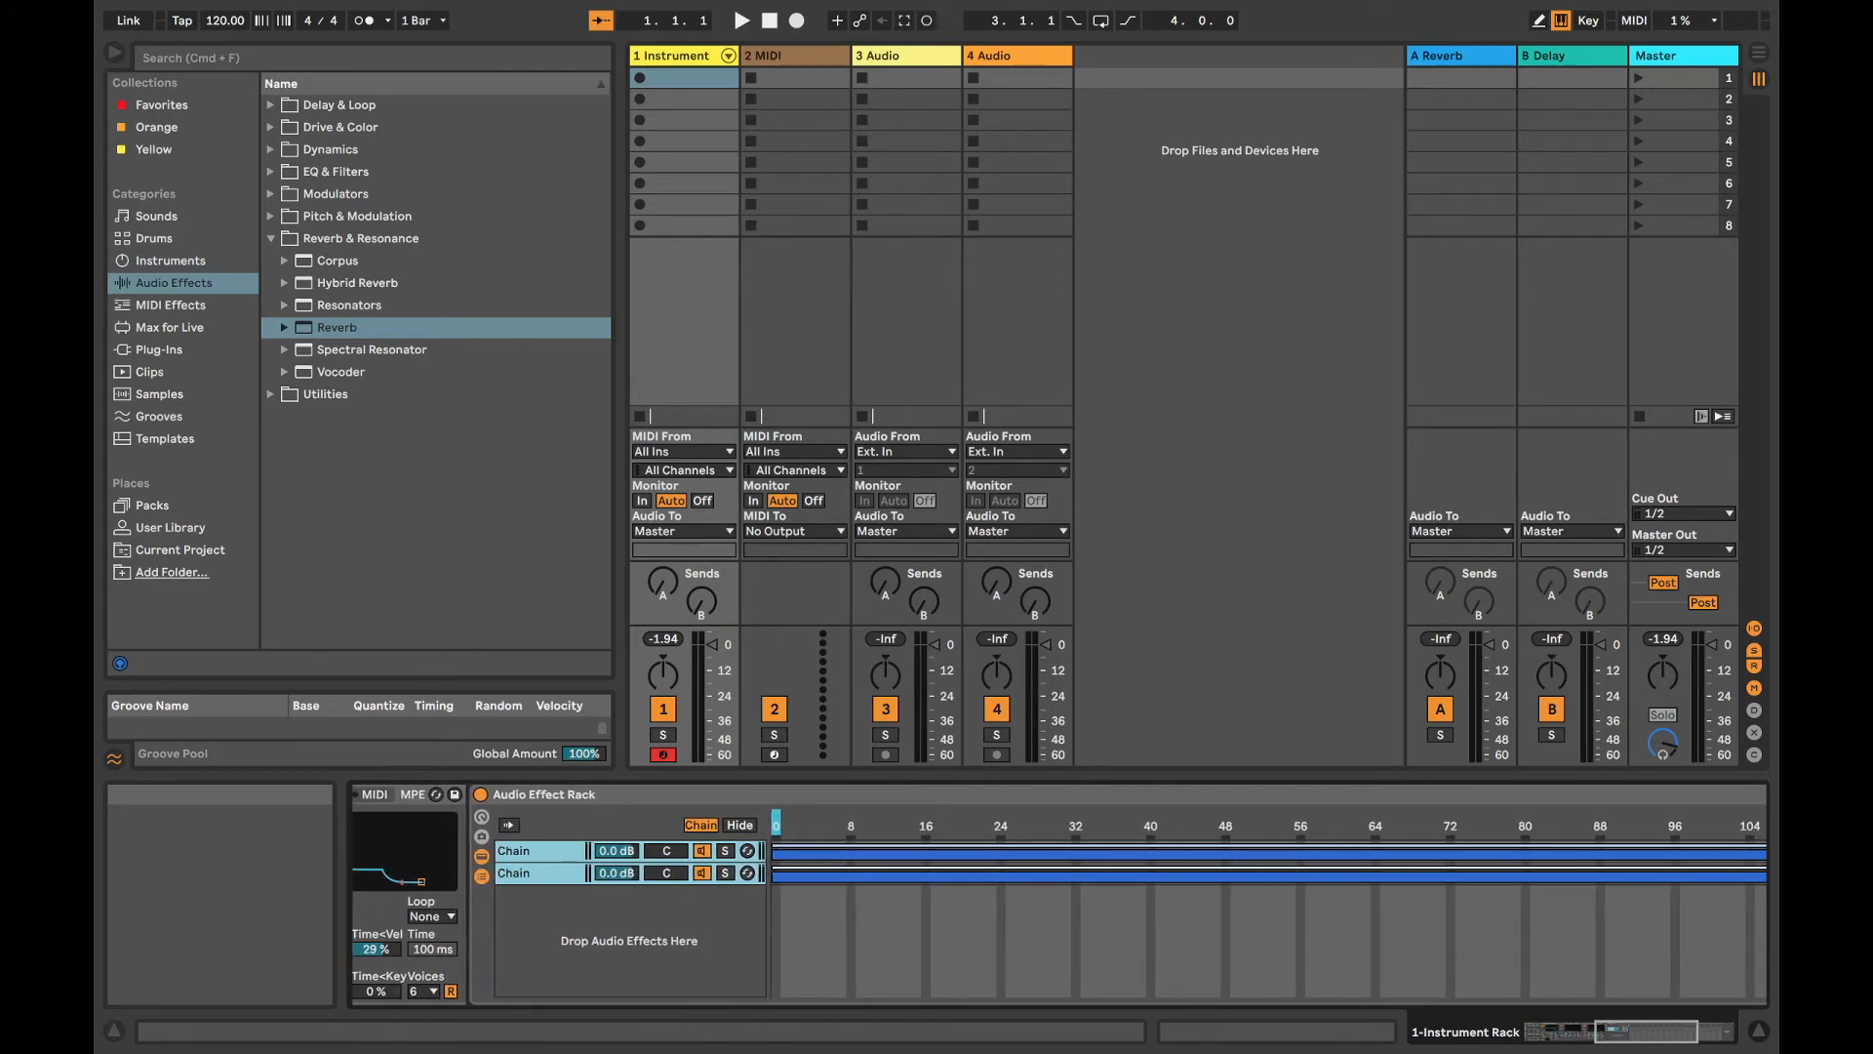
scroll(1141, 873, right, 5)
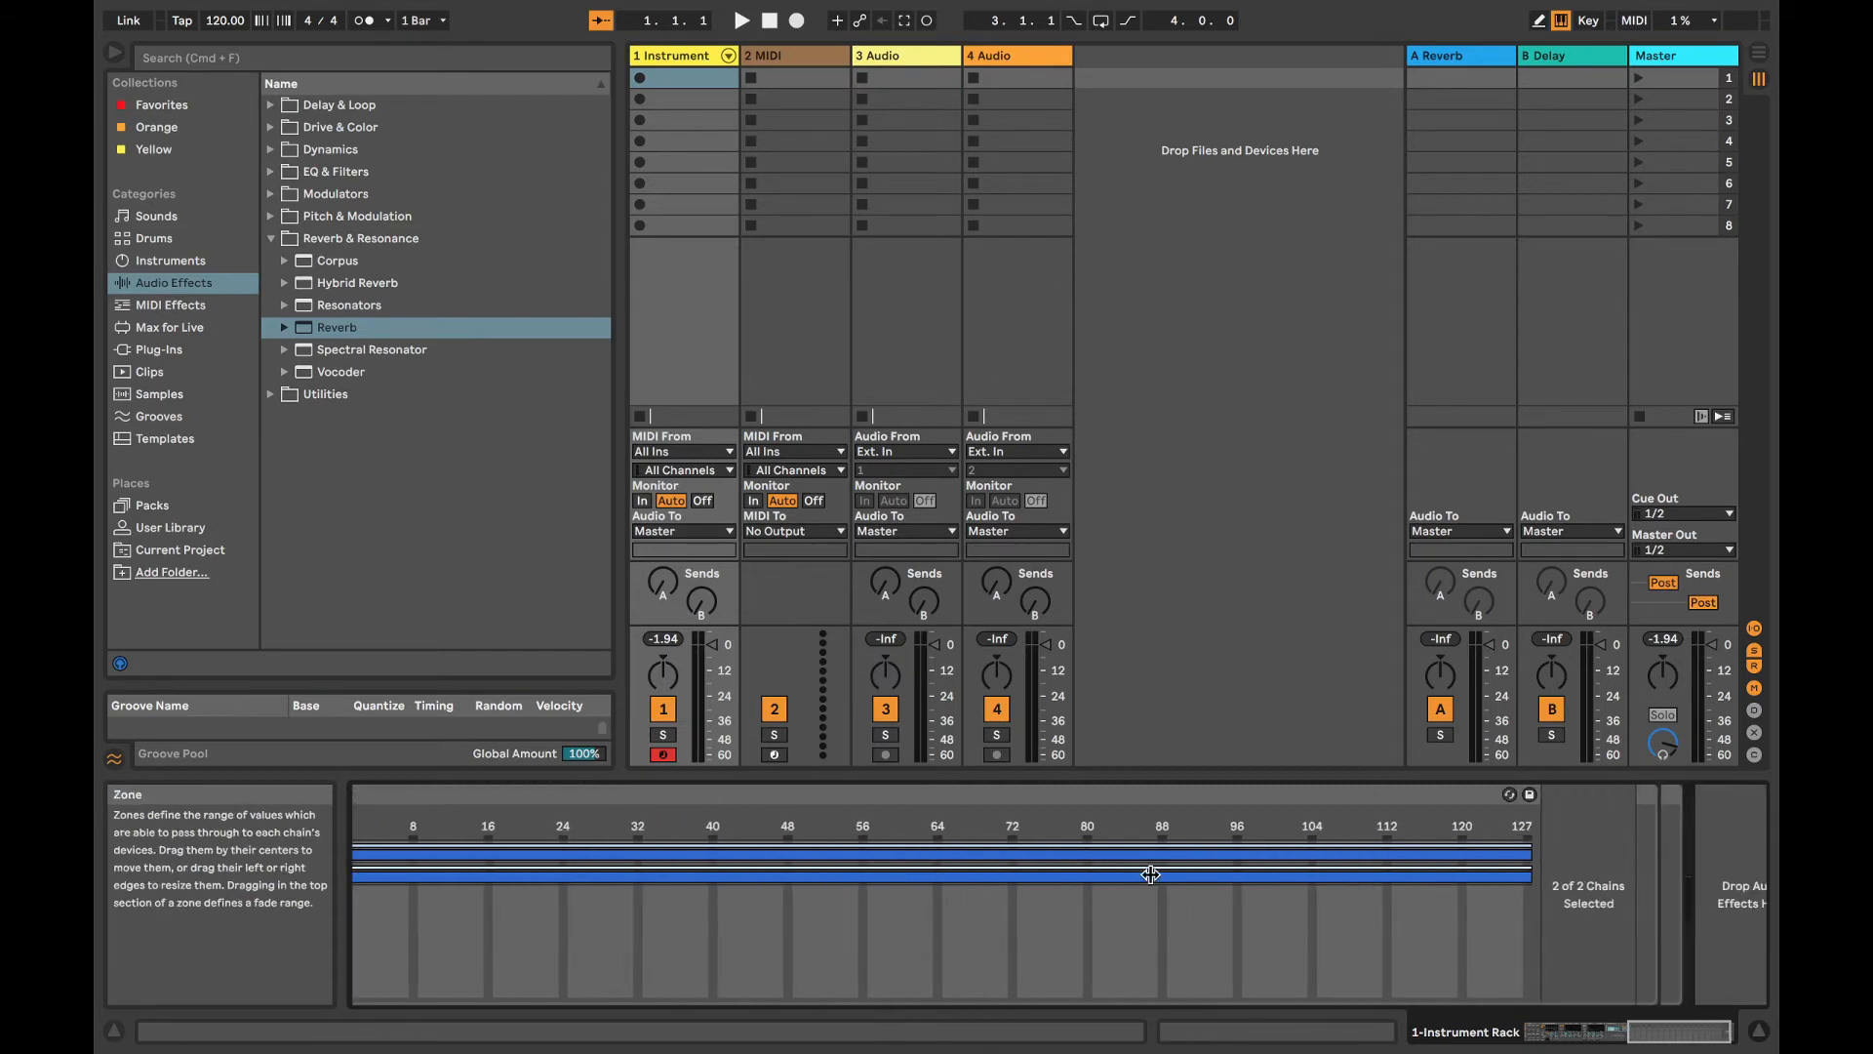
scroll(1131, 870, left, 5)
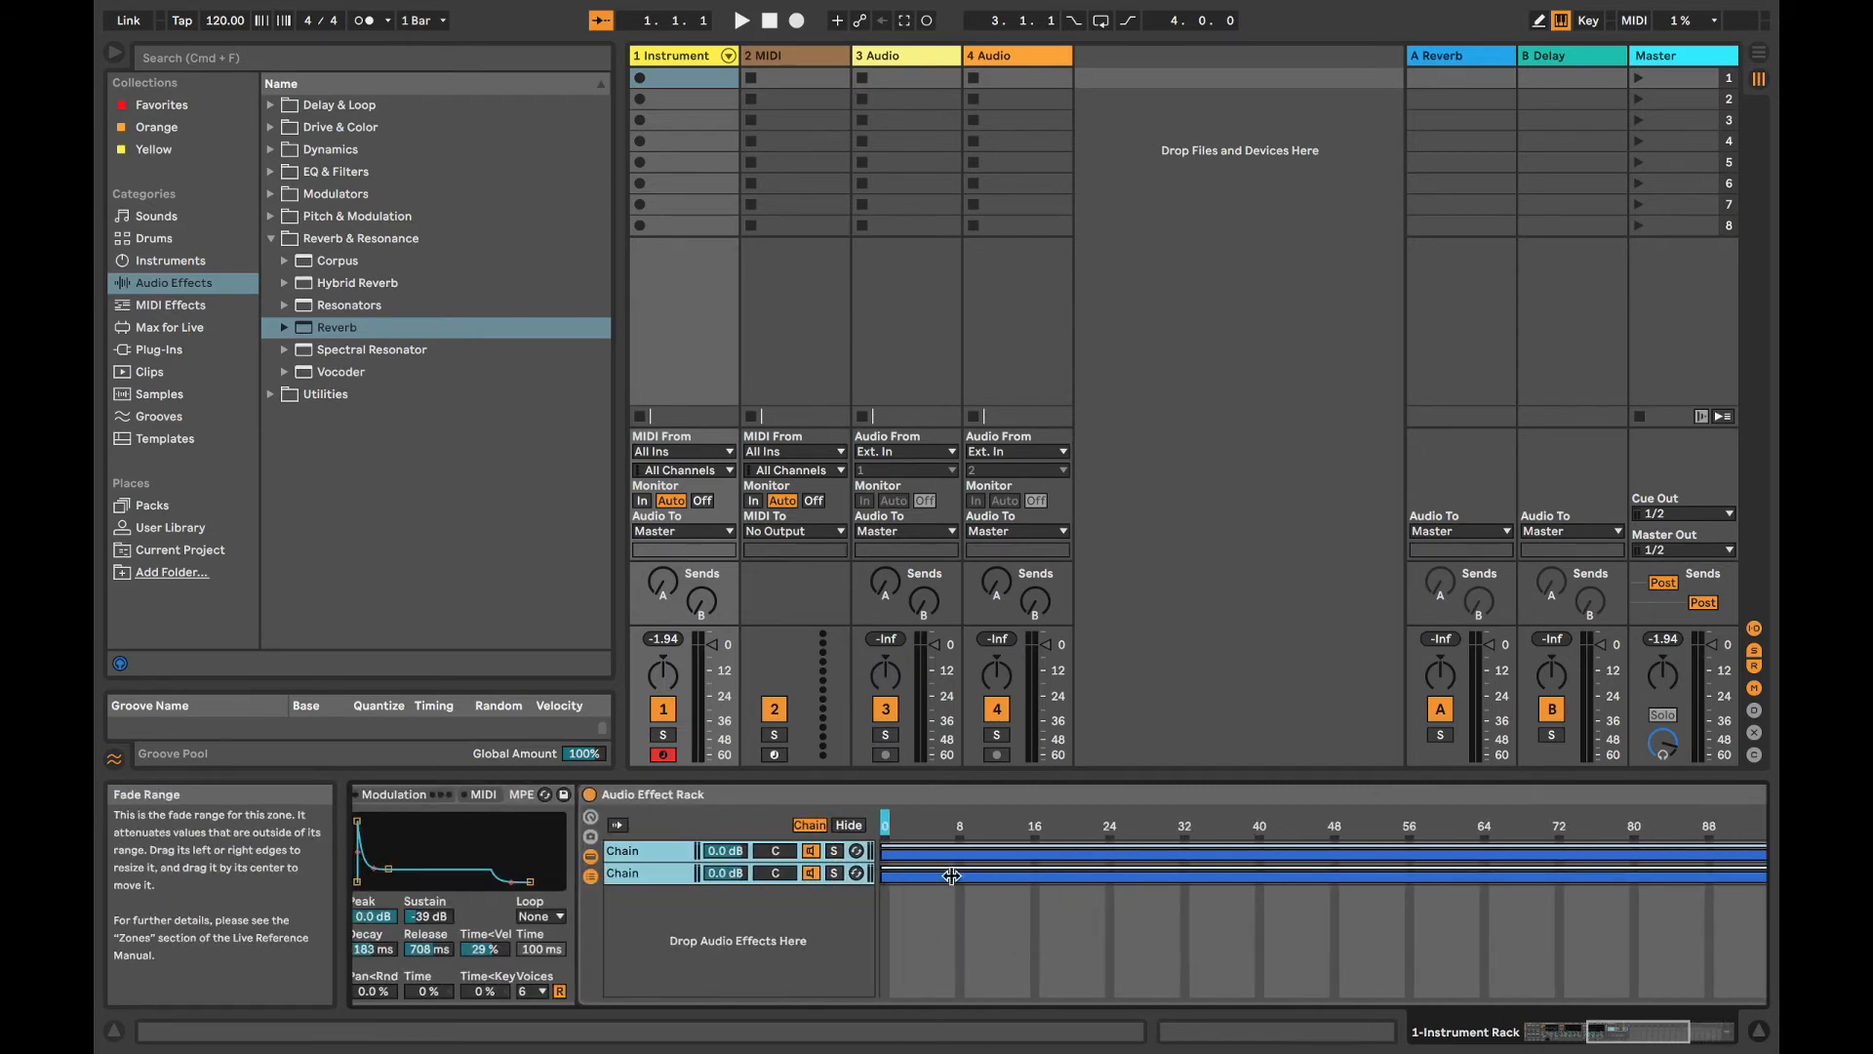
mouse_move(885, 877)
mouse_down()
mouse_move(953, 882)
mouse_move(858, 872)
mouse_up()
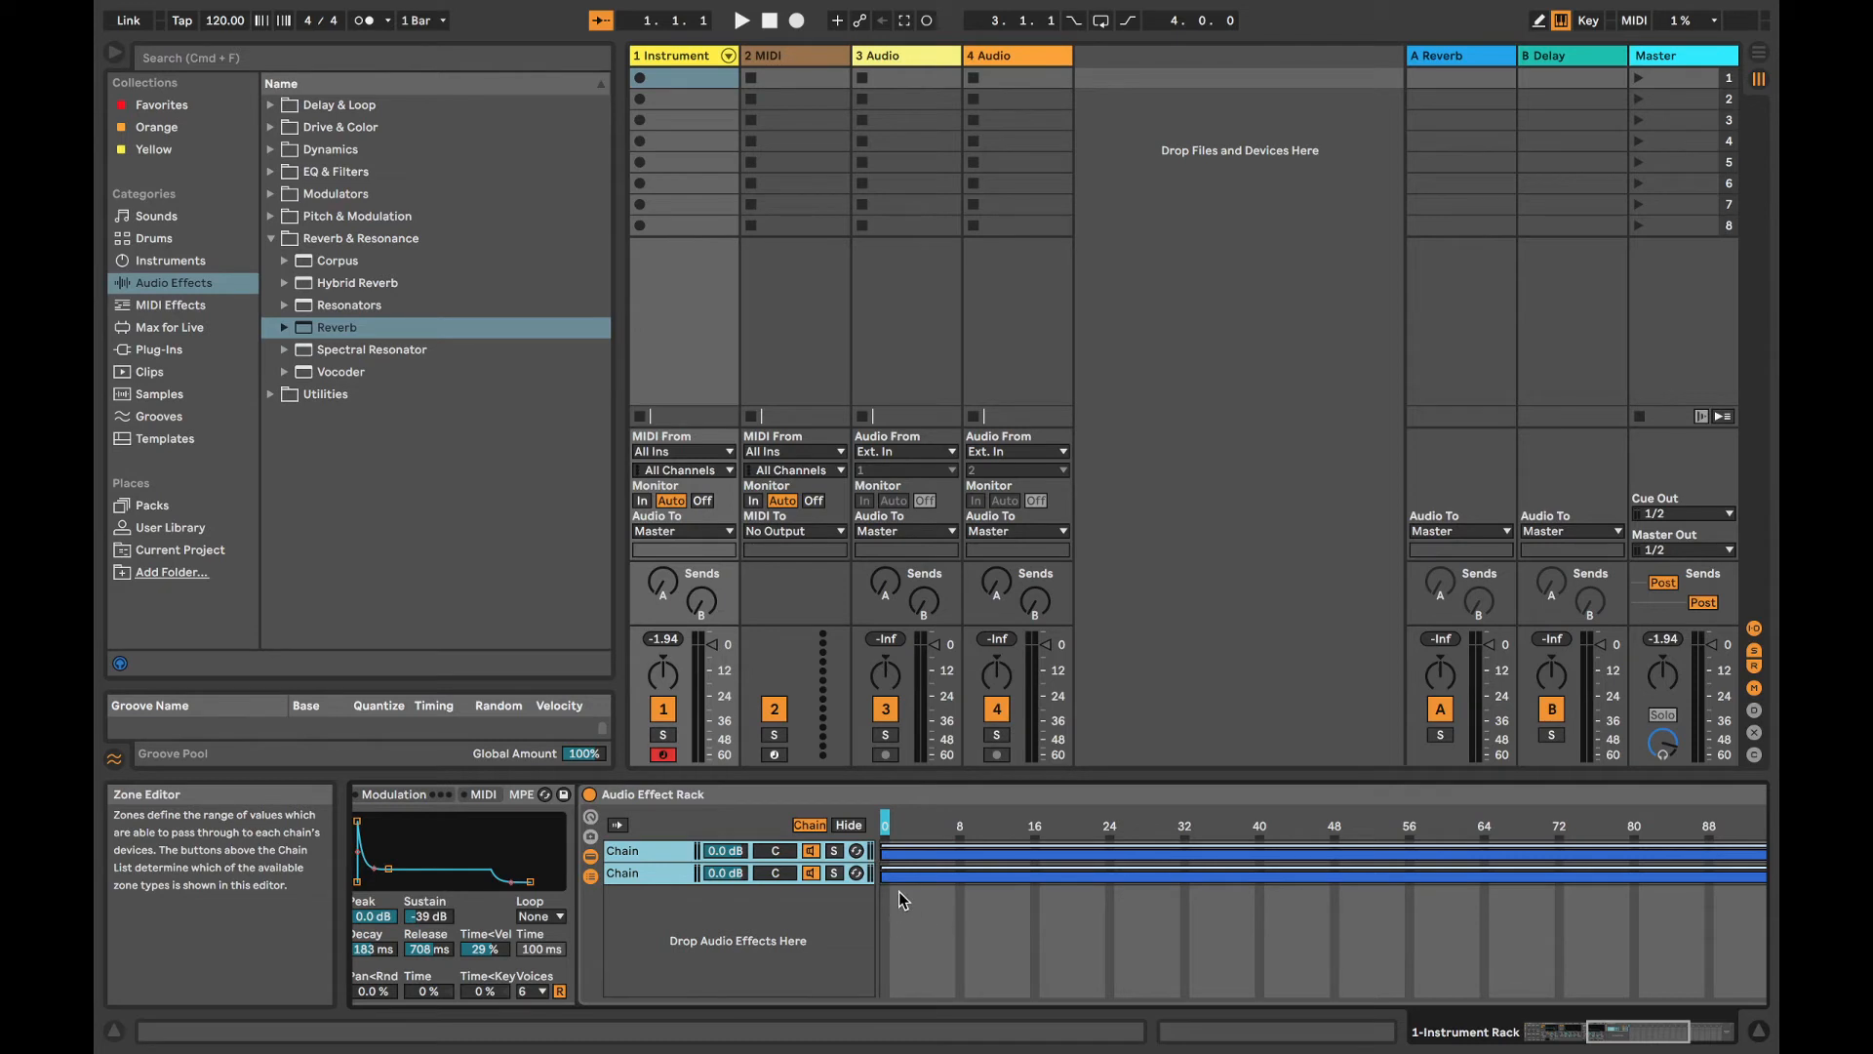
Step: Split the two chain zones at 79, with the dry chain covering the lower range and the Reverb chain running up to 127
click(915, 855)
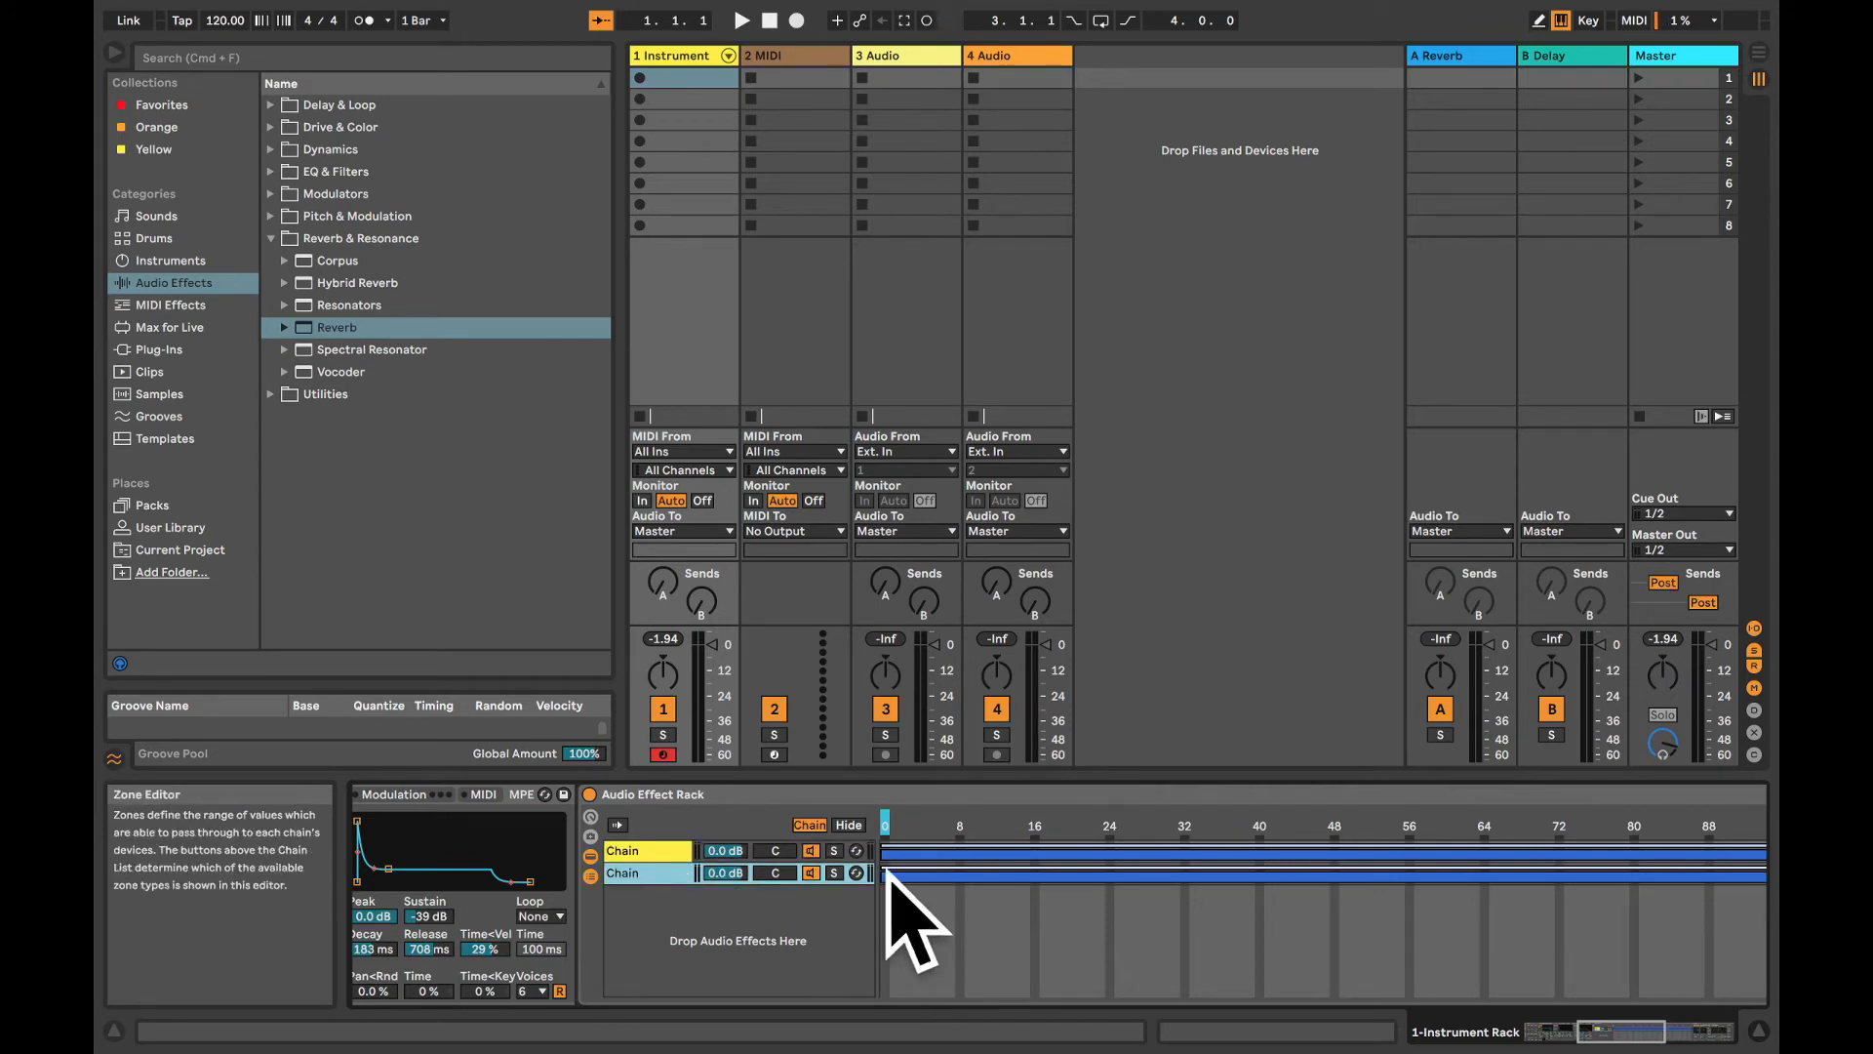
drag(891, 877, 1579, 876)
scroll(1577, 861, right, 7)
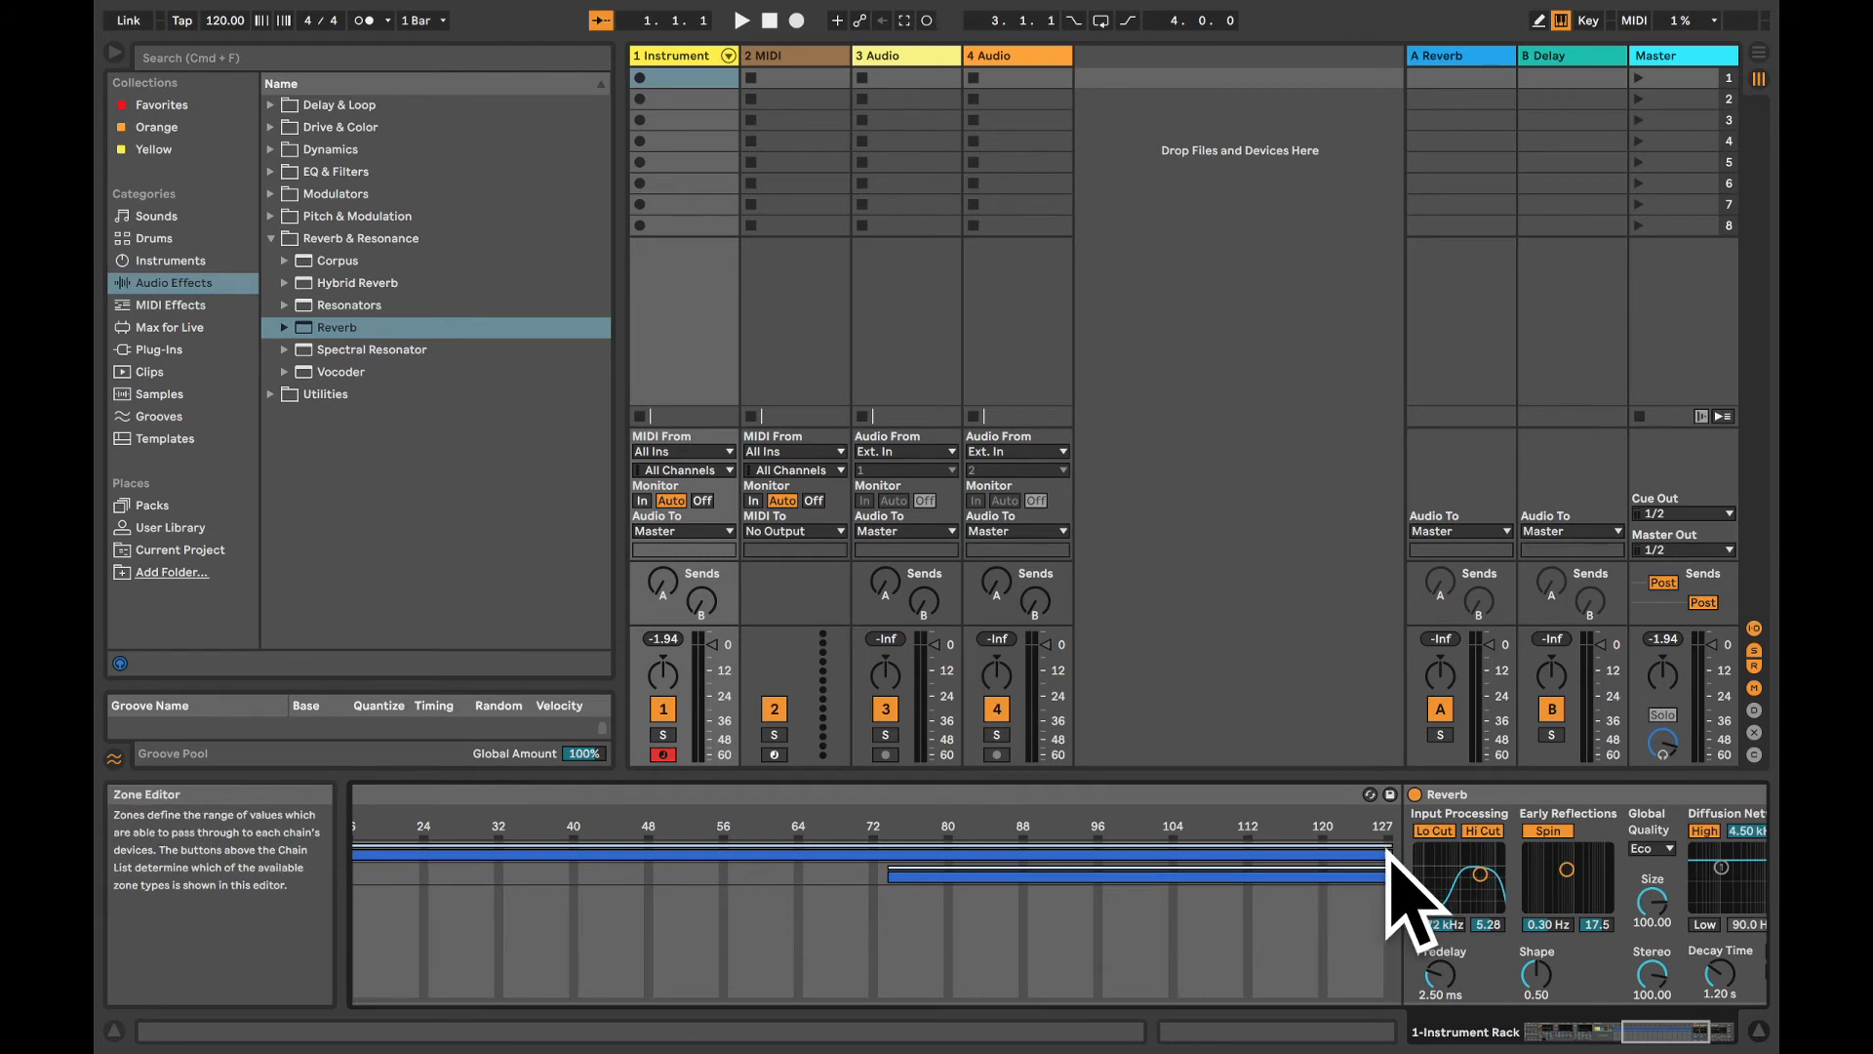
drag(1392, 853, 935, 875)
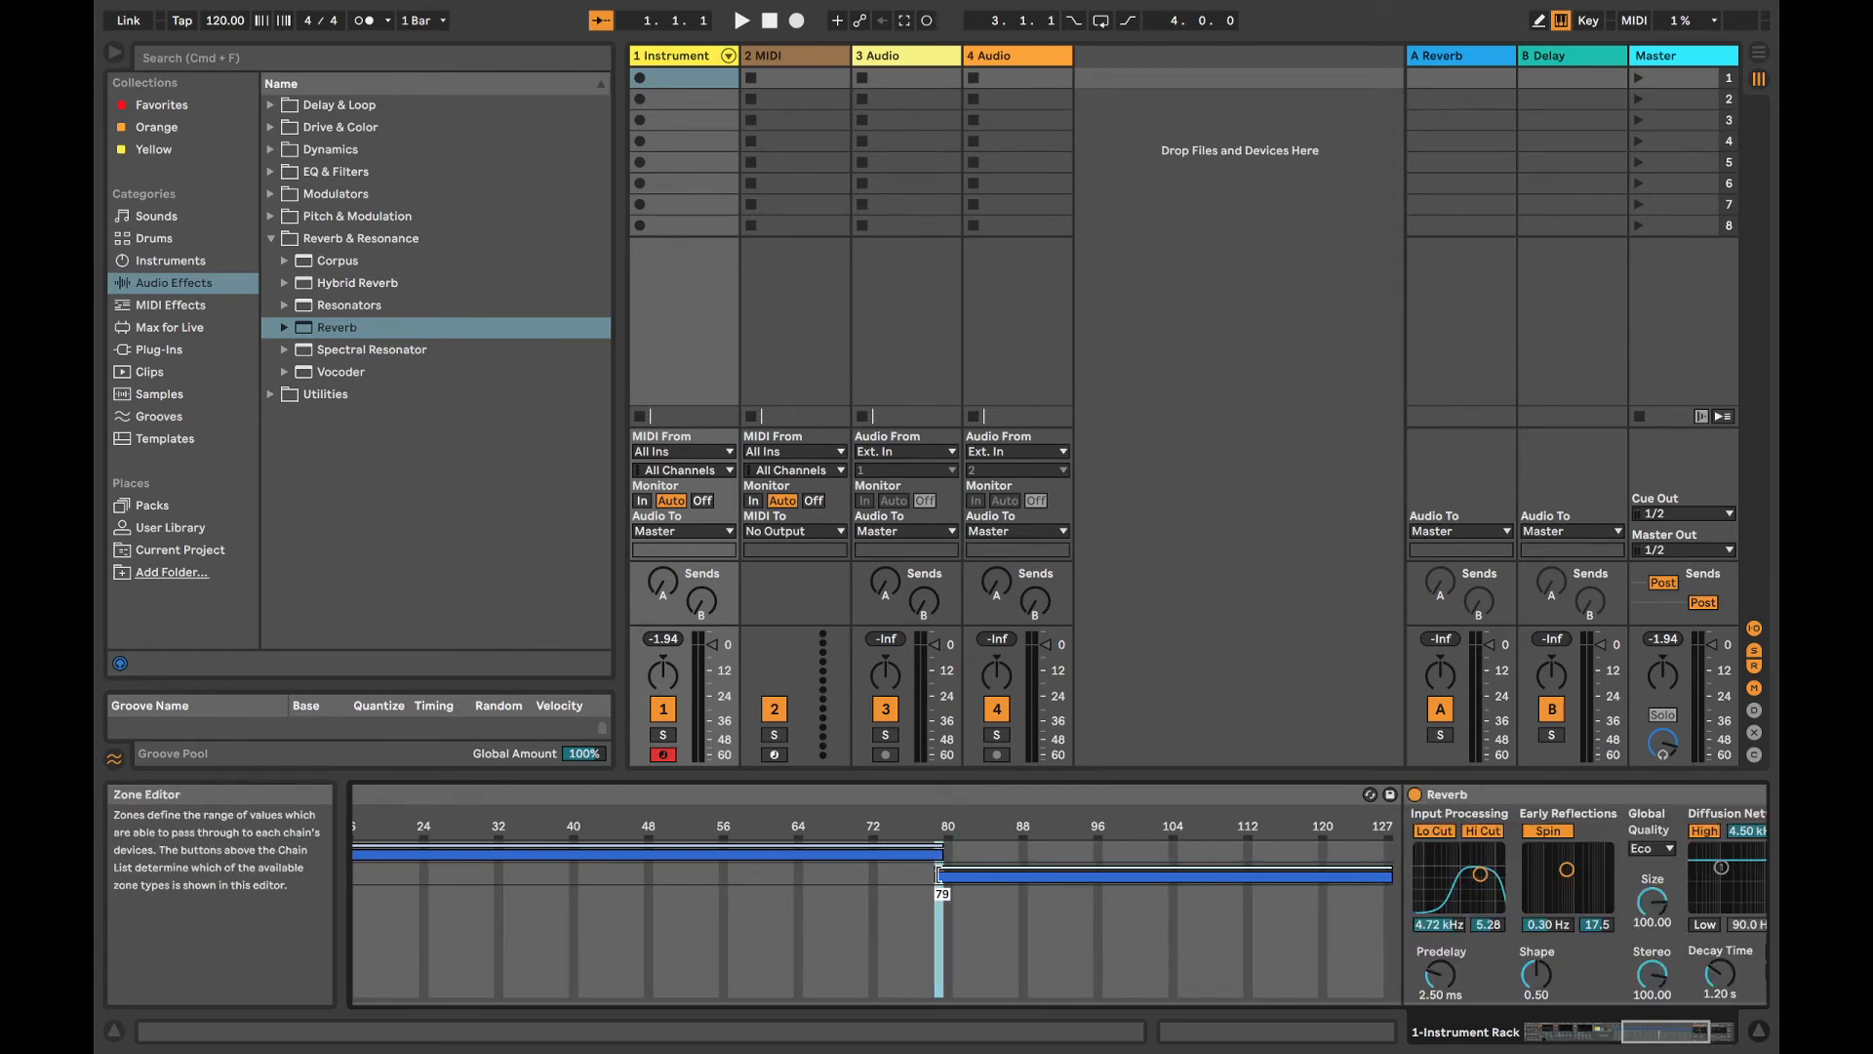
Step: Add a third chain with a Delay to the Audio Effect Rack and replace the Delay with an Echo
scroll(817, 940, left, 10)
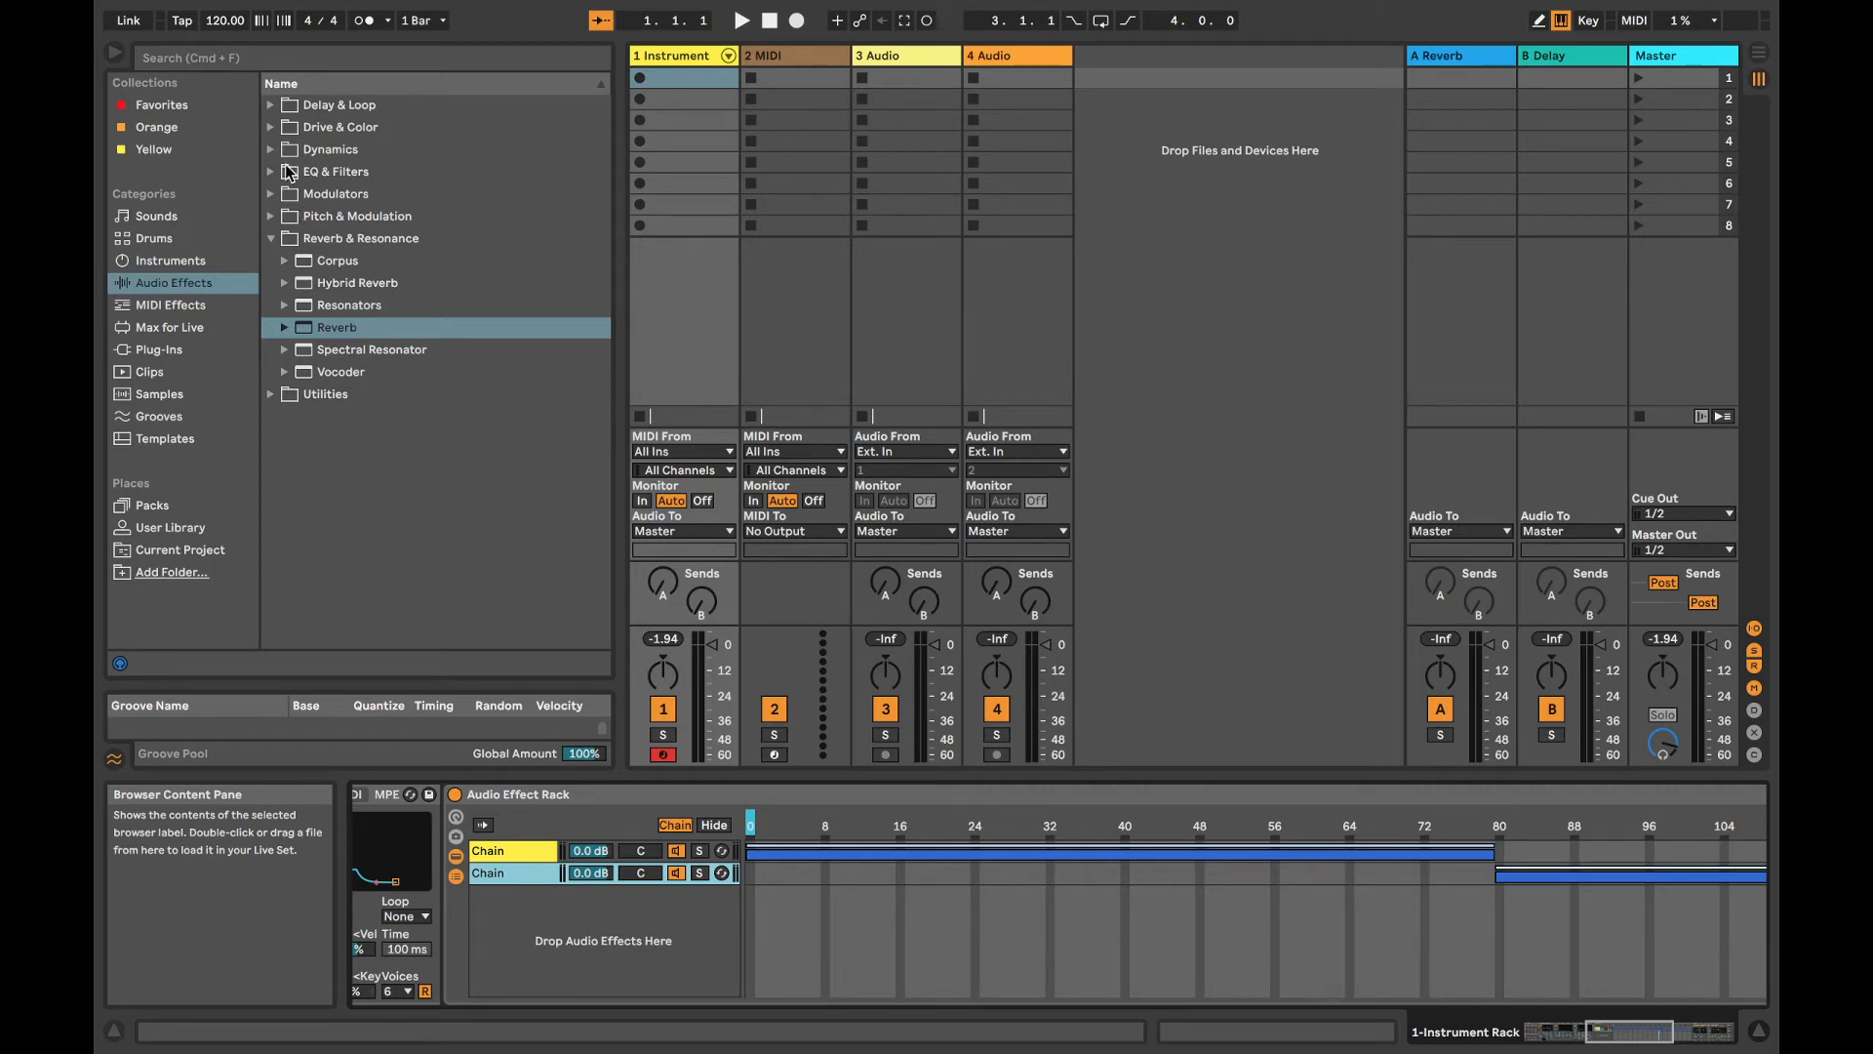
click(272, 105)
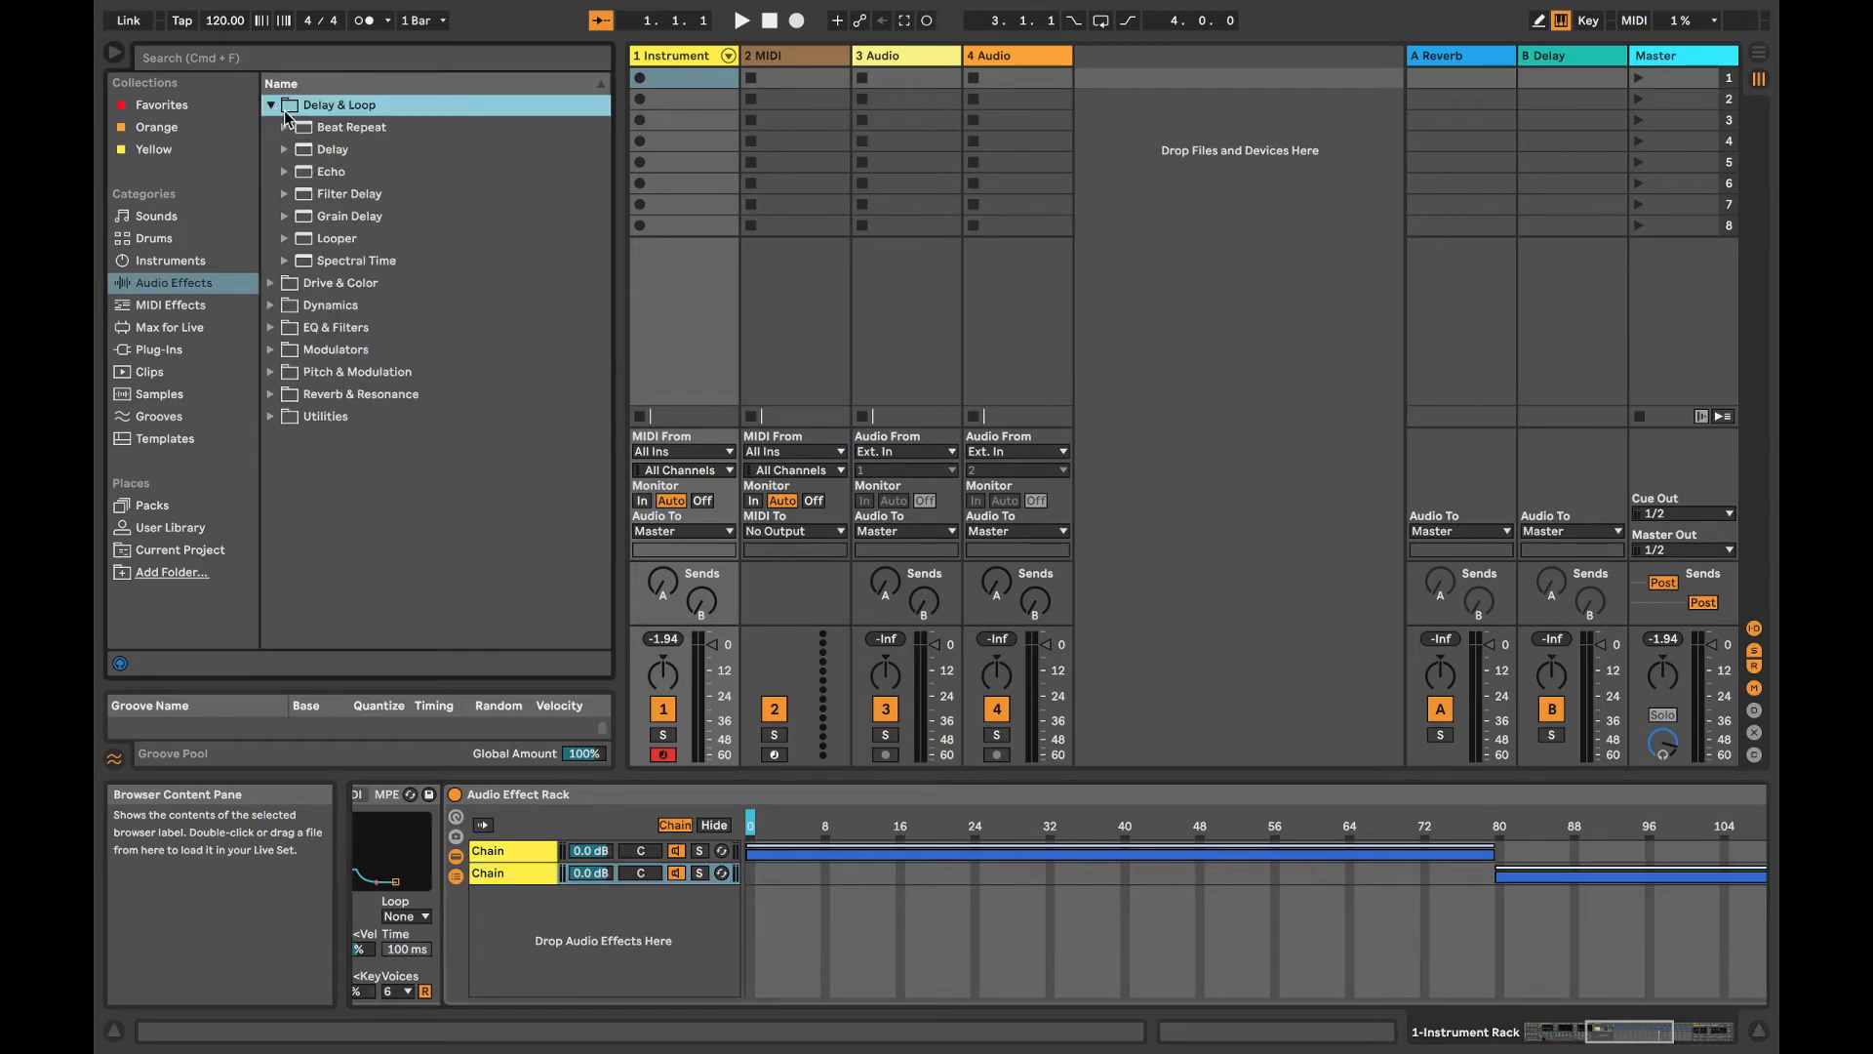
drag(332, 156, 660, 961)
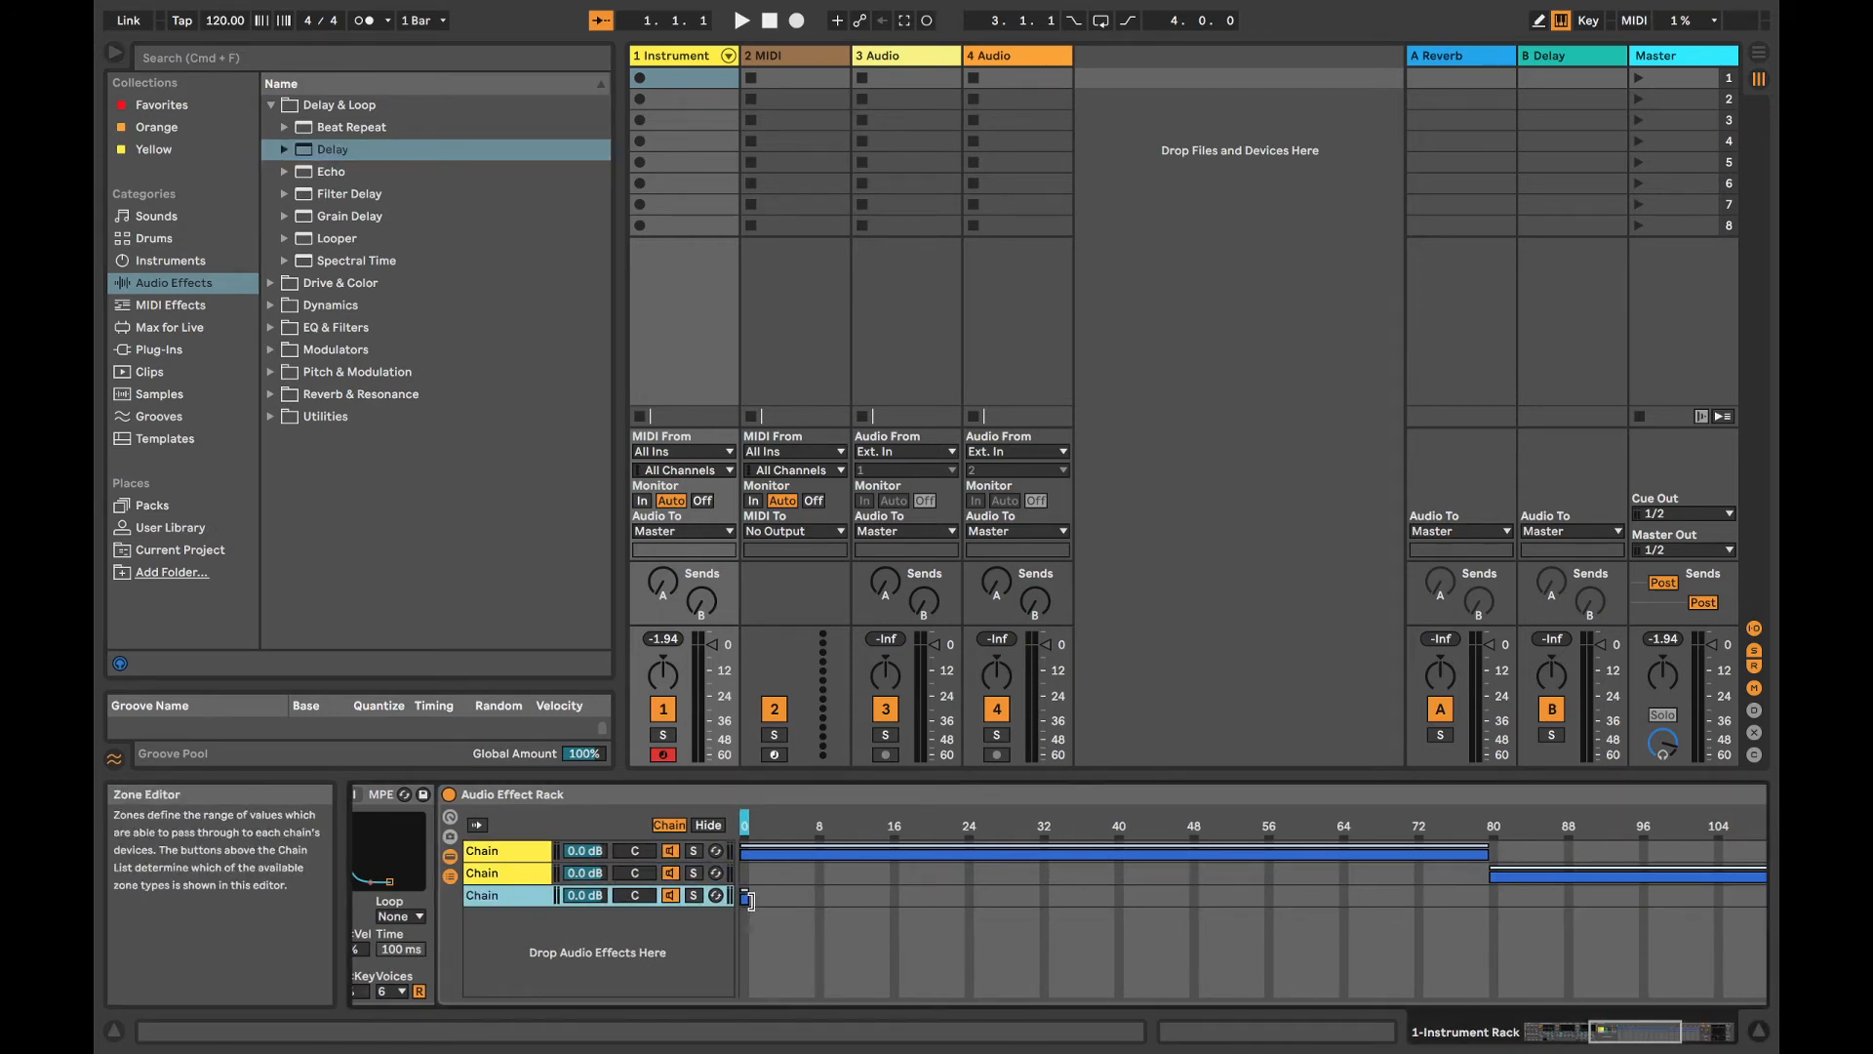
click(496, 897)
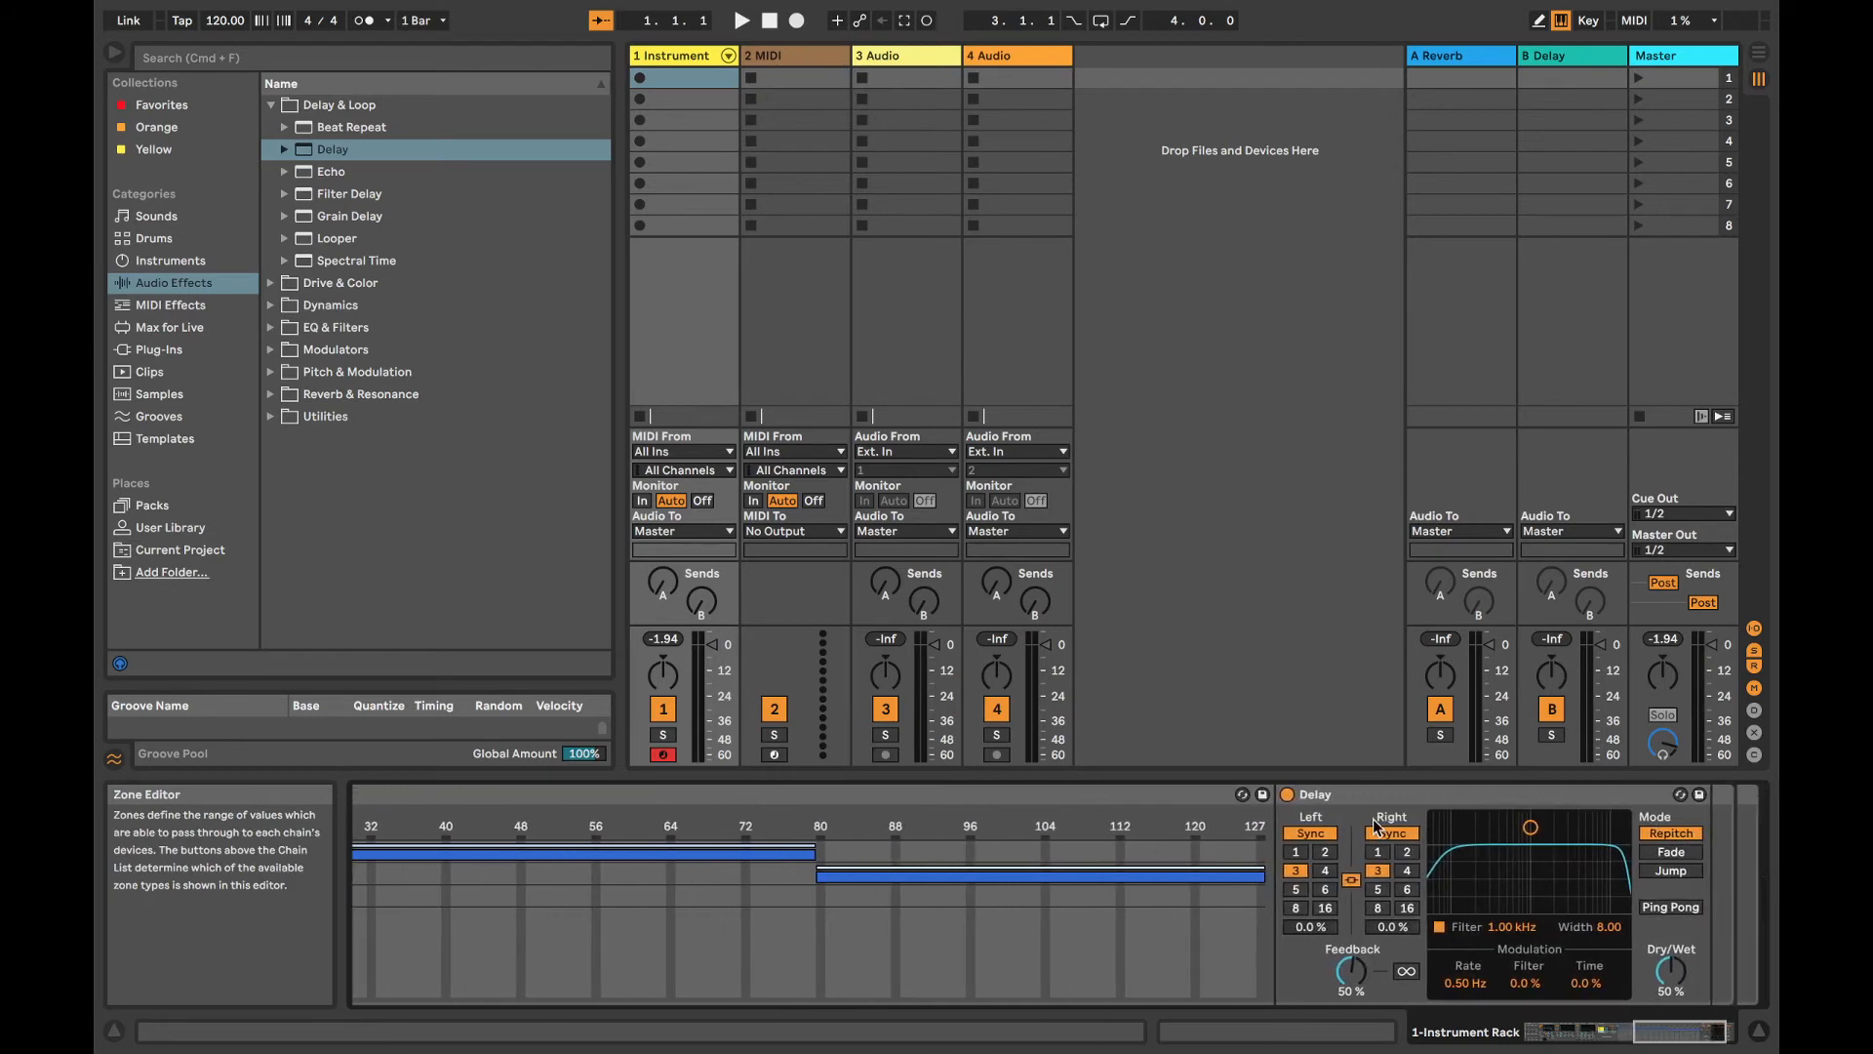
key(Delete)
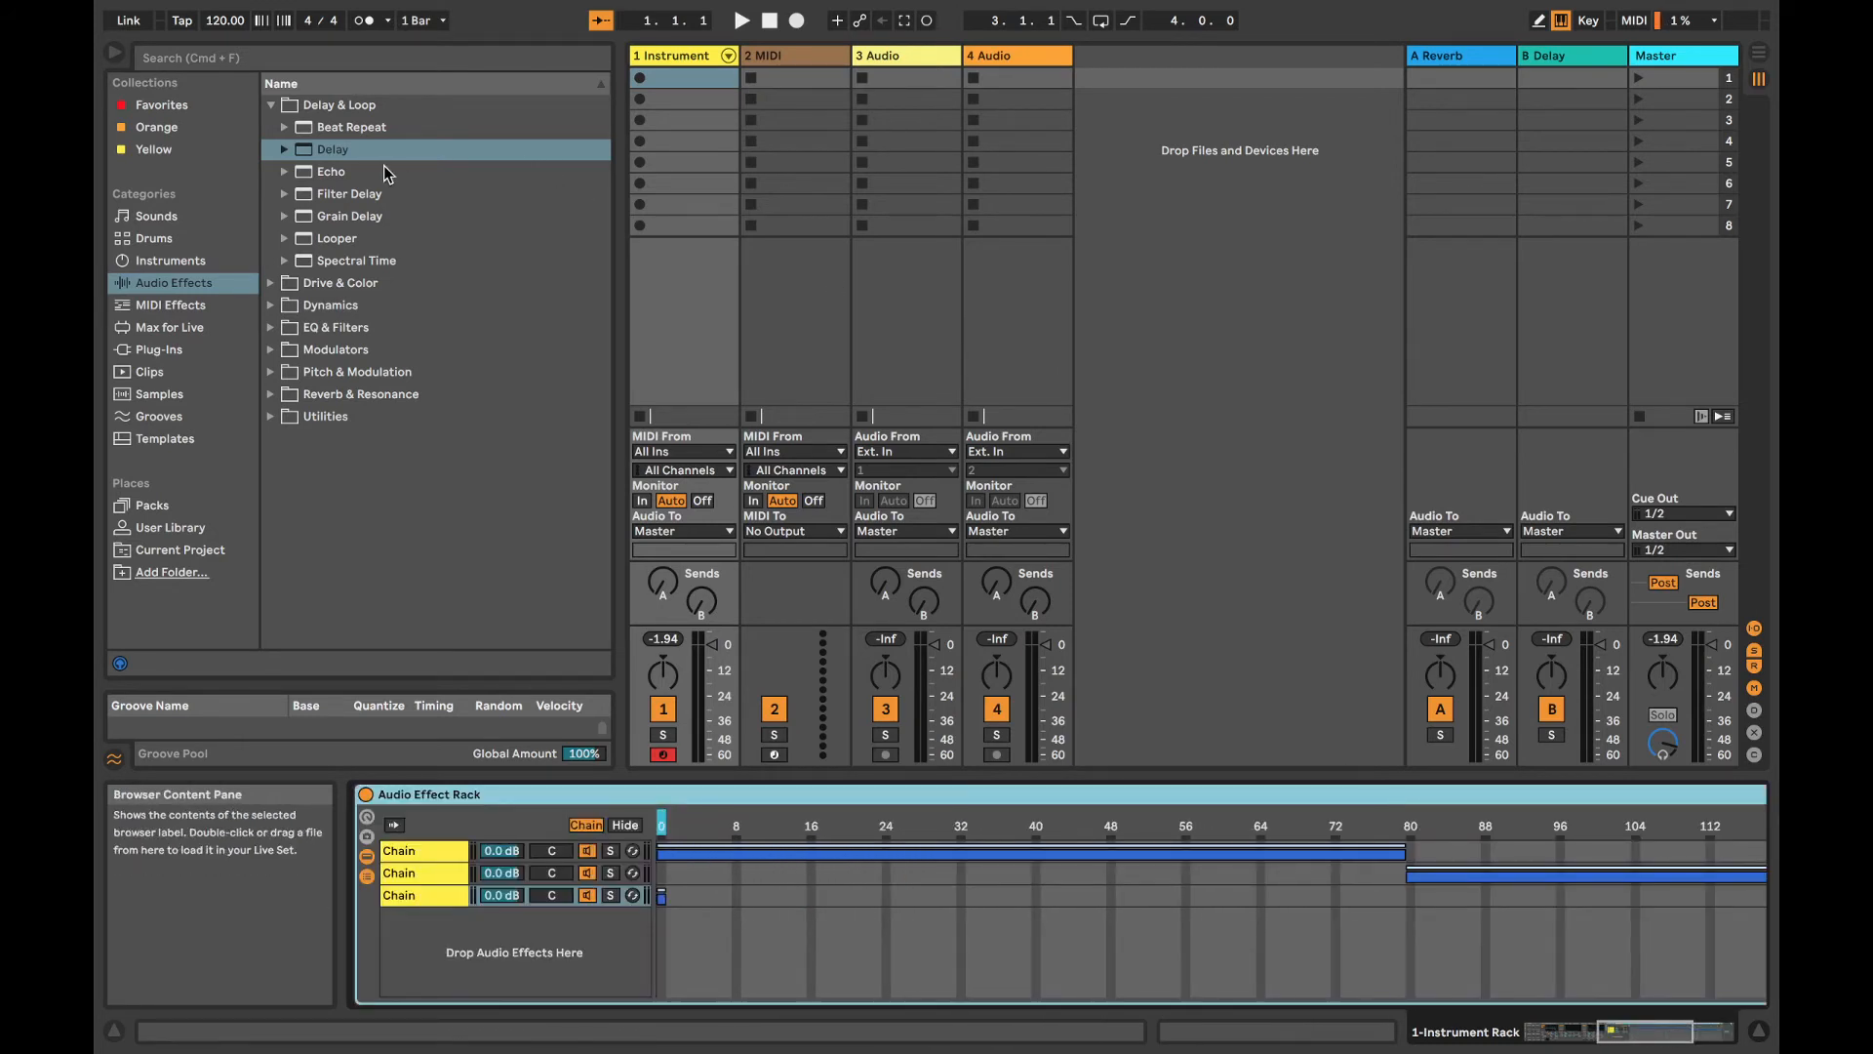
click(331, 172)
drag(331, 176, 421, 908)
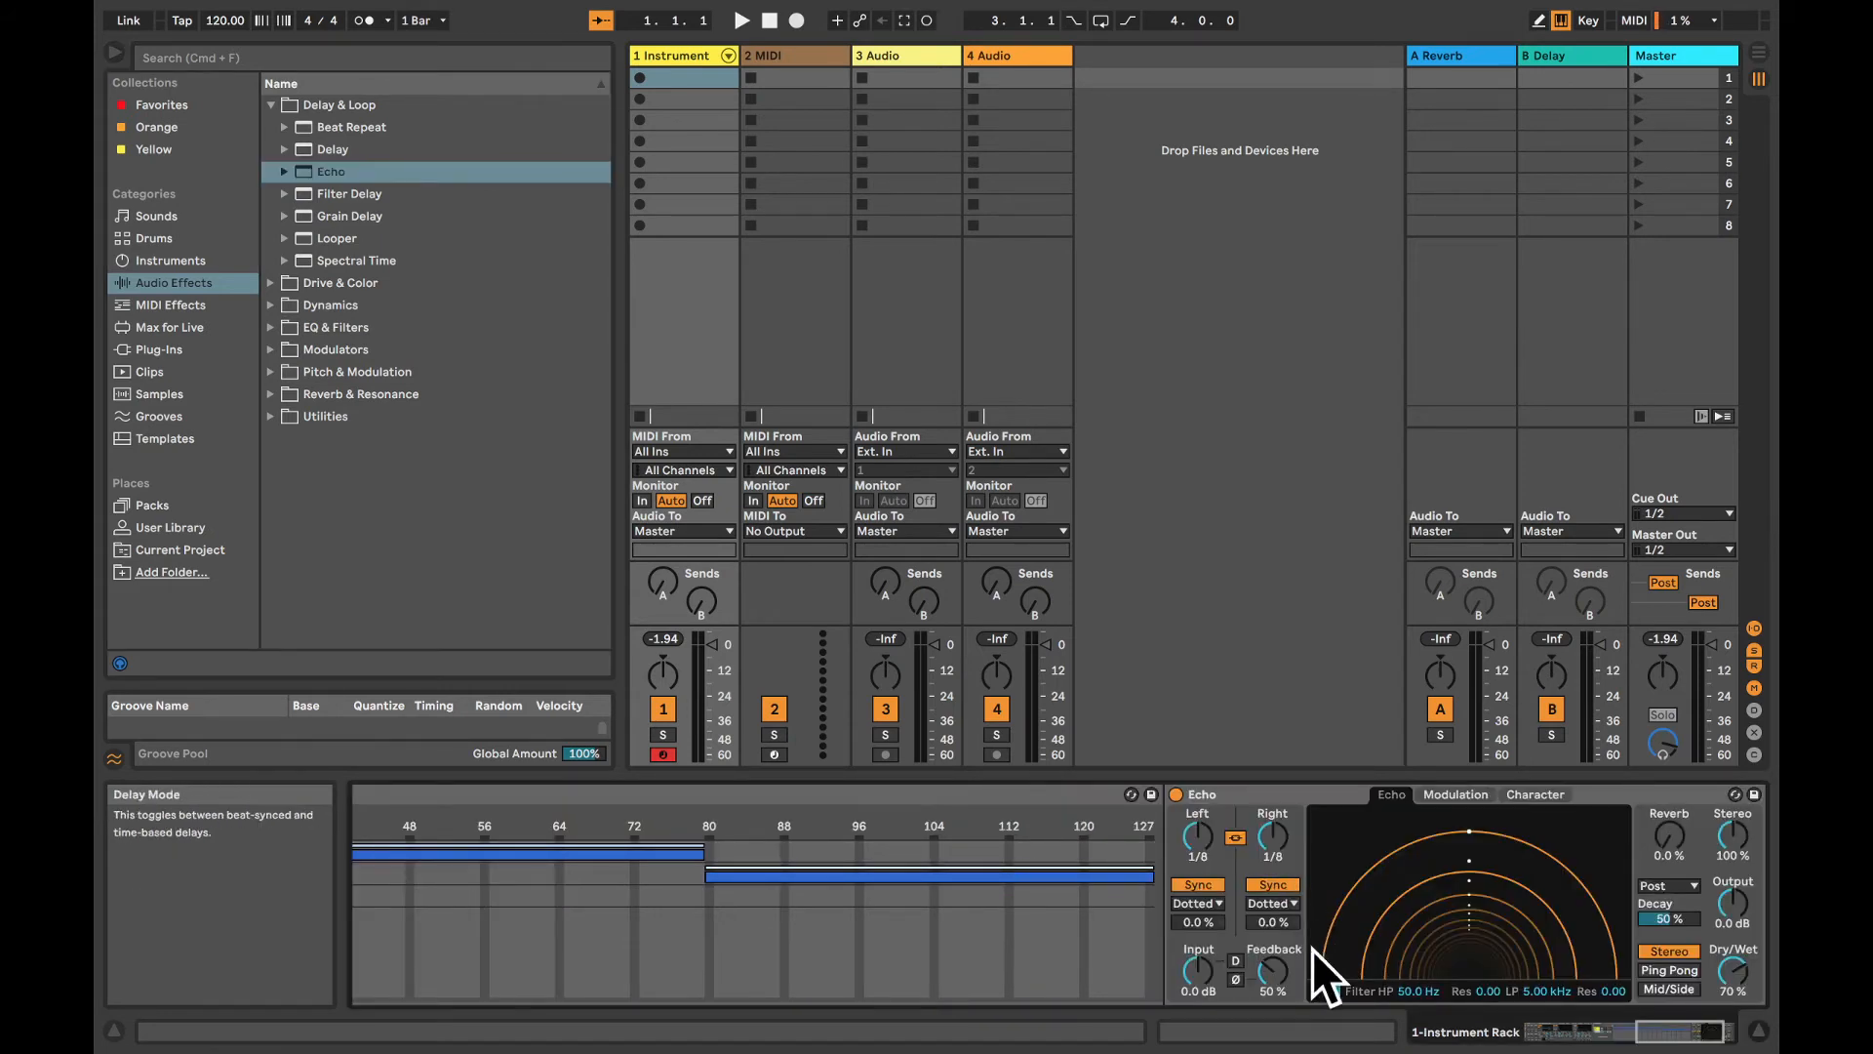
Step: Set the Echo's feedback to 83 % and switch its delay from beat sync to a time of 426 ms
drag(1273, 971, 1273, 941)
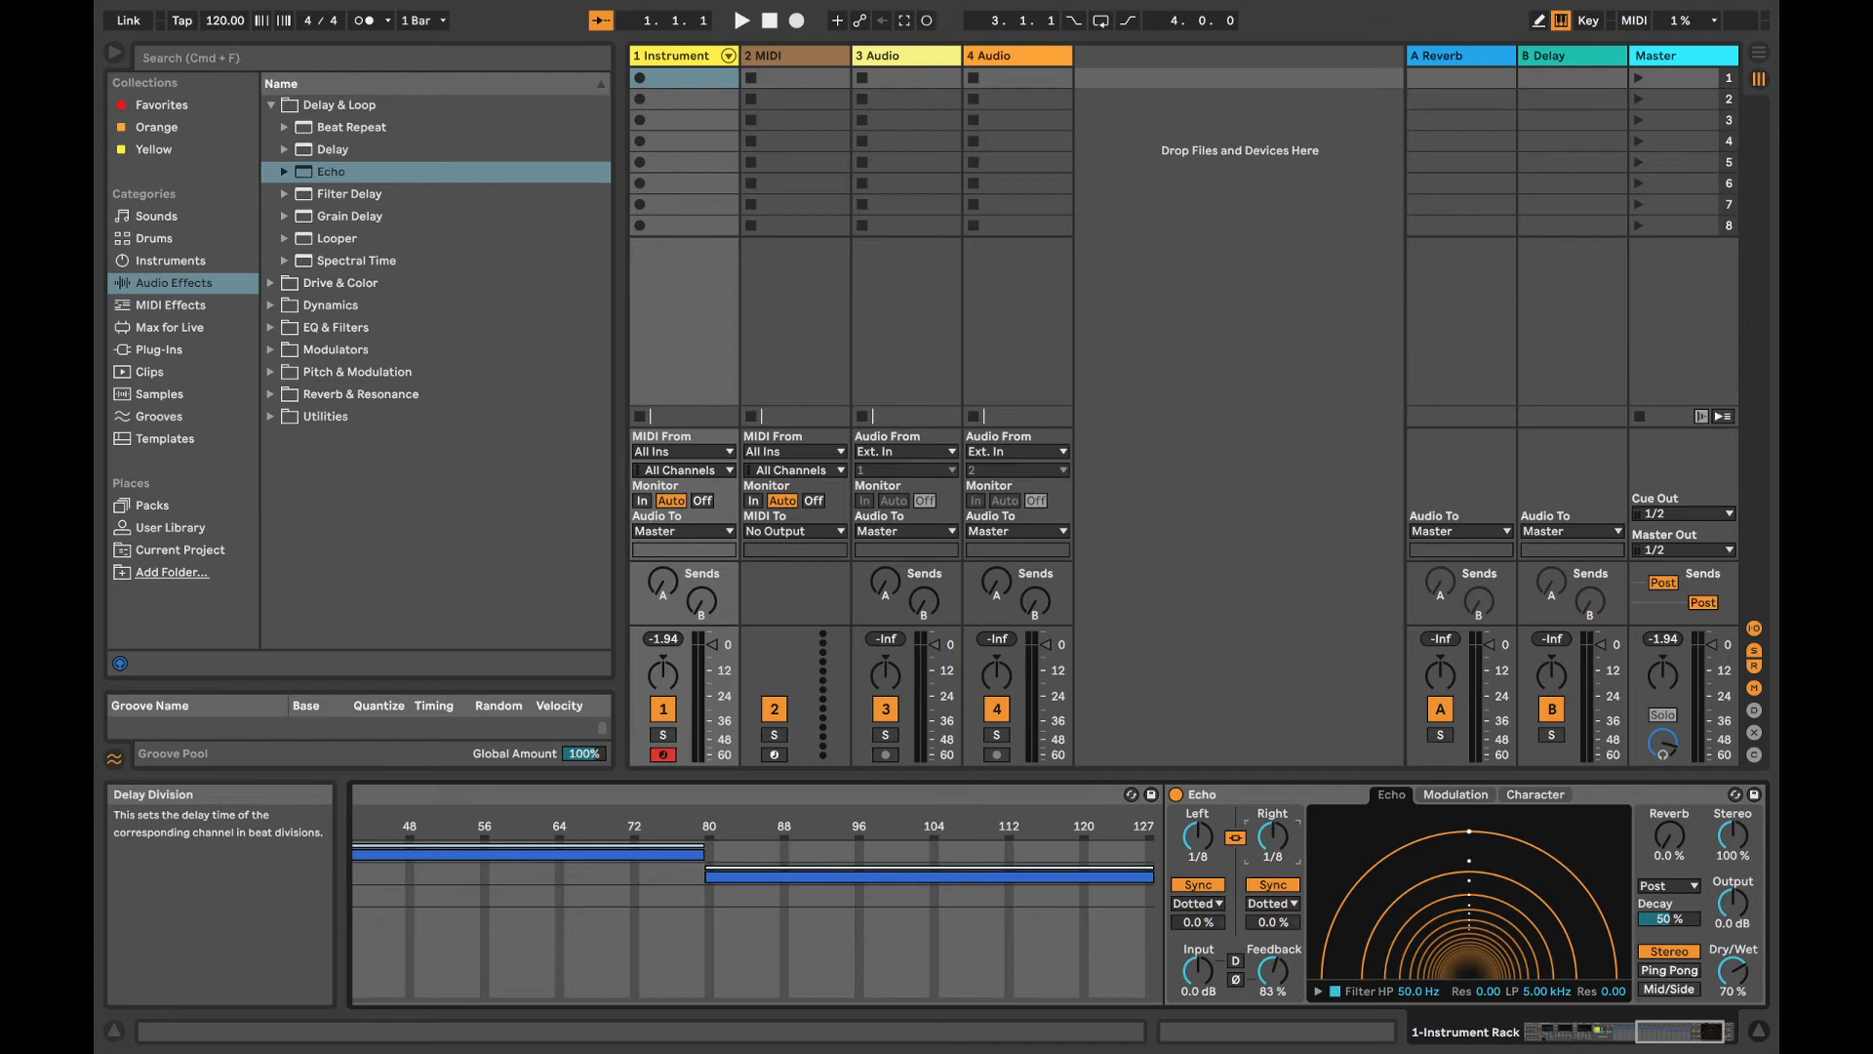
click(1273, 883)
drag(1273, 836, 1273, 829)
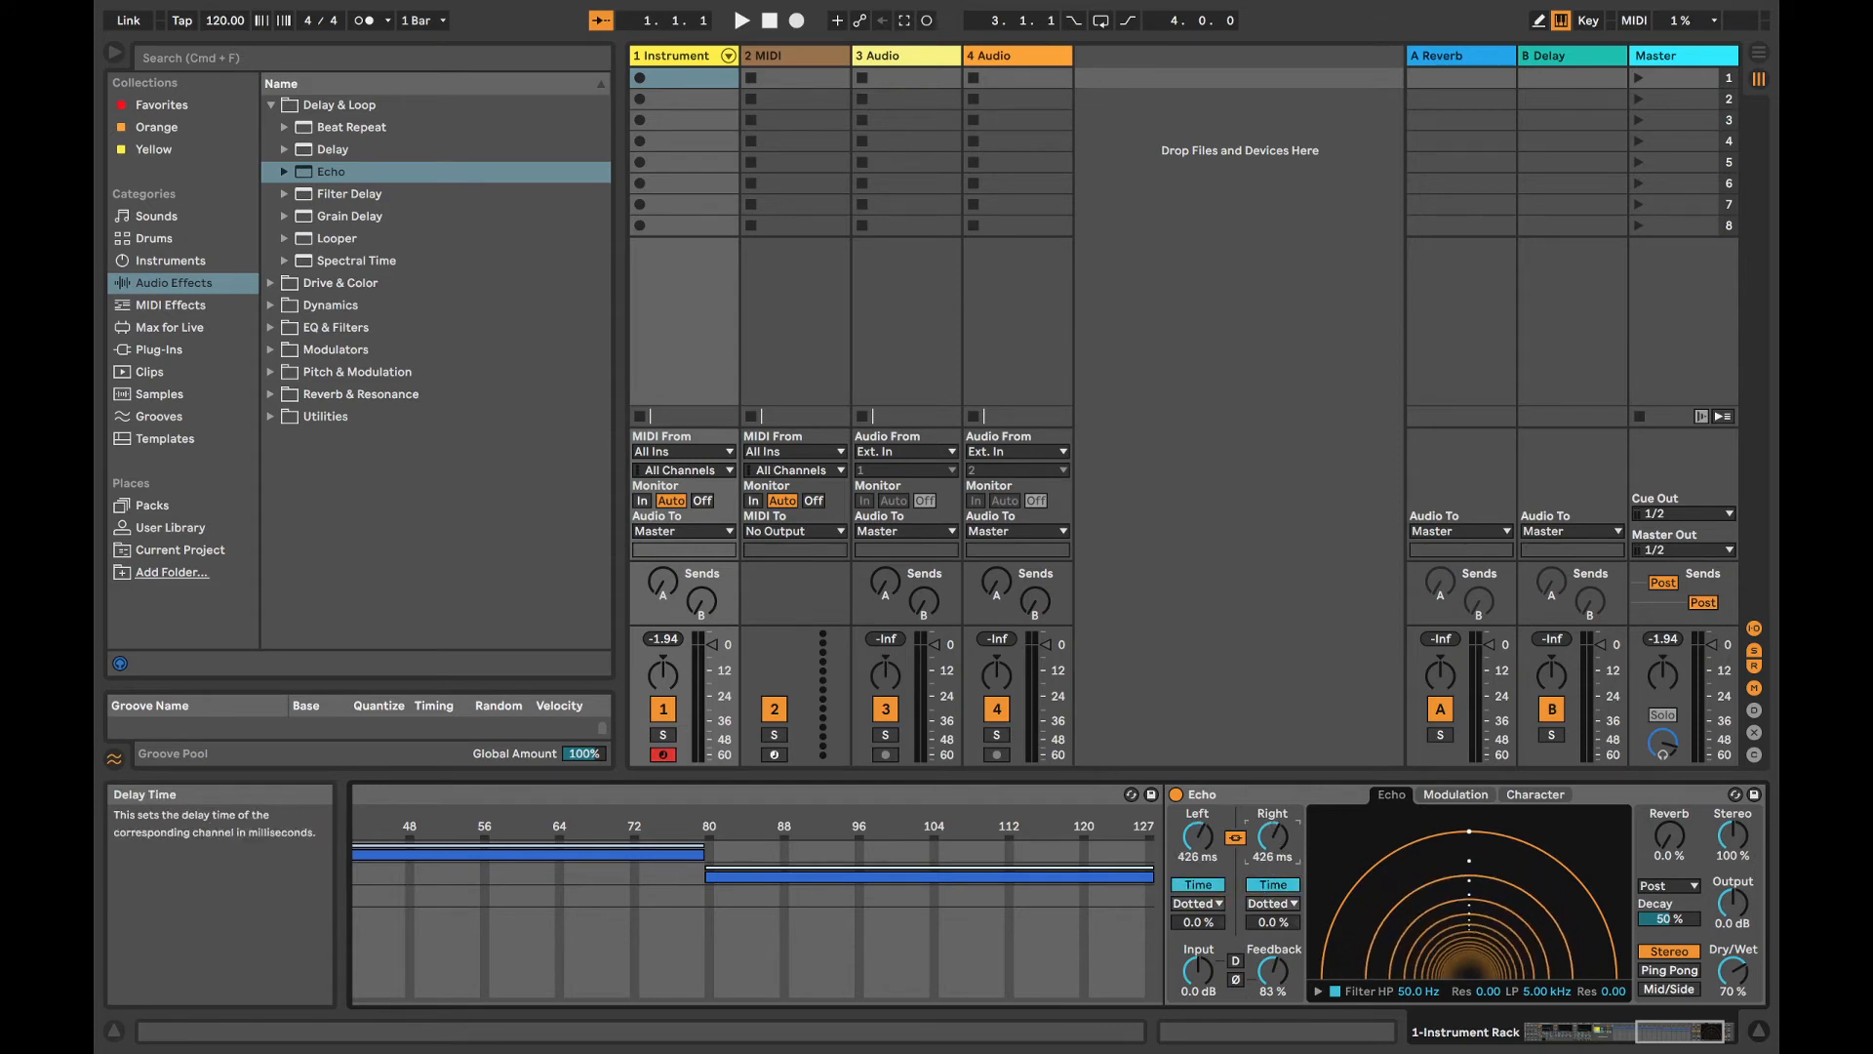
Step: Set the Echo chain's zone to span about 64 to 96, overlapping the other two chains
scroll(822, 941, left, 10)
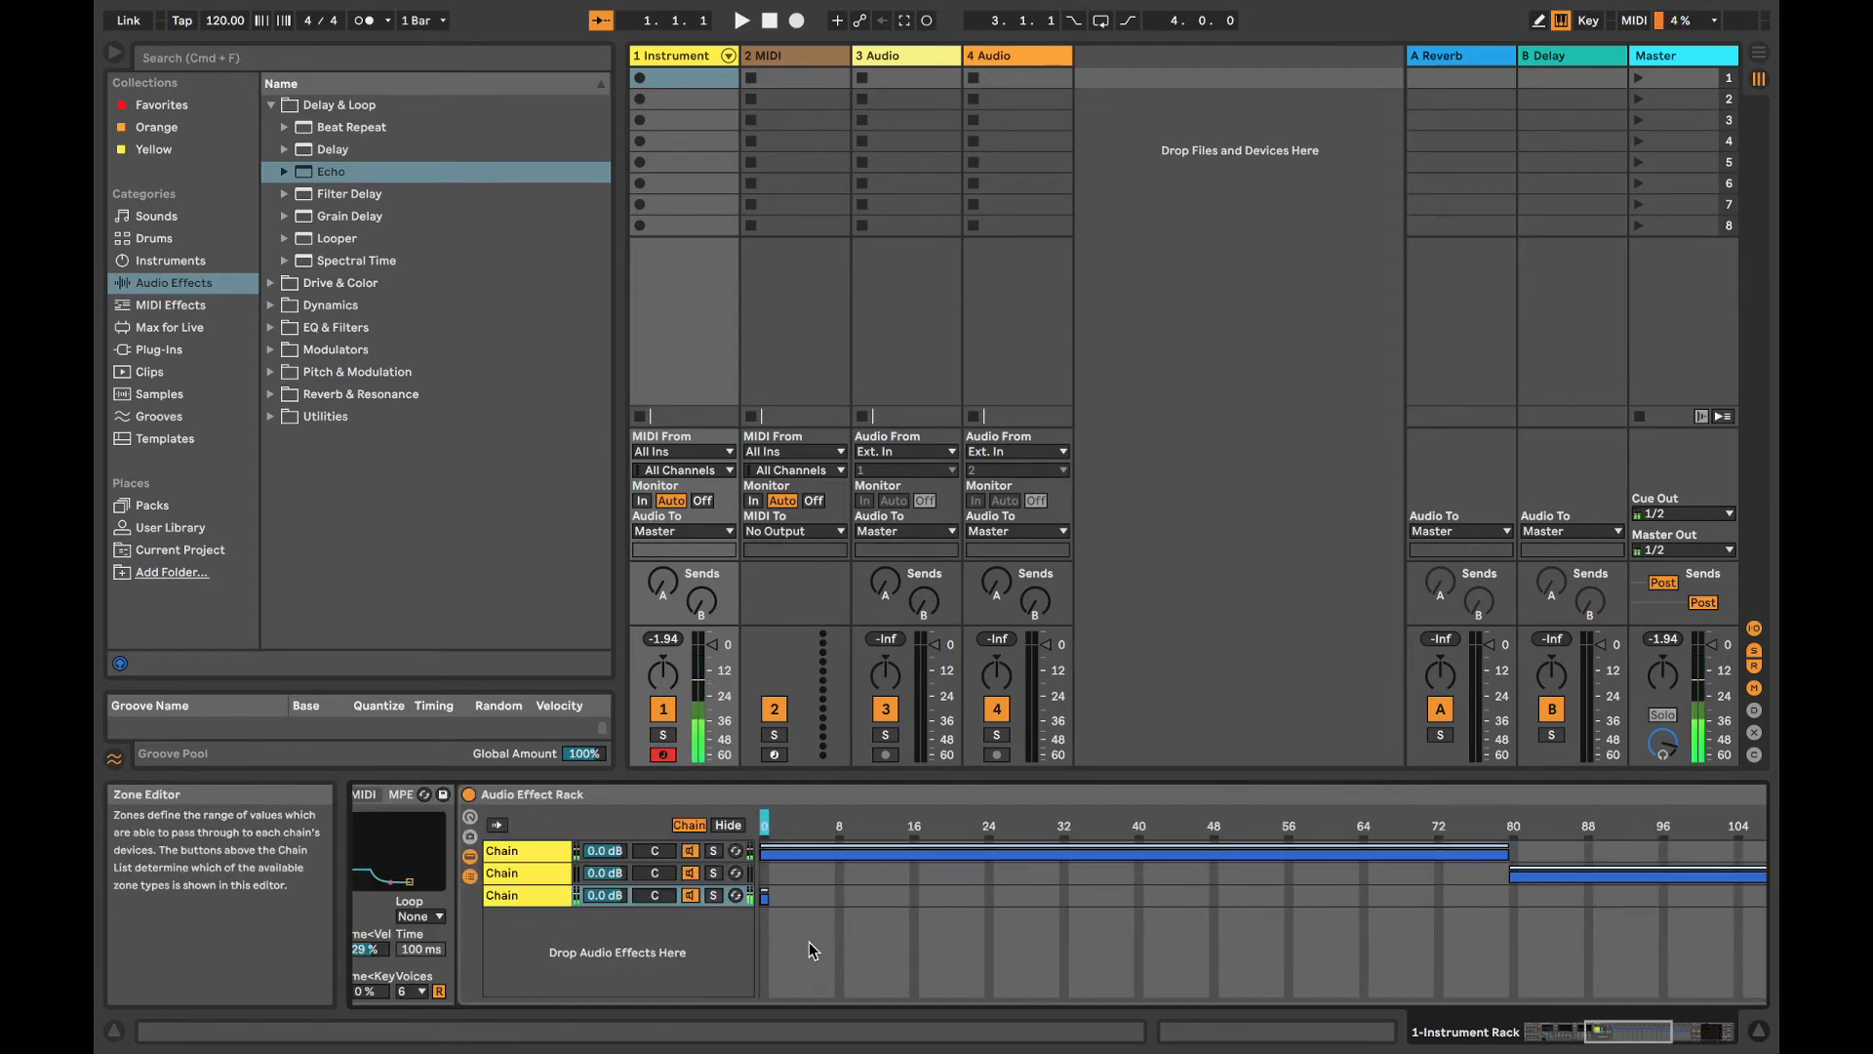
drag(767, 896, 1546, 902)
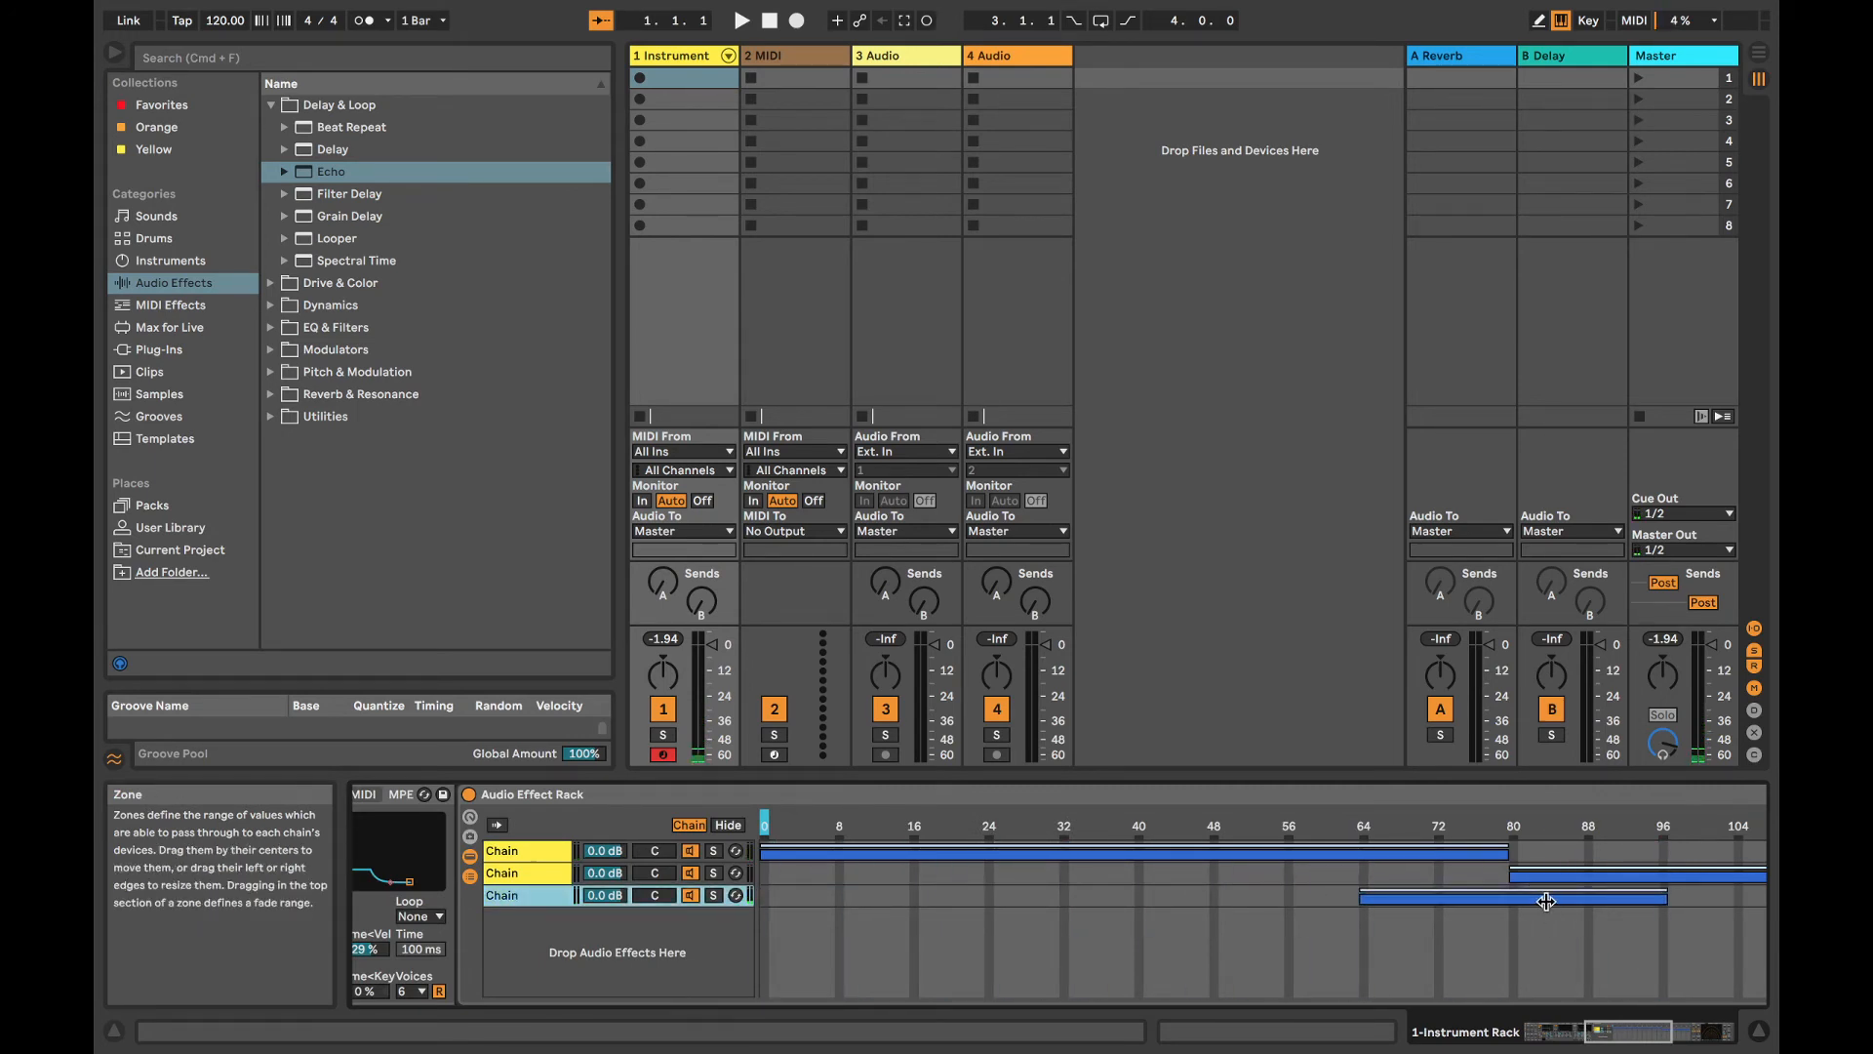
Step: Insert the PrandomMap5 Max MIDI effect before the Chord effect inside the Instrument Rack
scroll(601, 863, left, 10)
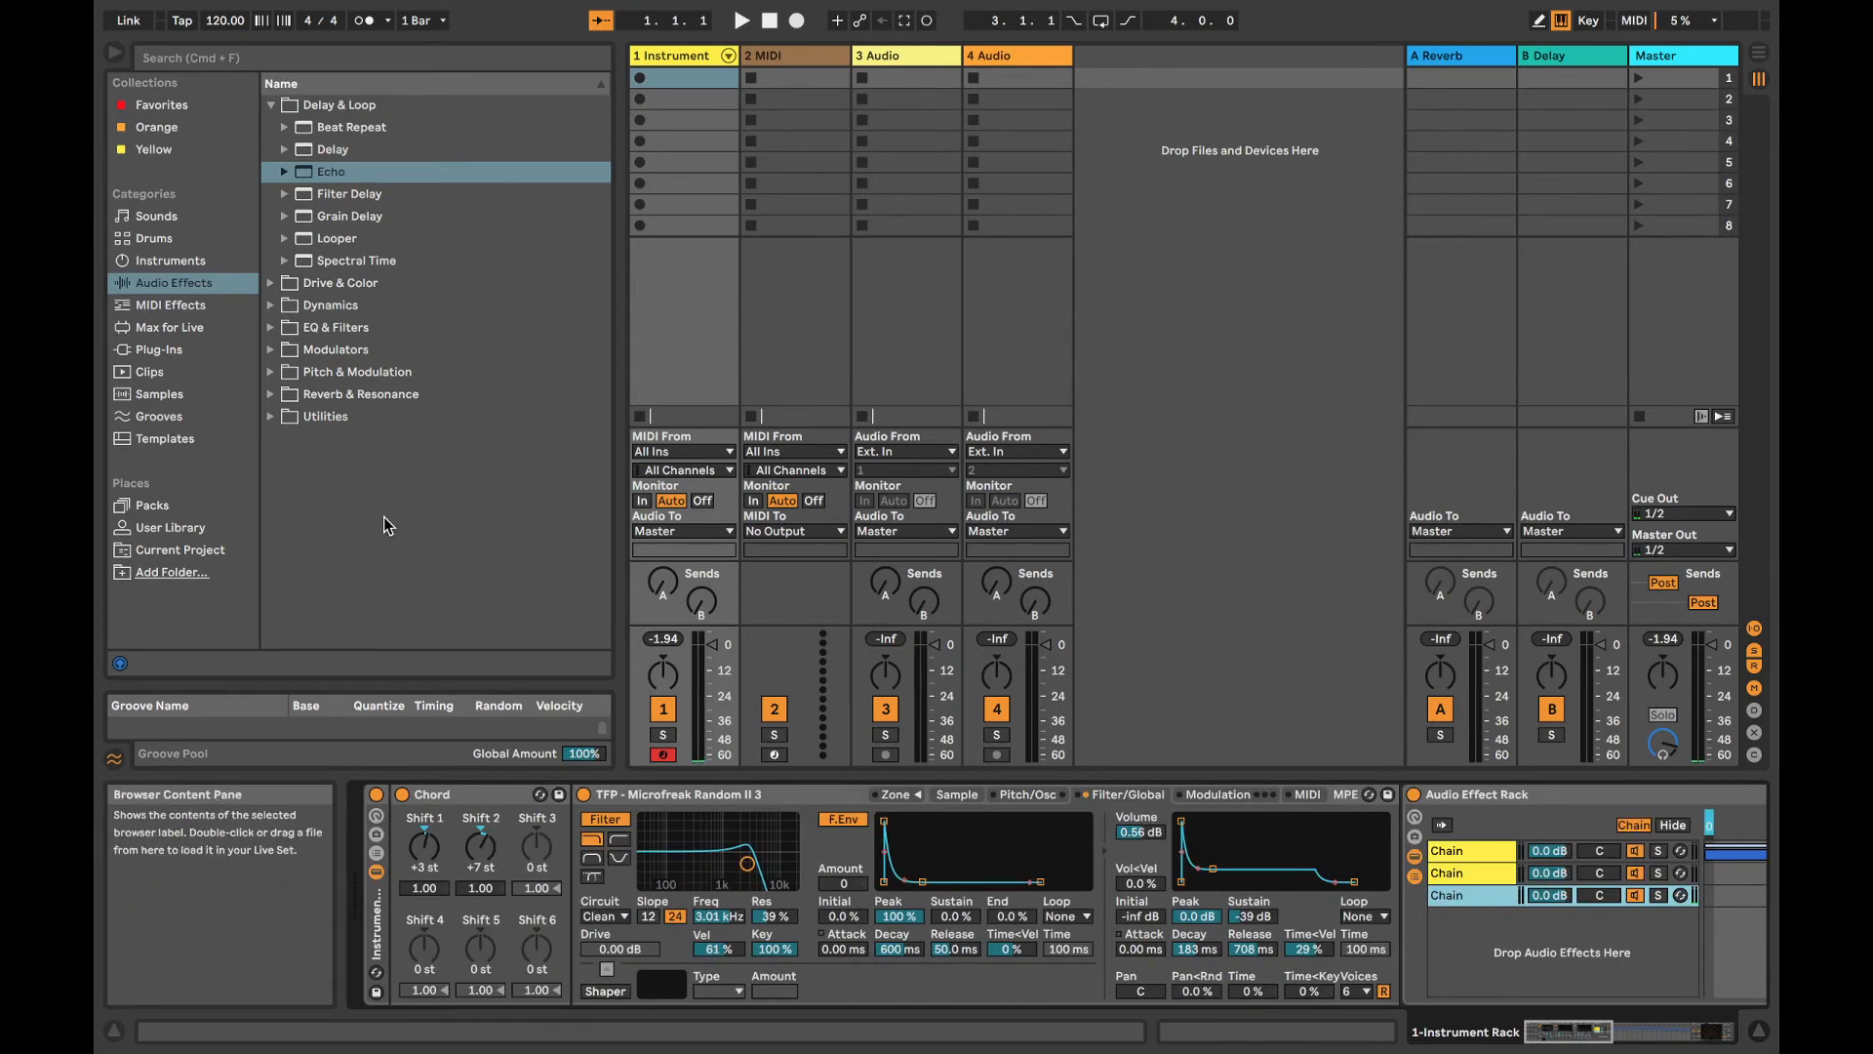
click(171, 327)
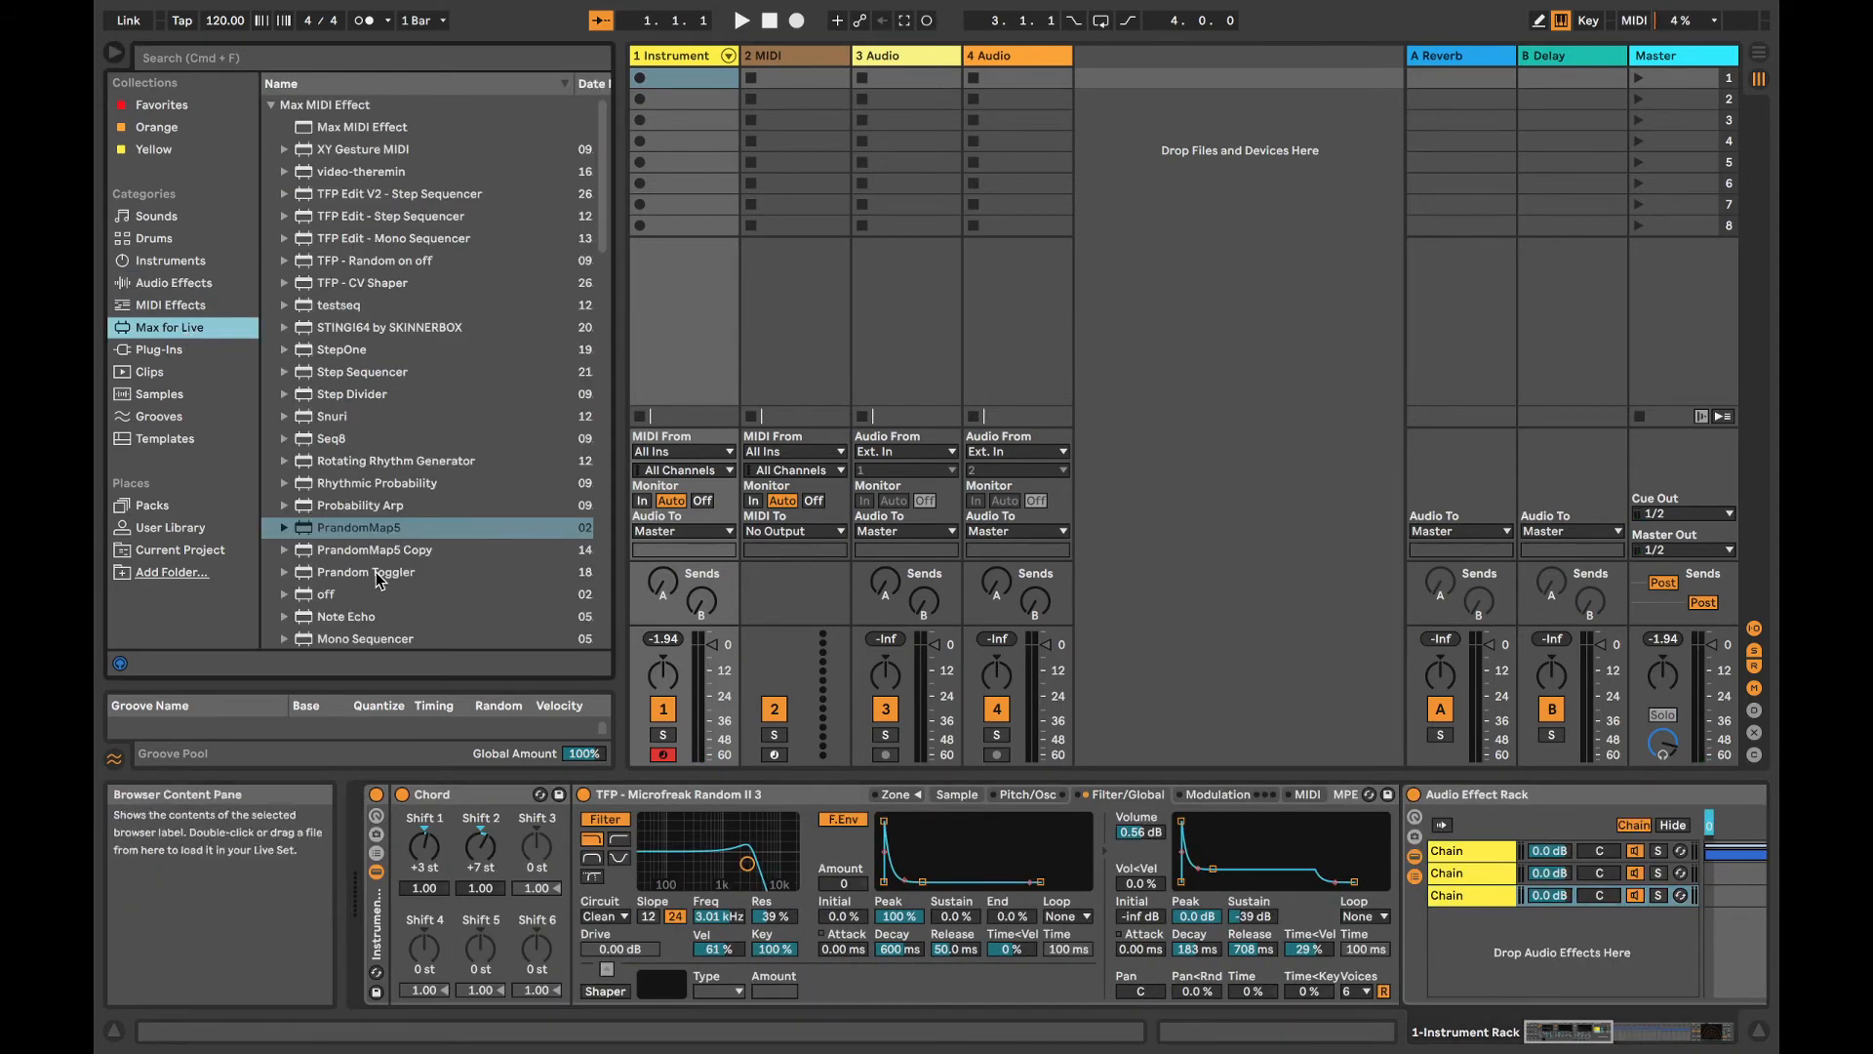
click(353, 527)
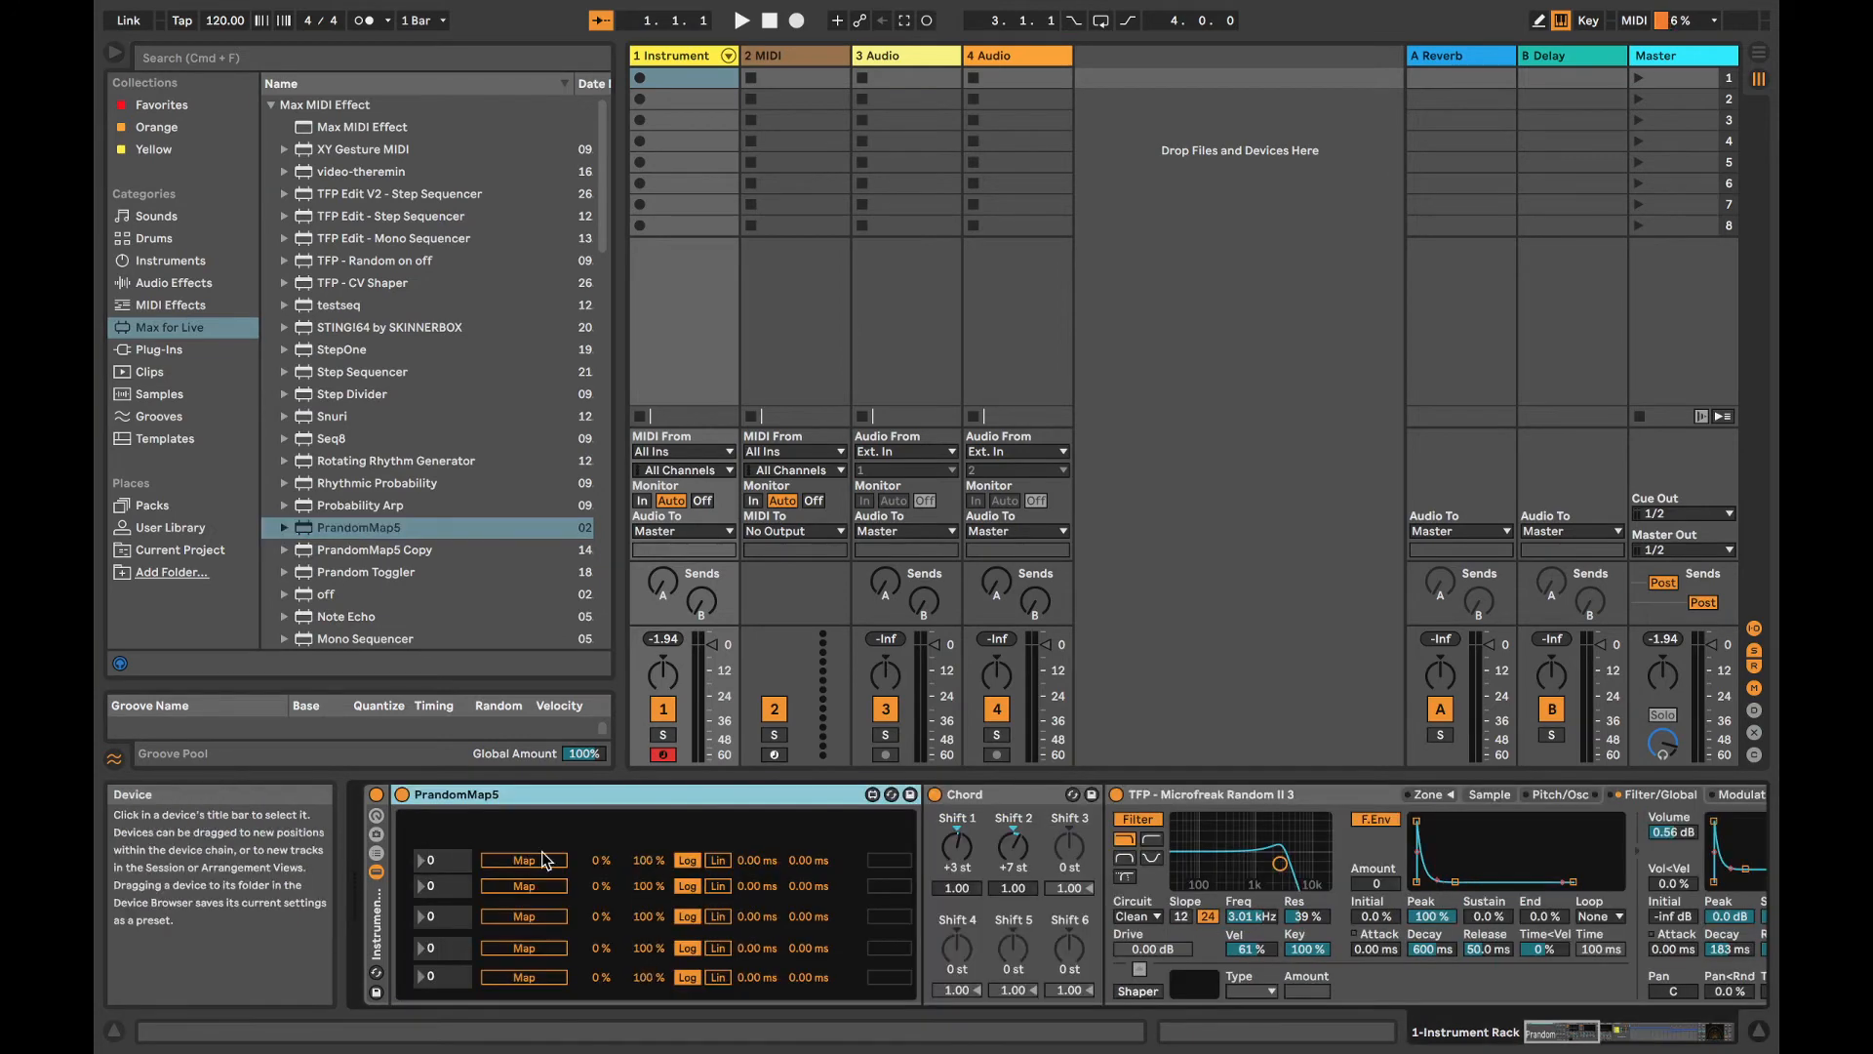
Step: Map the first PrandomMap5 slot to the Audio Effect Rack's chain selector
click(544, 859)
scroll(671, 848, right, 13)
scroll(671, 845, right, 10)
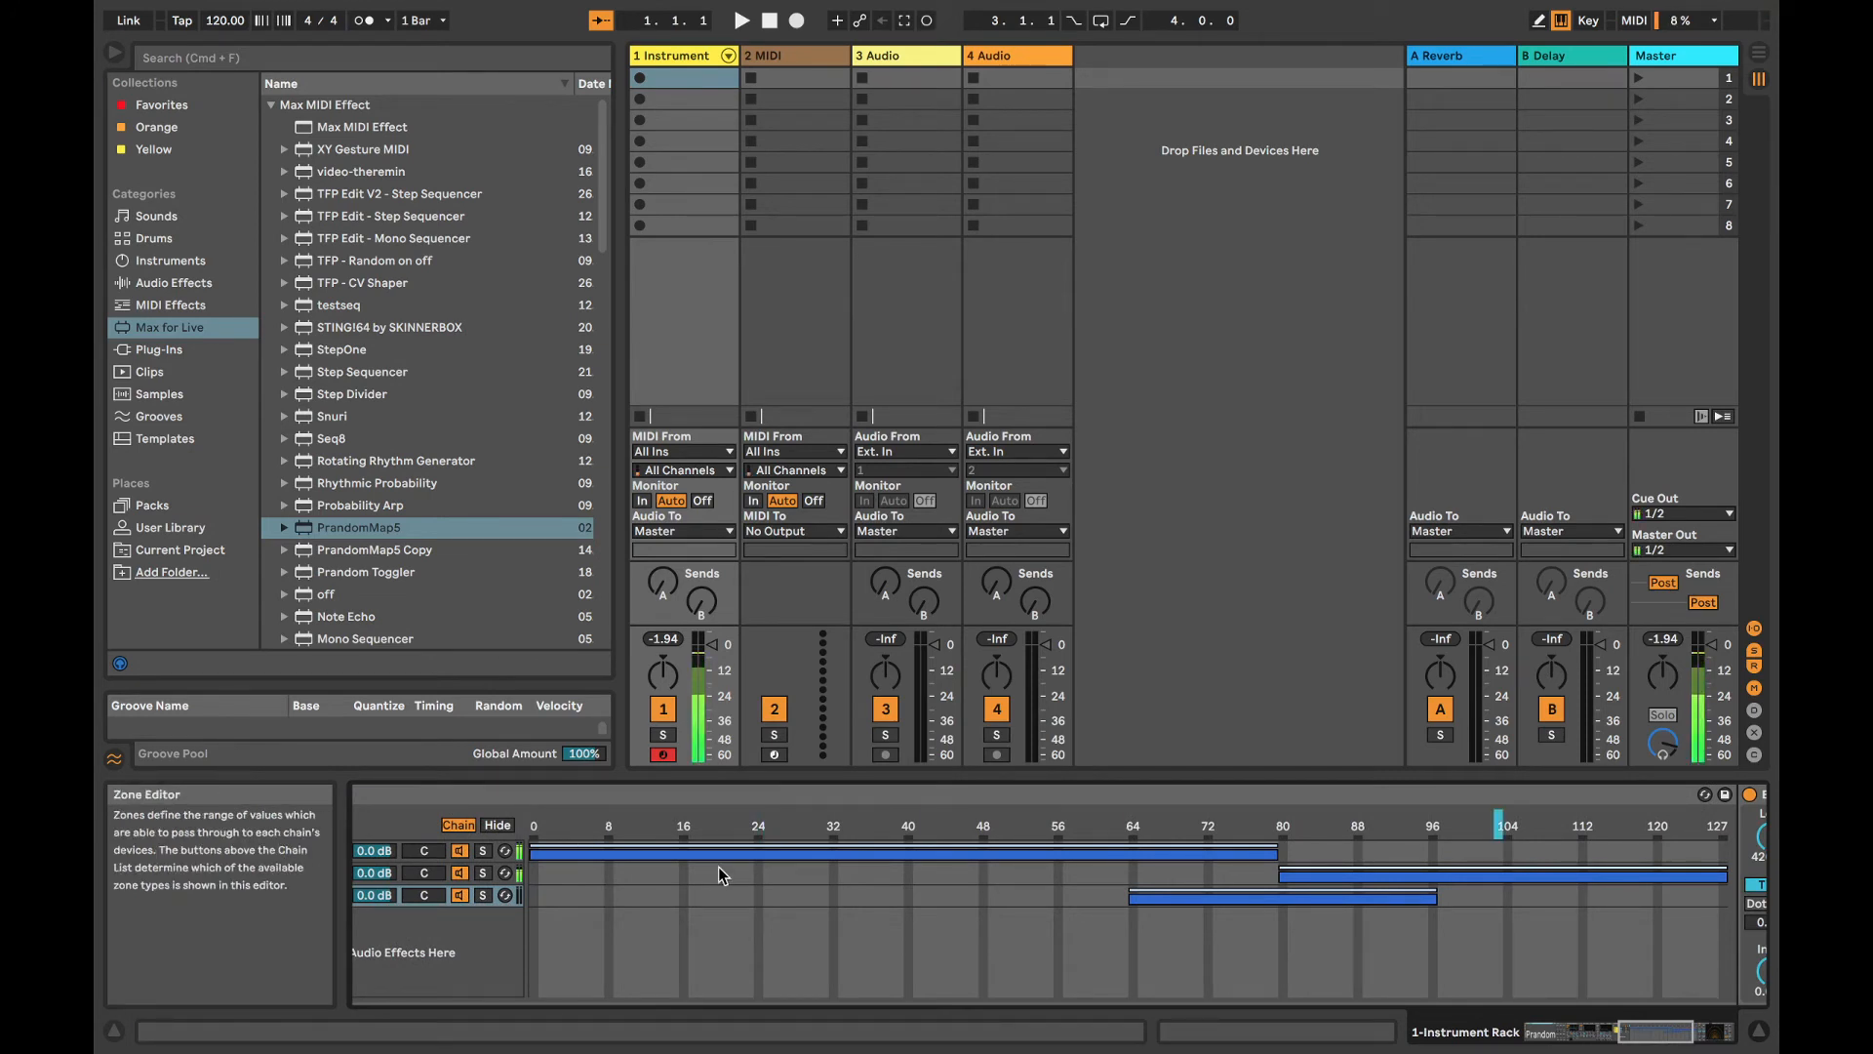
Step: Set the decay time of the Reverb in the second effect chain to 18.5 s
scroll(981, 873, right, 10)
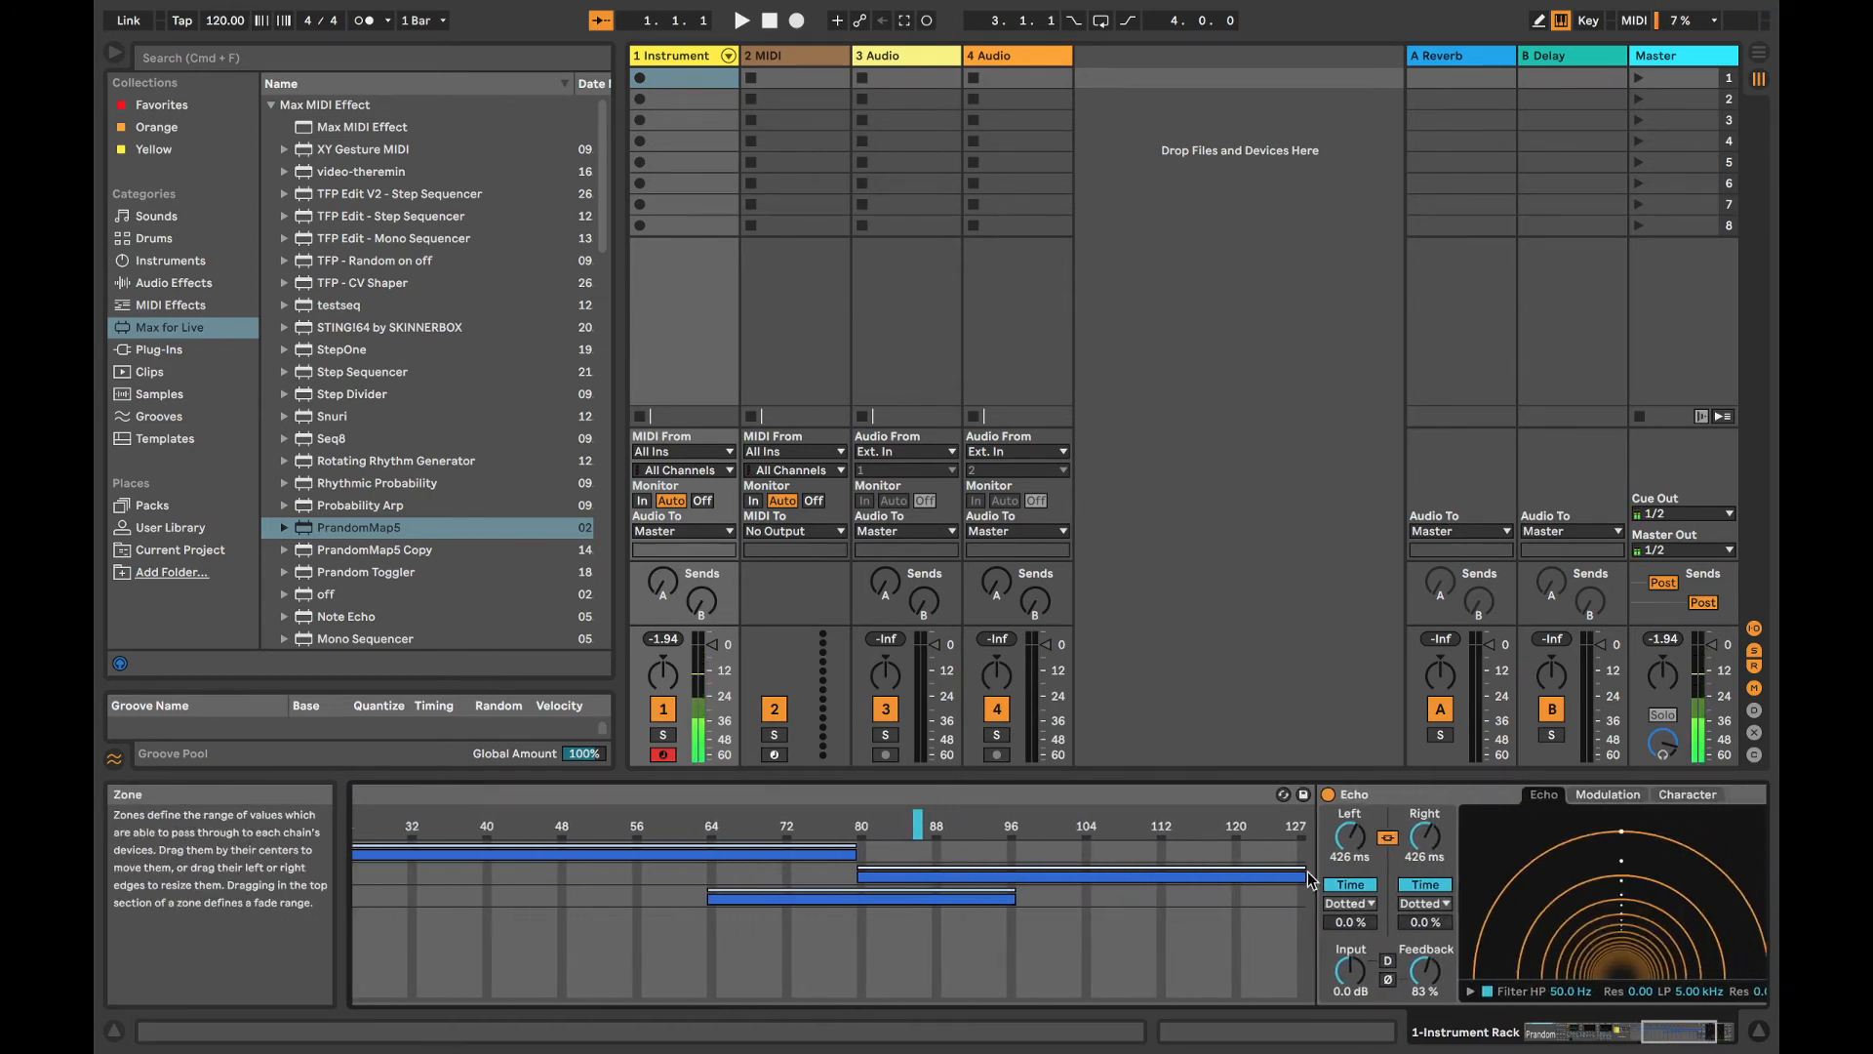
scroll(985, 903, right, 5)
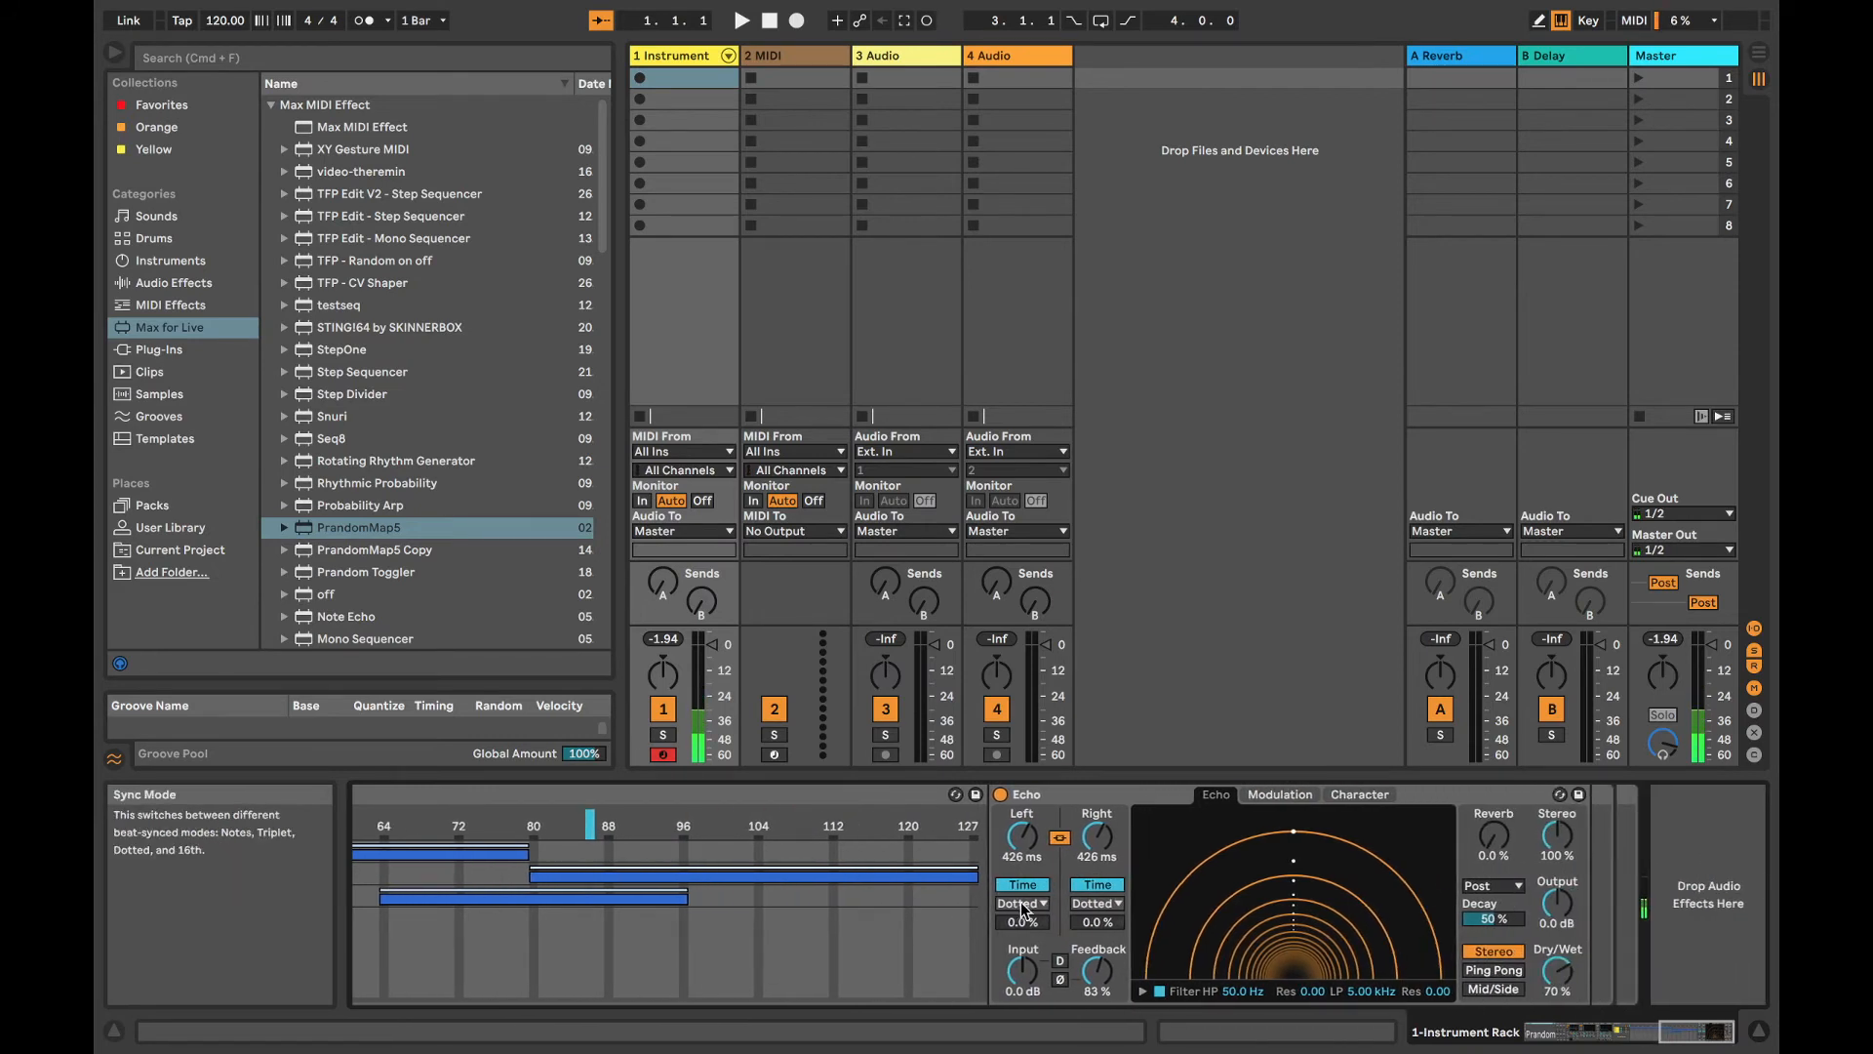
click(780, 876)
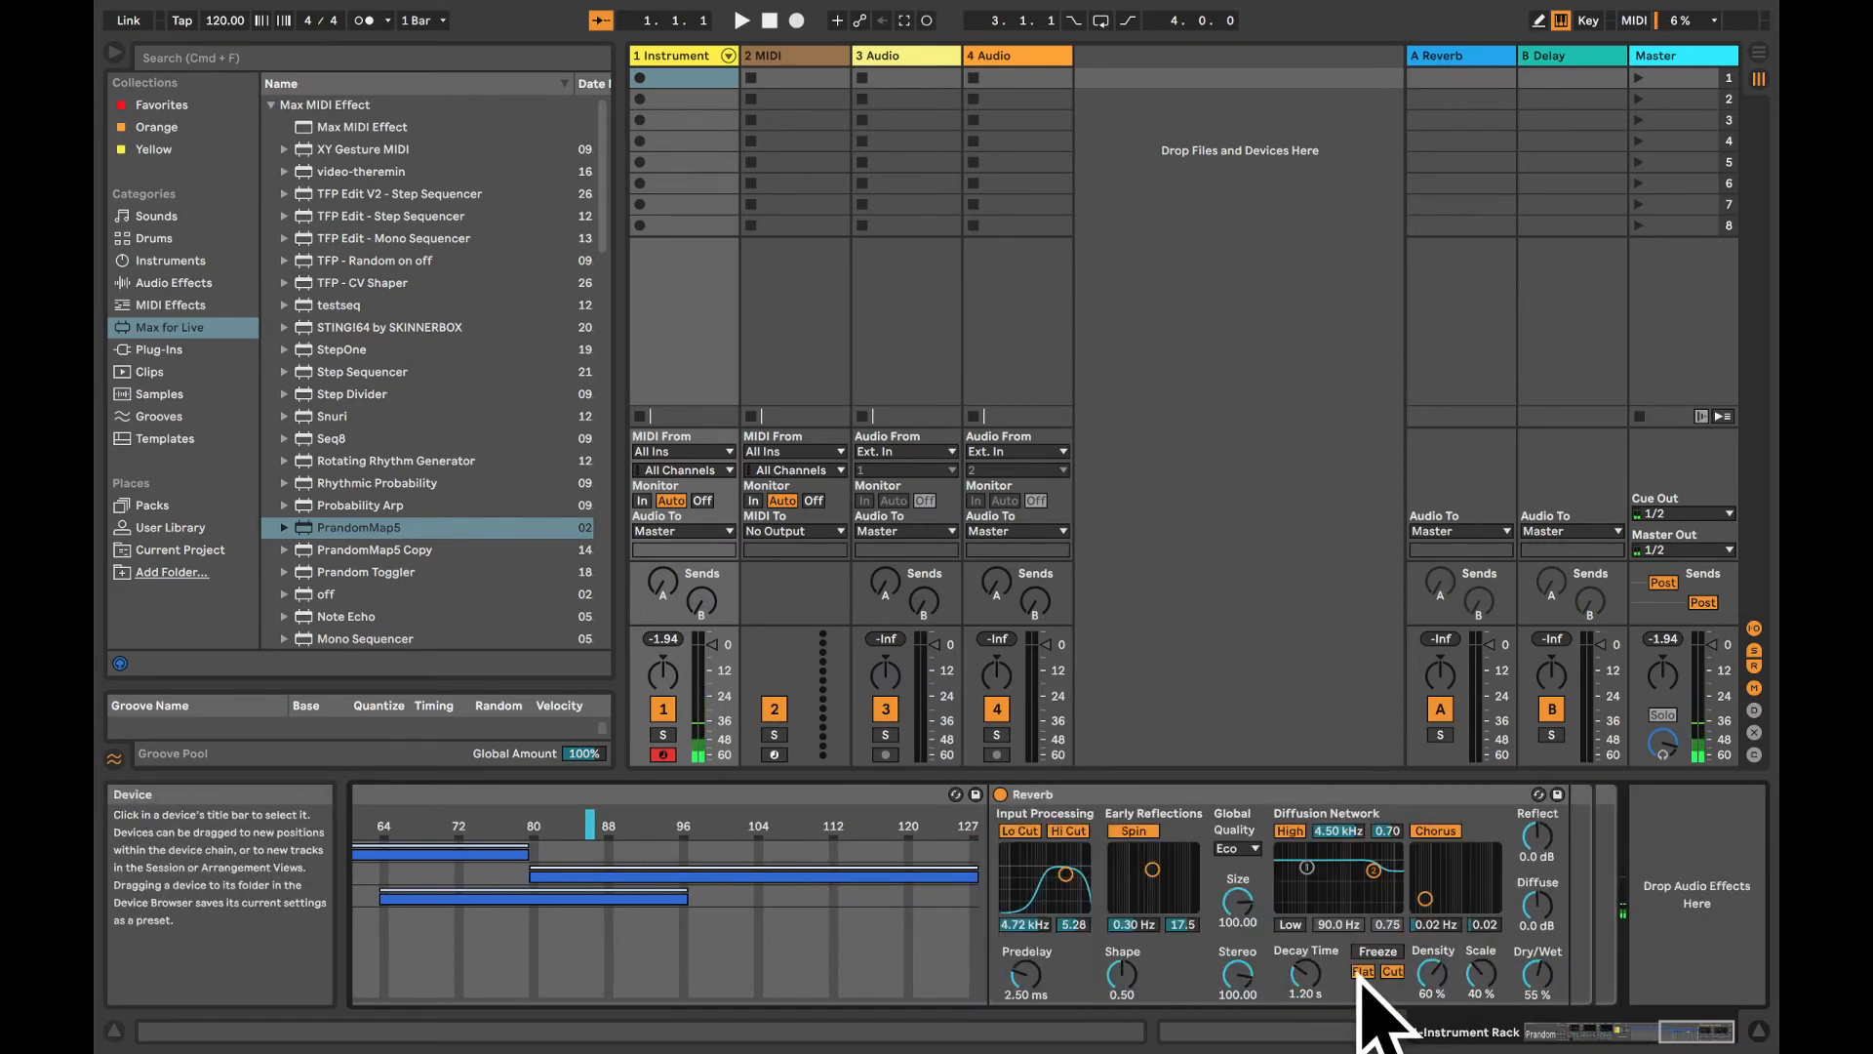
drag(1305, 973, 1305, 936)
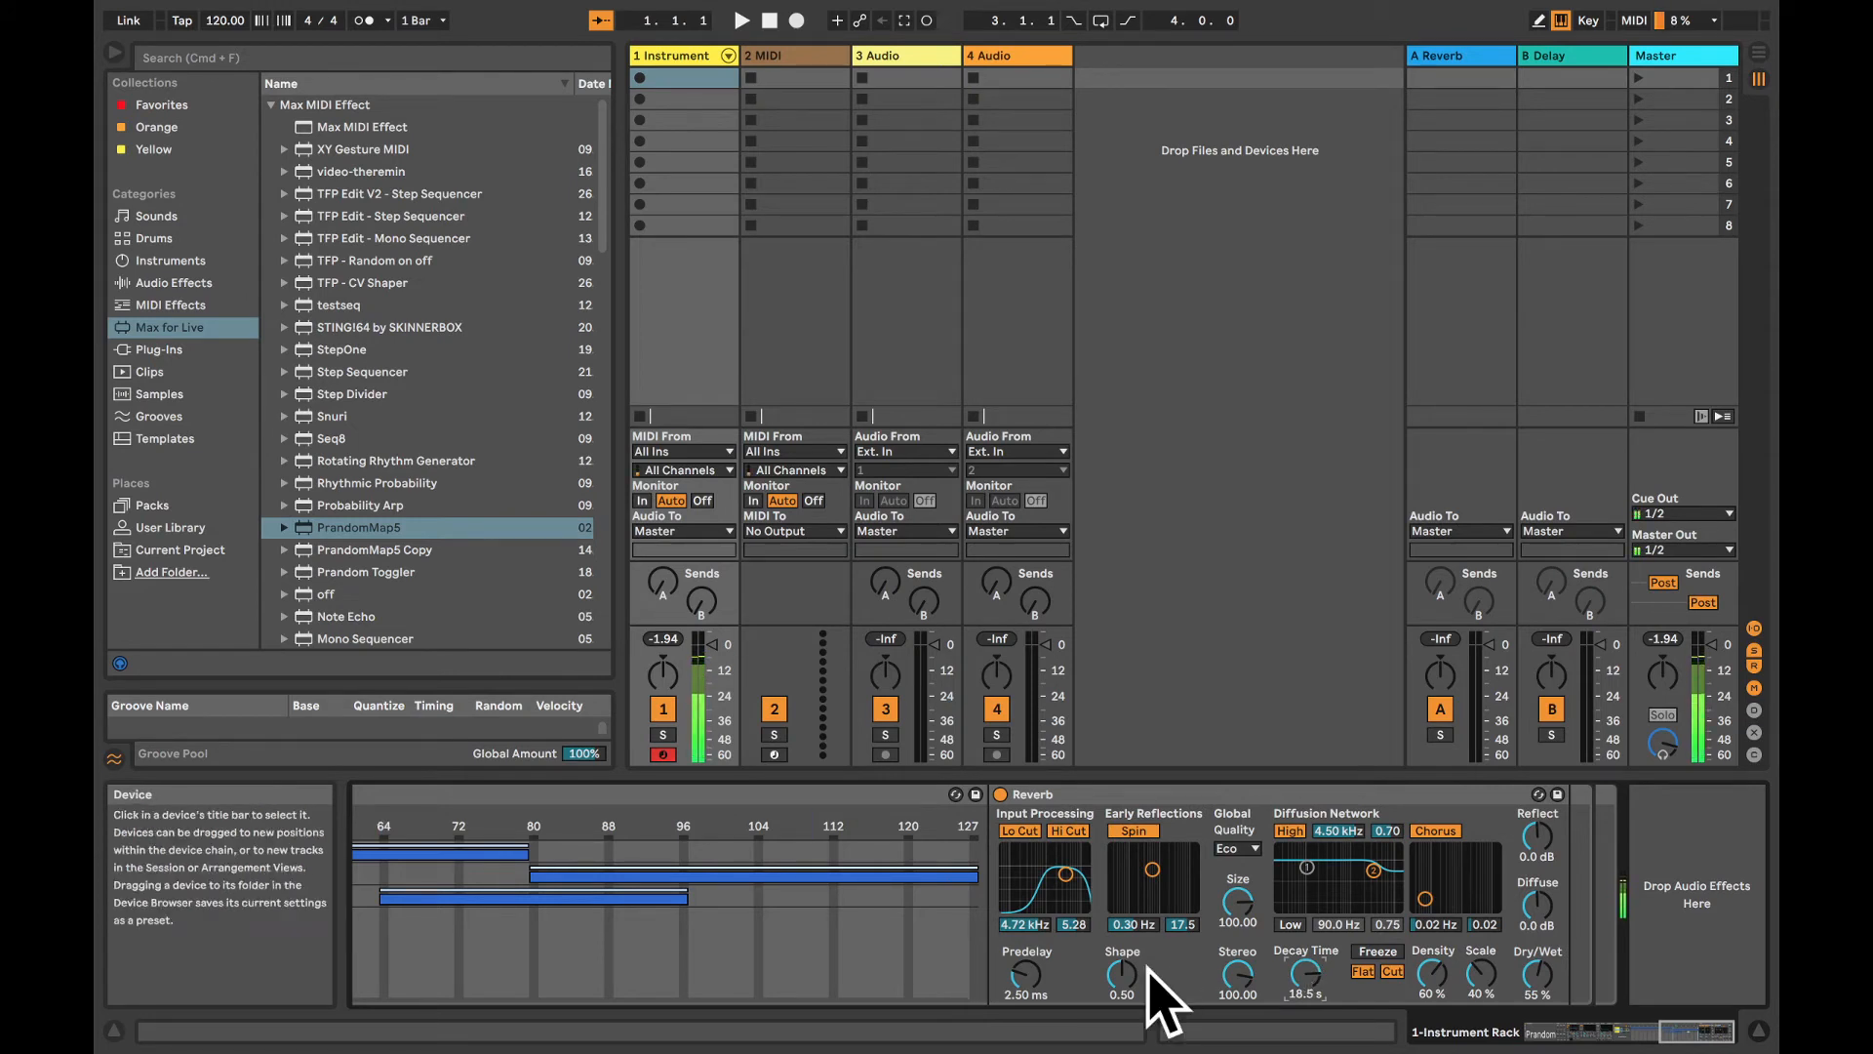
Step: Map the second PrandomMap5 slot to the Sampler's volume envelope decay and set the slot's minimum to 45 %
scroll(703, 953, left, 10)
scroll(694, 934, left, 10)
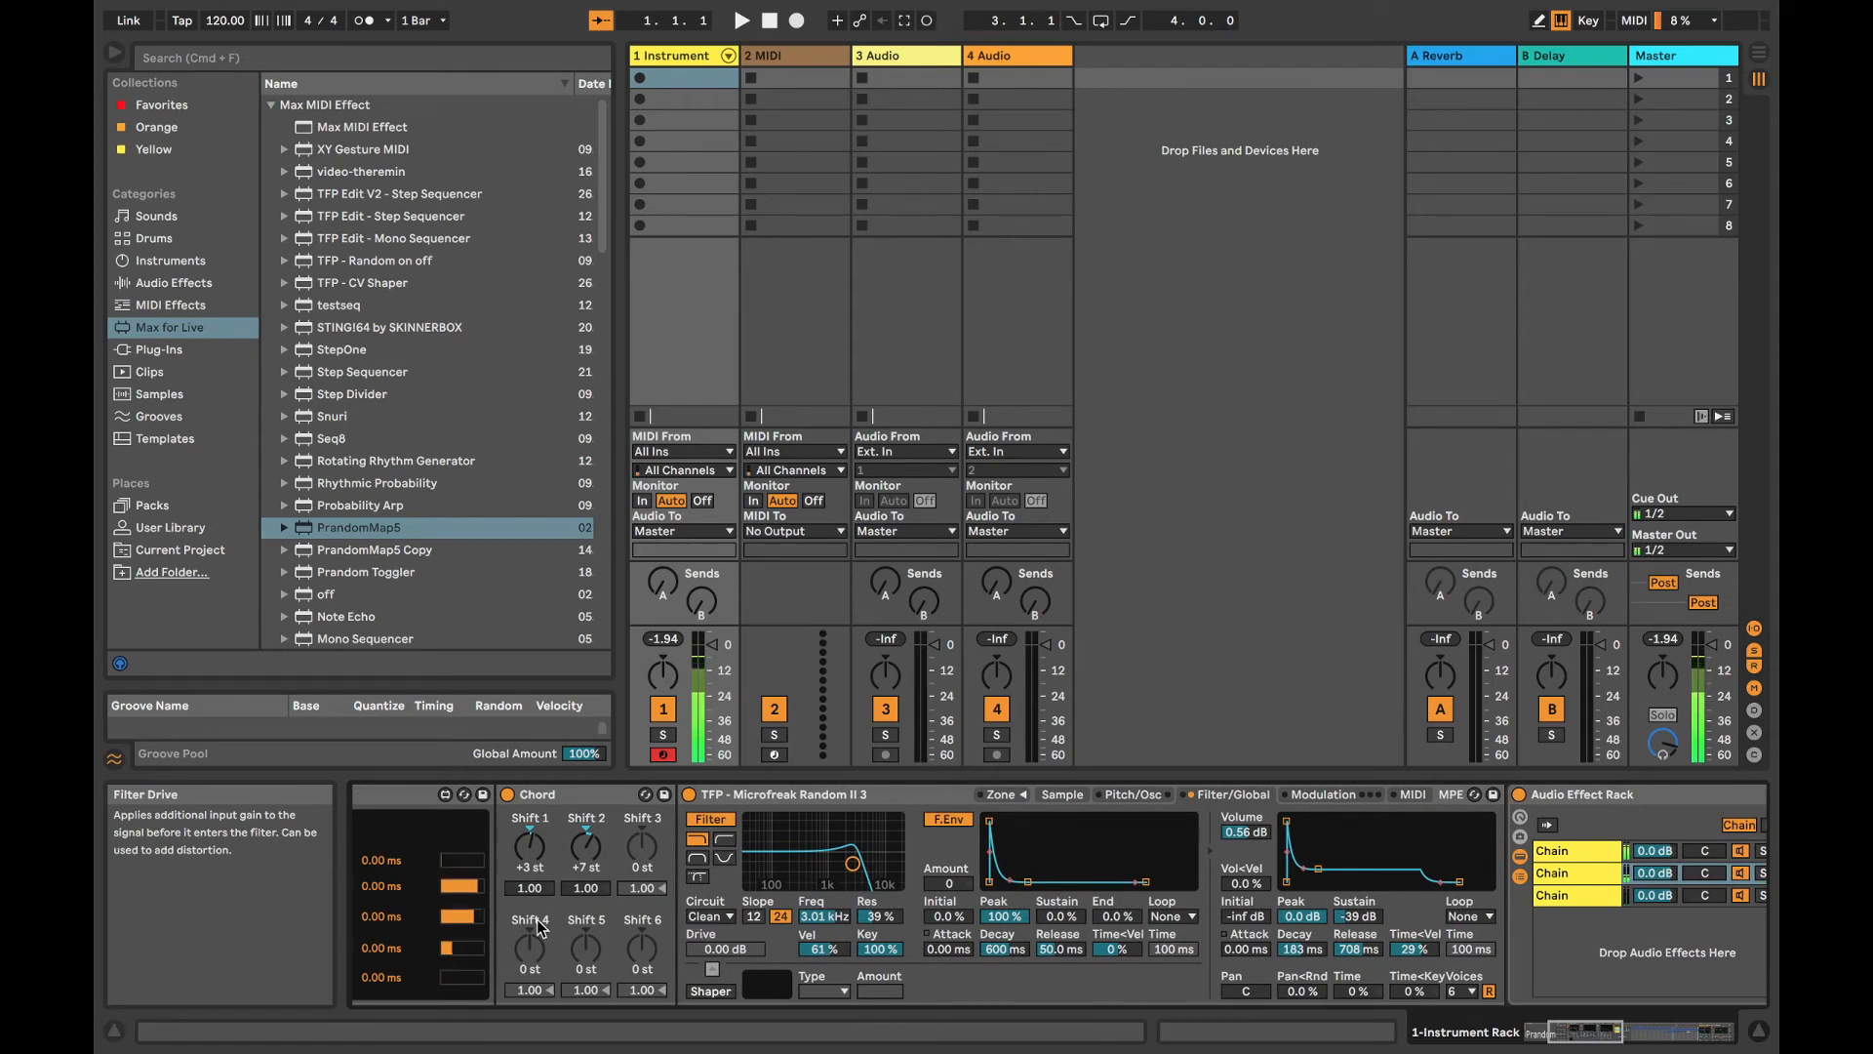
scroll(542, 924, left, 5)
click(411, 890)
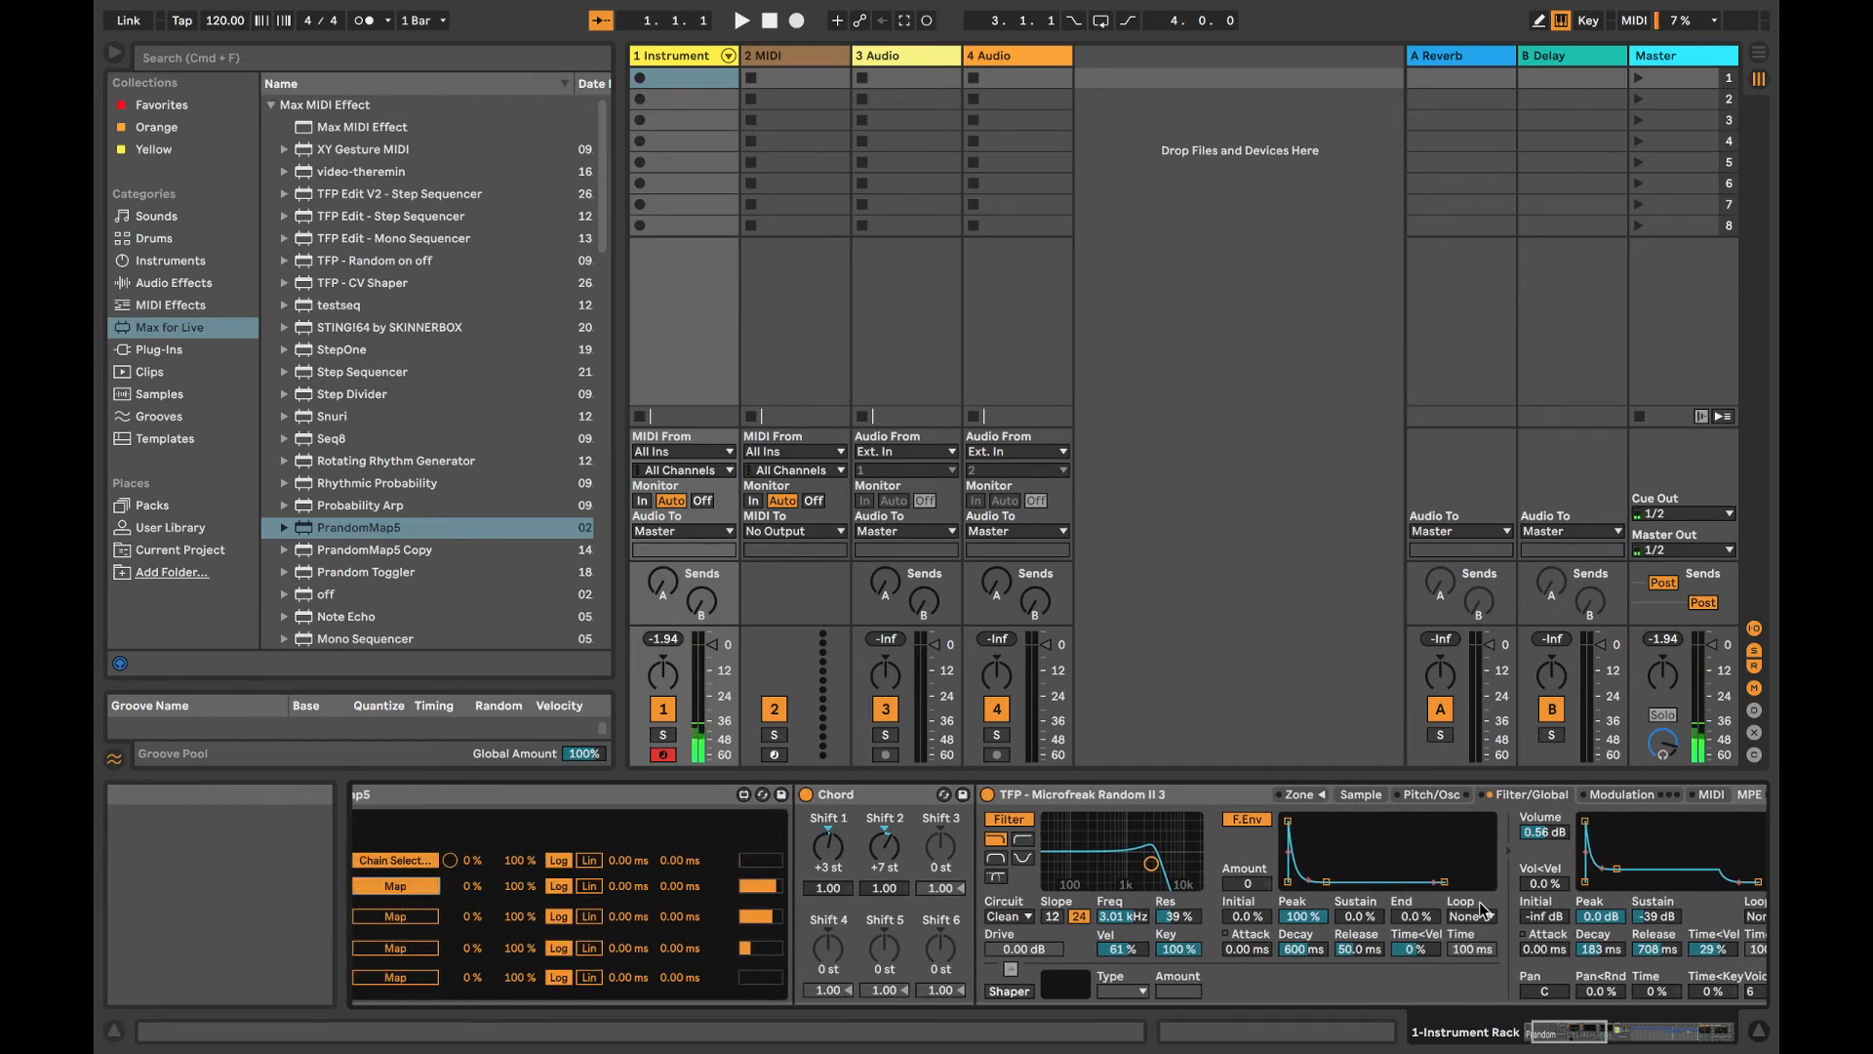
click(1608, 954)
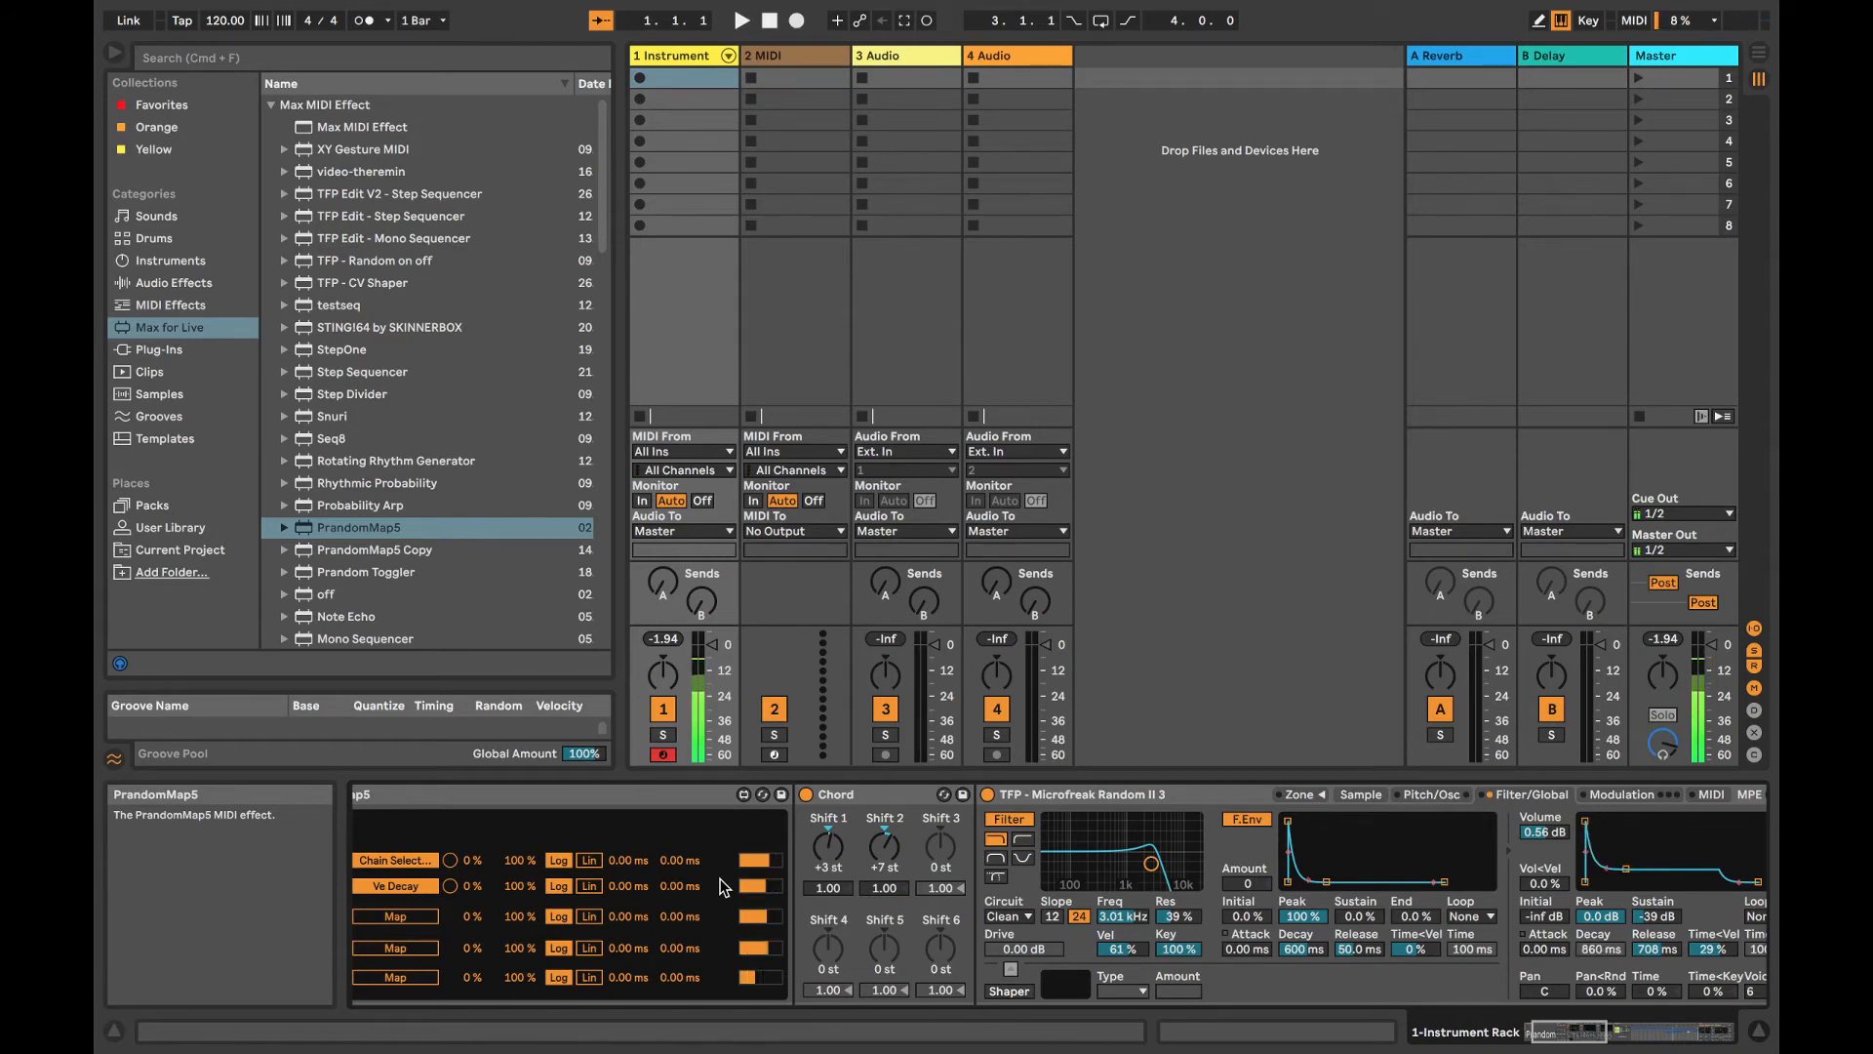
Step: Clear the second PrandomMap5 slot's mapping and shorten the Sampler's volume envelope decay to 84.7 ms
click(450, 886)
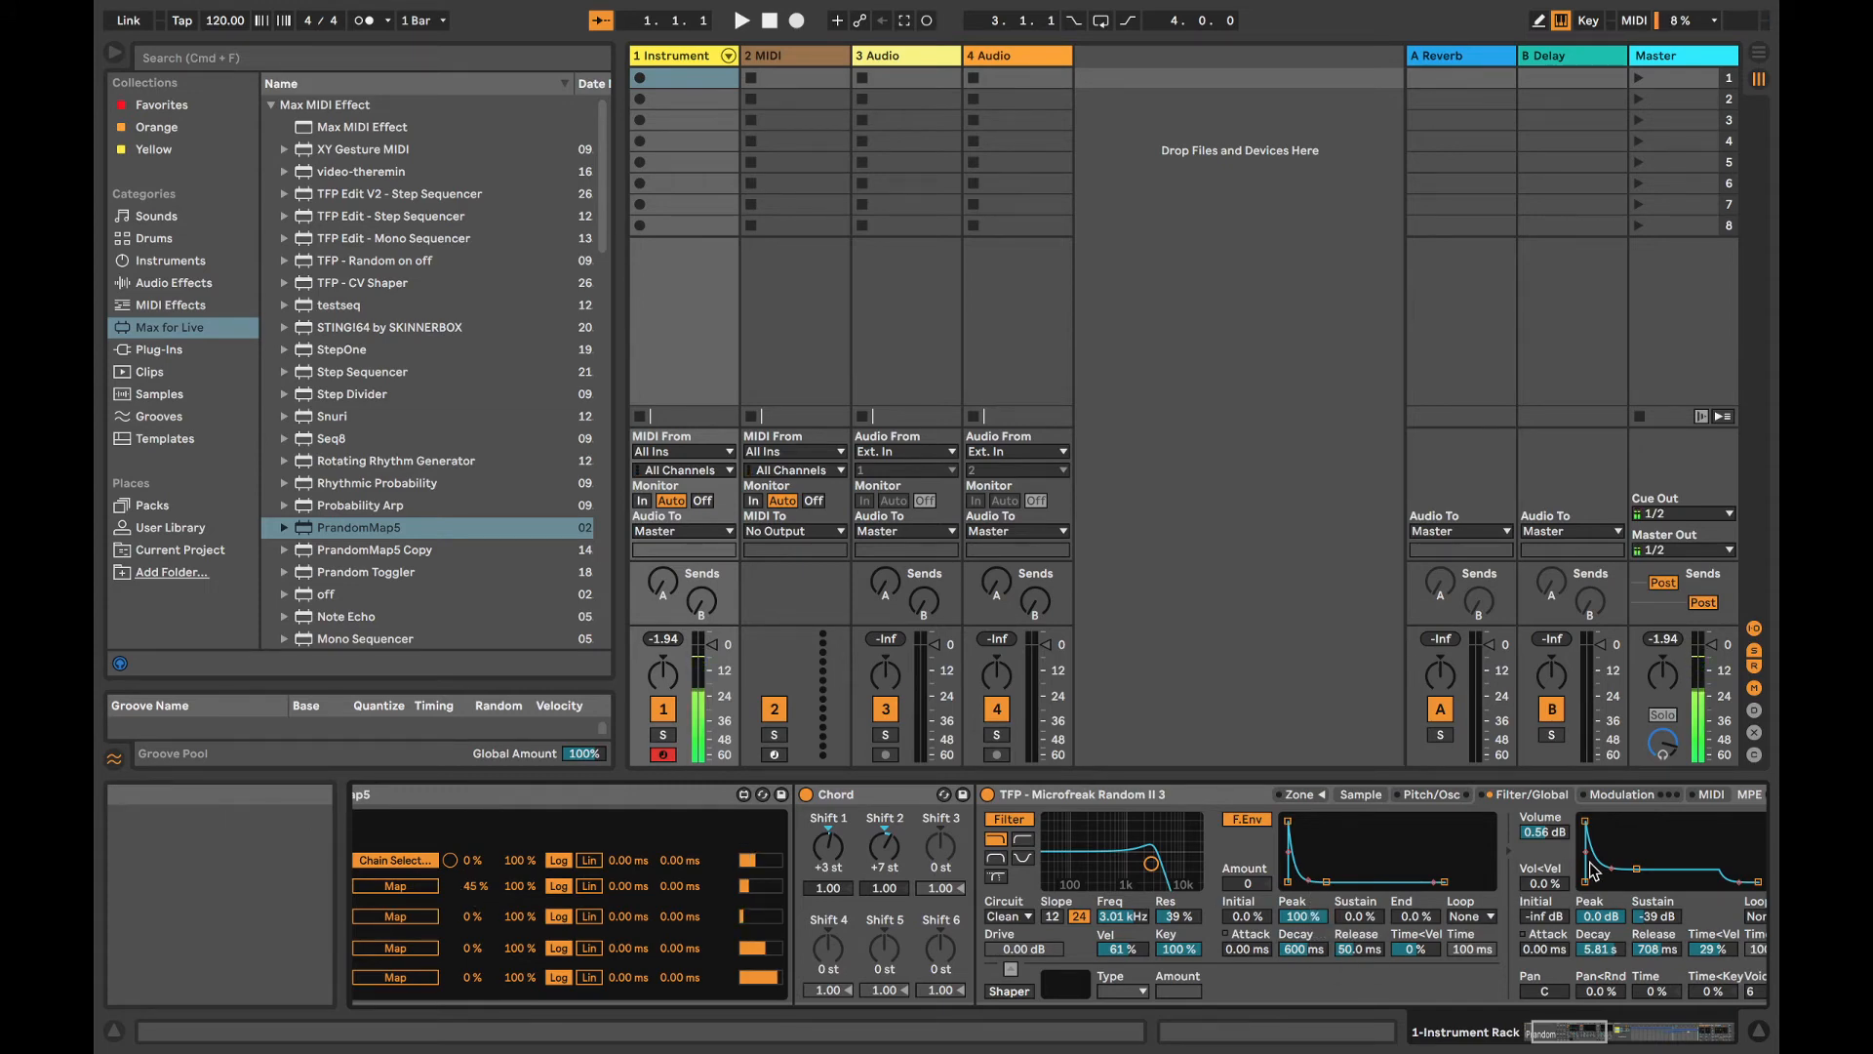
drag(1637, 868, 1611, 868)
Step: Narrow the Echo chain's zone to span about 73 to 89
scroll(1488, 929, right, 20)
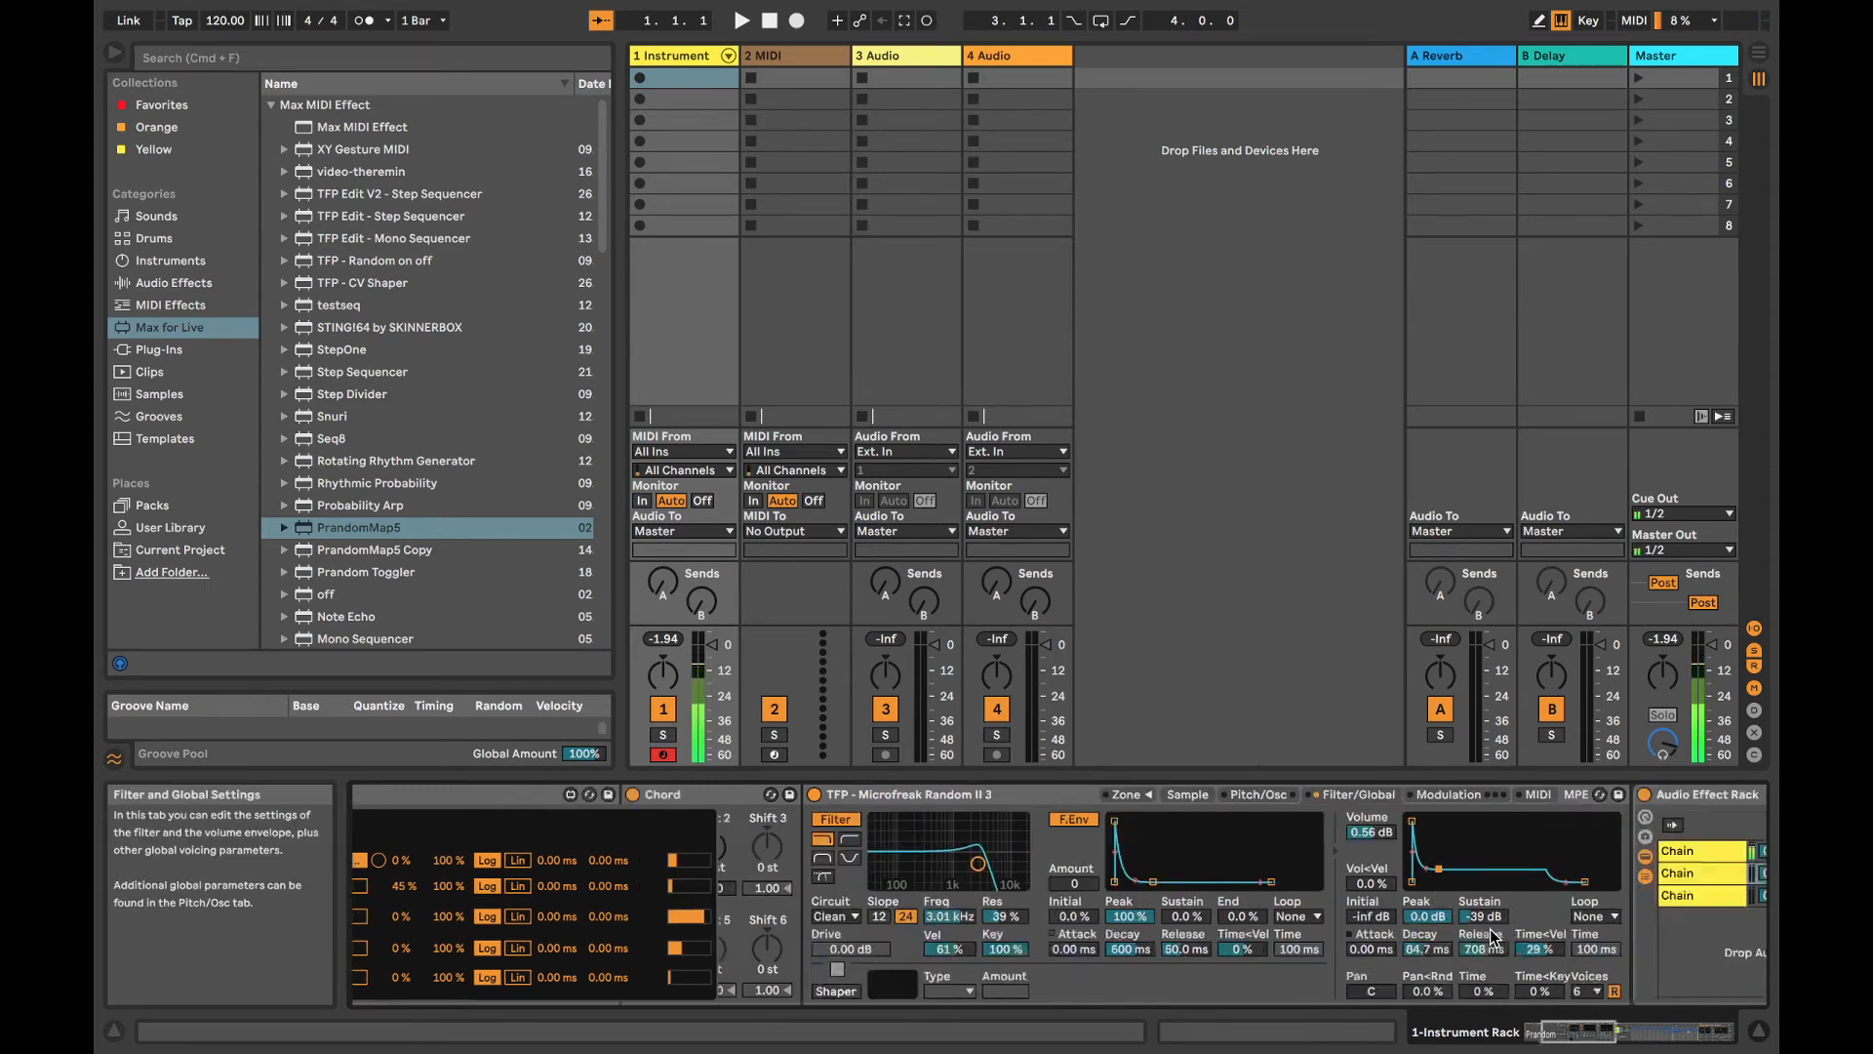
scroll(1183, 913, left, 4)
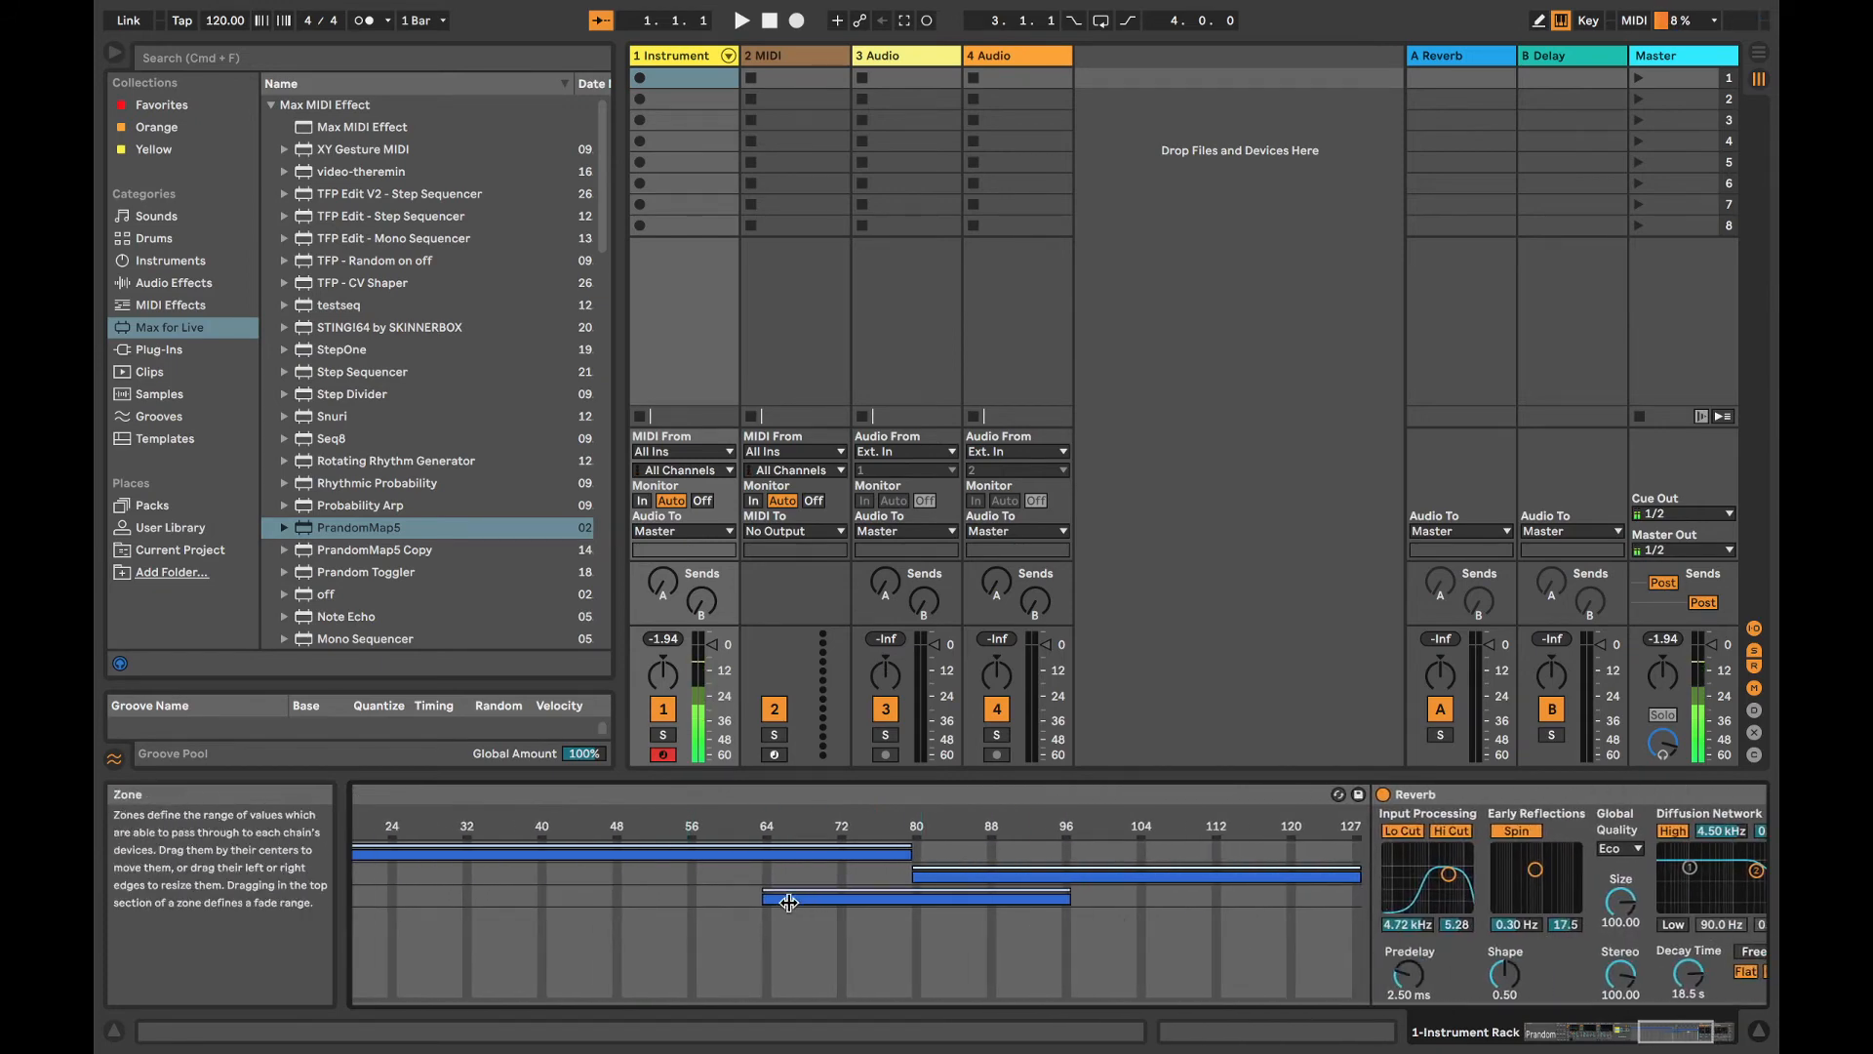
drag(765, 895, 847, 895)
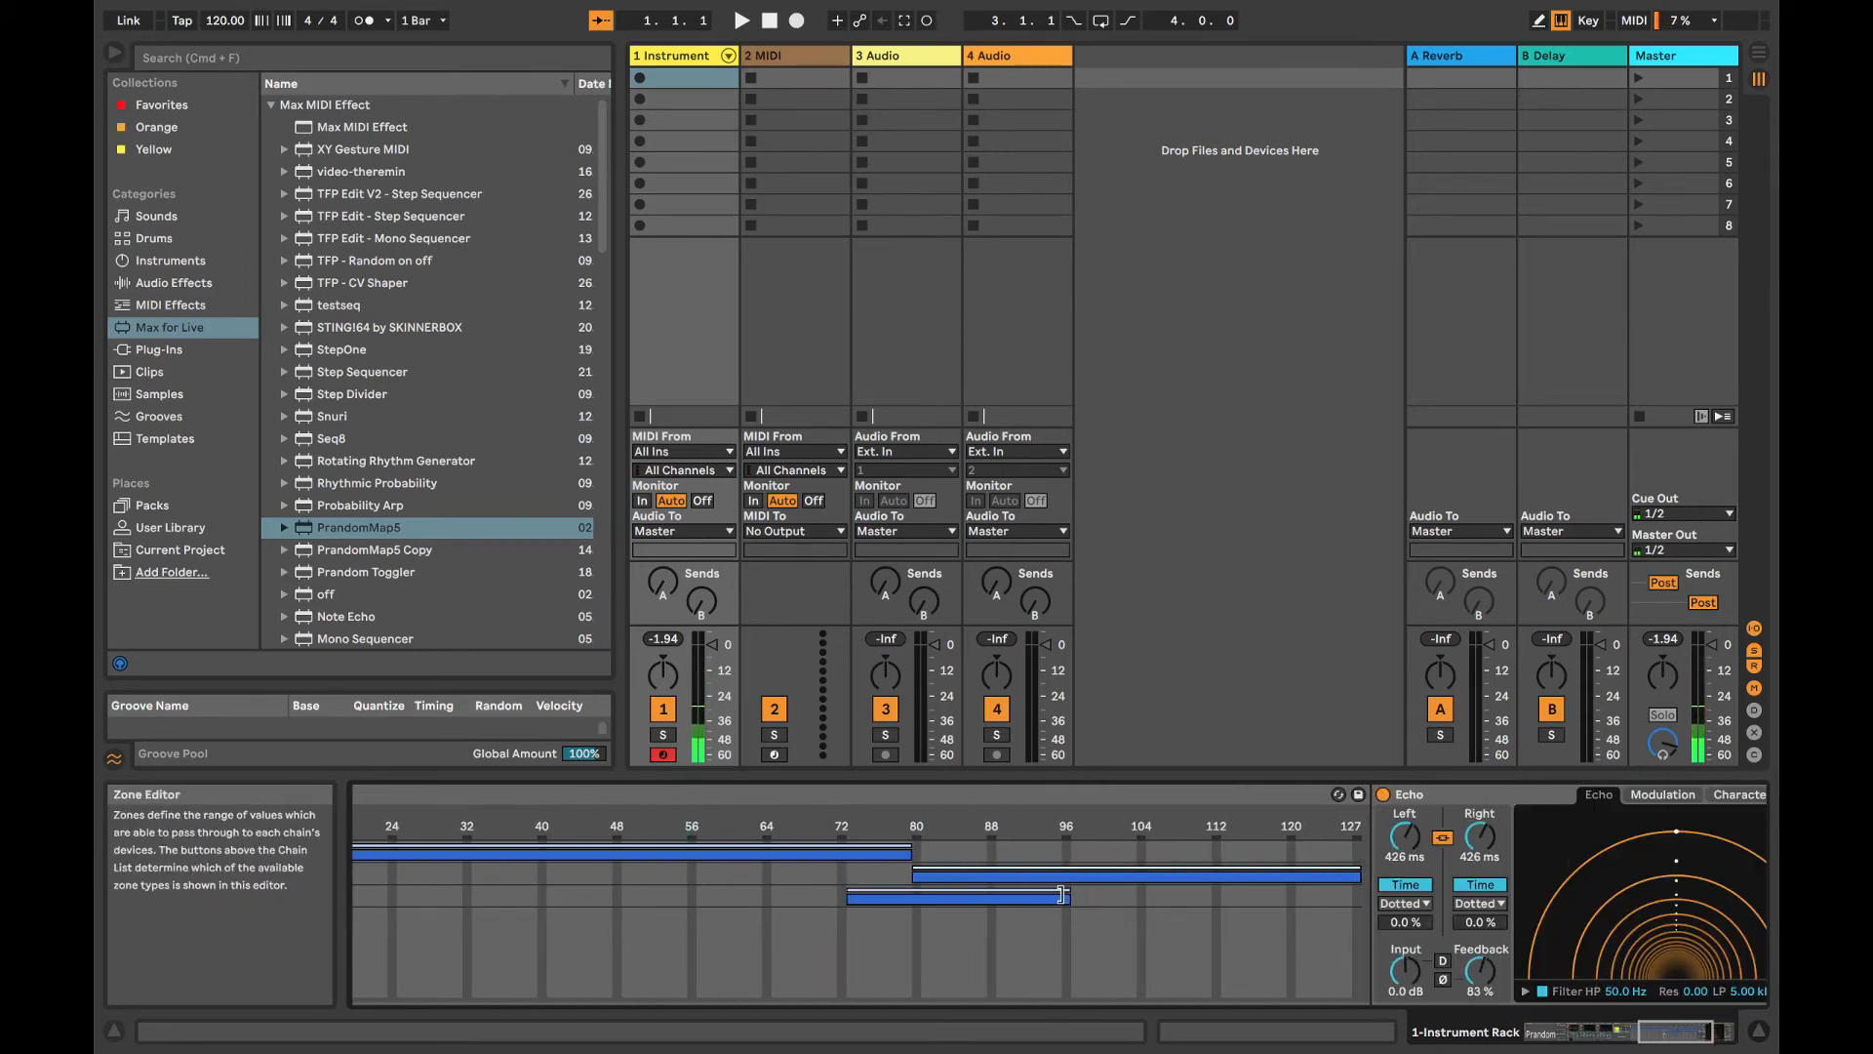
drag(1070, 896, 1005, 896)
Step: Set the Echo's delay time to 141 ms and its feedback to 93 %
drag(1488, 968, 1480, 888)
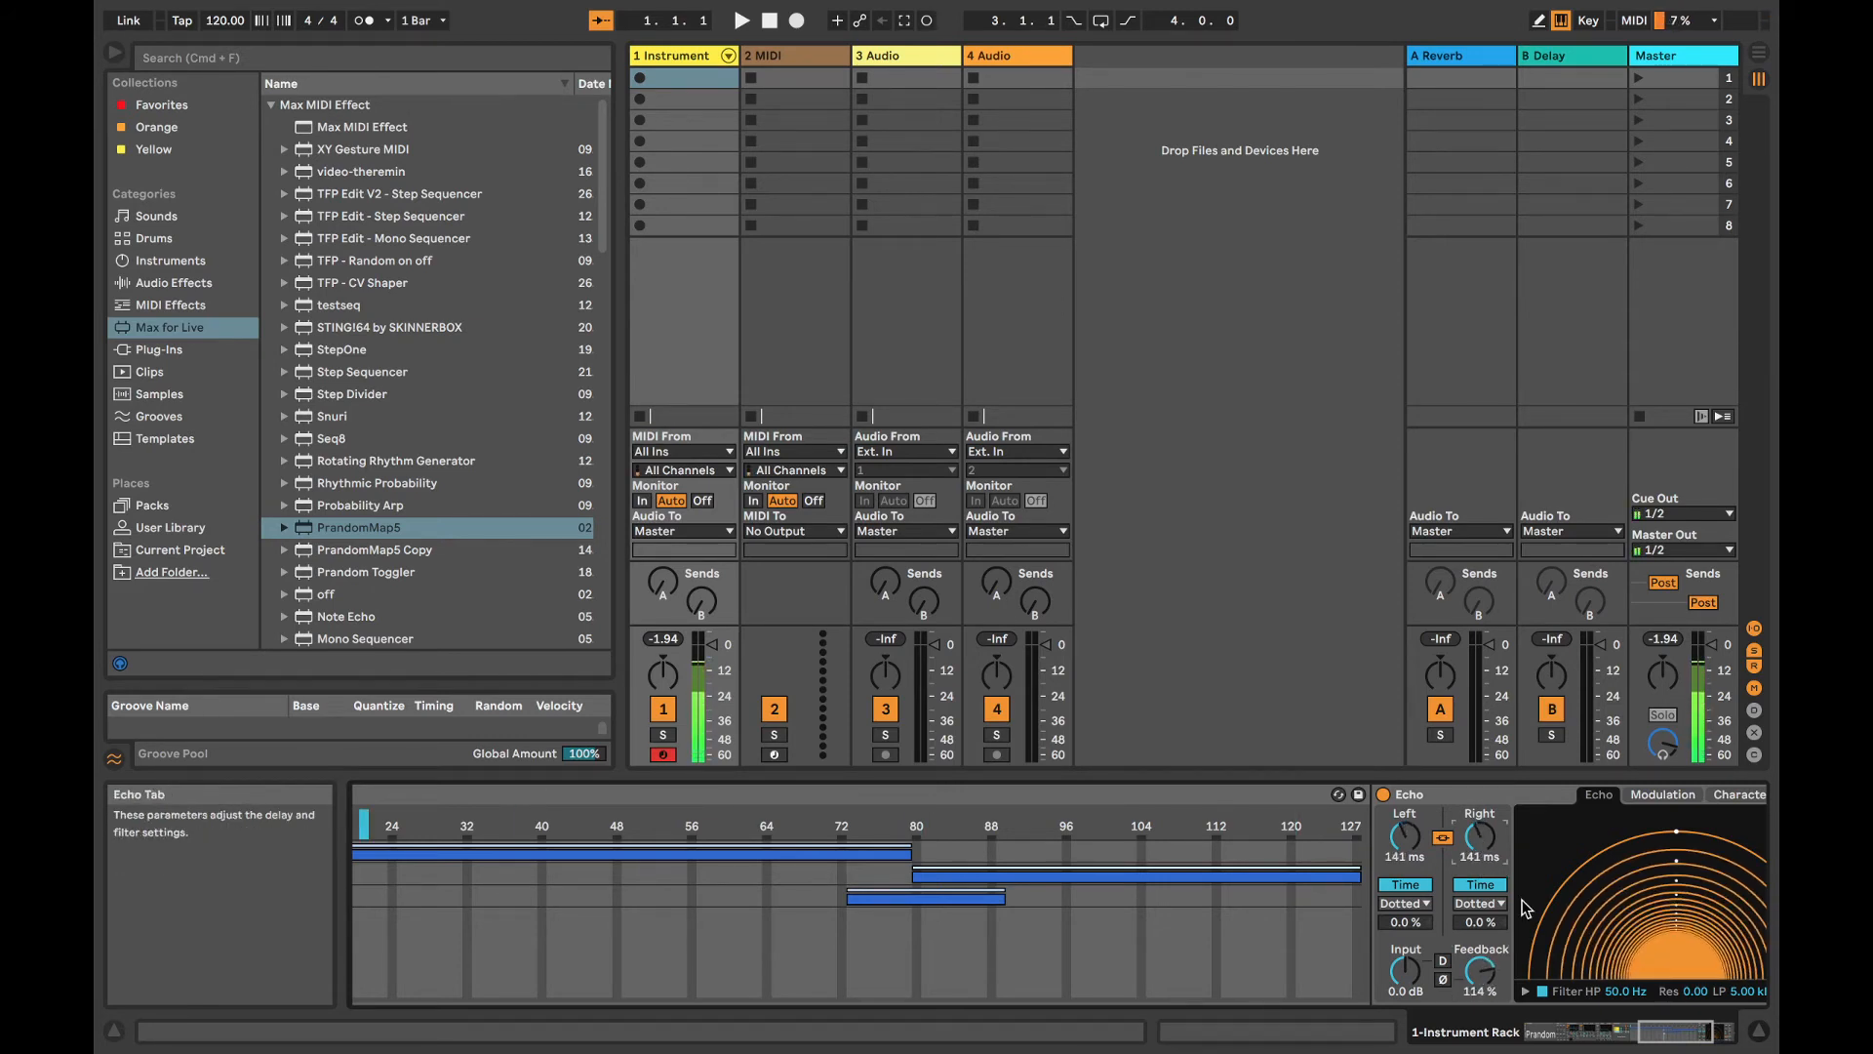
drag(1484, 968, 1483, 993)
Step: Map the second PrandomMap5 slot to the Echo's feedback and set the slot's maximum to 70 %
scroll(1226, 924, left, 4)
scroll(1226, 924, left, 10)
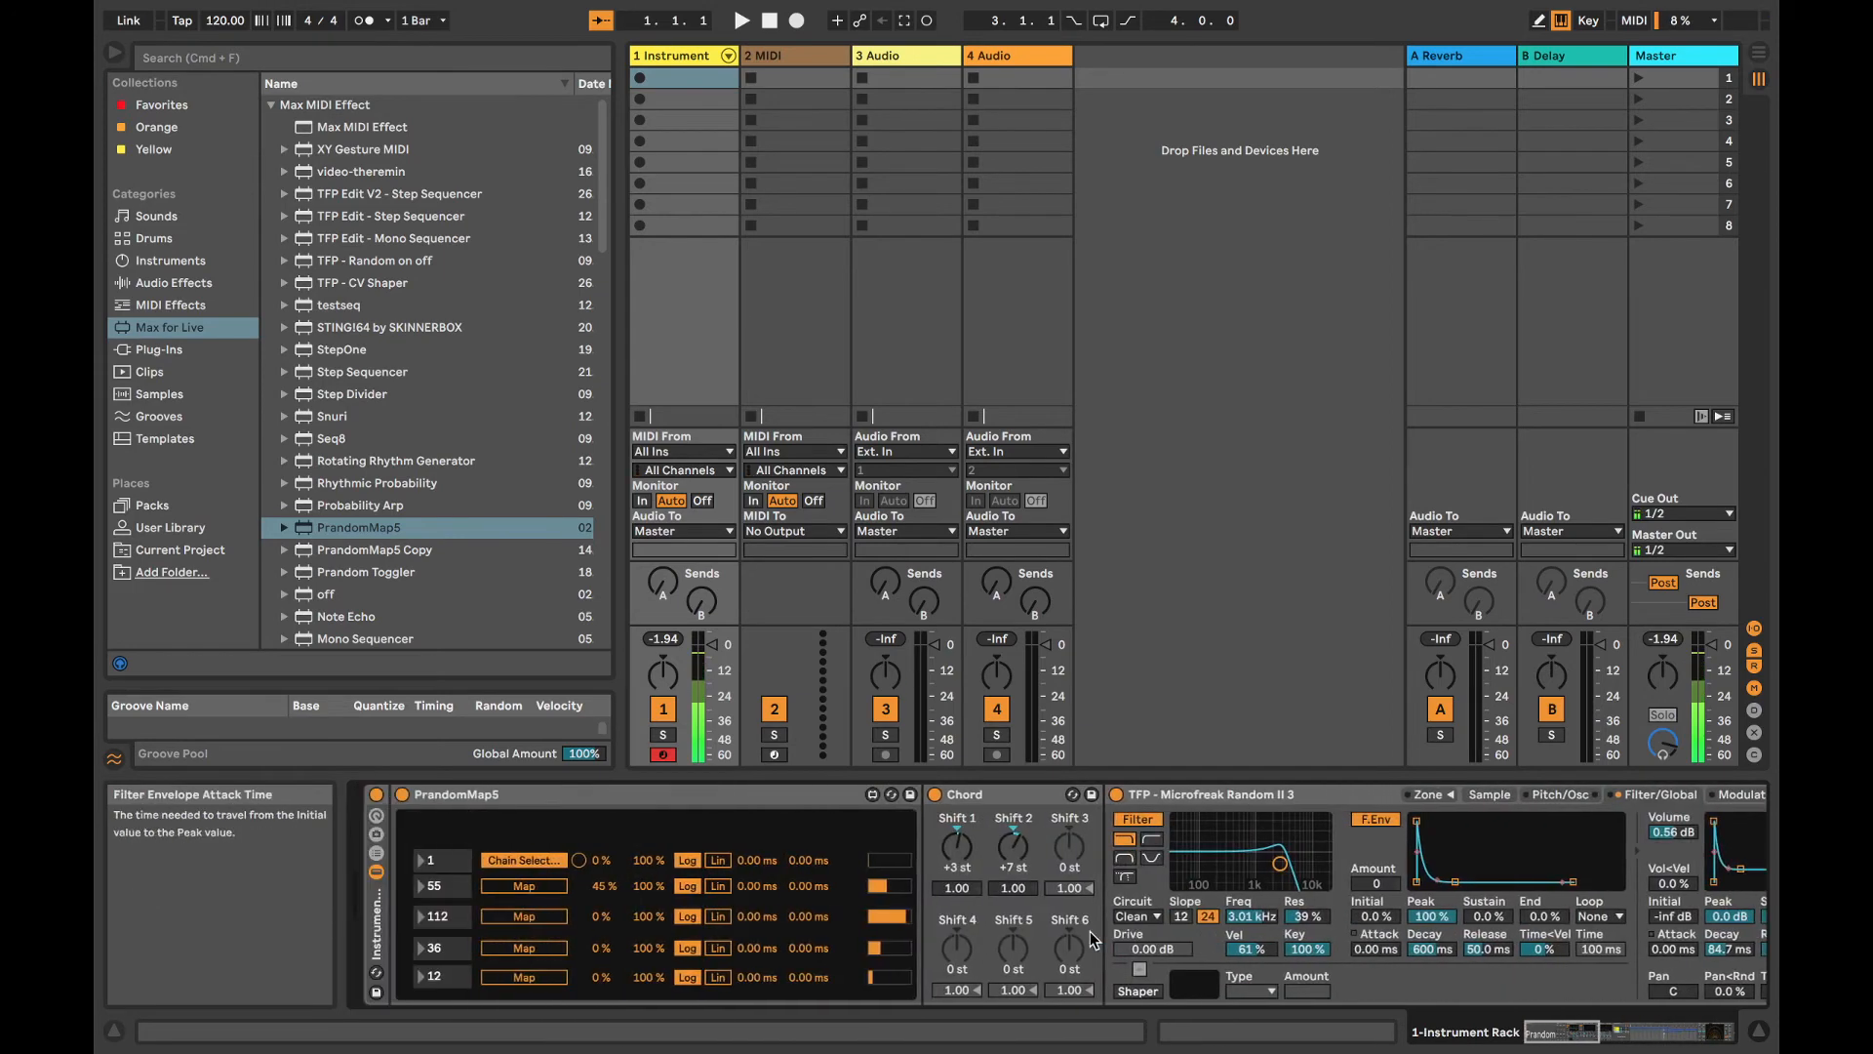
click(511, 889)
scroll(745, 890, right, 15)
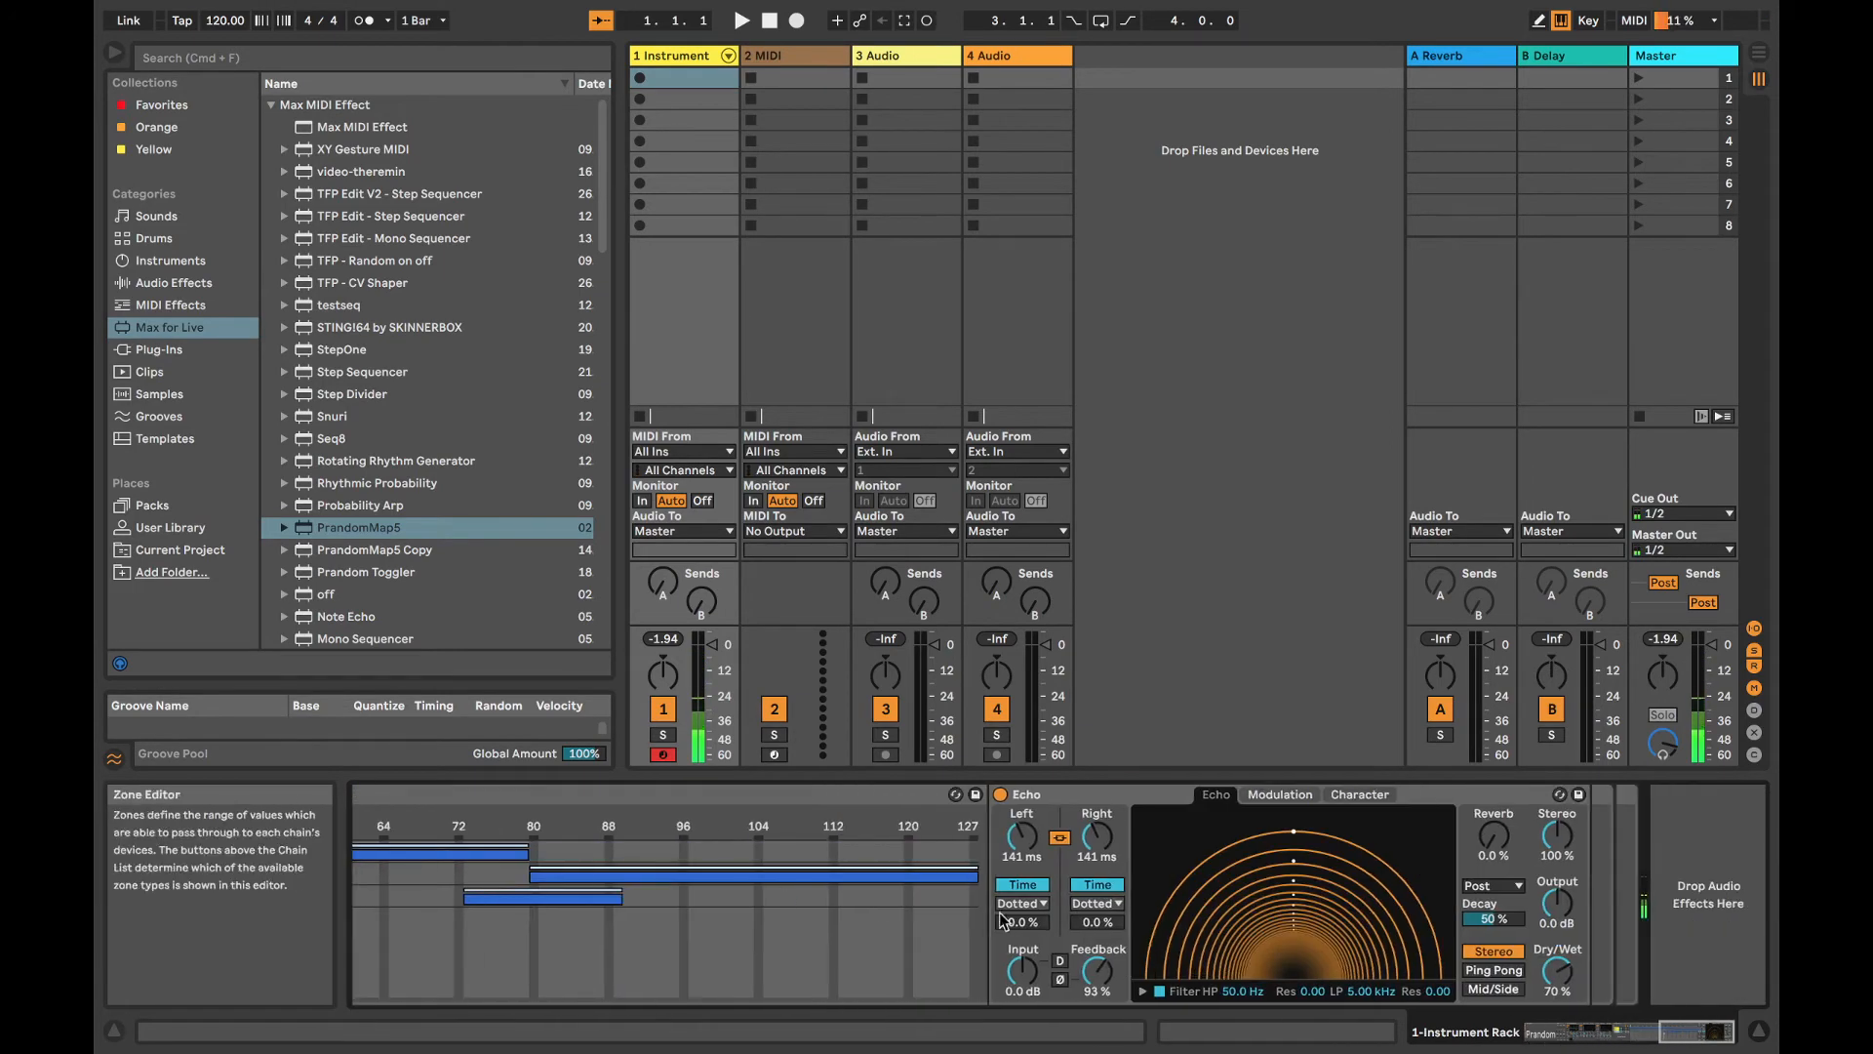
click(1097, 971)
scroll(542, 933, left, 10)
scroll(543, 932, left, 5)
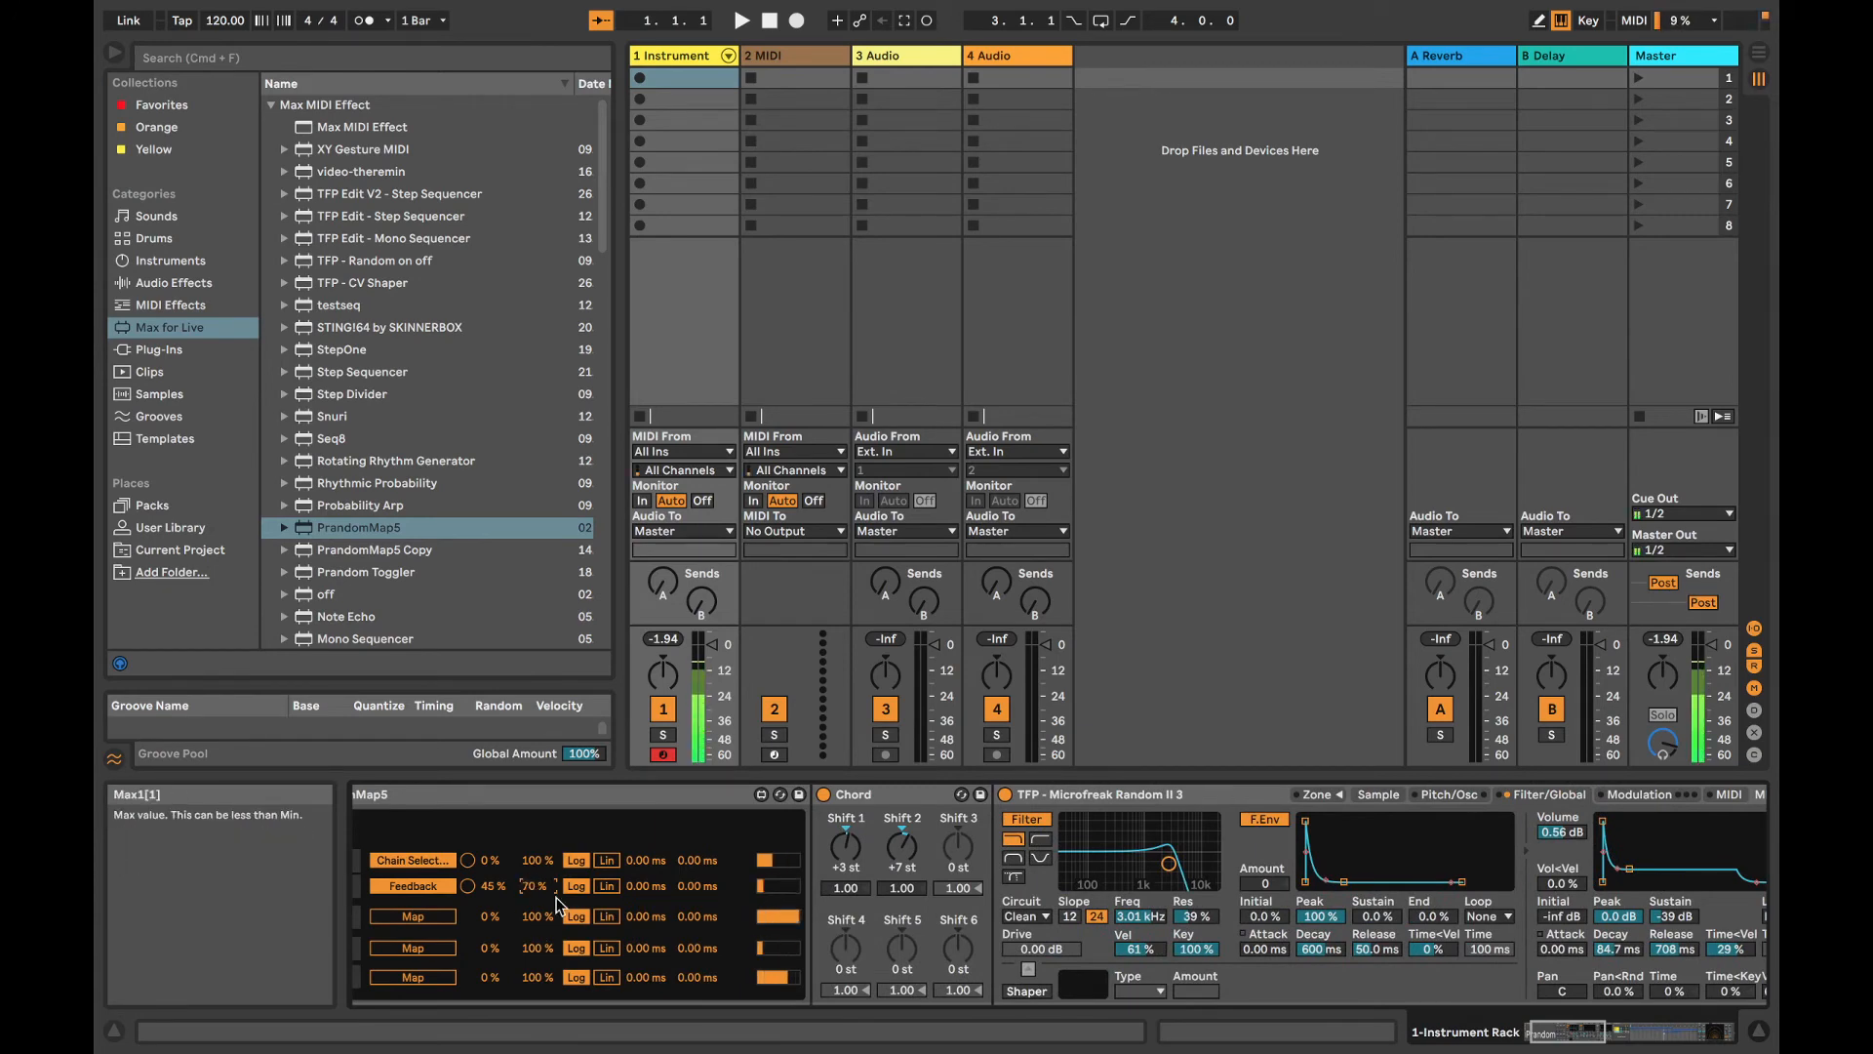
Step: Map the third PrandomMap5 slot to the Echo's left delay time
click(454, 917)
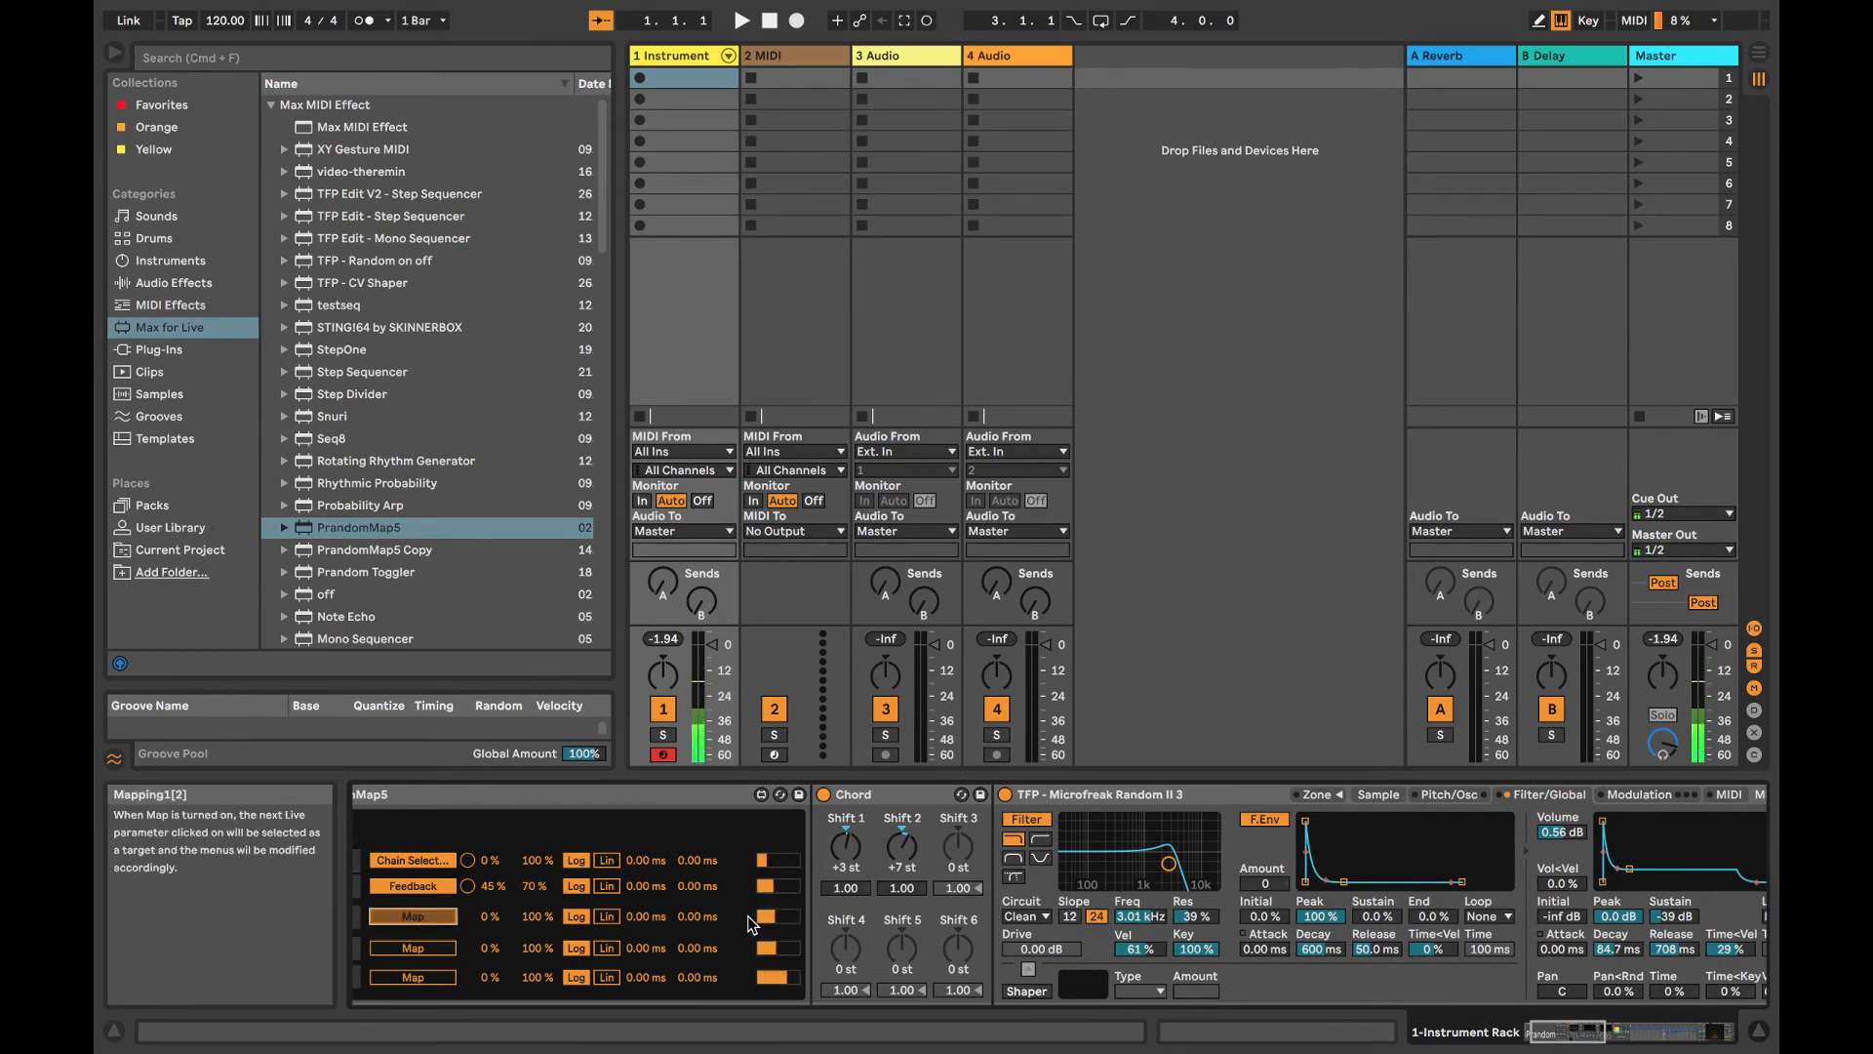
scroll(748, 915, right, 15)
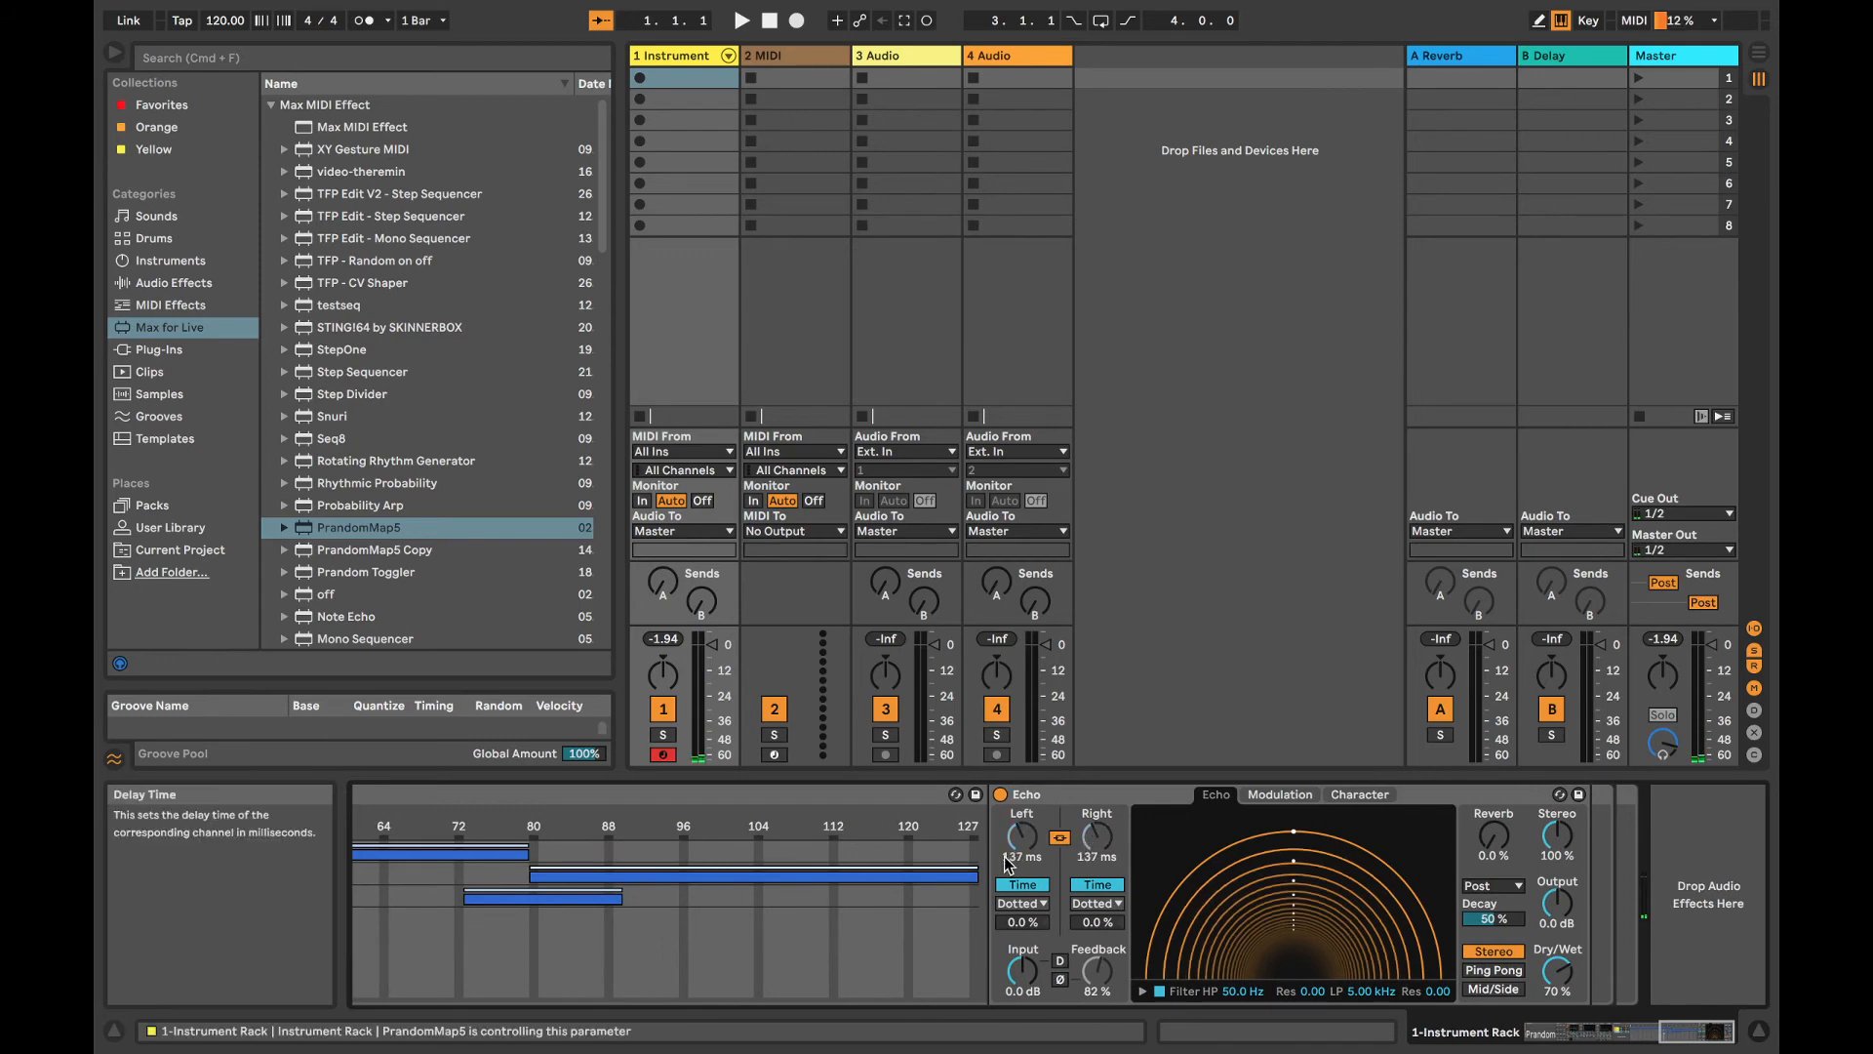
scroll(563, 896, left, 15)
scroll(553, 864, left, 5)
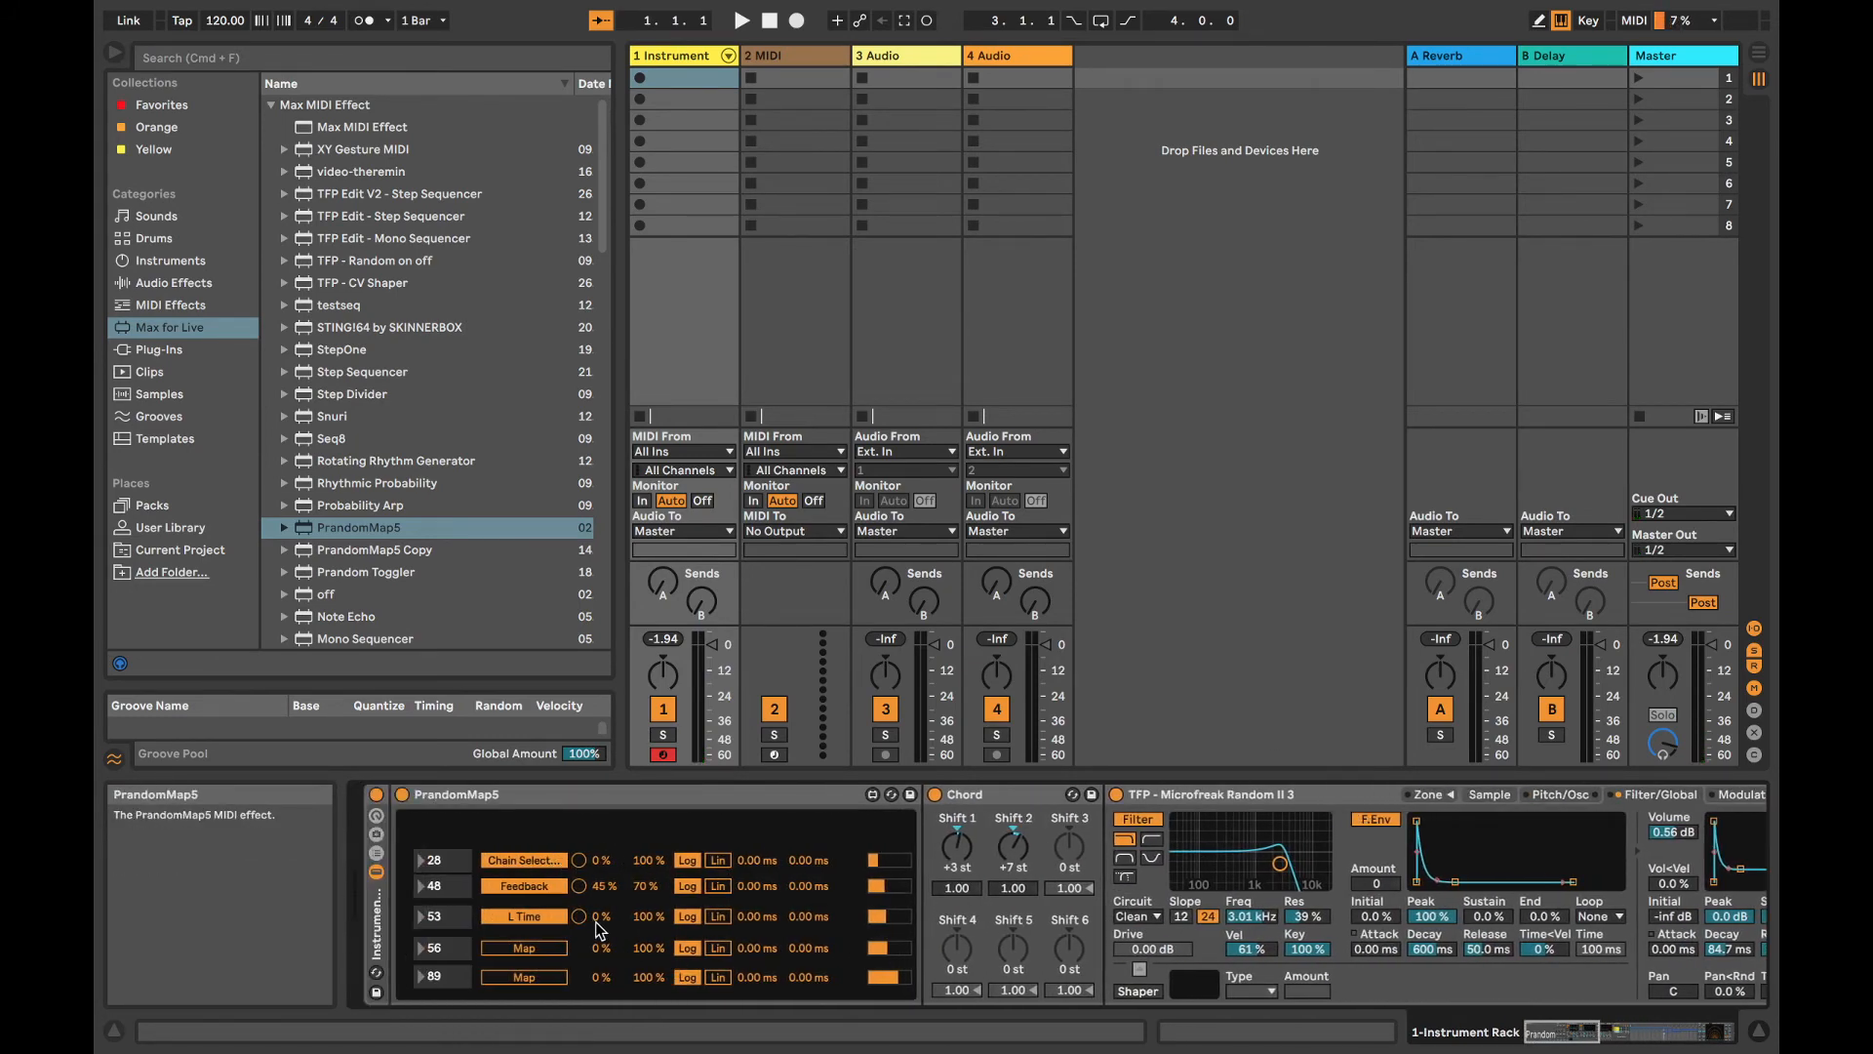
Step: Give the third PrandomMap5 slot 213 ms of upward smoothing and a minimum of 30 %
click(751, 917)
drag(751, 917, 765, 917)
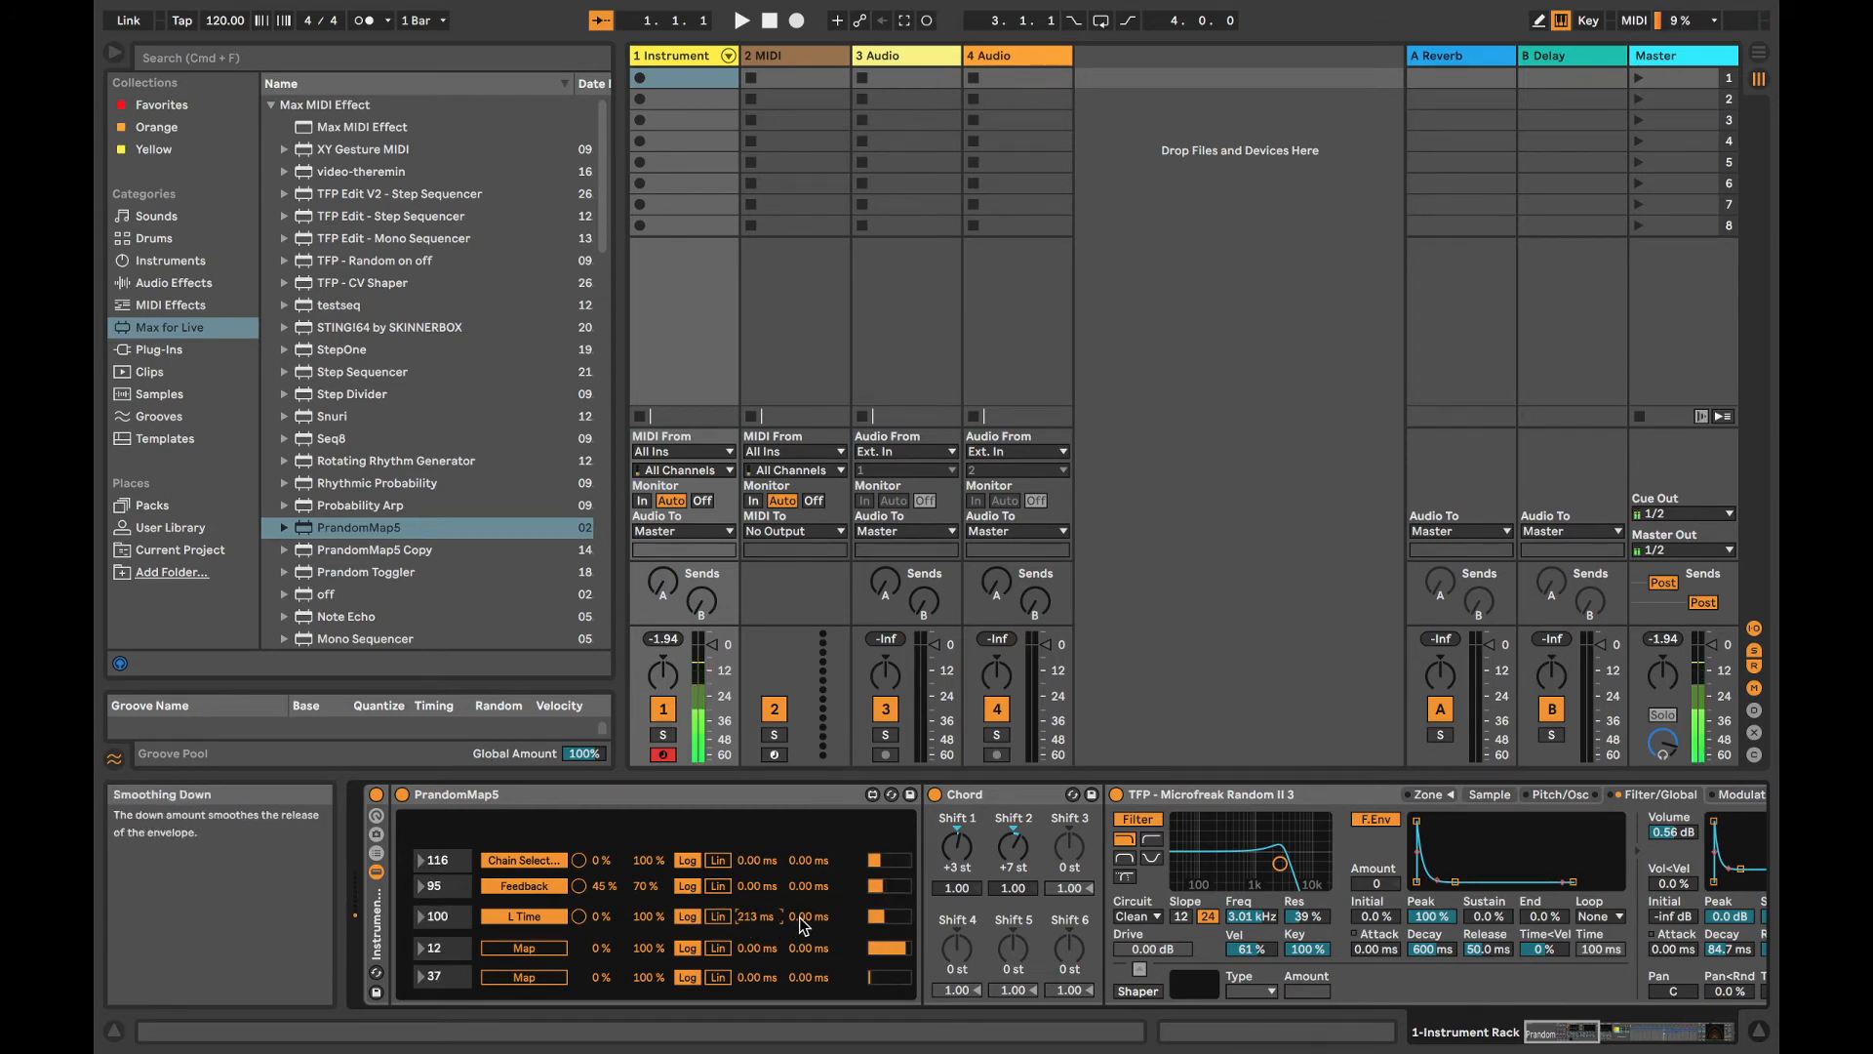
drag(618, 910, 618, 880)
Step: Turn off Repitch in the Echo's Character settings
scroll(993, 926, right, 10)
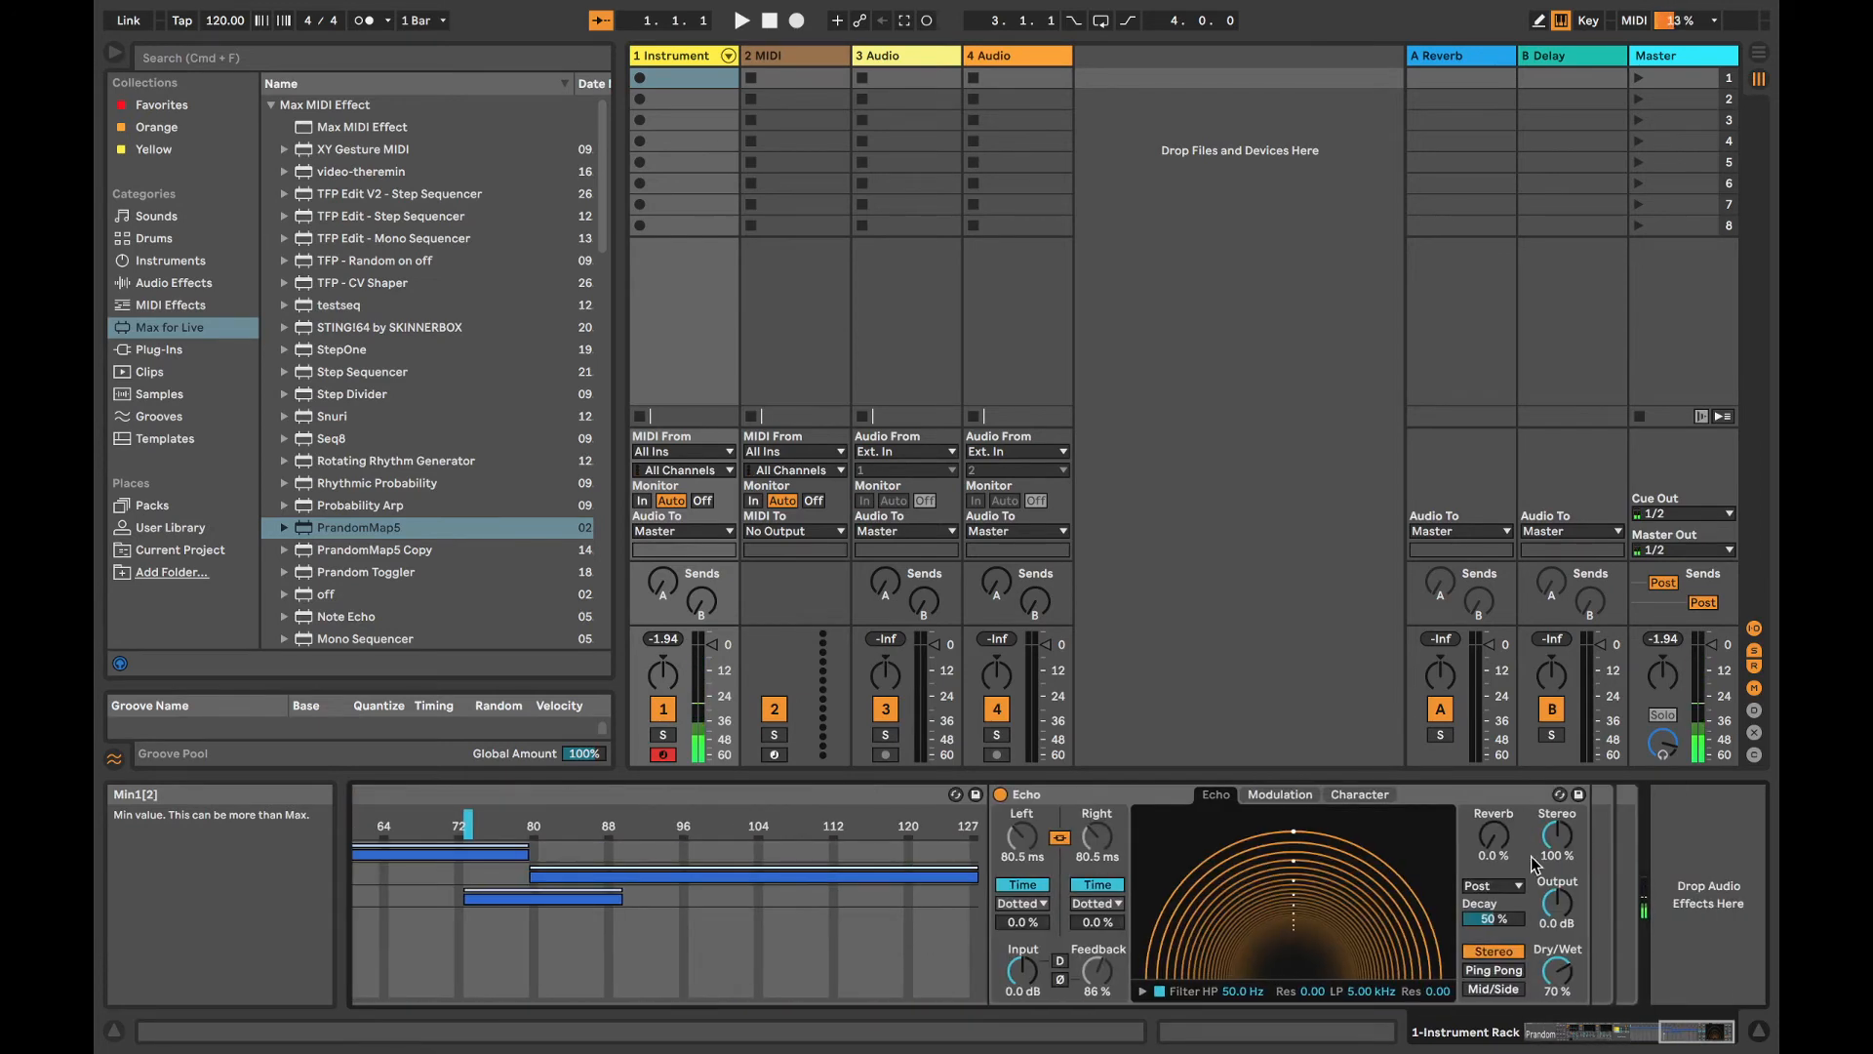
click(1356, 795)
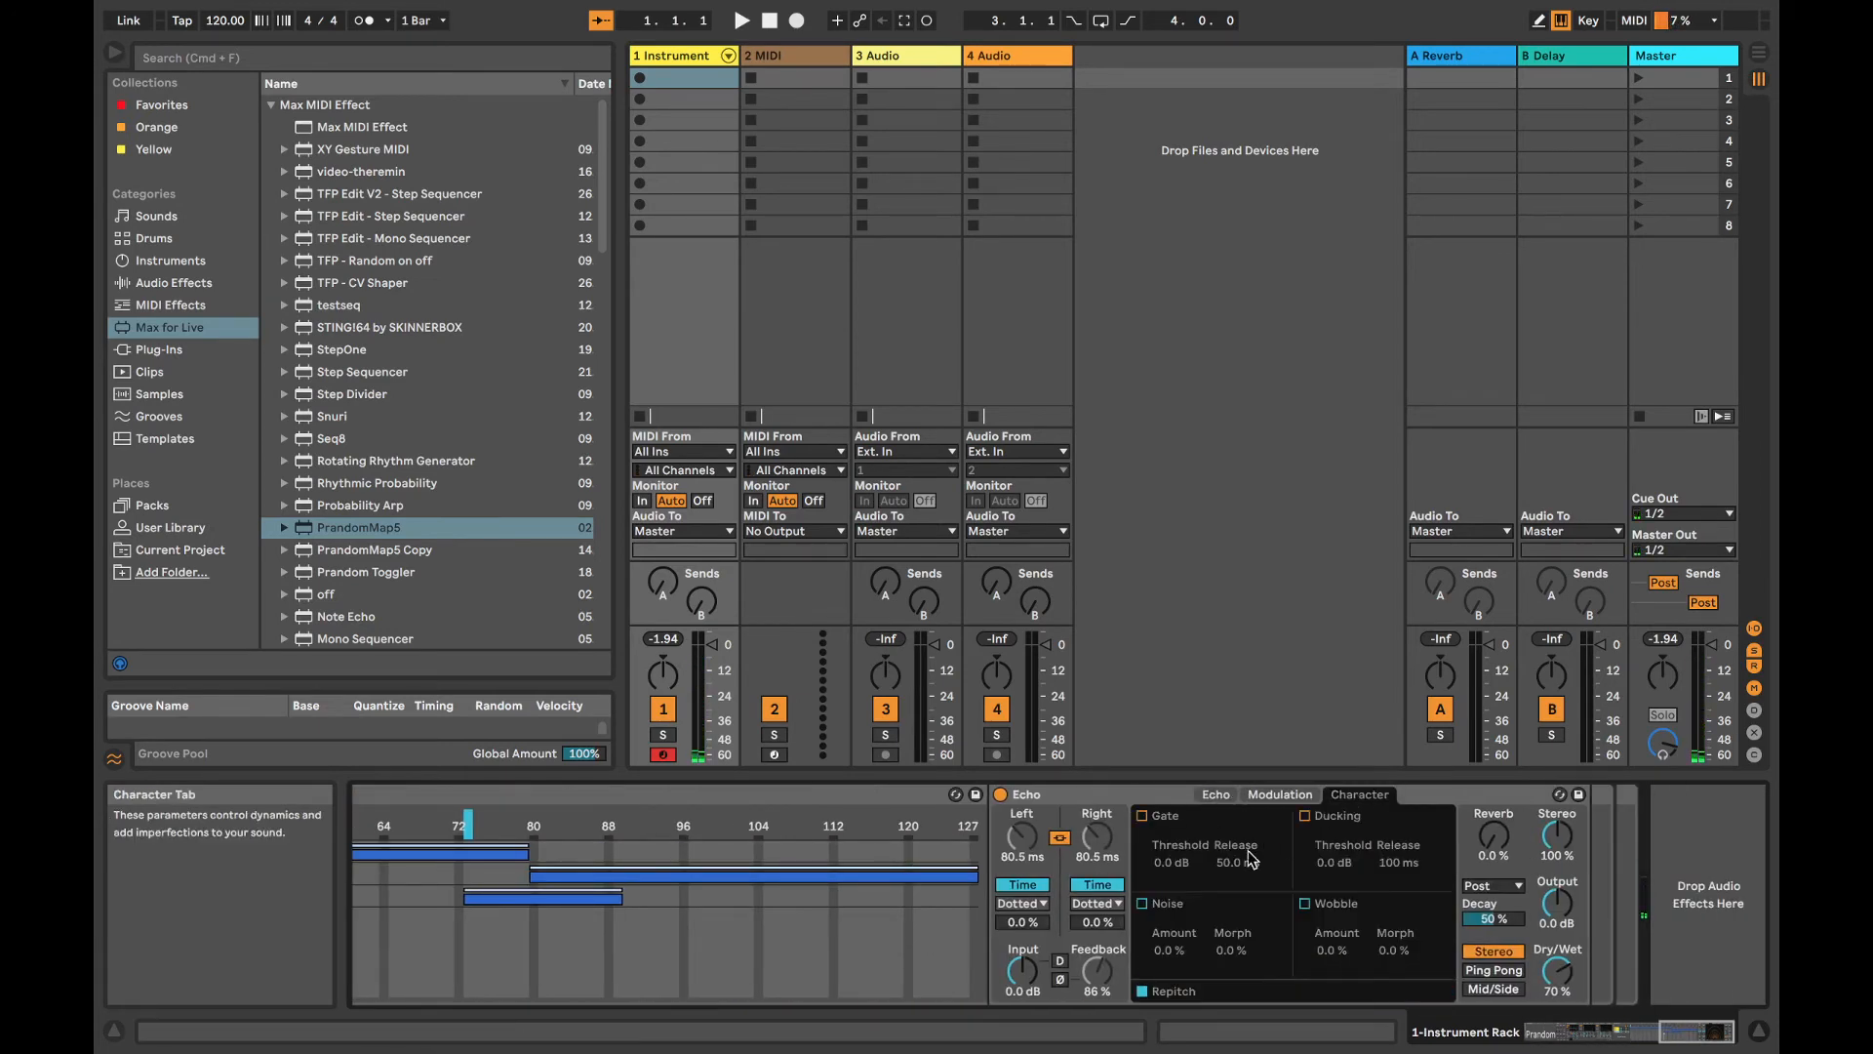
click(1140, 991)
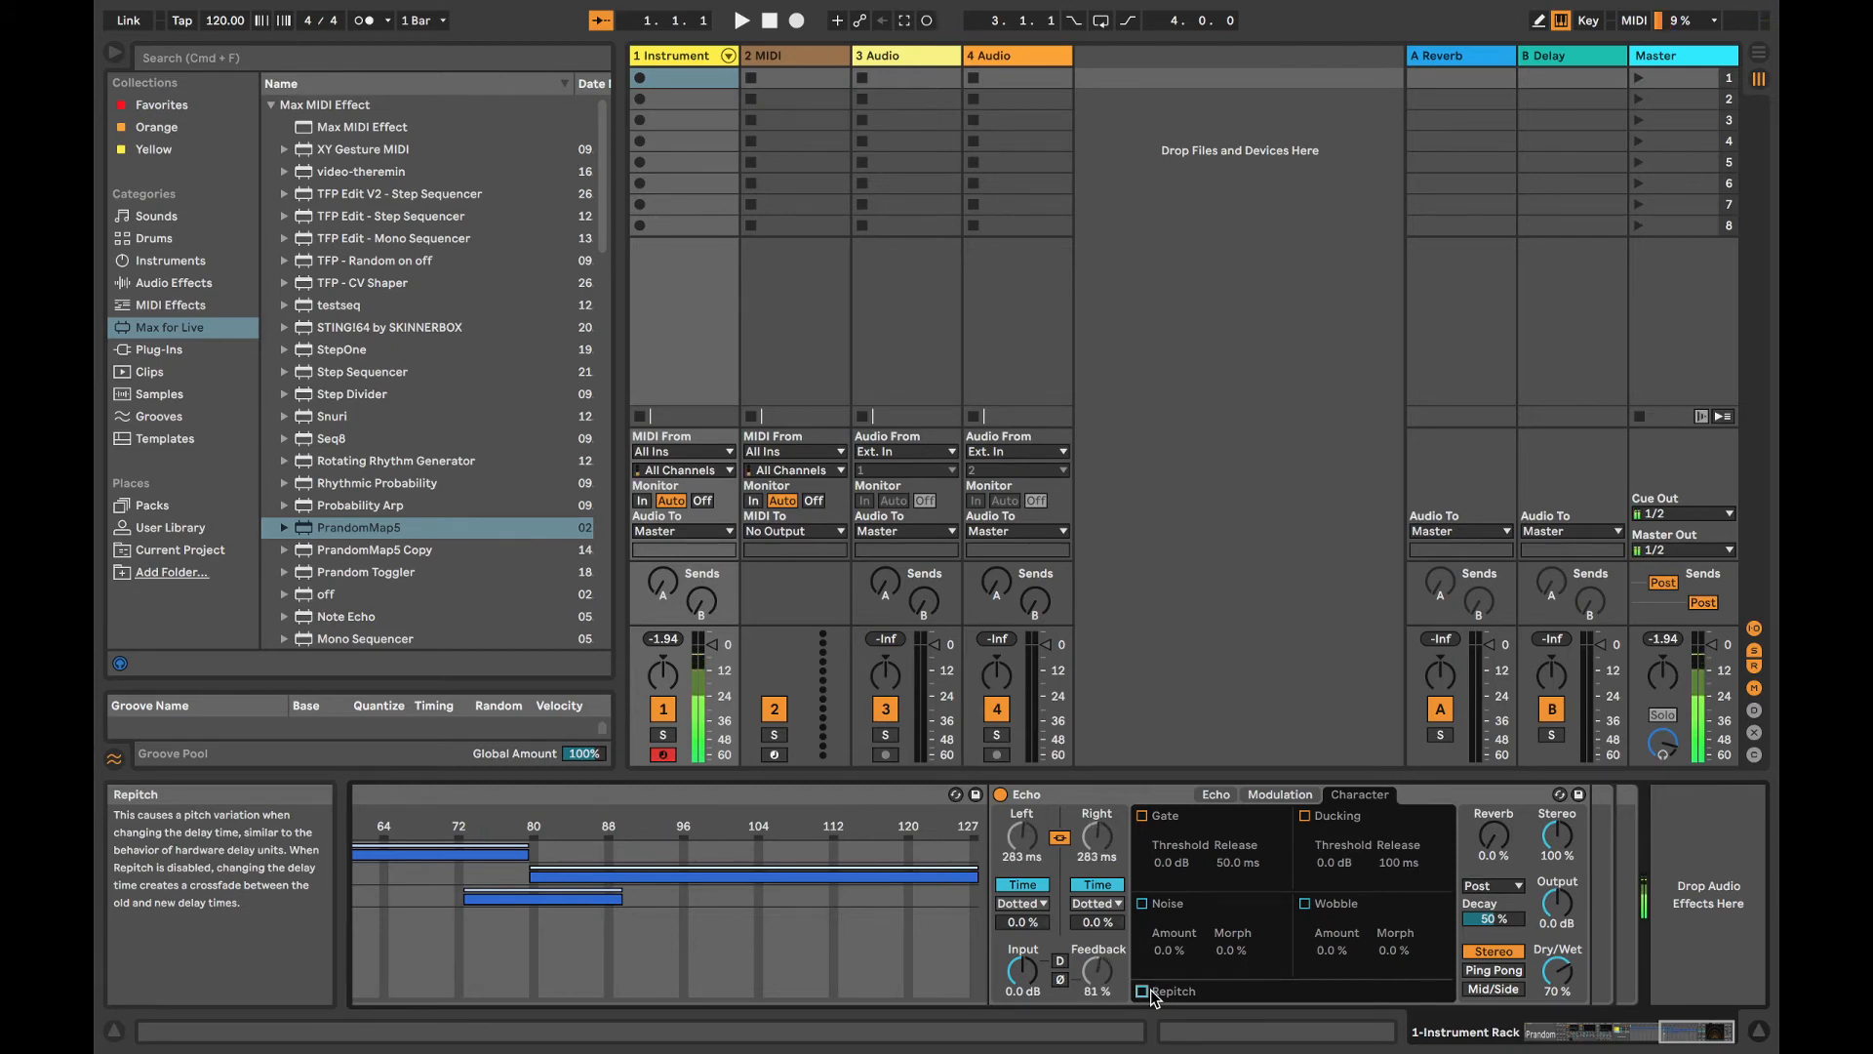
Step: Save the Instrument Rack as the preset Dubchord in the User Library's Presets > Instruments > The Fellow Passenger > Other folder
scroll(933, 964, left, 20)
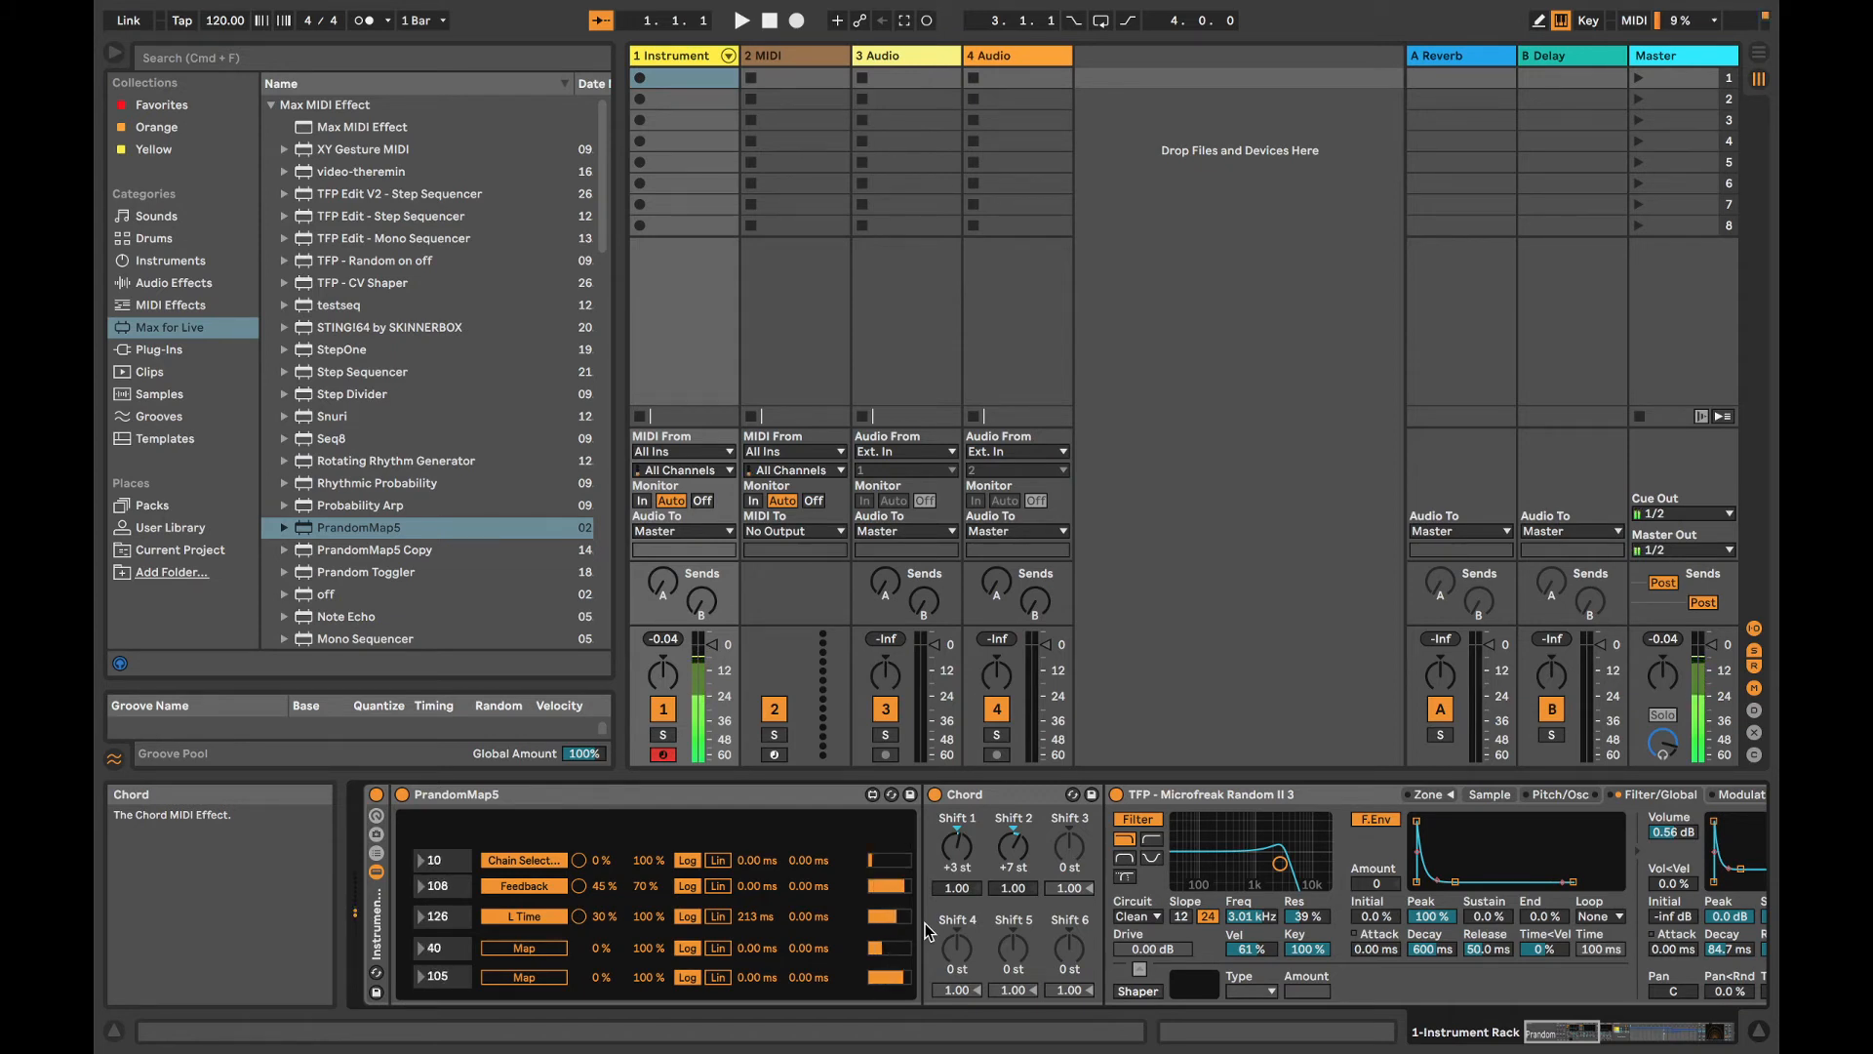
click(202, 525)
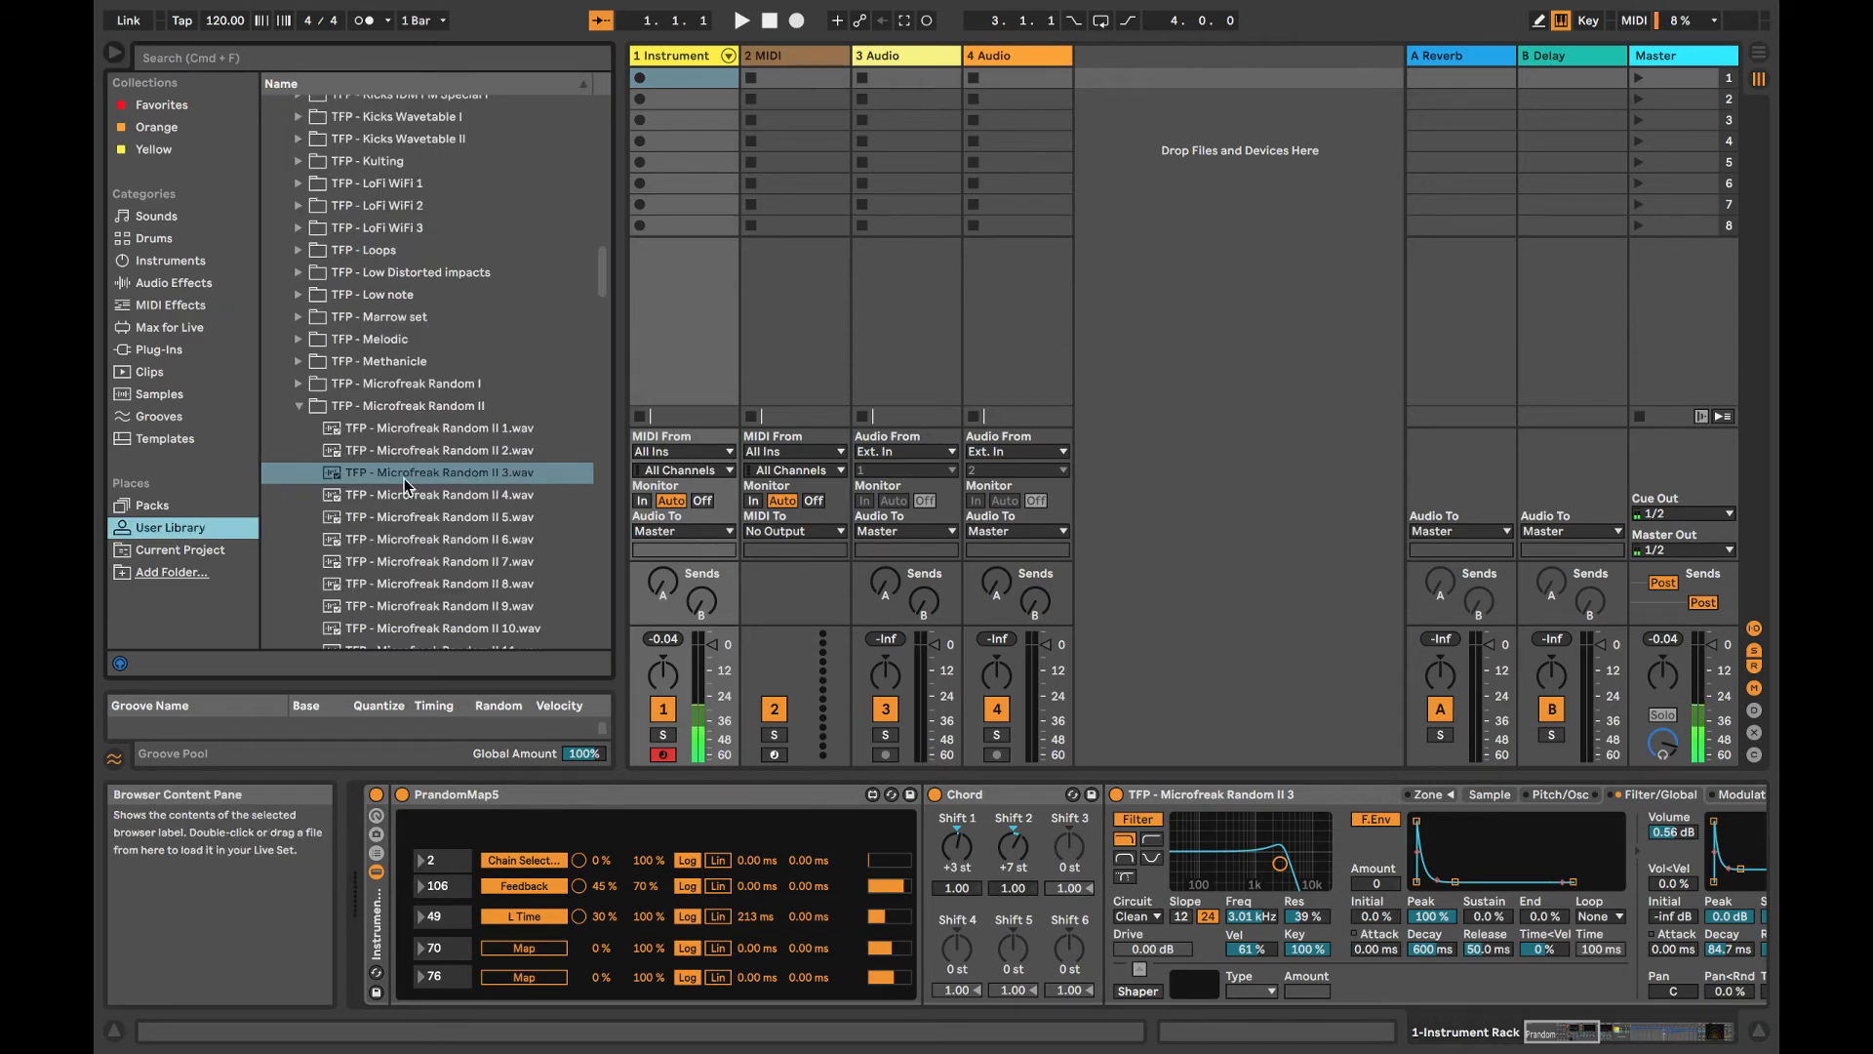
scroll(330, 426, up, 15)
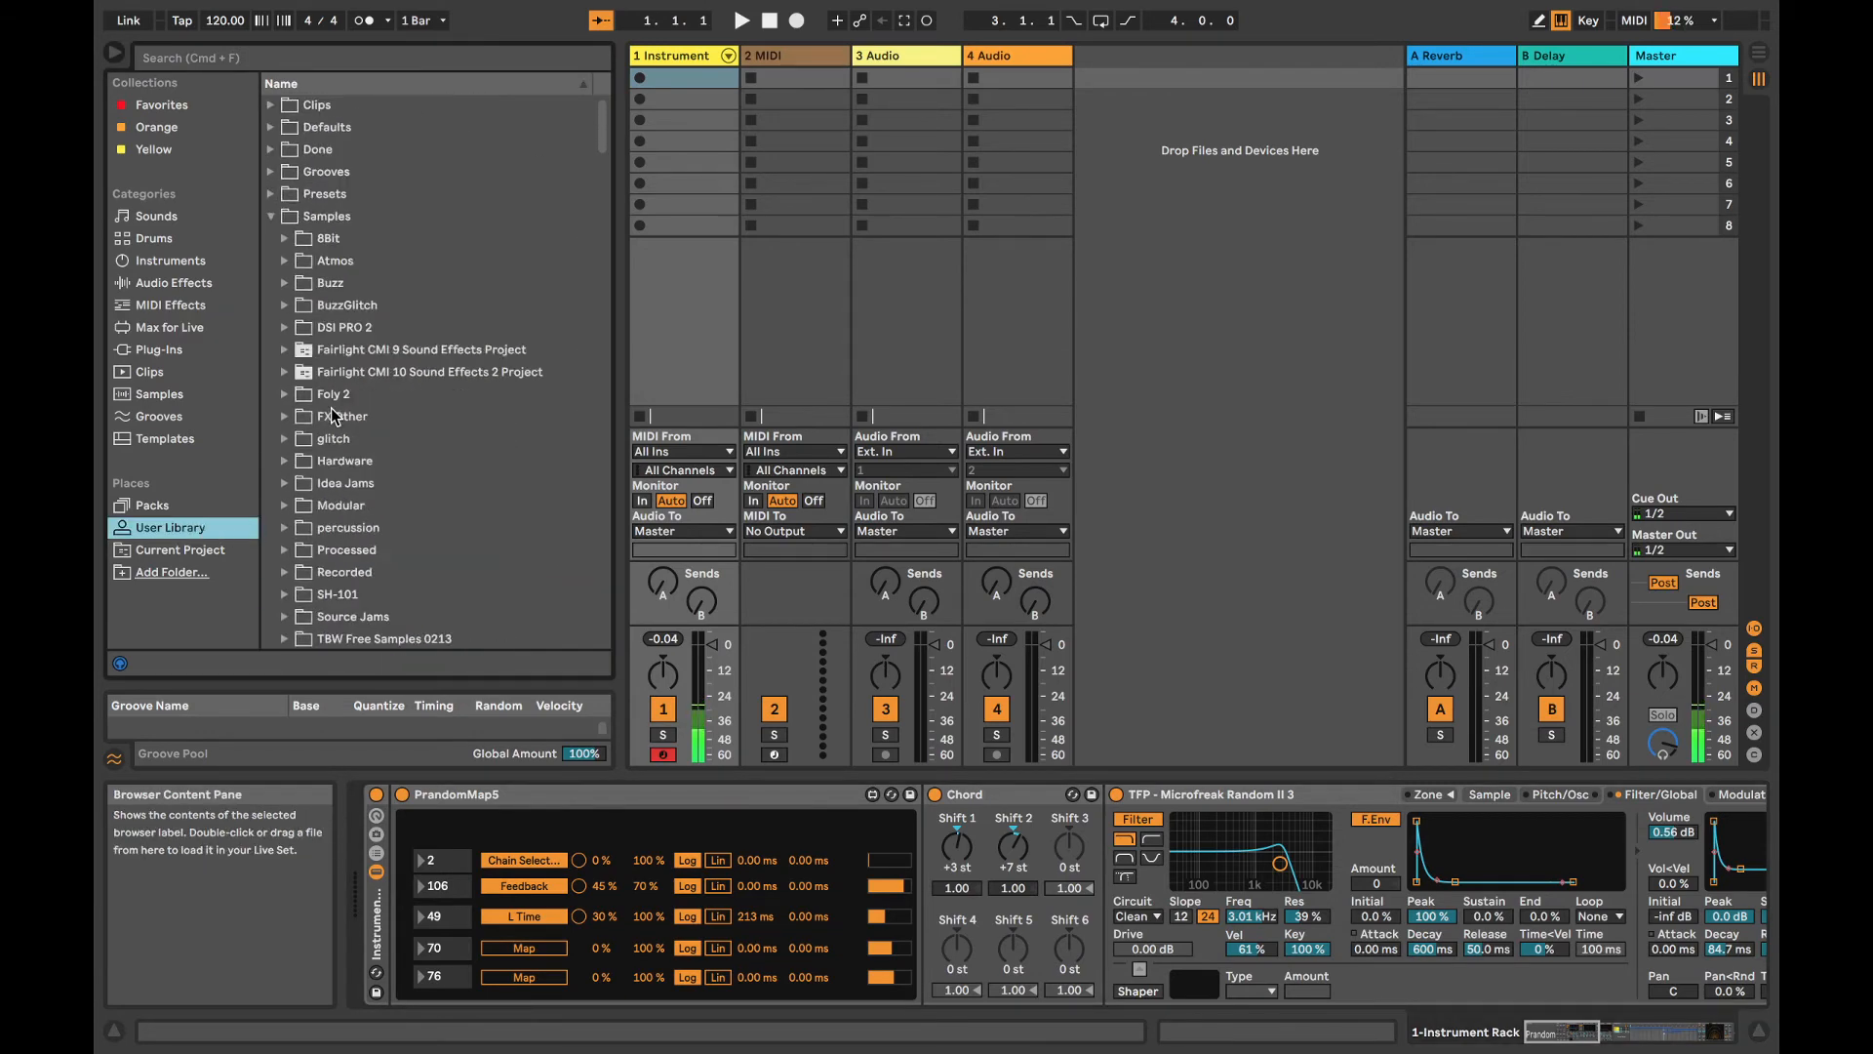
click(272, 215)
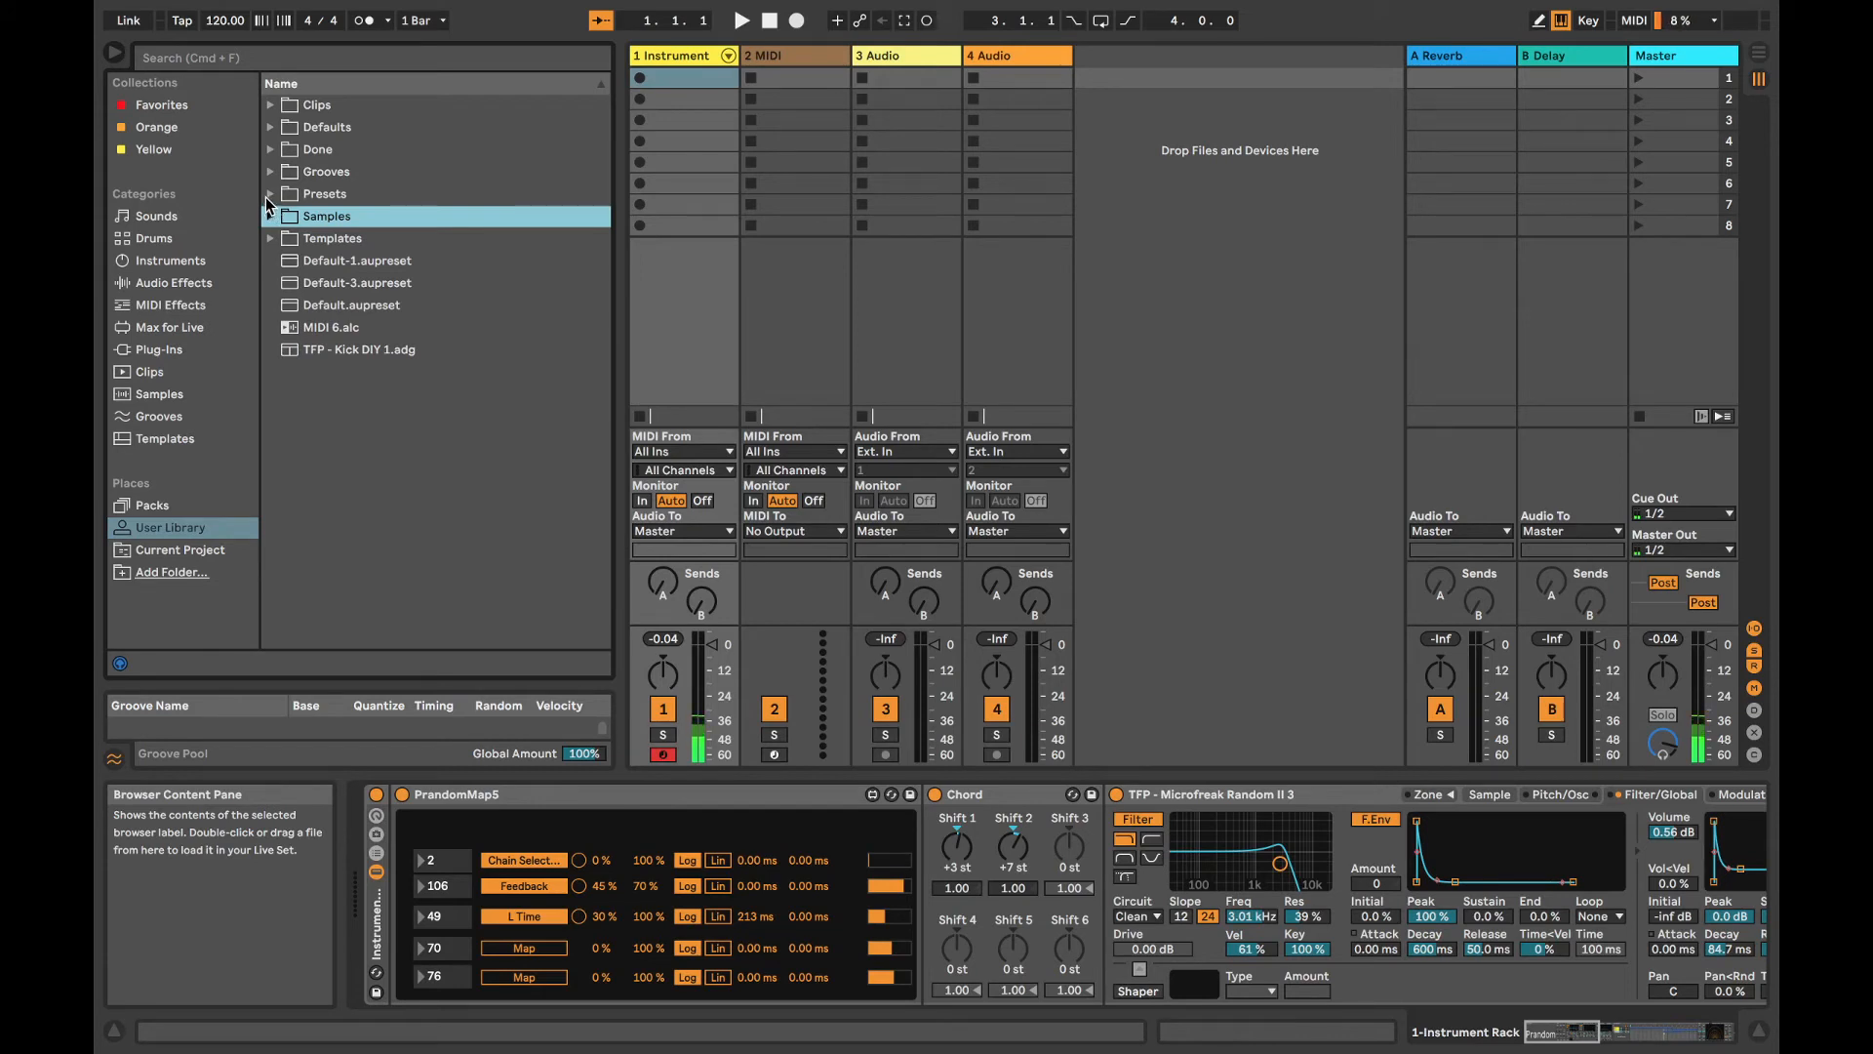
click(270, 195)
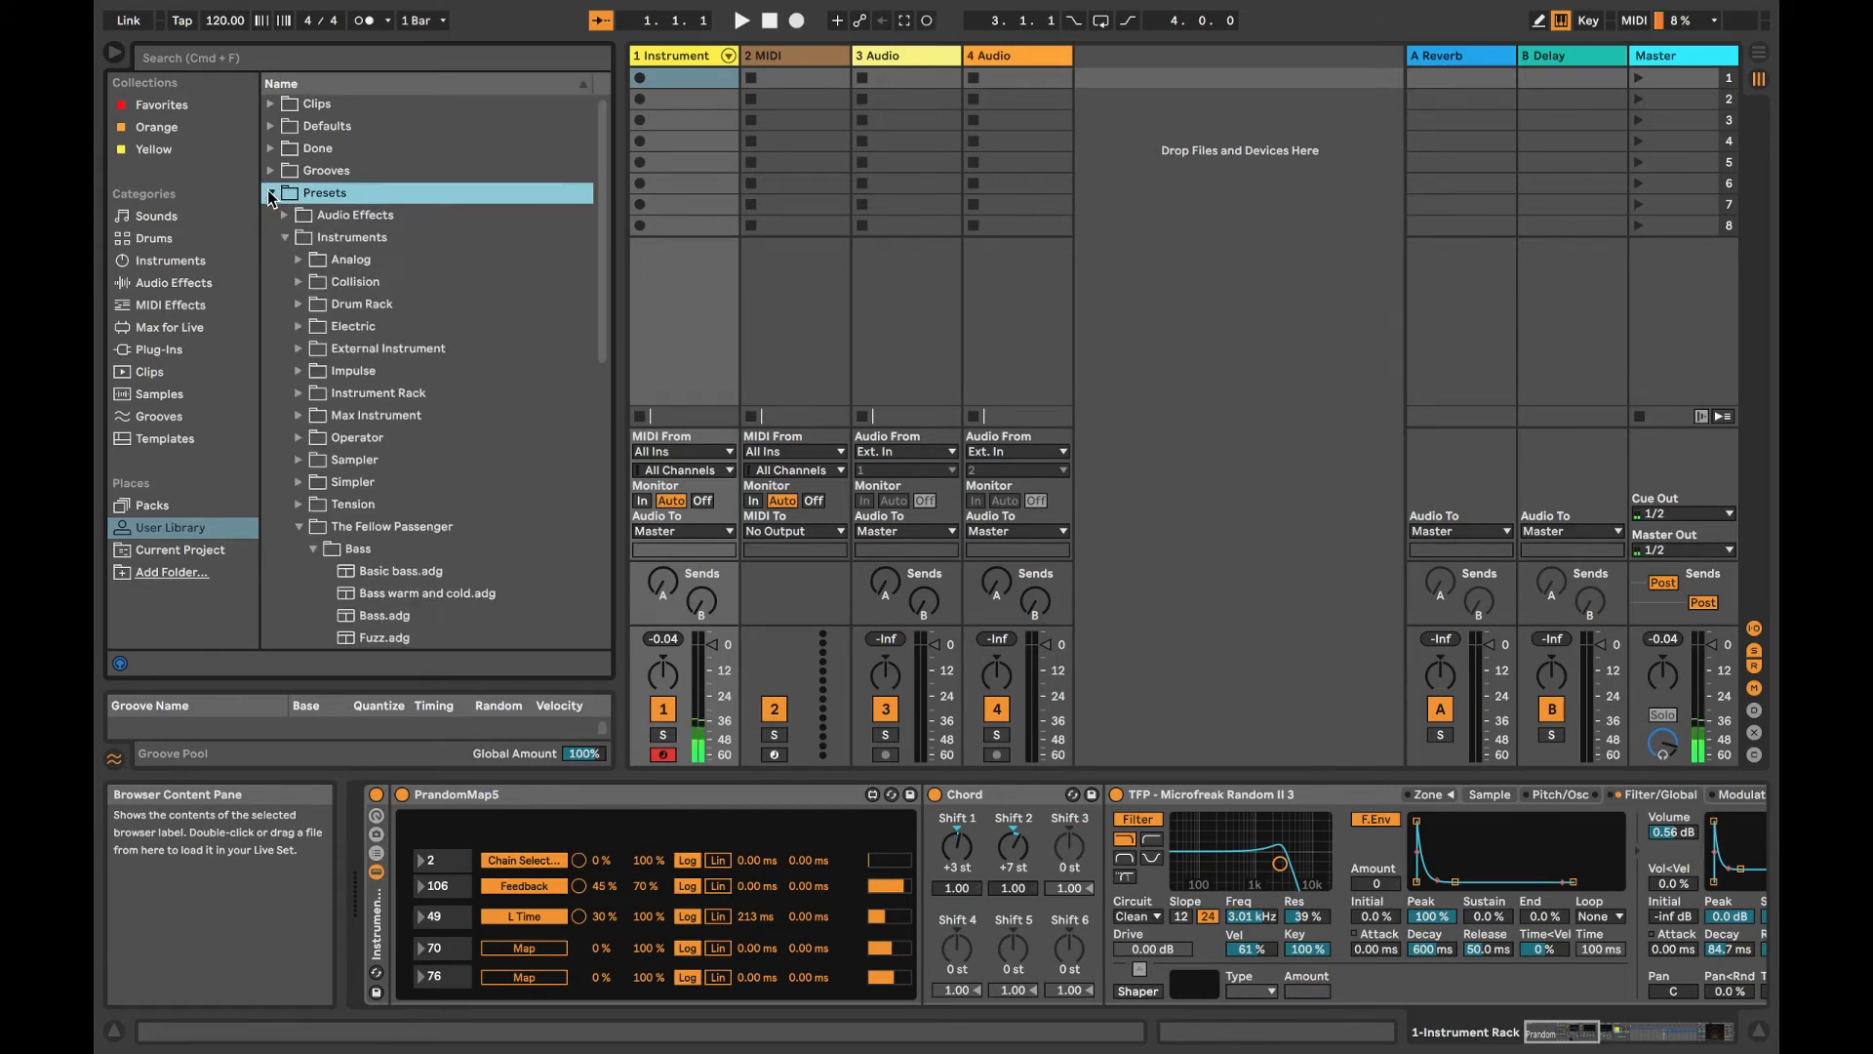
scroll(322, 590, down, 4)
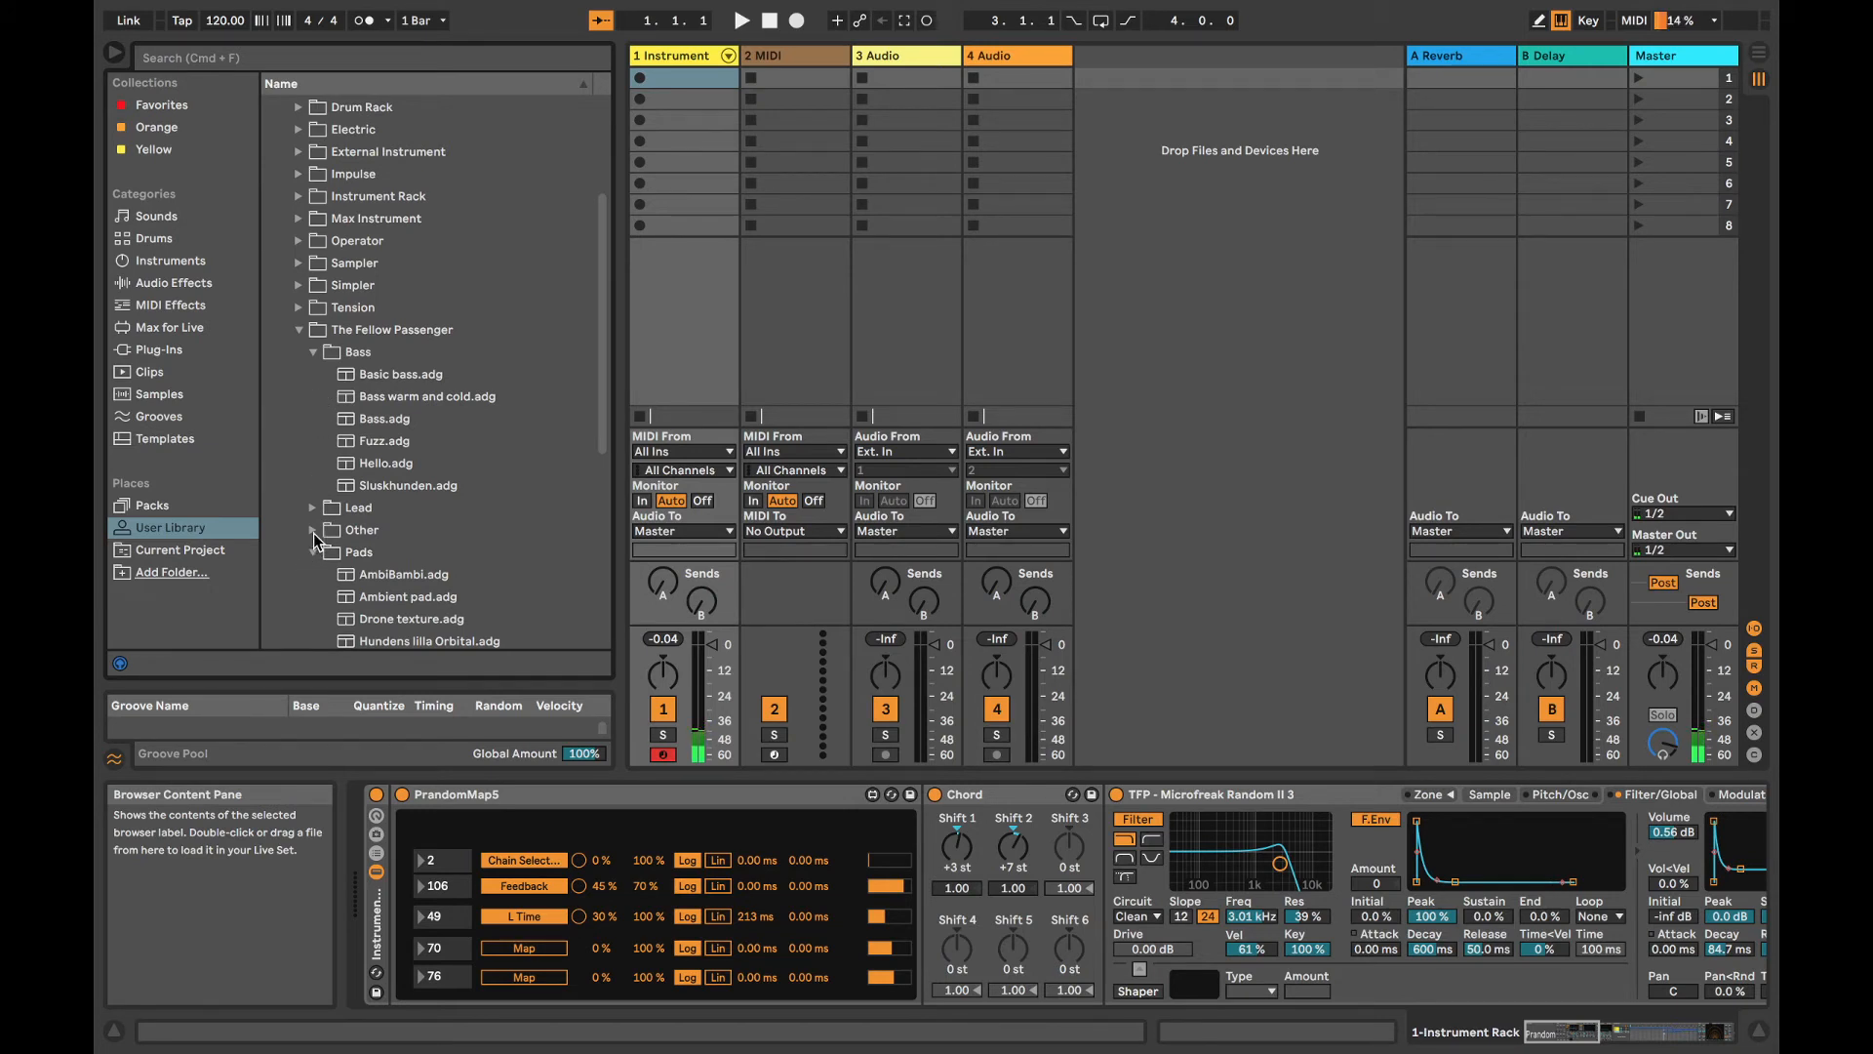
drag(369, 938, 349, 527)
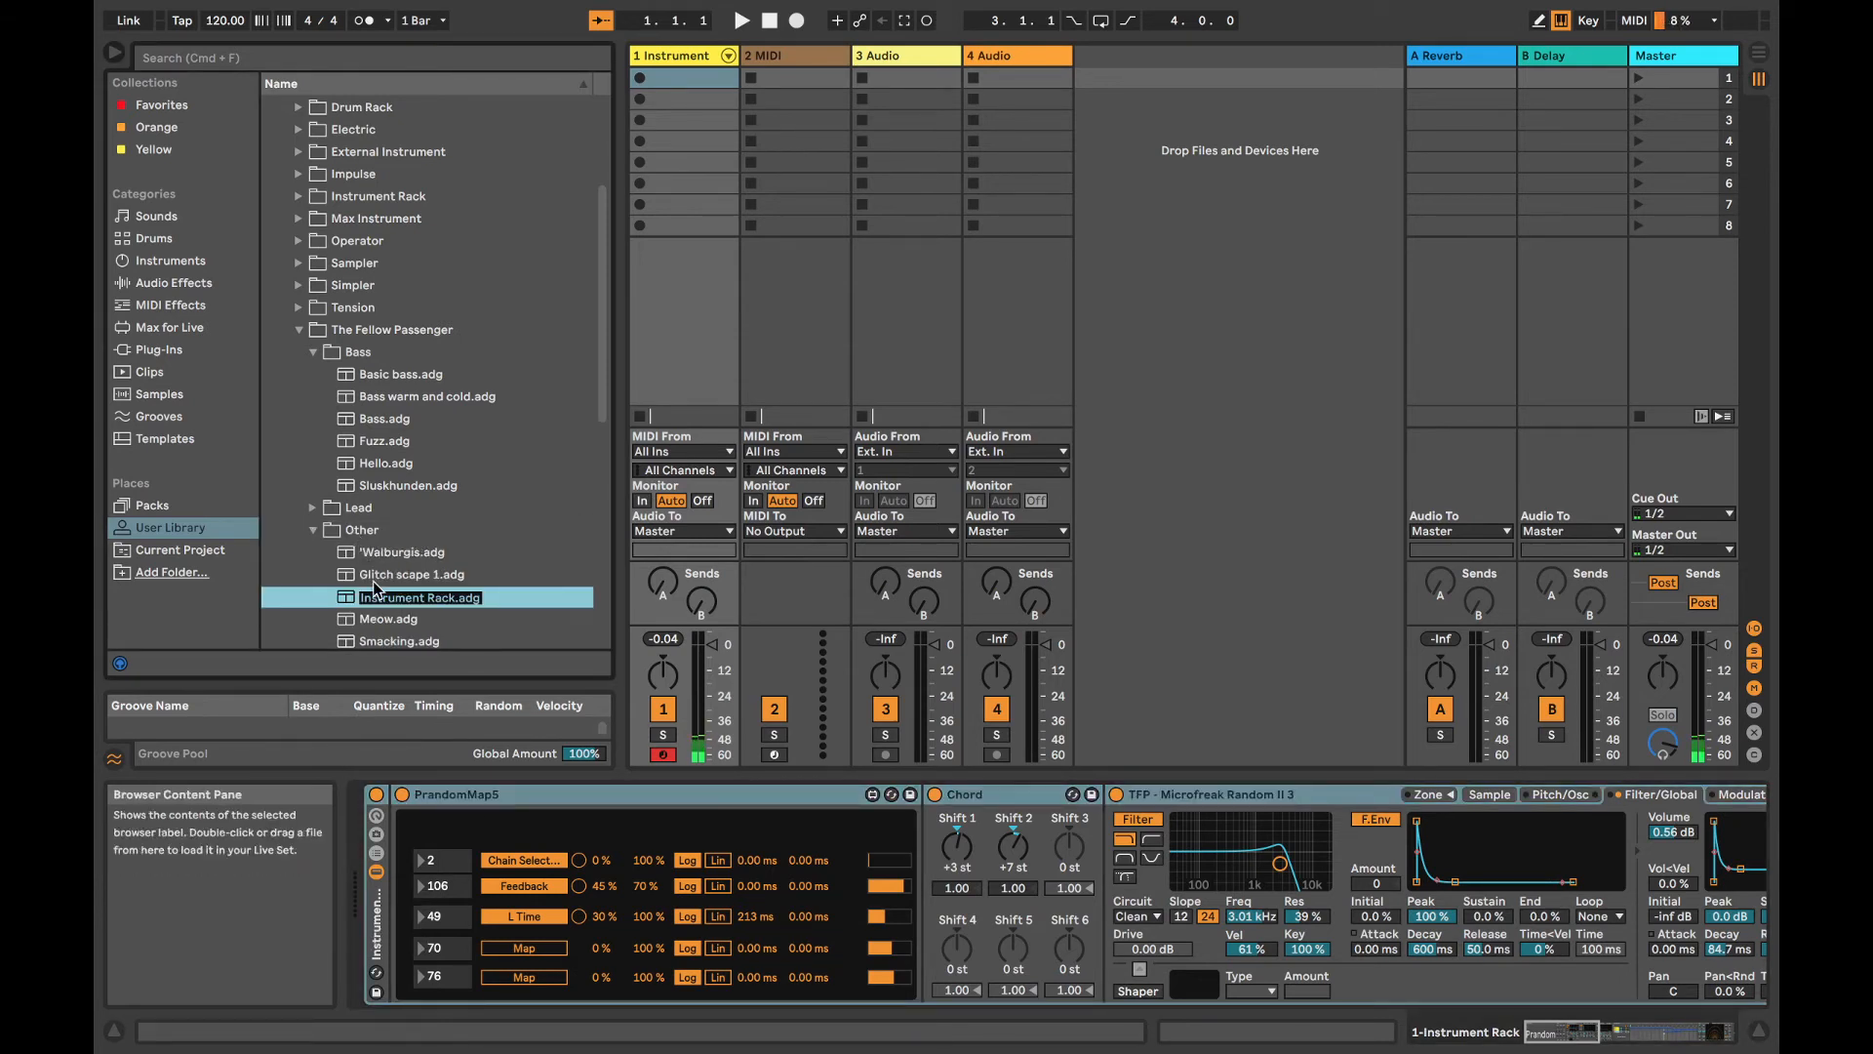
text(Dubchord)
key(Return)
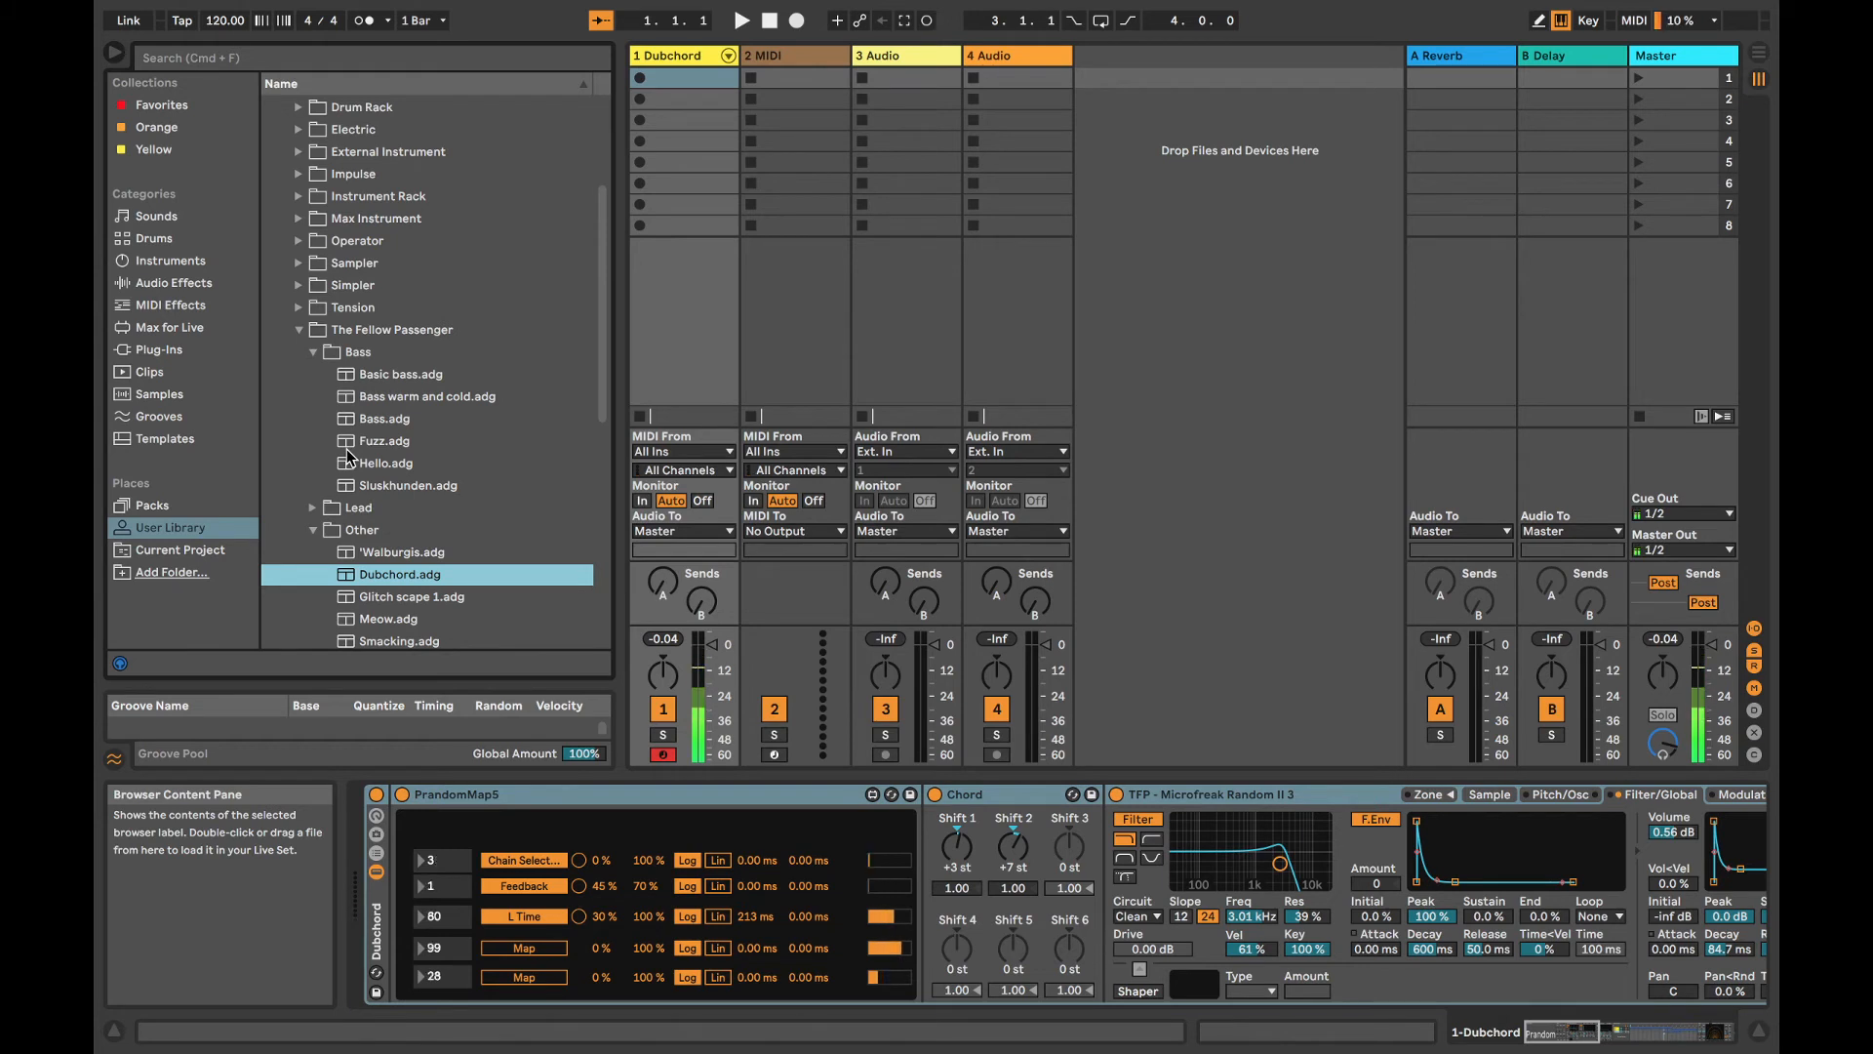
Step: Delete the Dubchord rack from the first track and load the Tension instrument in its place
click(384, 922)
key(Delete)
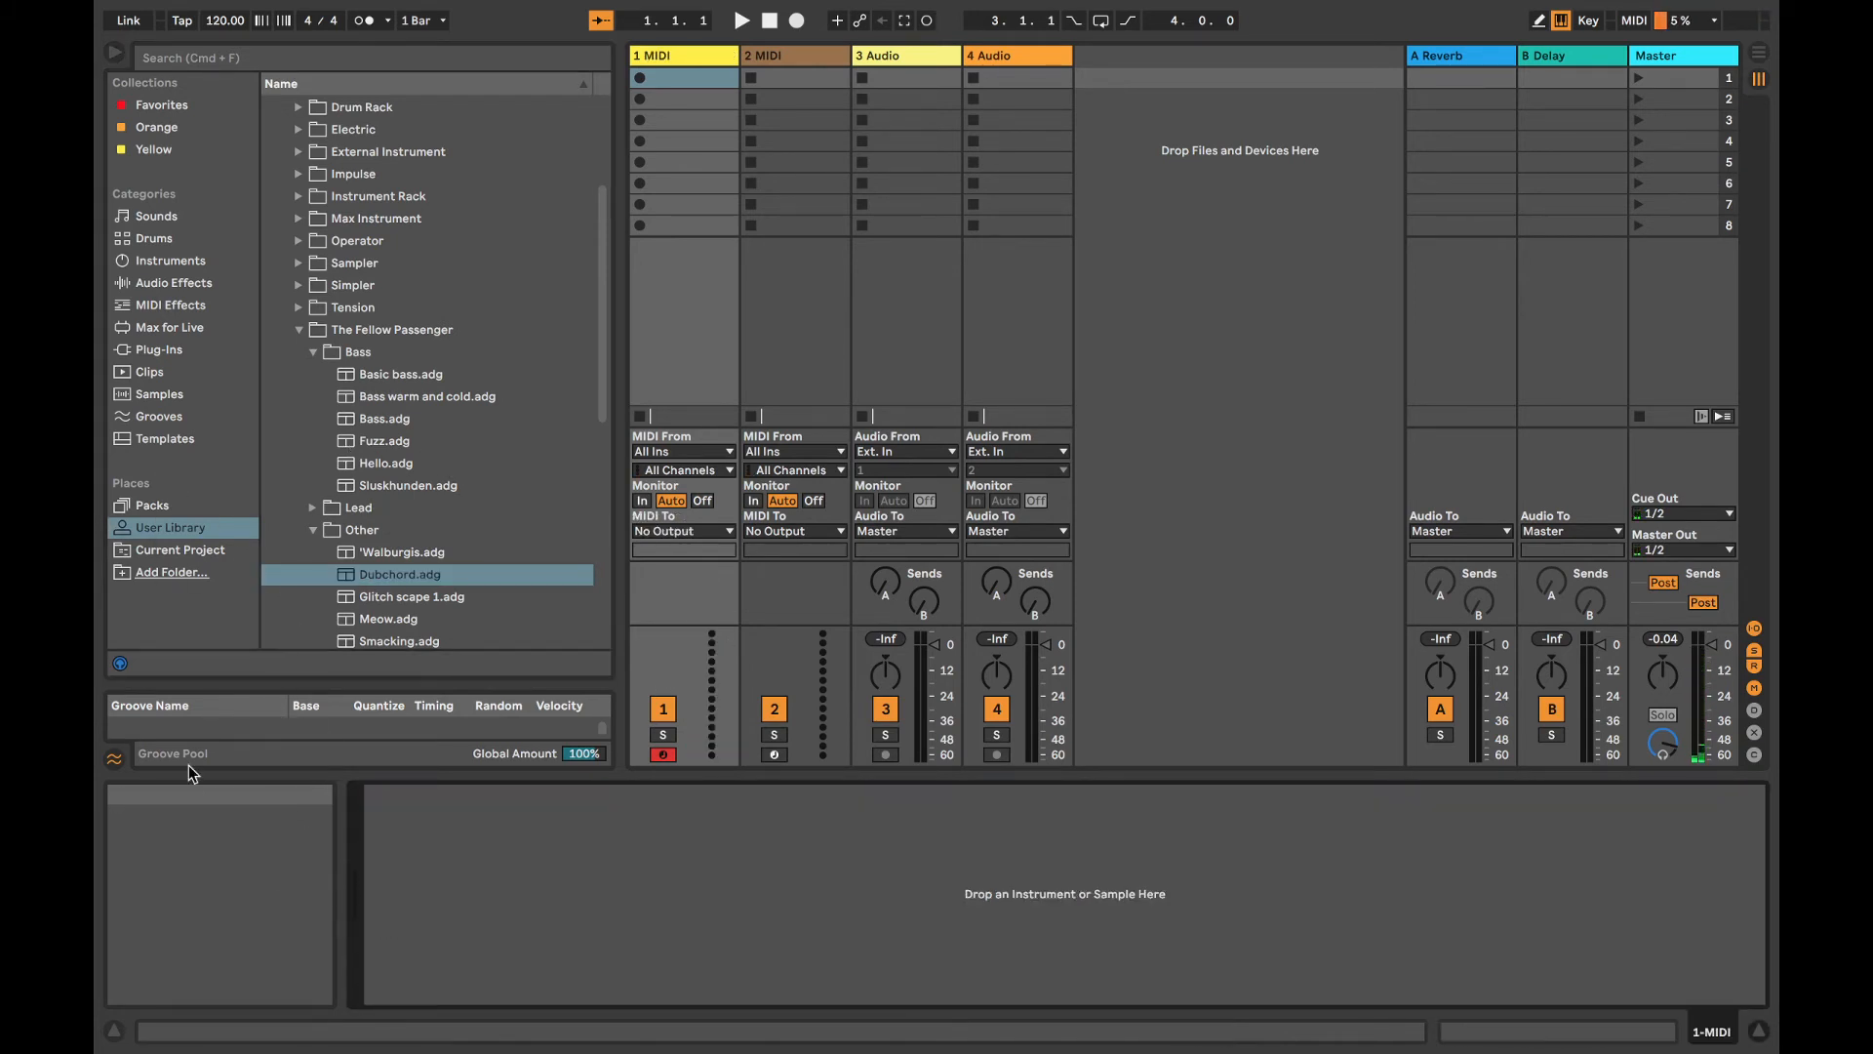
click(214, 262)
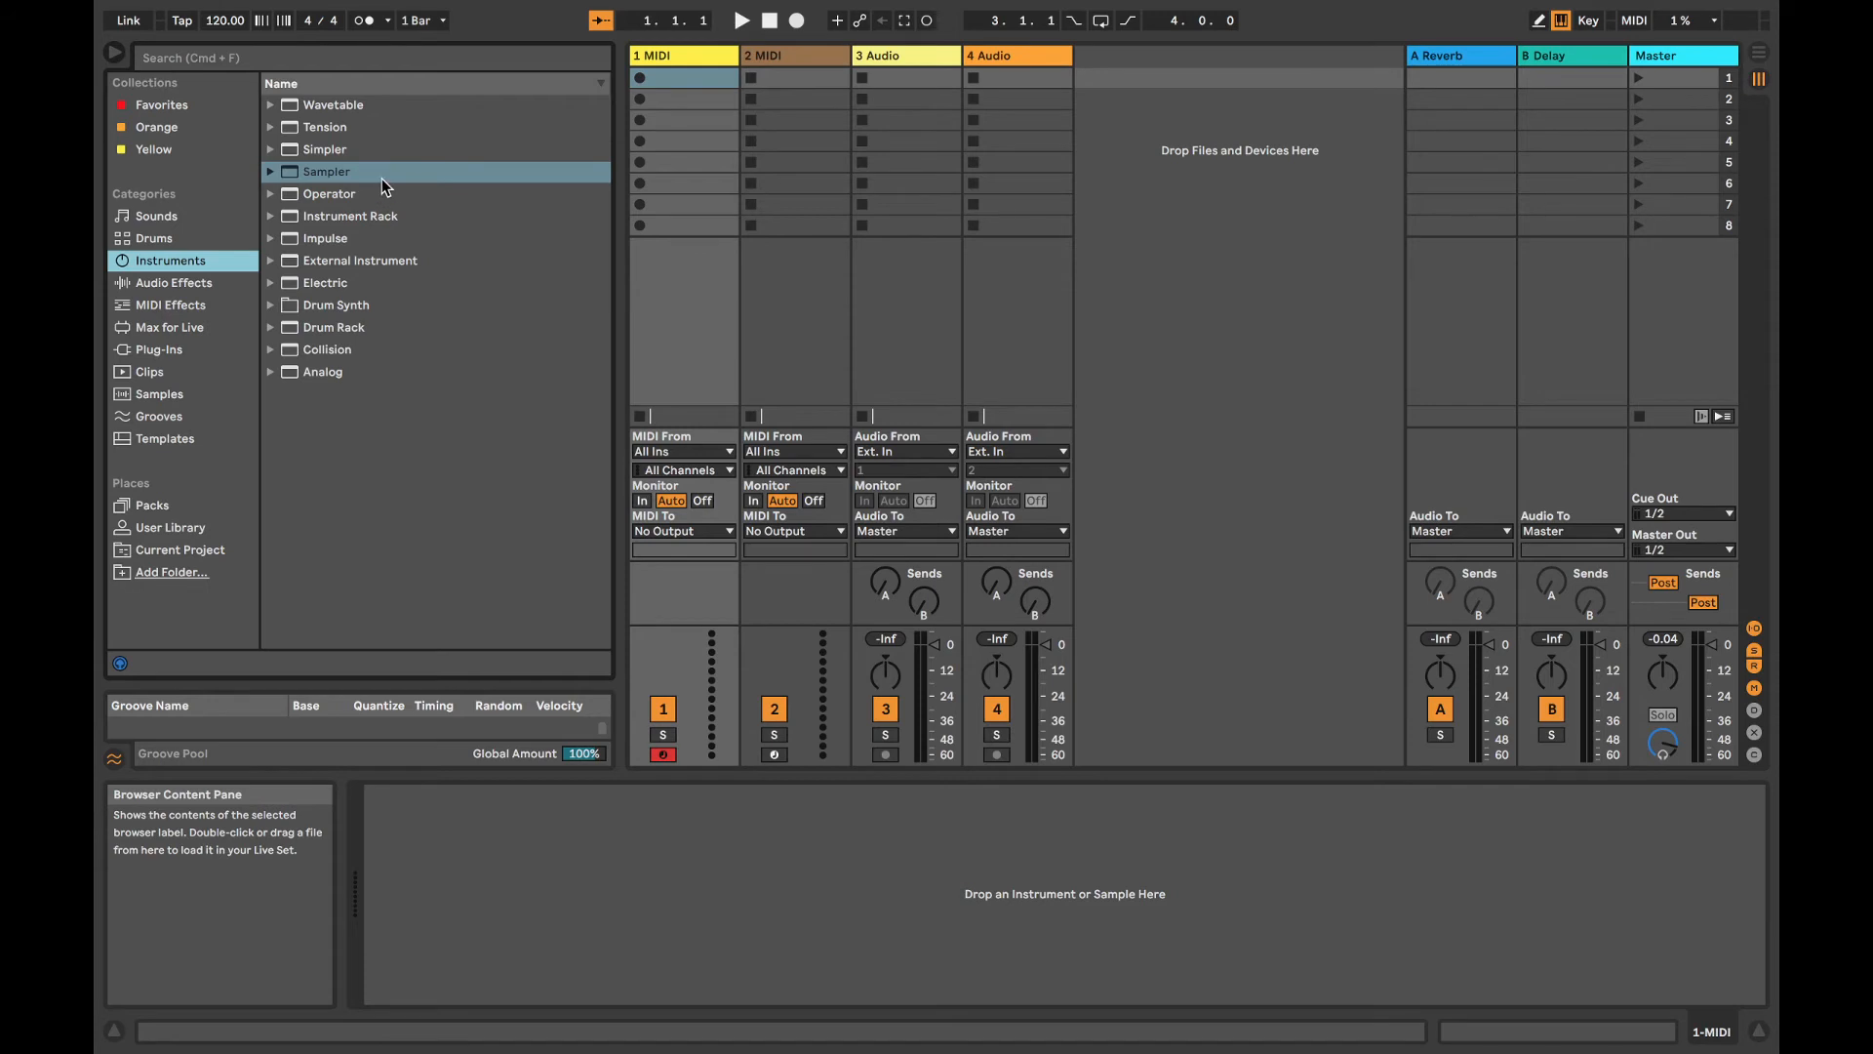
click(340, 128)
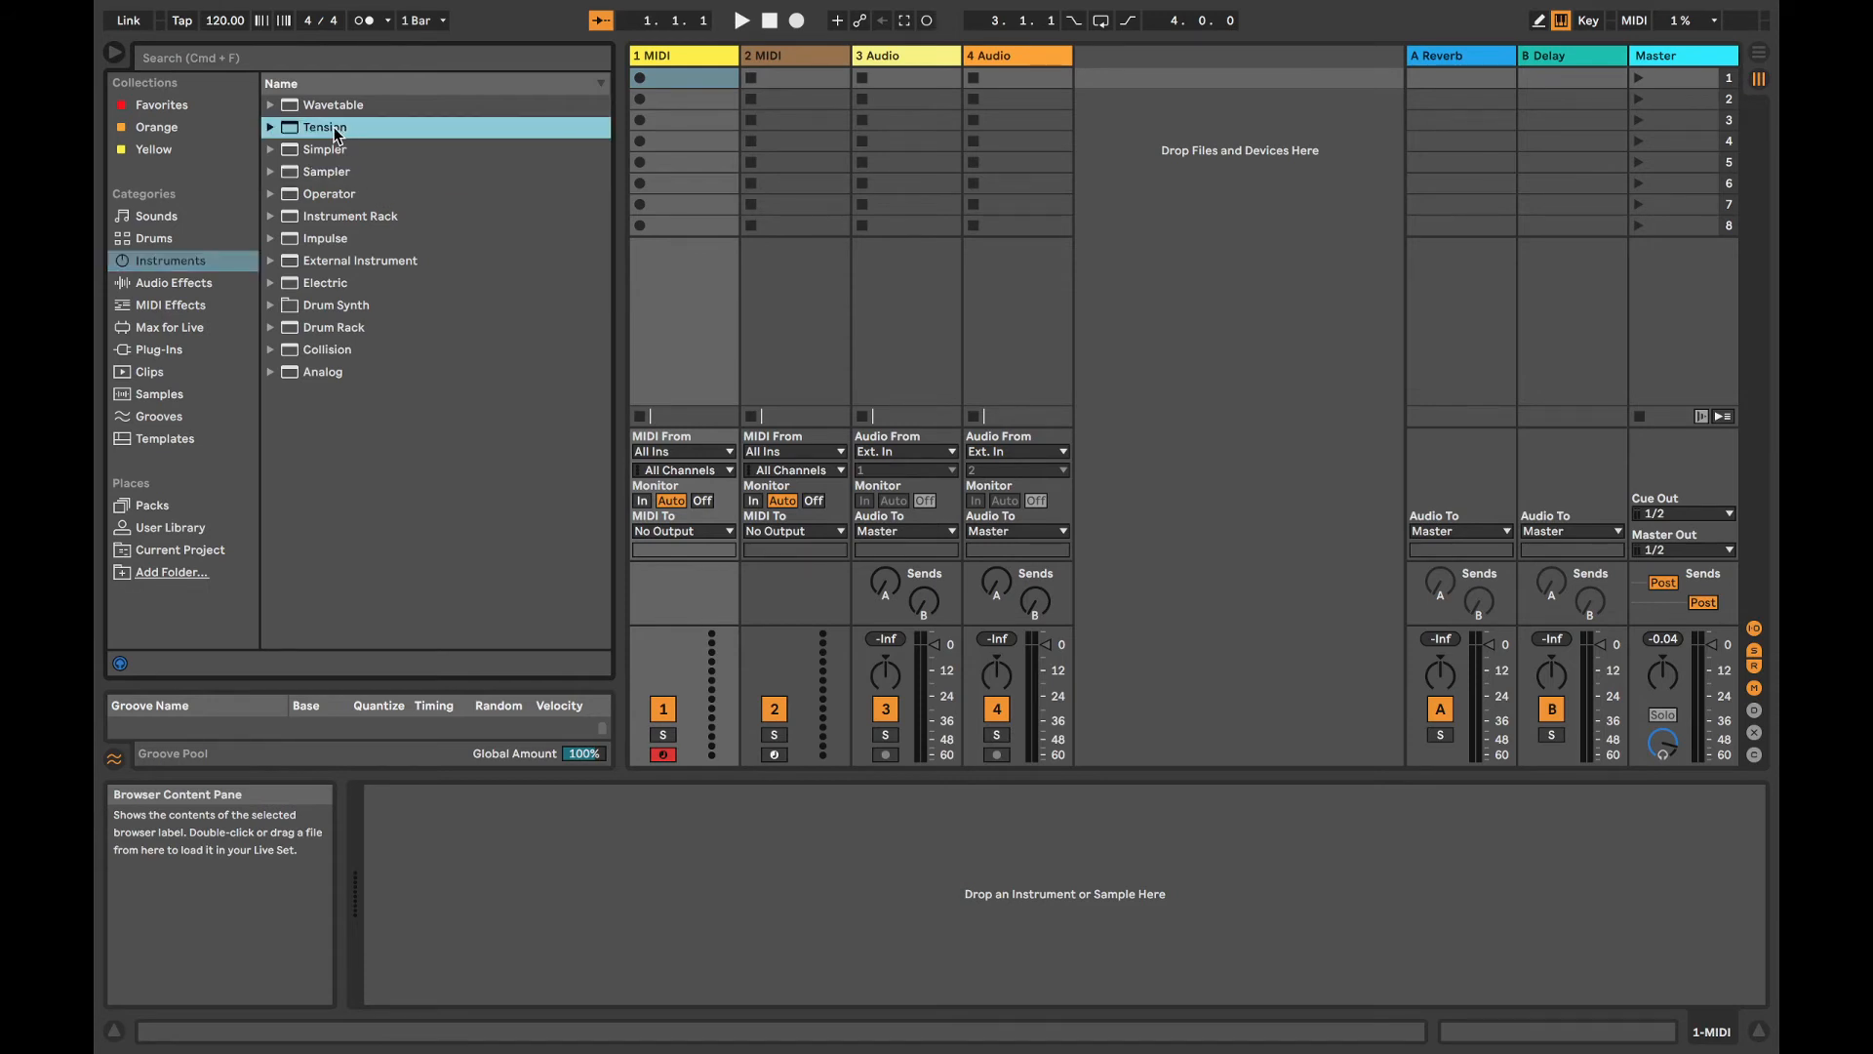
drag(322, 132, 664, 855)
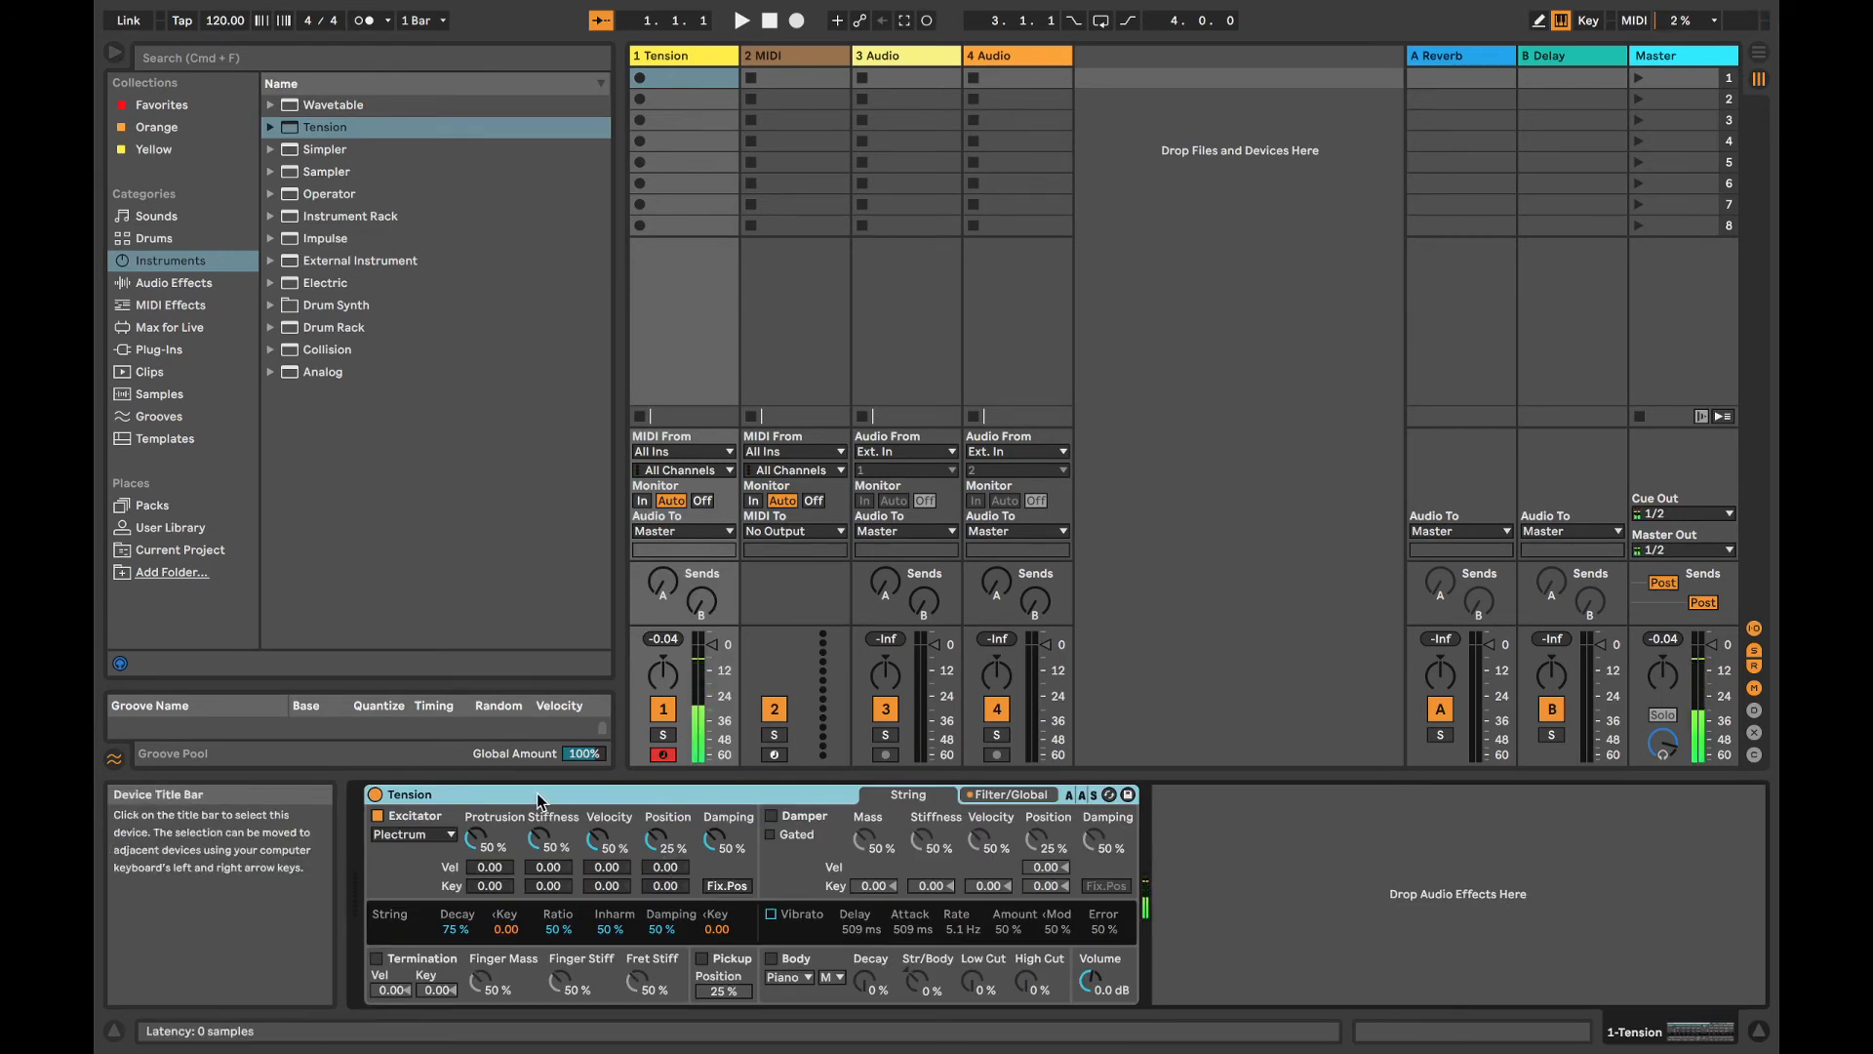
Step: Replace Tension on the first track with the Collision instrument
key(Delete)
double_click(384, 351)
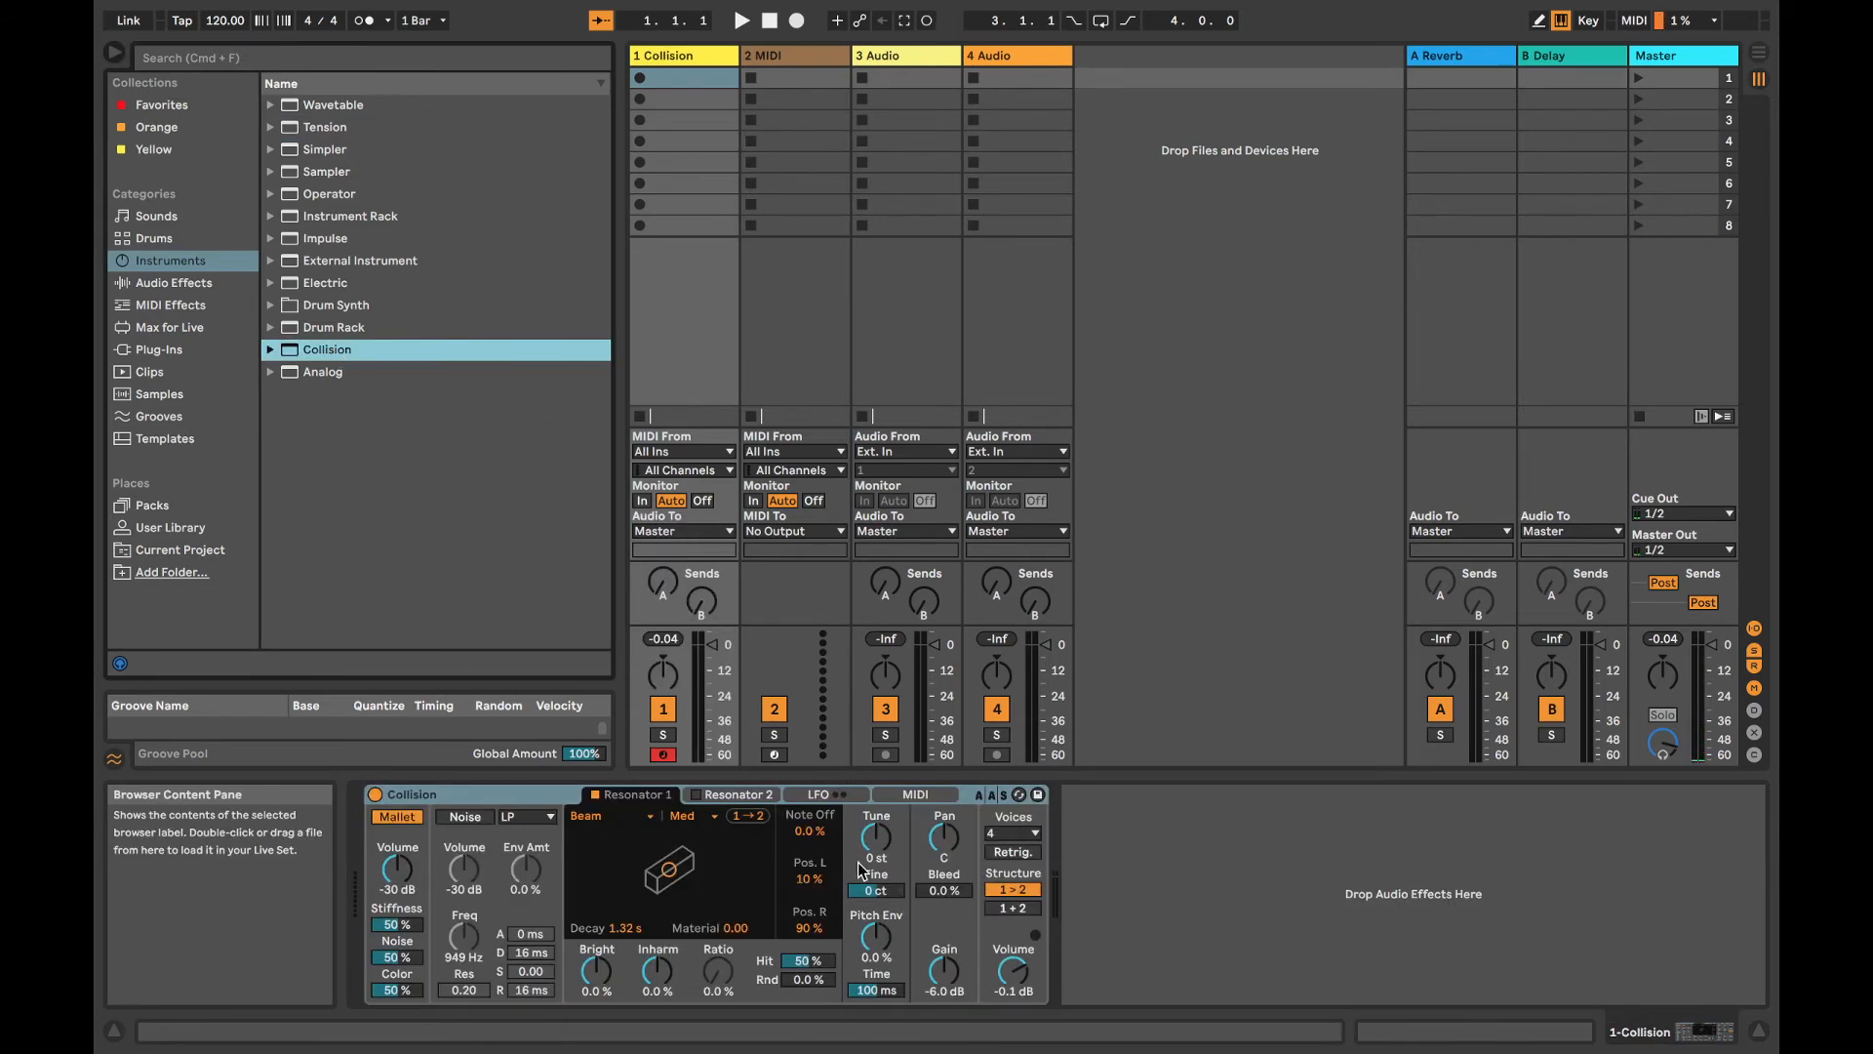
Step: Set Collision's Resonator 1 to the Pipe type with a 9.74 s decay, and set the voices to Mono
drag(623, 928, 622, 839)
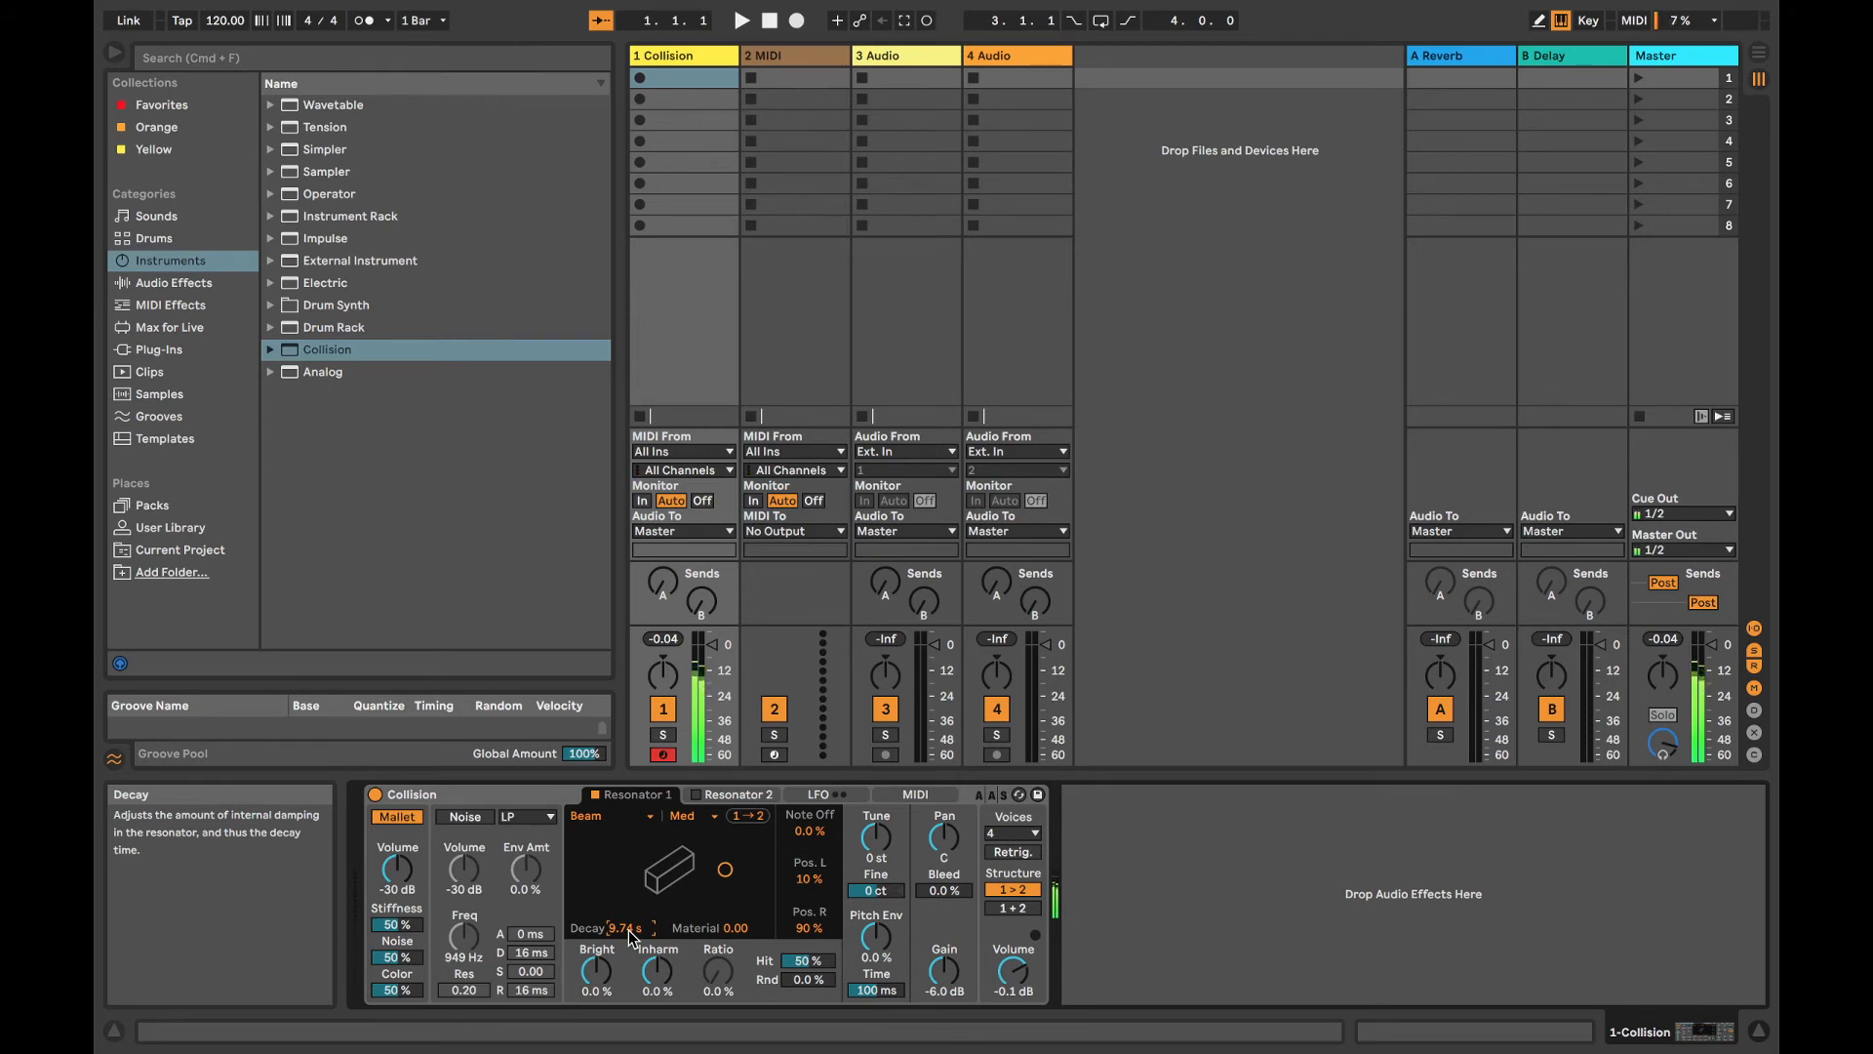
click(587, 816)
click(588, 920)
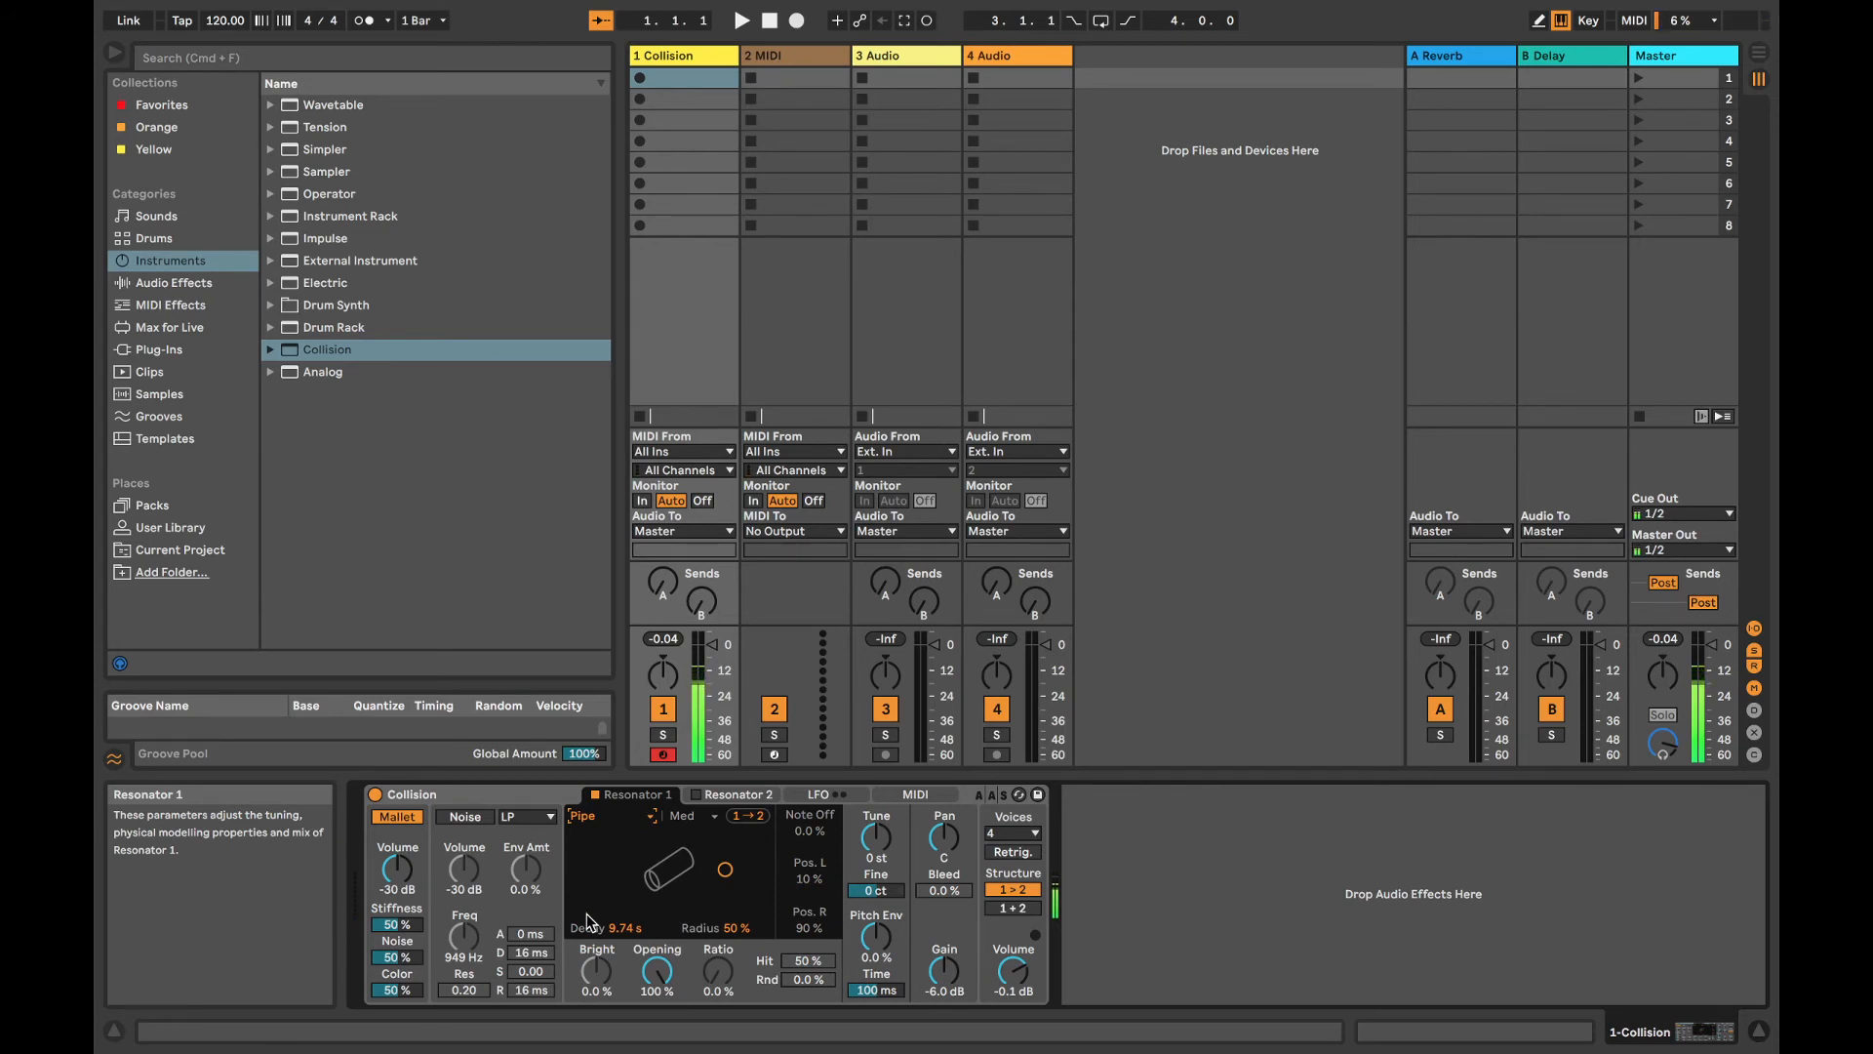
click(1012, 832)
click(1014, 855)
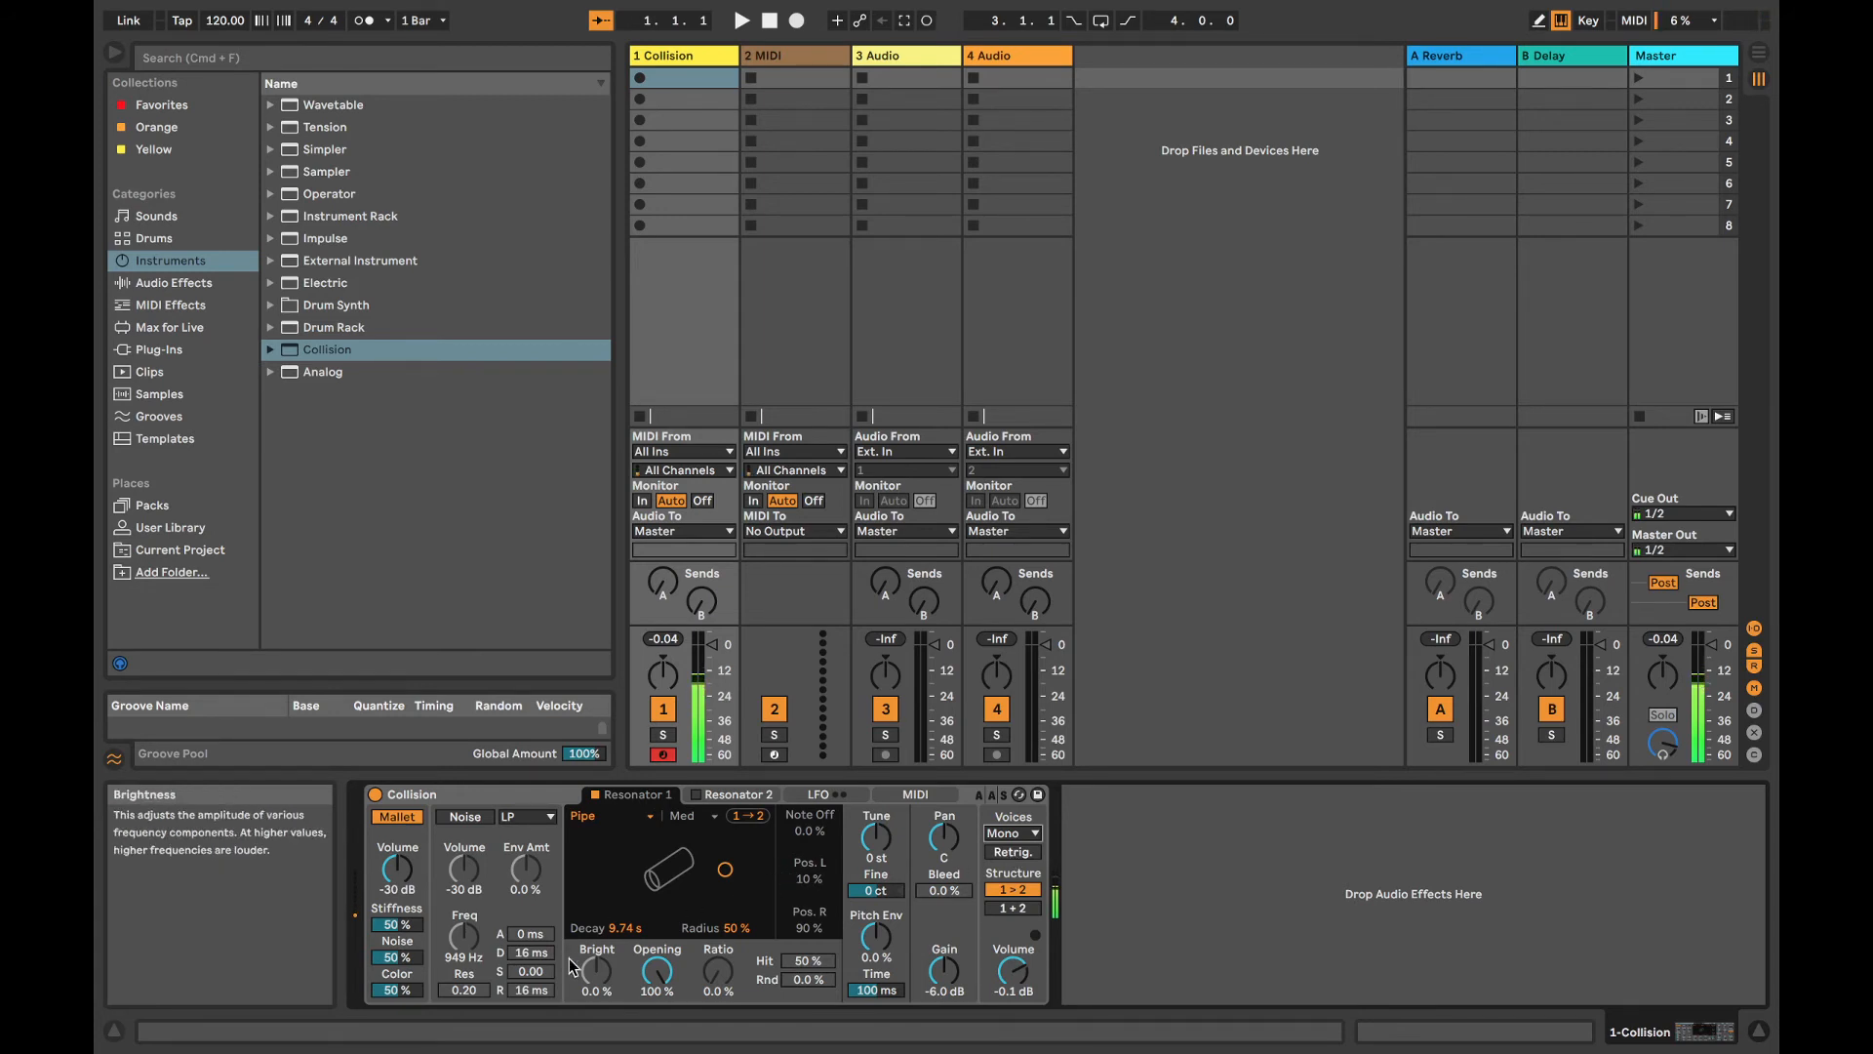
Step: Group the Collision instrument into an Instrument Rack
click(454, 798)
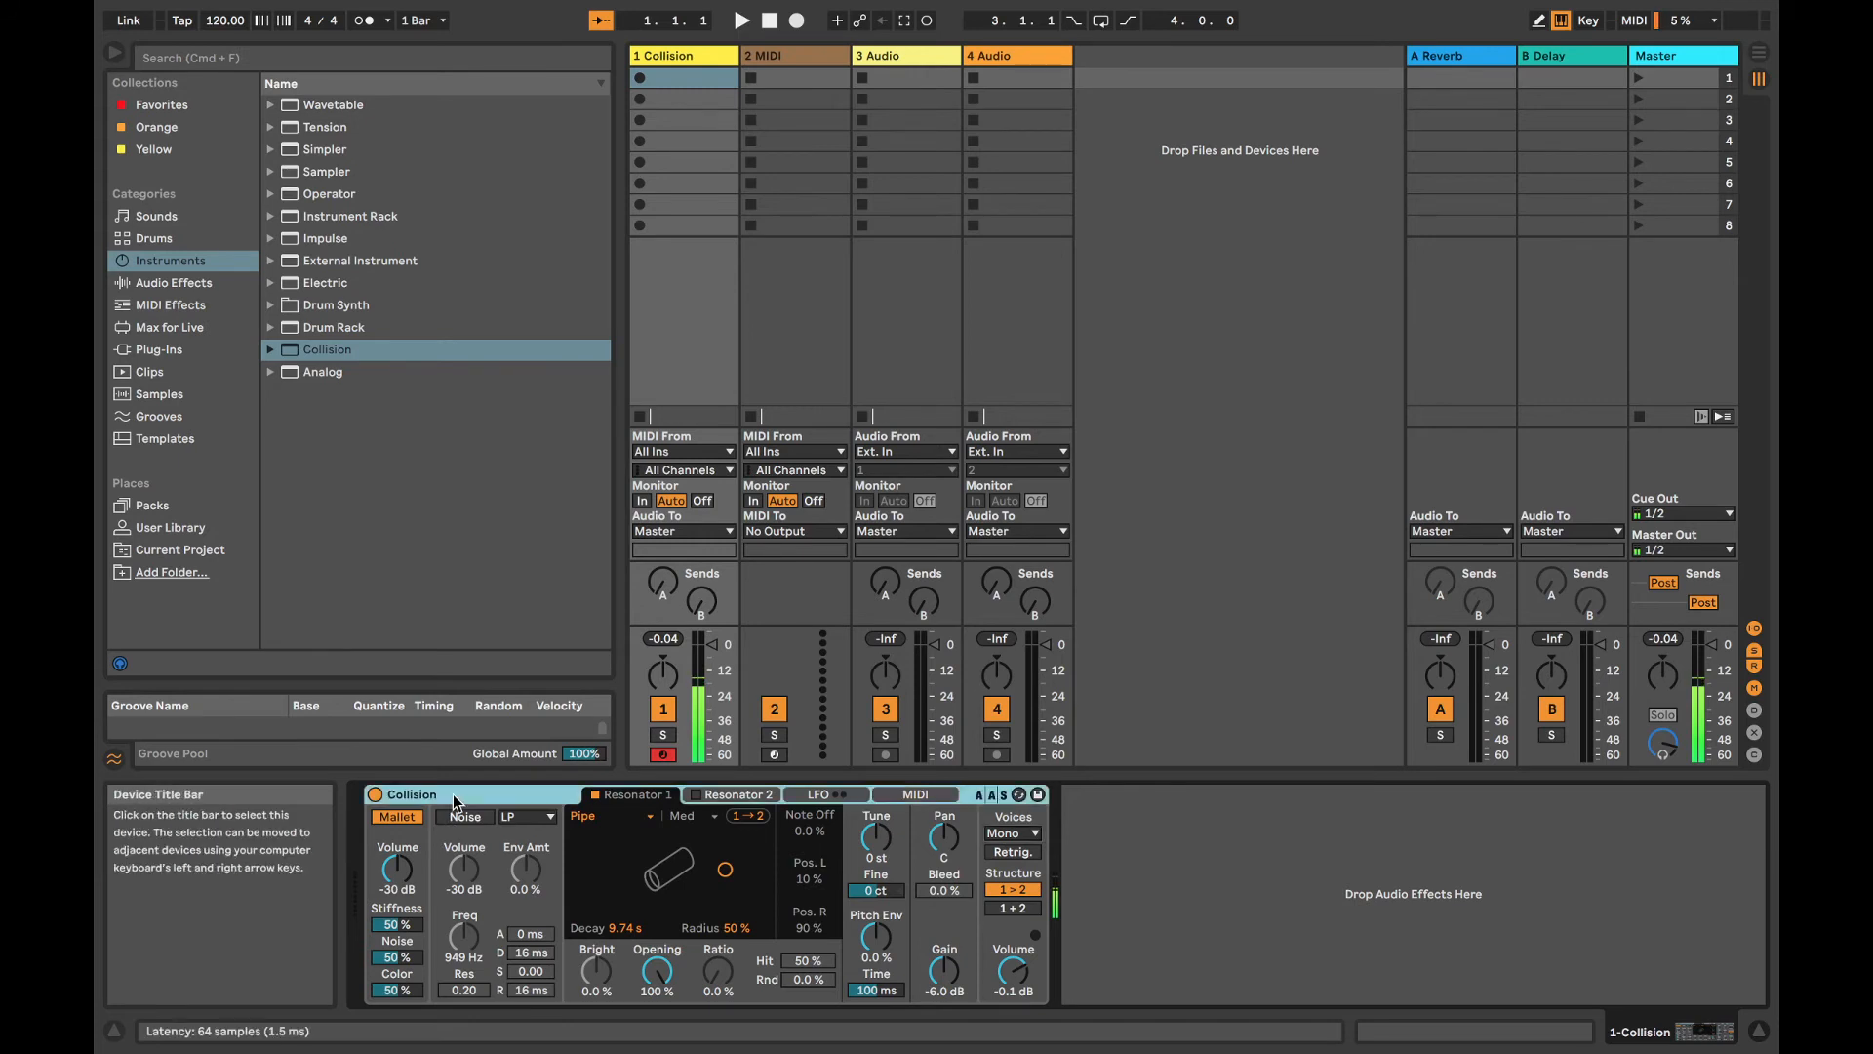
key(super+g)
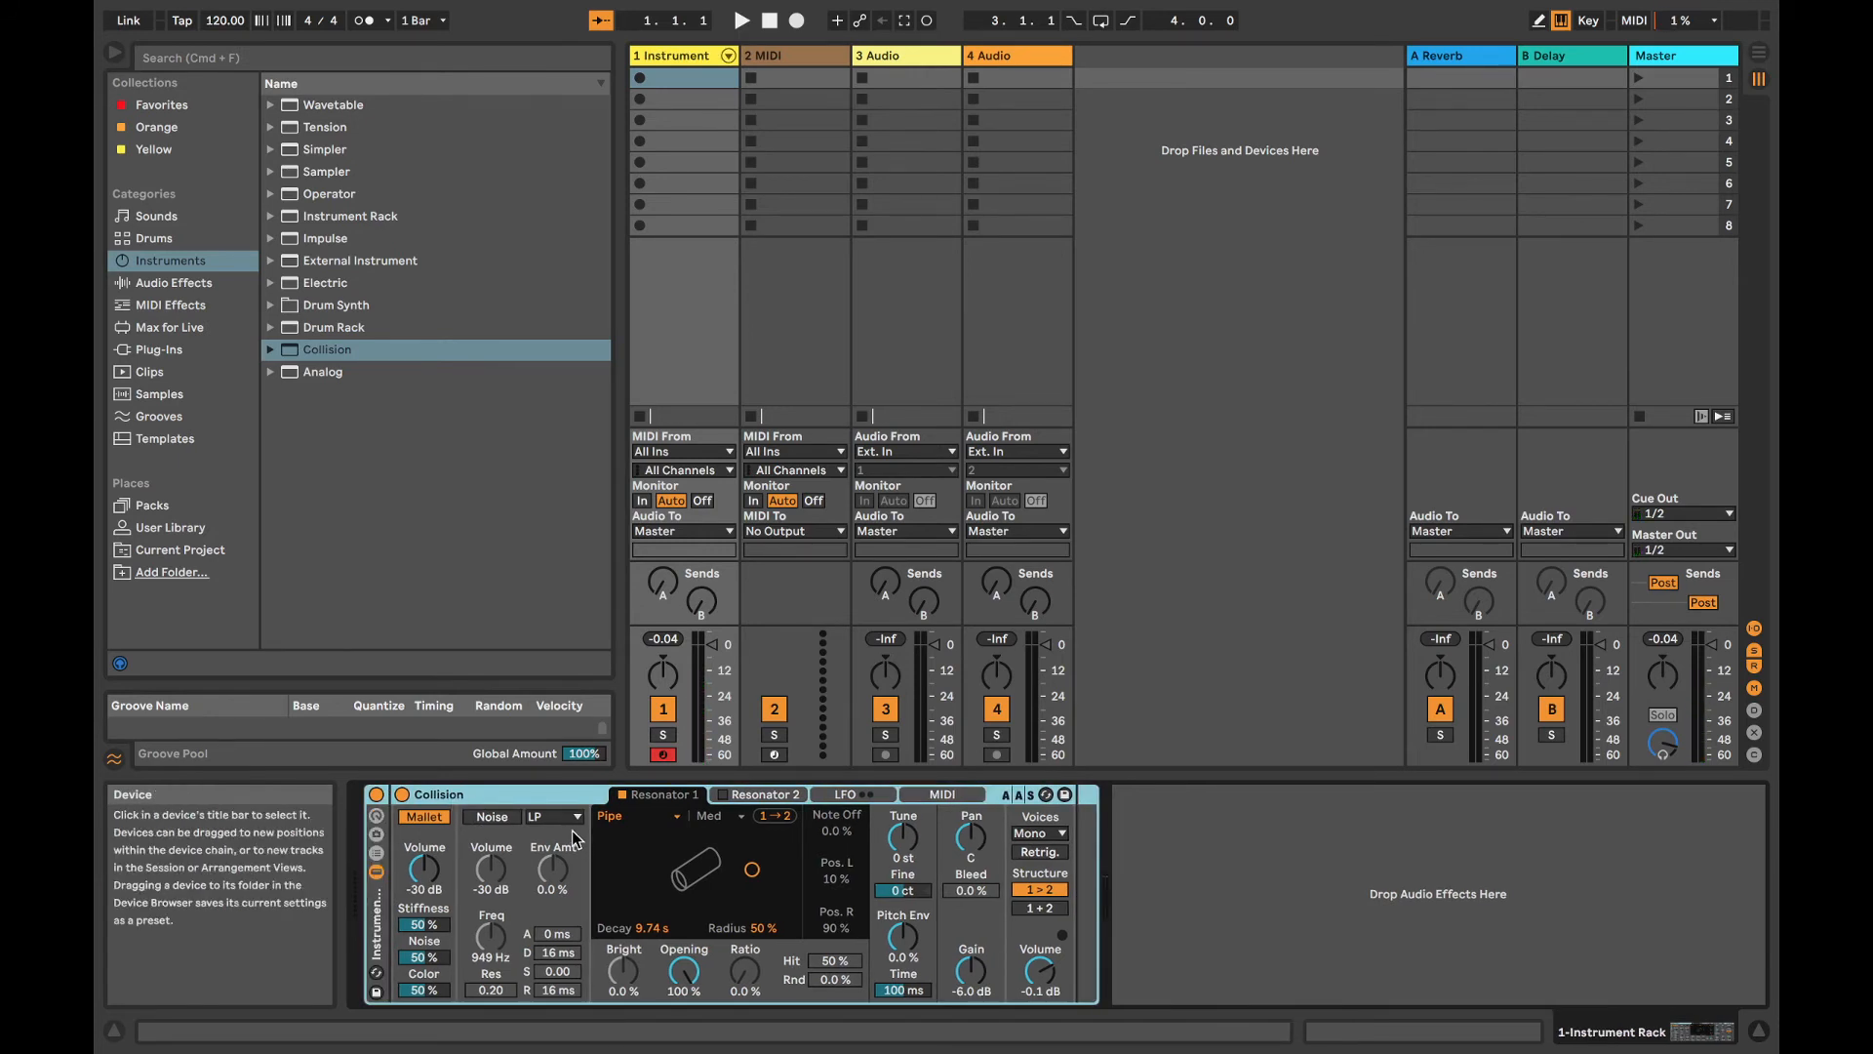
click(938, 796)
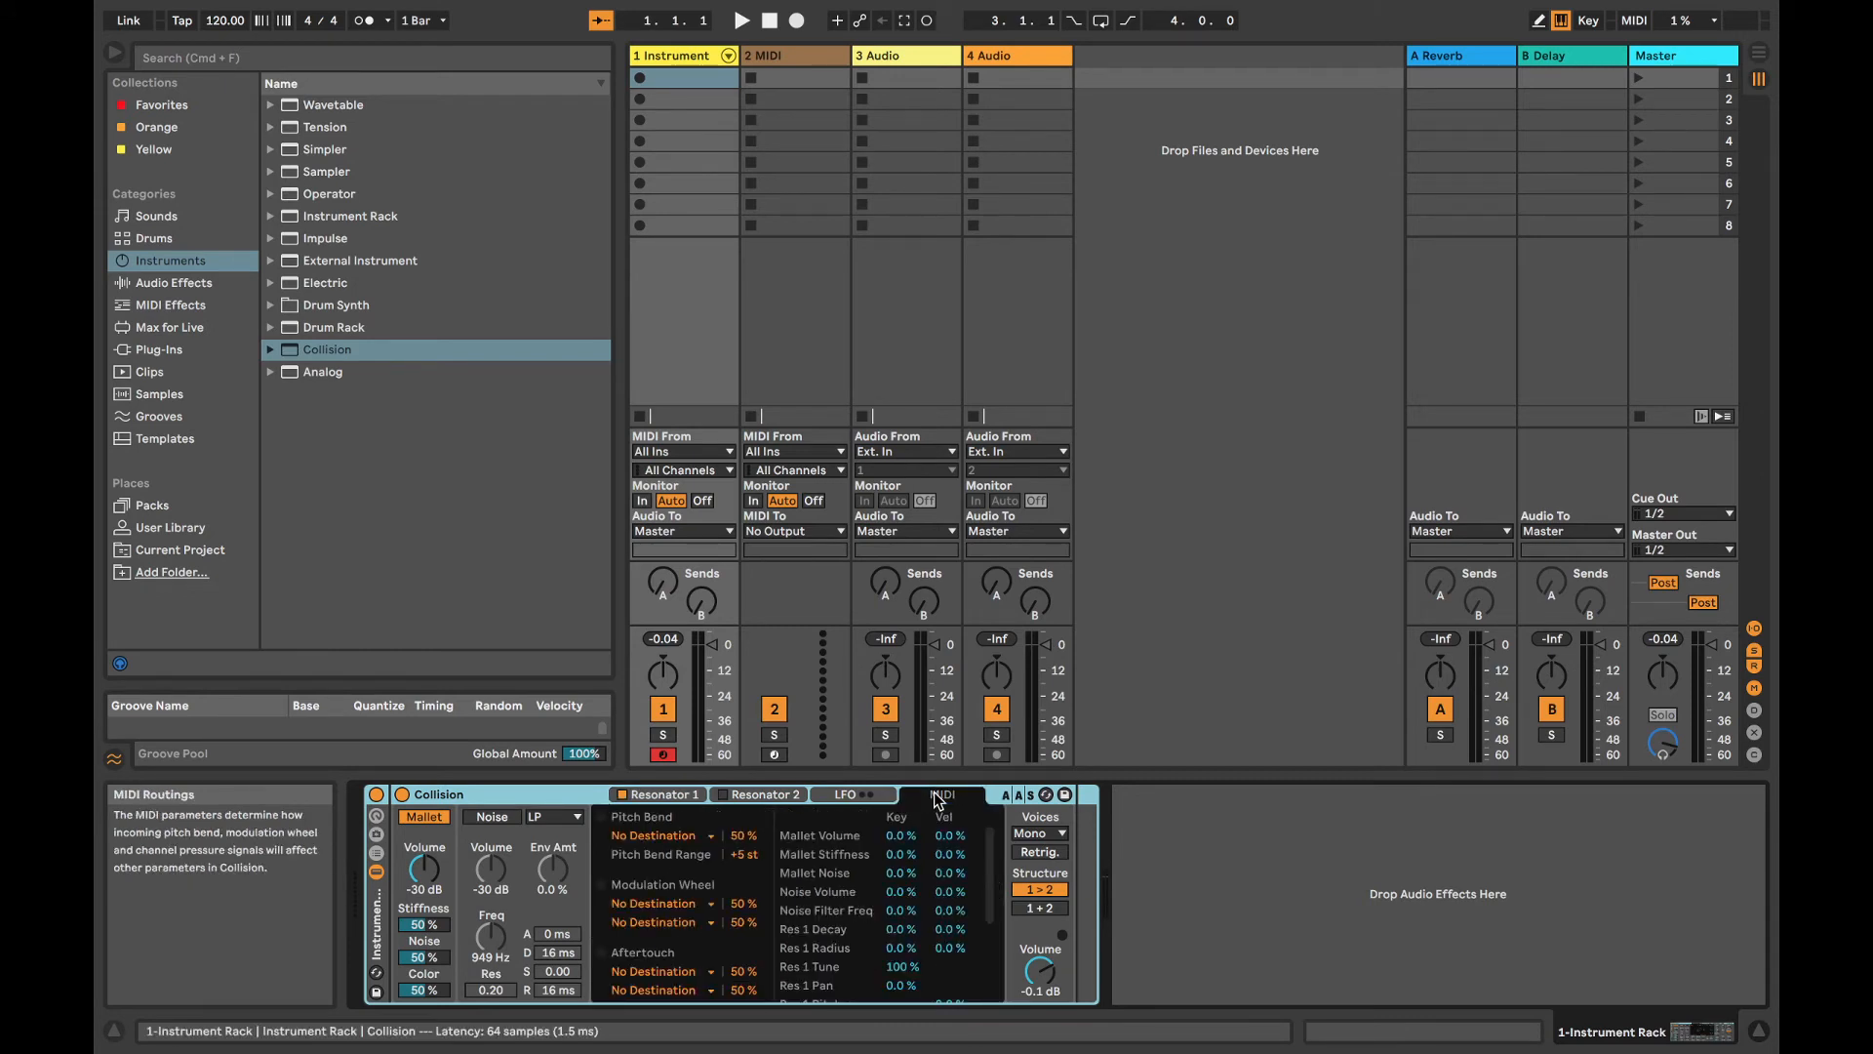
click(677, 836)
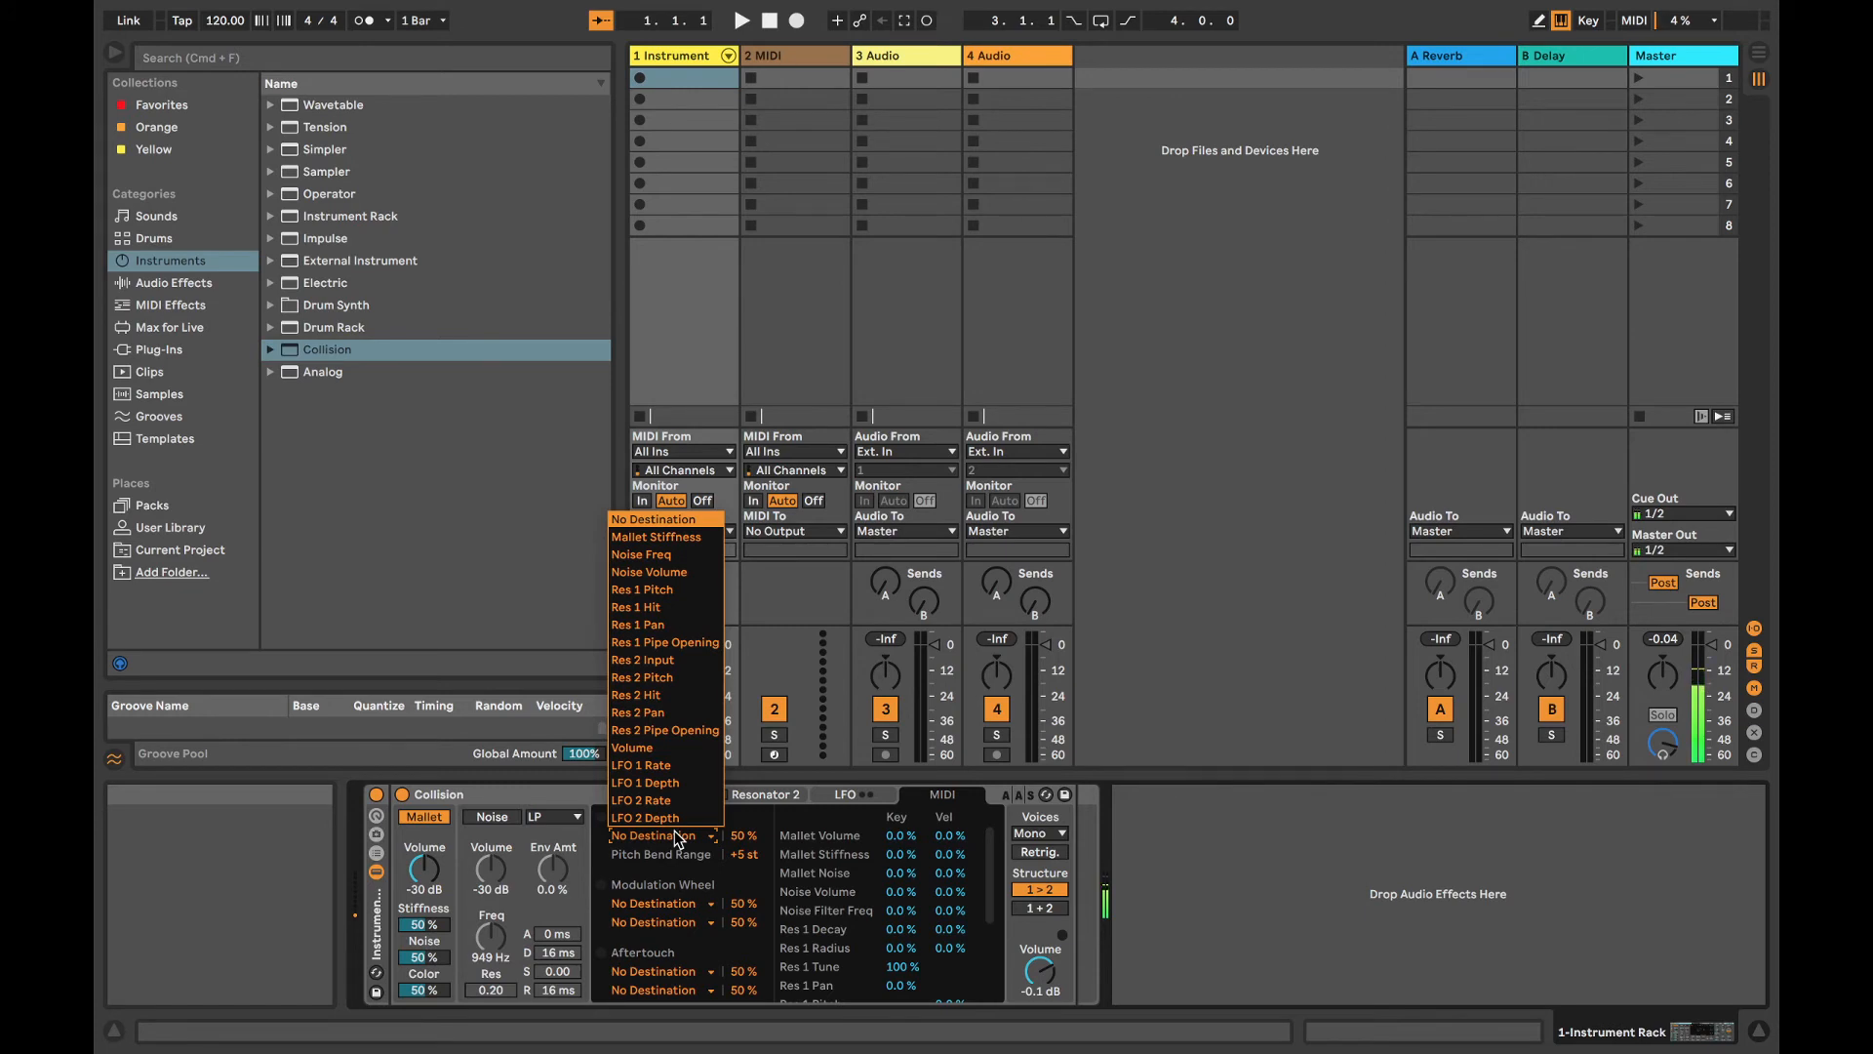
click(874, 855)
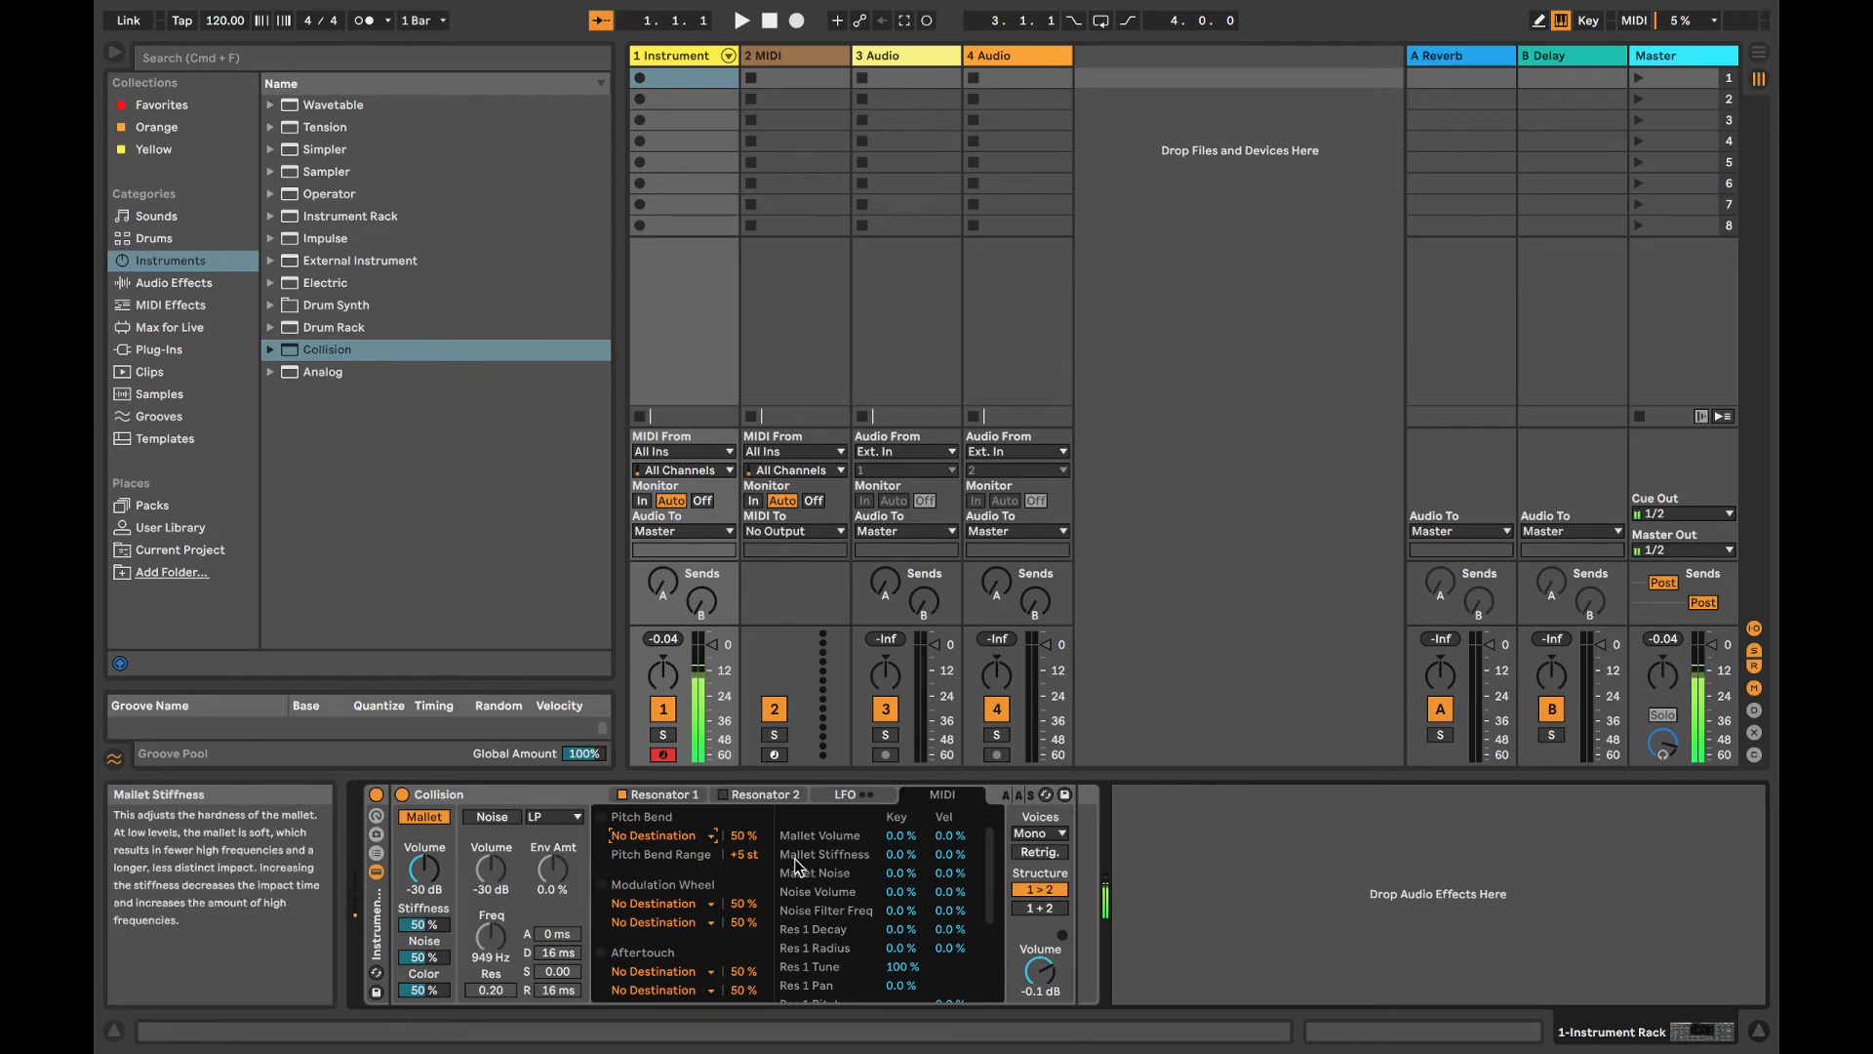
Step: Add the Expression Control MIDI effect ahead of Collision inside the rack and map its Velocity input to Collision's mallet noise
click(156, 289)
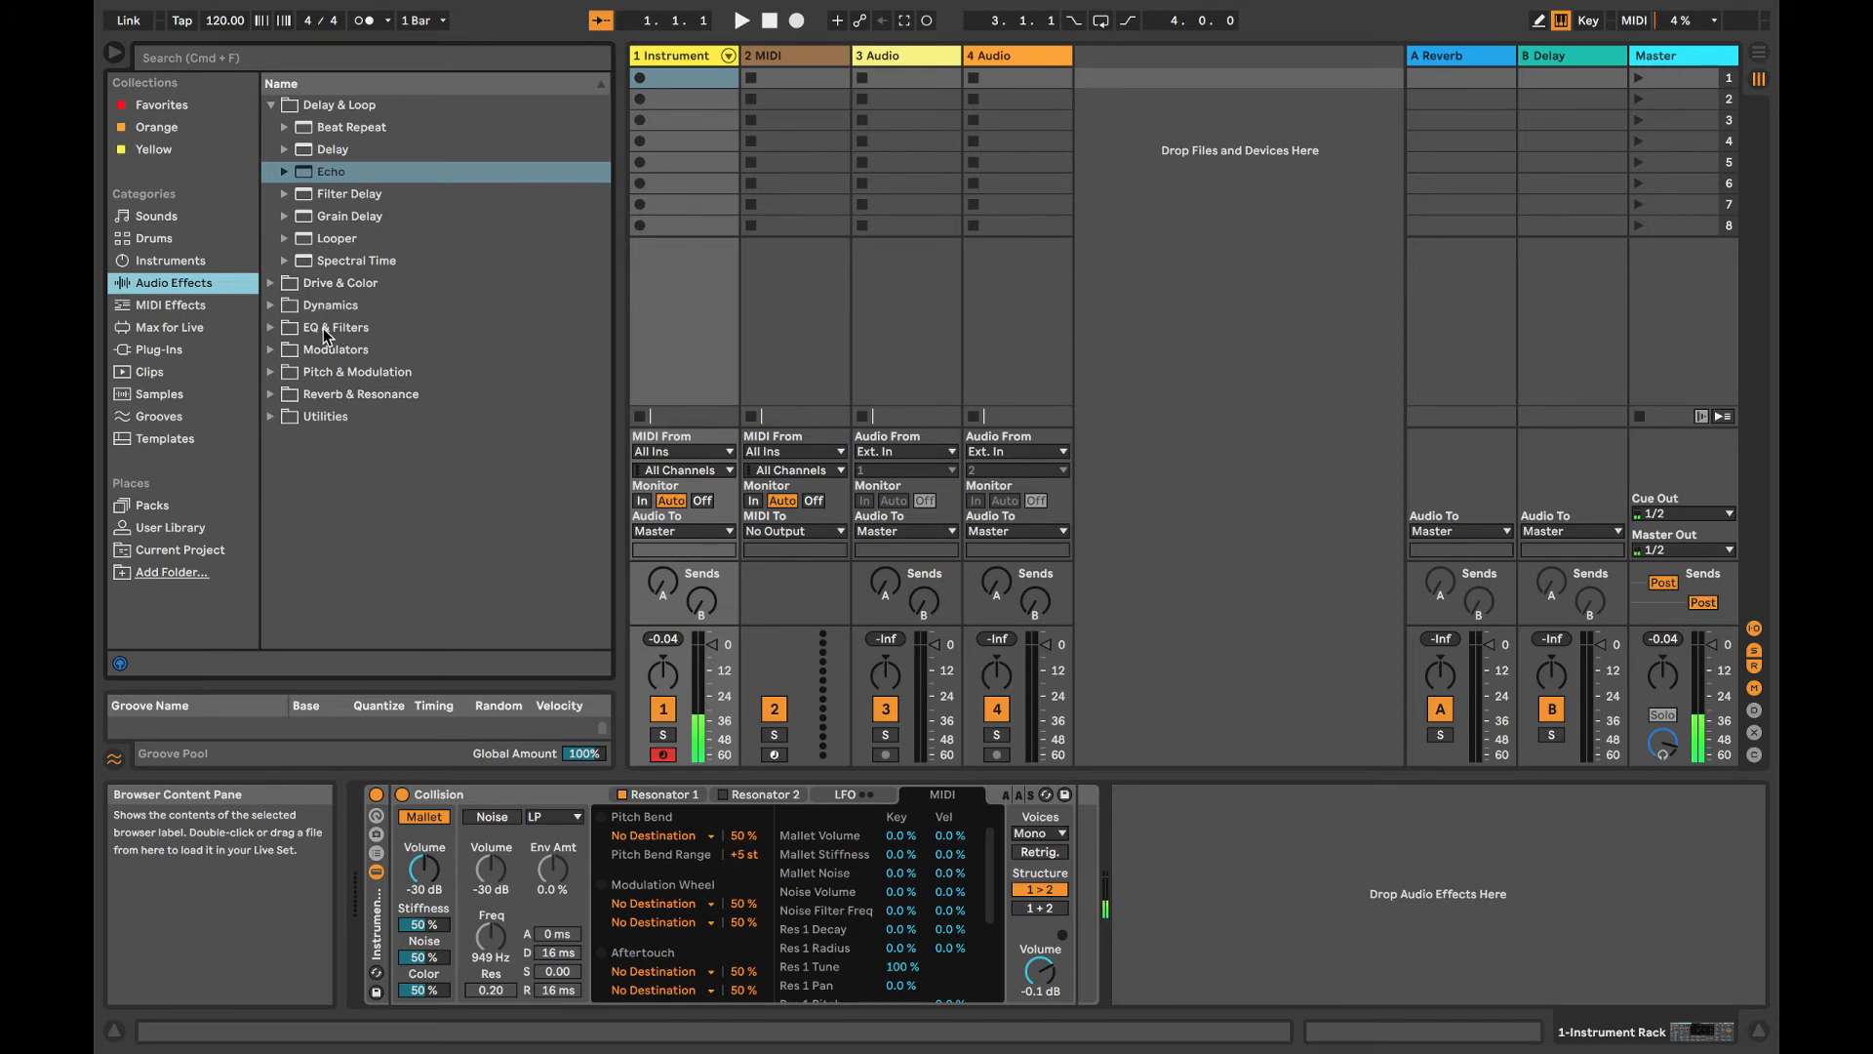
click(180, 305)
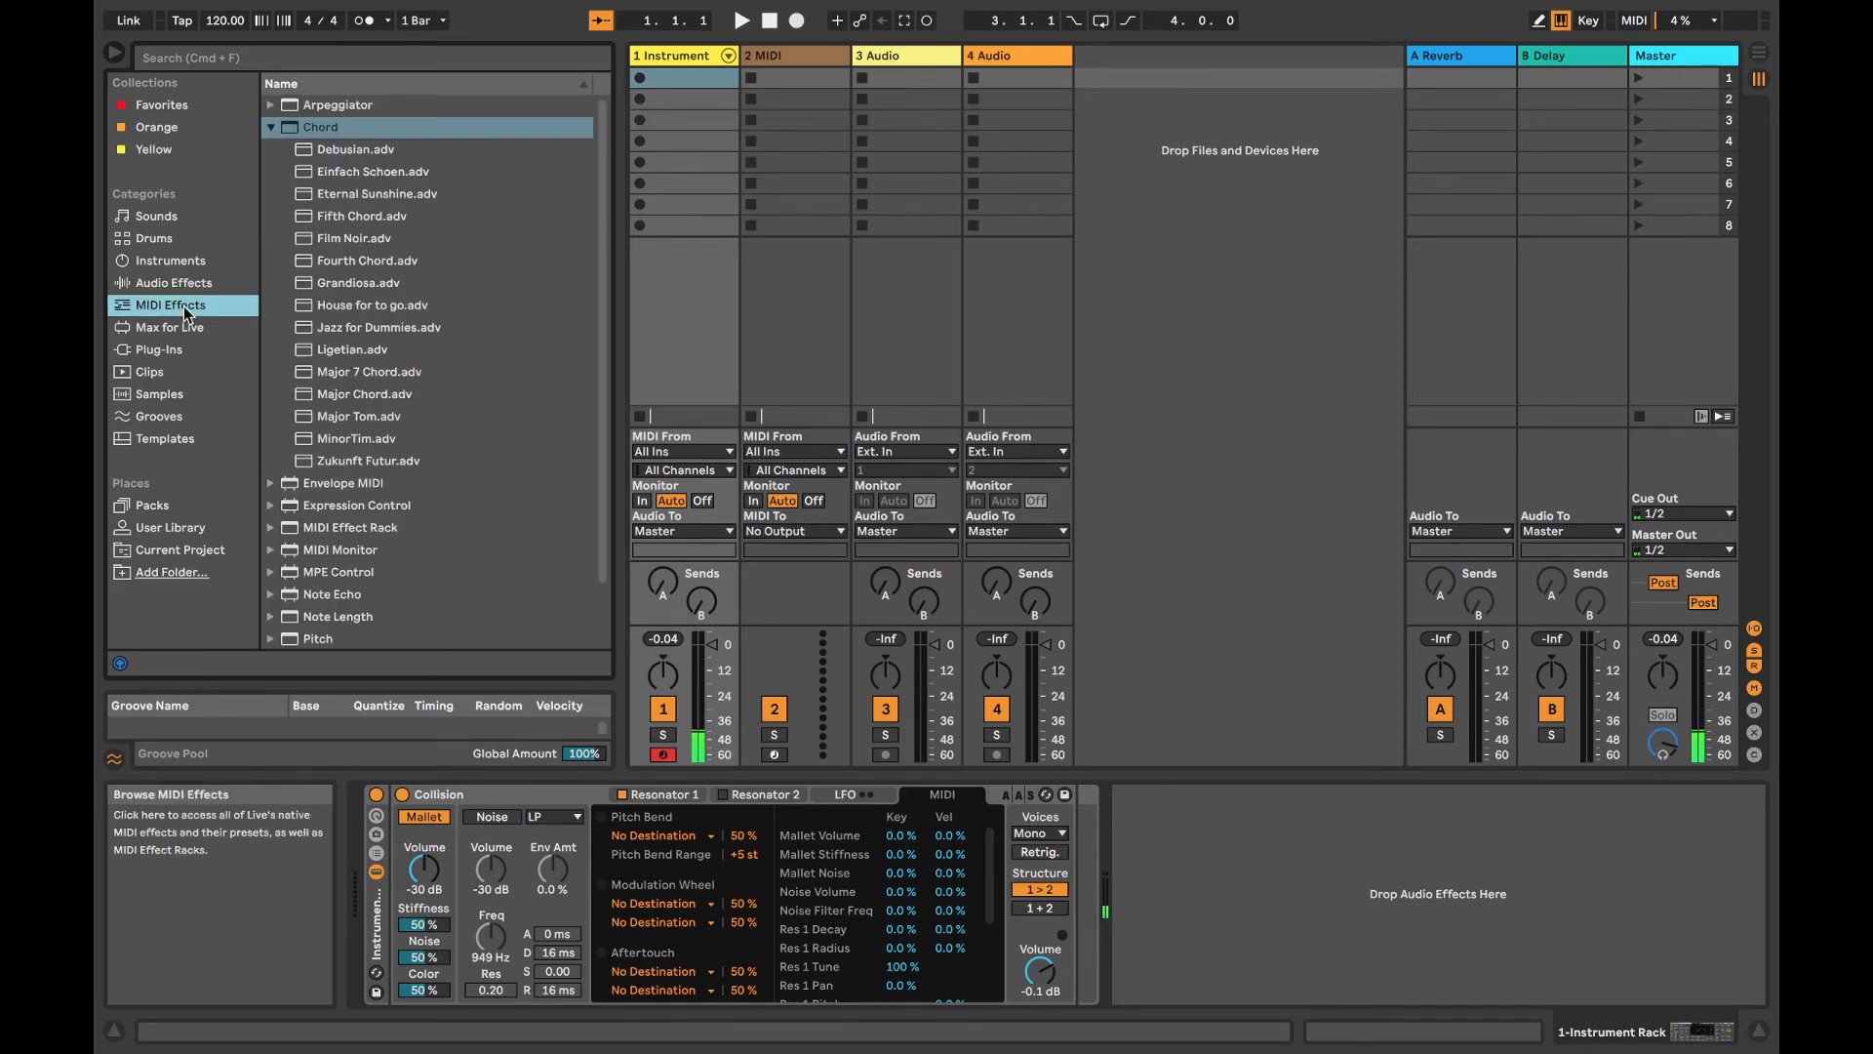
click(289, 504)
drag(563, 612, 576, 927)
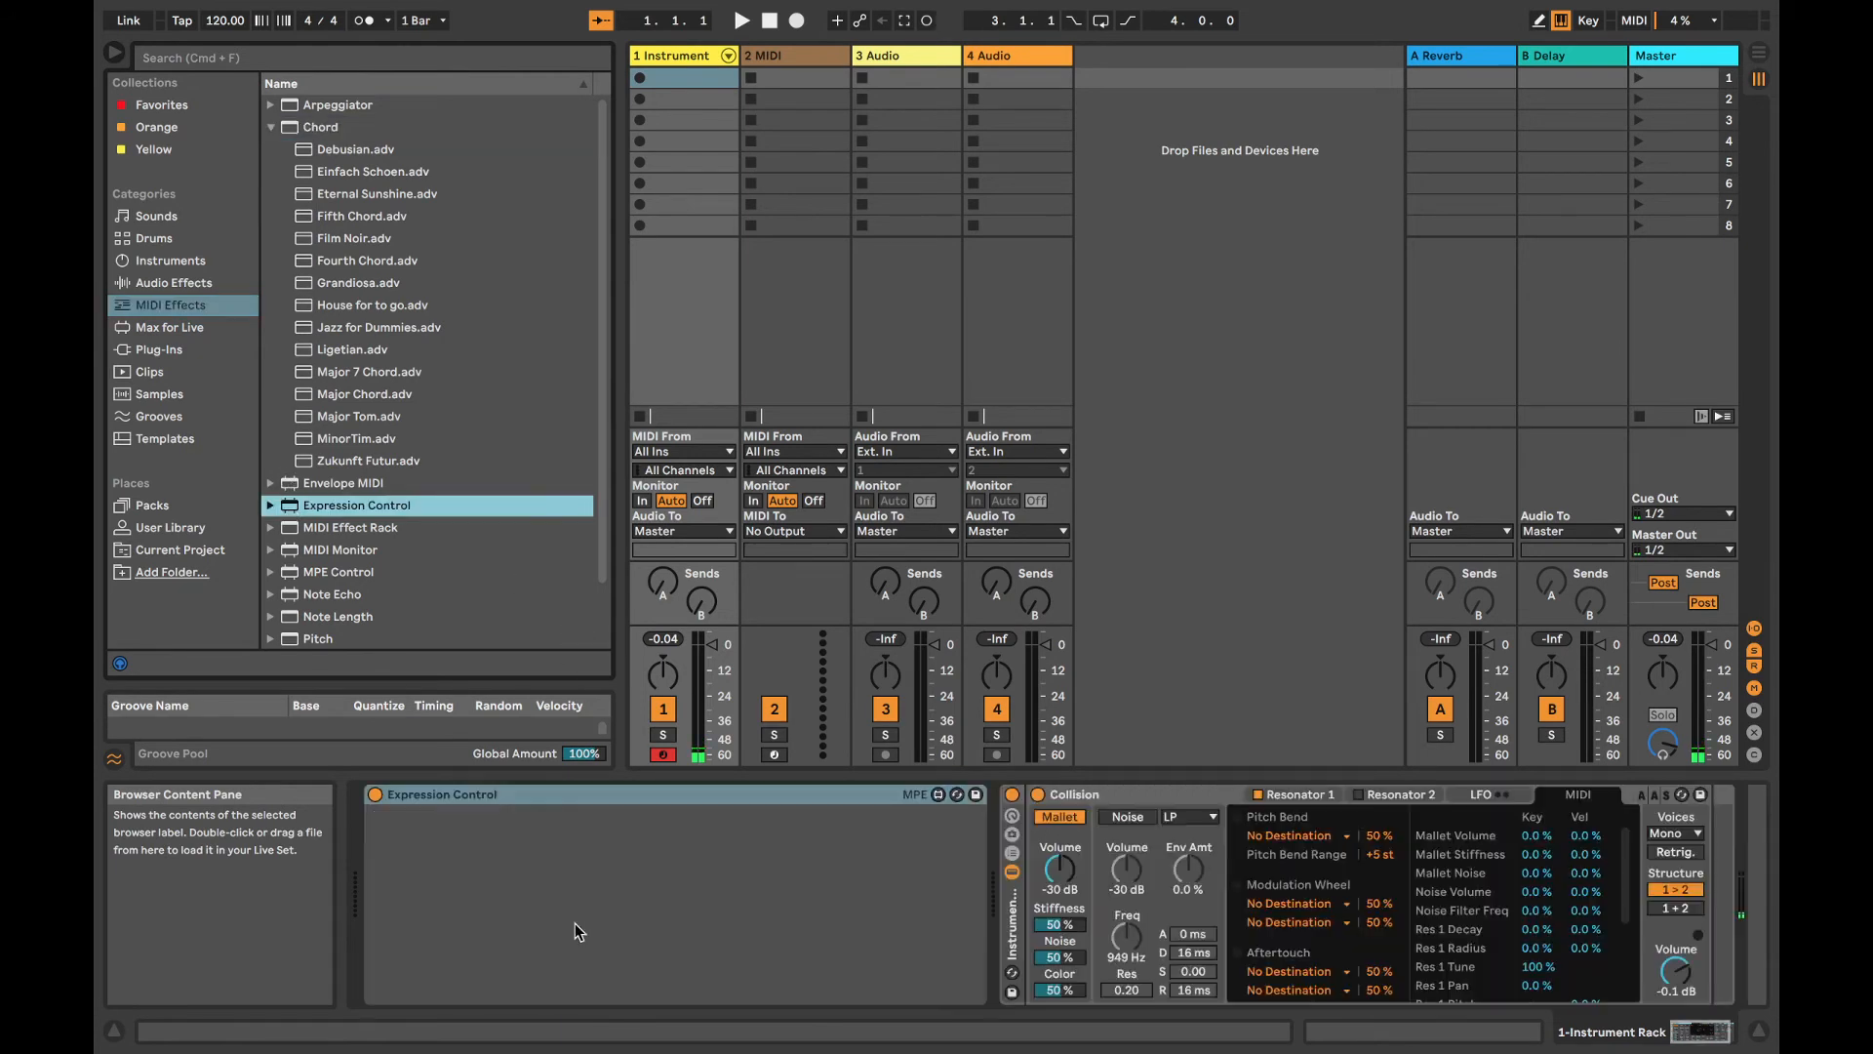
drag(1054, 795, 1044, 810)
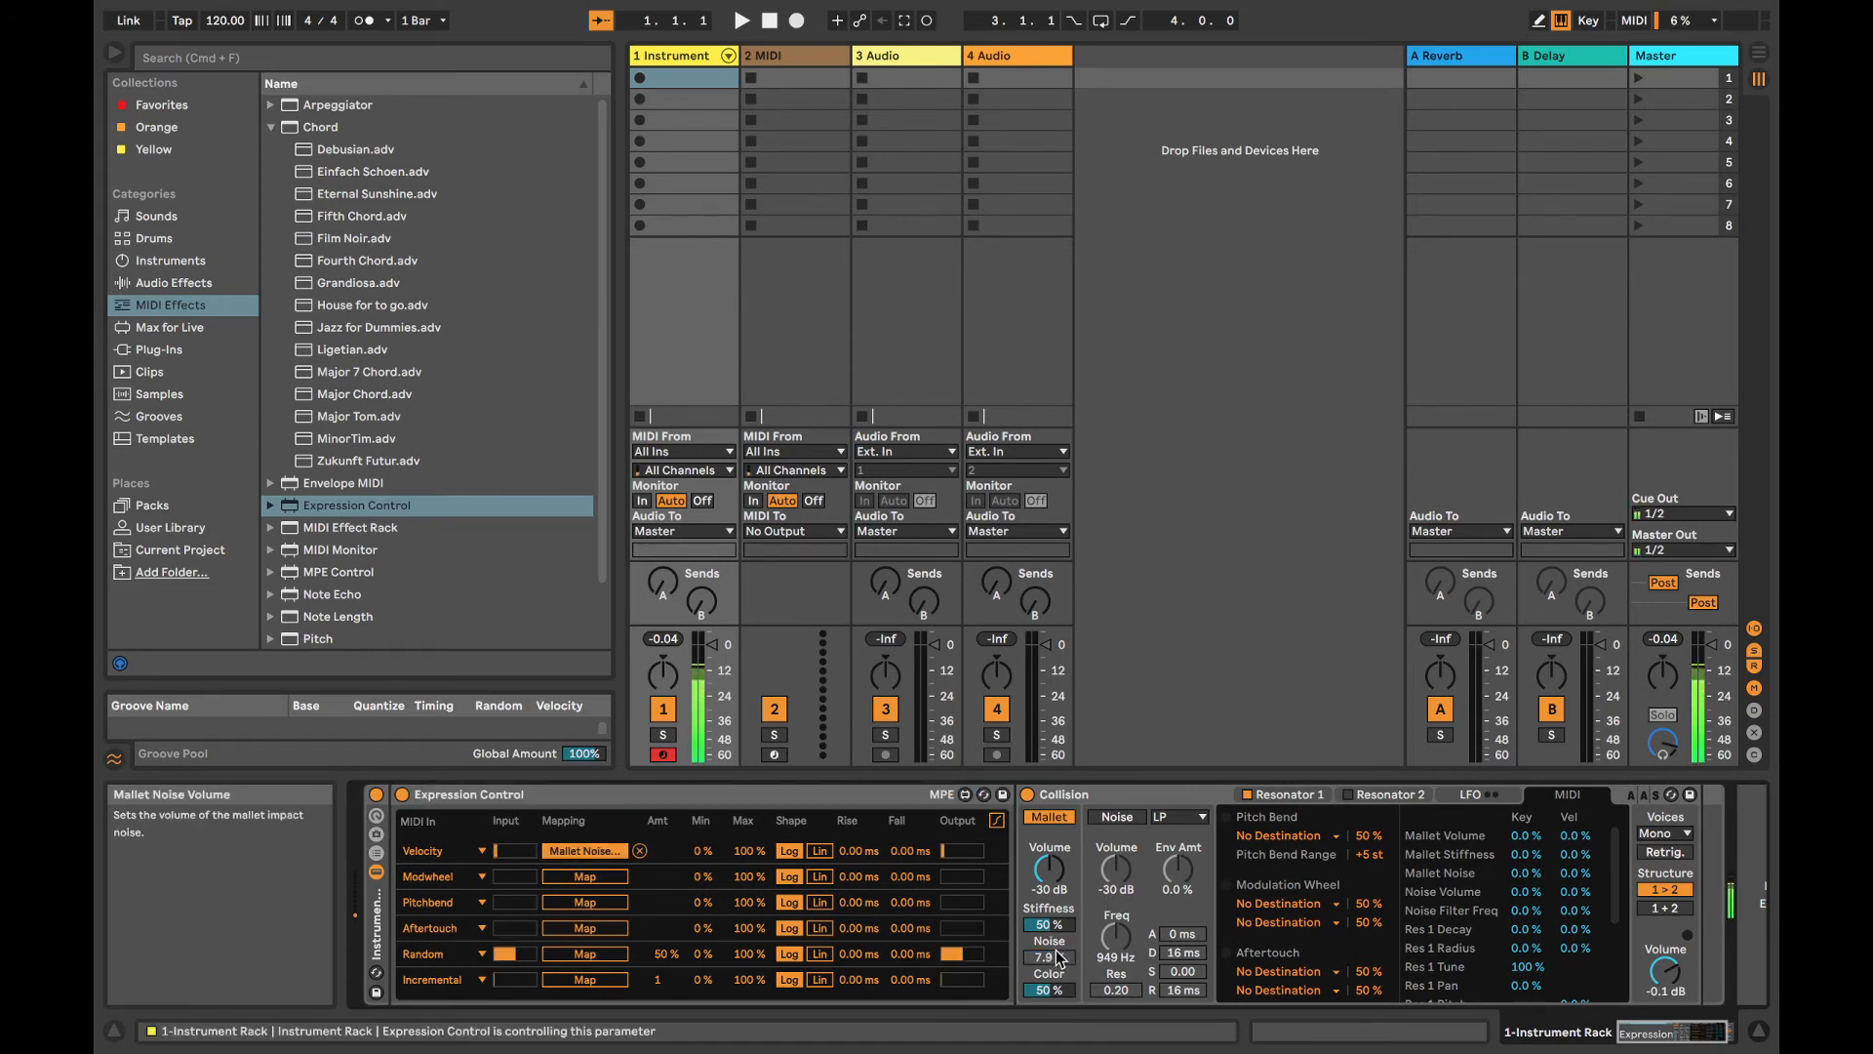
Step: Change Expression Control's second input from Modwheel to Velocity and map it to Collision's Mallet Stiffness
click(482, 851)
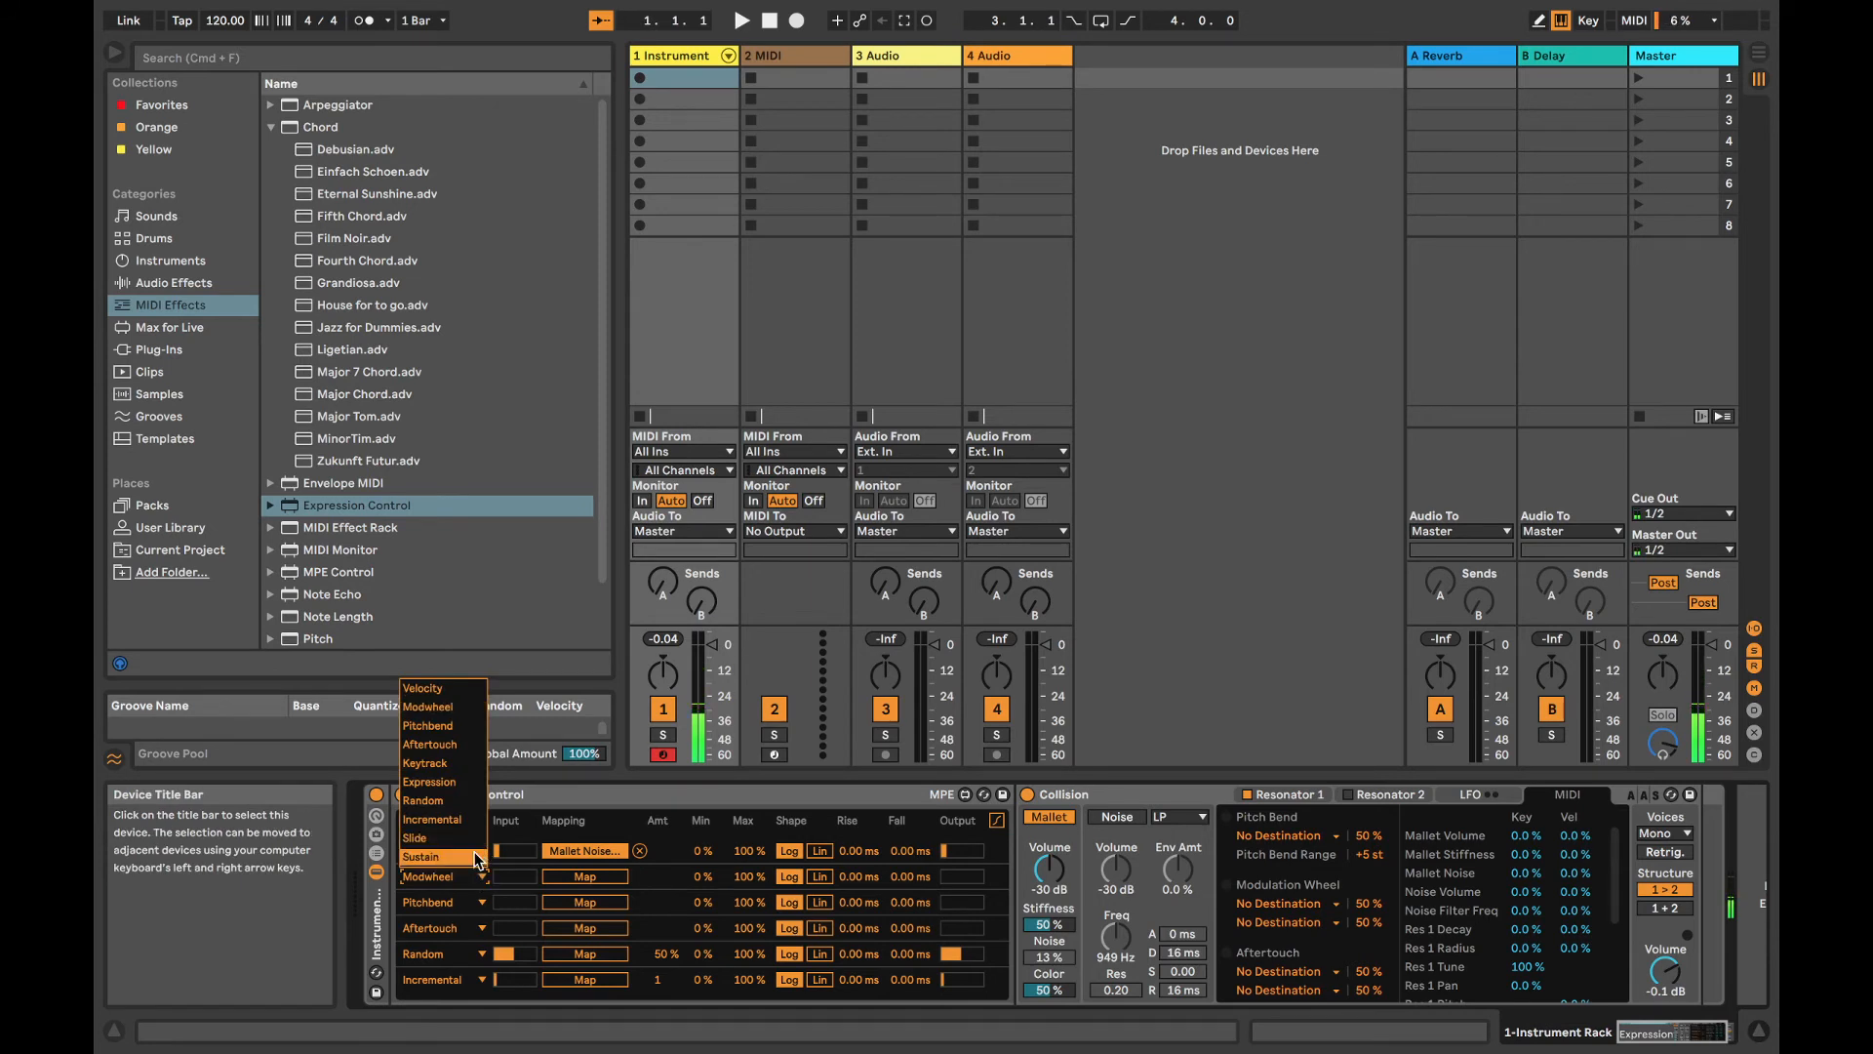
click(454, 691)
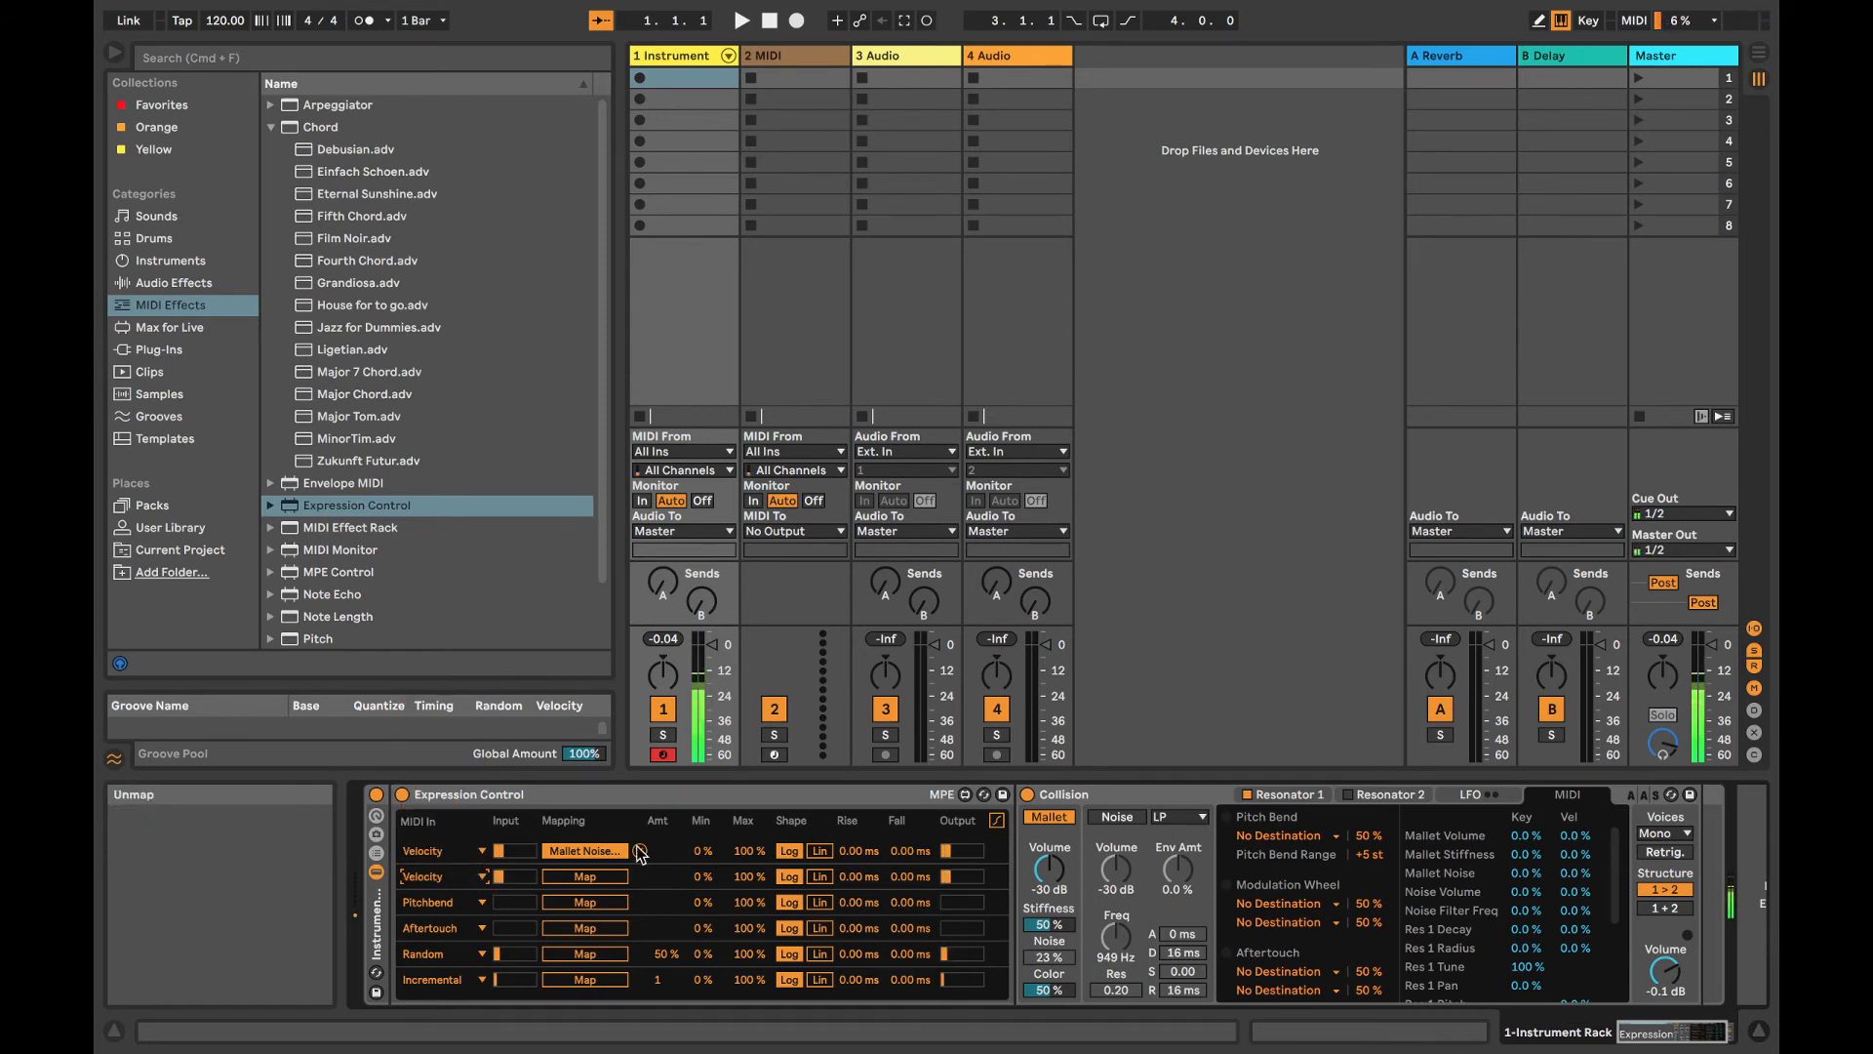
click(597, 876)
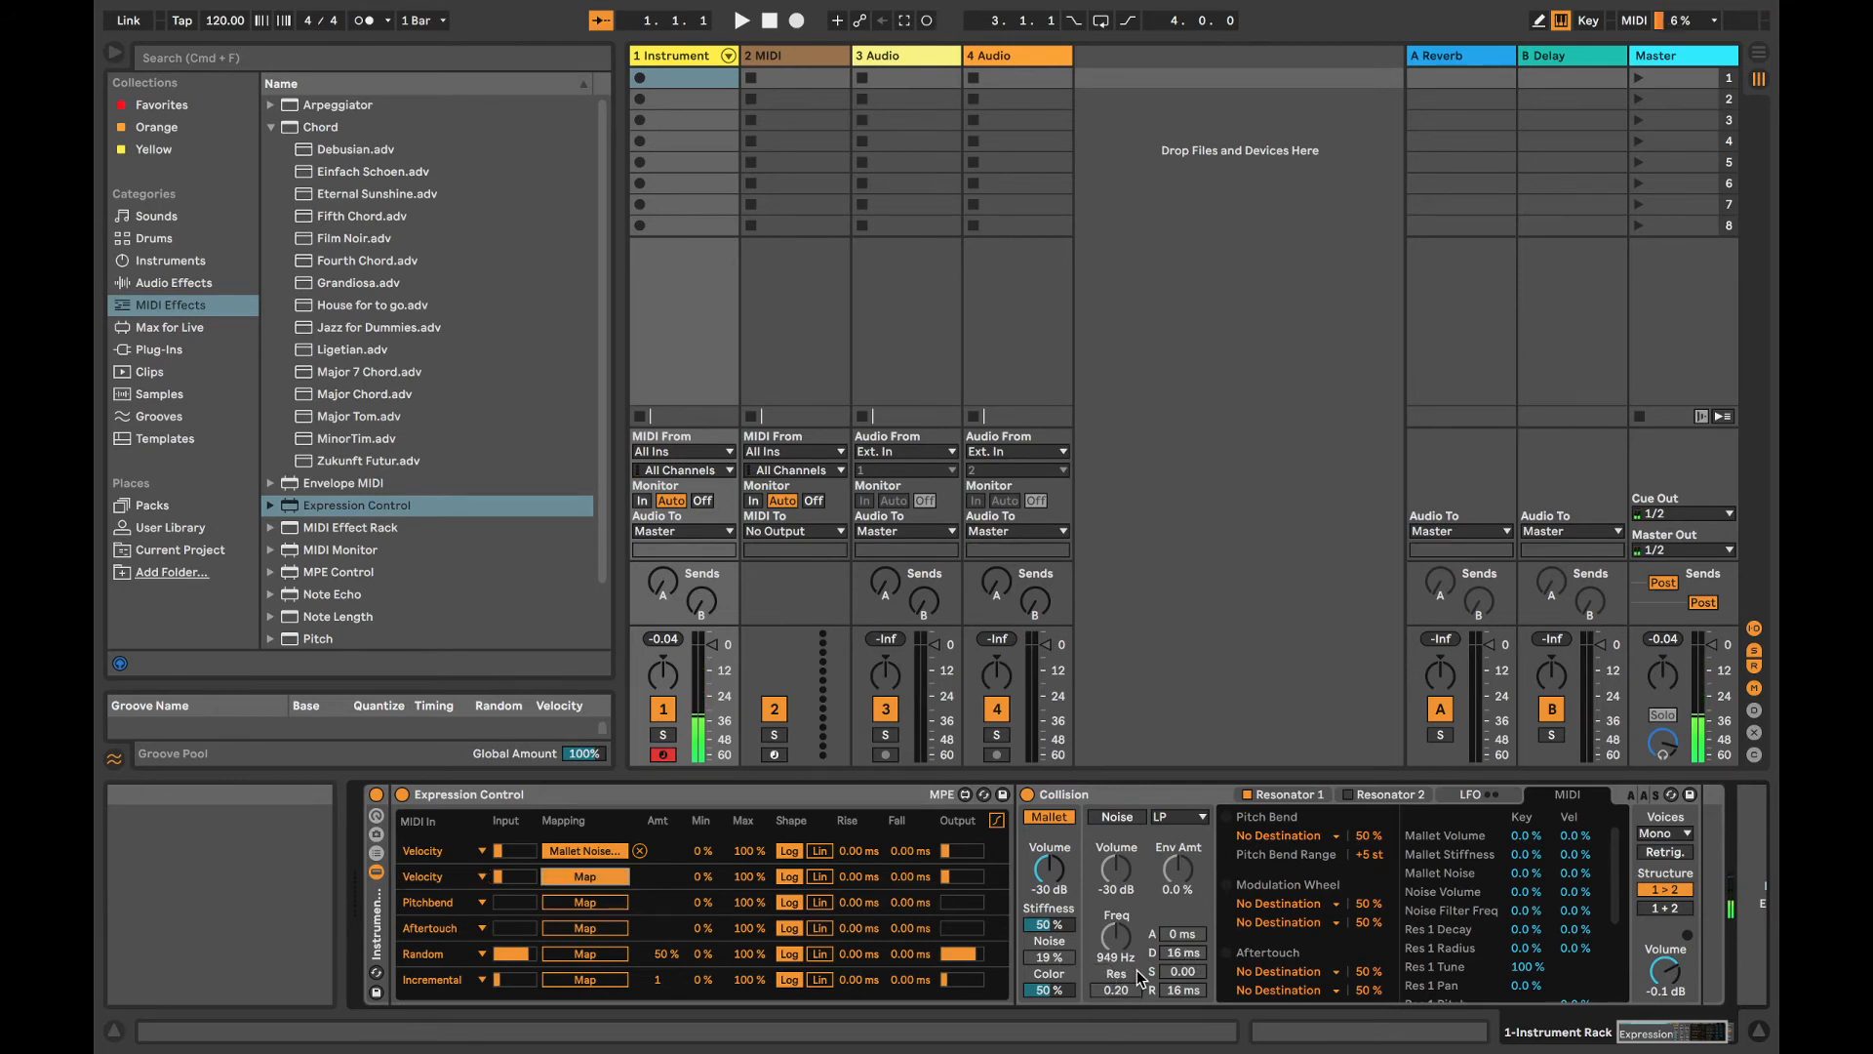
click(1045, 926)
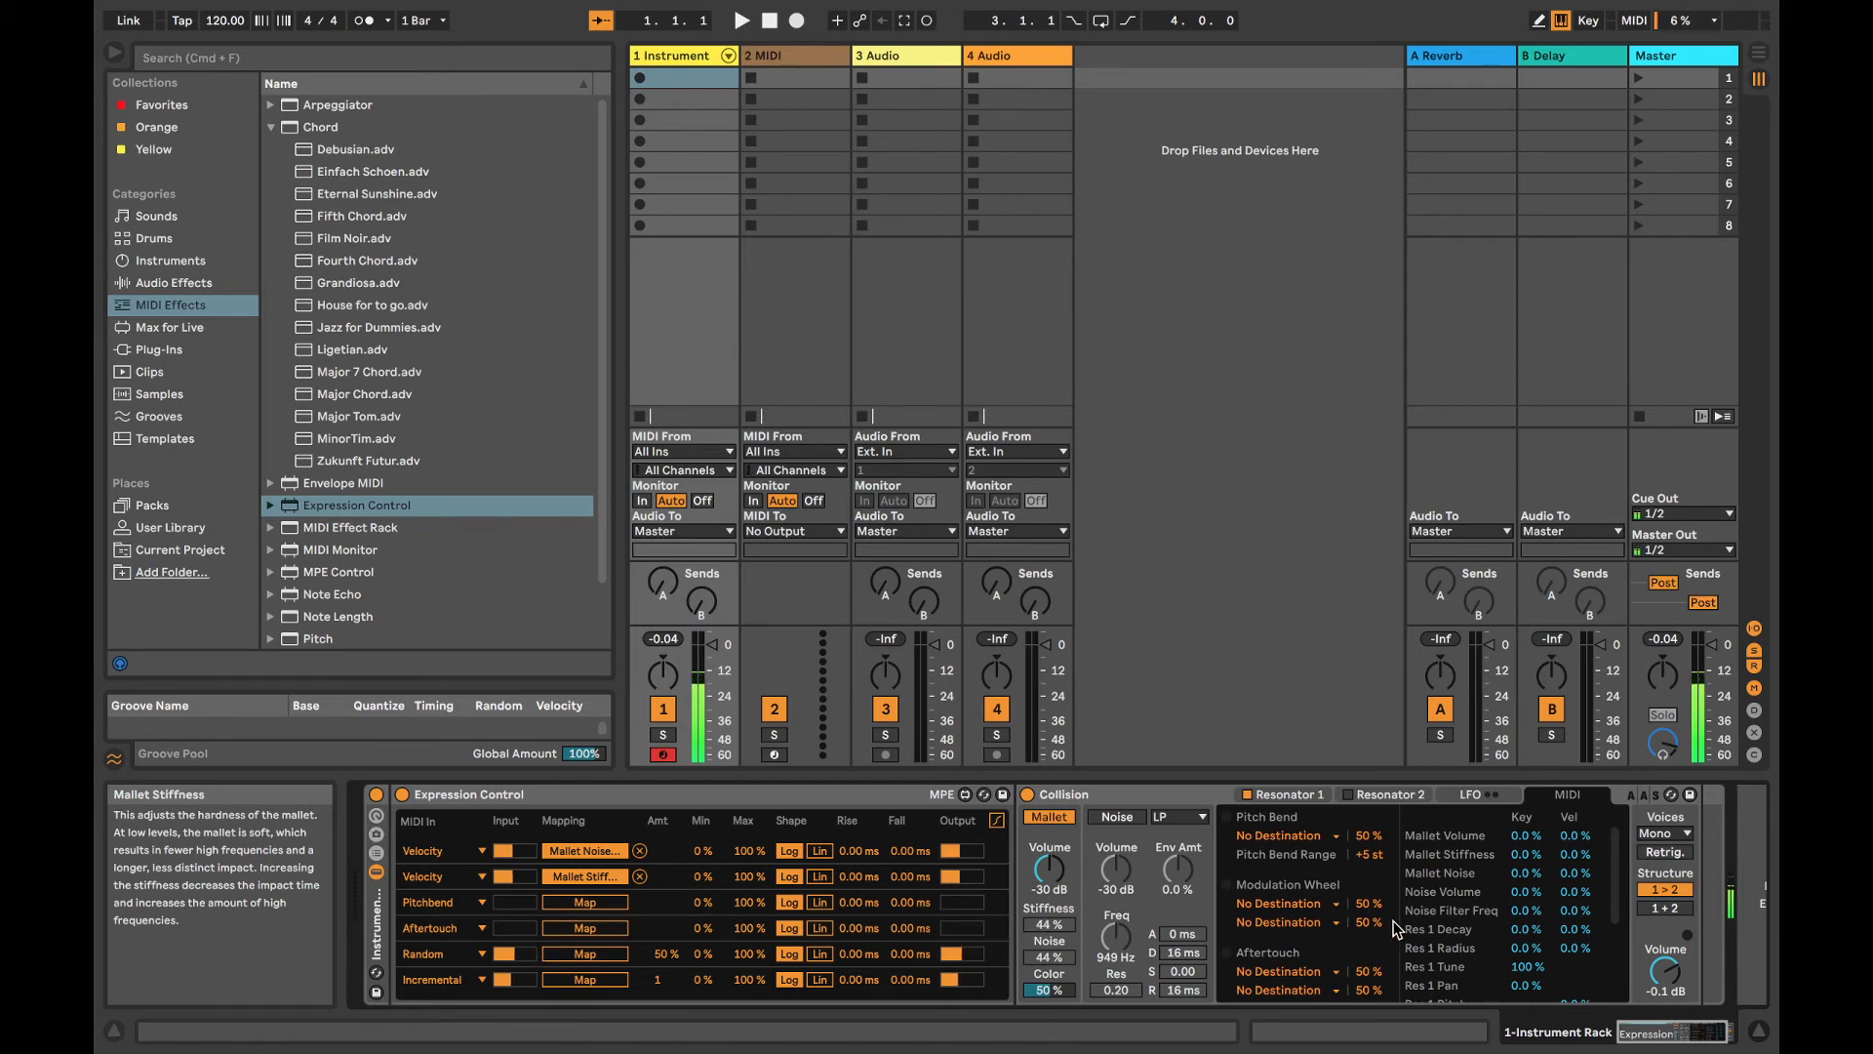
Step: Add the Multiband Dynamics audio effect after Collision inside the Instrument Rack
scroll(1393, 929, right, 3)
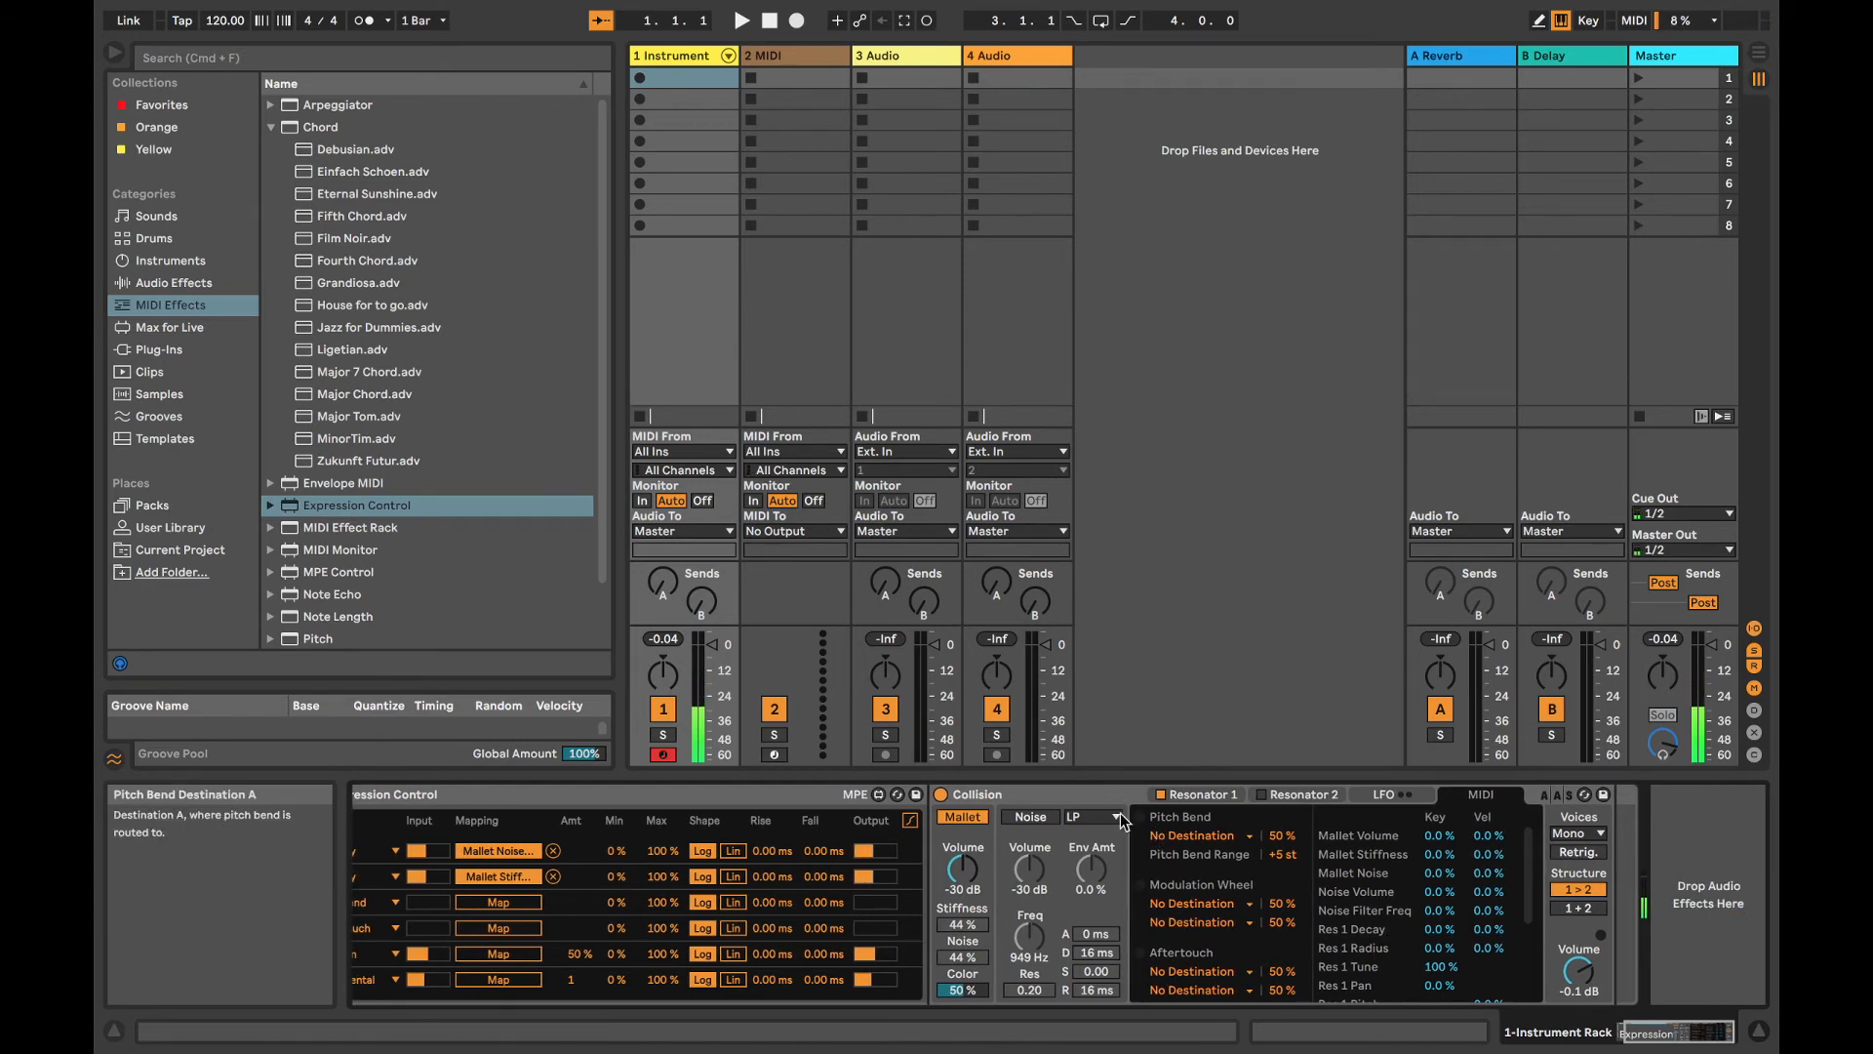
click(1051, 800)
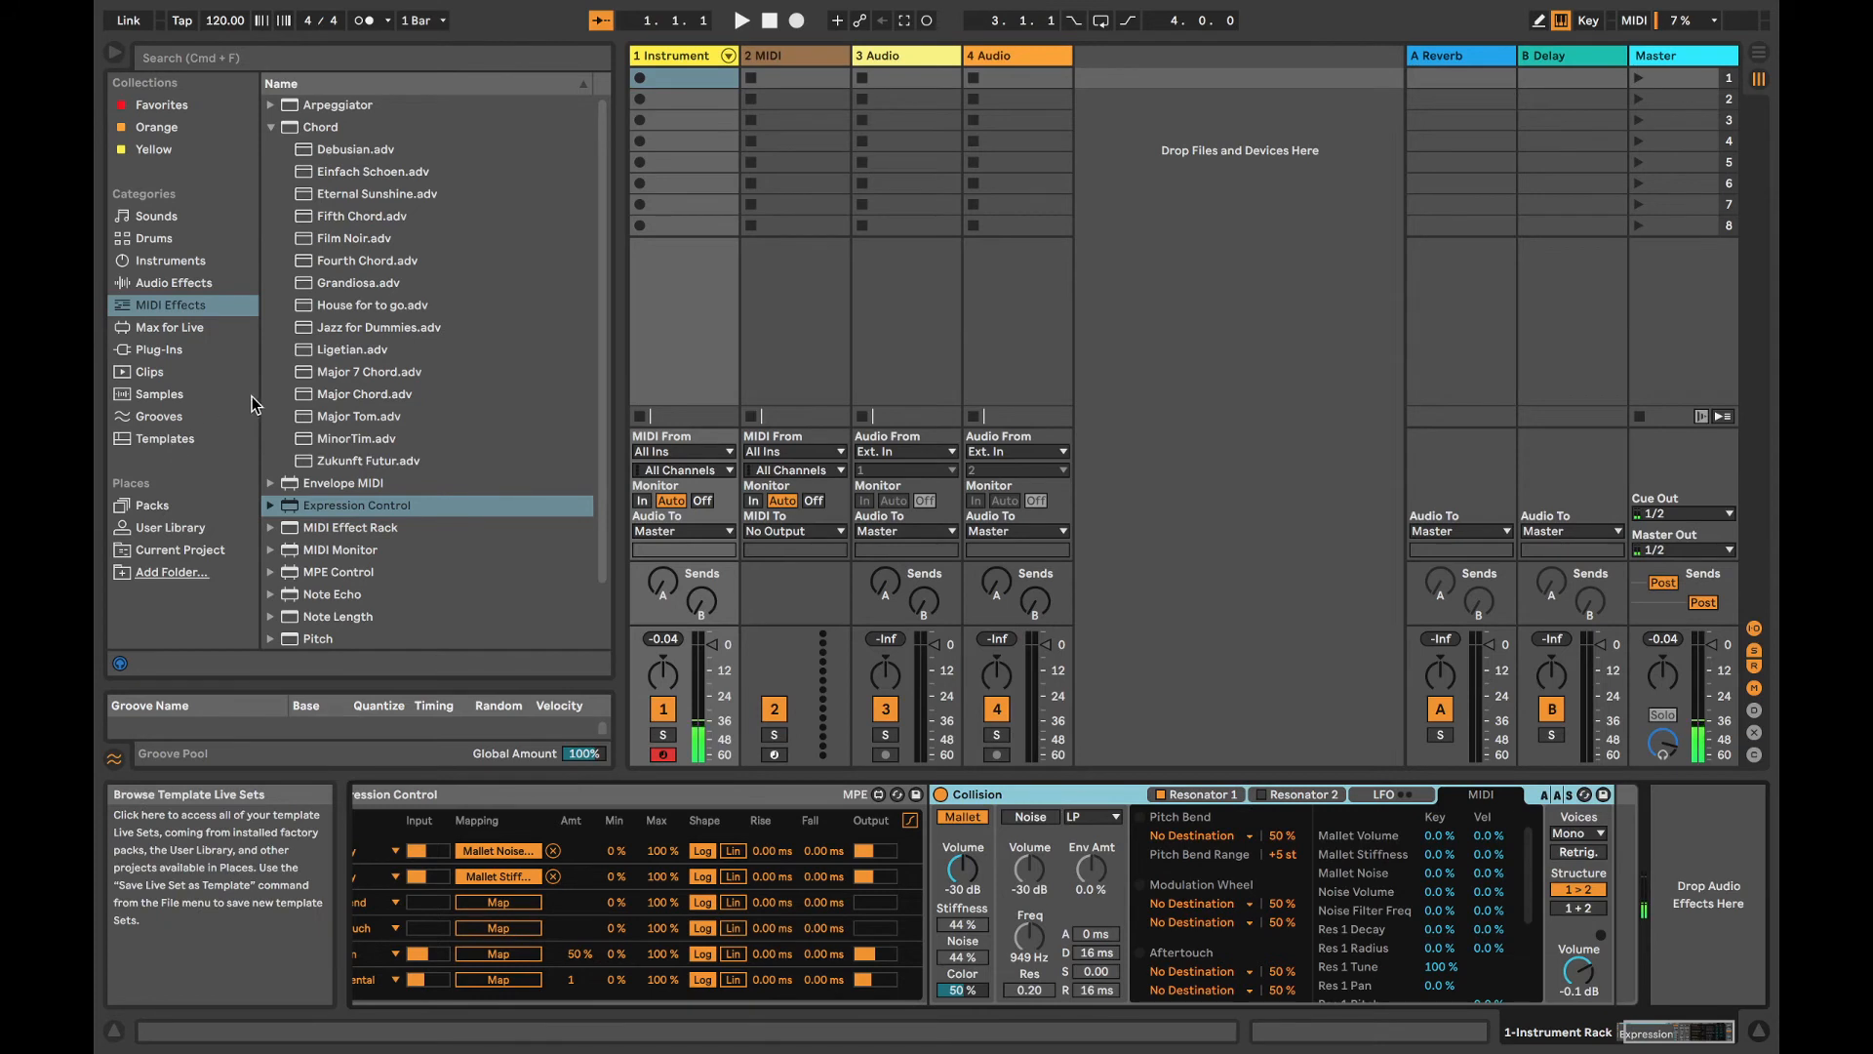
click(164, 284)
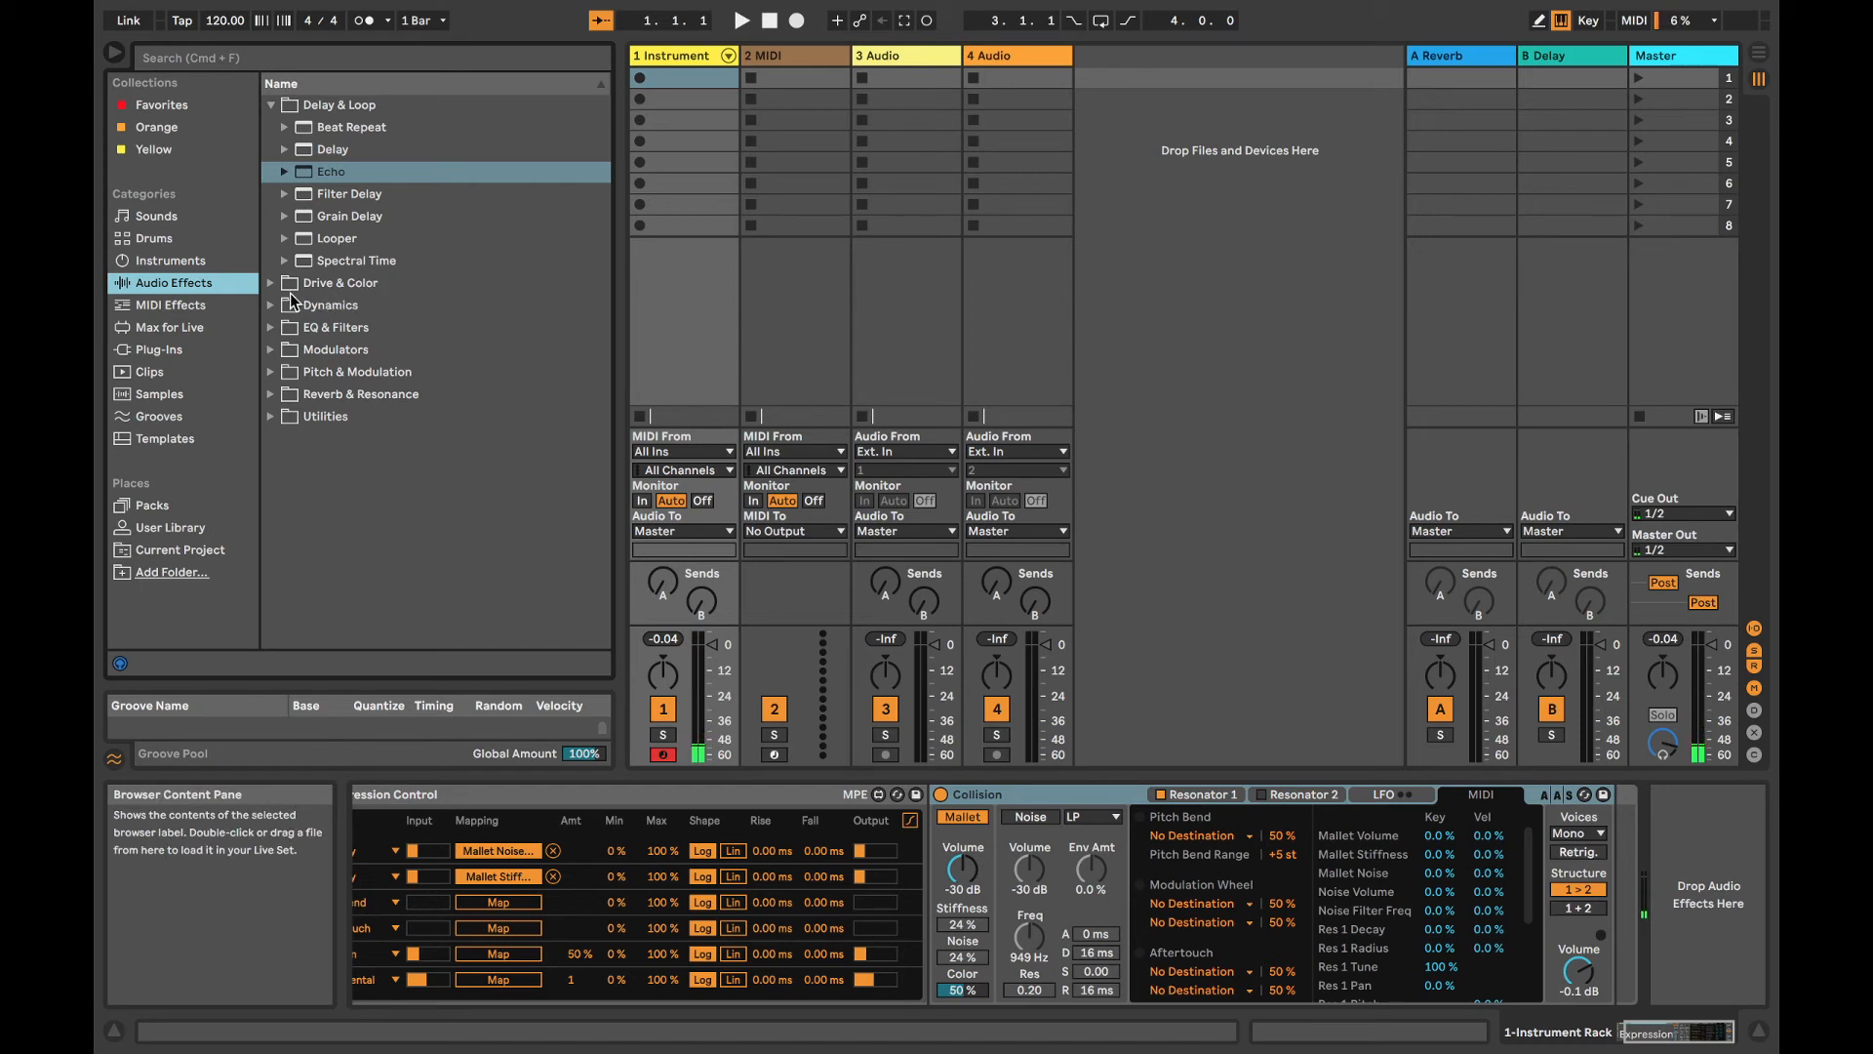
click(272, 306)
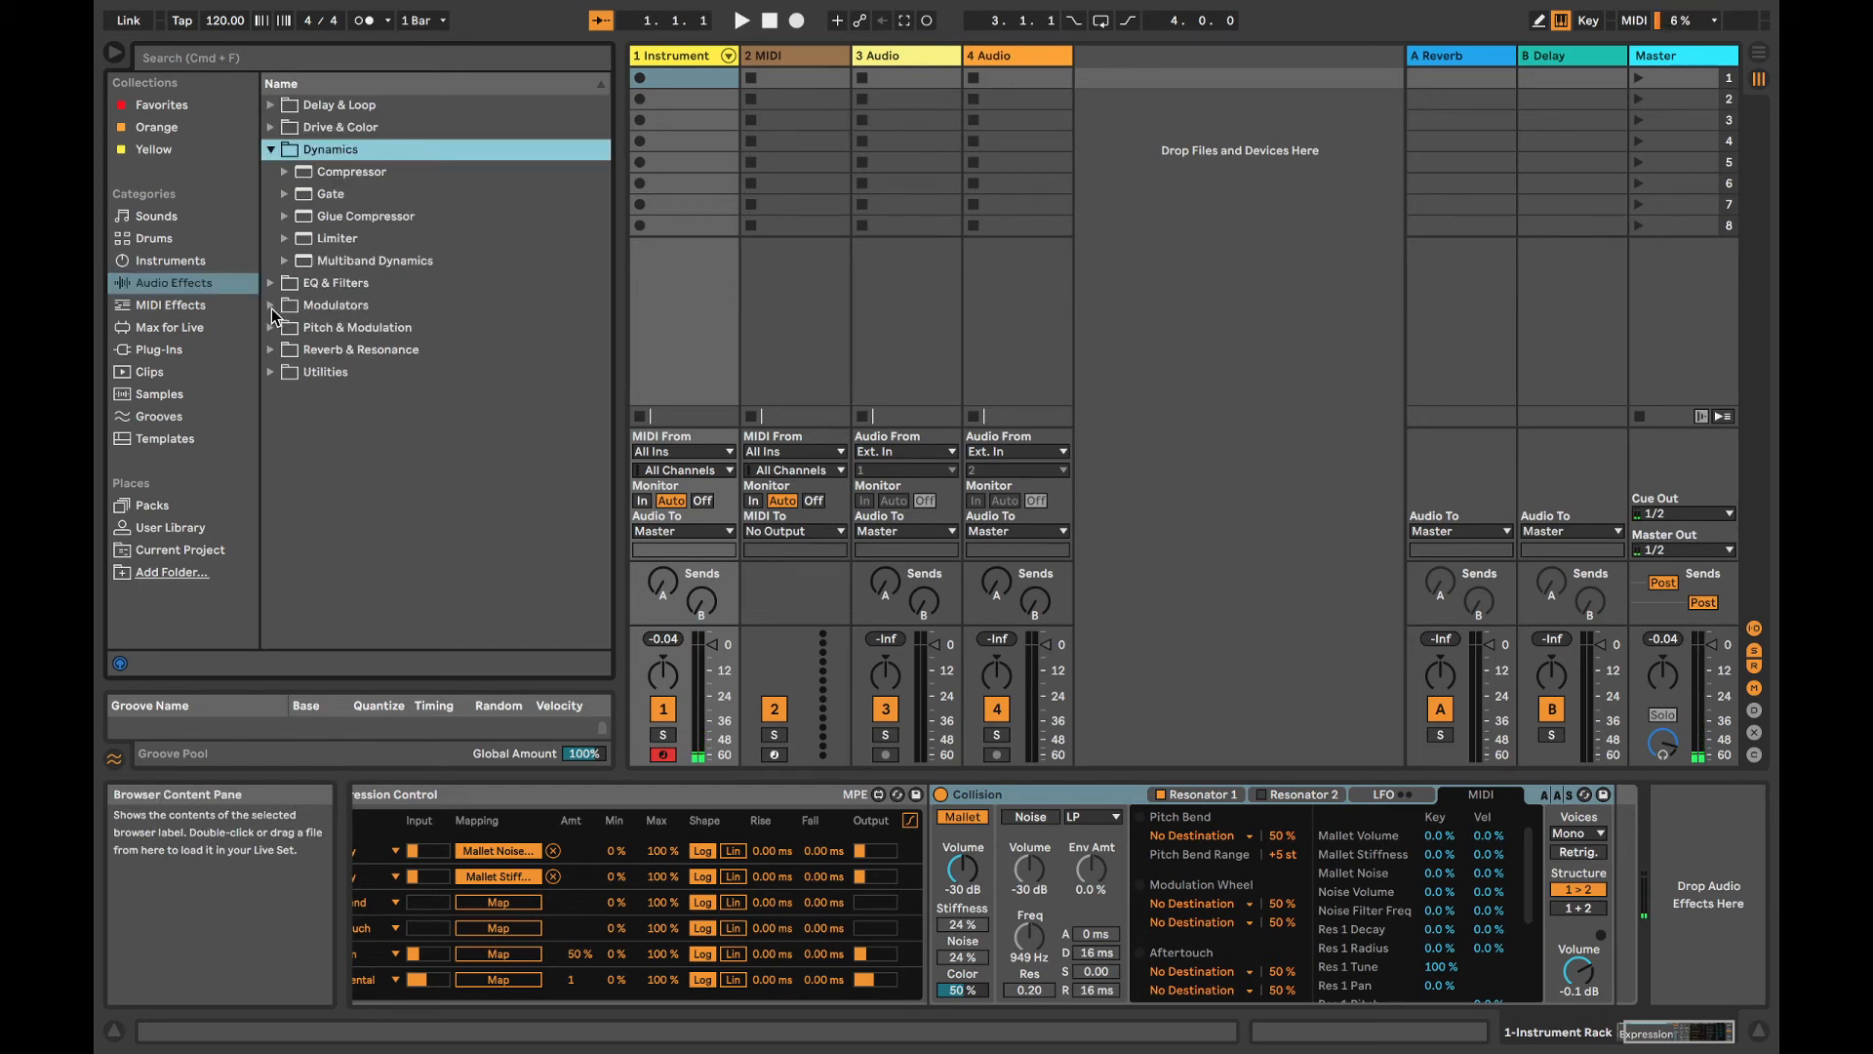
click(339, 261)
click(291, 262)
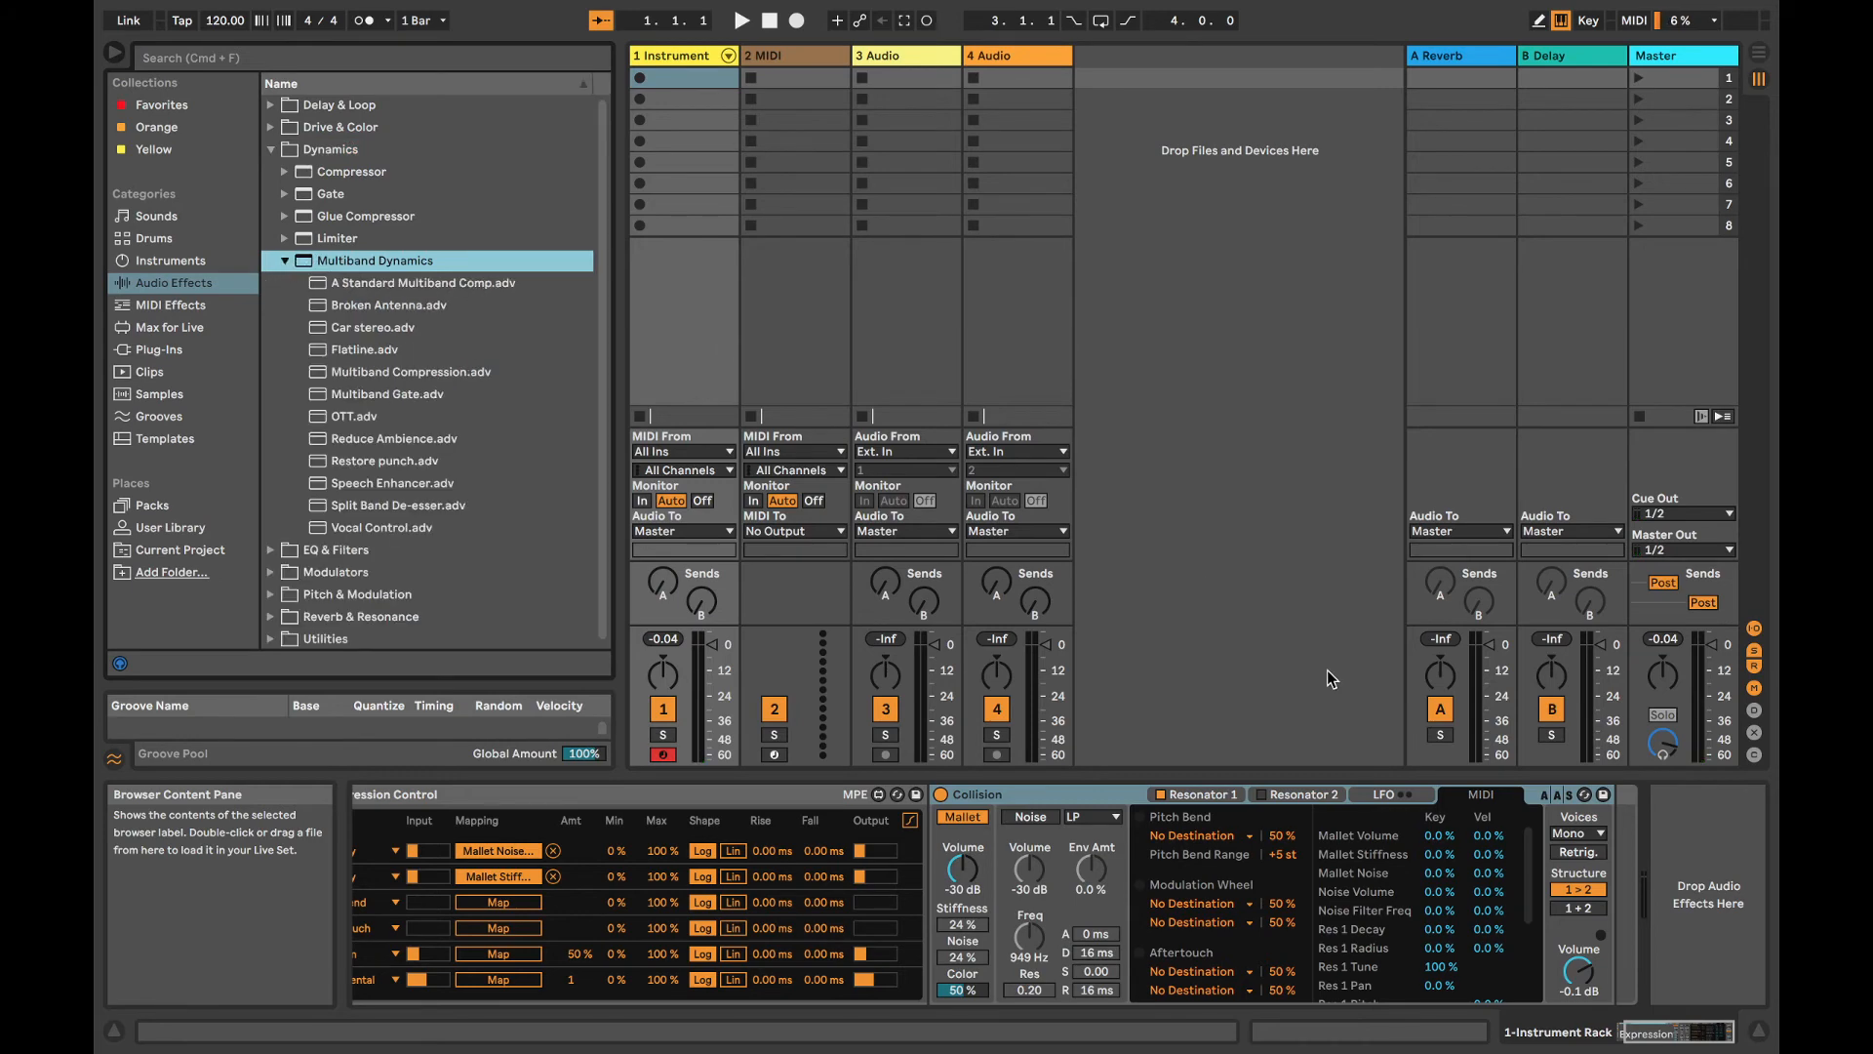
drag(294, 270, 1614, 867)
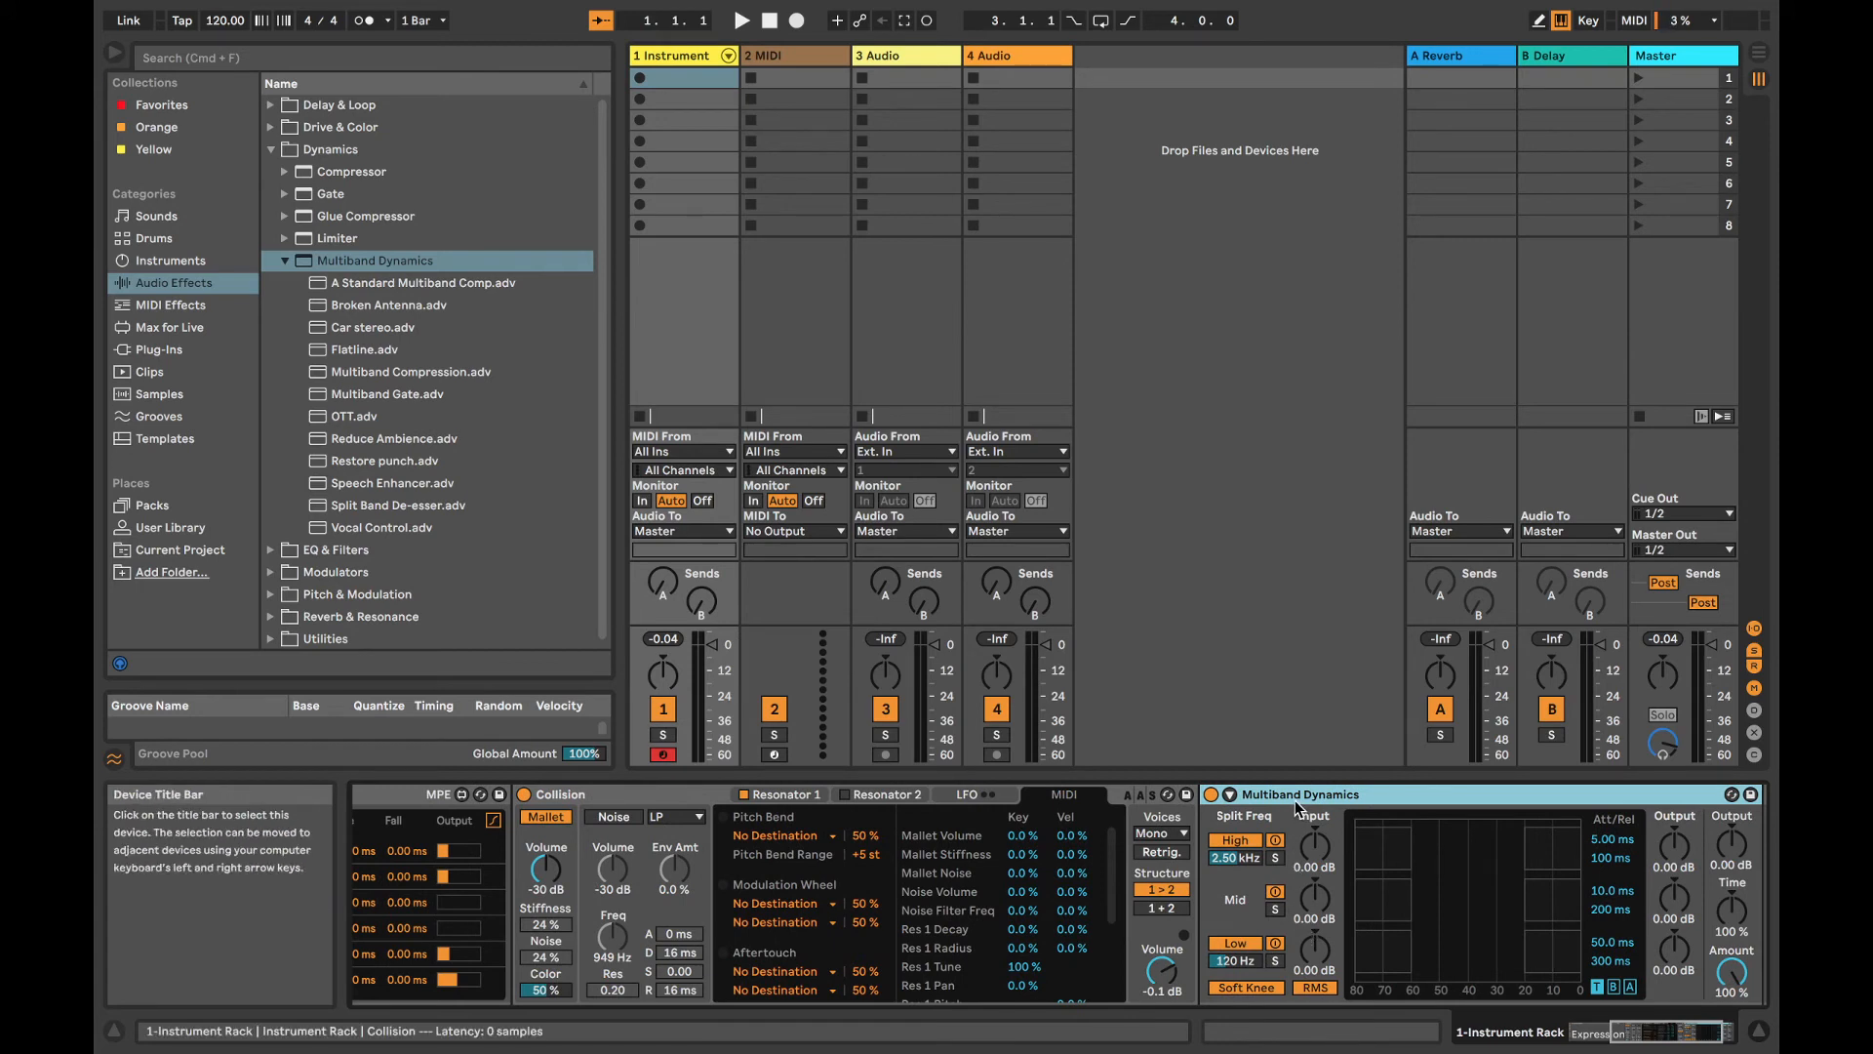
Step: Group Multiband Dynamics into an Audio Effect Rack and duplicate its chain twice to make three parallel chains
key(super+g)
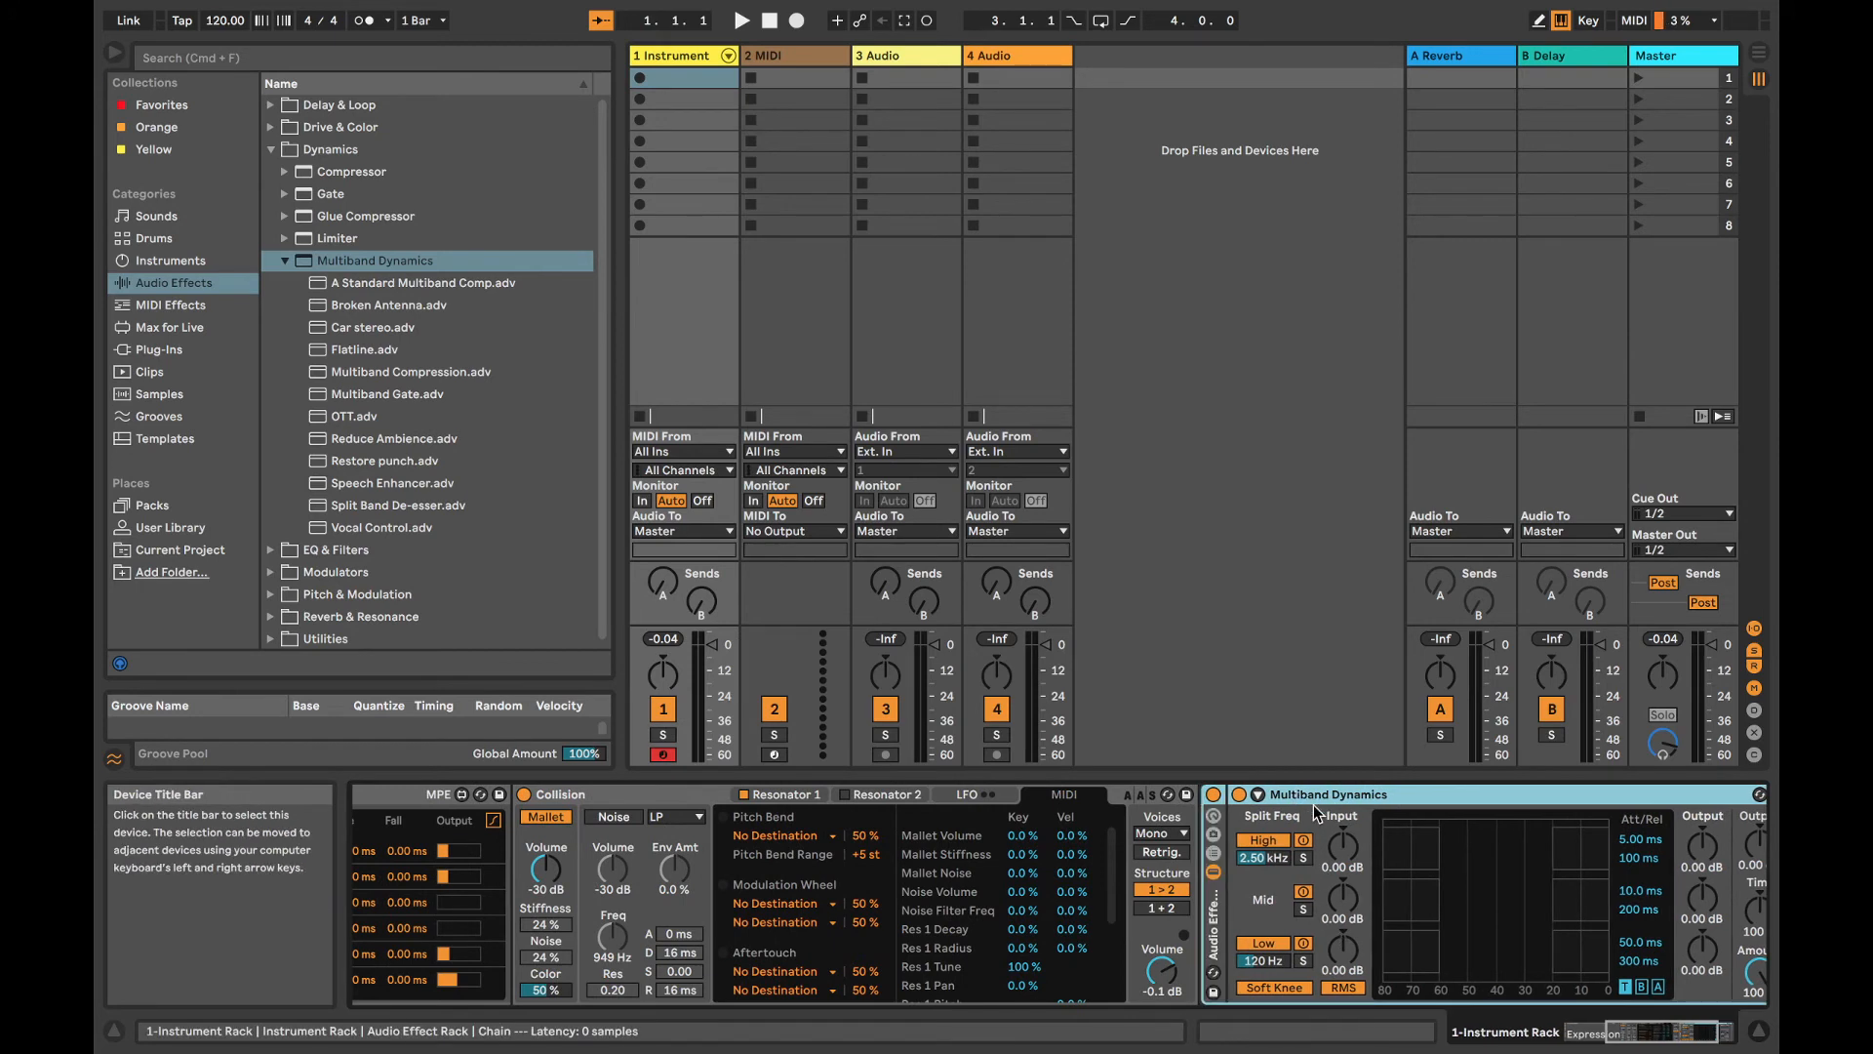
scroll(1313, 834, right, 3)
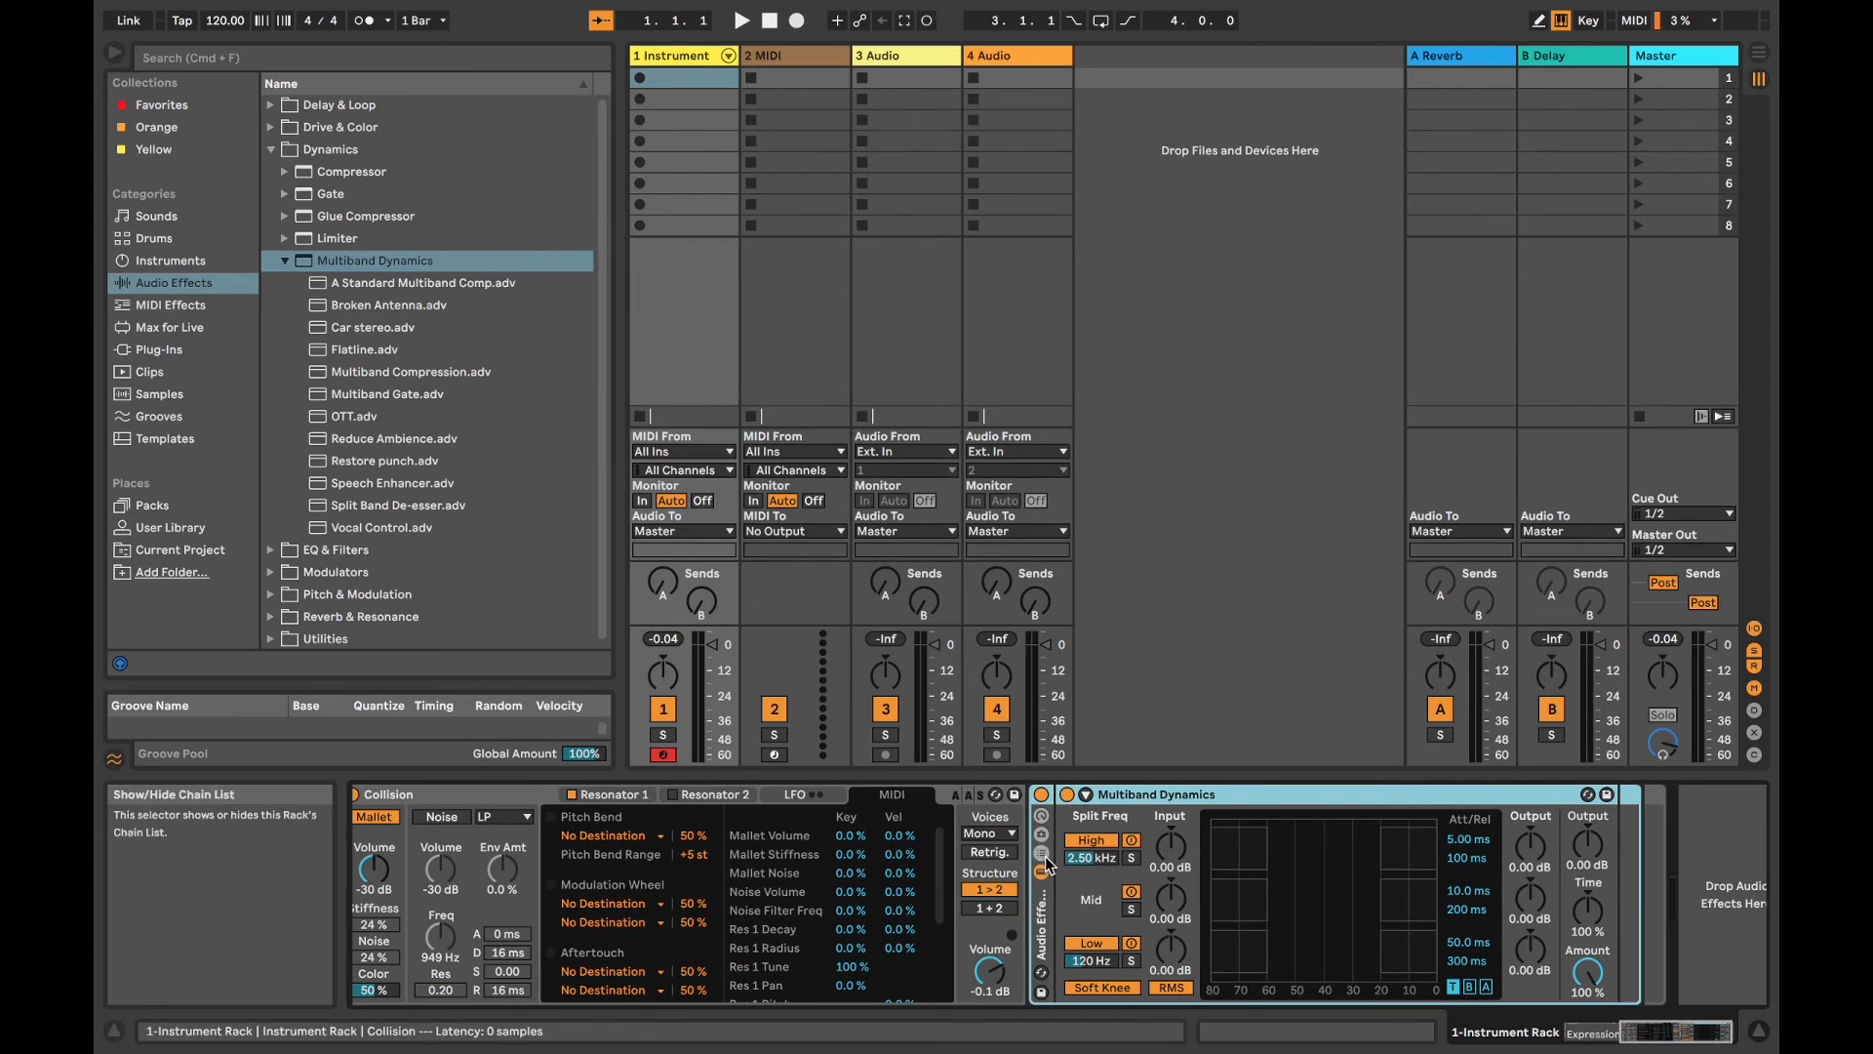
click(1042, 855)
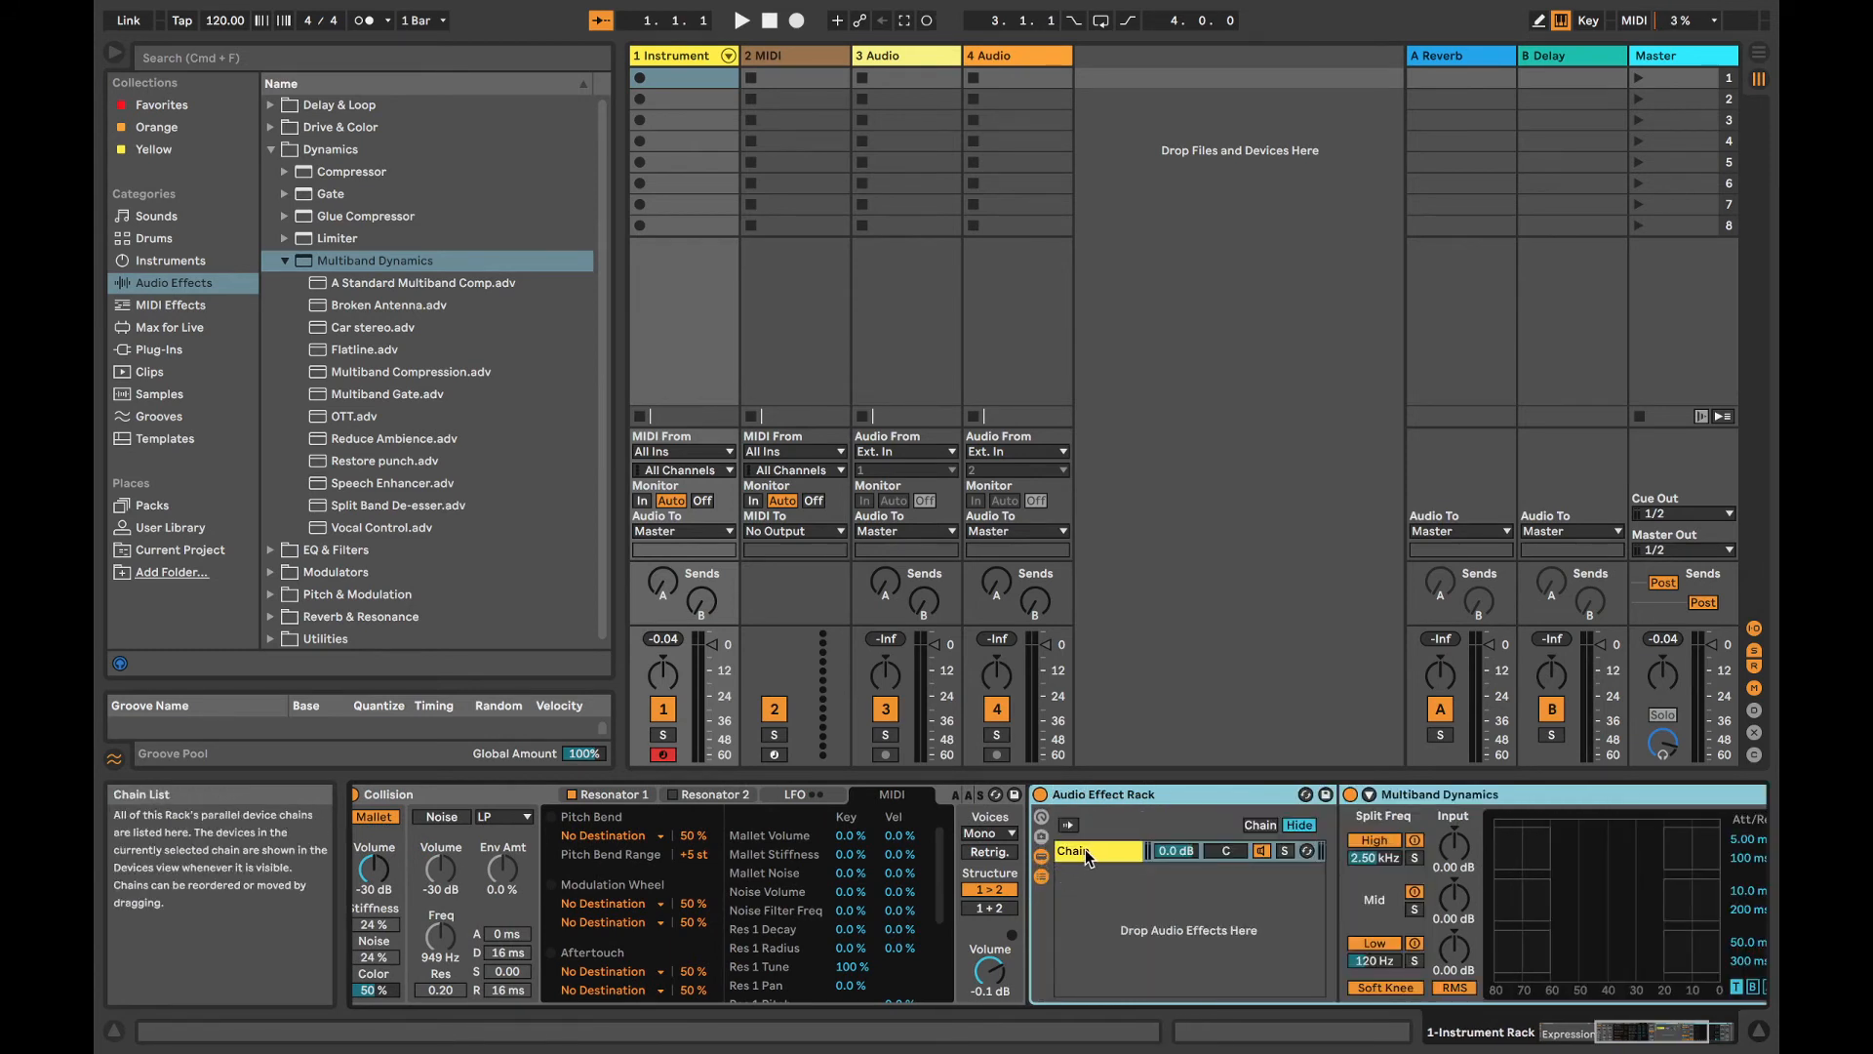
click(1085, 850)
key(super+d)
key(super+d)
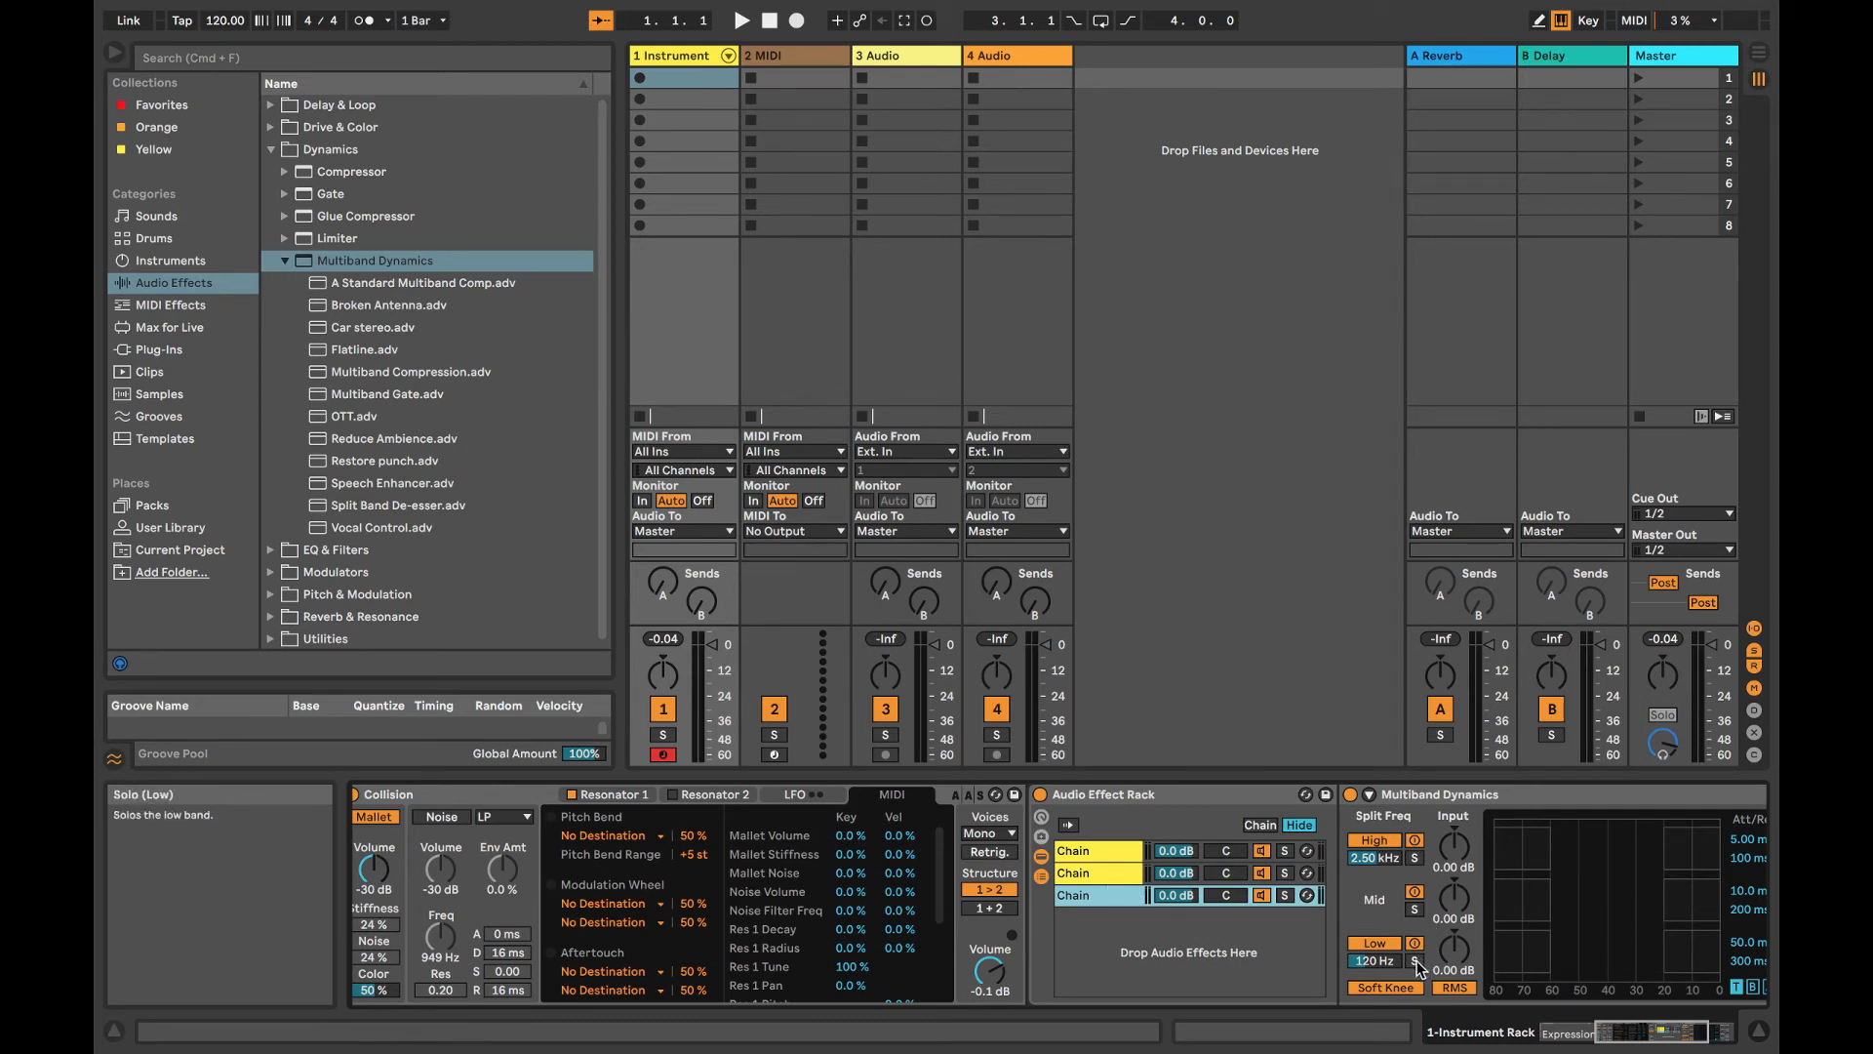
Step: Solo the Low band in the third chain's Multiband Dynamics, the Mid band in the second and the High band in the first
click(1414, 961)
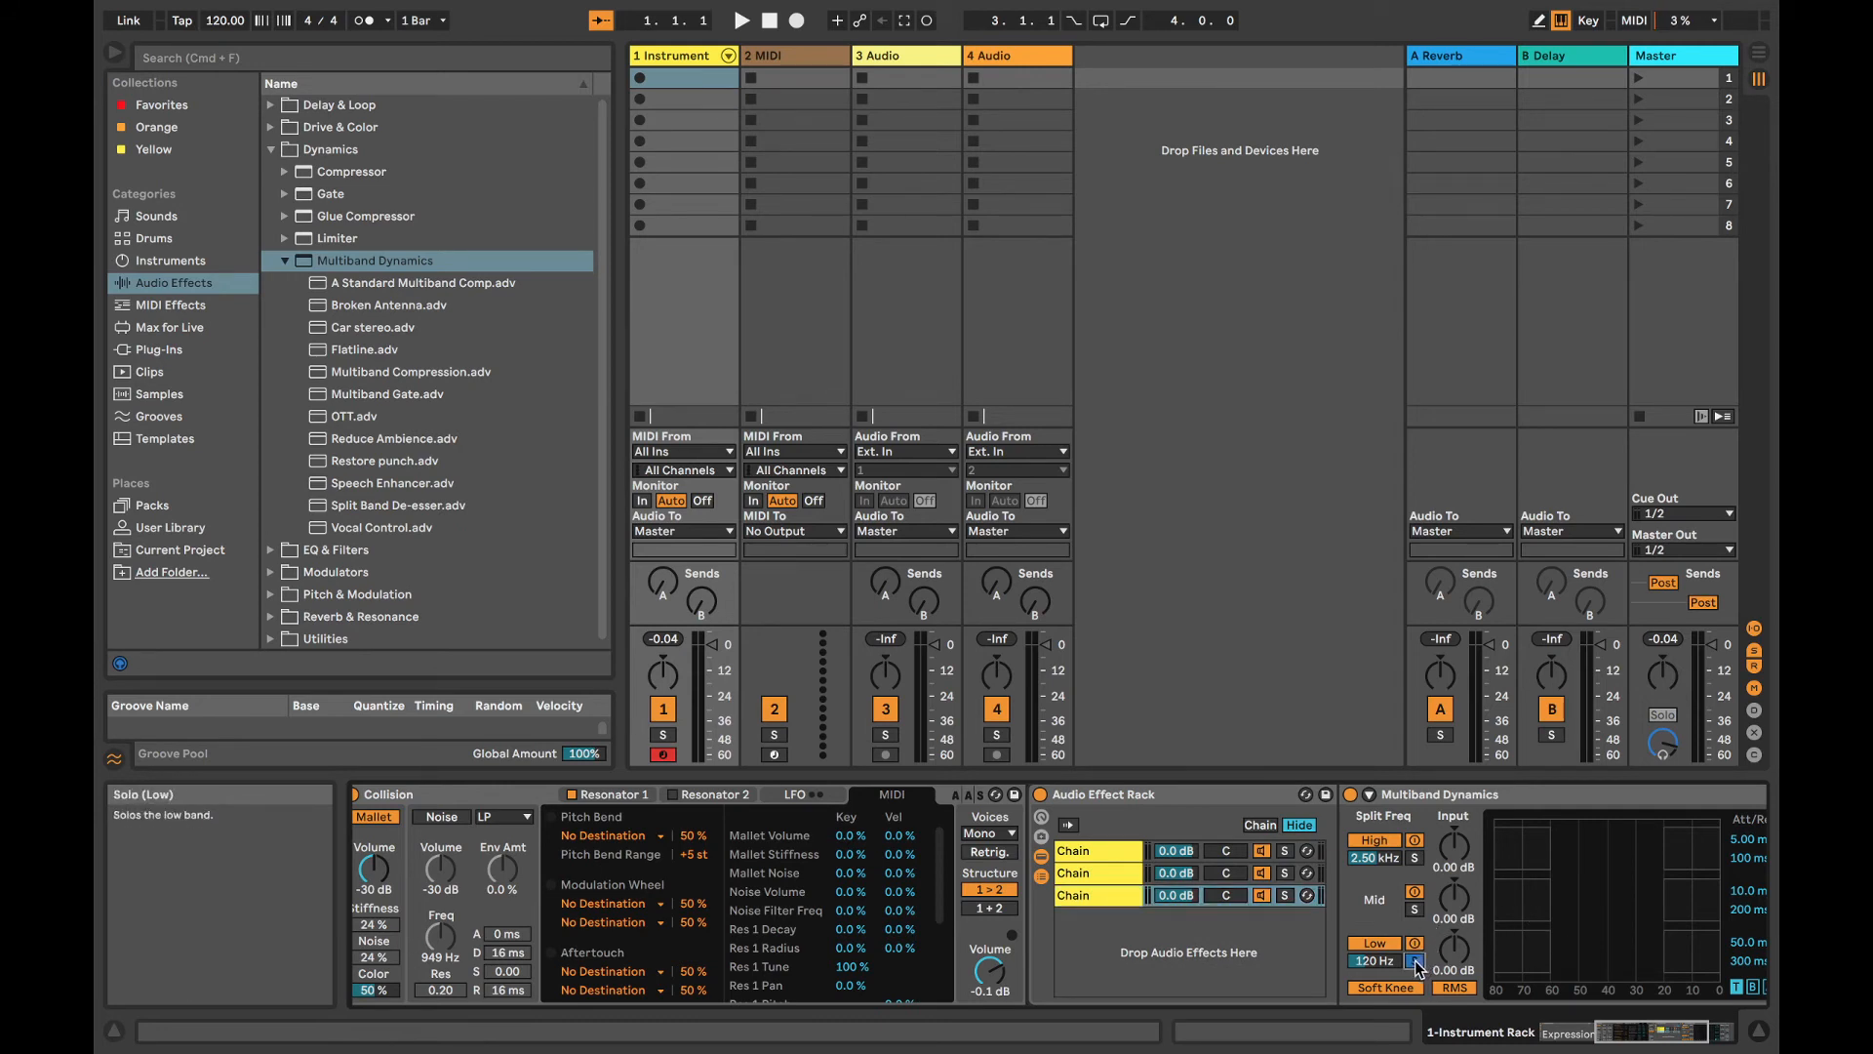
click(1097, 874)
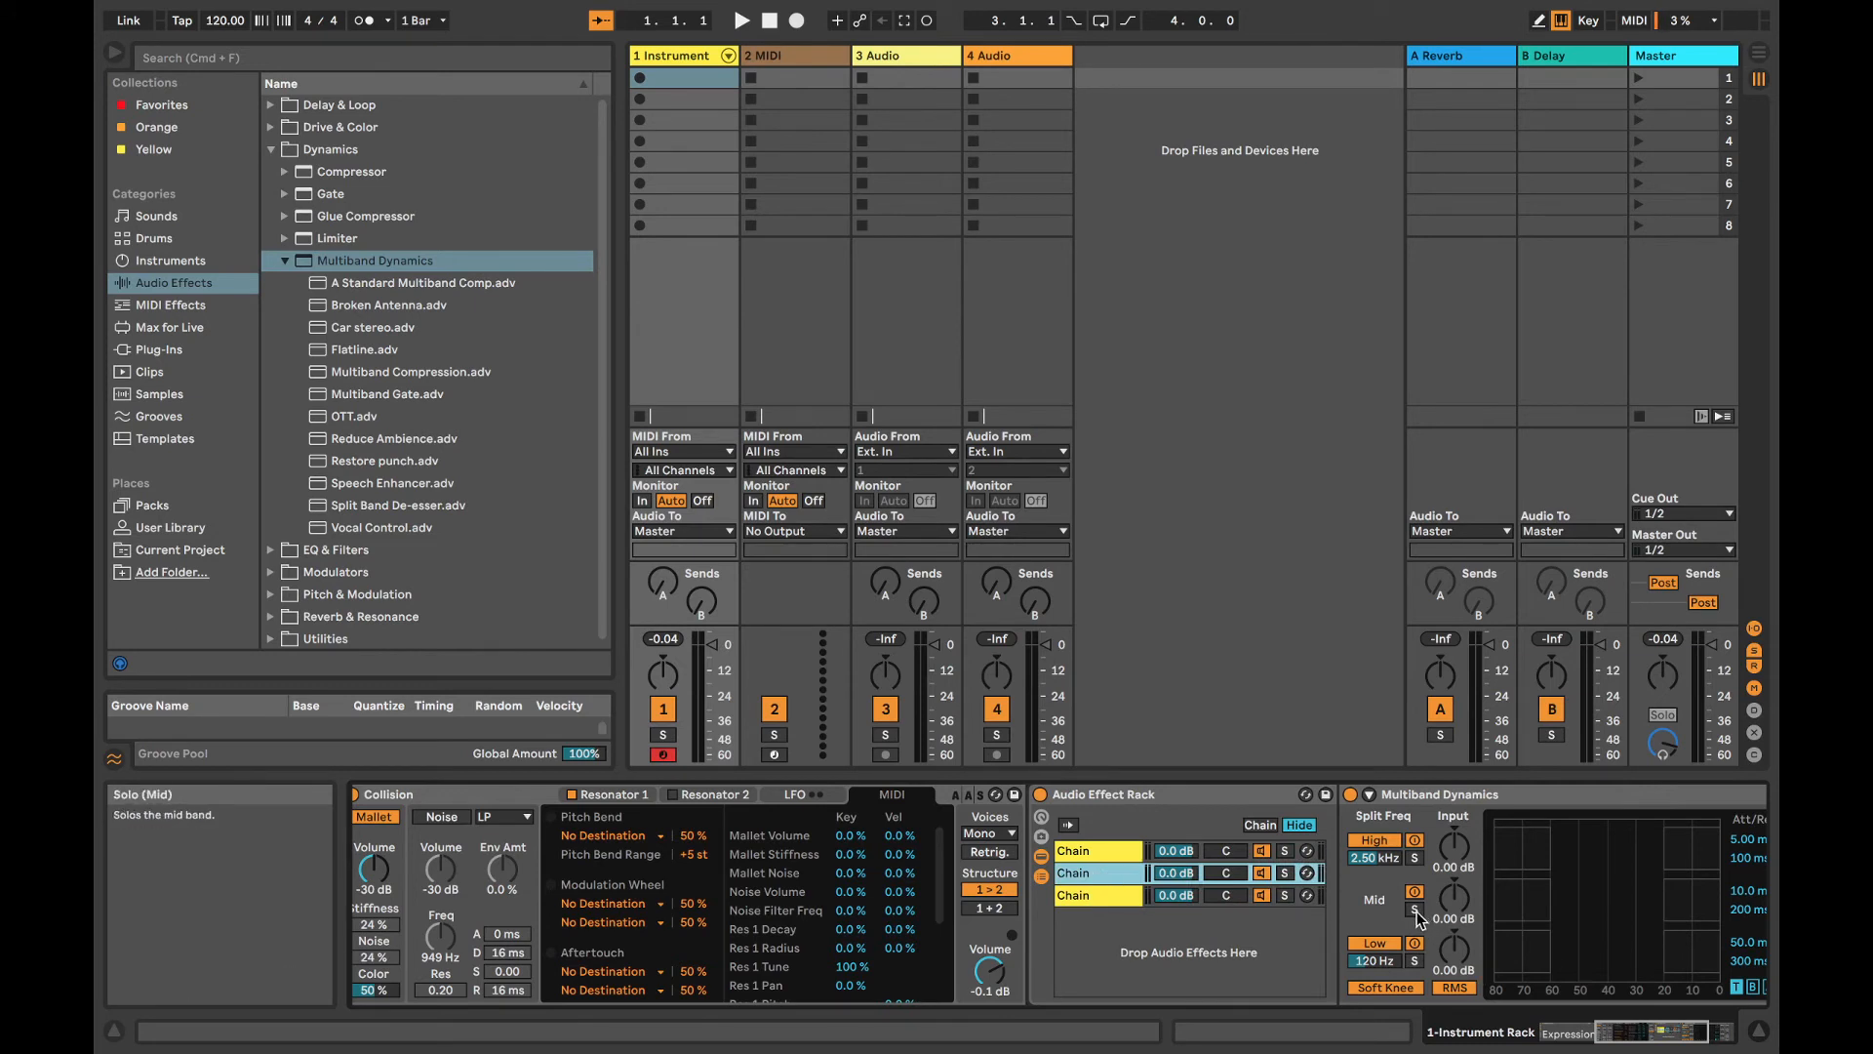
click(1112, 850)
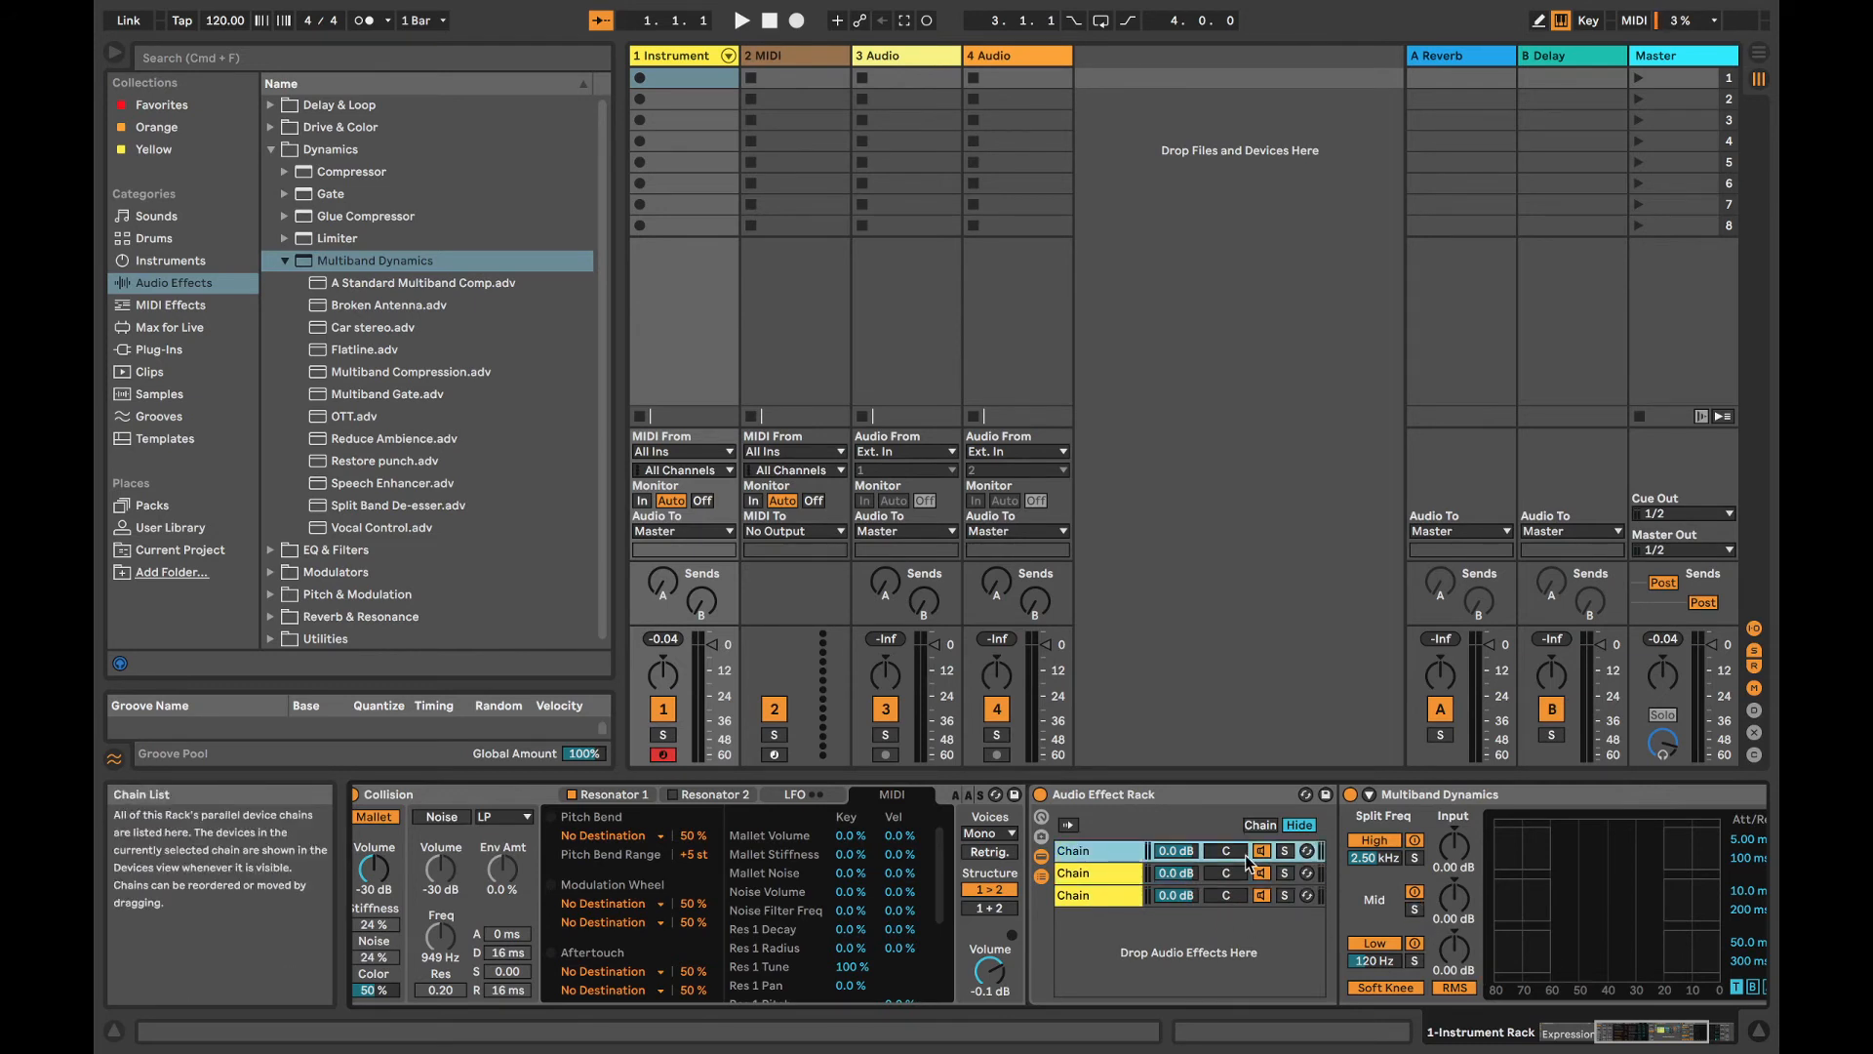
click(1415, 857)
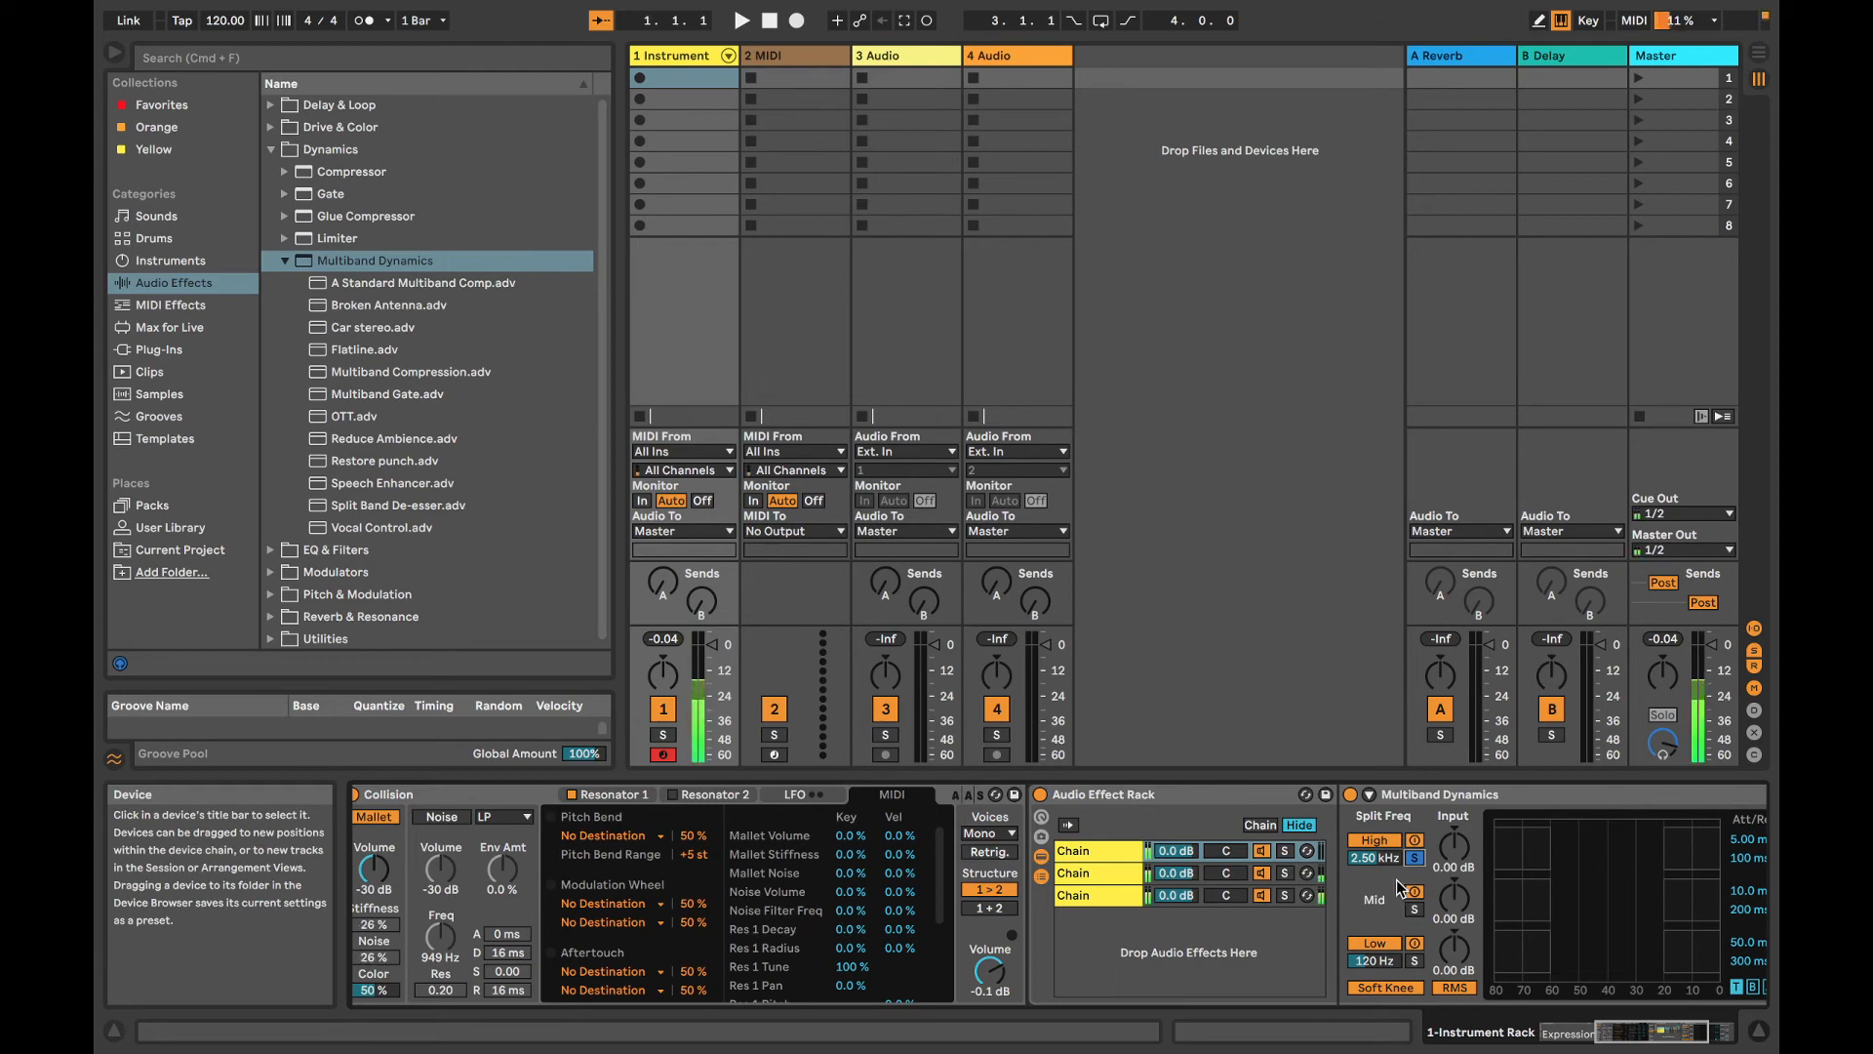
Step: Add the Reverb audio effect after Multiband Dynamics in the second (Mid) chain of the Audio Effect Rack
scroll(839, 878, left, 6)
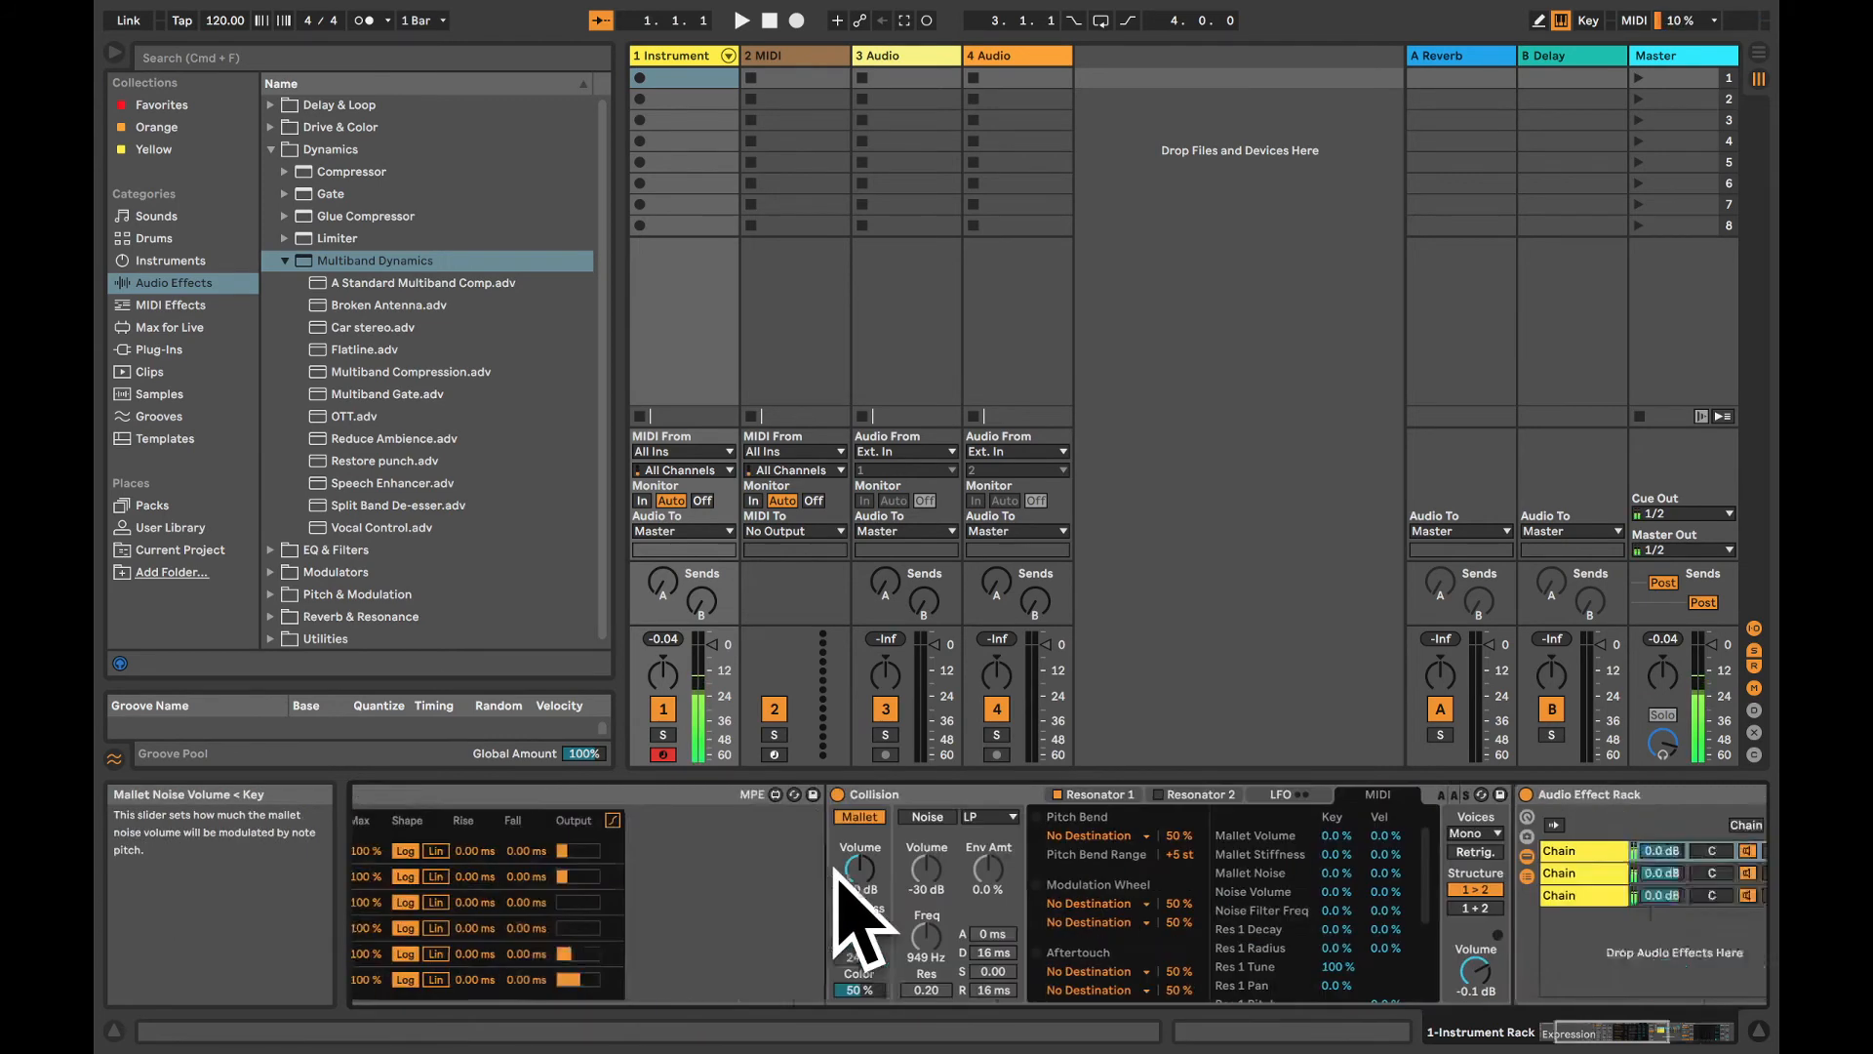
scroll(1055, 892, right, 6)
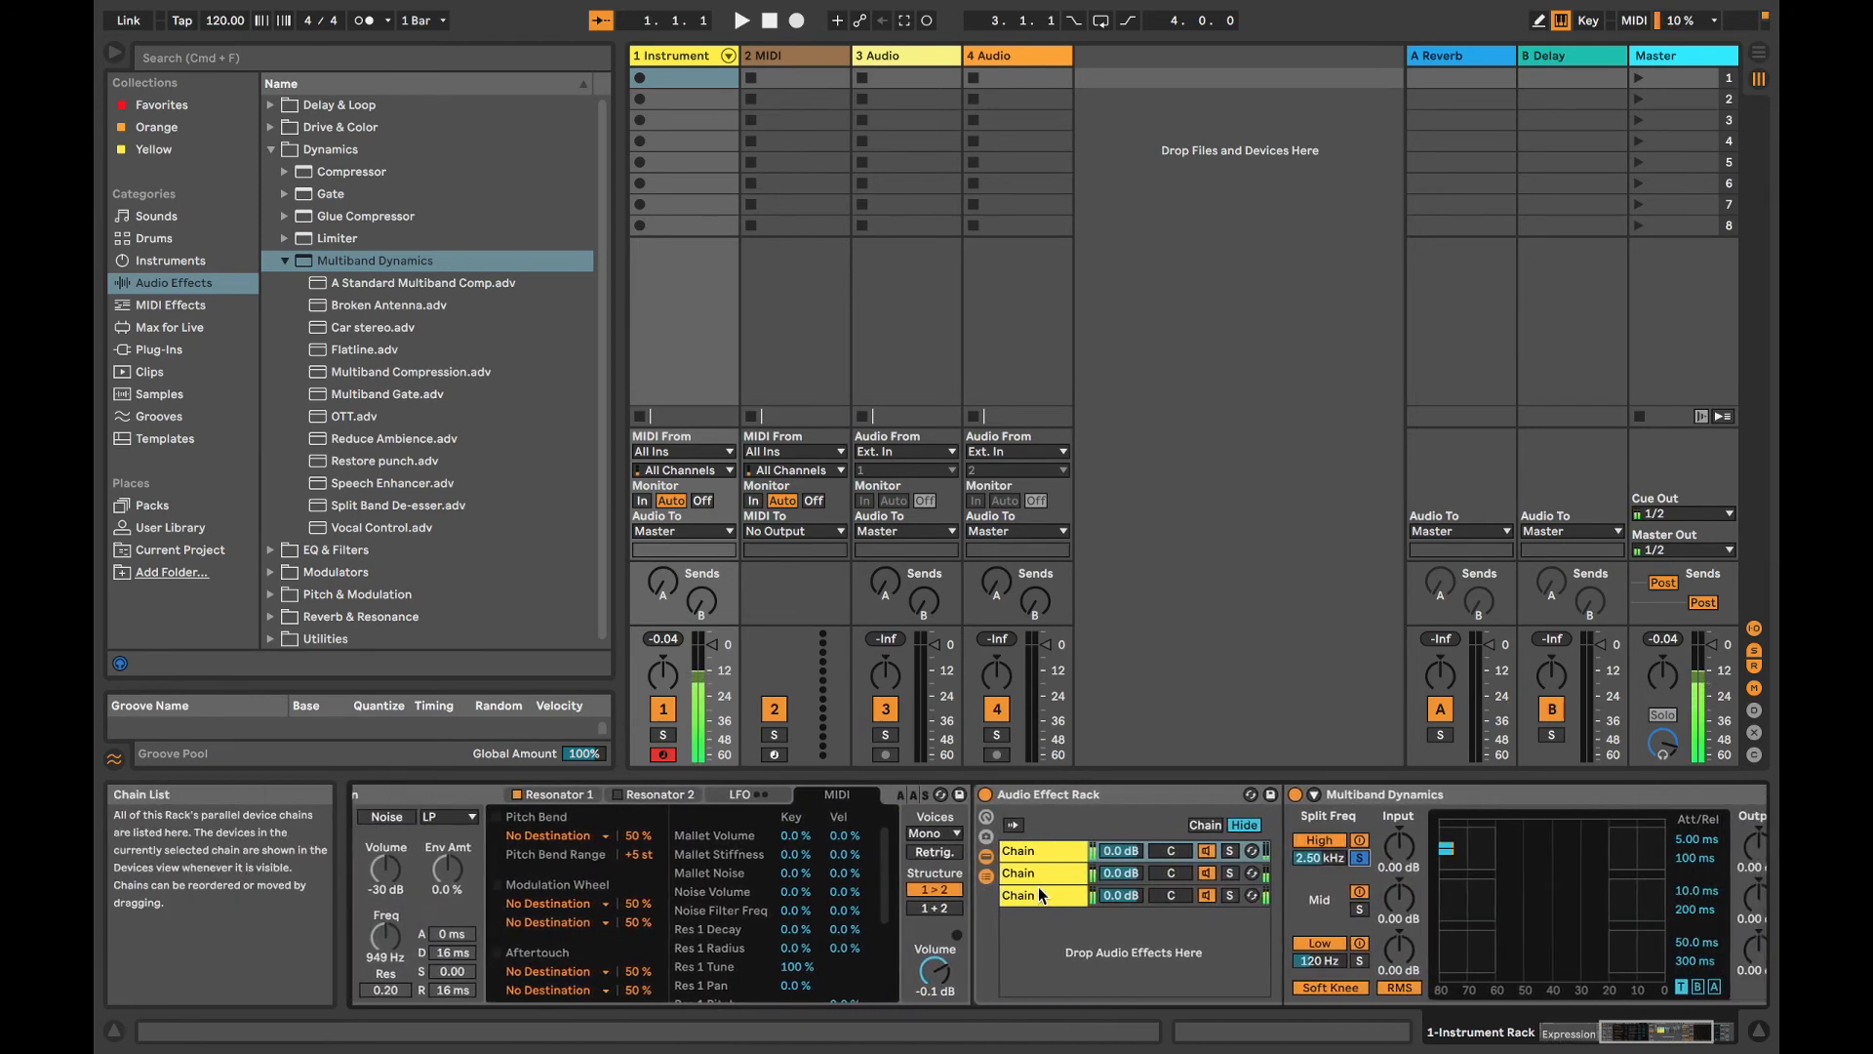
click(1040, 880)
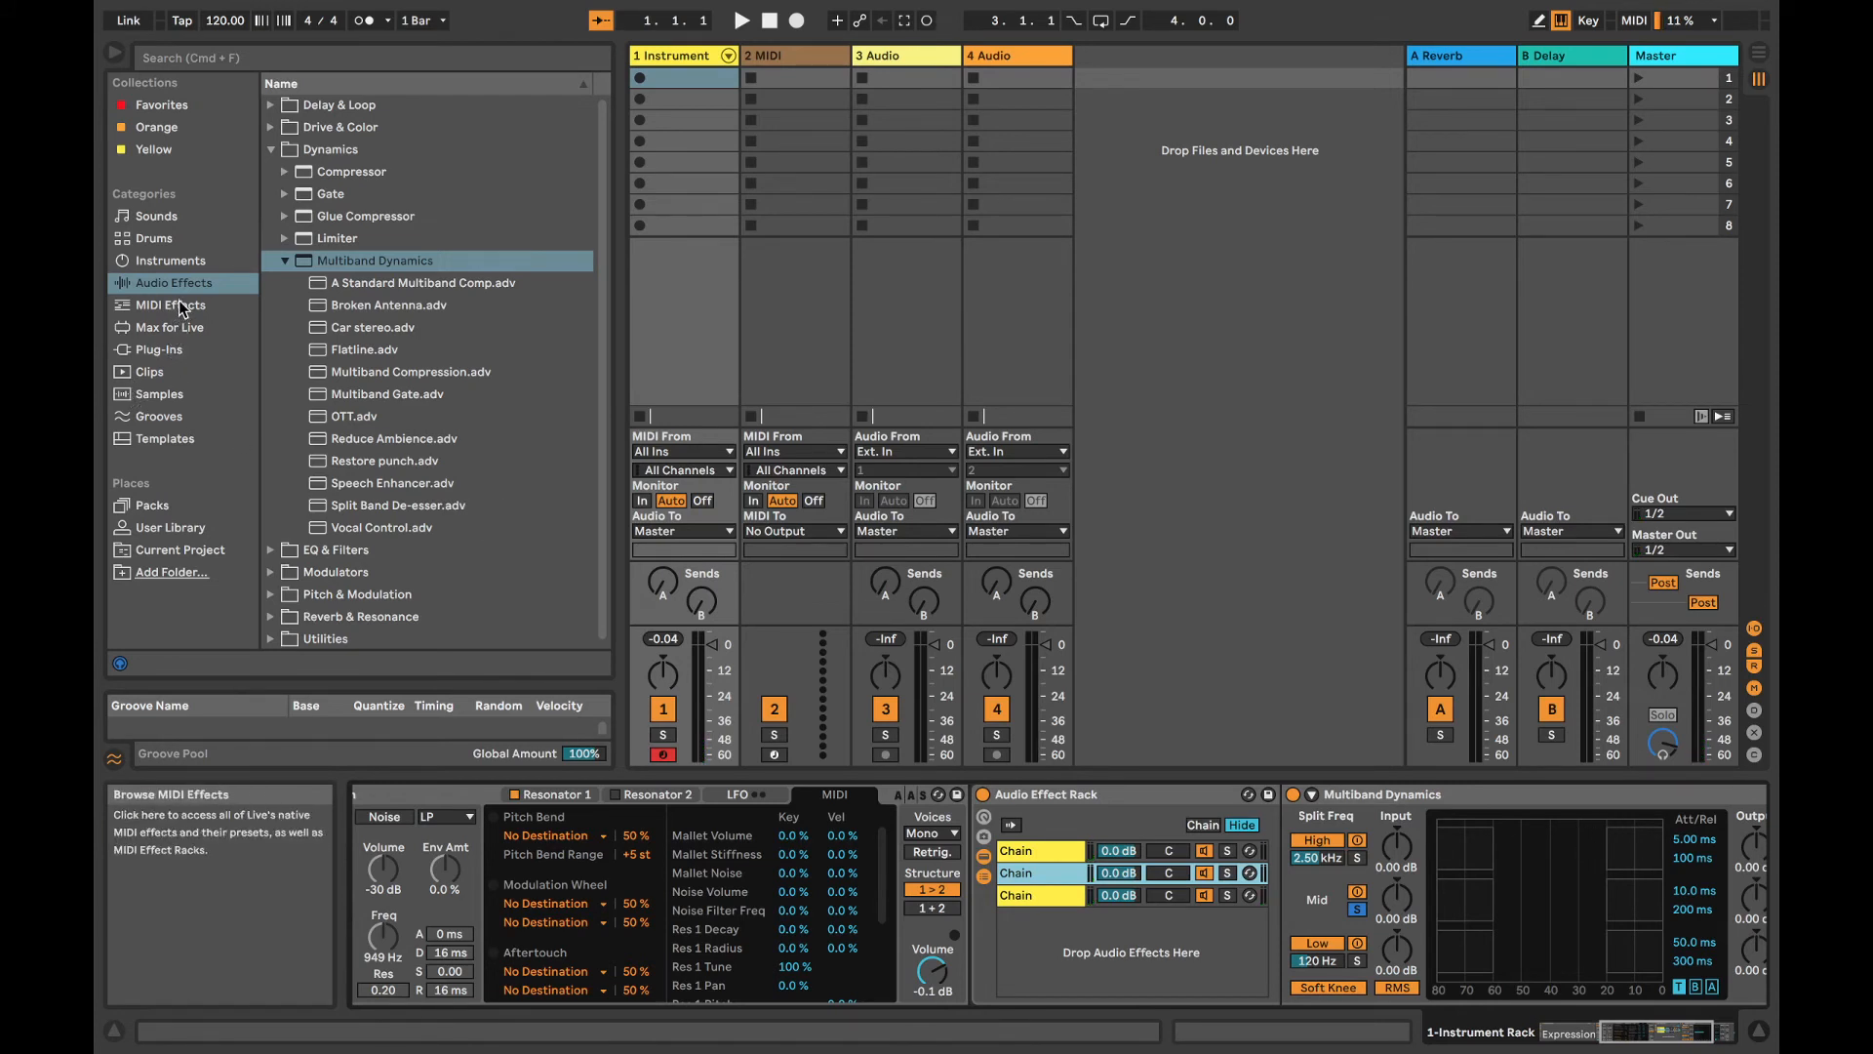
scroll(467, 492, down, 1)
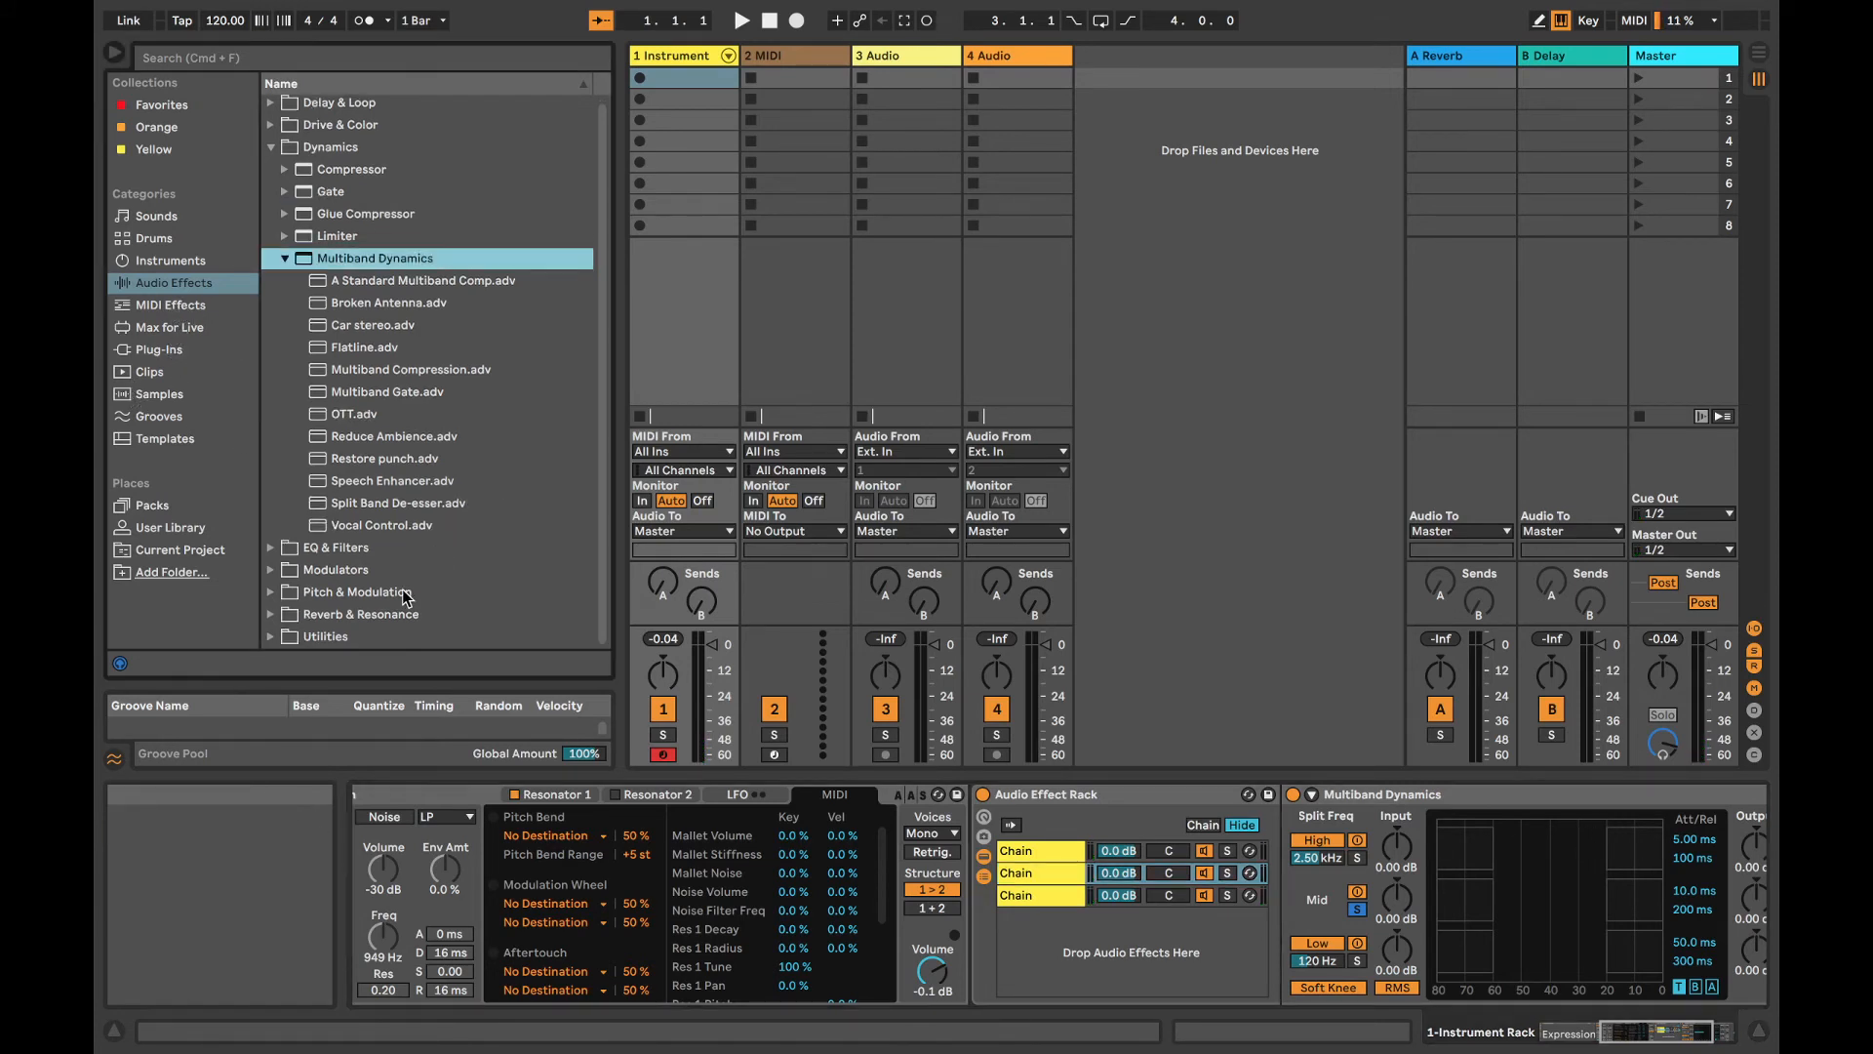
click(270, 614)
click(375, 336)
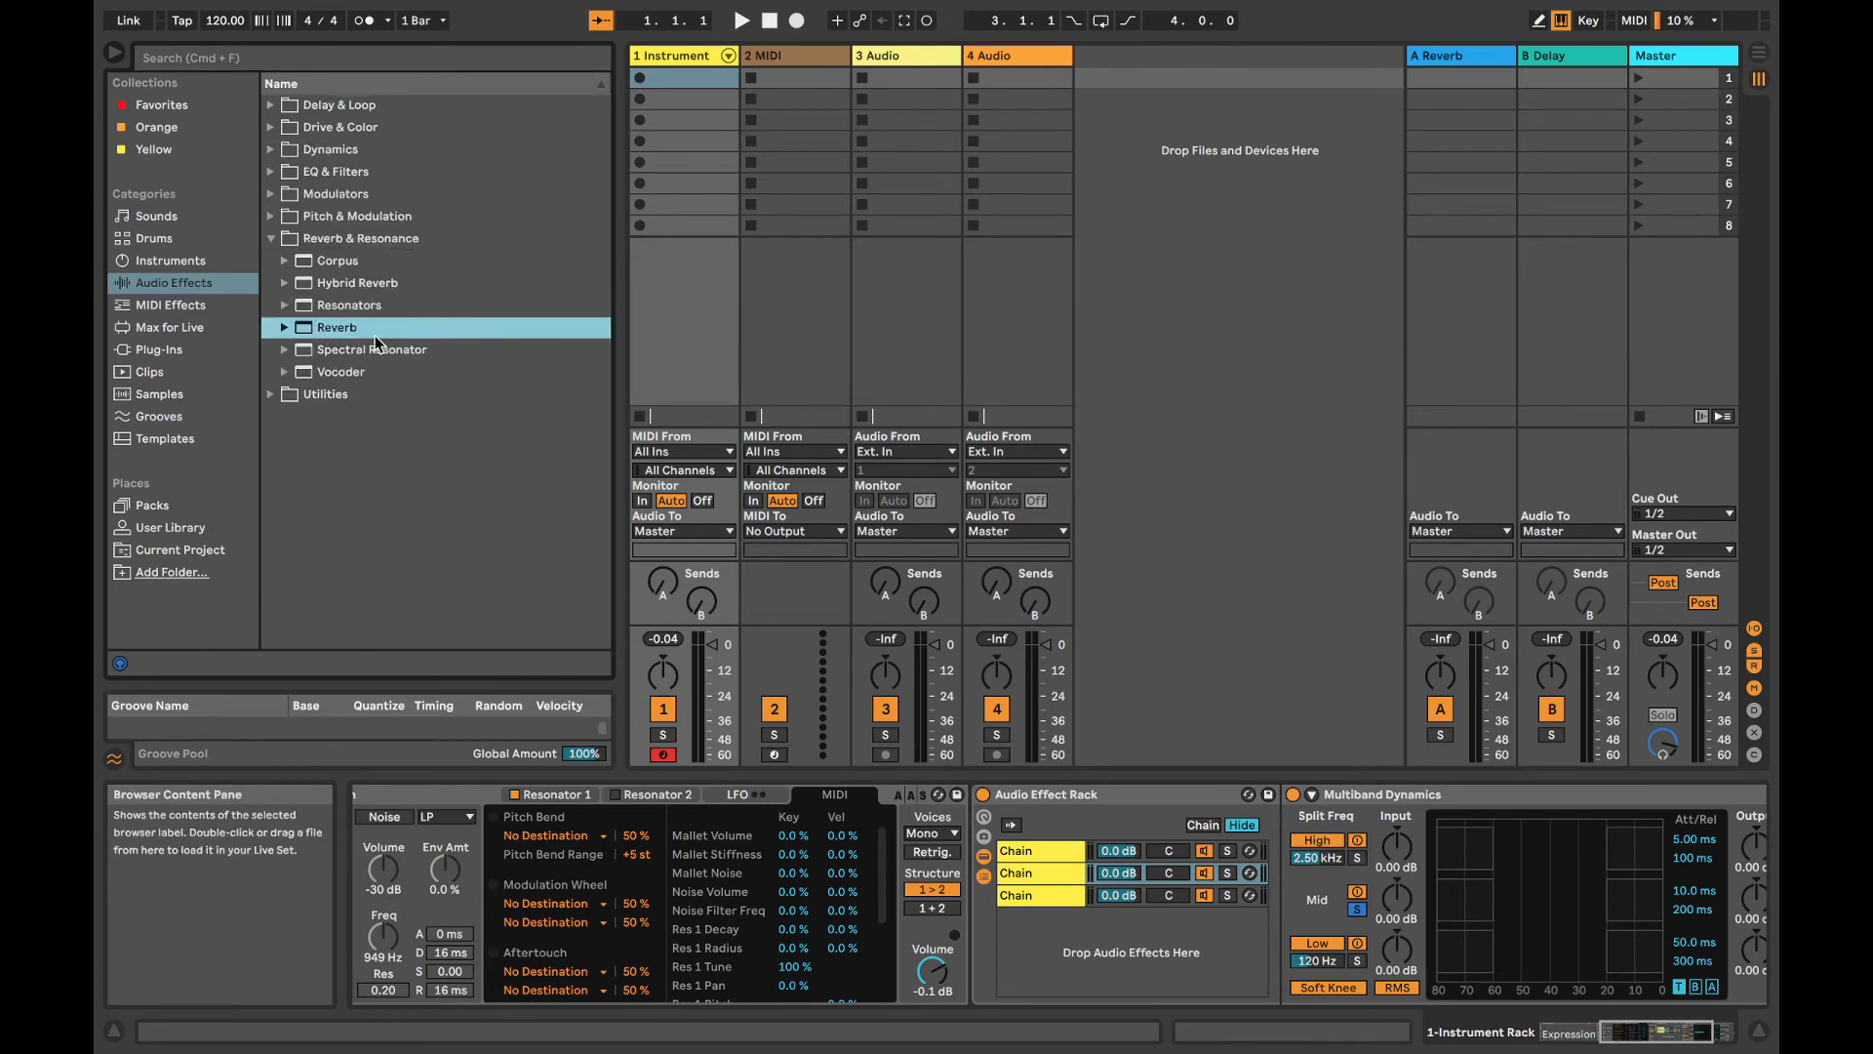
drag(1687, 763, 1585, 839)
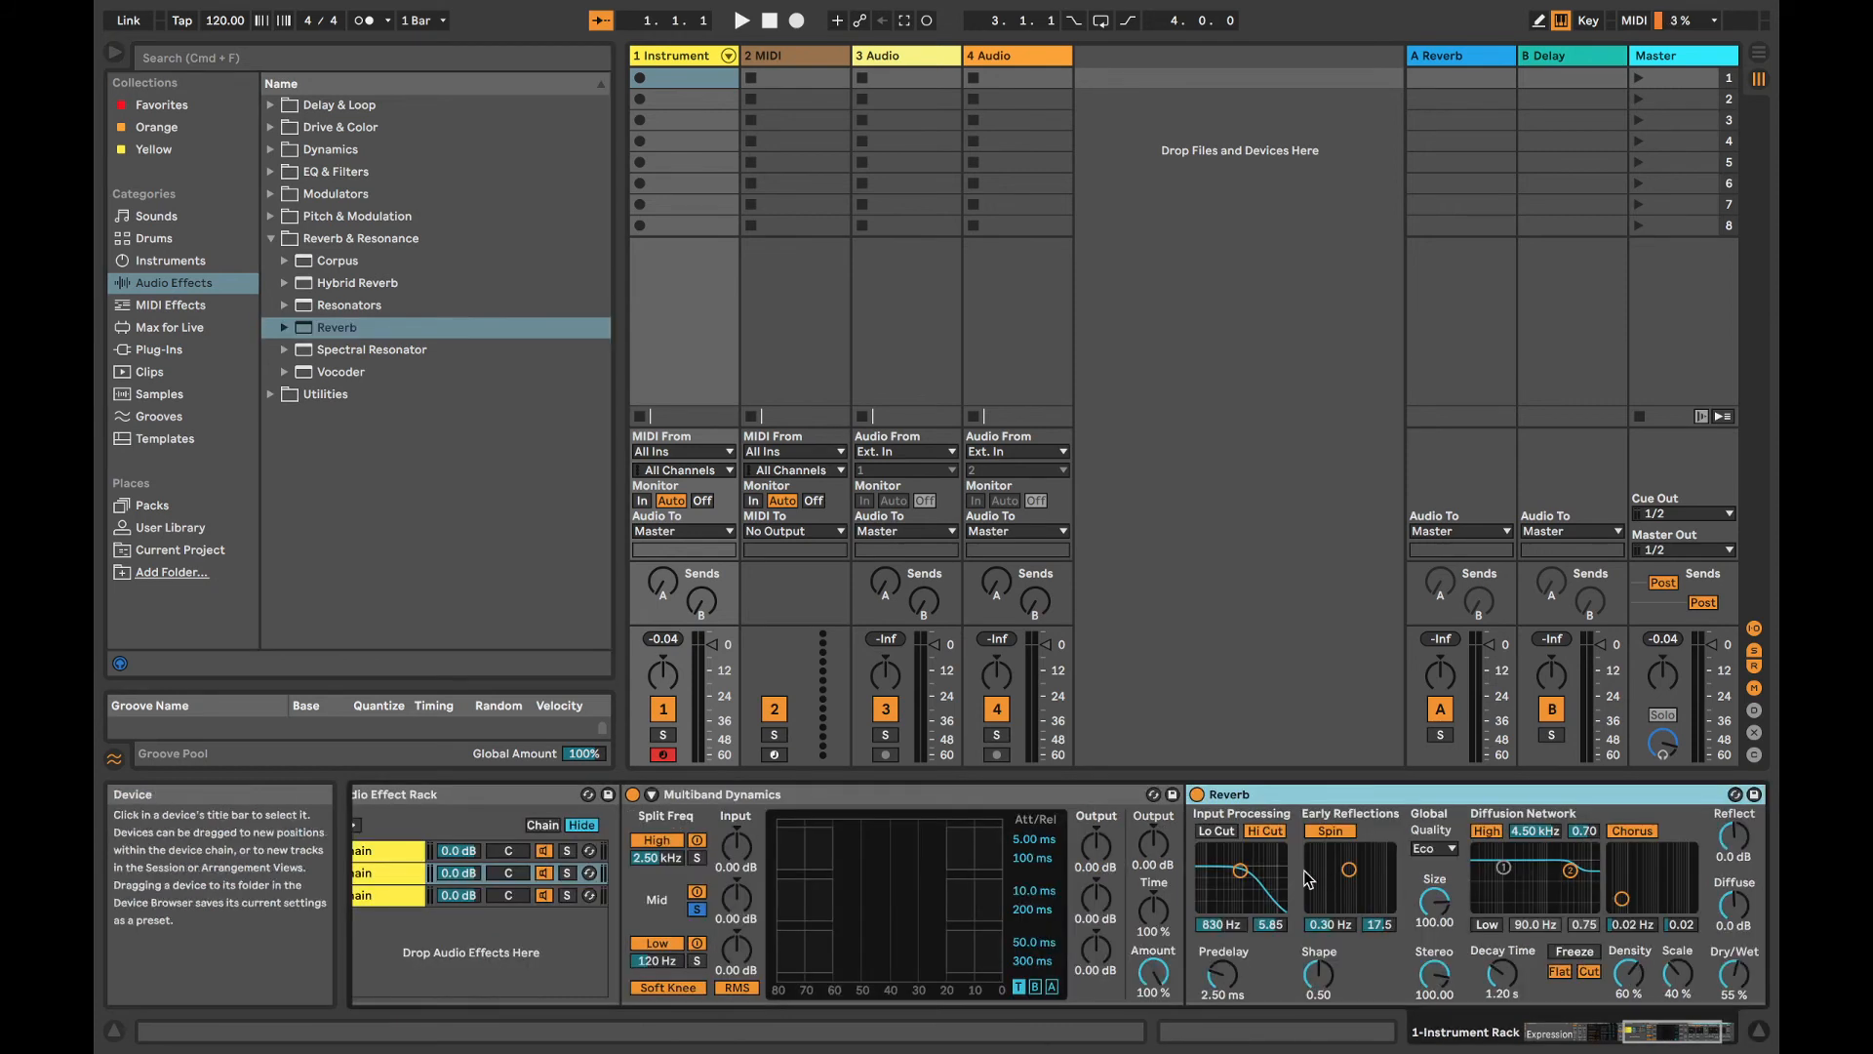
Step: In Reverb, enable Lo Cut, set the input filter to 2.31 kHz, Decay Time to 5.70 s and Dry/Wet to 33 %
click(1216, 830)
drag(1240, 870, 1252, 868)
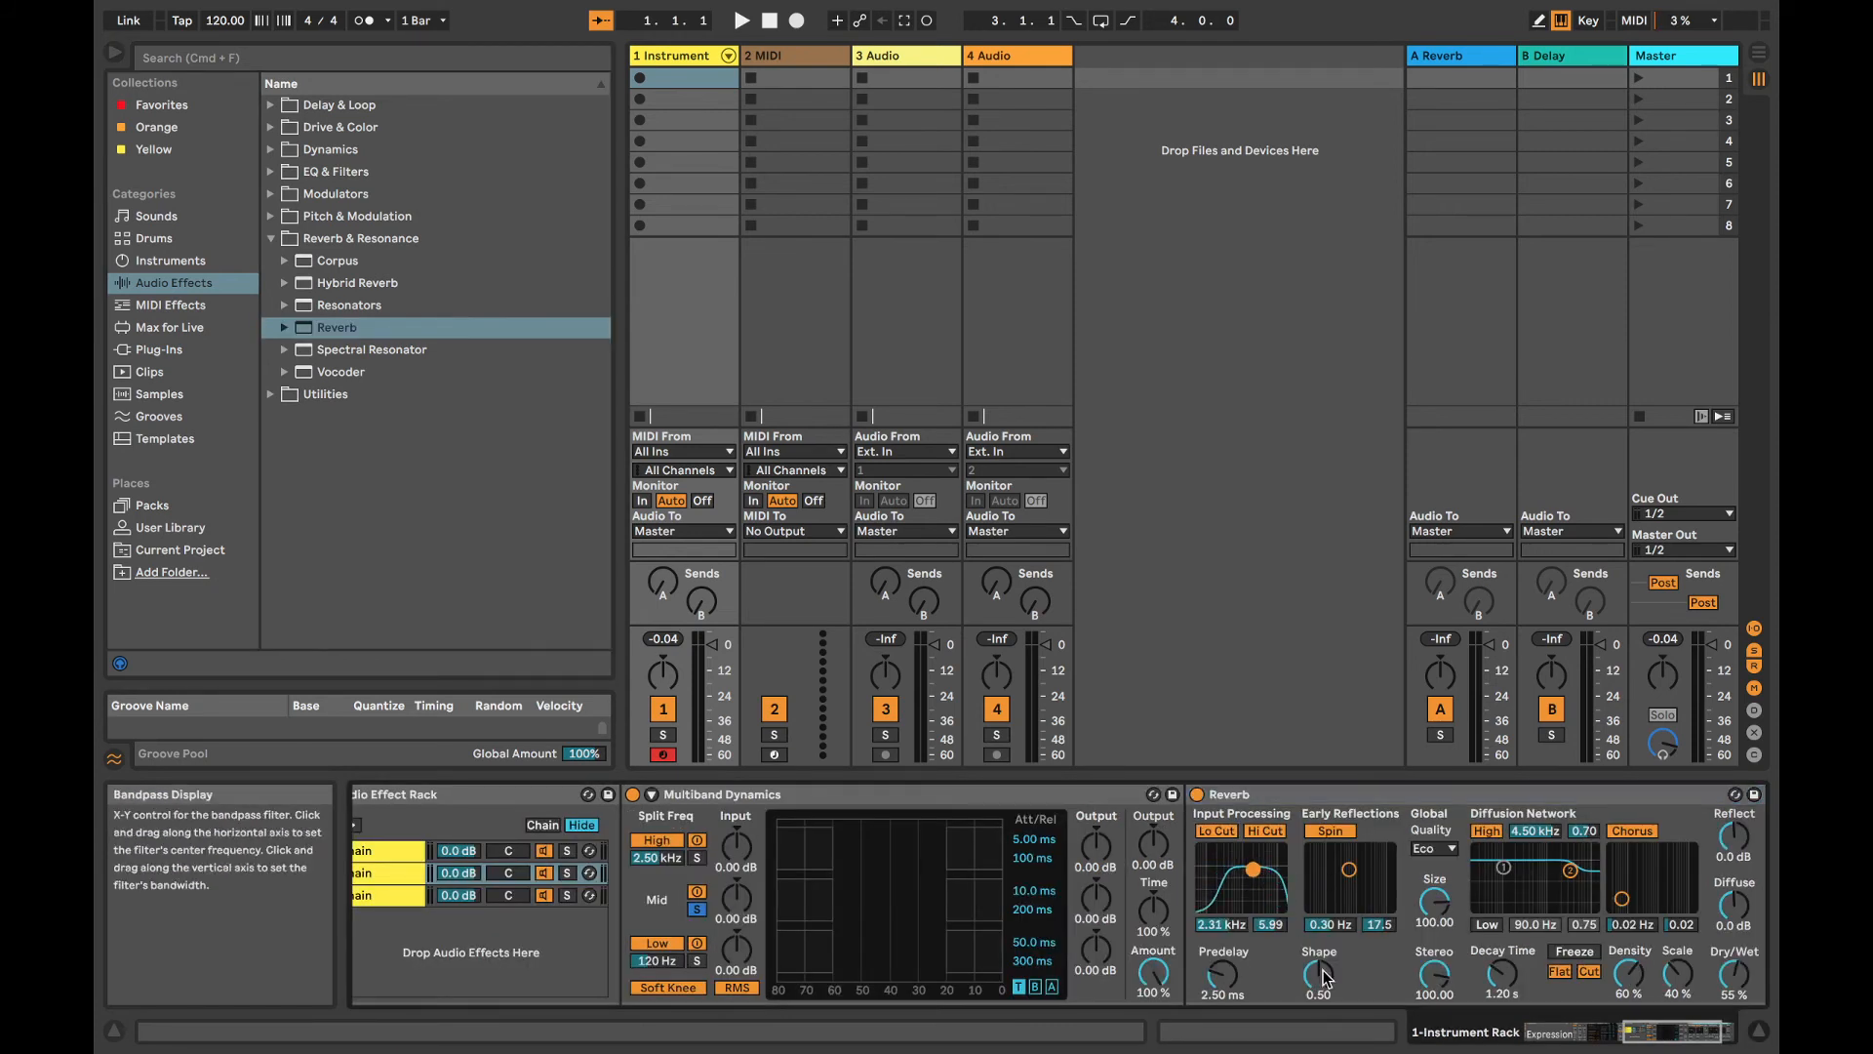
mouse_move(1503, 974)
mouse_down()
mouse_move(1504, 951)
mouse_move(1508, 973)
mouse_up()
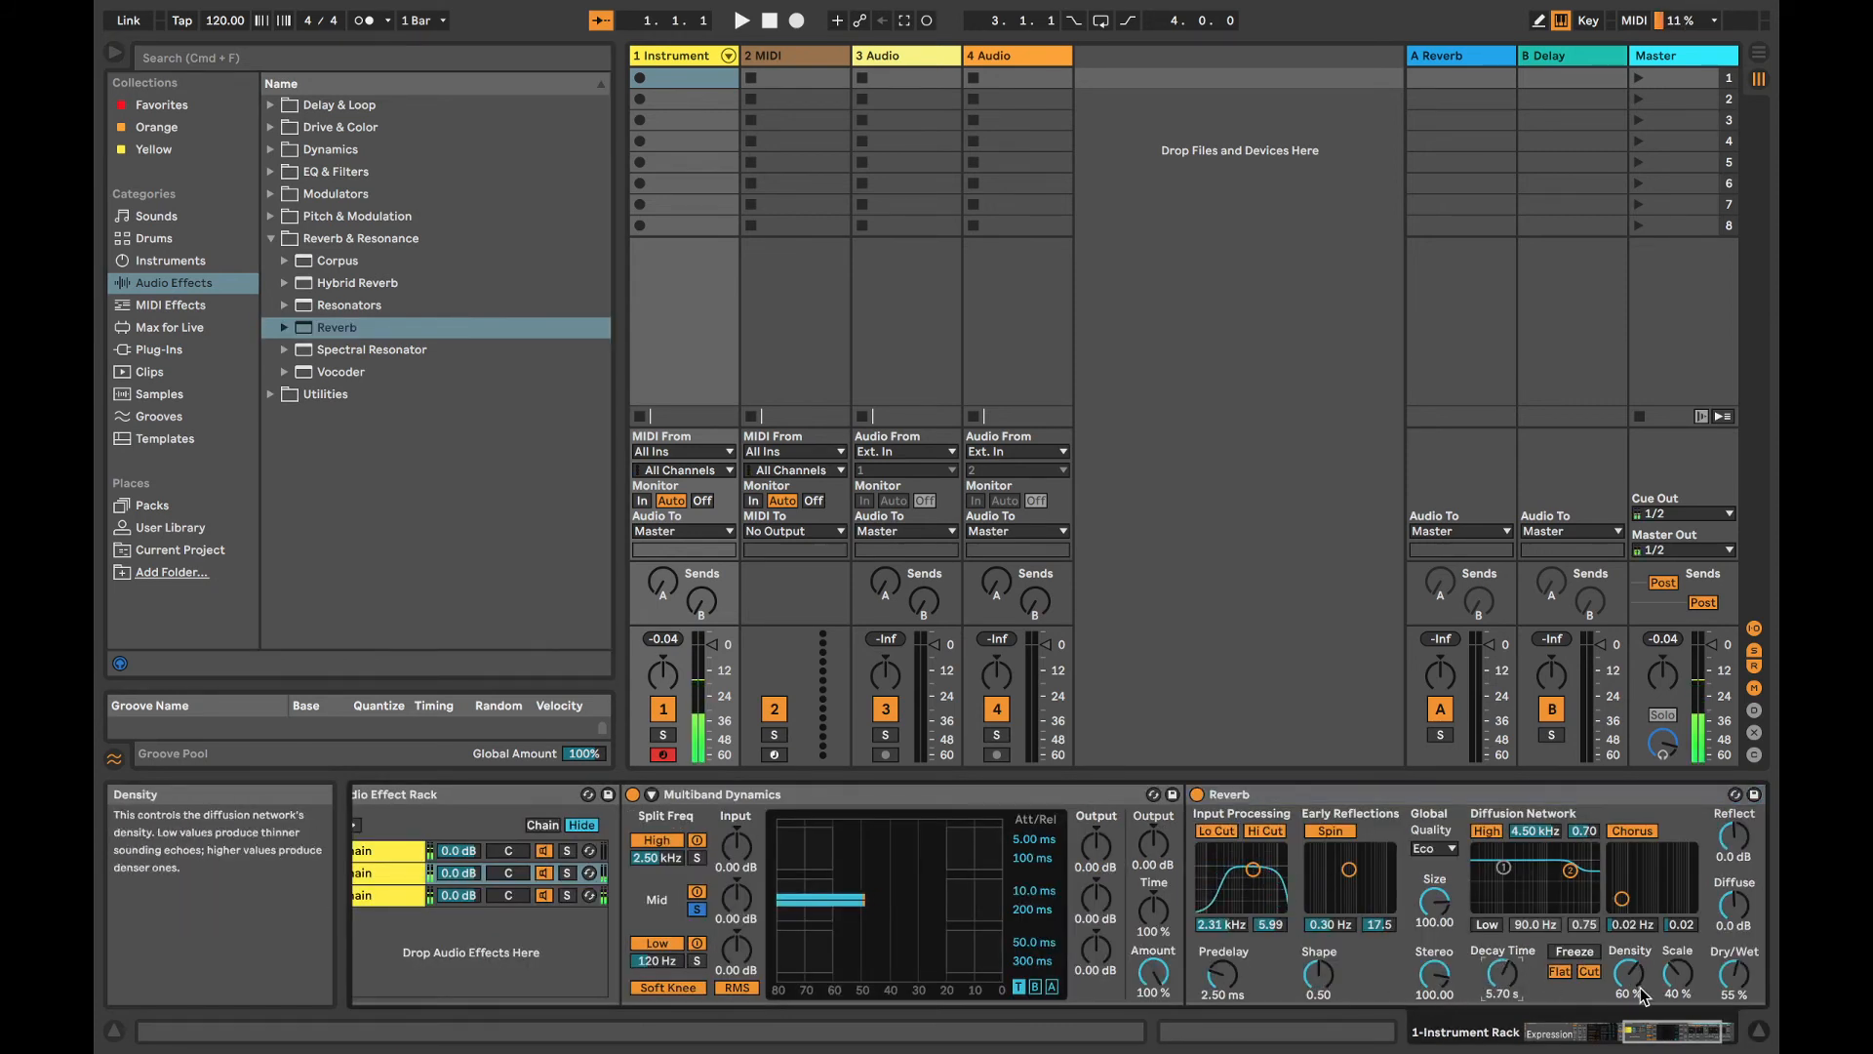
drag(1733, 972, 1734, 976)
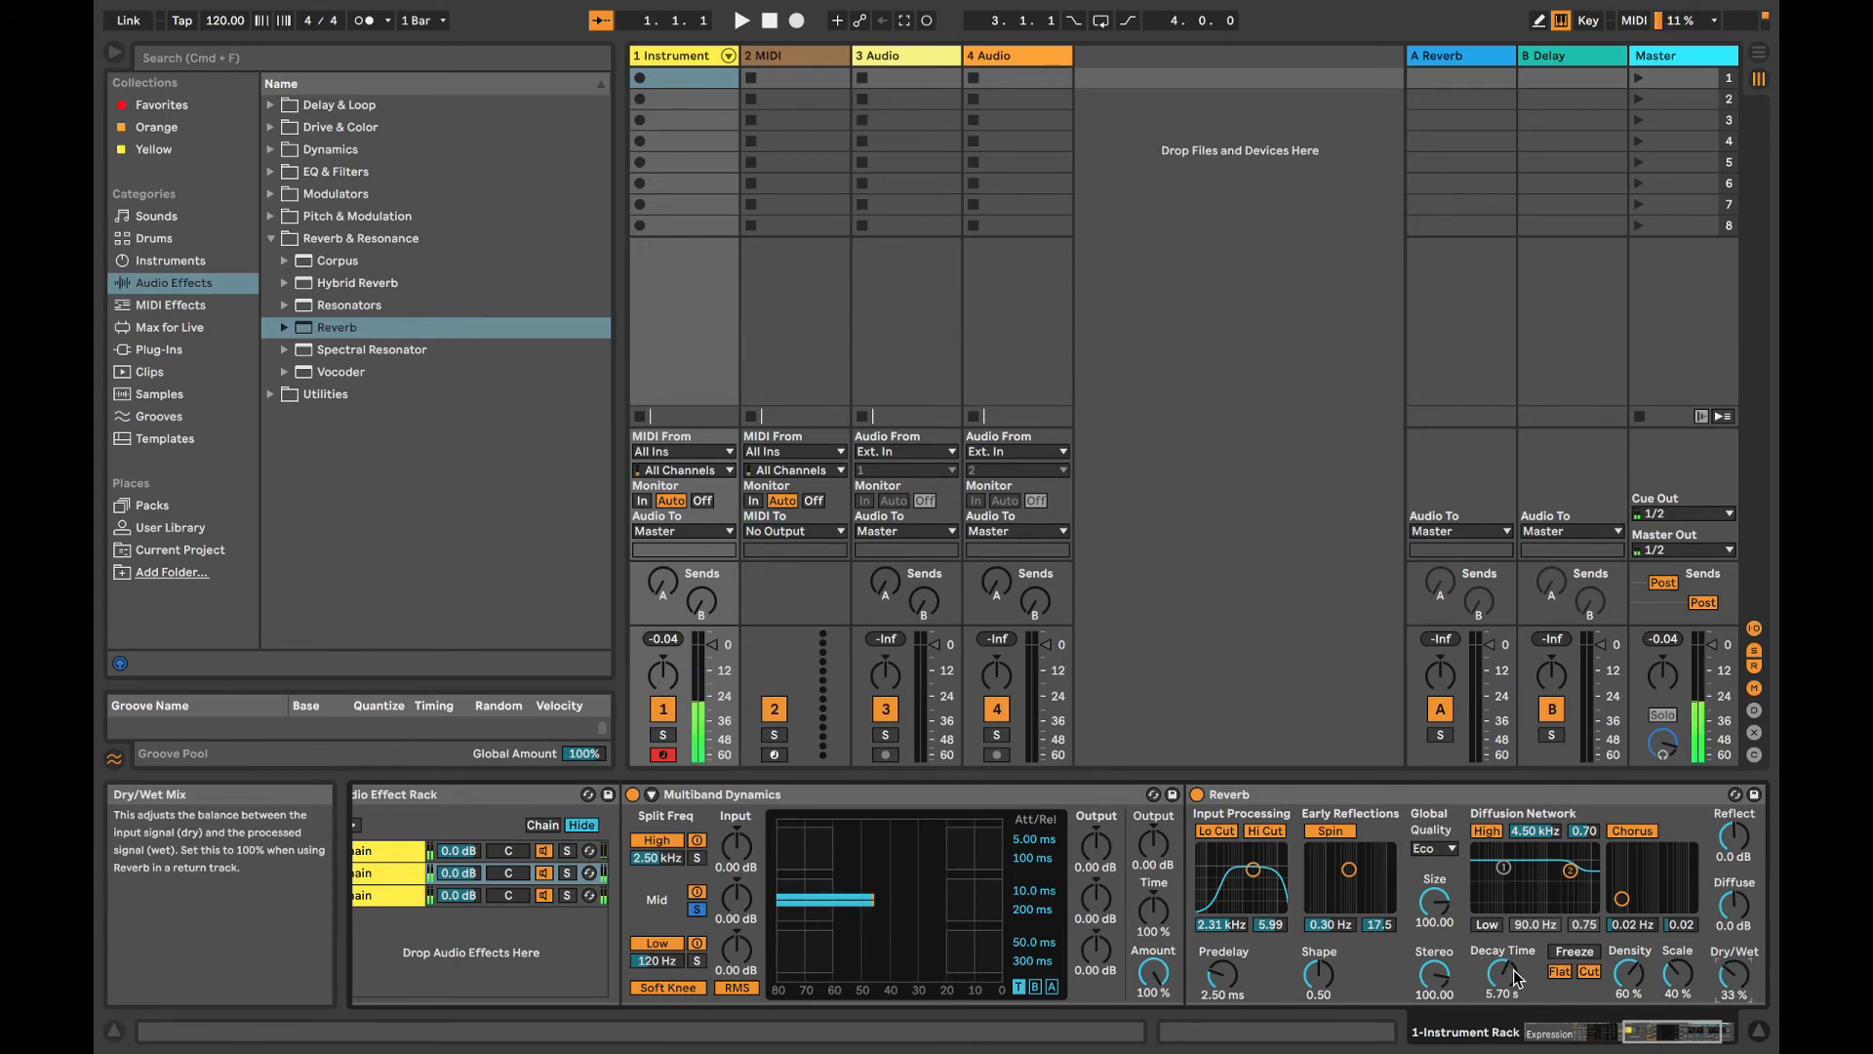
Step: Add the Delay audio effect to the first (High) chain after Multiband Dynamics and enable its Ping Pong mode
click(435, 854)
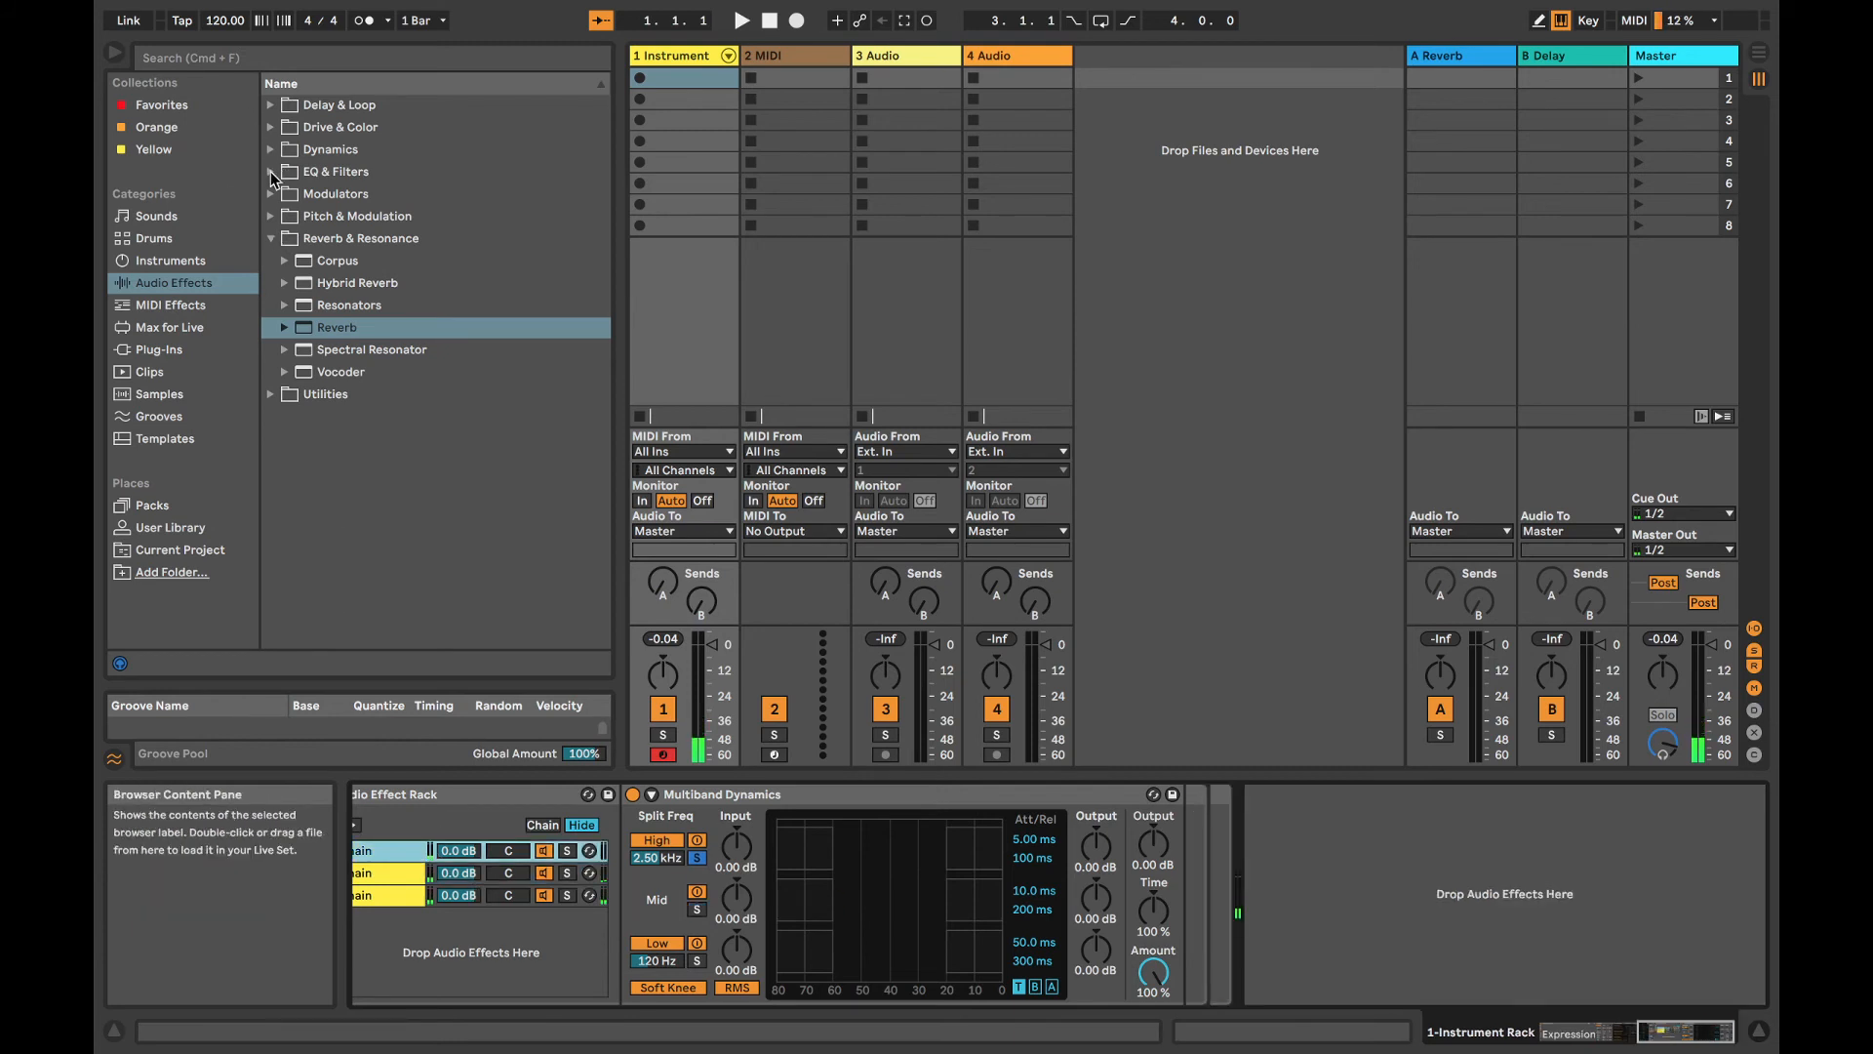
click(273, 105)
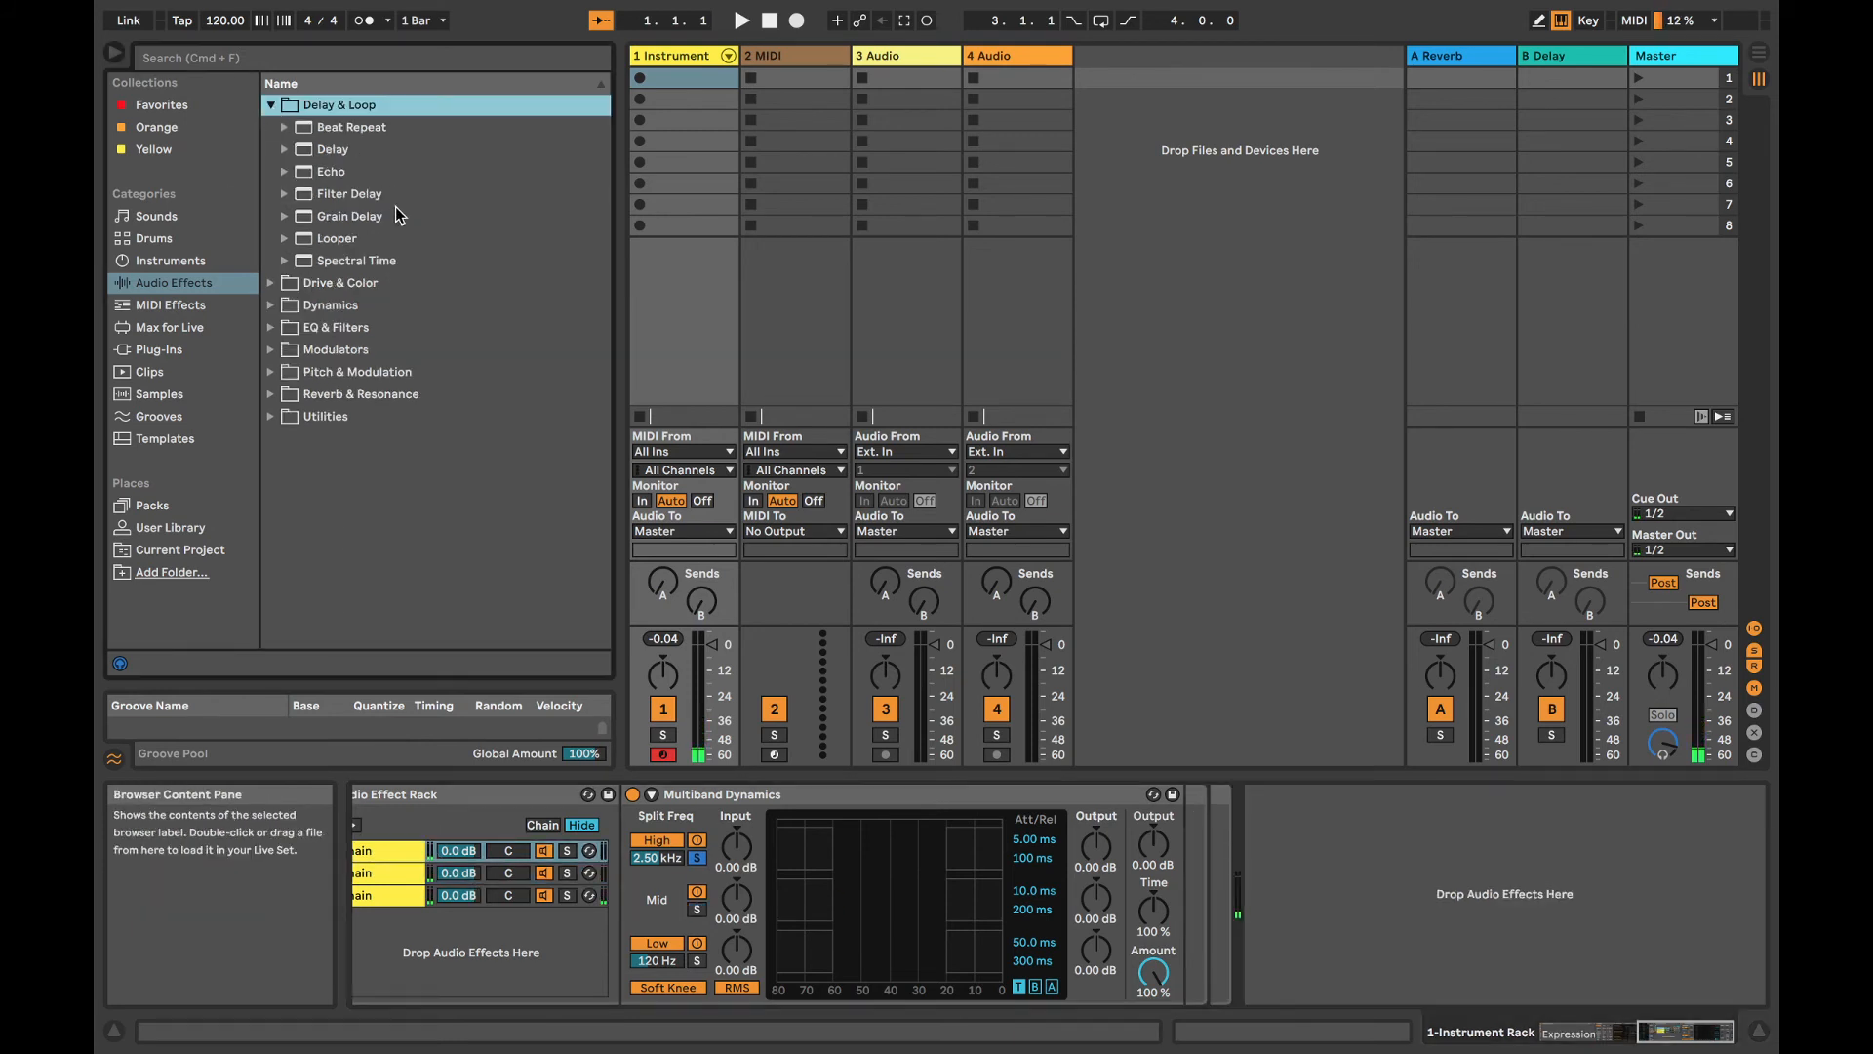
click(340, 154)
drag(337, 150, 1208, 854)
click(1579, 907)
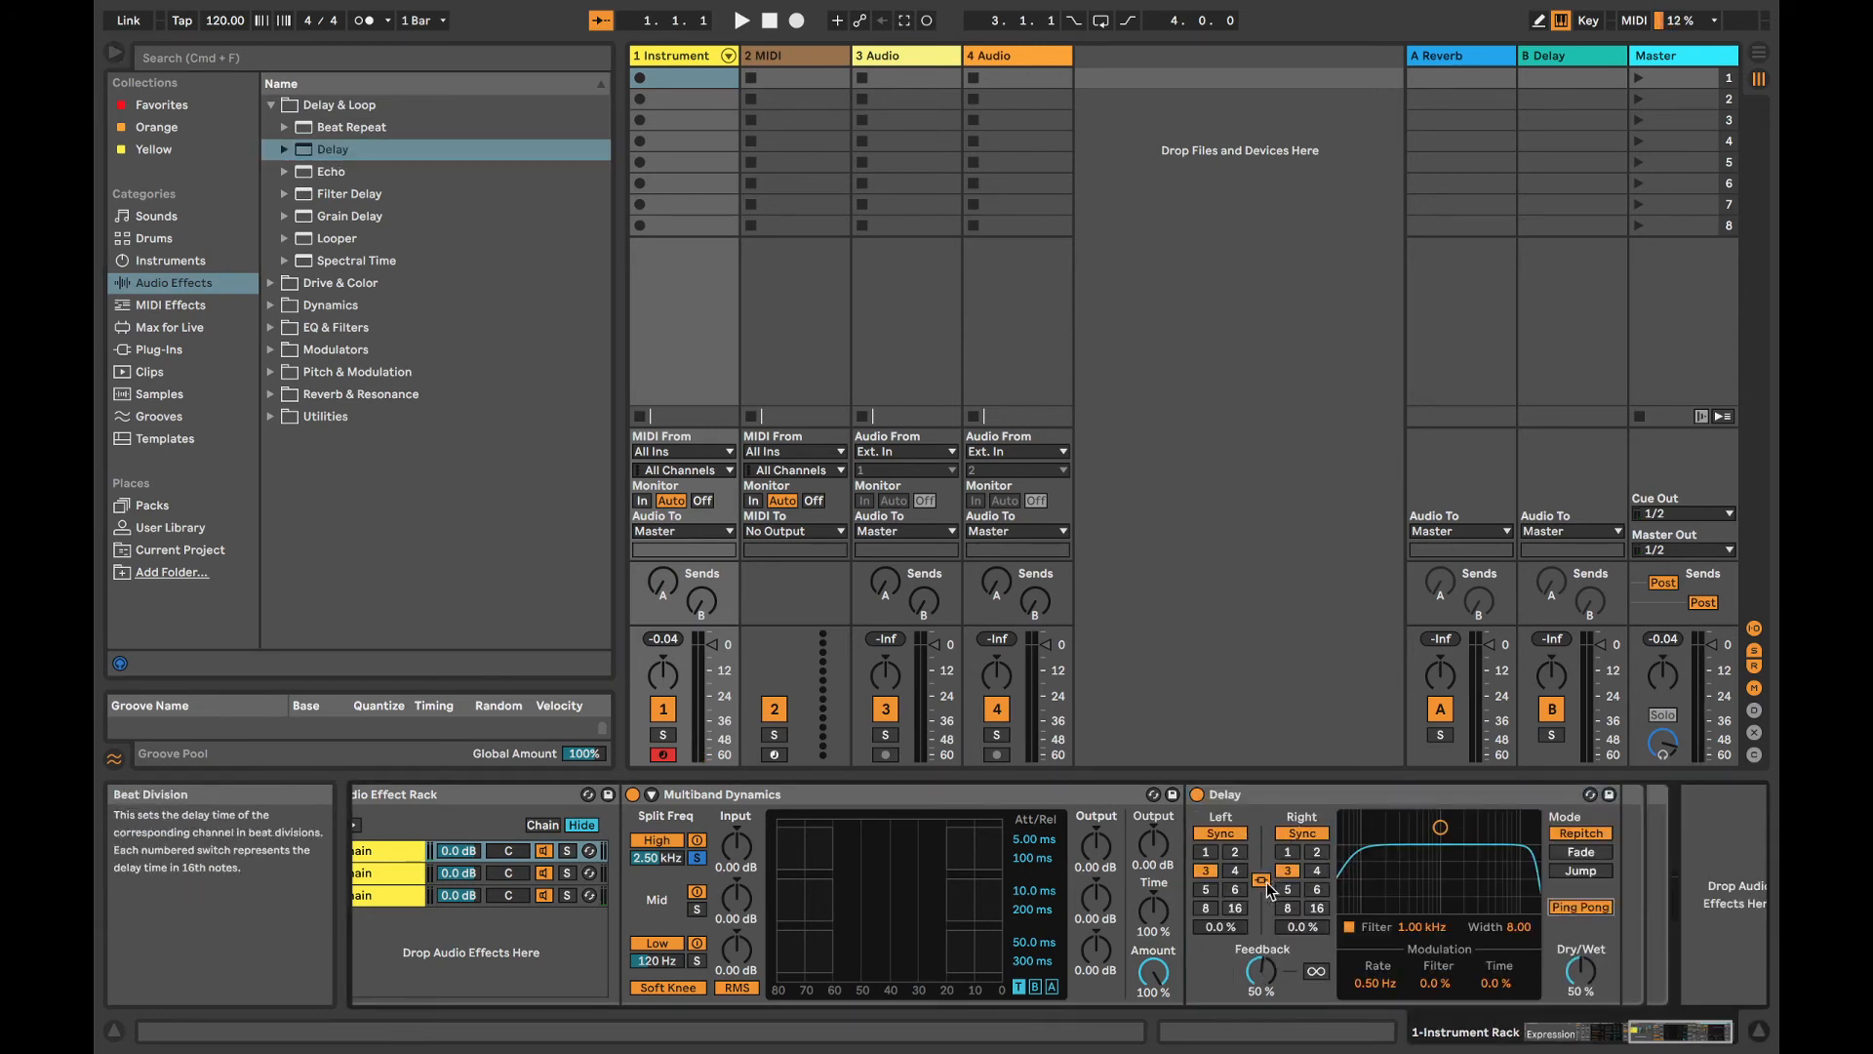
Step: Unlink Delay's channels, set the right beat division to 1, Feedback to 81 % and Dry/Wet to 89 %
click(1317, 890)
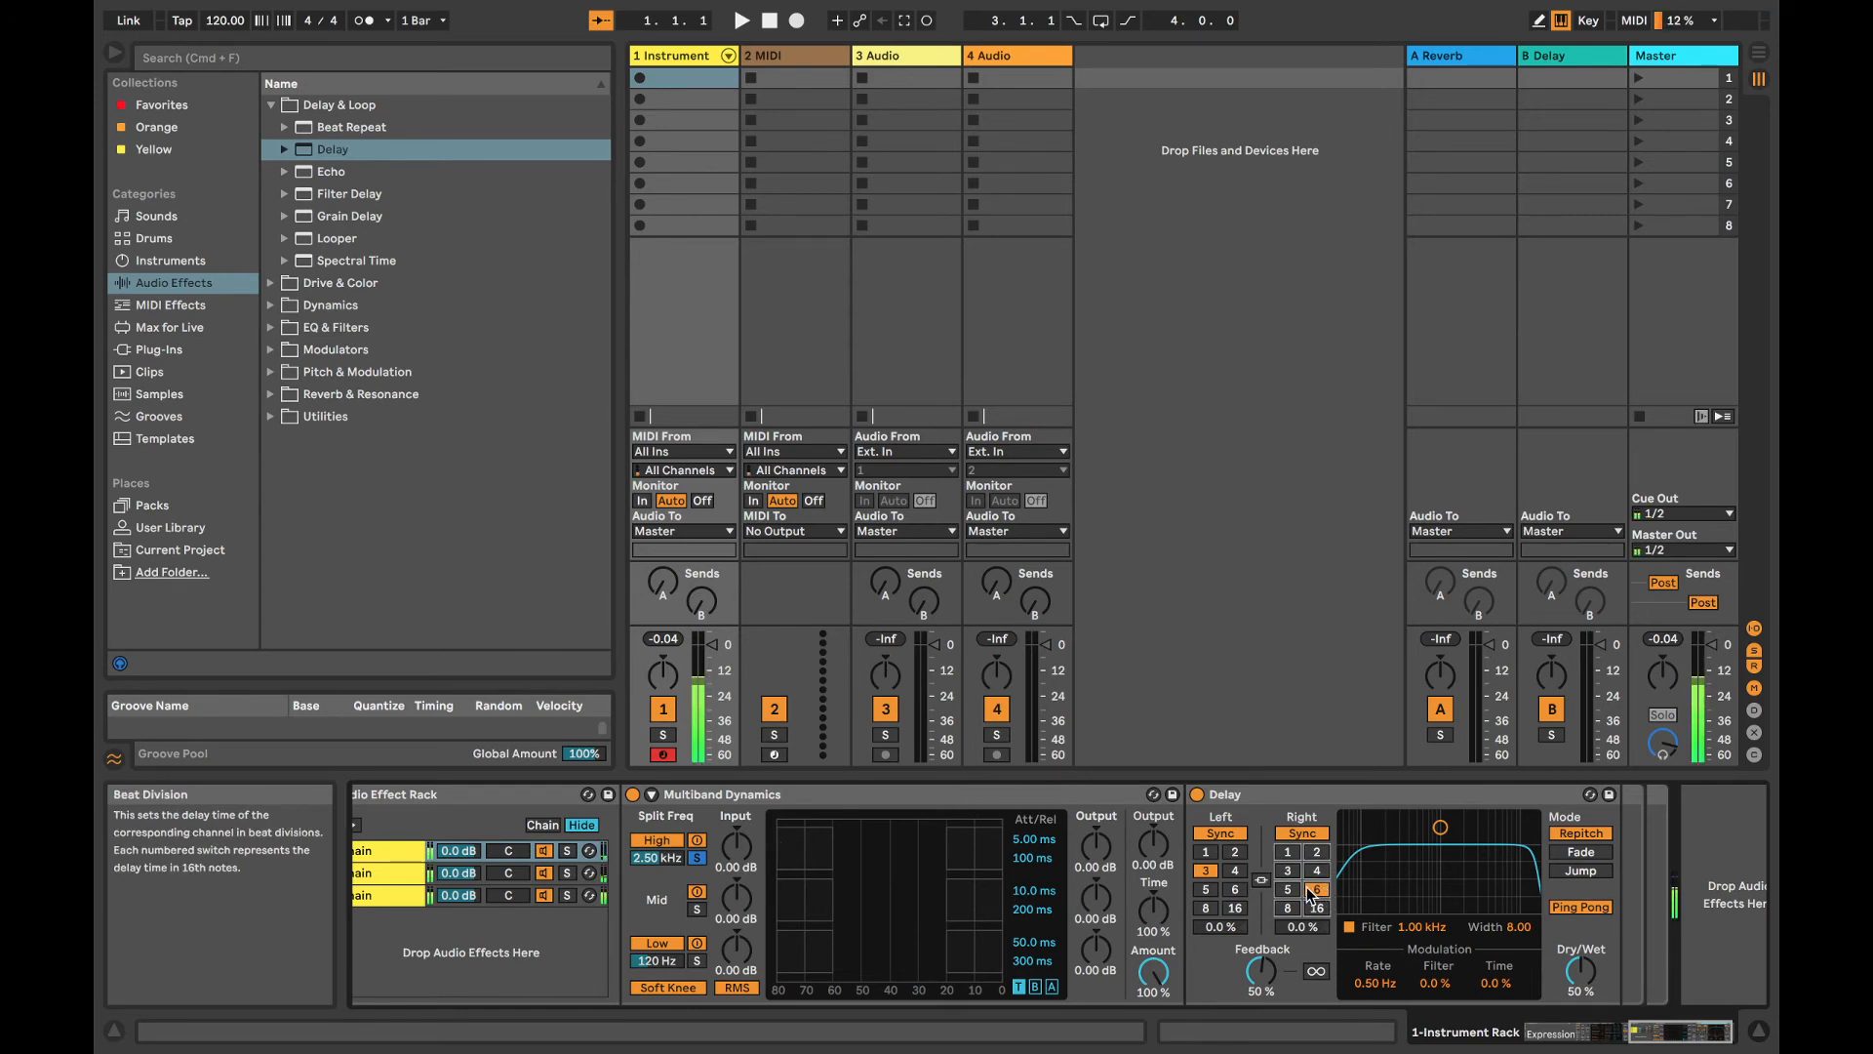
drag(1273, 971, 1276, 932)
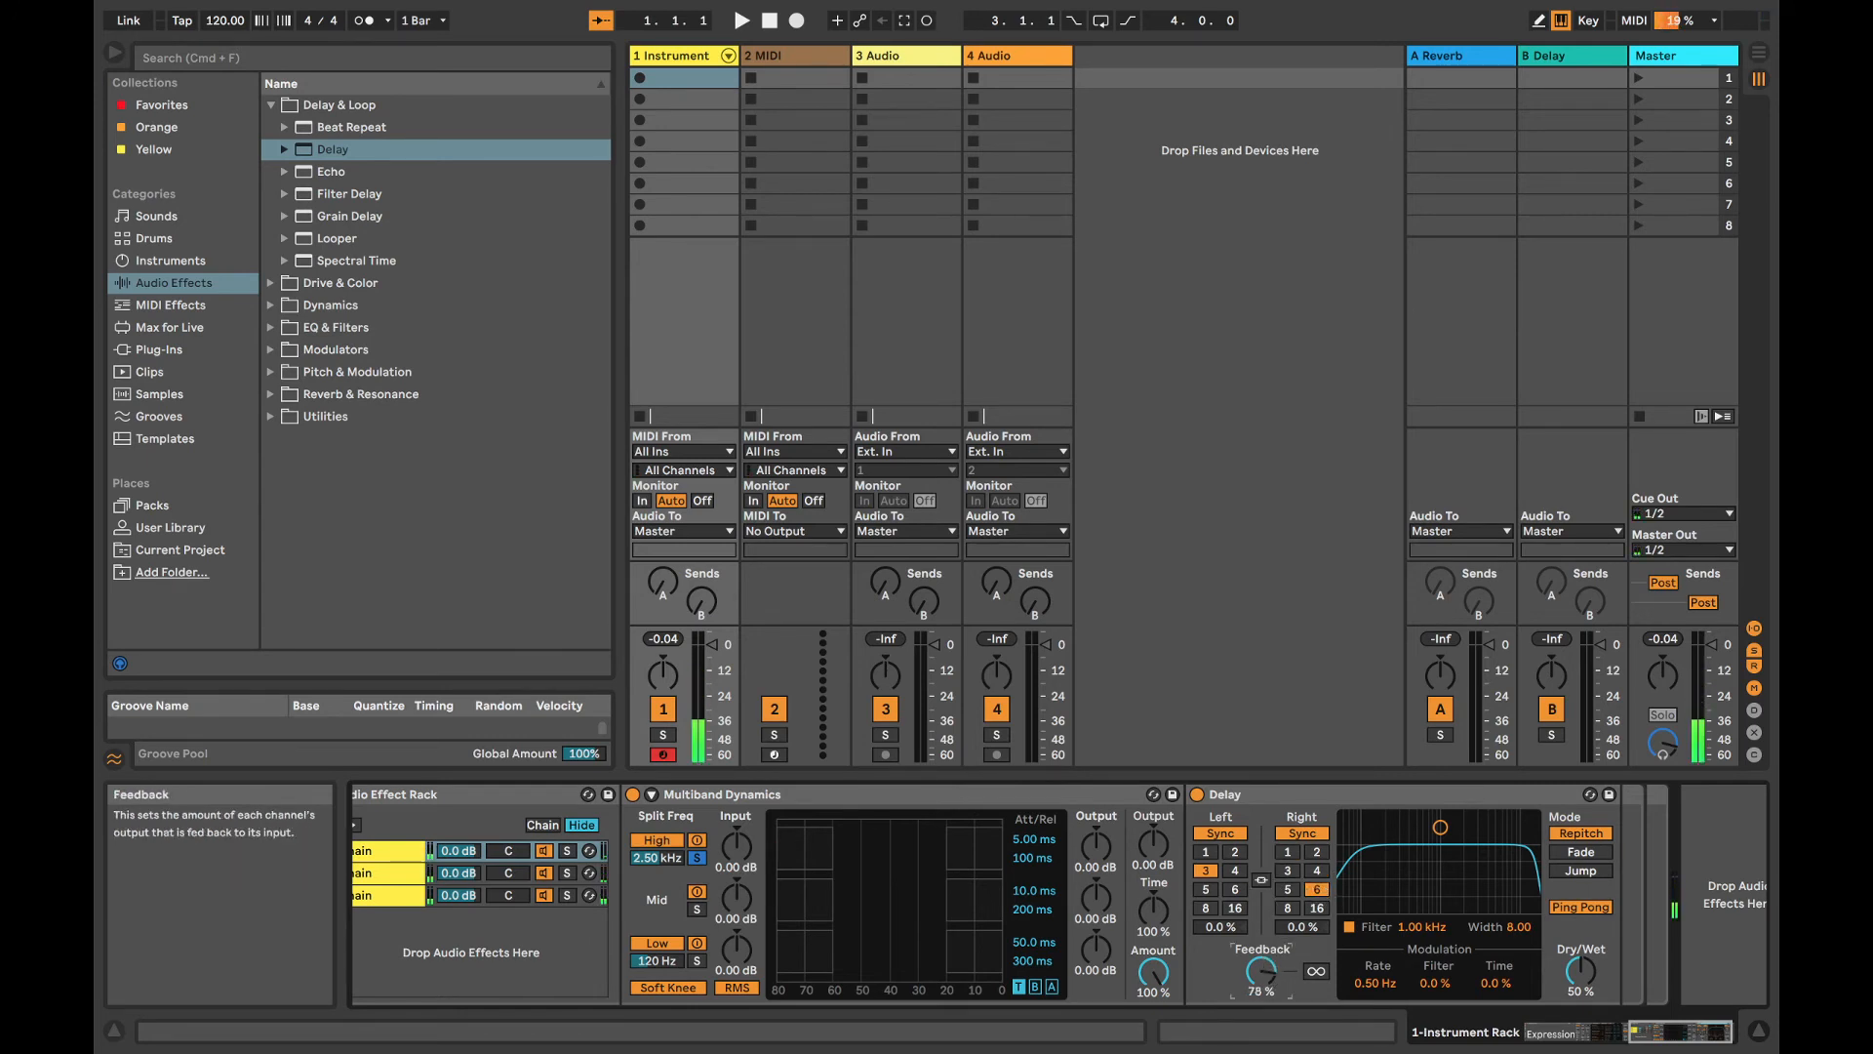
click(1288, 852)
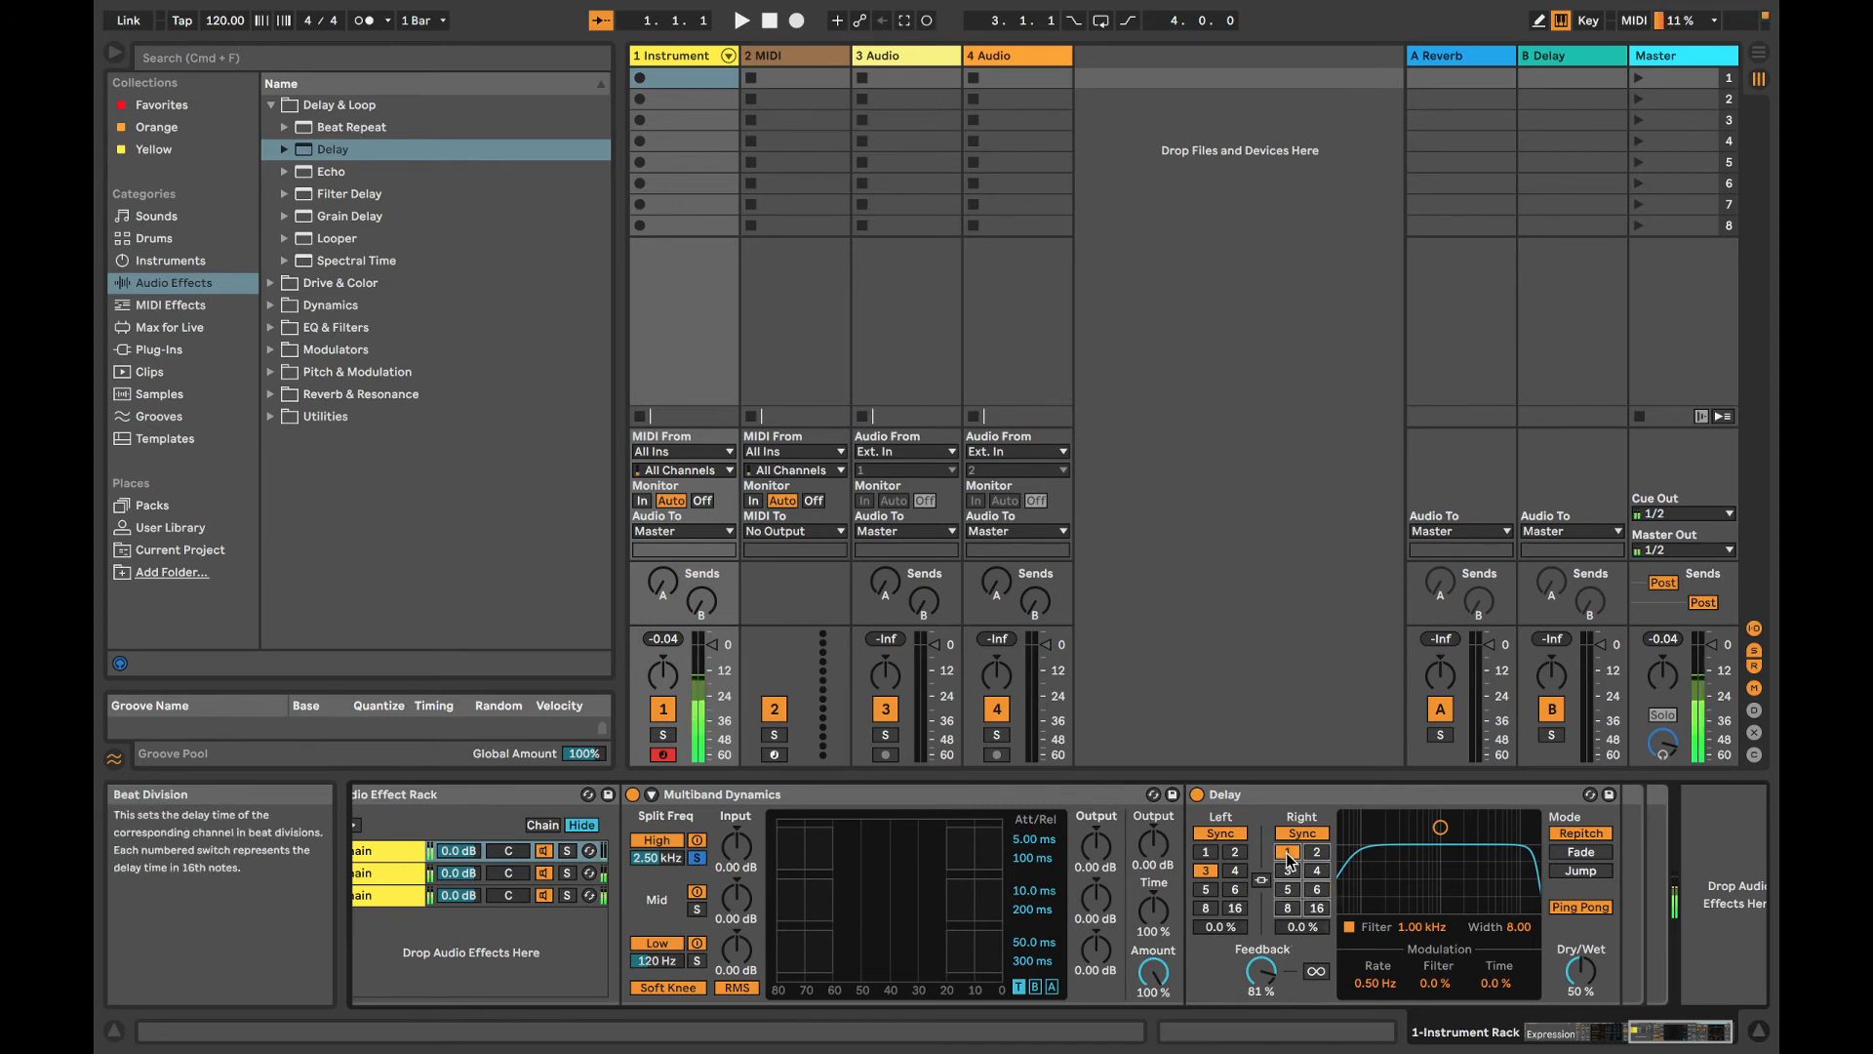
mouse_move(1580, 975)
mouse_down()
mouse_move(1580, 951)
mouse_move(1580, 975)
mouse_up()
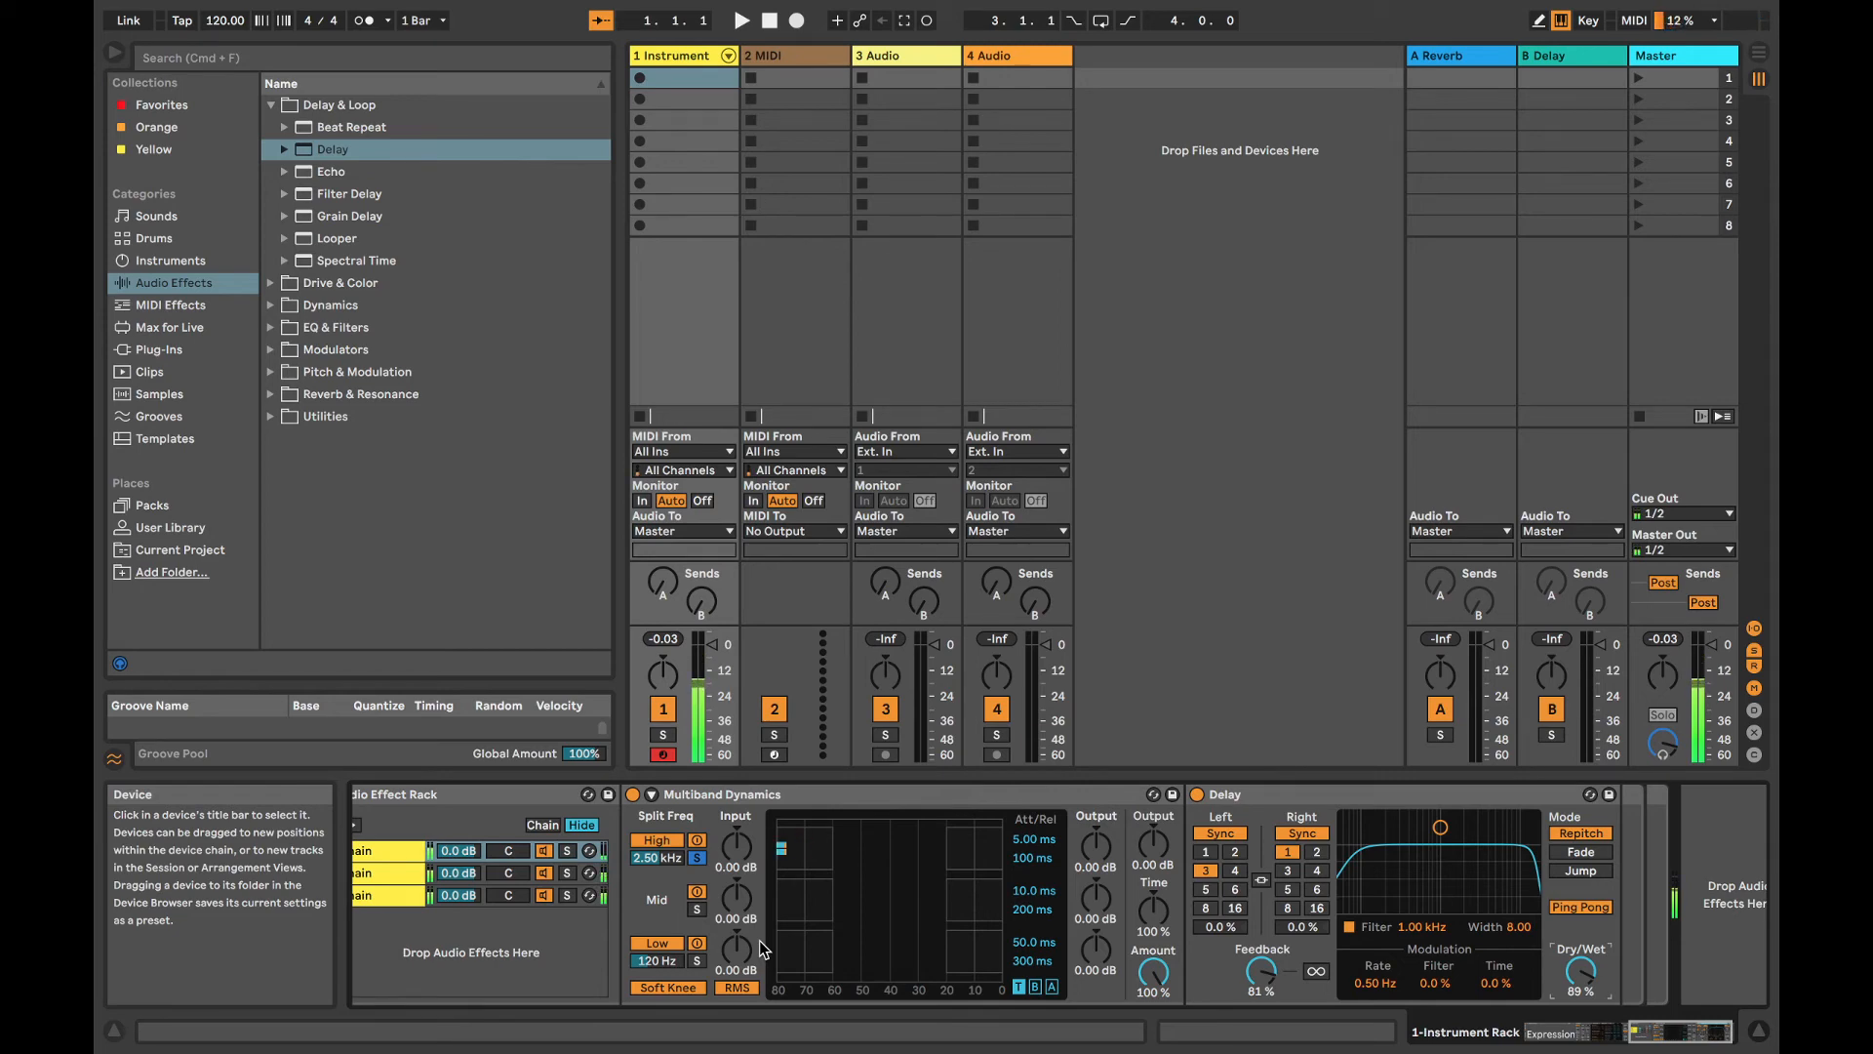
Step: Show Collision's Resonator 1 settings and insert a Vocoder between Collision and the Audio Effect Rack
scroll(764, 949, left, 10)
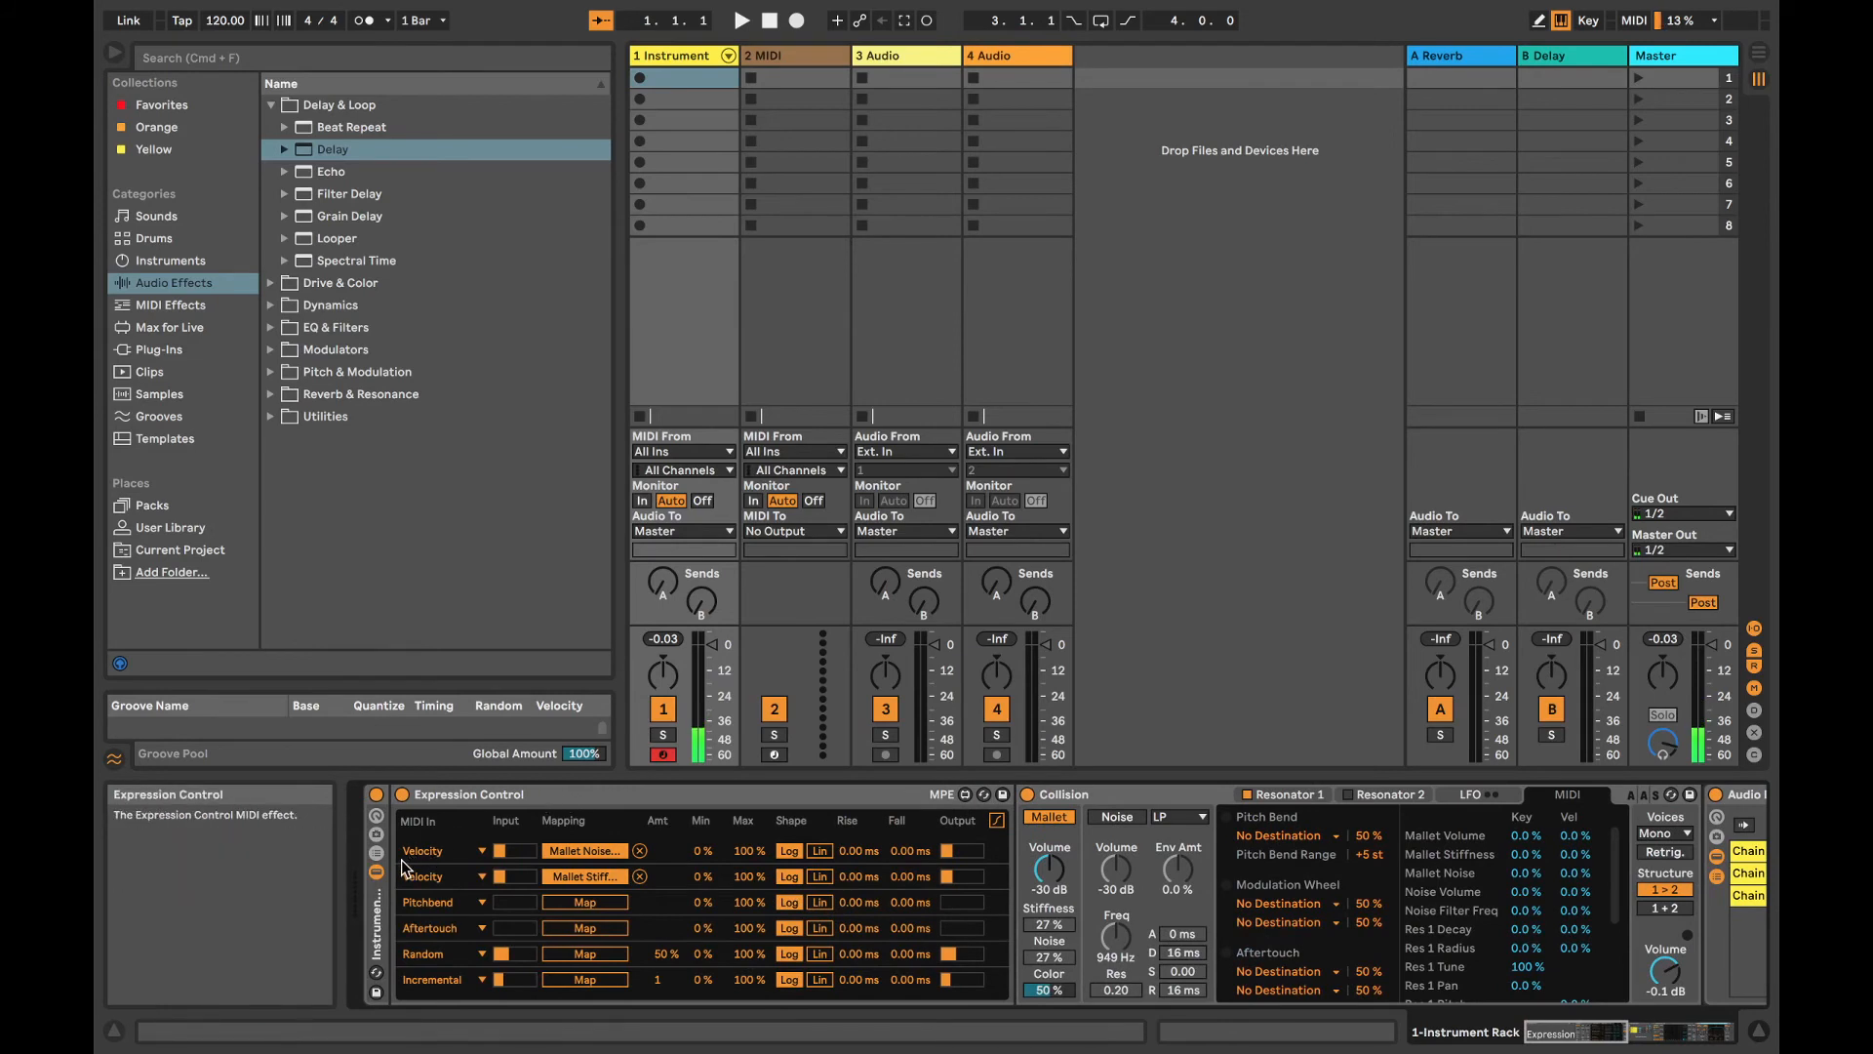
click(1297, 795)
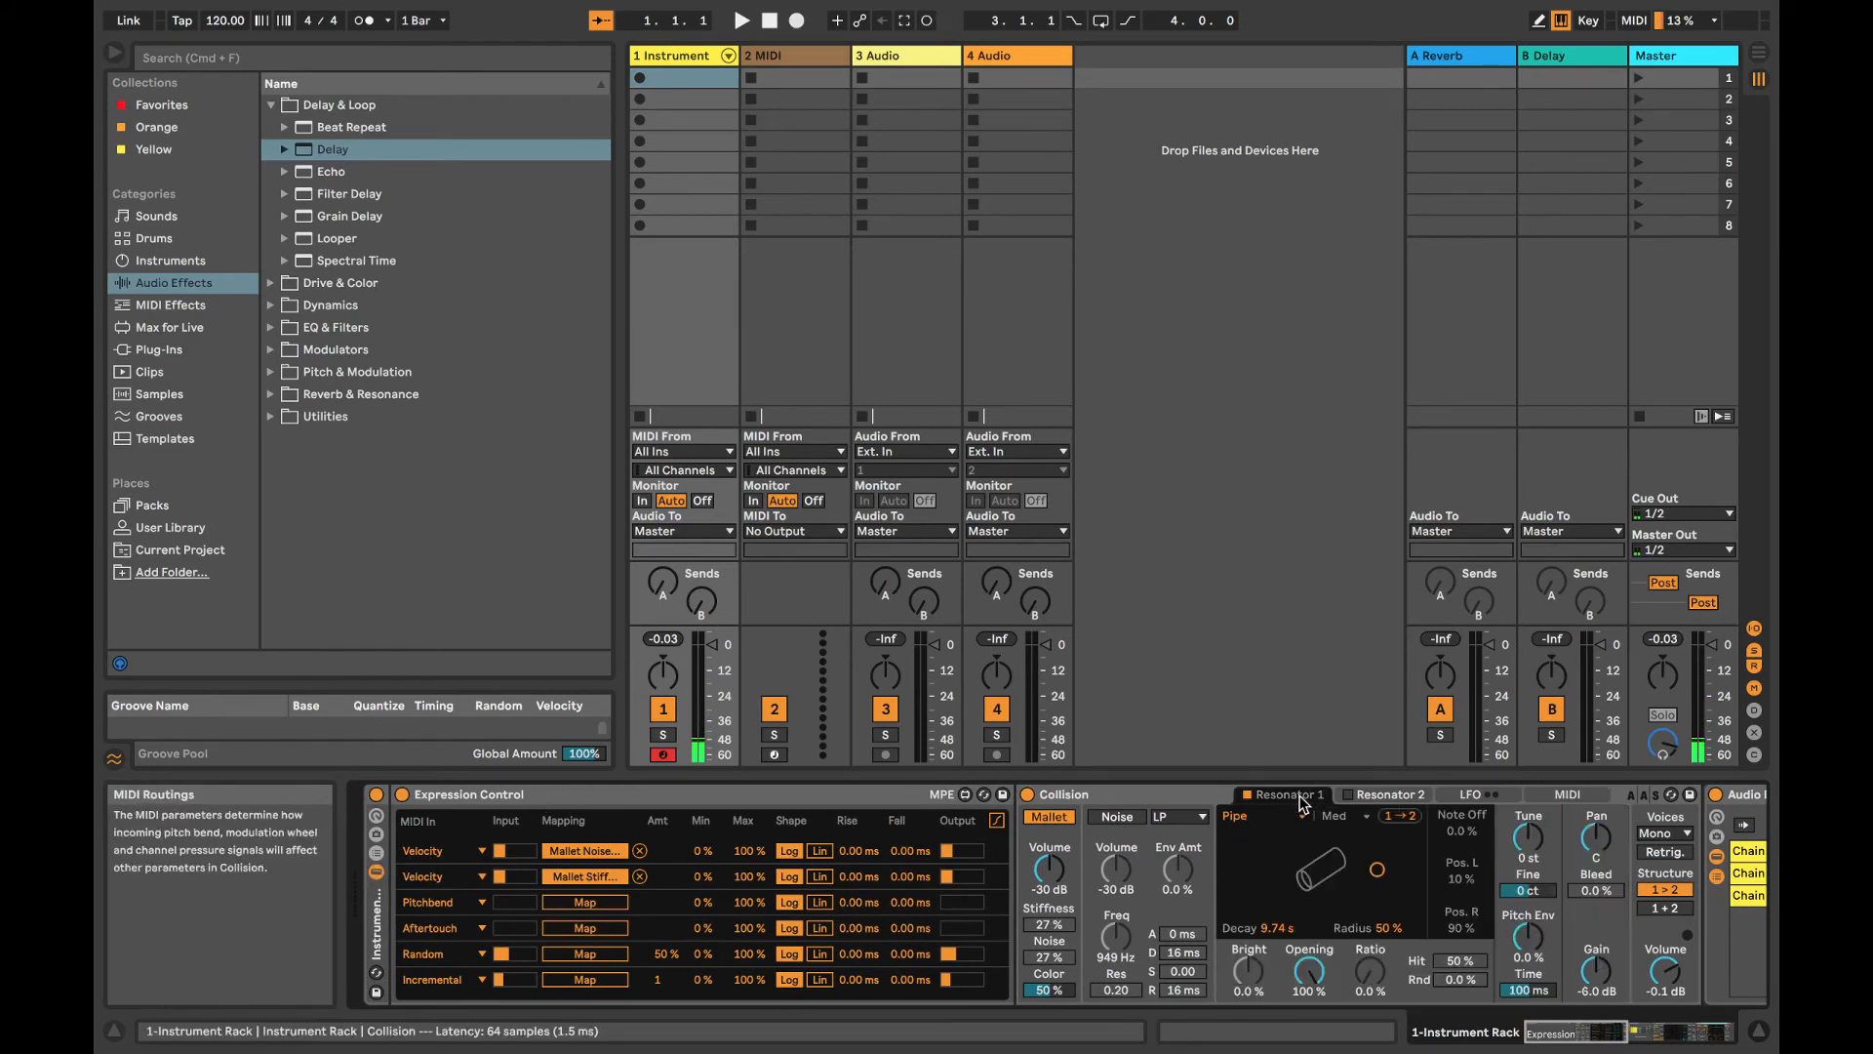
scroll(1300, 802, right, 10)
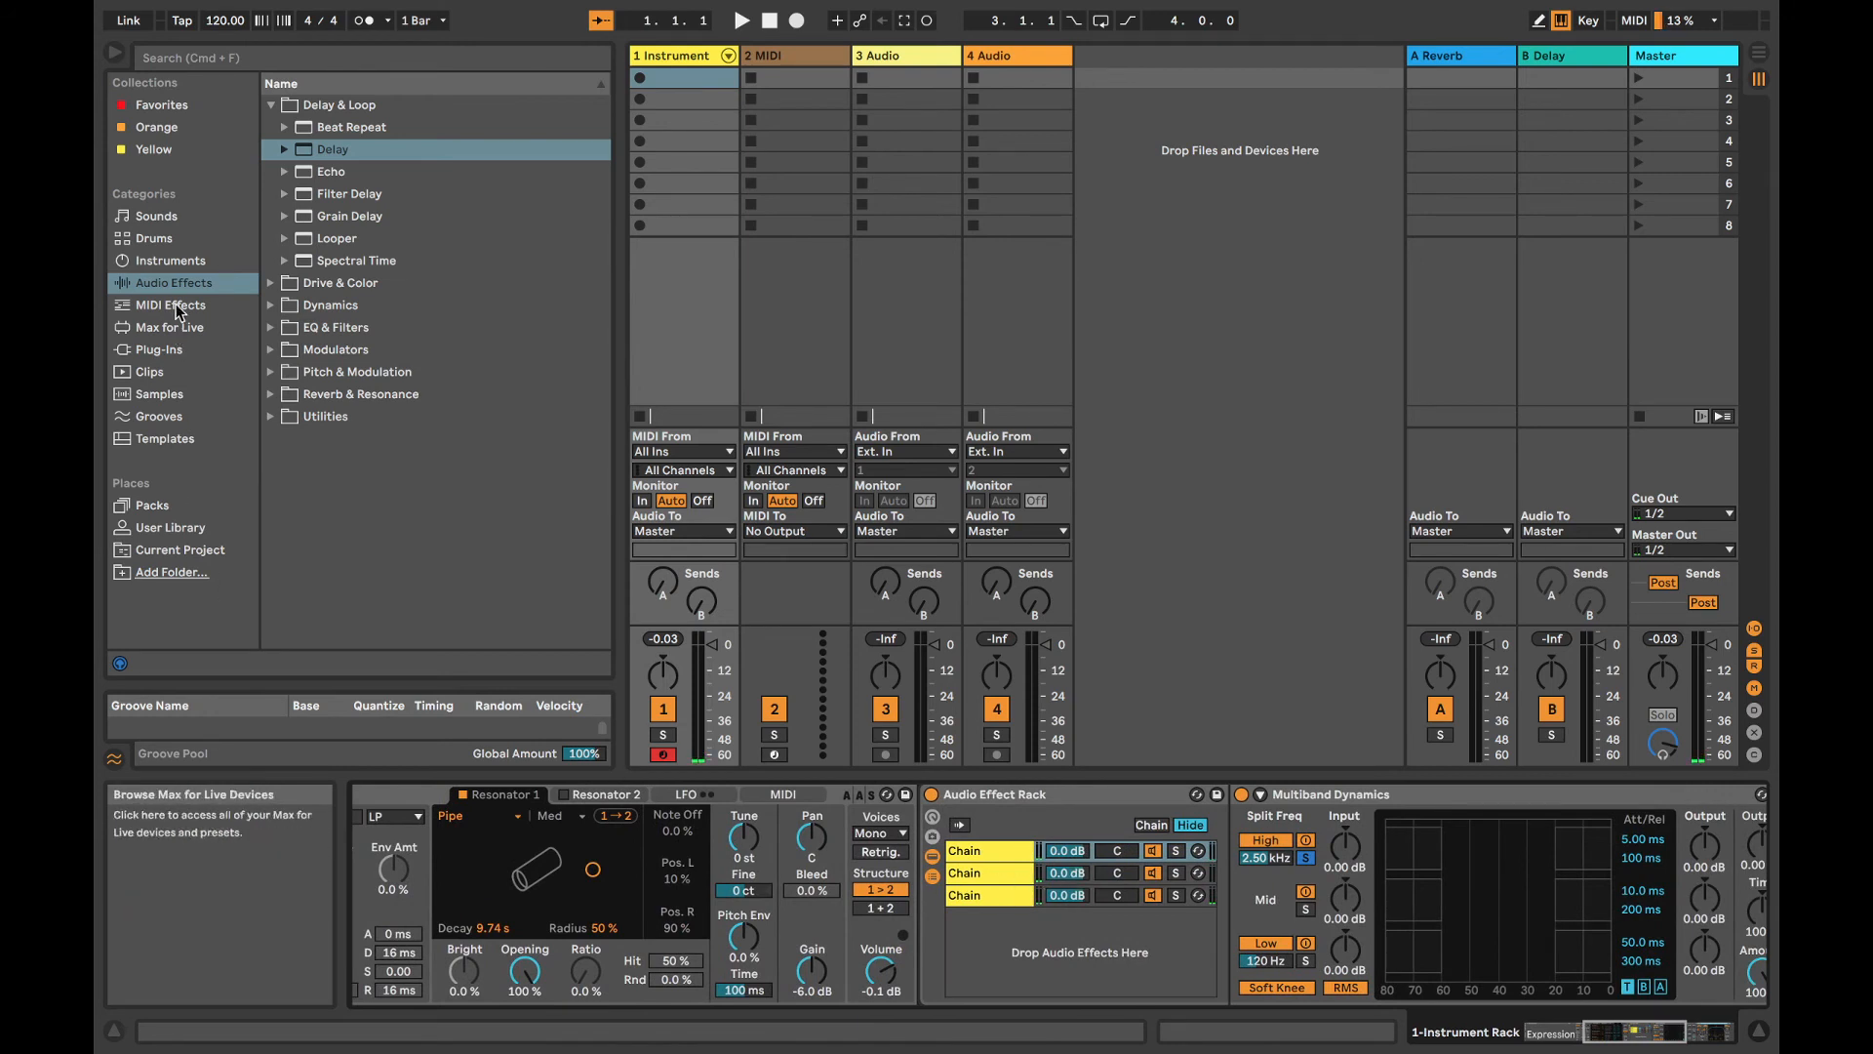
click(278, 396)
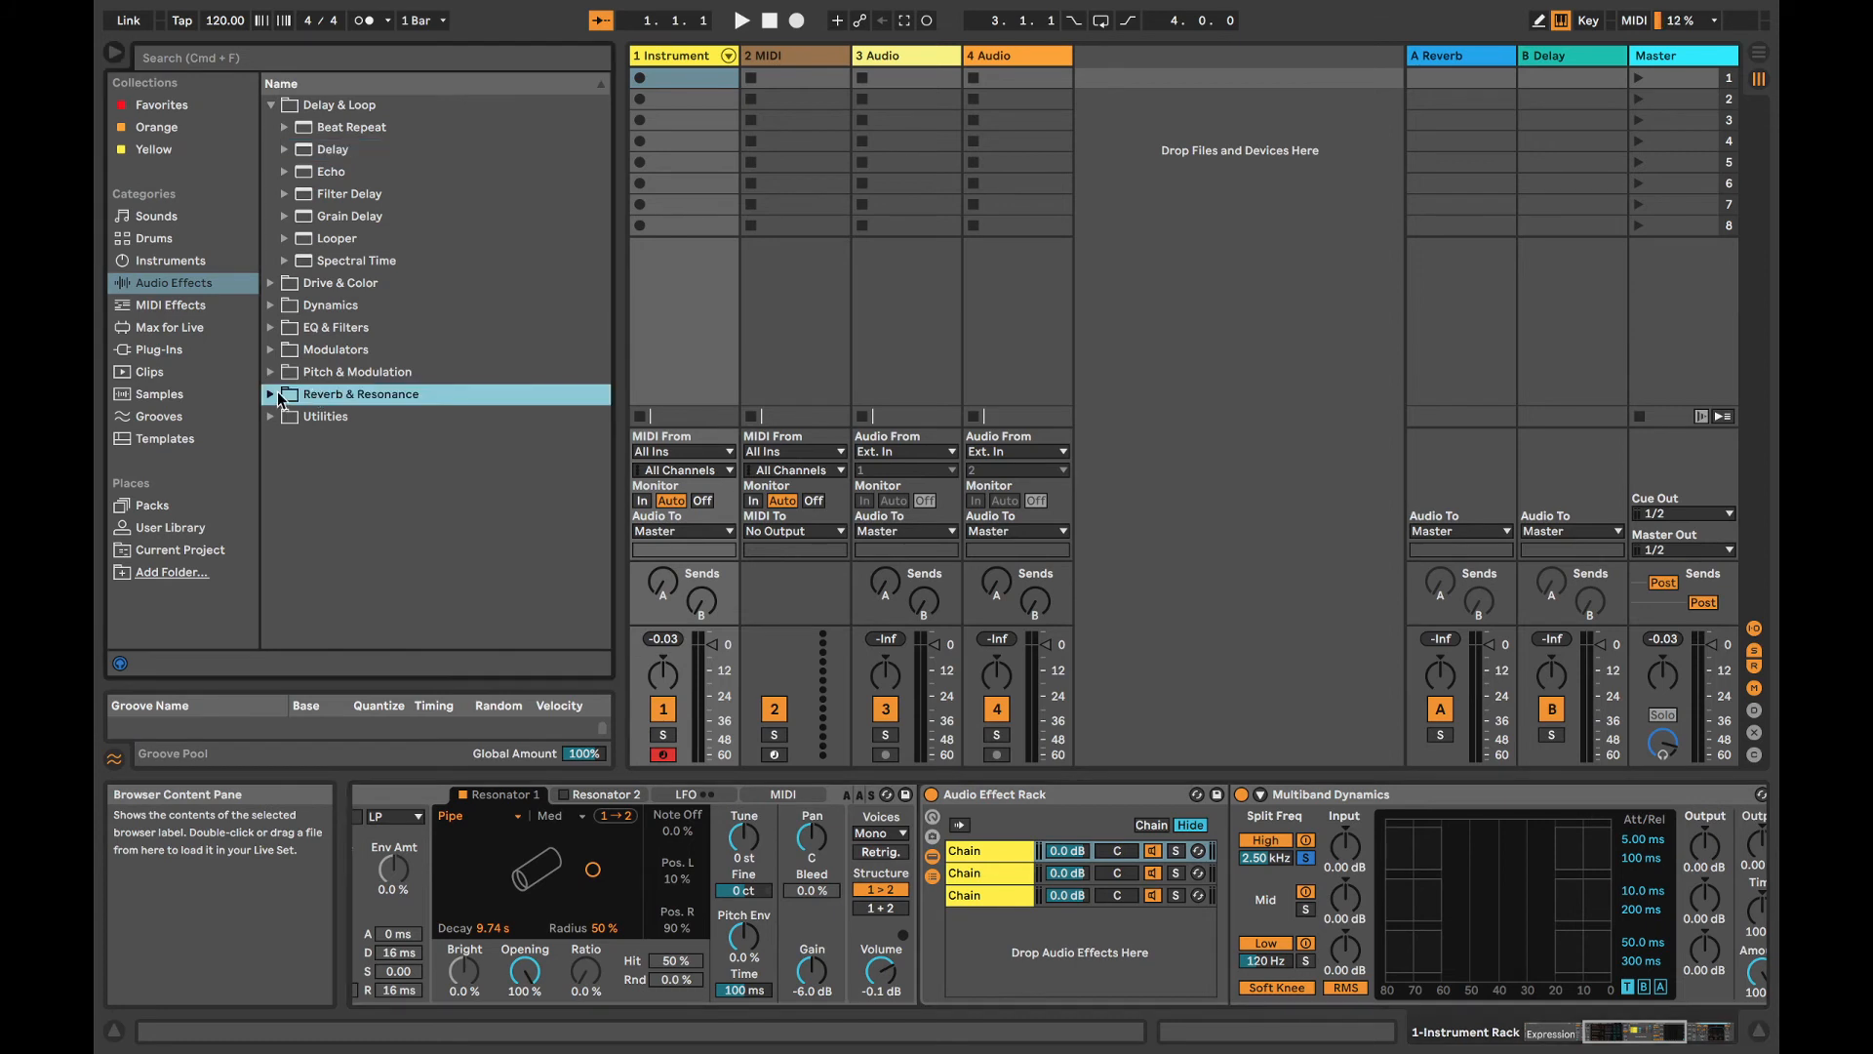
click(267, 395)
click(317, 376)
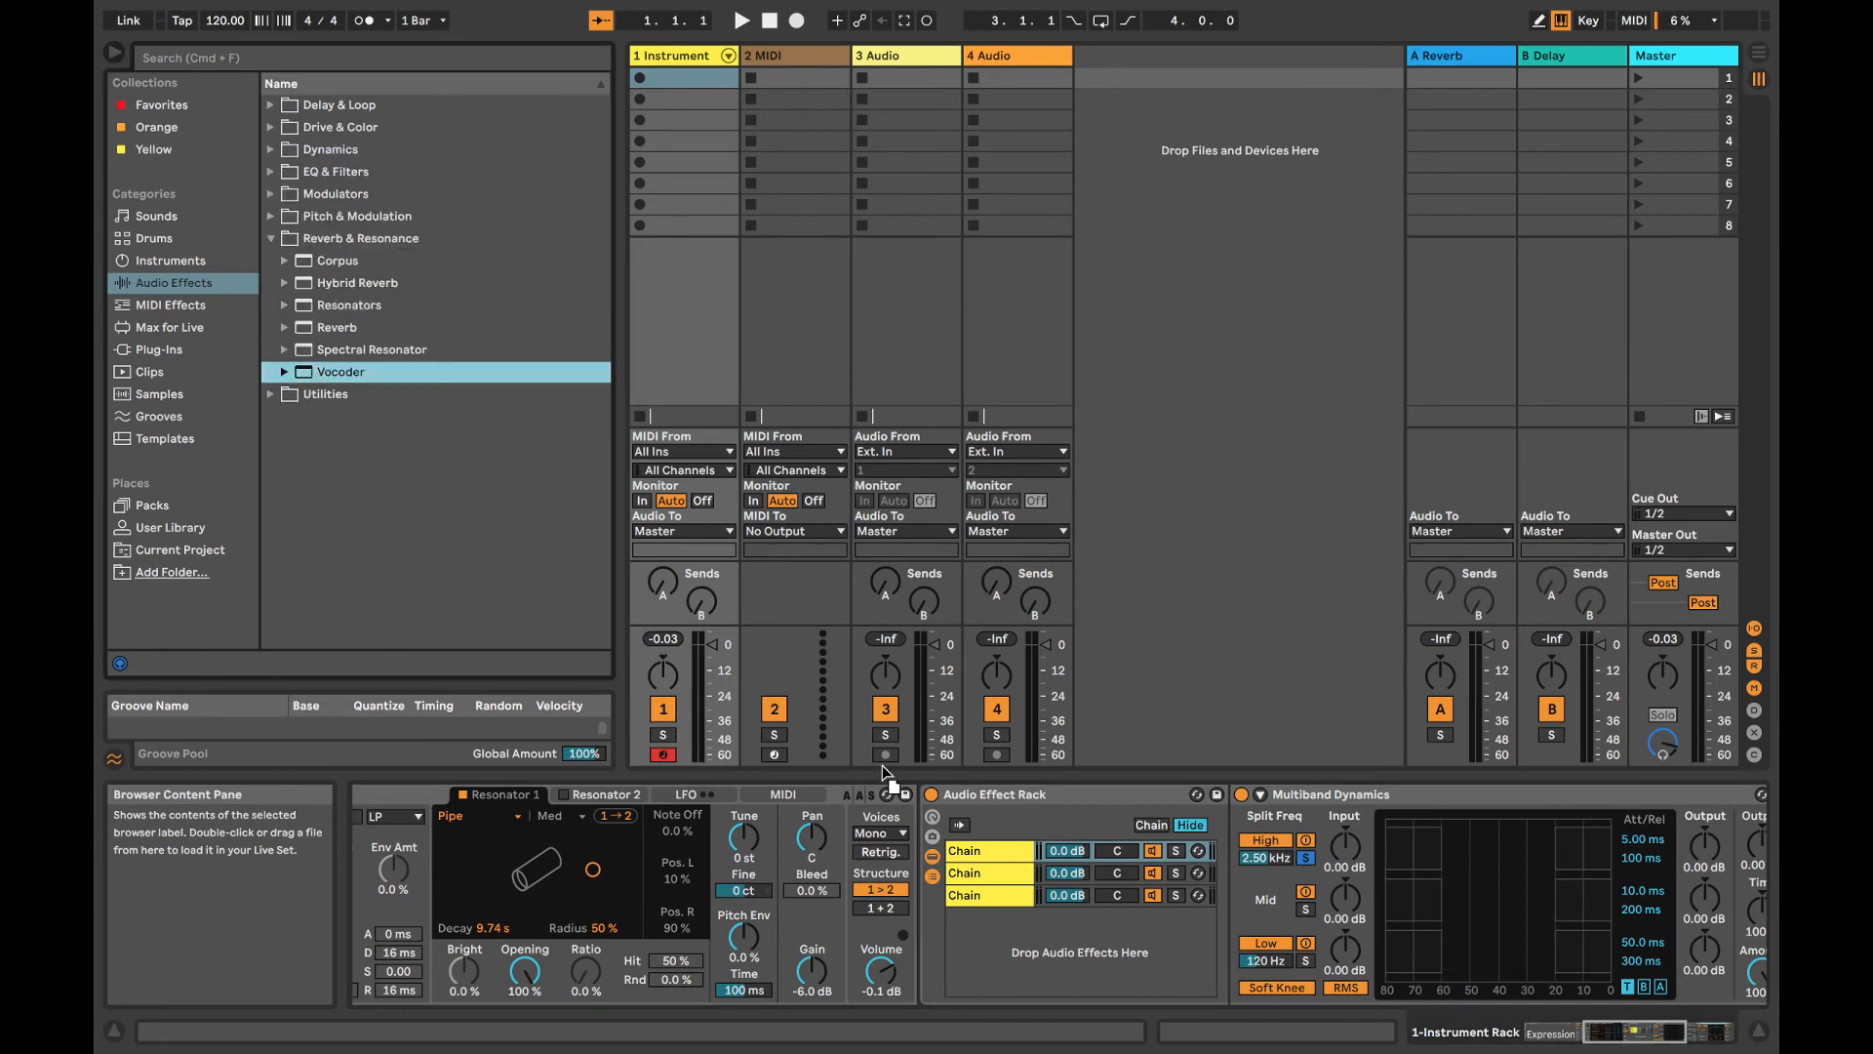
drag(883, 766, 928, 870)
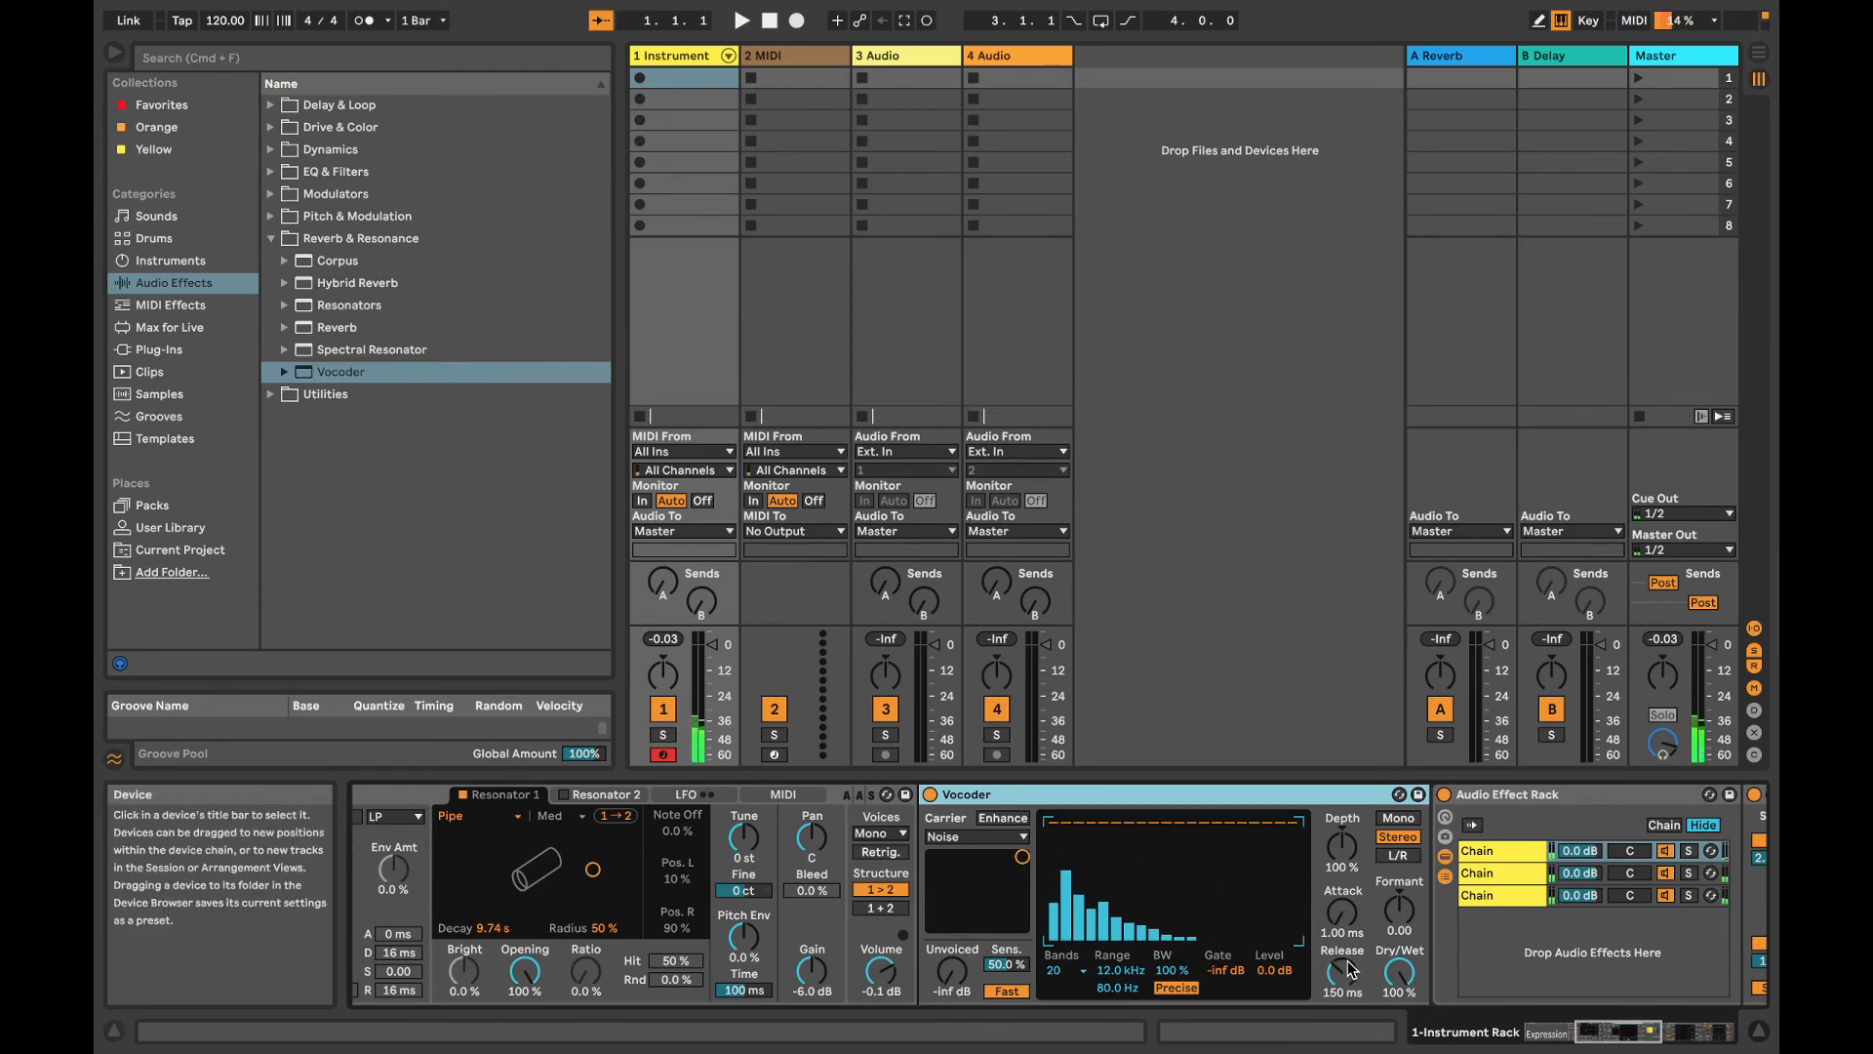
Step: Set the Vocoder's Dry/Wet to 42 %, its Bands to 4 and its Release to 55.6 ms
mouse_move(1398, 971)
mouse_down()
mouse_move(1399, 991)
mouse_move(1399, 973)
mouse_up()
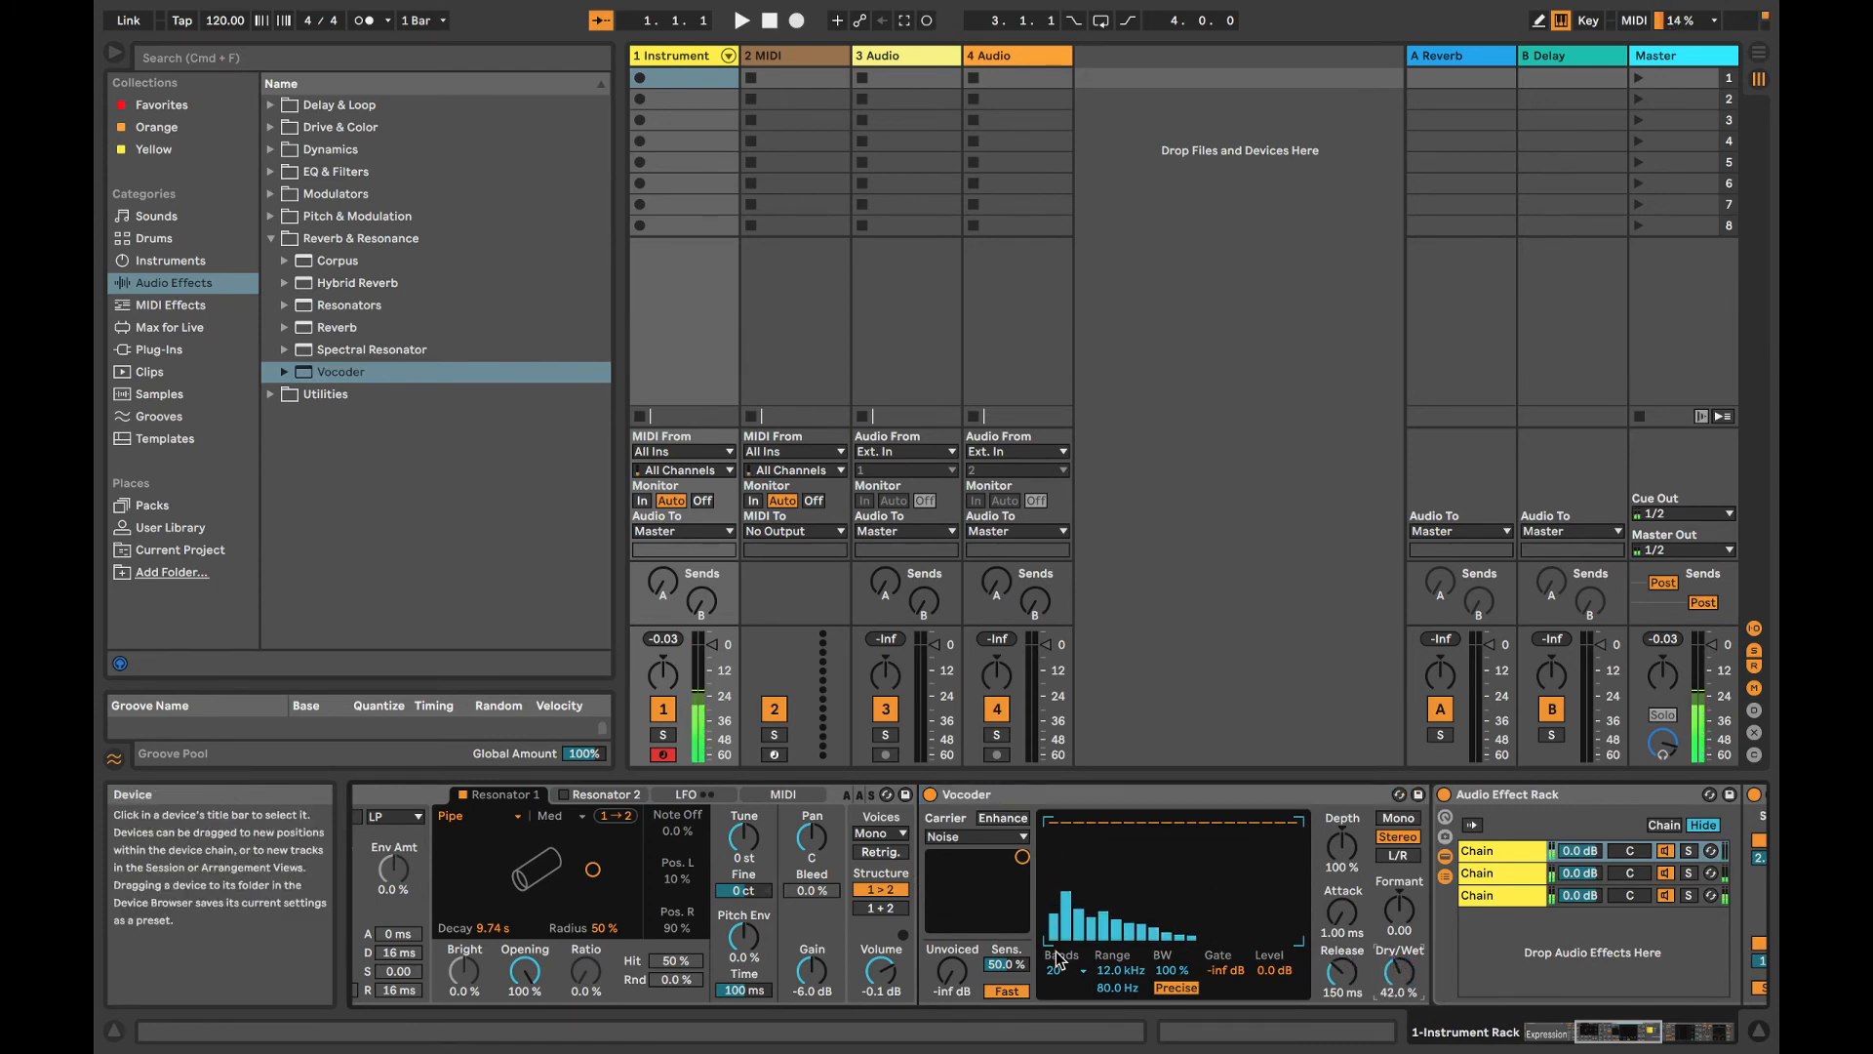
click(1063, 970)
click(1062, 798)
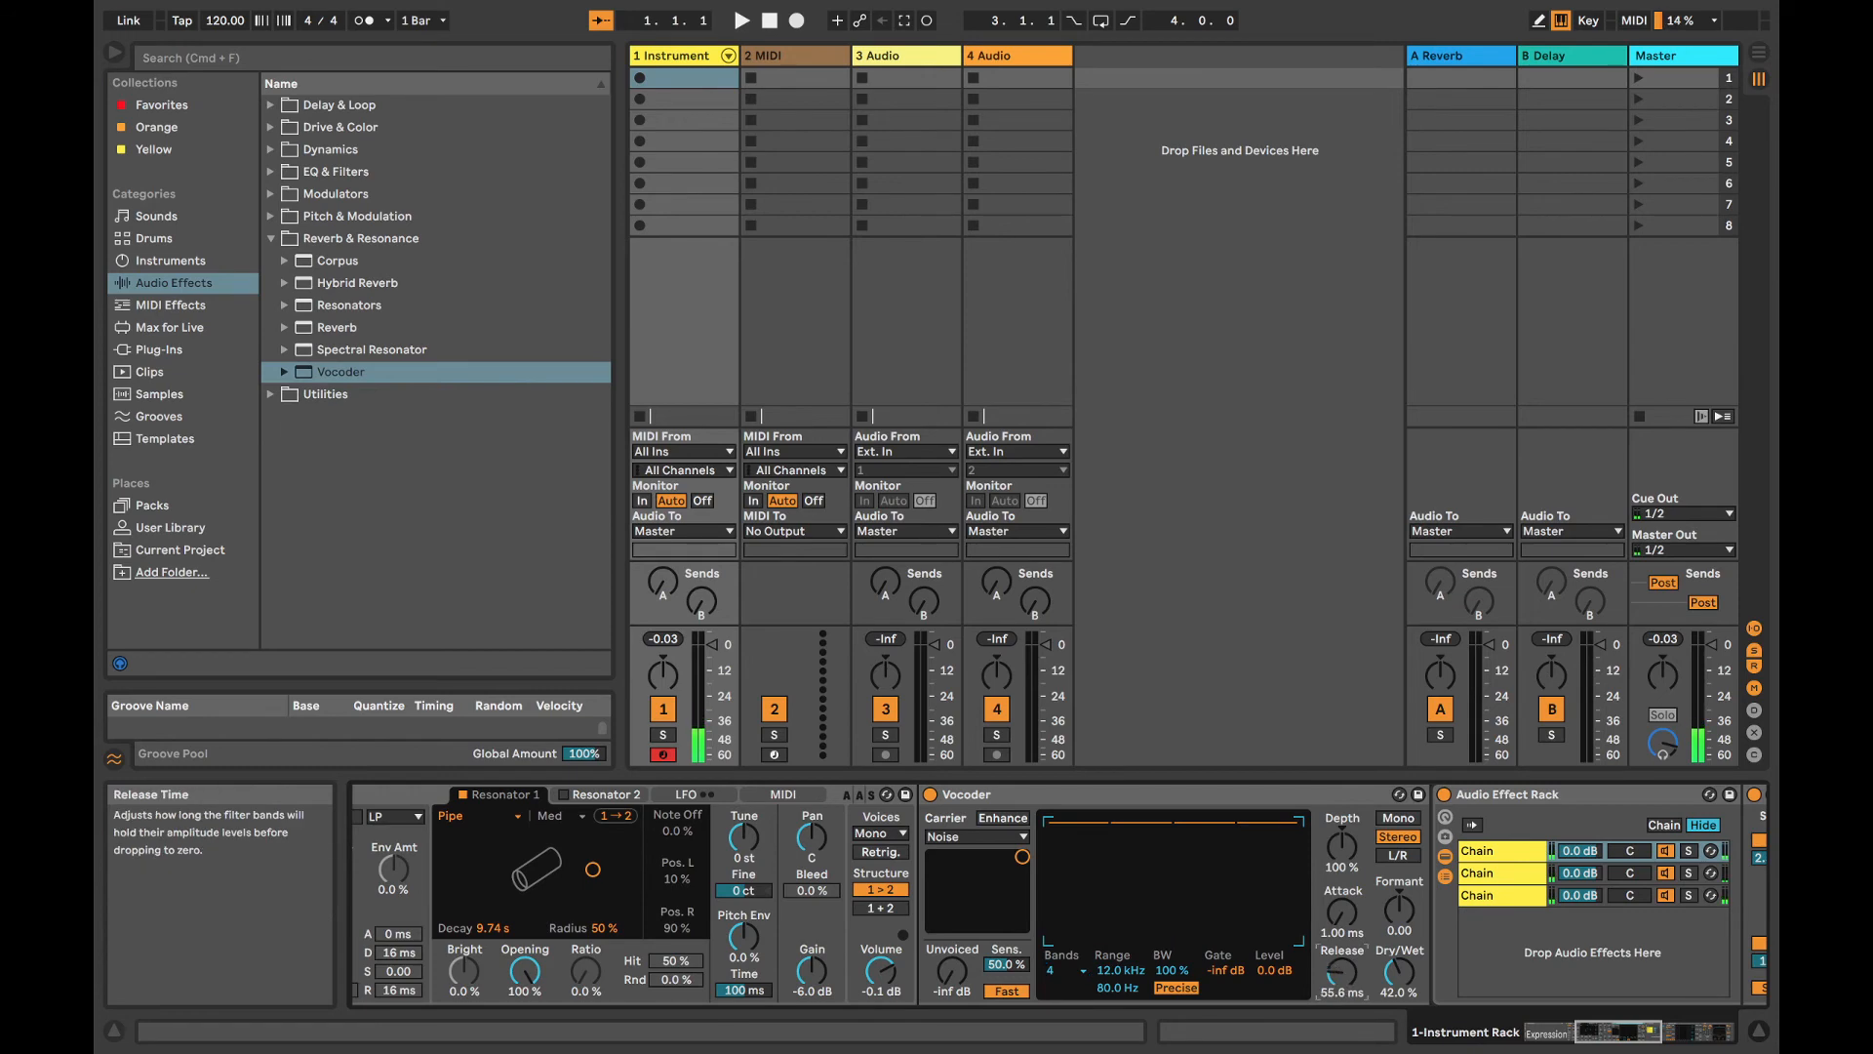
Step: Change Expression Control's third input from Pitchbend to Velocity and map it to the Vocoder's Dry/Wet
scroll(991, 968, left, 10)
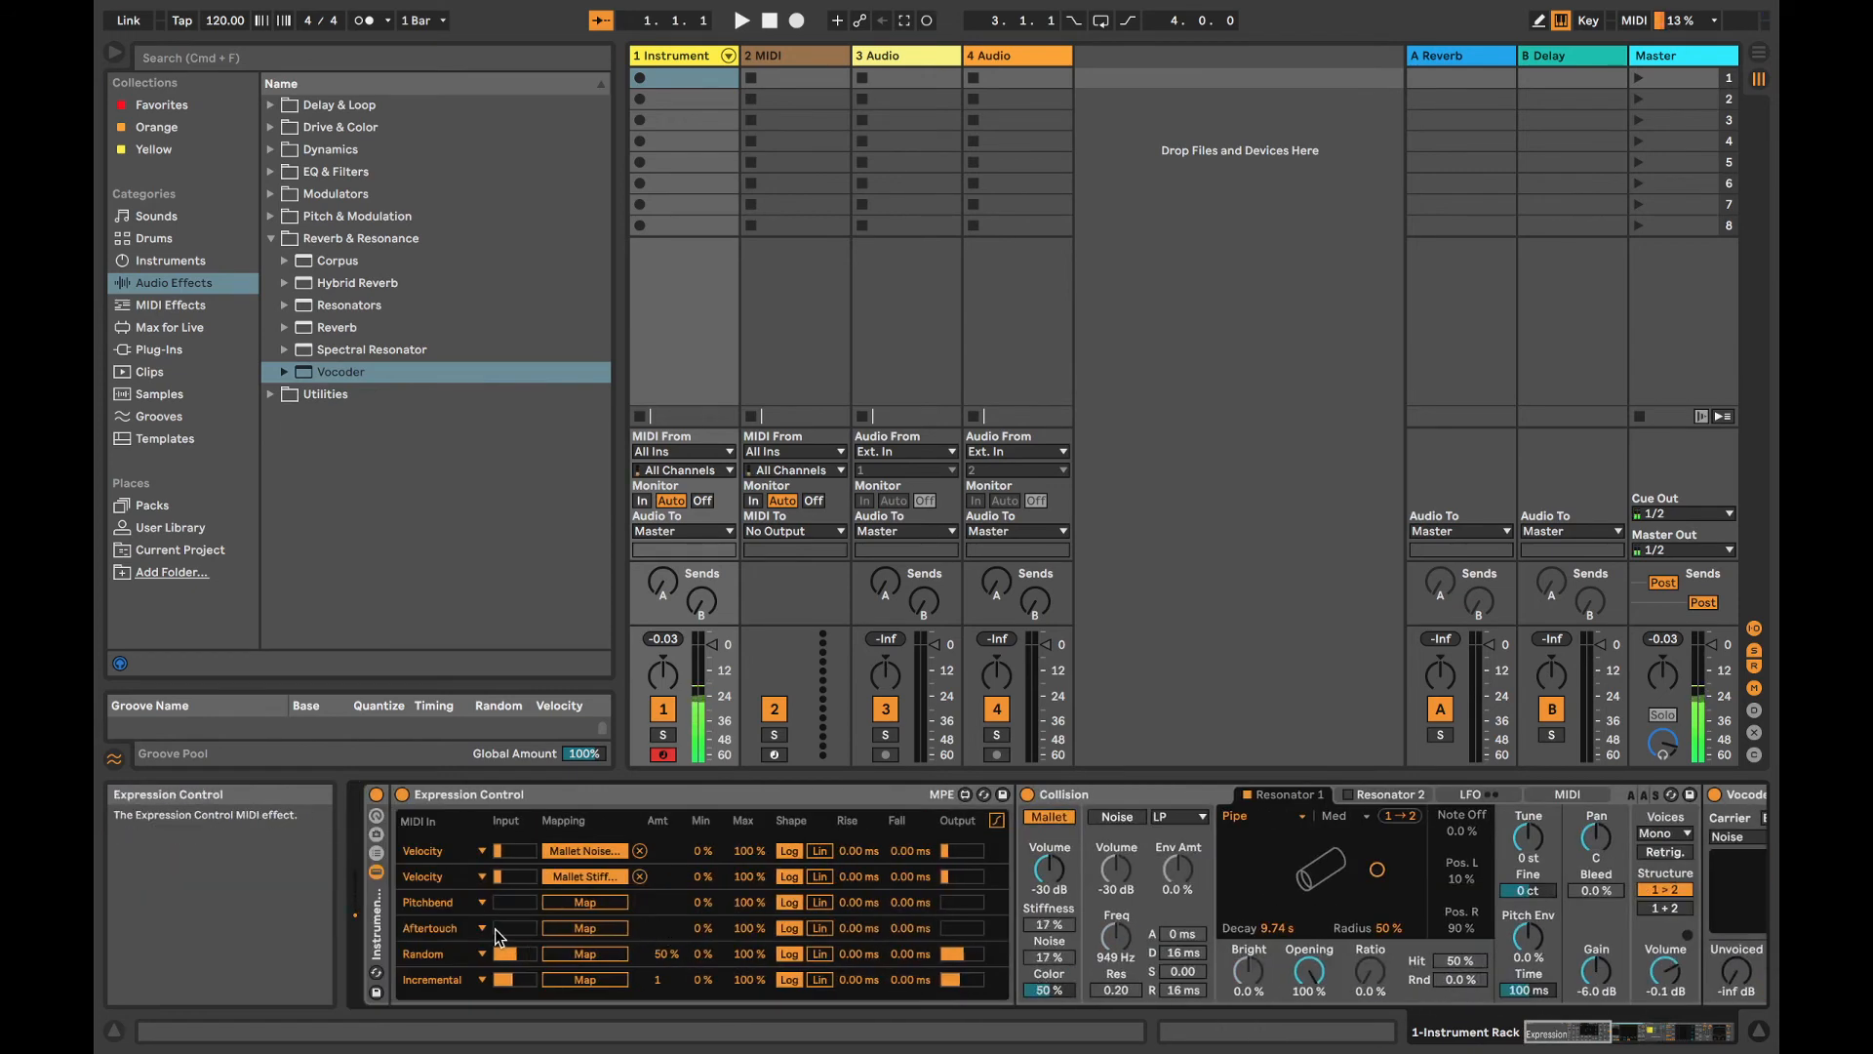
click(481, 902)
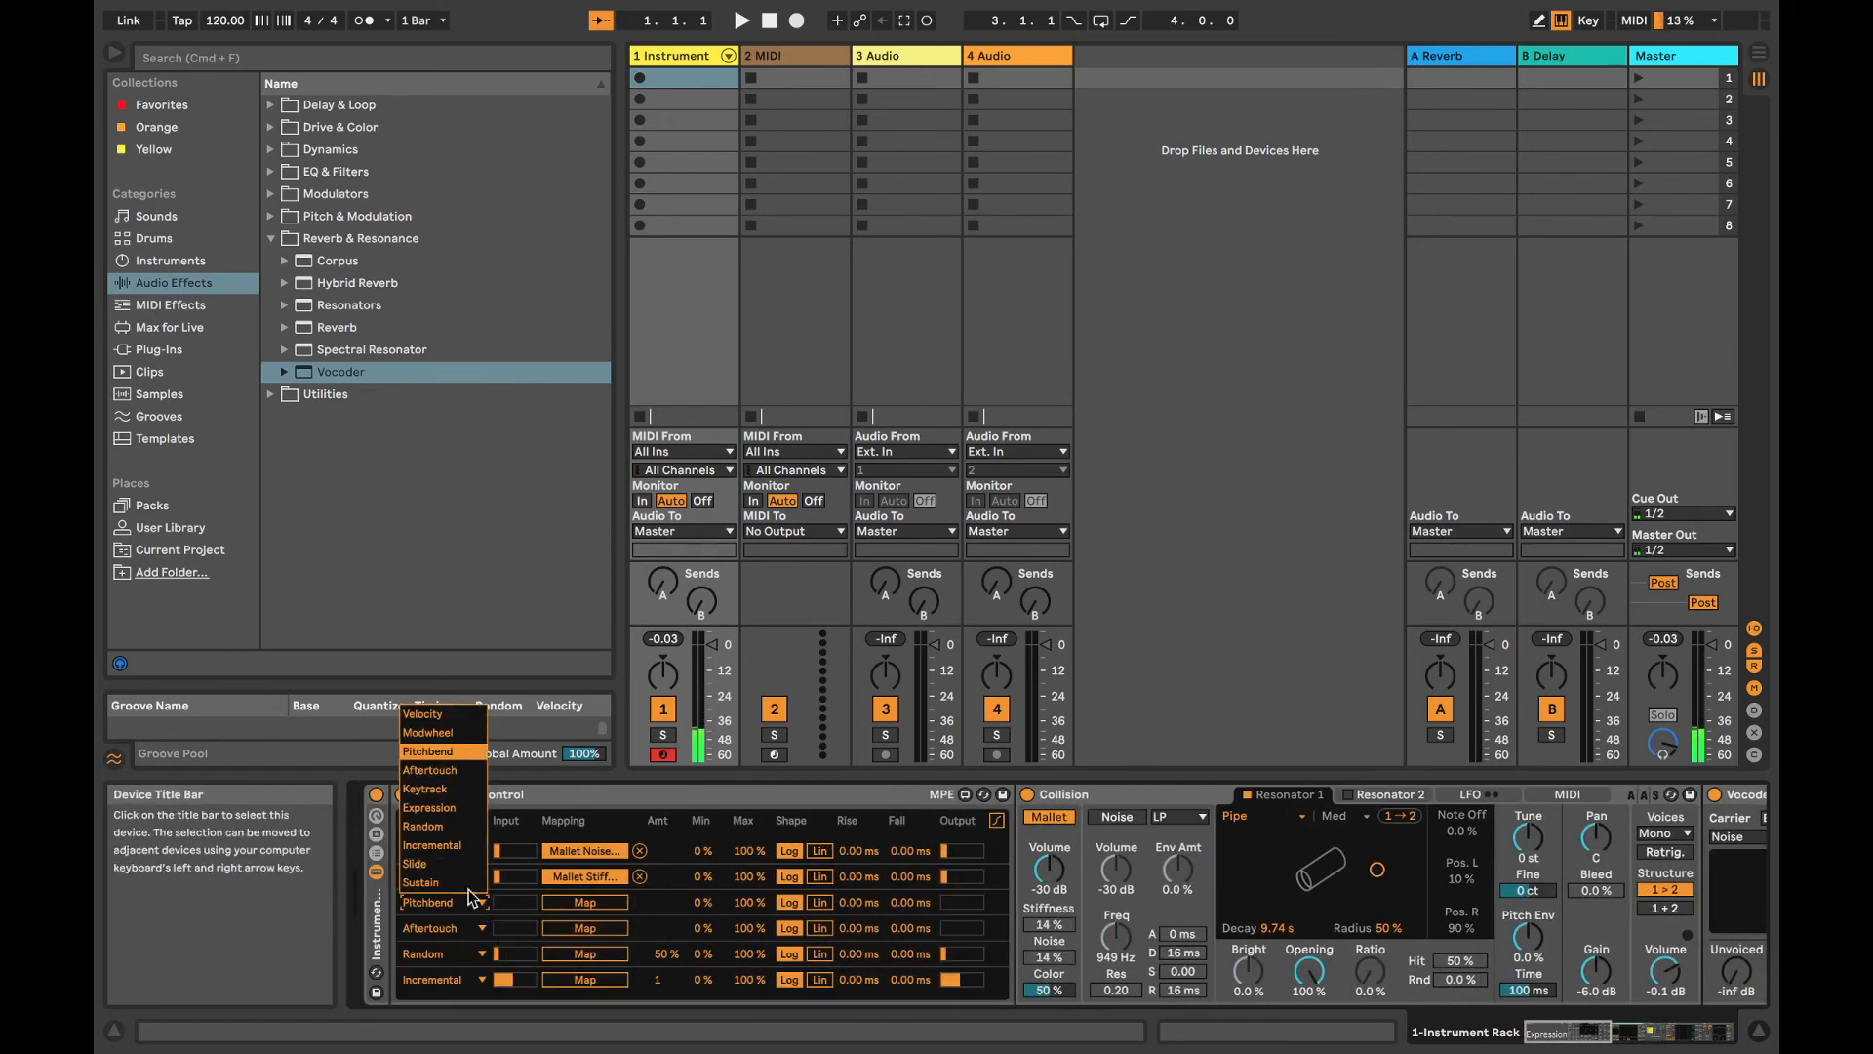
click(444, 713)
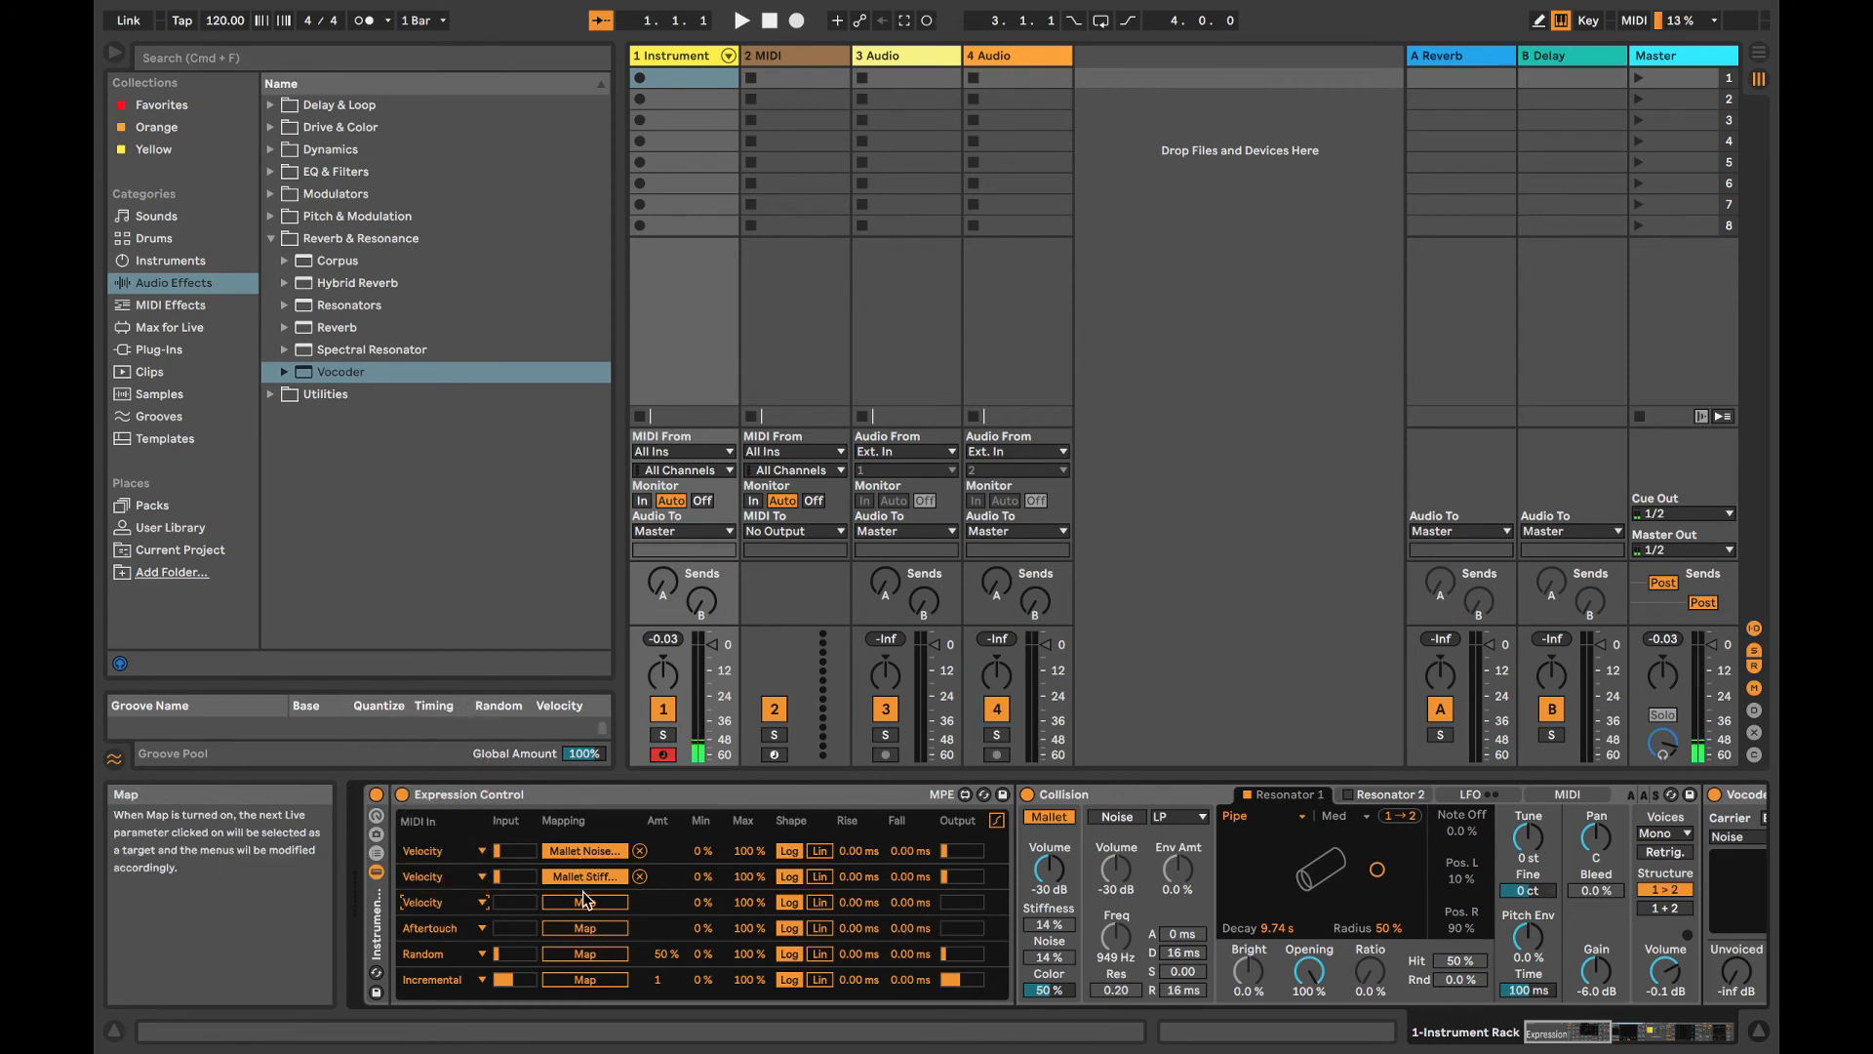
scroll(721, 911, right, 10)
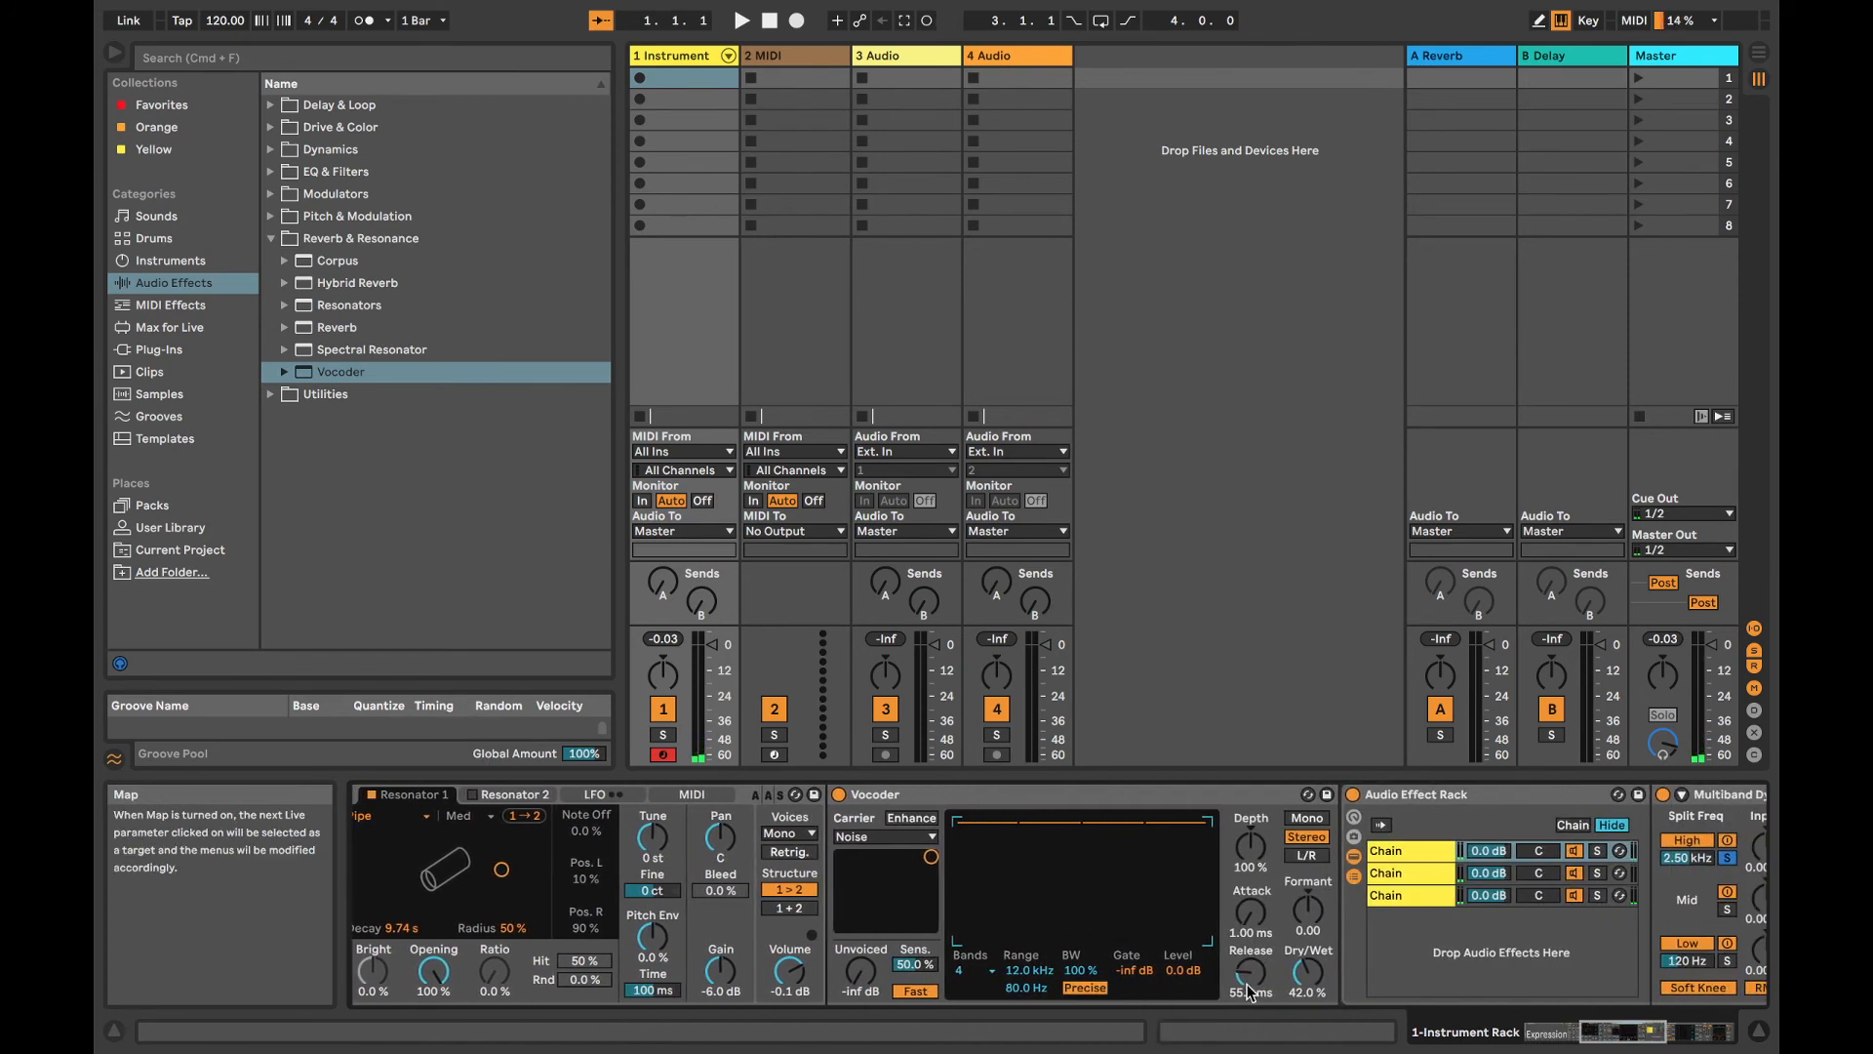
click(1316, 965)
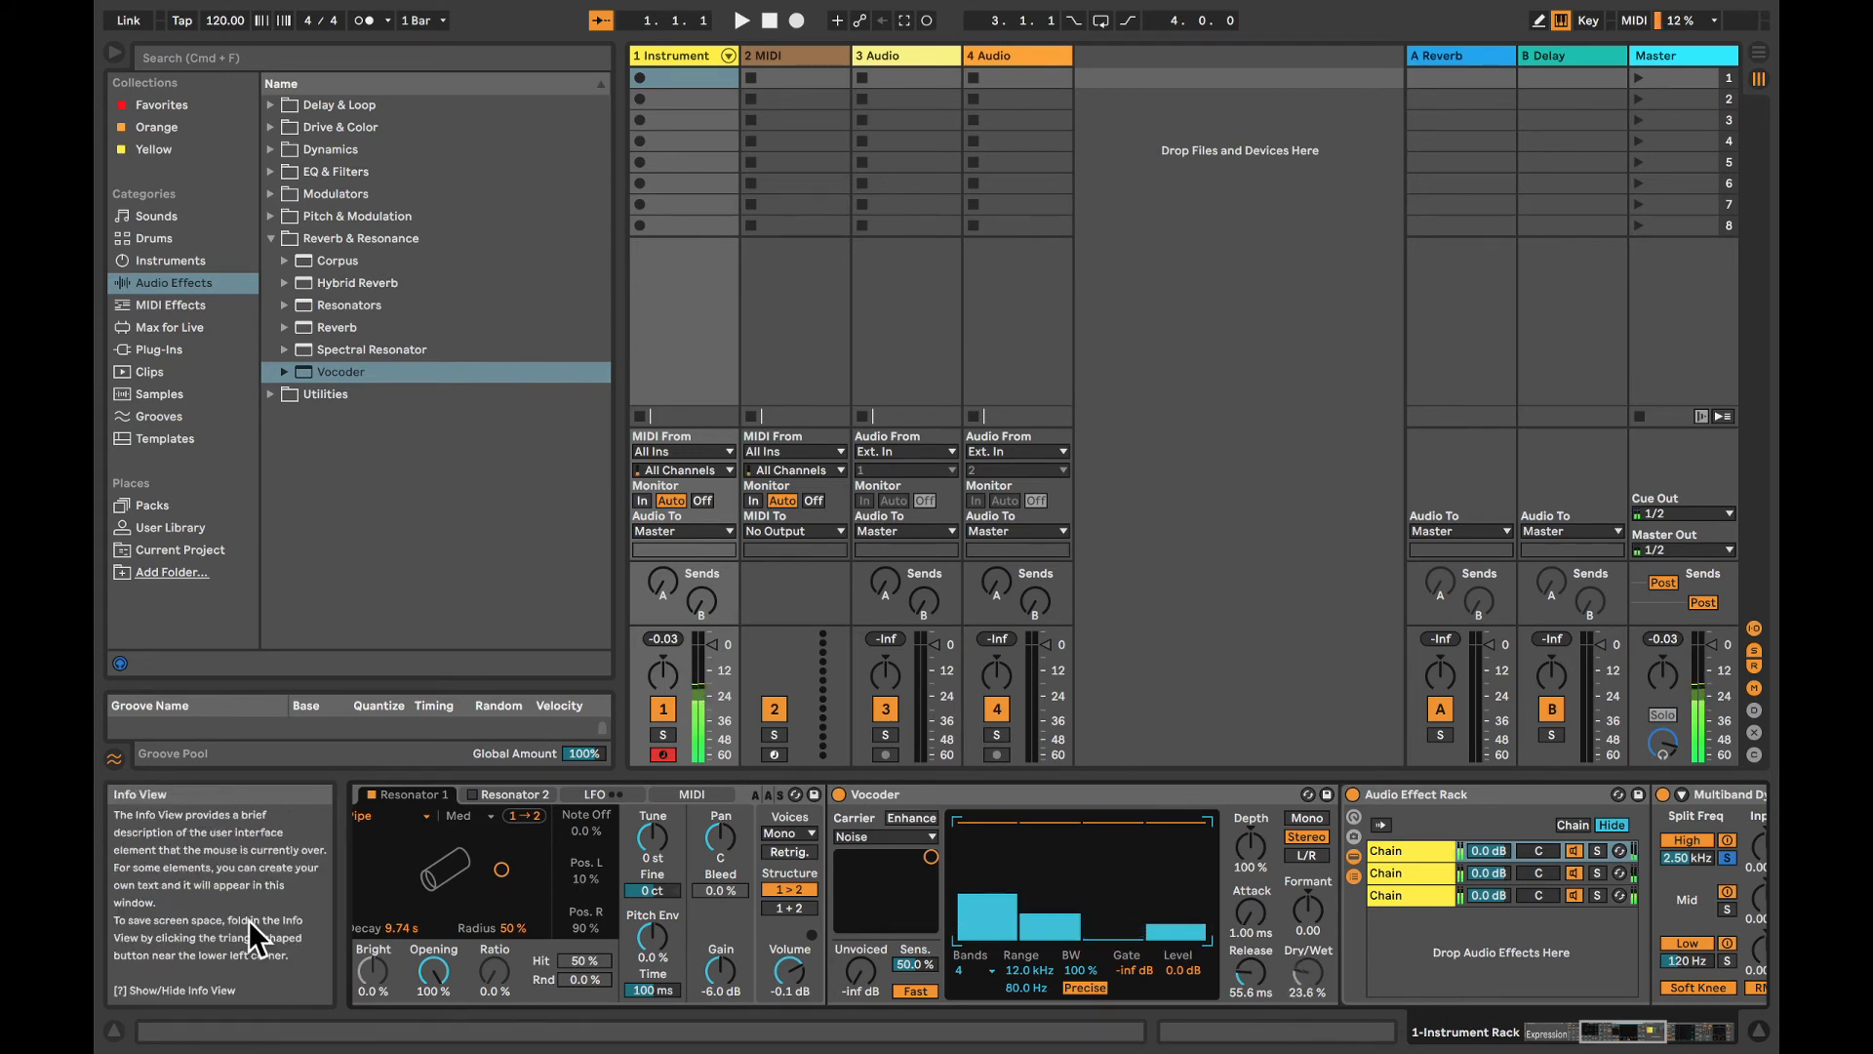
Step: Raise the Radius of Collision's Resonator 1 to 97 %
scroll(588, 865, left, 1)
scroll(589, 865, left, 10)
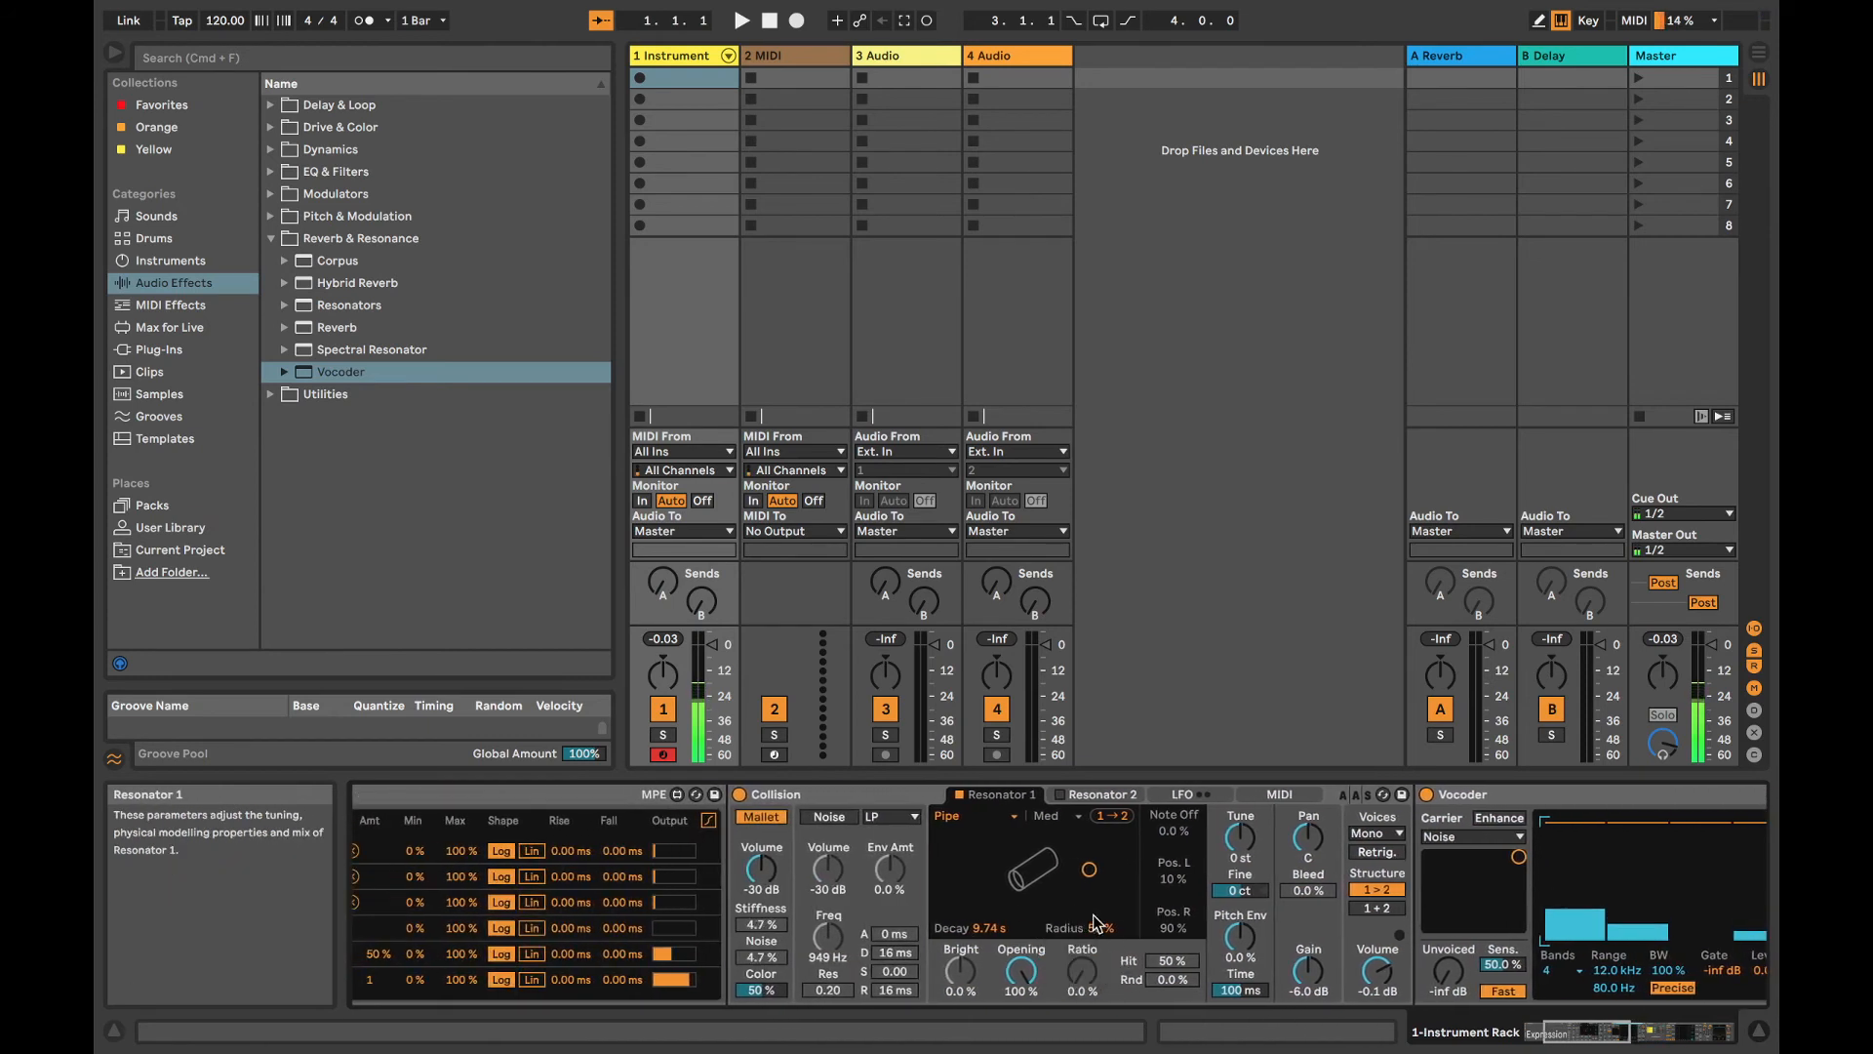
drag(1100, 927, 1101, 851)
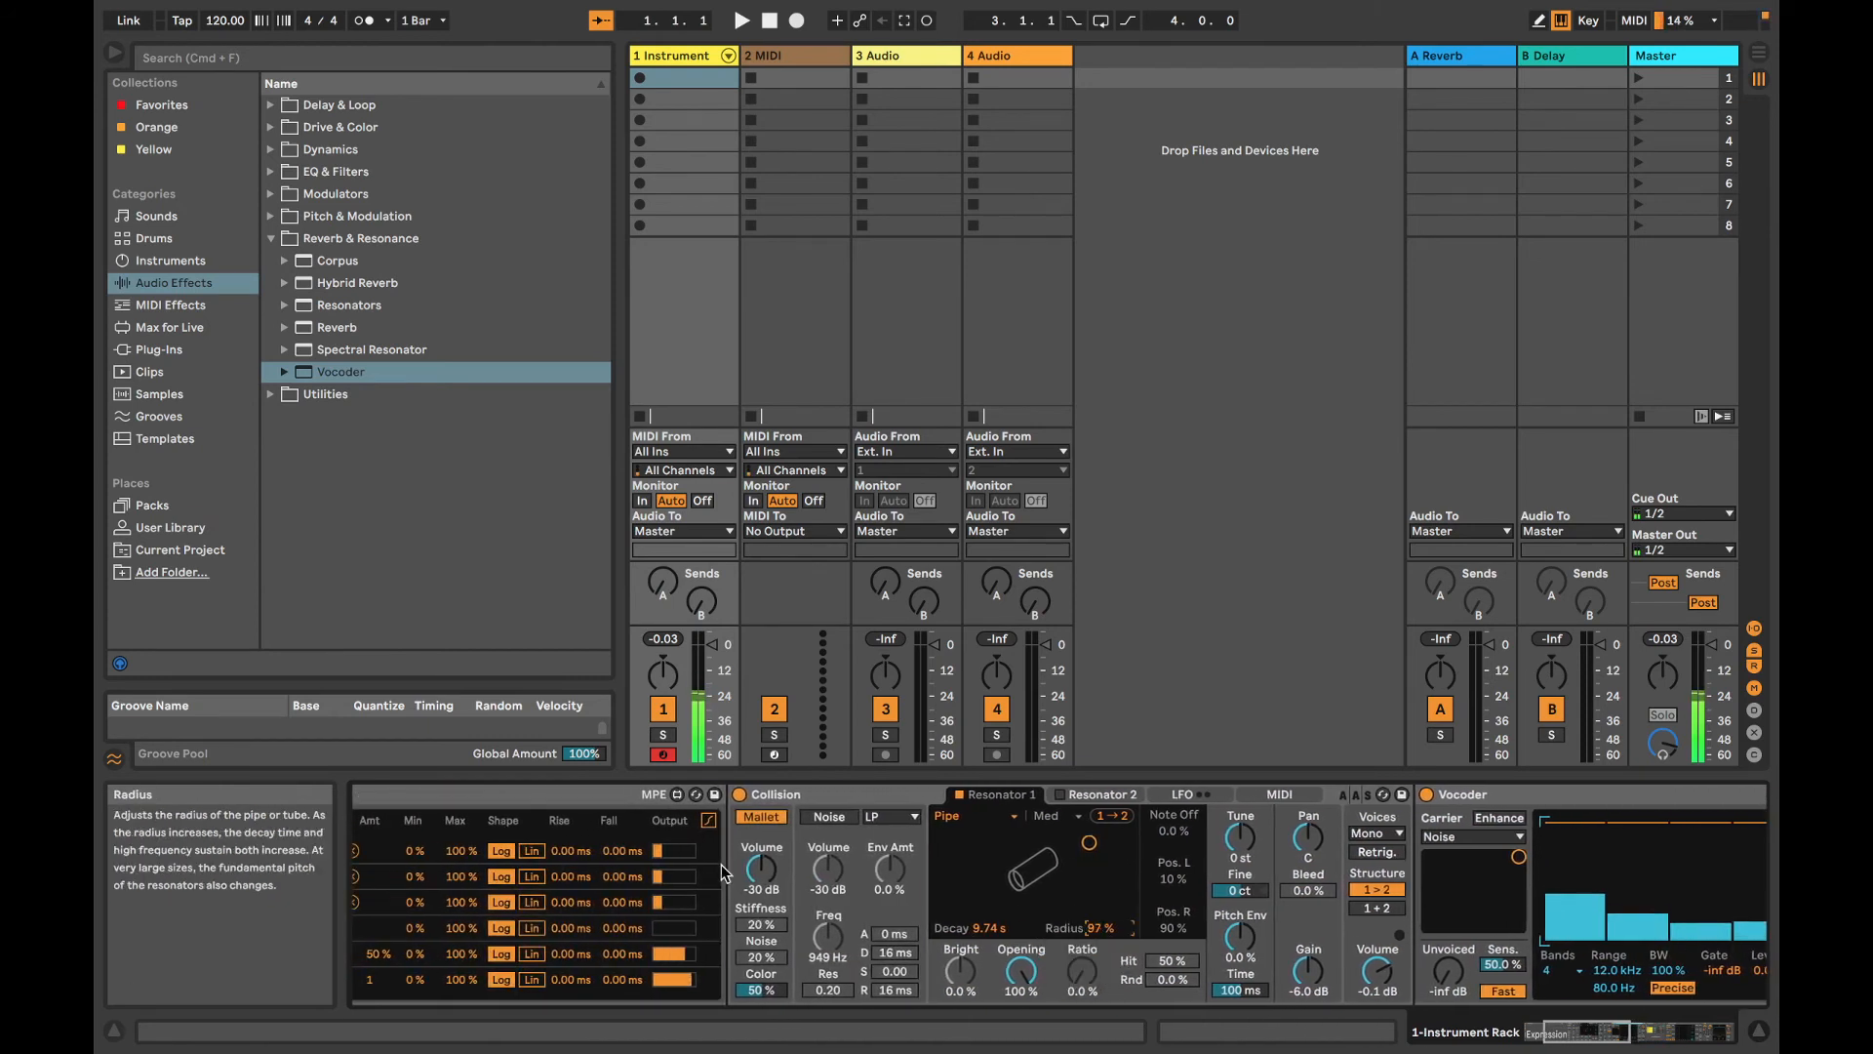
Step: Insert the Max for Live device PrandomMap5 before Collision and map its first random output to Resonator 1's Radius
click(195, 306)
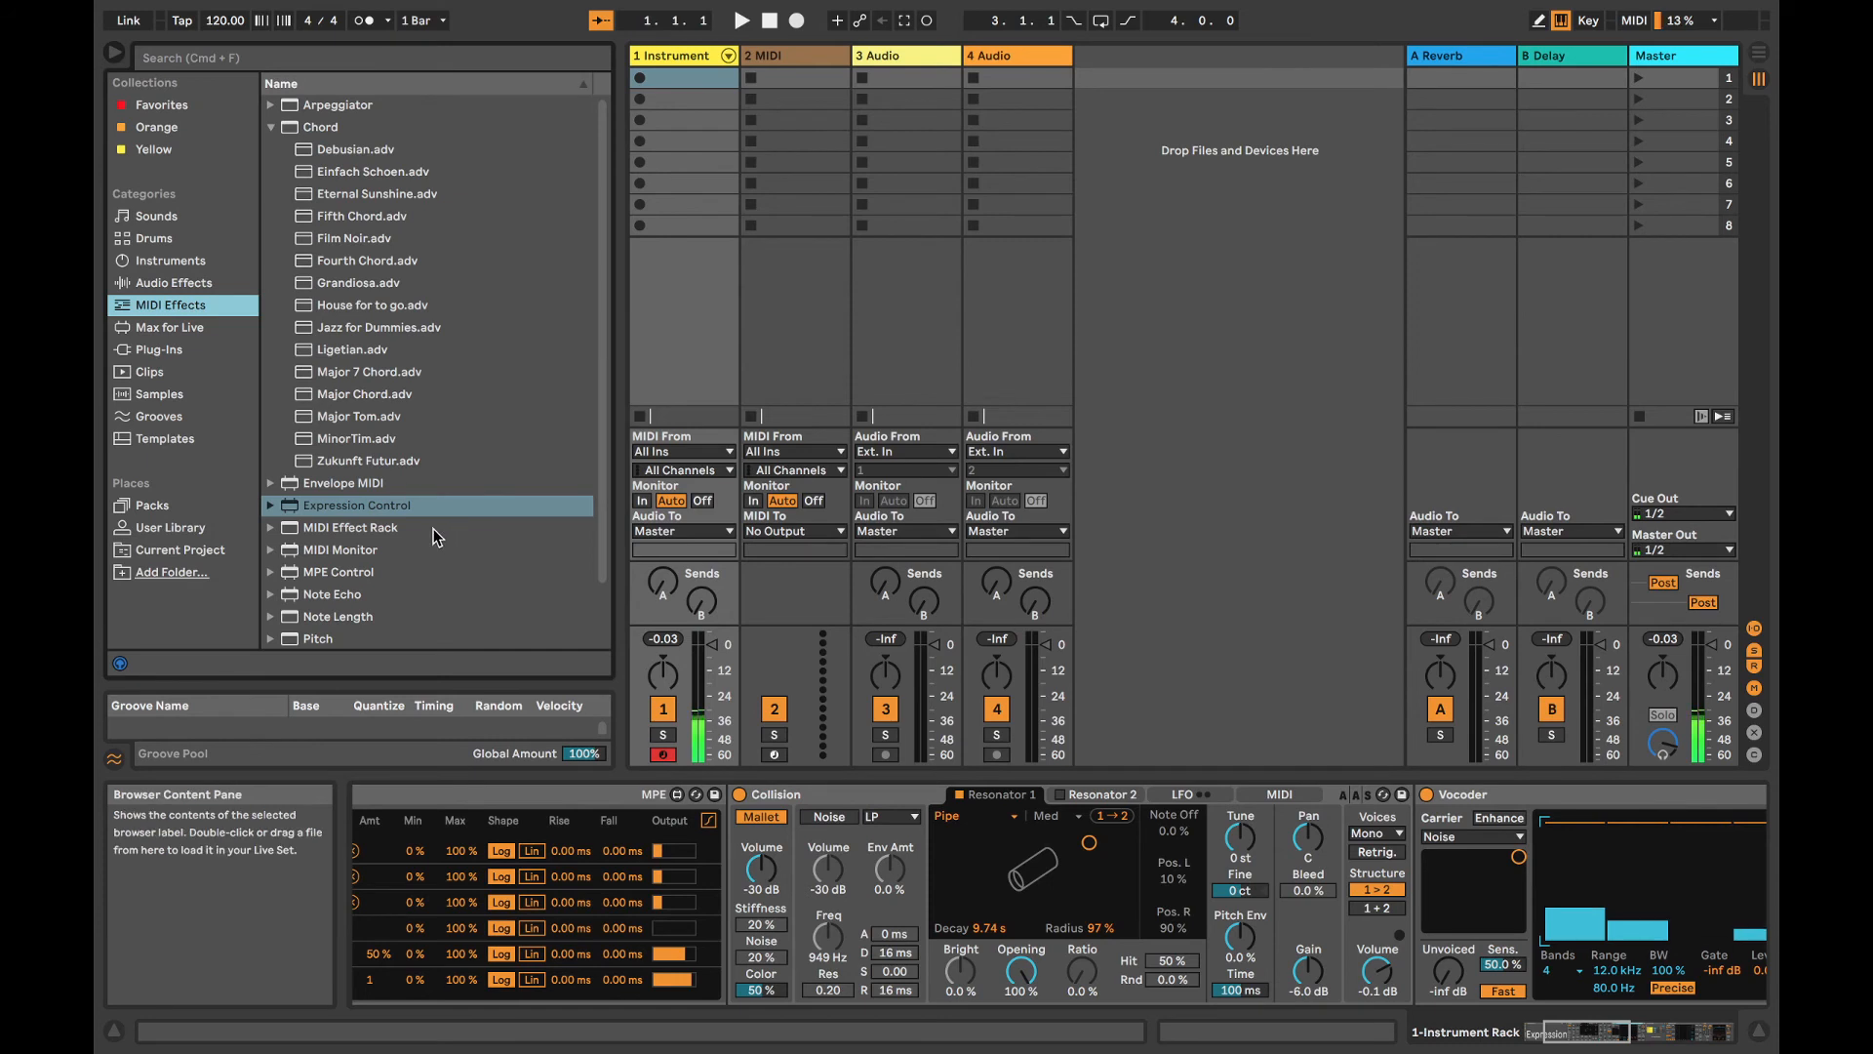
click(180, 328)
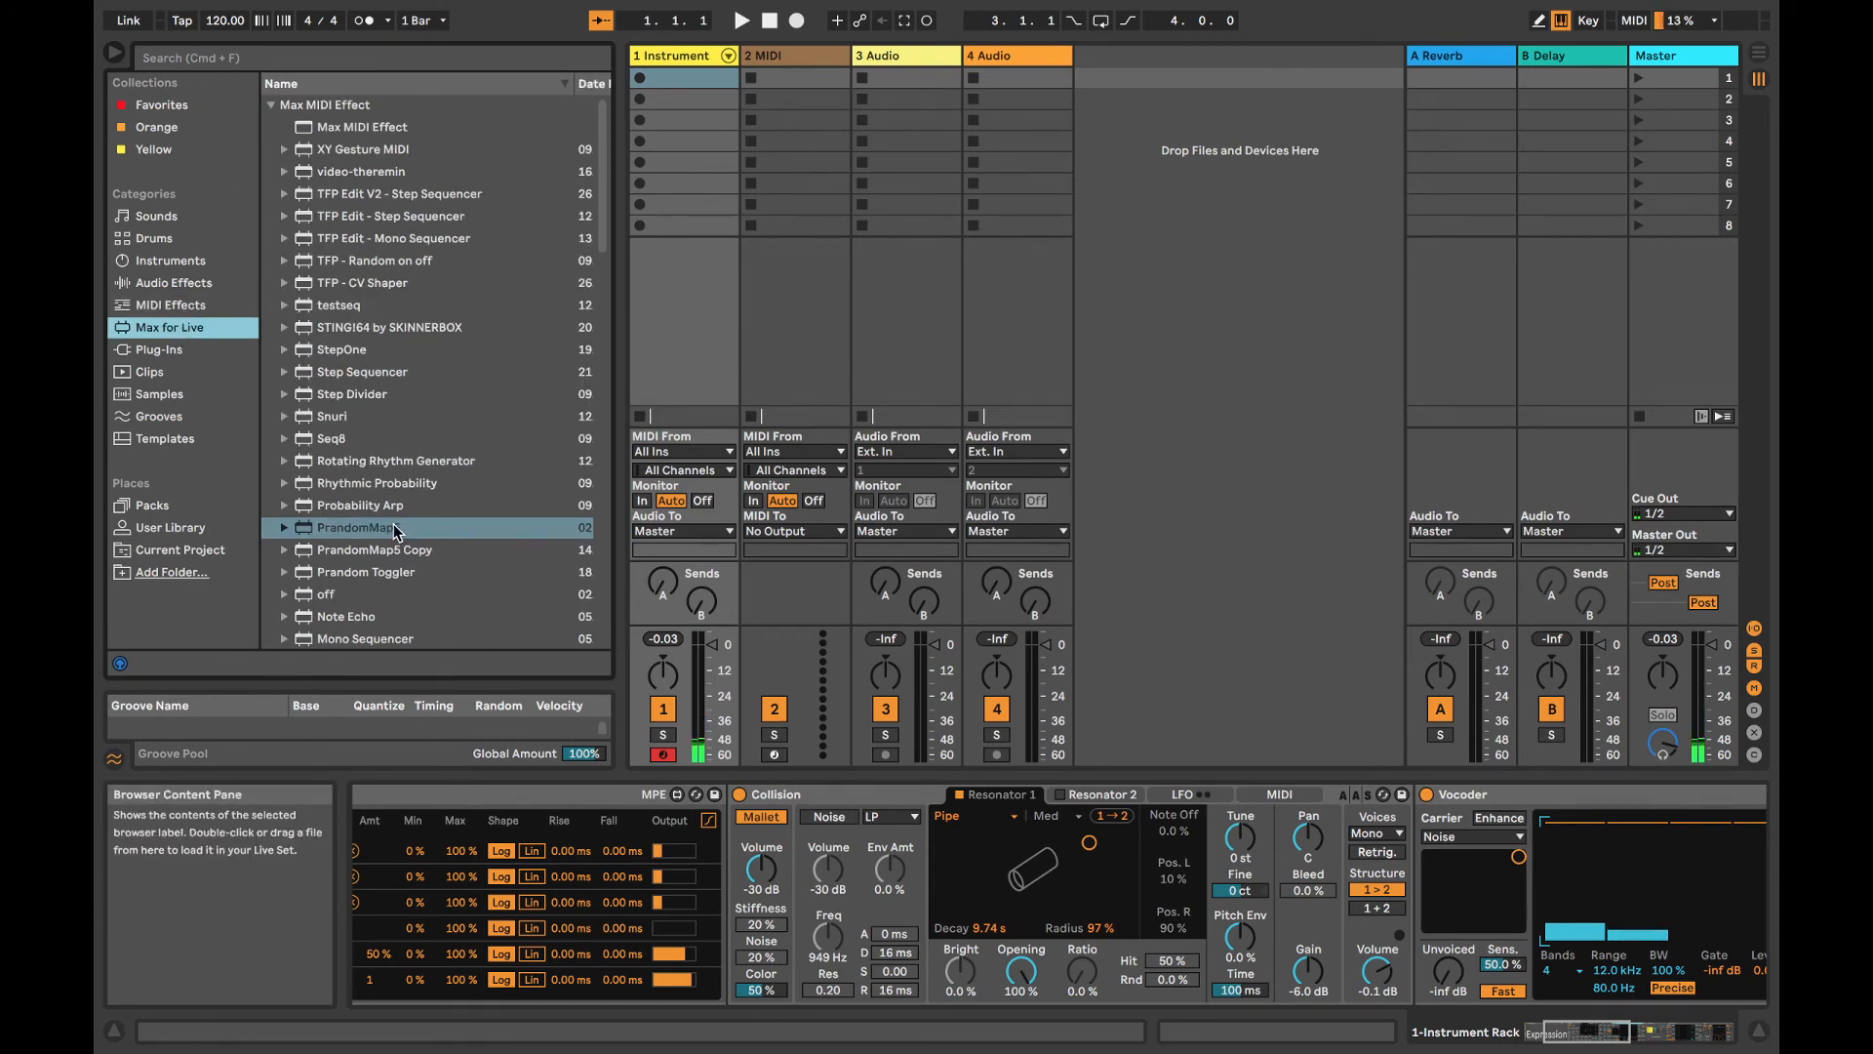
mouse_move(395, 530)
mouse_down()
mouse_move(751, 864)
mouse_move(733, 841)
mouse_up()
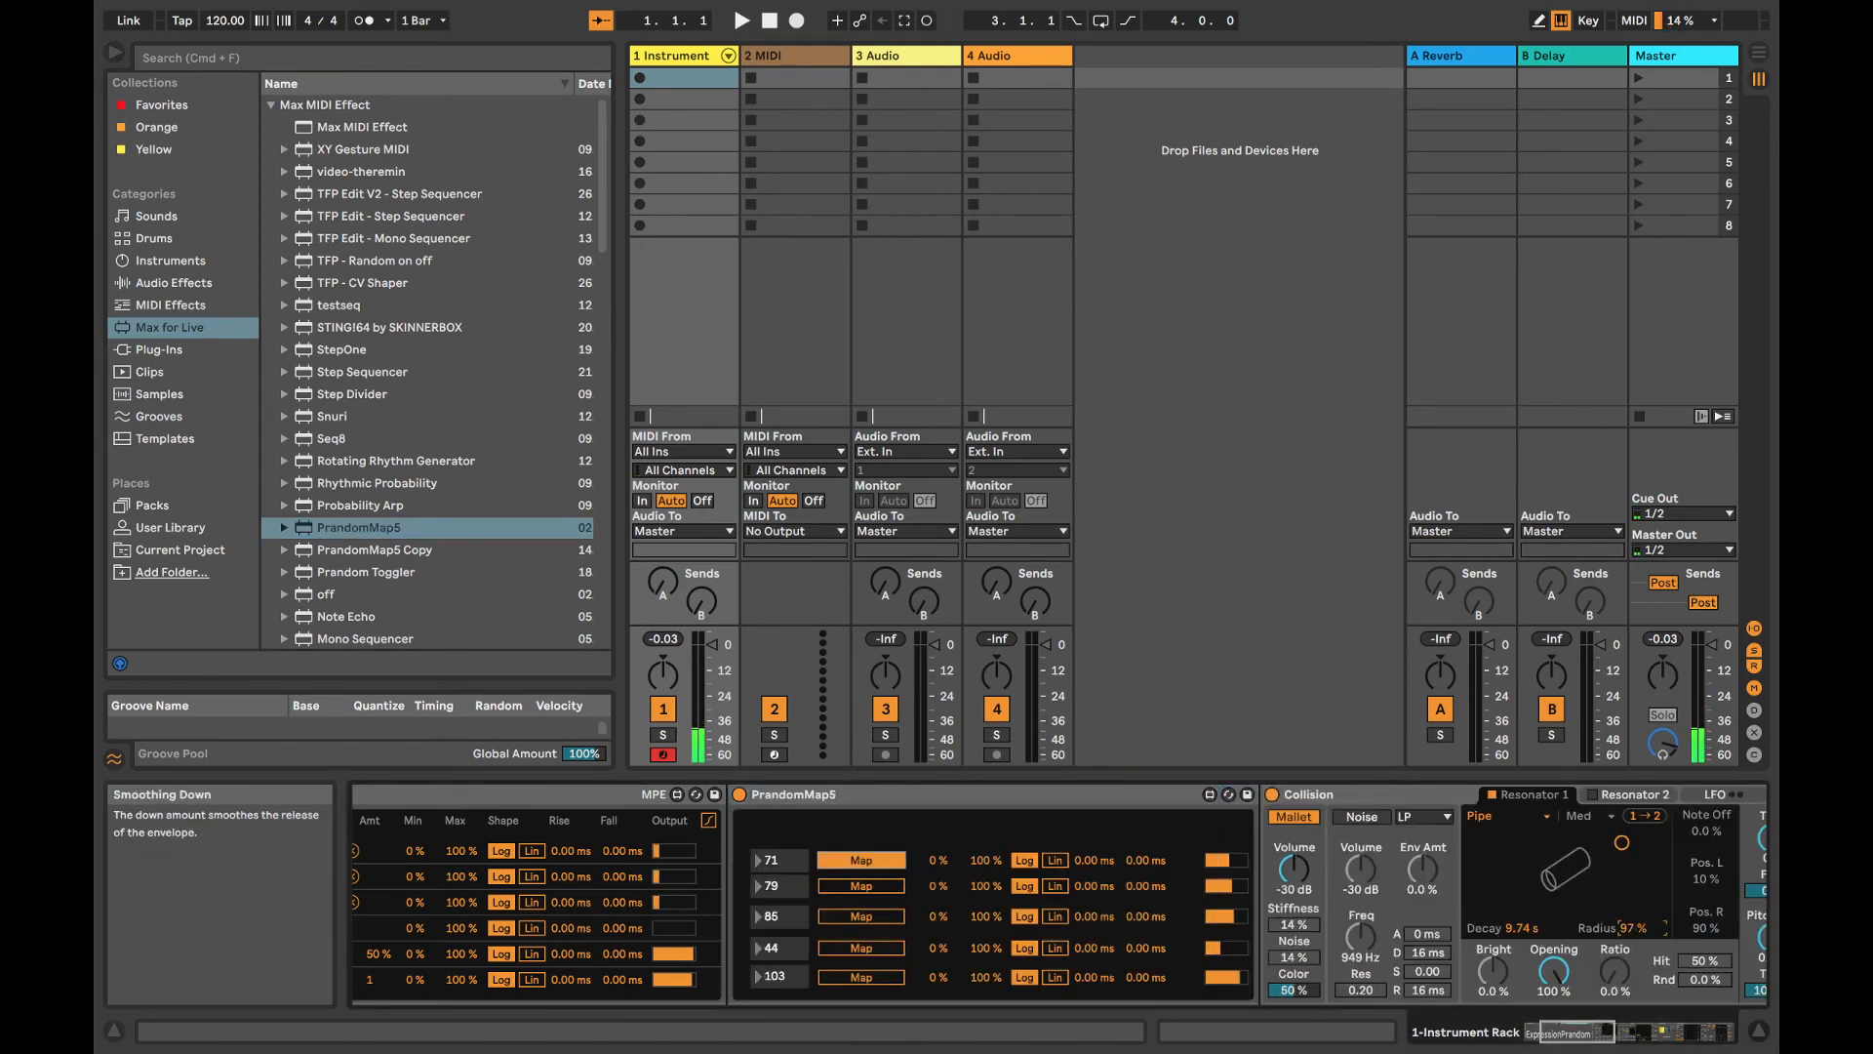
click(1643, 930)
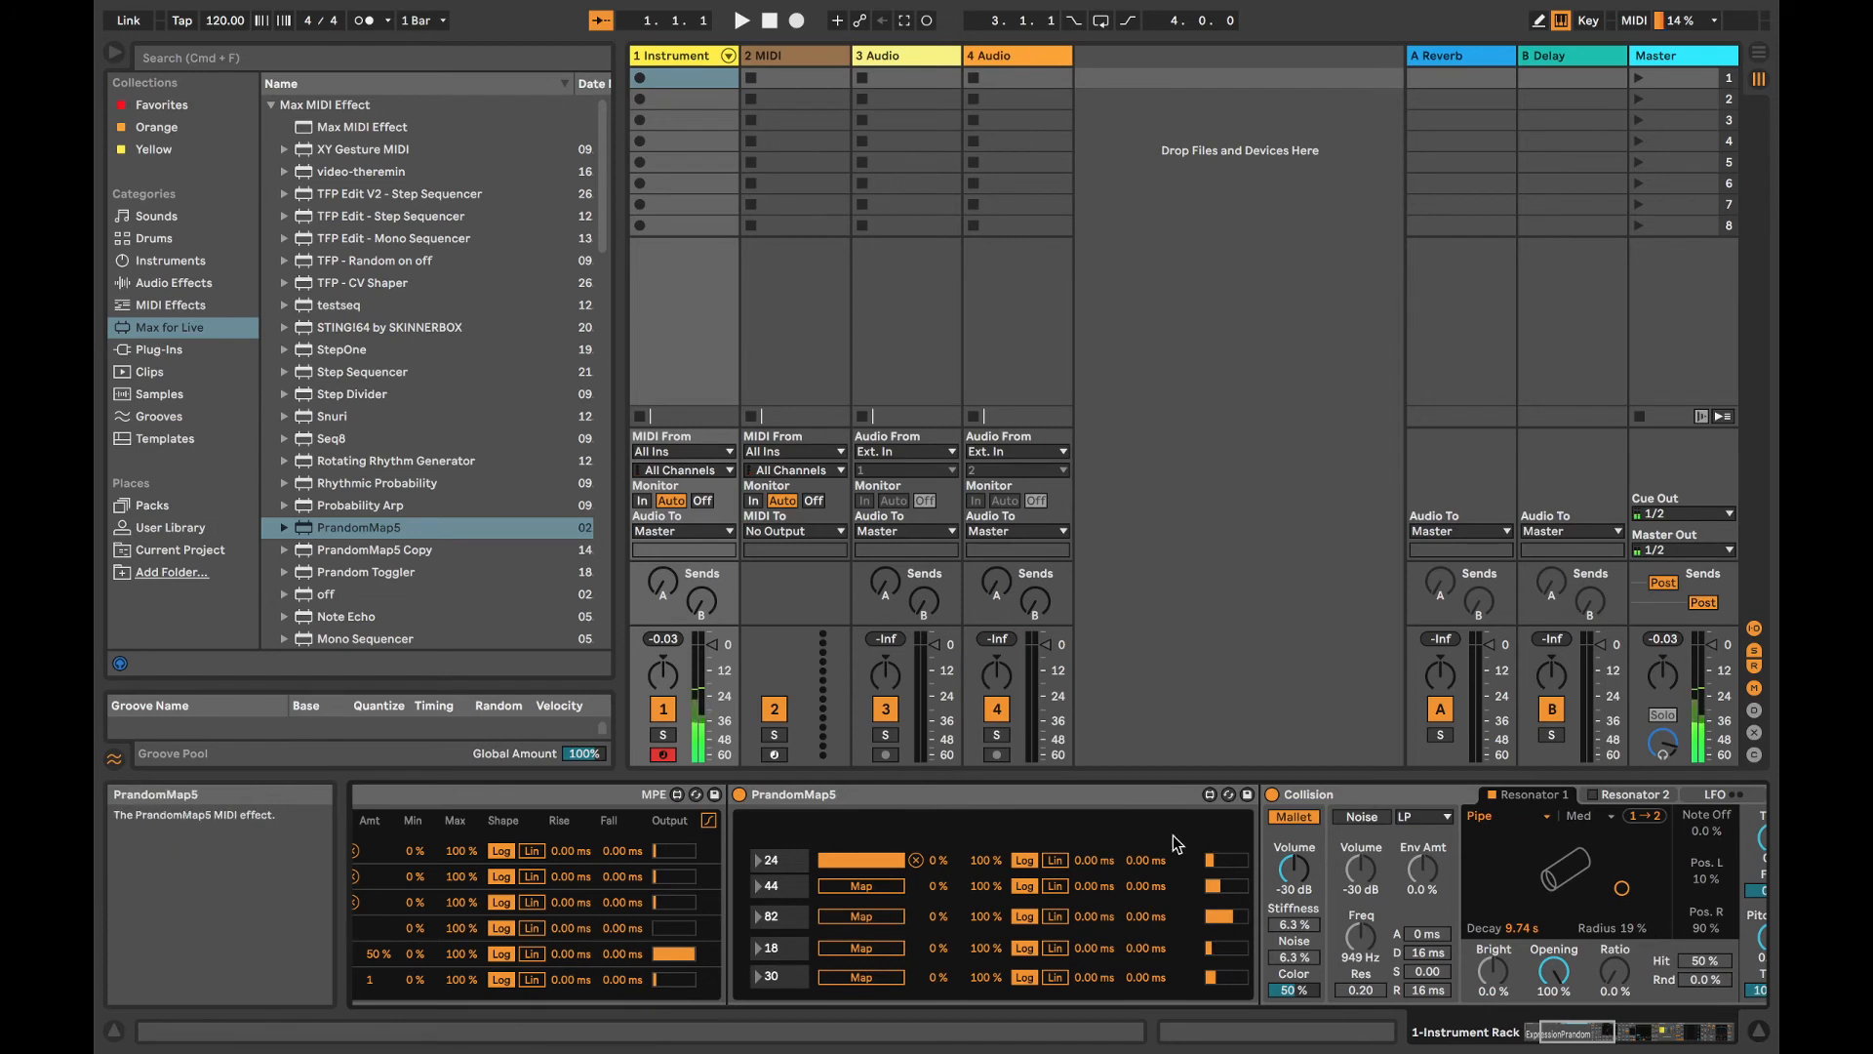
Step: Set the minimum of PrandomMap5's first random mapping to 62 %
drag(937, 860, 937, 800)
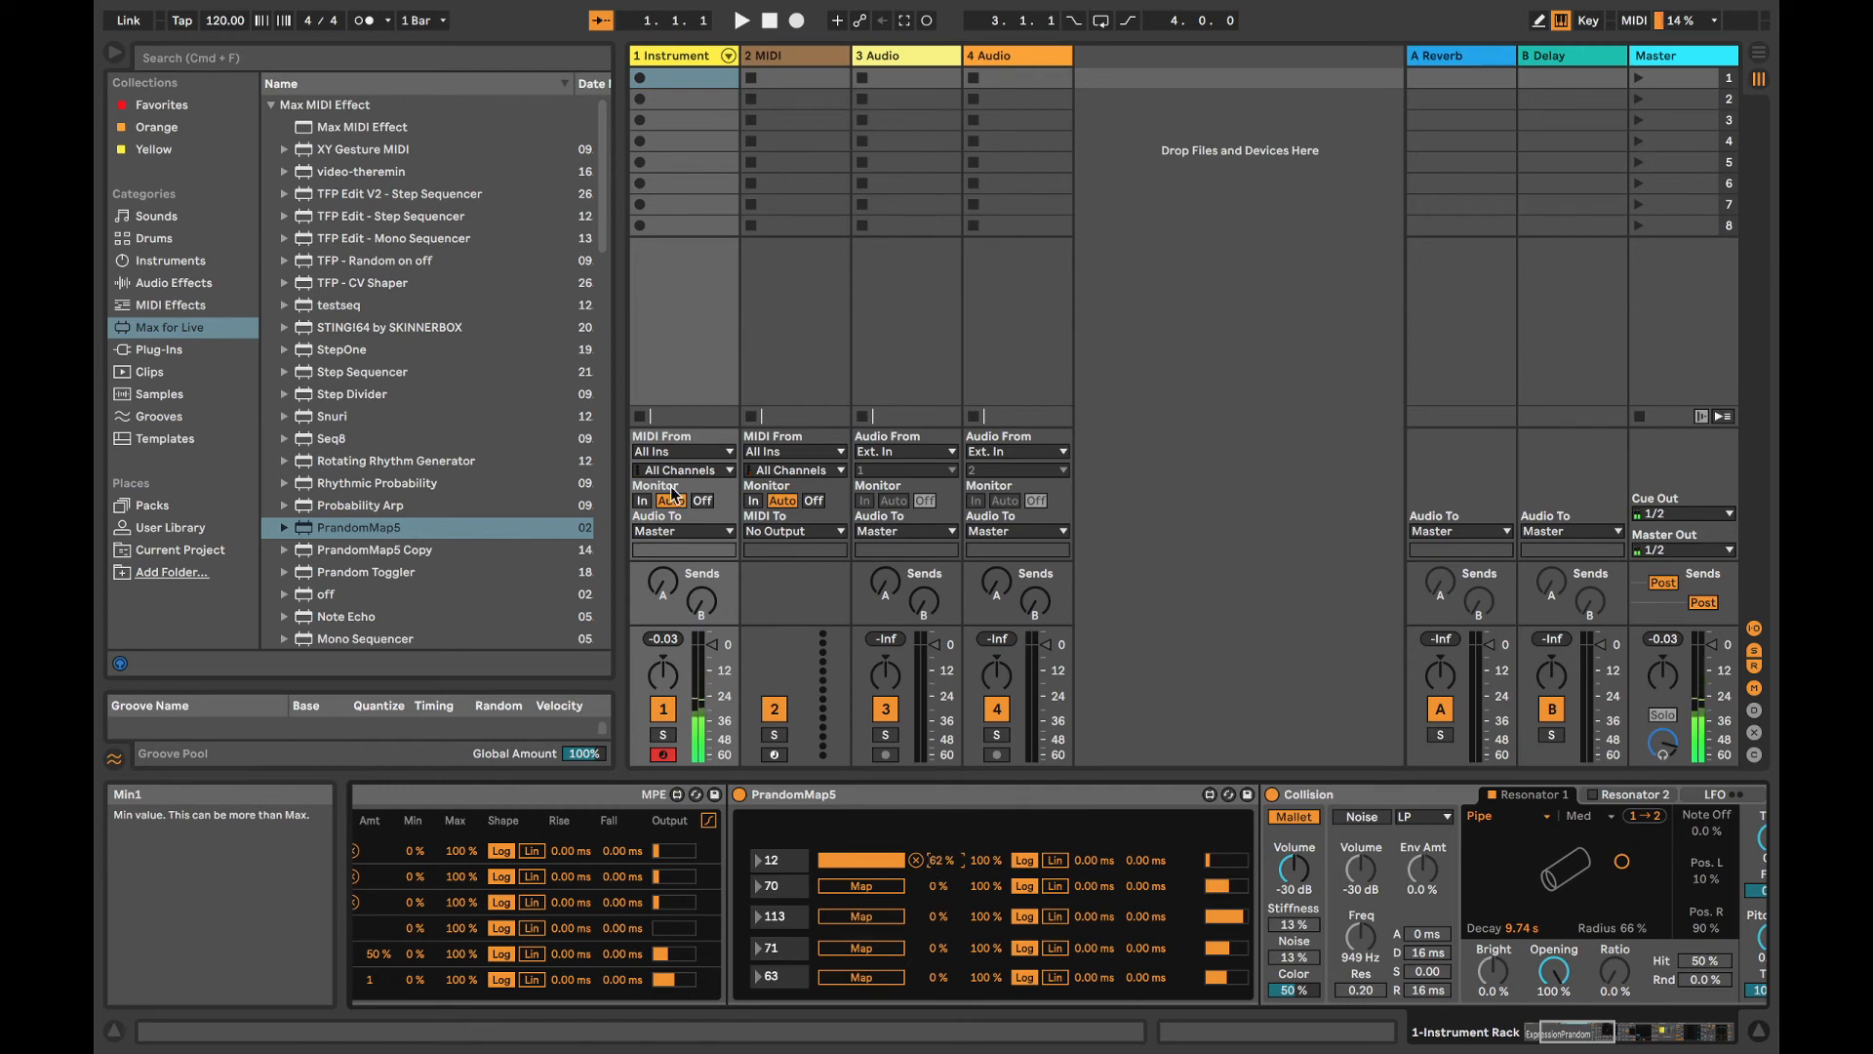
click(576, 885)
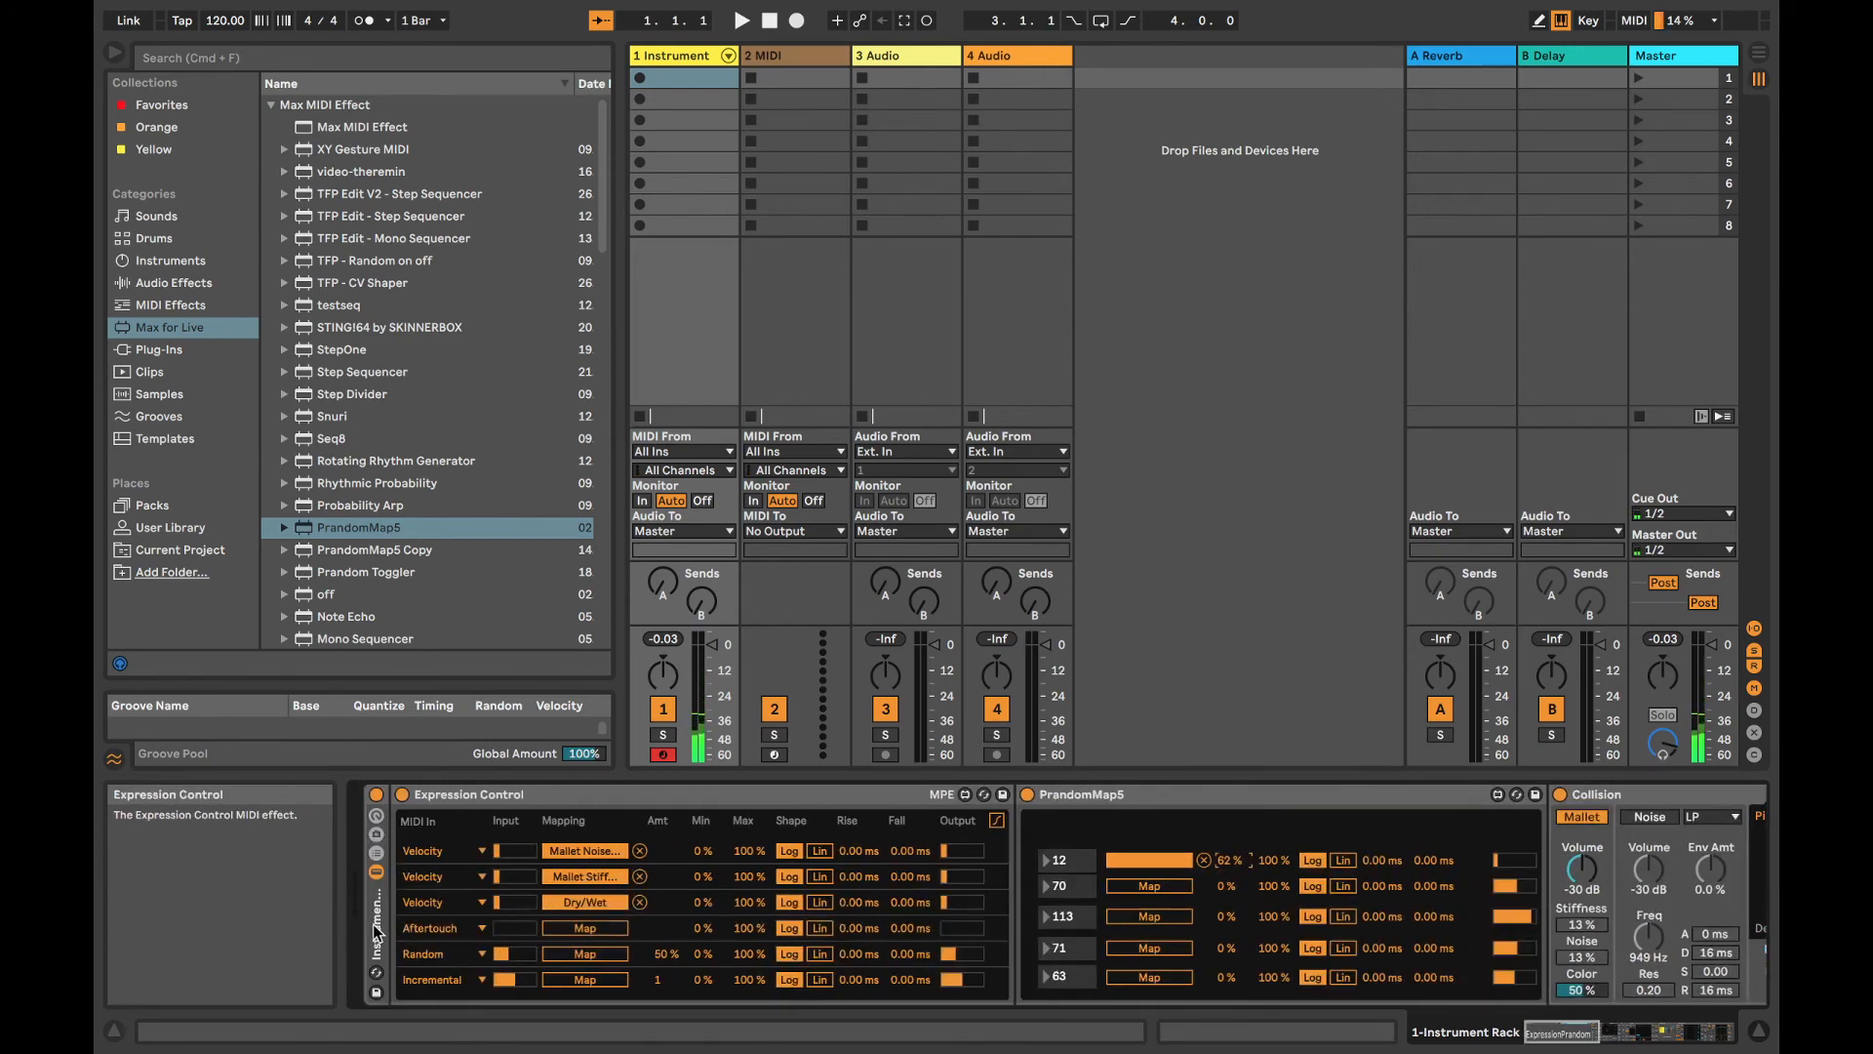
Step: Save the Instrument Rack in the User Library's The Fellow Passenger > Lead folder with the name Leadership
click(168, 531)
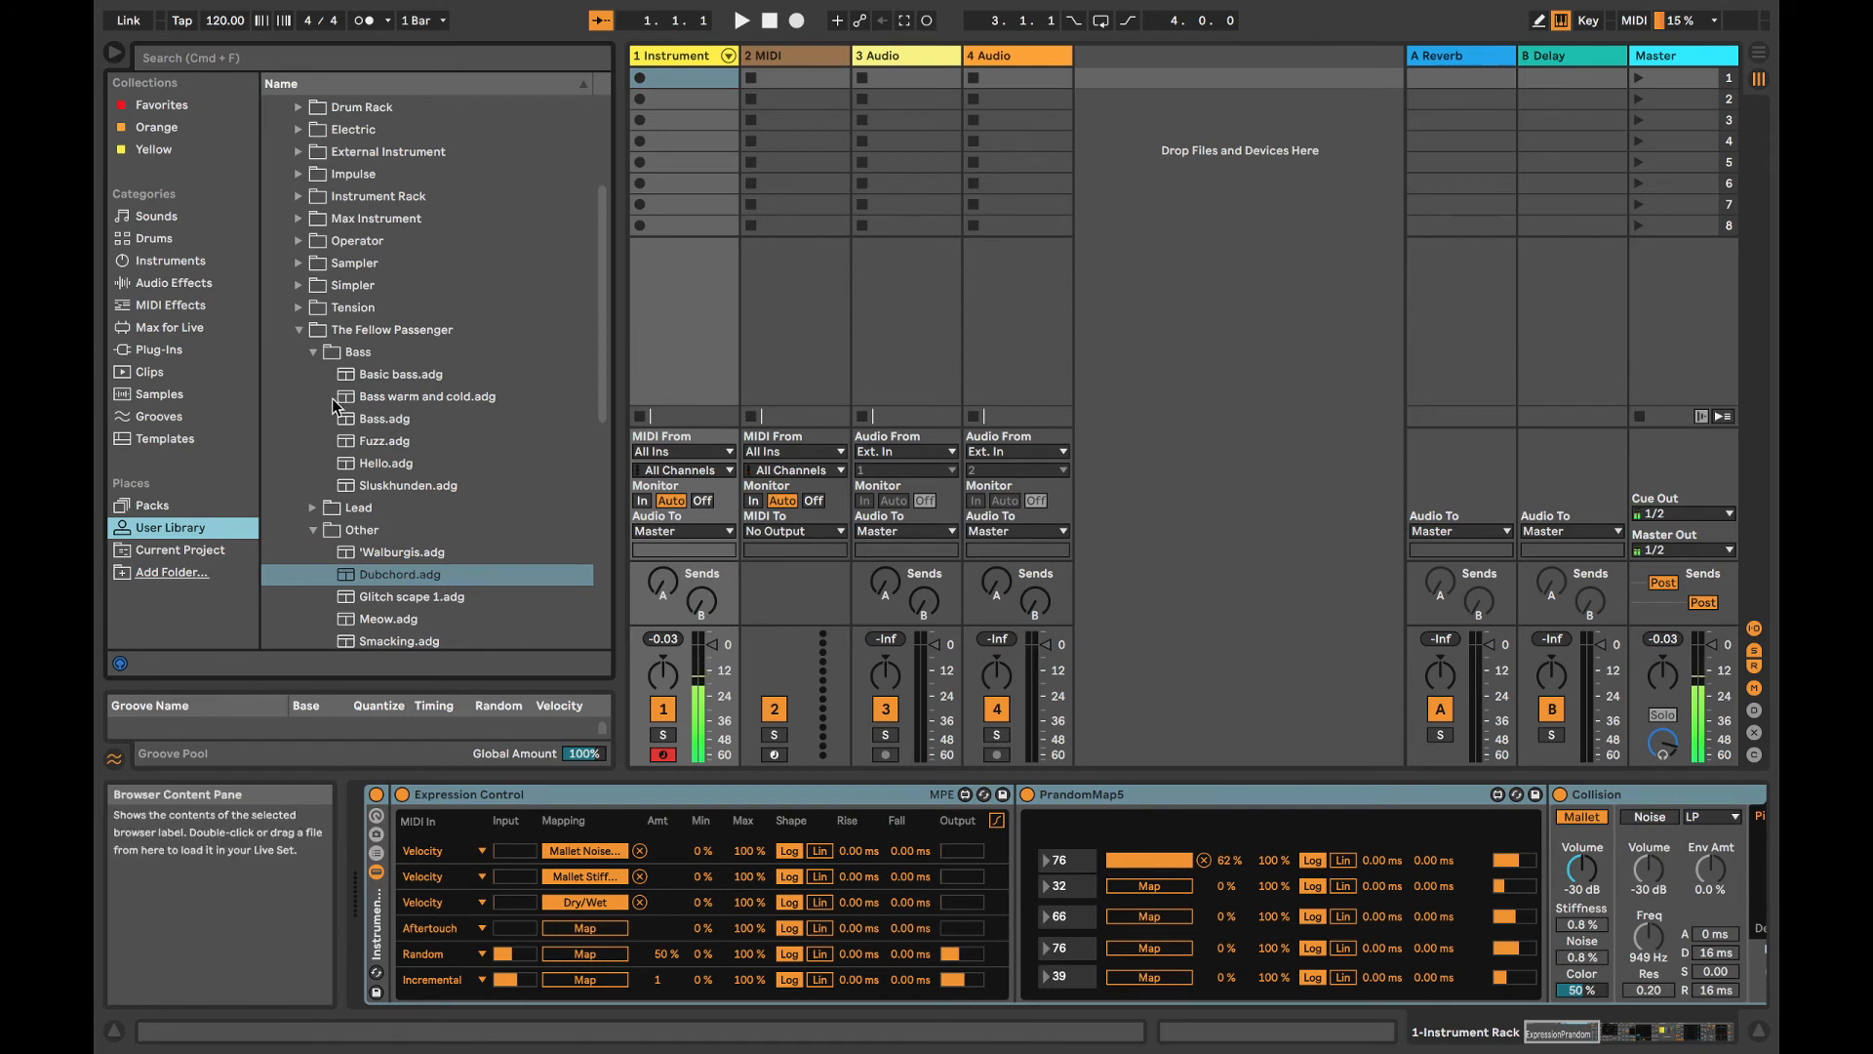
drag(360, 581, 361, 500)
text(L)
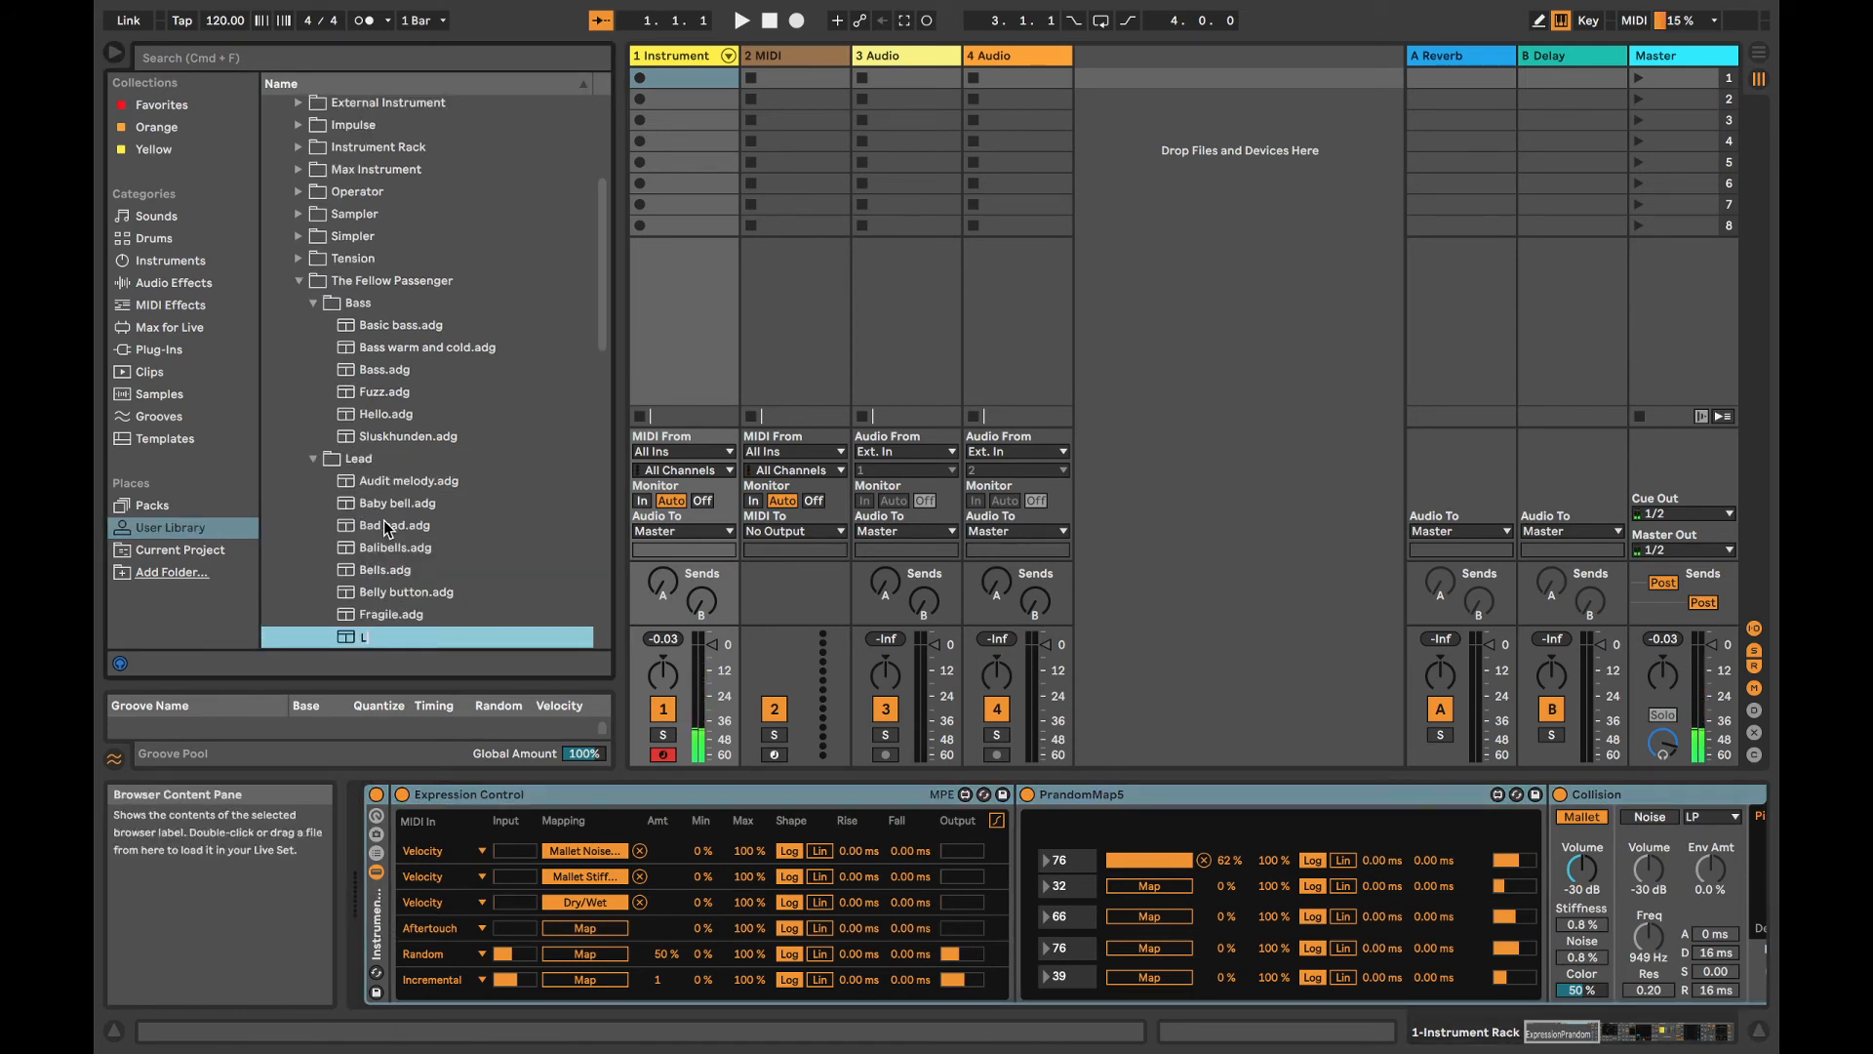
text(eadership)
key(Return)
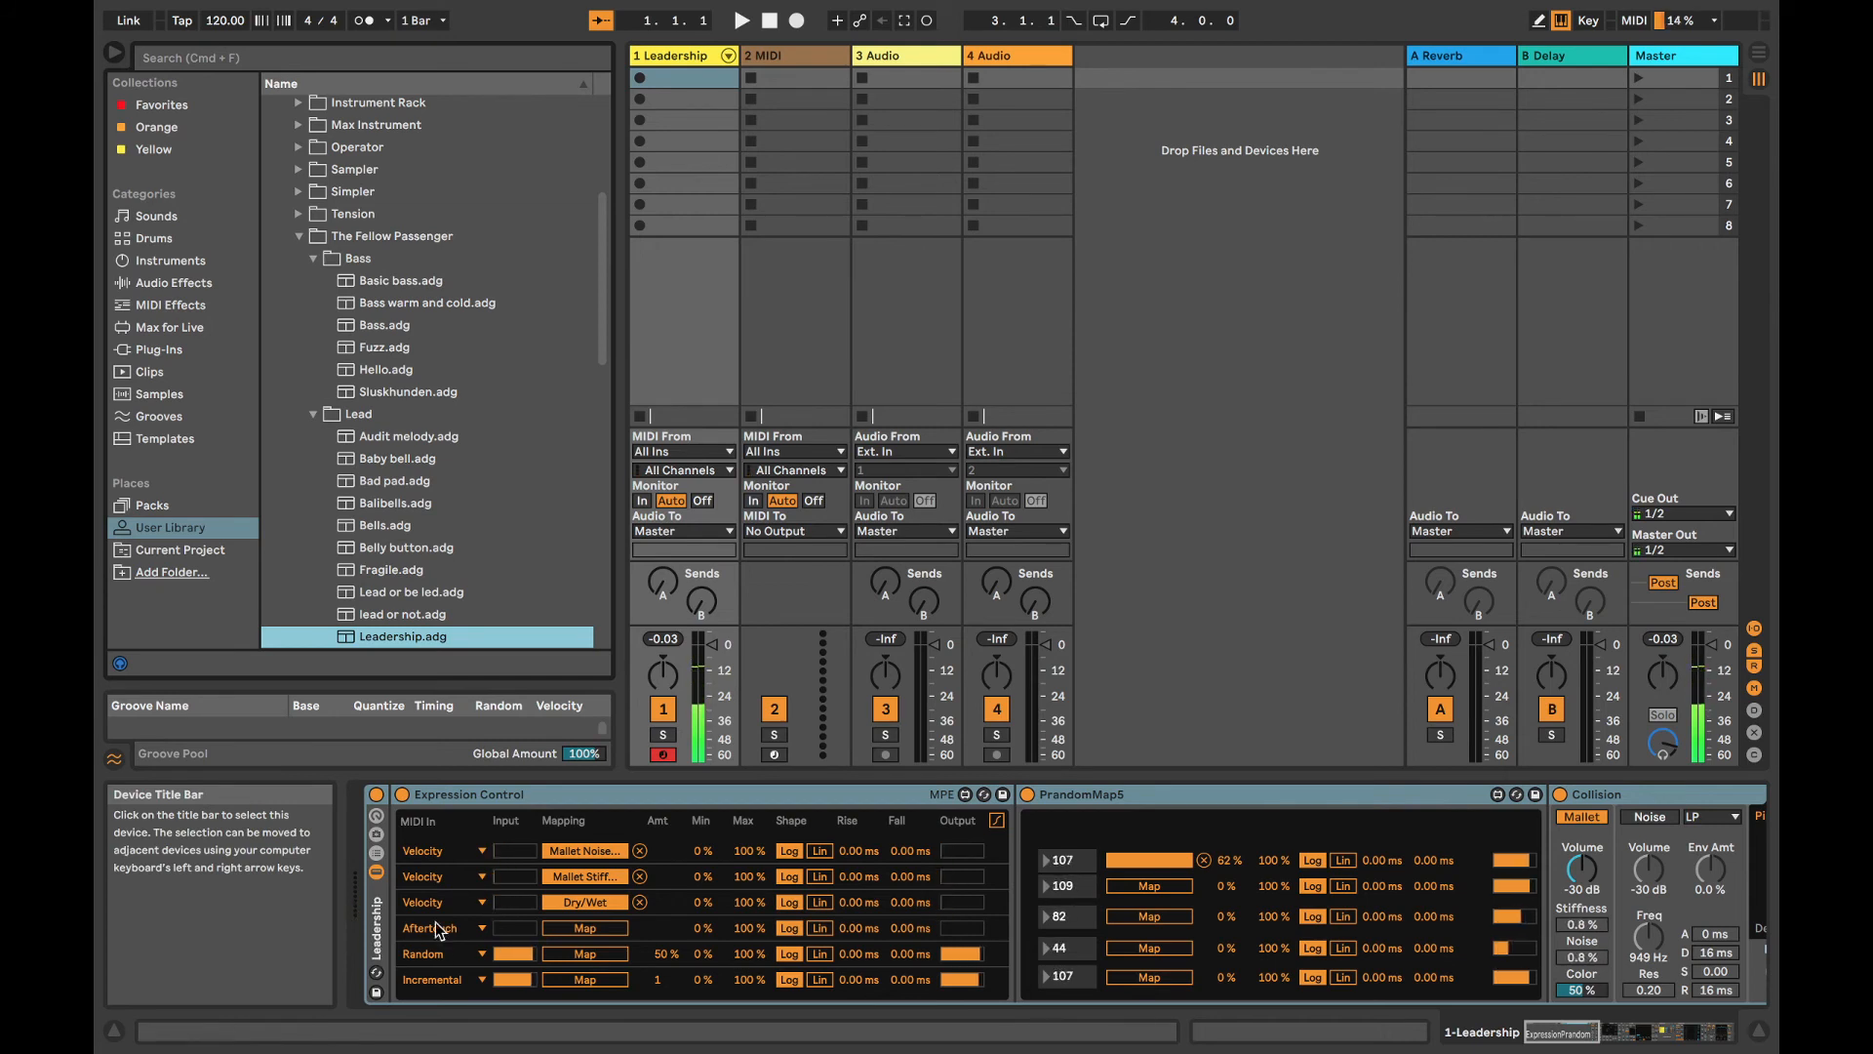
Step: Delete the Leadership rack from track 1
click(381, 909)
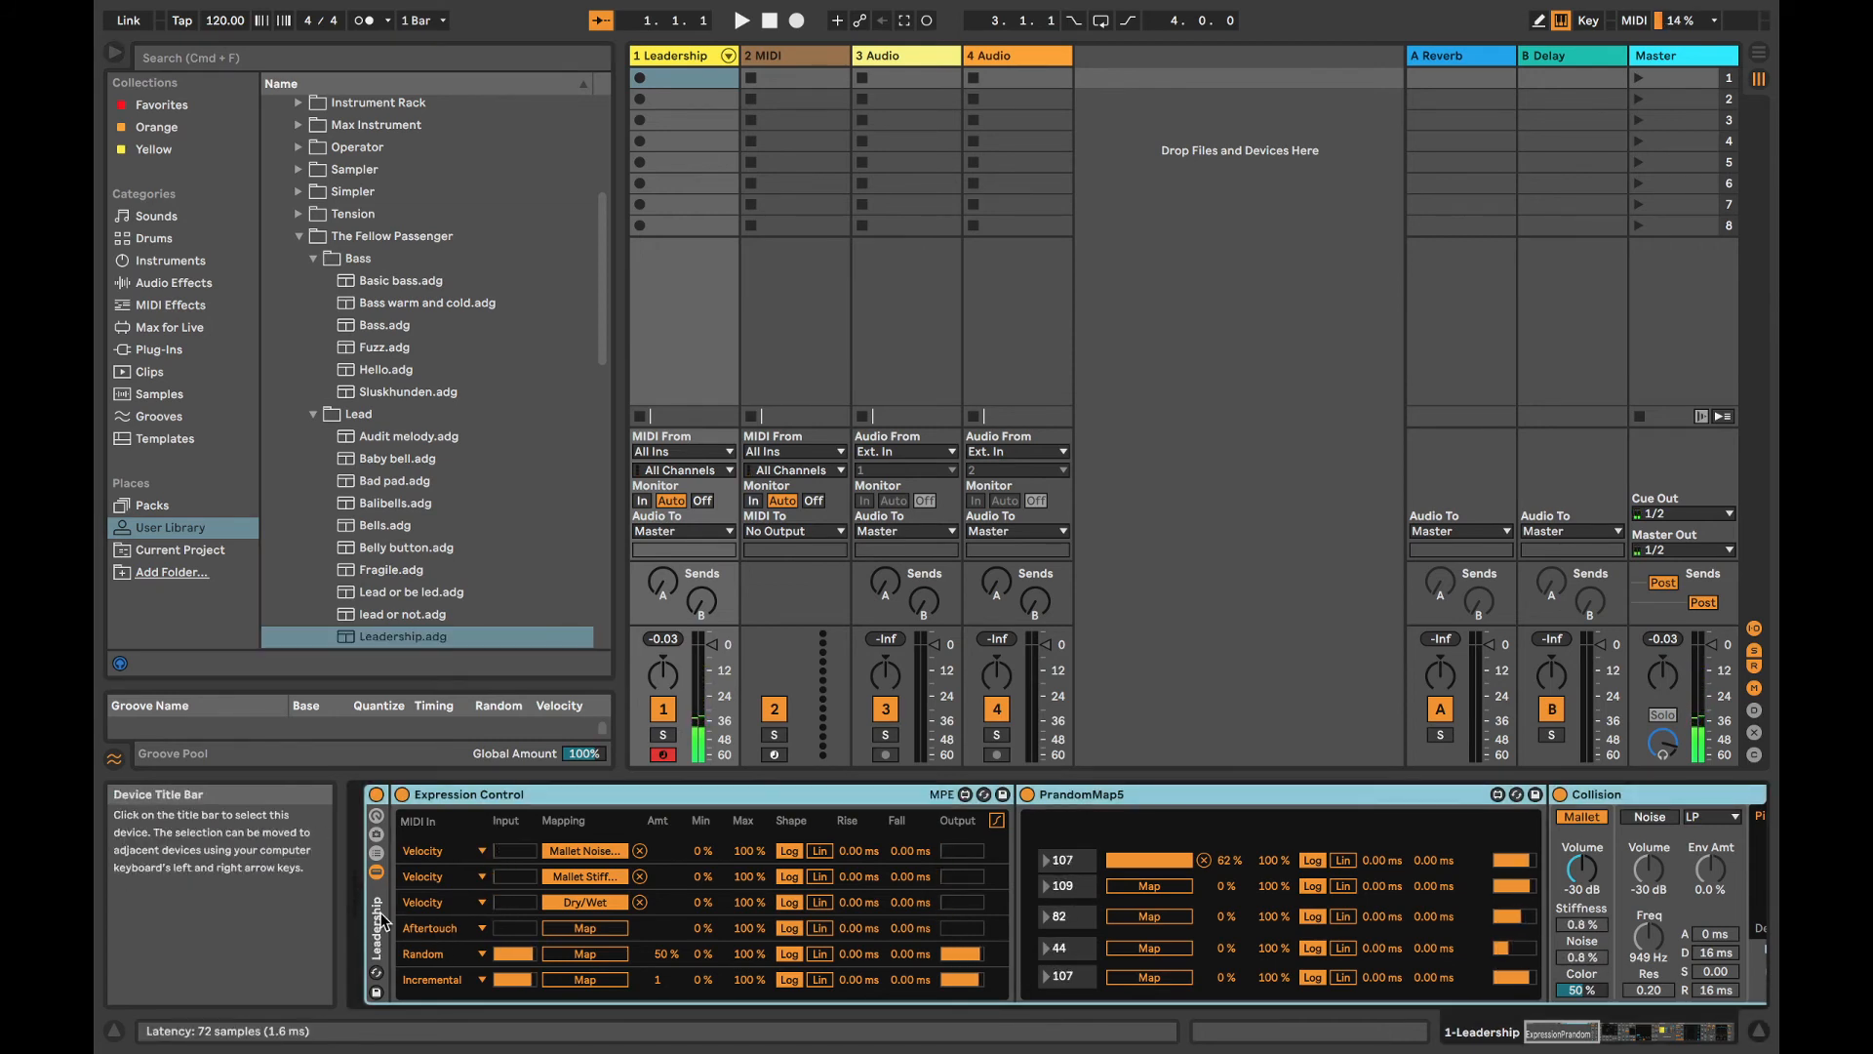
key(Delete)
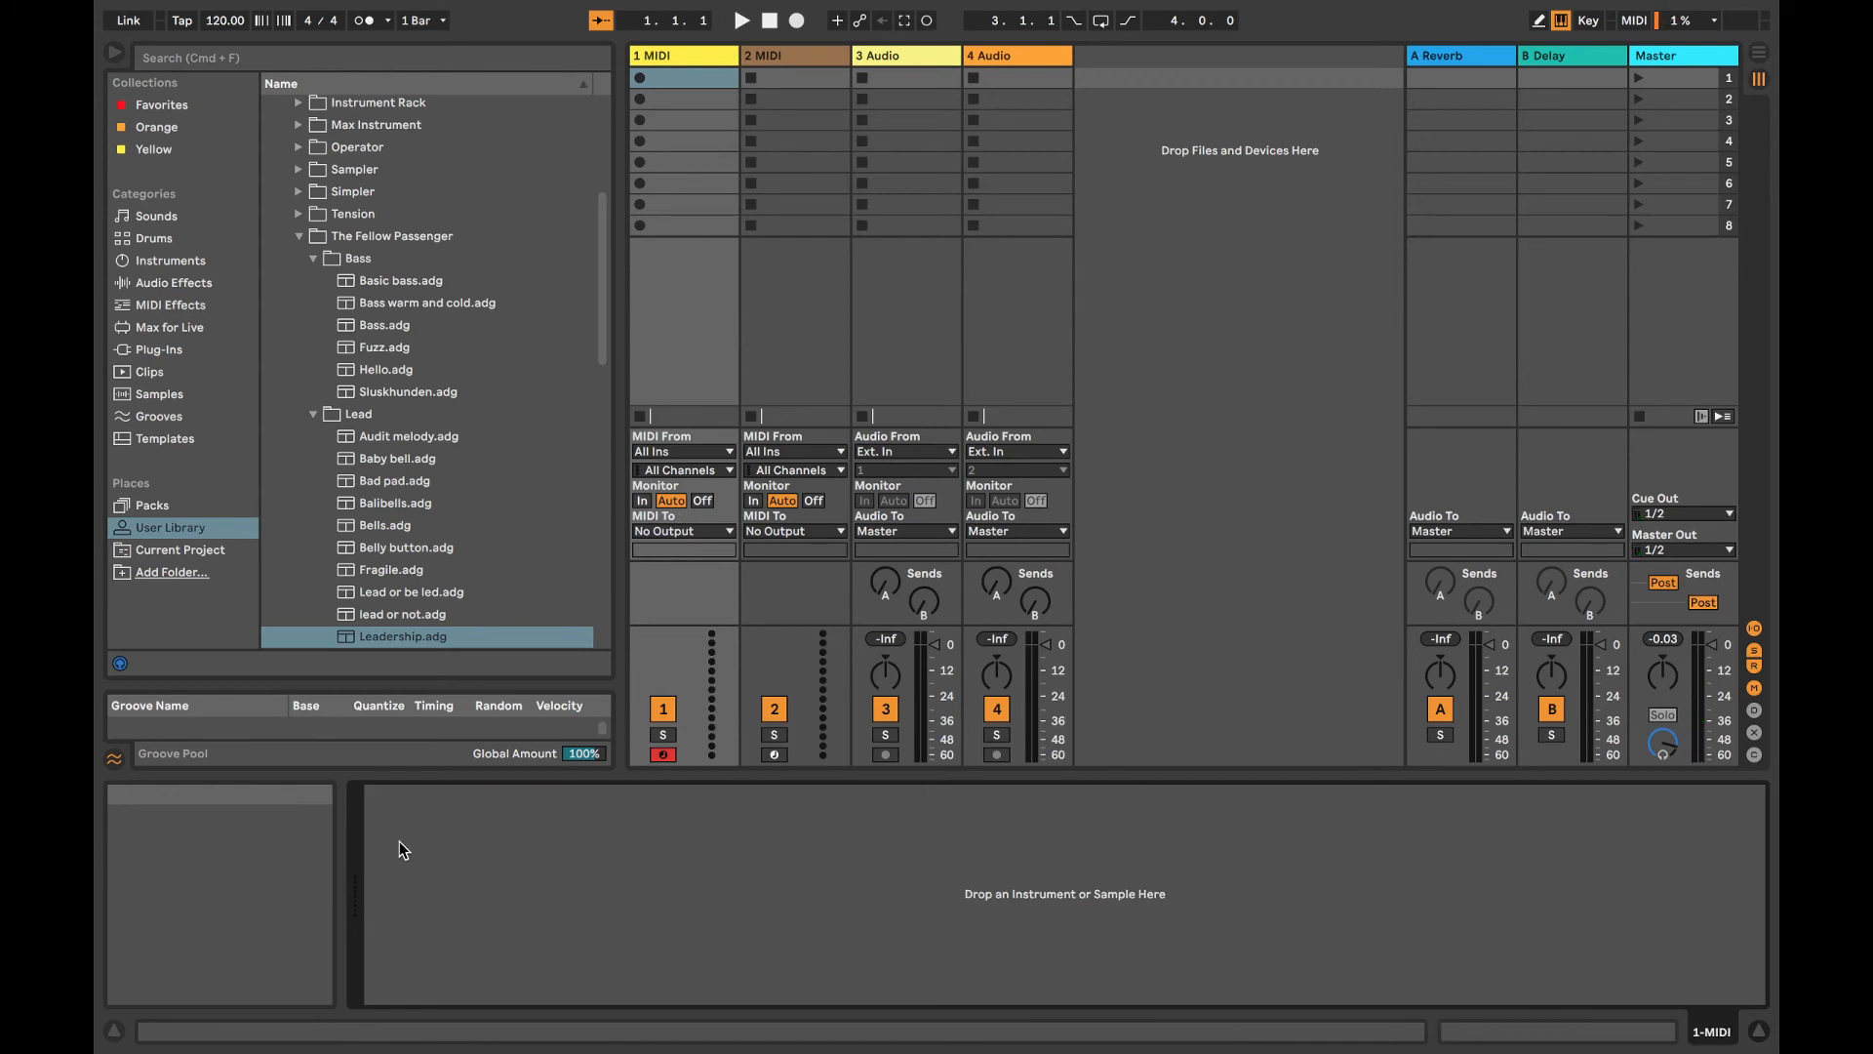
Step: Load Operator onto track 1 and group it into an Instrument Rack
click(218, 282)
click(216, 259)
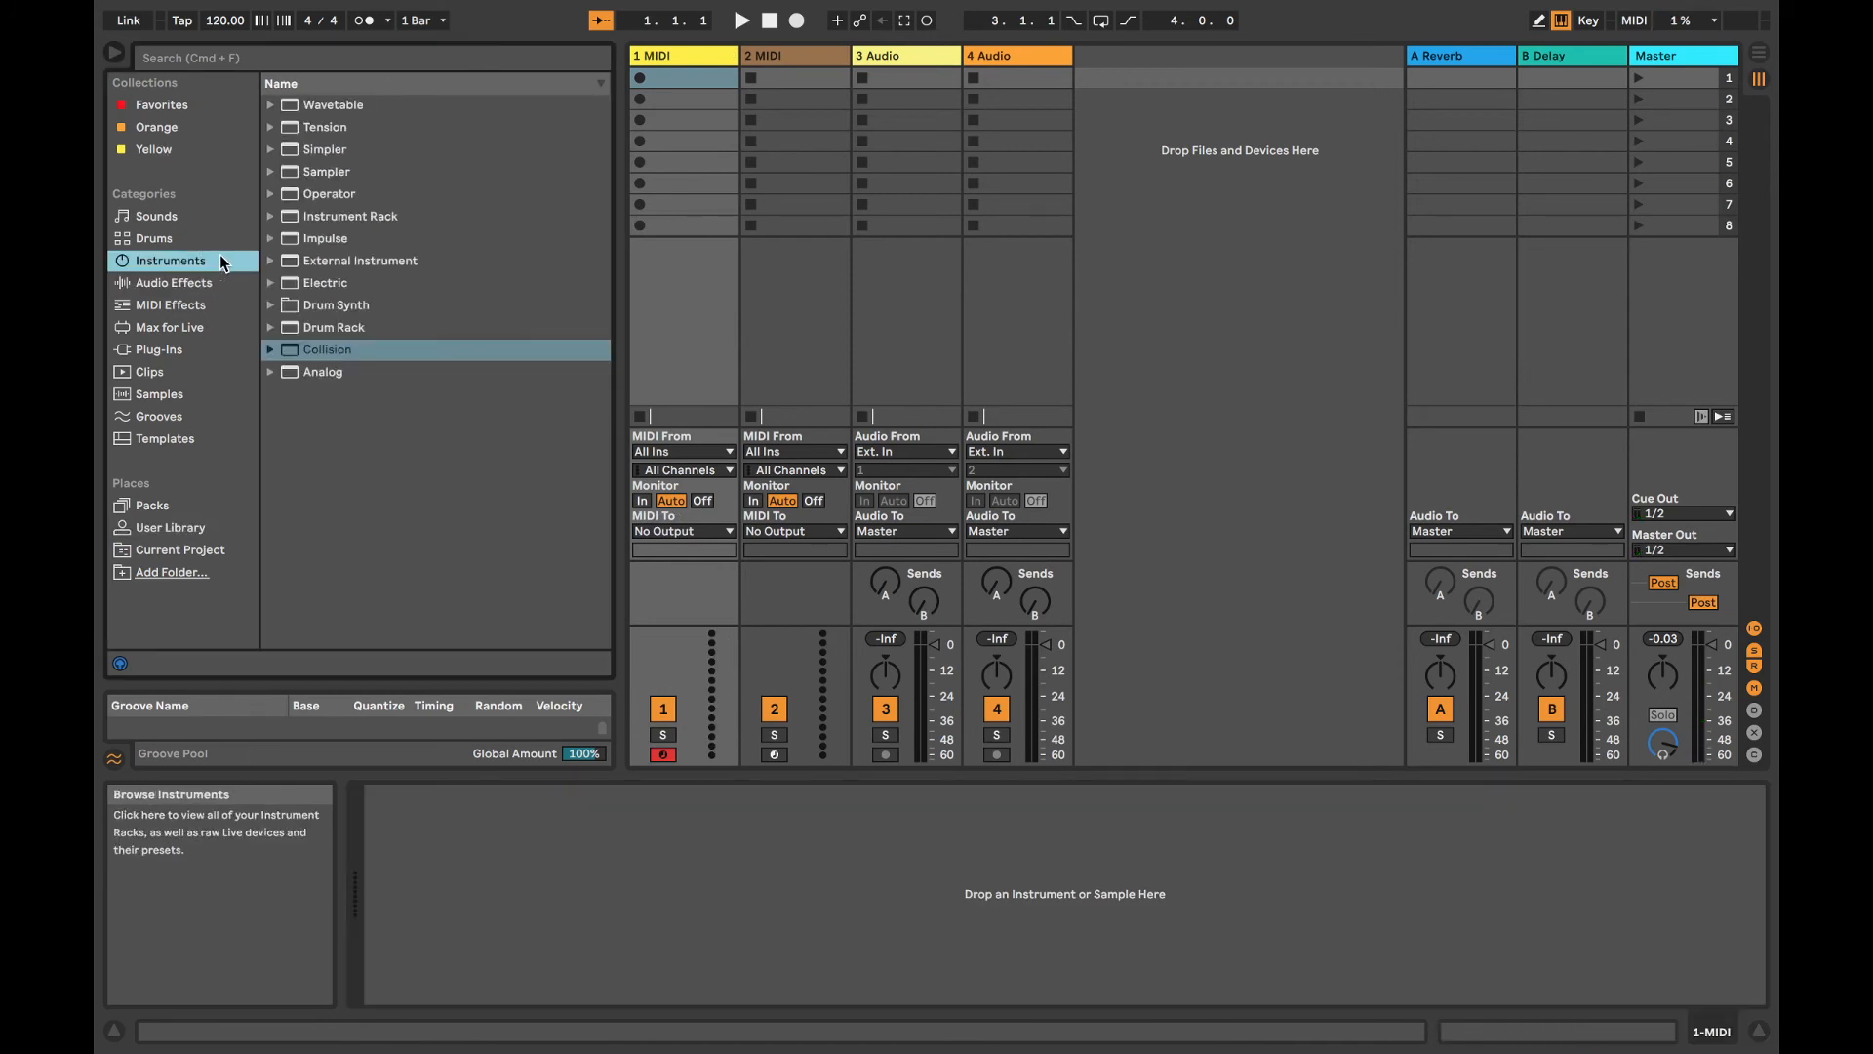
click(413, 195)
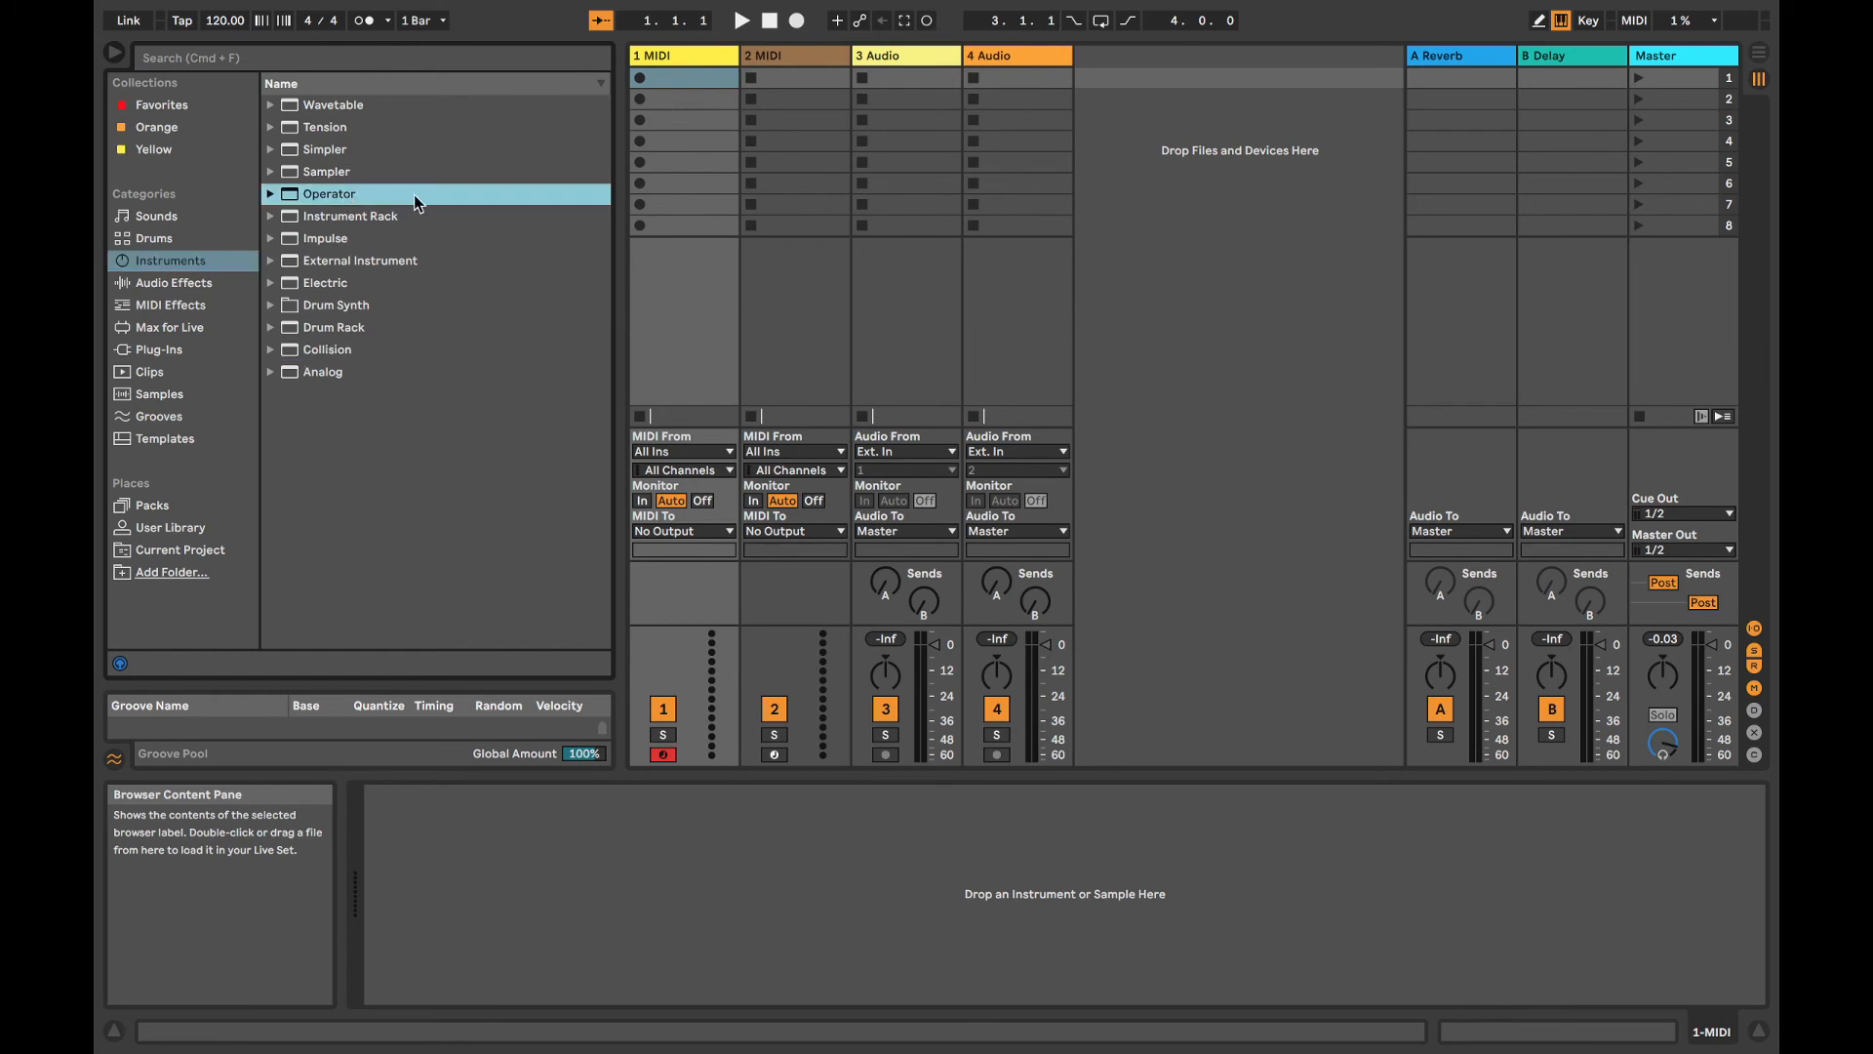
drag(339, 195, 832, 884)
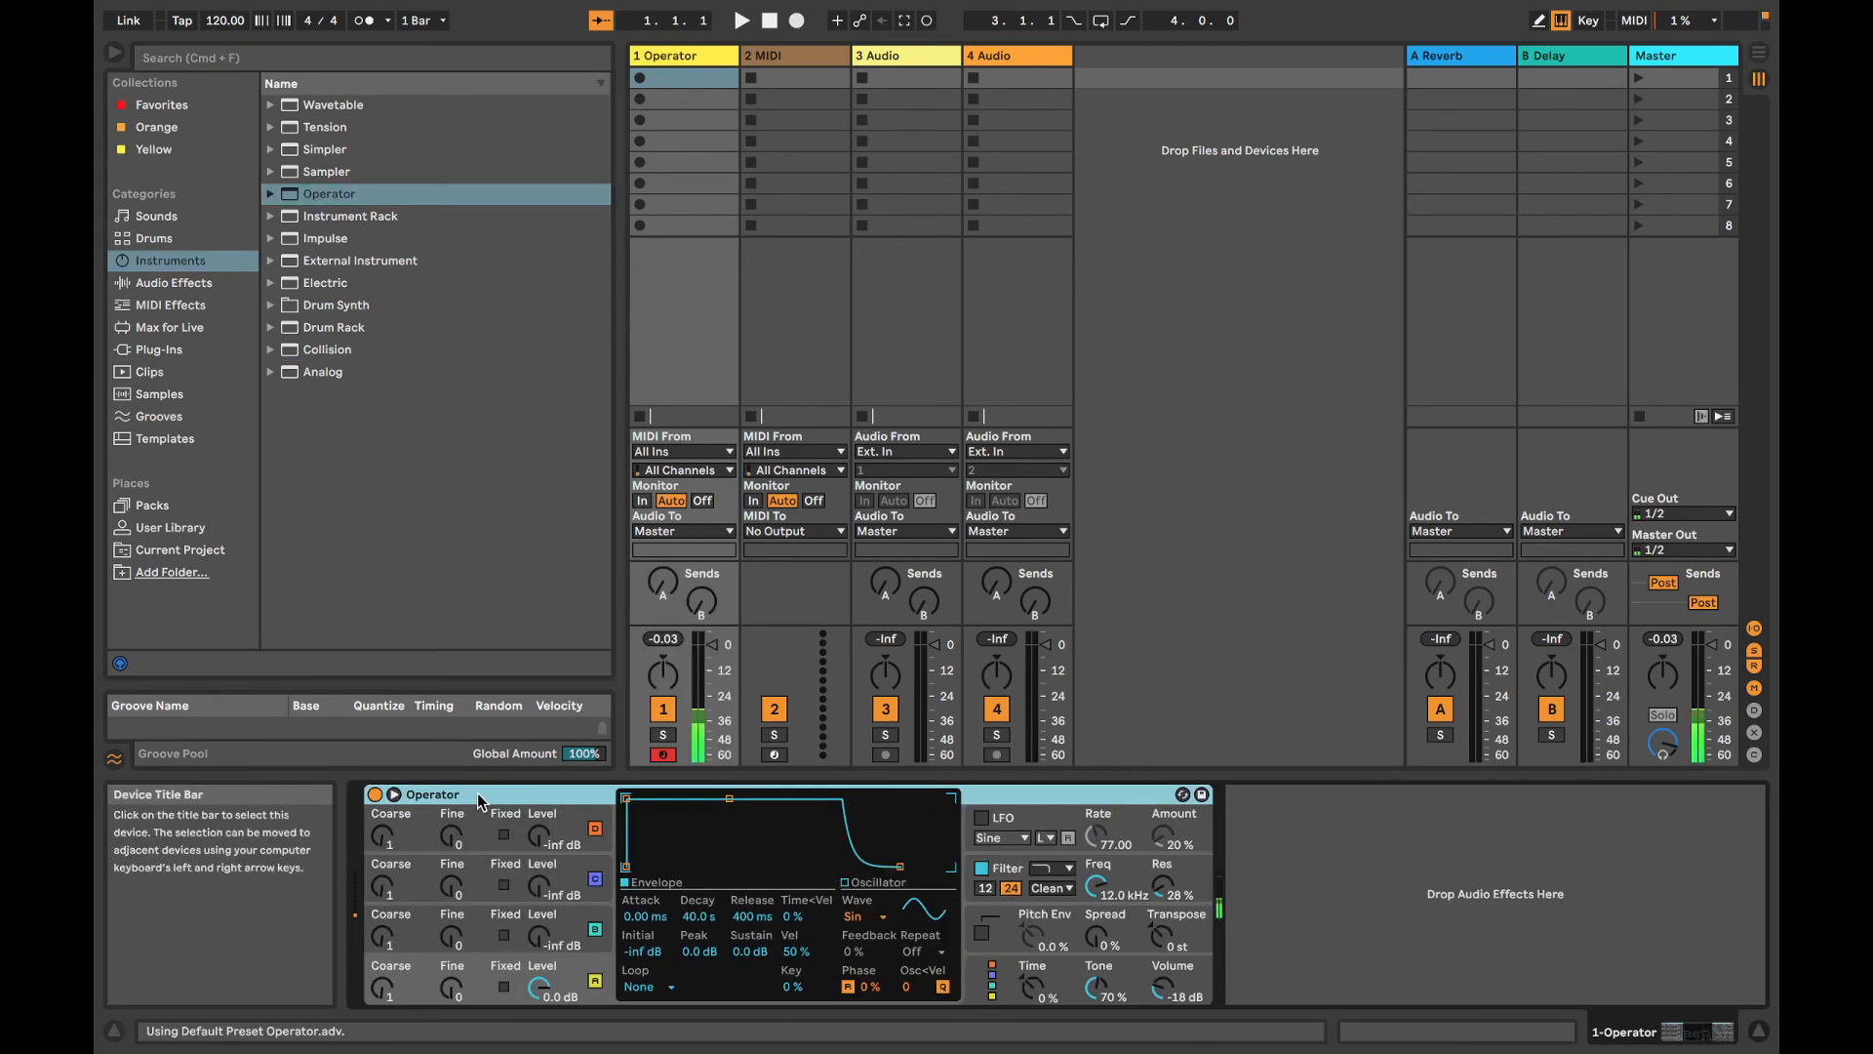
key(super+g)
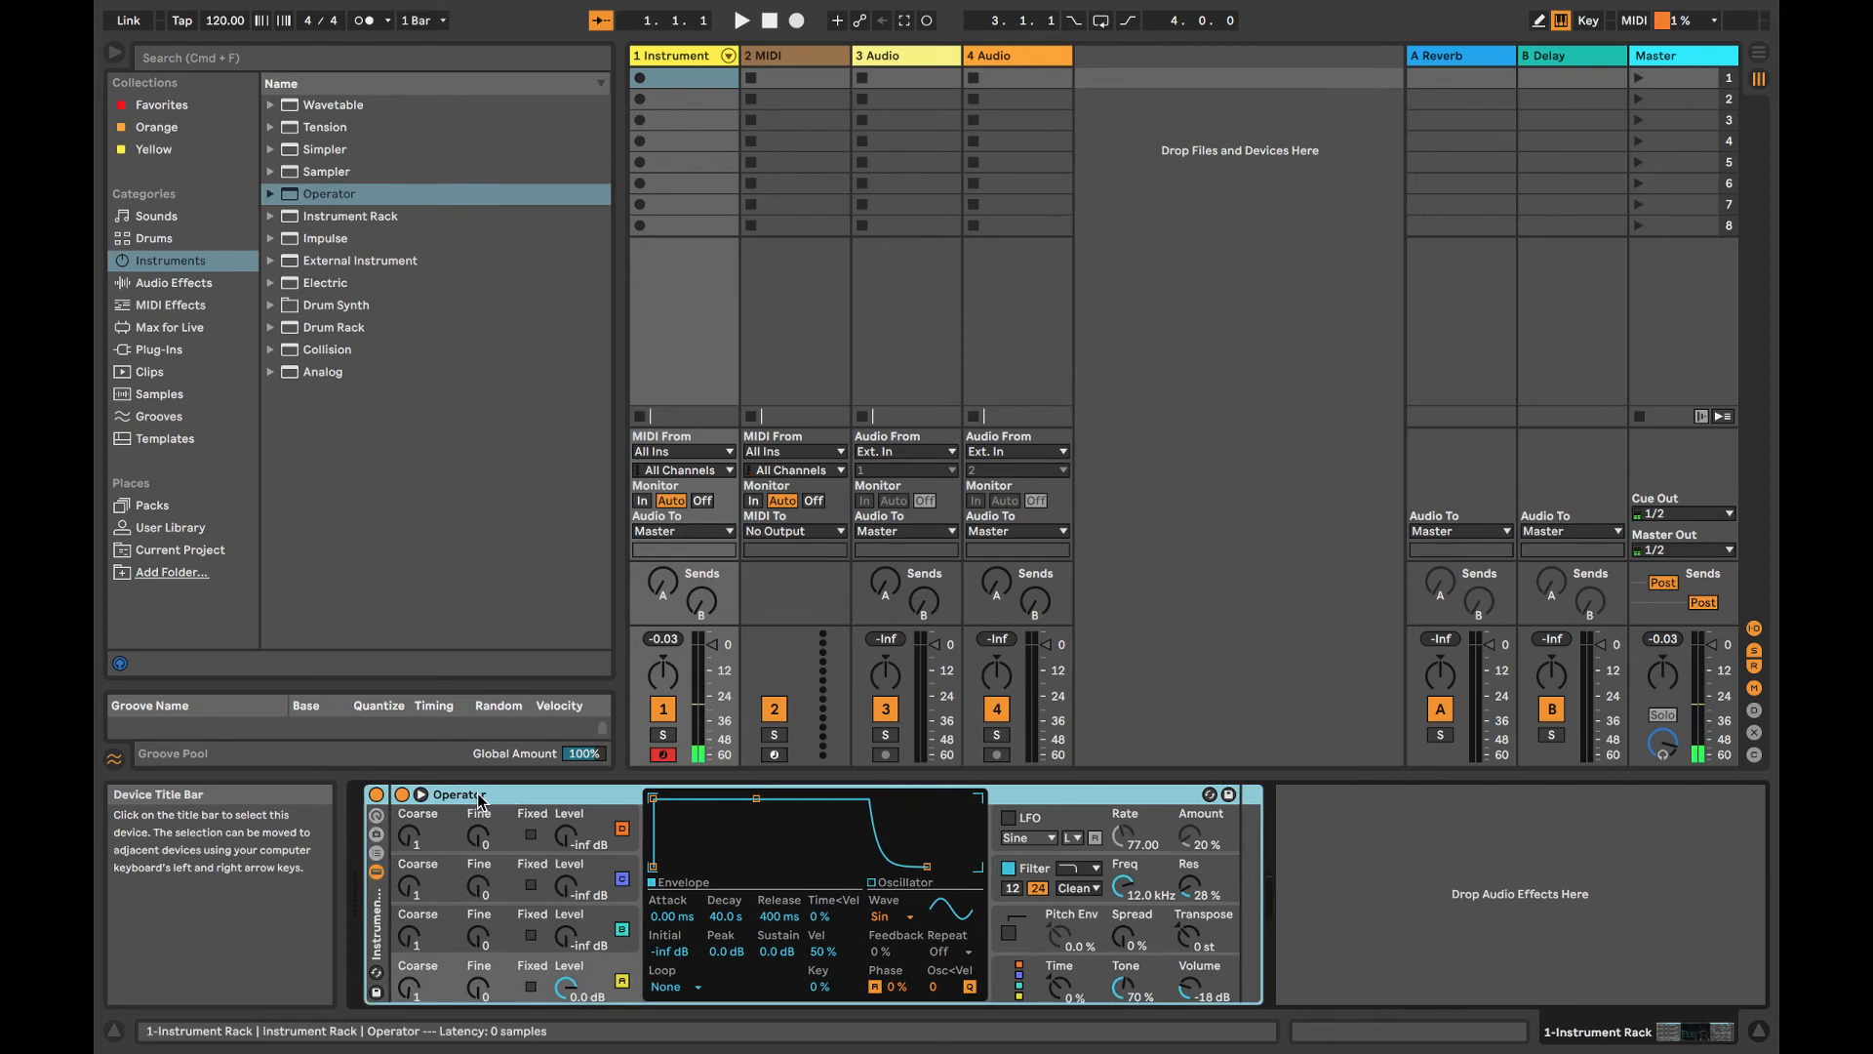
click(521, 789)
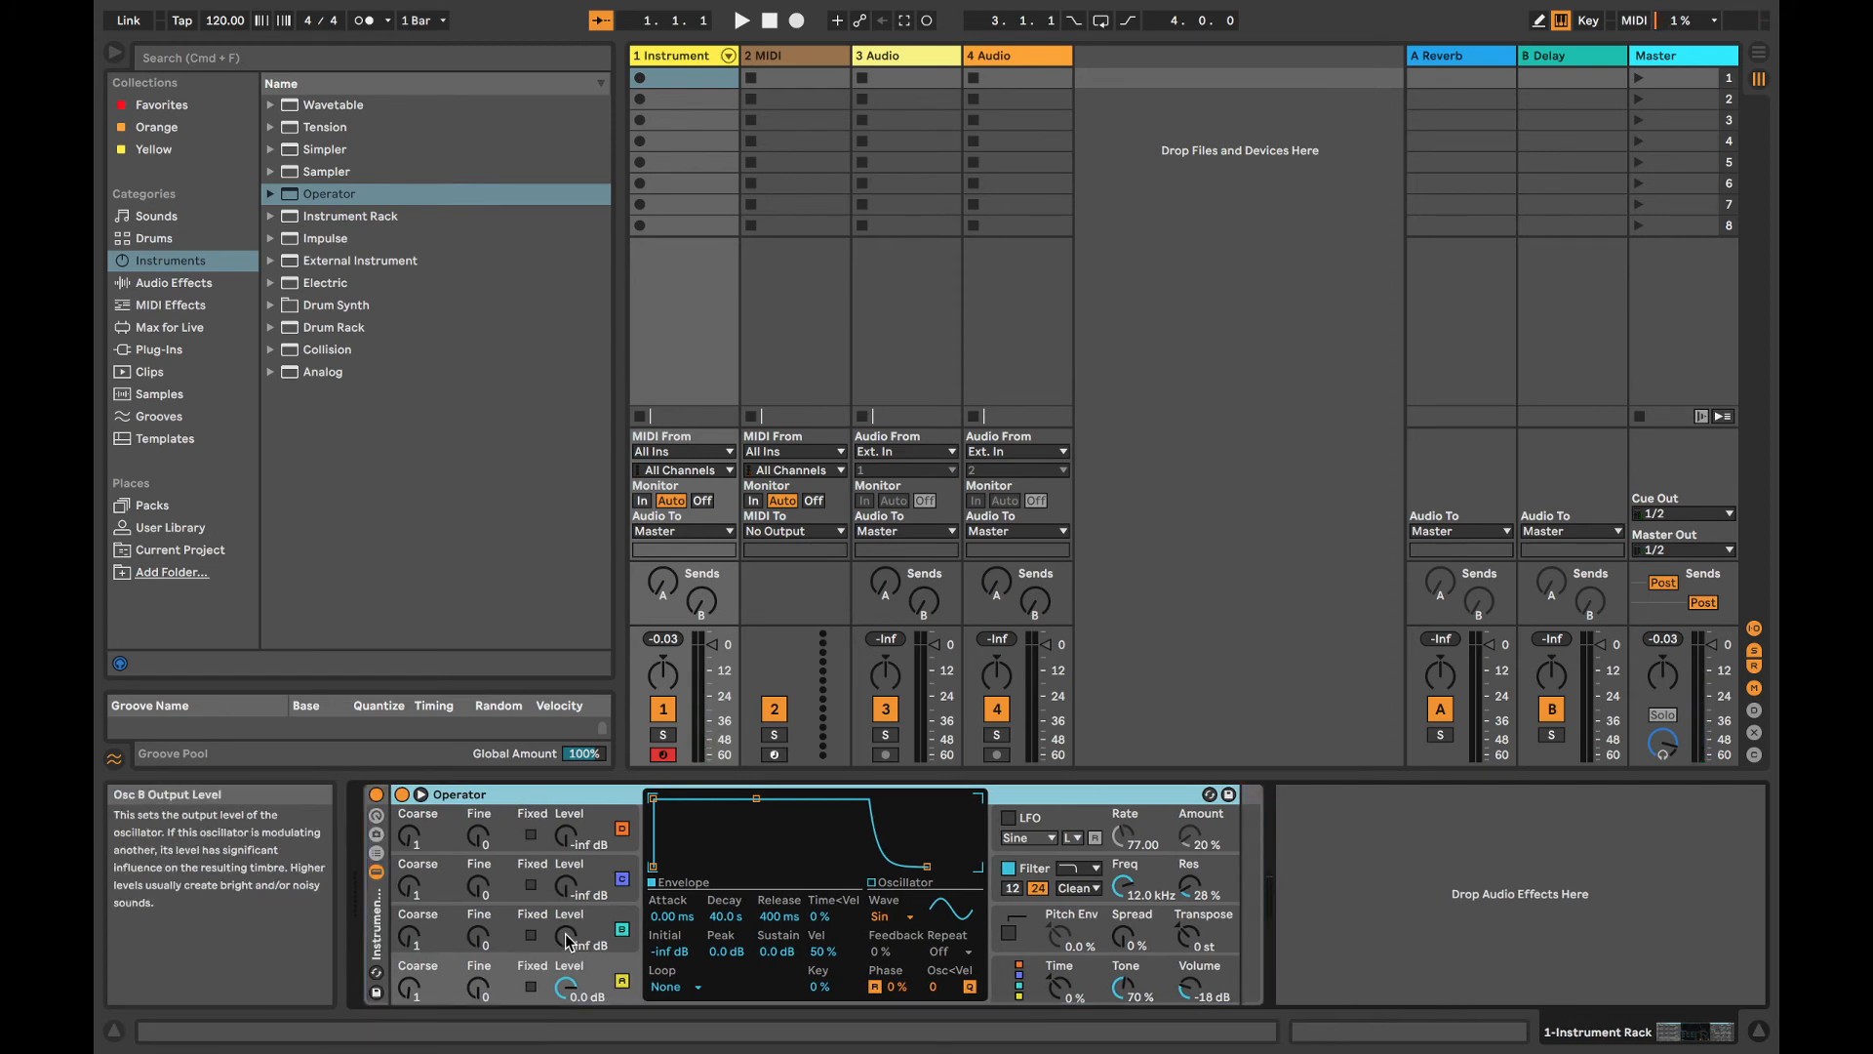
Step: Set Operator's oscillator B level to -5.7 dB and its envelope to 1.87 s decay, -14 dB sustain and 3.02 s release
drag(569, 941, 568, 926)
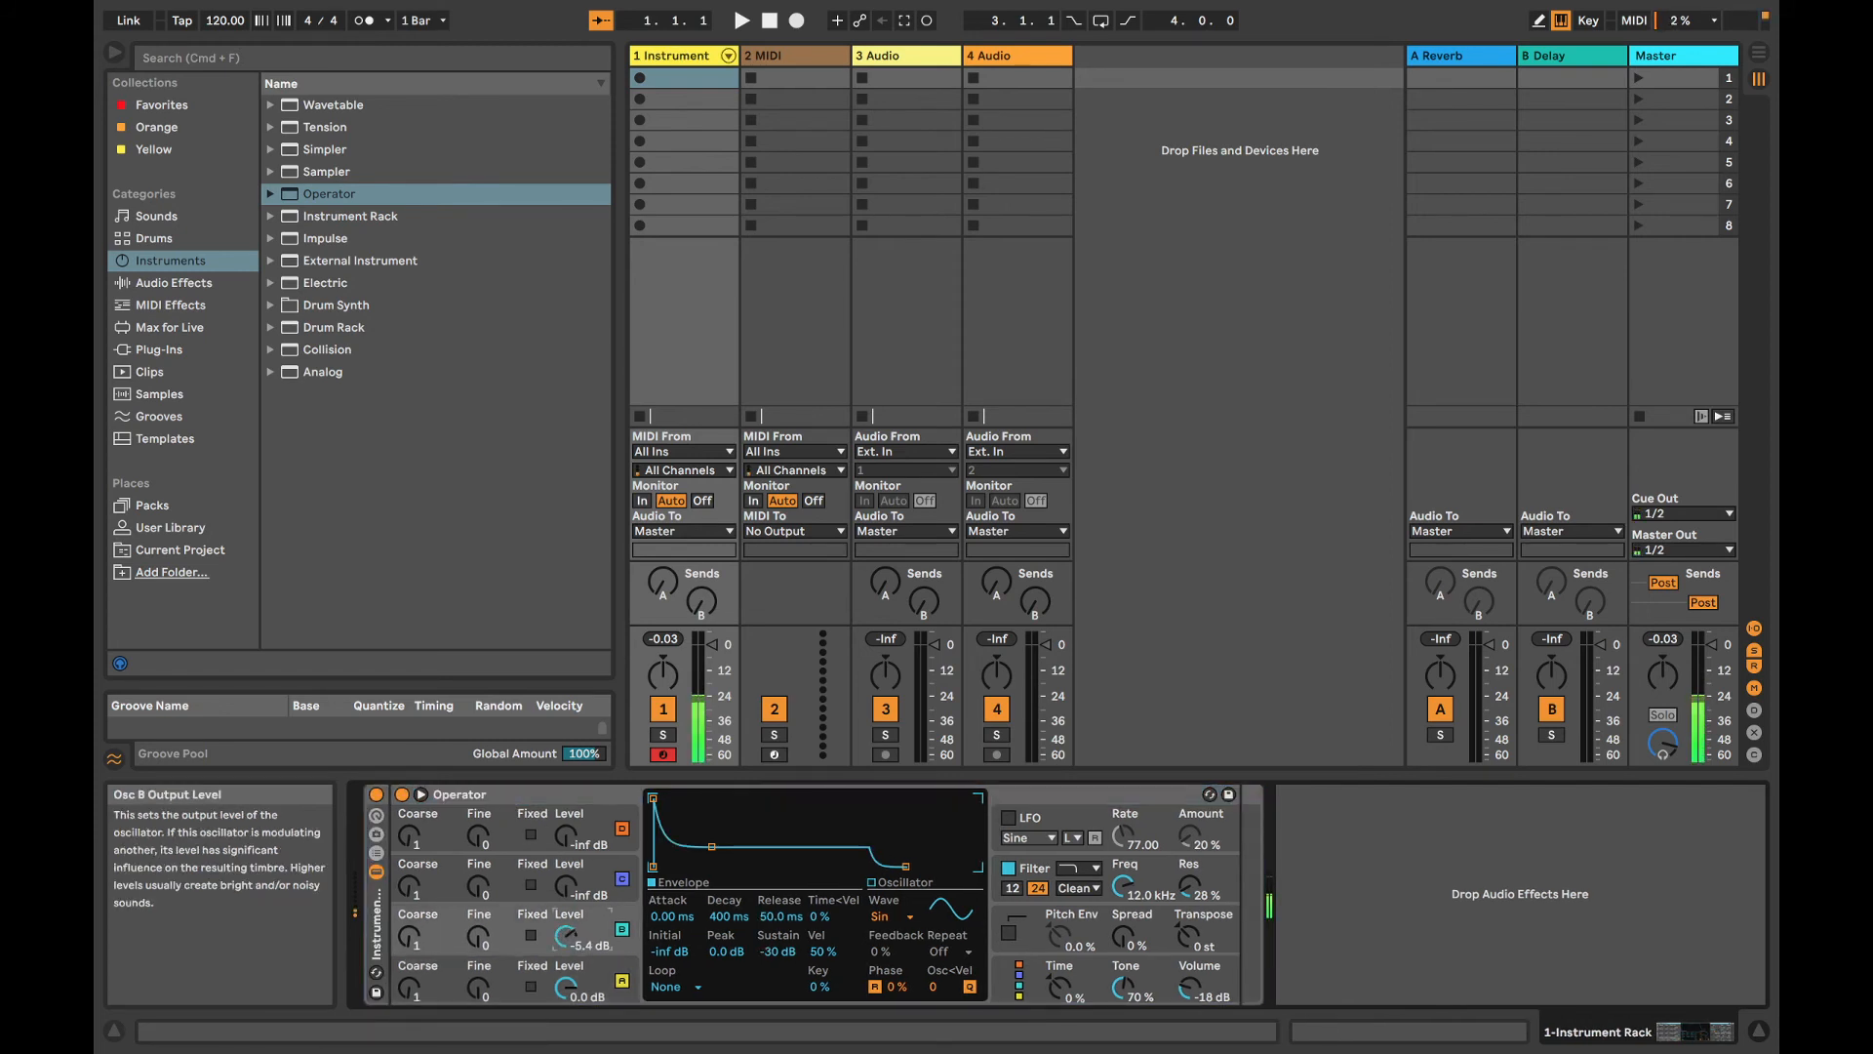
drag(711, 847, 726, 811)
drag(907, 866, 939, 866)
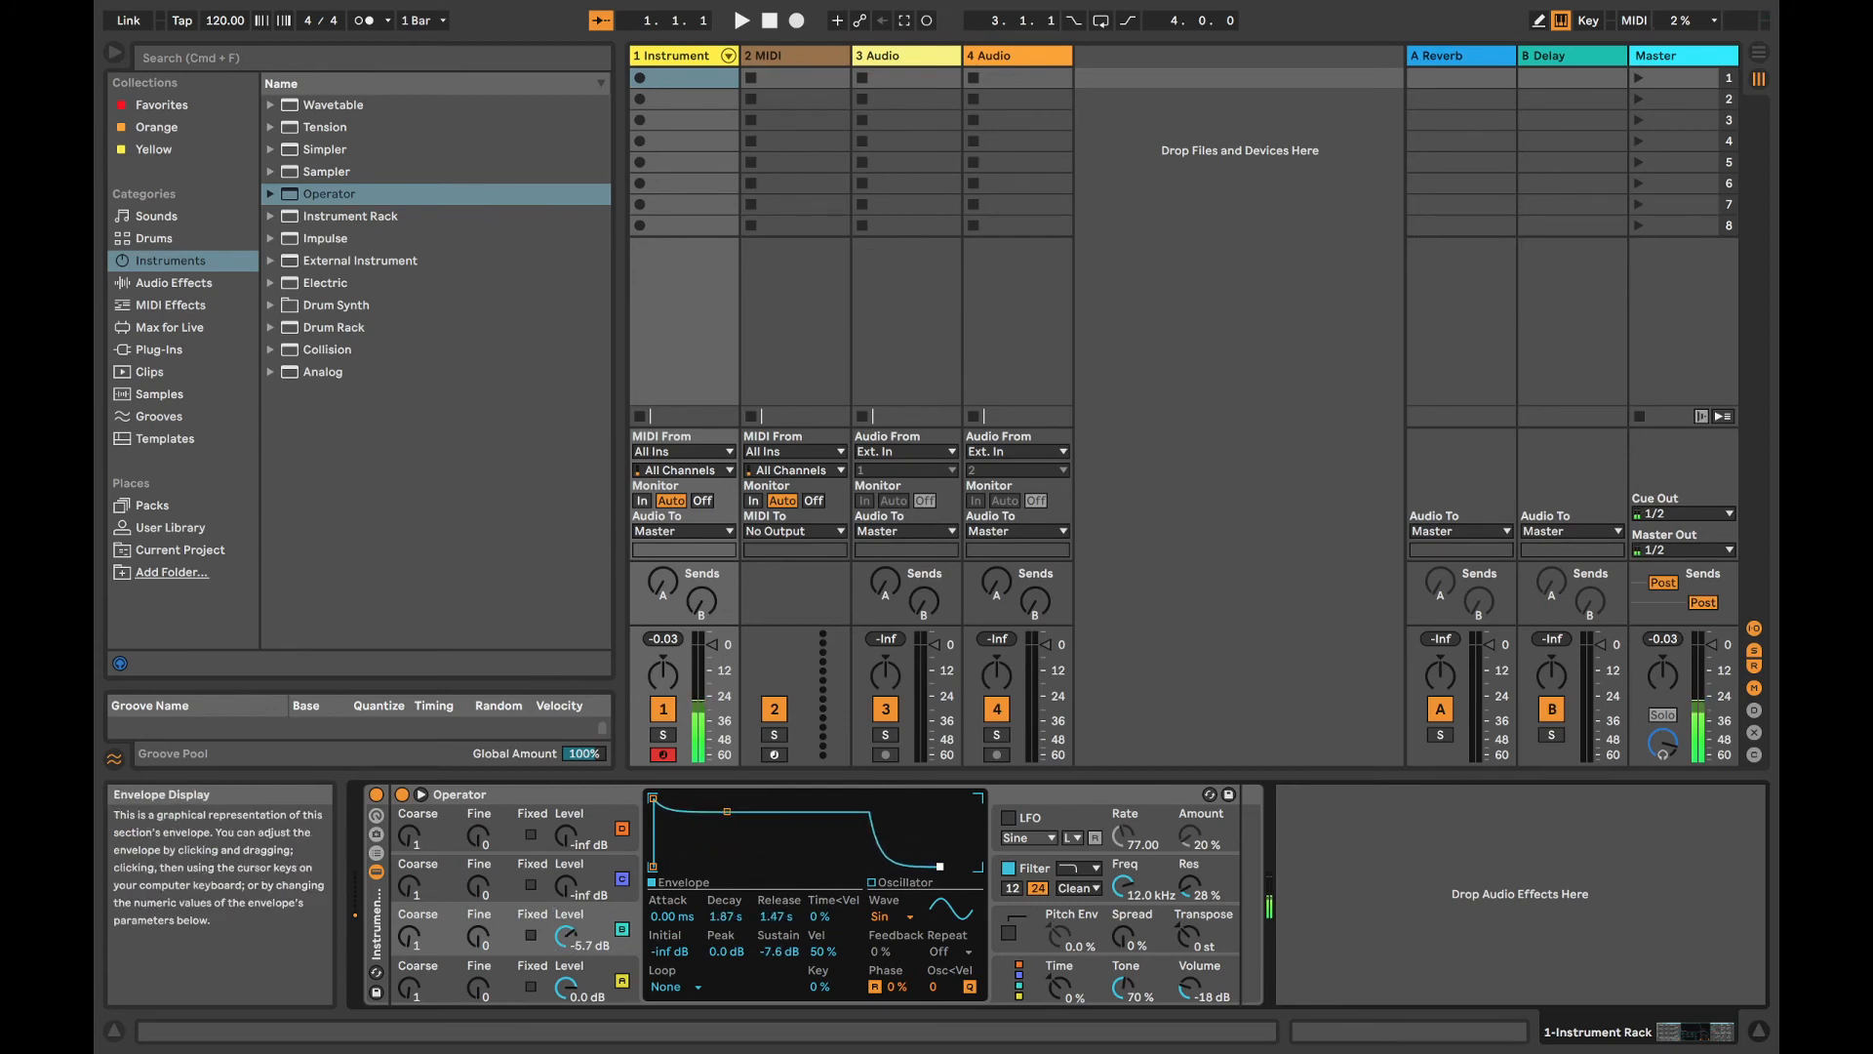
drag(728, 812, 728, 819)
Step: Lengthen the envelope release of Operator's oscillator A to 5.49 s
click(568, 988)
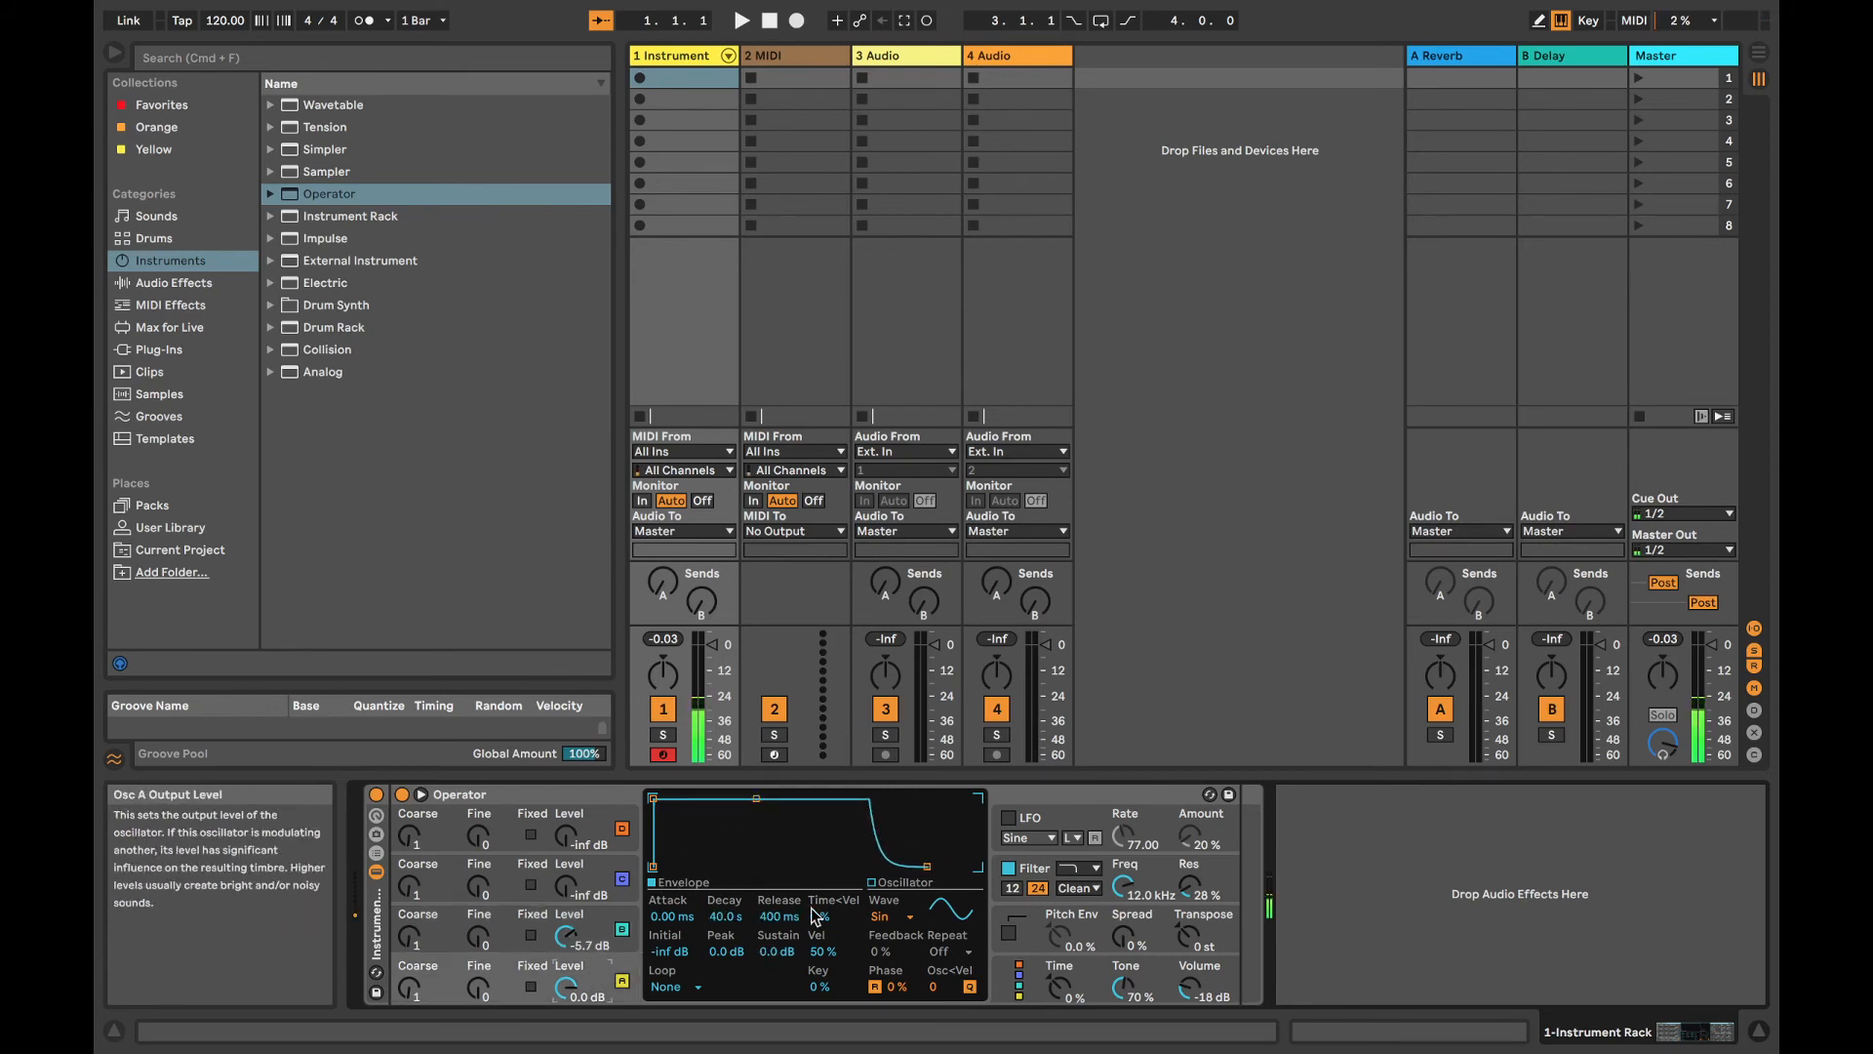
drag(925, 867, 952, 867)
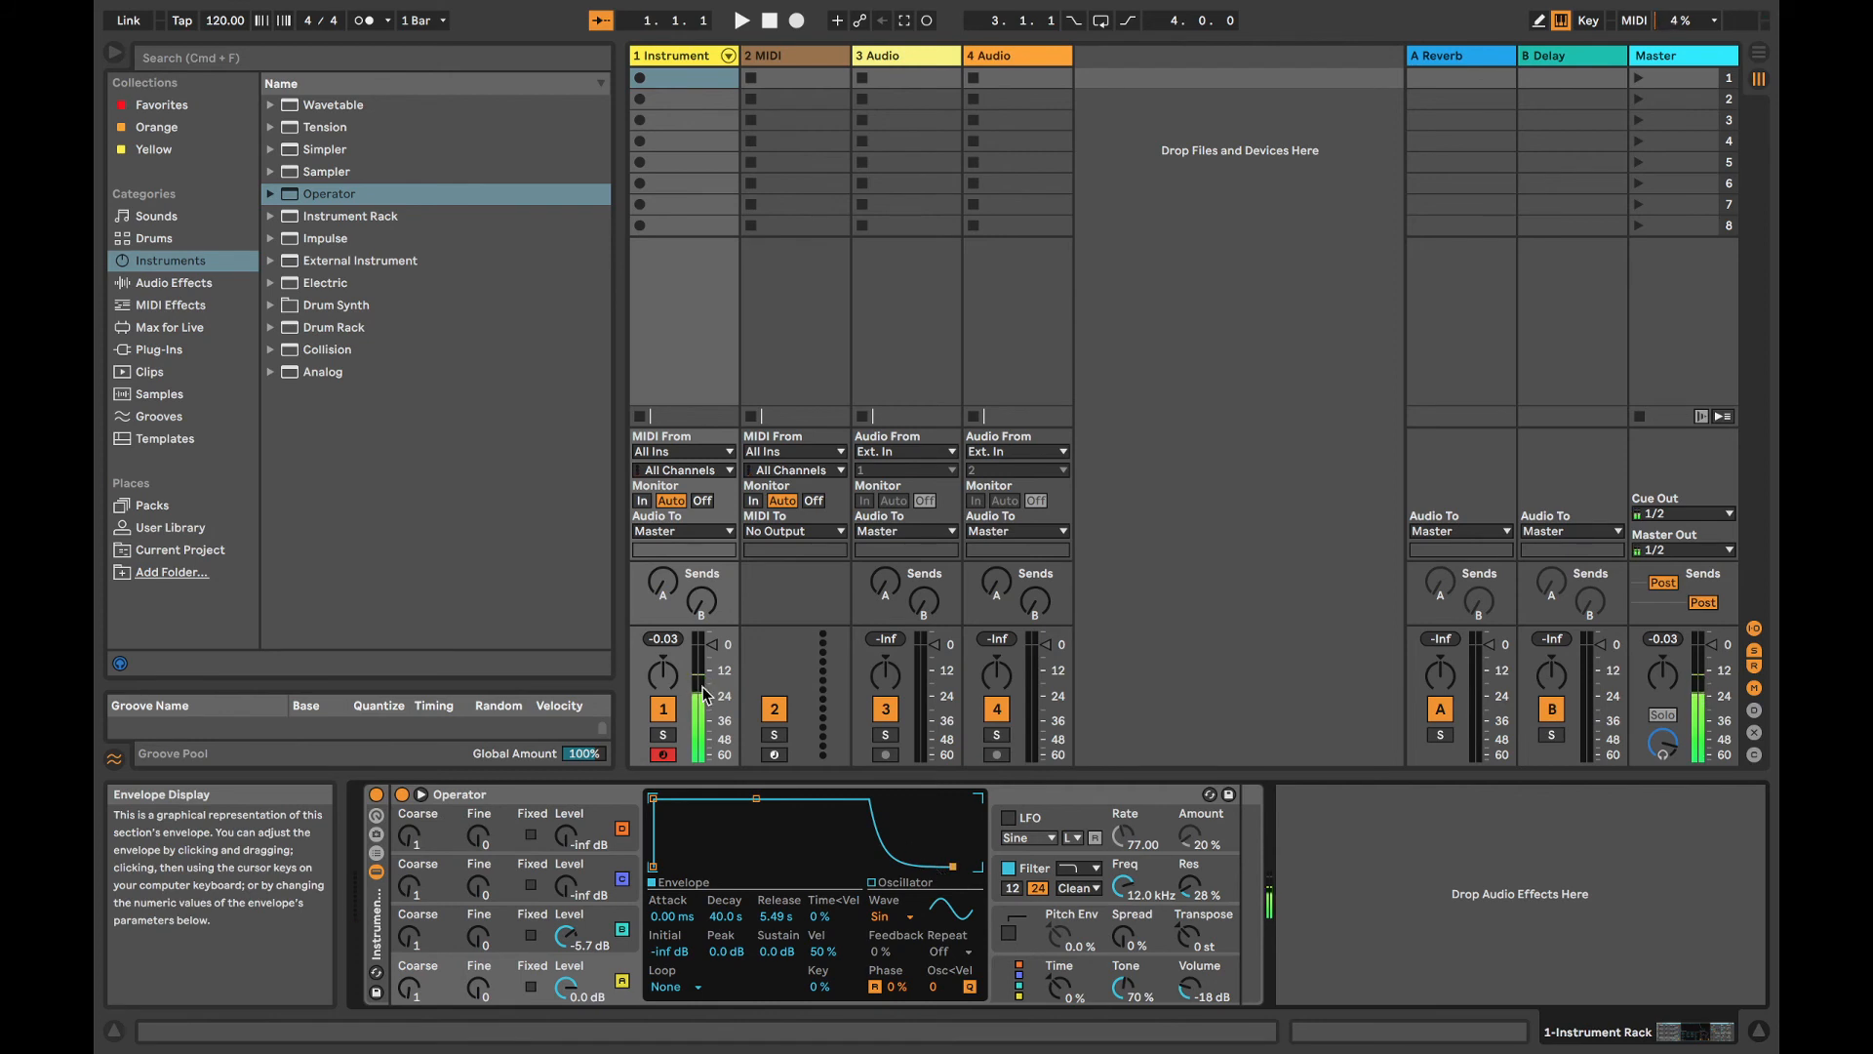
Step: Insert the Shaper modulator after Operator inside the rack and map it to Operator's oscillator B level
click(199, 308)
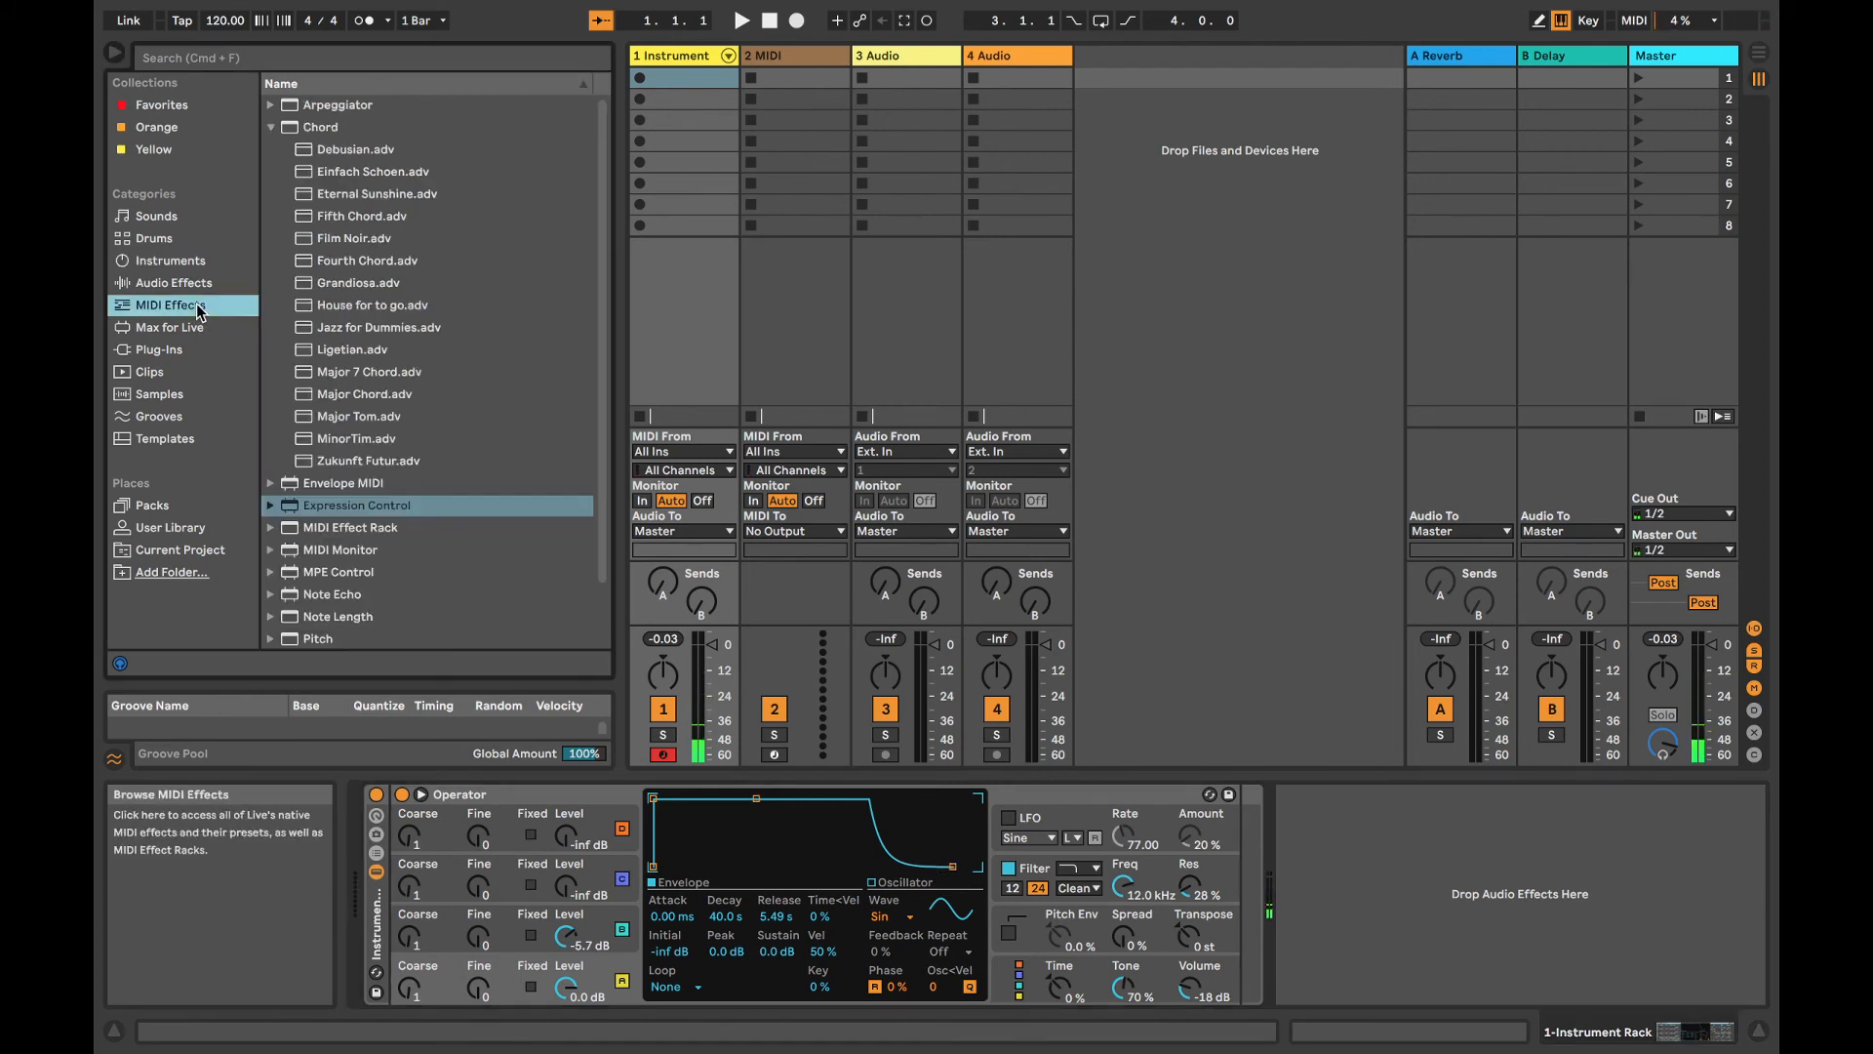
click(274, 127)
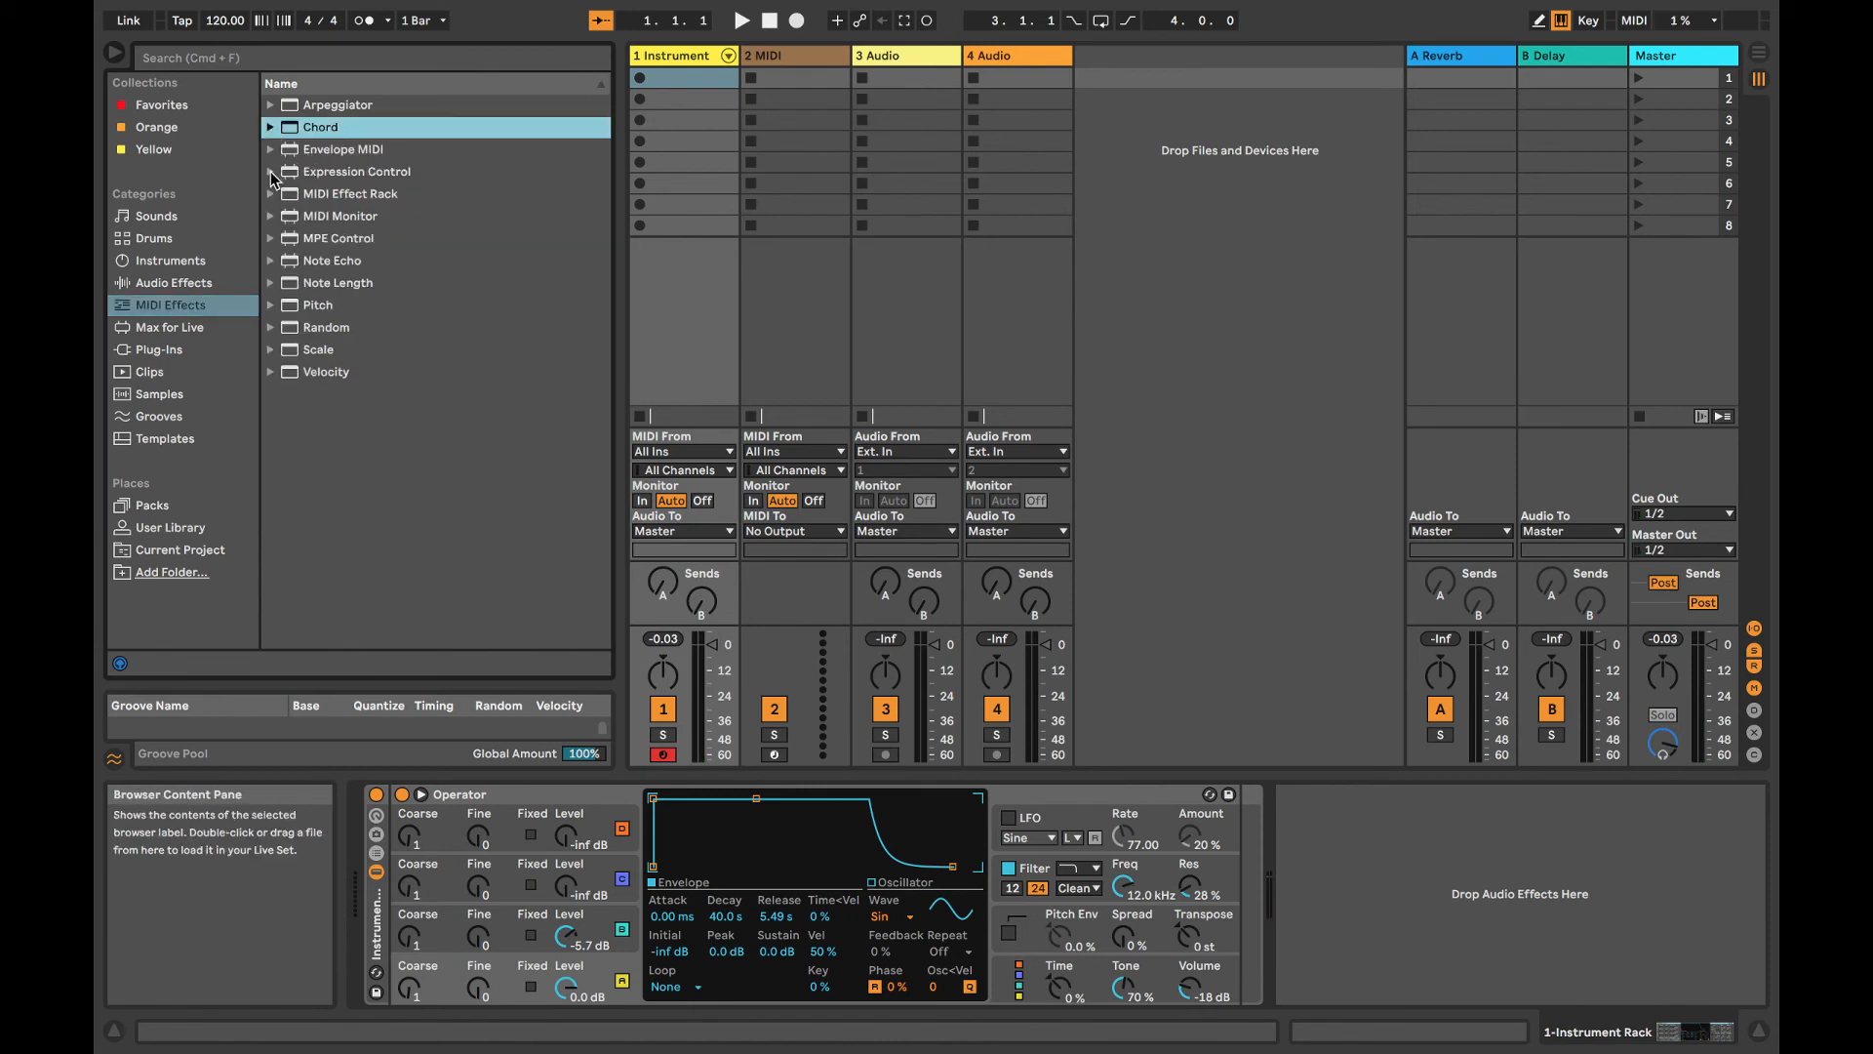
click(190, 283)
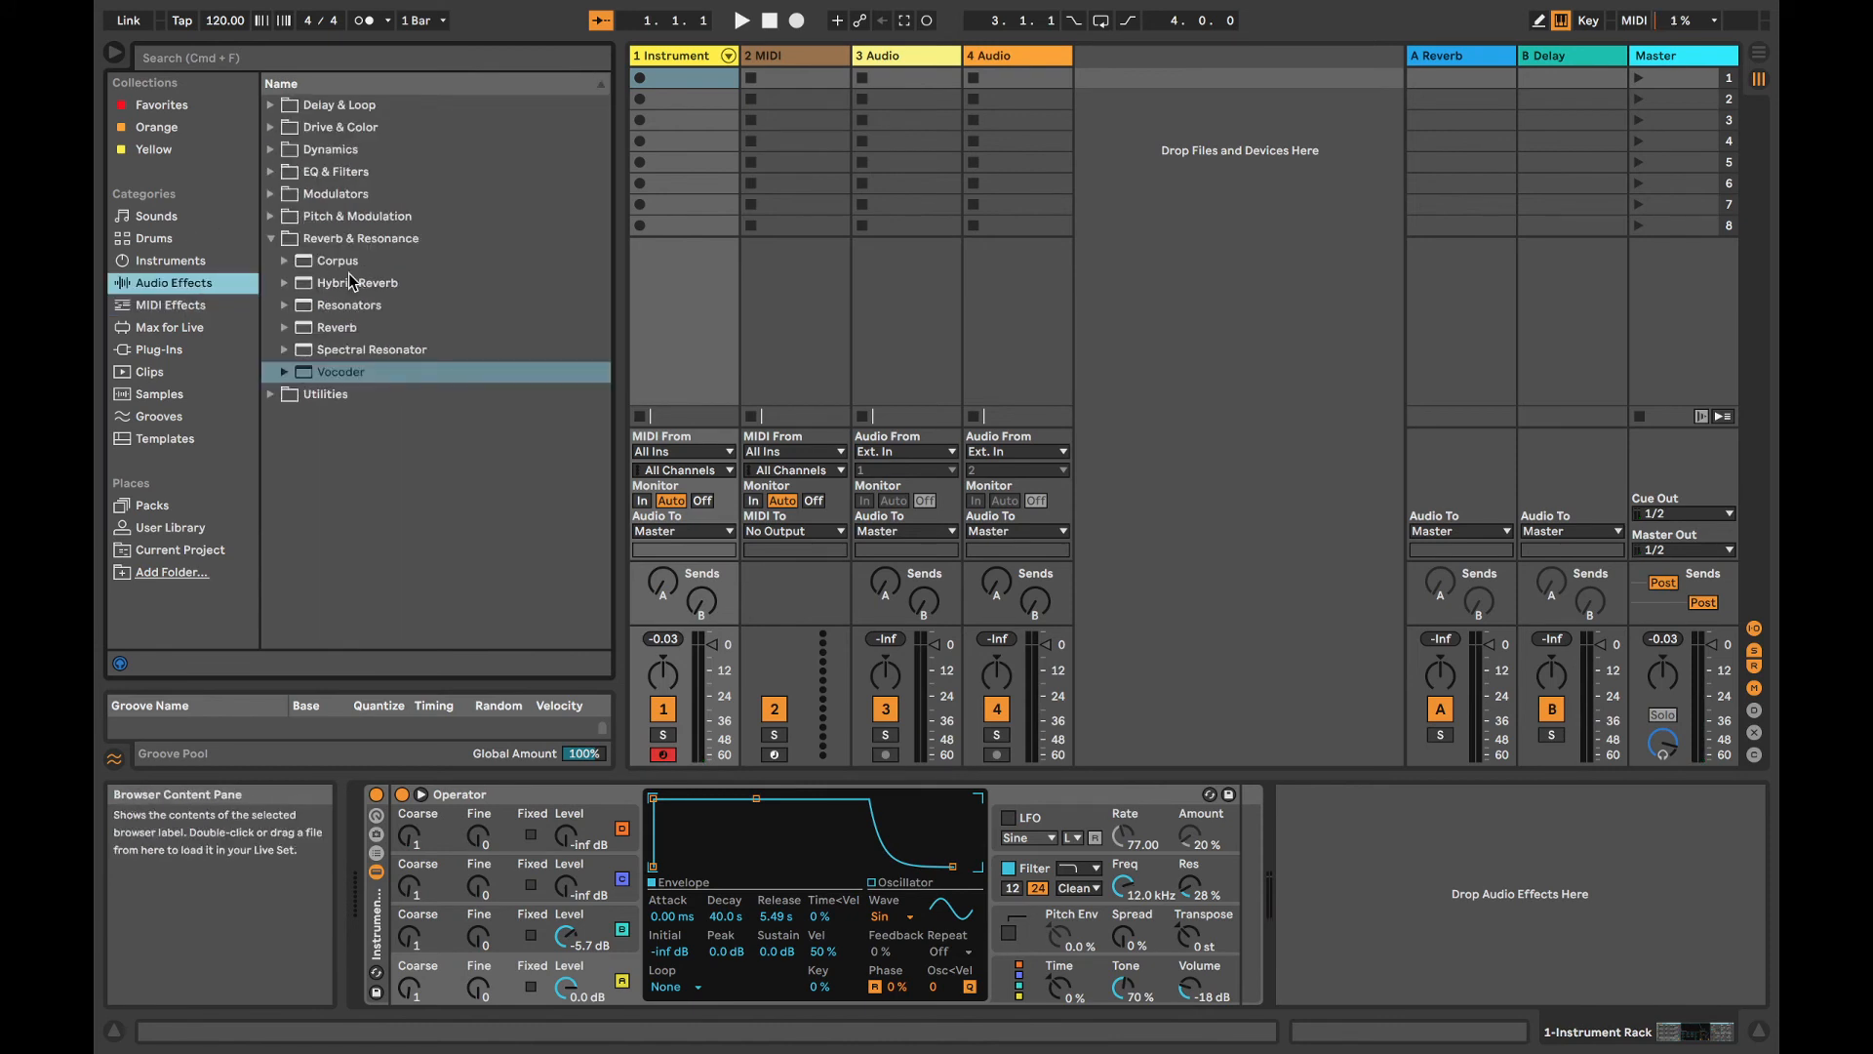
click(270, 239)
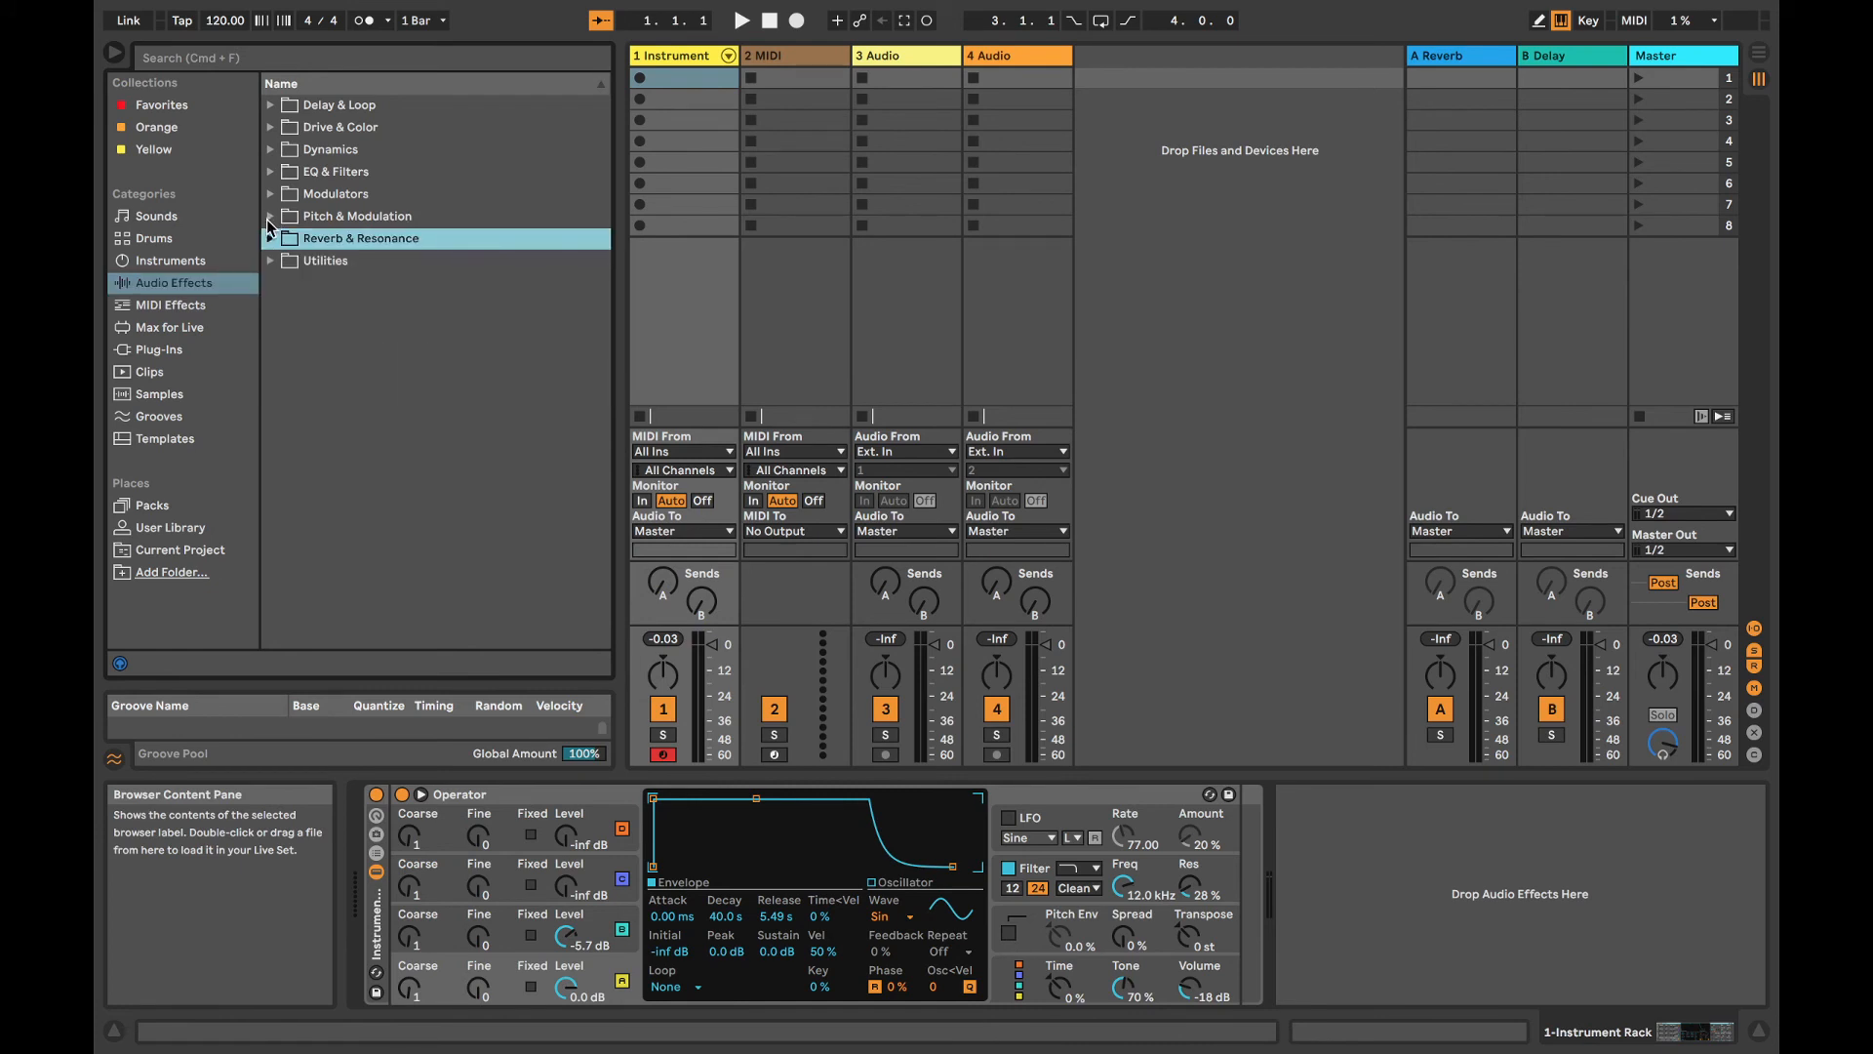
click(270, 216)
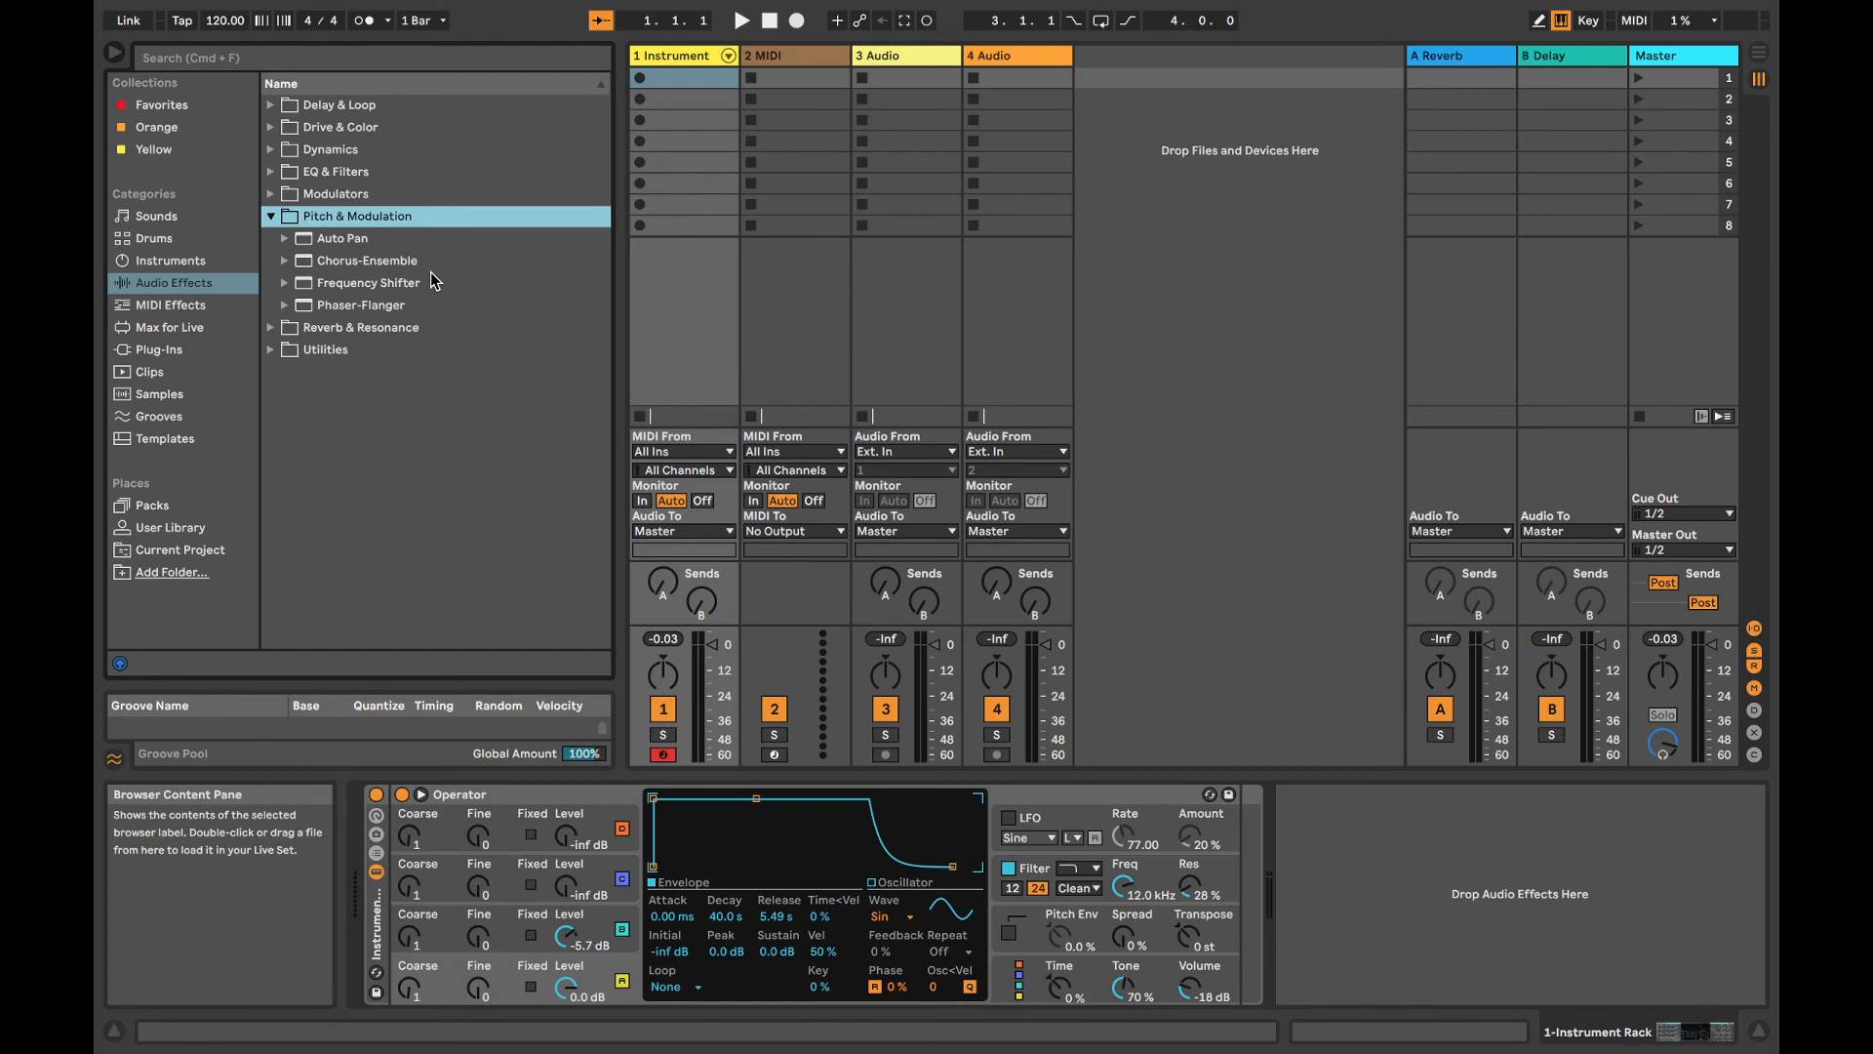
click(270, 194)
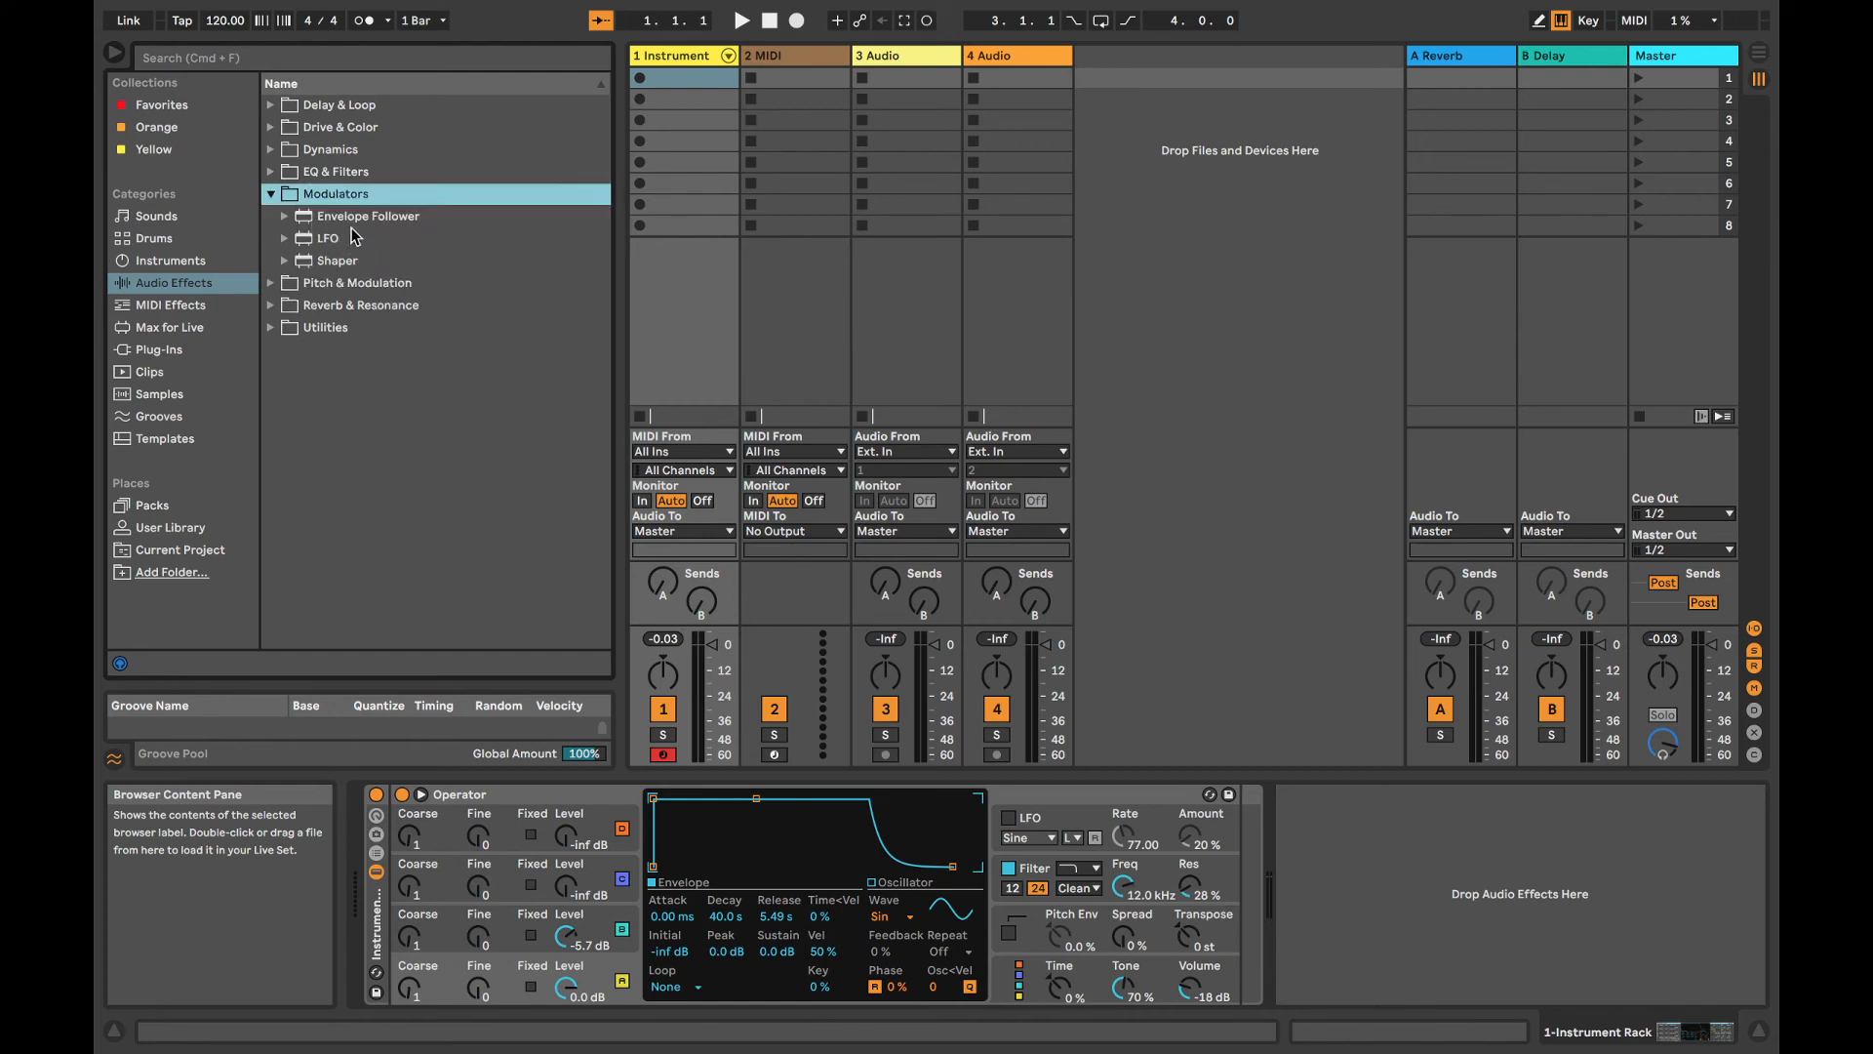
click(337, 261)
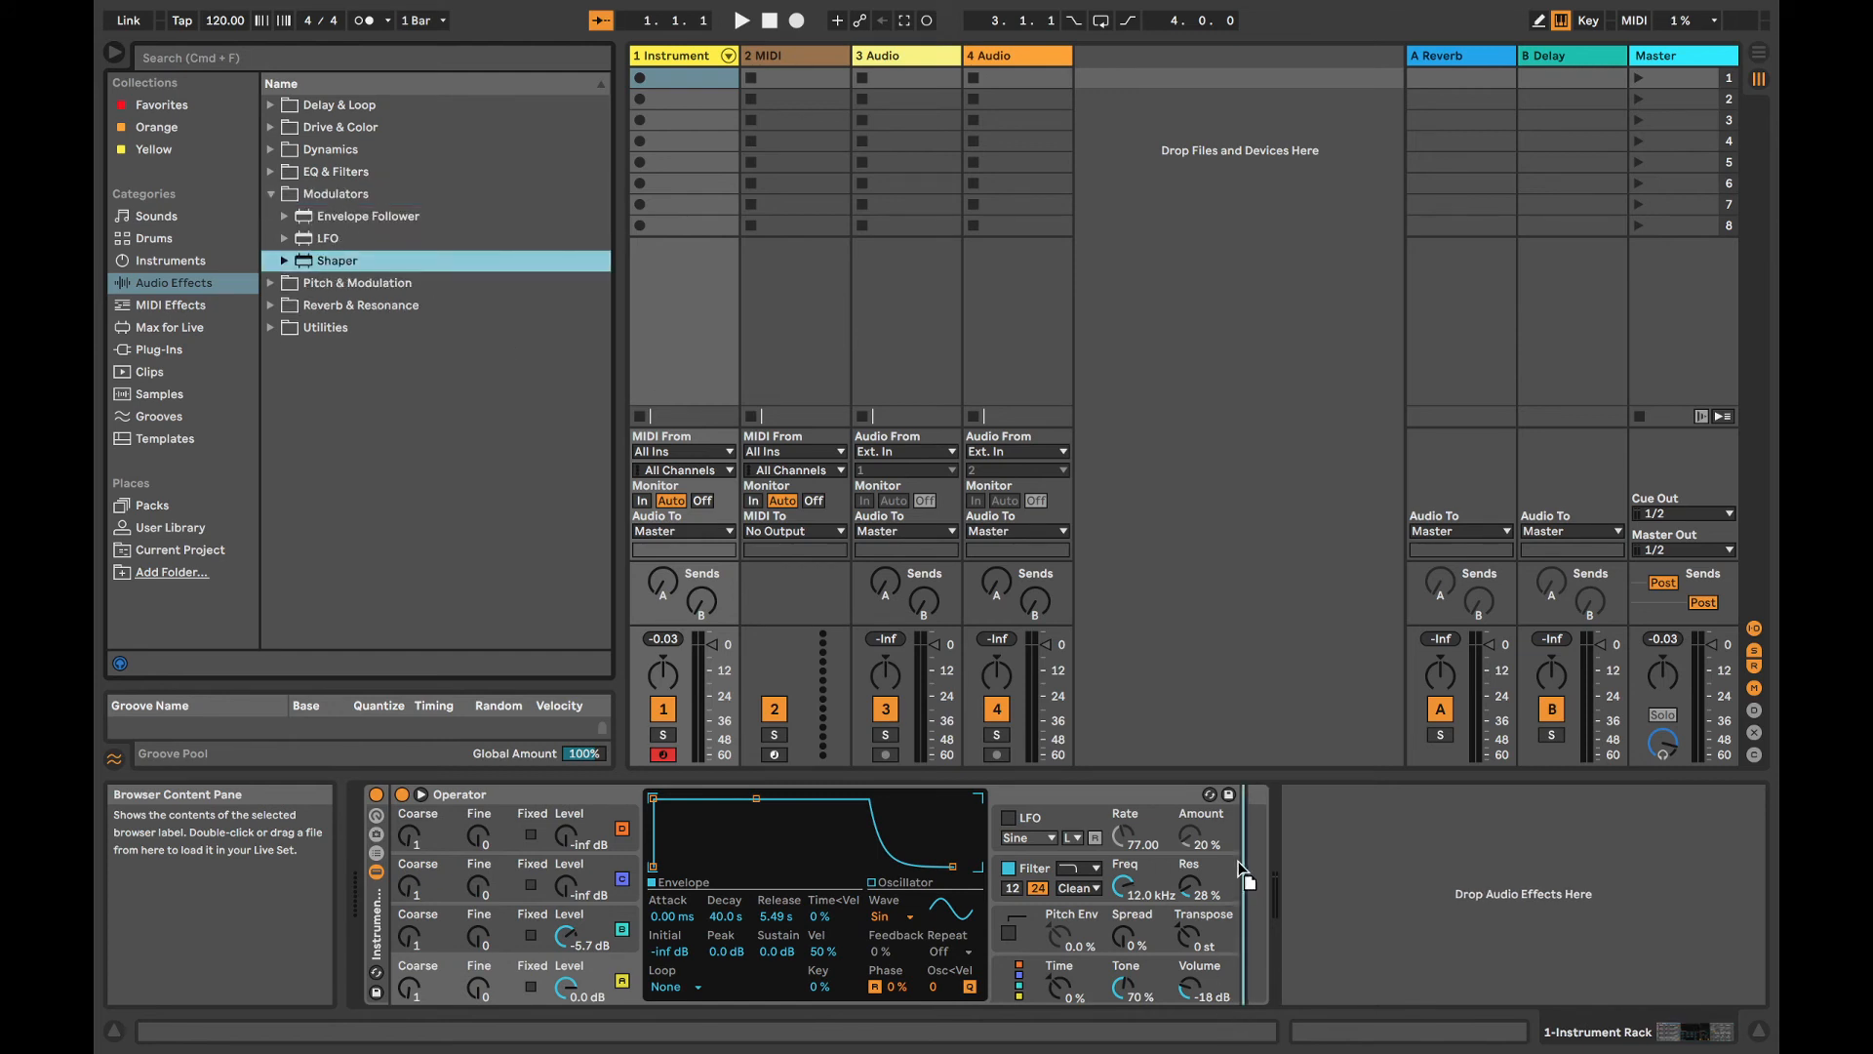
drag(1238, 859, 1238, 858)
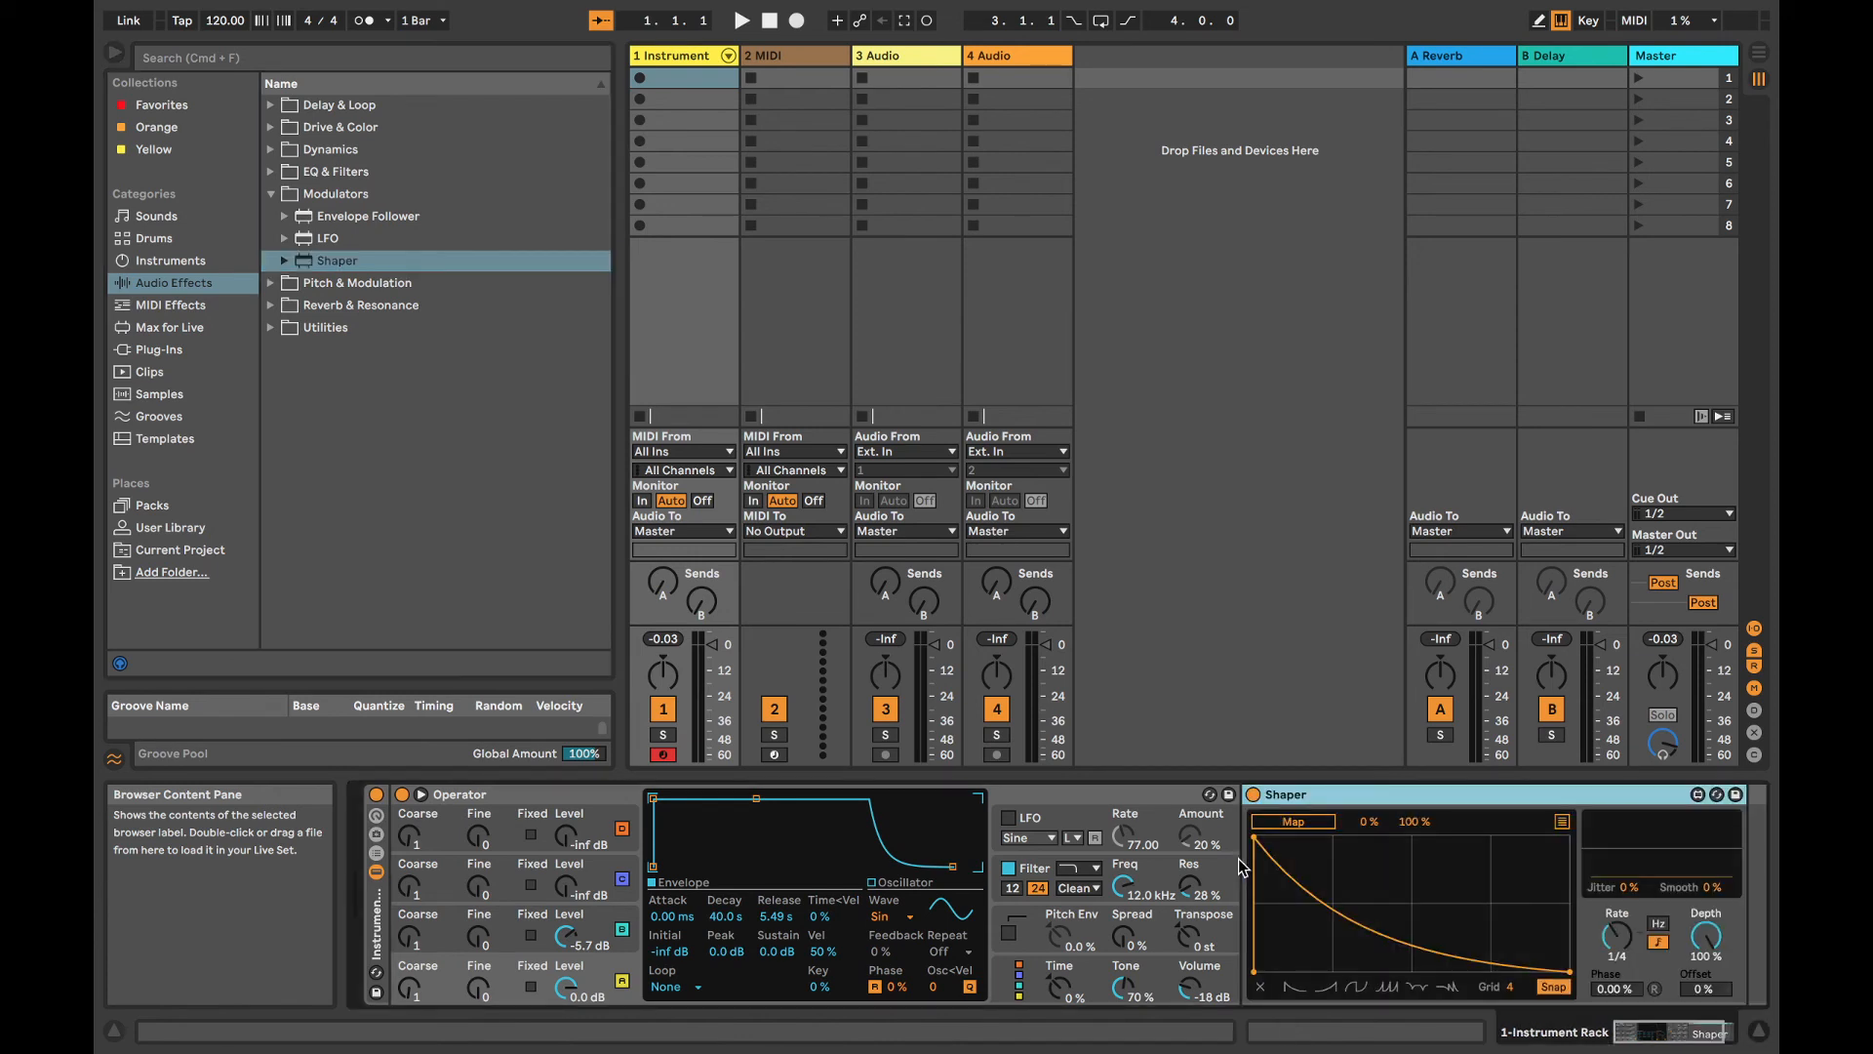
click(1293, 821)
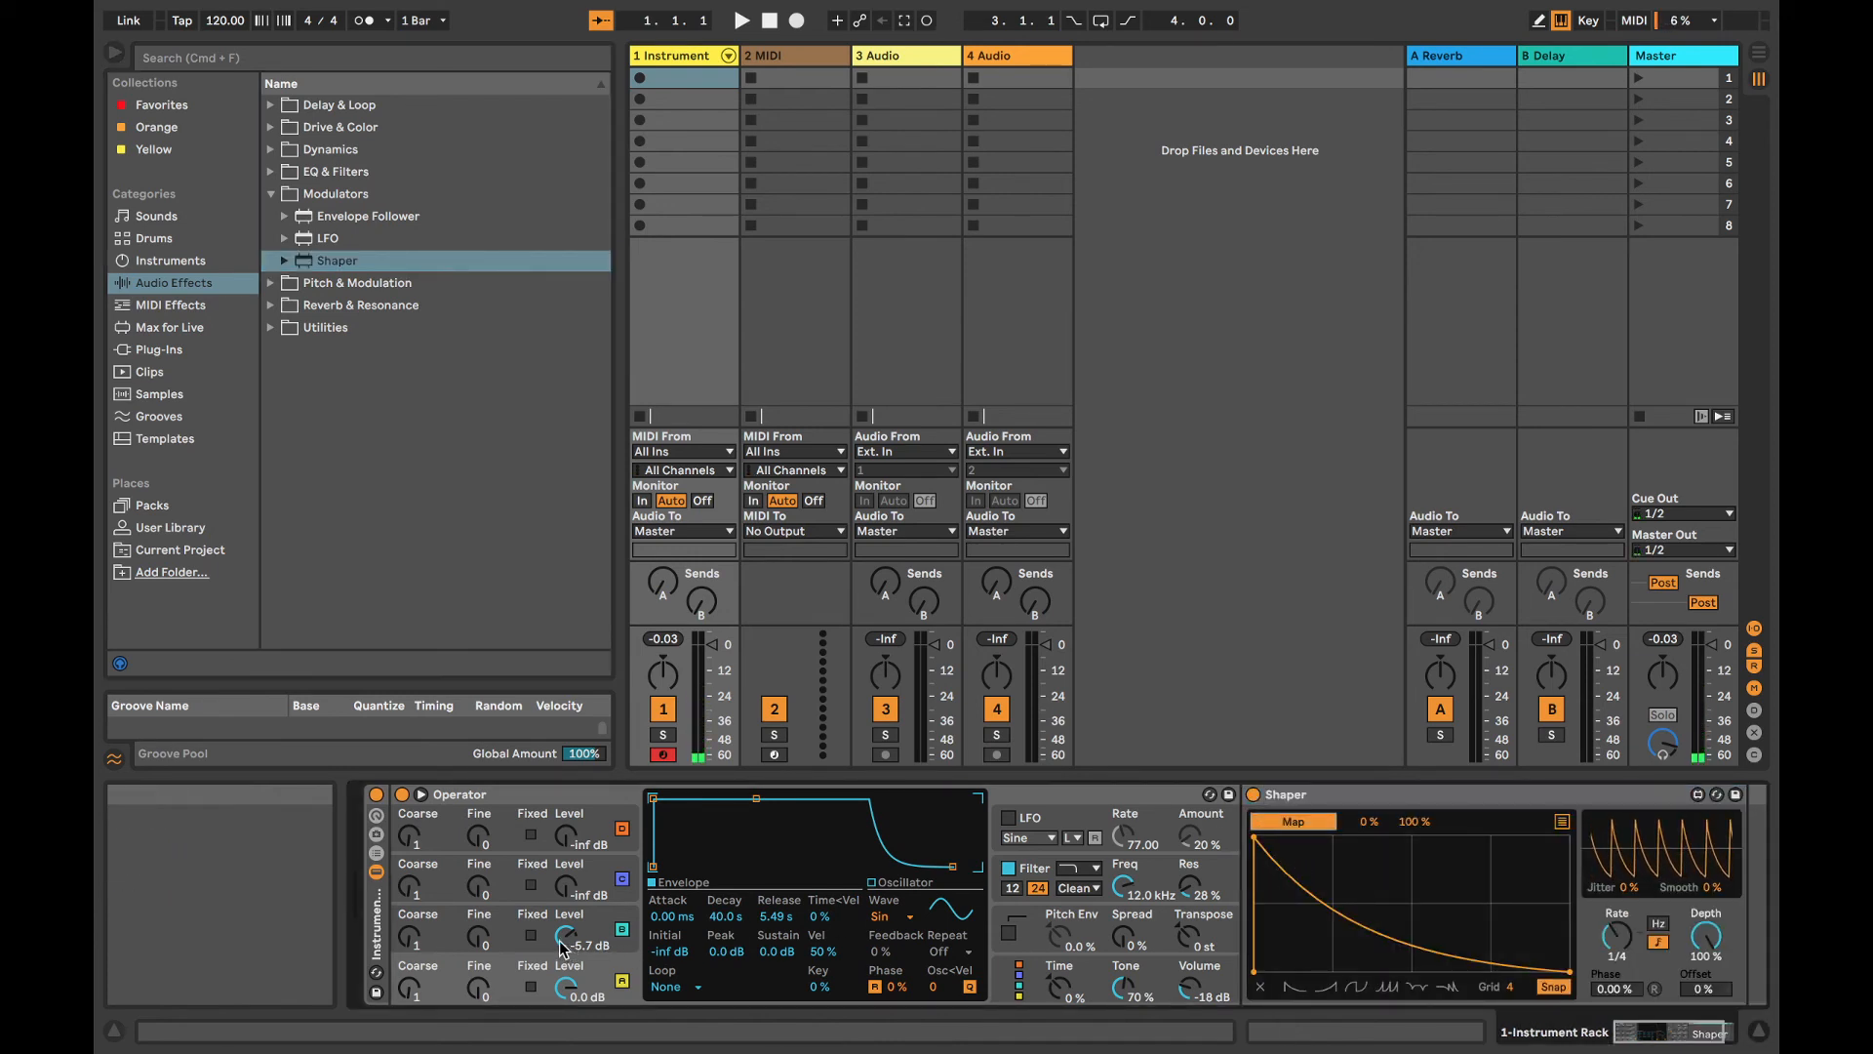
click(605, 945)
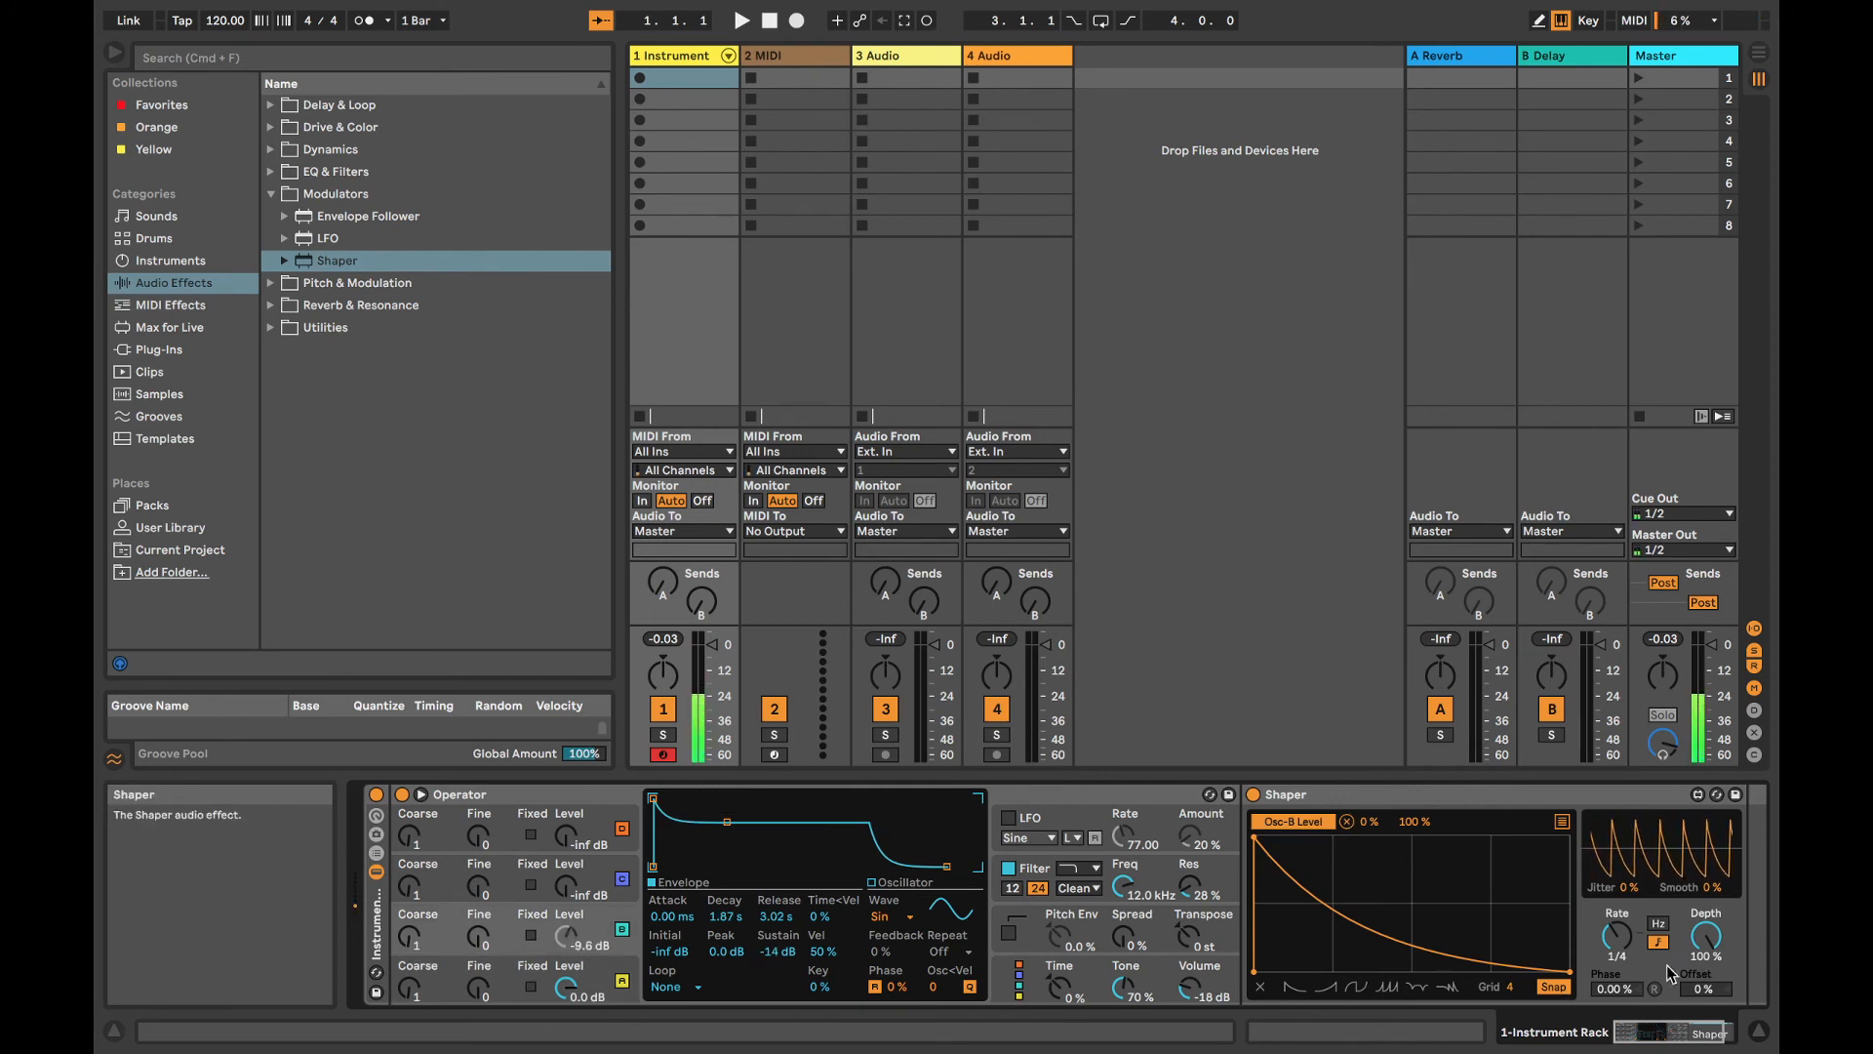
Step: Give Shaper the preset curve of four repeated rising ramps and set its synced Rate to 1/4
drag(1619, 936, 1620, 968)
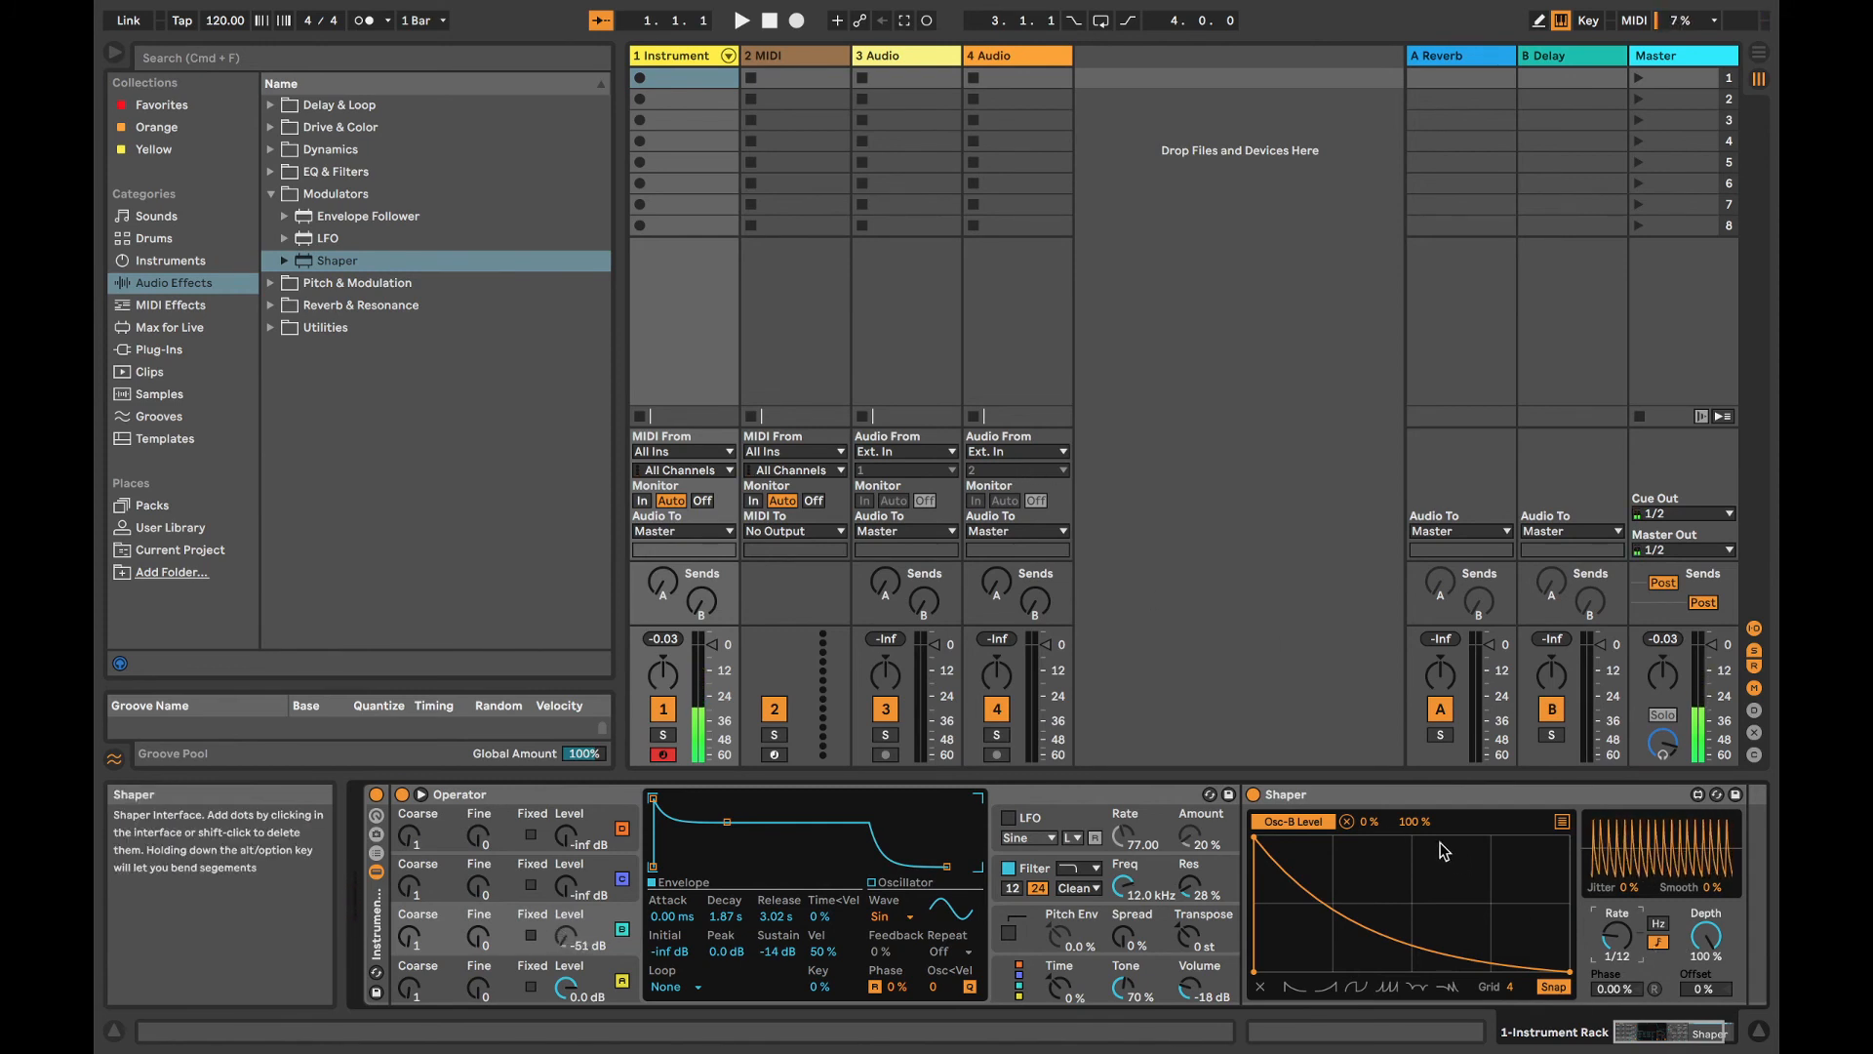
click(1397, 987)
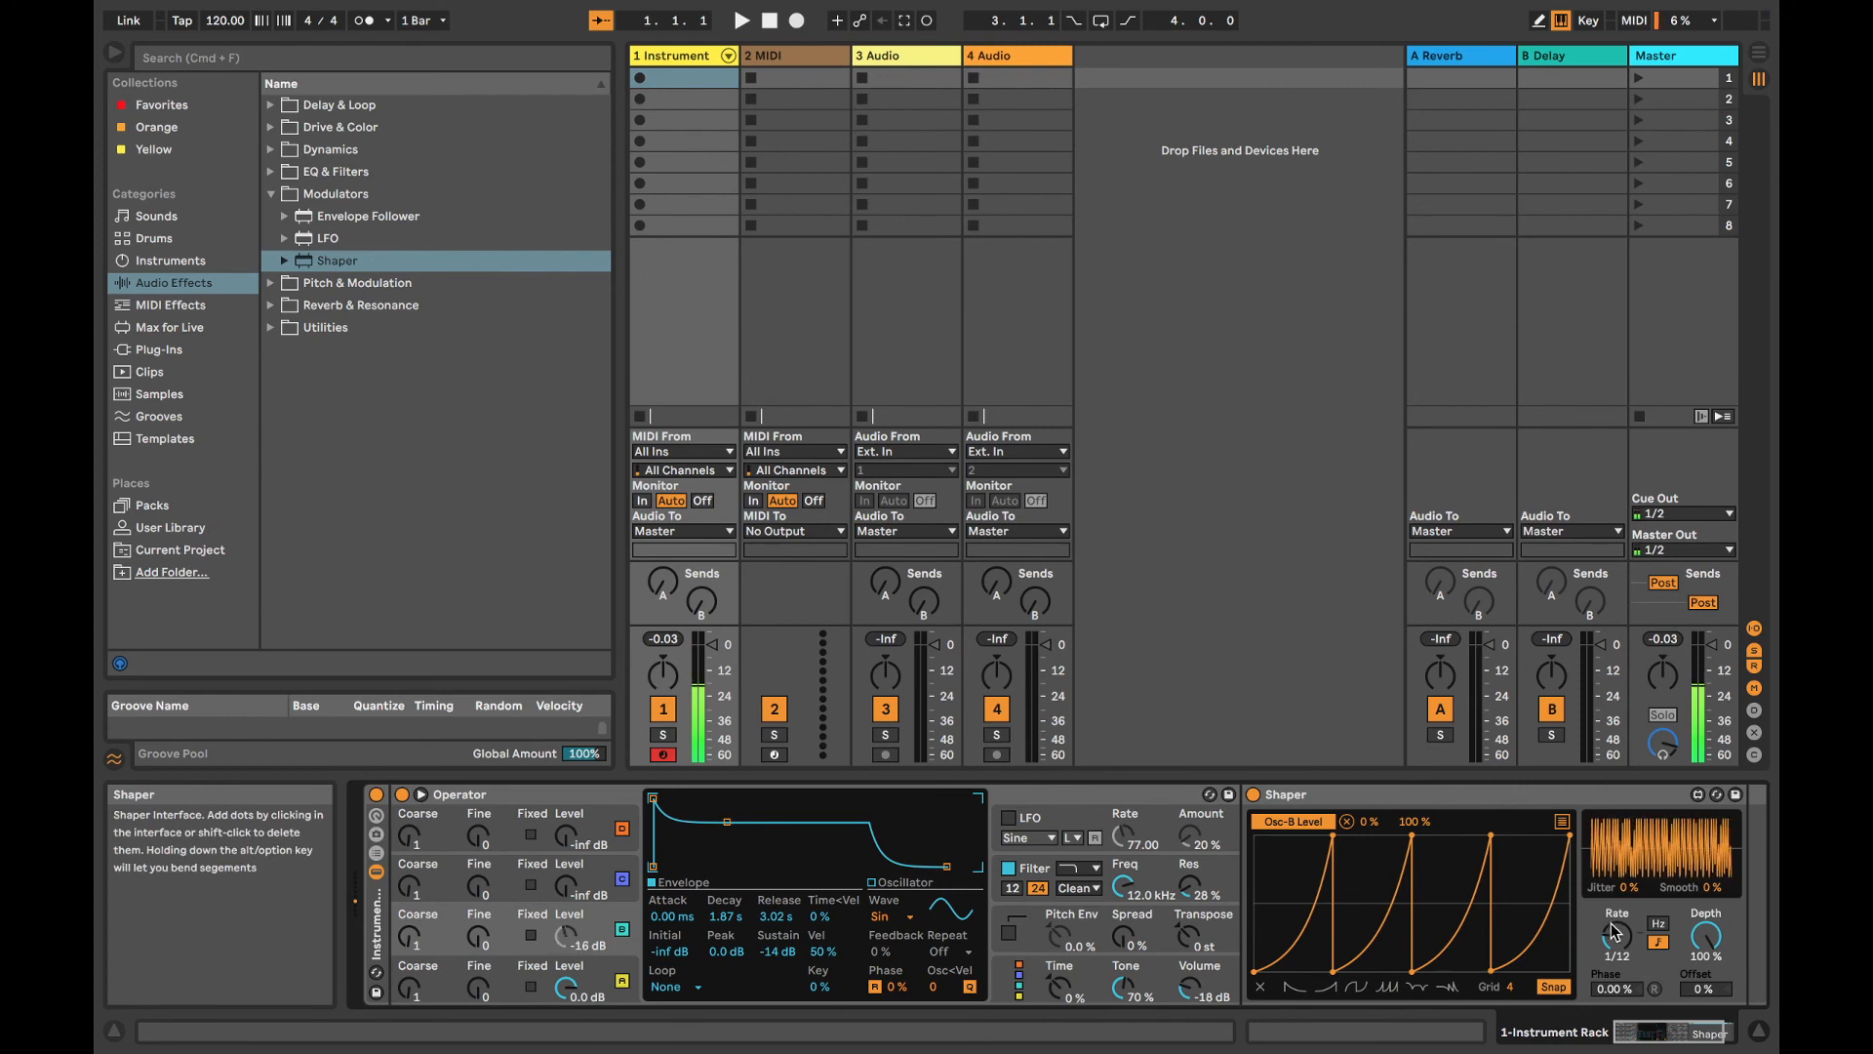
mouse_move(1616, 934)
mouse_down()
mouse_move(1617, 952)
mouse_move(1617, 915)
mouse_up()
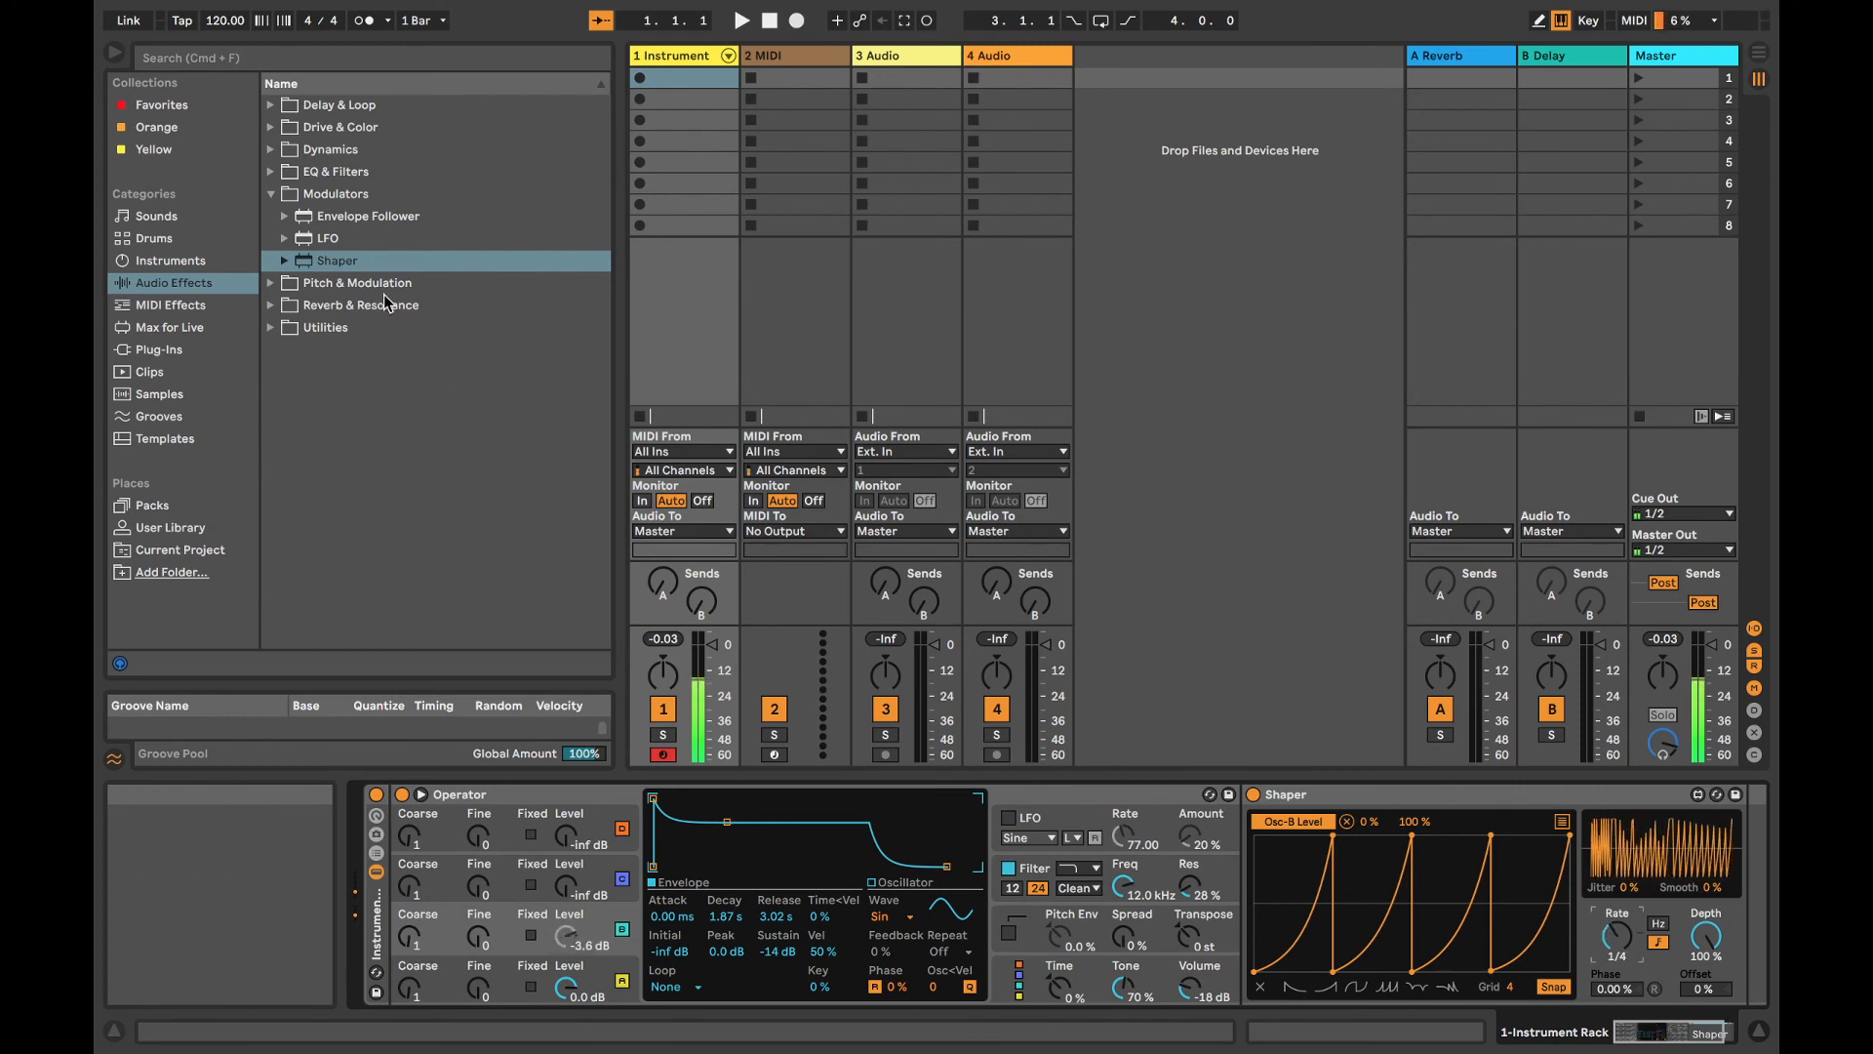
Step: Insert an LFO after Shaper, map it to Shaper's Rate, and set the LFO to 0.21 Hz with 89 % depth
click(324, 243)
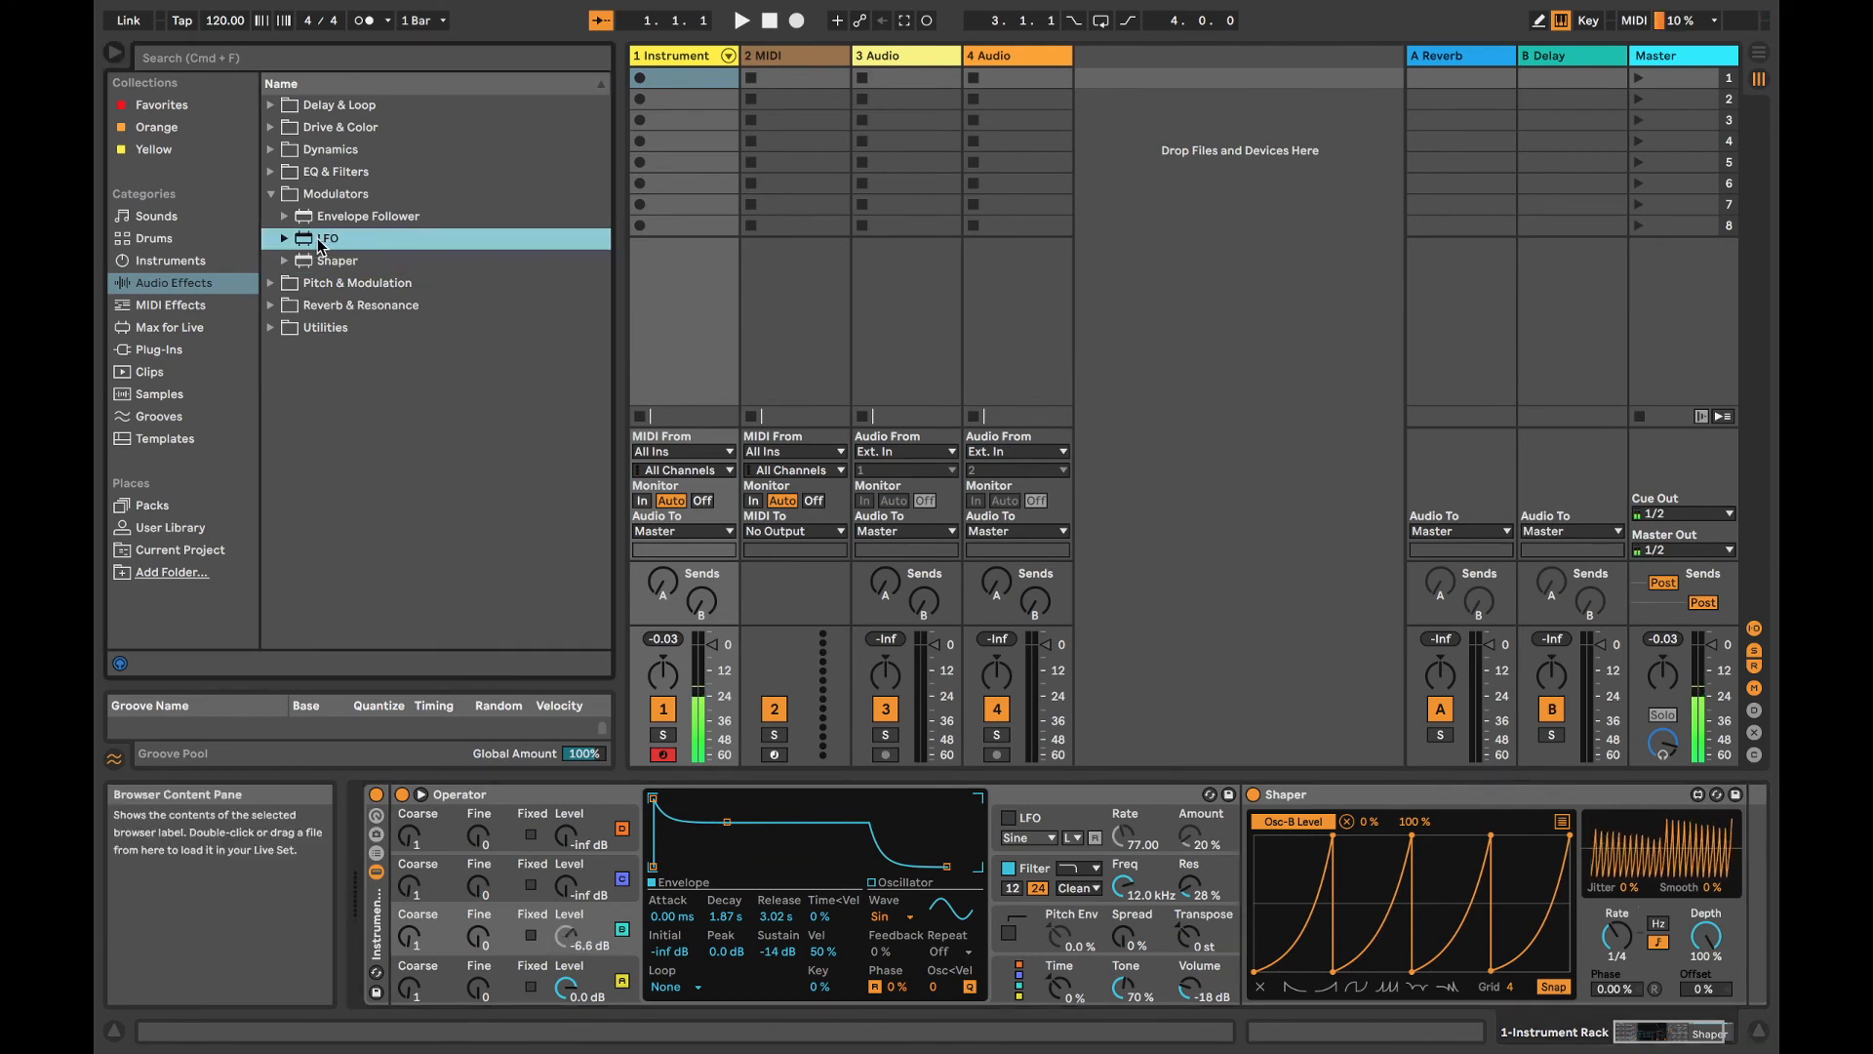
drag(1770, 867, 1607, 845)
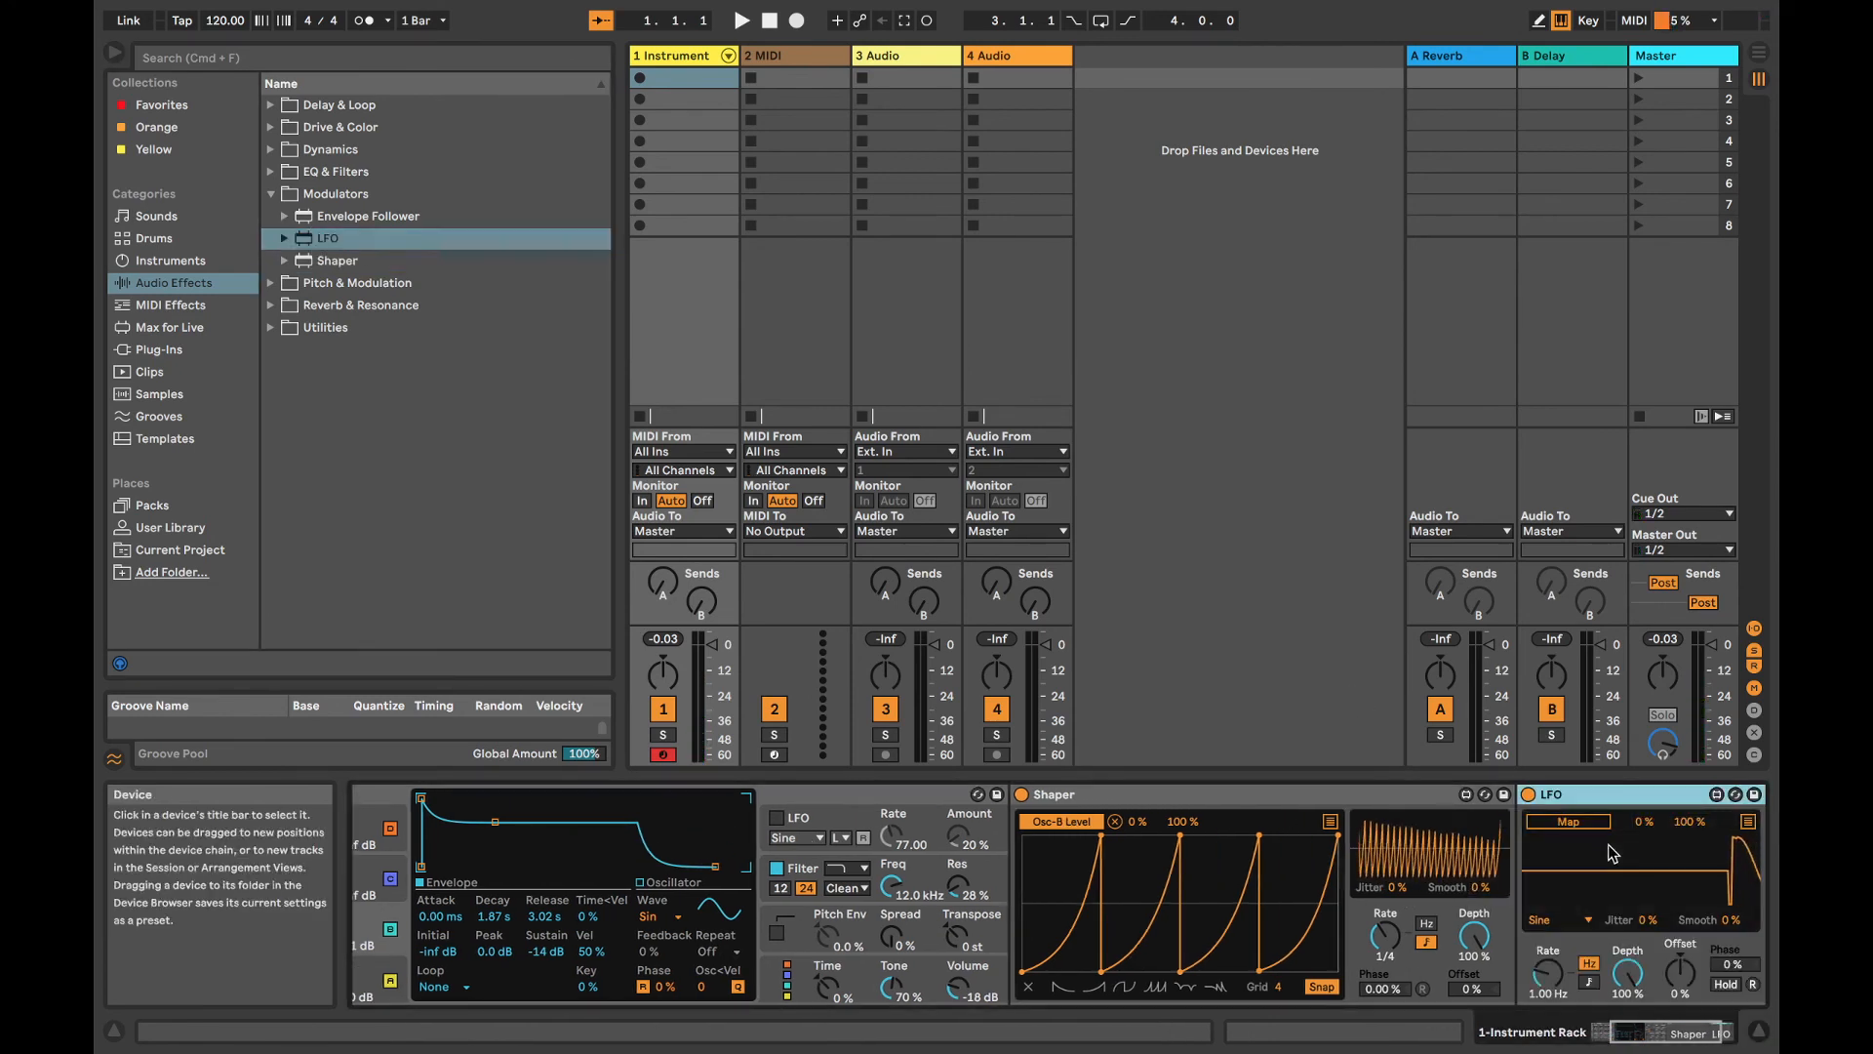
click(1385, 936)
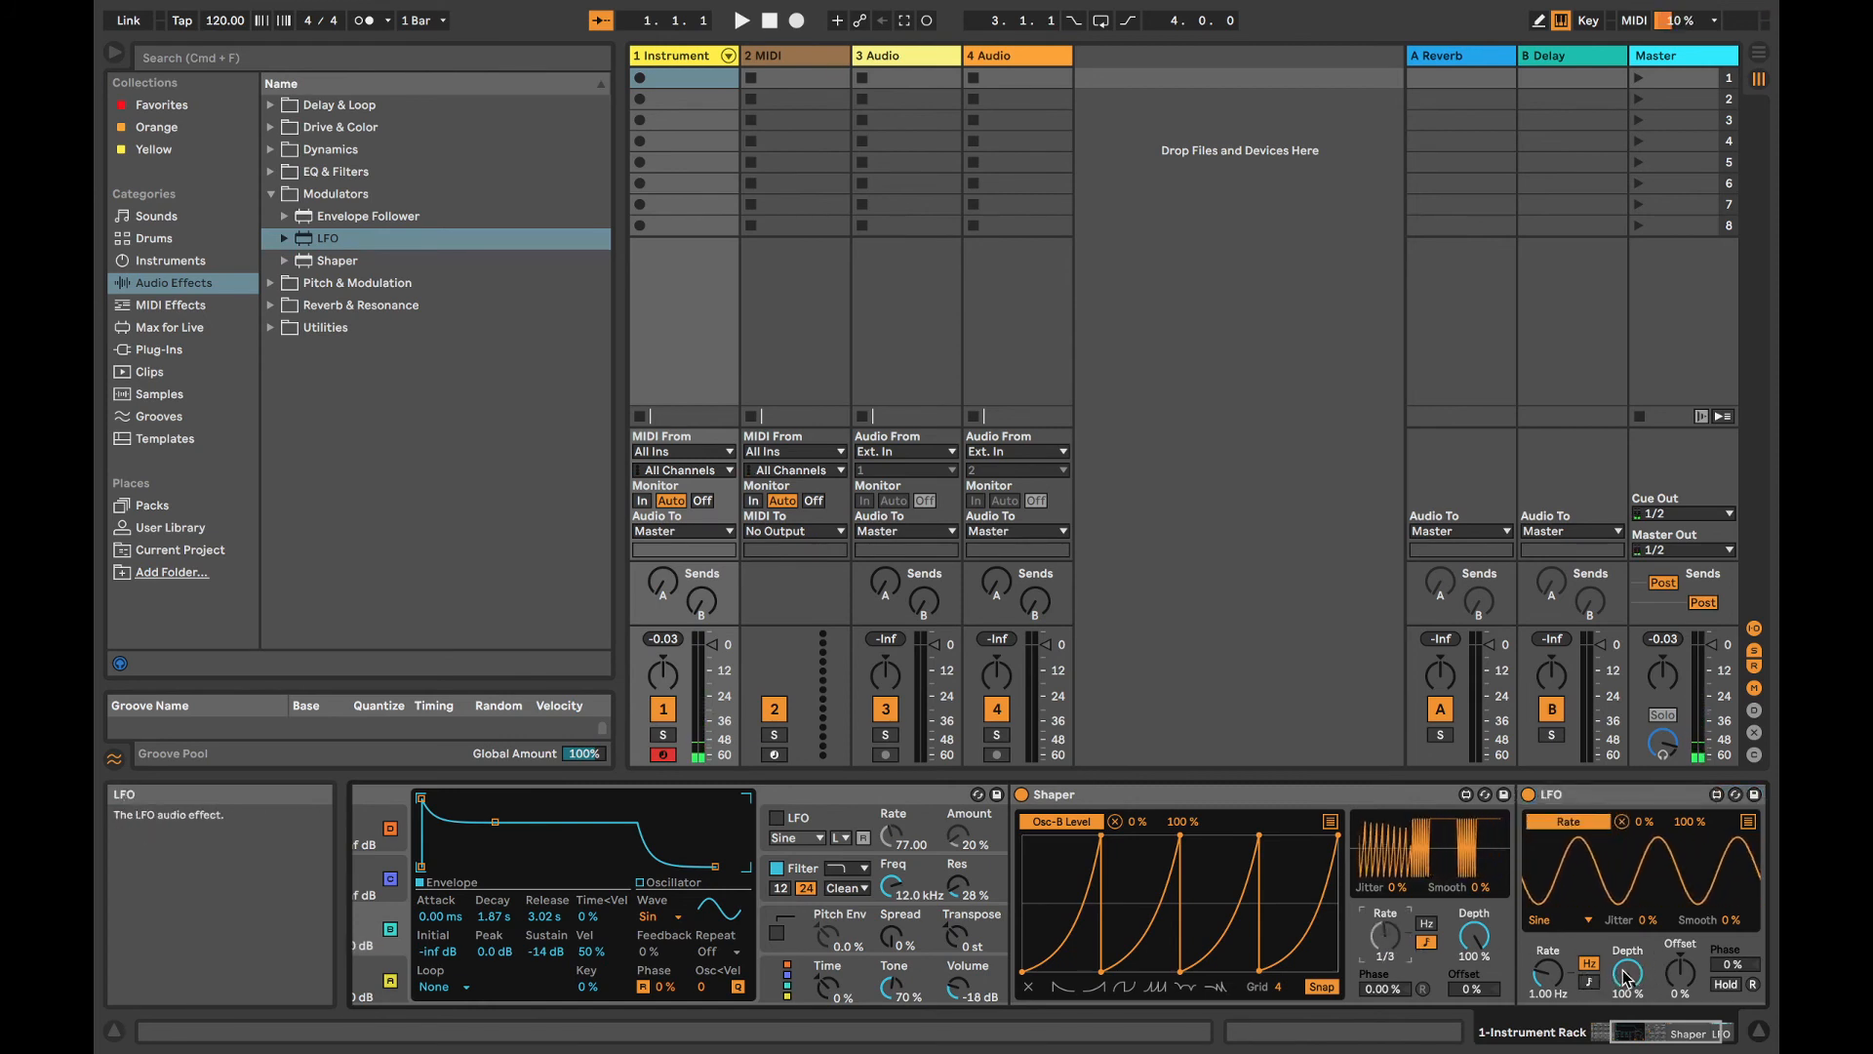
drag(1623, 973, 1545, 997)
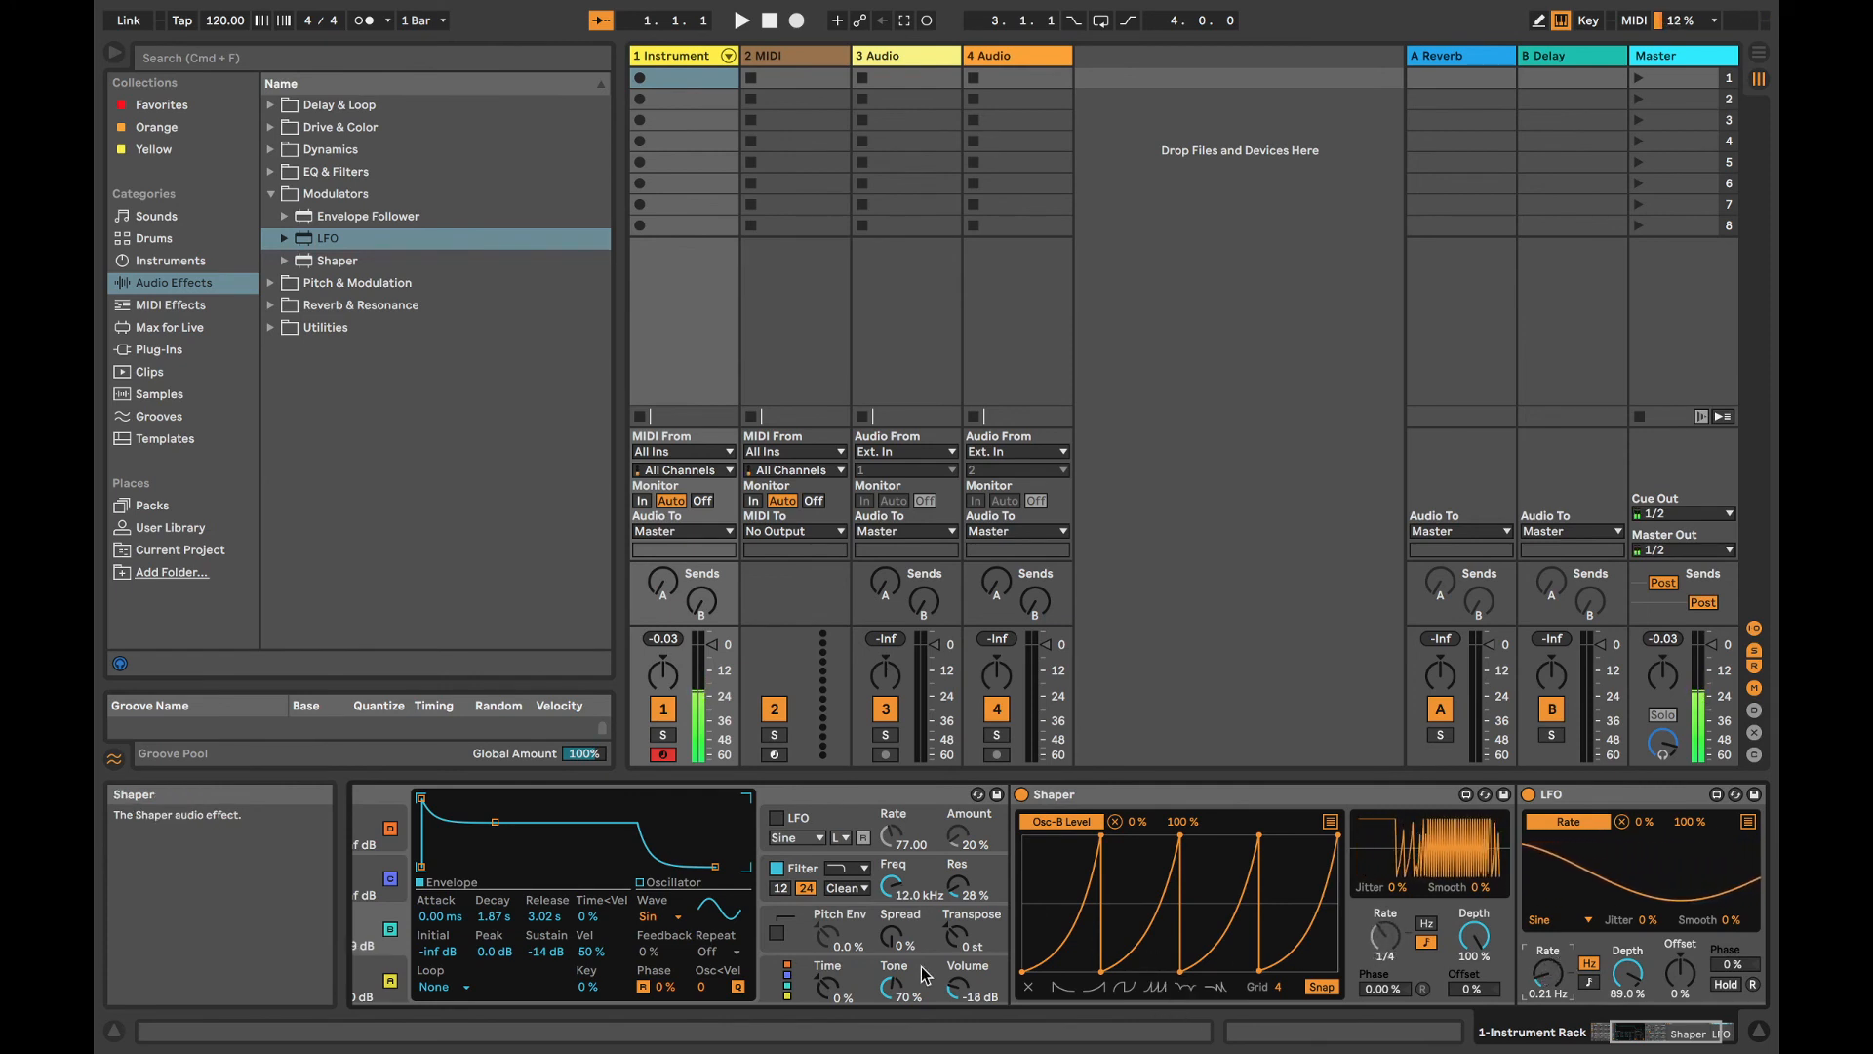
Step: Set oscillator B's coarse frequency to 3 and its envelope release to 1.16 s in Operator
scroll(914, 968, left, 3)
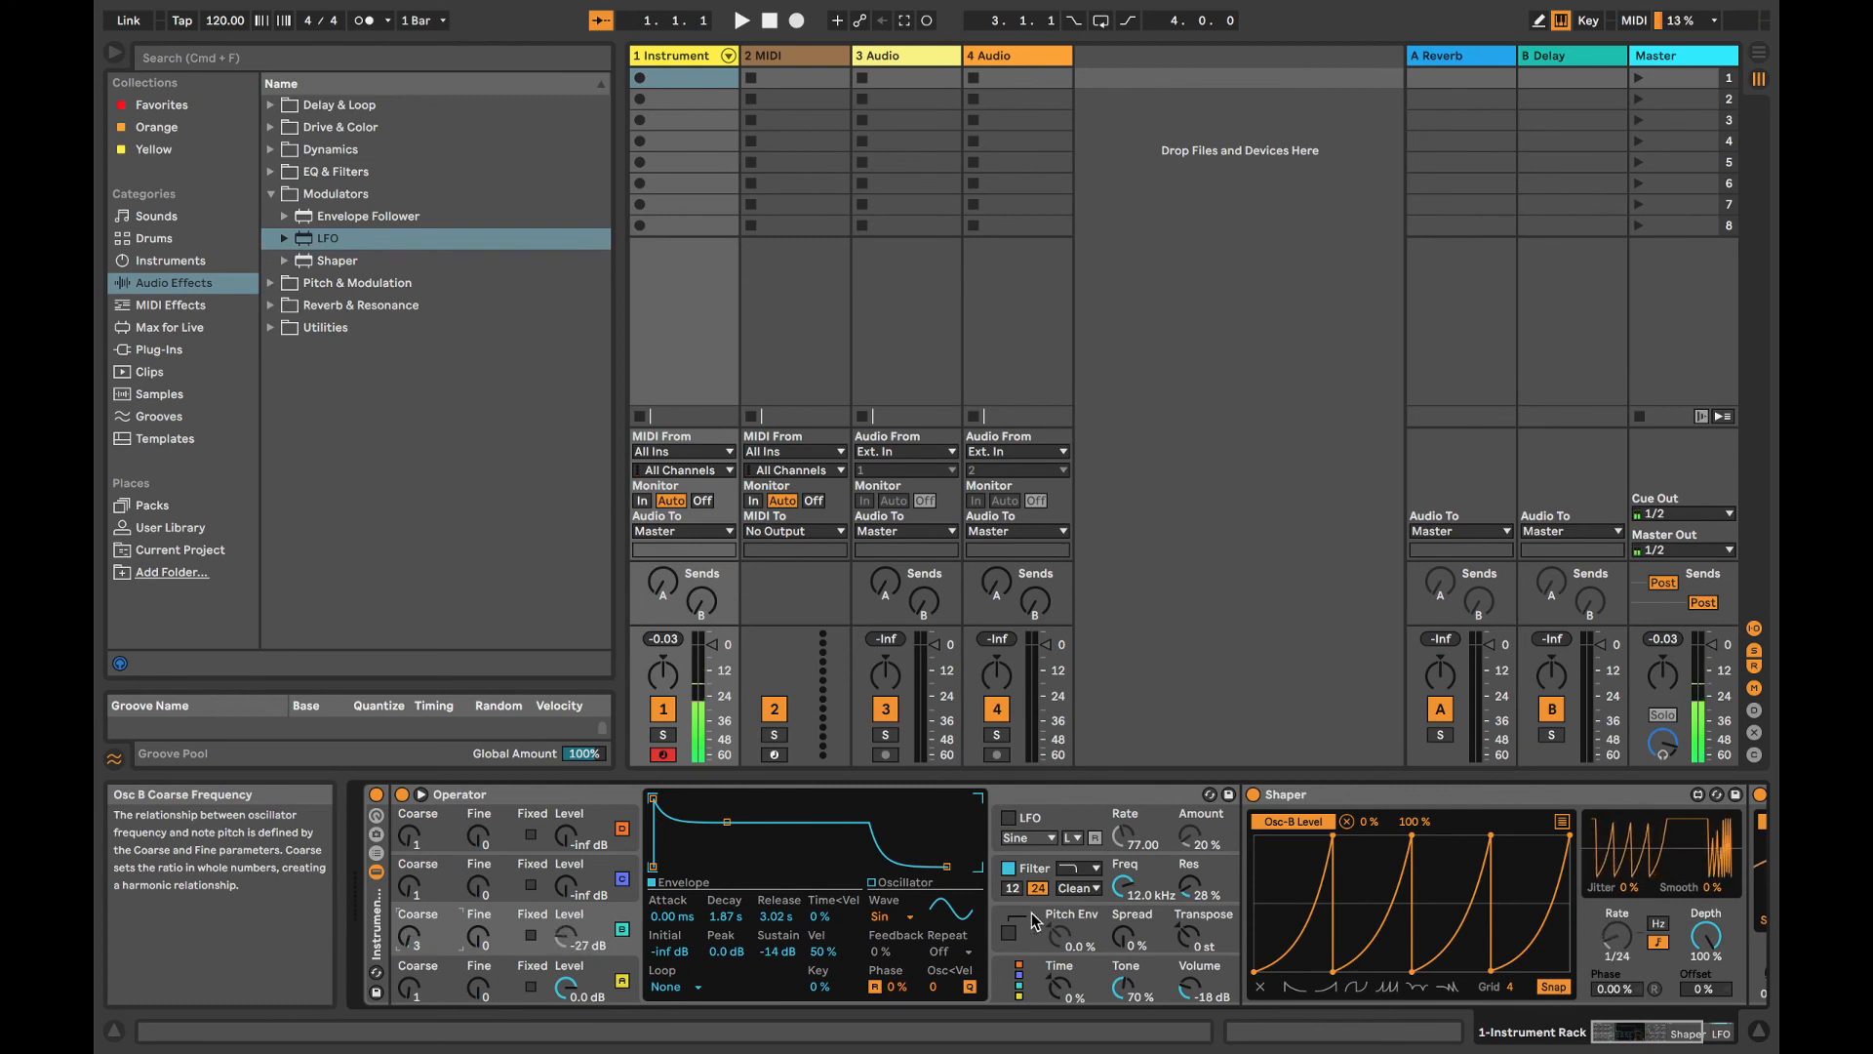
drag(946, 866, 938, 866)
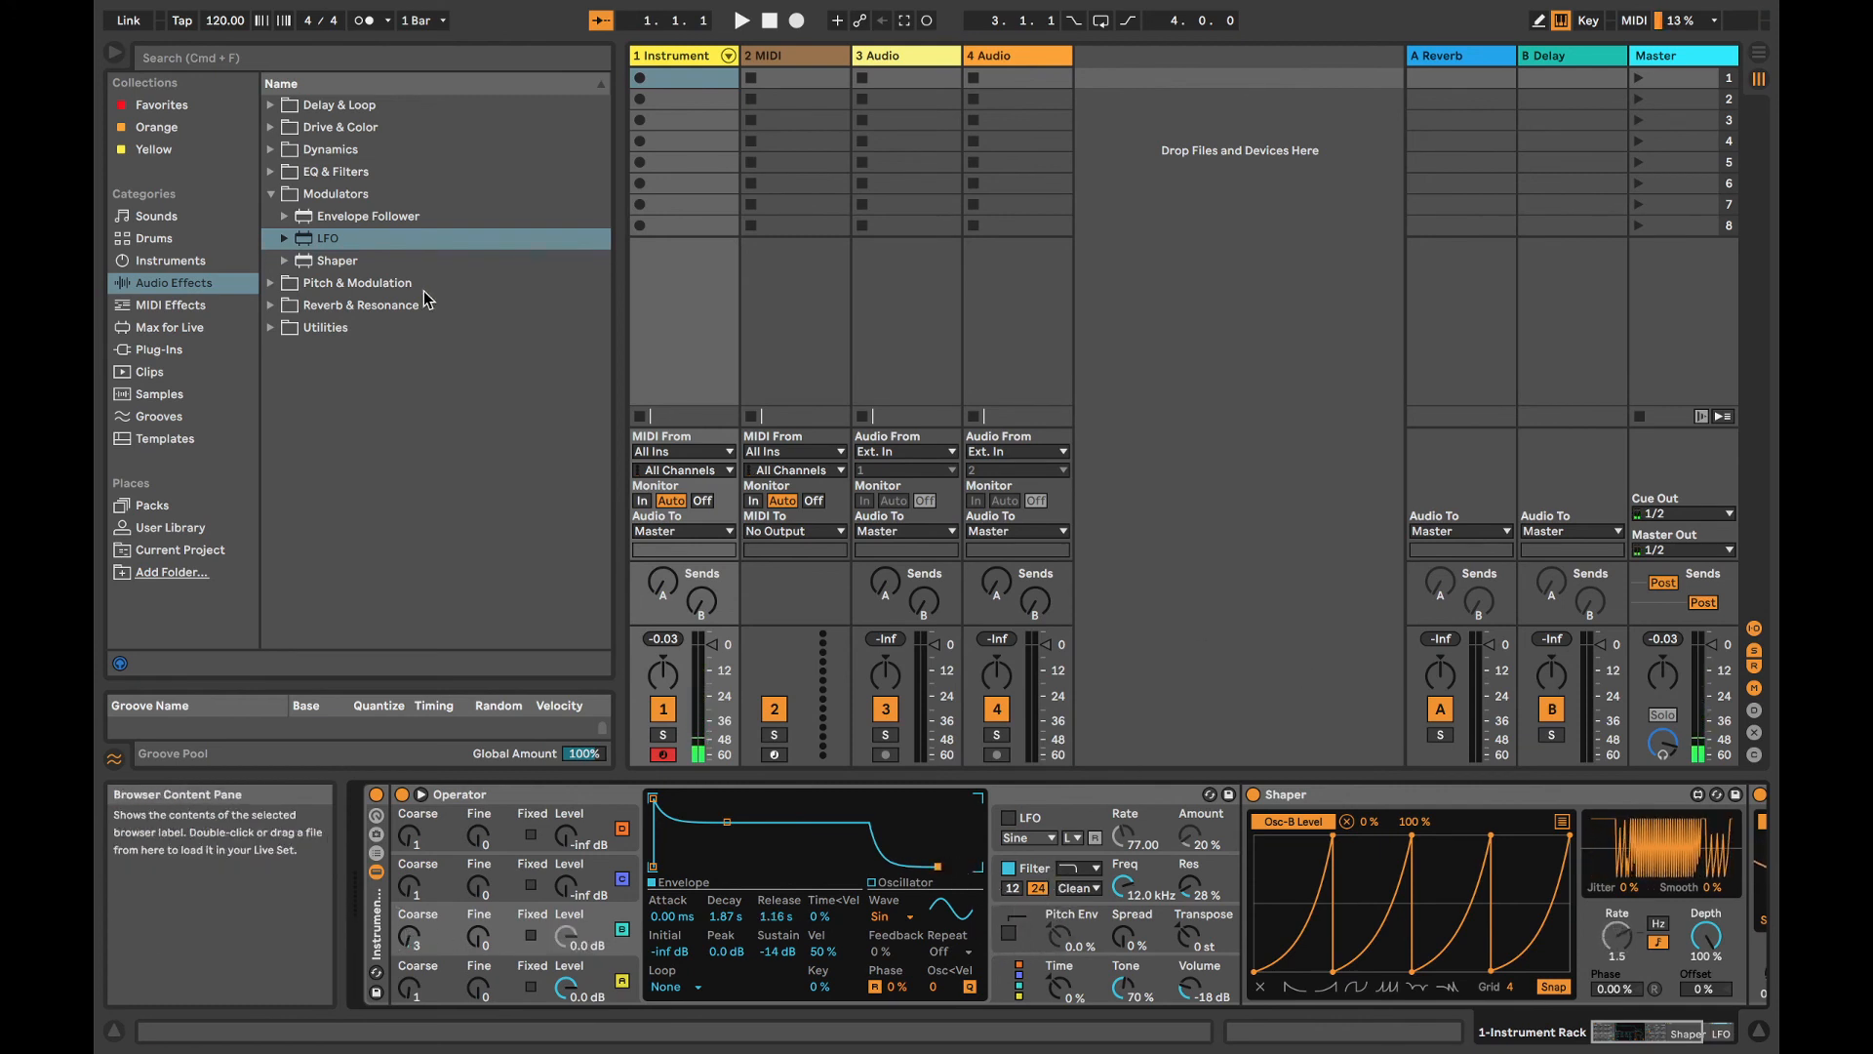
Step: Insert a second Shaper directly after Operator and draw an irregular curve with steep drops and bent segments, using Grid 9
click(349, 259)
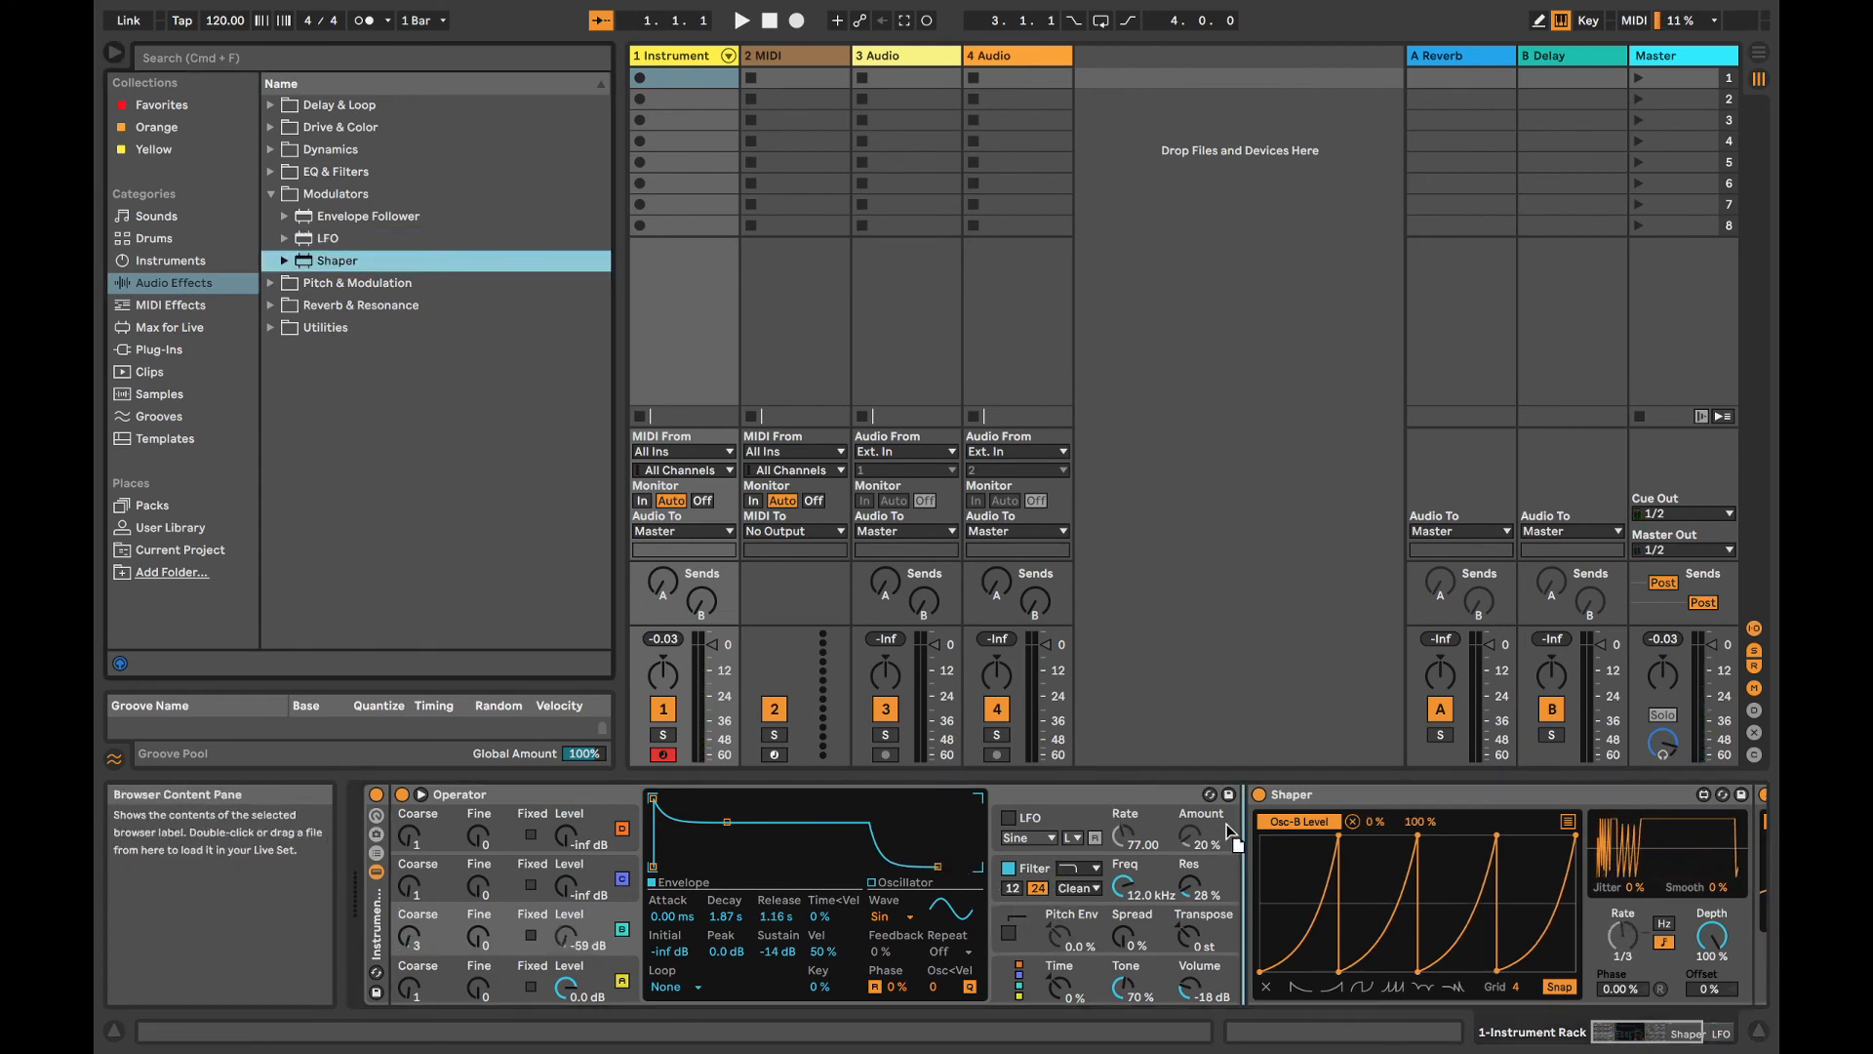
drag(1247, 820, 1249, 821)
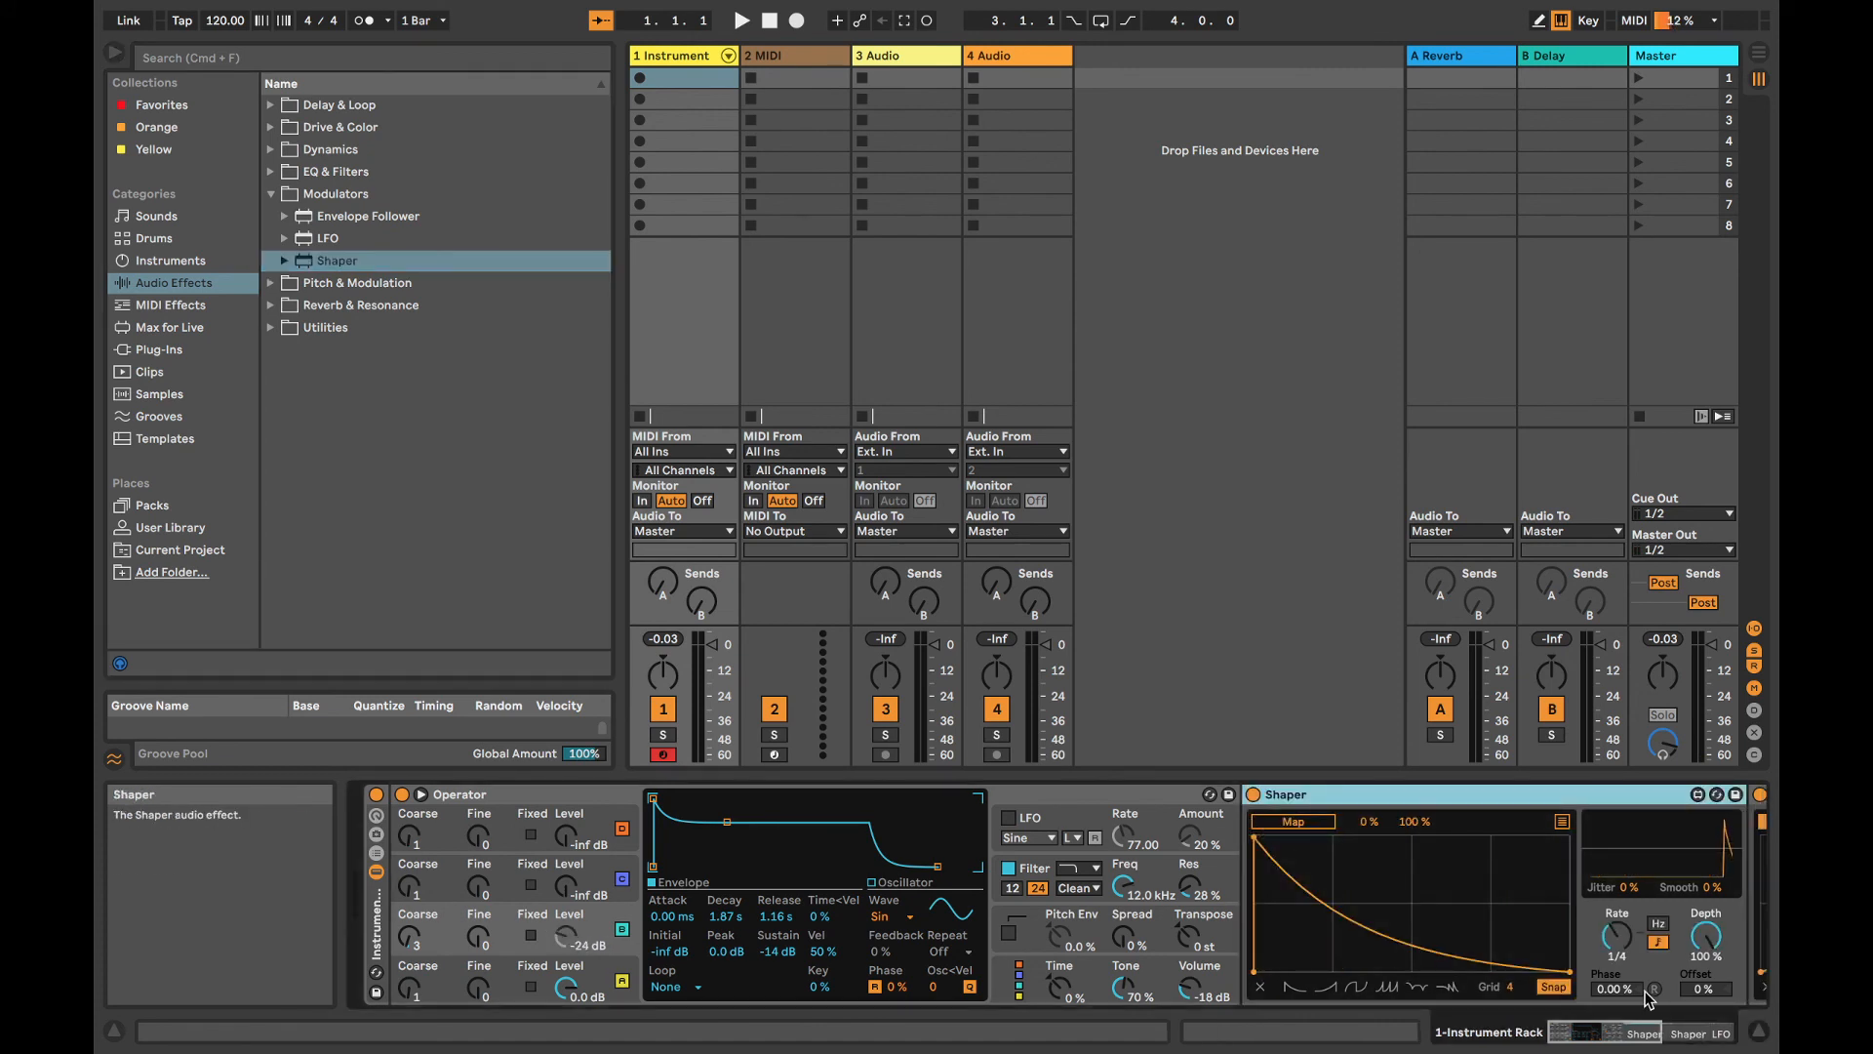
click(1409, 913)
click(1313, 843)
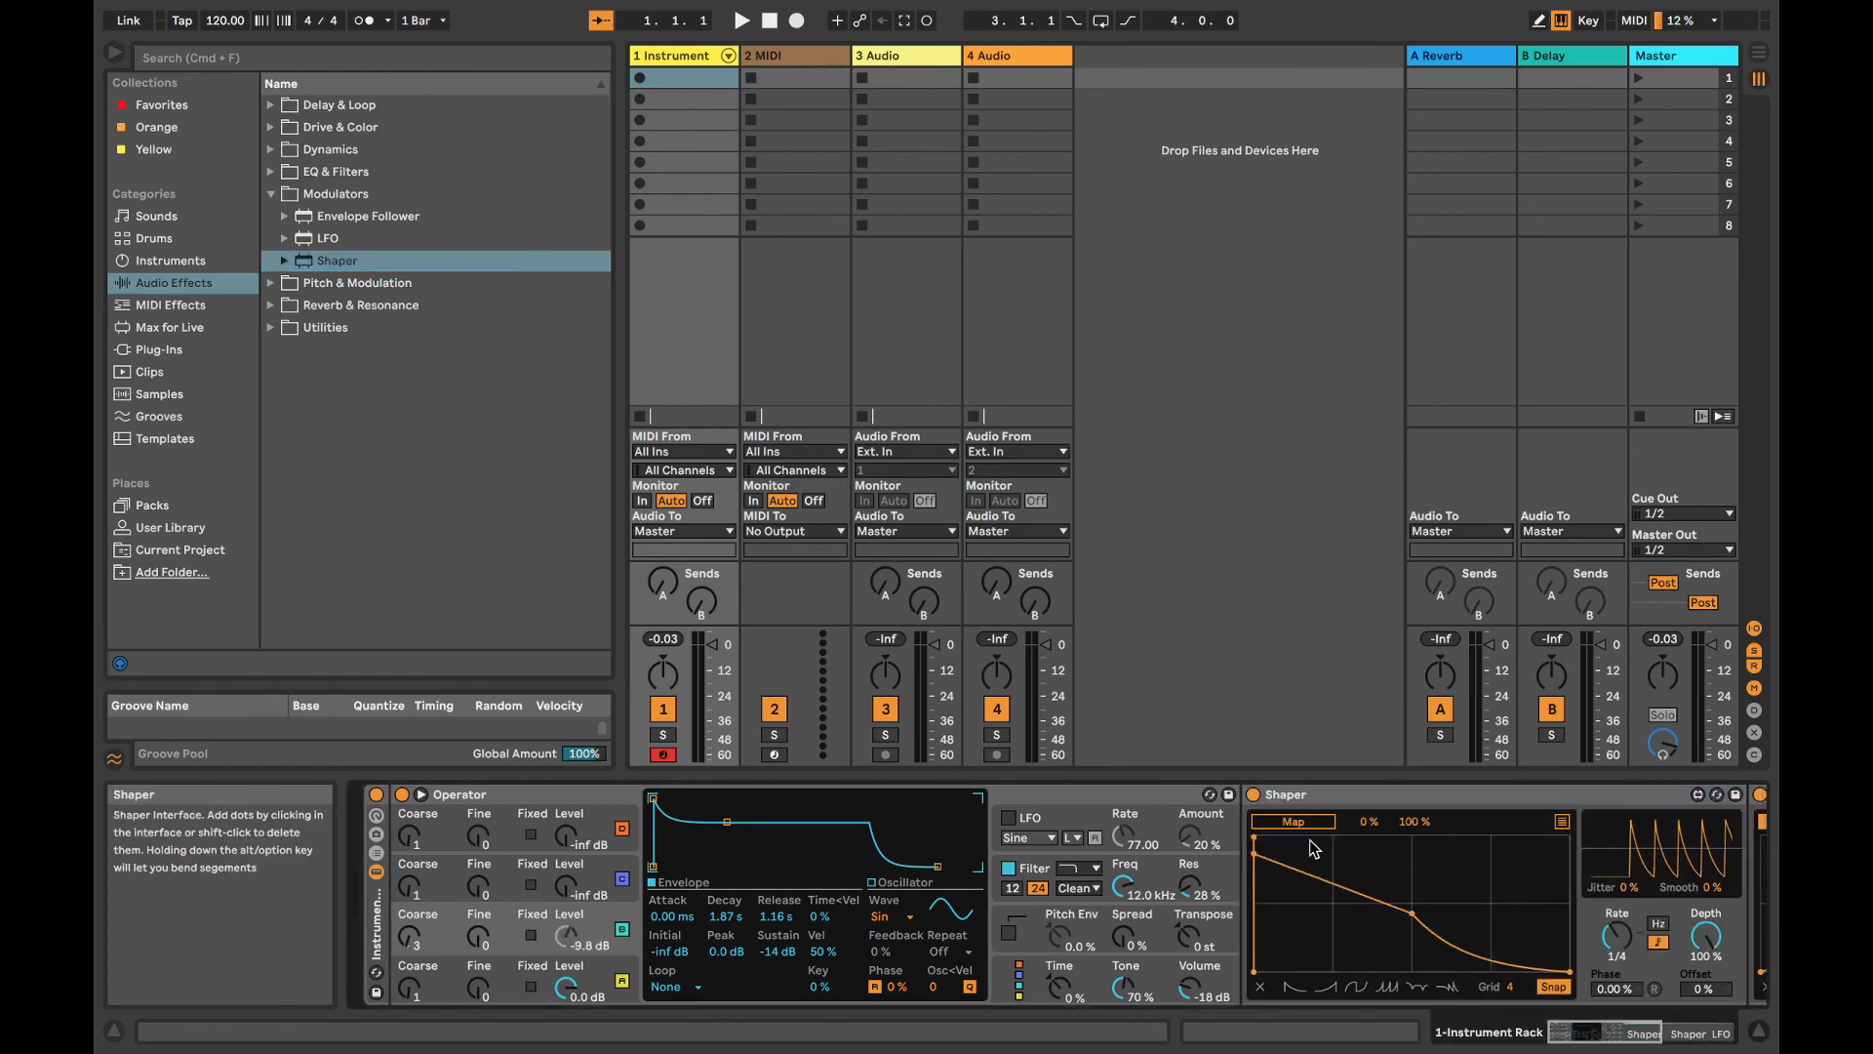
click(1403, 885)
drag(1510, 989, 1510, 974)
drag(1333, 838, 1534, 895)
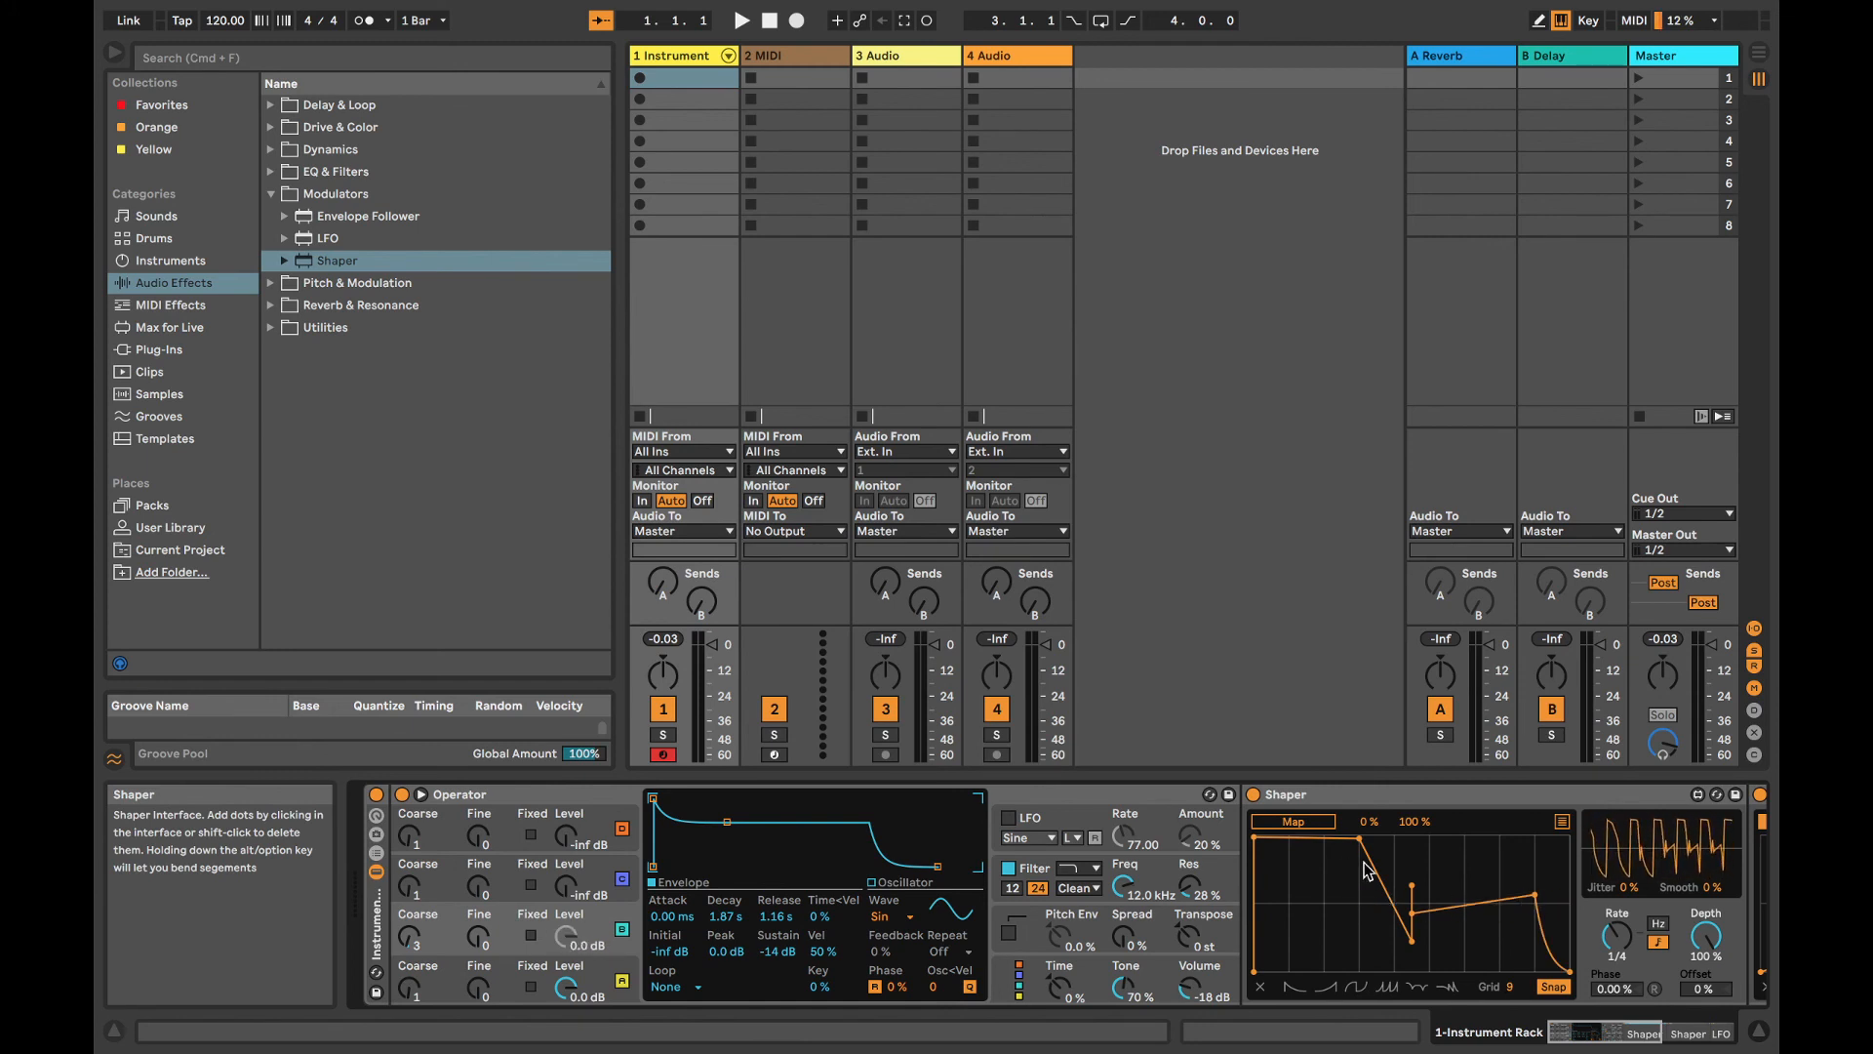
click(1369, 872)
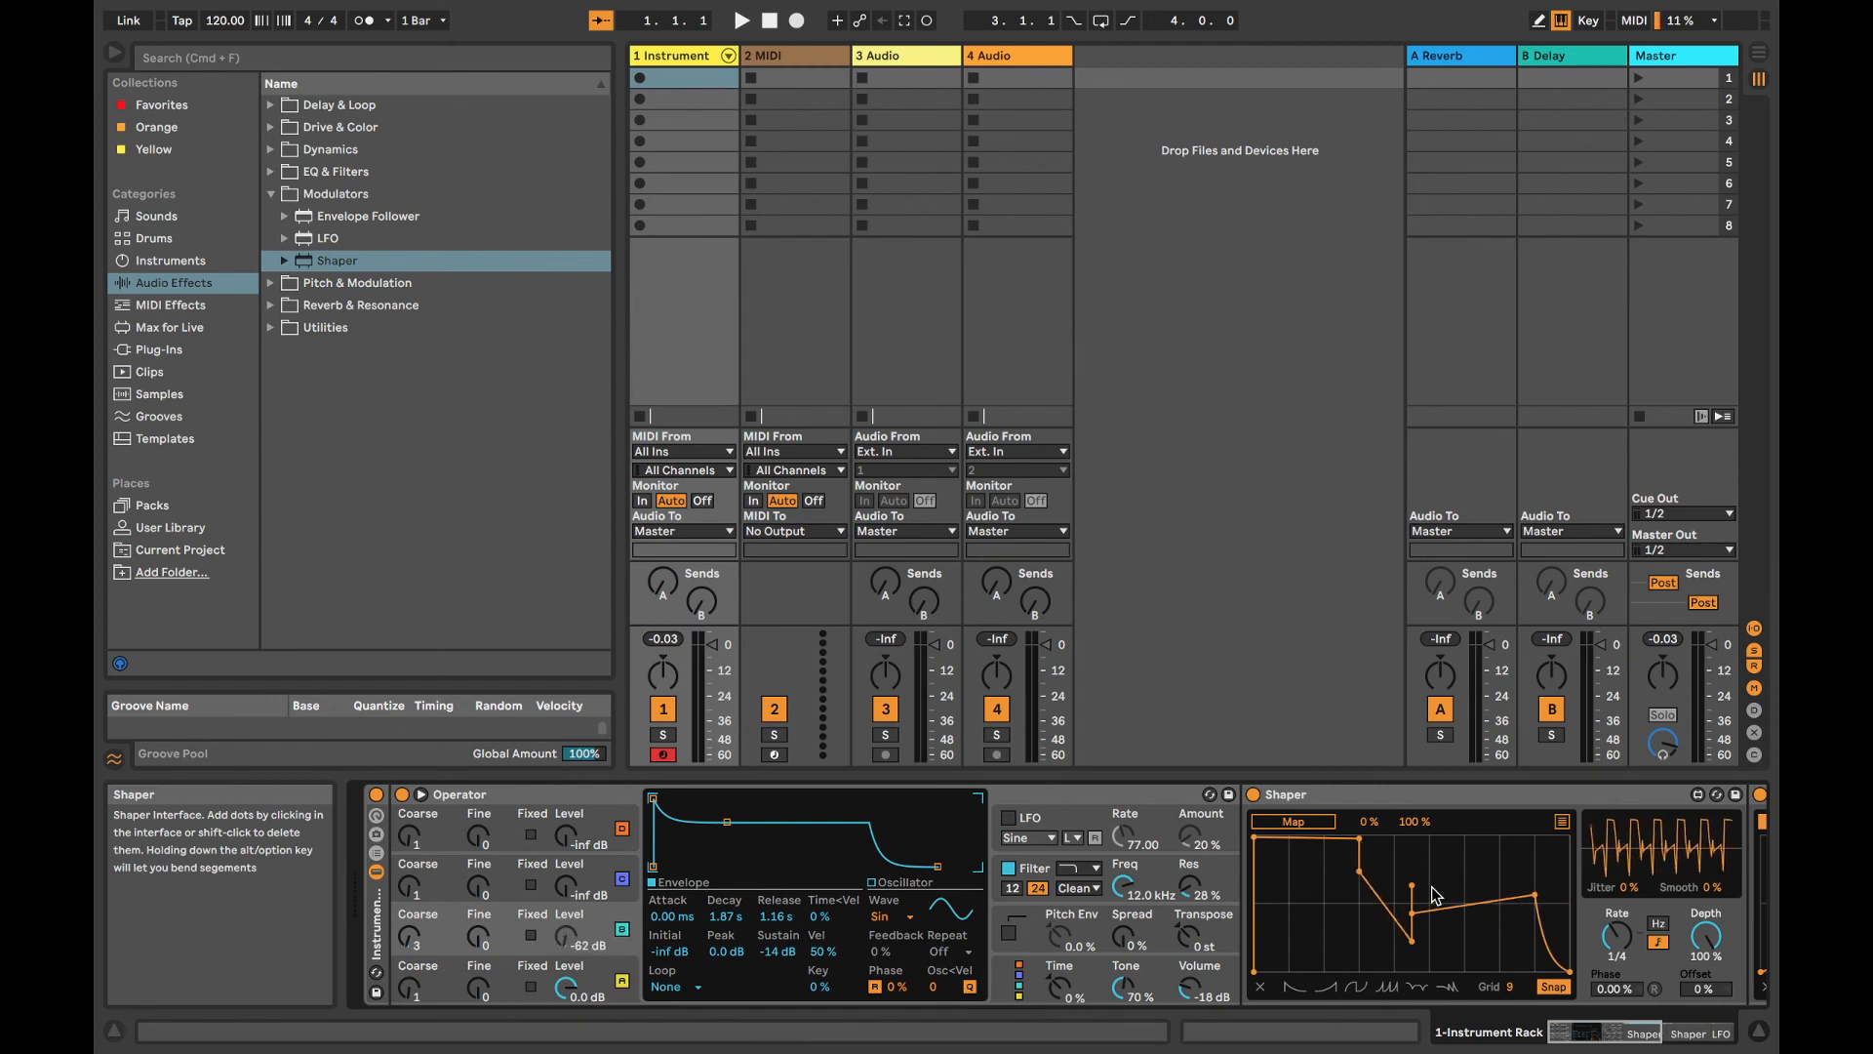
drag(1482, 898, 1387, 915)
Step: Map the new Shaper to Operator's filter frequency
click(1278, 822)
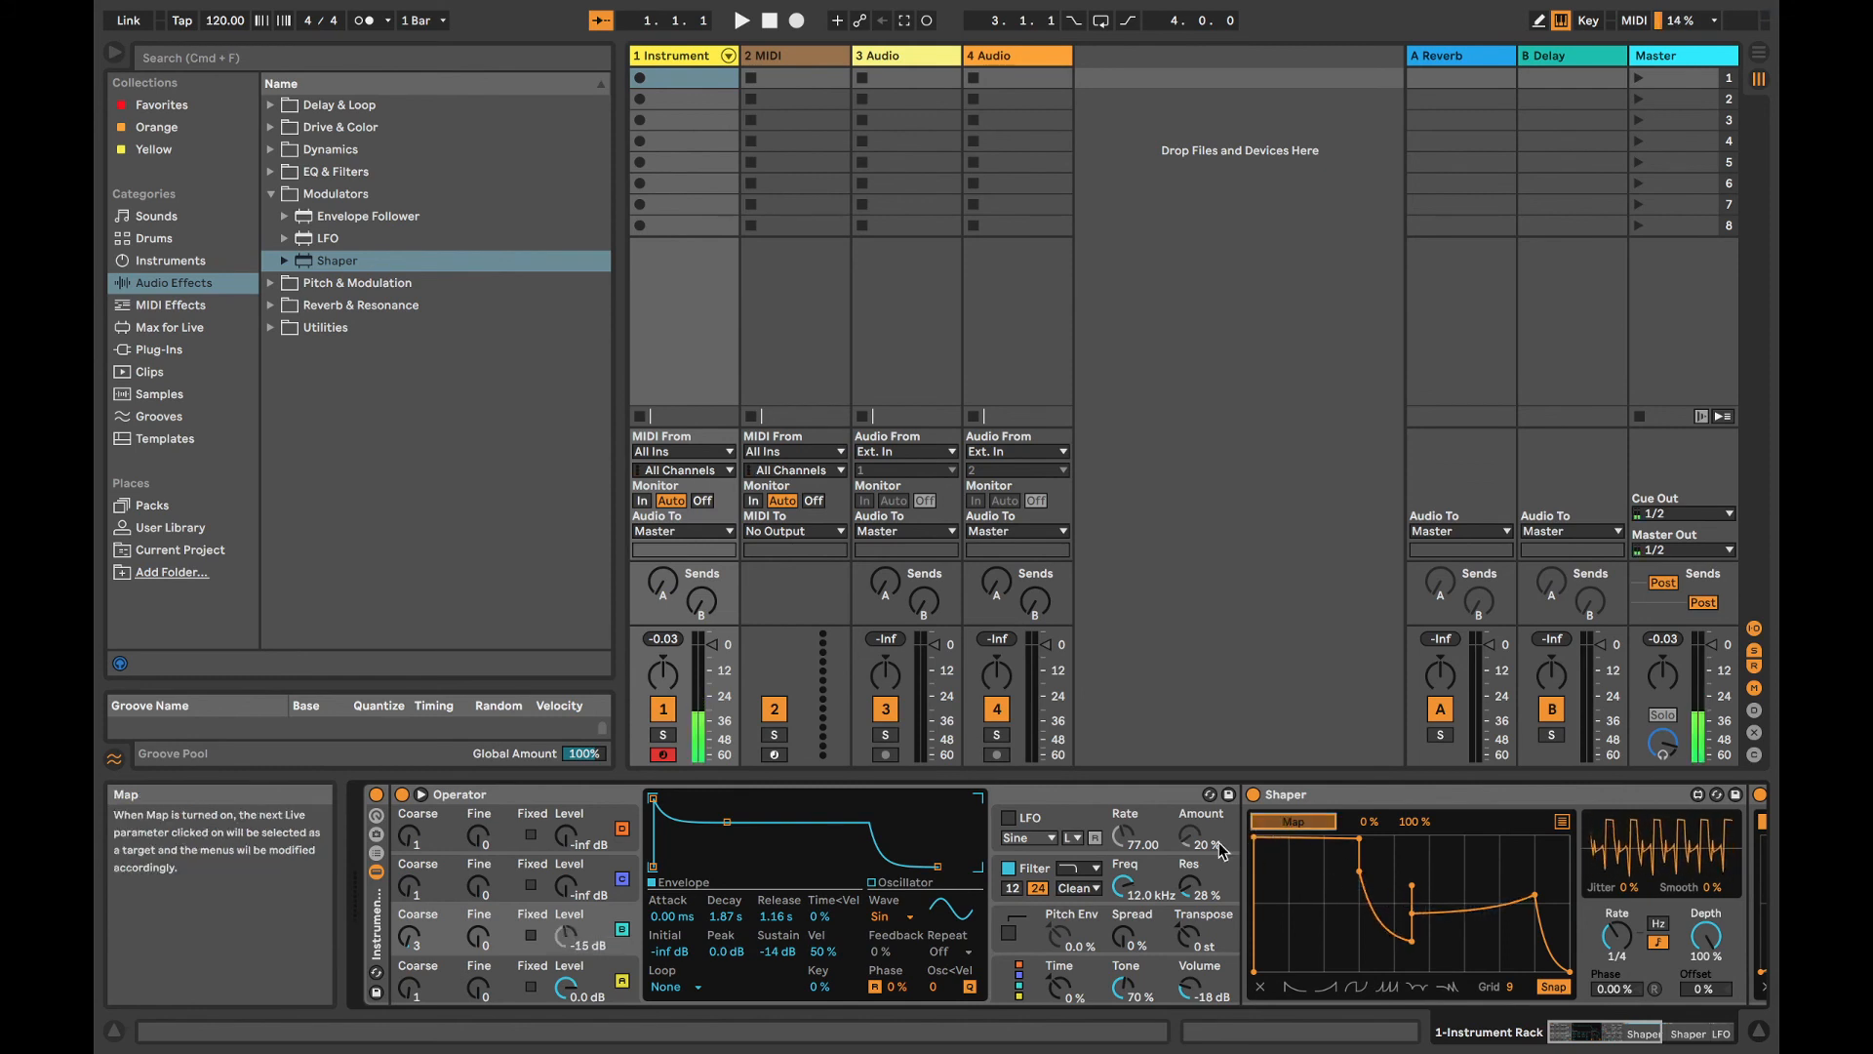
click(1124, 886)
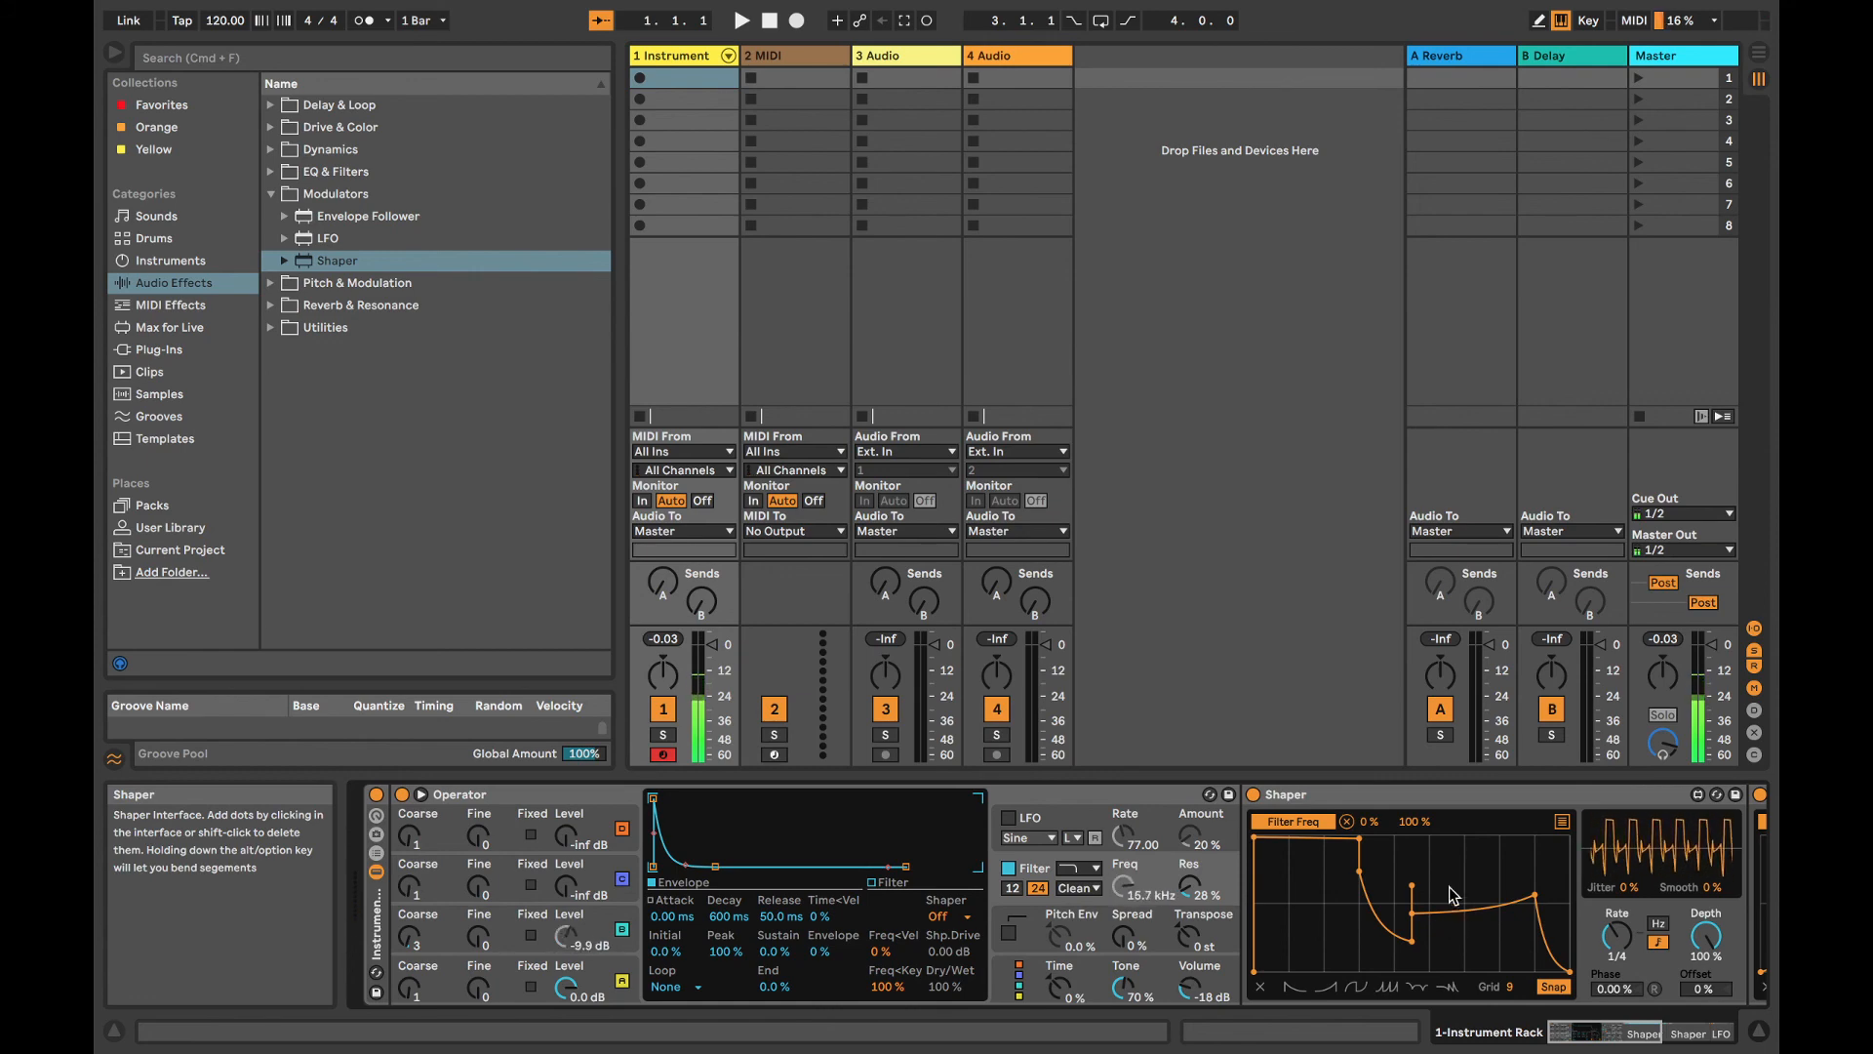
Step: Duplicate the LFO at the end of the rack and set the copy's waveform to Random
scroll(1444, 917, right, 5)
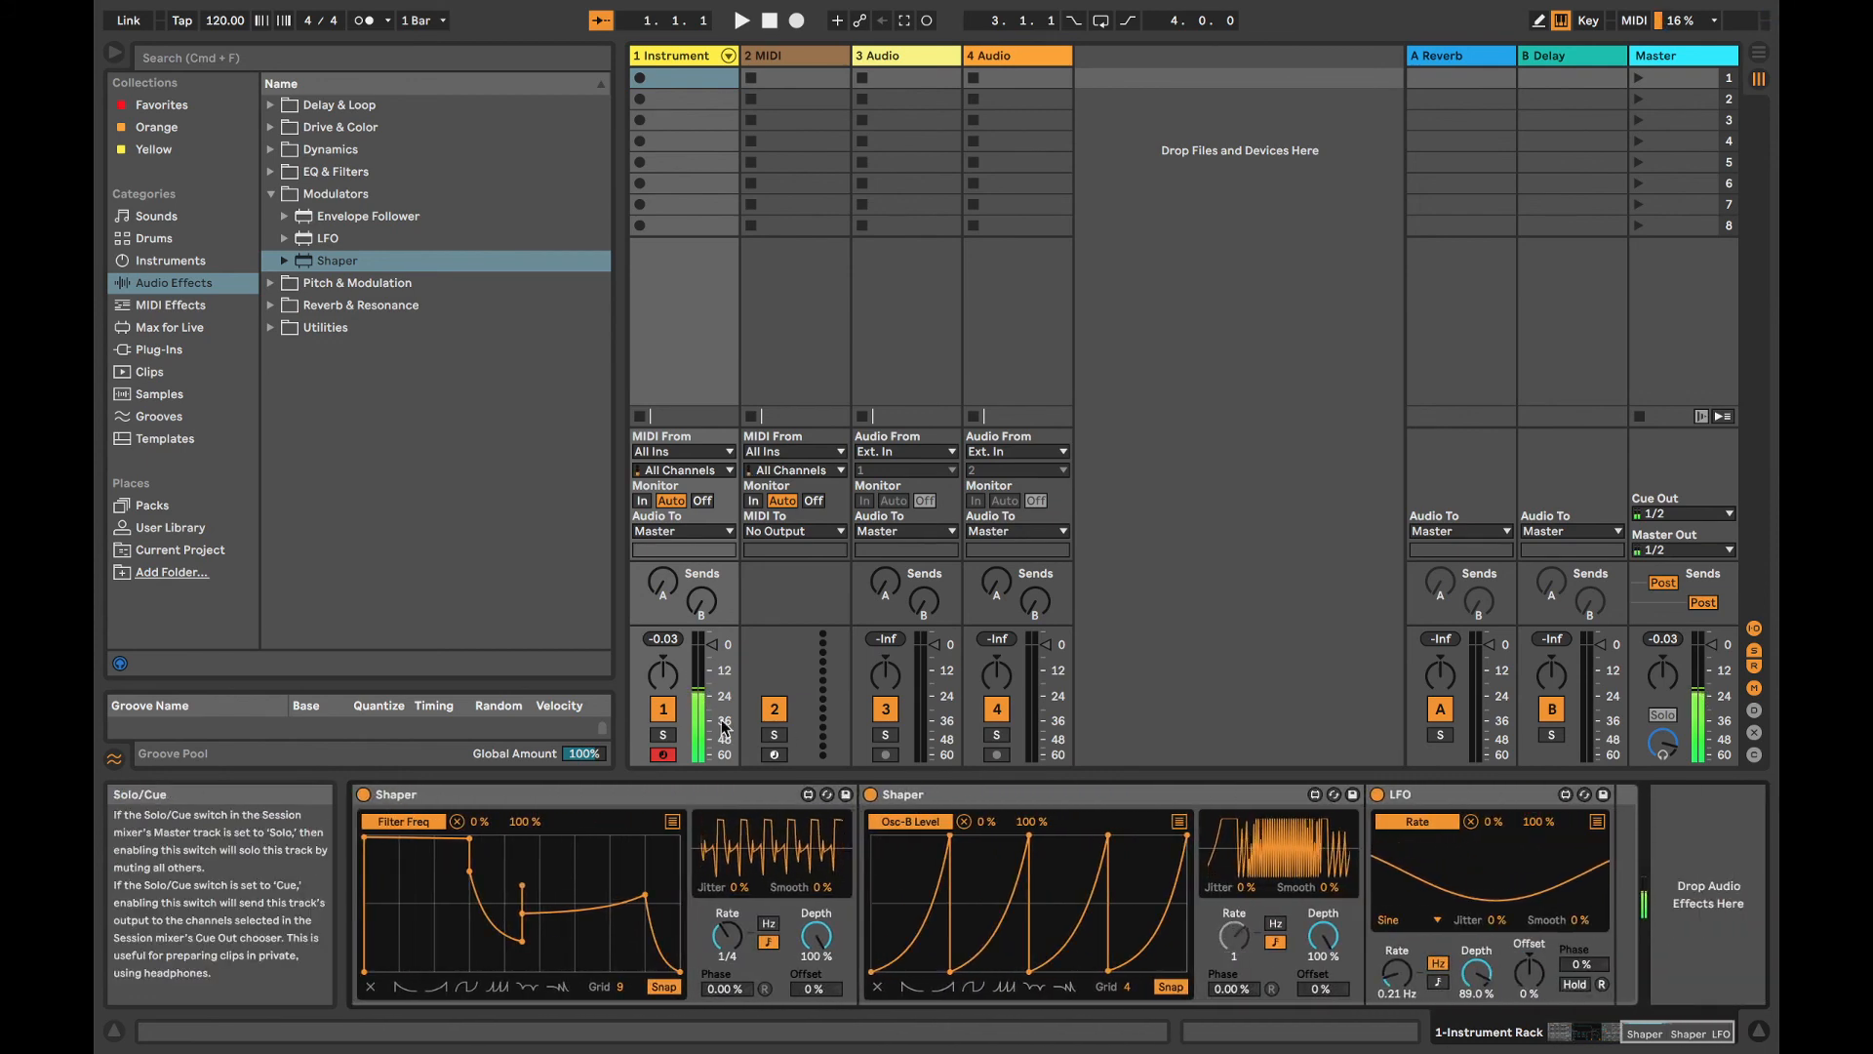
click(1420, 800)
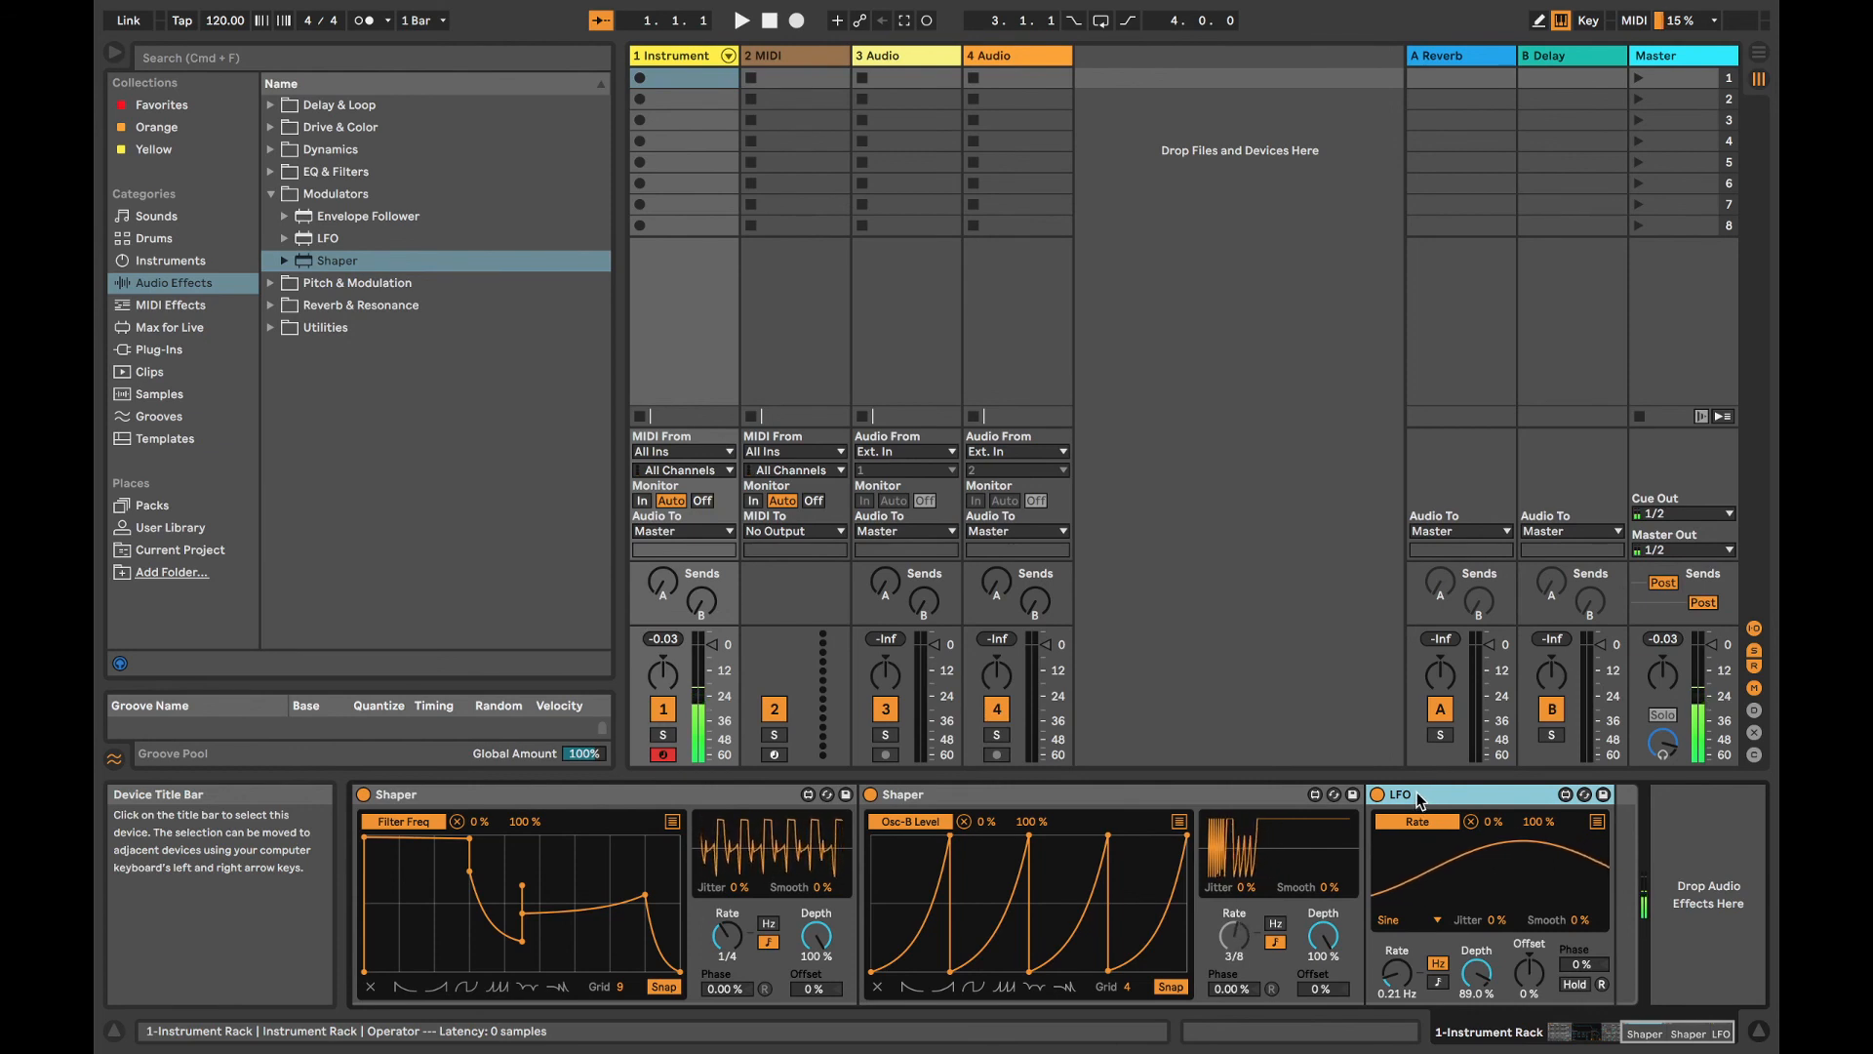
key(super+d)
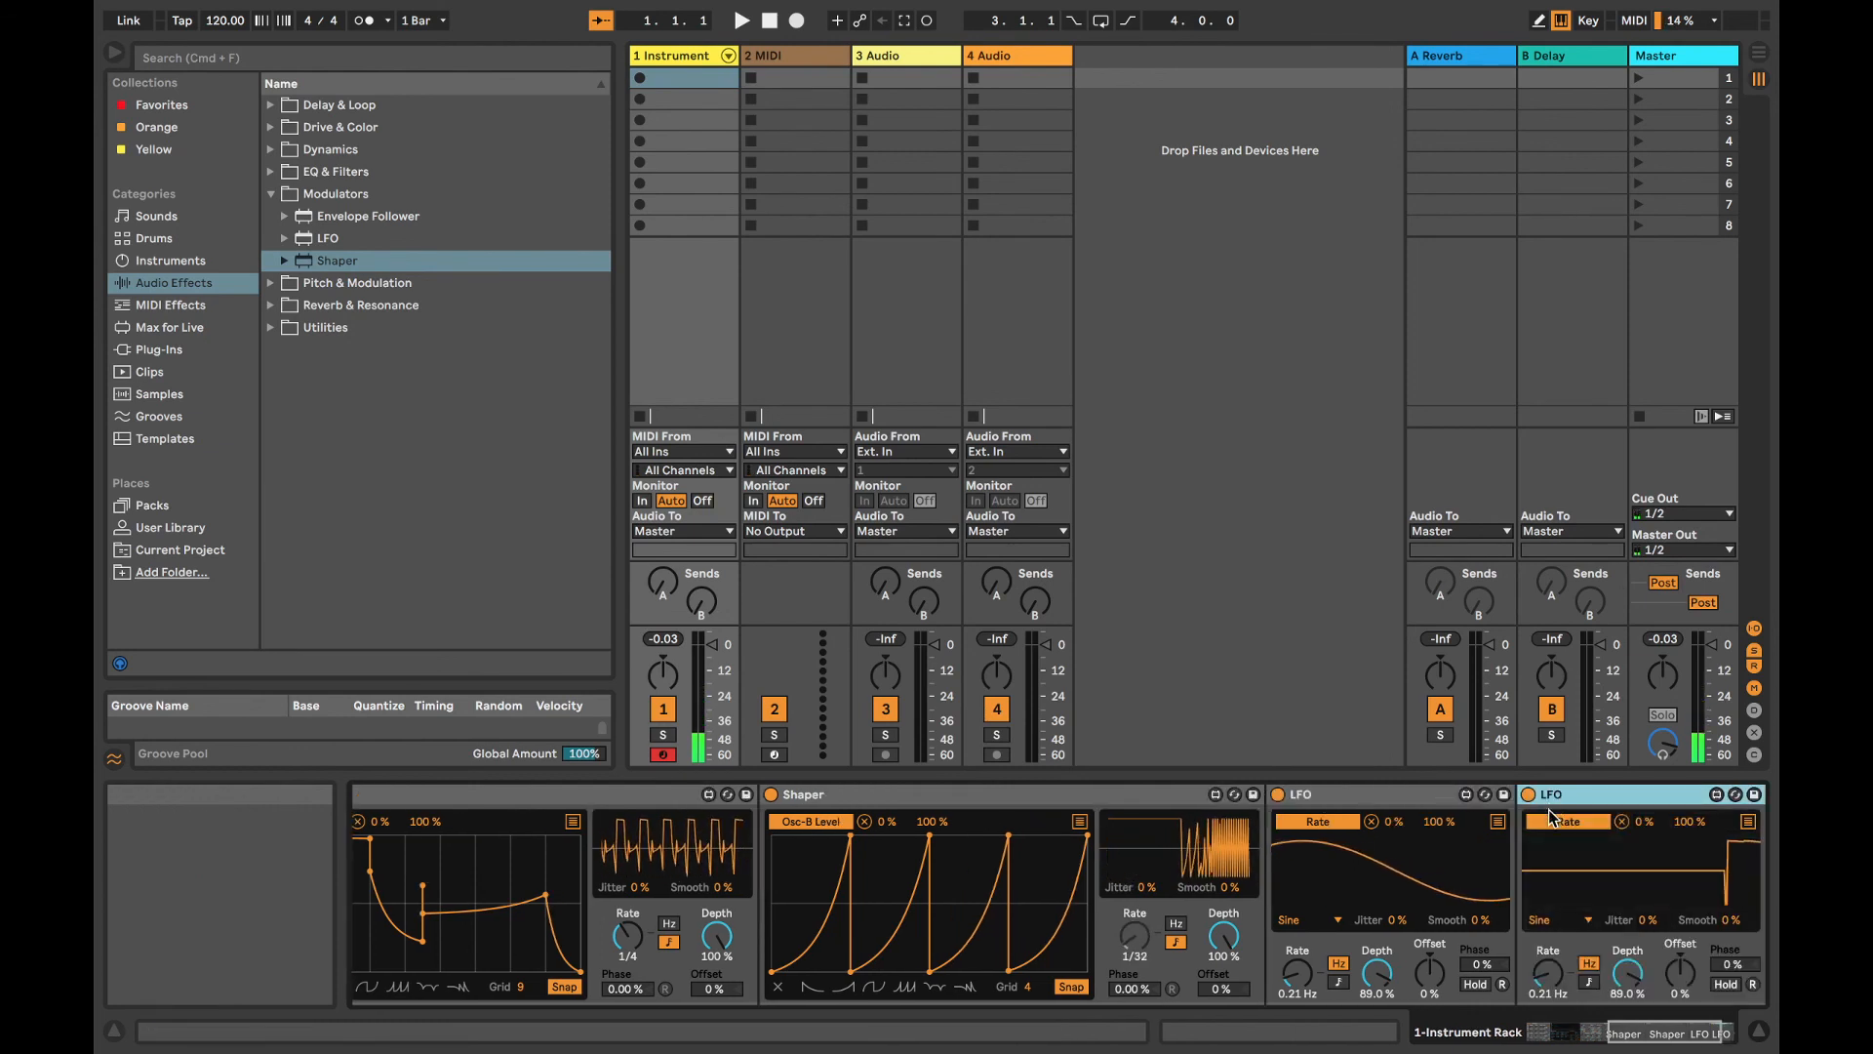
click(1556, 920)
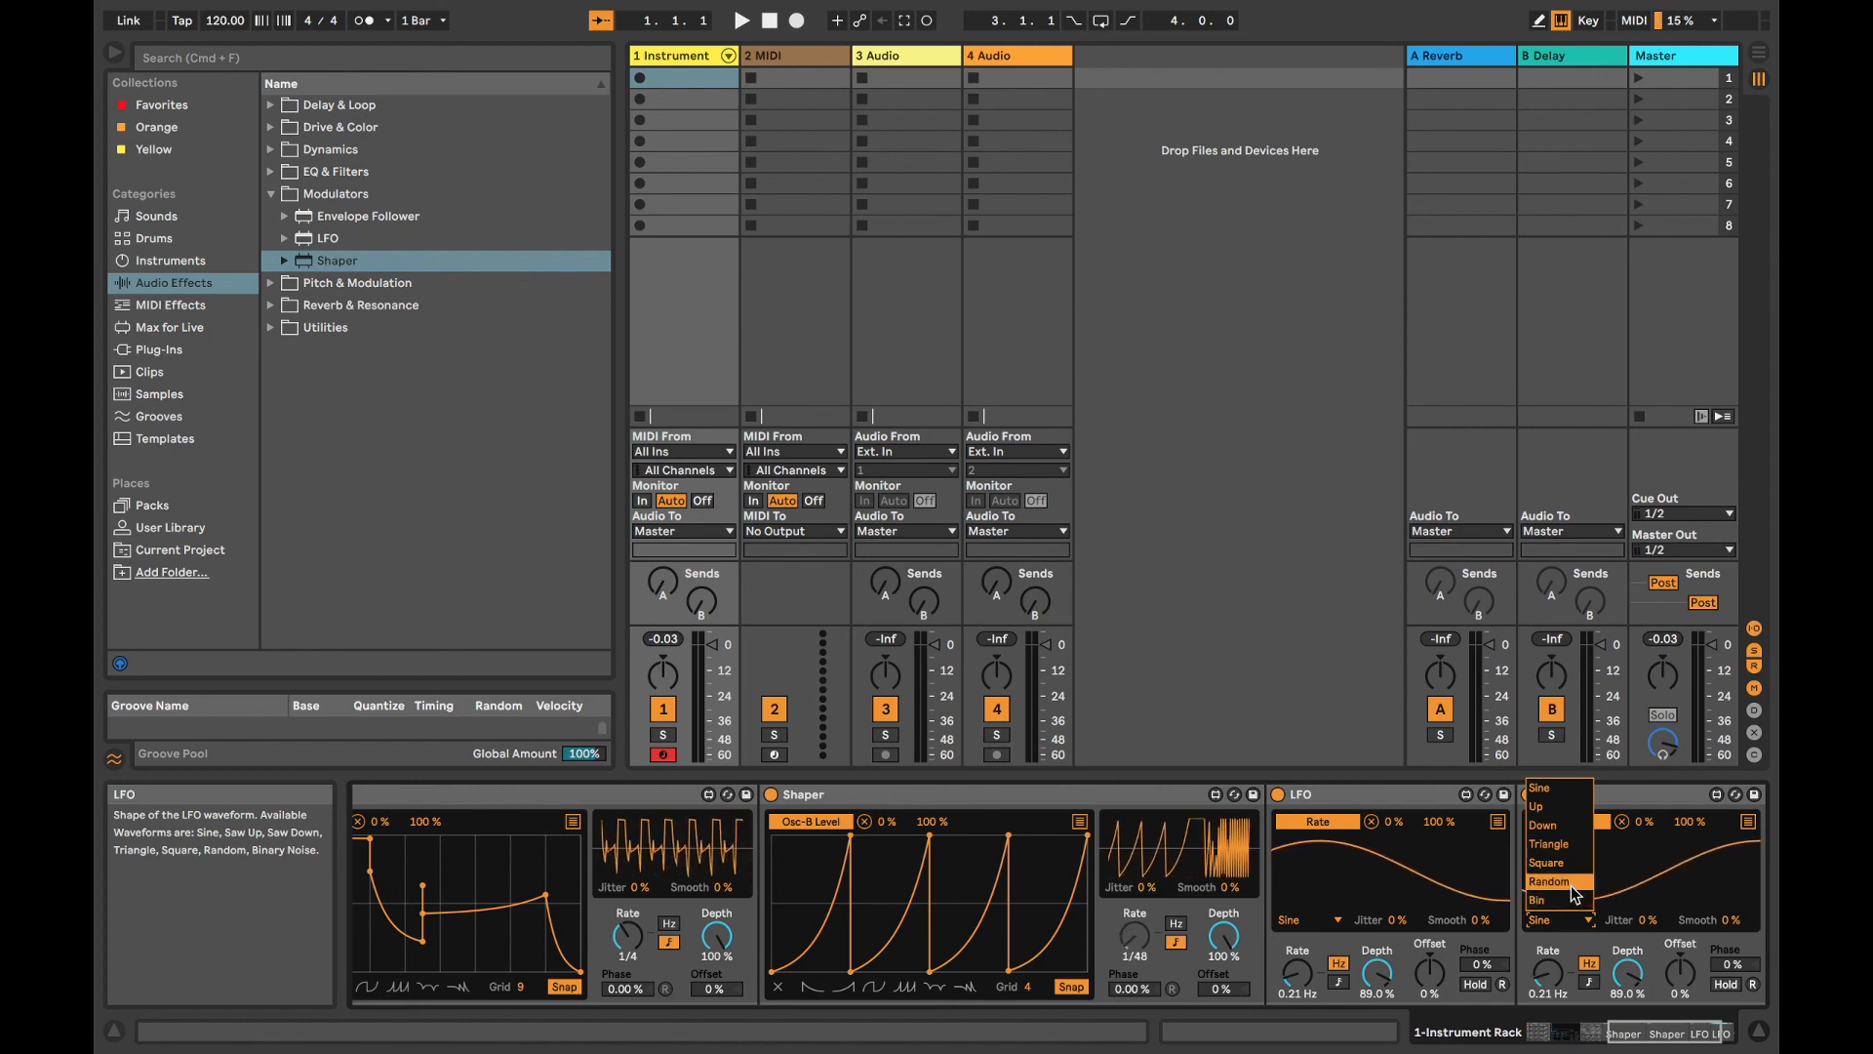
click(1559, 882)
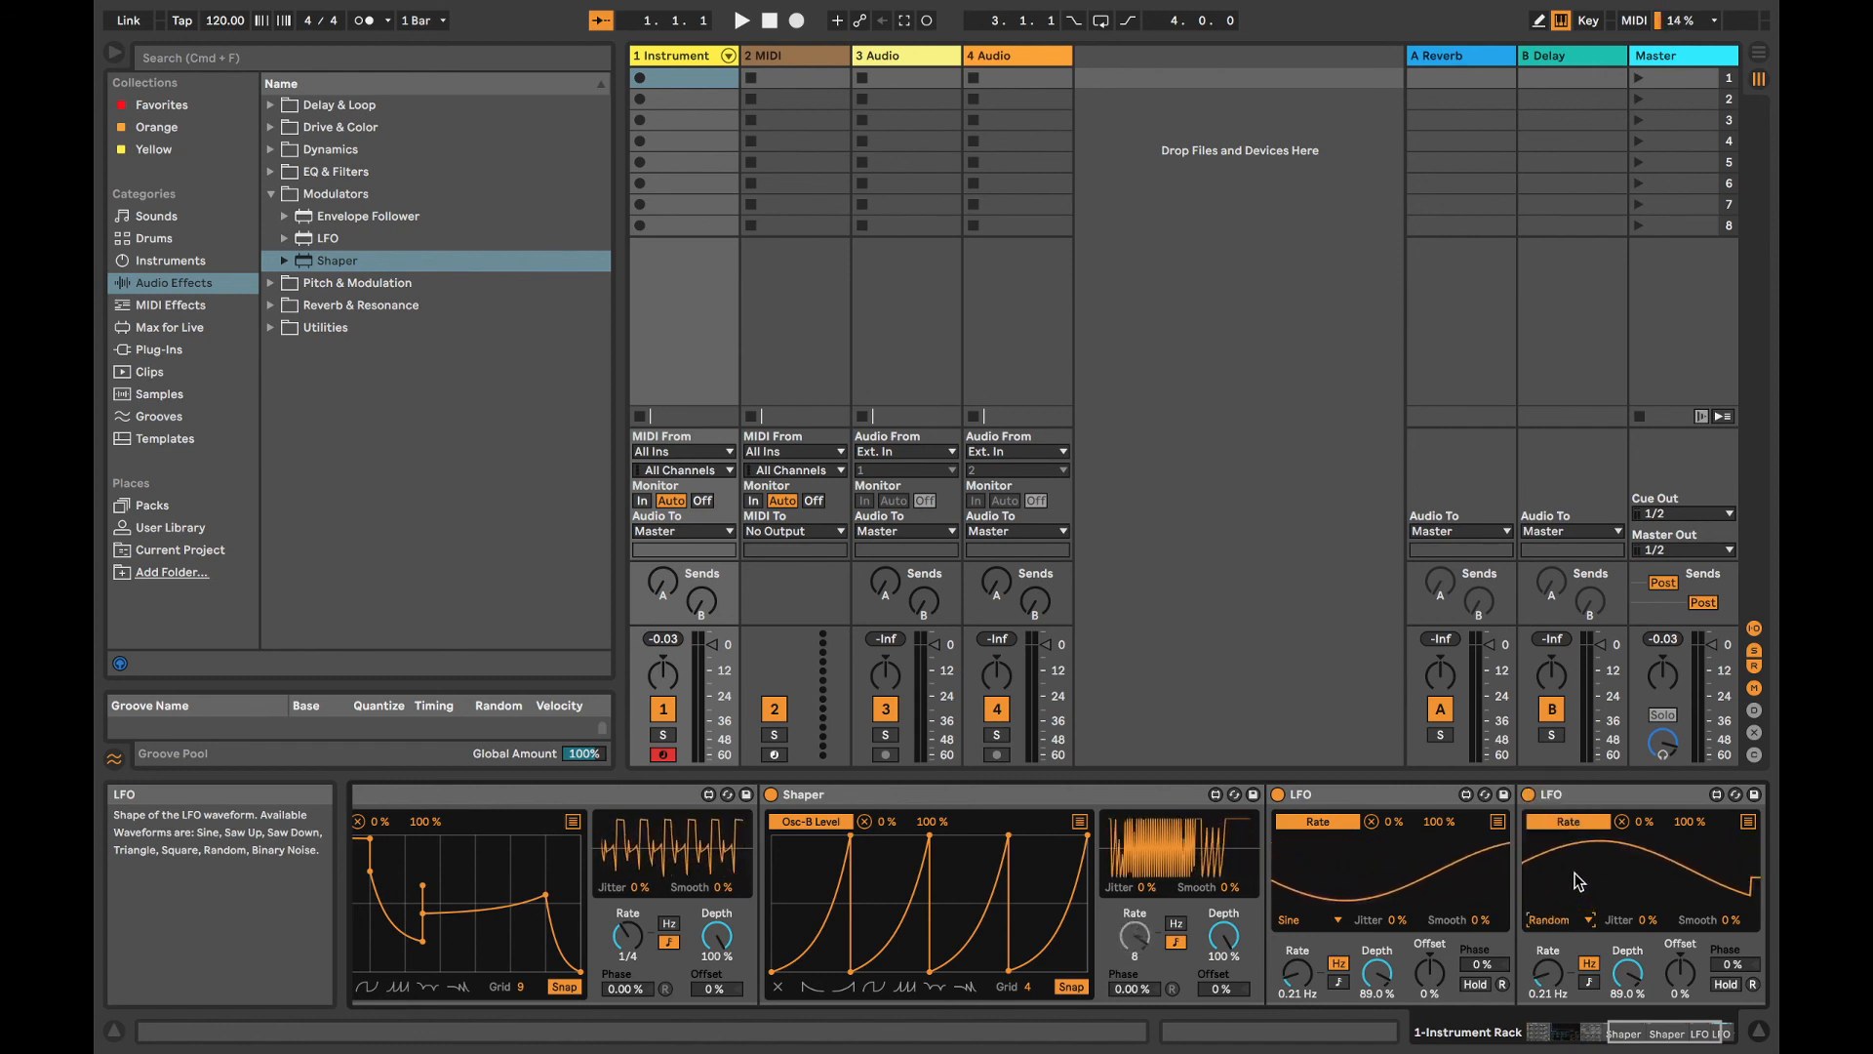
Step: Clear the duplicated LFO's mapping and map it to the Rate of the Shaper that modulates the filter frequency
click(1607, 822)
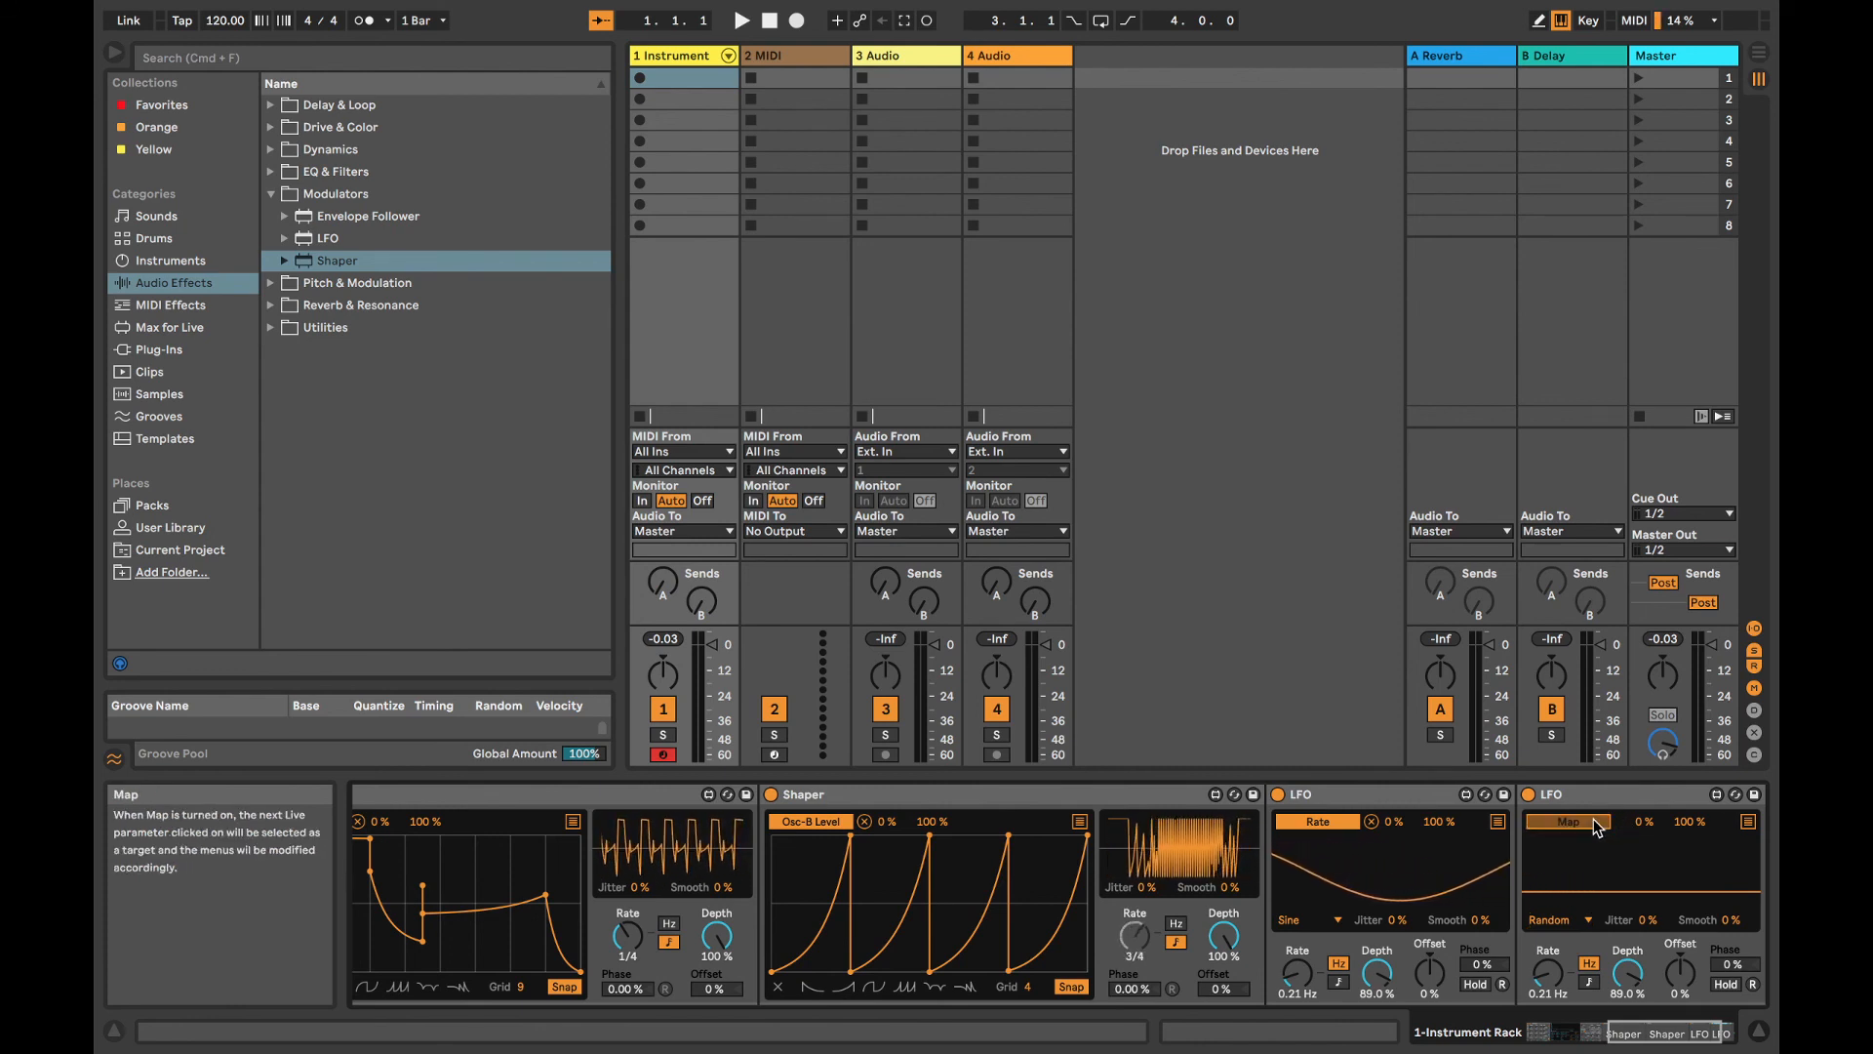
scroll(878, 907, left, 5)
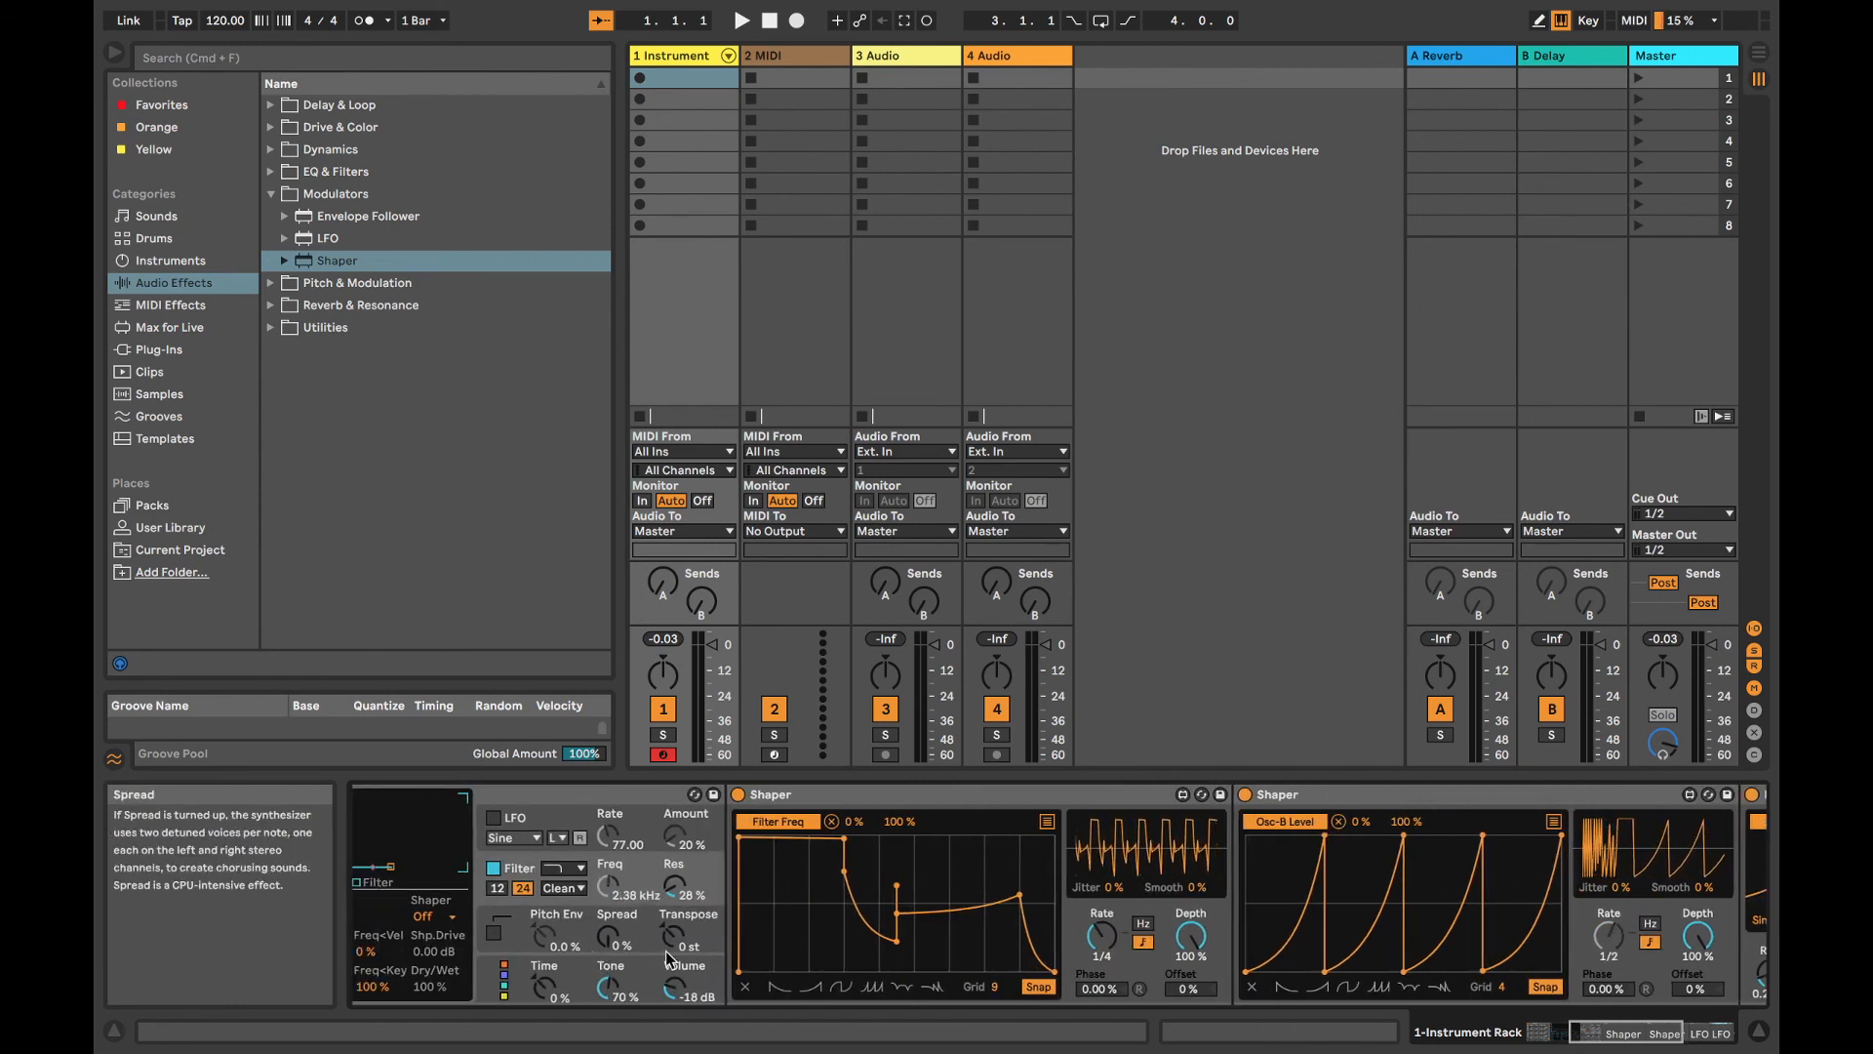
click(1102, 937)
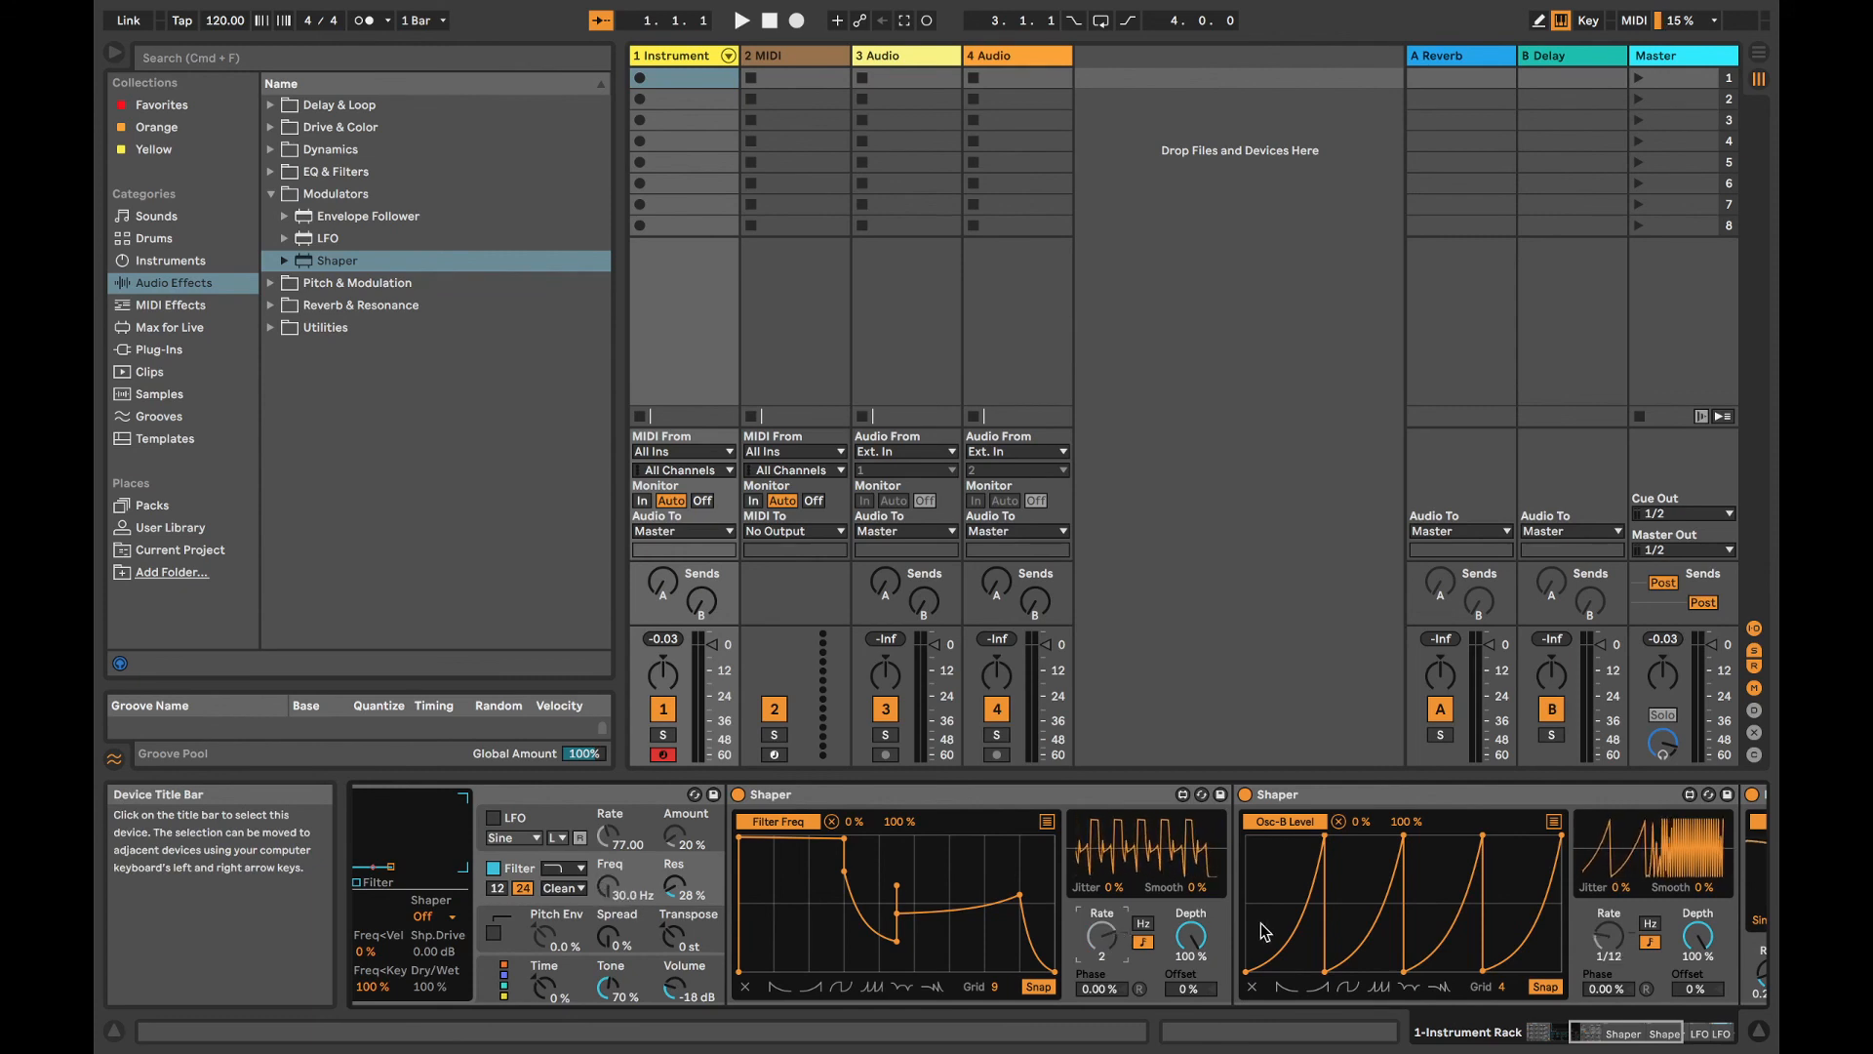
Step: Set the random LFO's rate to 1.70 Hz and reduce the filter Shaper's depth to 16.5 %
scroll(1424, 935, right, 5)
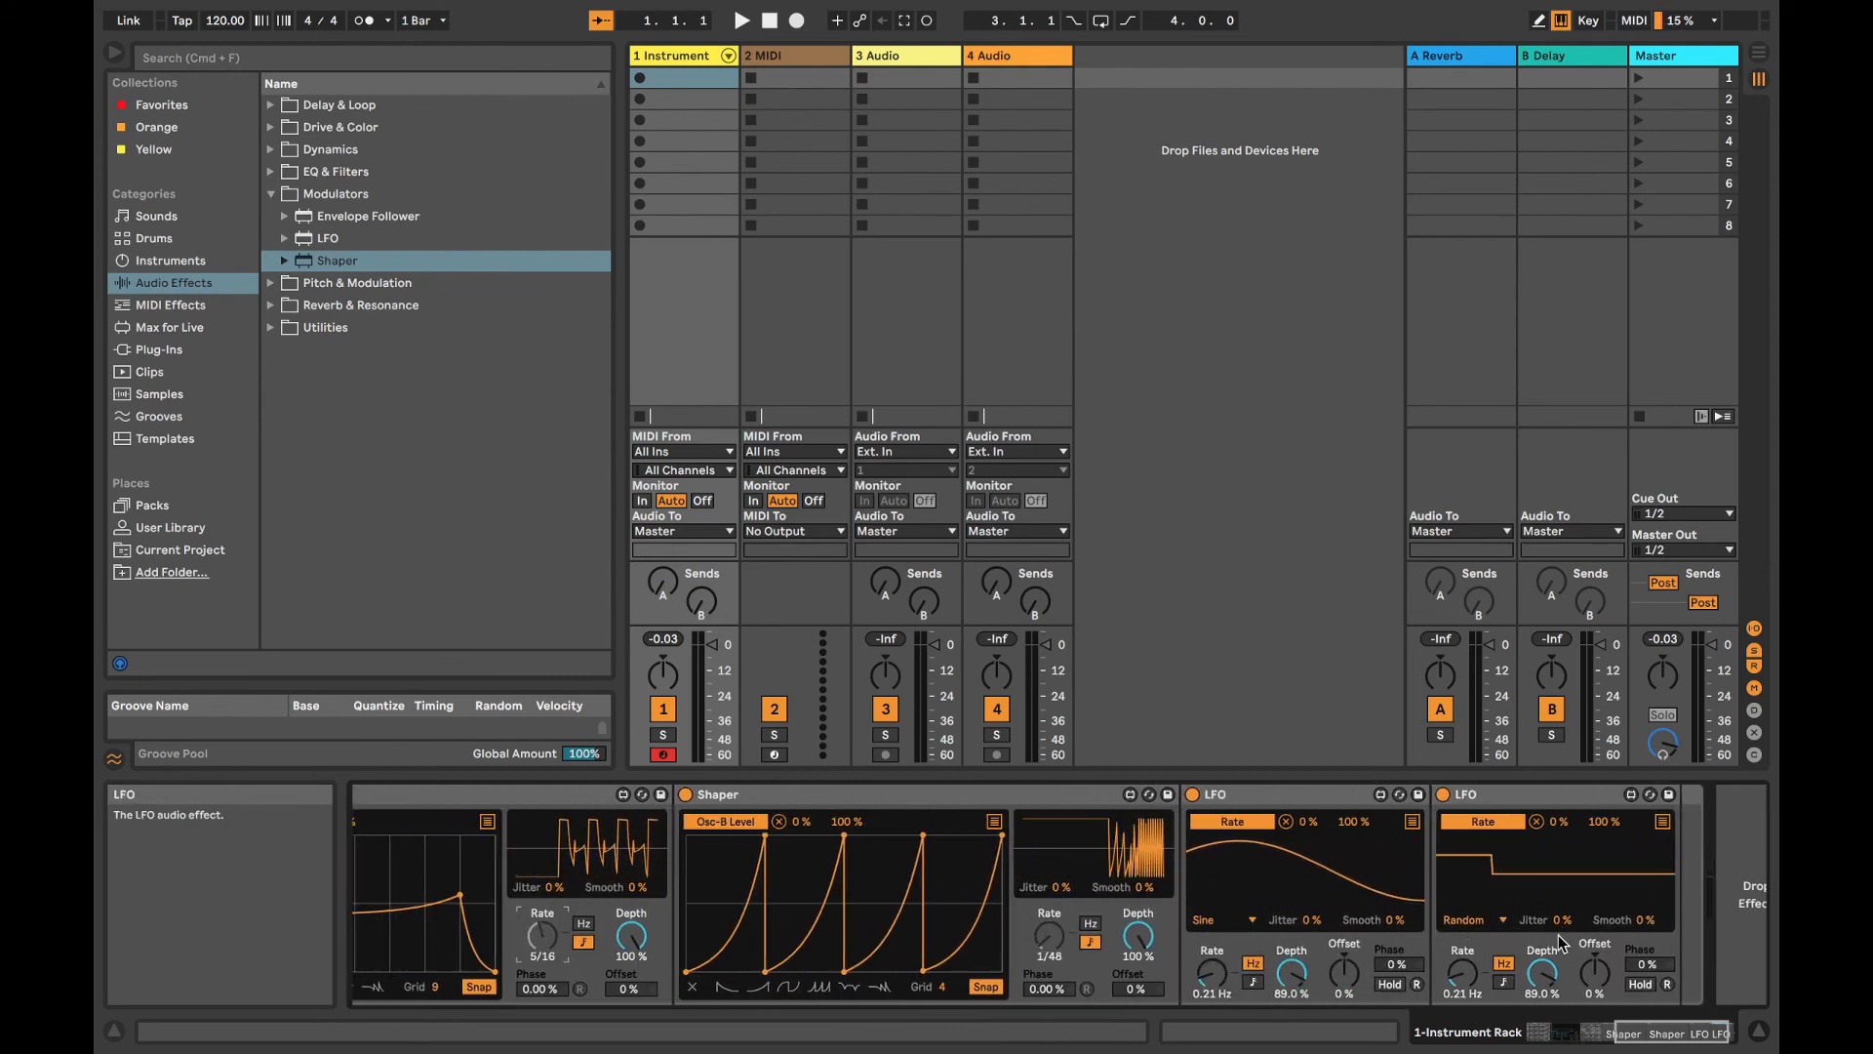
drag(1463, 973, 1463, 937)
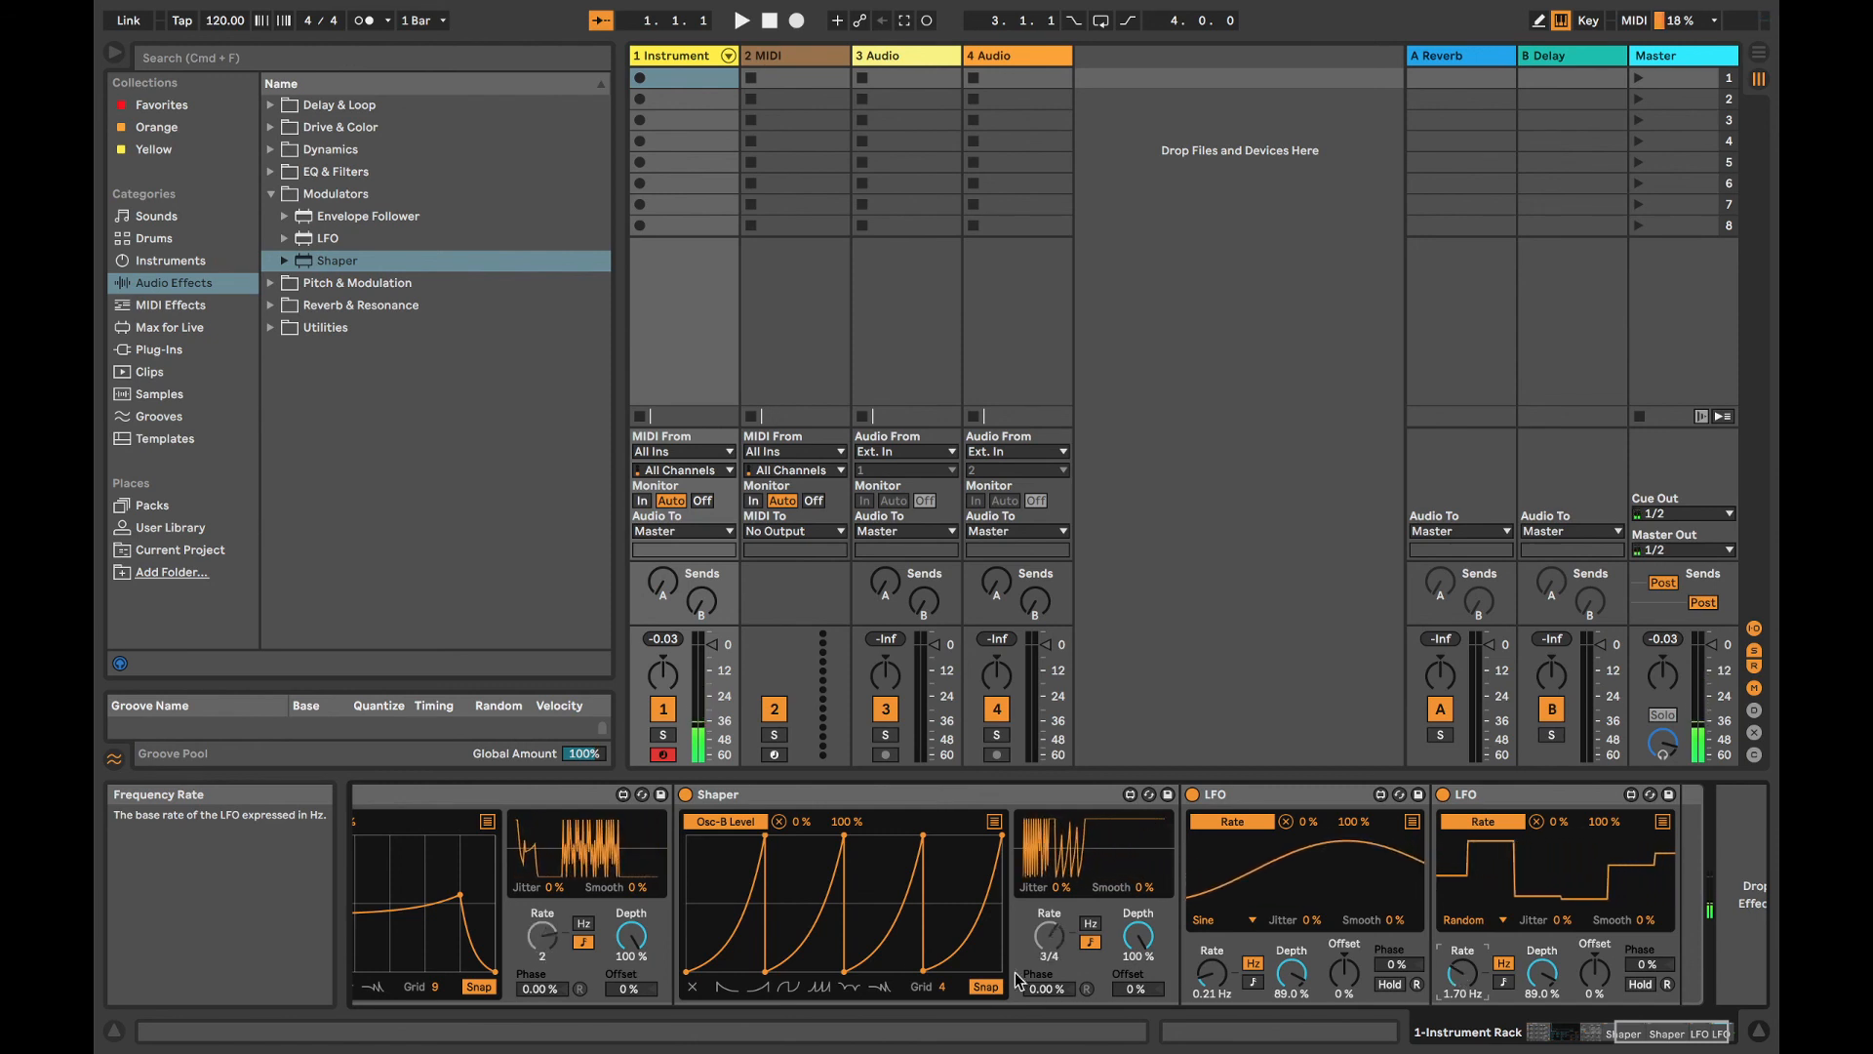
mouse_move(631, 937)
mouse_down()
mouse_move(631, 1004)
mouse_move(630, 941)
mouse_up()
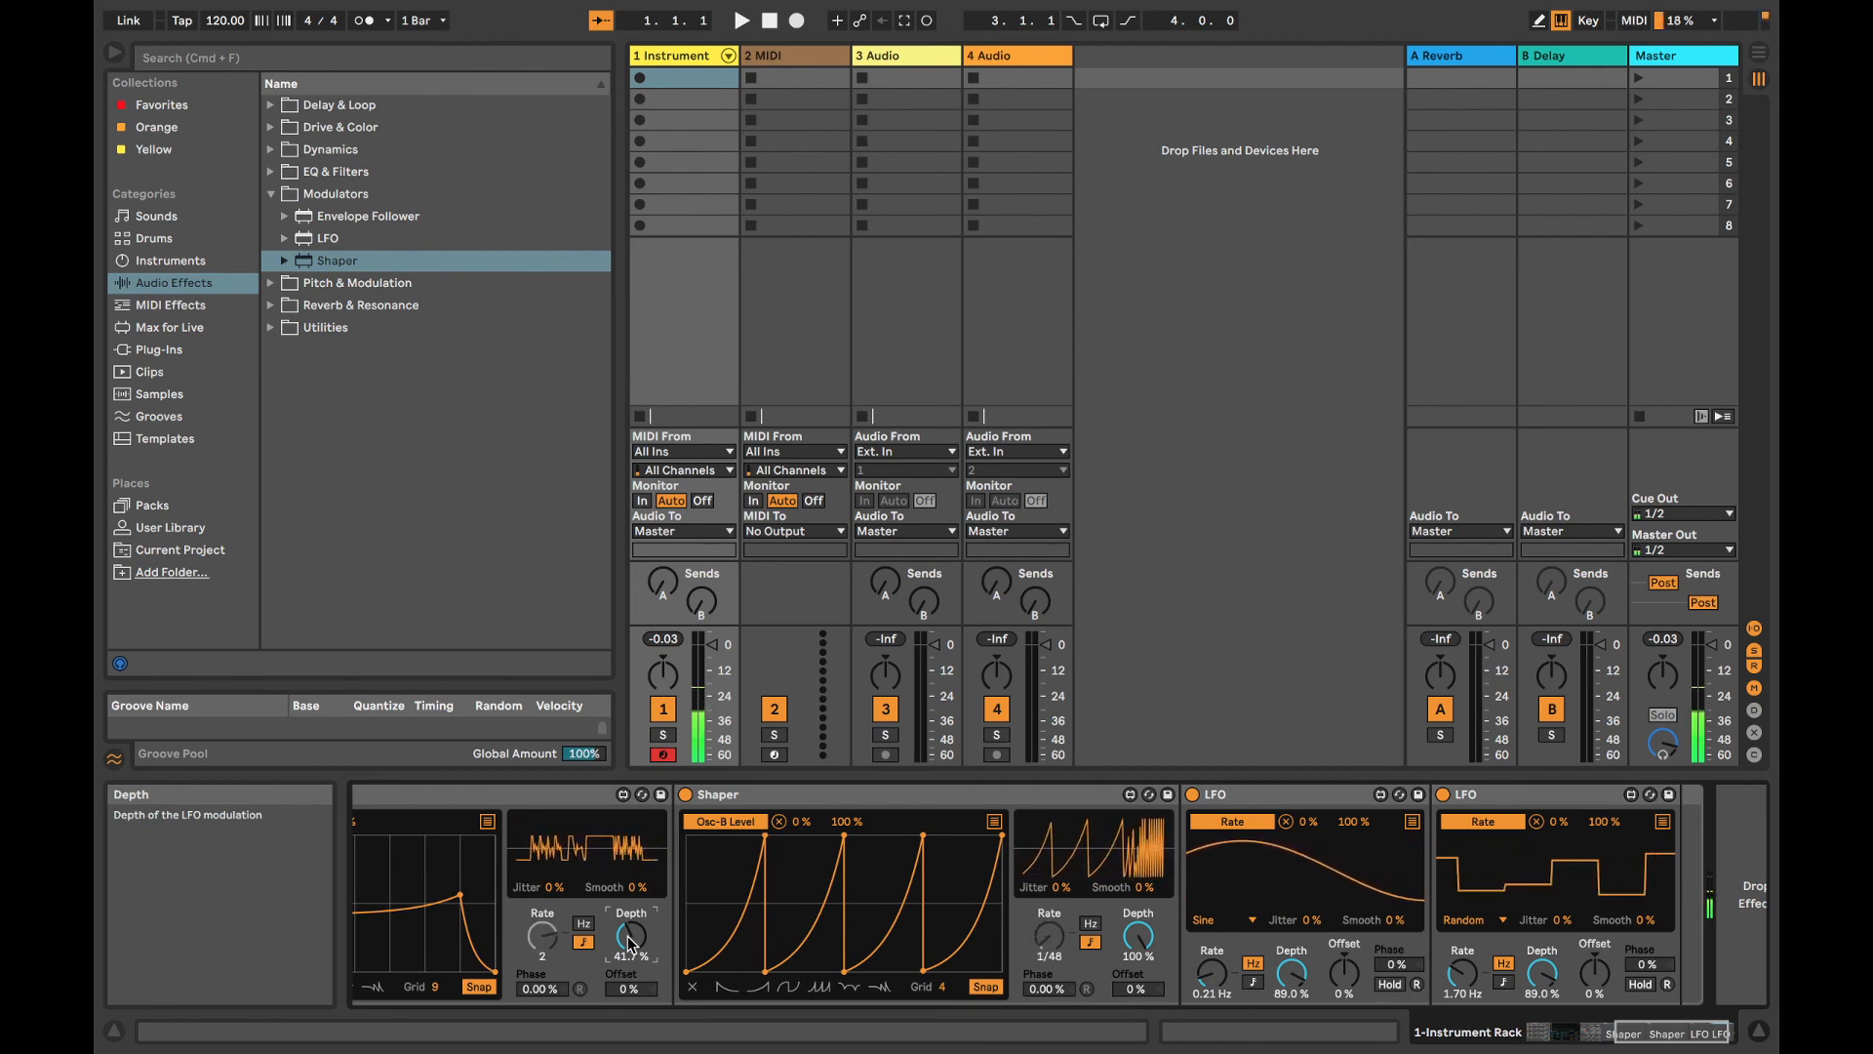
drag(630, 942, 629, 966)
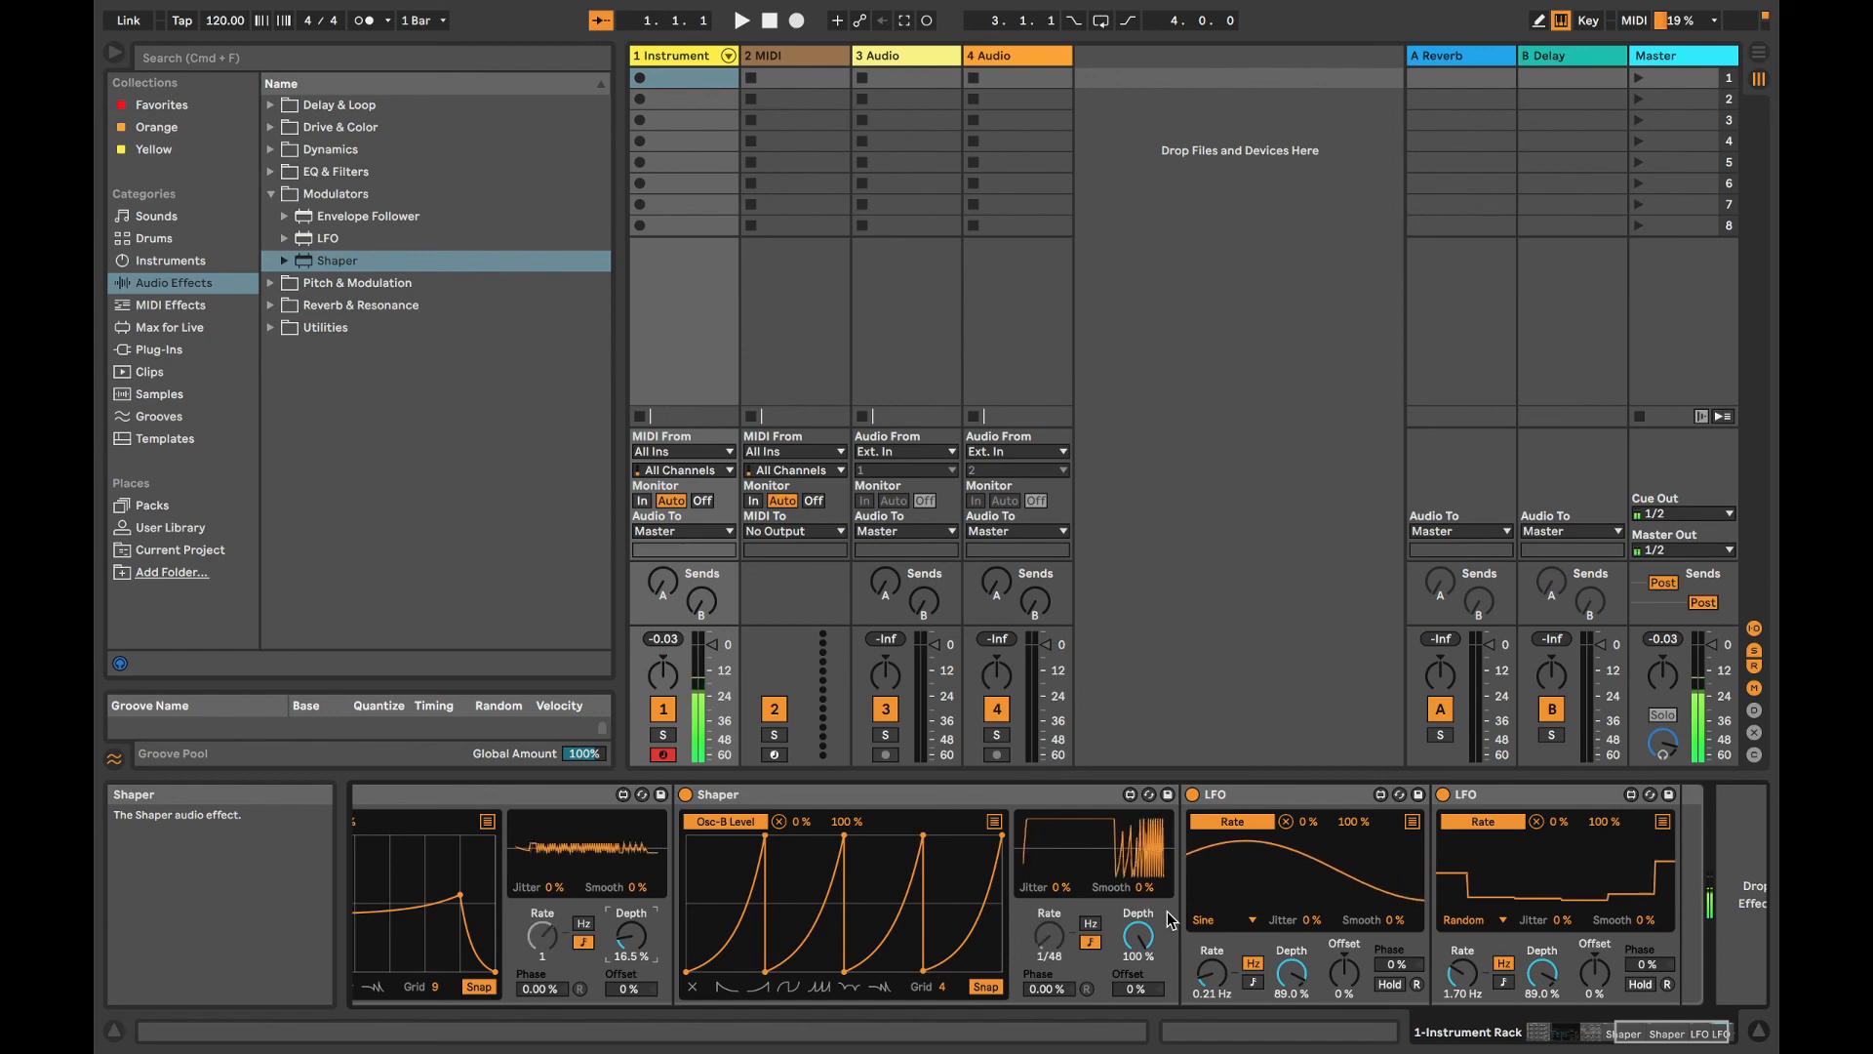
Step: Set Operator's filter resonance to 49 % and the filter Shaper's offset to 54 % and depth to 41.7 %
scroll(674, 835, left, 1)
scroll(674, 835, left, 10)
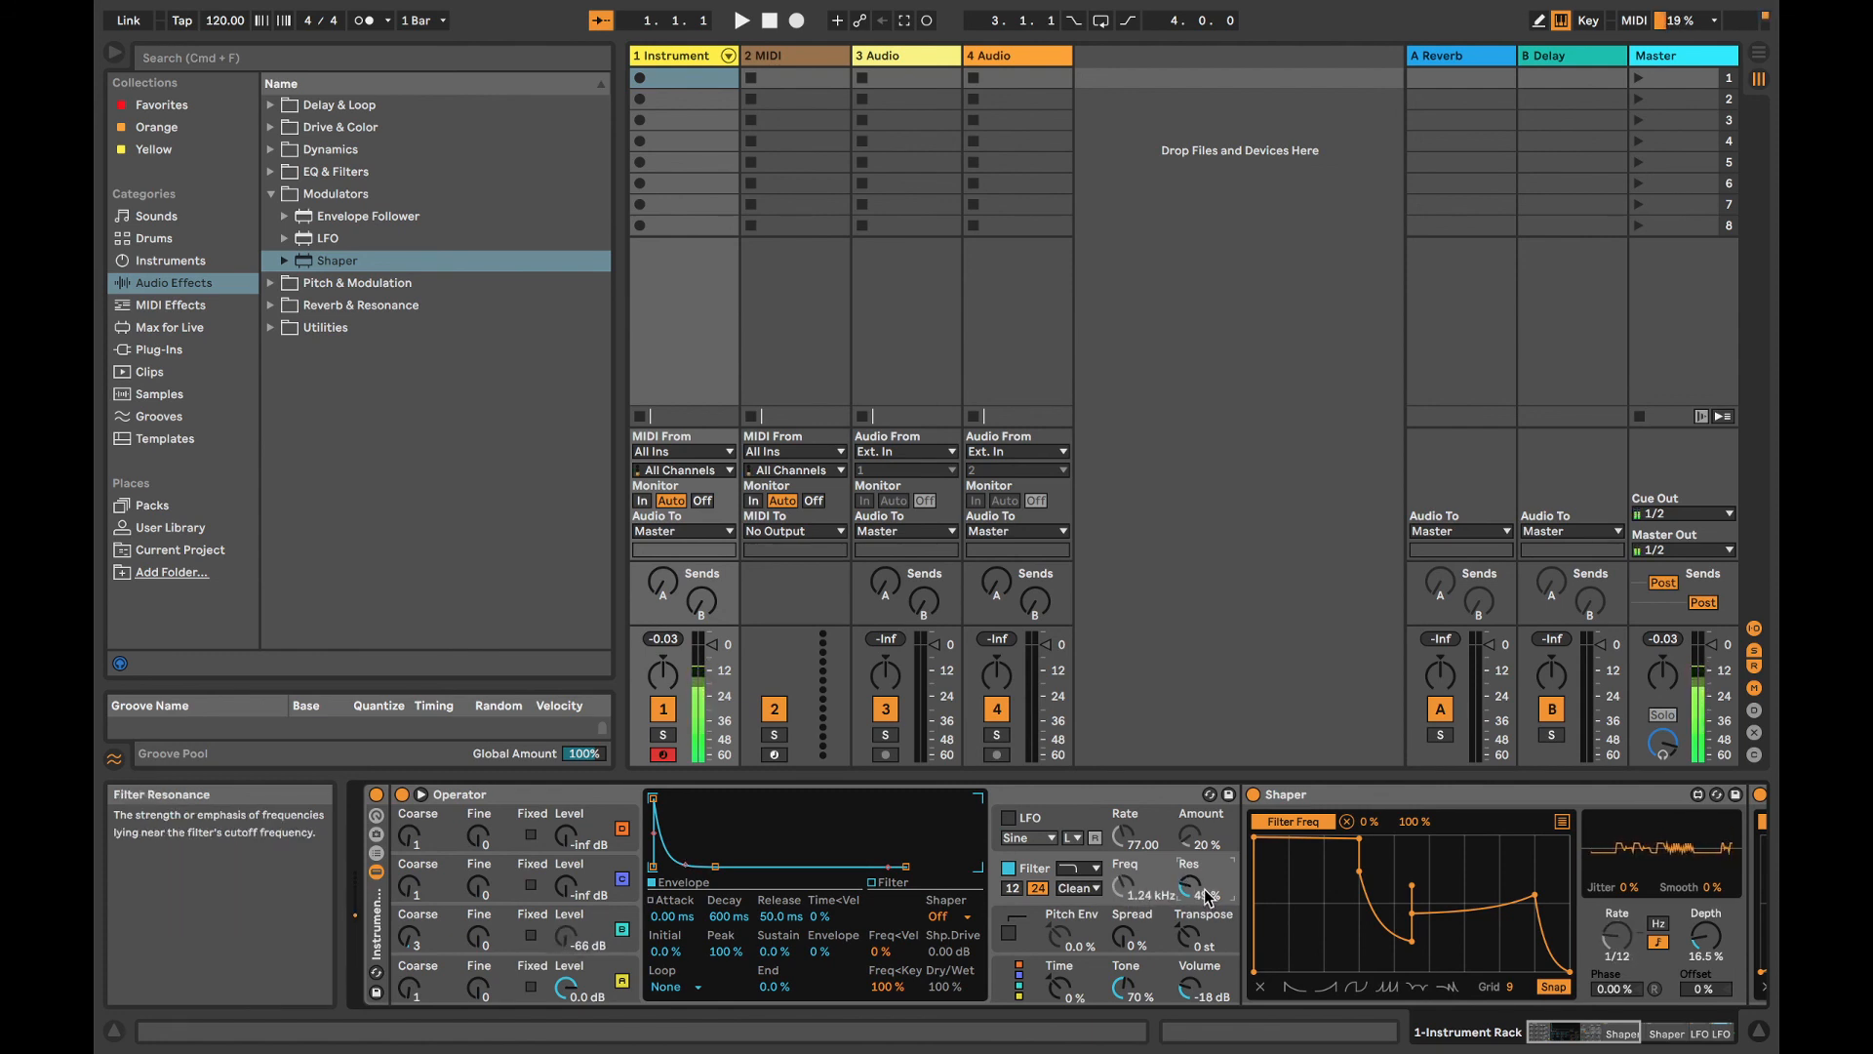
scroll(1208, 895, right, 5)
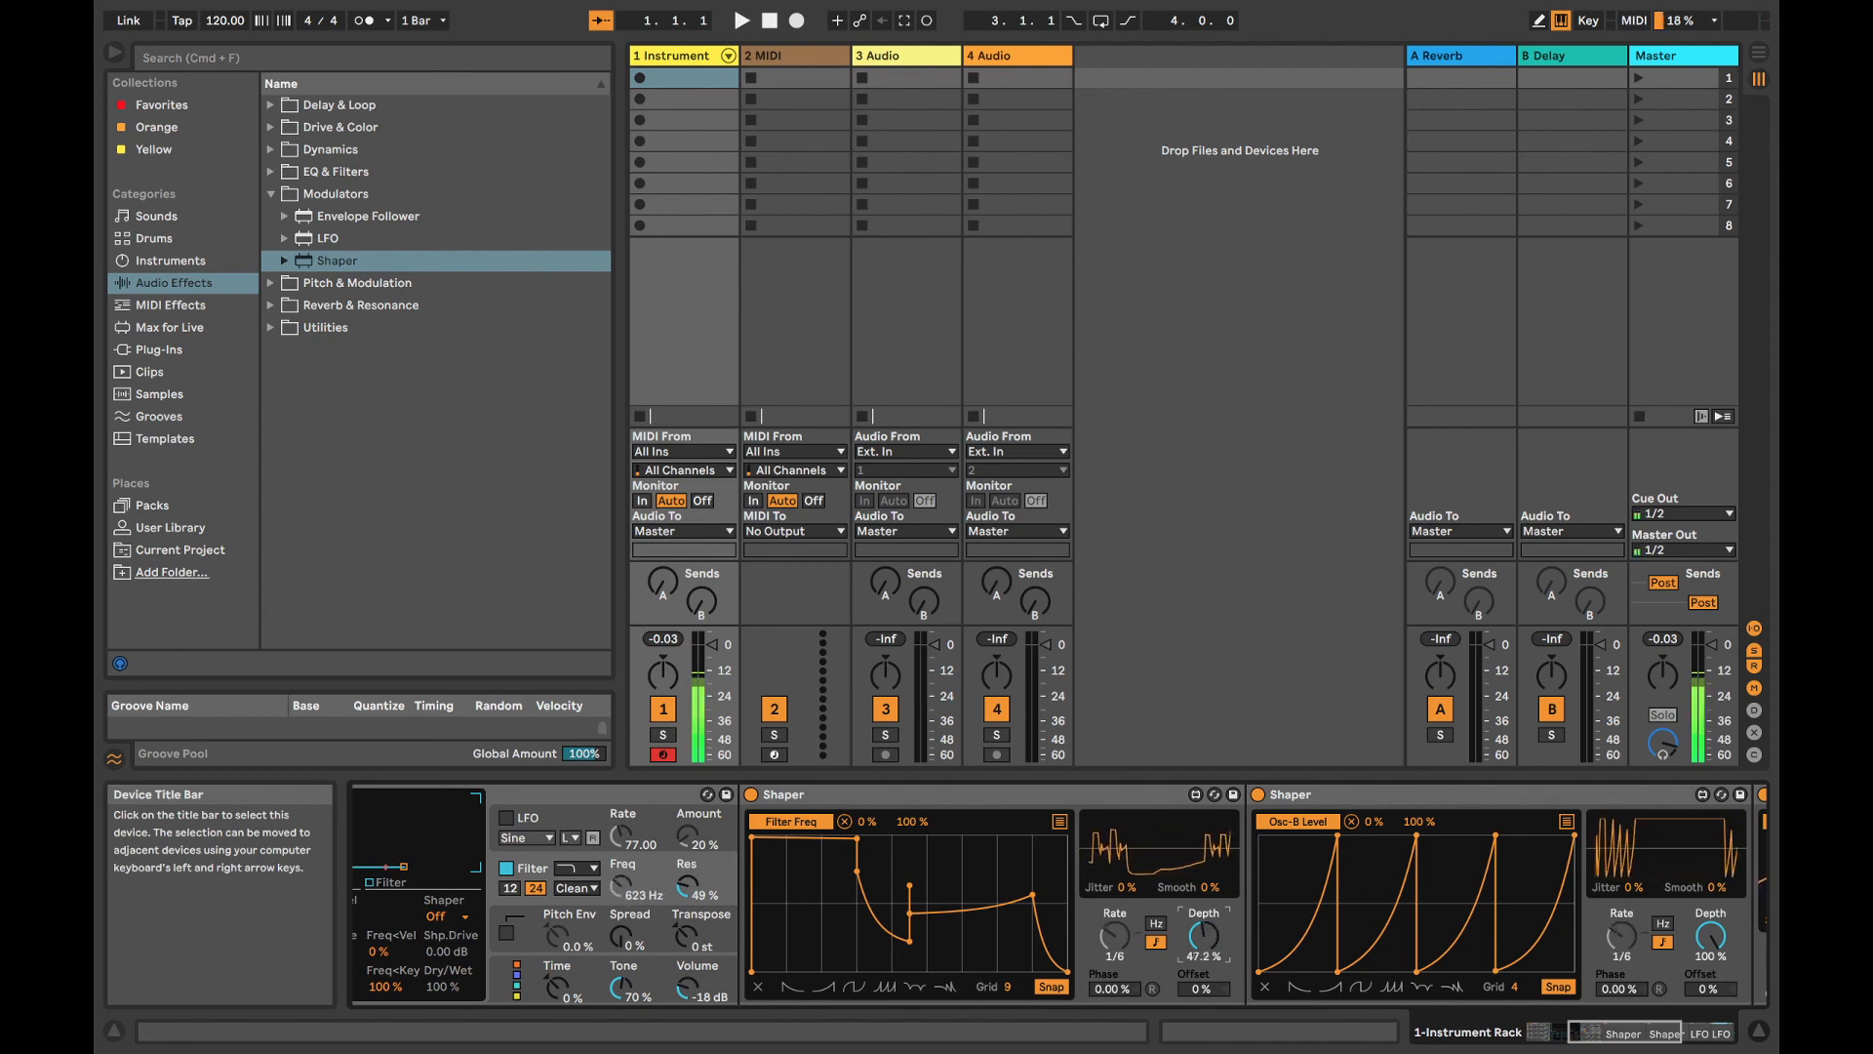
drag(1203, 989, 1203, 942)
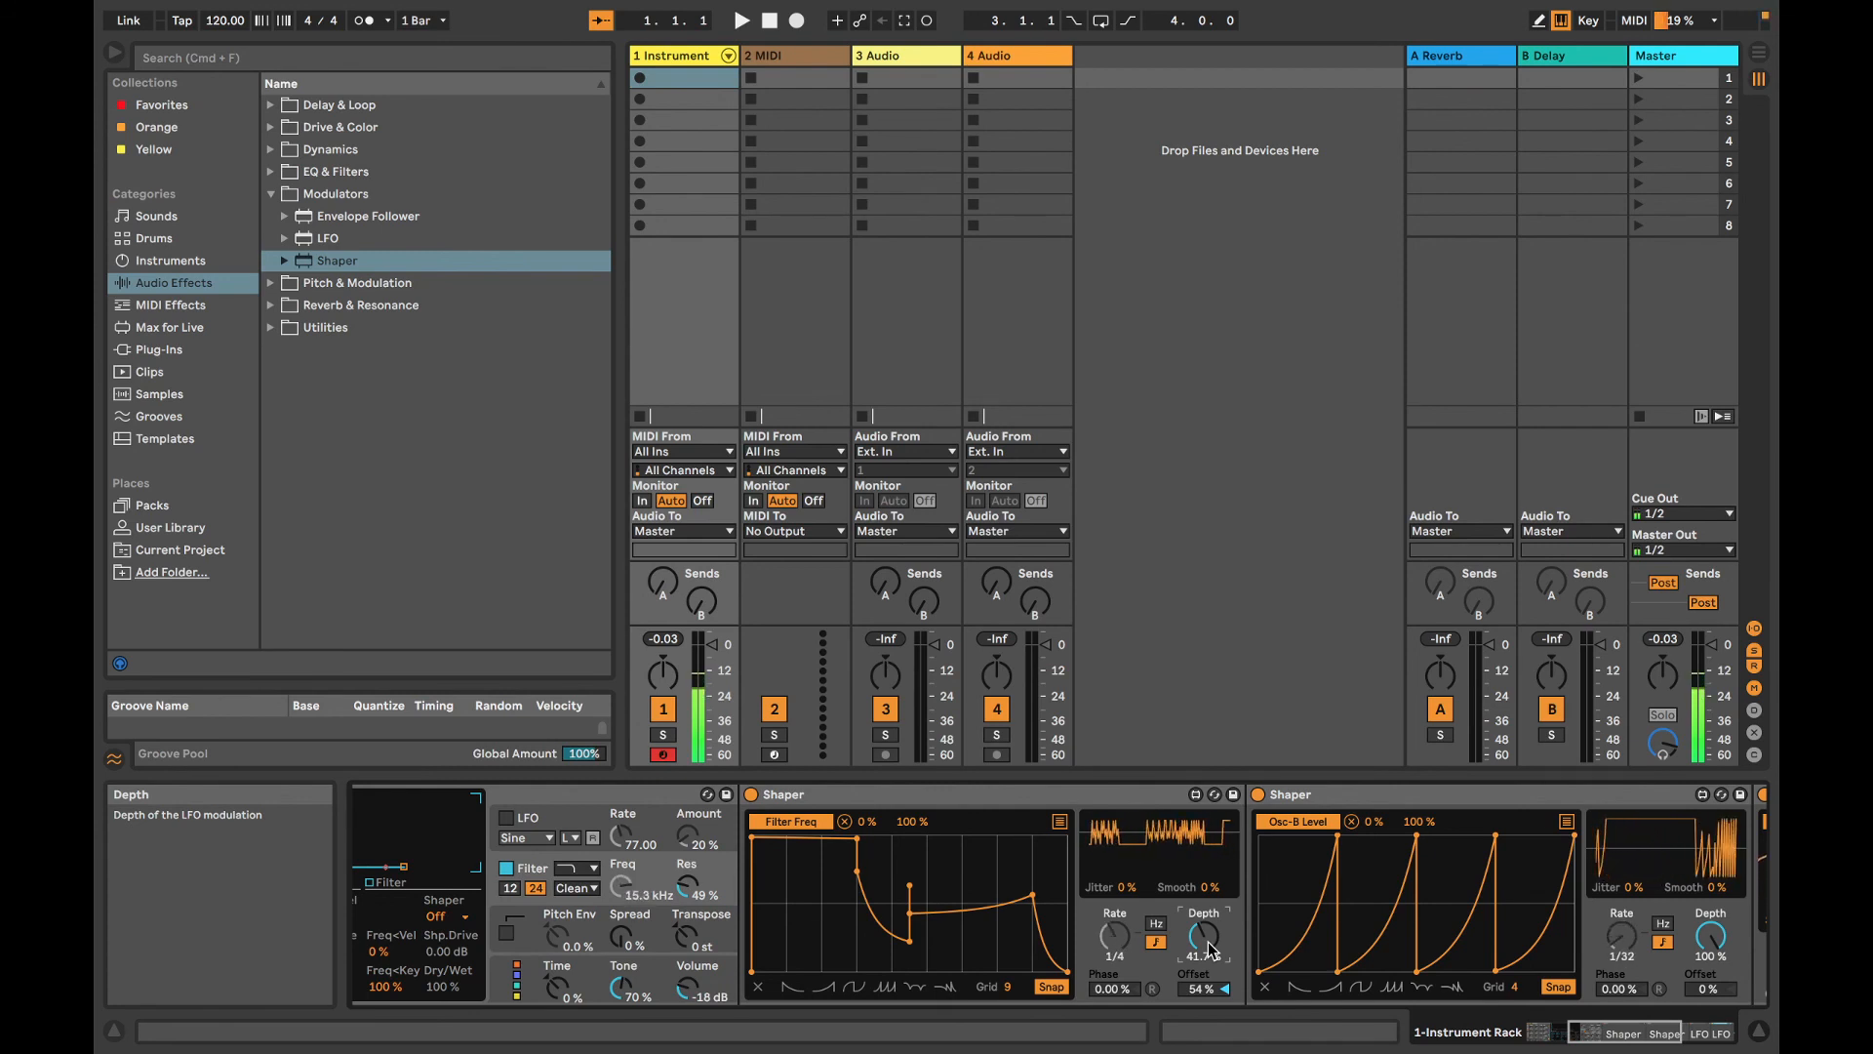
Step: Save the whole Instrument Rack to the Lead folder of the User Library under the name Wonkey
scroll(868, 896, left, 5)
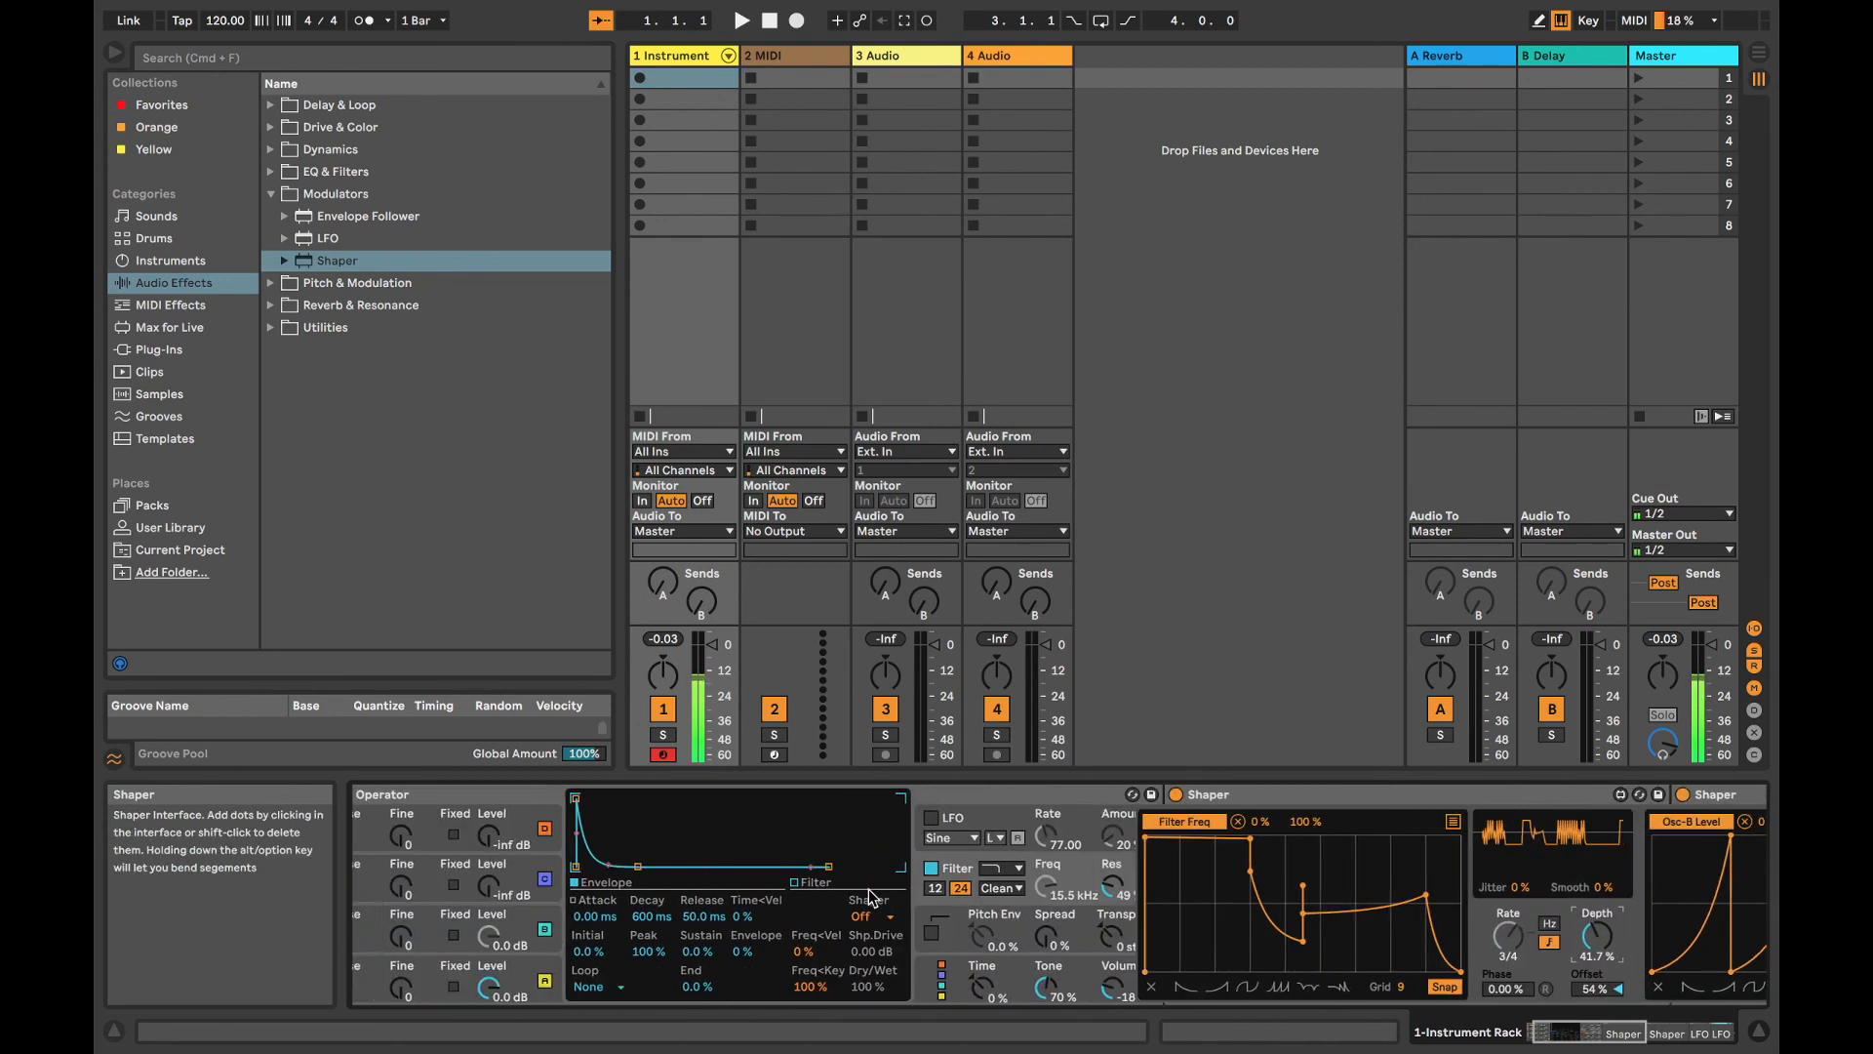
scroll(871, 895, left, 1)
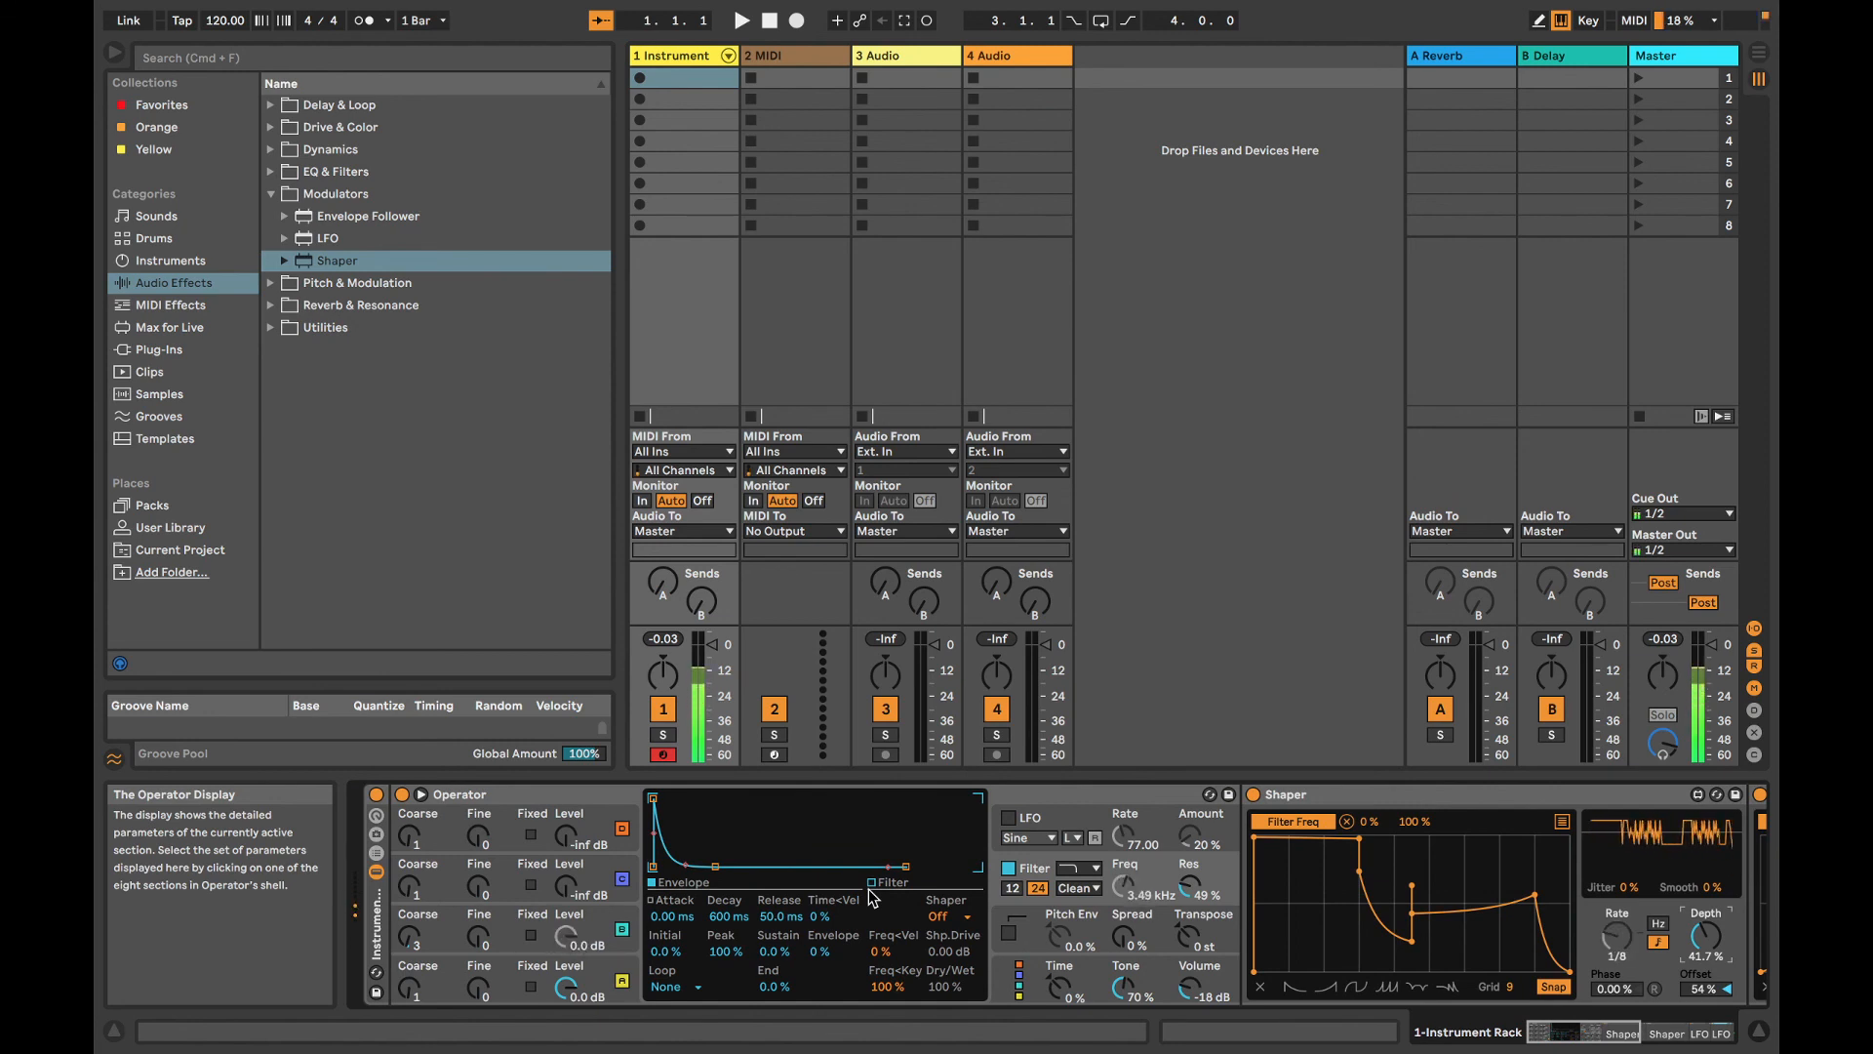
click(378, 935)
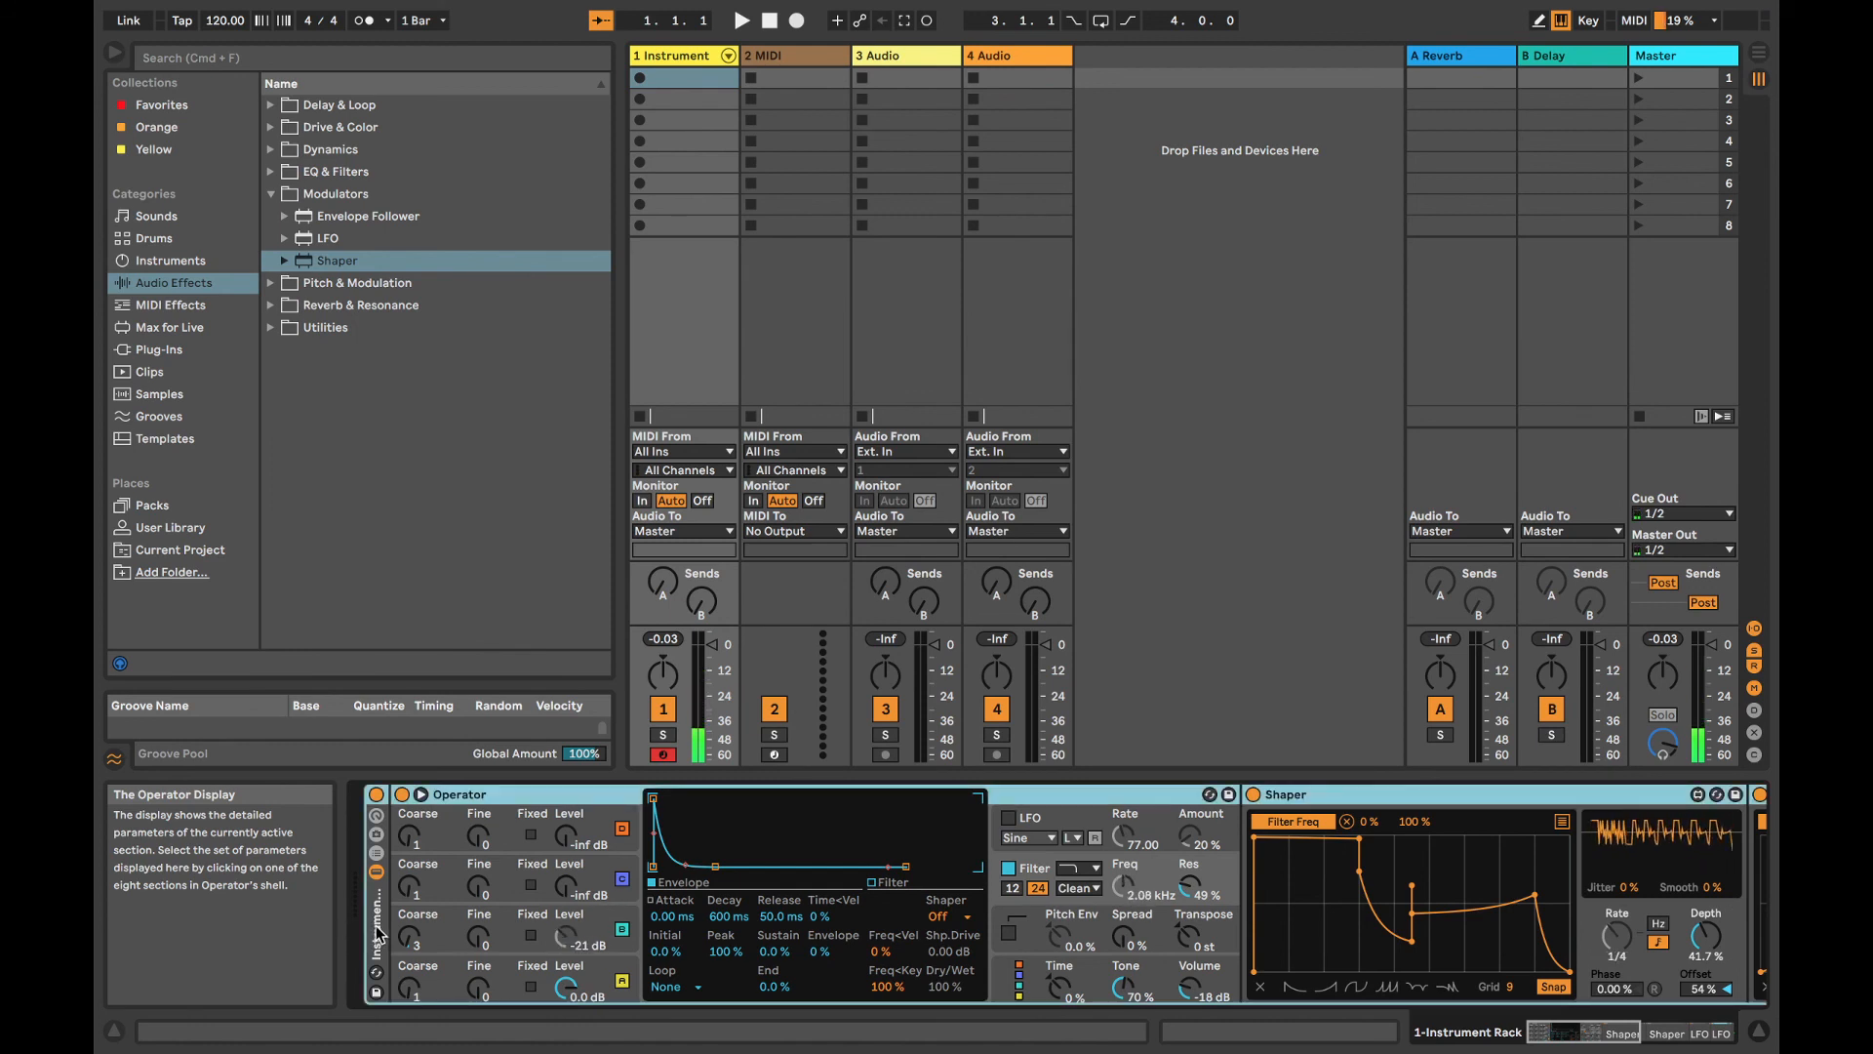
click(224, 527)
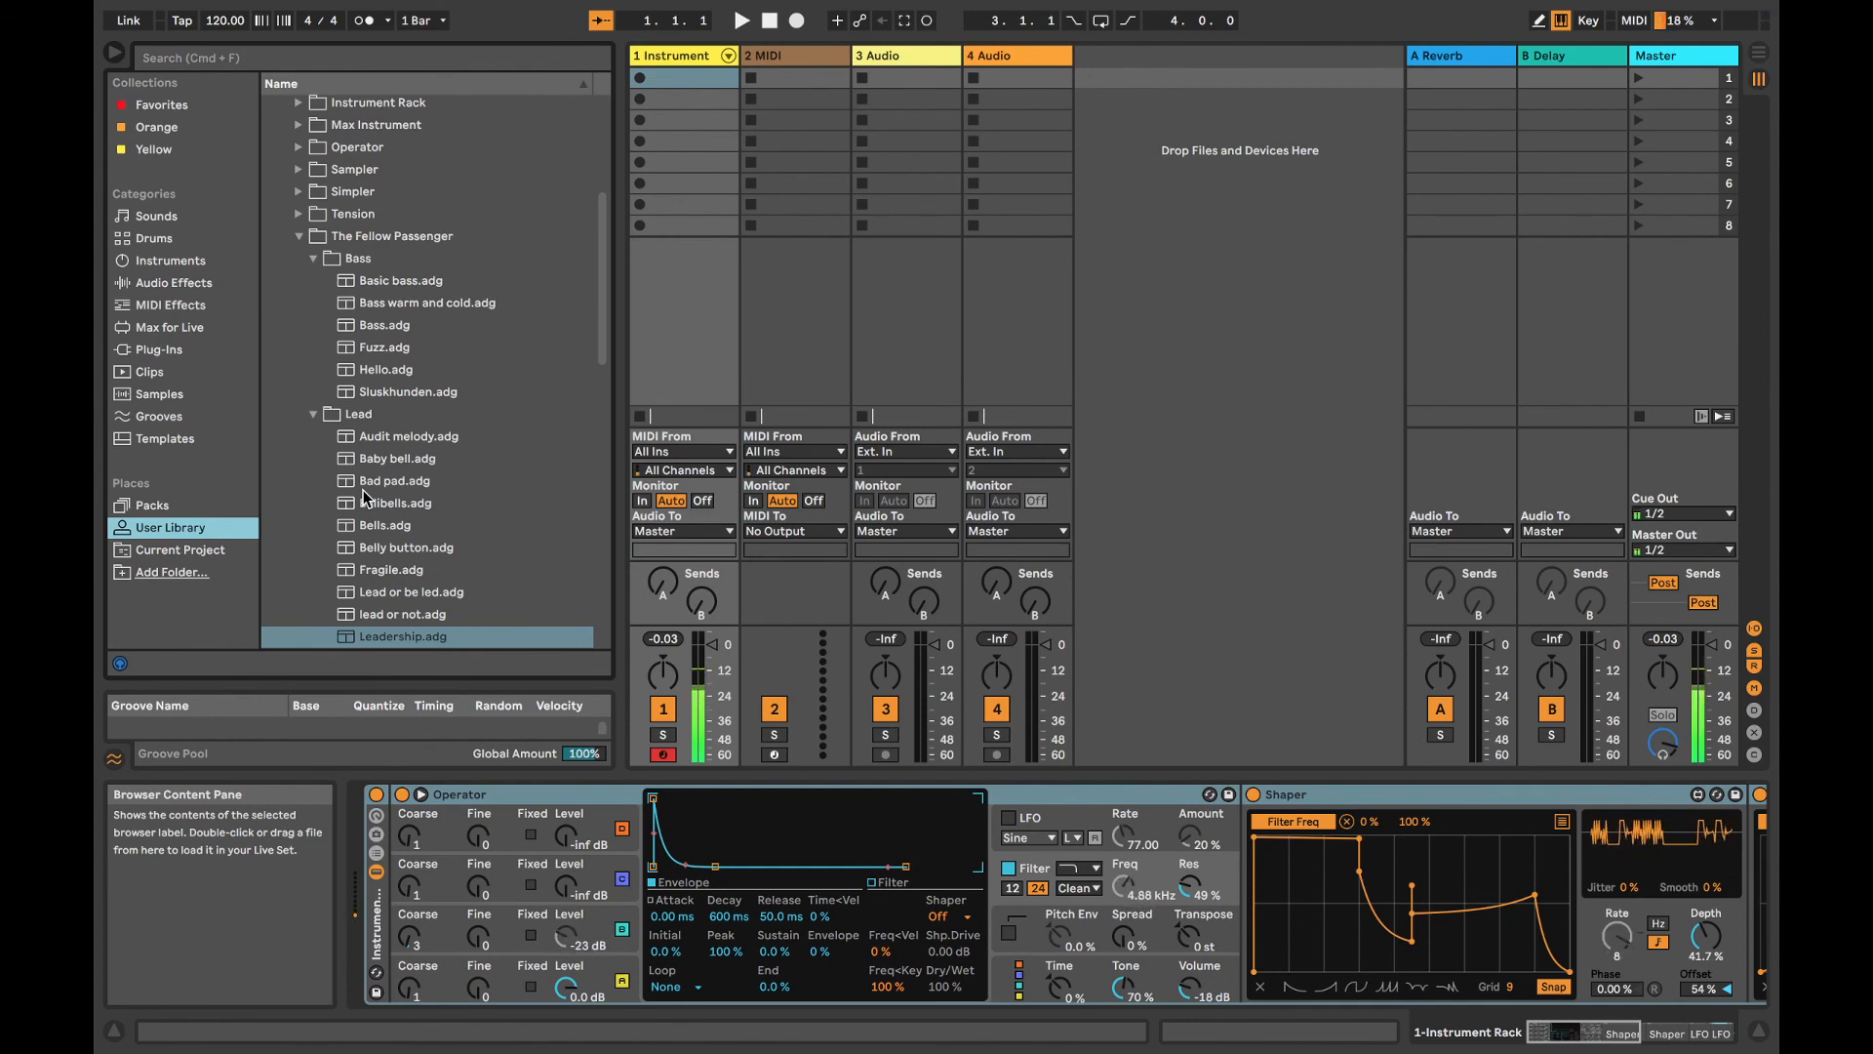
drag(376, 915, 380, 425)
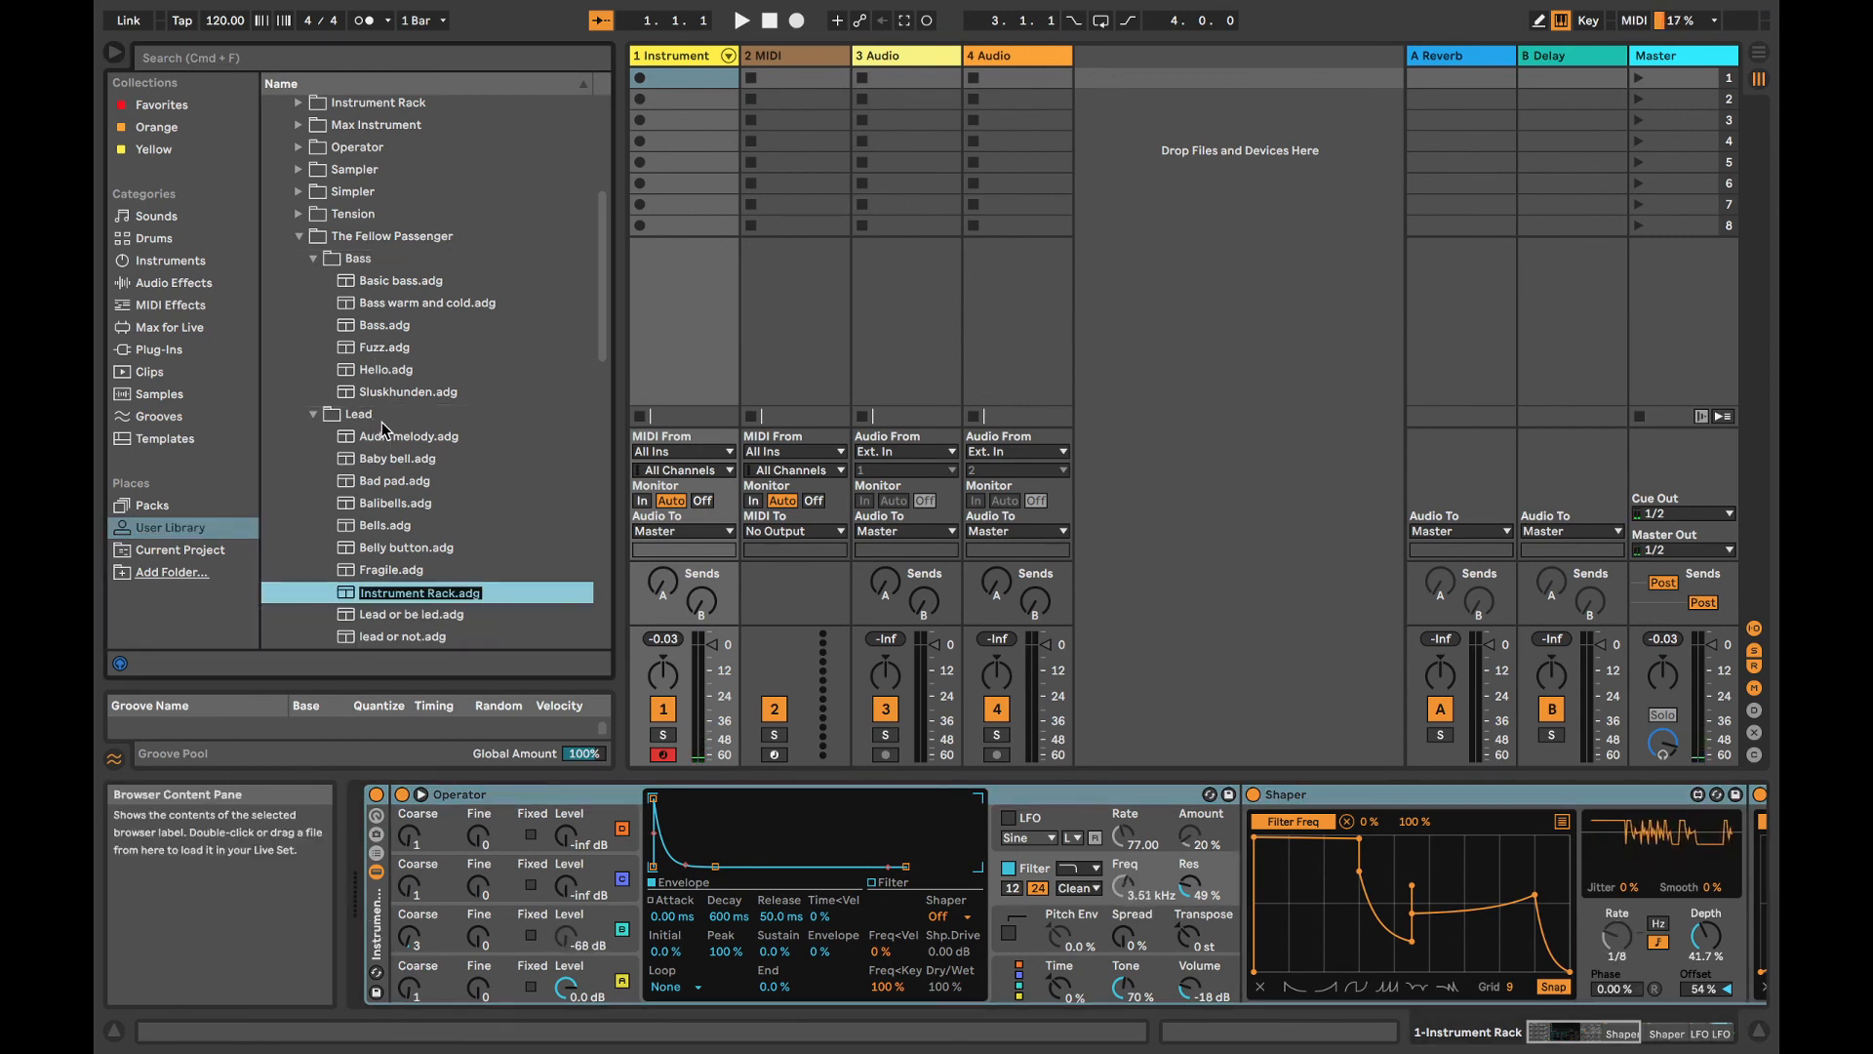
text(Wonk)
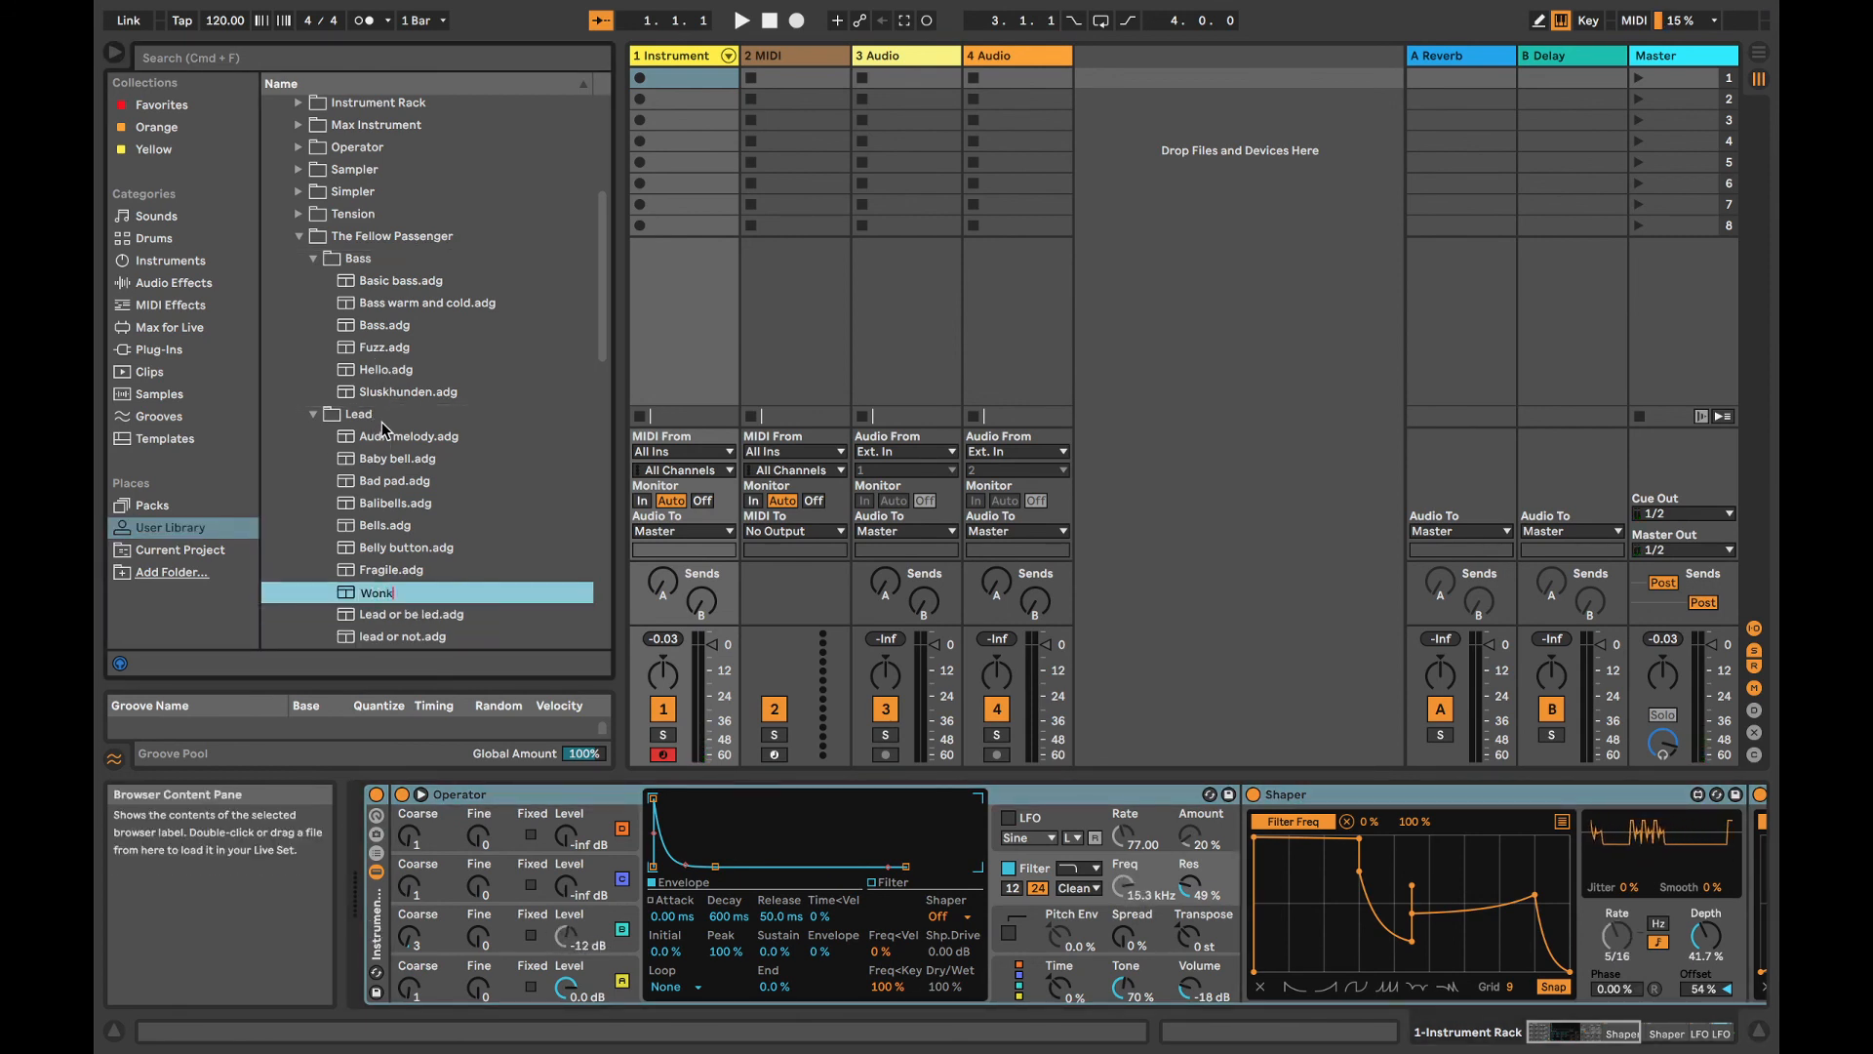
key(BackSpace)
key(BackSpace)
text(Won)
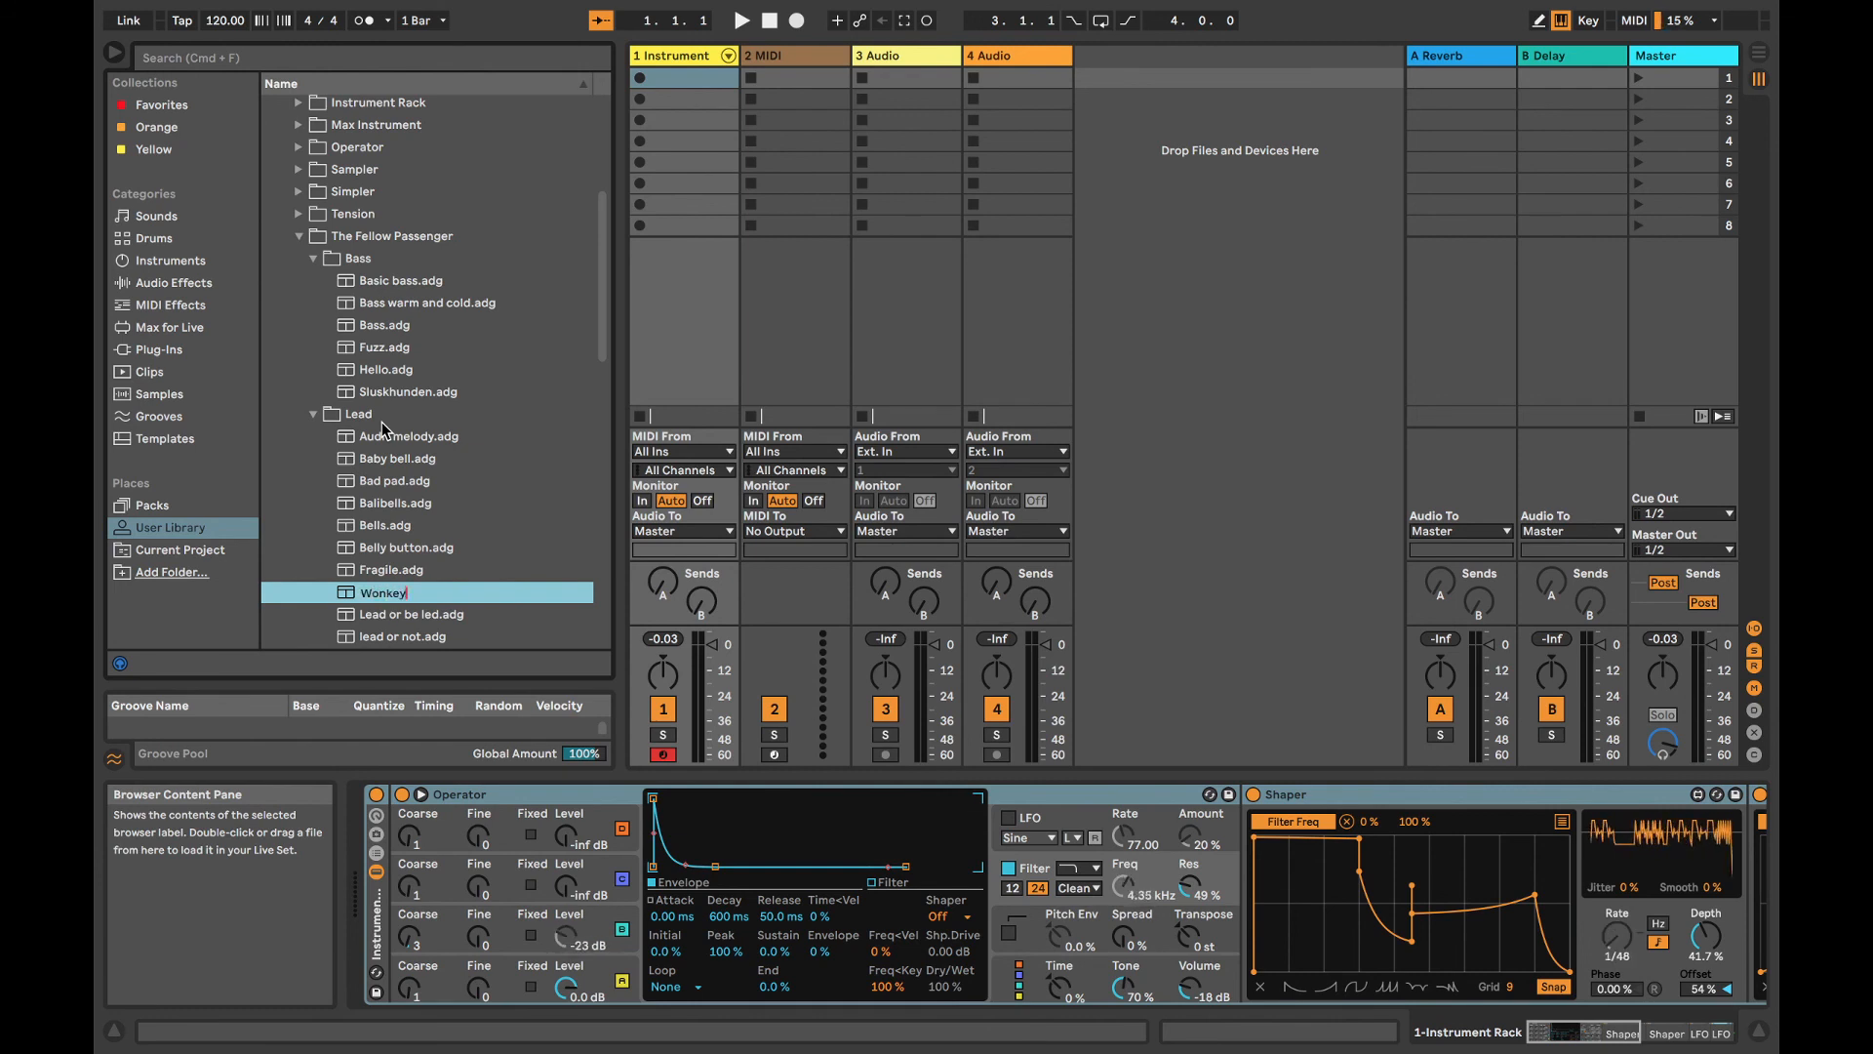
key(Return)
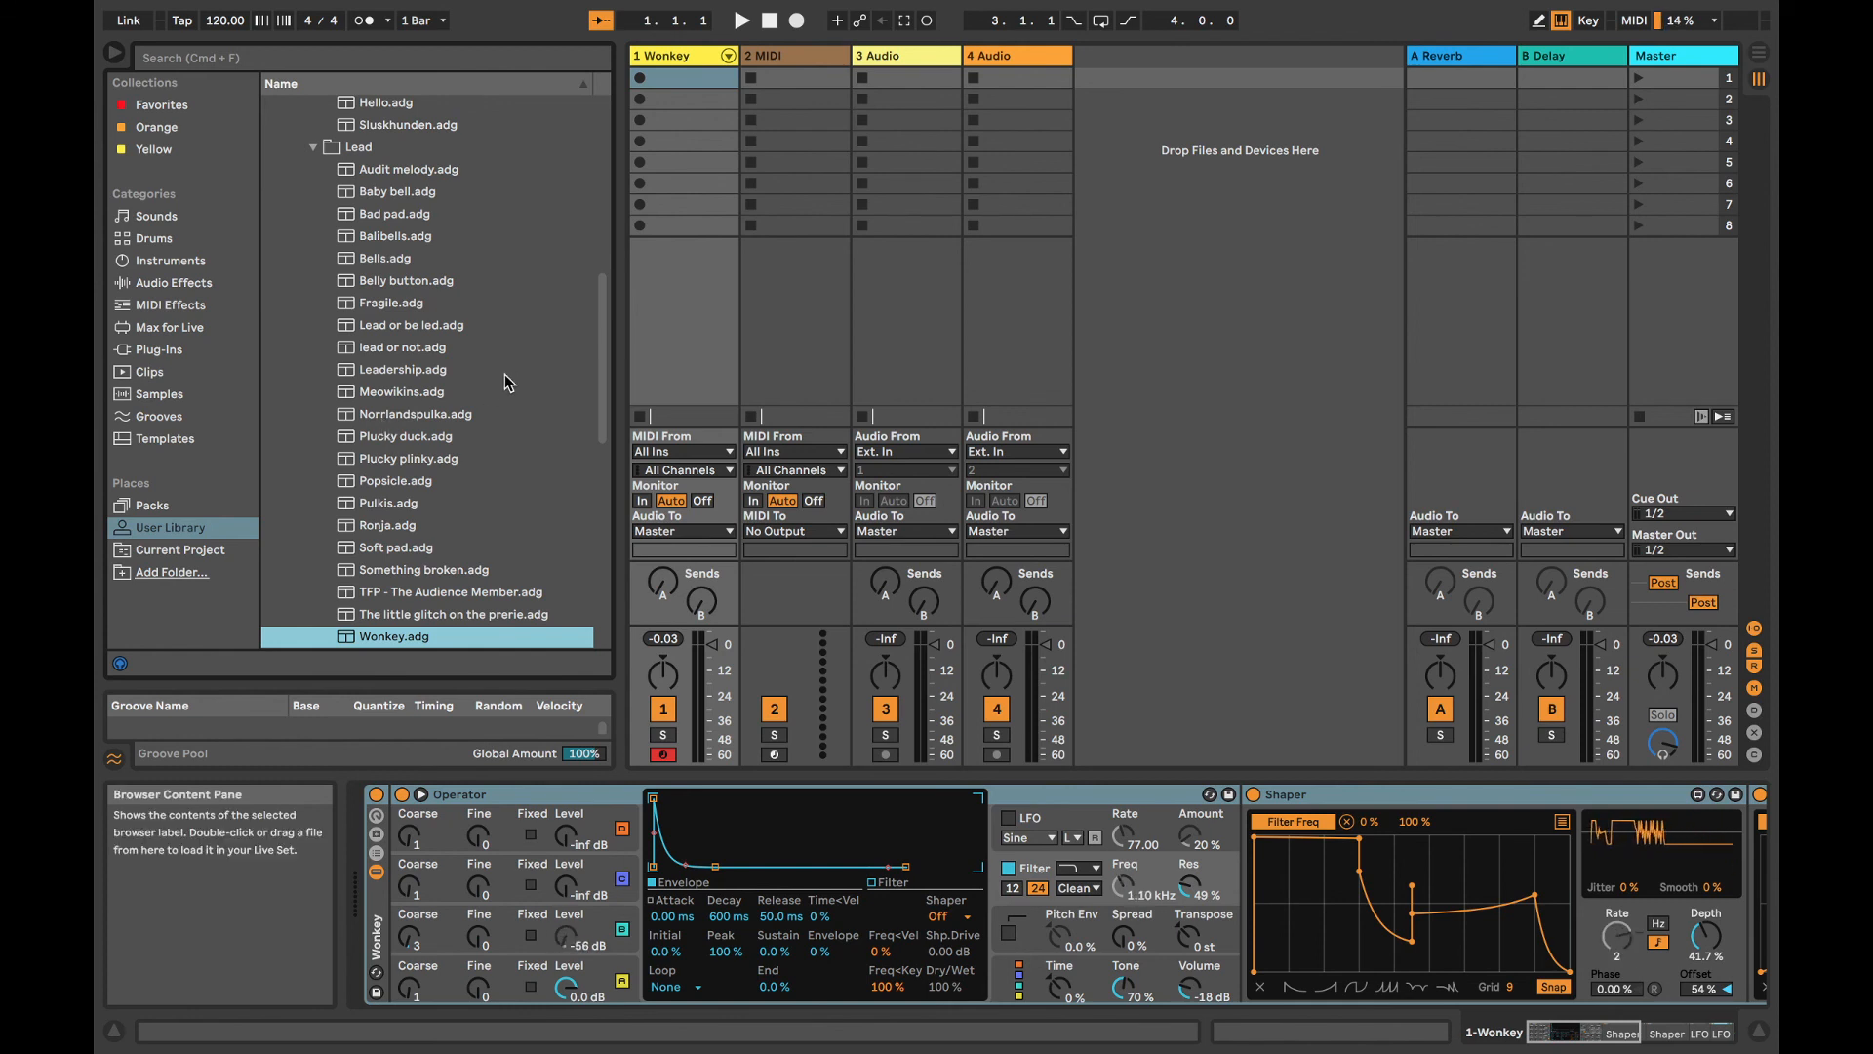
Step: Look through the saved Bass and Lead presets and load Plucky duck onto the instrument track
scroll(506, 372, up, 5)
scroll(506, 372, up, 3)
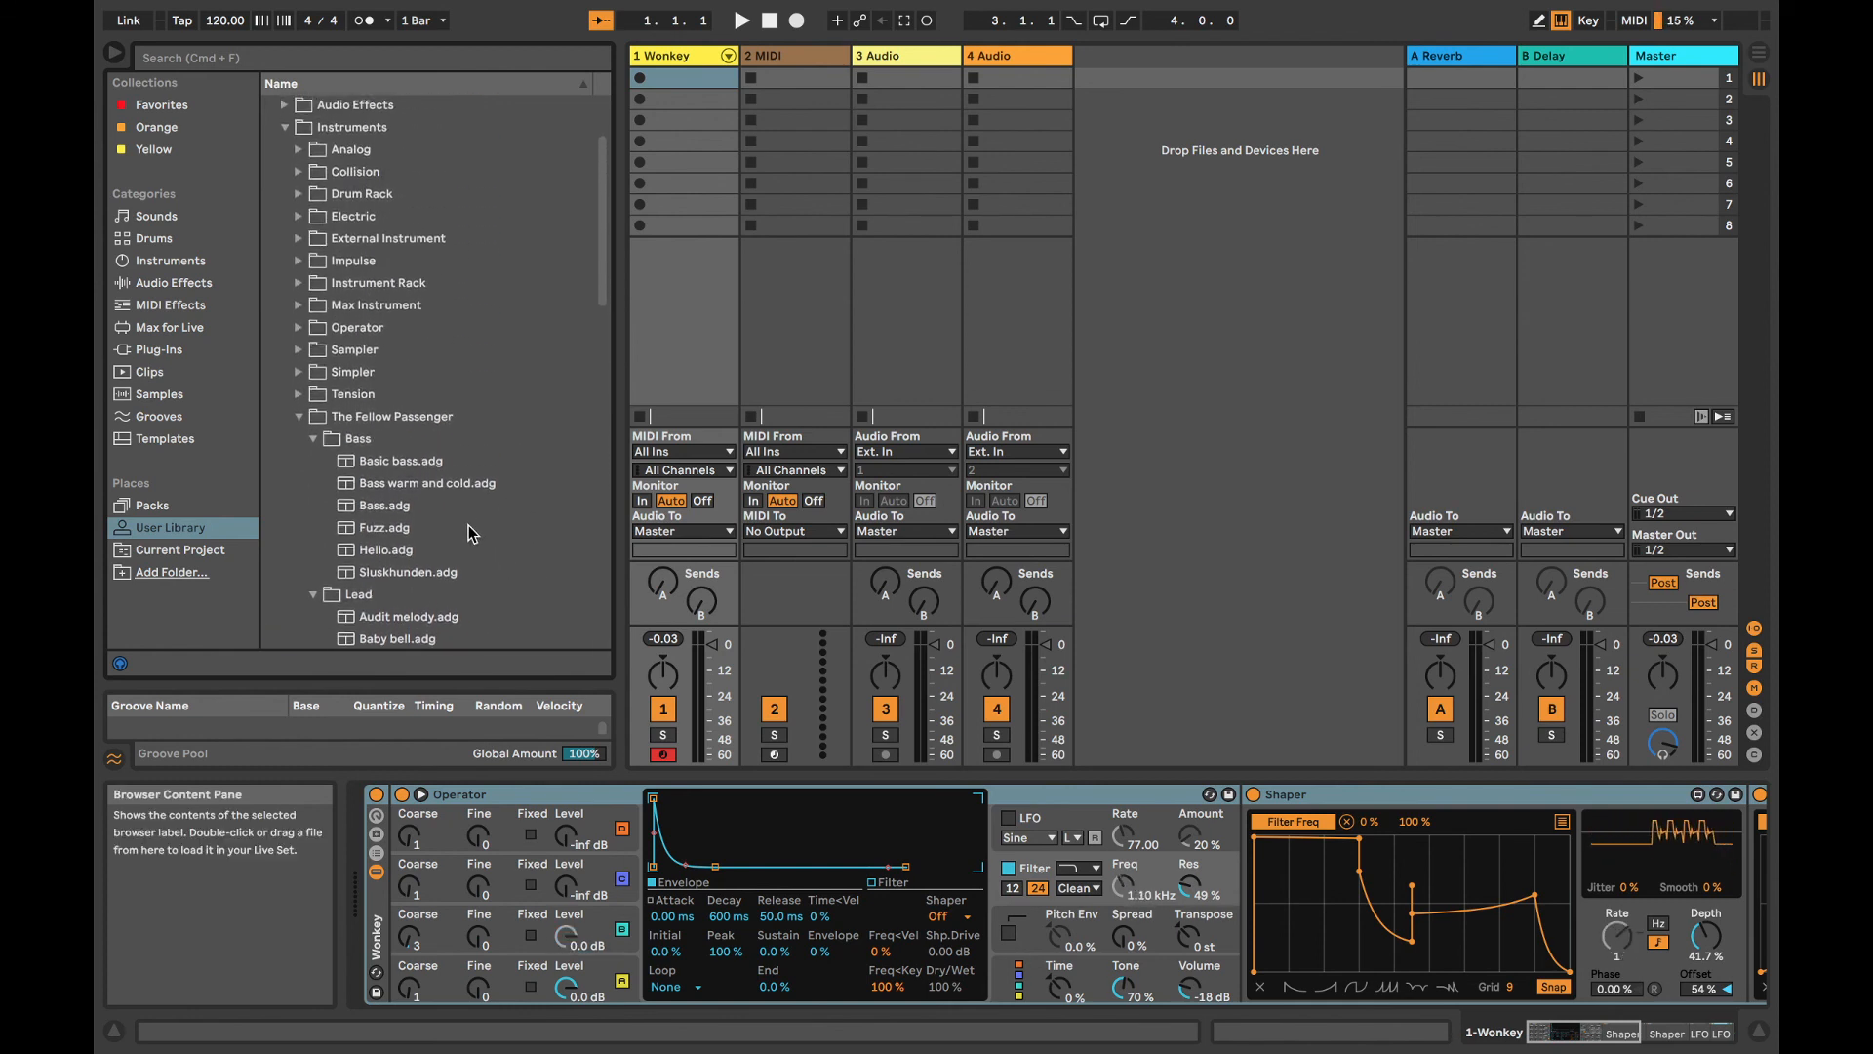
scroll(467, 528, down, 3)
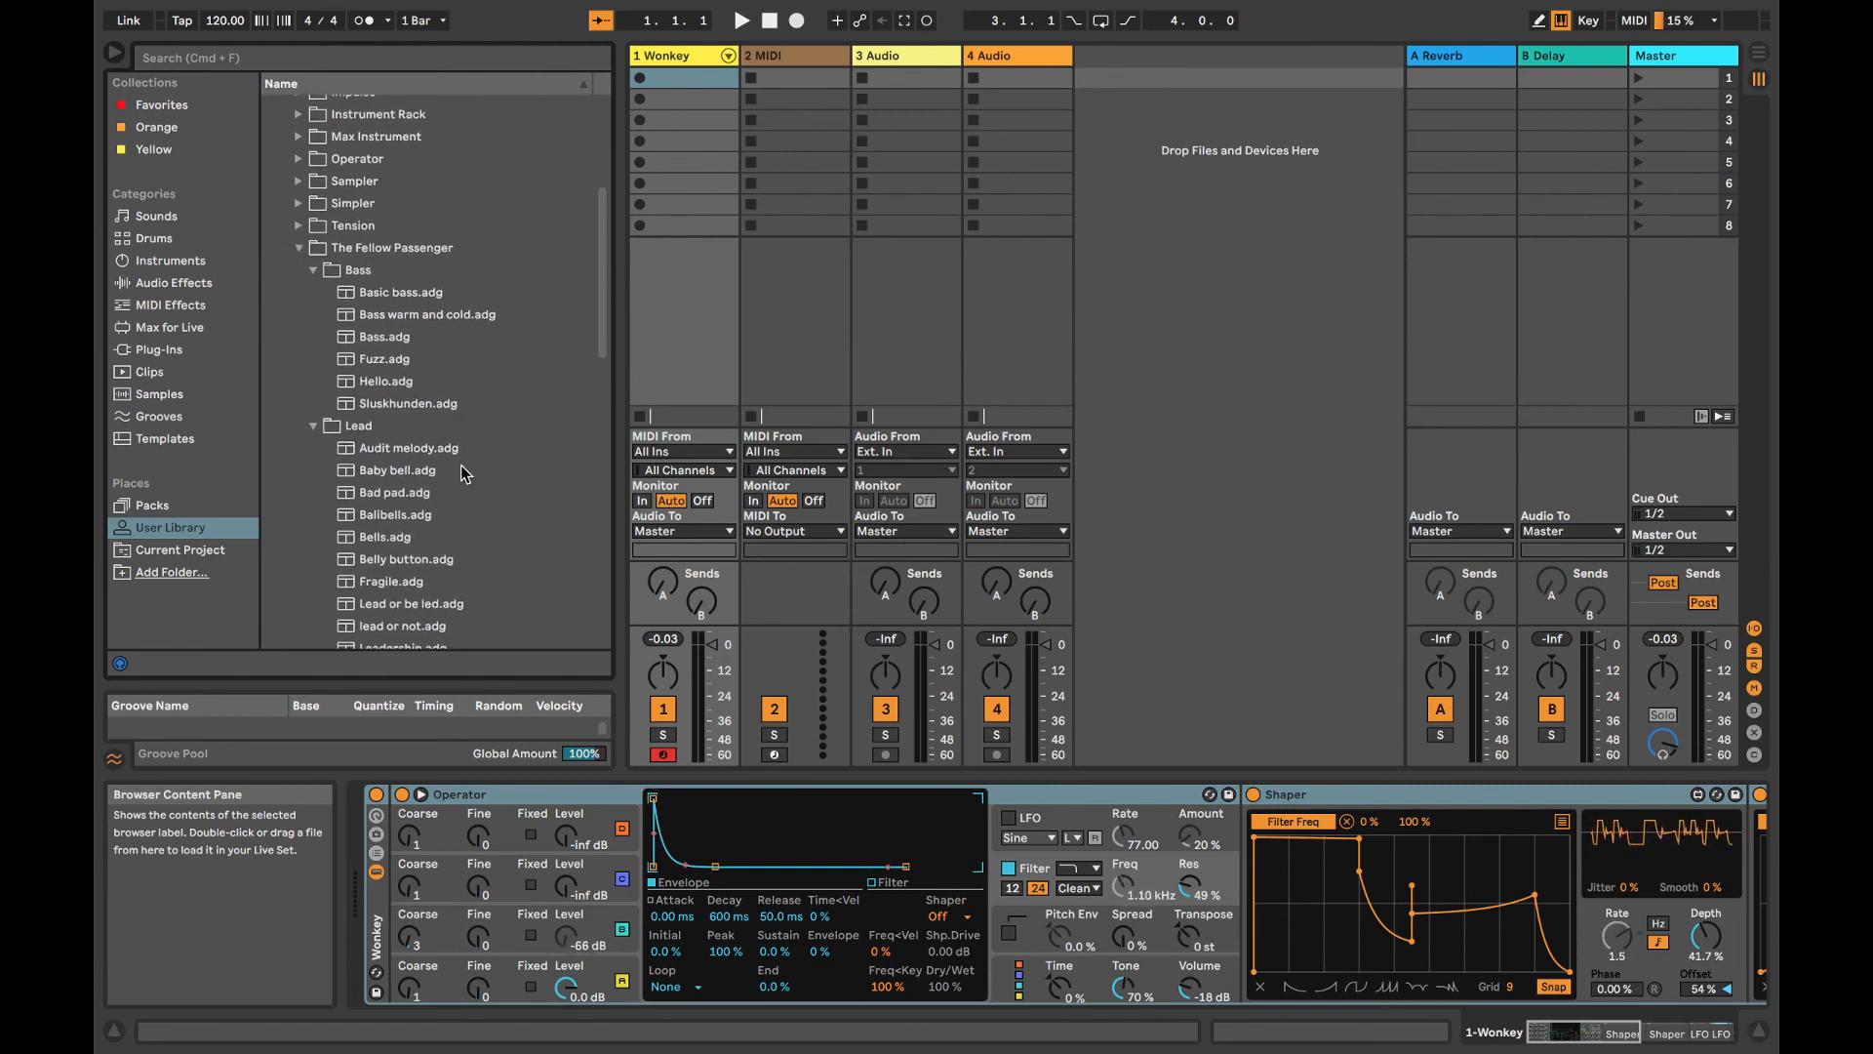
scroll(463, 474, down, 3)
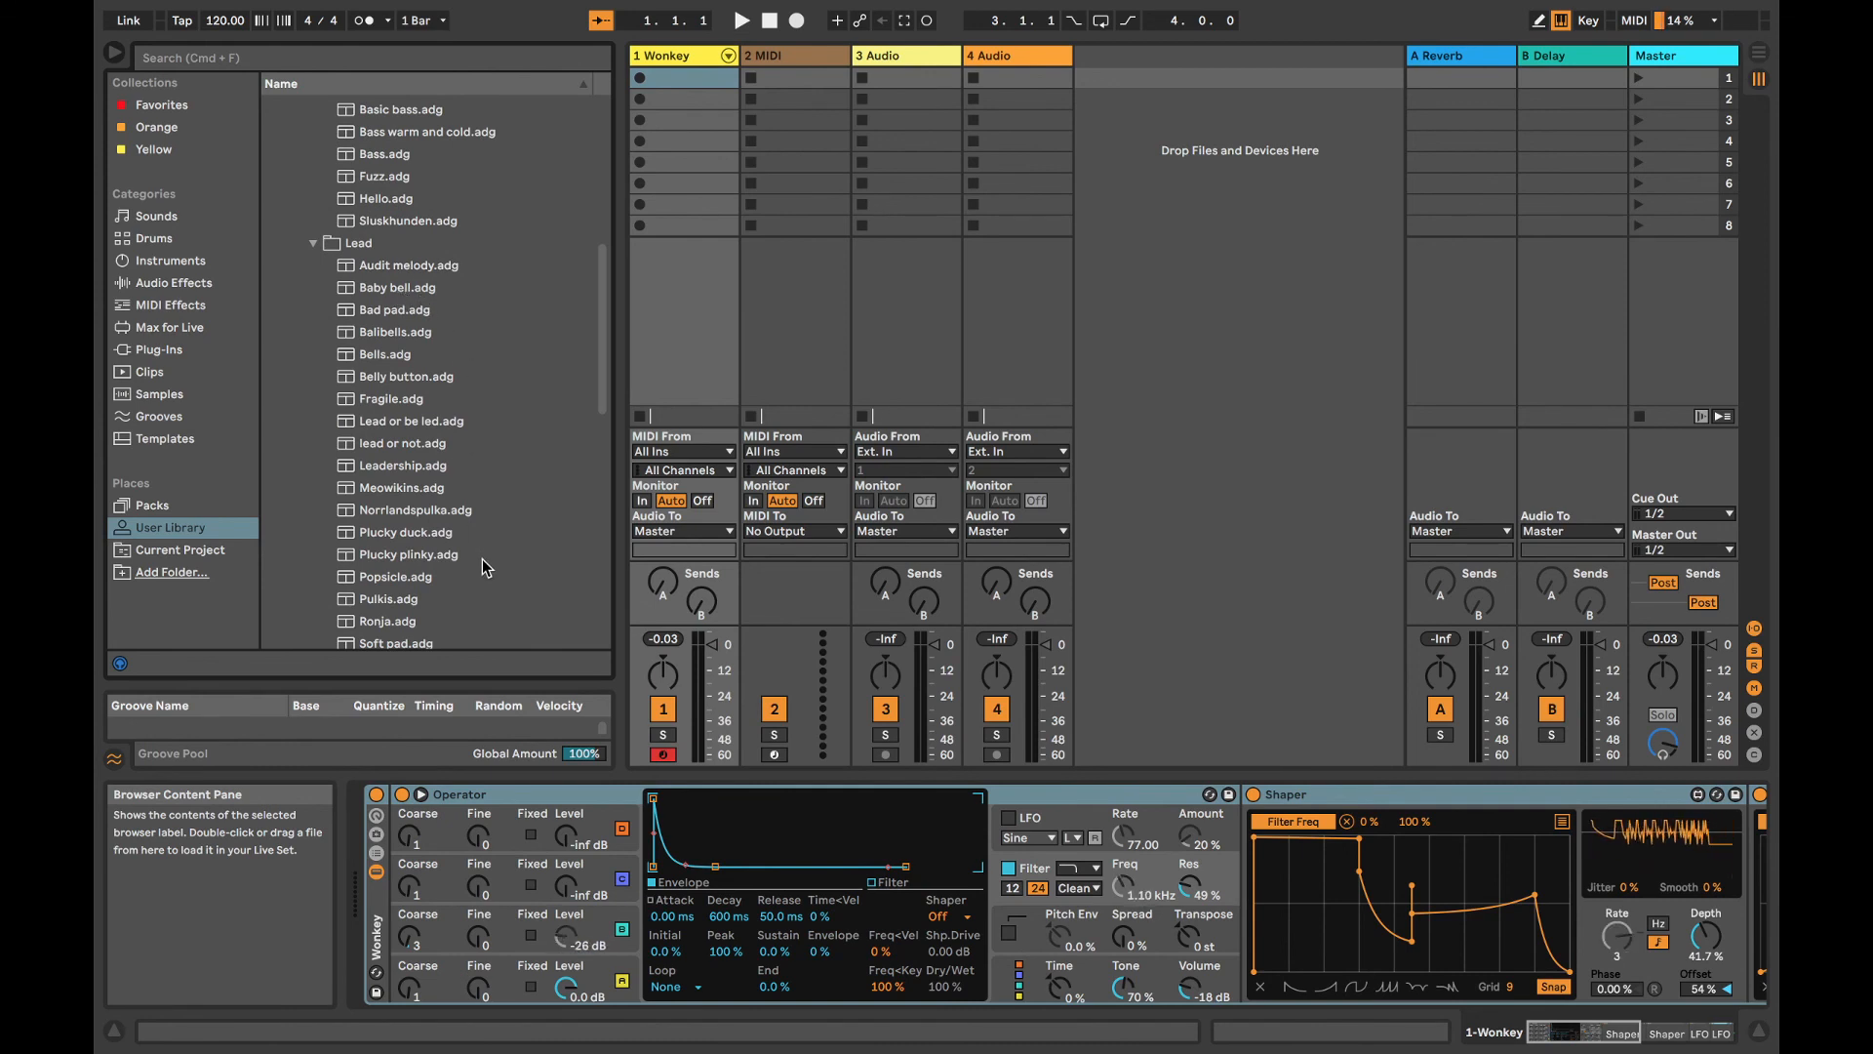
click(455, 534)
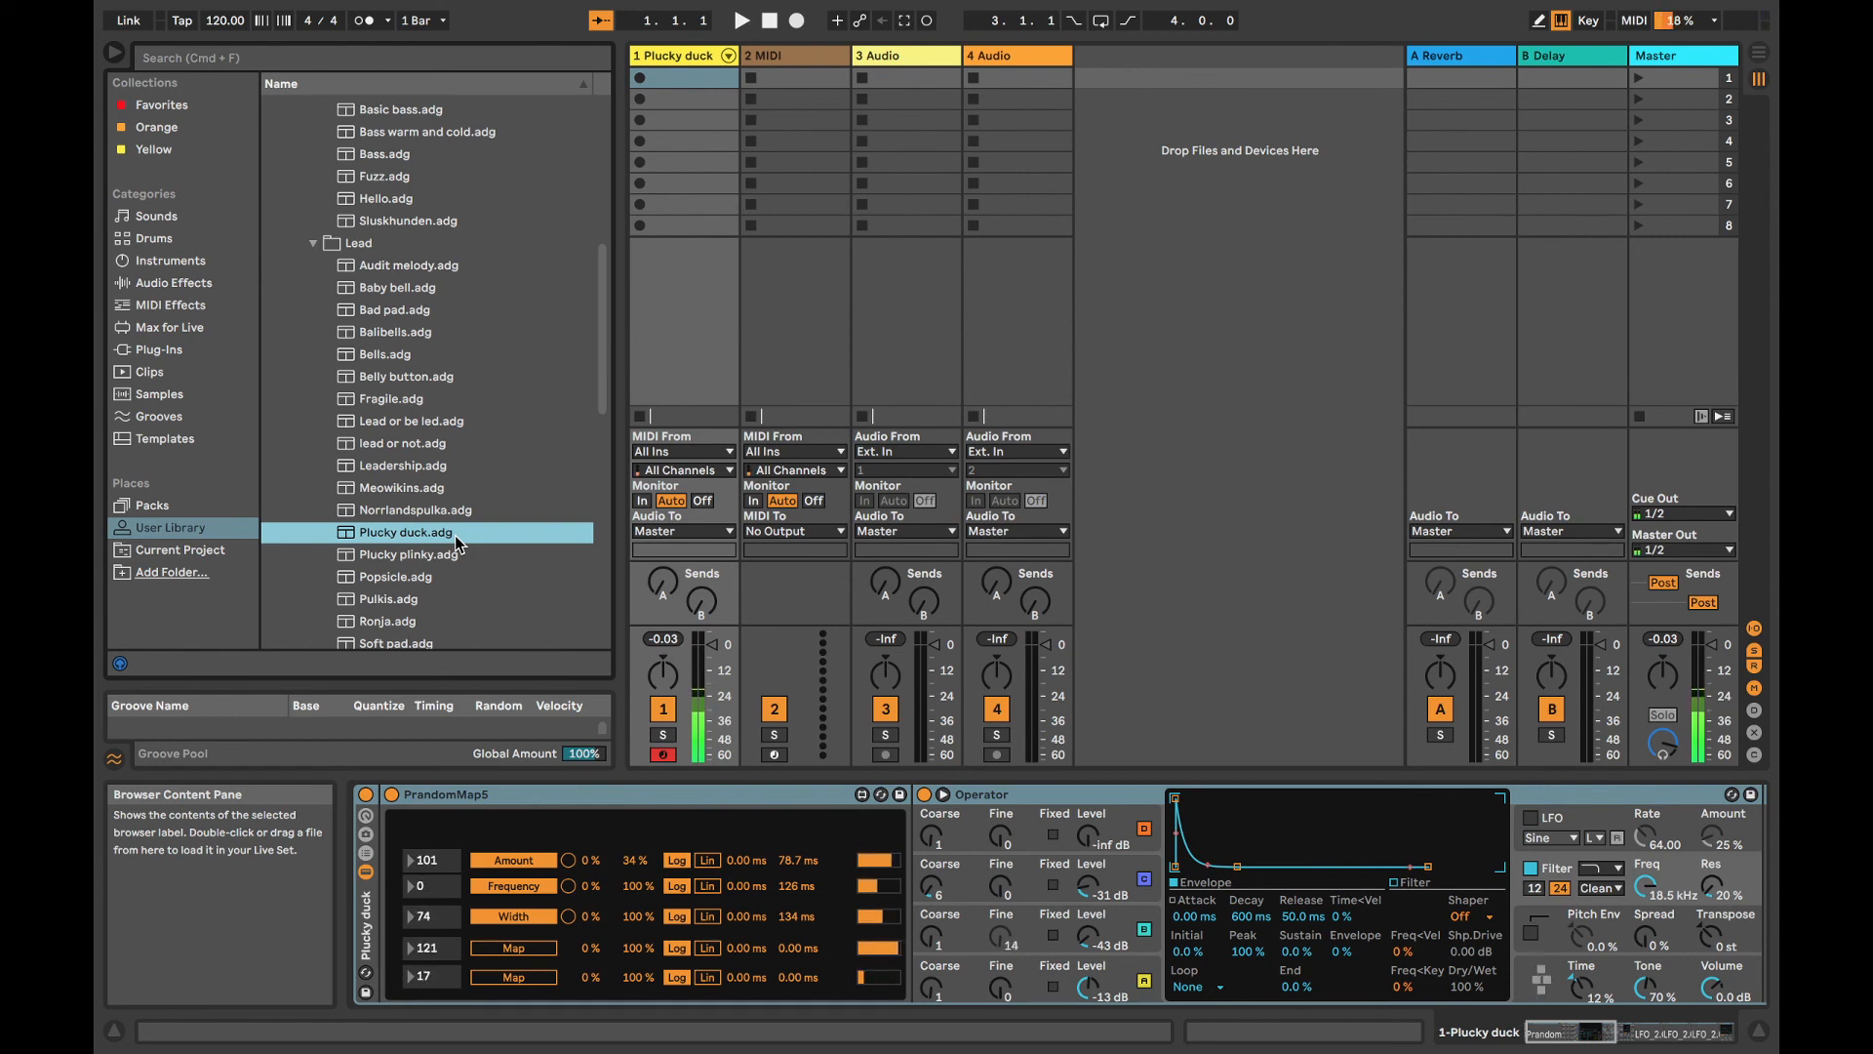
Step: Load the Paddington preset from the User Library's Pads folder onto the instrument track to audition it
scroll(439, 527, down, 5)
scroll(422, 518, down, 5)
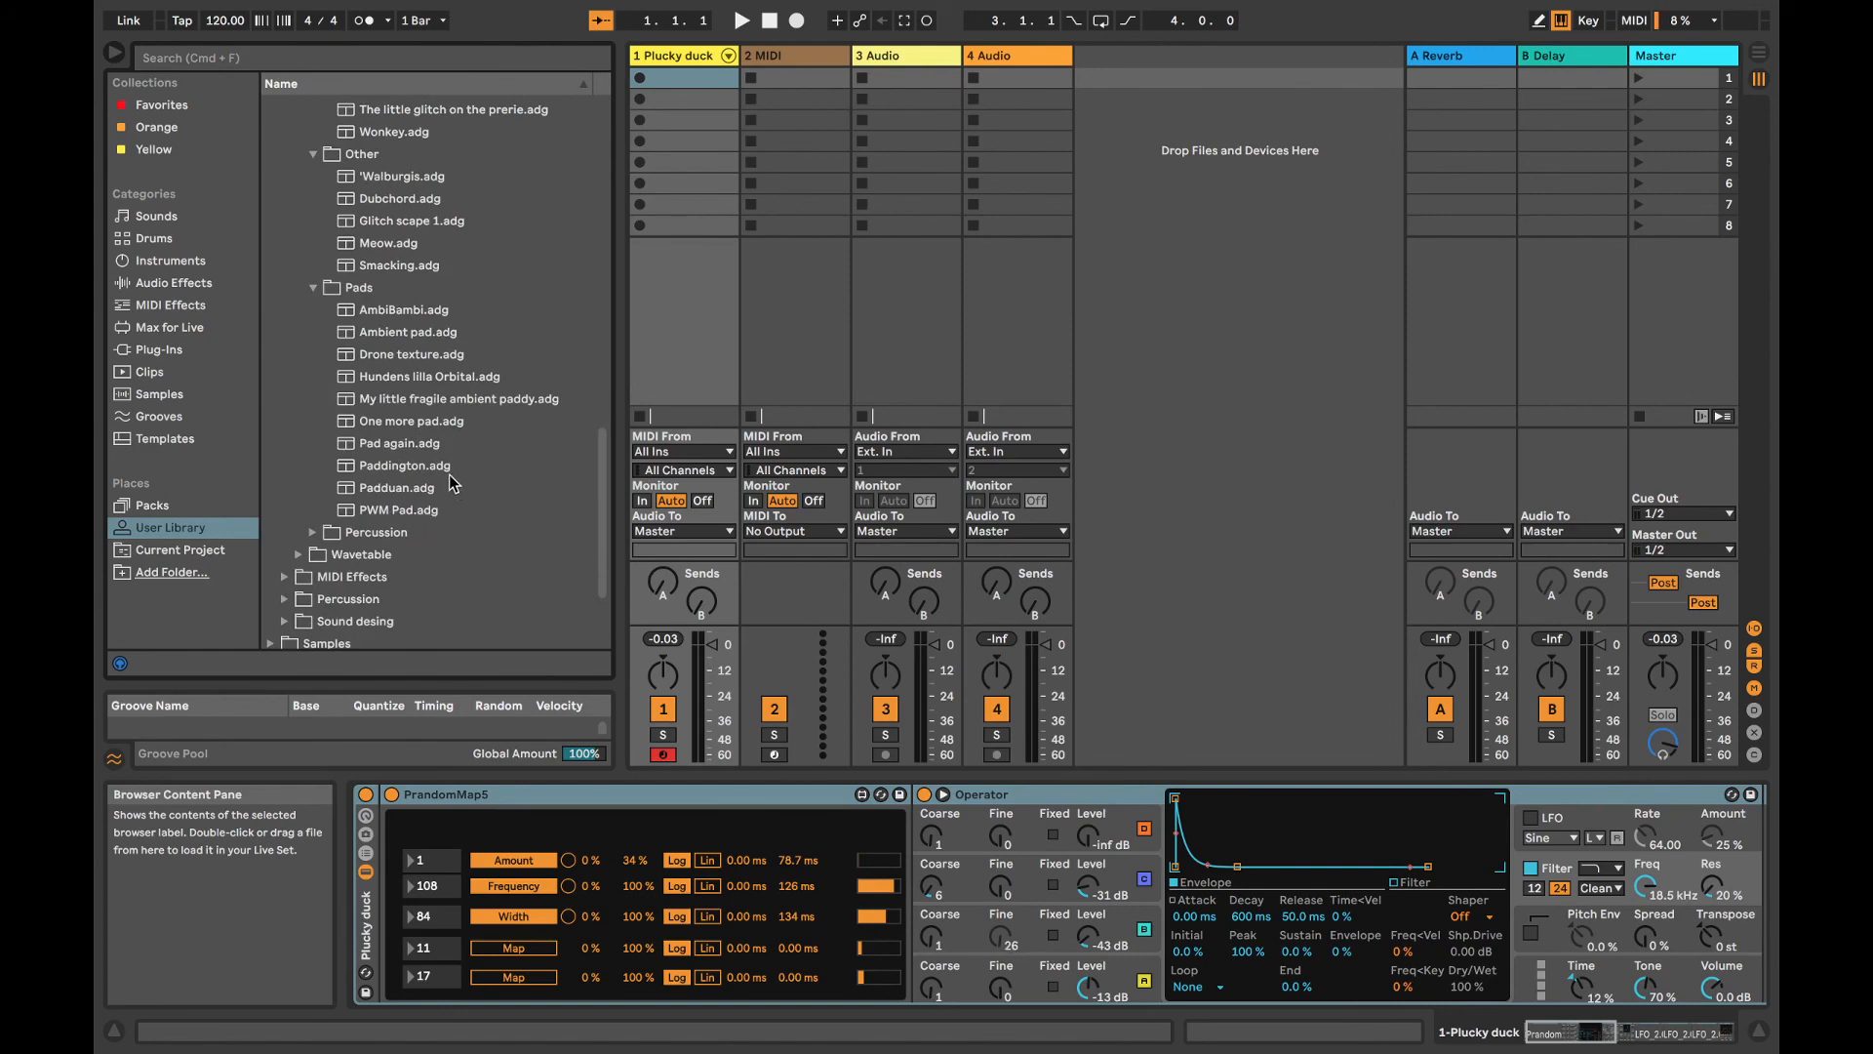
click(449, 467)
double_click(447, 466)
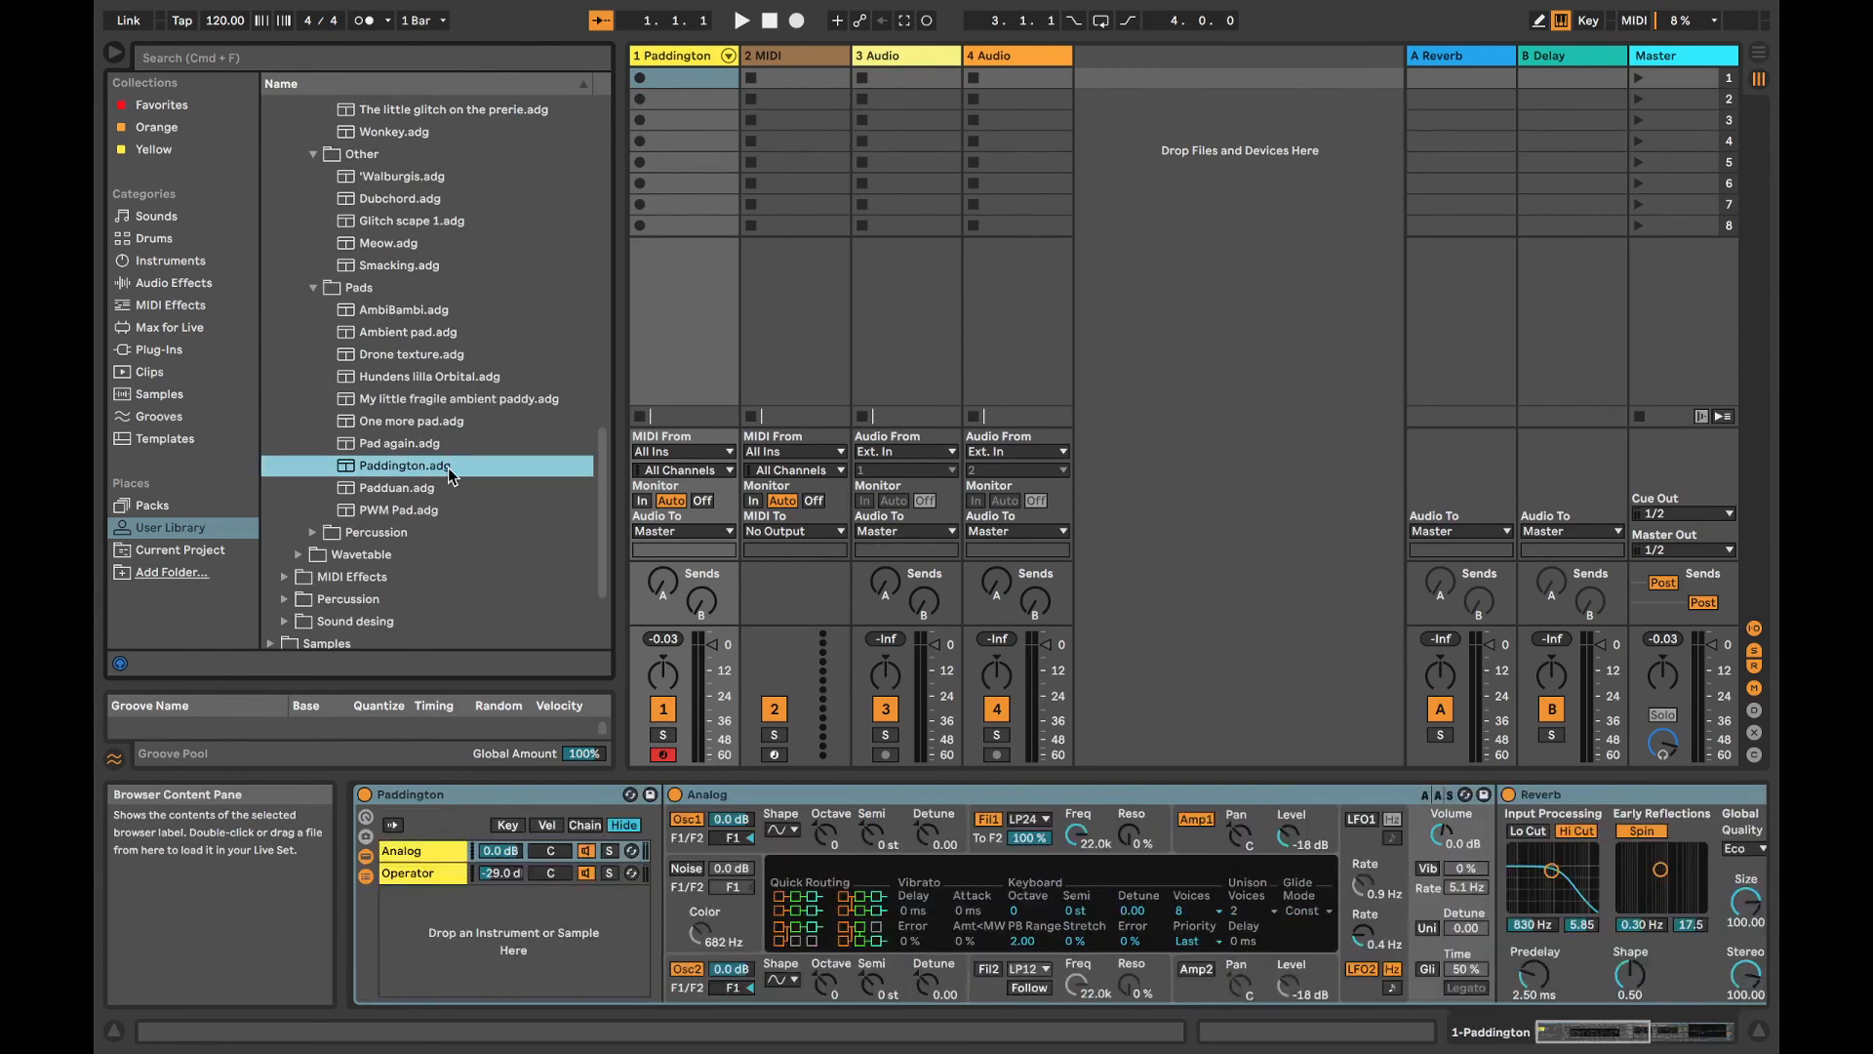
Step: Close the Max for Live window that covers the set and switch back to Ableton Live
mouse_move(136, 12)
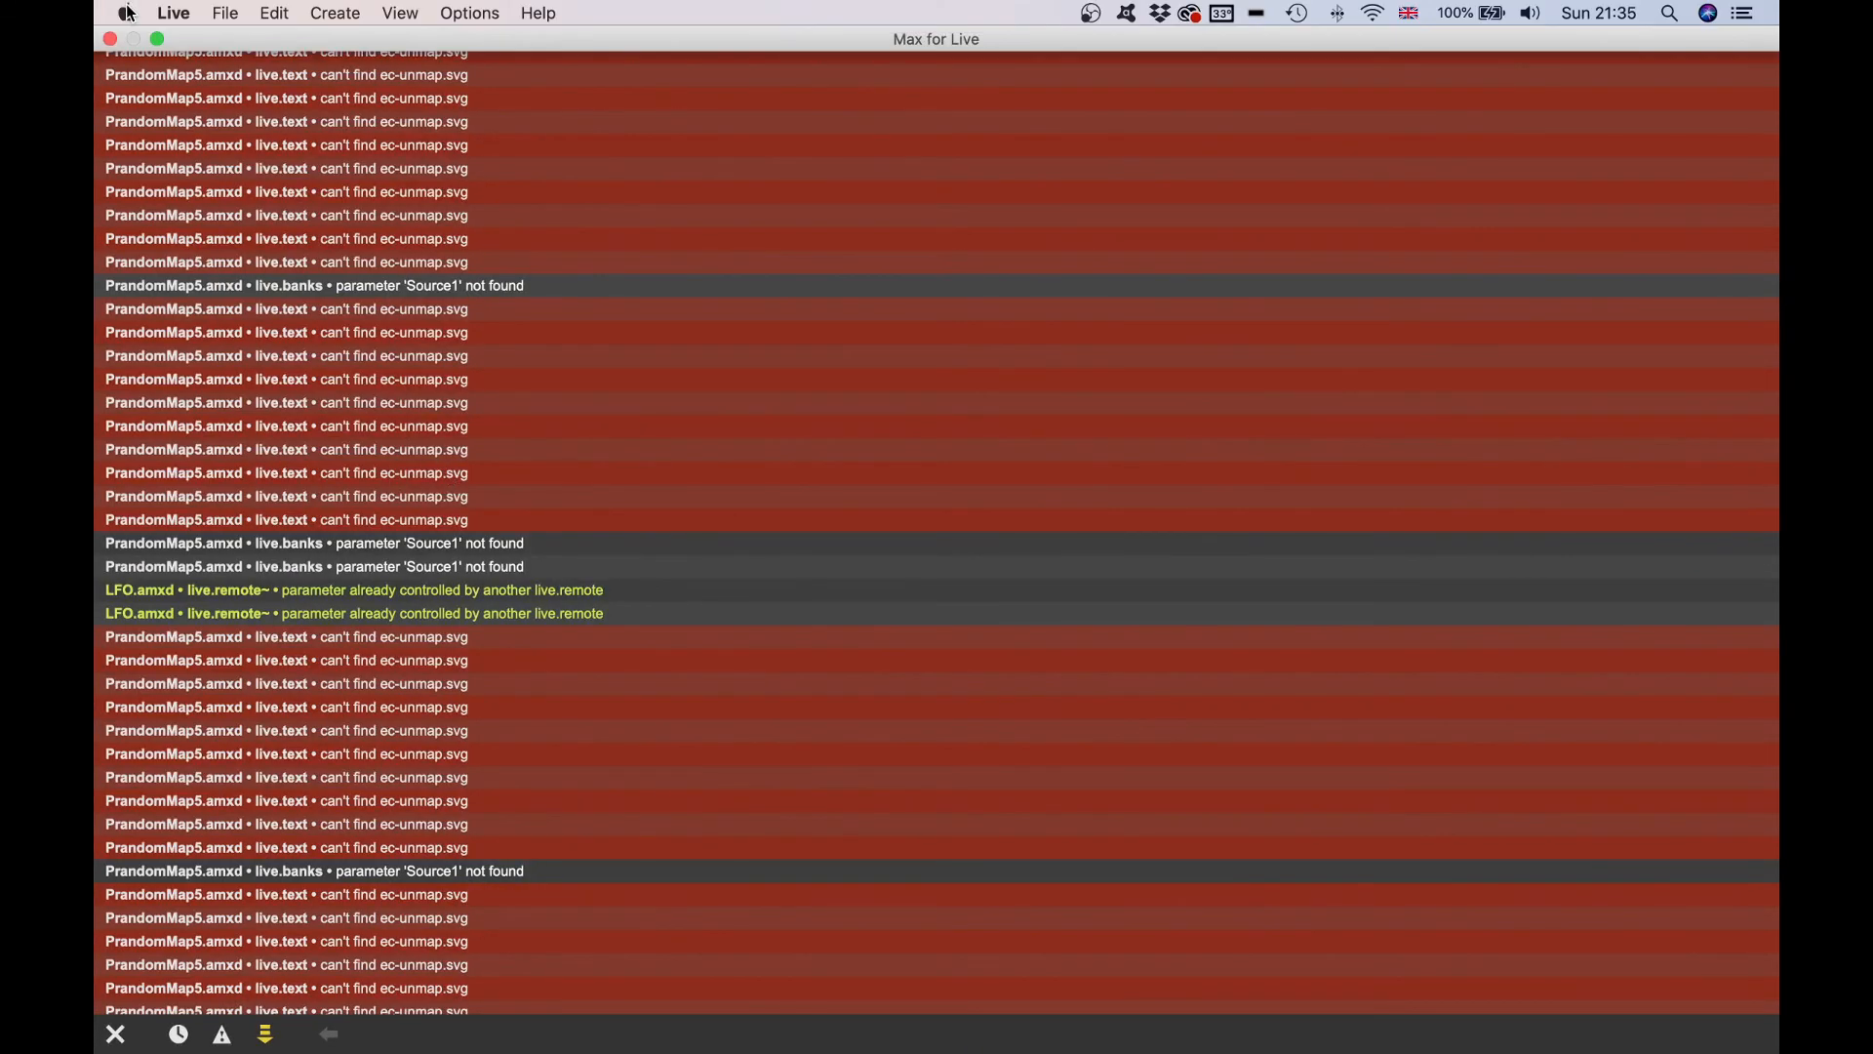
click(111, 41)
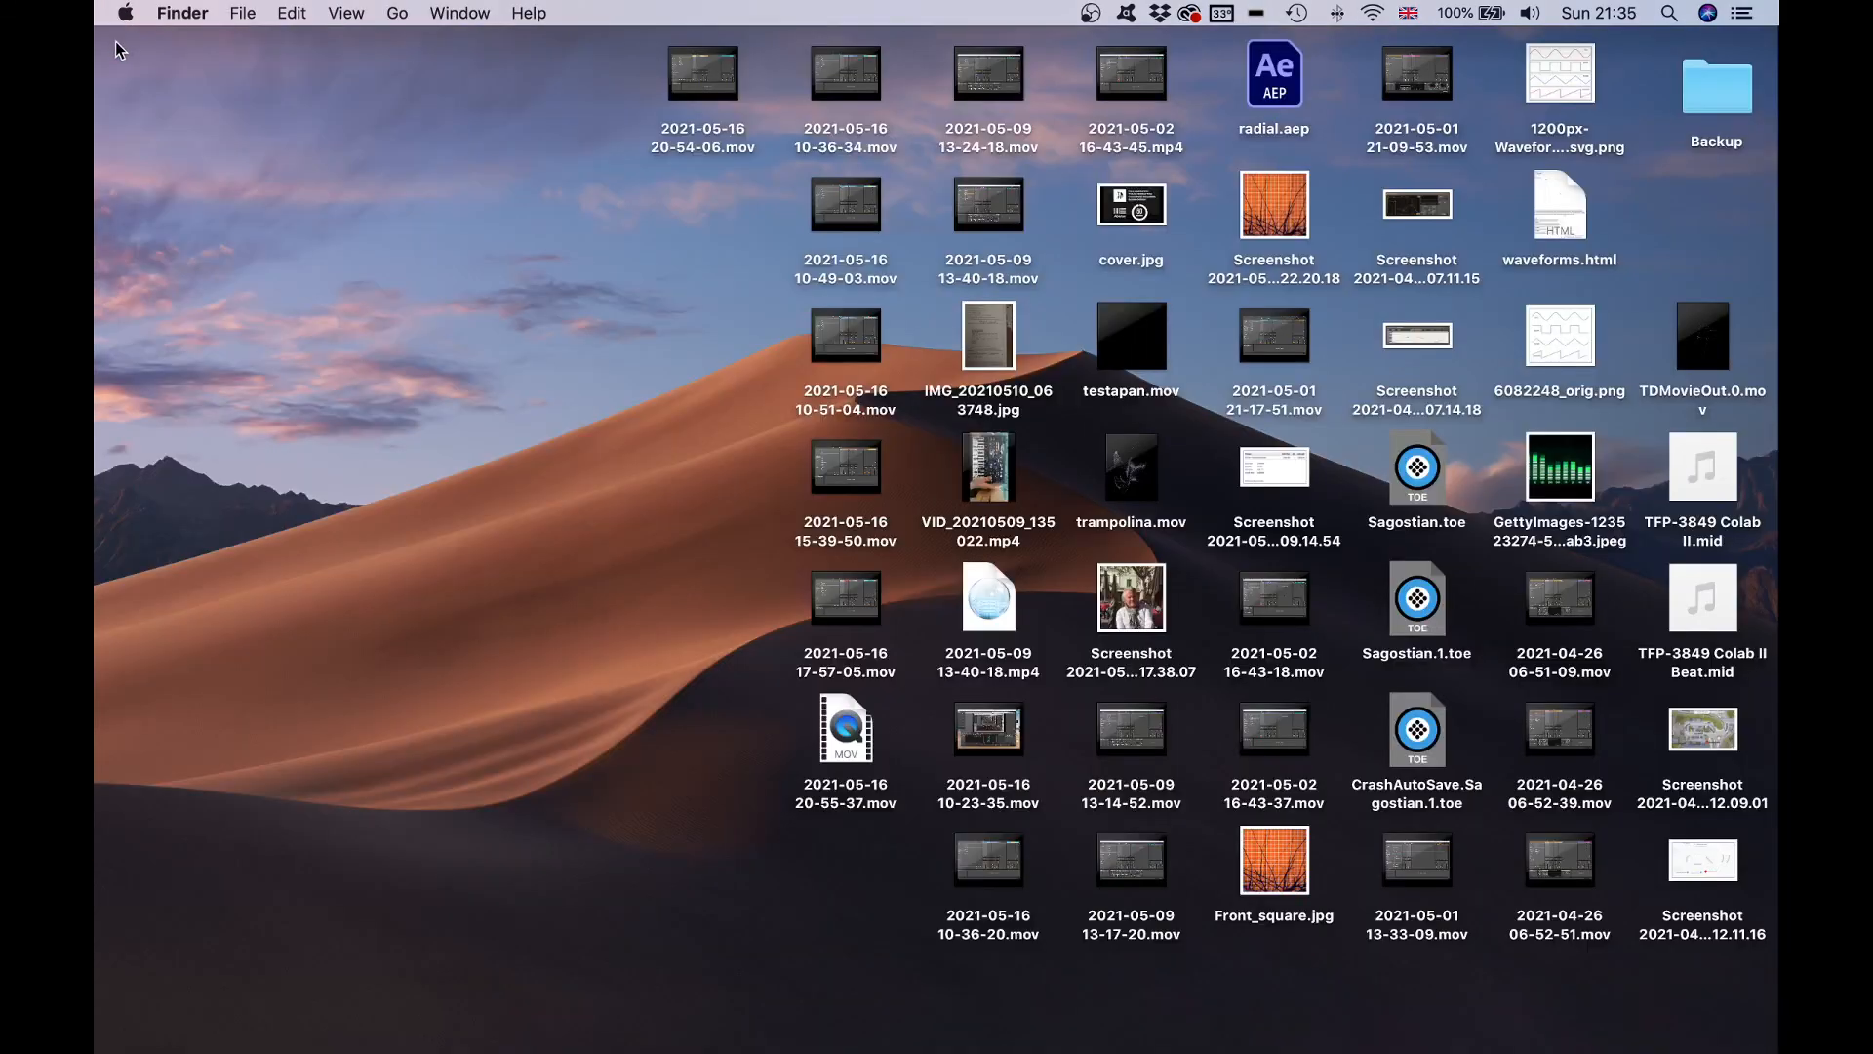
click(1075, 1045)
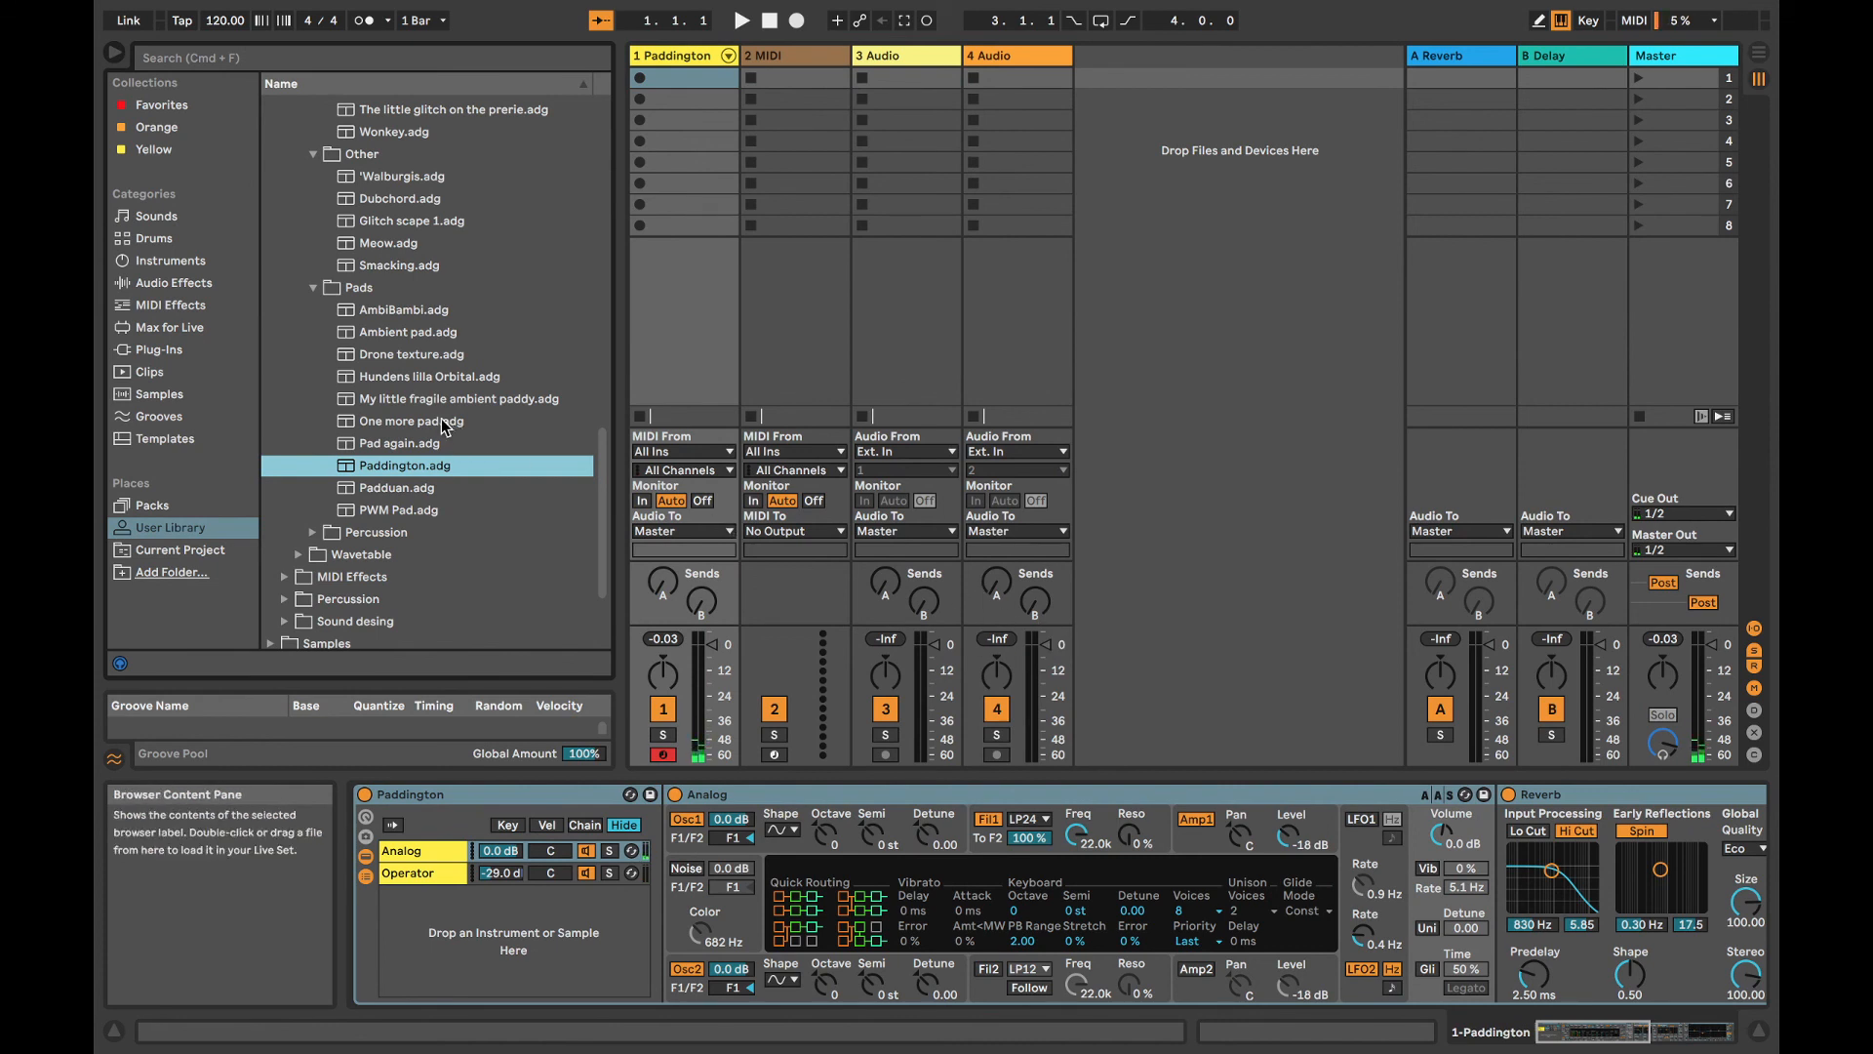
Step: Audition the Drone texture and My little fragile ambient paddy presets from the Pads folder on the instrument track
click(418, 355)
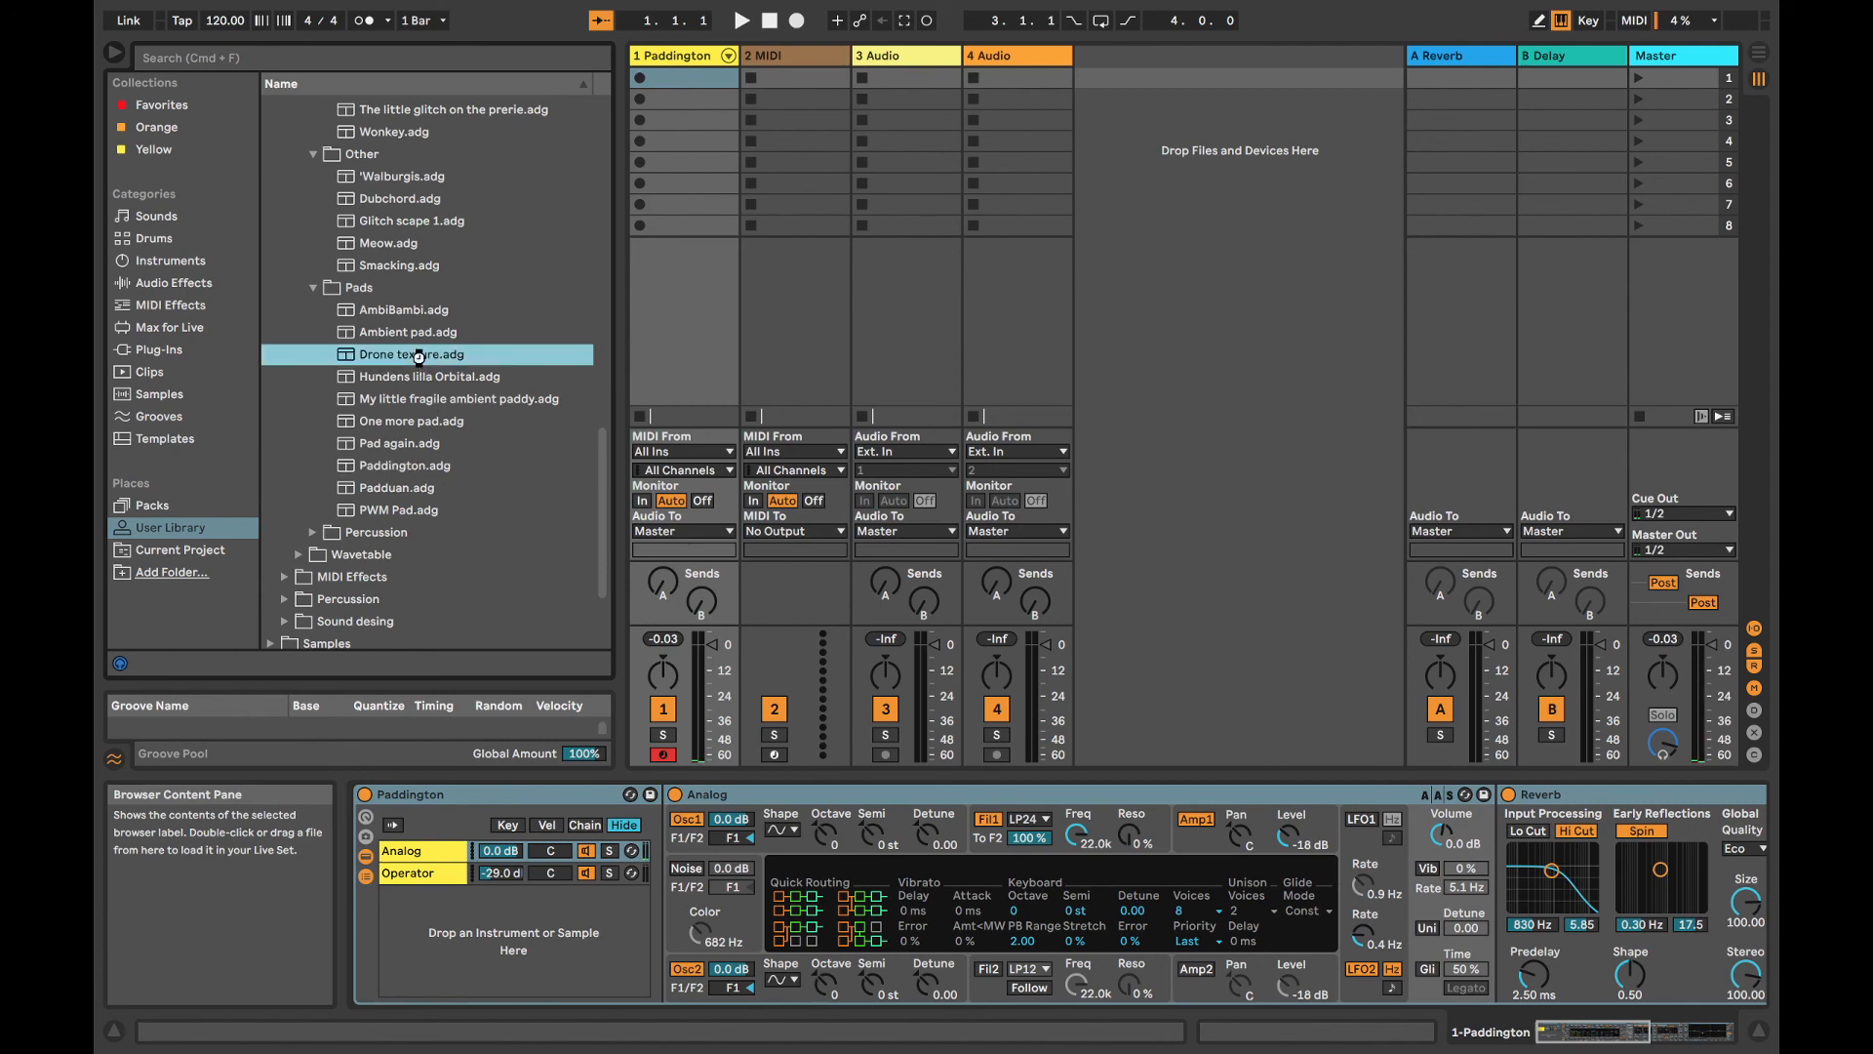
double_click(421, 357)
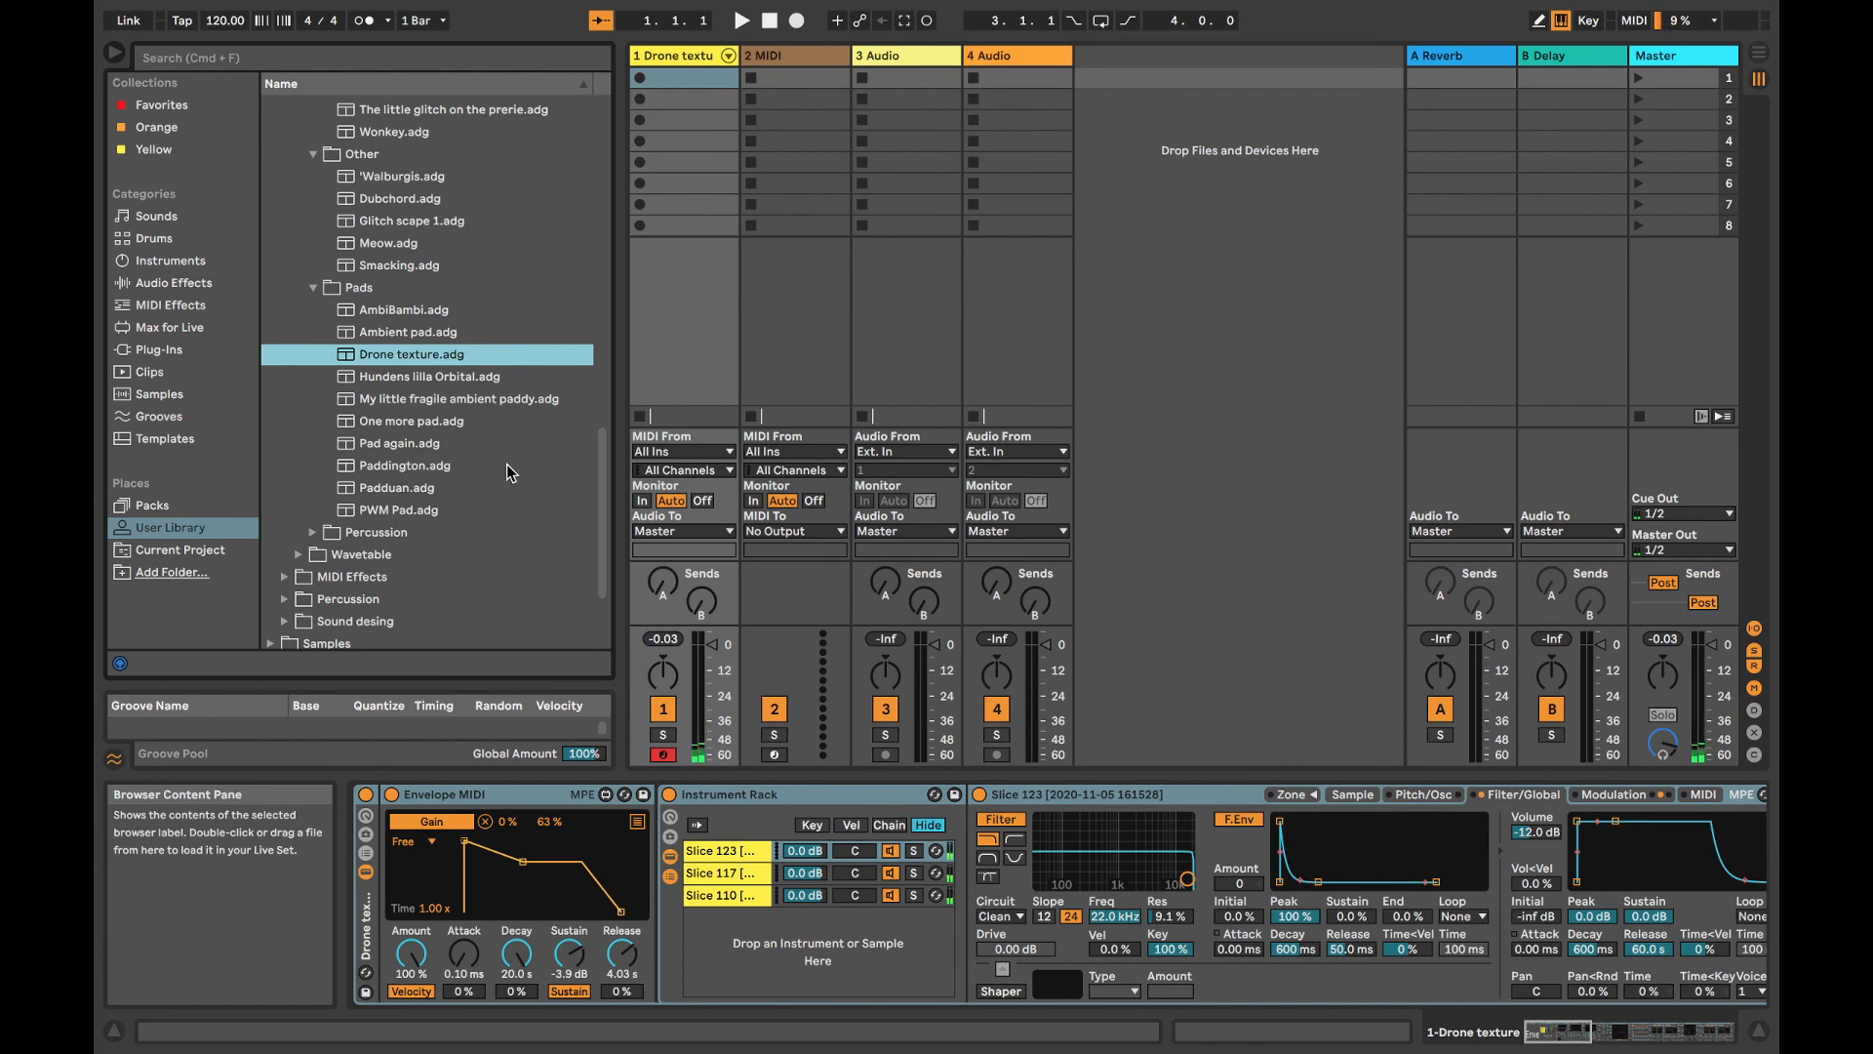
click(494, 402)
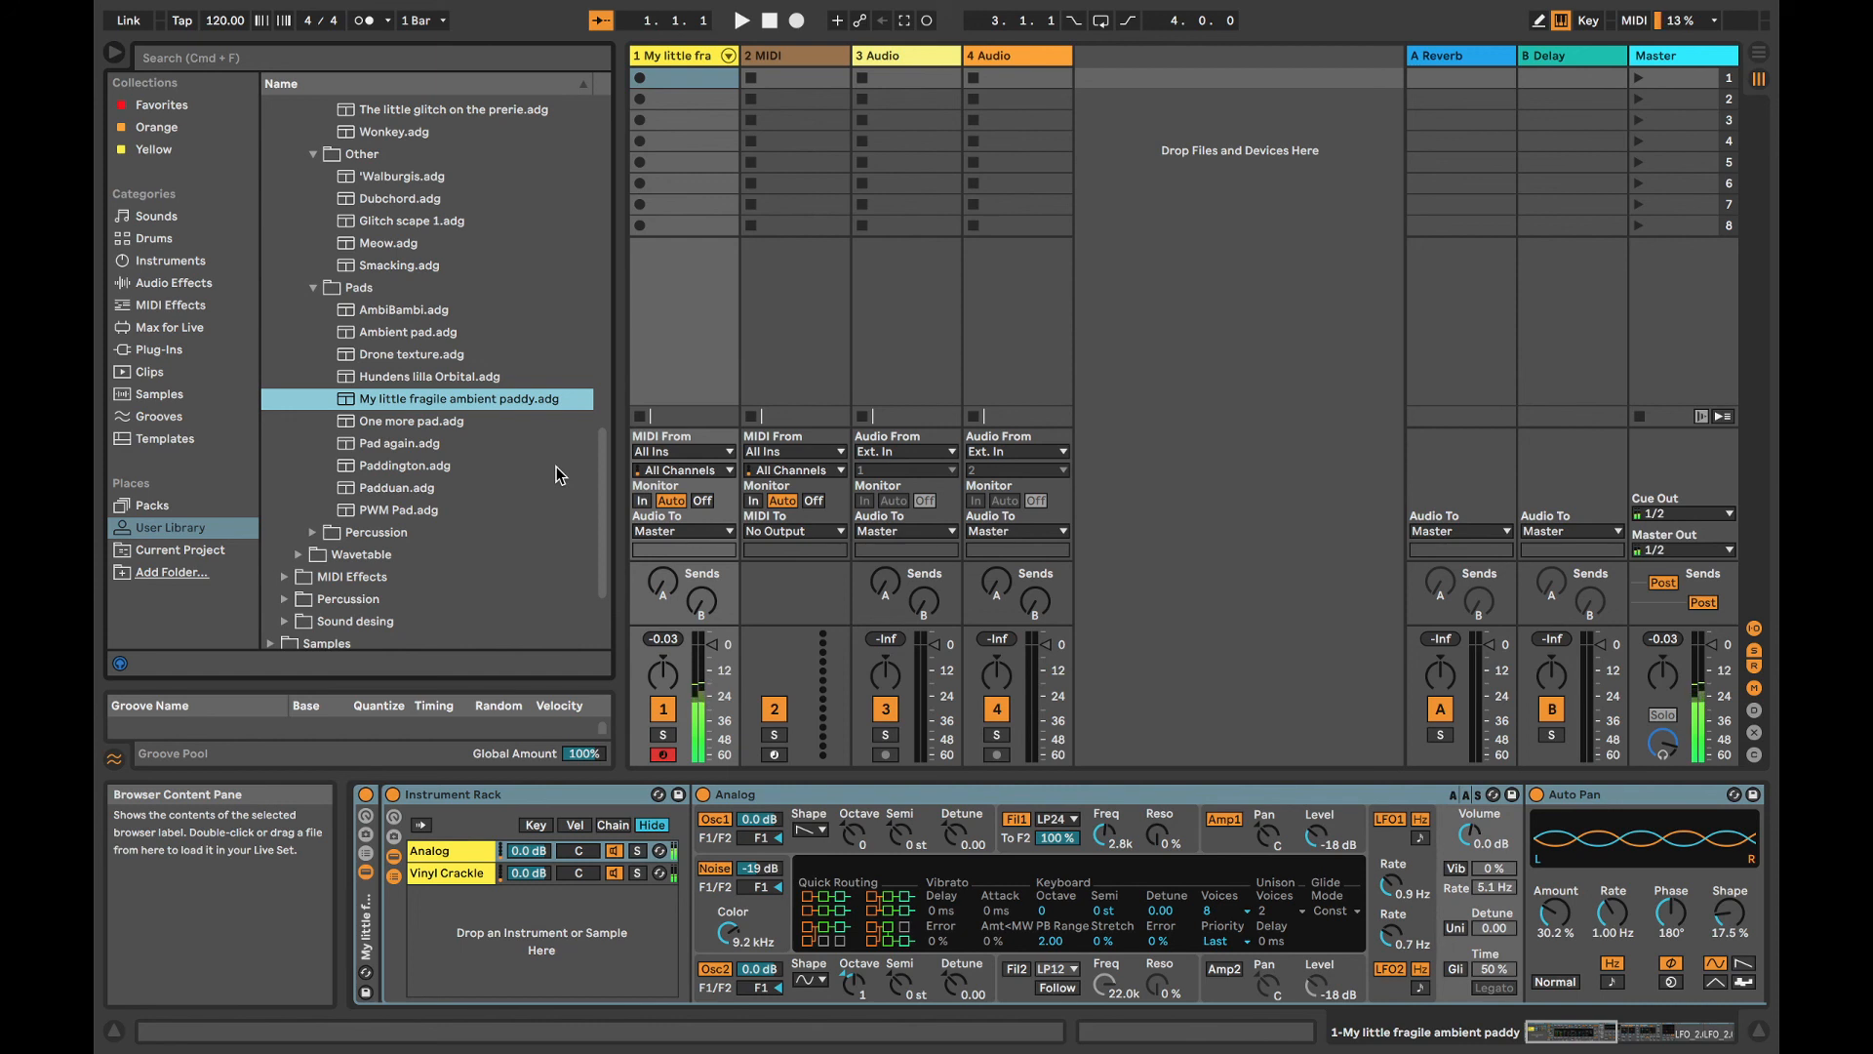
Step: Load the Glitch scape 1 preset from the User Library's Other folder onto the instrument track
scroll(519, 351, down, 1)
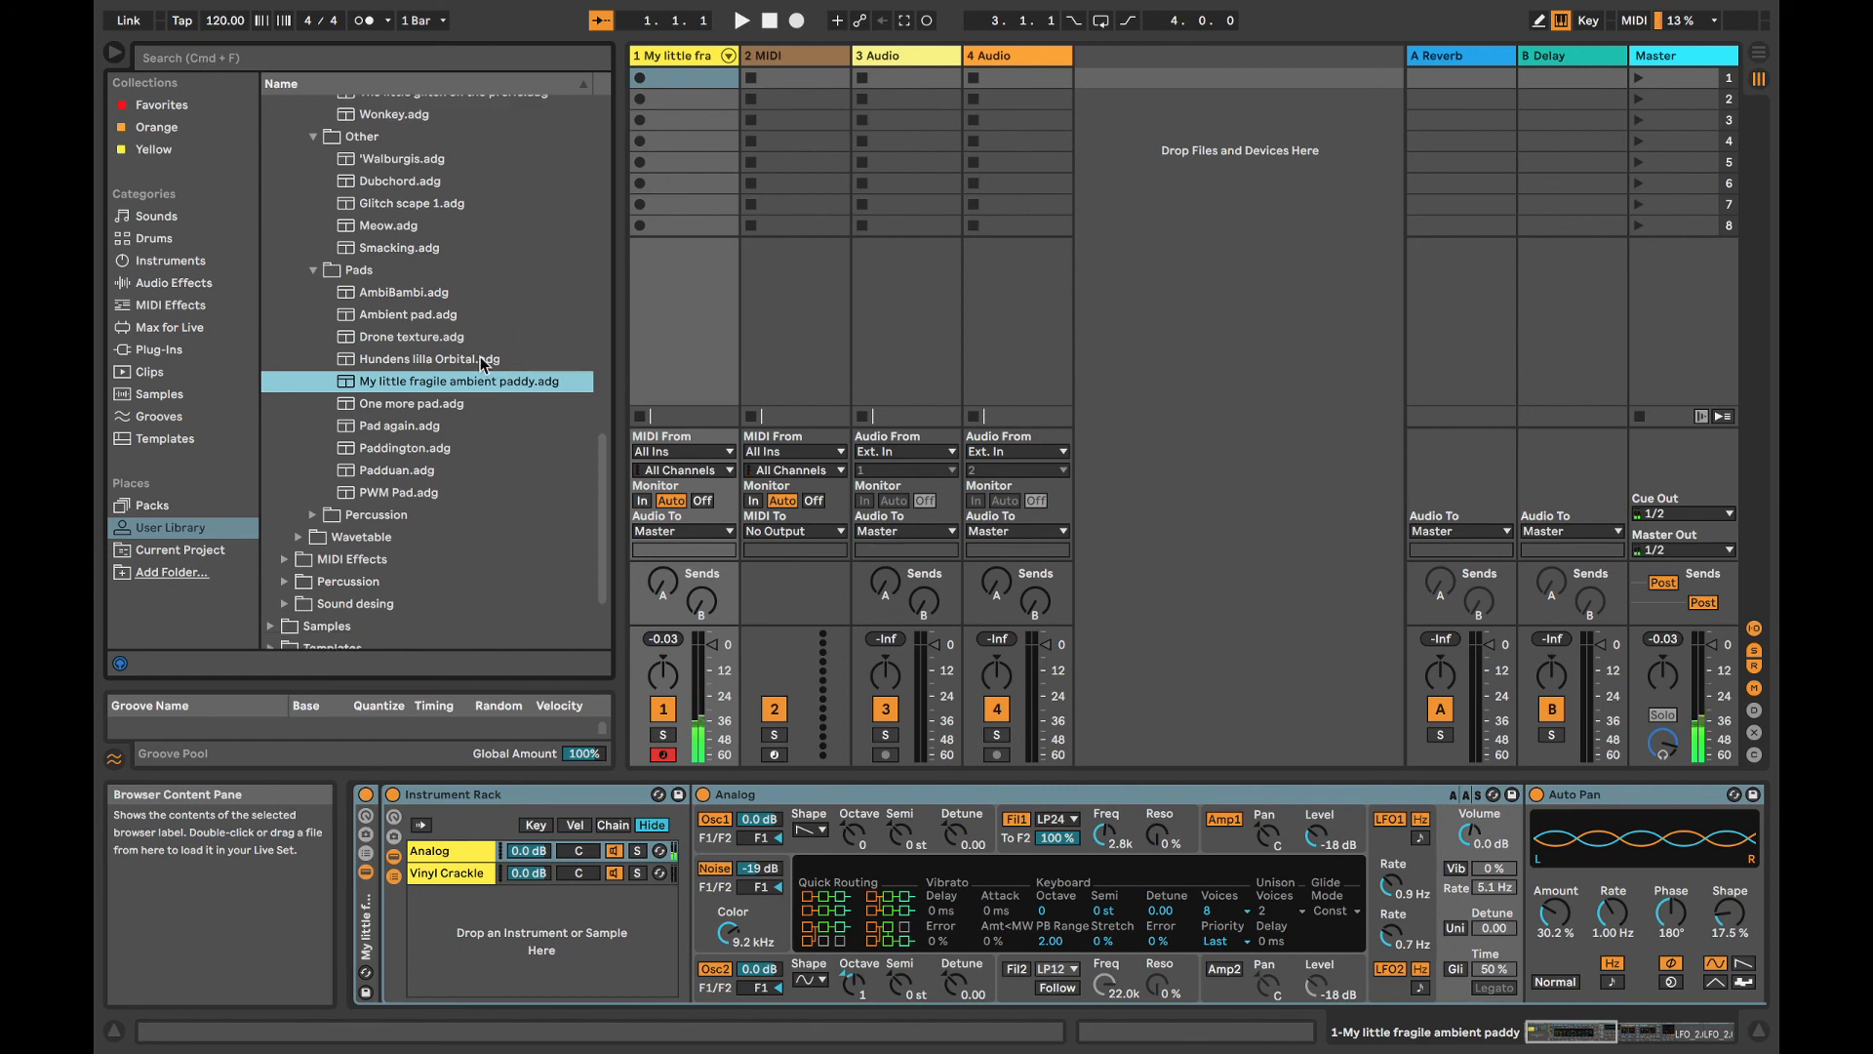
scroll(343, 485, up, 4)
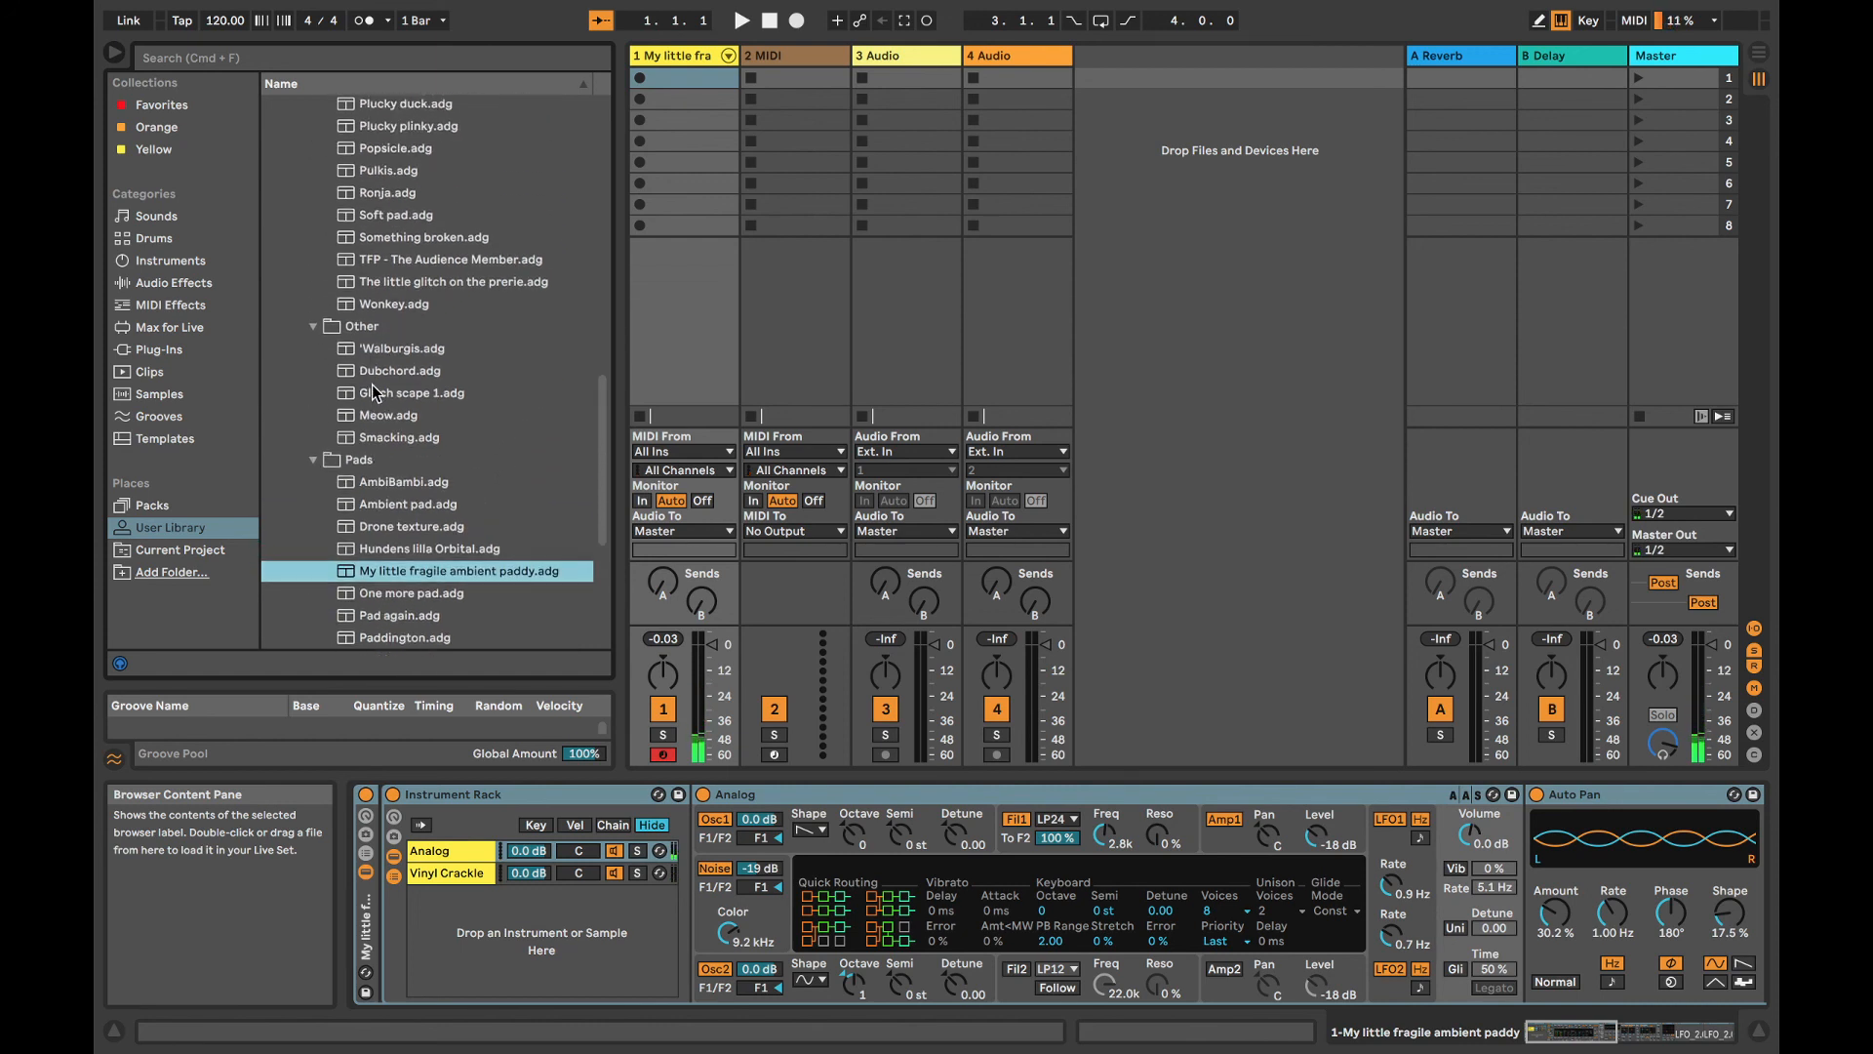
double_click(453, 394)
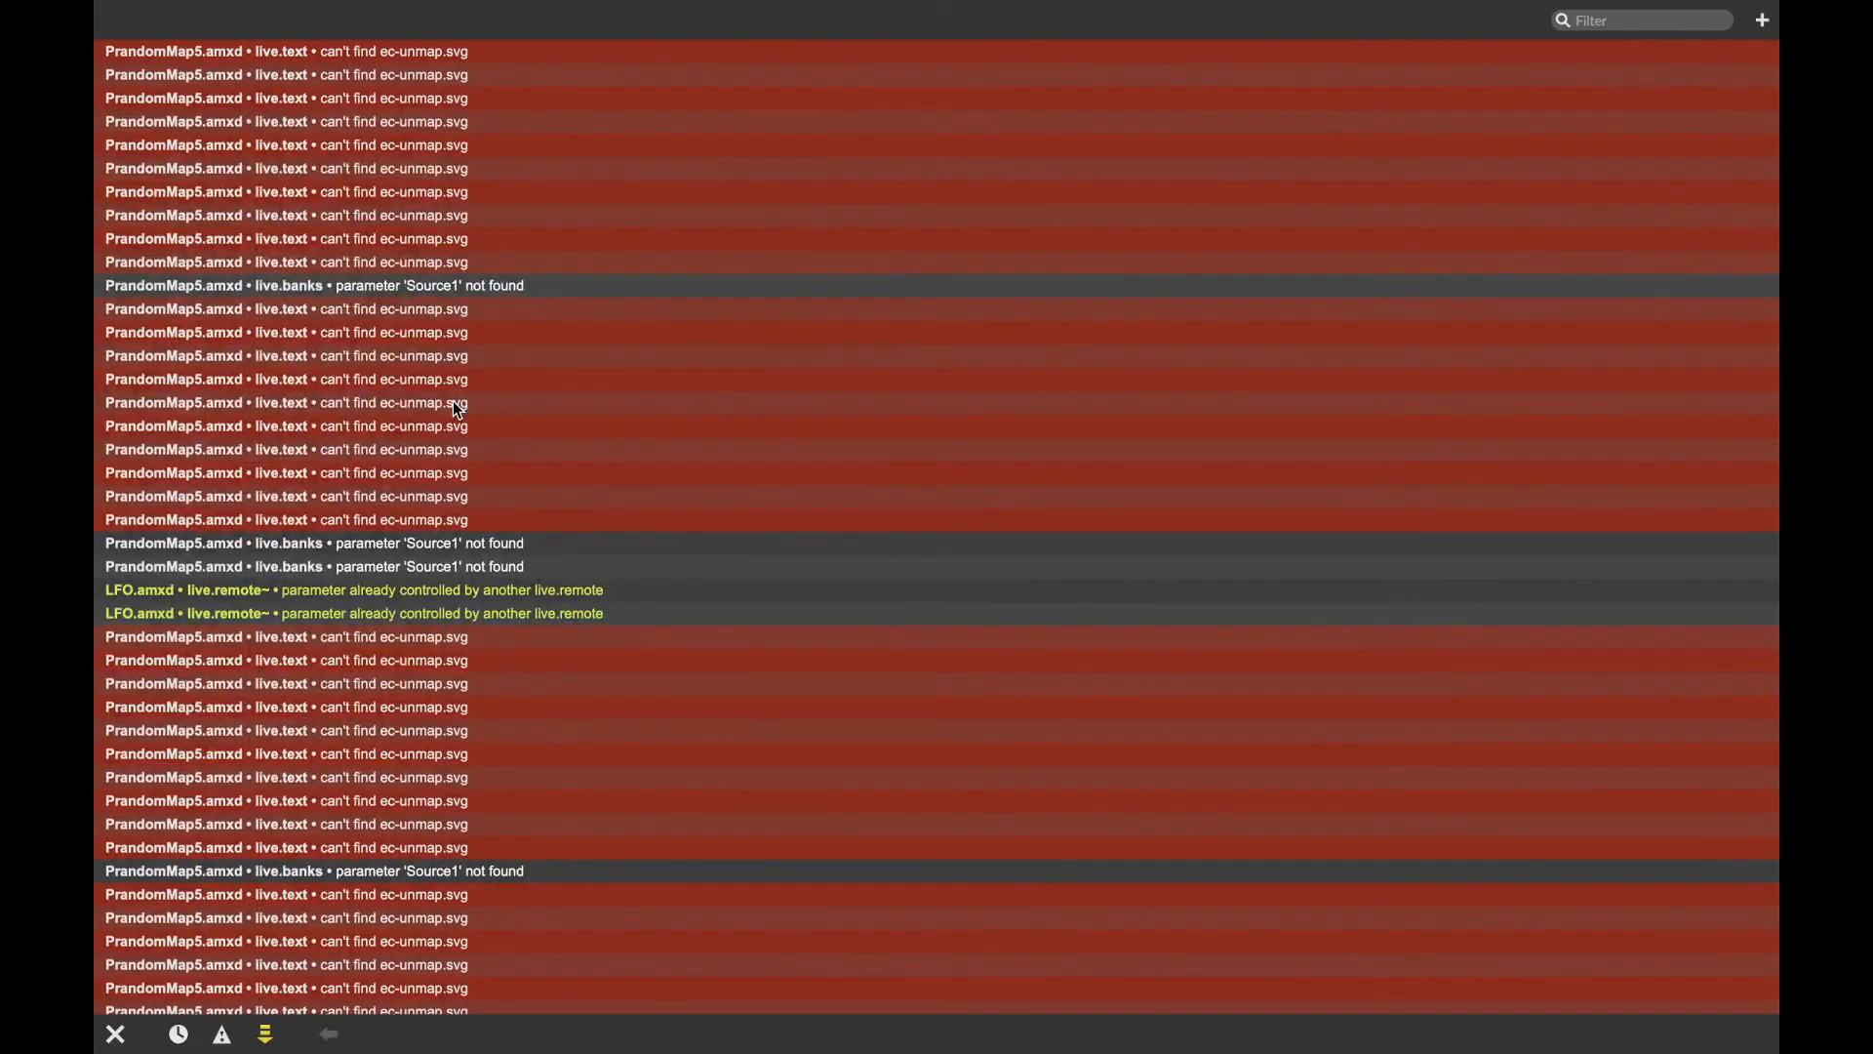
Step: Close the reopened Max for Live window and return to the set in Ableton Live
mouse_move(100, 5)
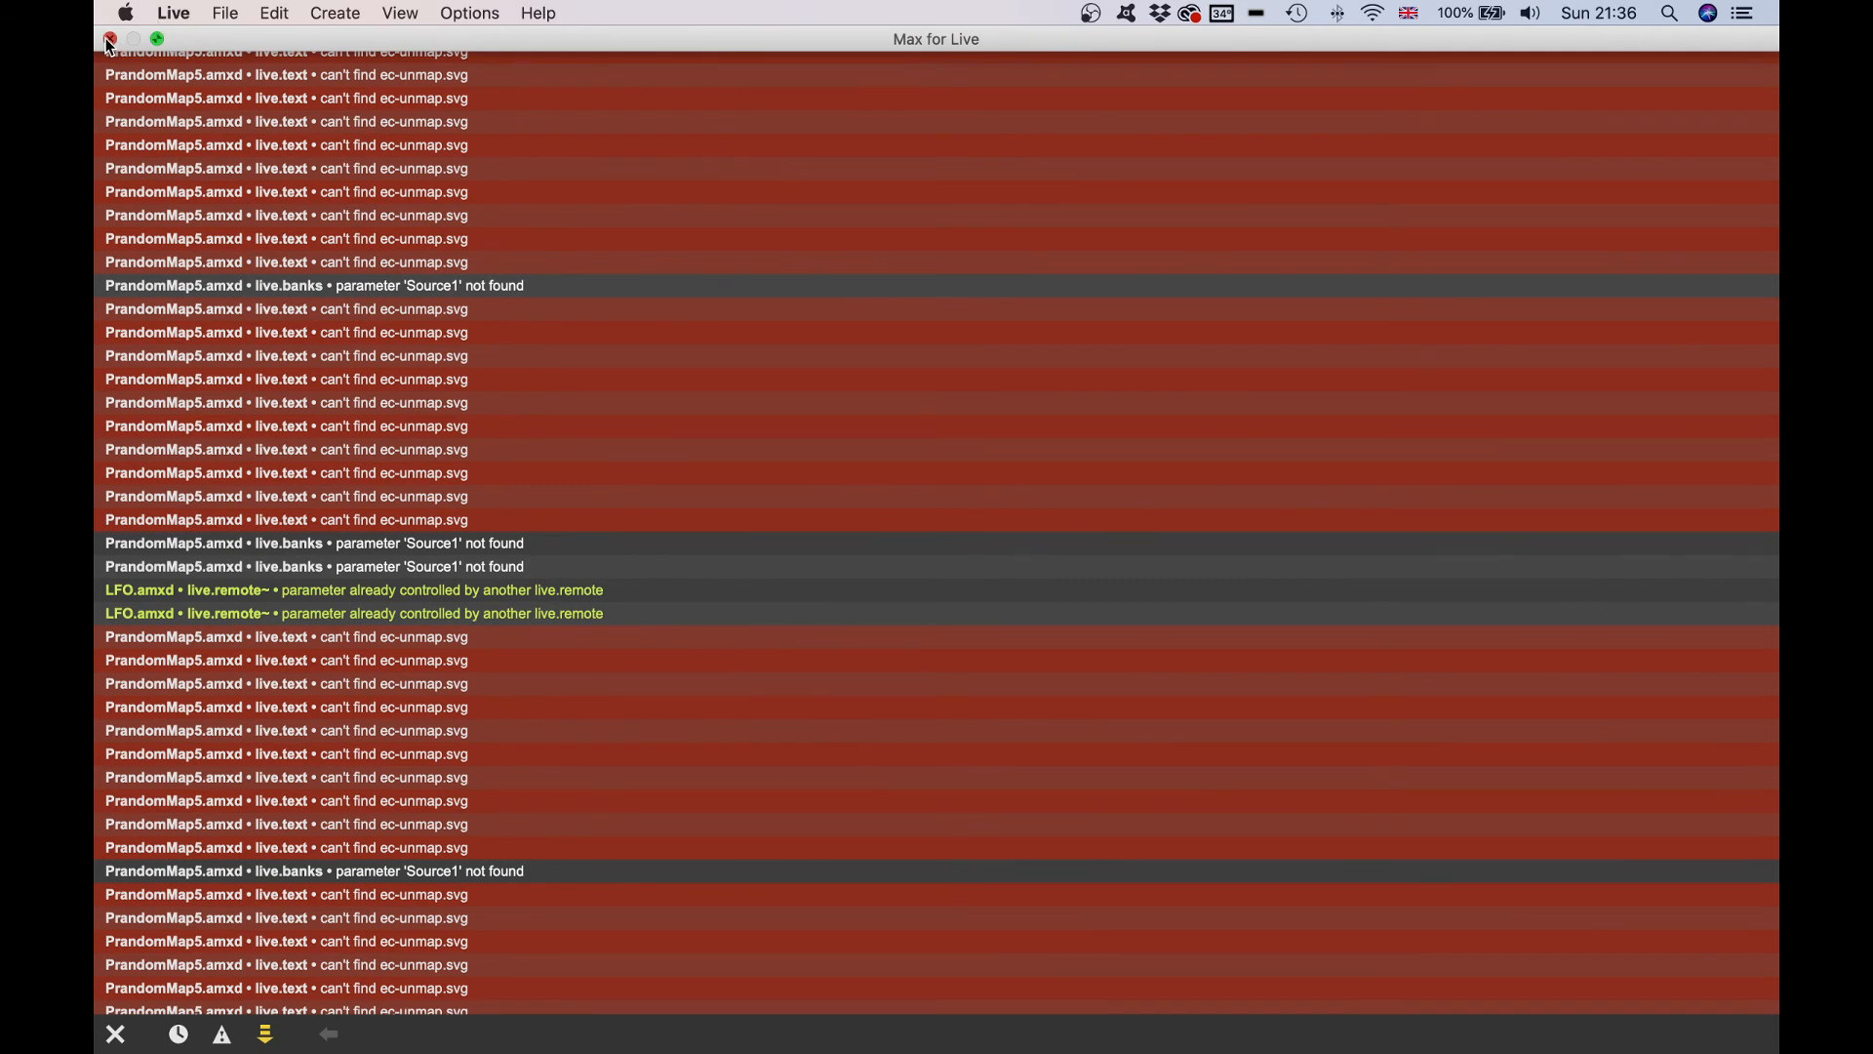
click(110, 39)
mouse_move(902, 1045)
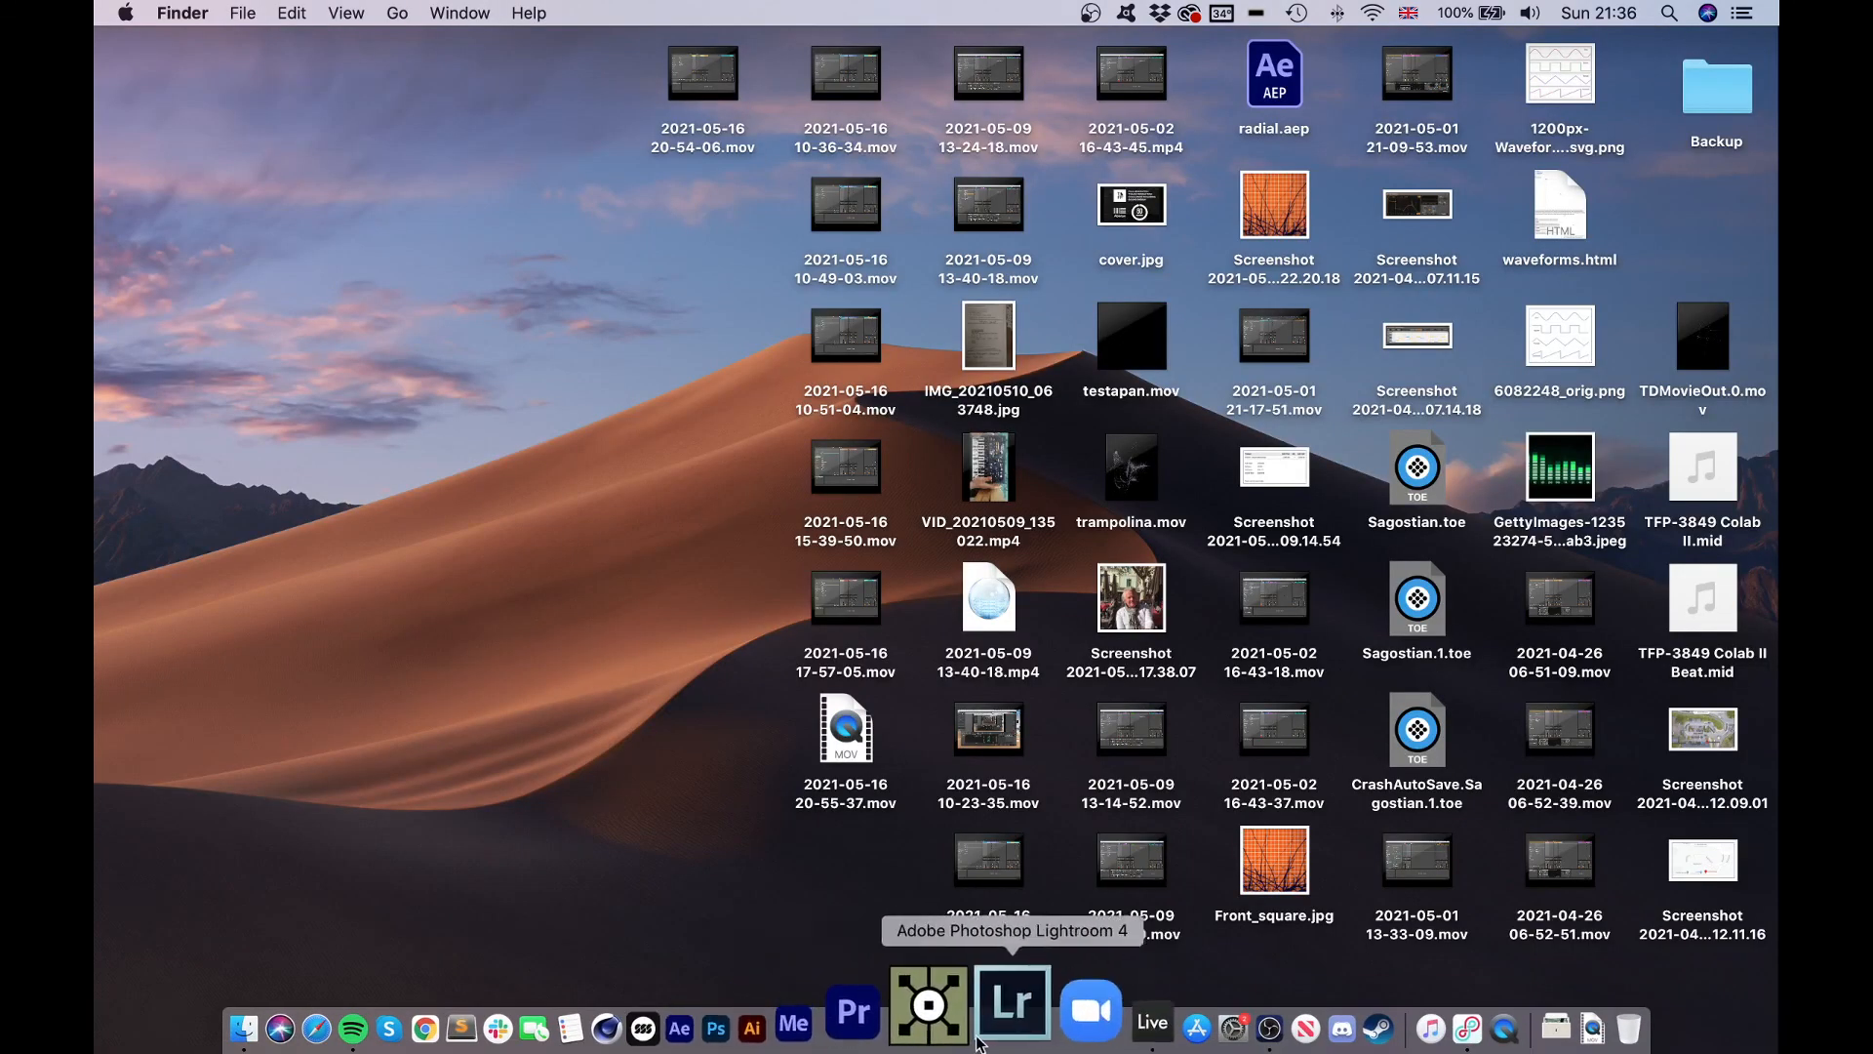
click(1039, 1024)
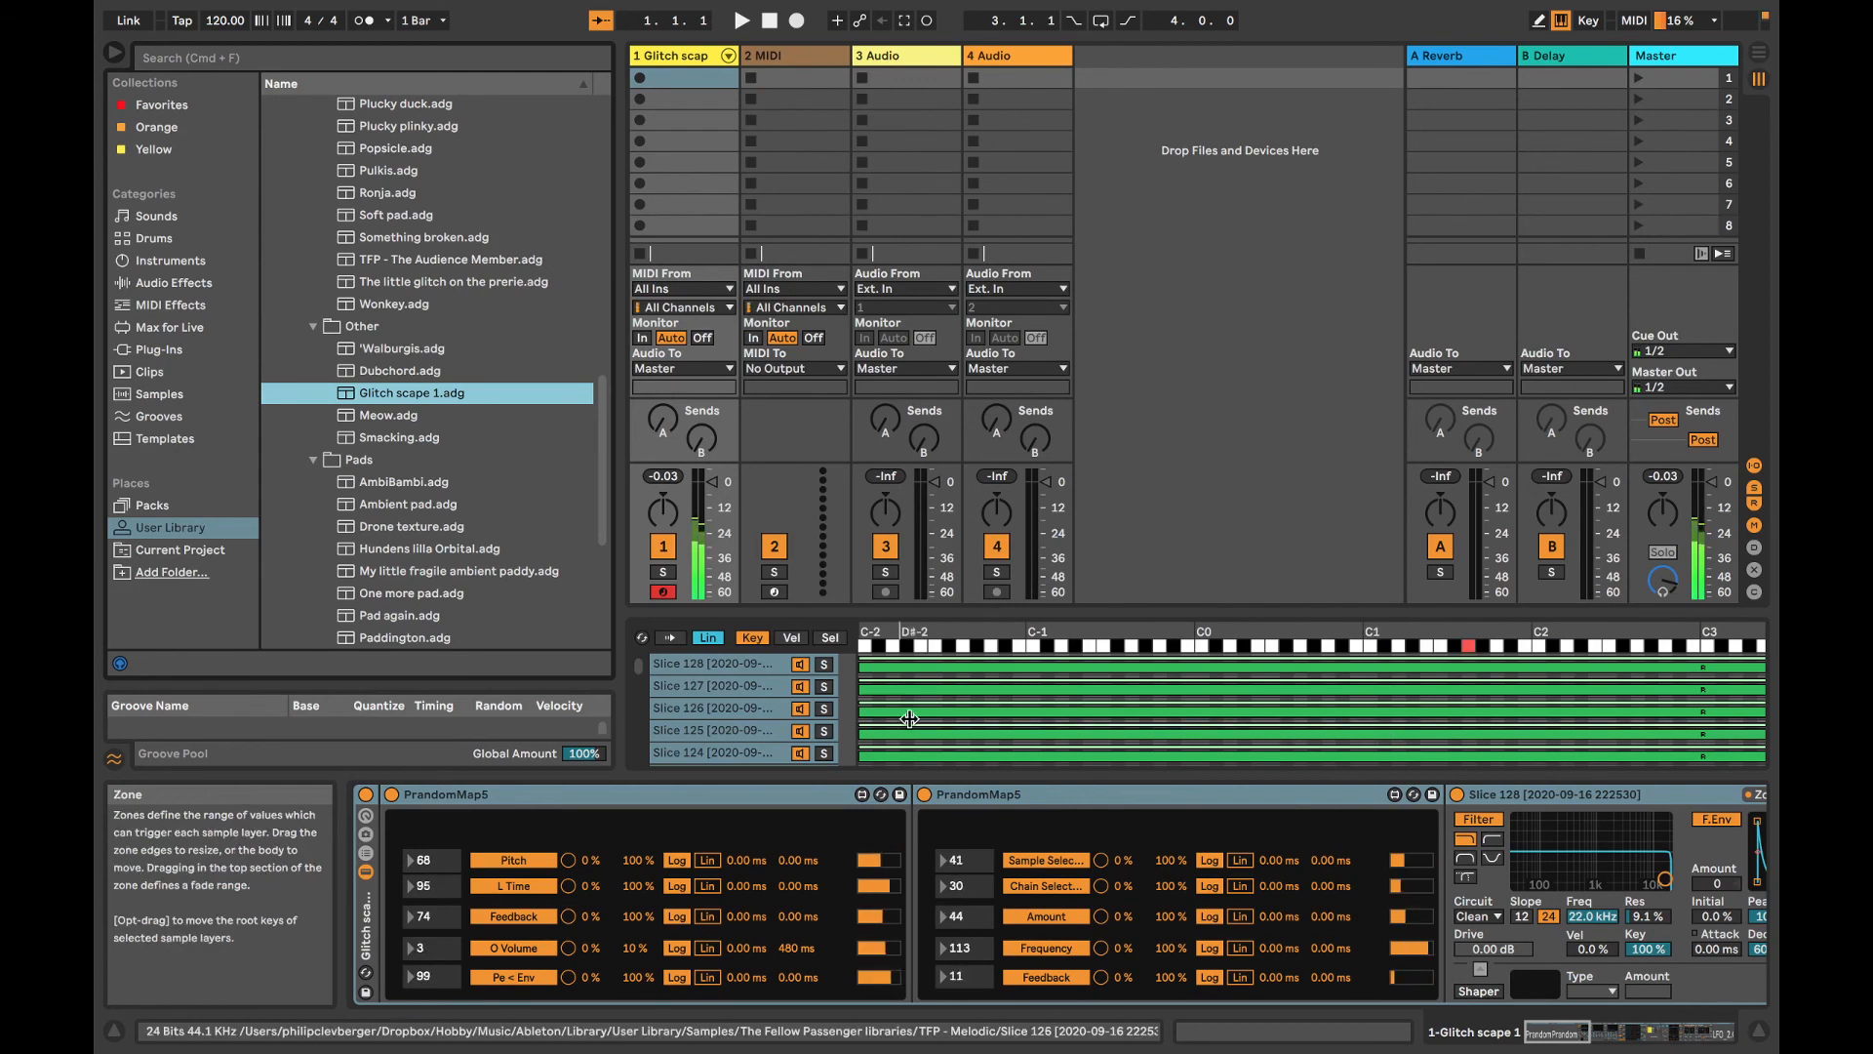
drag(711, 482, 711, 596)
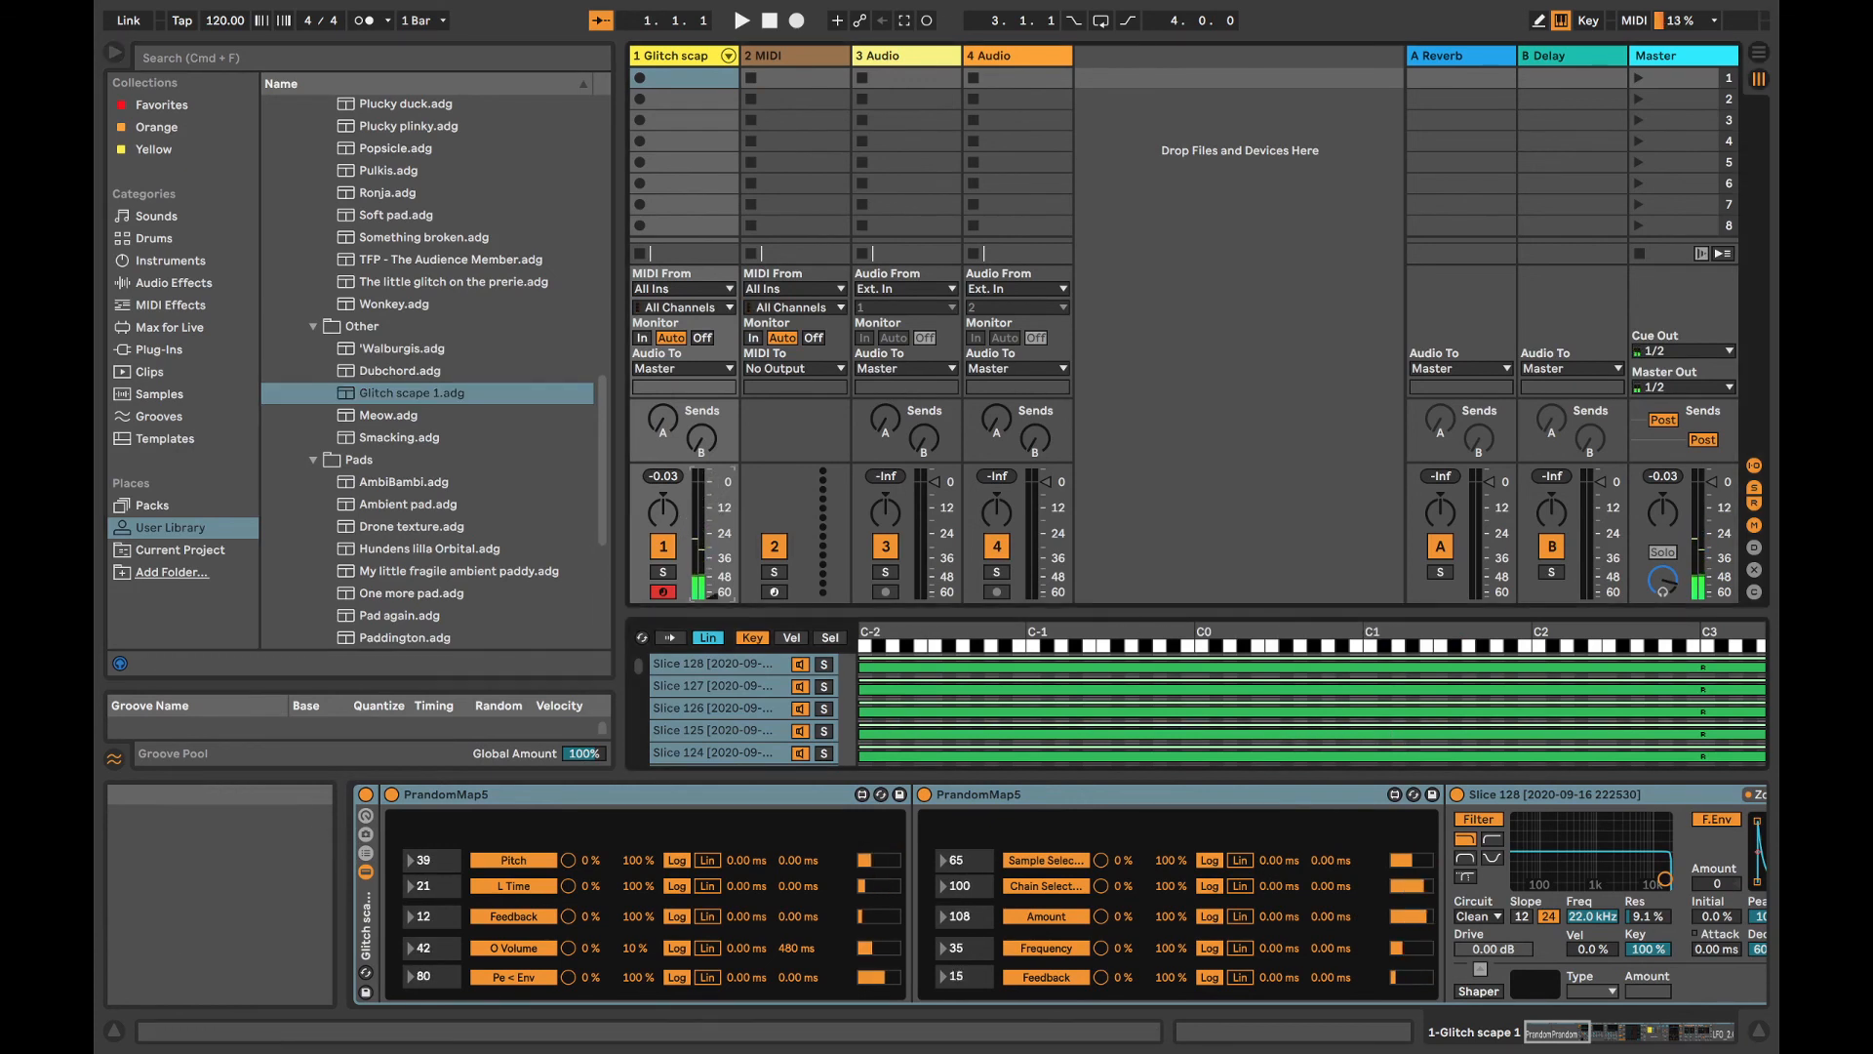